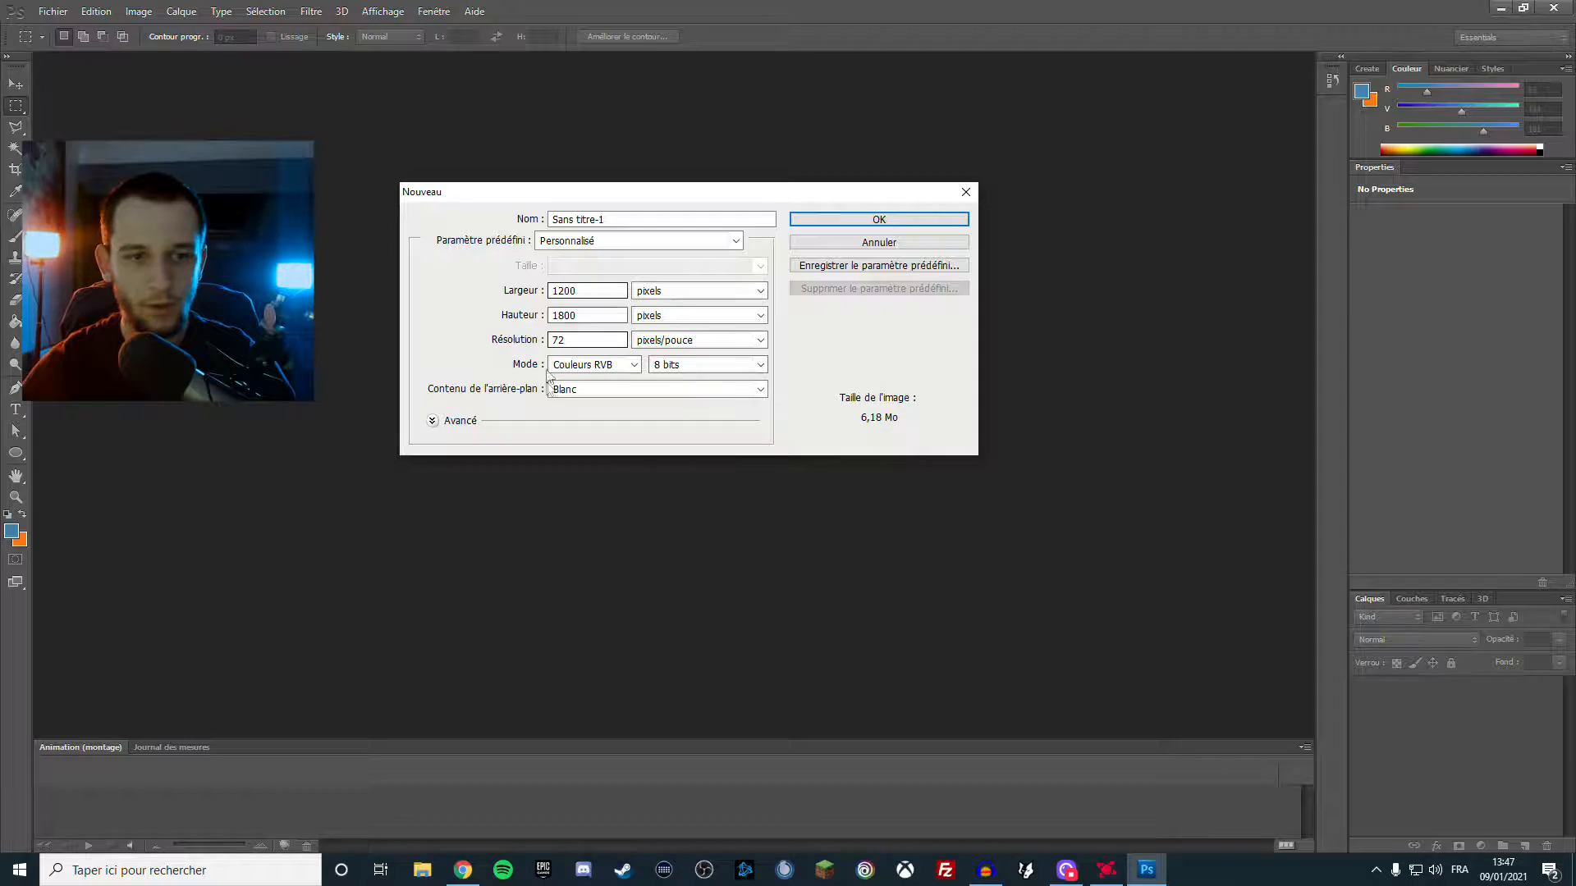
Create a new 1200 x 1800 pixel RGB document at 72 pixels/inch with a white background and convert the background to a regular layer
{"action": "left_click", "coordinate": [878, 219]}
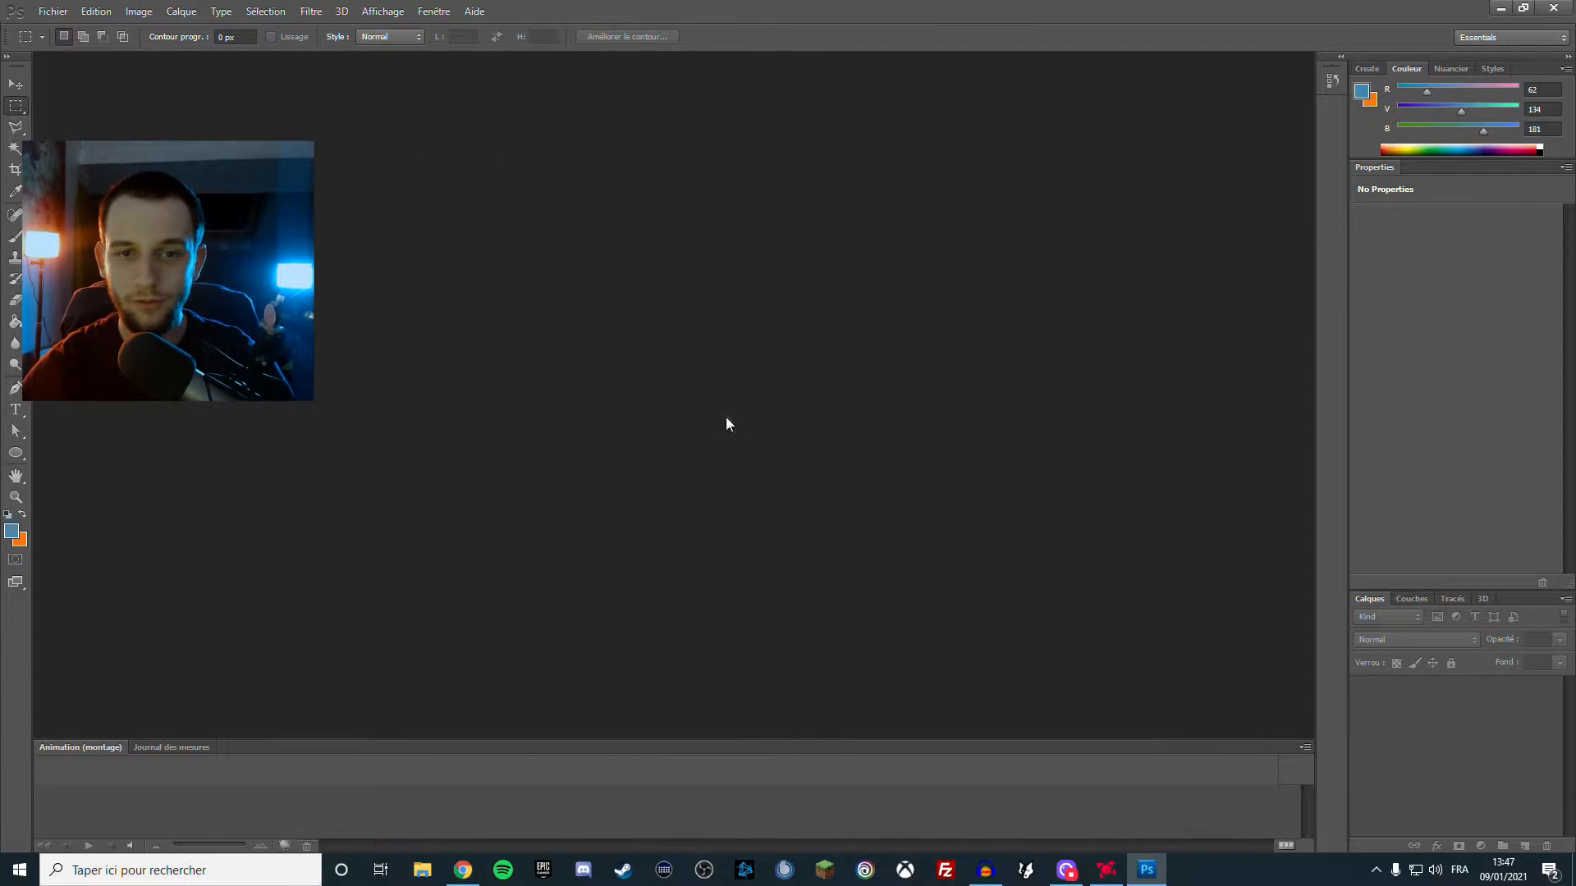
{"action": "double_click", "coordinate": [1548, 695]}
{"action": "key", "text": "Return"}
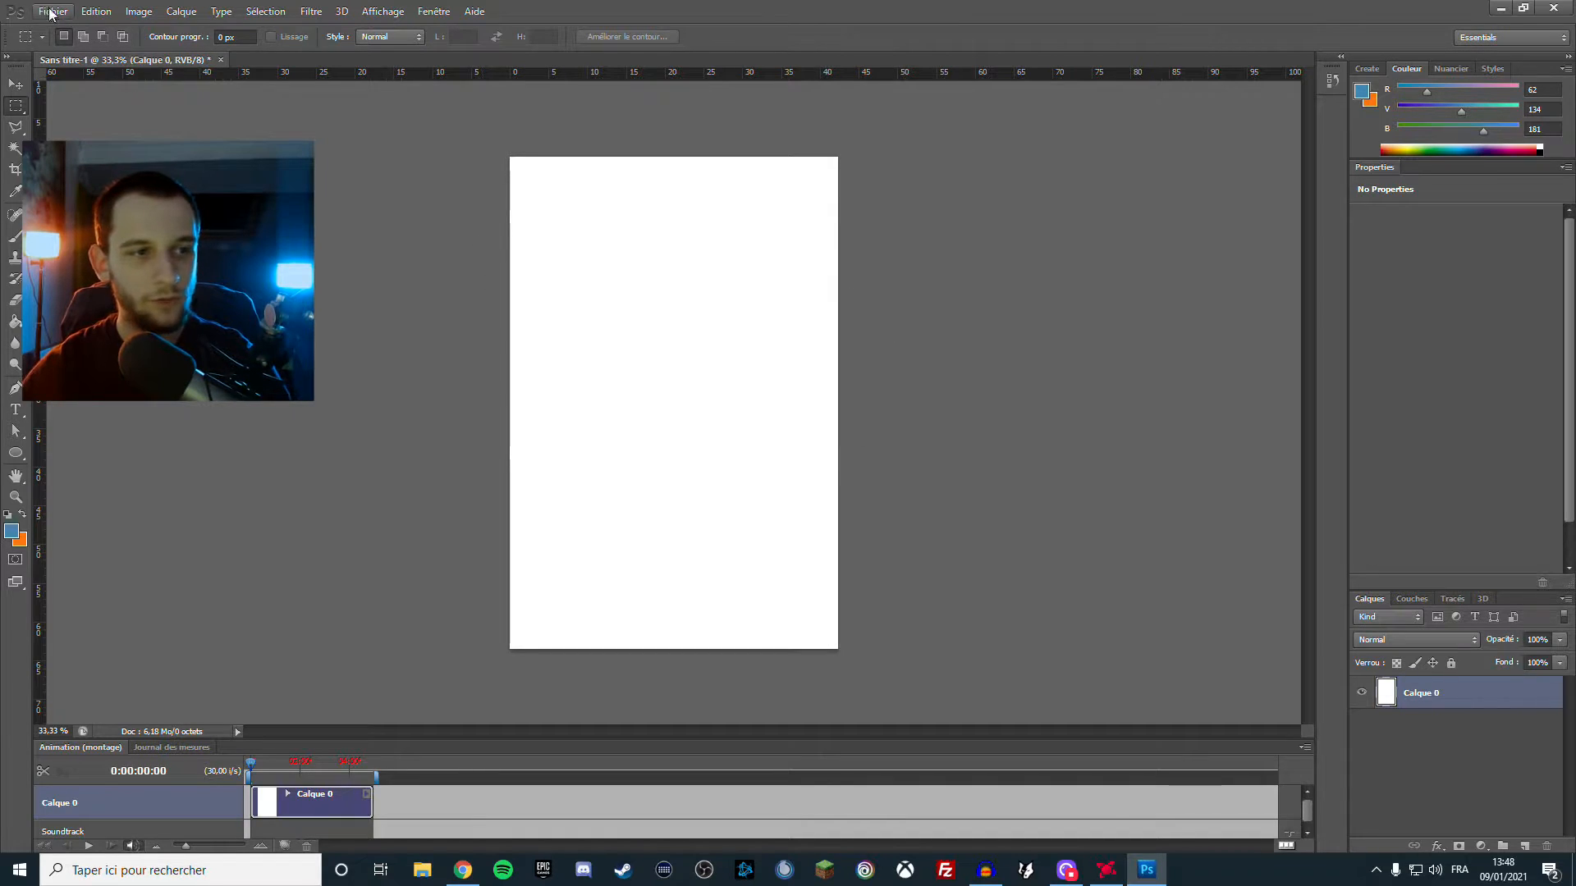
Place the color a image from the desktop into the document at its default position
{"action": "left_click", "coordinate": [51, 11]}
{"action": "left_click", "coordinate": [385, 277]}
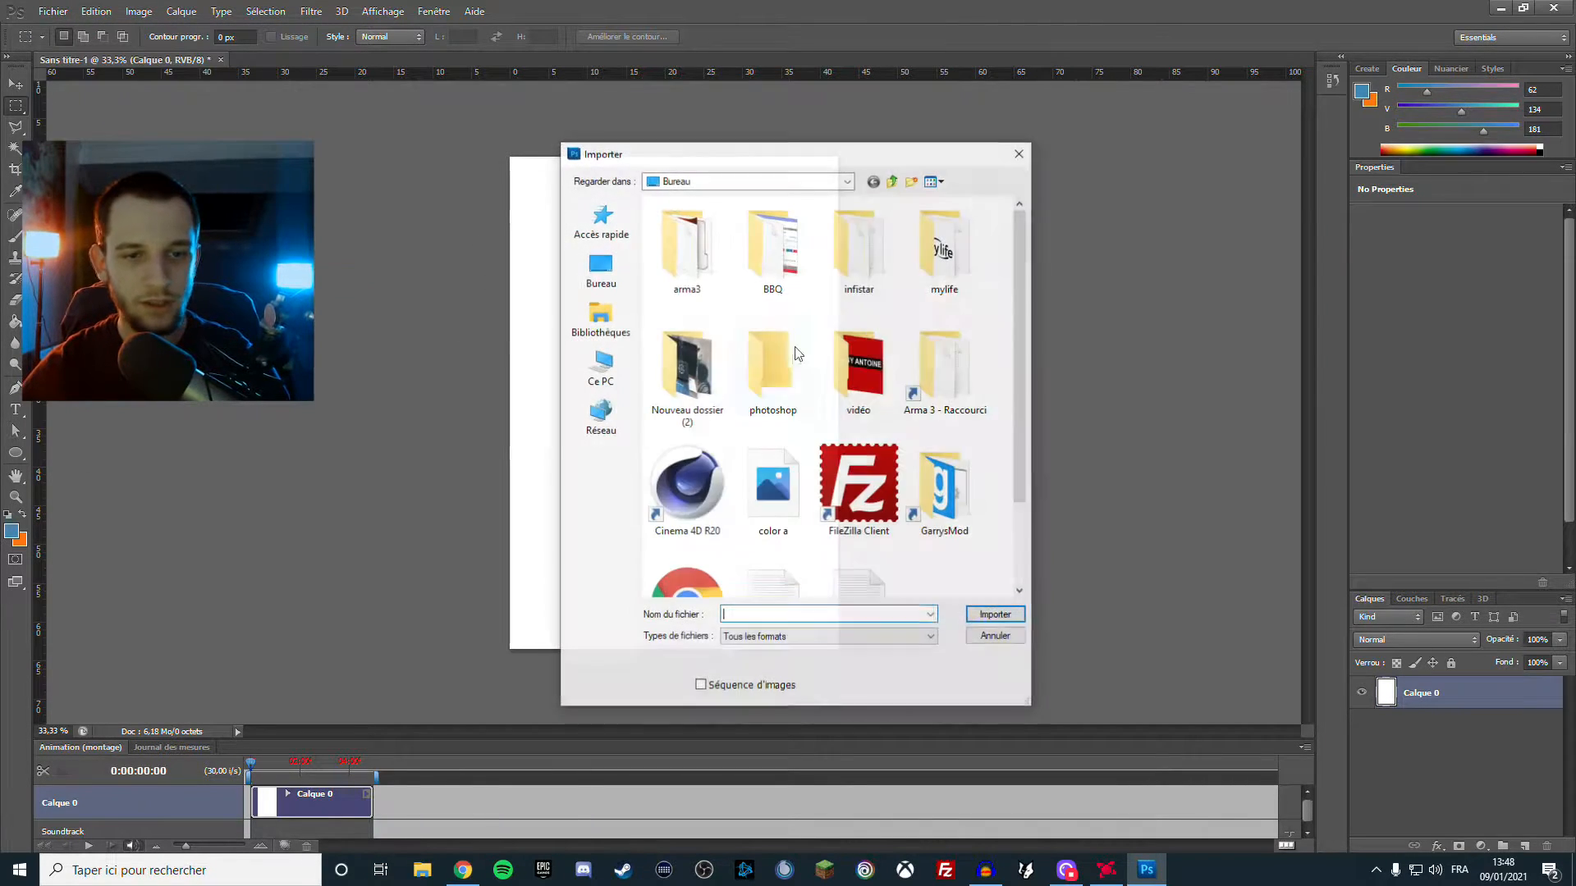
{"action": "scroll", "coordinate": [796, 353], "scroll_direction": "down", "scroll_amount": 1}
{"action": "left_click", "coordinate": [772, 373]}
{"action": "left_click", "coordinate": [984, 616]}
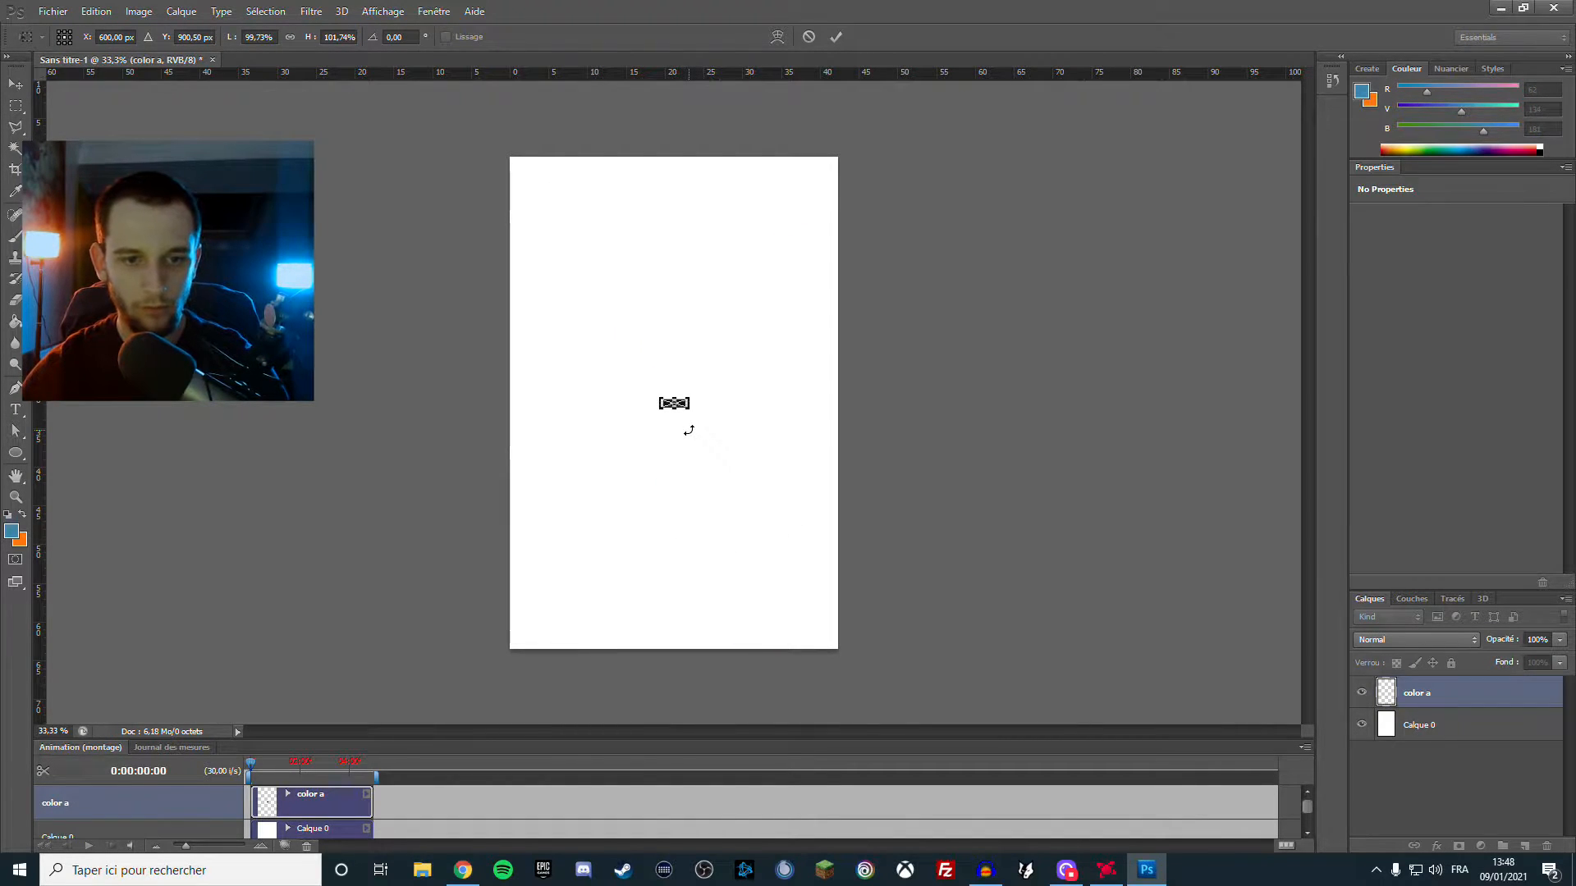
{"action": "key", "text": "Return"}
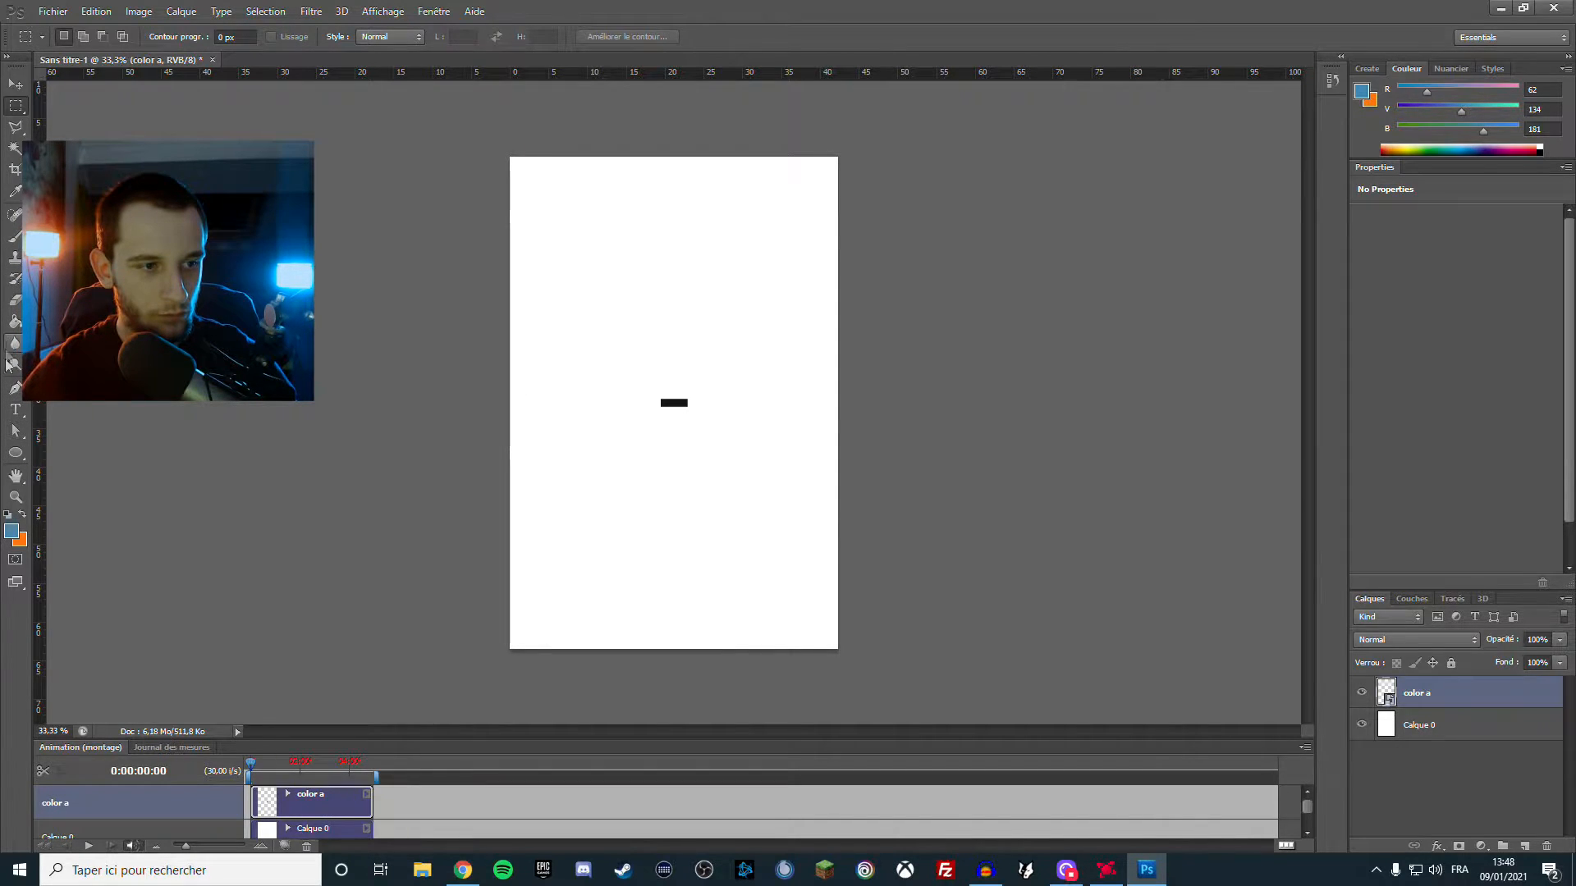
Sample the dark tone of the placed color a image as the foreground colour, and delete the color a layer
{"action": "left_click", "coordinate": [10, 532]}
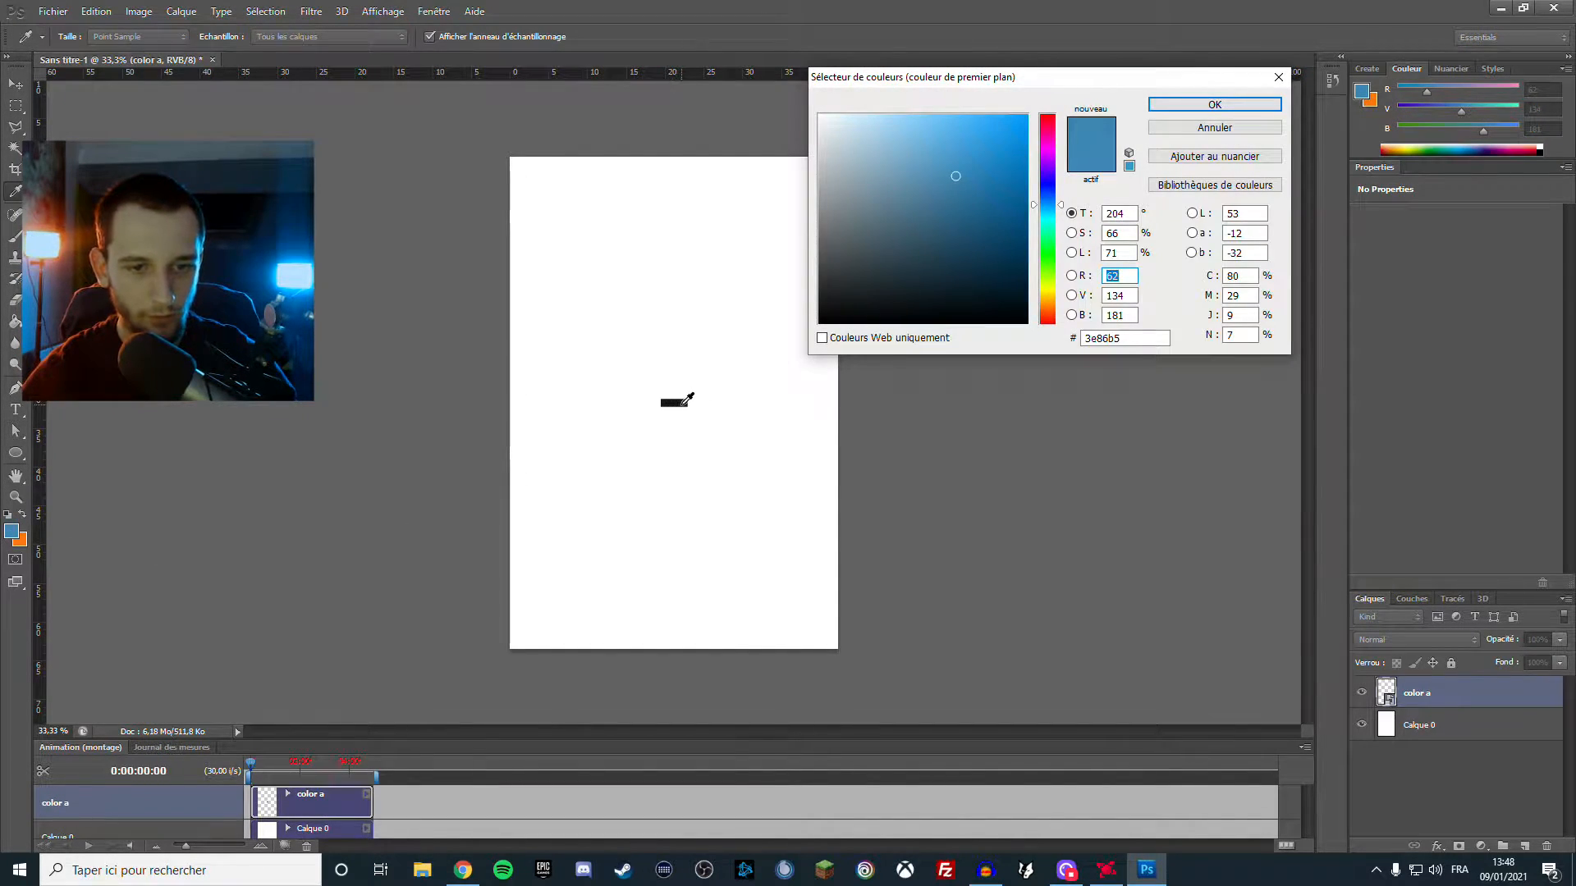
{"action": "left_click", "coordinate": [684, 401]}
{"action": "left_click", "coordinate": [1213, 104]}
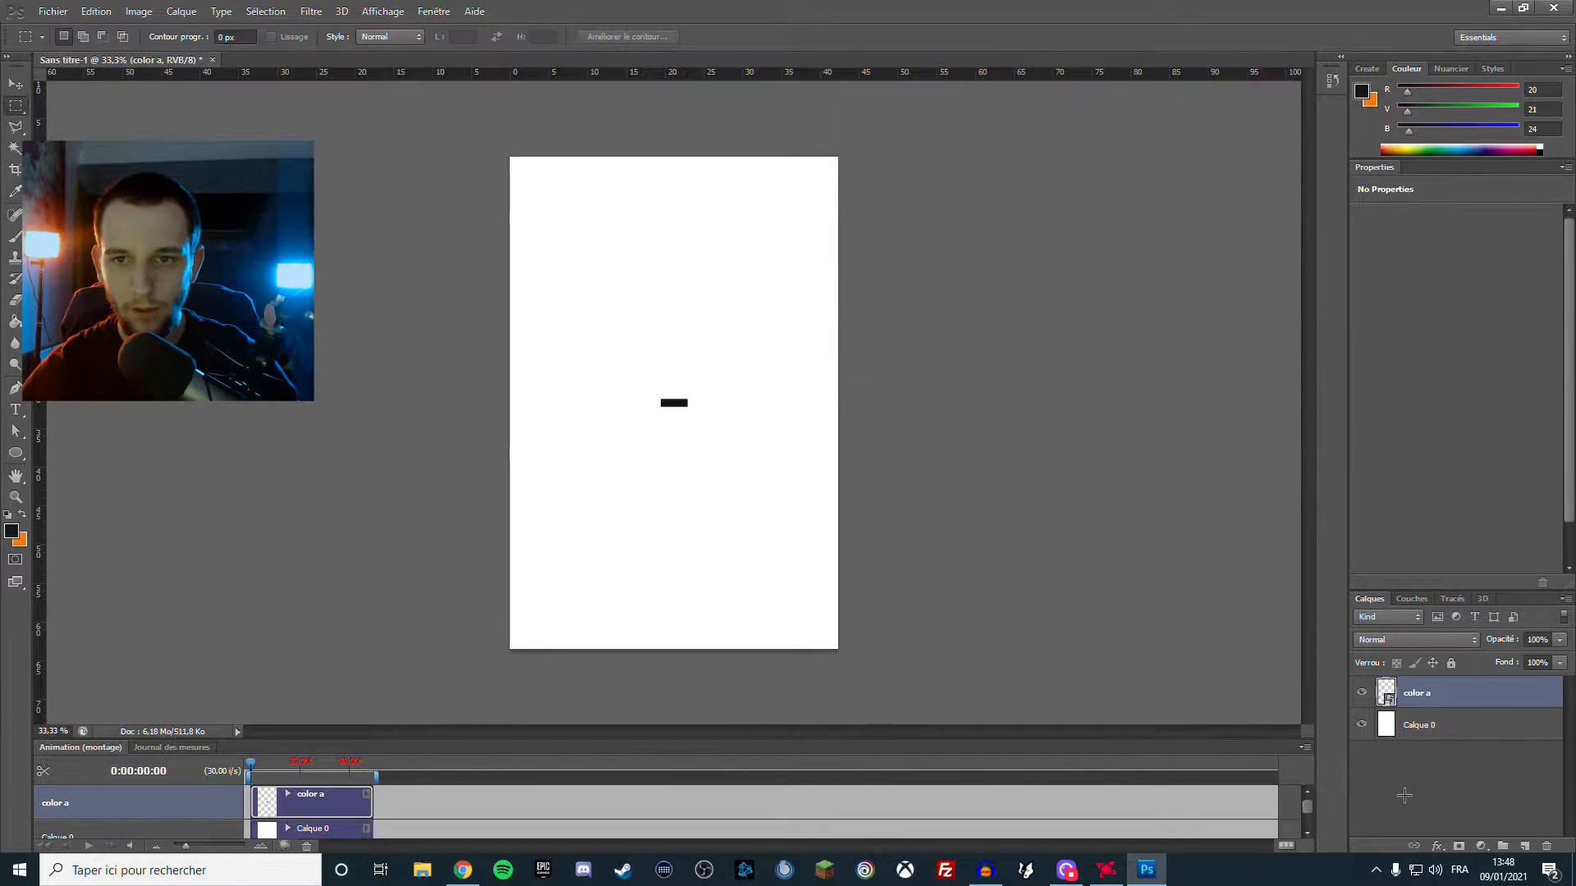
{"action": "key", "text": "Delete"}
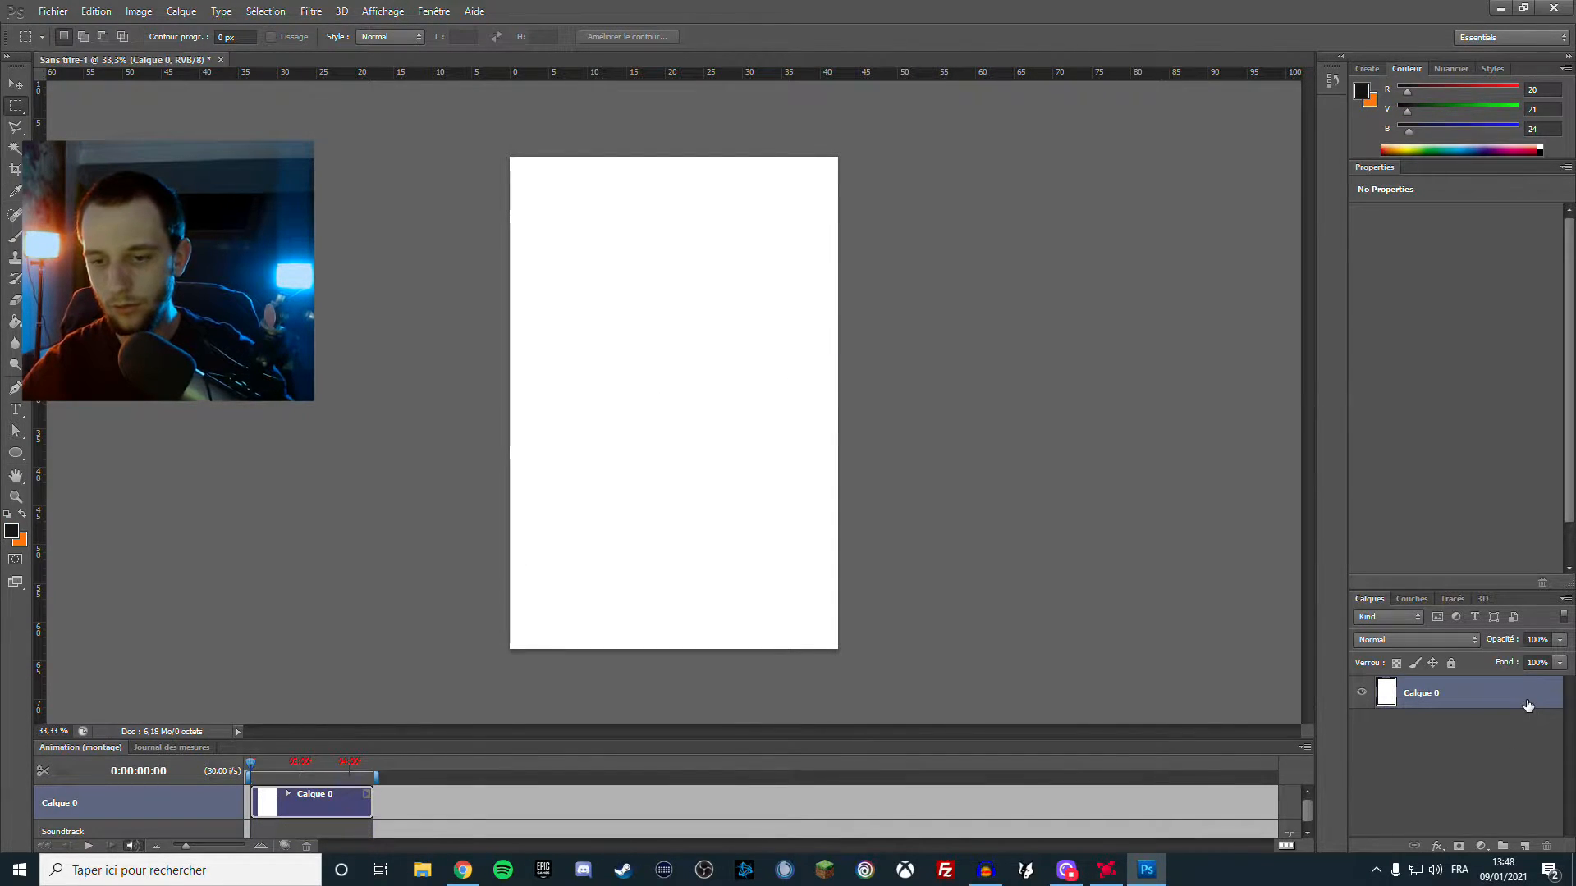
Apply a colour overlay to Calque 0 using the dark foreground colour #141518
{"action": "double_click", "coordinate": [1549, 686]}
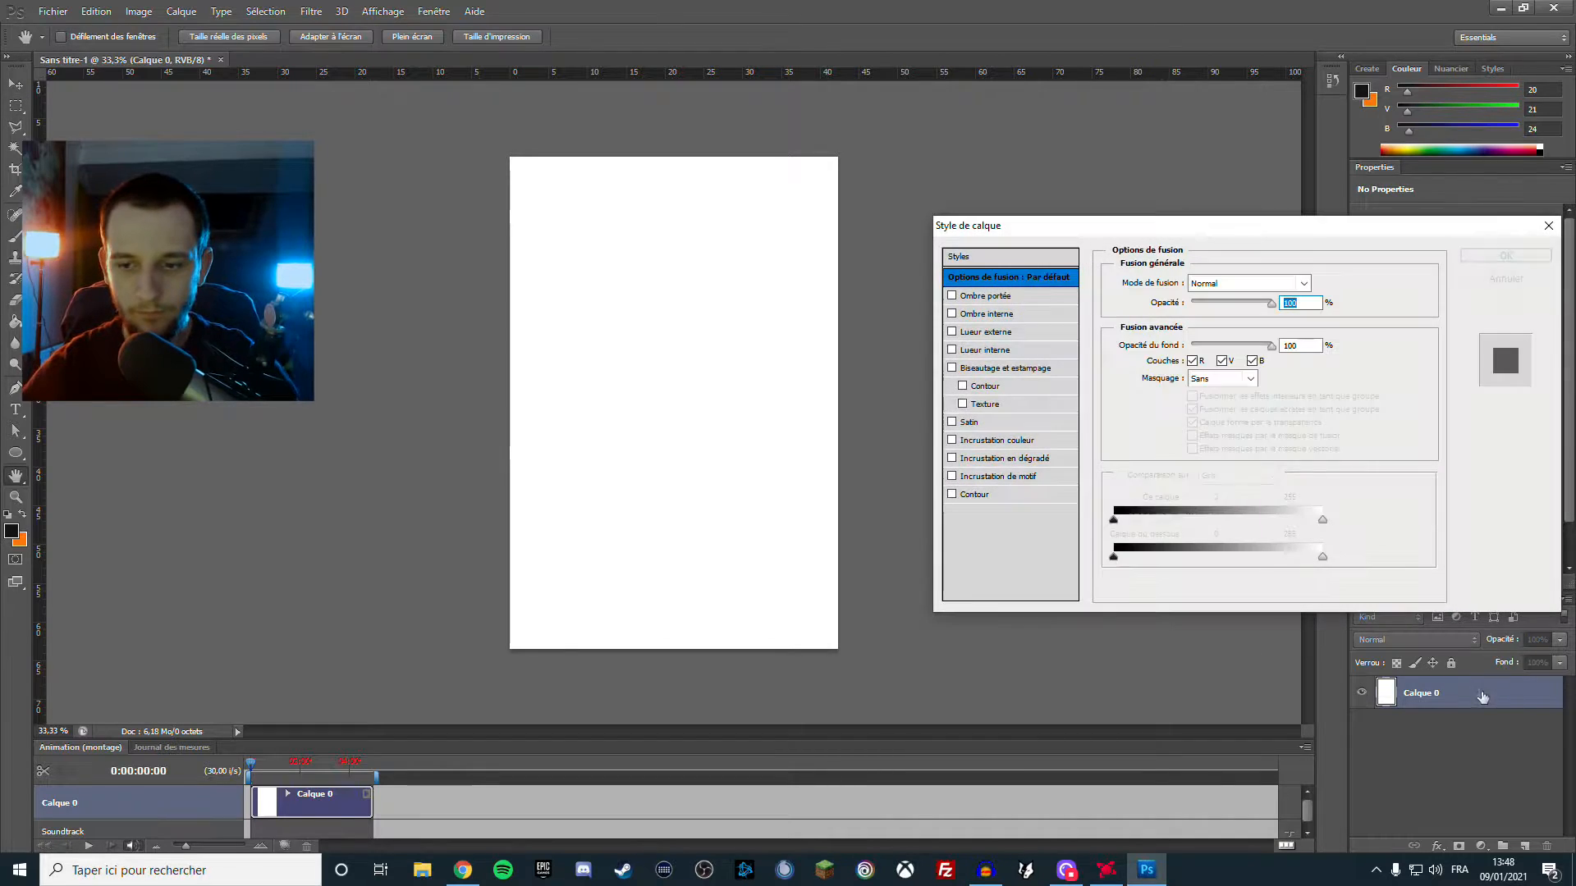
{"action": "left_click", "coordinate": [1002, 441]}
{"action": "left_click", "coordinate": [1327, 283]}
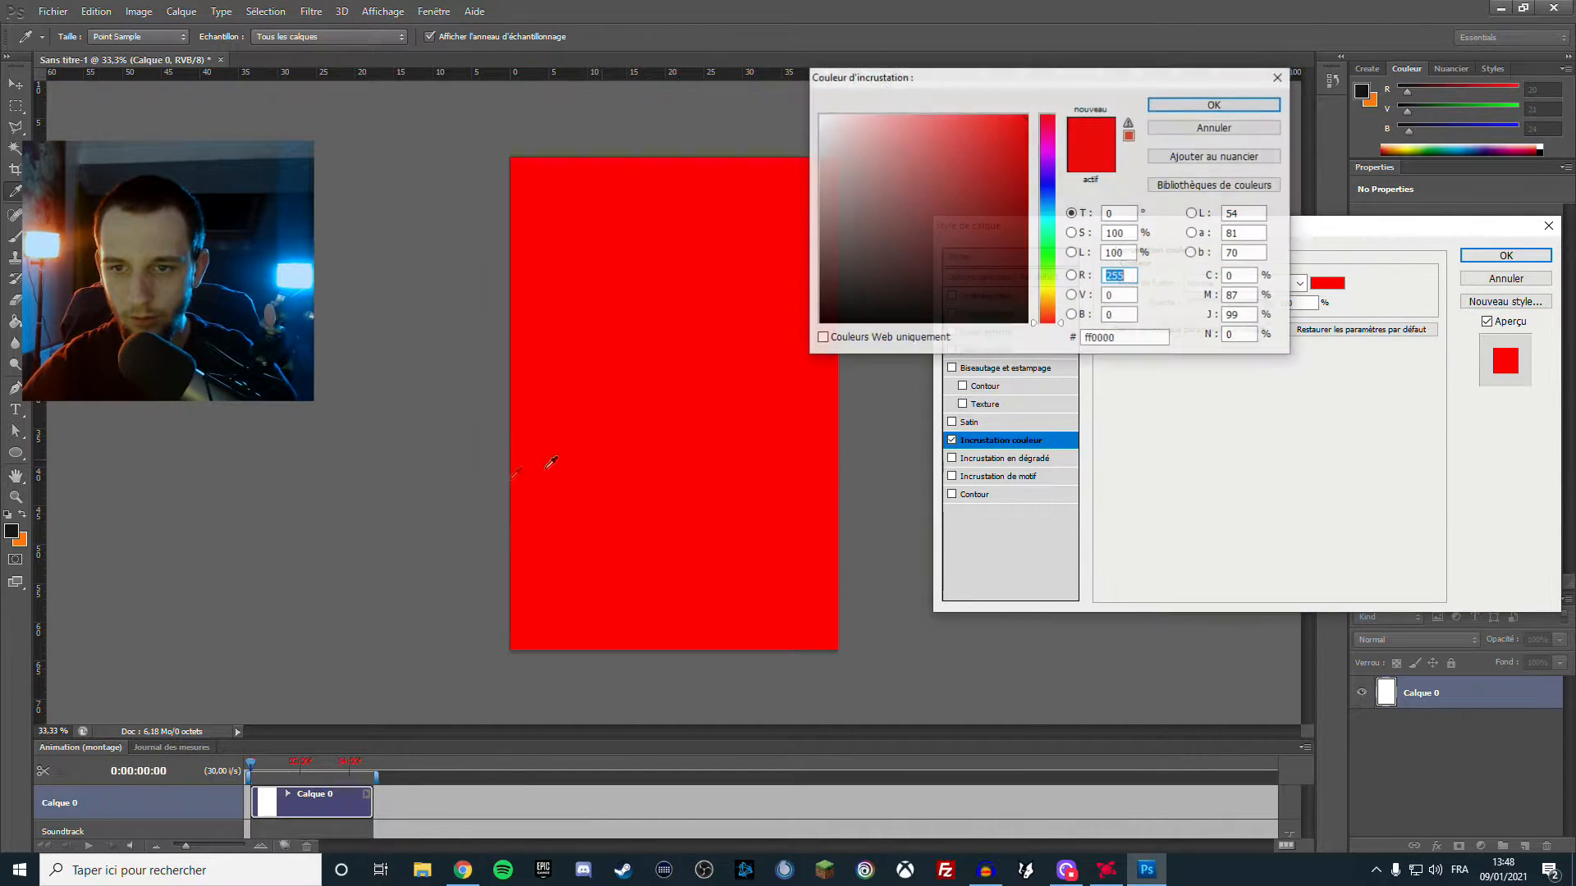
{"action": "left_click", "coordinate": [13, 530]}
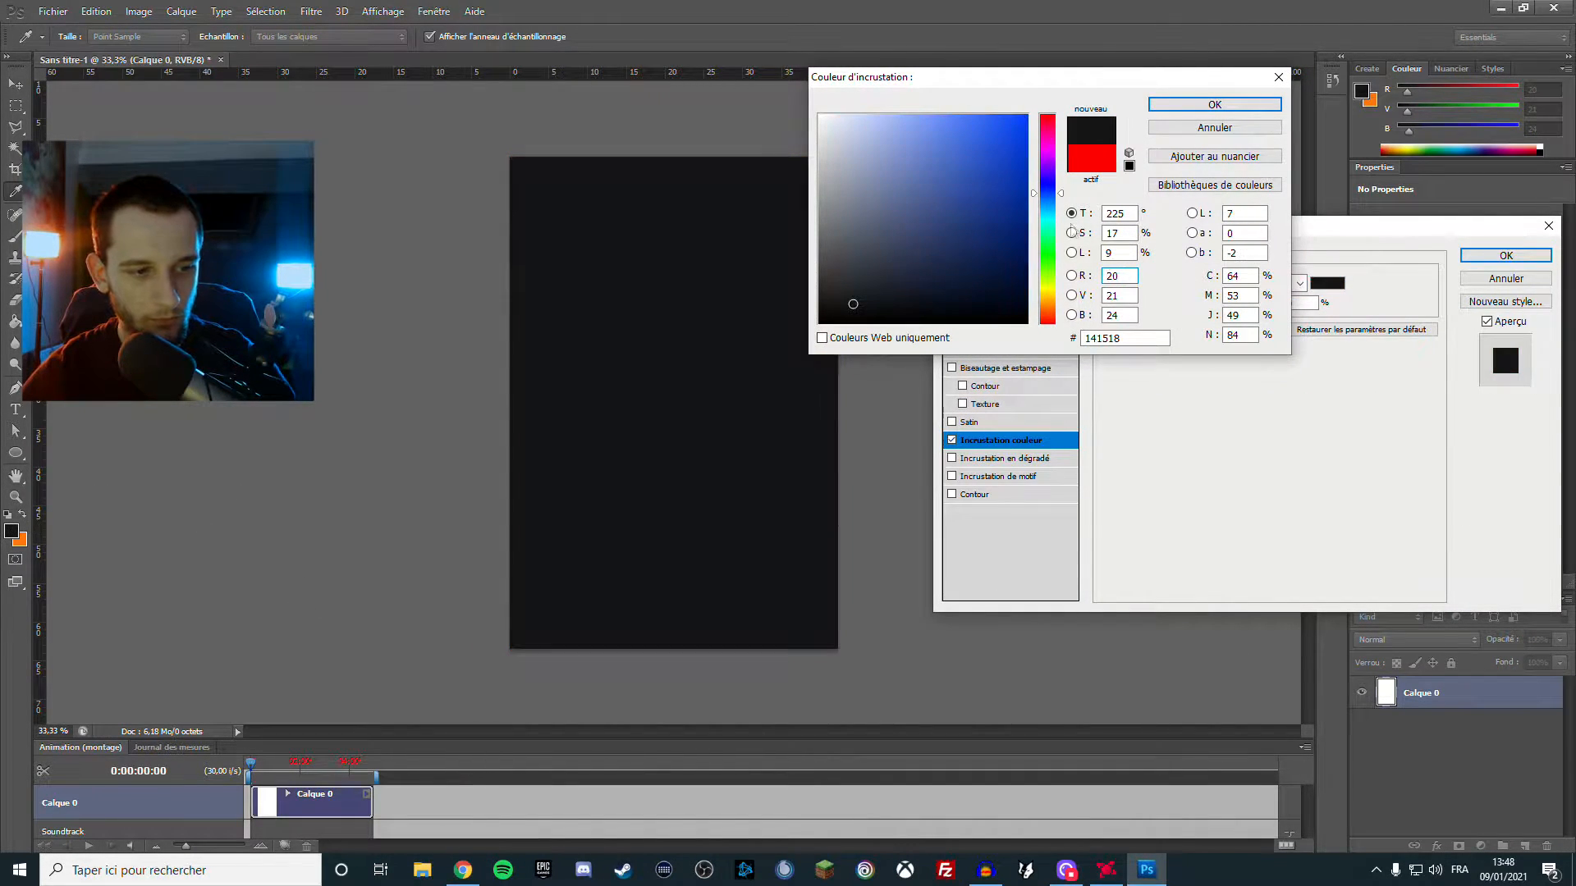
{"action": "left_click", "coordinate": [1186, 104]}
{"action": "left_click", "coordinate": [1528, 255]}
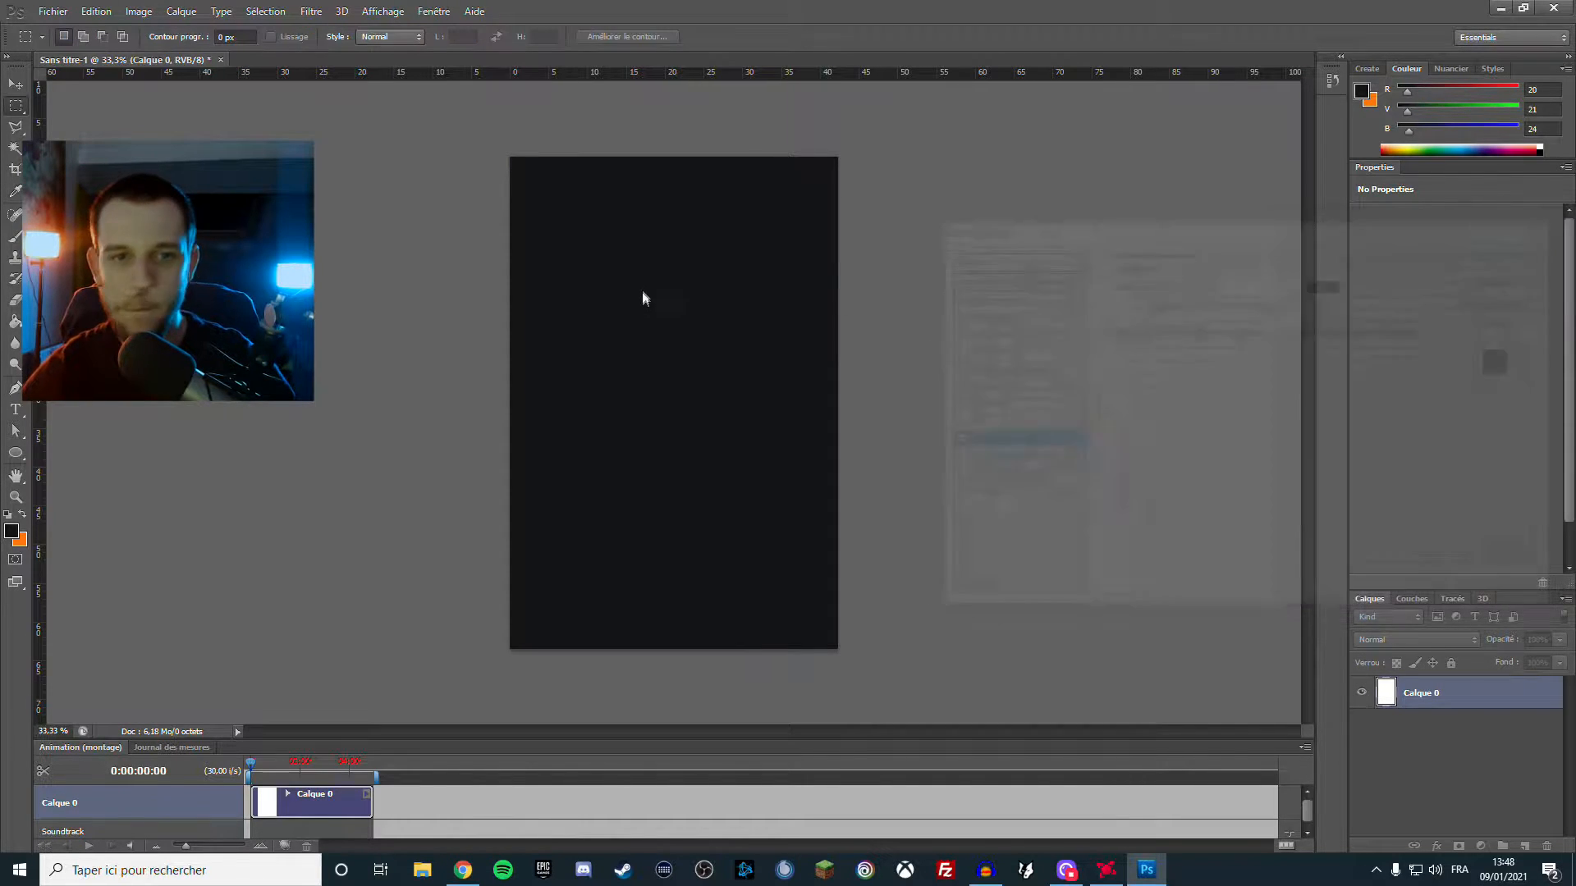
{"action": "key", "text": "ctrl+plus"}
{"action": "key", "text": "ctrl+minus"}
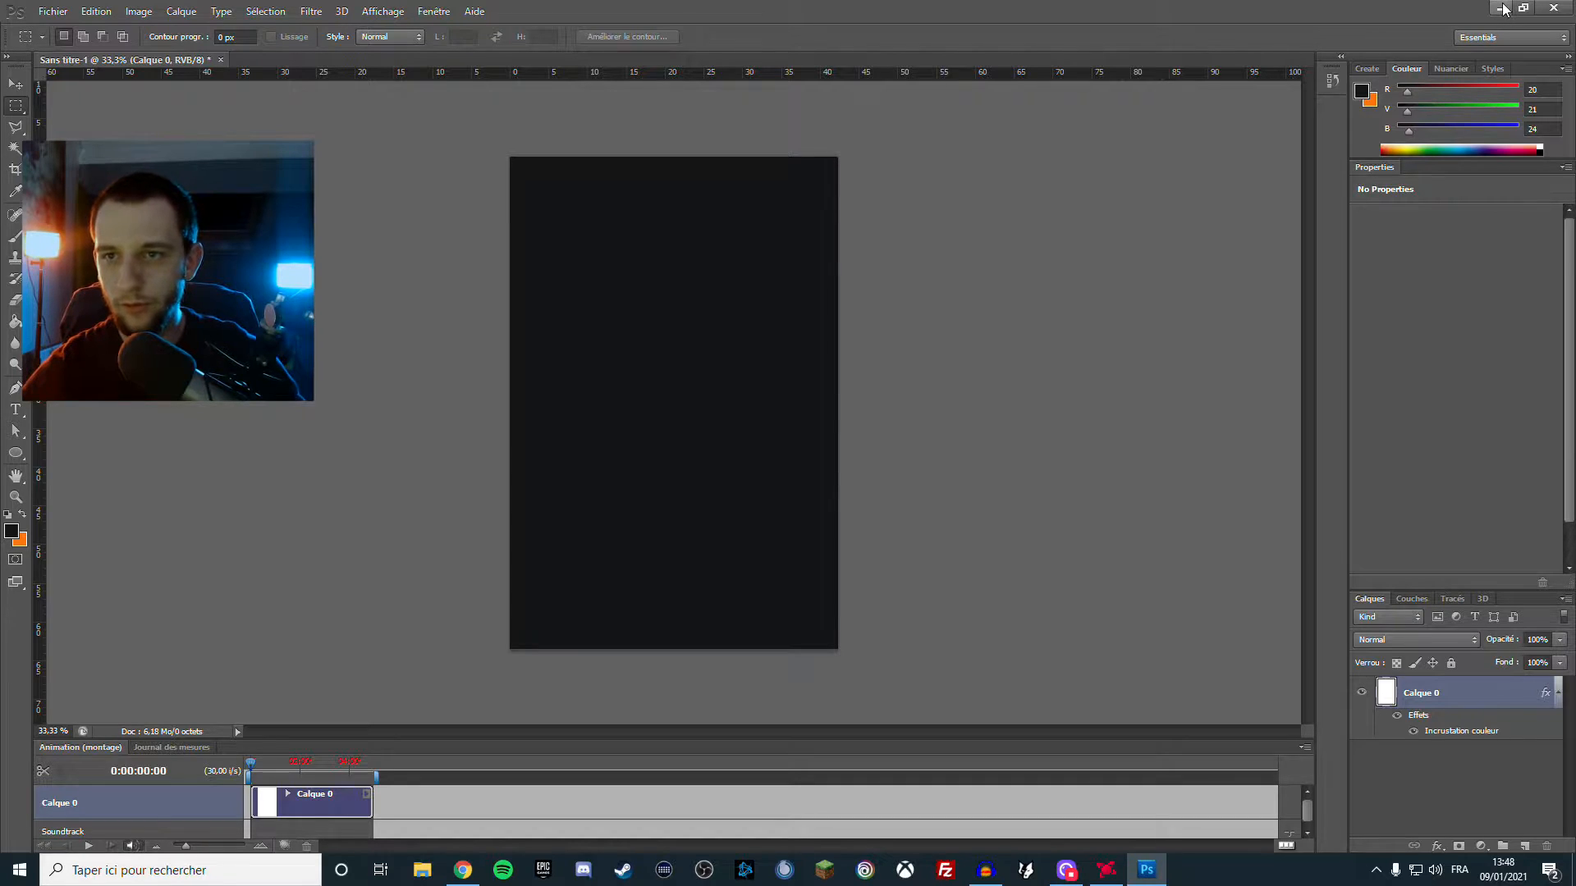
Switch to Chrome and show the BBQ Style website homepage
{"action": "left_click", "coordinate": [1503, 9]}
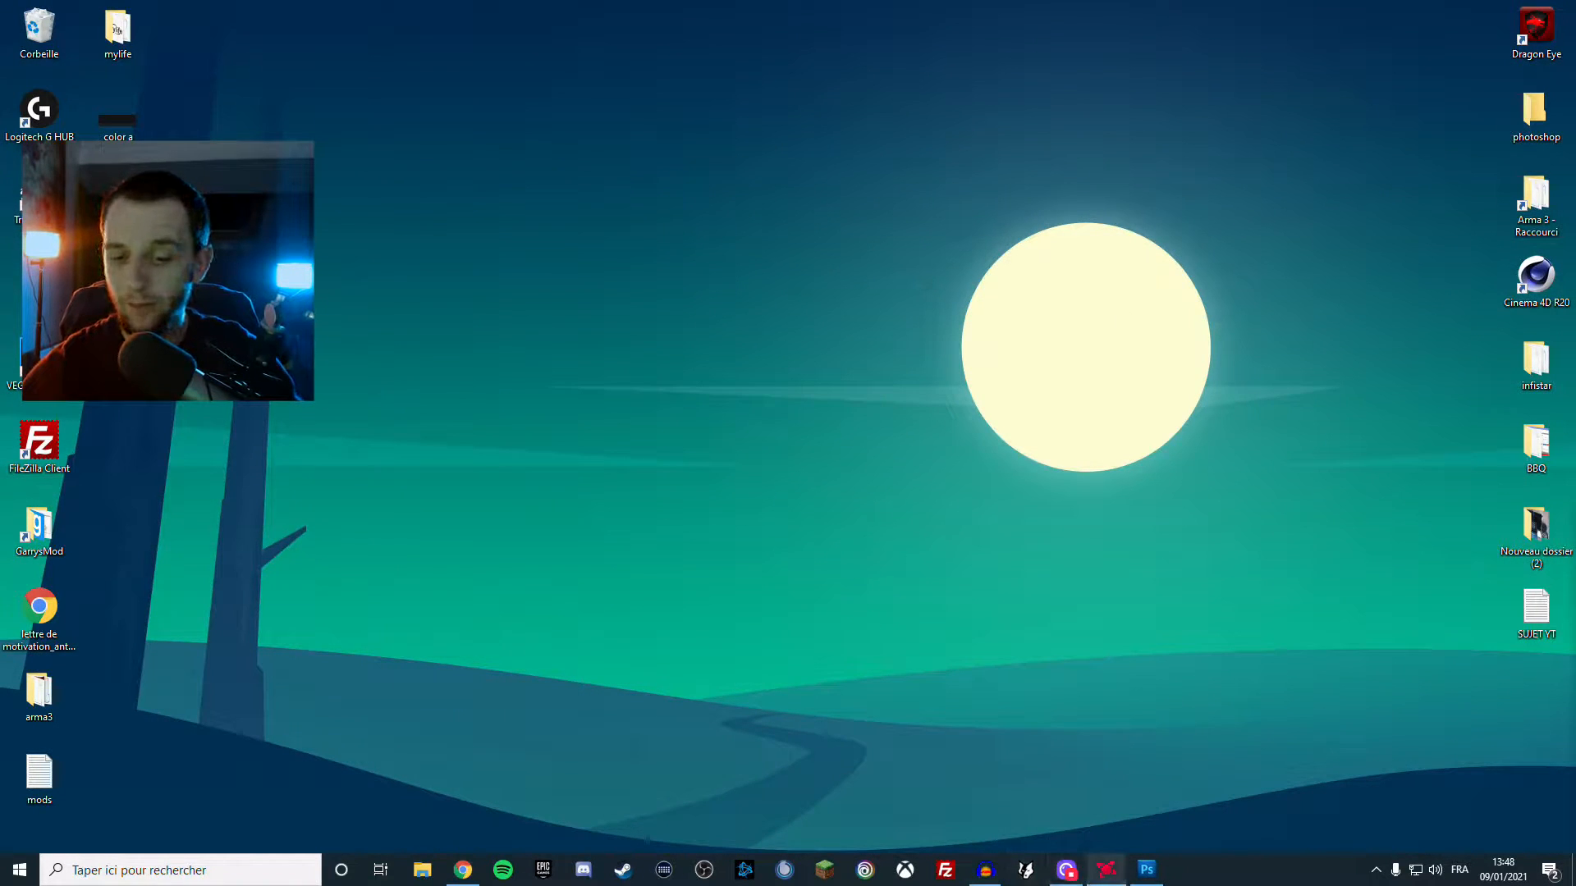
{"action": "left_click", "coordinate": [463, 870]}
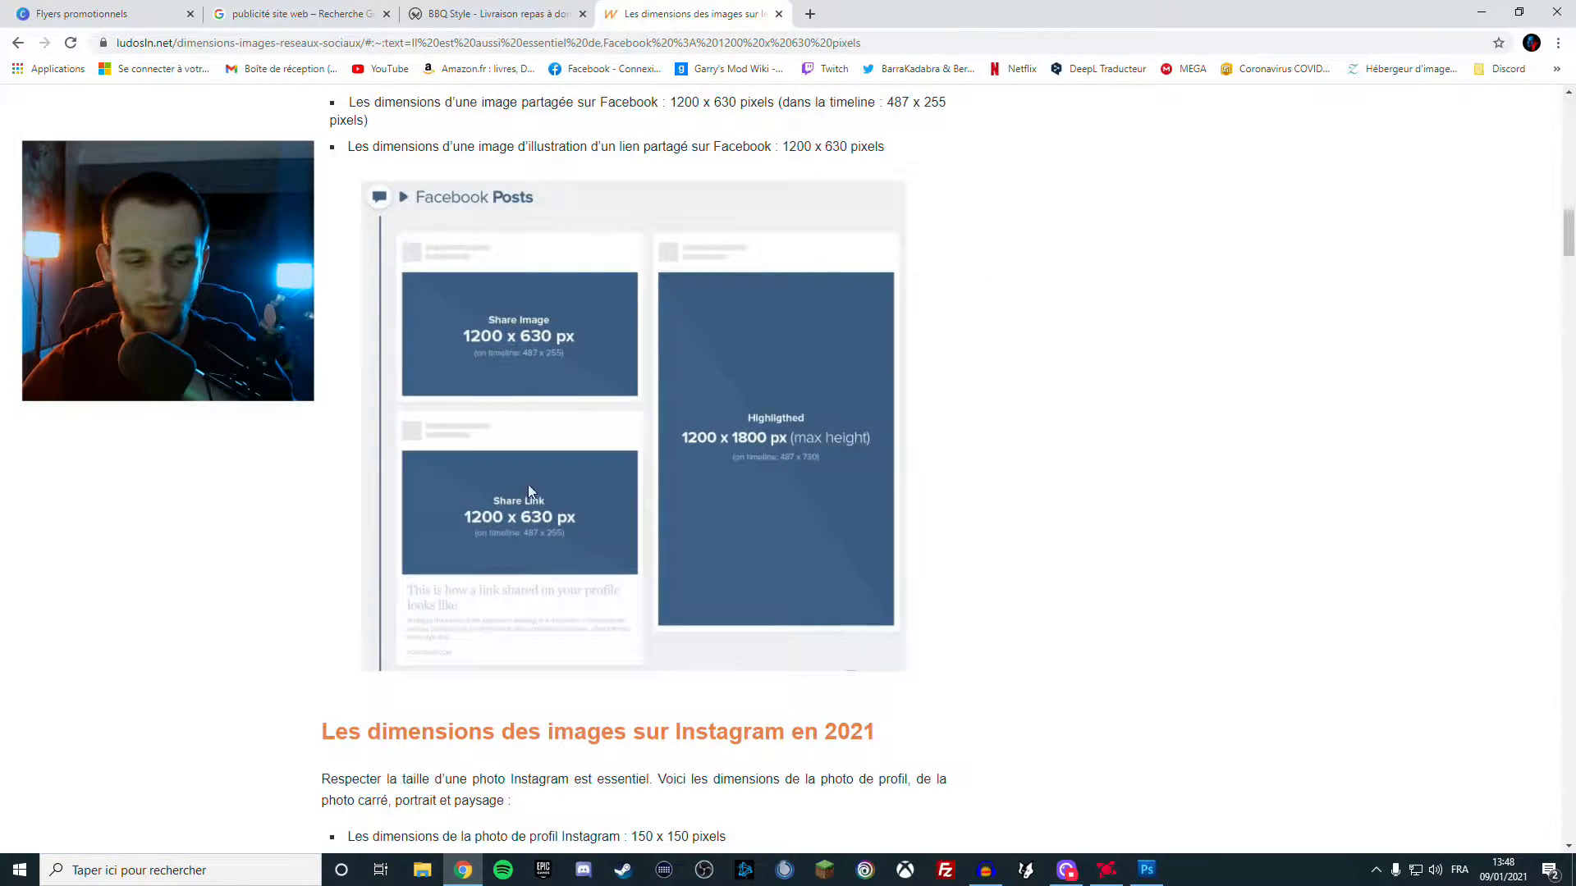
{"action": "left_click", "coordinate": [474, 16]}
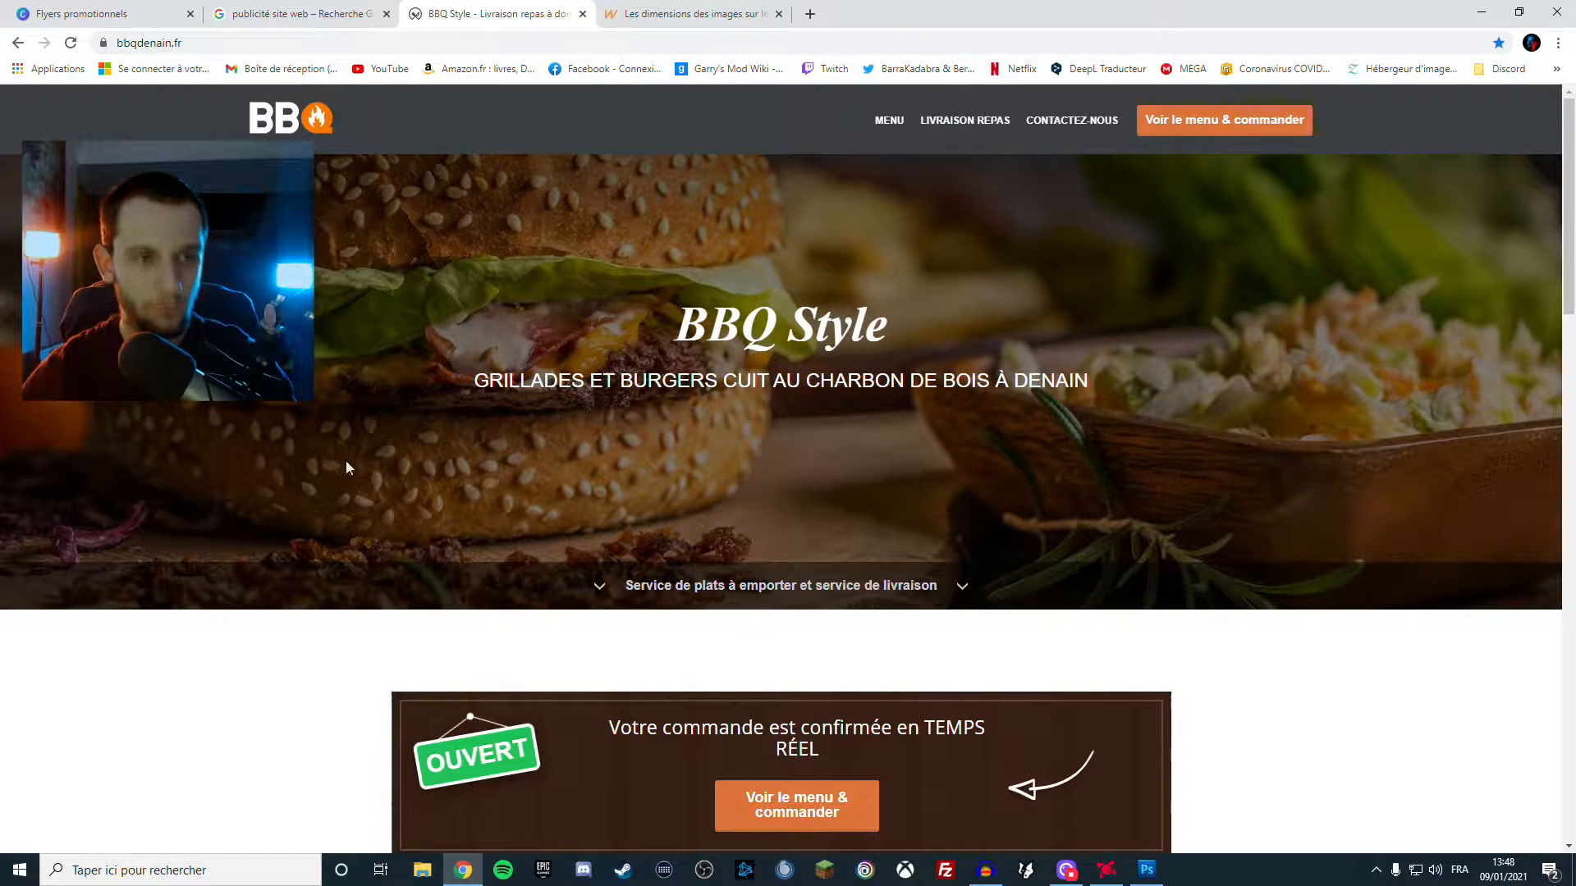
Open the Windows snipping tool and capture the central part of the BBQ Style homepage, from its header to the order banner
{"action": "left_click", "coordinate": [164, 870]}
{"action": "type", "text": "c"}
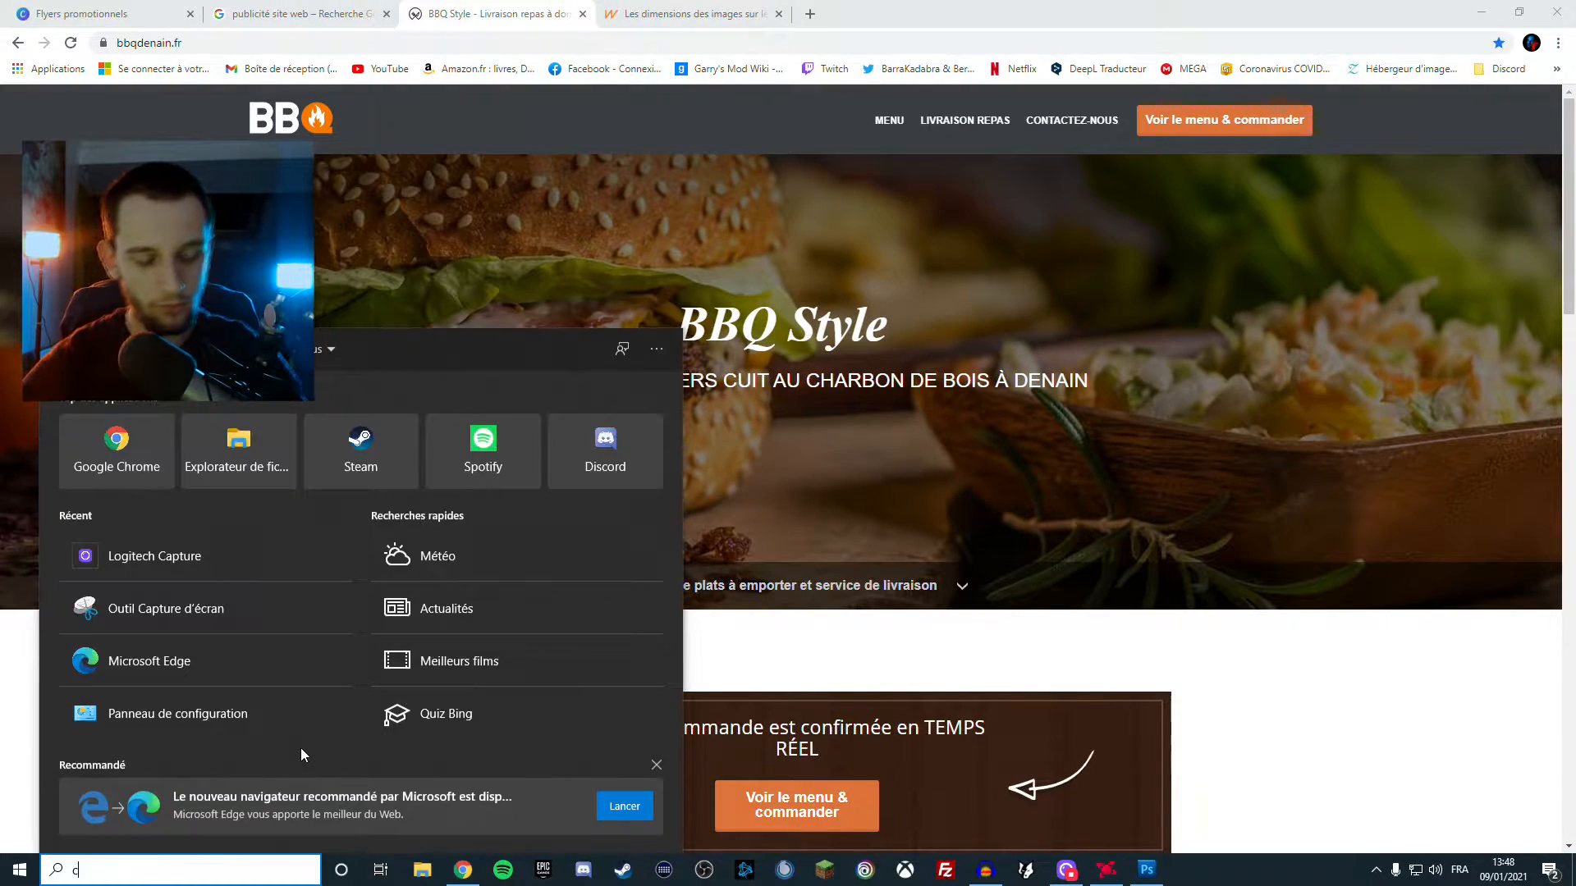
{"action": "type", "text": "aptur"}
{"action": "key", "text": "Return"}
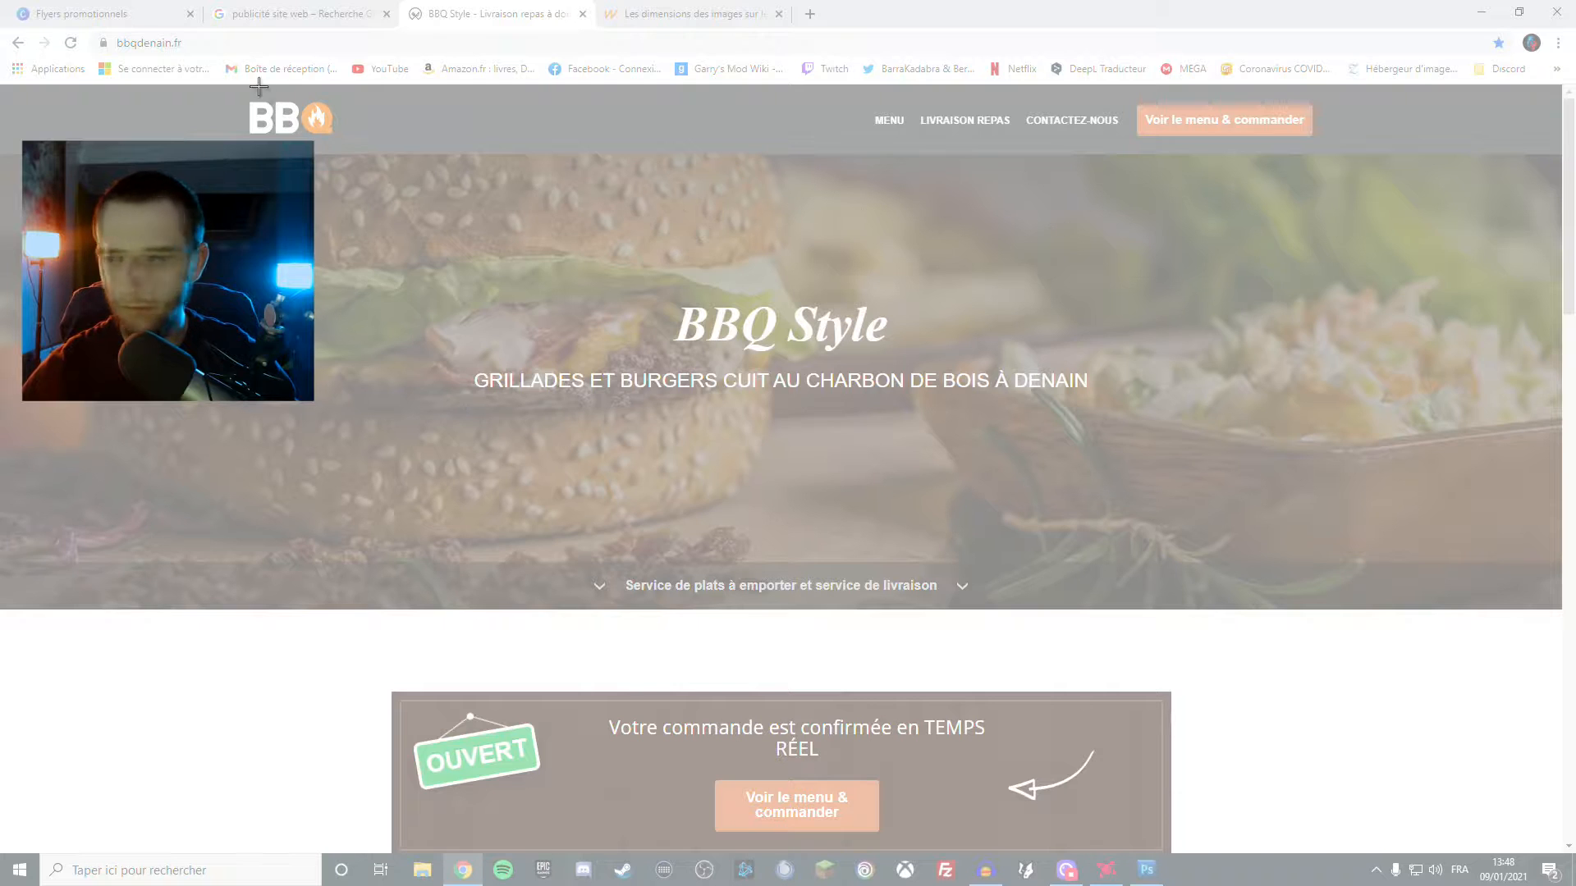
{"action": "left_click_drag", "start_coordinate": [217, 125], "coordinate": [1537, 835]}
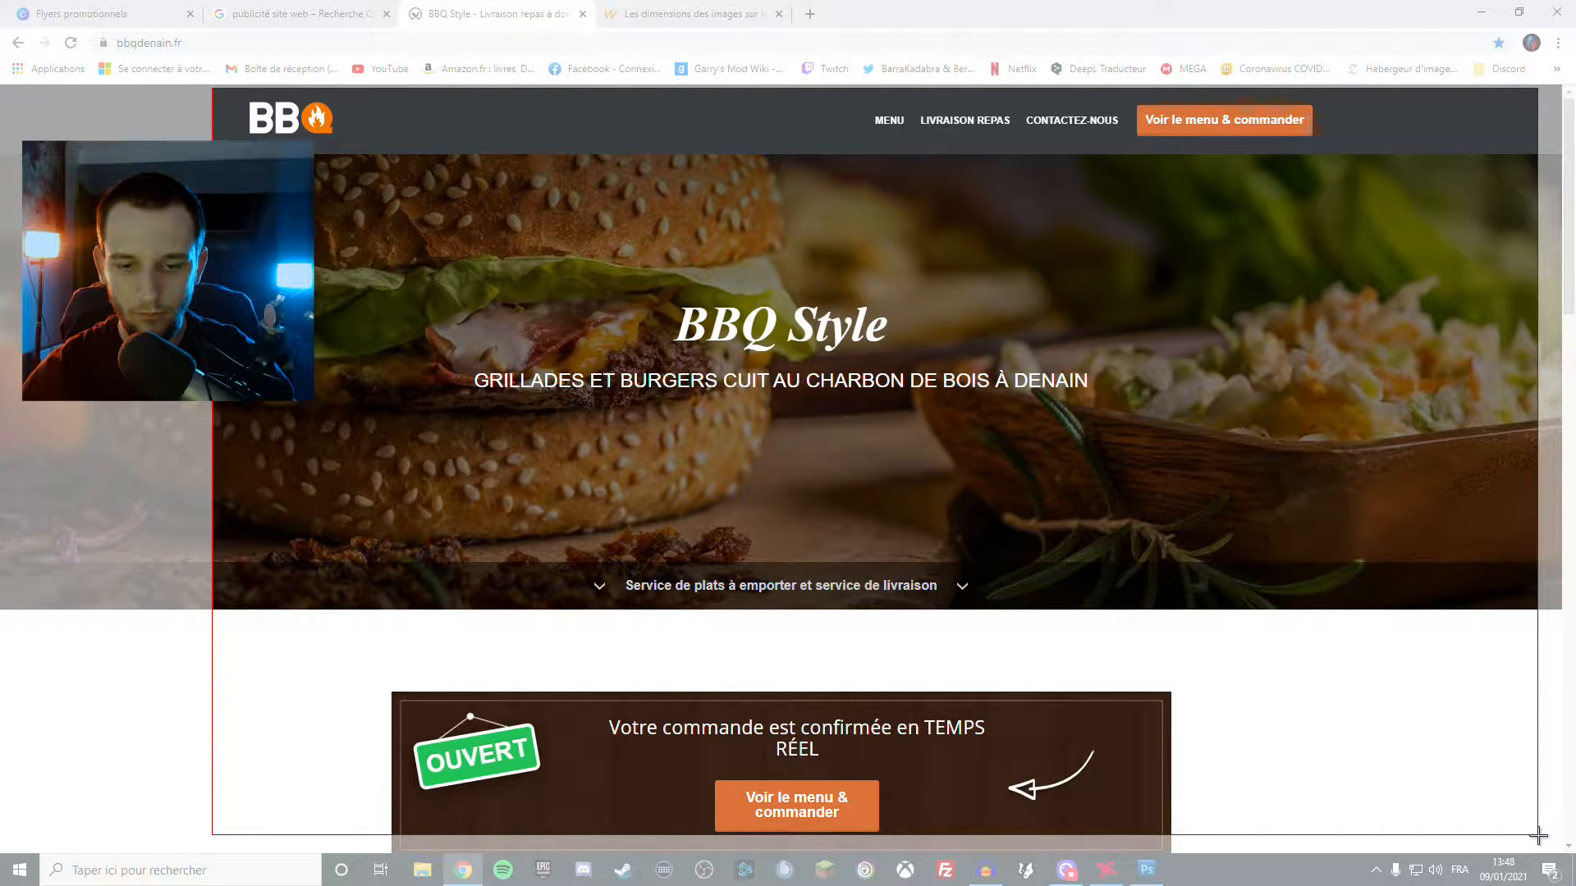
{"action": "left_click_drag", "start_coordinate": [1538, 836], "coordinate": [1346, 838]}
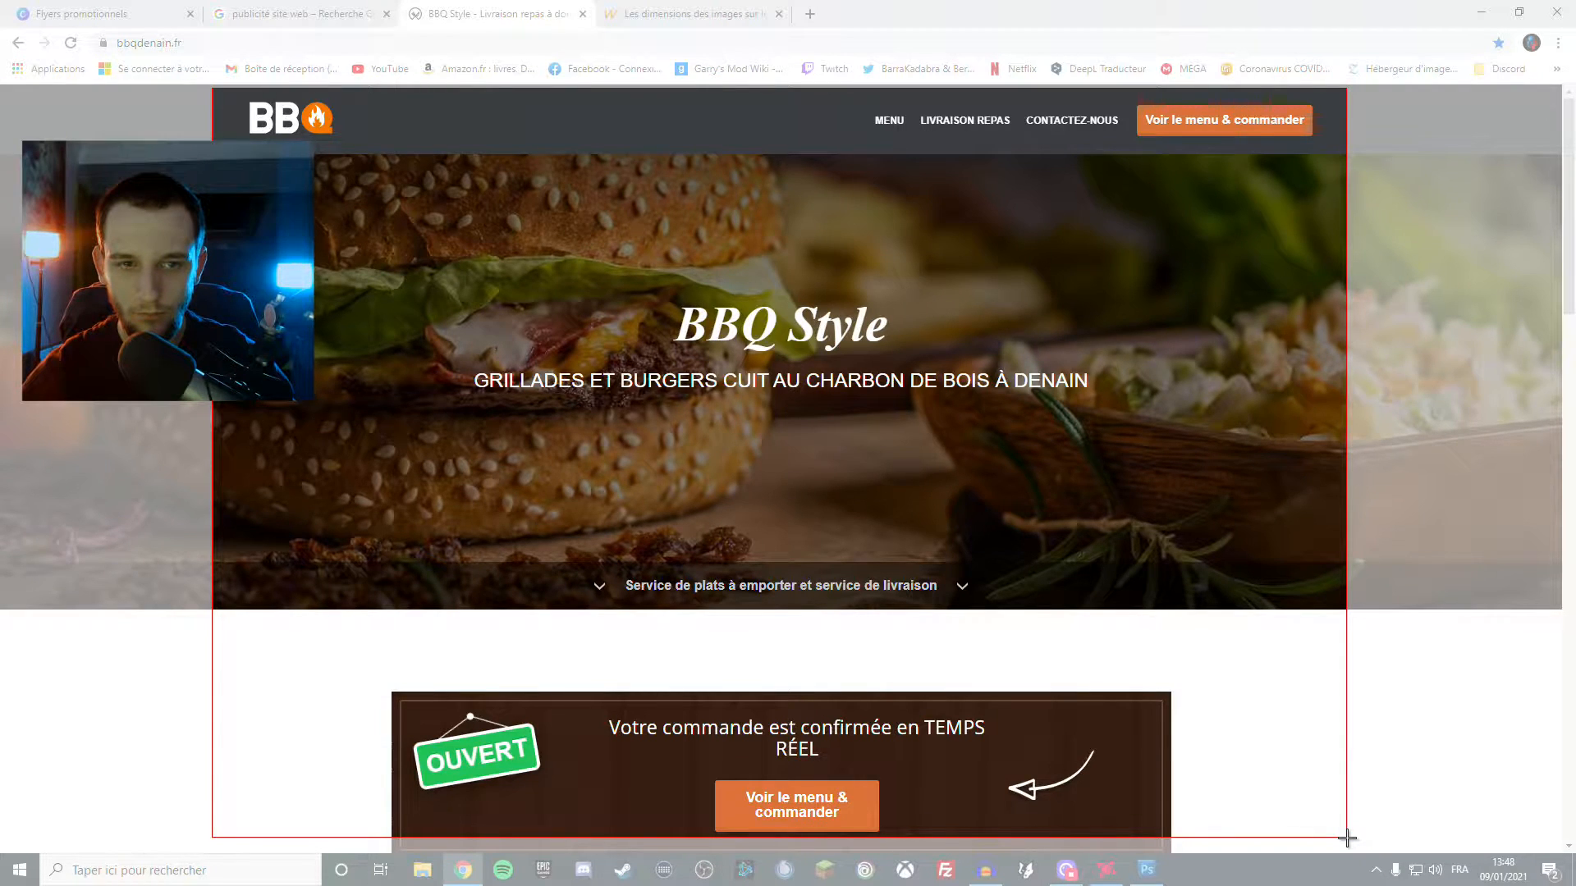
{"action": "left_click_drag", "start_coordinate": [1346, 837], "coordinate": [1349, 838]}
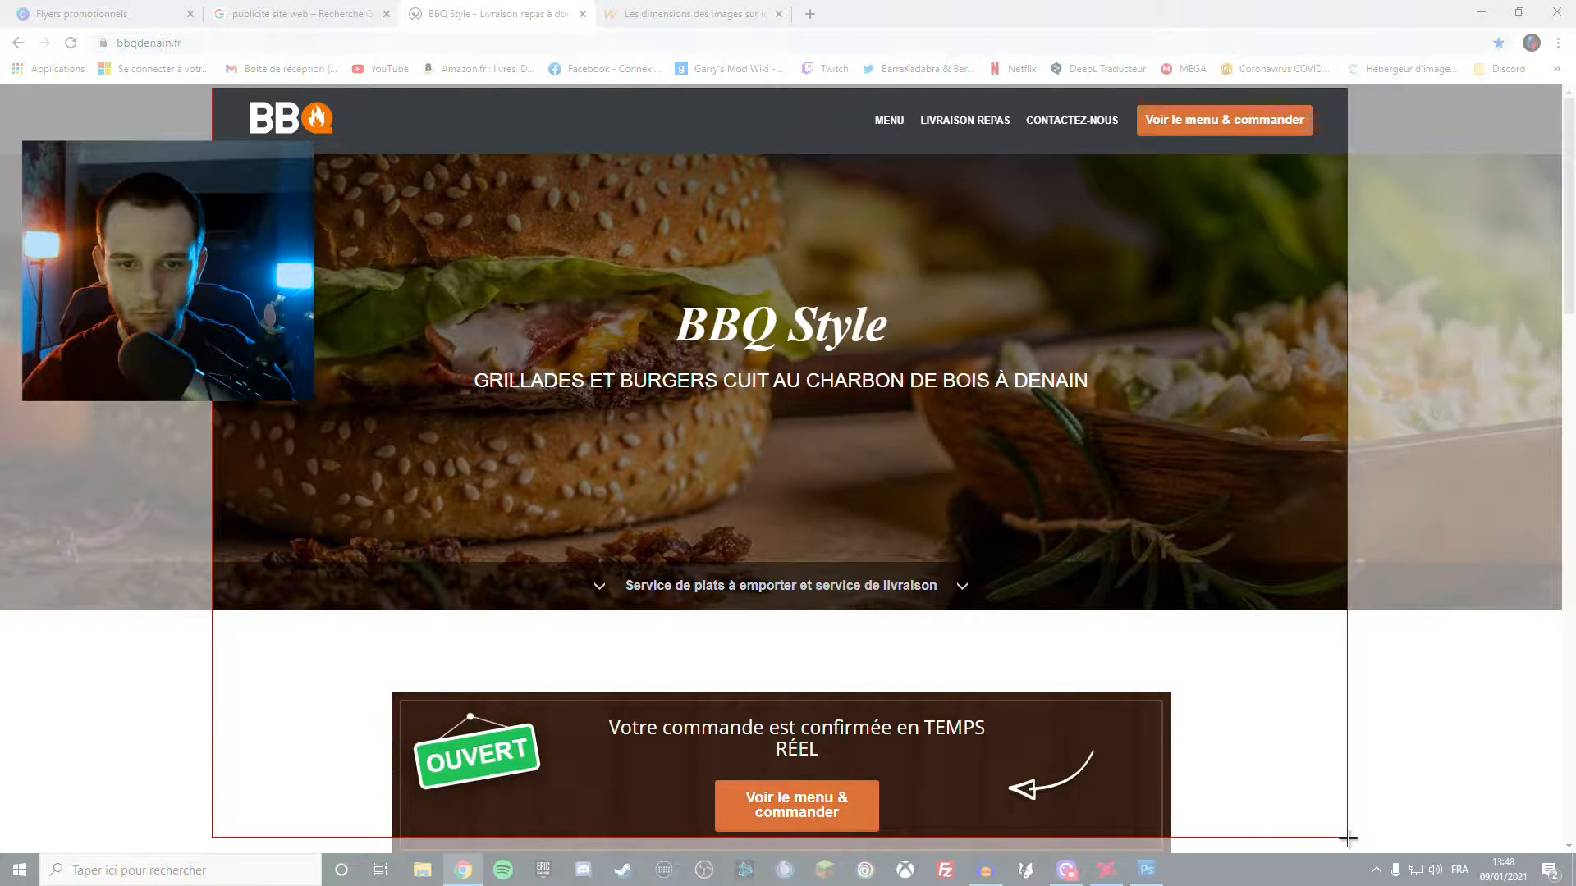
{"action": "left_click_drag", "start_coordinate": [1348, 838], "coordinate": [1358, 838]}
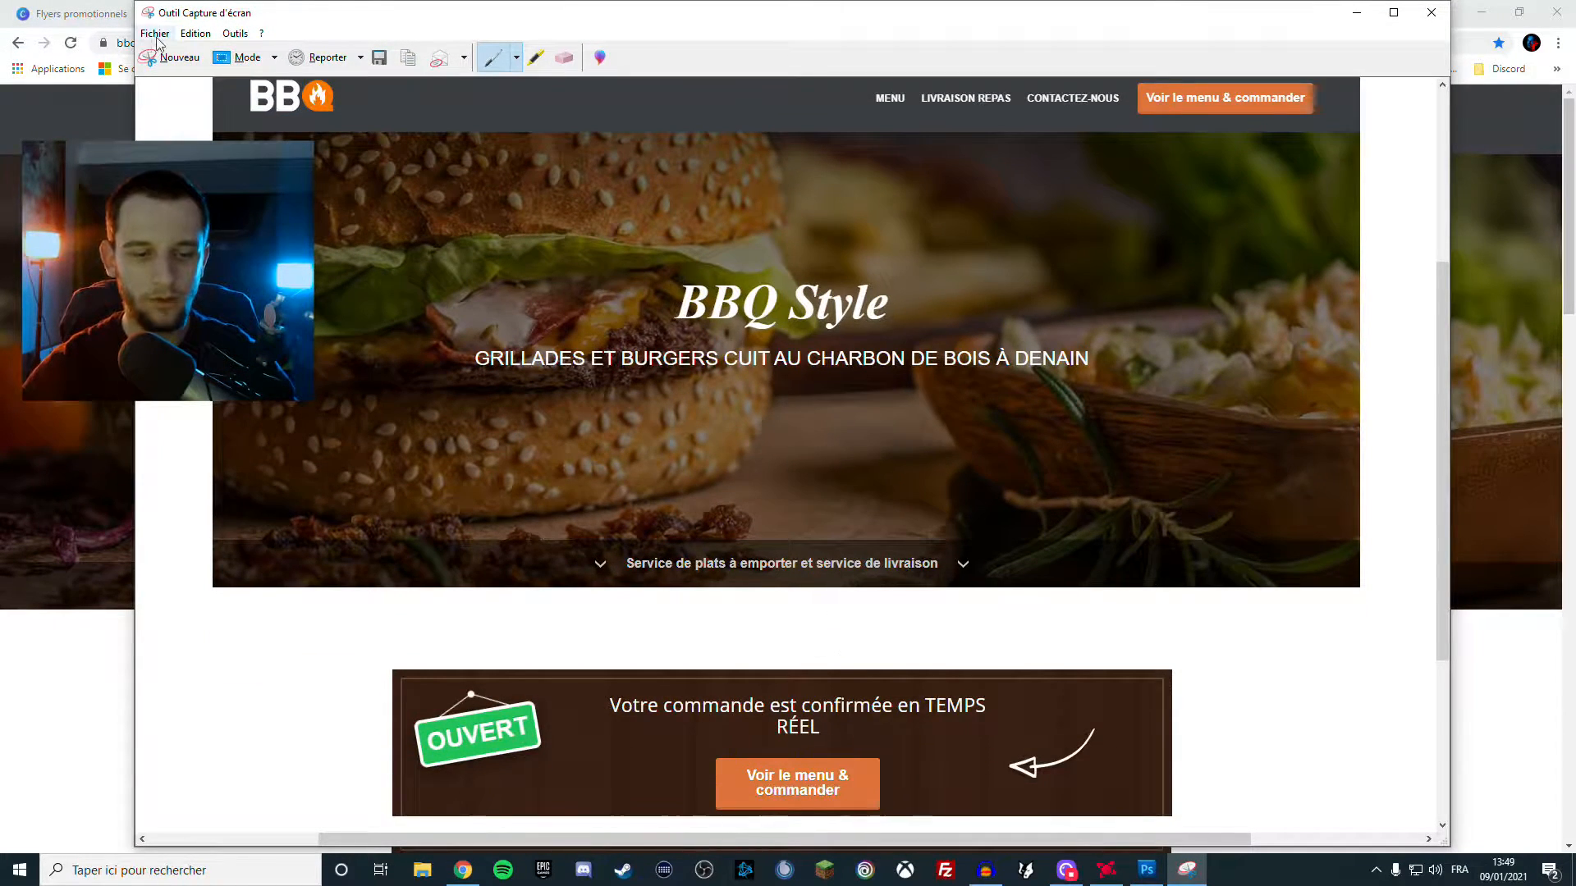
Save the homepage capture to the desktop as a PNG named gfgd and close the snipping tool
{"action": "left_click", "coordinate": [157, 38]}
{"action": "left_click", "coordinate": [181, 72]}
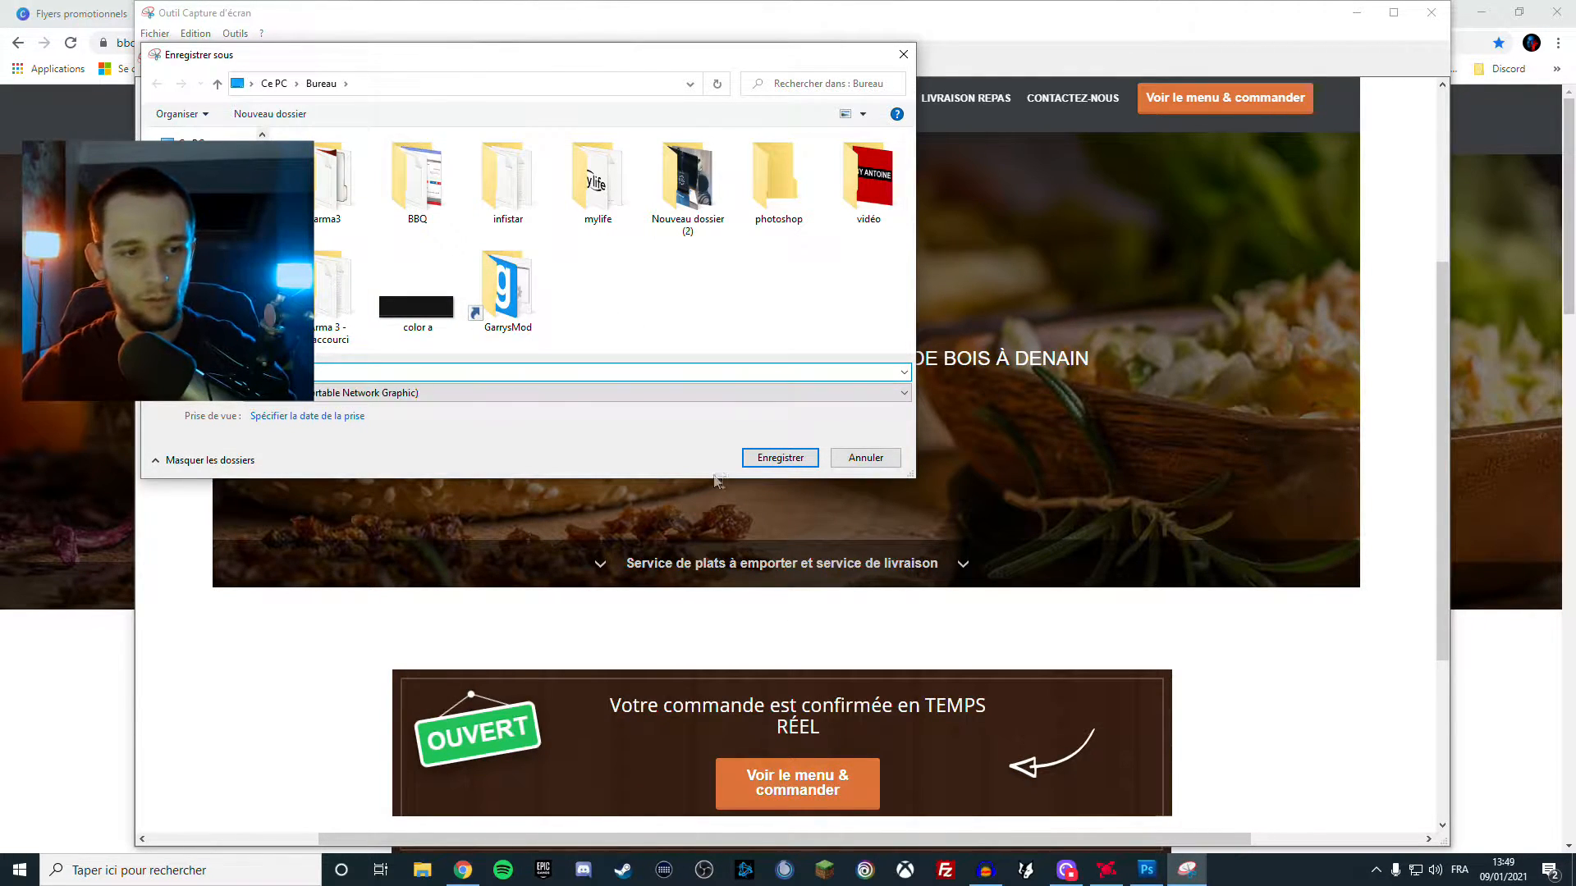
{"action": "left_click", "coordinate": [778, 459]}
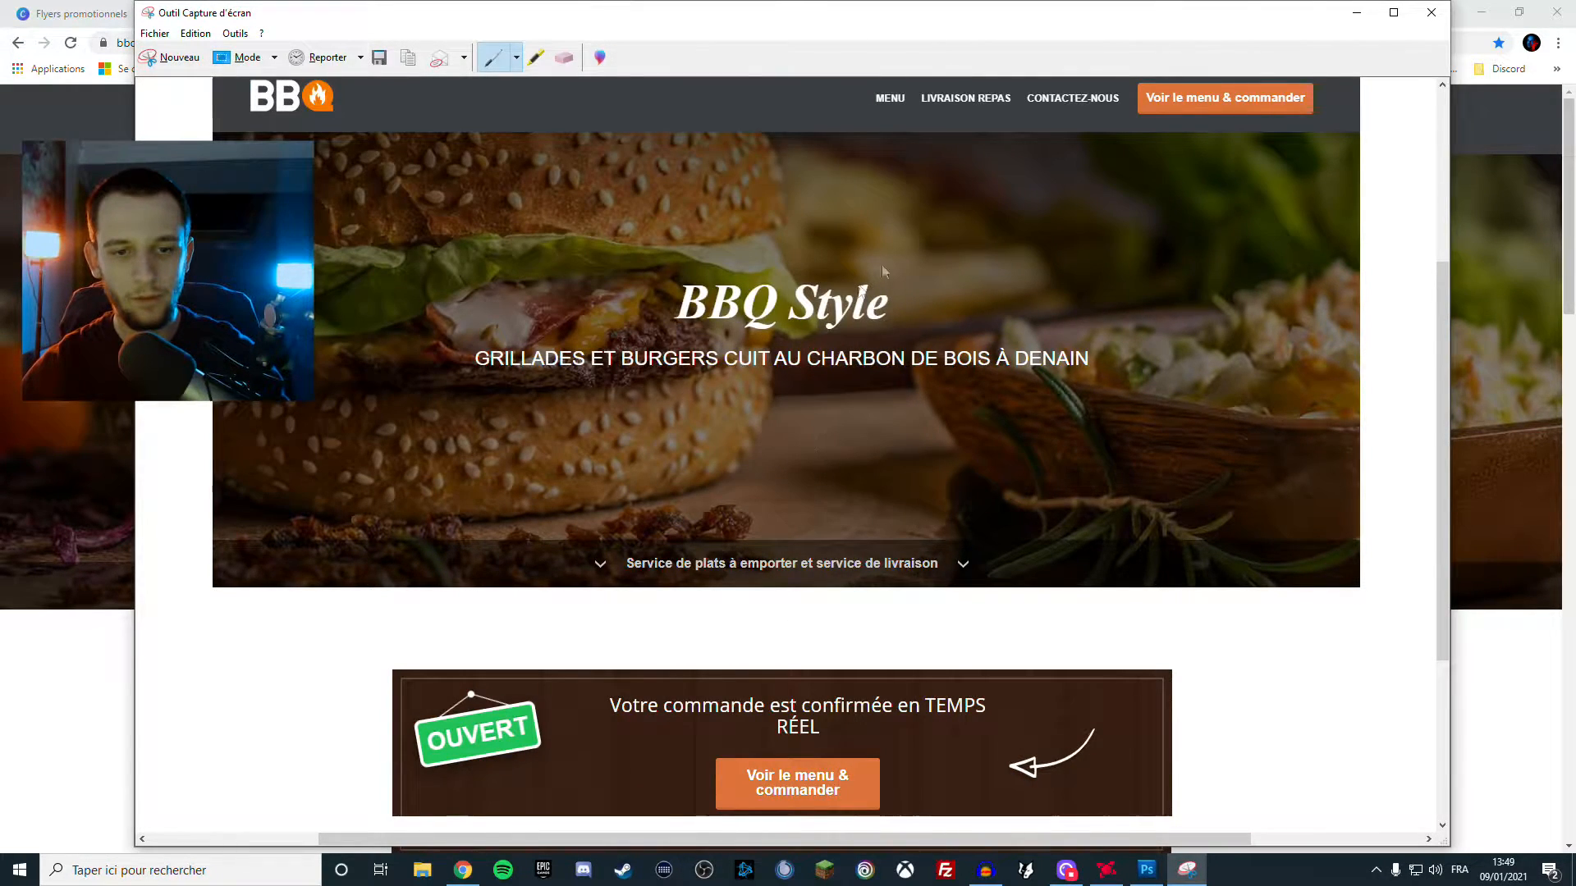
{"action": "left_click", "coordinate": [1436, 8]}
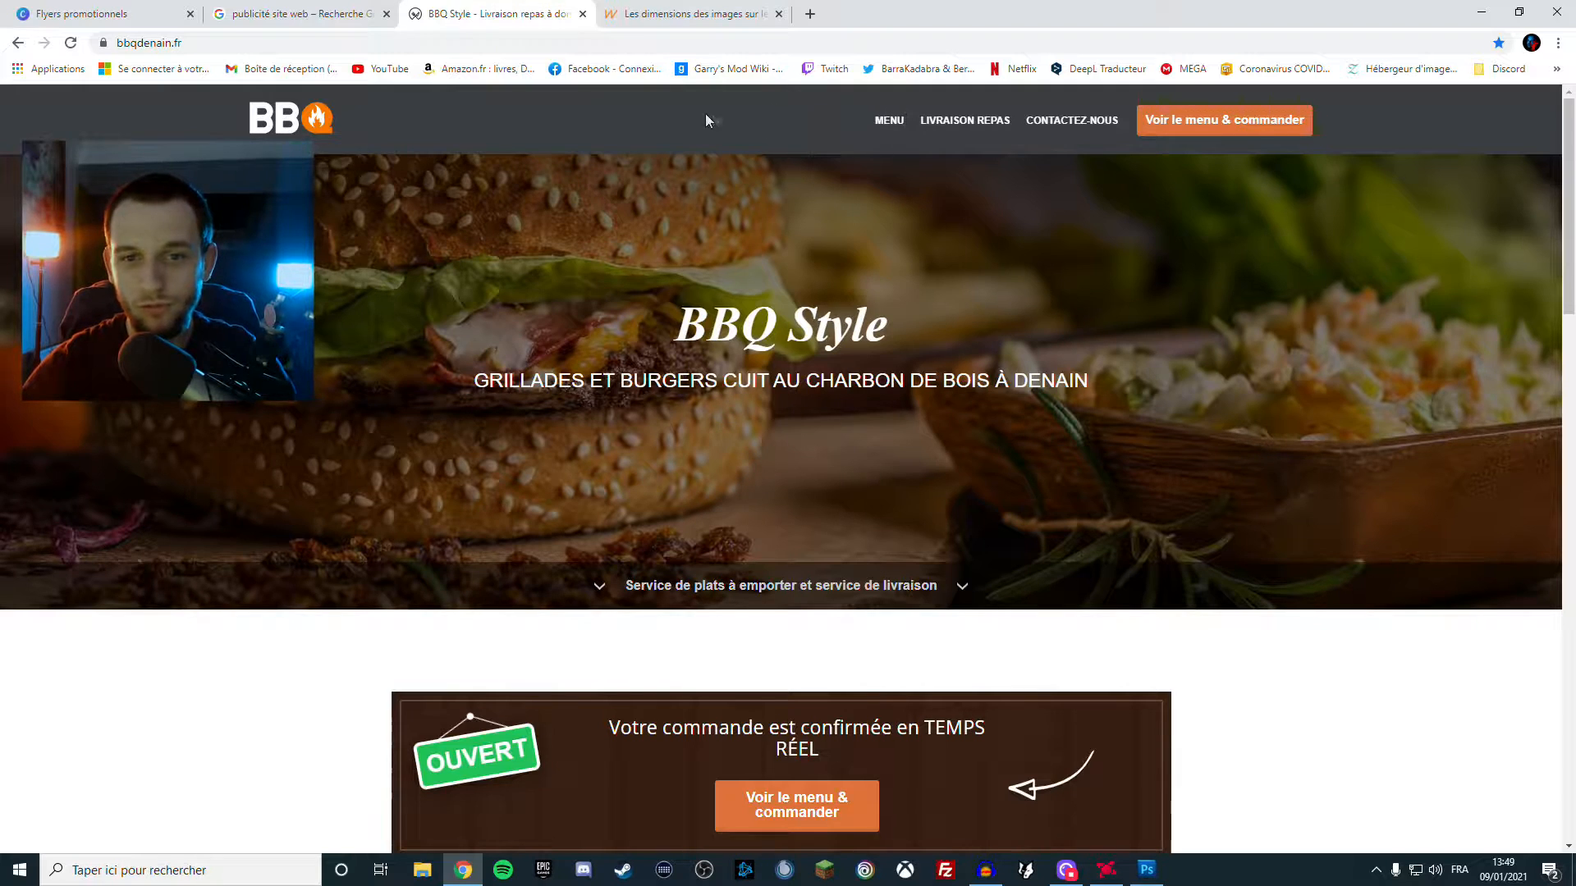
Look through the image results for "publicité site web" for advertising design ideas, closing the flyers and image search pages
{"action": "left_click", "coordinate": [283, 15]}
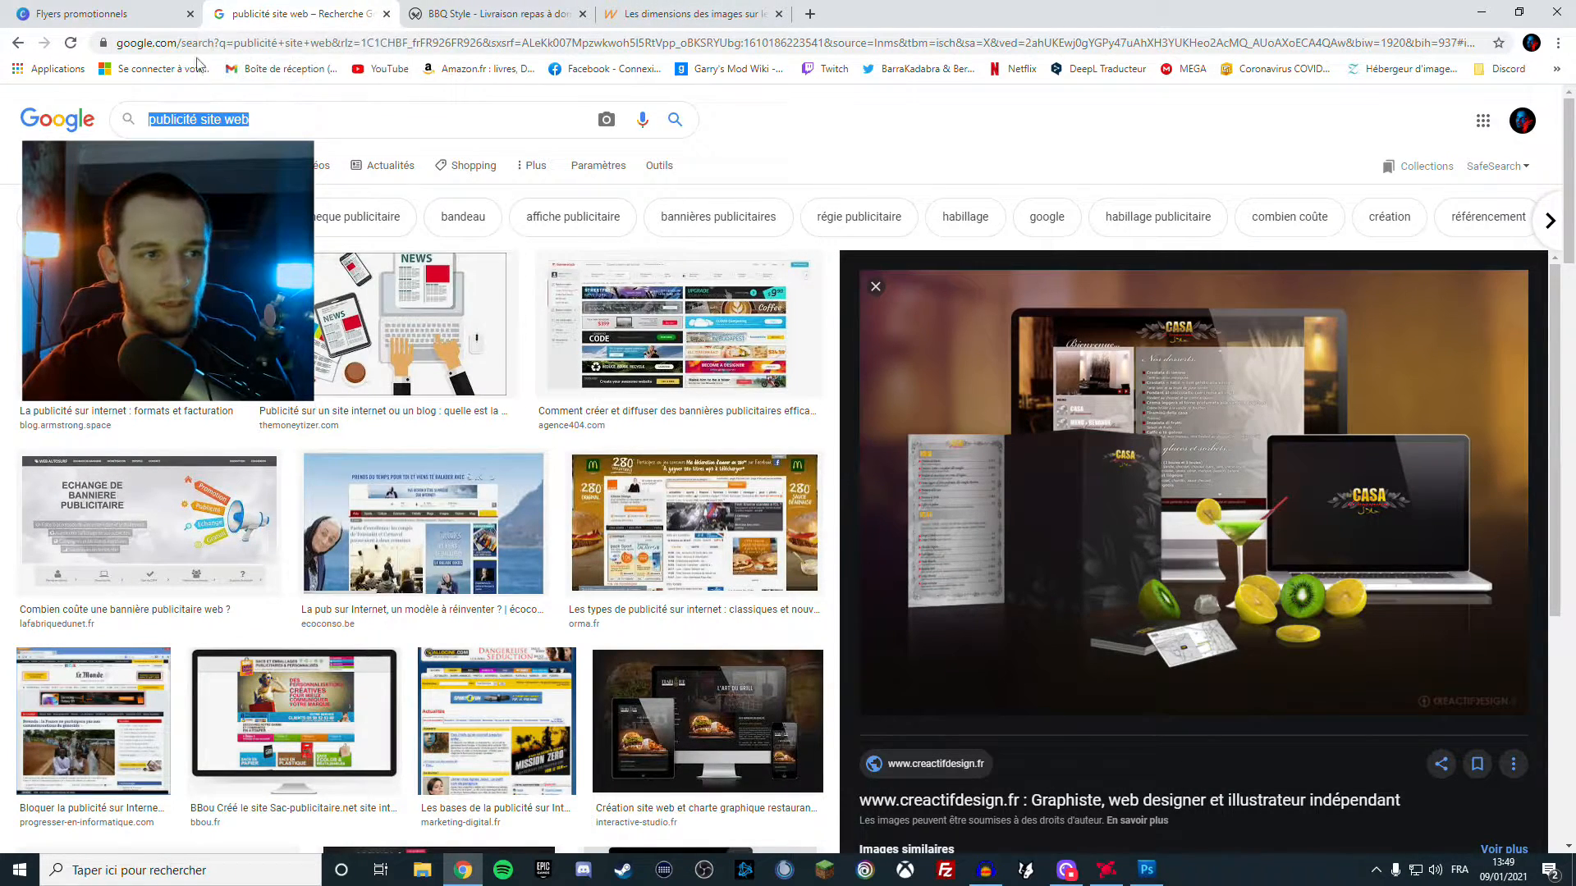
{"action": "left_click", "coordinate": [190, 15]}
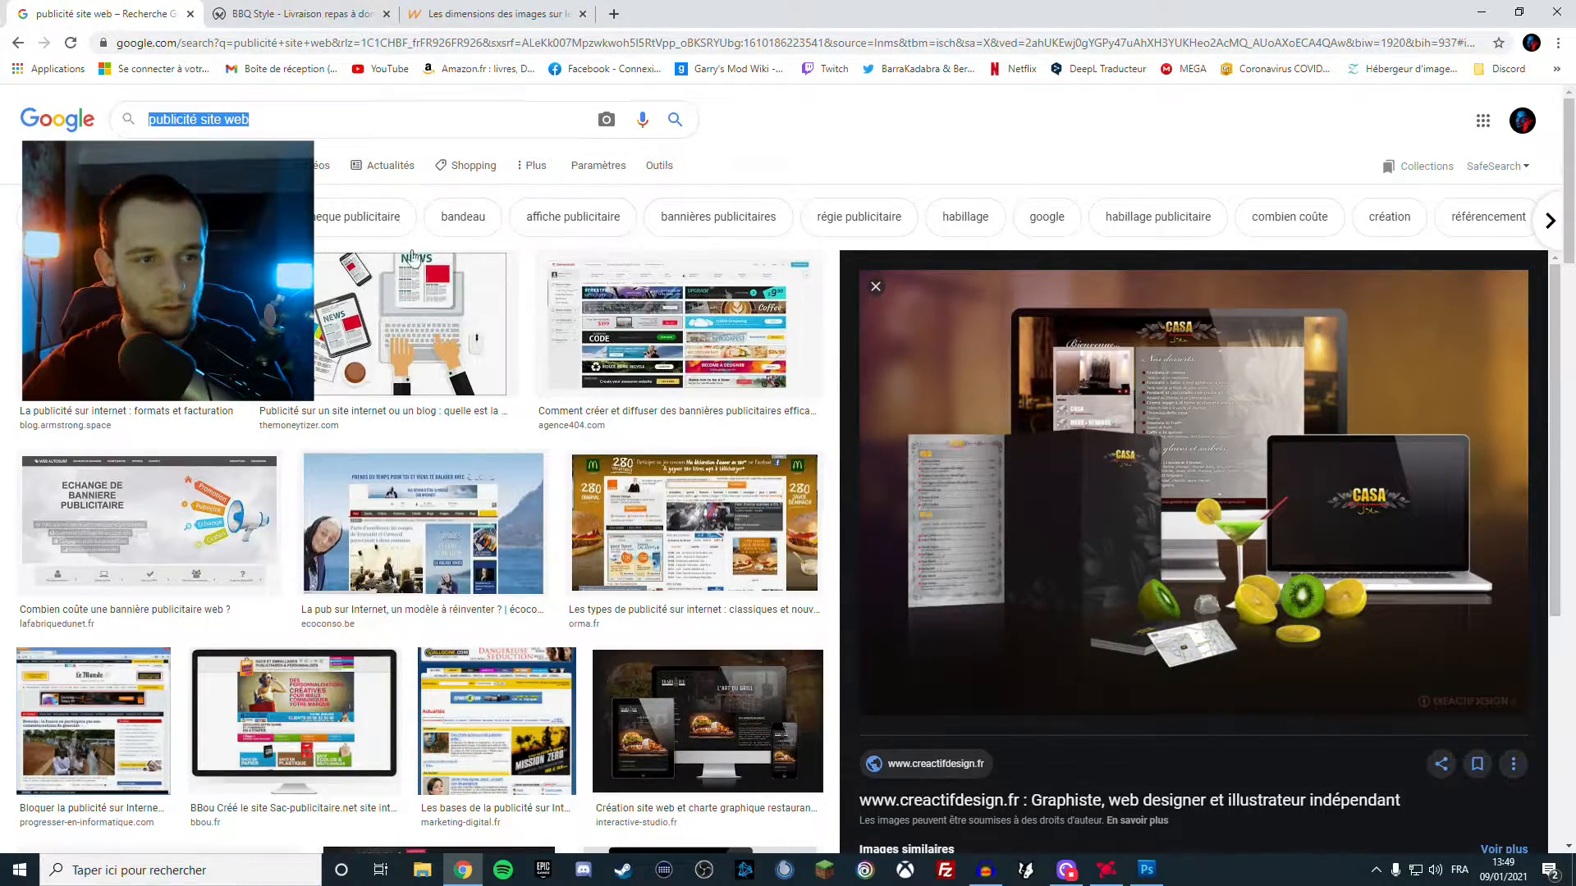
{"action": "scroll", "coordinate": [639, 375], "scroll_direction": "down", "scroll_amount": 8}
{"action": "scroll", "coordinate": [639, 375], "scroll_direction": "up", "scroll_amount": 8}
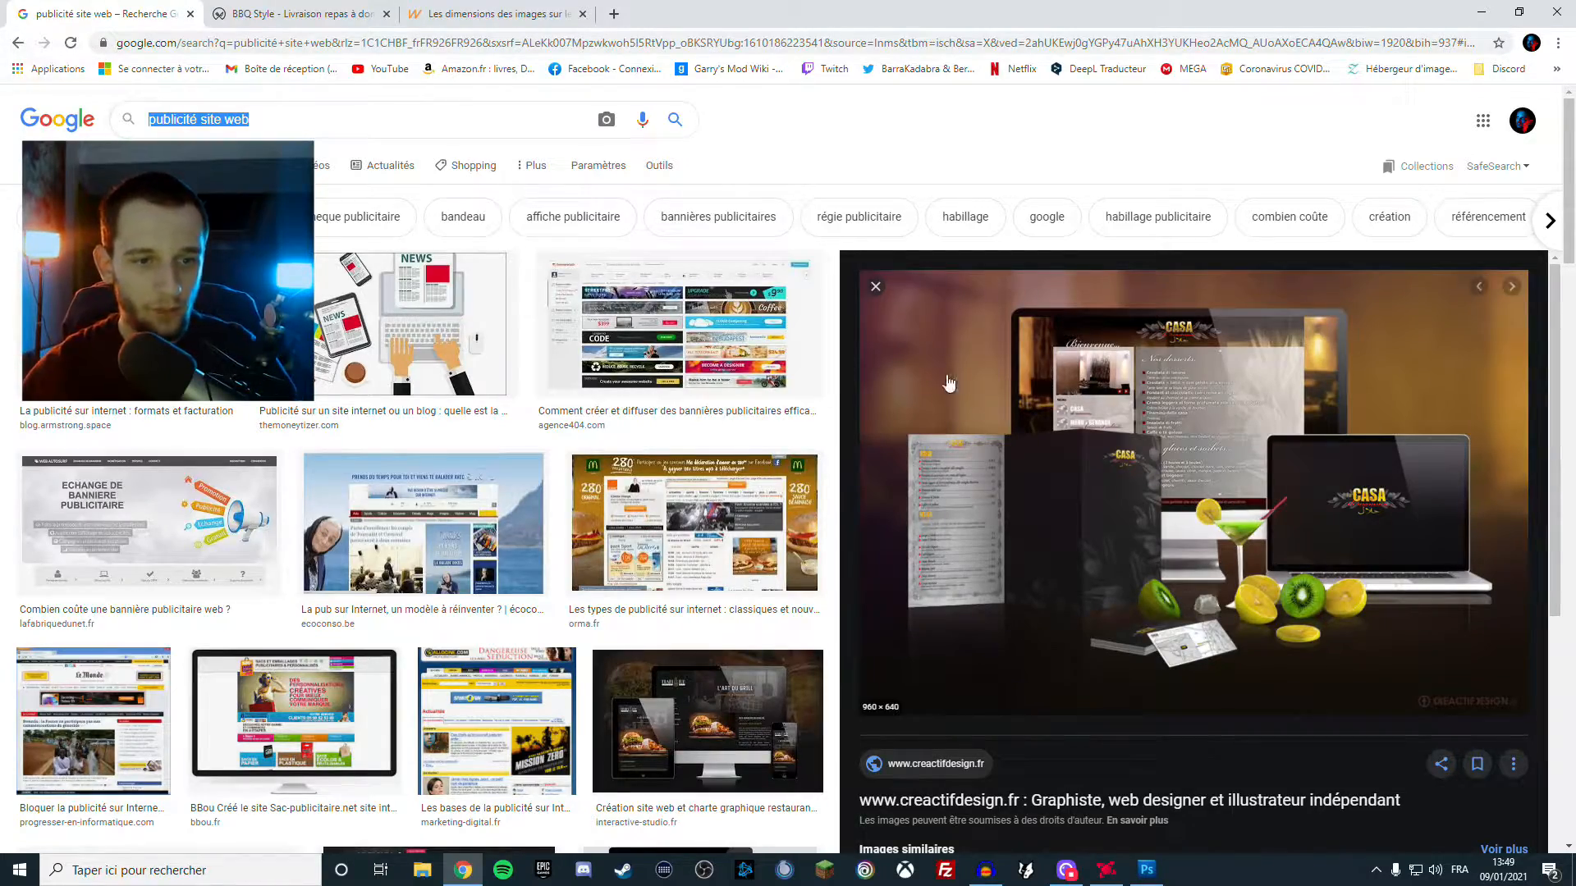
{"action": "scroll", "coordinate": [521, 425], "scroll_direction": "down", "scroll_amount": 15}
{"action": "scroll", "coordinate": [517, 425], "scroll_direction": "down", "scroll_amount": 15}
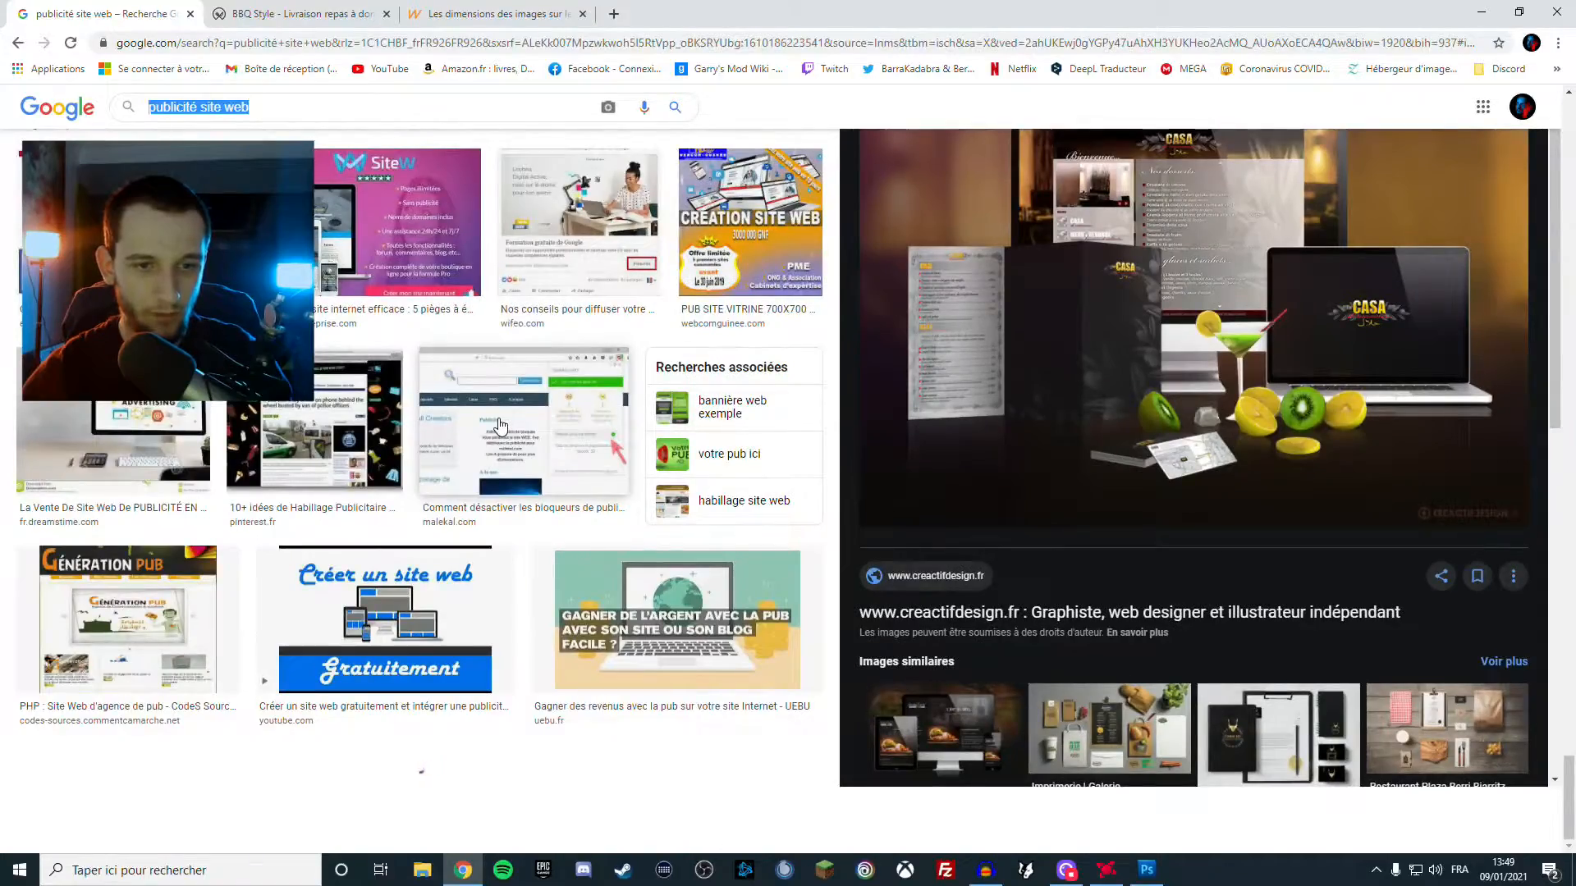
{"action": "scroll", "coordinate": [470, 492], "scroll_direction": "down", "scroll_amount": 15}
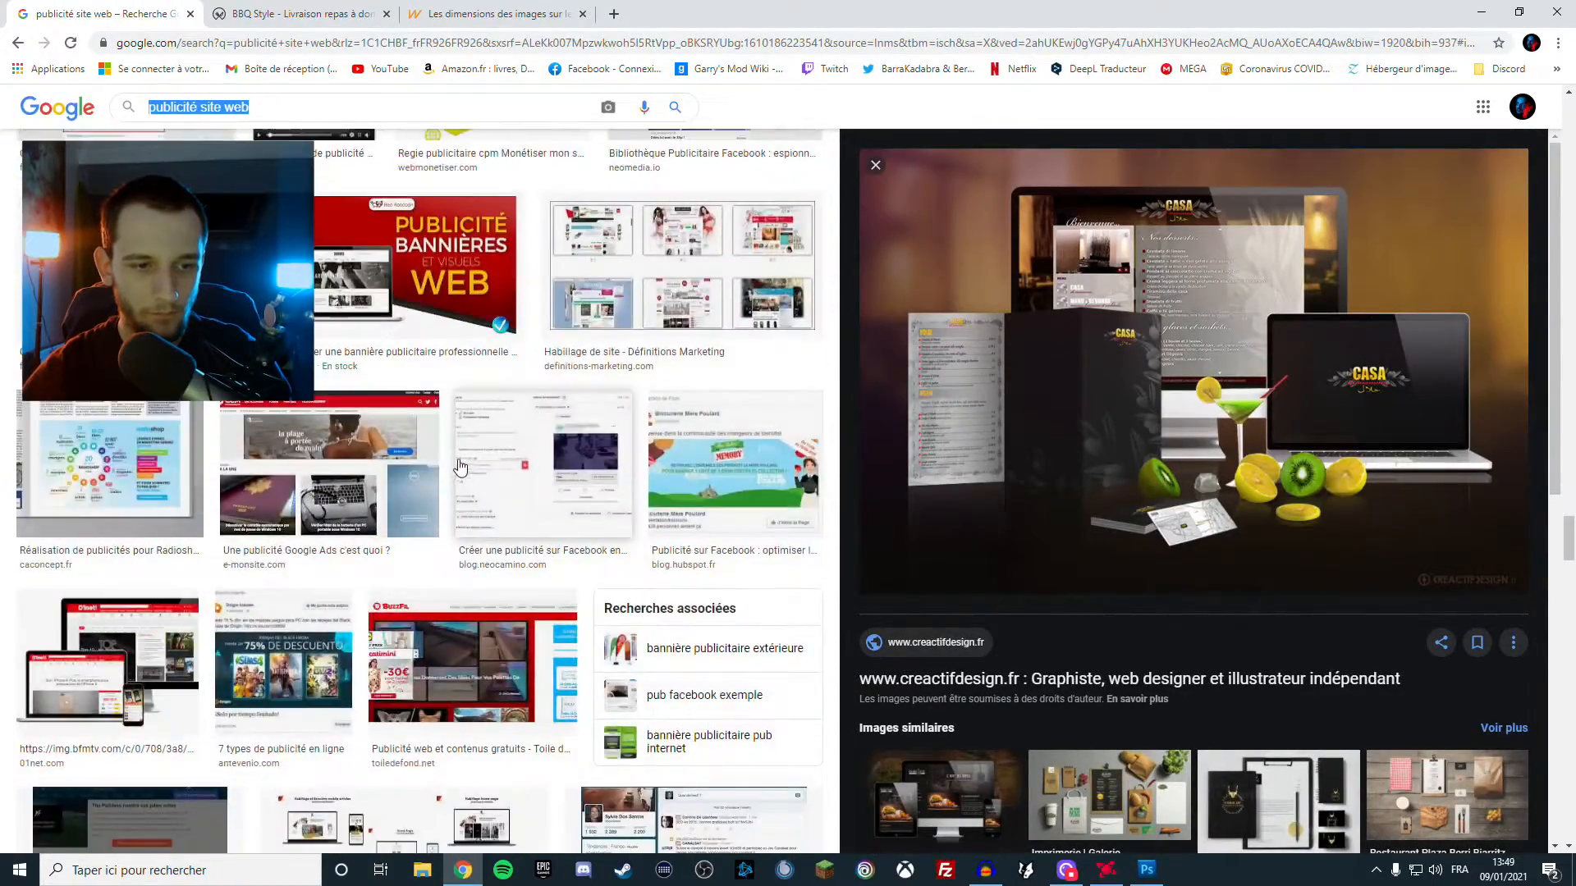
{"action": "scroll", "coordinate": [460, 453], "scroll_direction": "down", "scroll_amount": 8}
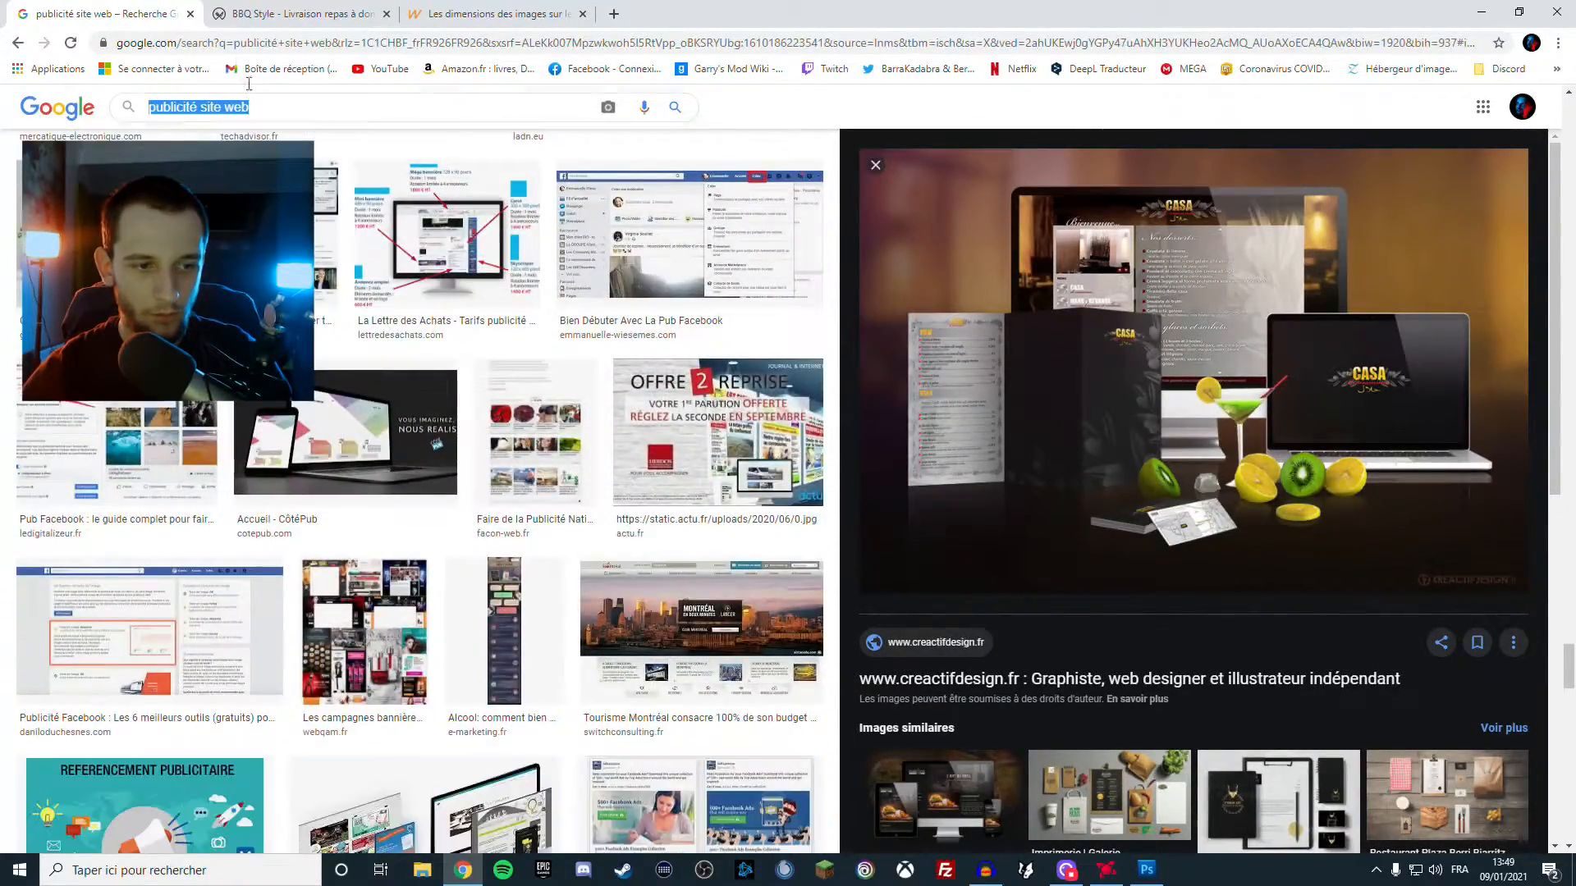
{"action": "left_click", "coordinate": [189, 13]}
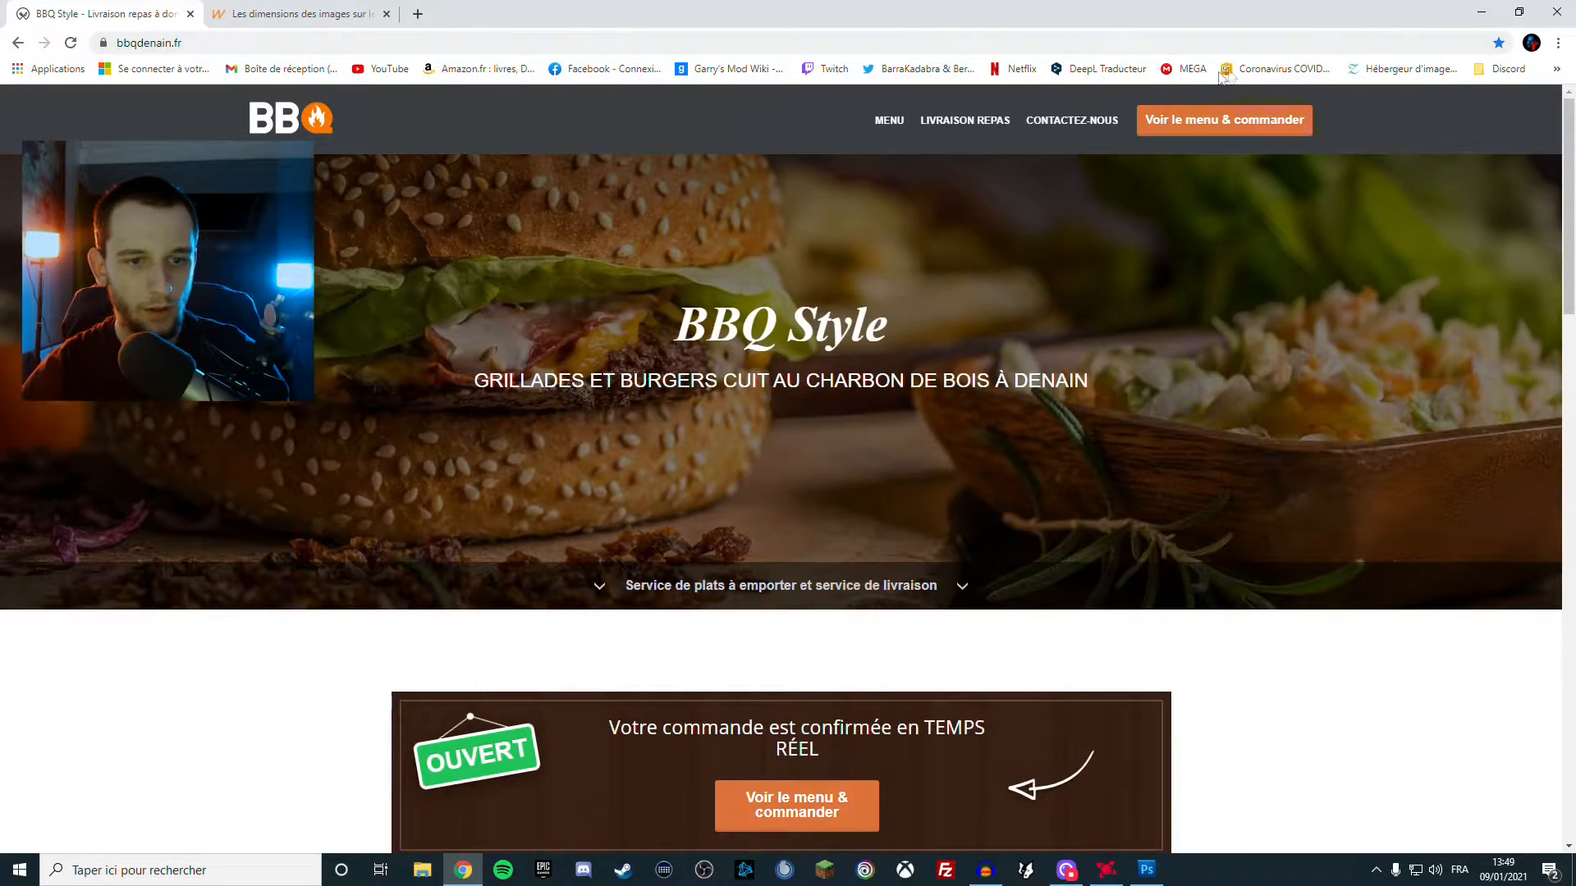
Switch to Photoshop and place the gfgd homepage capture from the desktop into the advertising document
{"action": "left_click", "coordinate": [1491, 8]}
{"action": "left_click", "coordinate": [1143, 869]}
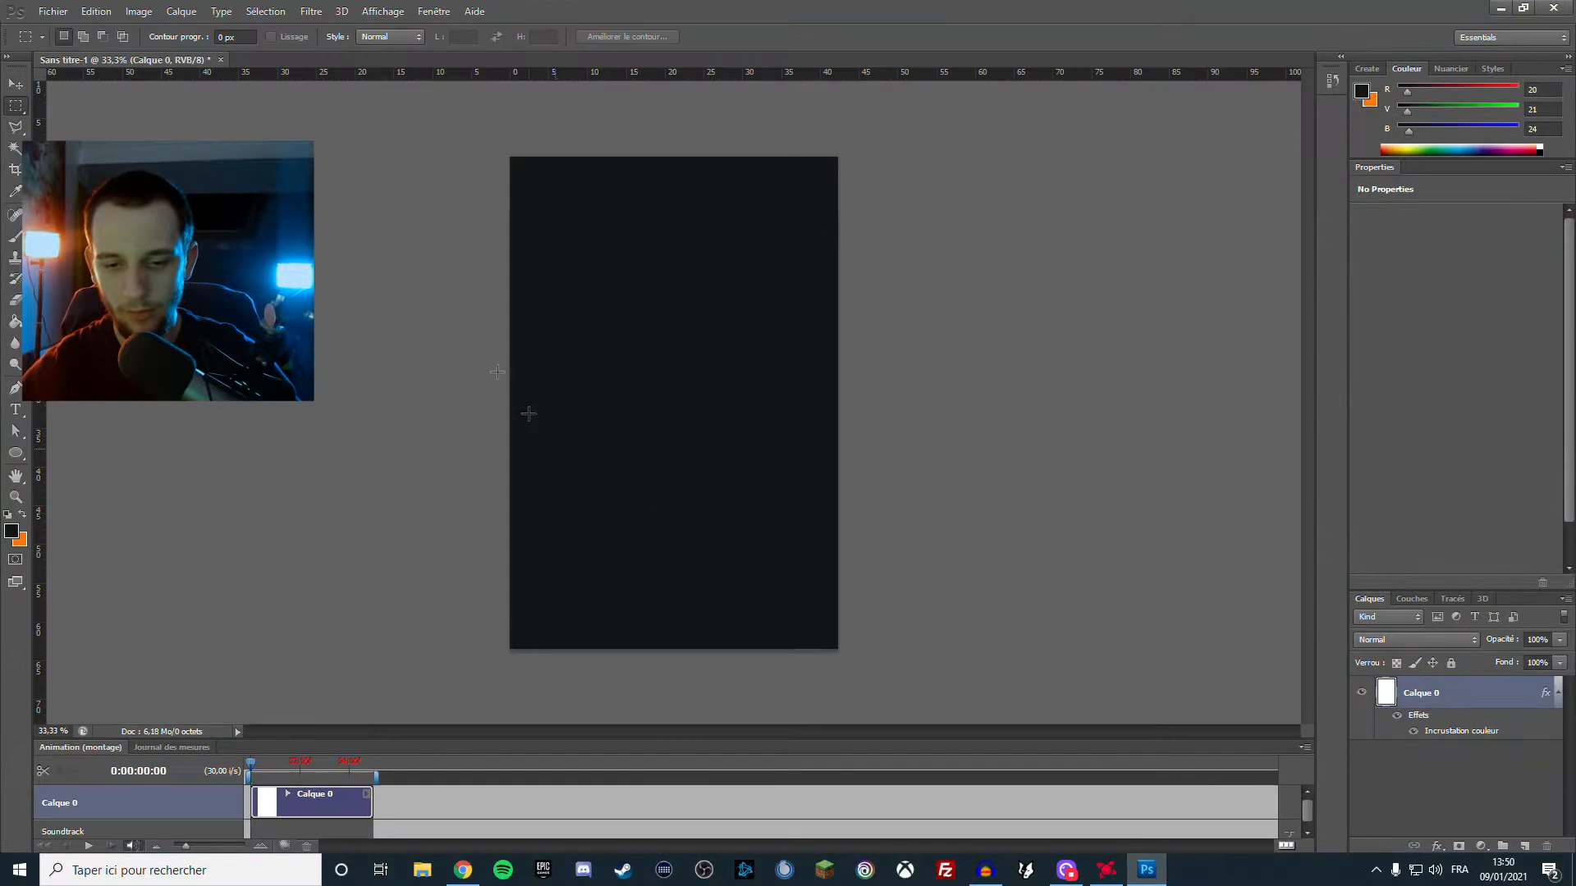
{"action": "left_click", "coordinate": [52, 11]}
{"action": "left_click", "coordinate": [459, 275]}
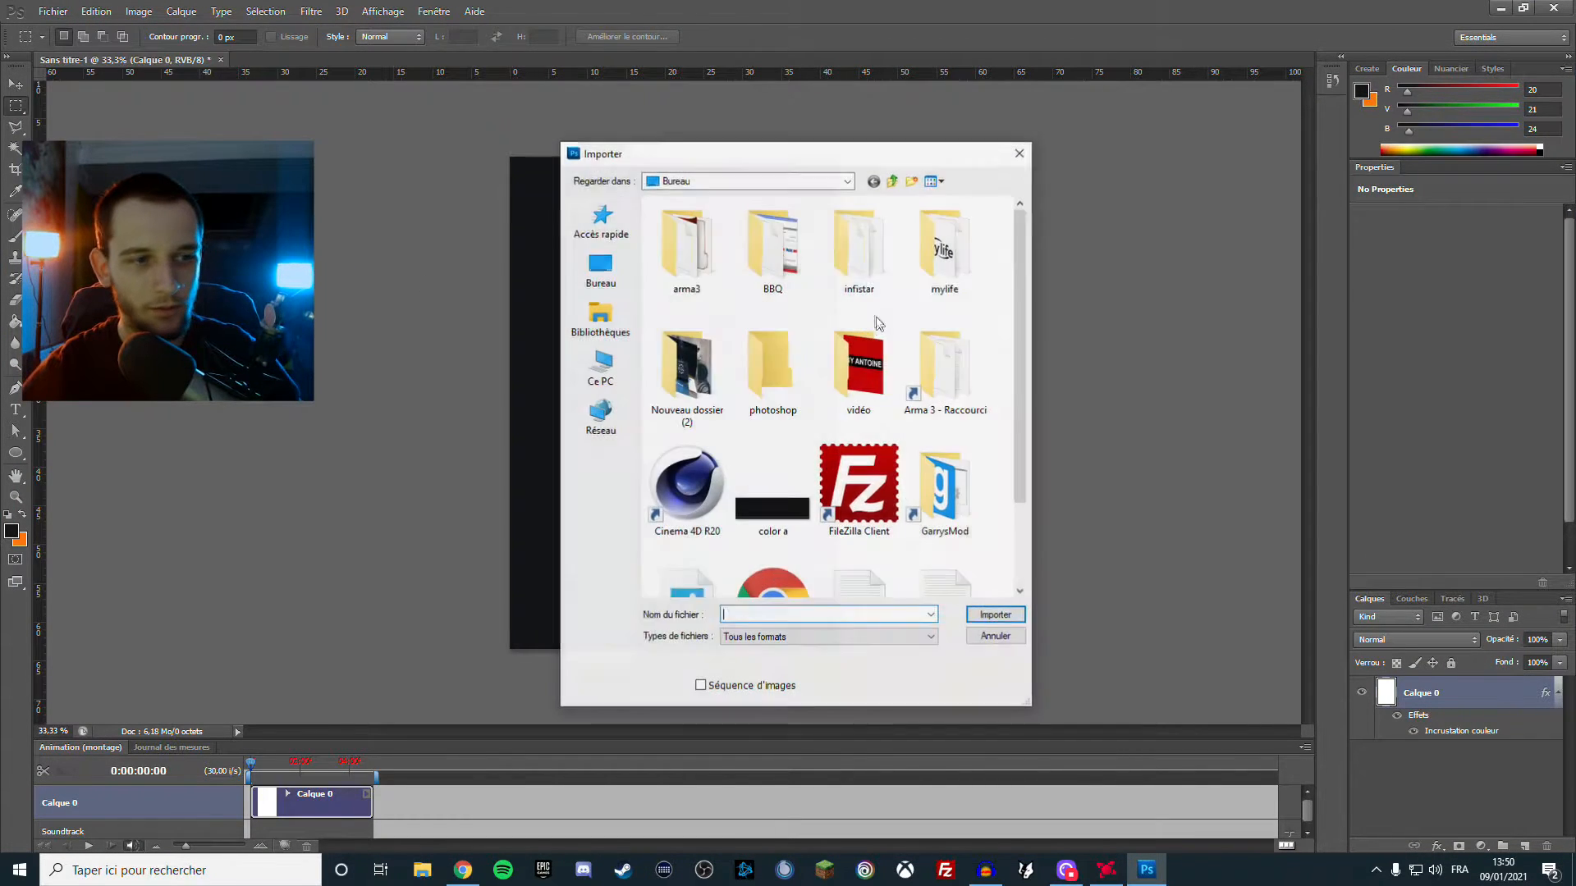
{"action": "scroll", "coordinate": [878, 323], "scroll_direction": "down", "scroll_amount": 3}
{"action": "left_click", "coordinate": [686, 501]}
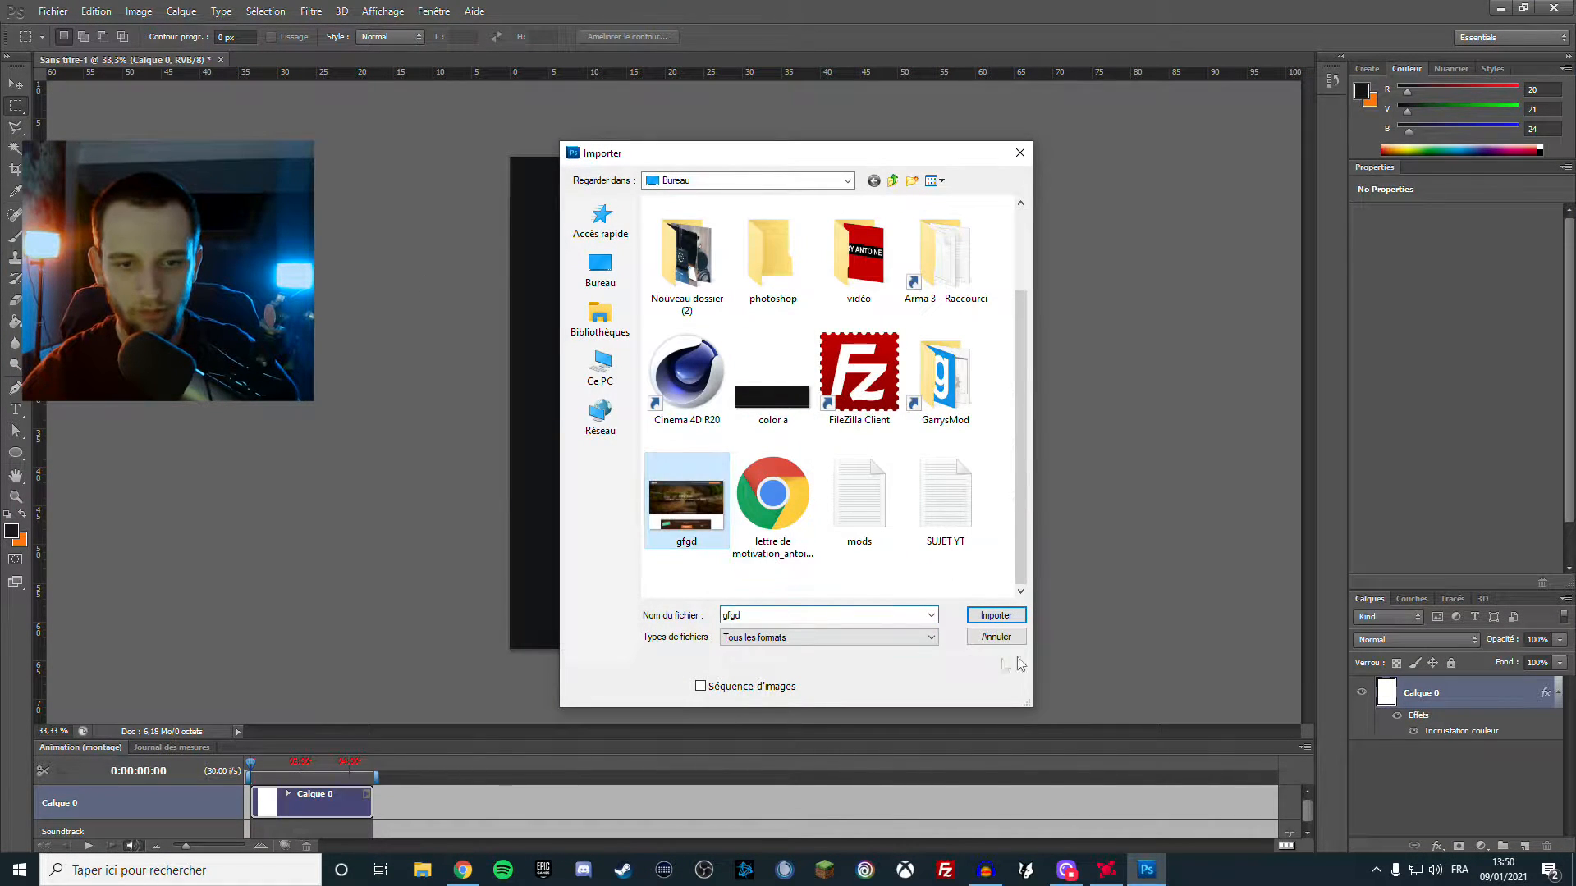
{"action": "left_click", "coordinate": [995, 615]}
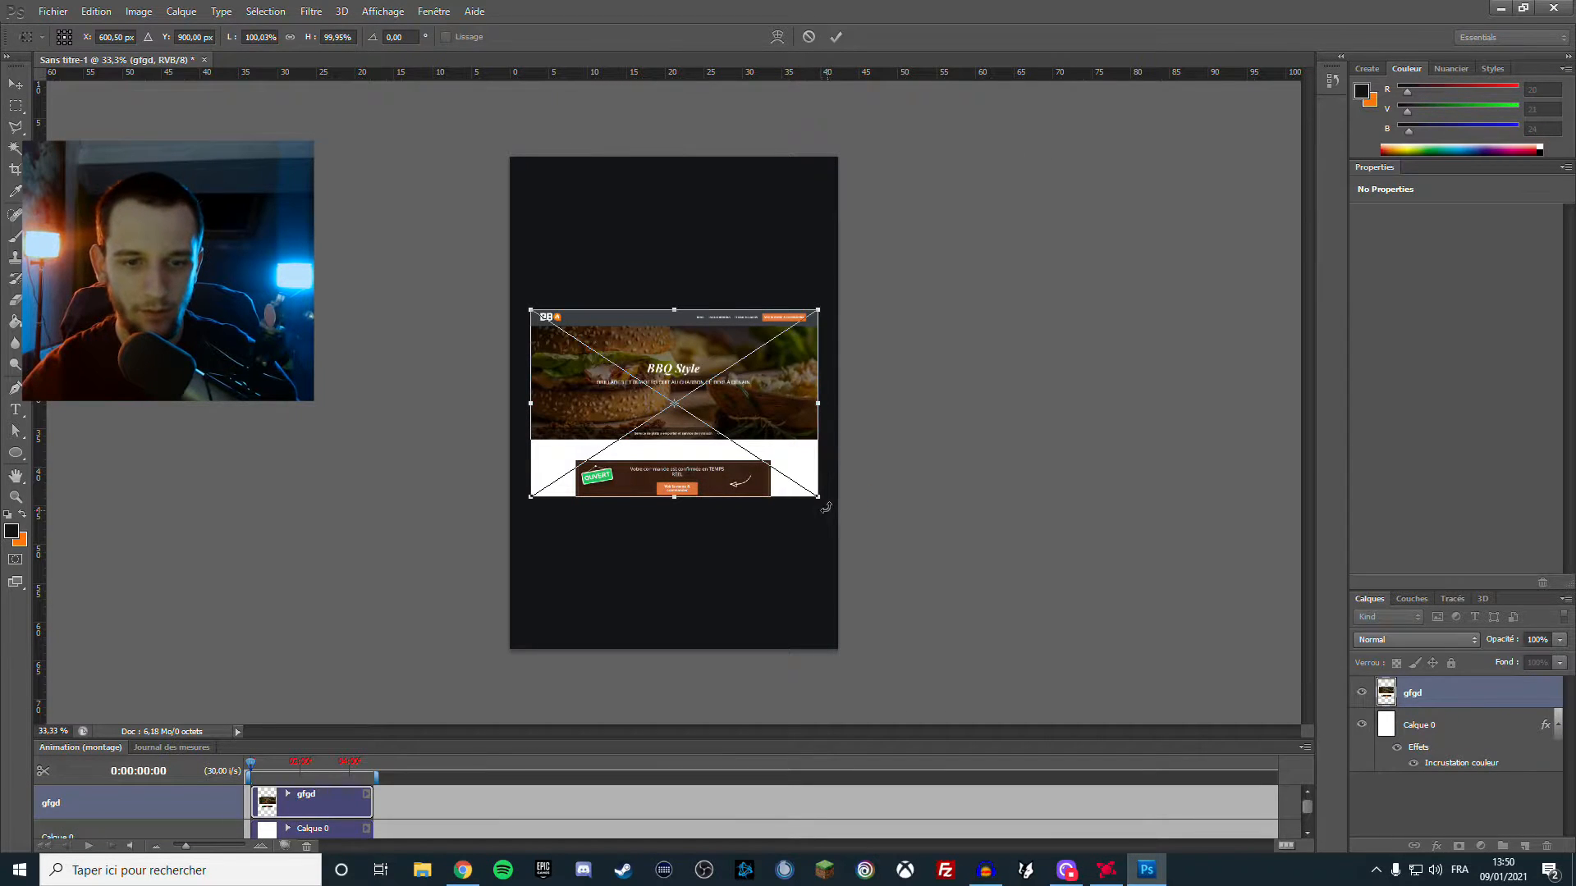
Scale the placed capture to about 160% wide and 183% high, rotated about -16°, over the canvas's lower half
{"action": "left_click_drag", "start_coordinate": [819, 498], "coordinate": [950, 593]}
{"action": "left_click_drag", "start_coordinate": [518, 592], "coordinate": [551, 648]}
{"action": "left_click_drag", "start_coordinate": [766, 527], "coordinate": [783, 583]}
{"action": "left_click_drag", "start_coordinate": [591, 703], "coordinate": [555, 763]}
{"action": "left_click_drag", "start_coordinate": [763, 633], "coordinate": [795, 613]}
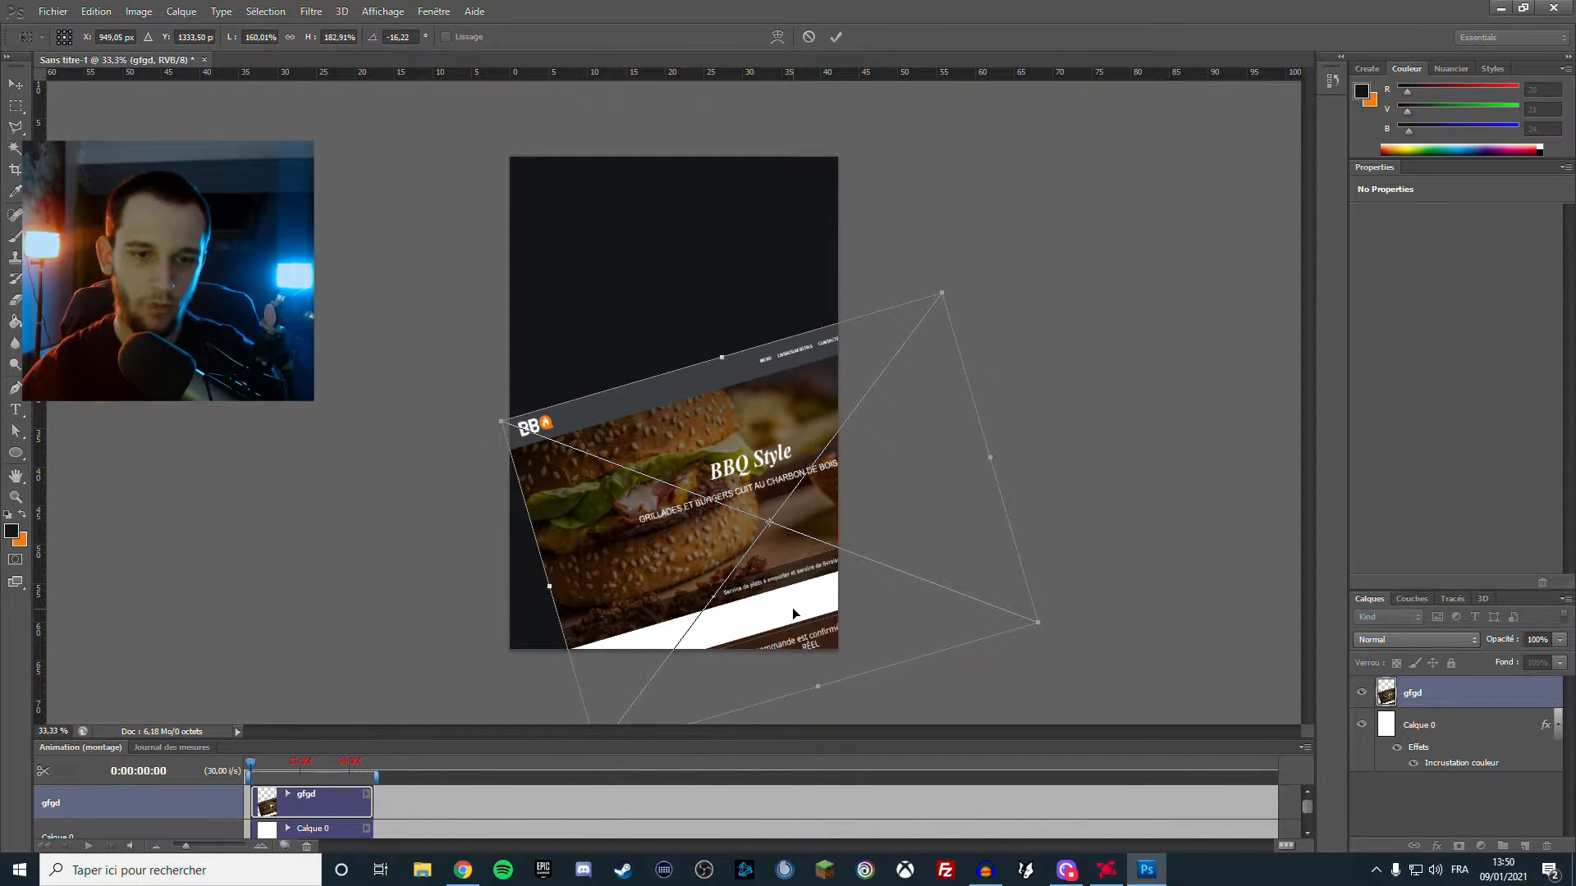
{"action": "key", "text": "Return"}
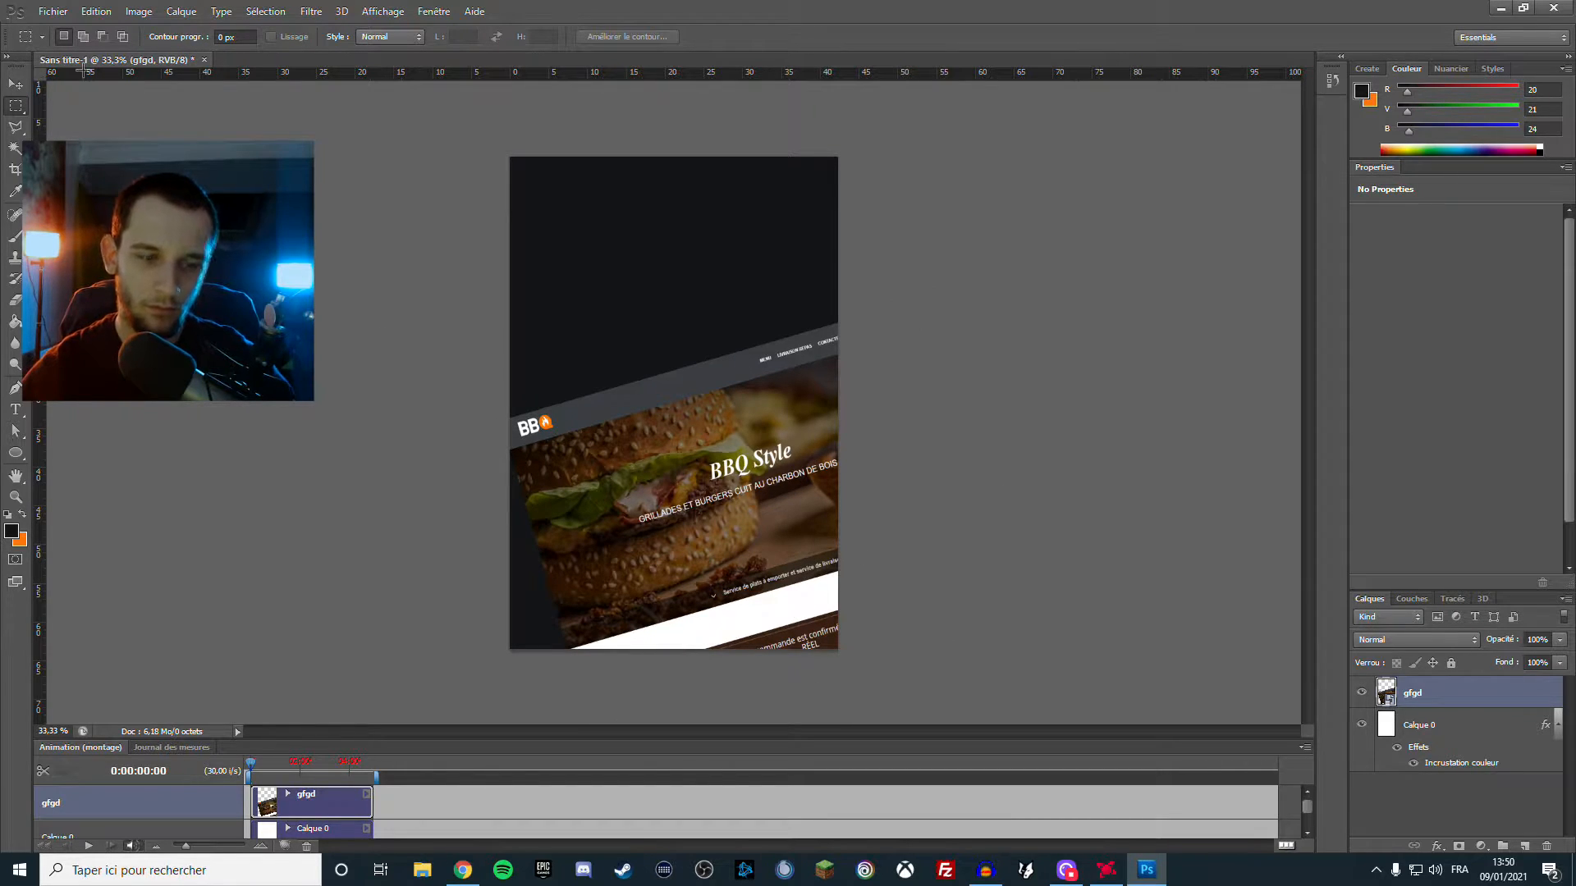
Resize and shift the tilted capture up and left across the canvas's lower two thirds, and delete its layer
{"action": "left_click", "coordinate": [16, 85]}
{"action": "left_click_drag", "start_coordinate": [770, 292], "coordinate": [748, 380]}
{"action": "left_click_drag", "start_coordinate": [856, 488], "coordinate": [748, 501]}
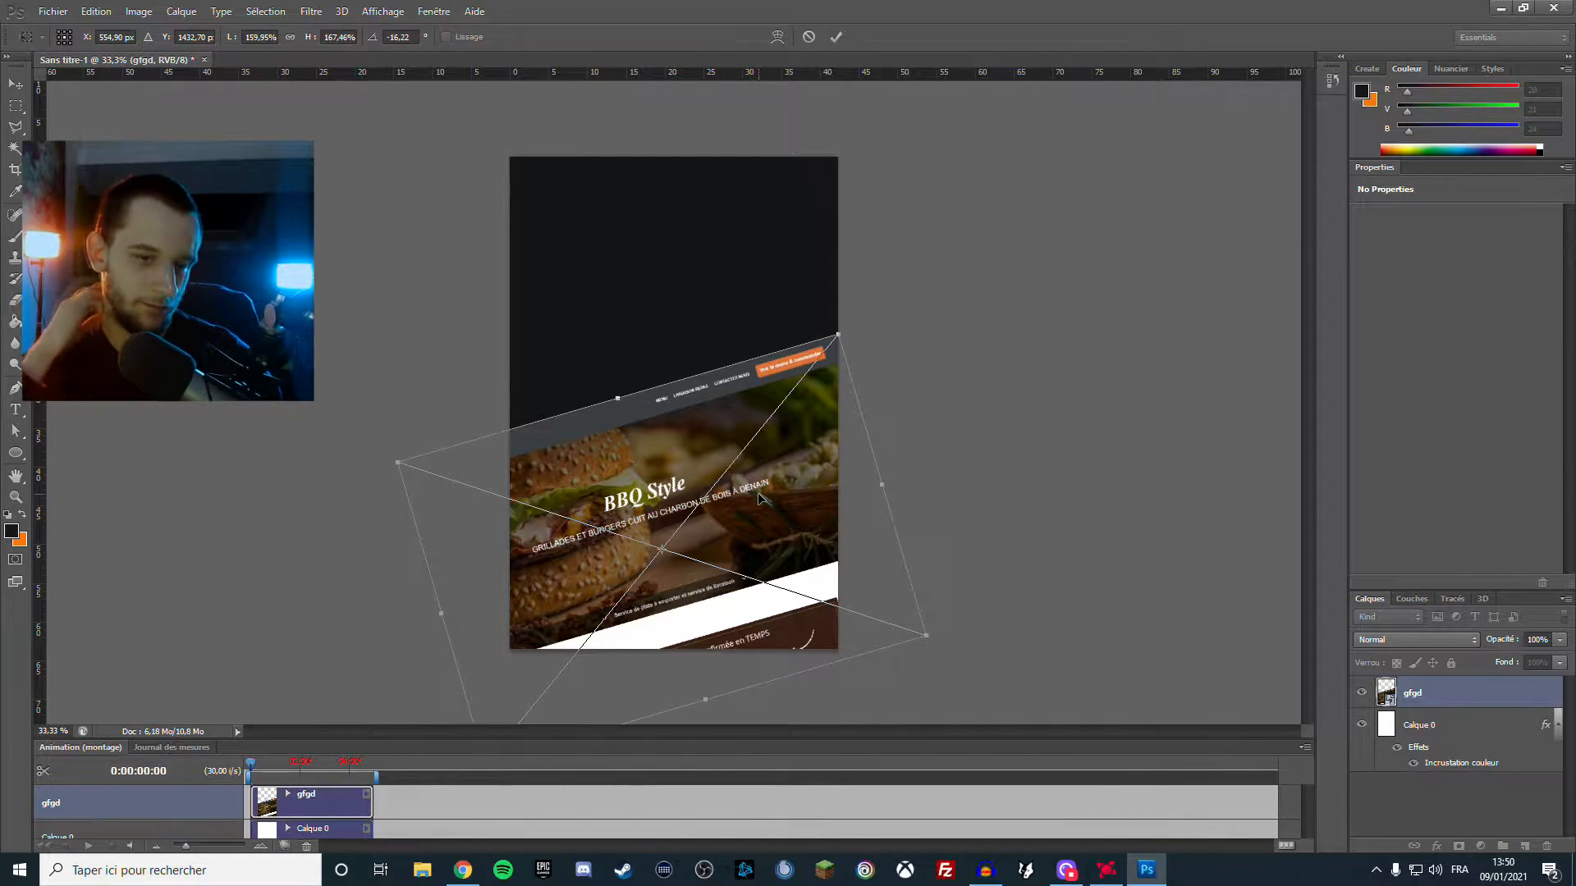
{"action": "left_click_drag", "start_coordinate": [778, 507], "coordinate": [783, 428]}
{"action": "key", "text": "Return"}
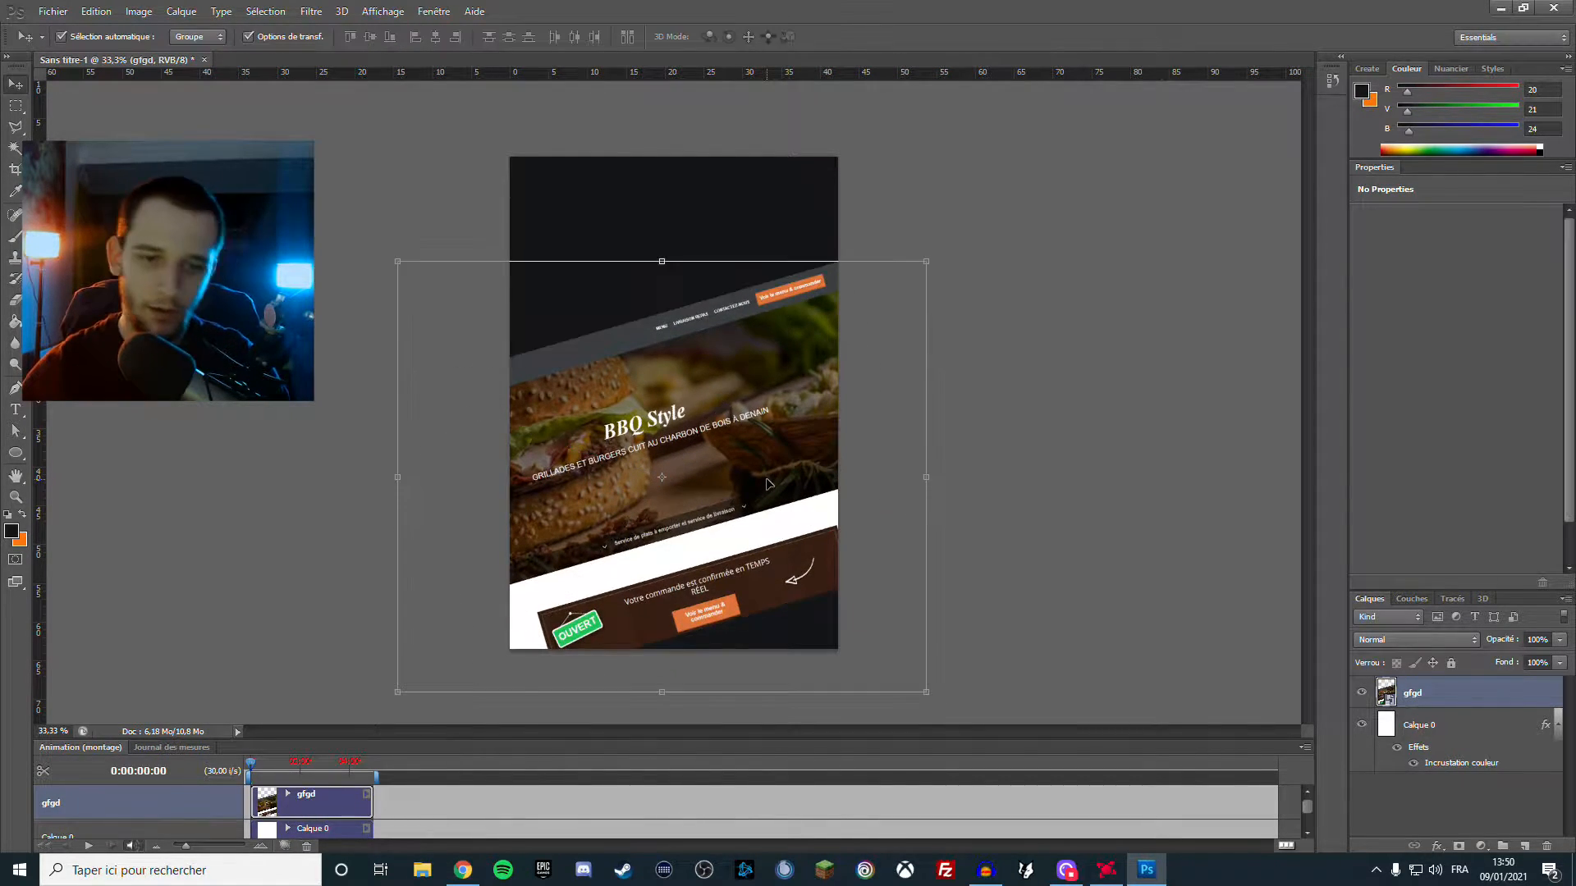
{"action": "key", "text": "Delete"}
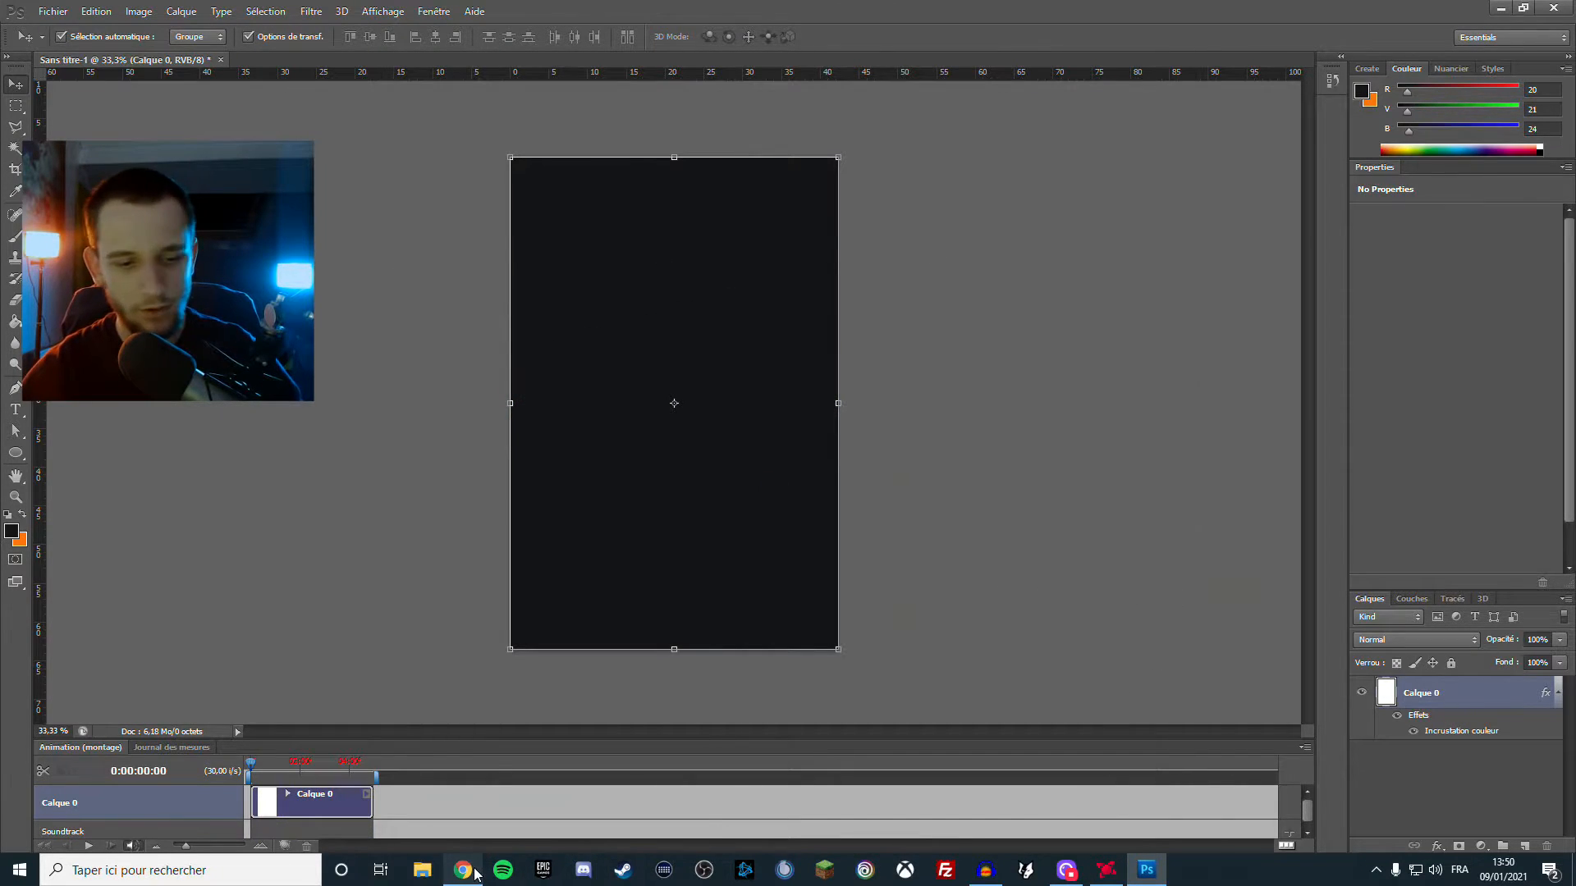
Switch to the BBQ Style homepage in Chrome and launch the Windows snipping tool
{"action": "left_click", "coordinate": [462, 869]}
{"action": "left_click", "coordinate": [191, 873]}
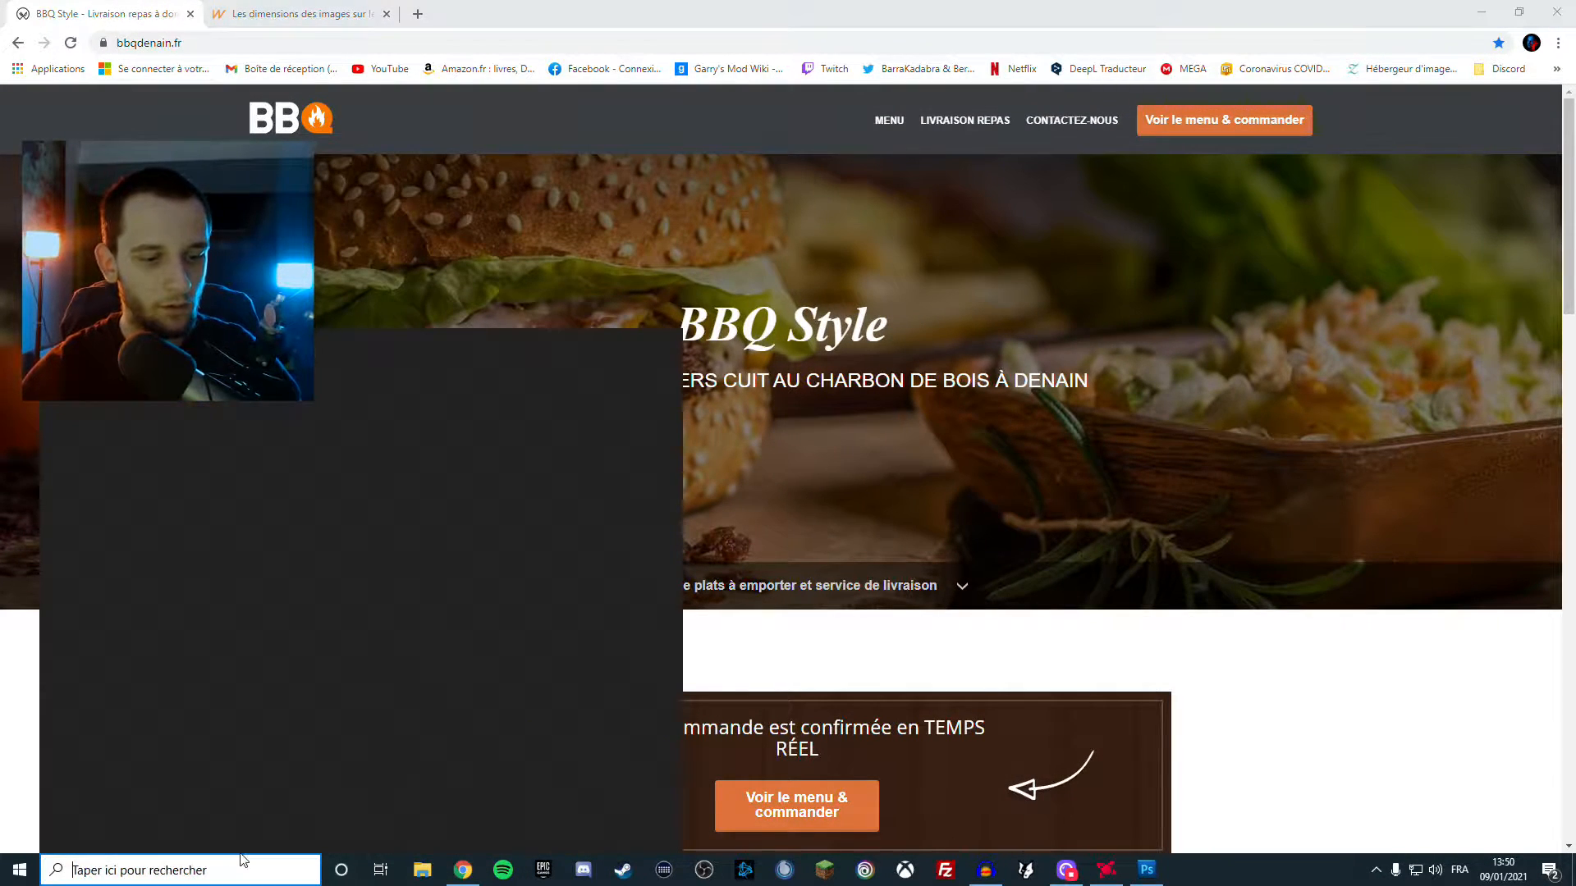
{"action": "type", "text": "capture"}
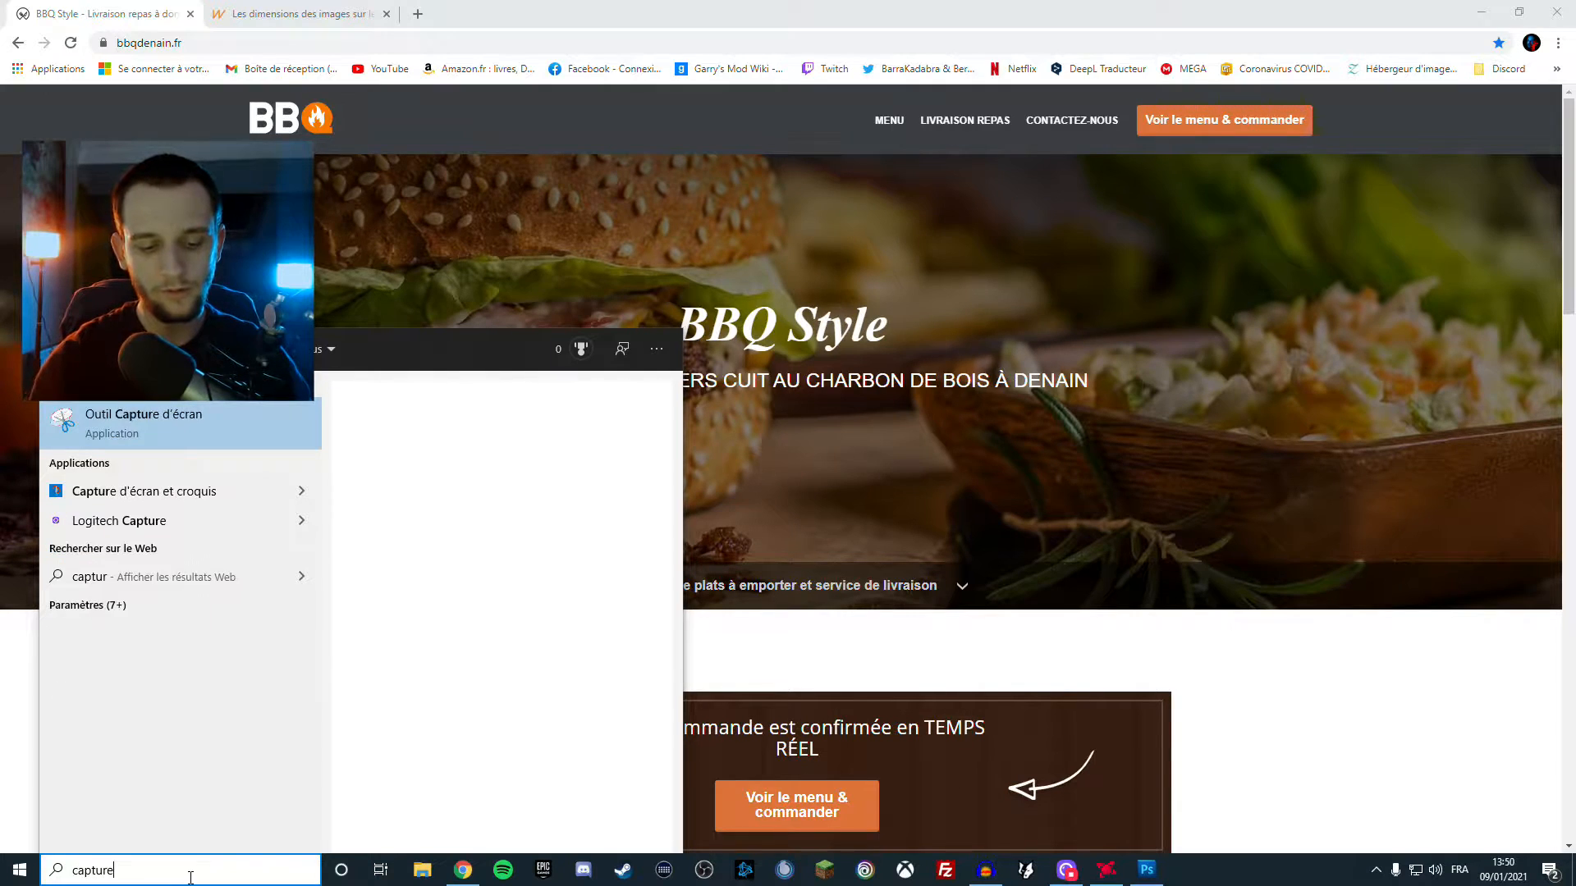
{"action": "left_click", "coordinate": [998, 233]}
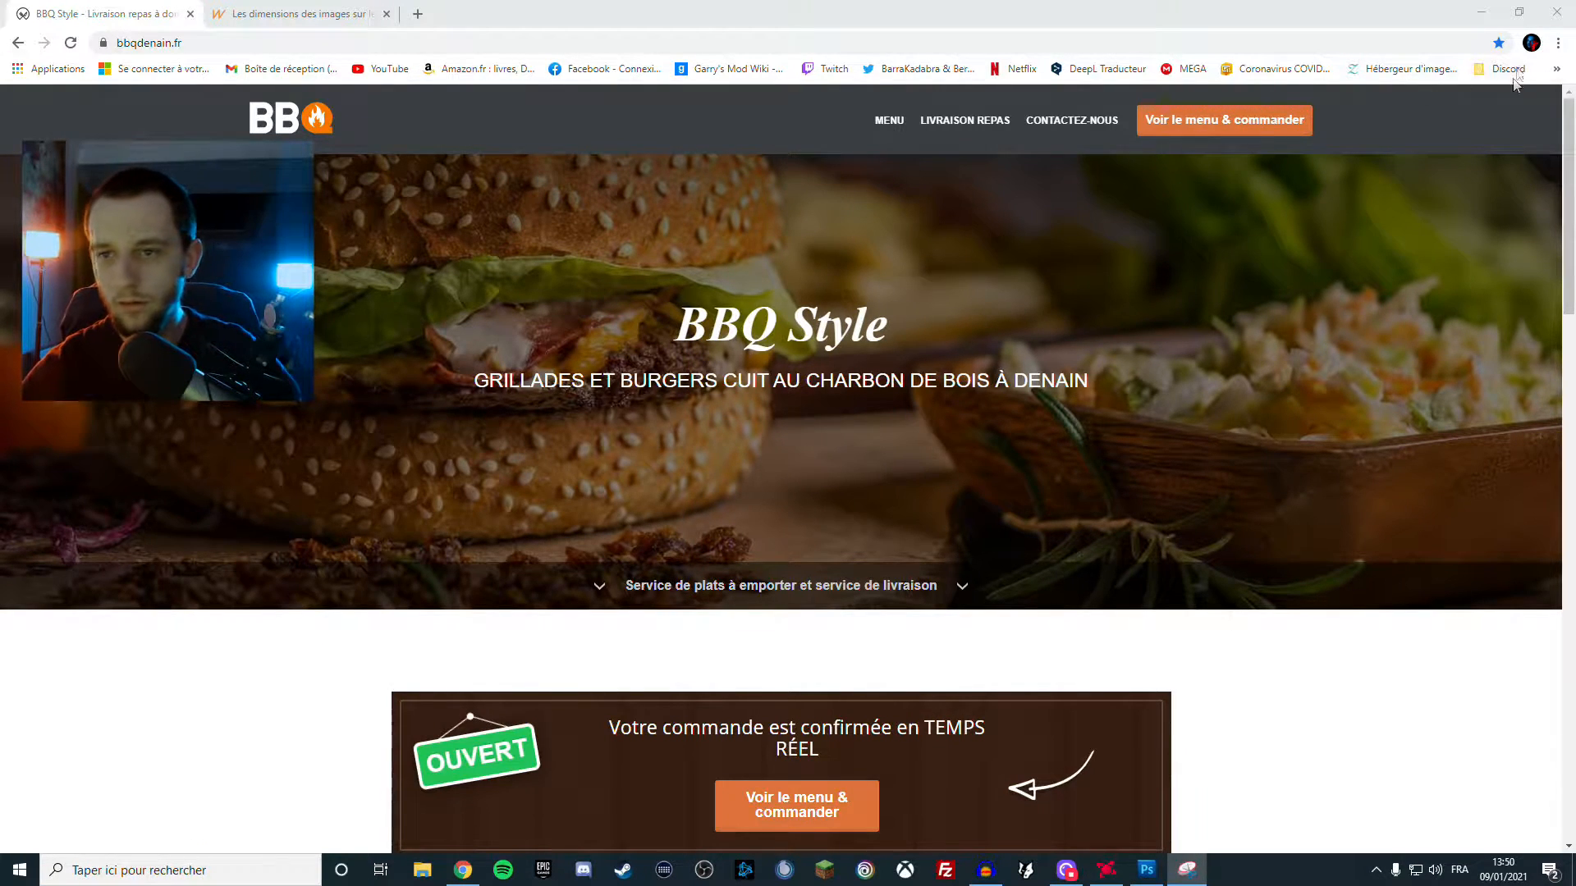
Zoom the BBQ Style homepage out two levels and capture nearly its full width, from the header past the order banner
{"action": "key", "text": "ctrl+minus"}
{"action": "key", "text": "ctrl+minus"}
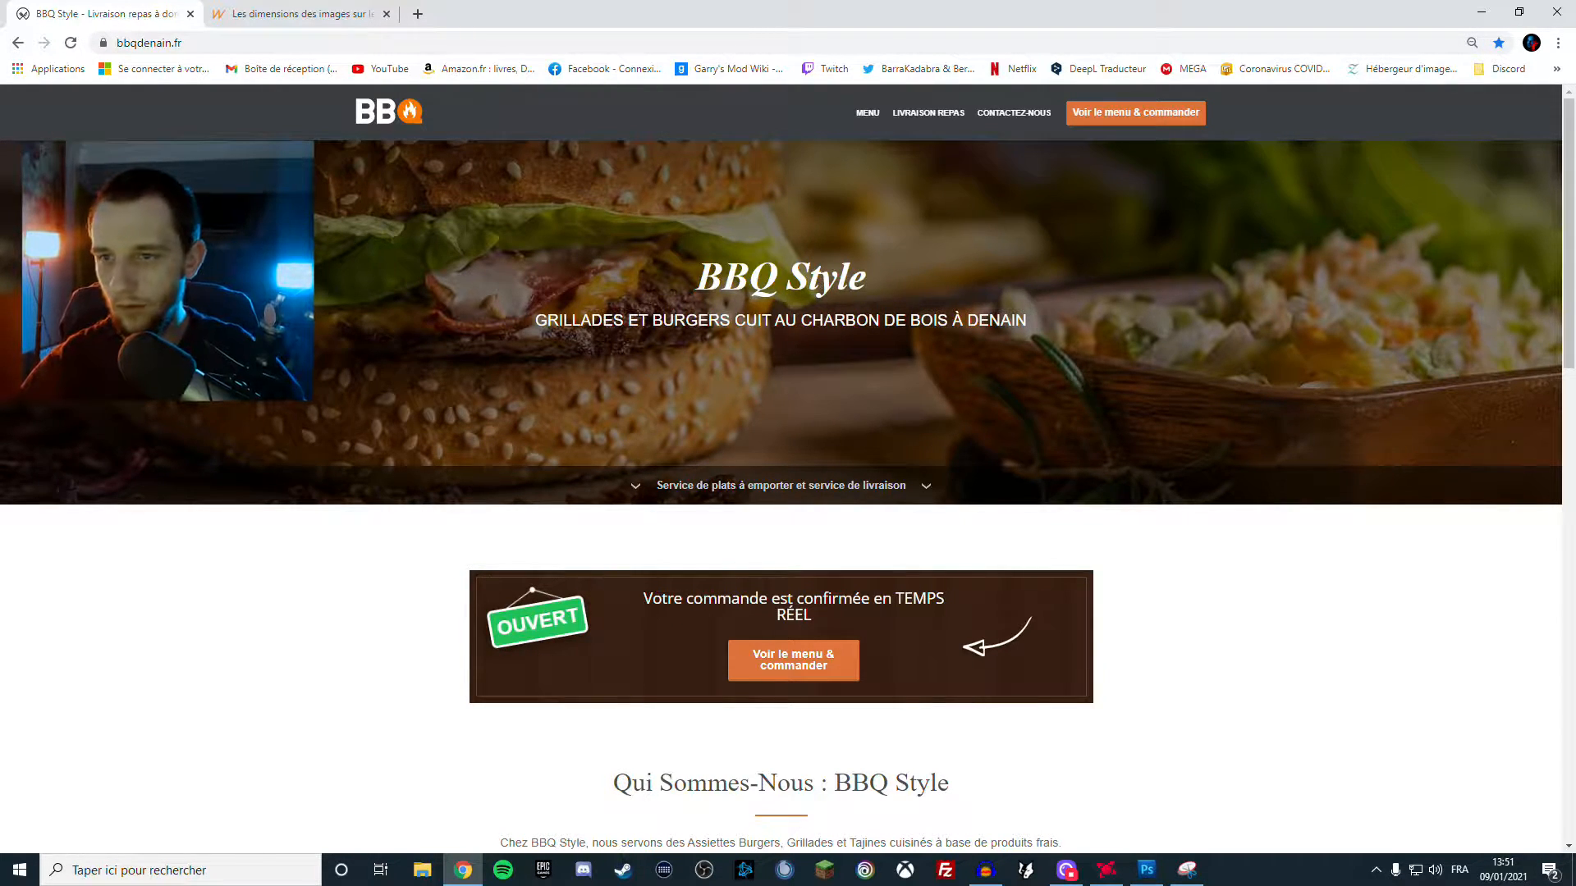
{"action": "key", "text": "super+shift+s"}
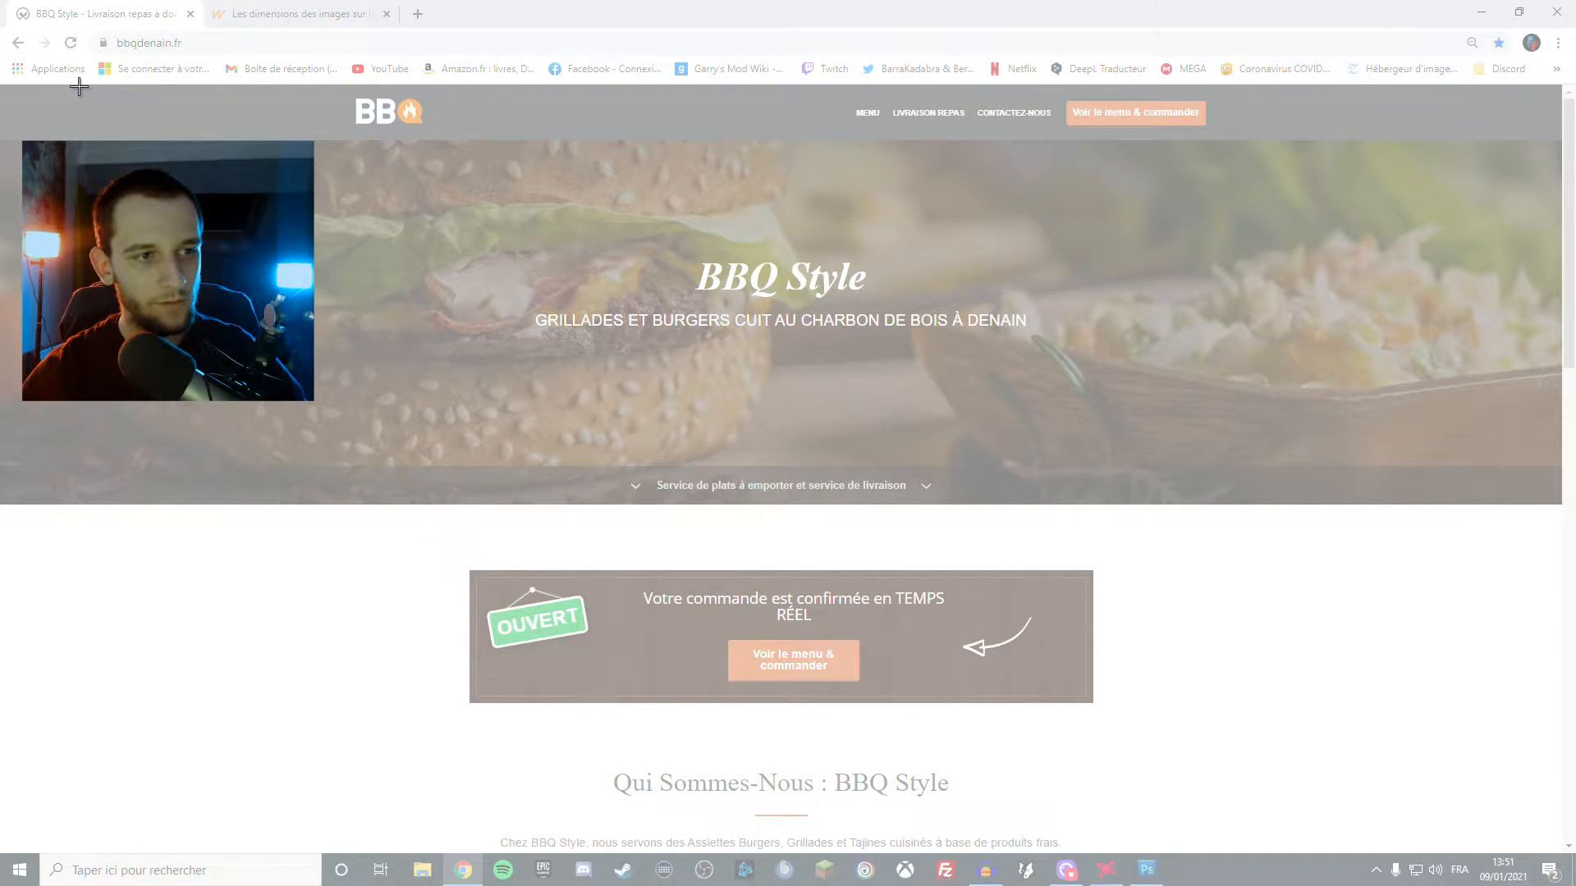
{"action": "left_click_drag", "start_coordinate": [107, 439], "coordinate": [1533, 746]}
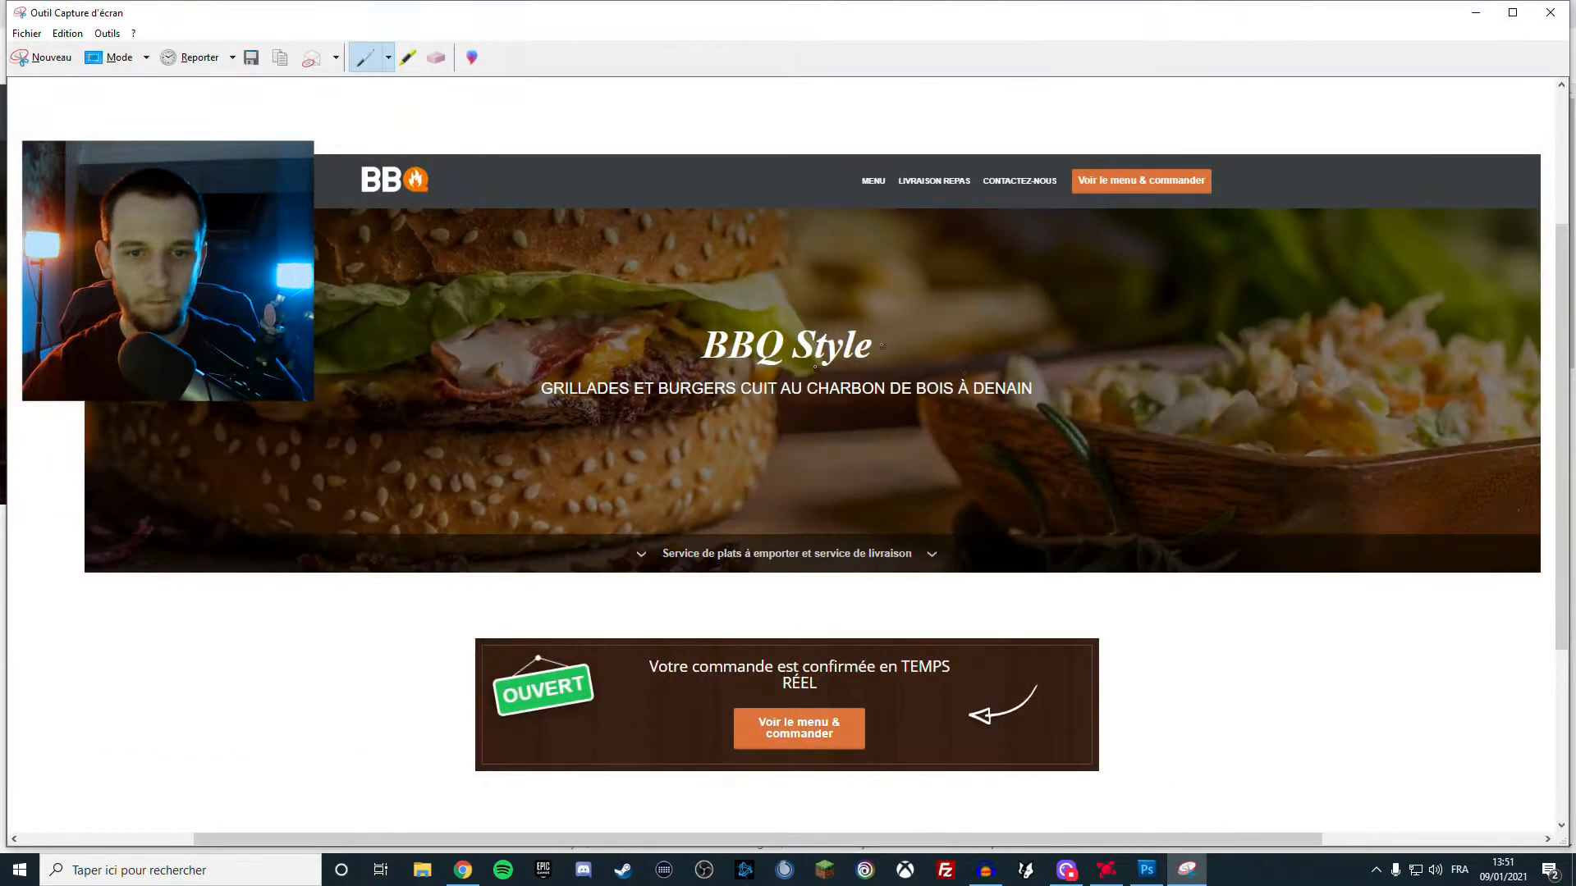
Save the wider capture over the existing gfgd PNG on the desktop and return to Photoshop
{"action": "left_click", "coordinate": [27, 33]}
{"action": "left_click", "coordinate": [49, 72]}
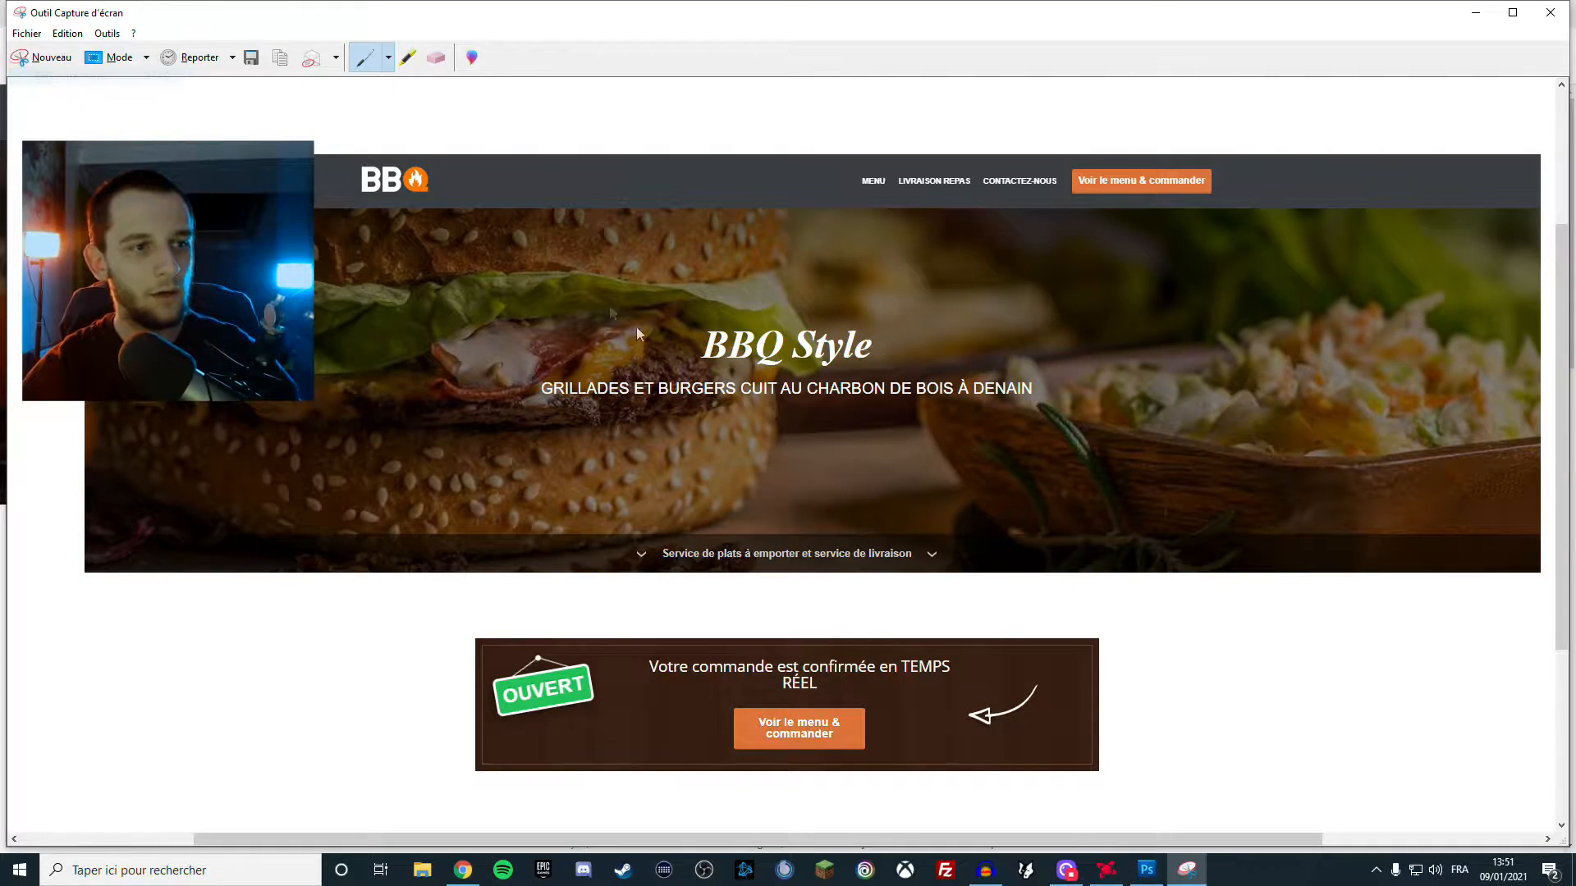
{"action": "left_click", "coordinate": [469, 287]}
{"action": "left_click", "coordinate": [681, 461]}
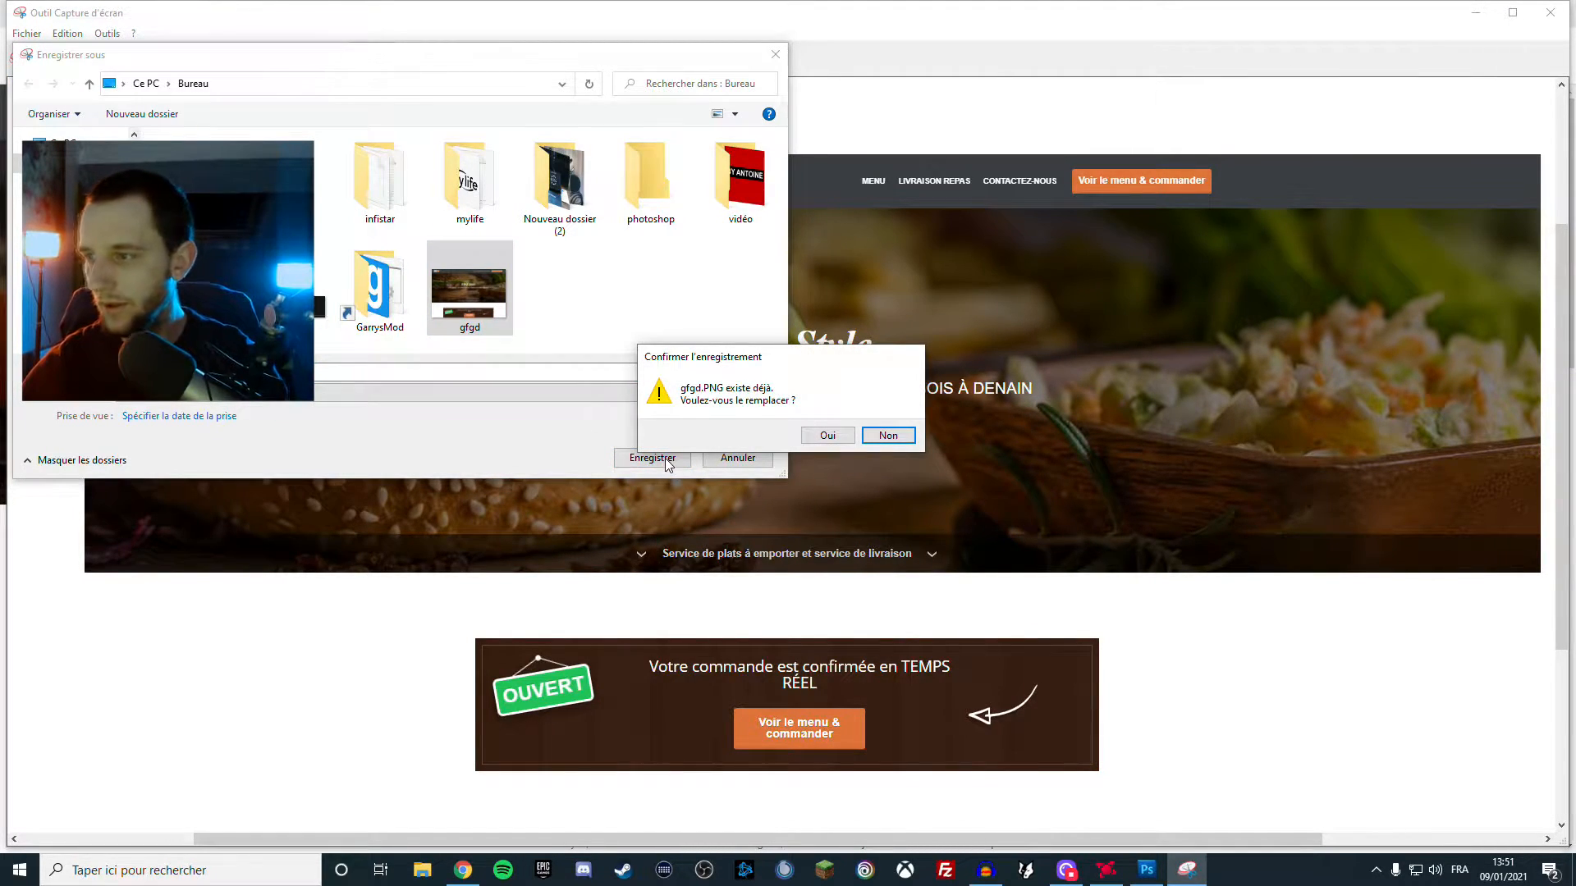
{"action": "left_click", "coordinate": [827, 436]}
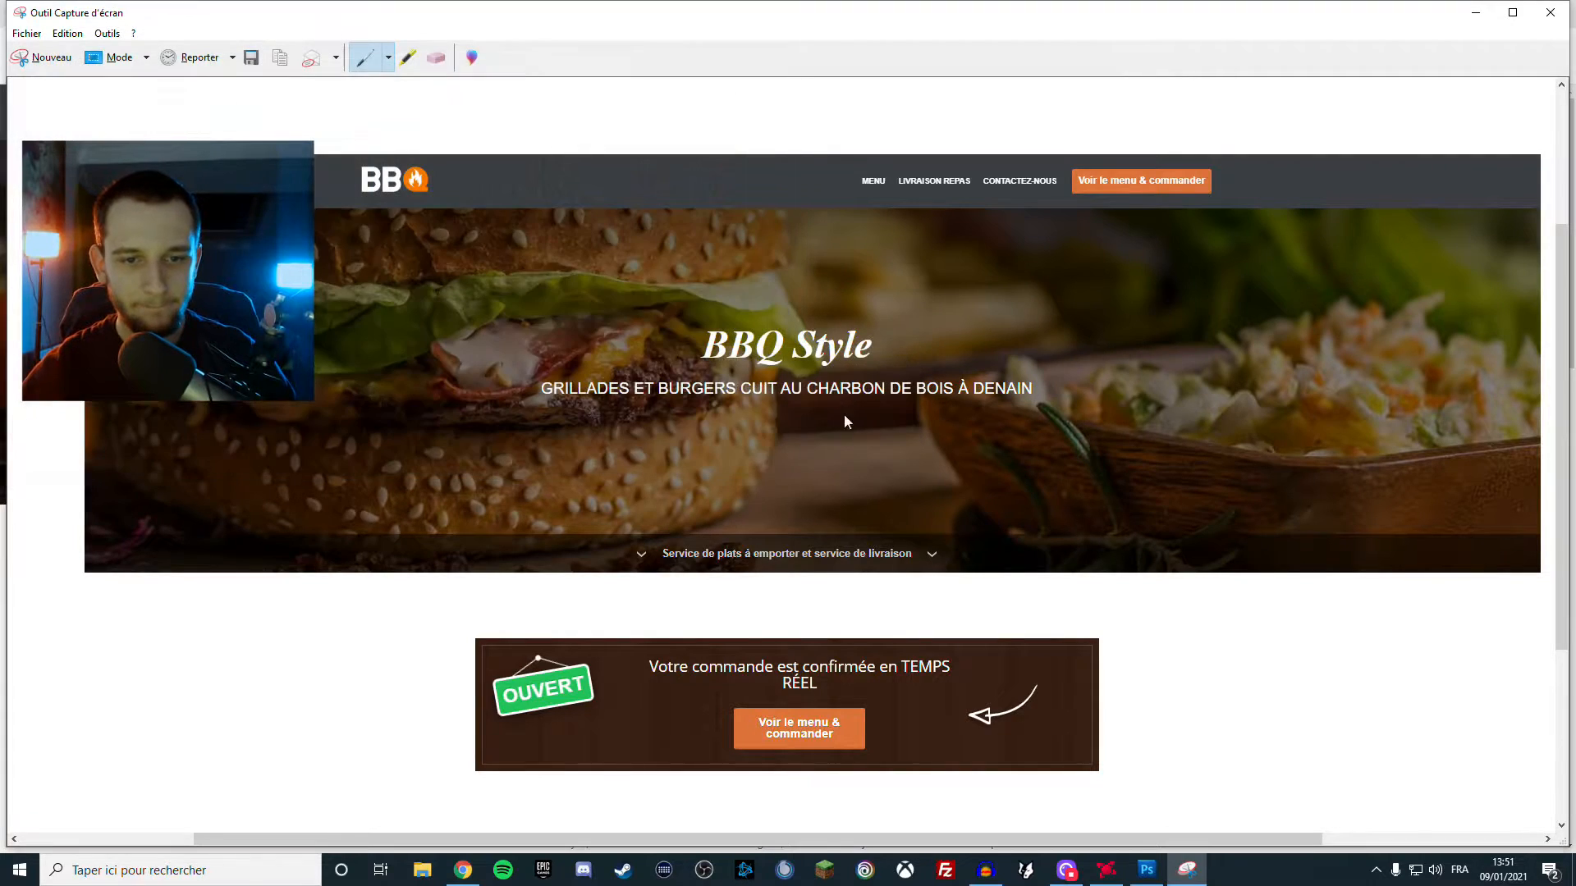
{"action": "left_click", "coordinate": [1476, 13]}
{"action": "left_click", "coordinate": [1484, 14]}
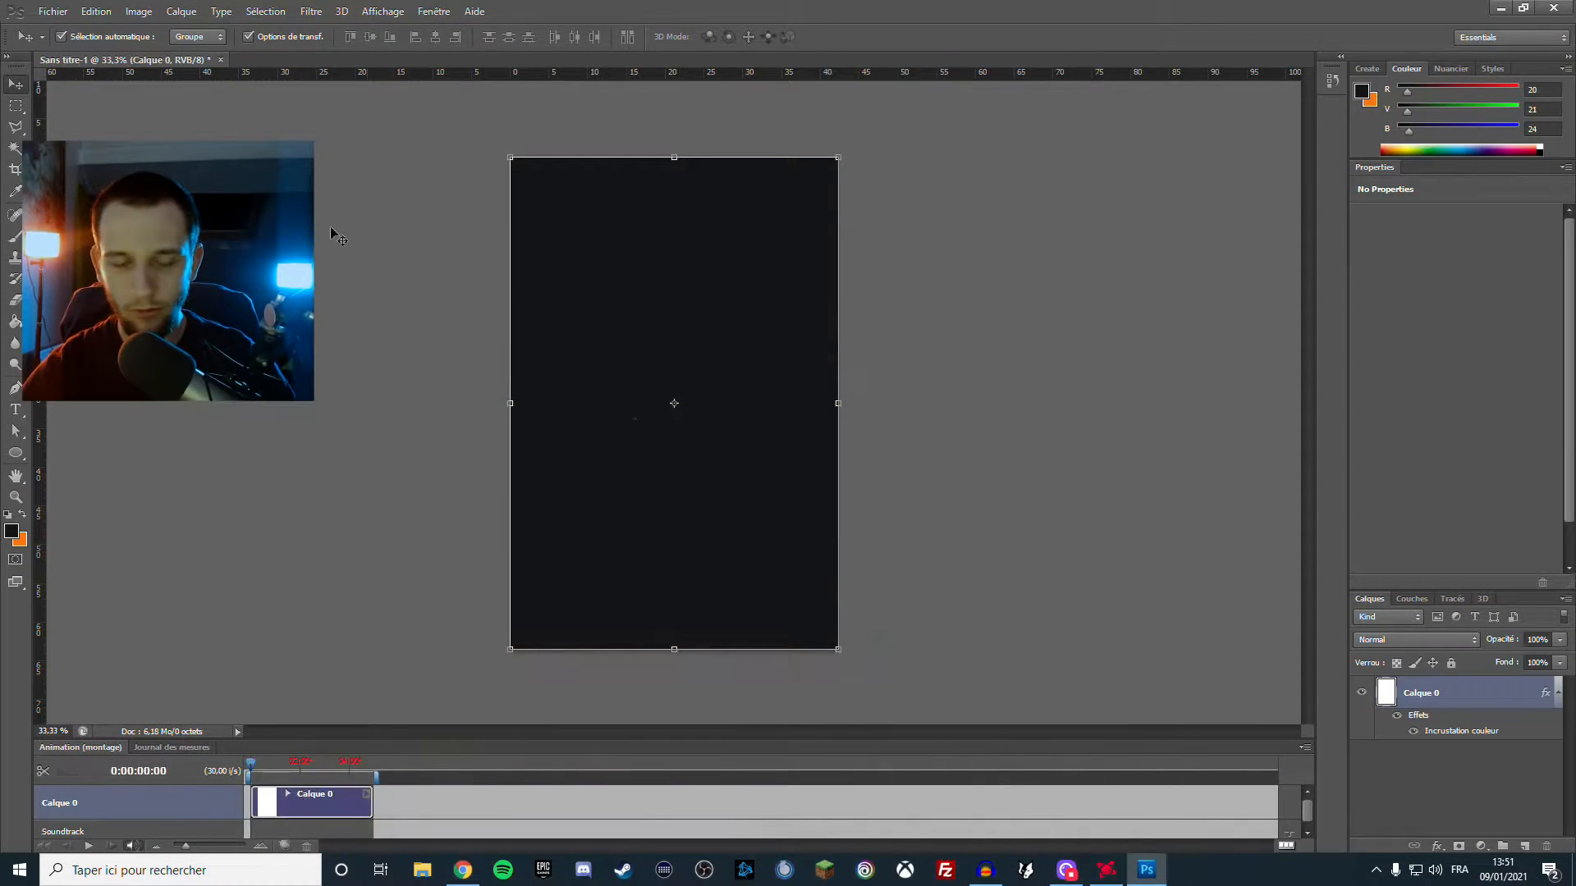
Place the updated gfgd capture from the desktop into the advertising document
{"action": "left_click", "coordinate": [52, 11]}
{"action": "left_click", "coordinate": [74, 297]}
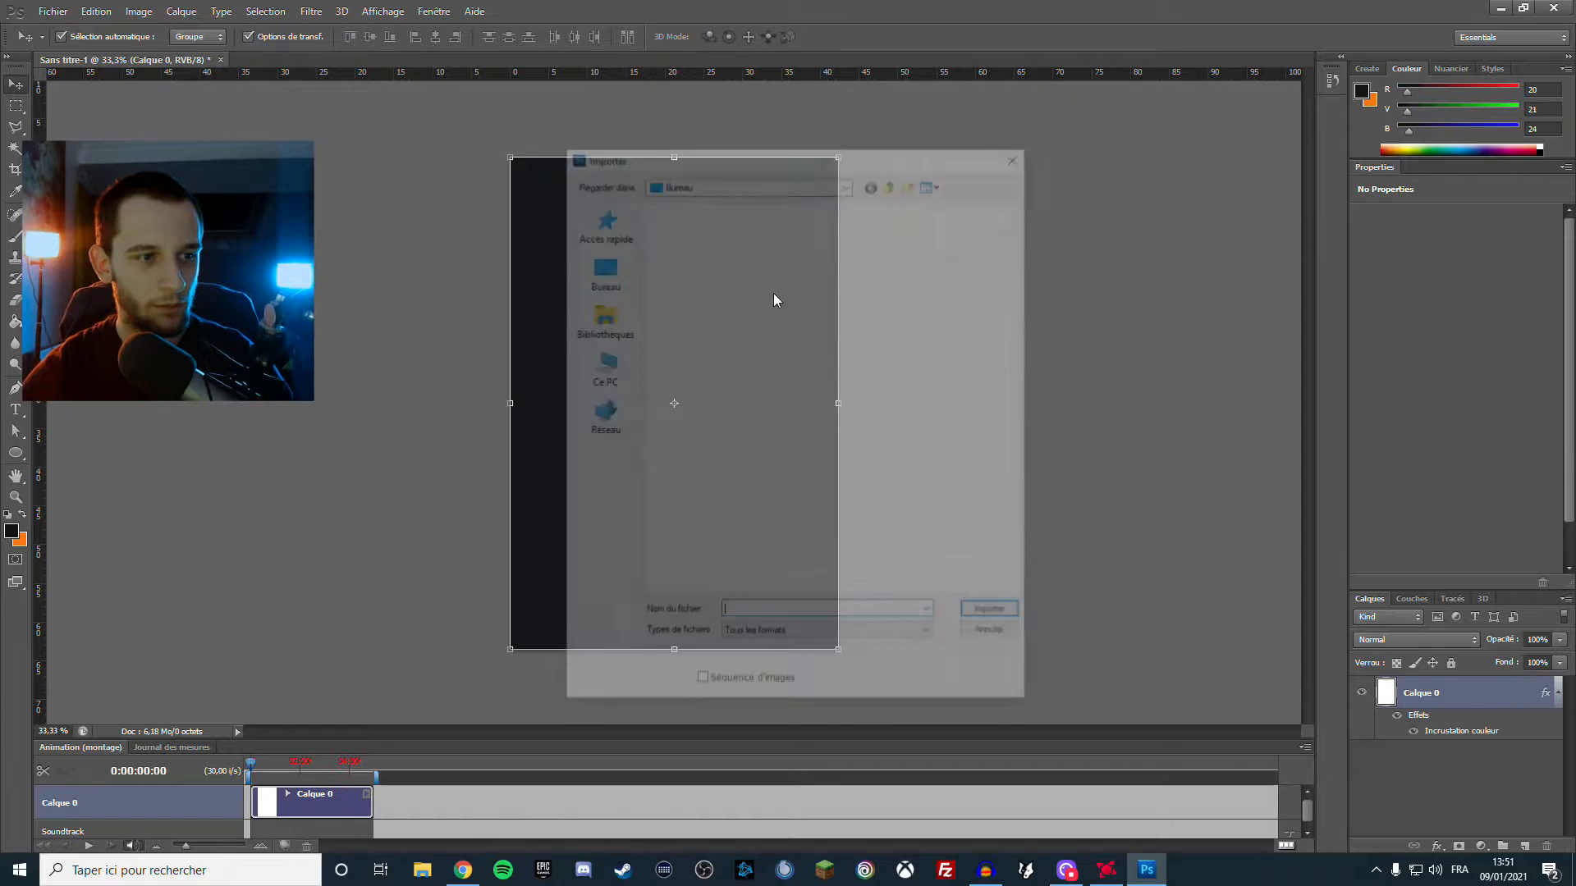
{"action": "left_click", "coordinate": [686, 493]}
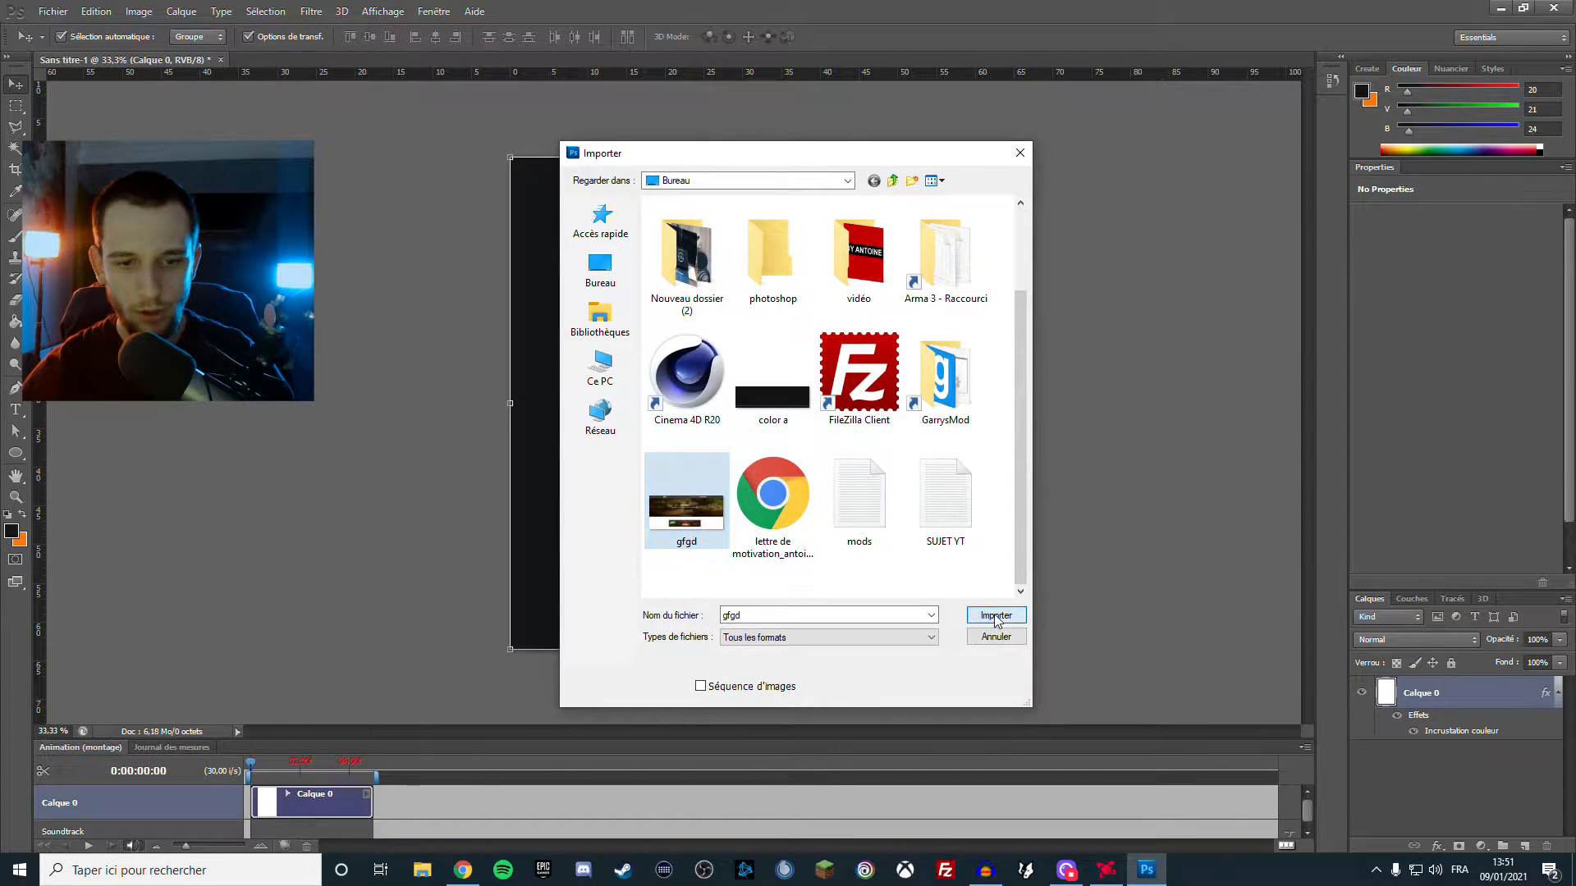
{"action": "left_click", "coordinate": [995, 616]}
Enlarge and tilt the wide capture across the canvas's lower half, and delete its layer
{"action": "left_click_drag", "start_coordinate": [838, 480], "coordinate": [1134, 591]}
{"action": "left_click_drag", "start_coordinate": [496, 604], "coordinate": [624, 665]}
{"action": "left_click_drag", "start_coordinate": [828, 561], "coordinate": [661, 636]}
{"action": "left_click_drag", "start_coordinate": [993, 574], "coordinate": [1038, 586]}
{"action": "left_click_drag", "start_coordinate": [772, 614], "coordinate": [842, 638]}
{"action": "left_click_drag", "start_coordinate": [1110, 618], "coordinate": [793, 588]}
{"action": "key", "text": "Return"}
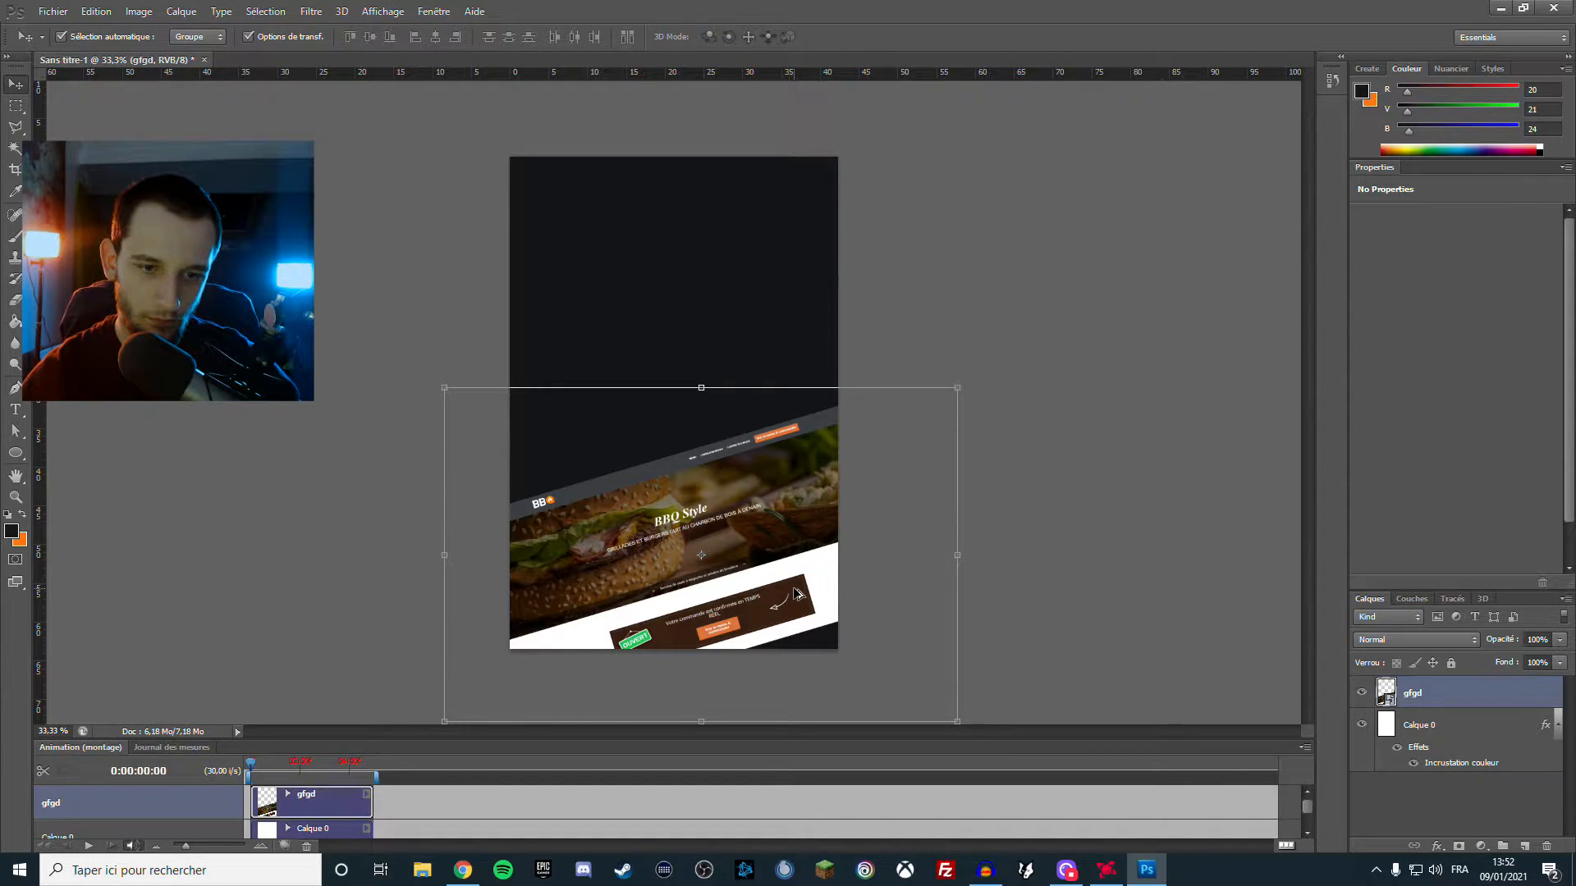
{"action": "key", "text": "Delete"}
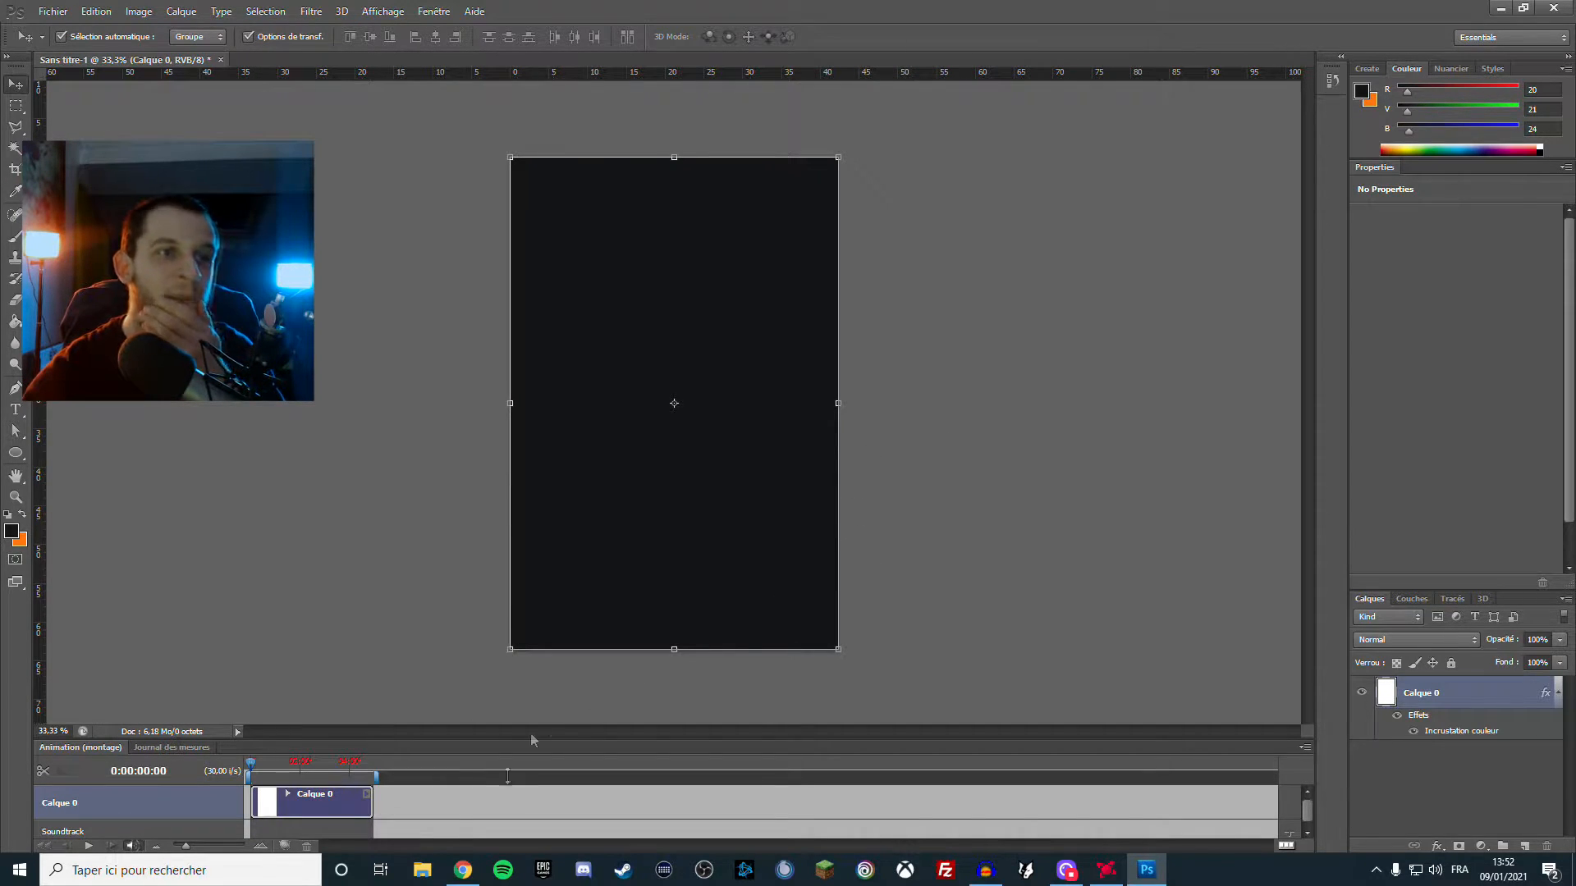
Search Google Images for "Computer" in a new Chrome tab and preview the Samsung and Lifewire desktop computer pictures
{"action": "key", "text": "alt+Tab"}
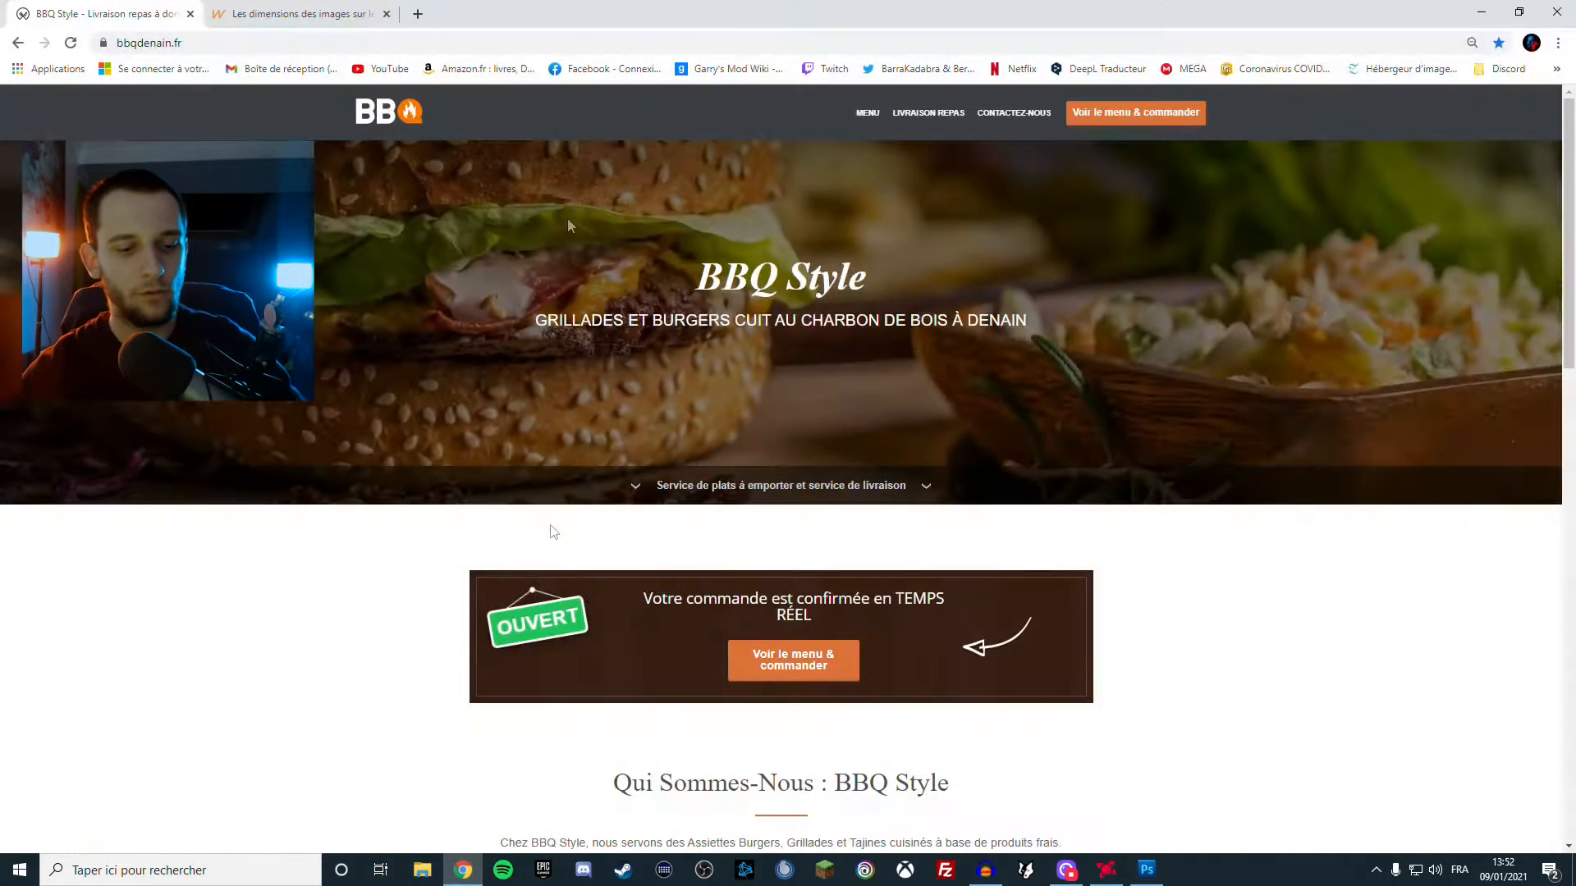
{"action": "left_click", "coordinate": [418, 14]}
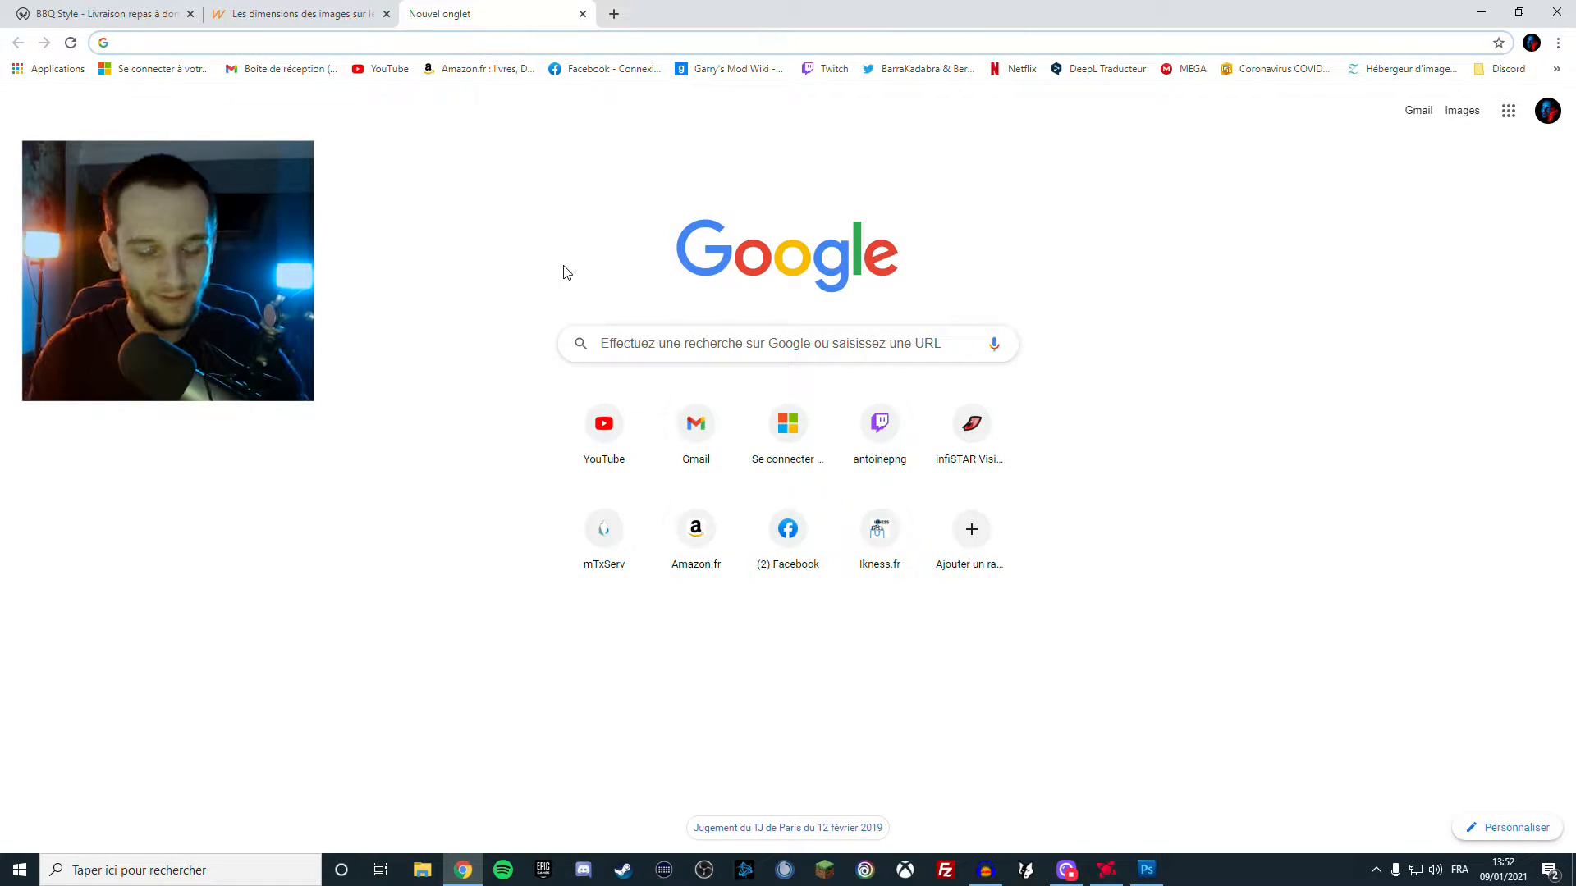
{"action": "type", "text": "C"}
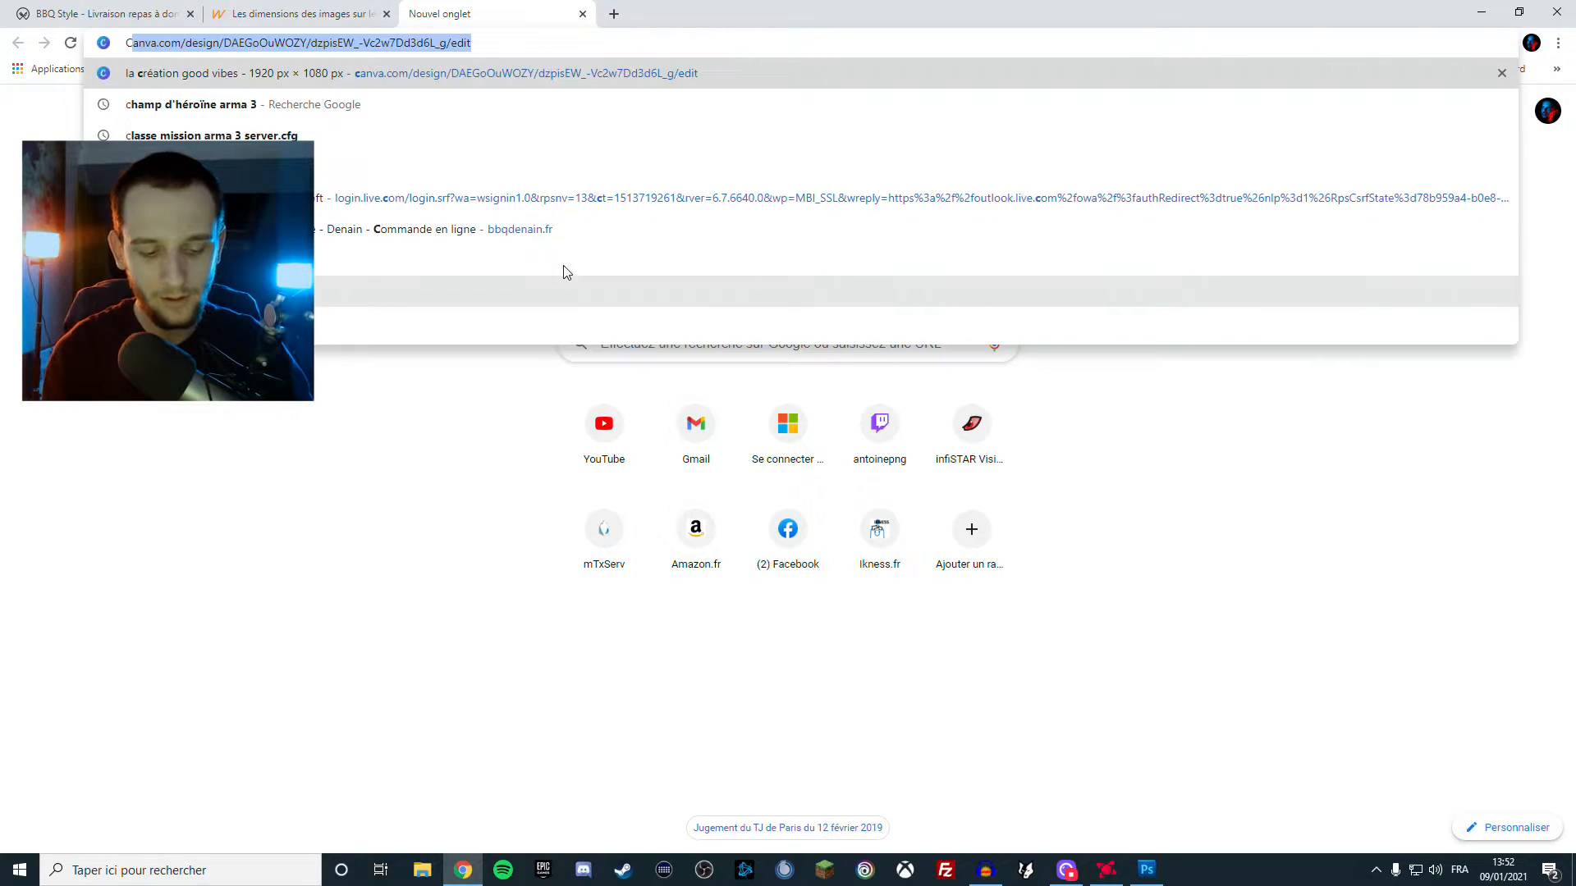
{"action": "type", "text": "omputer"}
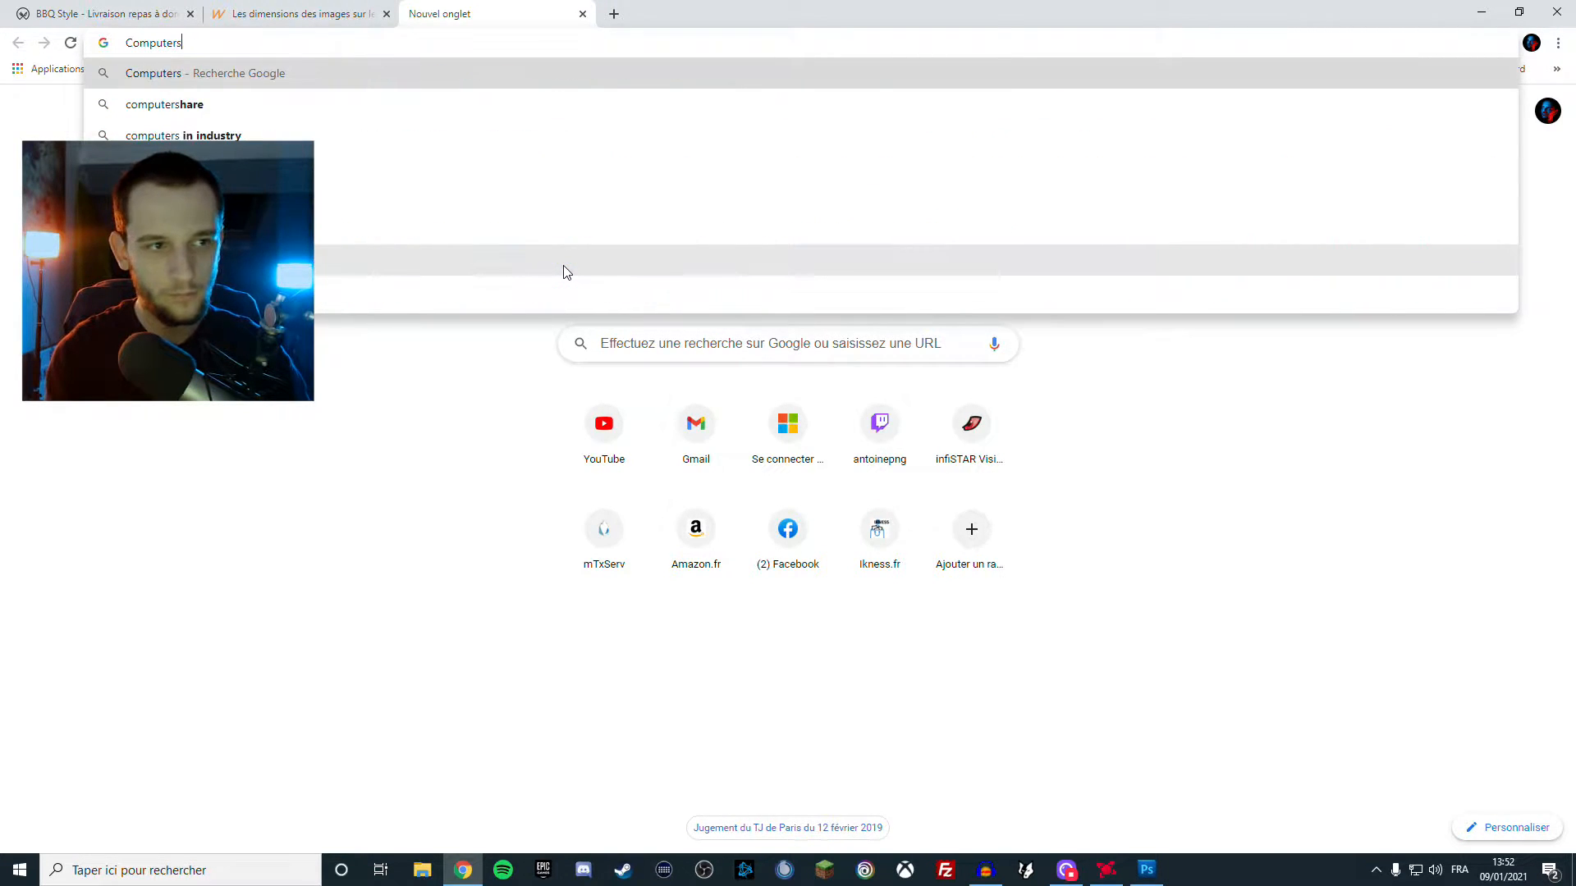
{"action": "key", "text": "Return"}
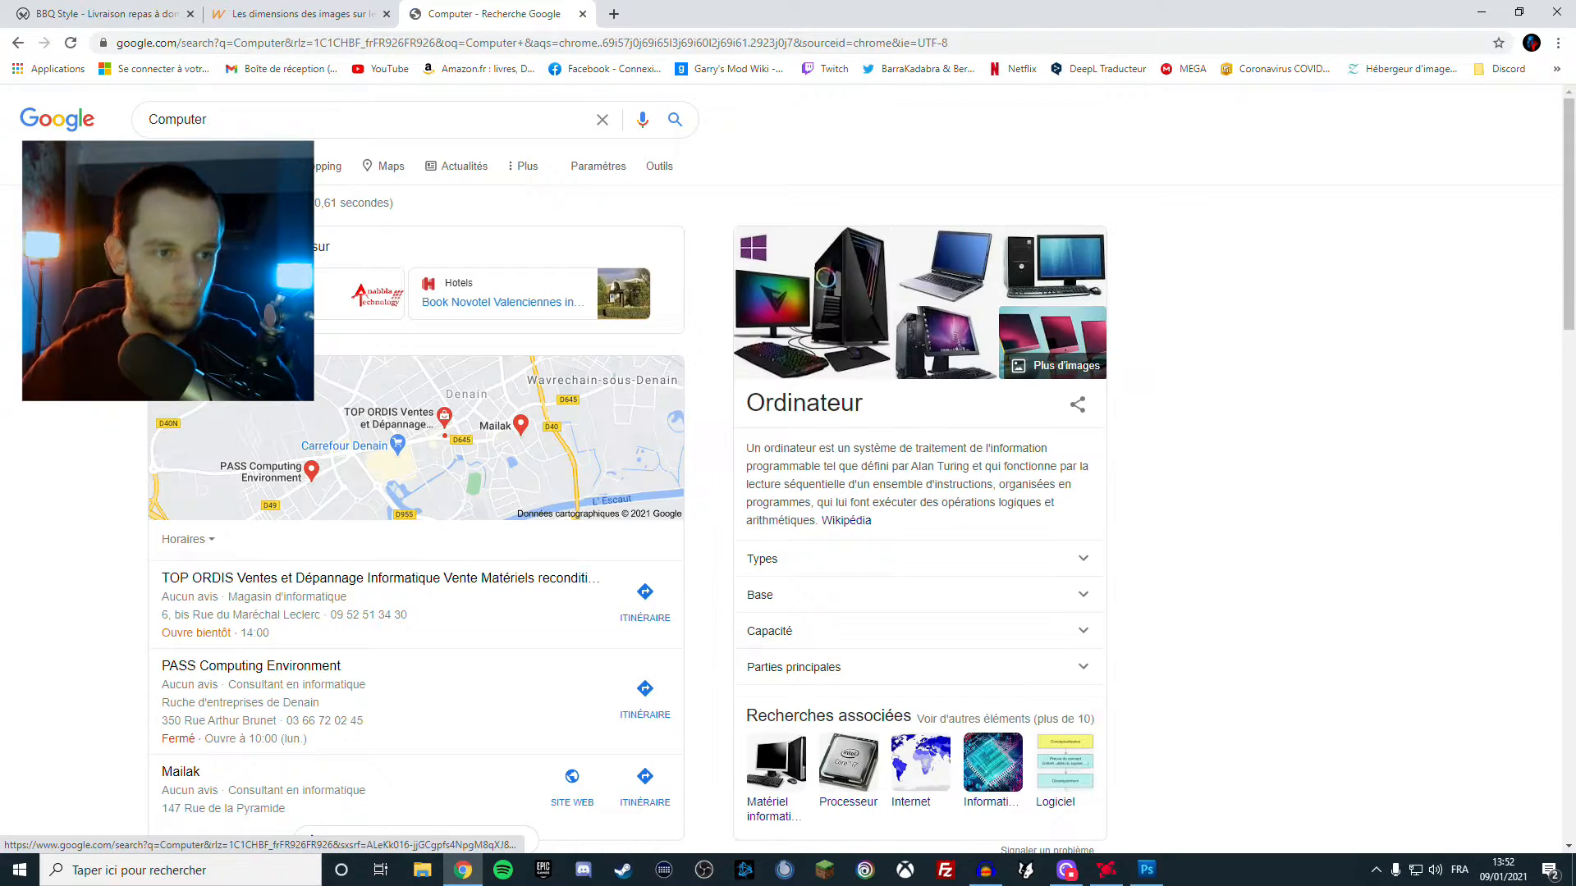
{"action": "left_click", "coordinate": [246, 165]}
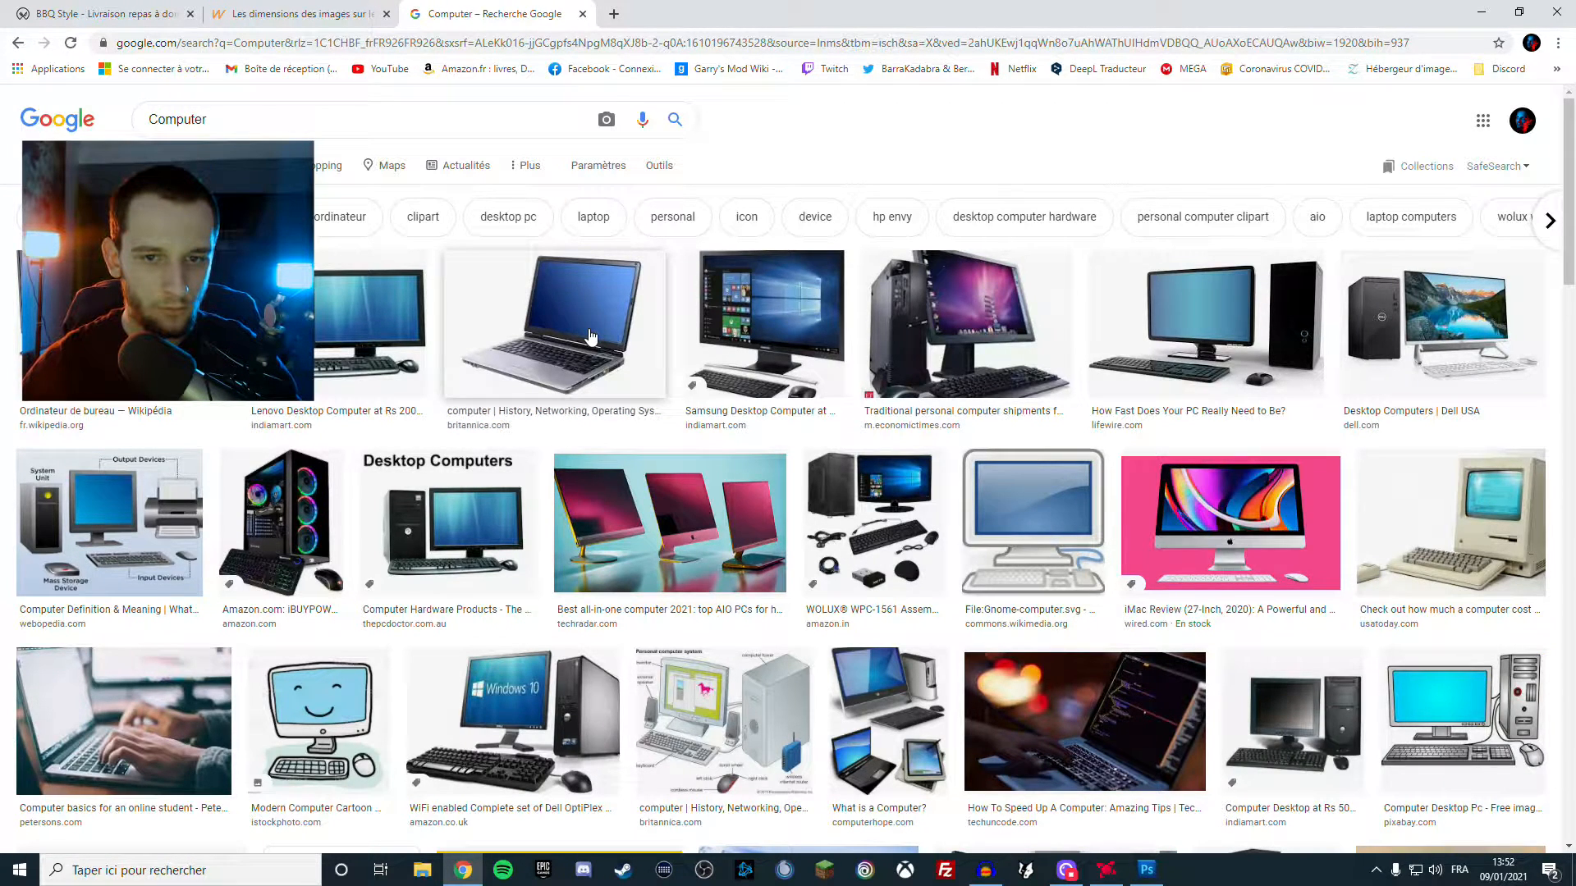
{"action": "left_click", "coordinate": [767, 329]}
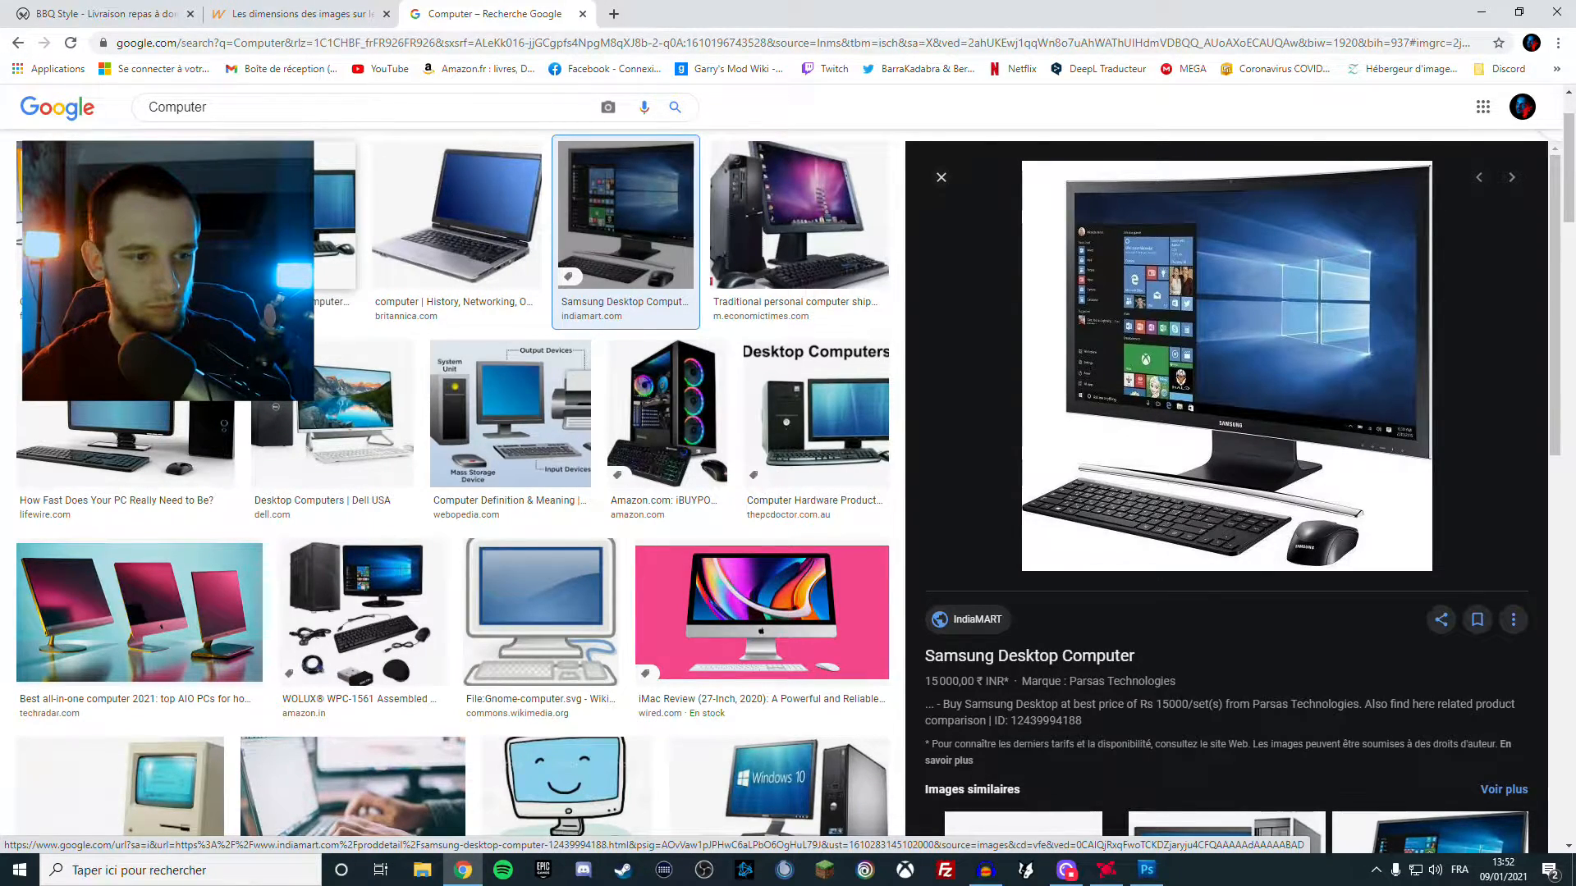
{"action": "left_click", "coordinate": [126, 422]}
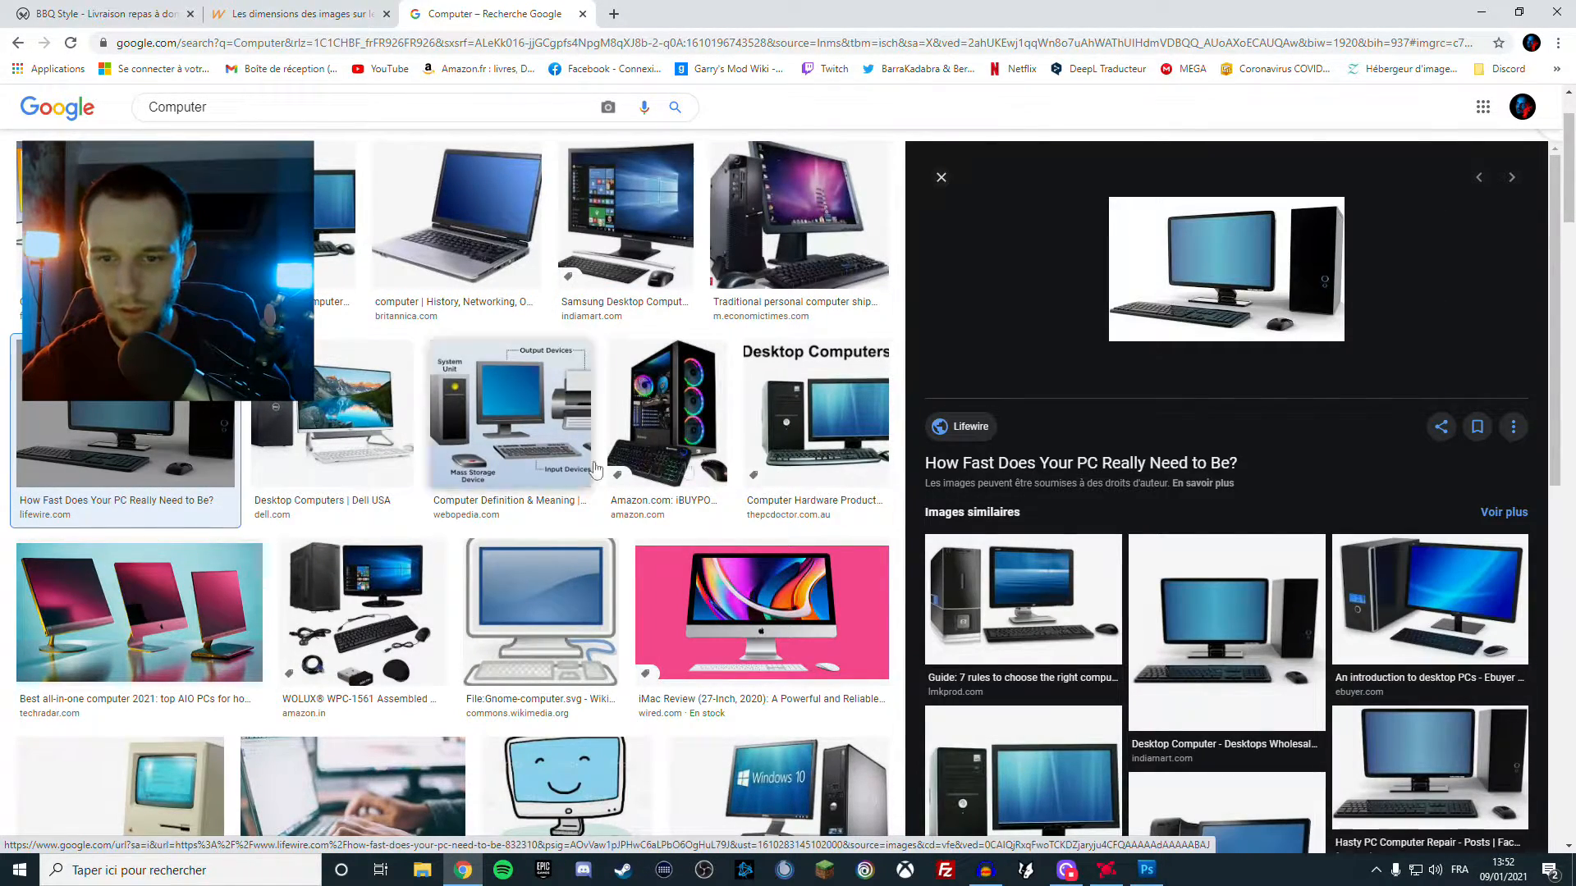
Limit the image results to transparent pictures and preview Intel's "Small Business Computers and PCs" image
{"action": "scroll", "coordinate": [640, 475], "scroll_direction": "up", "scroll_amount": 2}
{"action": "left_click", "coordinate": [659, 165]}
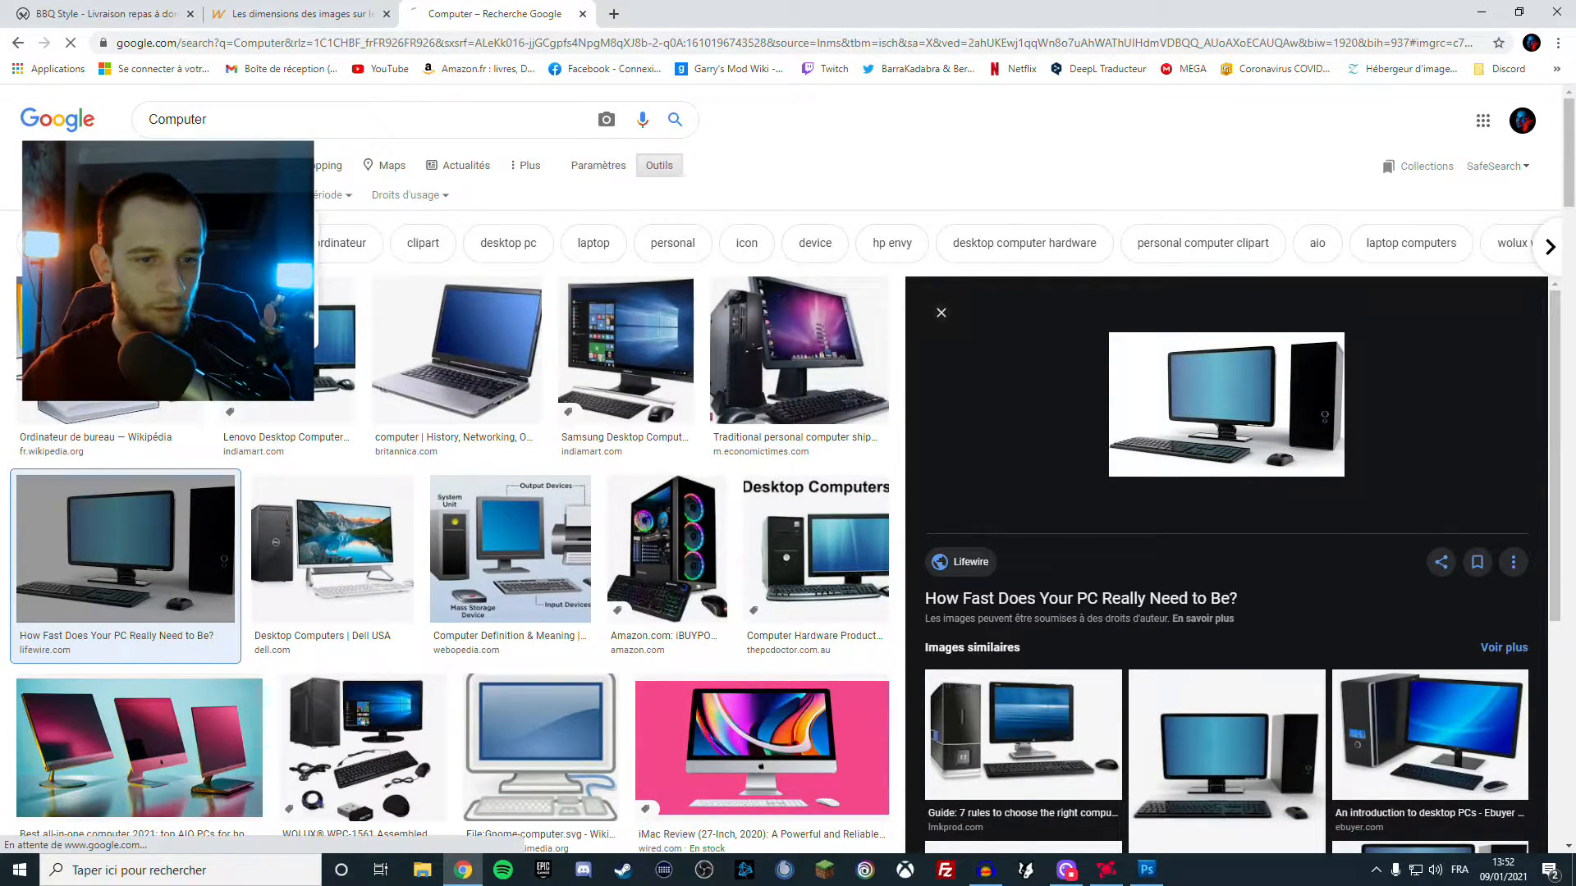
{"action": "left_click", "coordinate": [205, 271]}
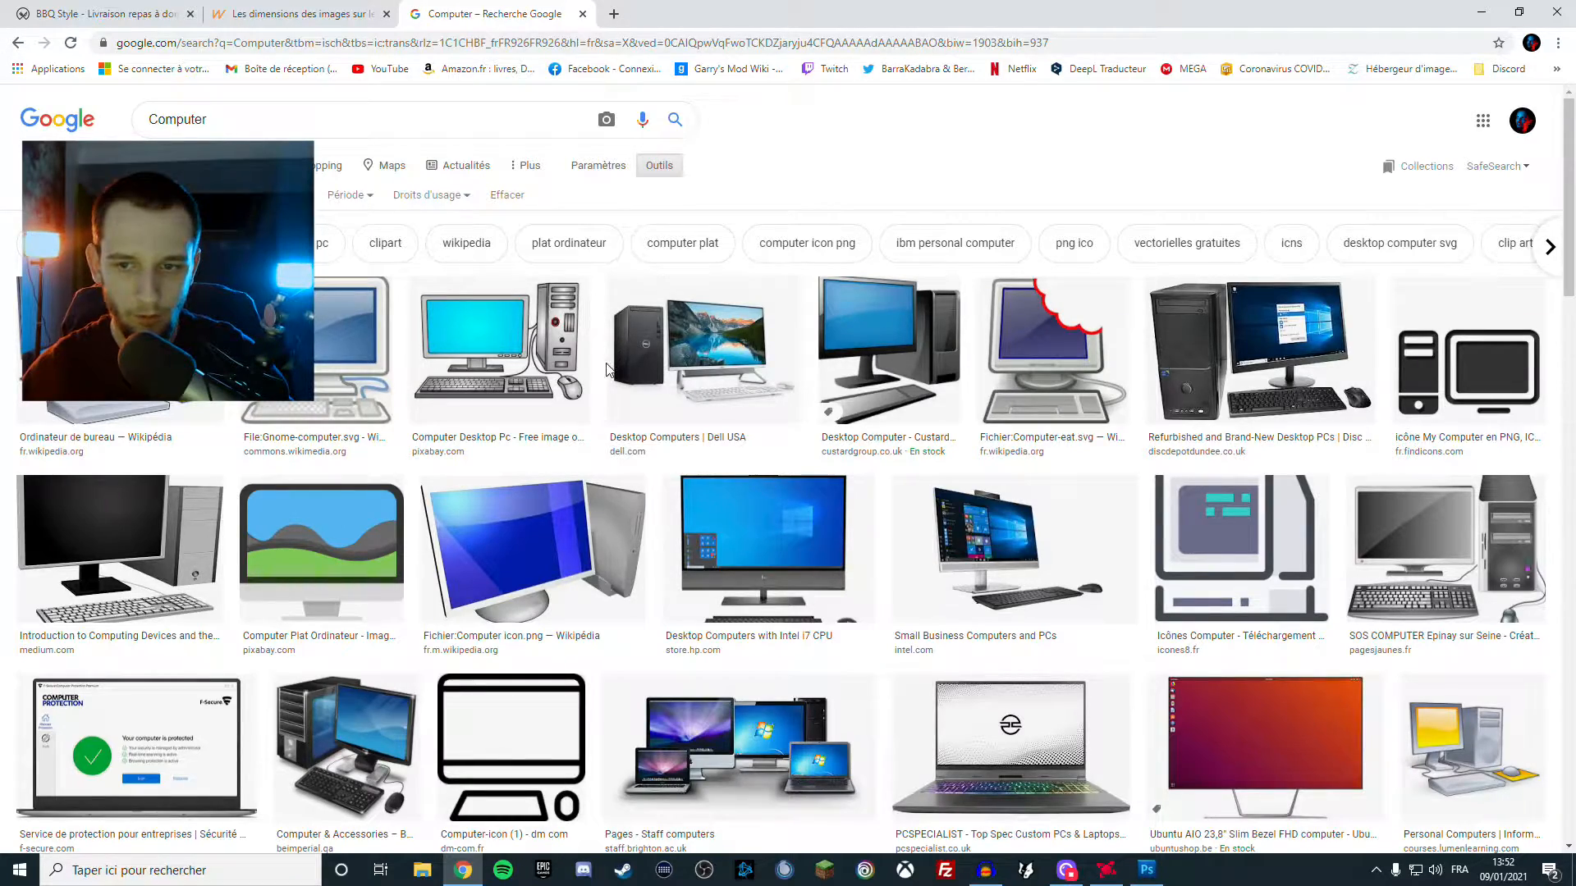
{"action": "scroll", "coordinate": [608, 365], "scroll_direction": "down", "scroll_amount": 4}
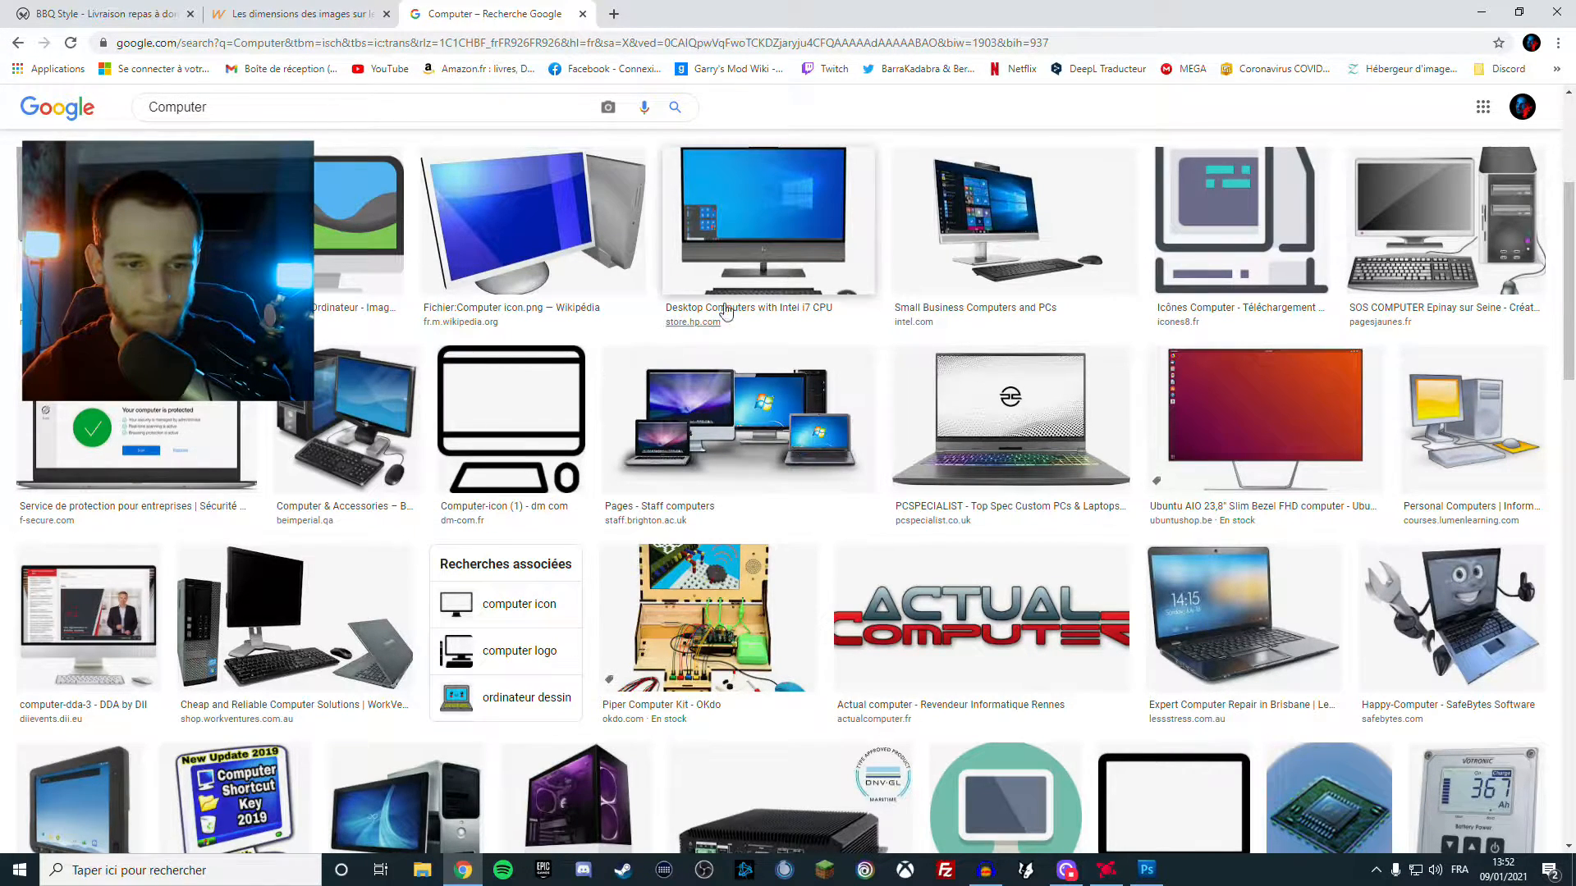
{"action": "left_click", "coordinate": [1014, 238]}
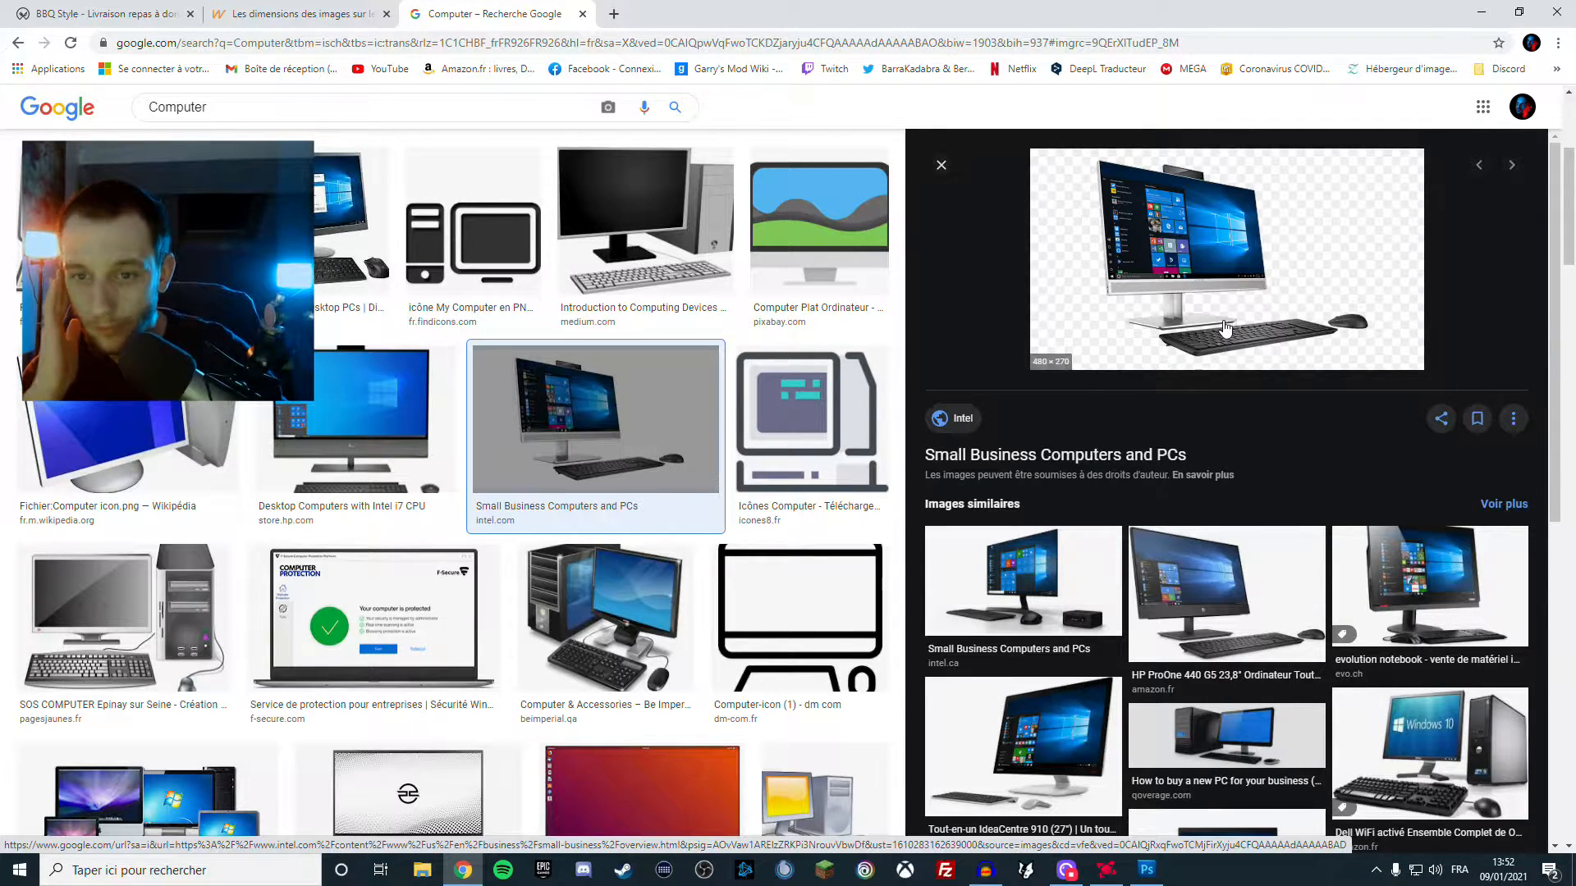
Save Intel's previewed computer image to the desktop under its suggested file name
{"action": "right_click", "coordinate": [1224, 329]}
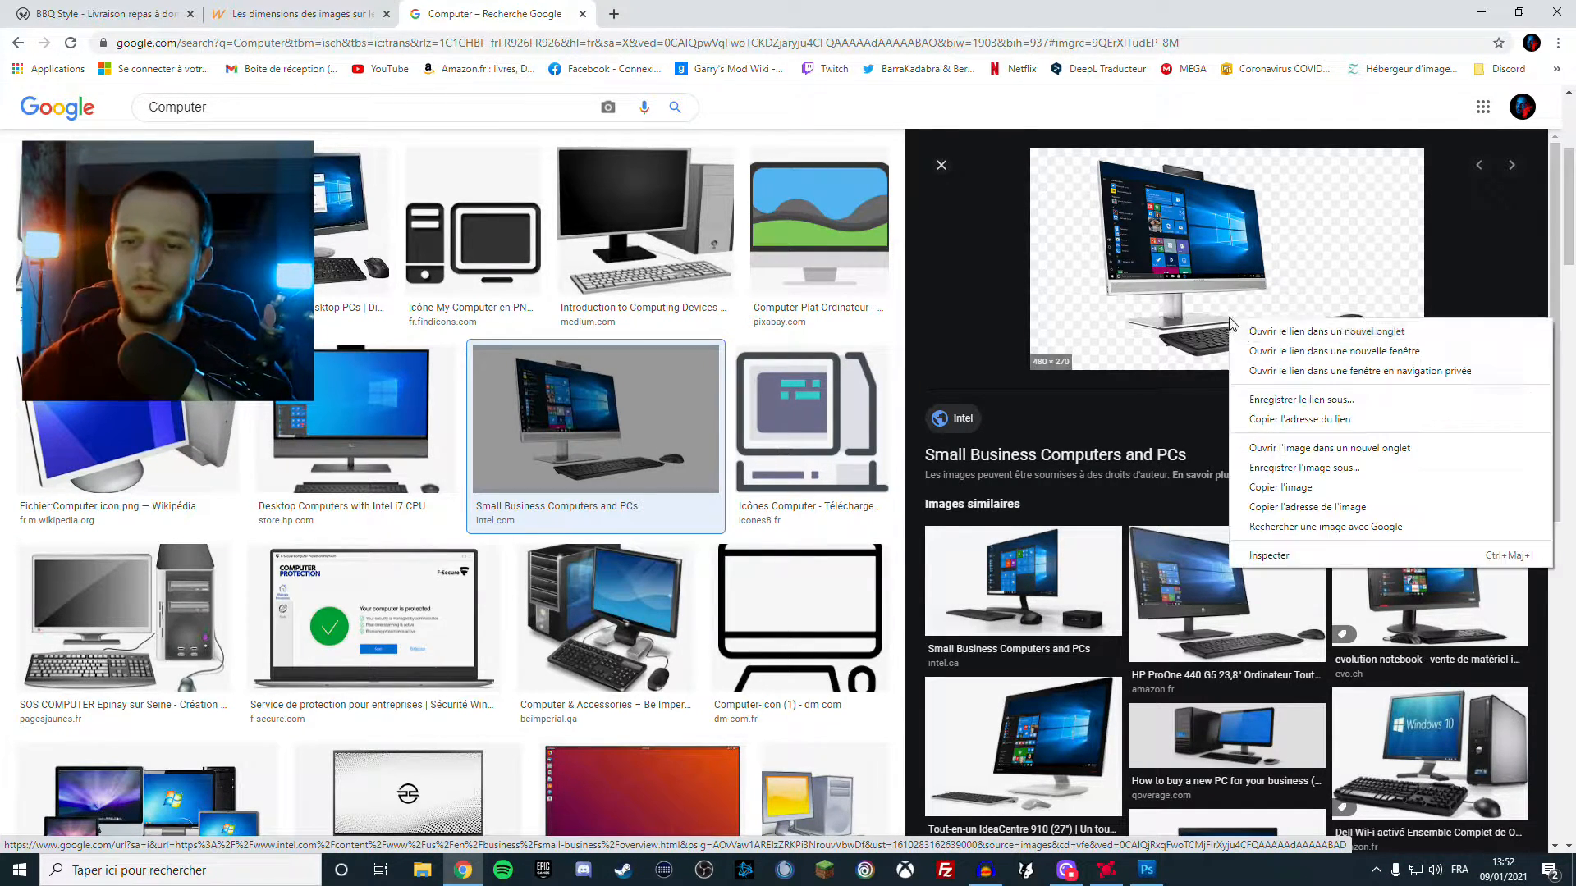
{"action": "left_click", "coordinate": [1271, 469]}
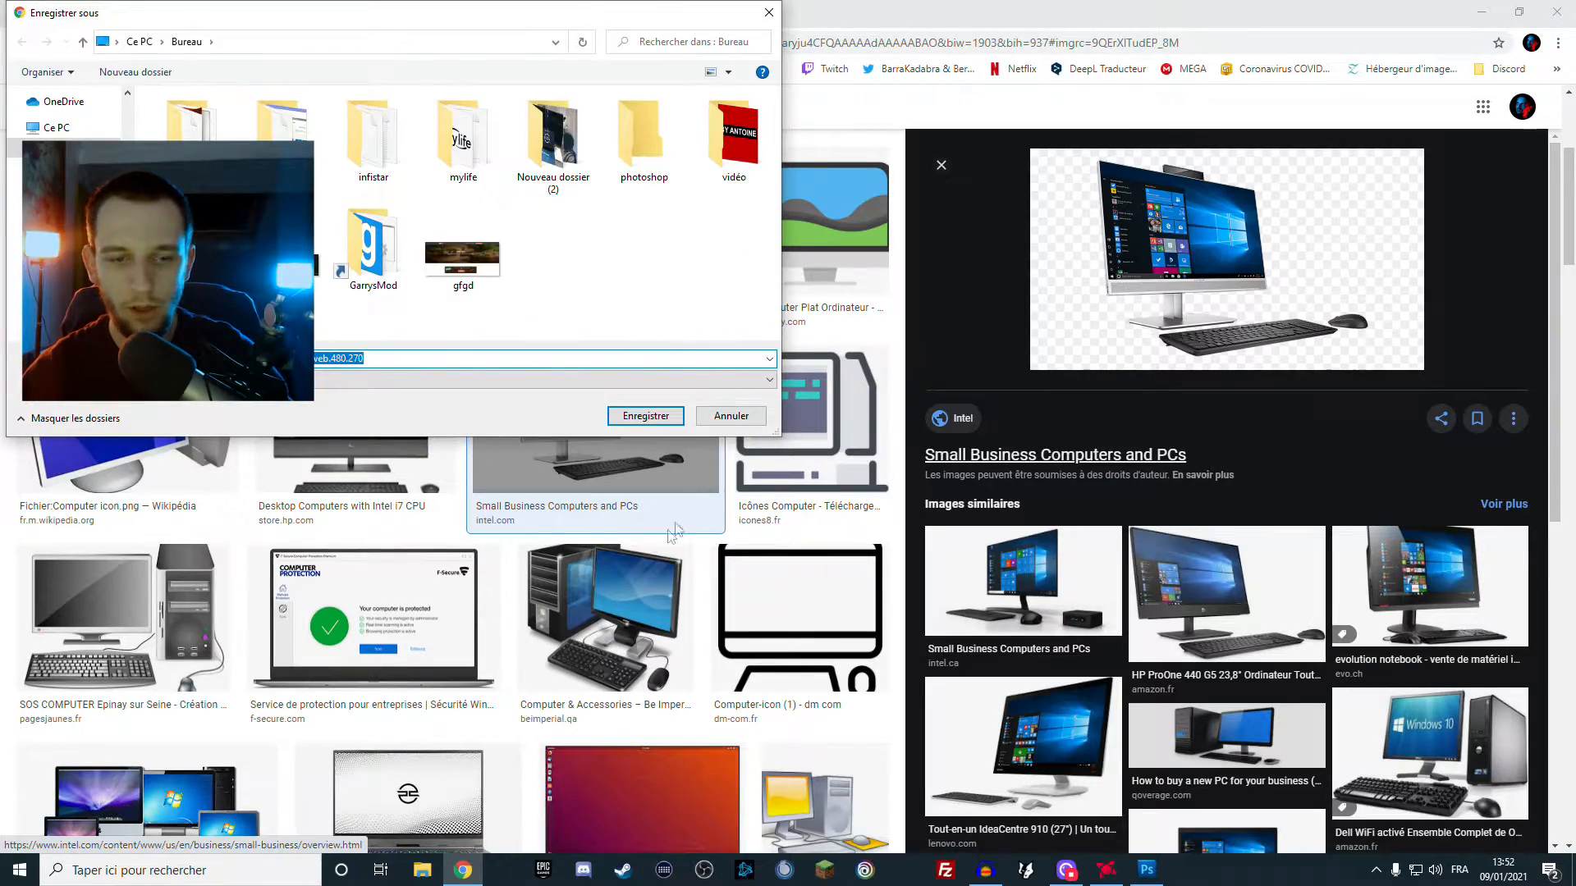
{"action": "left_click", "coordinate": [645, 416]}
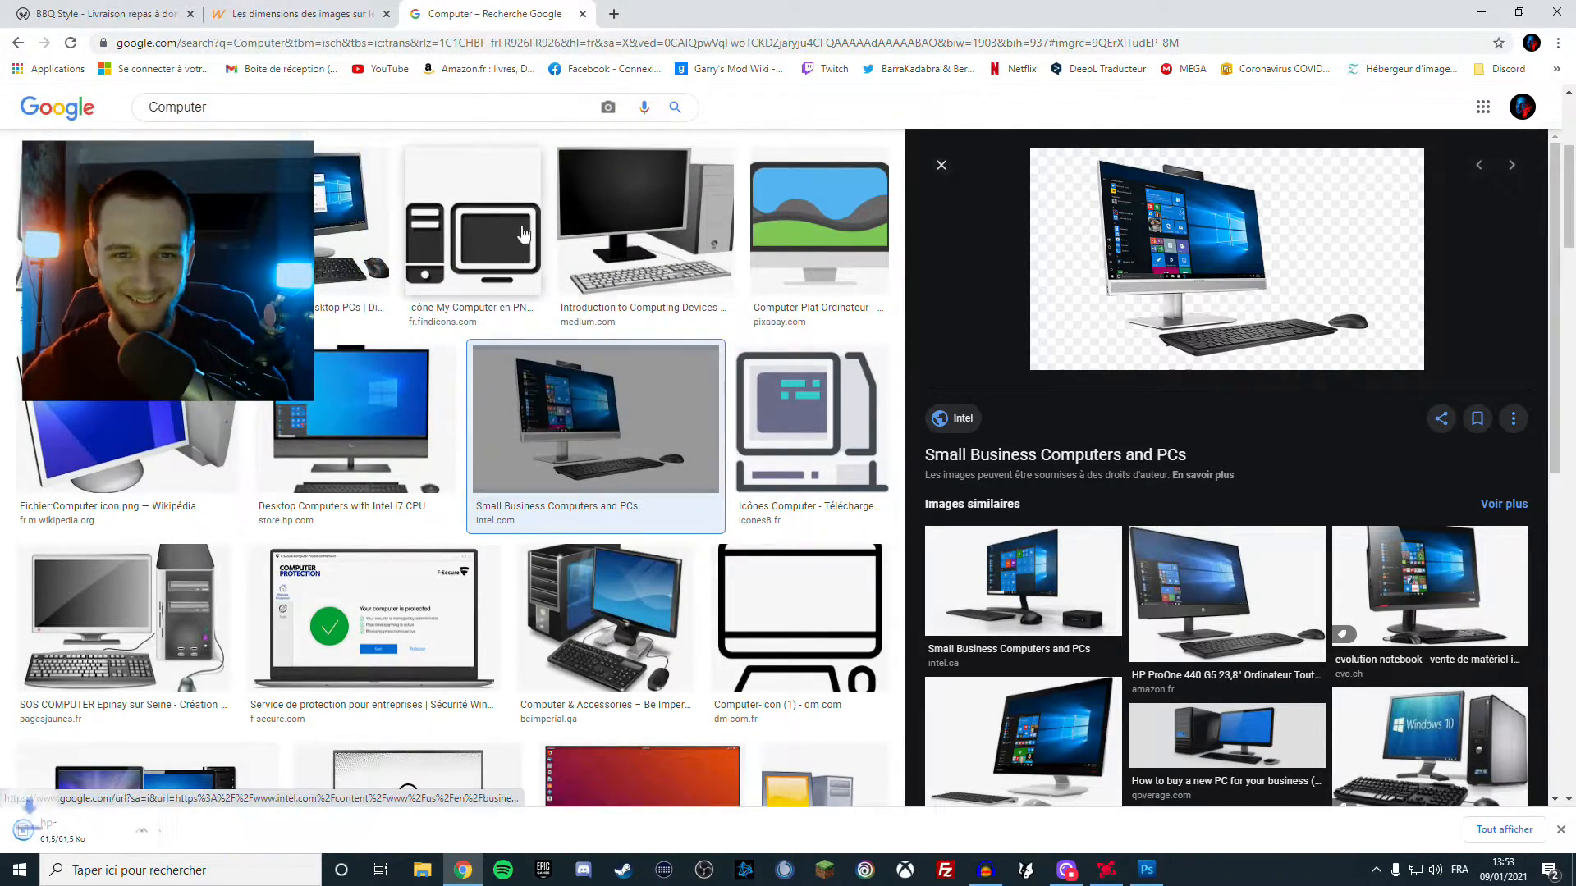
Search Google Images for "planche de bois" in place of the computer query
{"action": "scroll", "coordinate": [226, 96], "scroll_direction": "up", "scroll_amount": 3}
{"action": "left_click", "coordinate": [137, 111]}
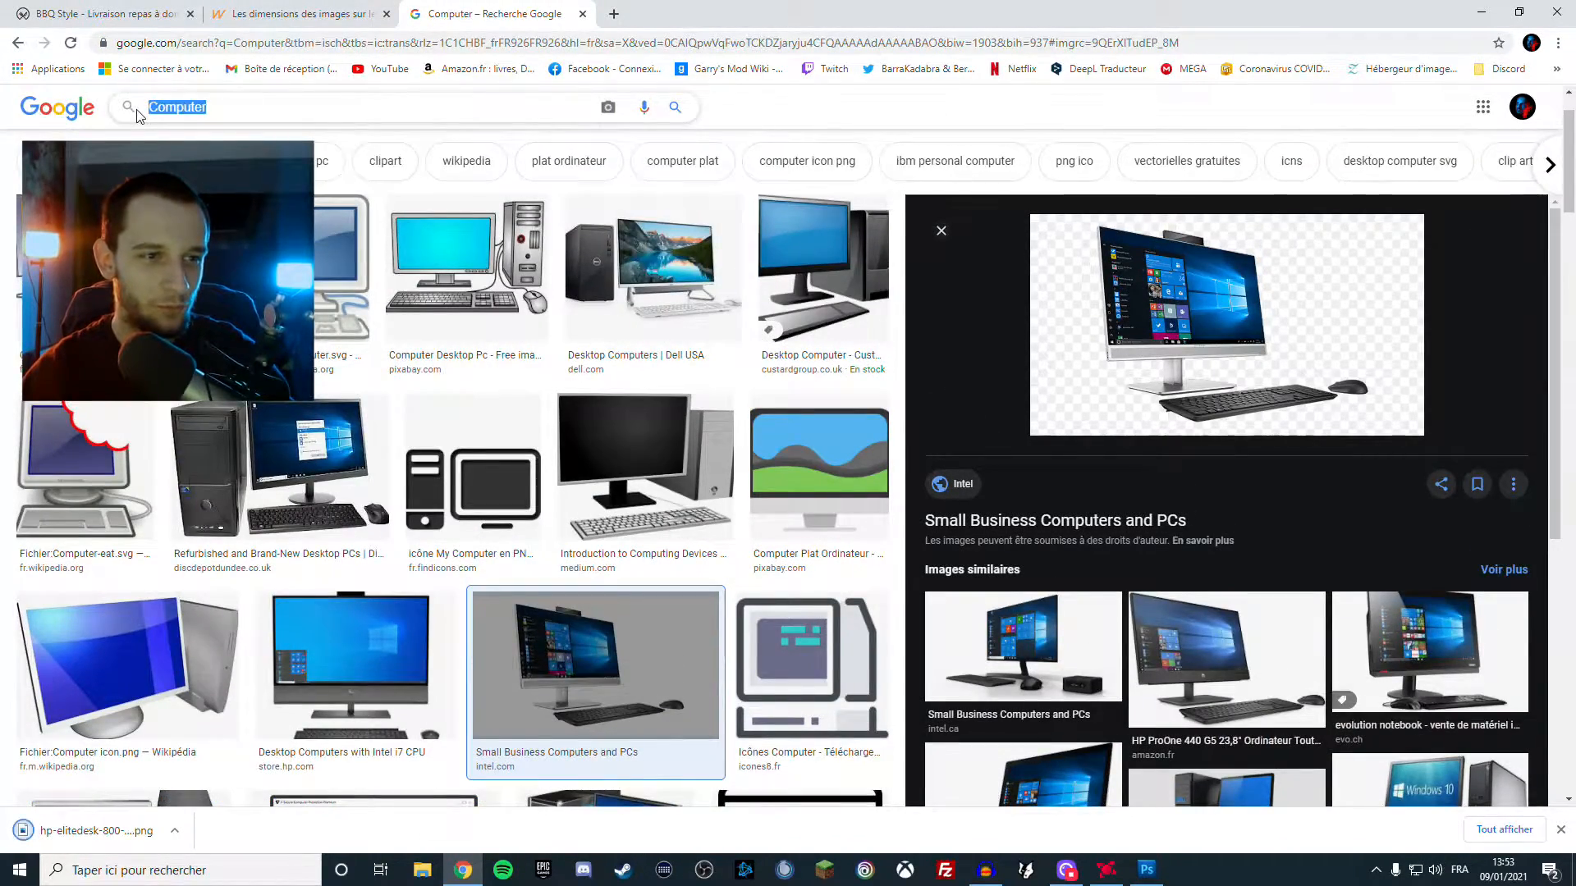
{"action": "type", "text": "planch"}
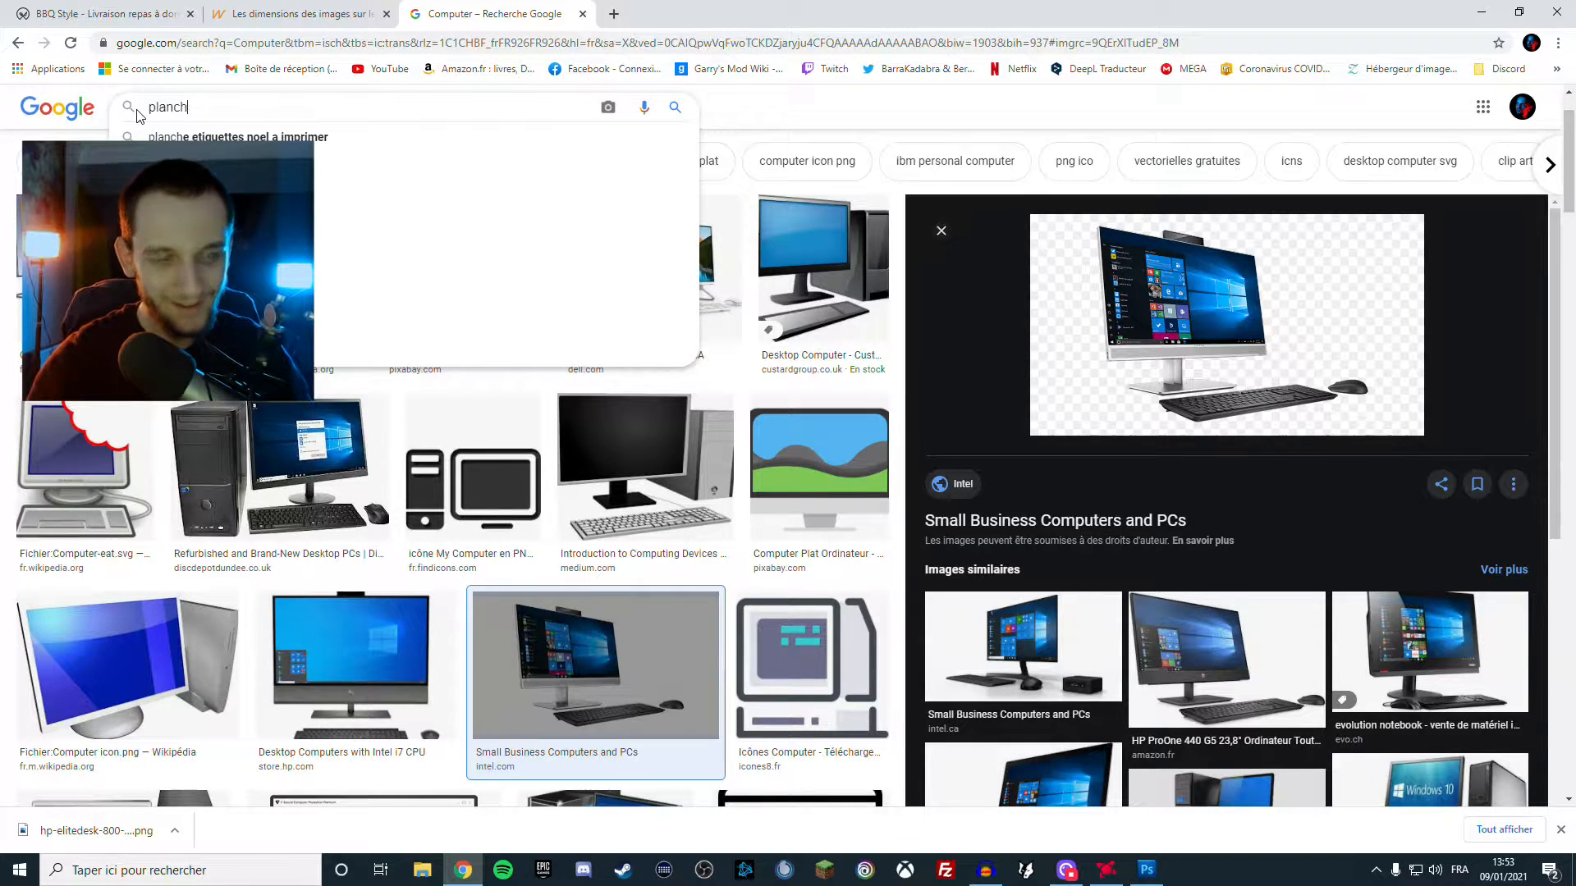
{"action": "type", "text": "e de bois"}
{"action": "key", "text": "Return"}
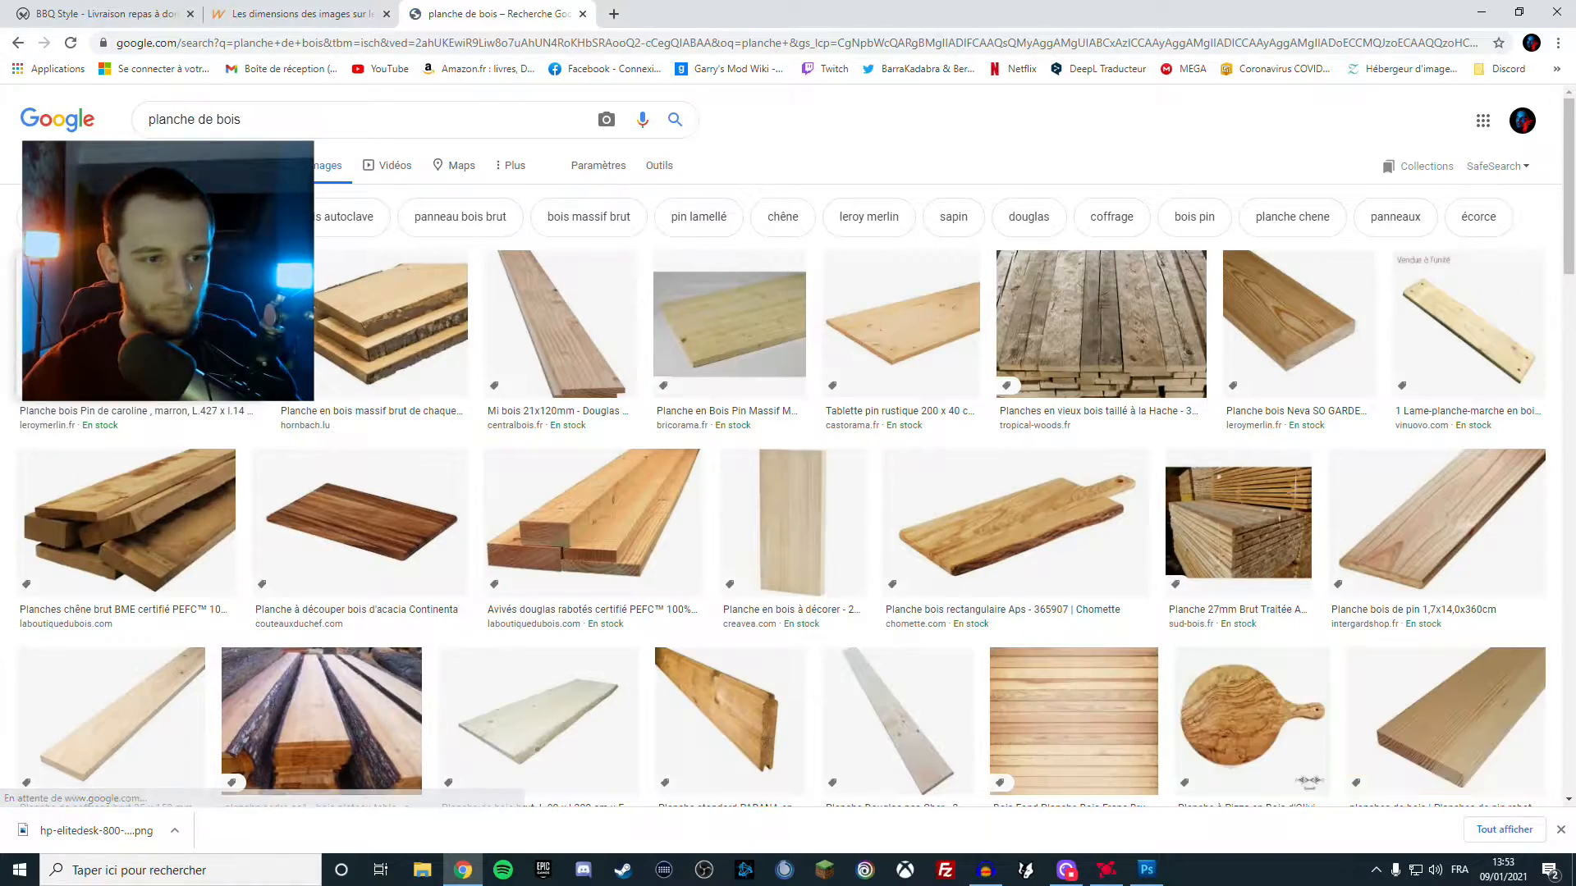
Preview the Big Day Bazaar "planche en bois vieilli" picture and Top-Wood's "Planche de Hêtre 50 mm 1er Choix" among the results
{"action": "scroll", "coordinate": [1072, 330], "scroll_direction": "down", "scroll_amount": 7}
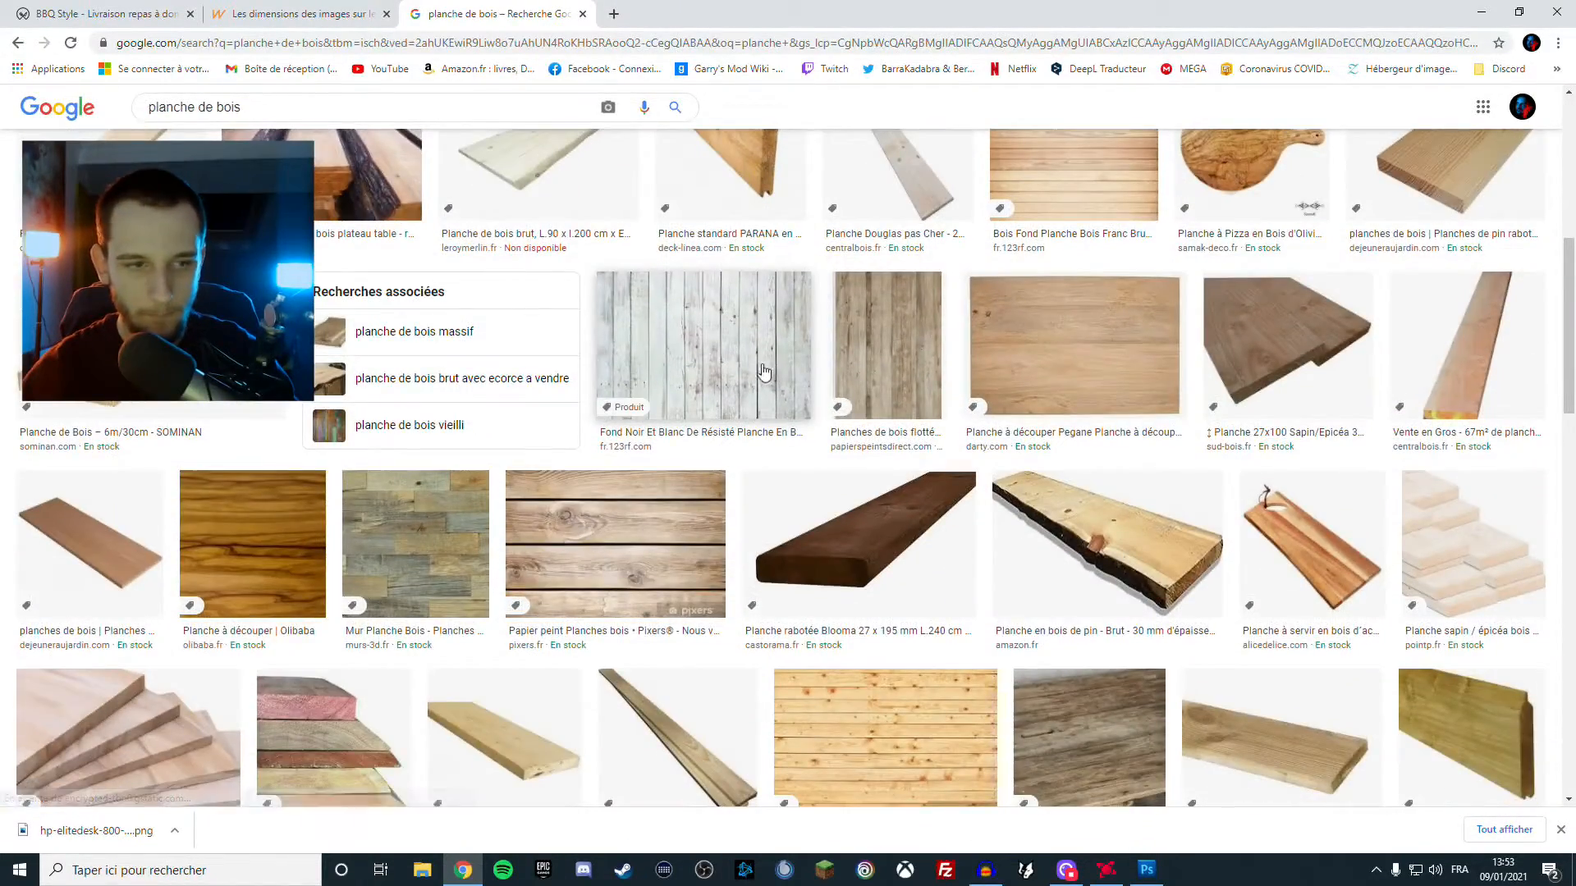
{"action": "scroll", "coordinate": [1029, 351], "scroll_direction": "down", "scroll_amount": 2}
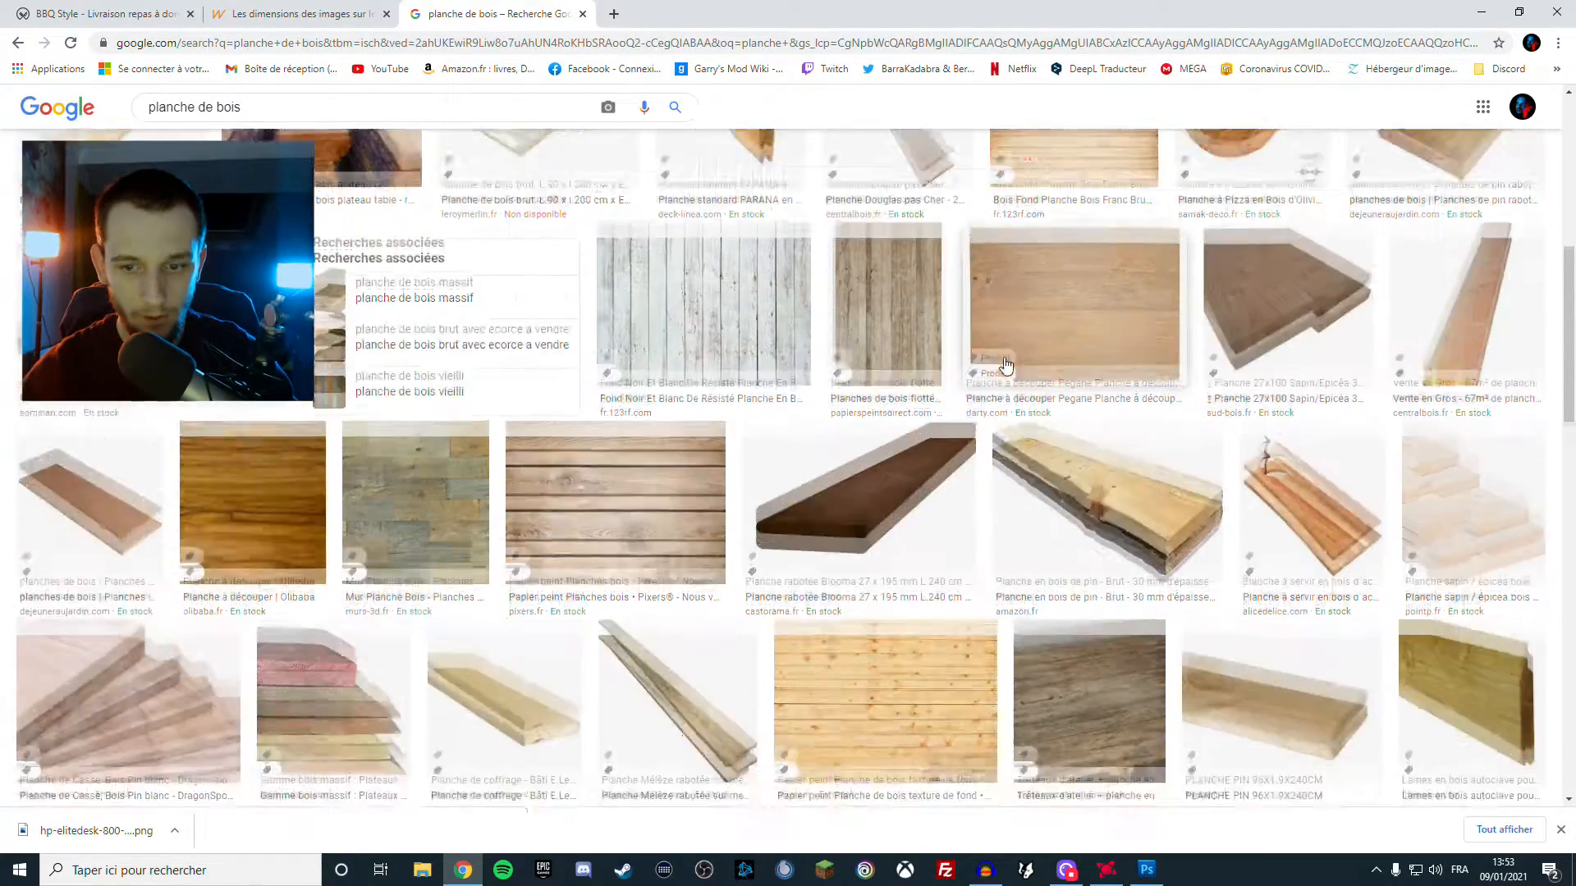
{"action": "left_click", "coordinate": [1085, 576]}
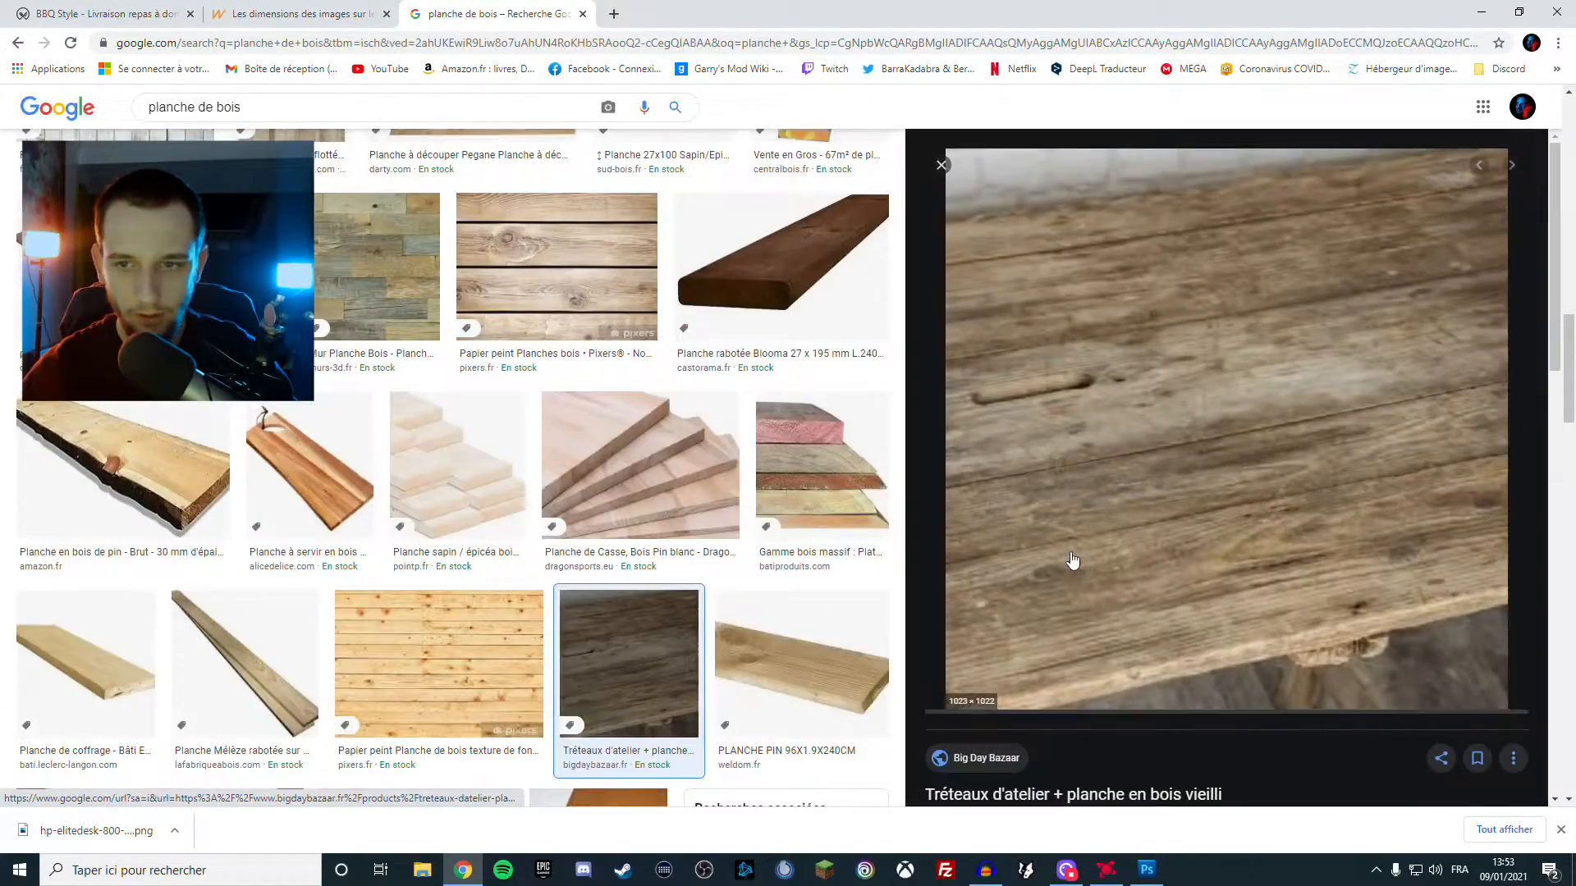
{"action": "scroll", "coordinate": [503, 450], "scroll_direction": "down", "scroll_amount": 5}
{"action": "scroll", "coordinate": [349, 458], "scroll_direction": "down", "scroll_amount": 5}
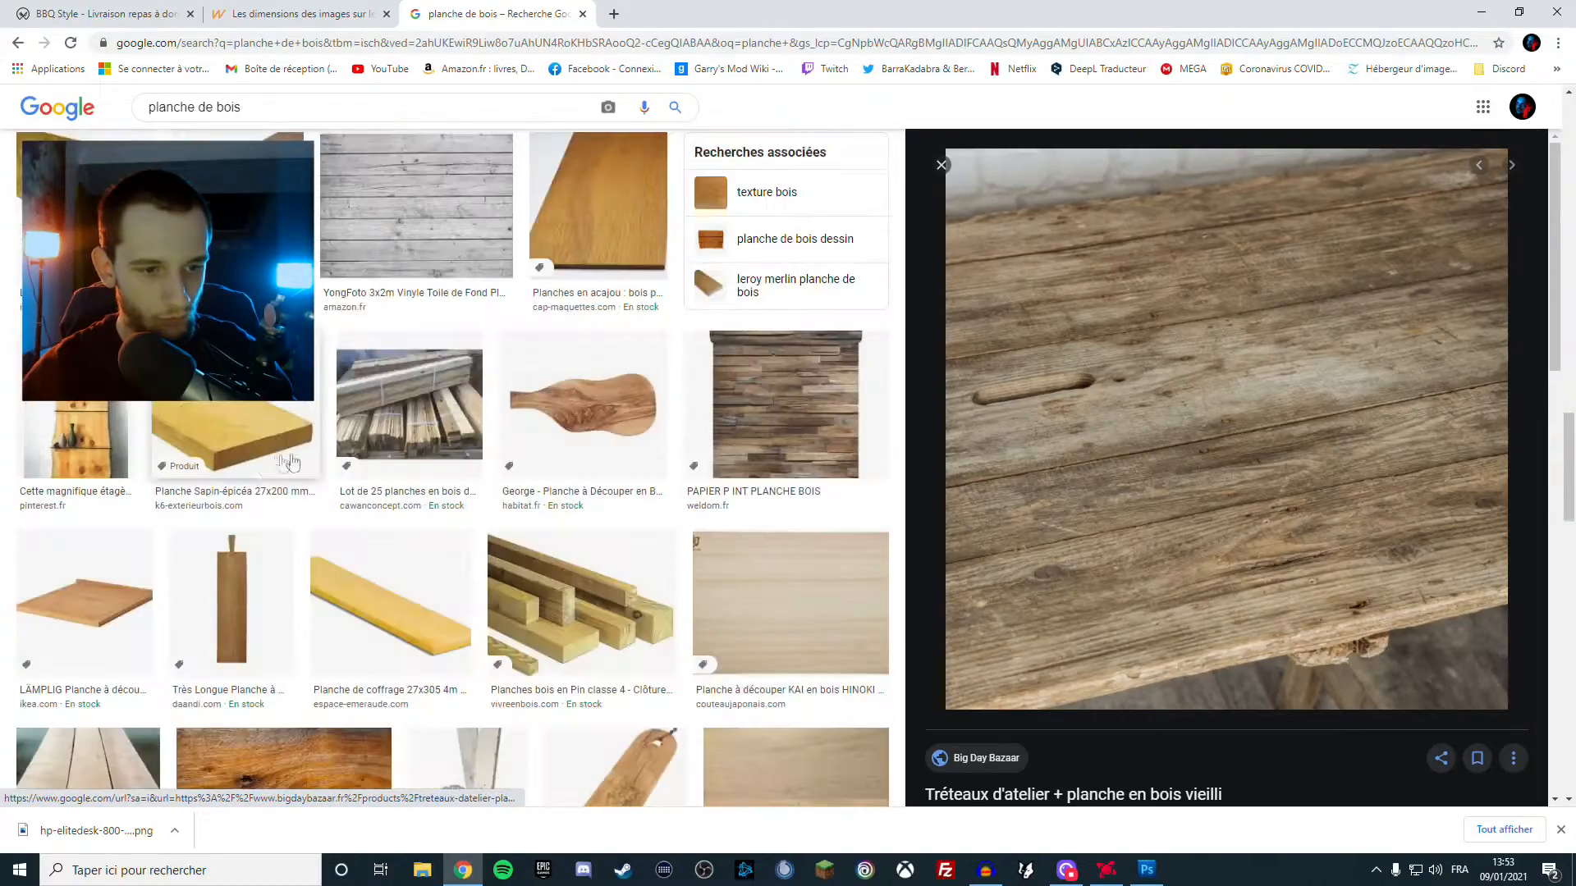
{"action": "left_click", "coordinate": [143, 638]}
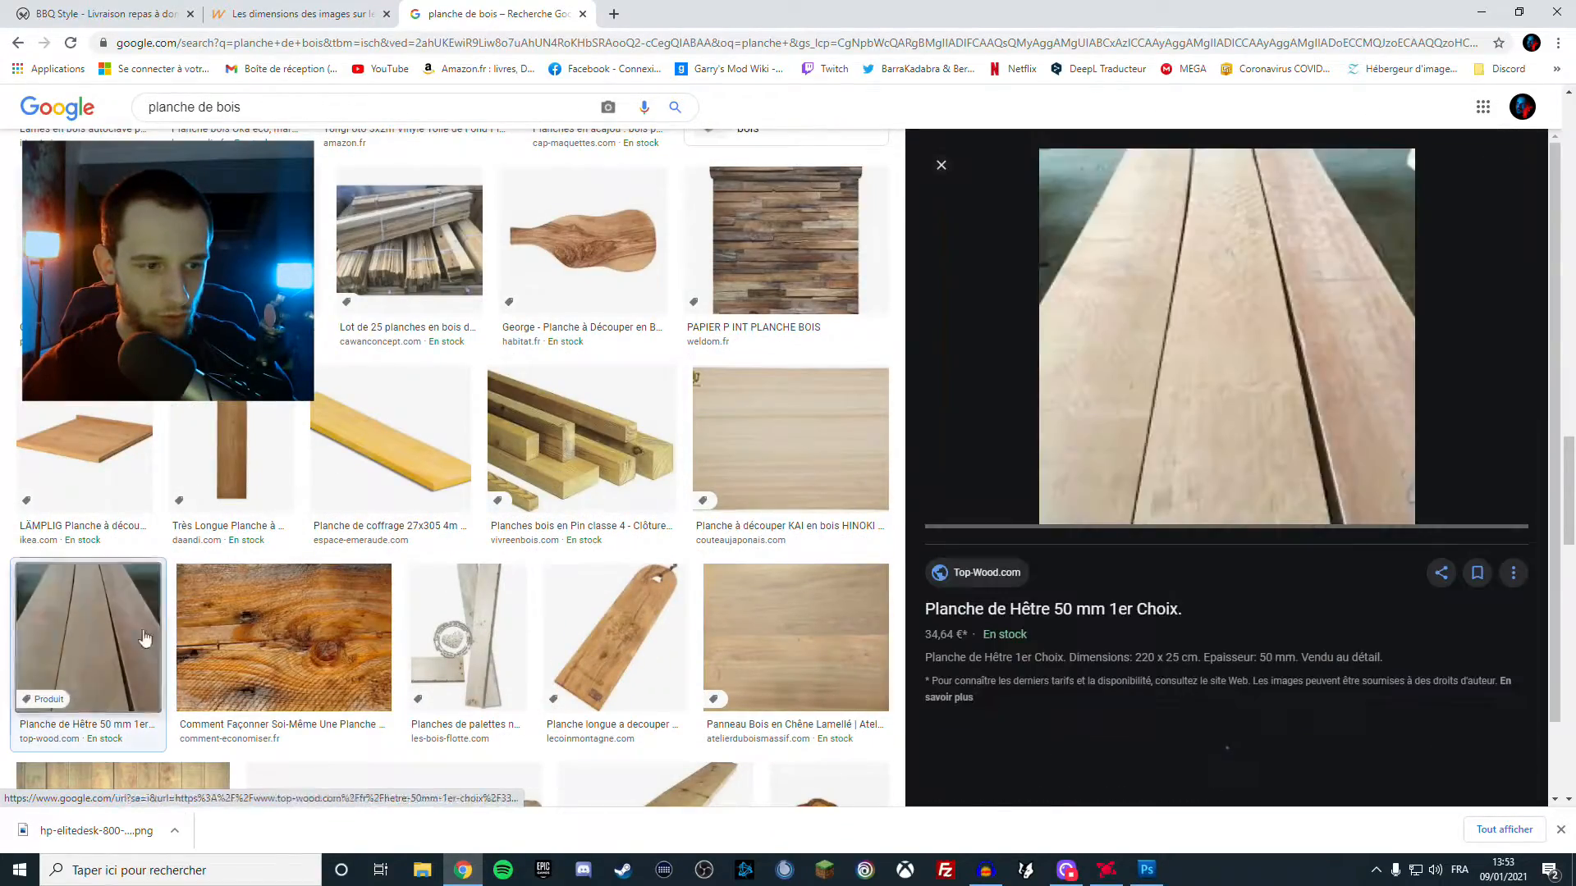
Preview Leroy Merlin's first plank result, its similar Neva SO GARDEN board, and Tropical Woods' "Planches en vieux bois taillé à la Hache"
{"action": "scroll", "coordinate": [256, 427], "scroll_direction": "up", "scroll_amount": 10}
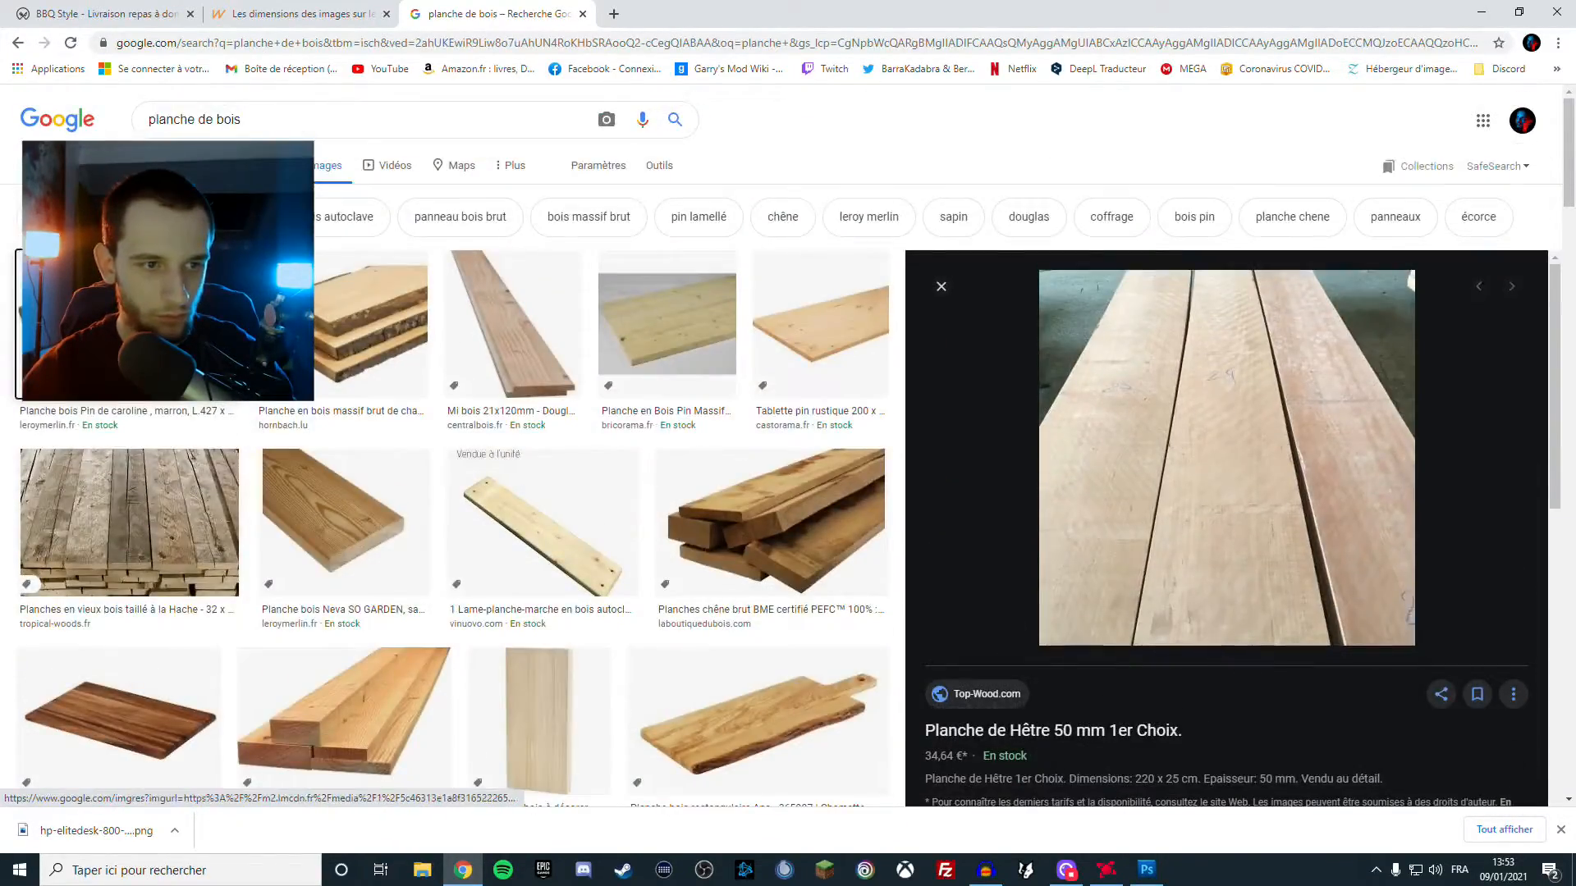
{"action": "left_click", "coordinate": [256, 428]}
{"action": "scroll", "coordinate": [1003, 353], "scroll_direction": "down", "scroll_amount": 5}
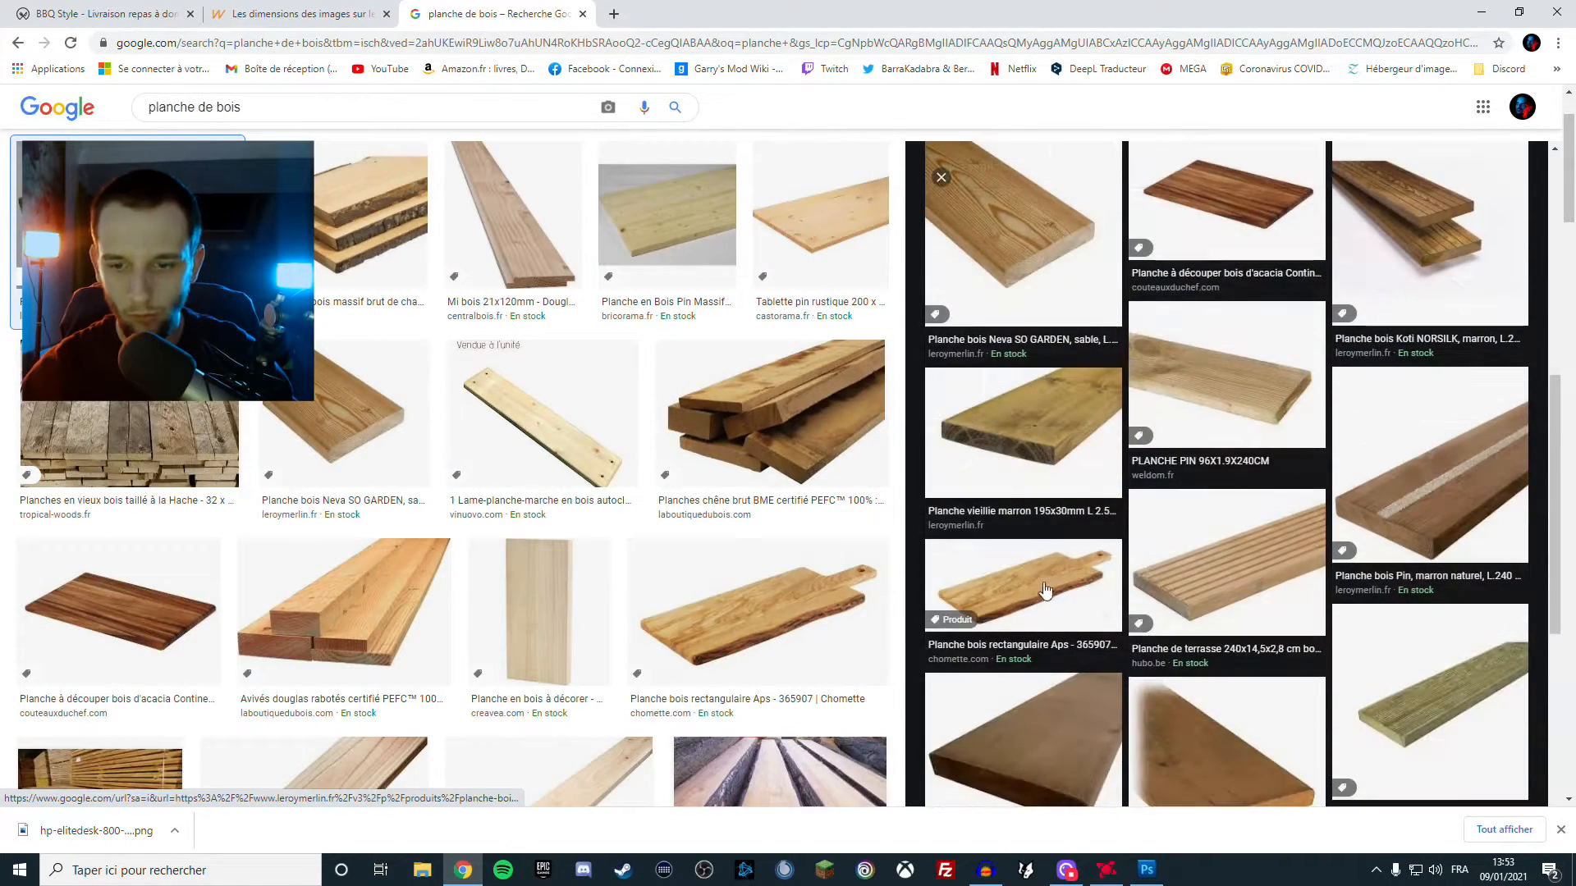
{"action": "left_click", "coordinate": [1003, 352]}
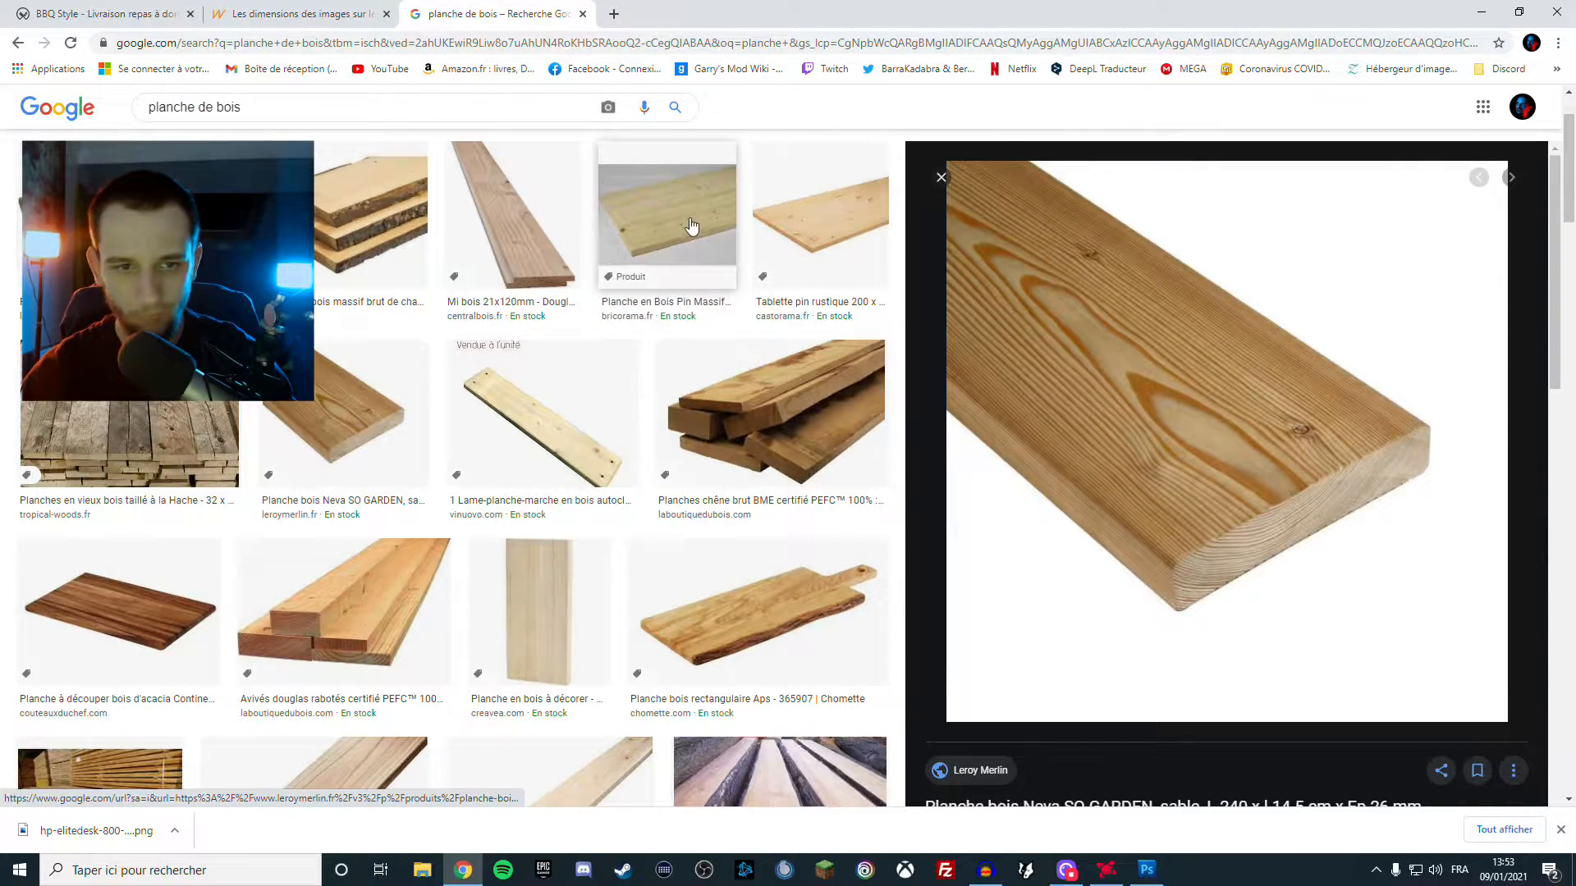
{"action": "left_click", "coordinate": [187, 406]}
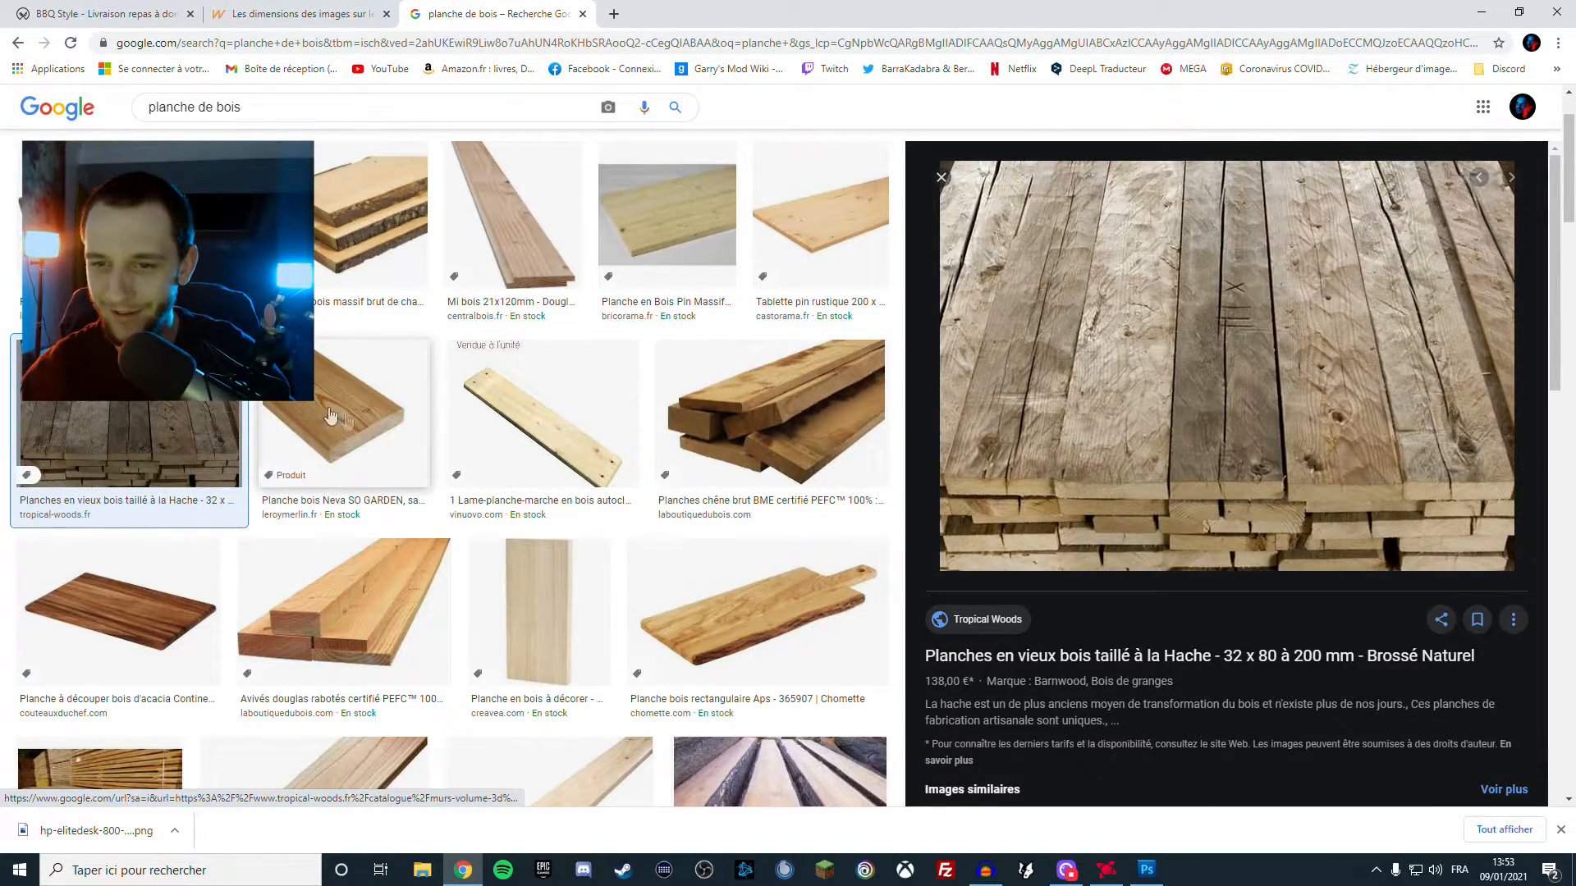
Preview Darty's Pegane cutting board picture and examine its similar images for a usable wood surface
{"action": "scroll", "coordinate": [345, 410], "scroll_direction": "down", "scroll_amount": 4}
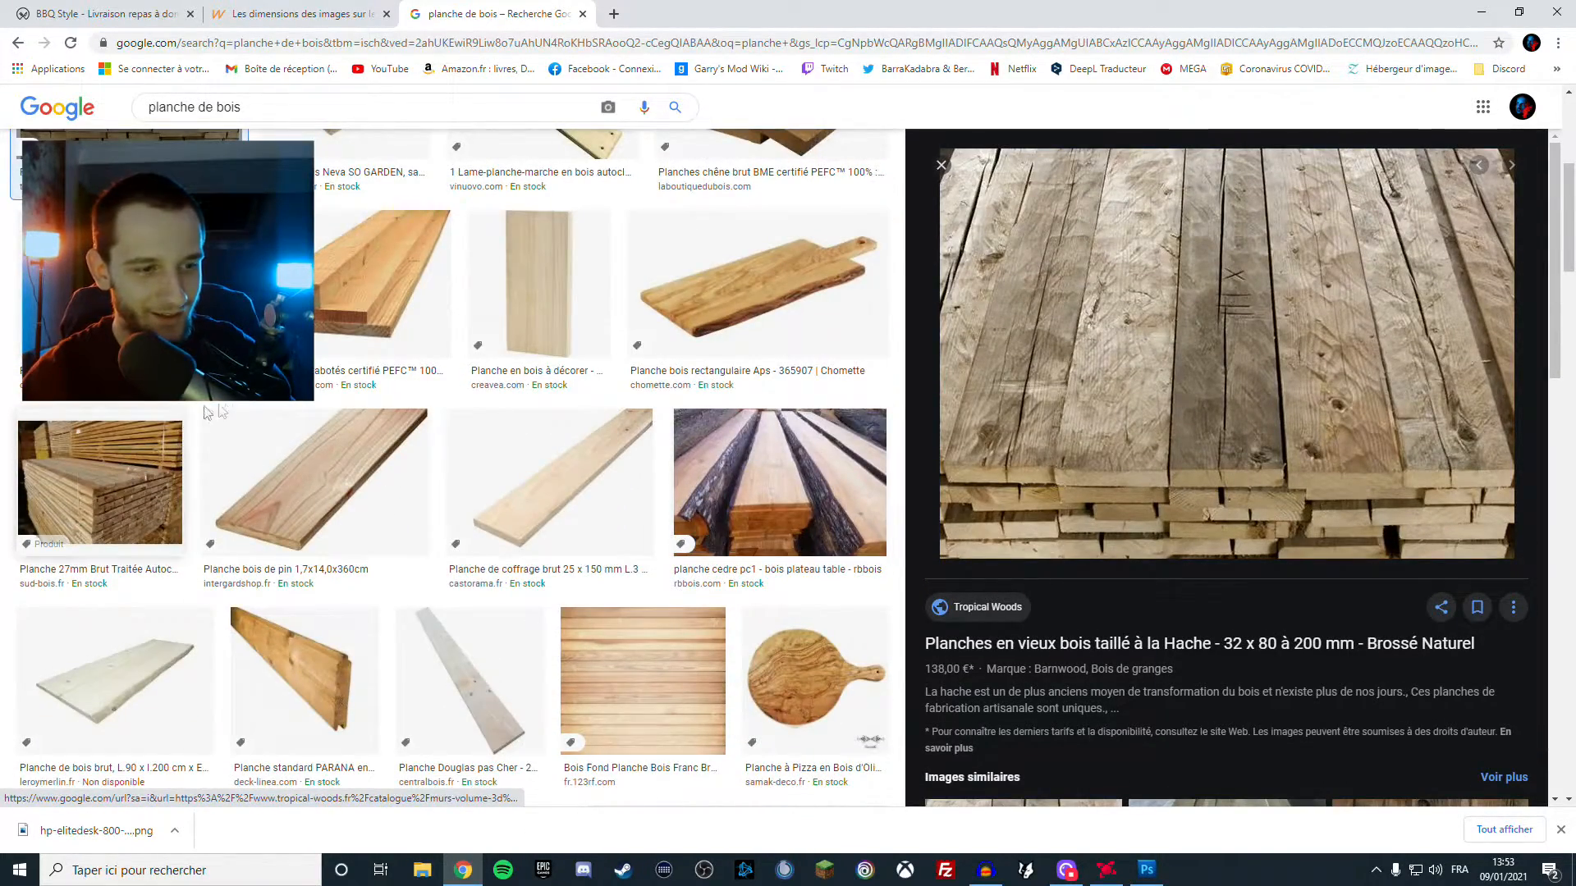
{"action": "scroll", "coordinate": [236, 411], "scroll_direction": "down", "scroll_amount": 5}
{"action": "left_click", "coordinate": [462, 443]}
{"action": "scroll", "coordinate": [462, 443], "scroll_direction": "down", "scroll_amount": 3}
{"action": "scroll", "coordinate": [1092, 262], "scroll_direction": "down", "scroll_amount": 7}
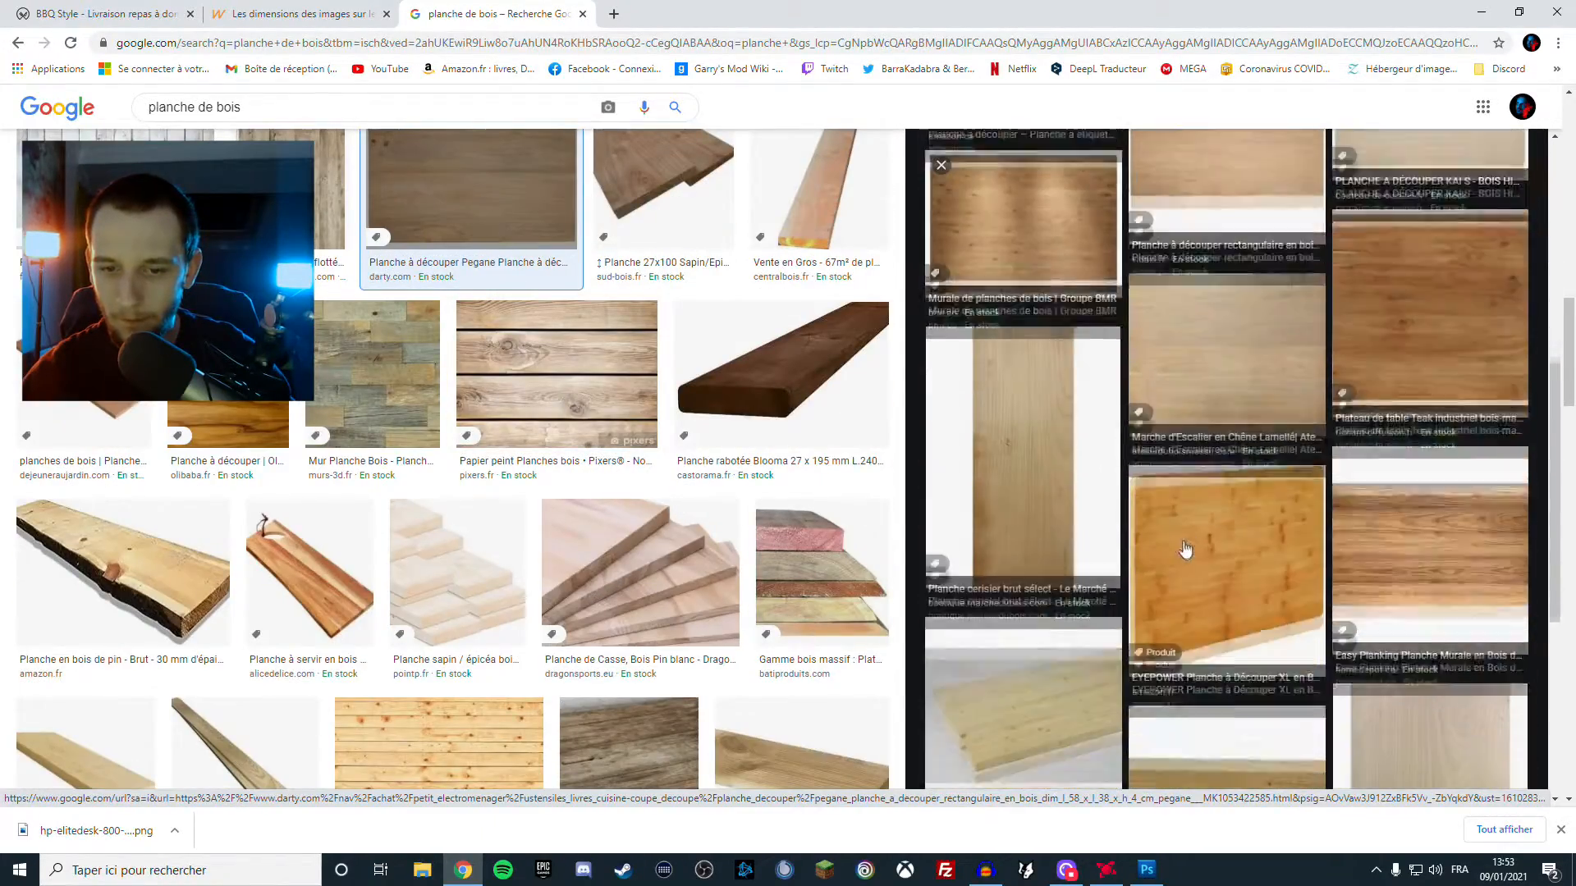
{"action": "scroll", "coordinate": [1091, 263], "scroll_direction": "down", "scroll_amount": 3}
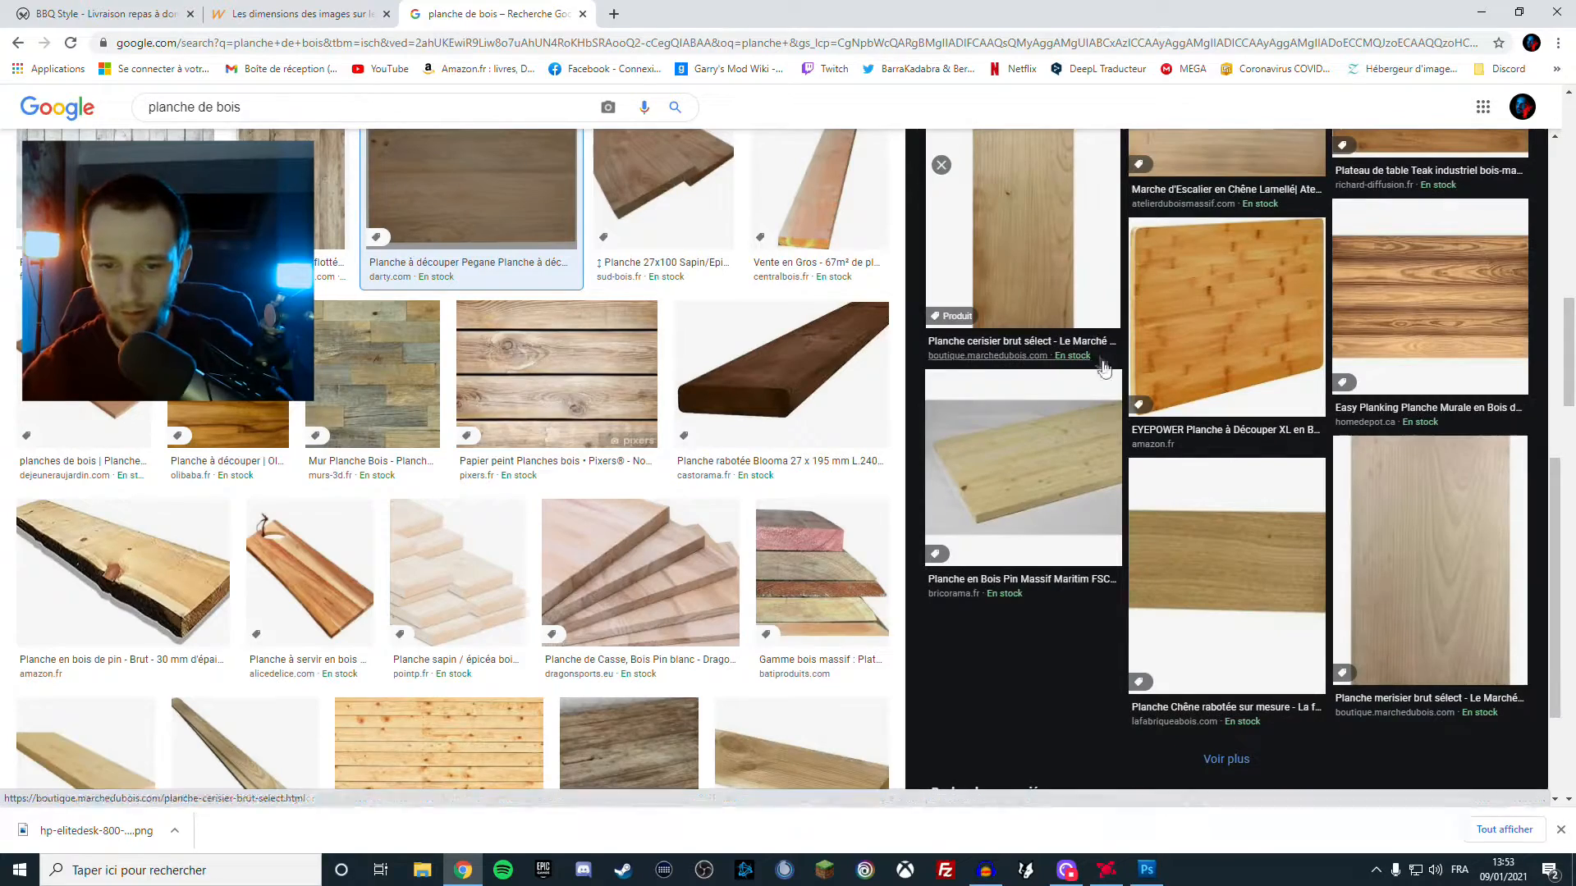
{"action": "scroll", "coordinate": [495, 490], "scroll_direction": "down", "scroll_amount": 4}
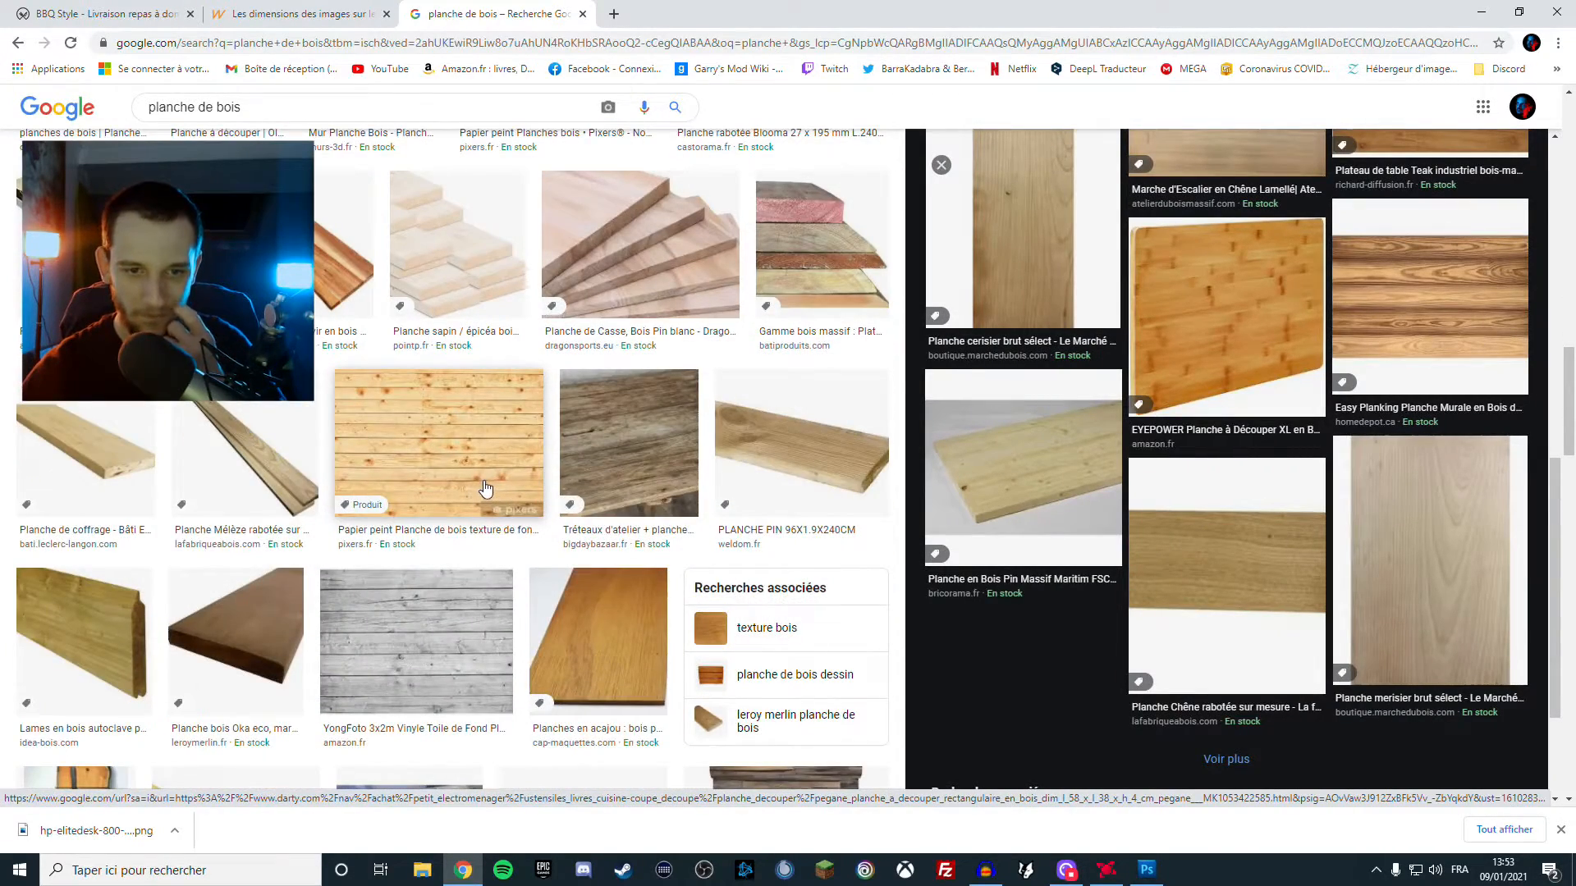
Preview the Pixers plank wallpaper and the "Panneau Bois en Chêne Lamellé" picture, and examine further wood results and similar images
{"action": "left_click", "coordinate": [450, 462]}
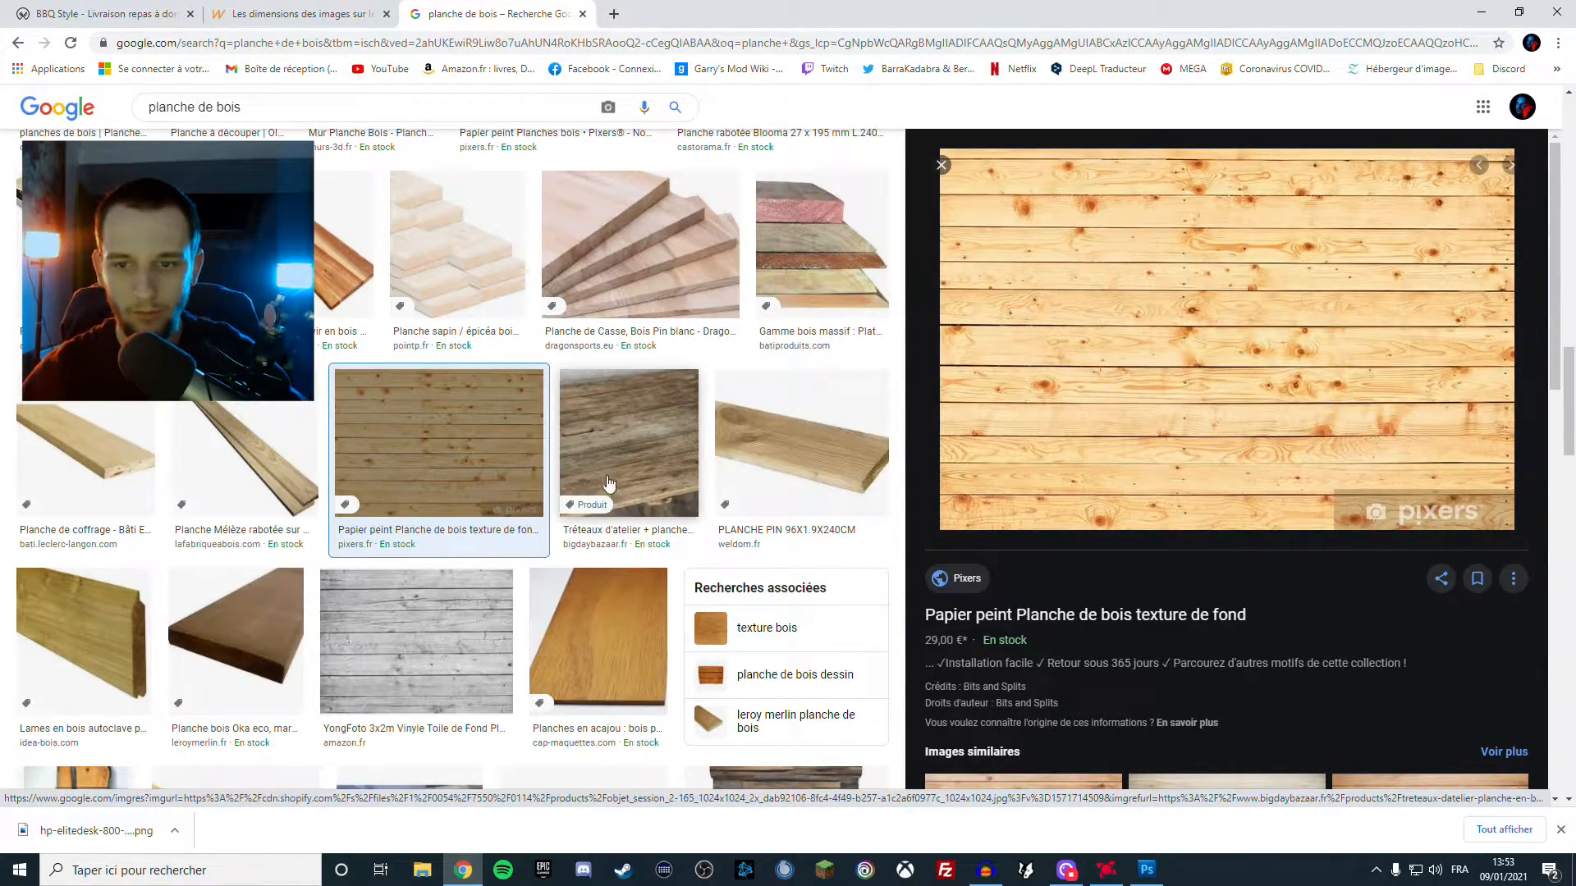
{"action": "scroll", "coordinate": [566, 484], "scroll_direction": "down", "scroll_amount": 3}
{"action": "scroll", "coordinate": [569, 489], "scroll_direction": "down", "scroll_amount": 15}
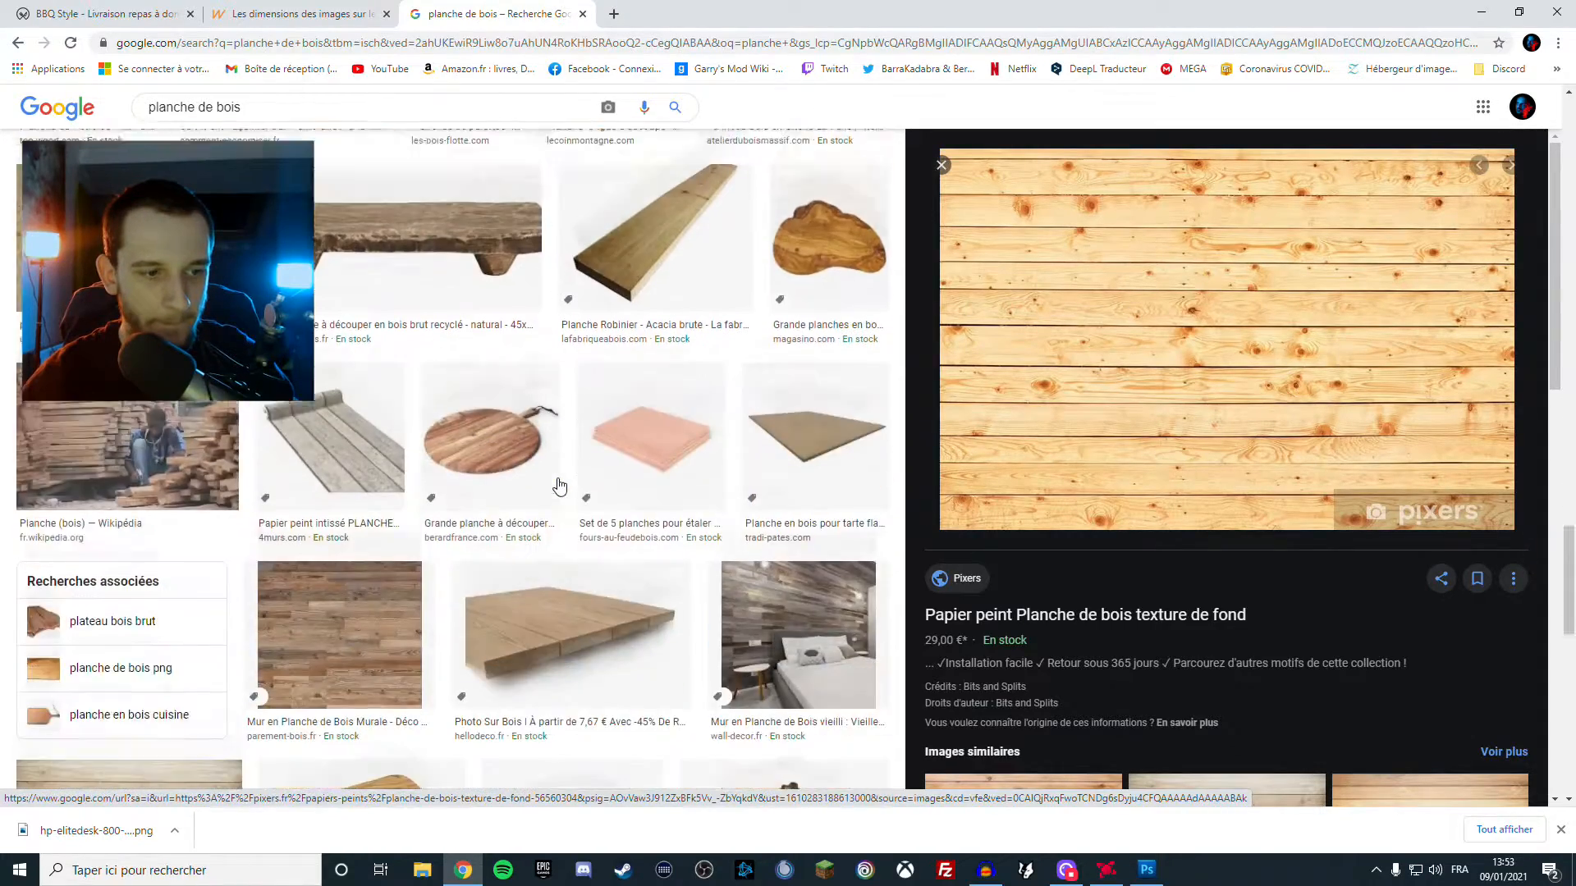
{"action": "scroll", "coordinate": [557, 487], "scroll_direction": "up", "scroll_amount": 3}
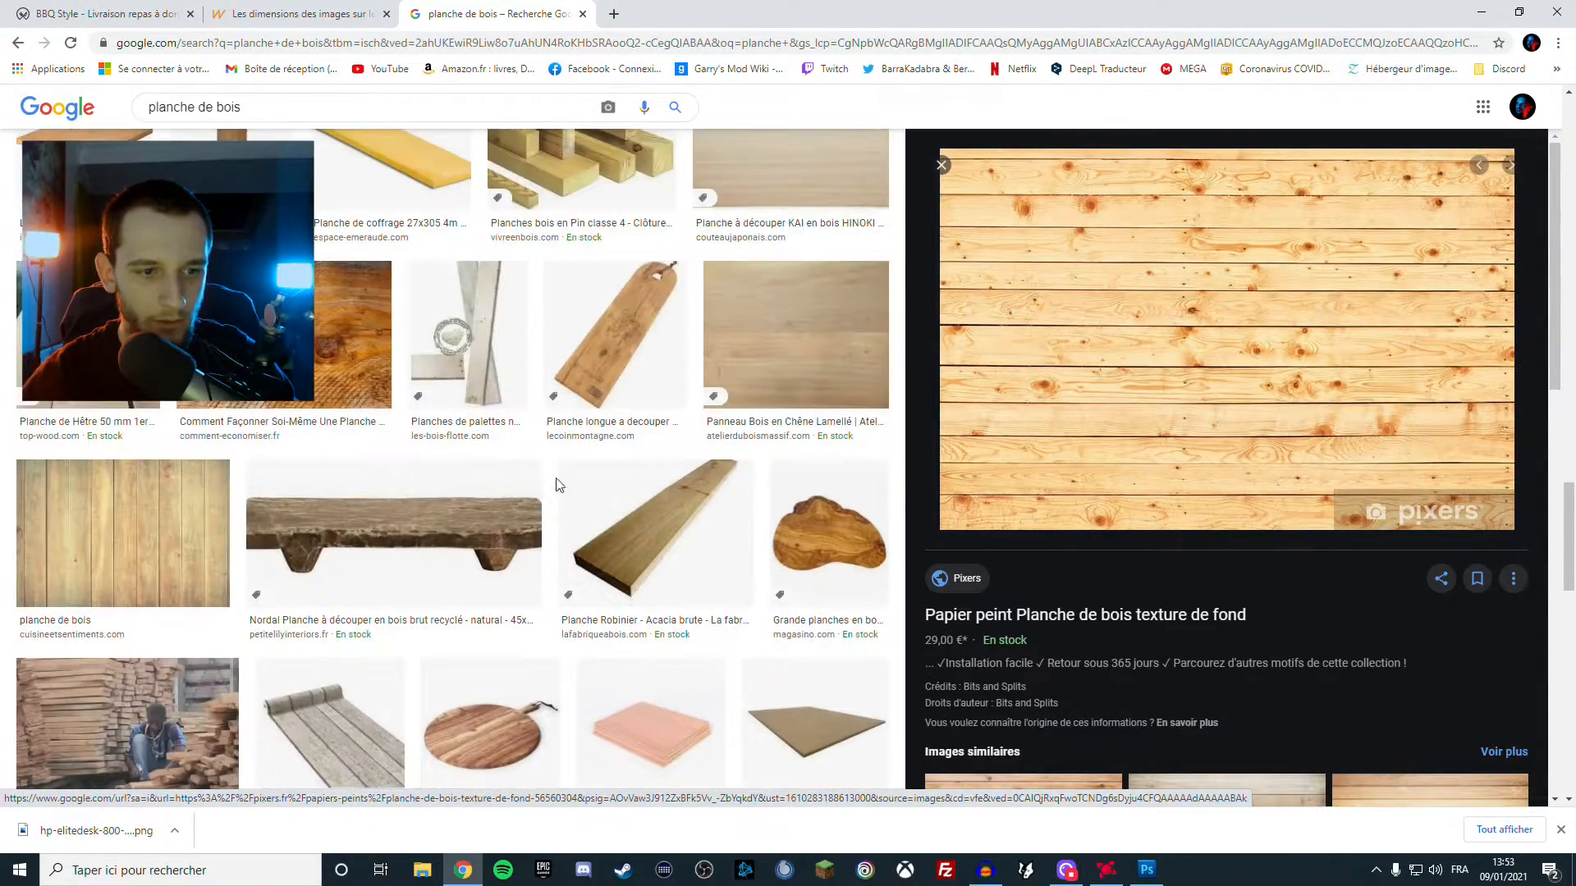
{"action": "left_click", "coordinate": [804, 356]}
{"action": "scroll", "coordinate": [803, 355], "scroll_direction": "down", "scroll_amount": 10}
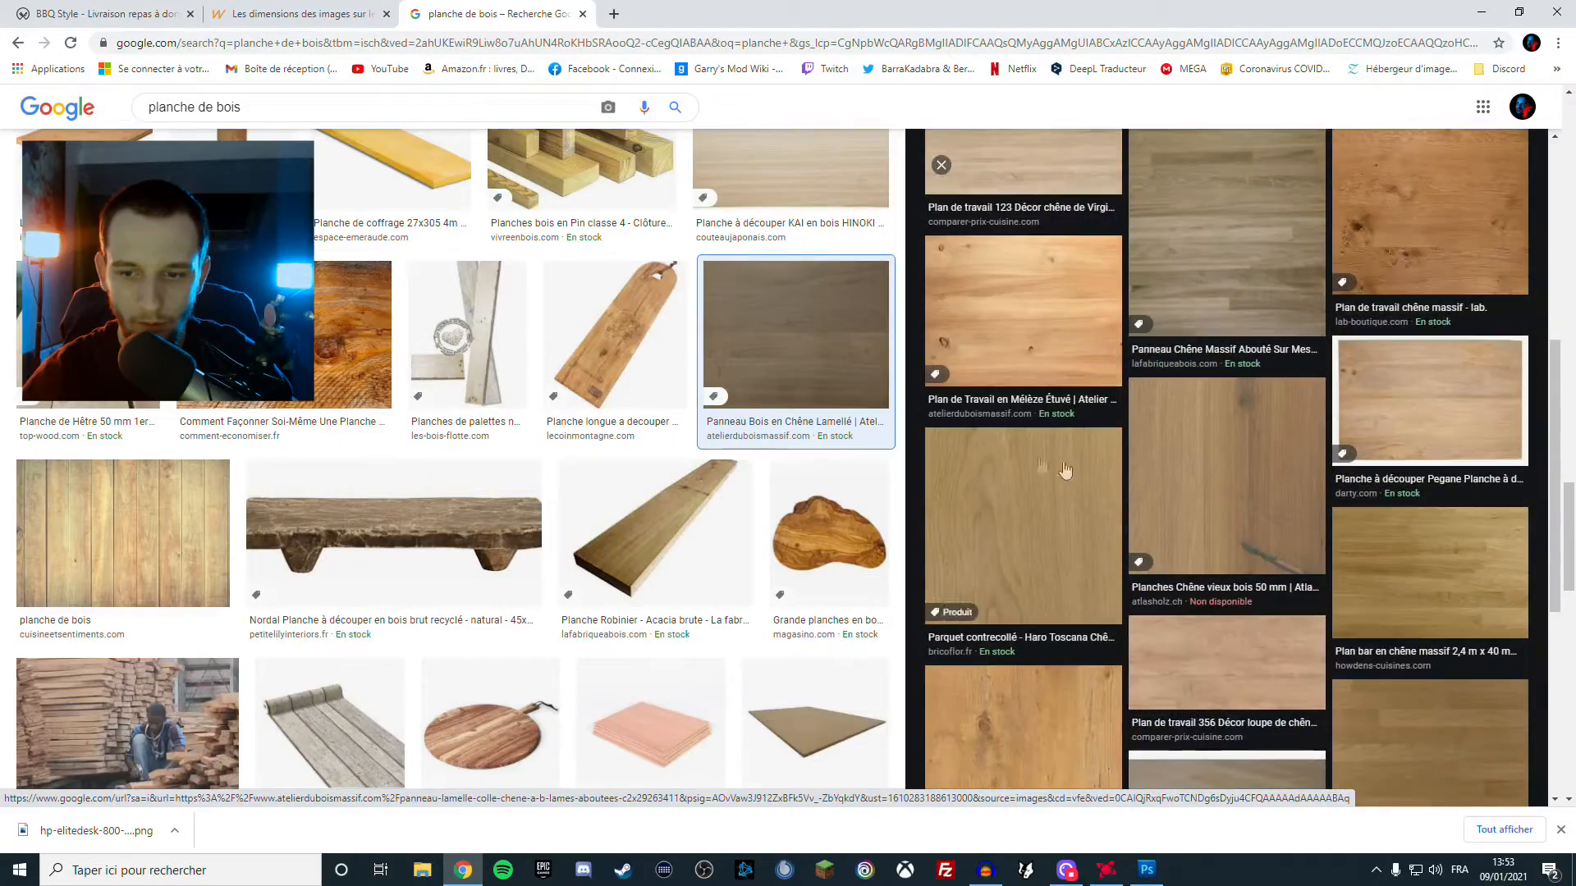
{"action": "scroll", "coordinate": [435, 417], "scroll_direction": "down", "scroll_amount": 5}
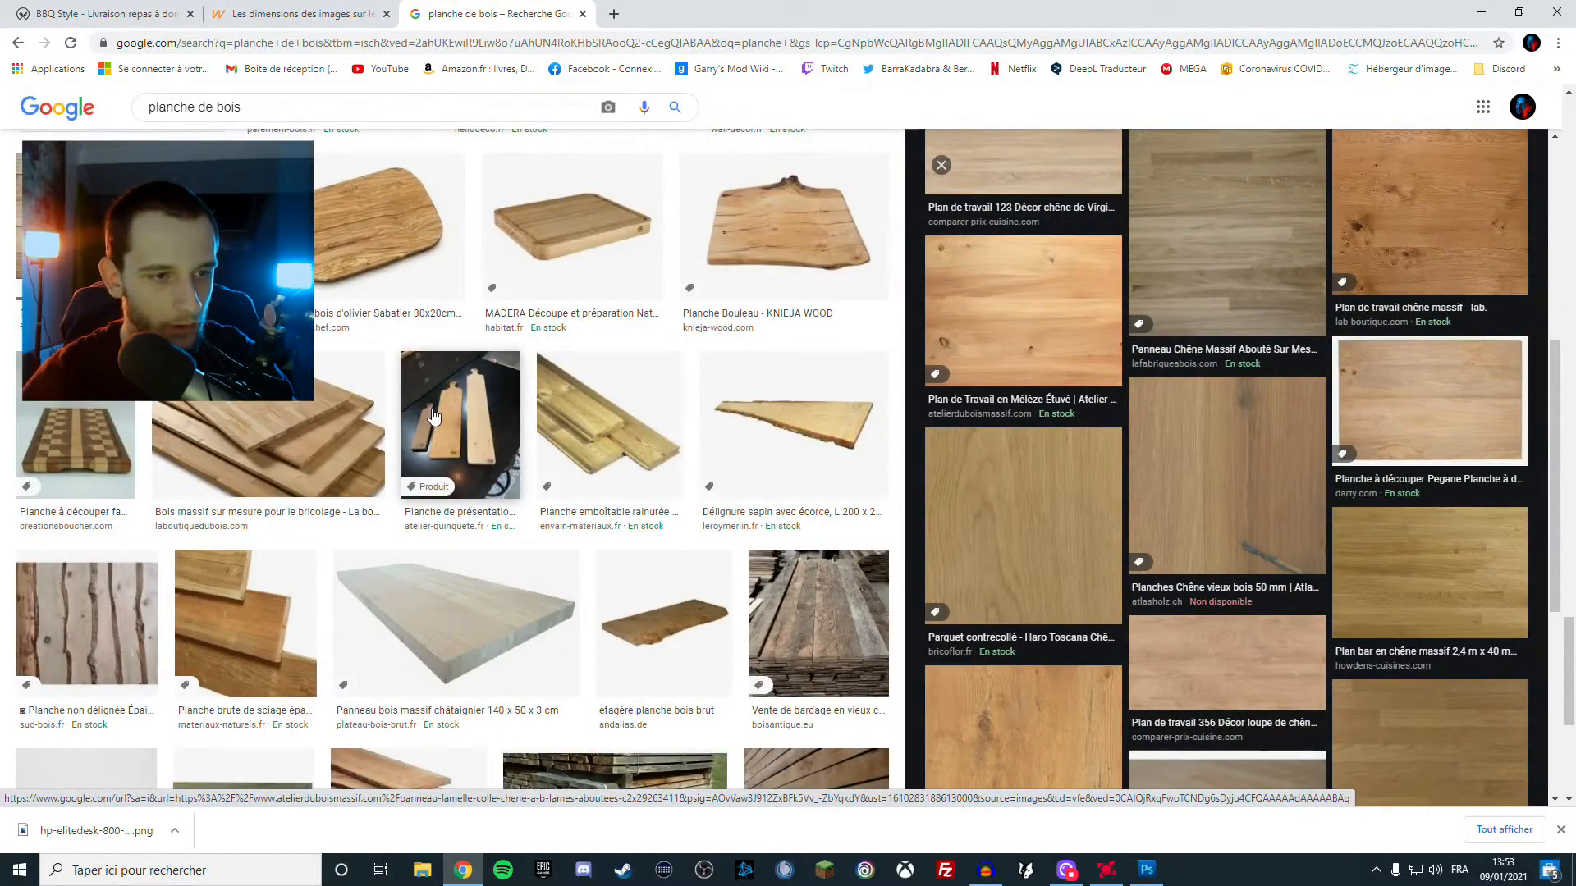
{"action": "scroll", "coordinate": [429, 419], "scroll_direction": "down", "scroll_amount": 15}
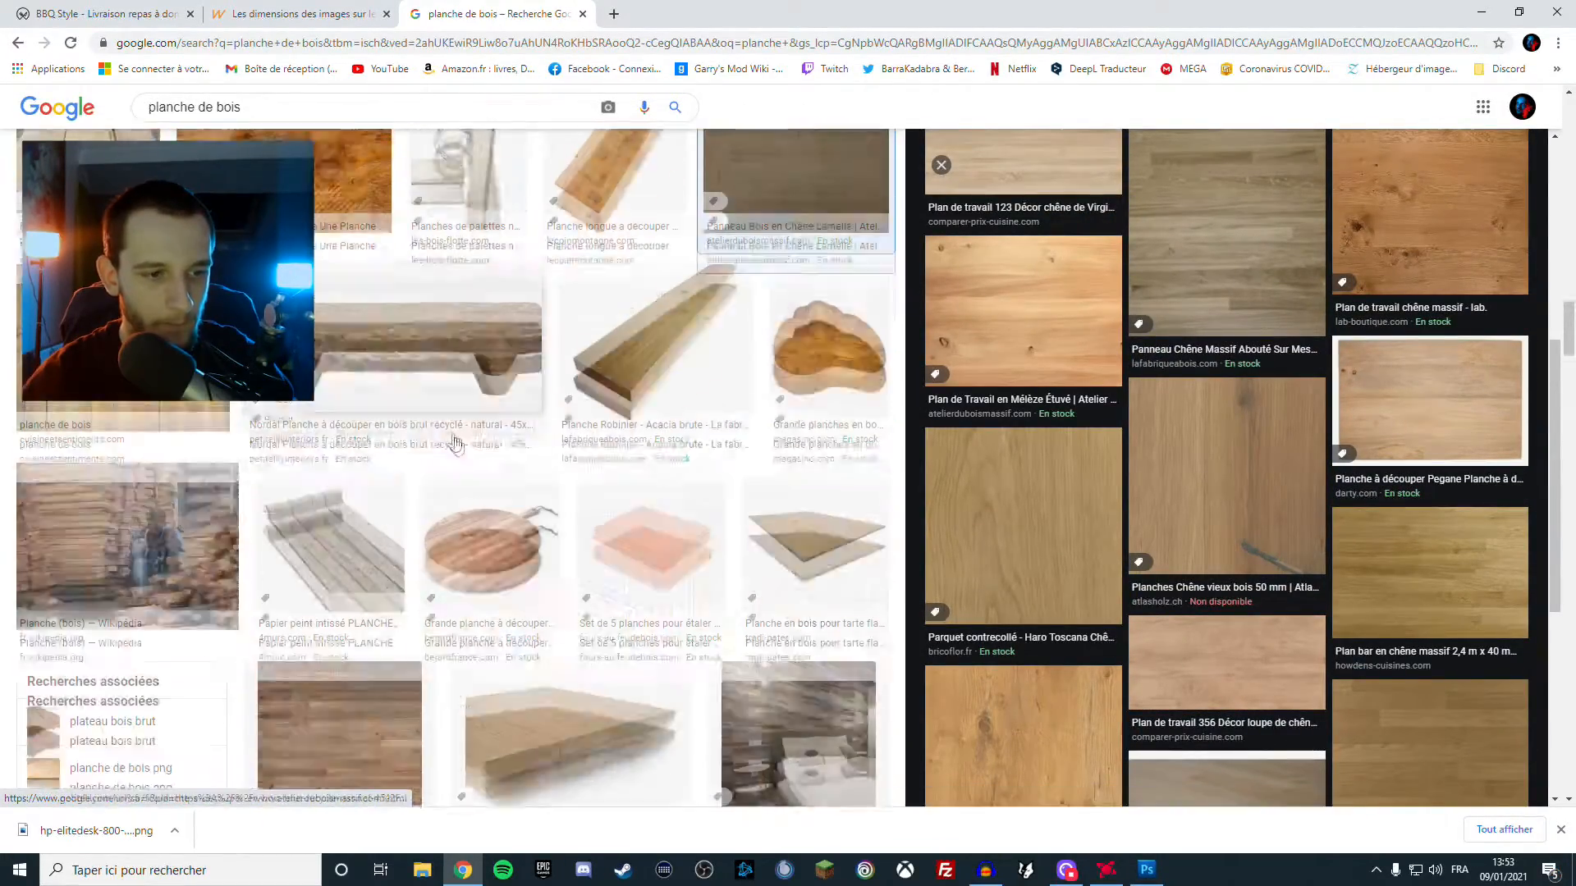
{"action": "scroll", "coordinate": [462, 429], "scroll_direction": "up", "scroll_amount": 20}
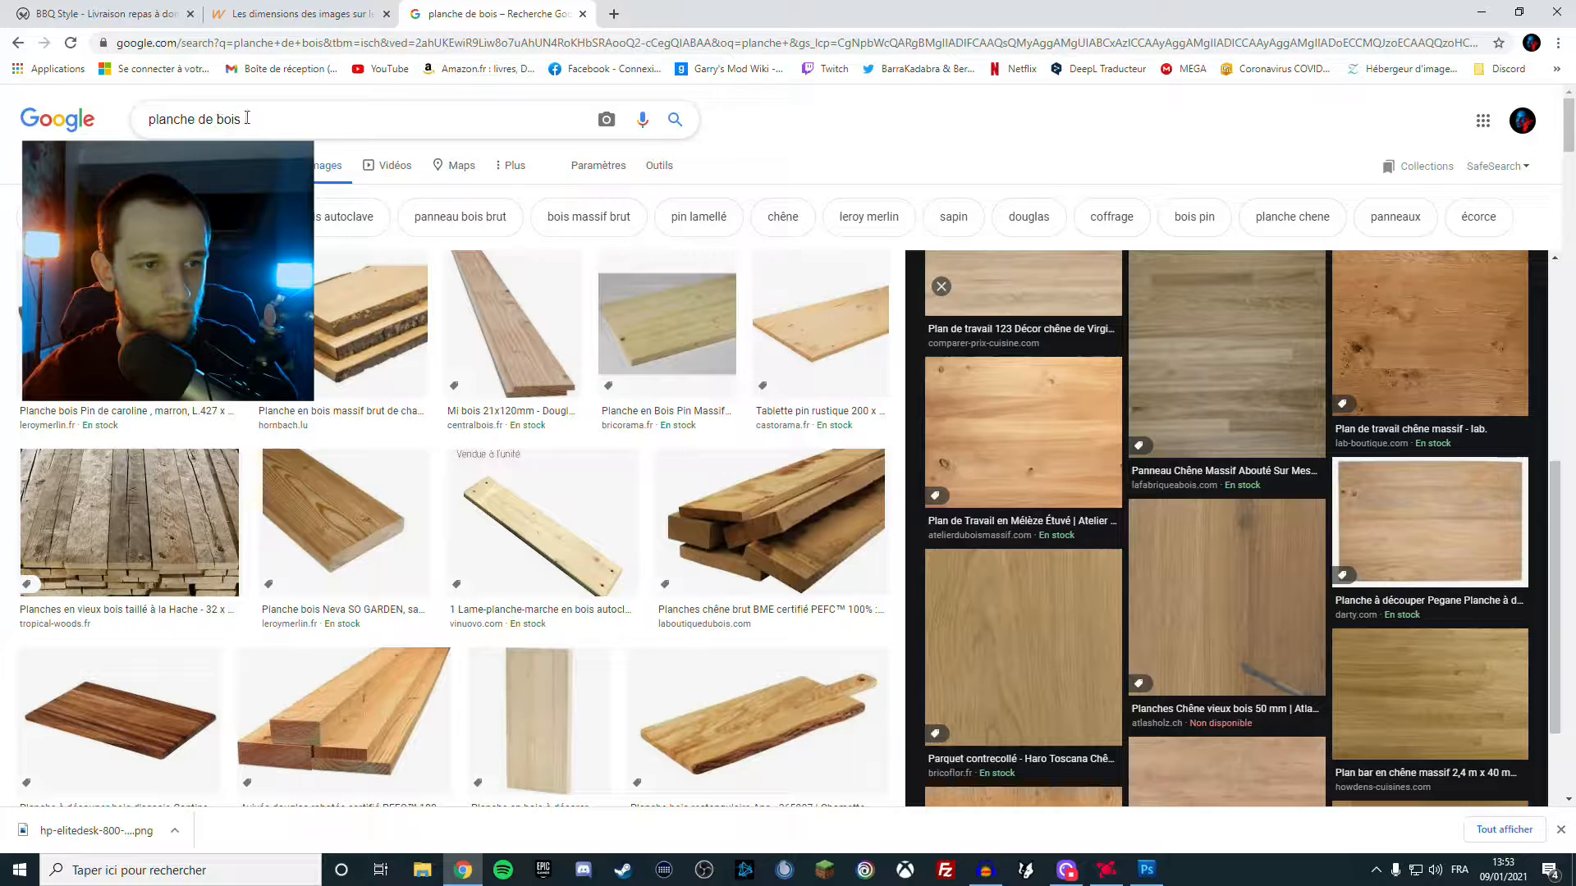
Search Google Images for "plastique recyclé" and look through the results for a suitable picture
{"action": "type", "text": "pla"}
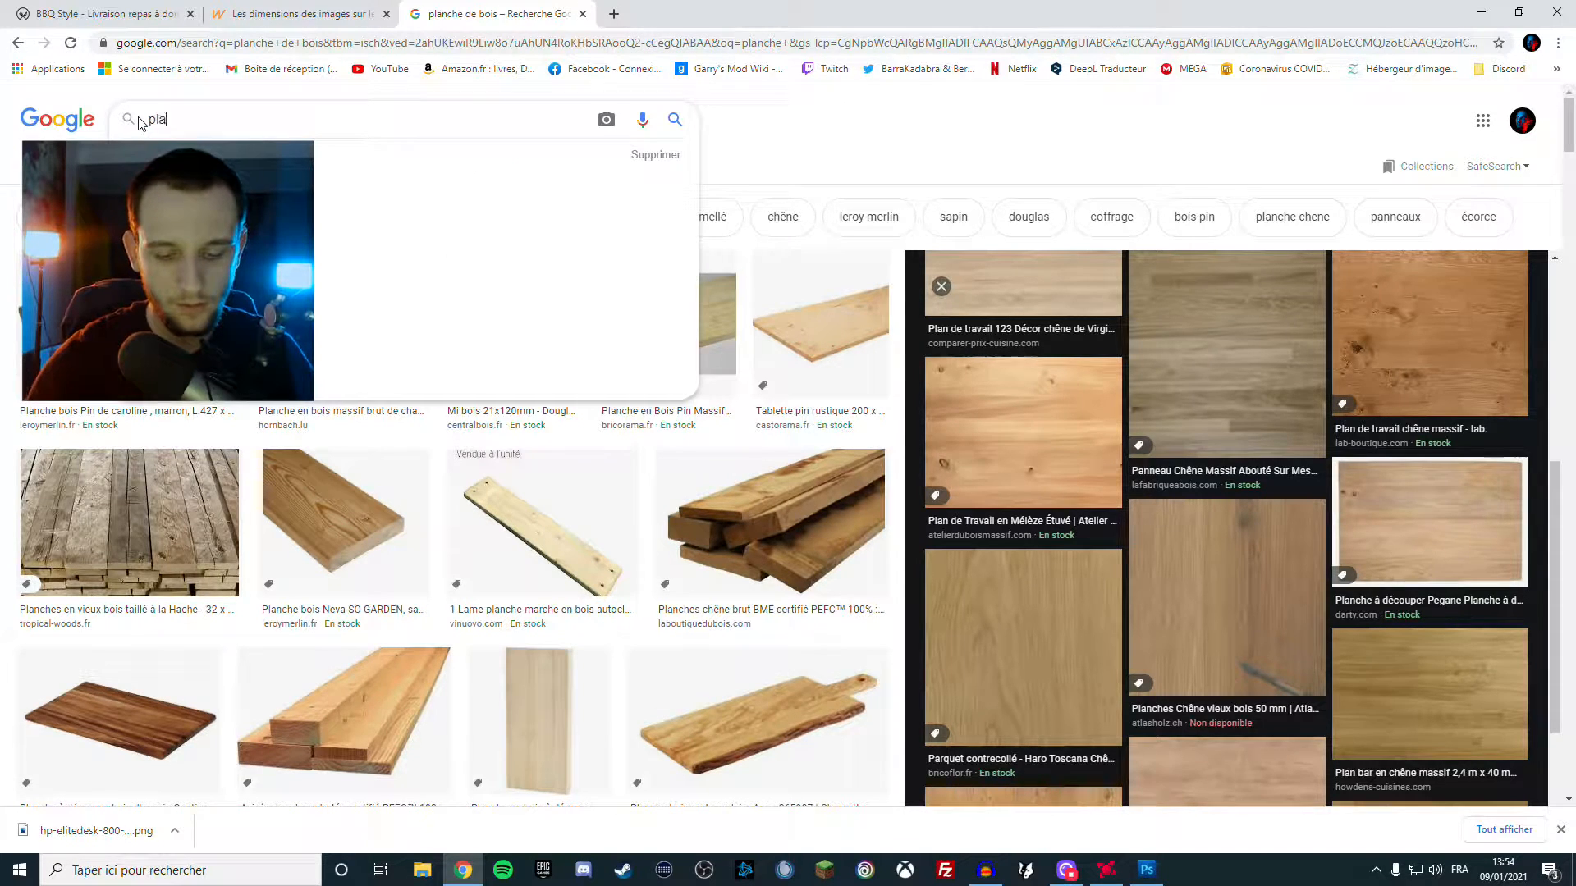
{"action": "type", "text": "sti"}
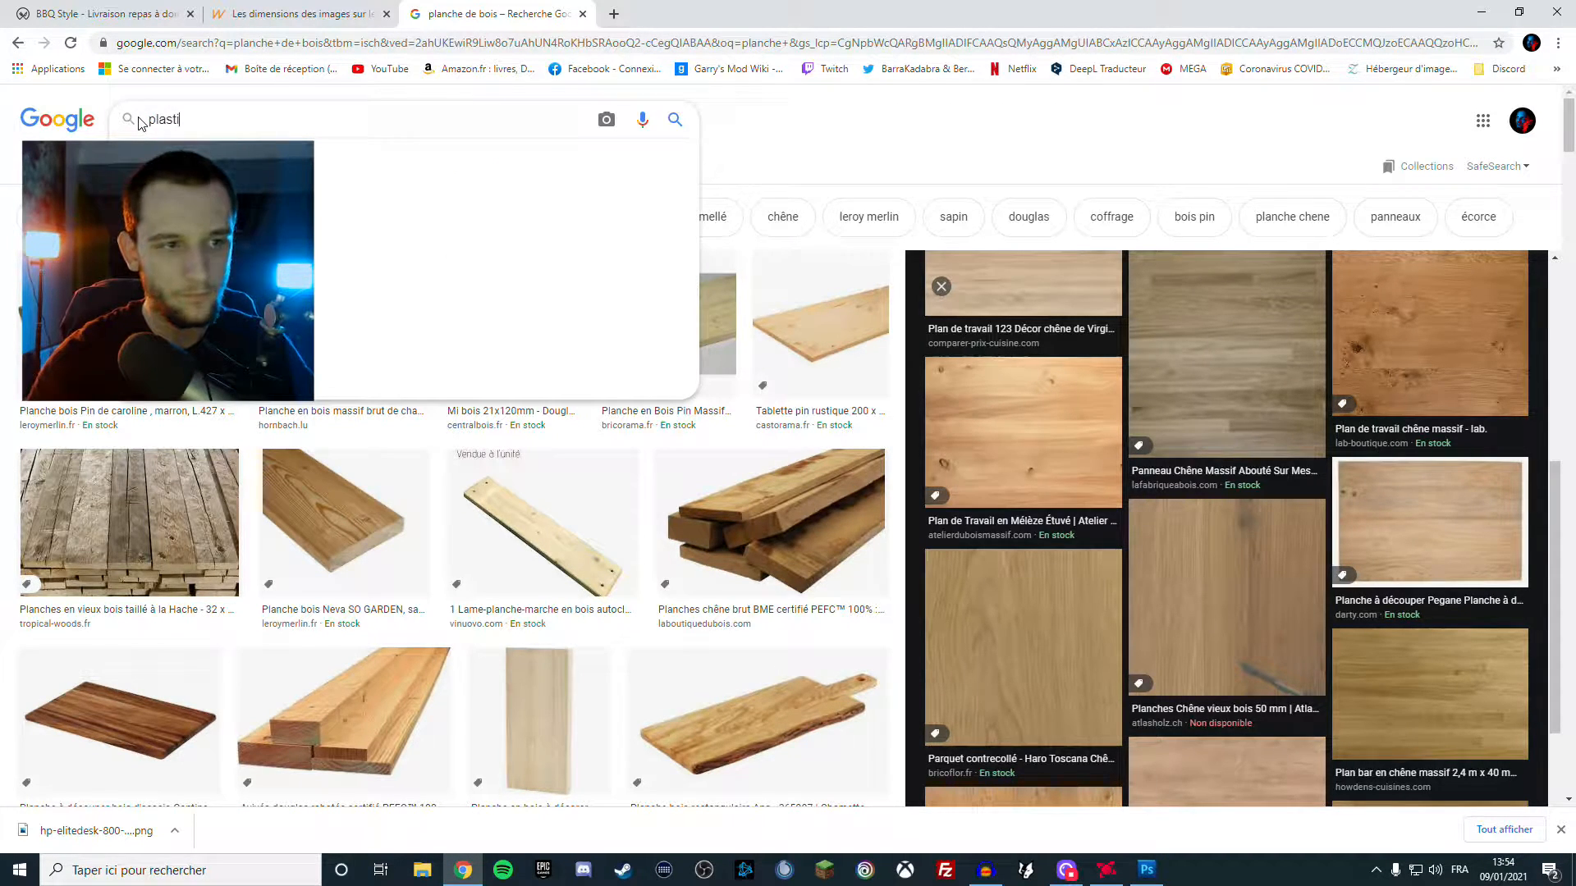
{"action": "type", "text": "que fou"}
{"action": "key", "text": "Down"}
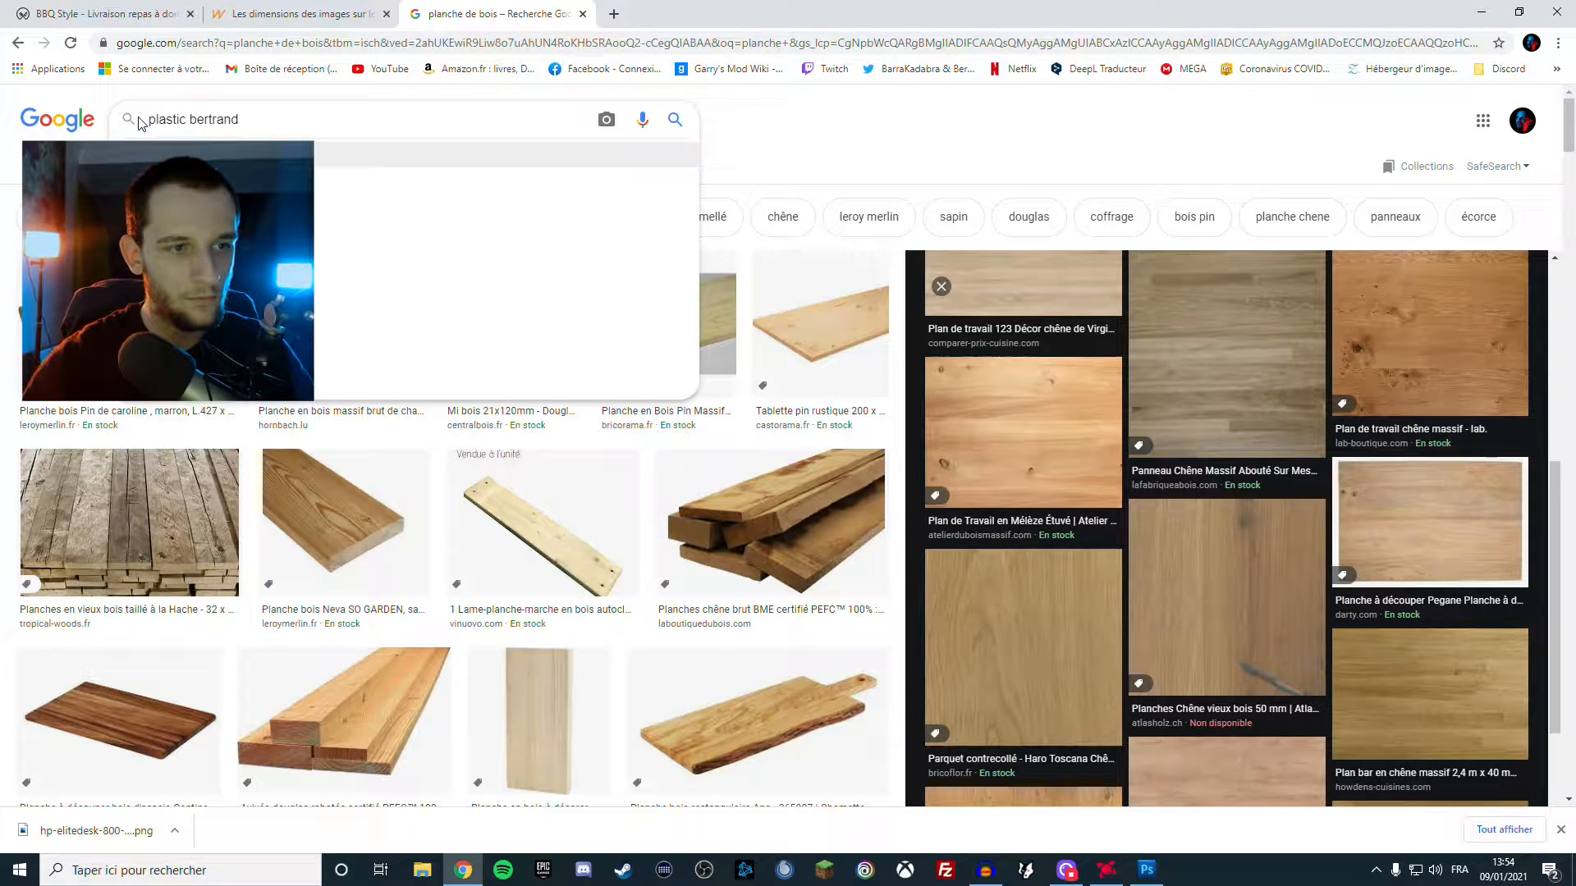
{"action": "key", "text": "Down"}
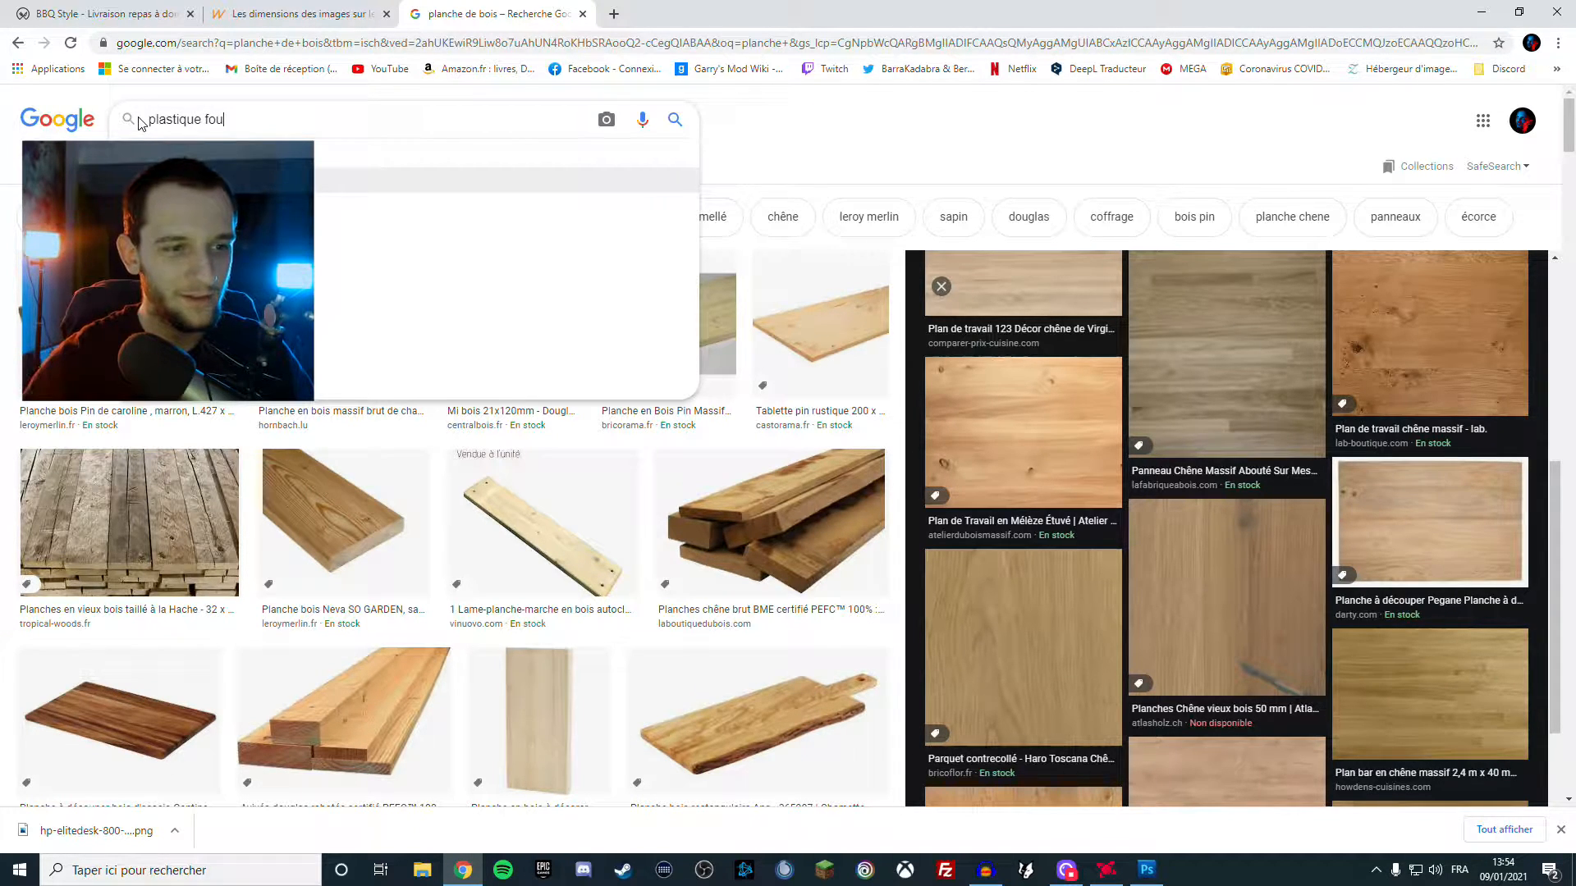
{"action": "key", "text": "BackSpace"}
{"action": "type", "text": "recyclé"}
{"action": "key", "text": "Return"}
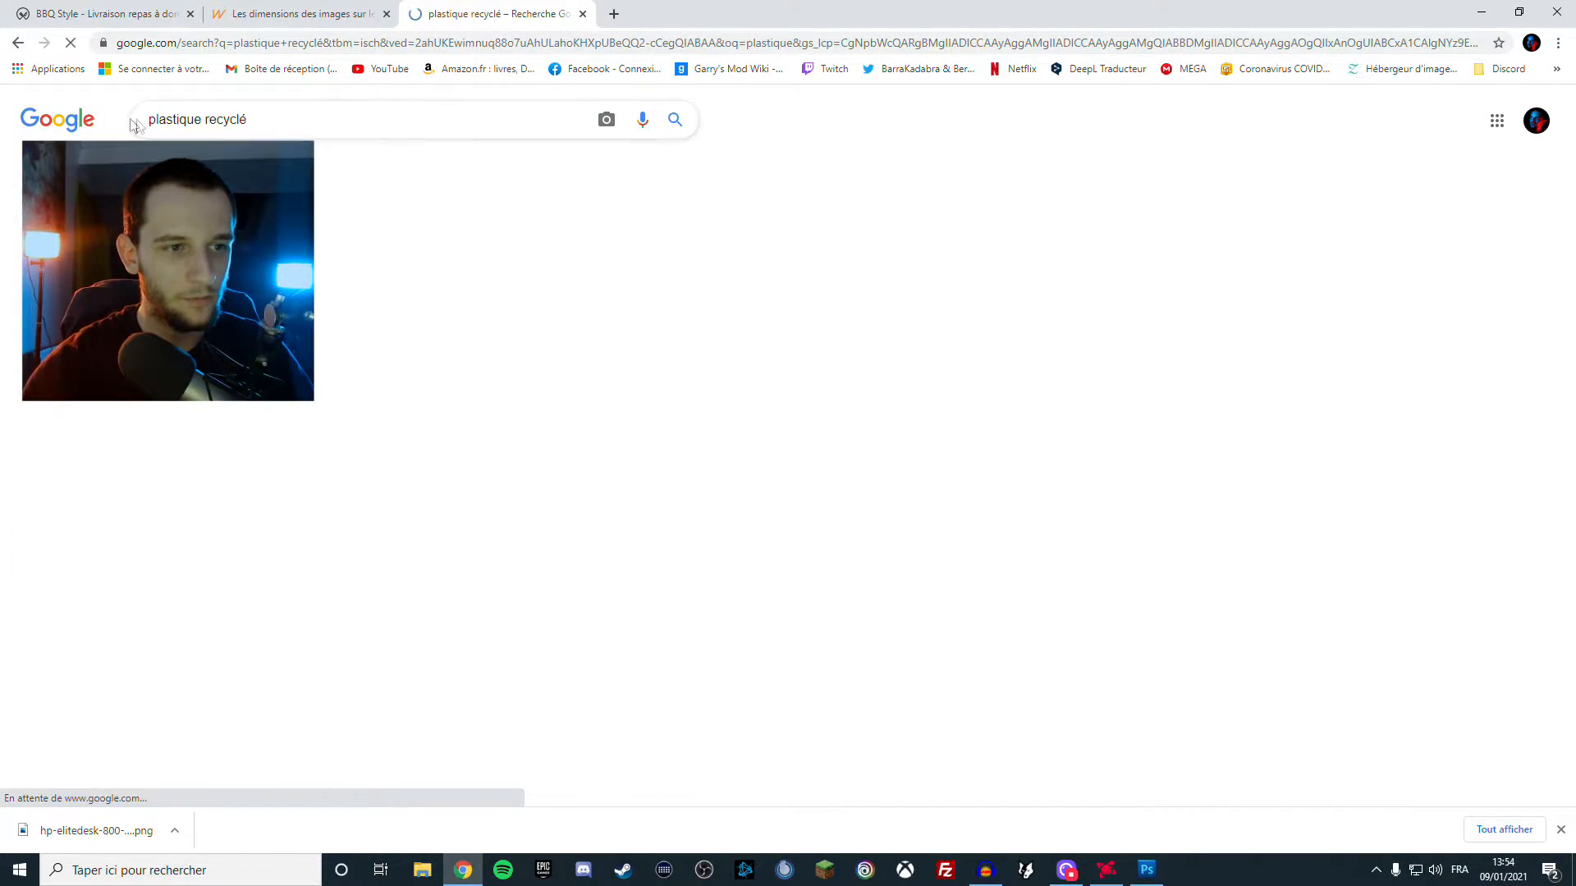
{"action": "scroll", "coordinate": [509, 361], "scroll_direction": "down", "scroll_amount": 10}
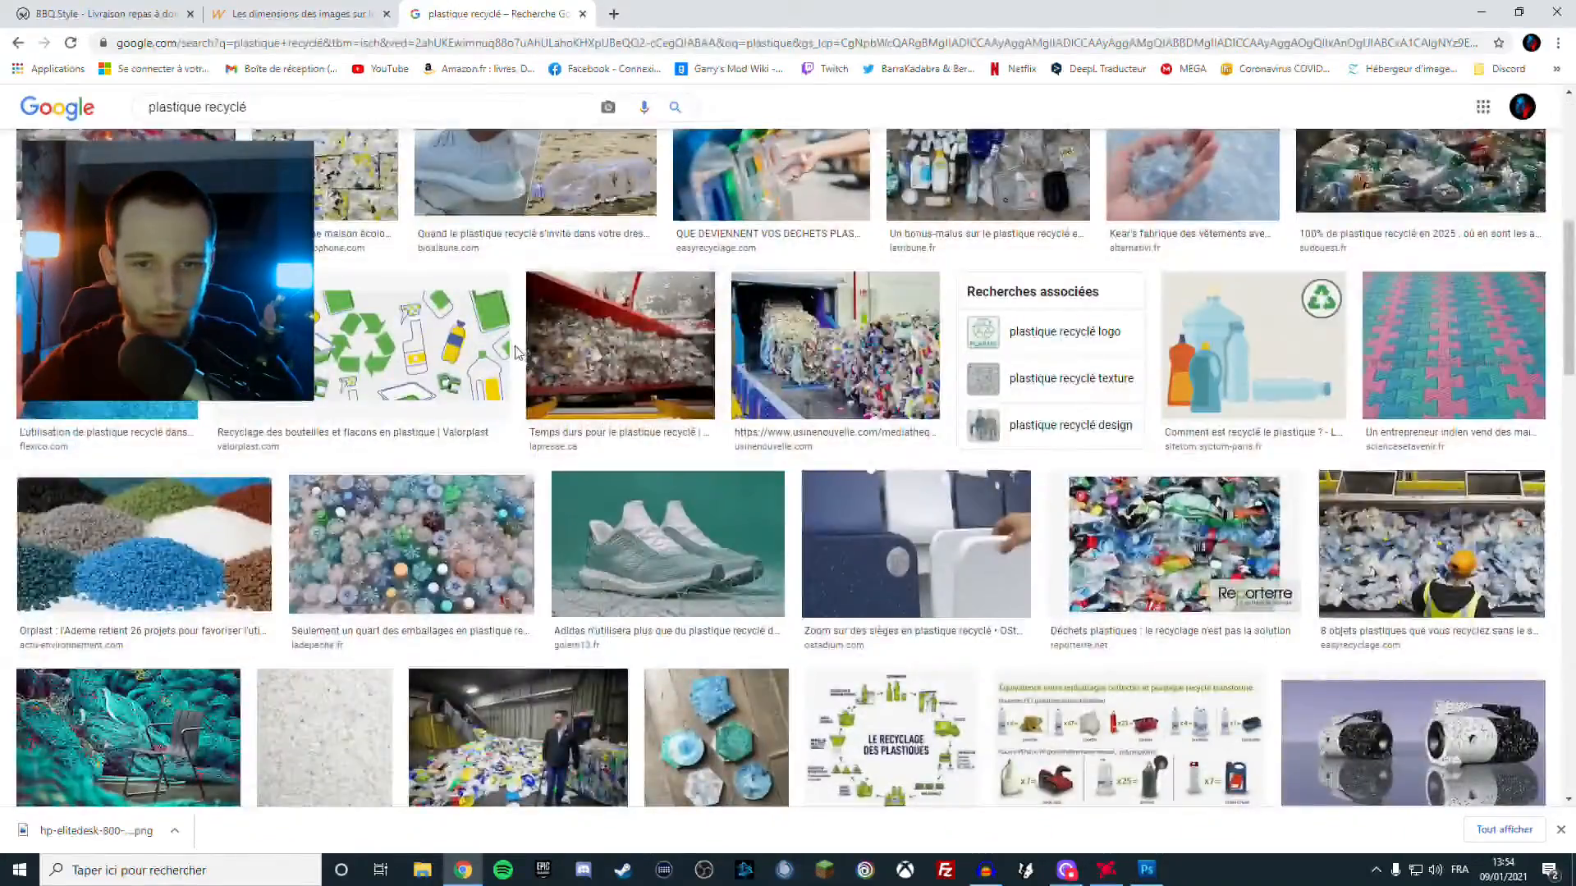
{"action": "scroll", "coordinate": [525, 451], "scroll_direction": "down", "scroll_amount": 15}
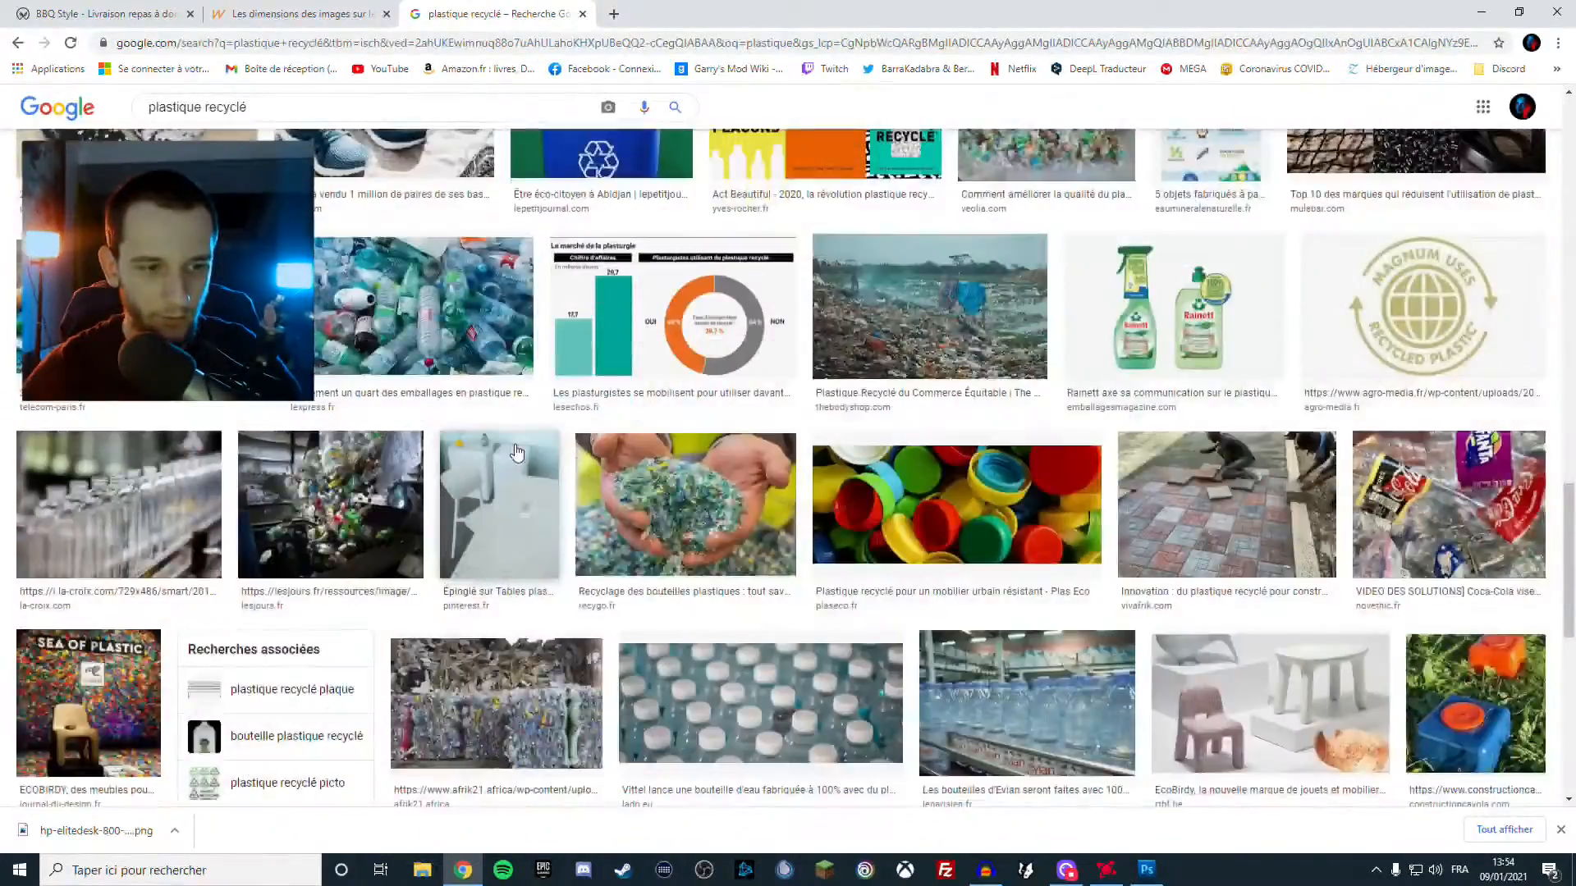
{"action": "scroll", "coordinate": [500, 457], "scroll_direction": "down", "scroll_amount": 15}
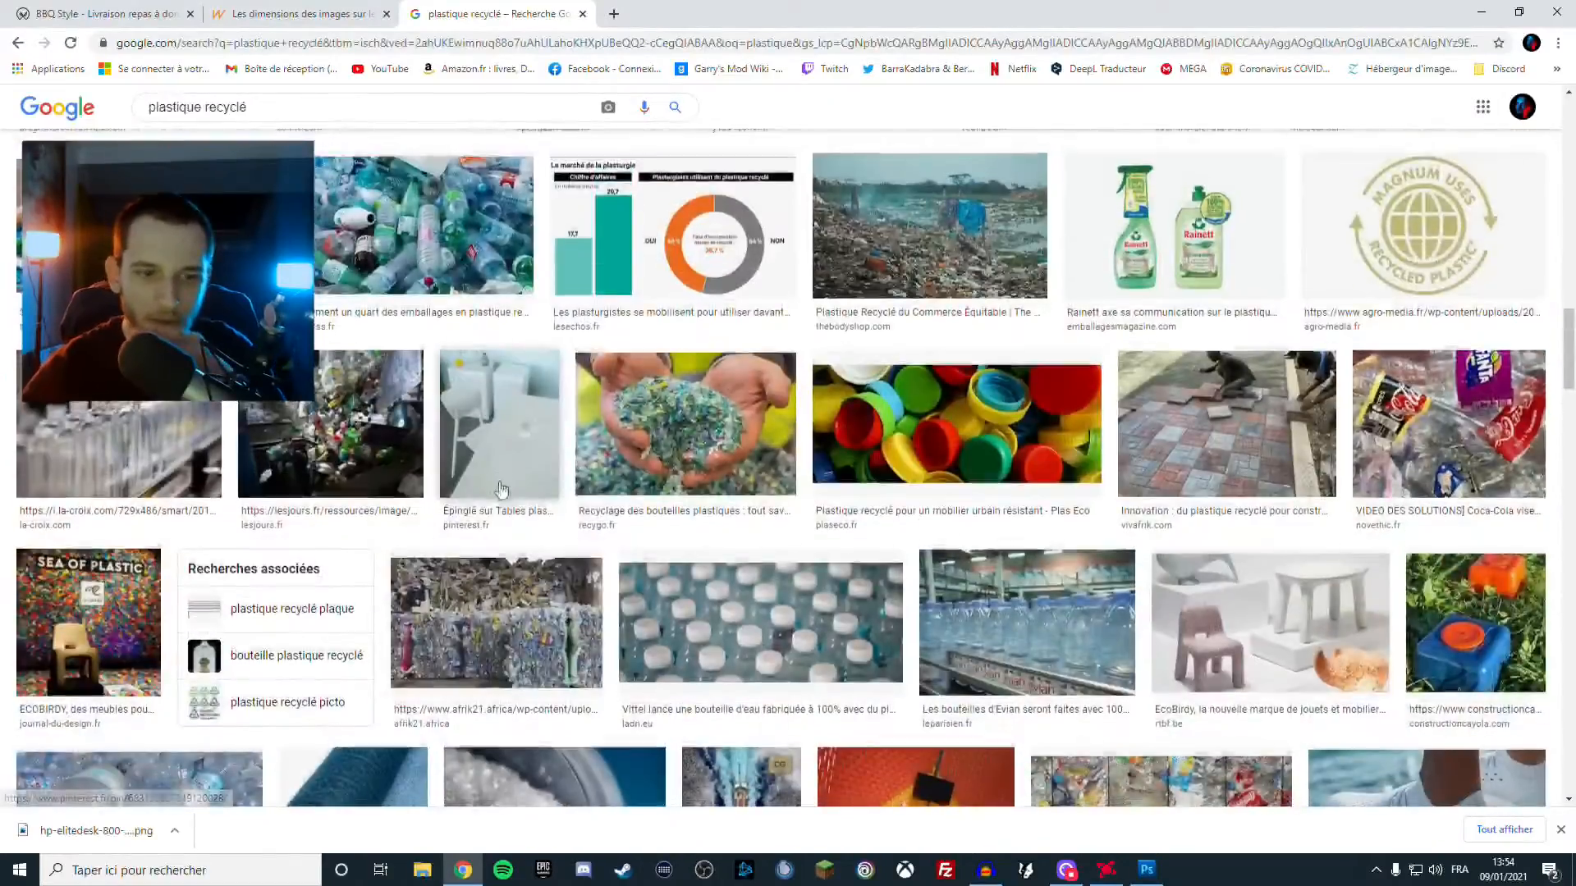
{"action": "scroll", "coordinate": [500, 447], "scroll_direction": "up", "scroll_amount": 2}
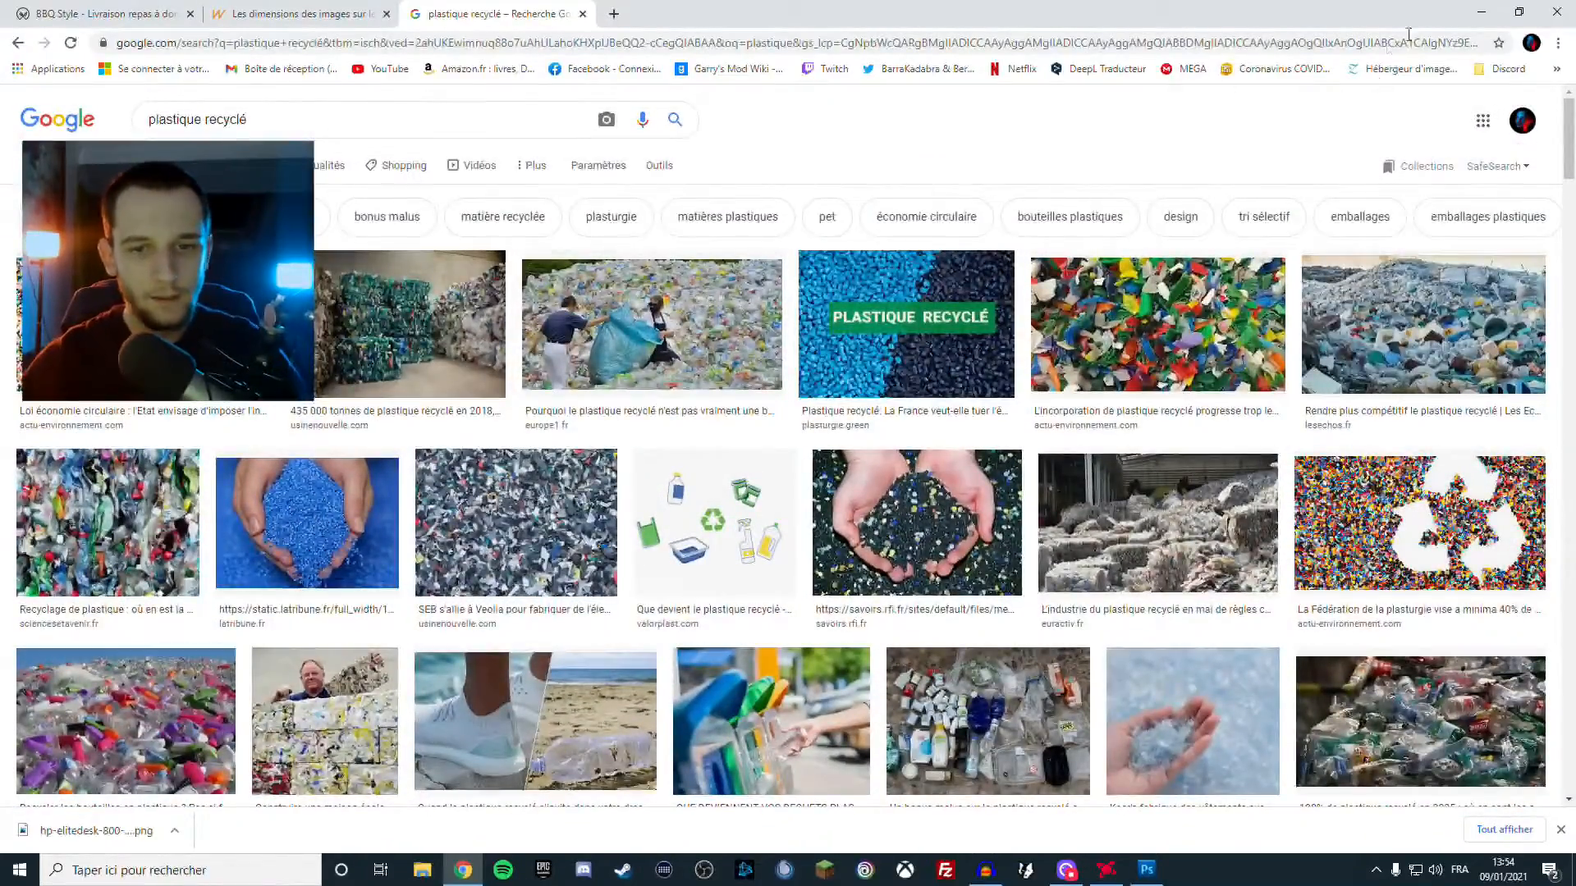
Switch to Photoshop and place the hp-elitedesk-800 computer picture from the desktop on the dark canvas
{"action": "left_click", "coordinate": [1485, 14]}
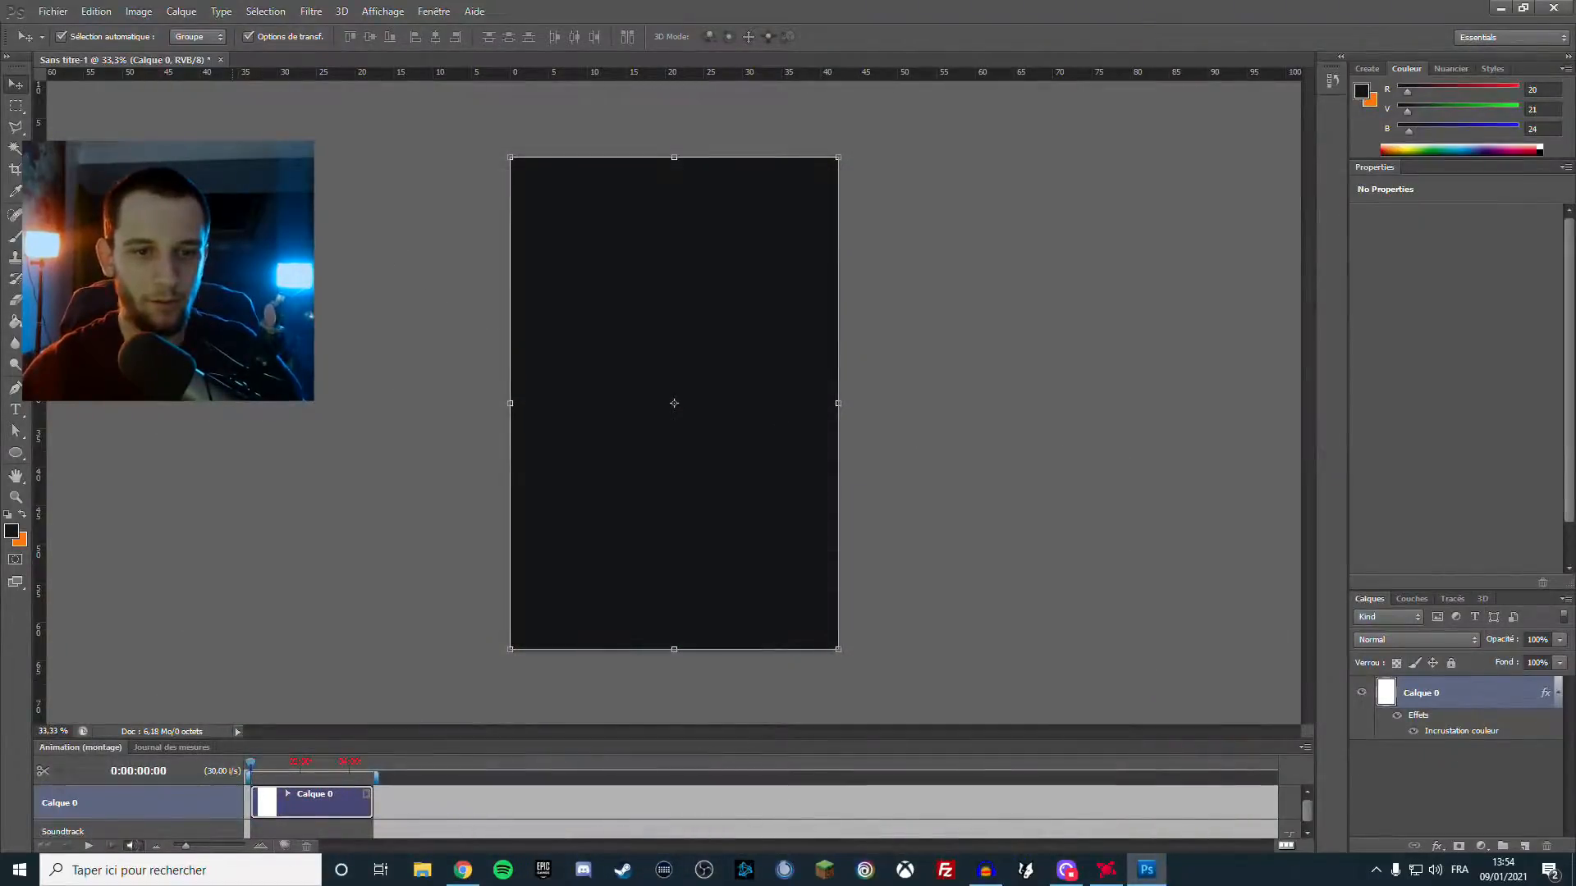
{"action": "left_click", "coordinate": [52, 11]}
{"action": "left_click", "coordinate": [188, 277]}
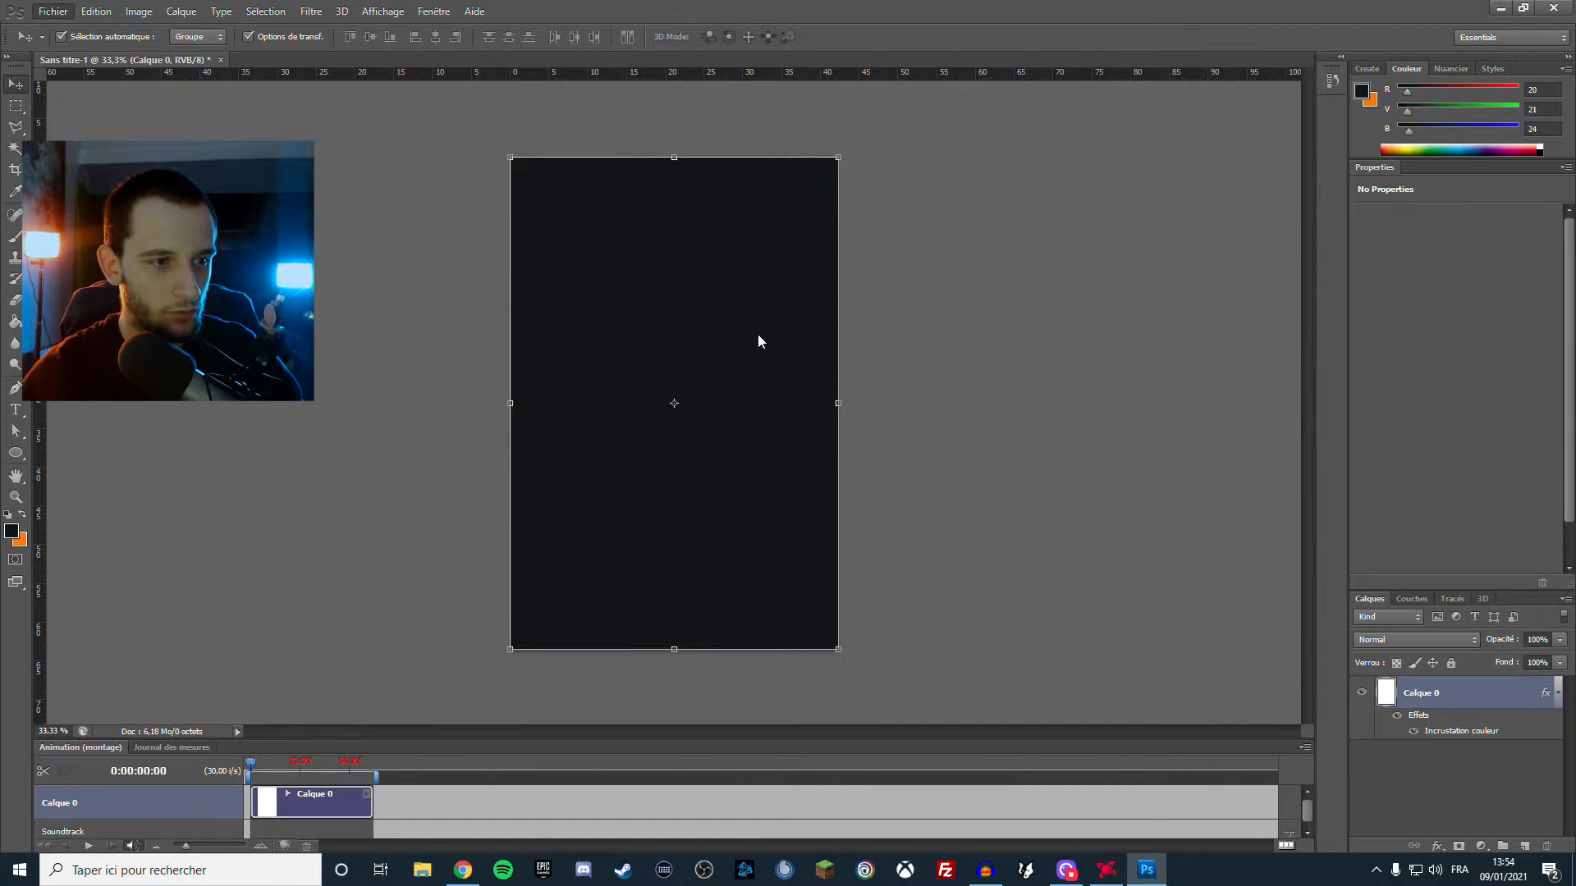
{"action": "scroll", "coordinate": [821, 394], "scroll_direction": "down", "scroll_amount": 5}
{"action": "left_click", "coordinate": [771, 443]}
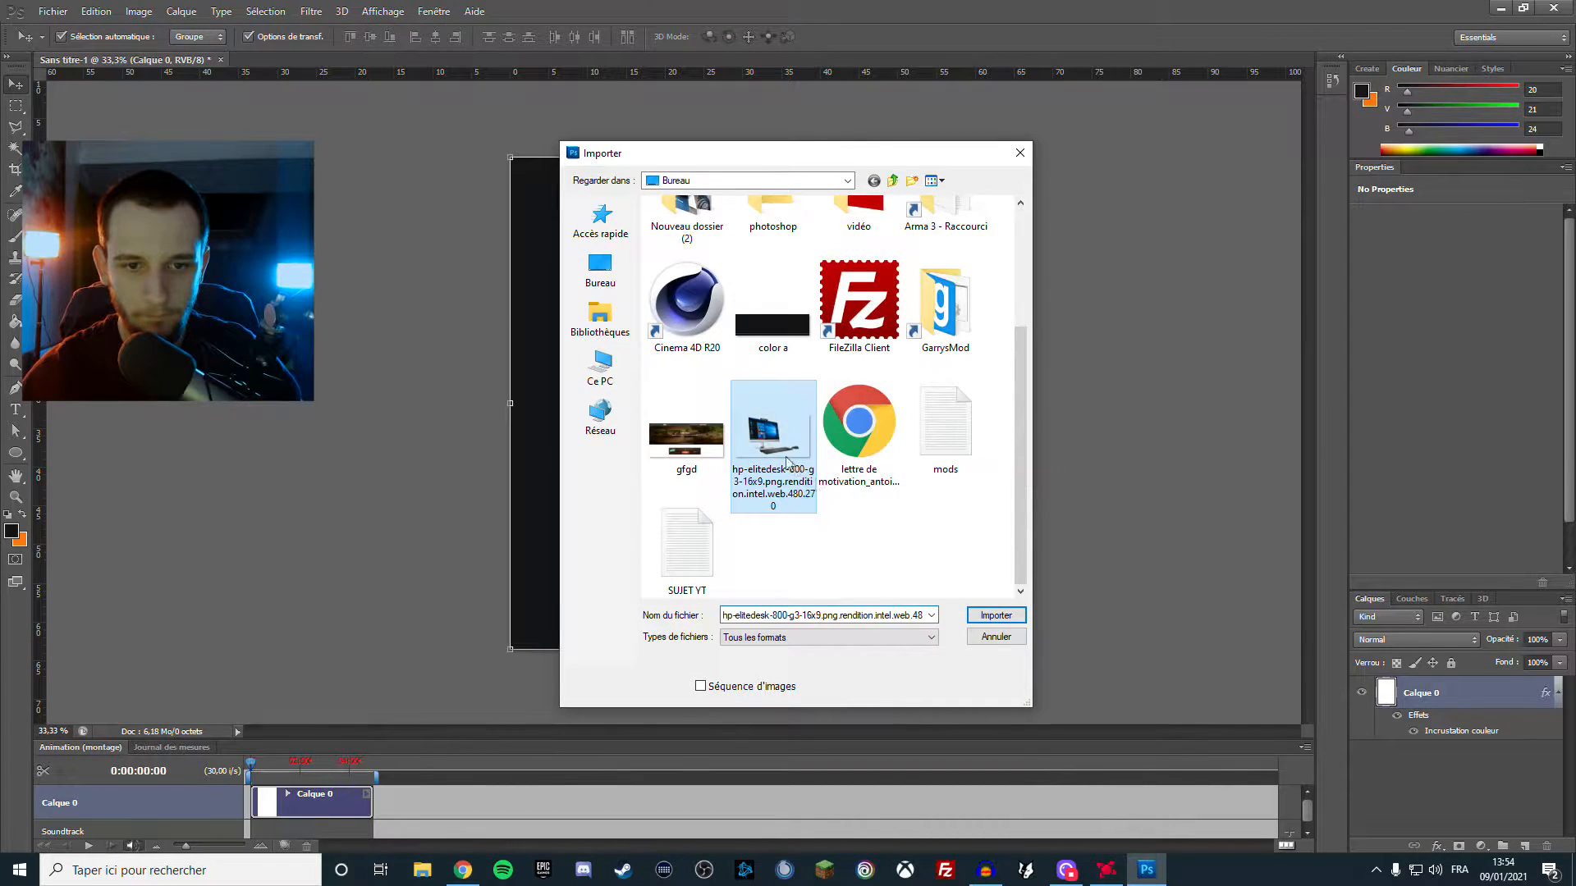
{"action": "left_click", "coordinate": [996, 615]}
{"action": "left_click_drag", "start_coordinate": [741, 441], "coordinate": [829, 492]}
{"action": "key", "text": "Return"}
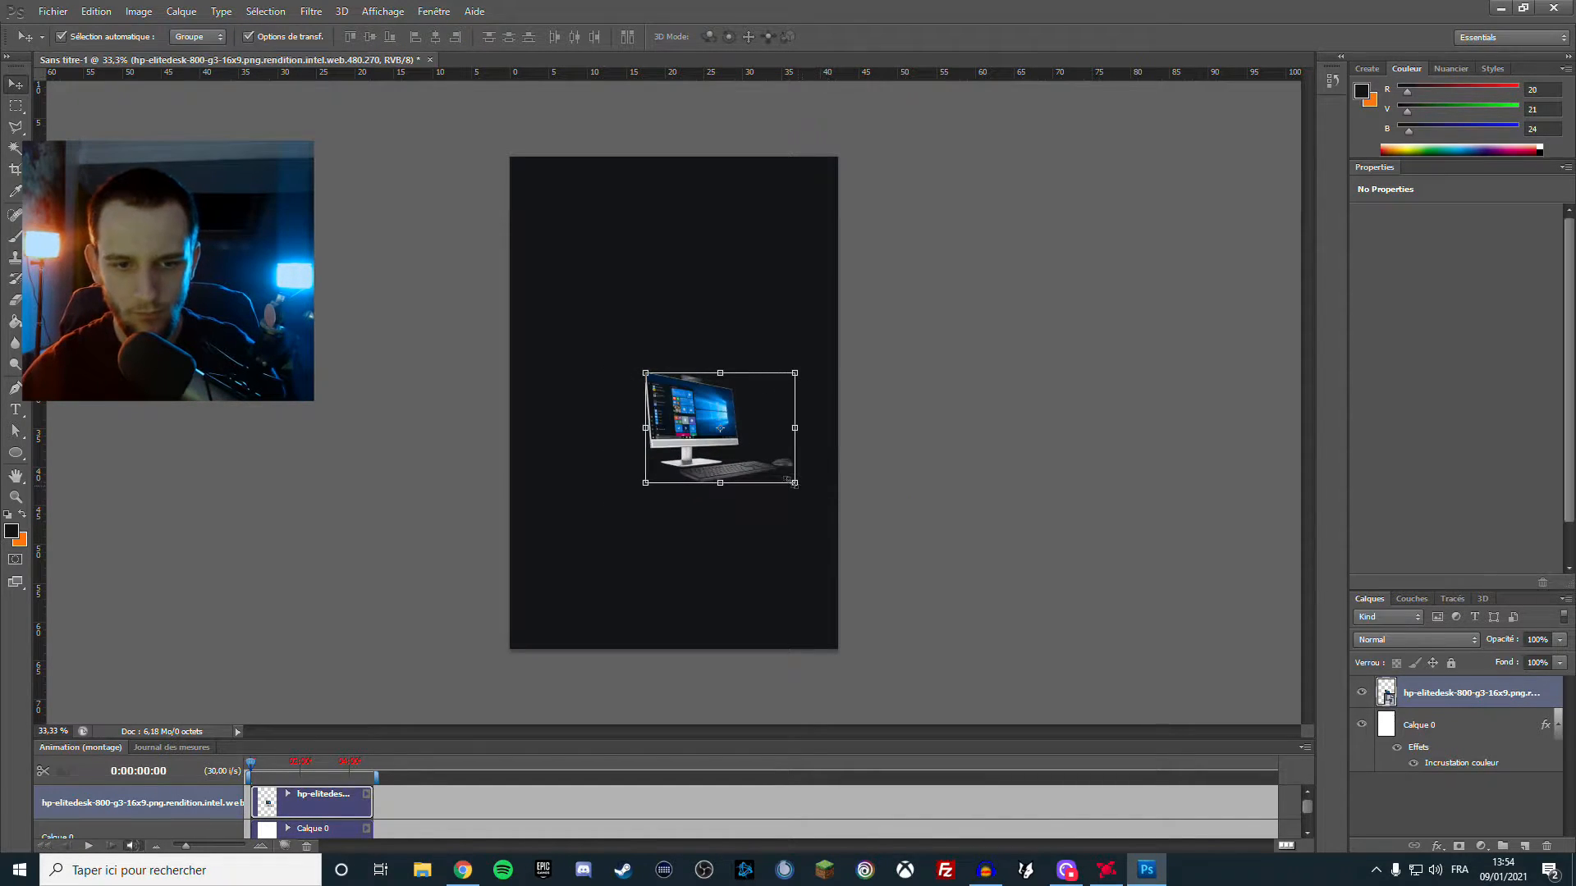
Move the computer picture lower on the canvas and enlarge it to roughly 400%
{"action": "mouse_move", "coordinate": [714, 462]}
{"action": "left_mouse_down"}
{"action": "mouse_move", "coordinate": [731, 534]}
{"action": "mouse_move", "coordinate": [712, 468]}
{"action": "left_mouse_up"}
{"action": "left_click", "coordinate": [720, 428]}
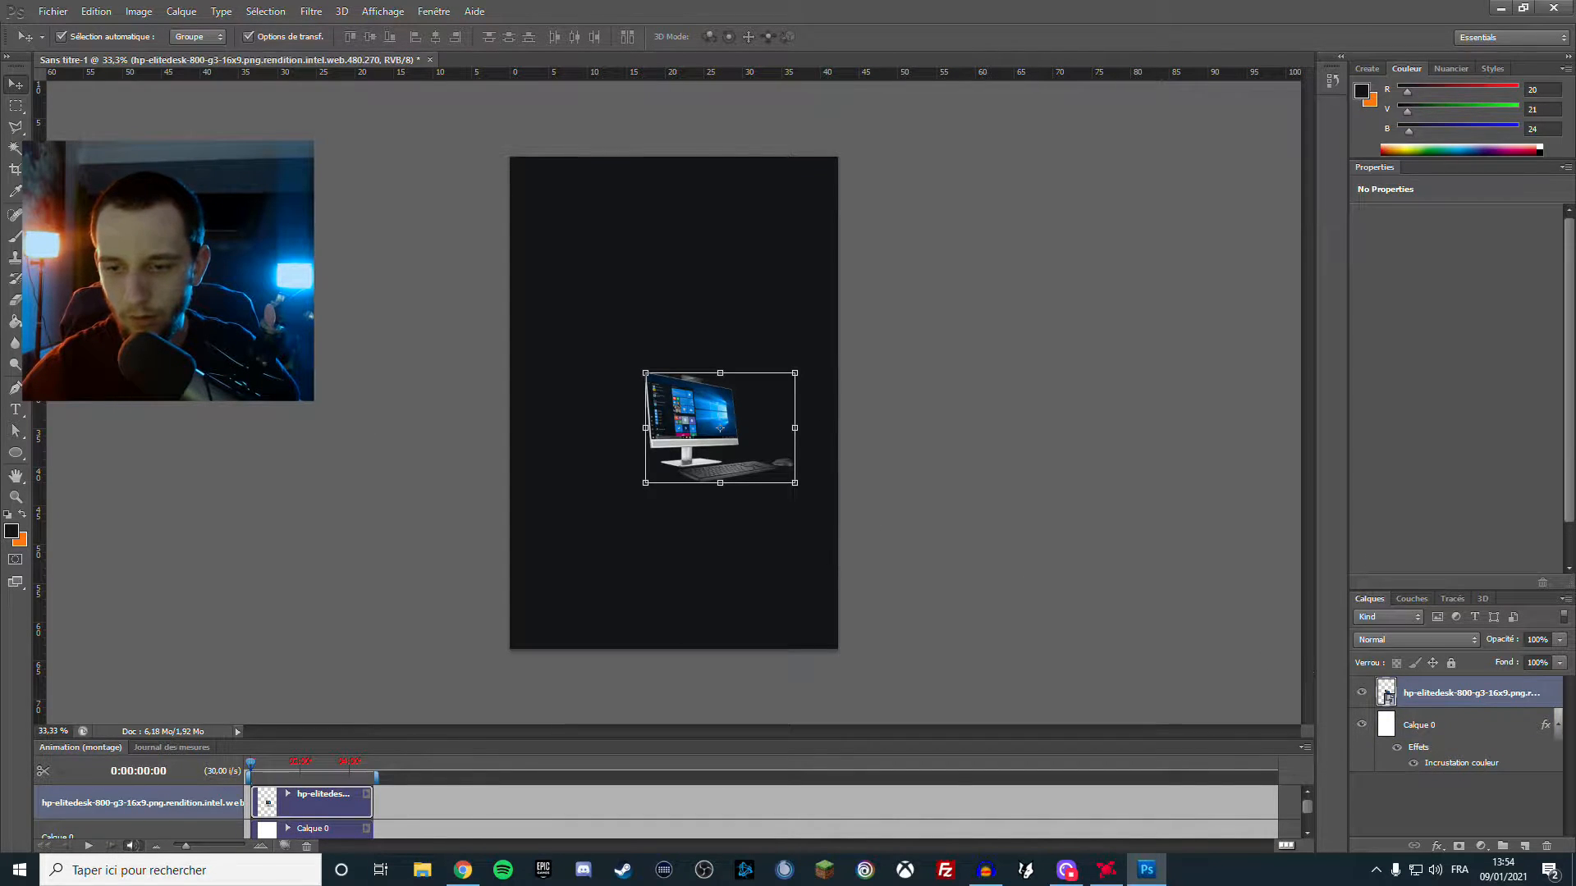
{"action": "left_click_drag", "start_coordinate": [726, 448], "coordinate": [654, 509]}
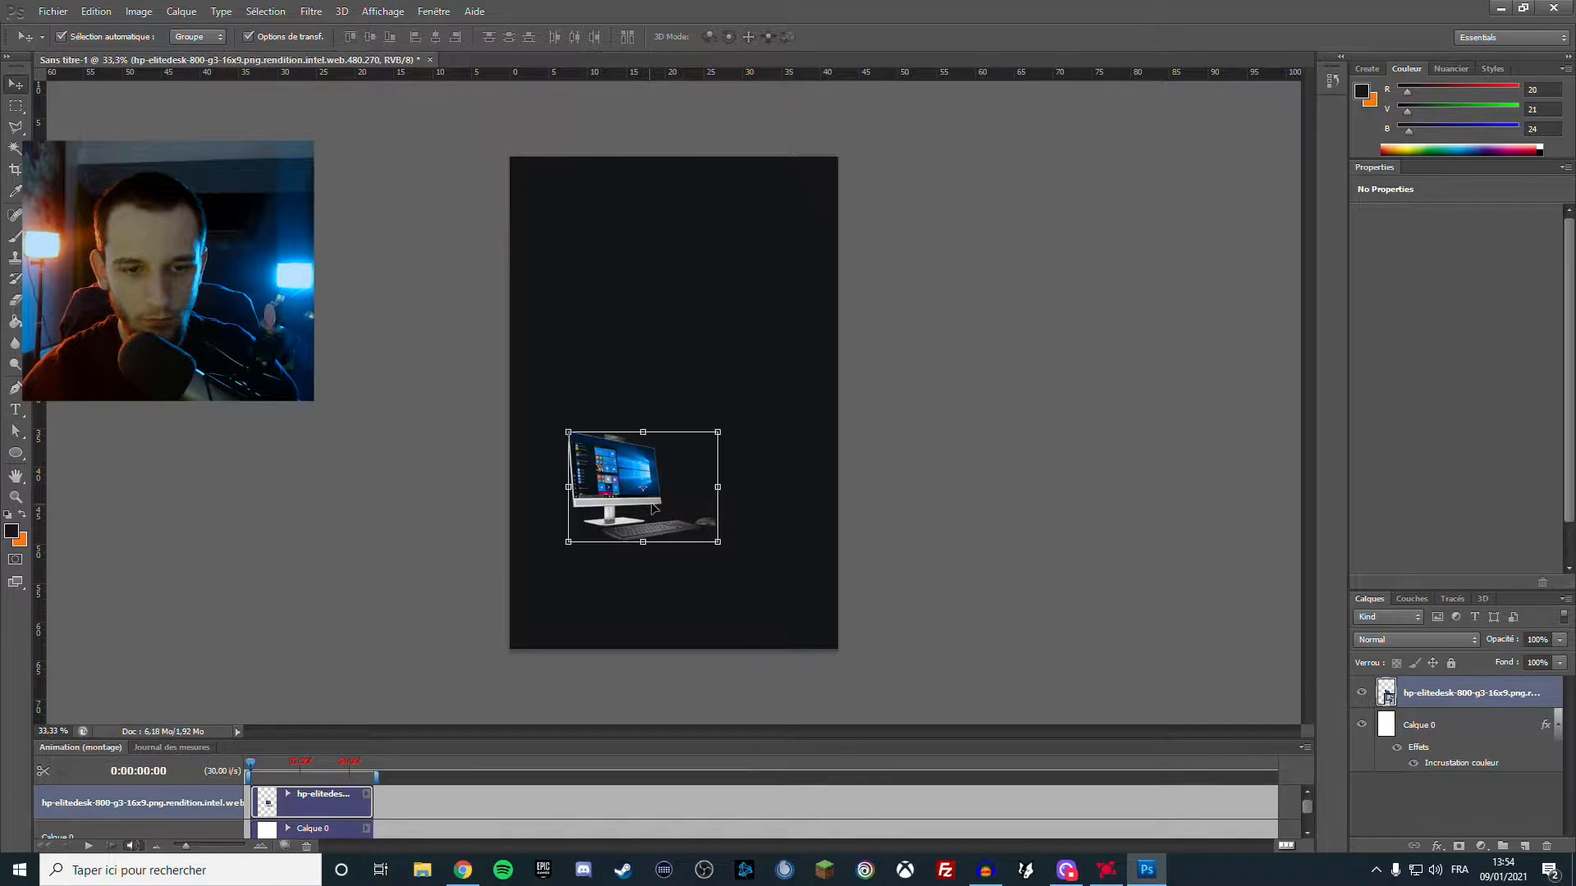
{"action": "left_click_drag", "start_coordinate": [718, 429], "coordinate": [1087, 250]}
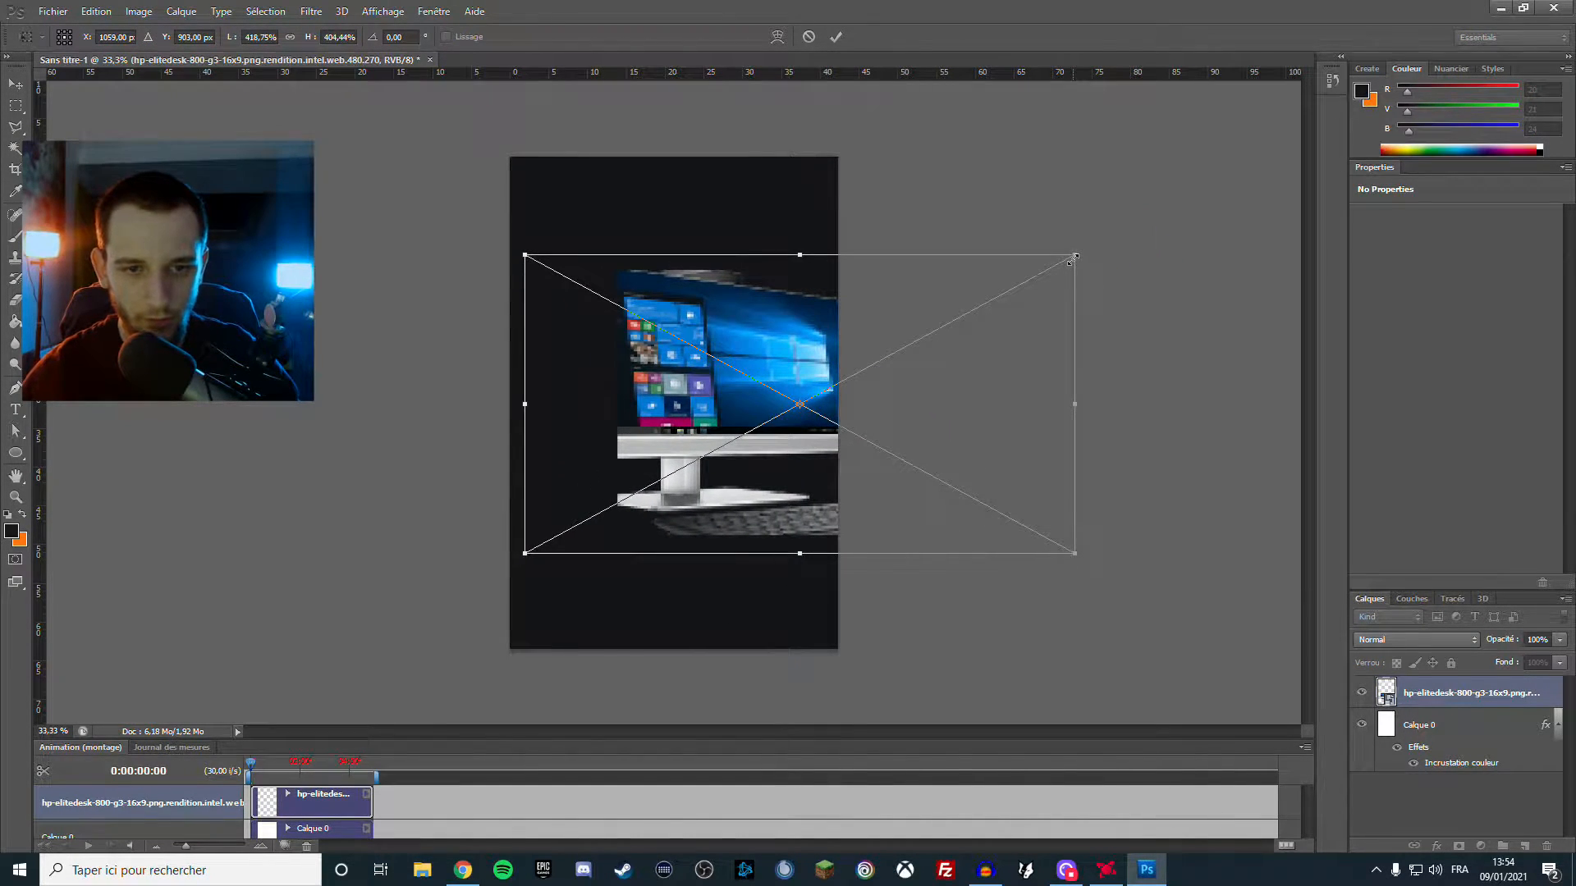
{"action": "key", "text": "Return"}
Delete the HP computer picture's layer, keeping only the dark background layer
{"action": "mouse_move", "coordinate": [809, 480]}
{"action": "left_mouse_down"}
{"action": "mouse_move", "coordinate": [847, 476]}
{"action": "mouse_move", "coordinate": [815, 479]}
{"action": "left_mouse_up"}
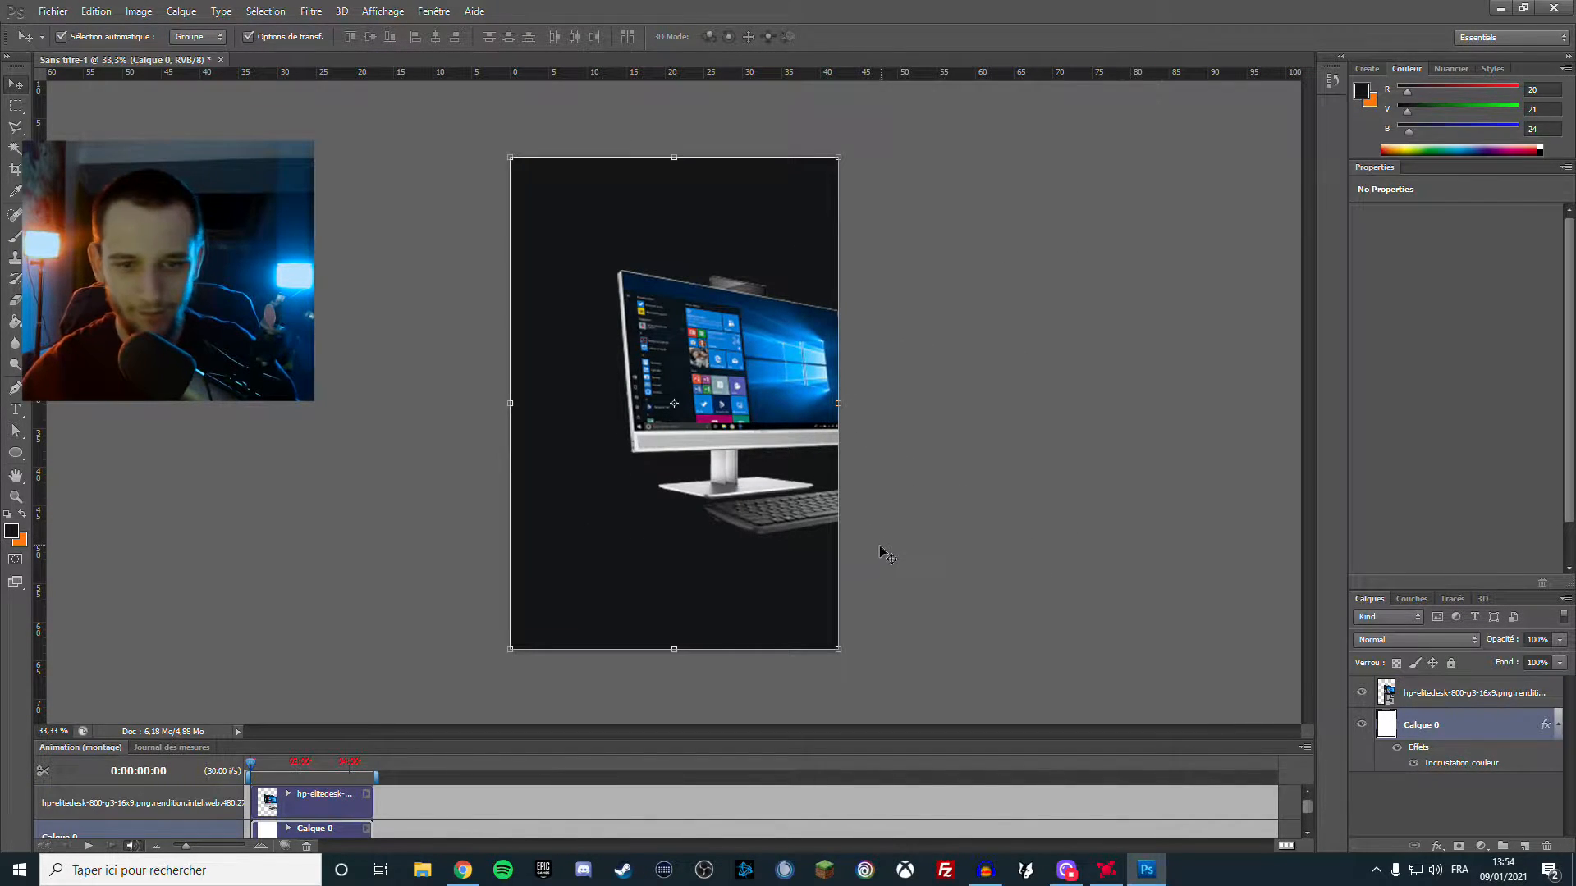
{"action": "left_click", "coordinate": [1472, 694]}
{"action": "key", "text": "Delete"}
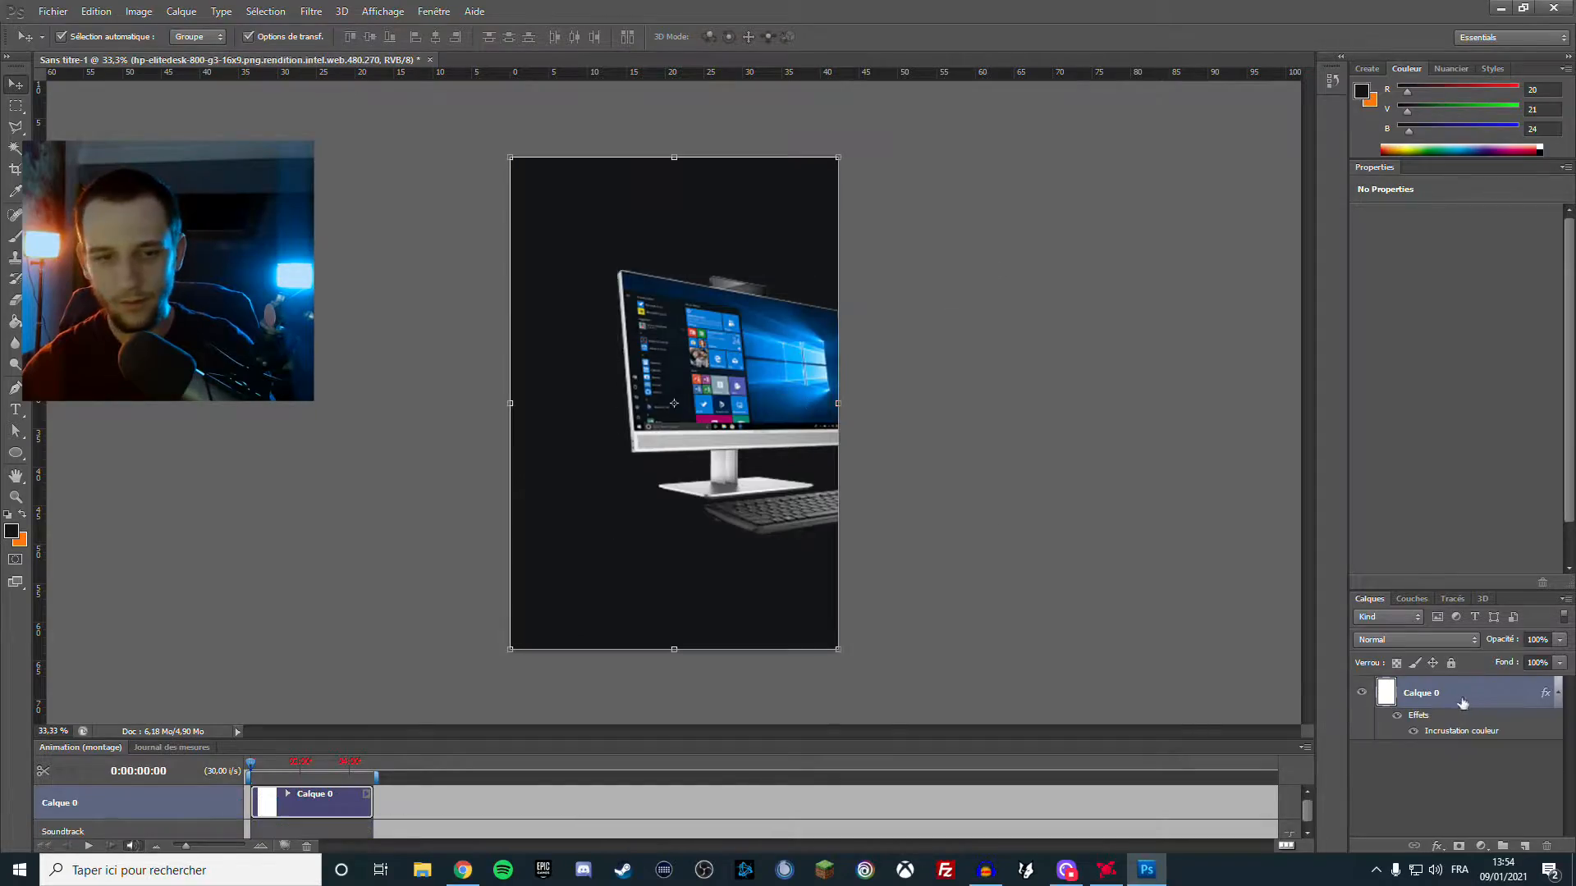
Switch to Chrome and search Google Images for "écran" to find a monitor picture
{"action": "left_click", "coordinate": [464, 870]}
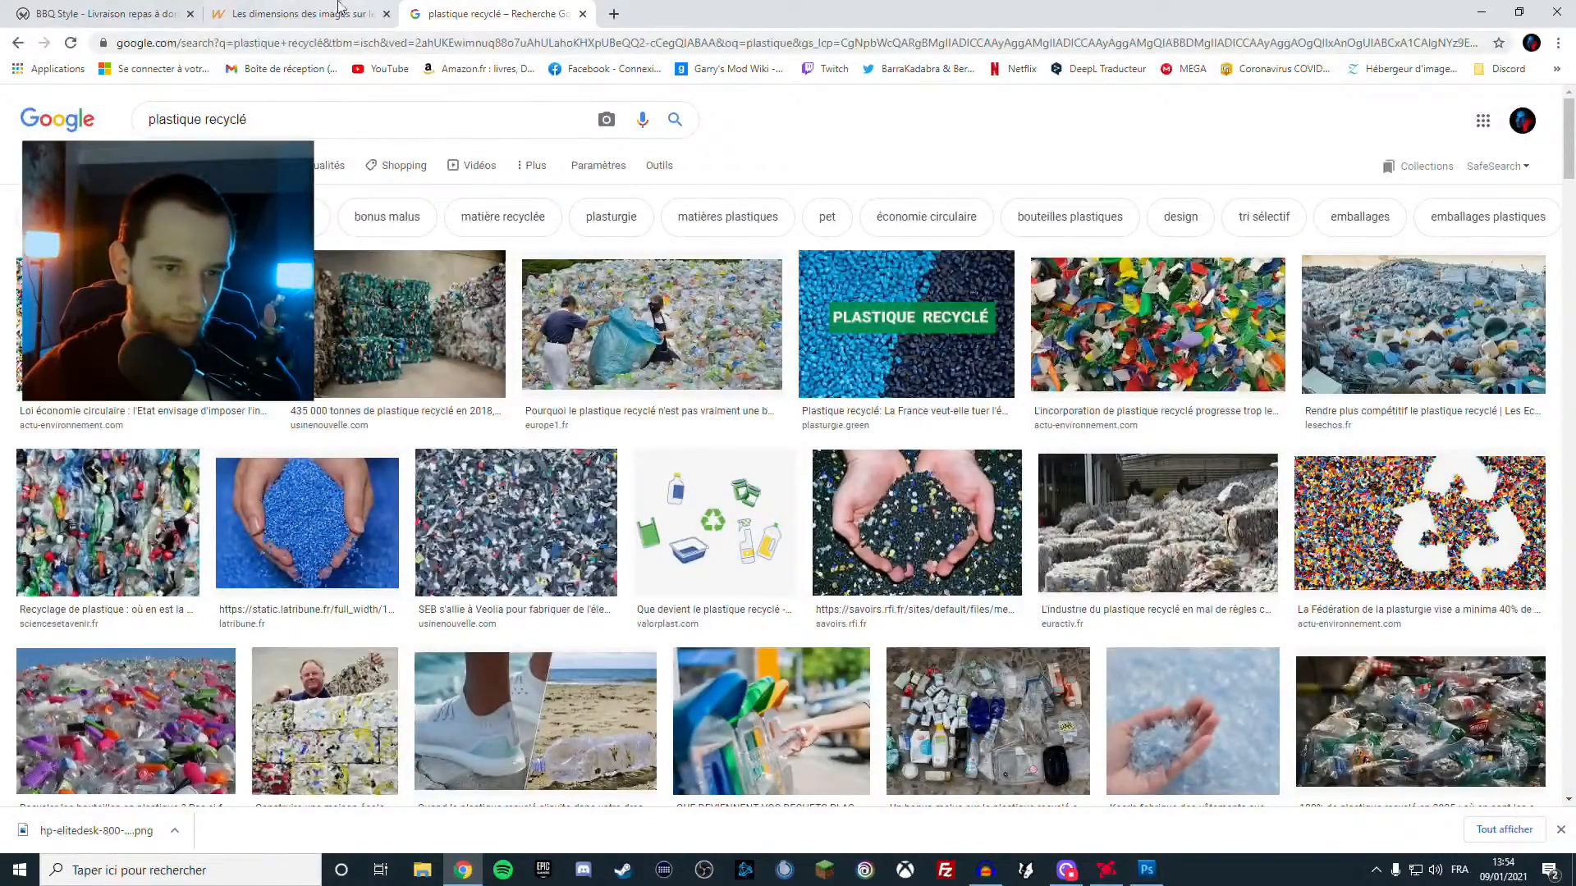
{"action": "type", "text": "écran"}
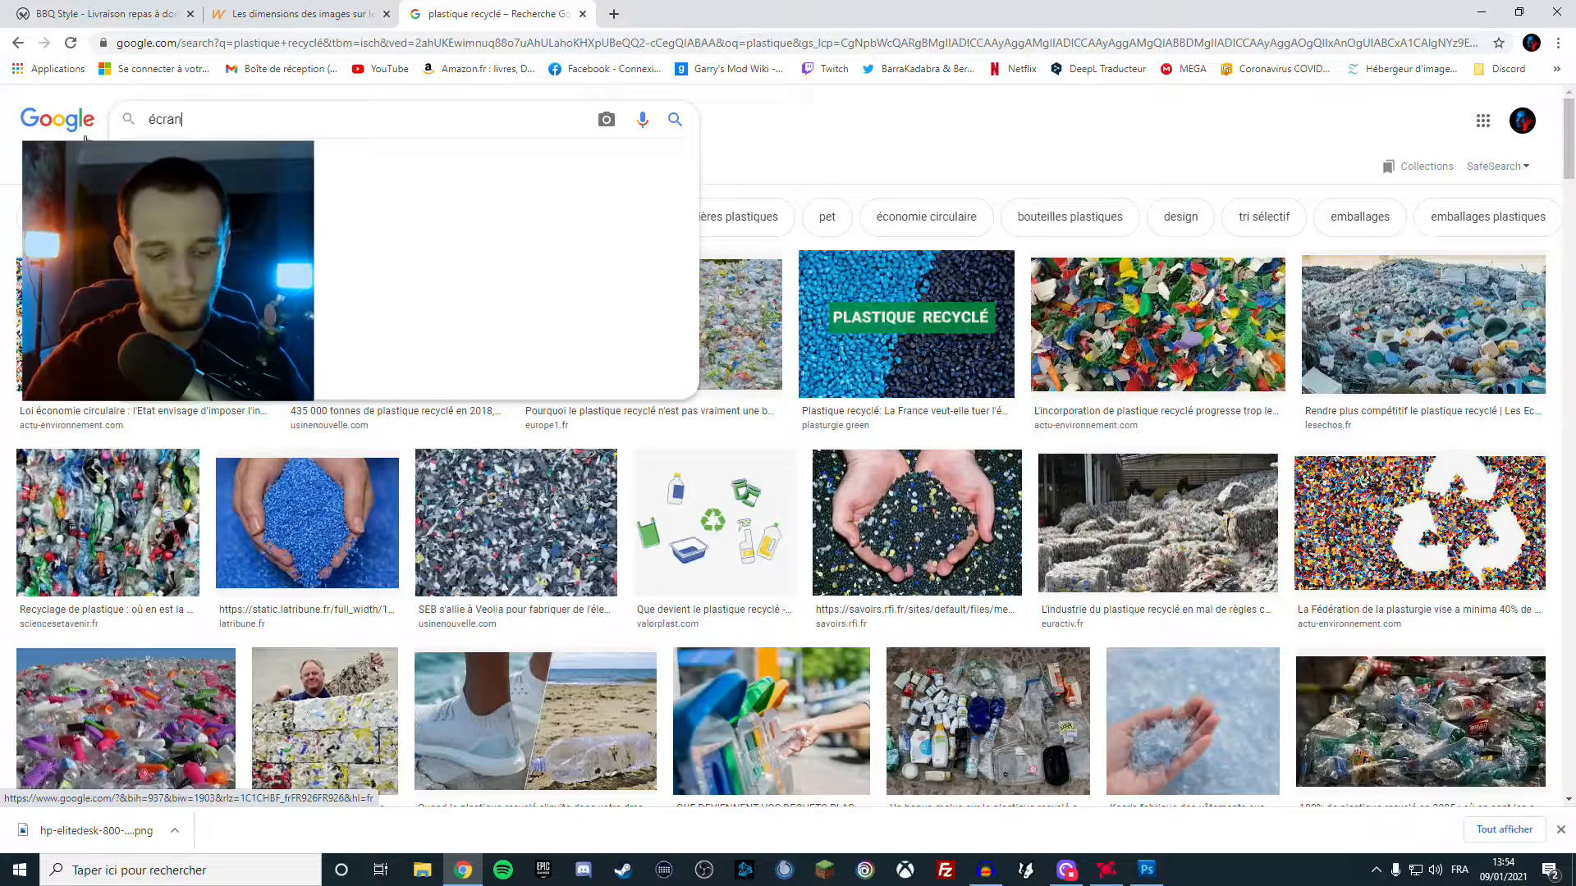
{"action": "key", "text": "Return"}
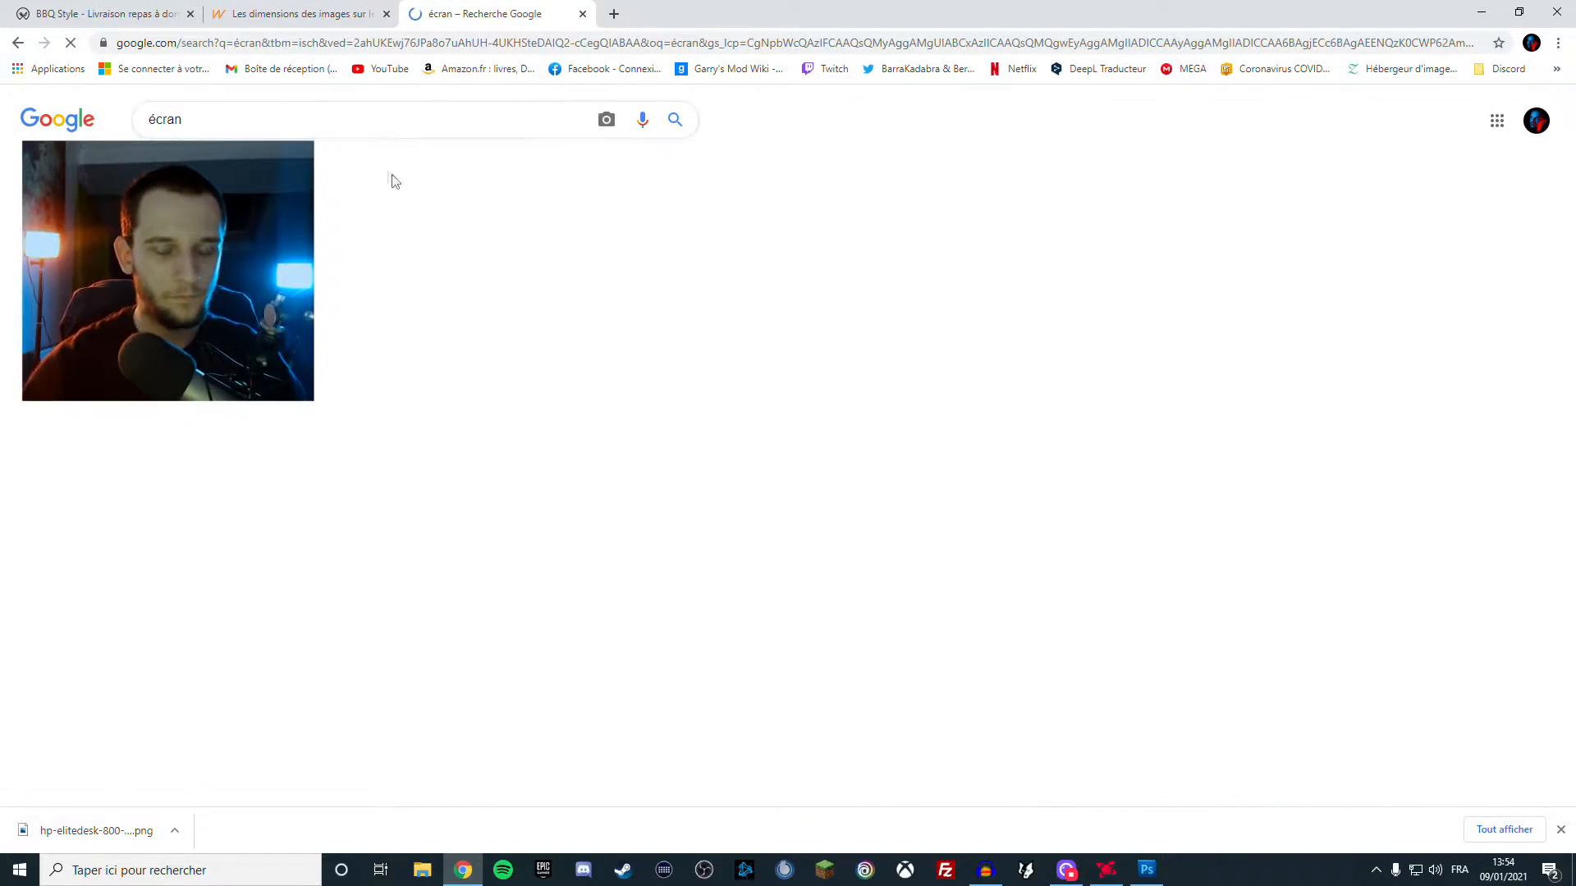
{"action": "scroll", "coordinate": [456, 404], "scroll_direction": "down", "scroll_amount": 1}
{"action": "scroll", "coordinate": [456, 404], "scroll_direction": "down", "scroll_amount": 2}
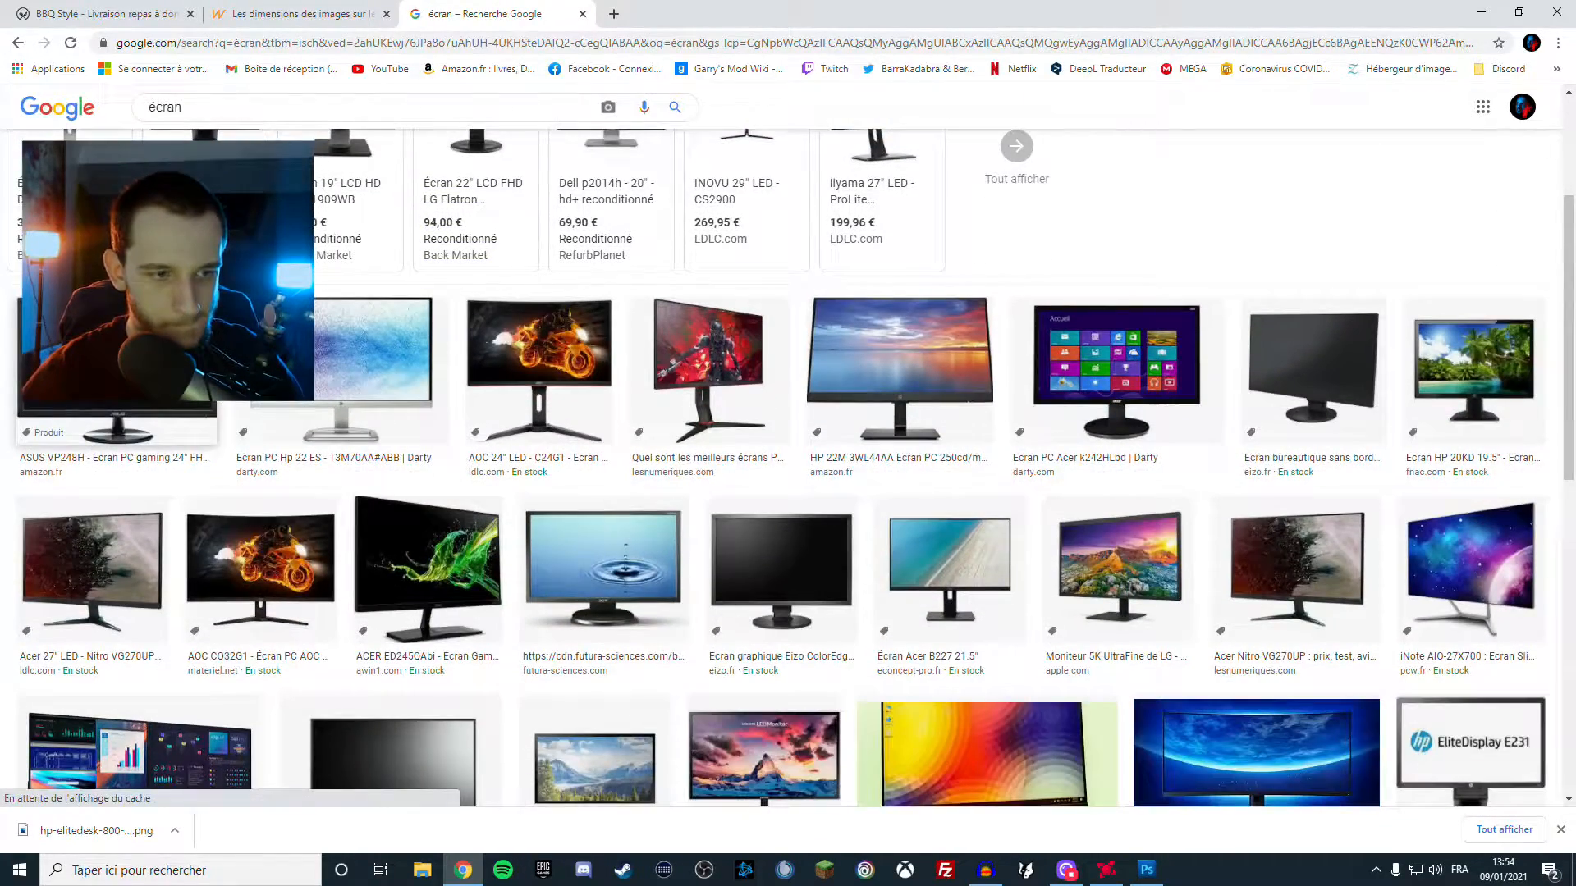
Preview the ASUS VP248H monitor picture and examine its similar images for a usable screen
{"action": "left_click", "coordinate": [115, 361]}
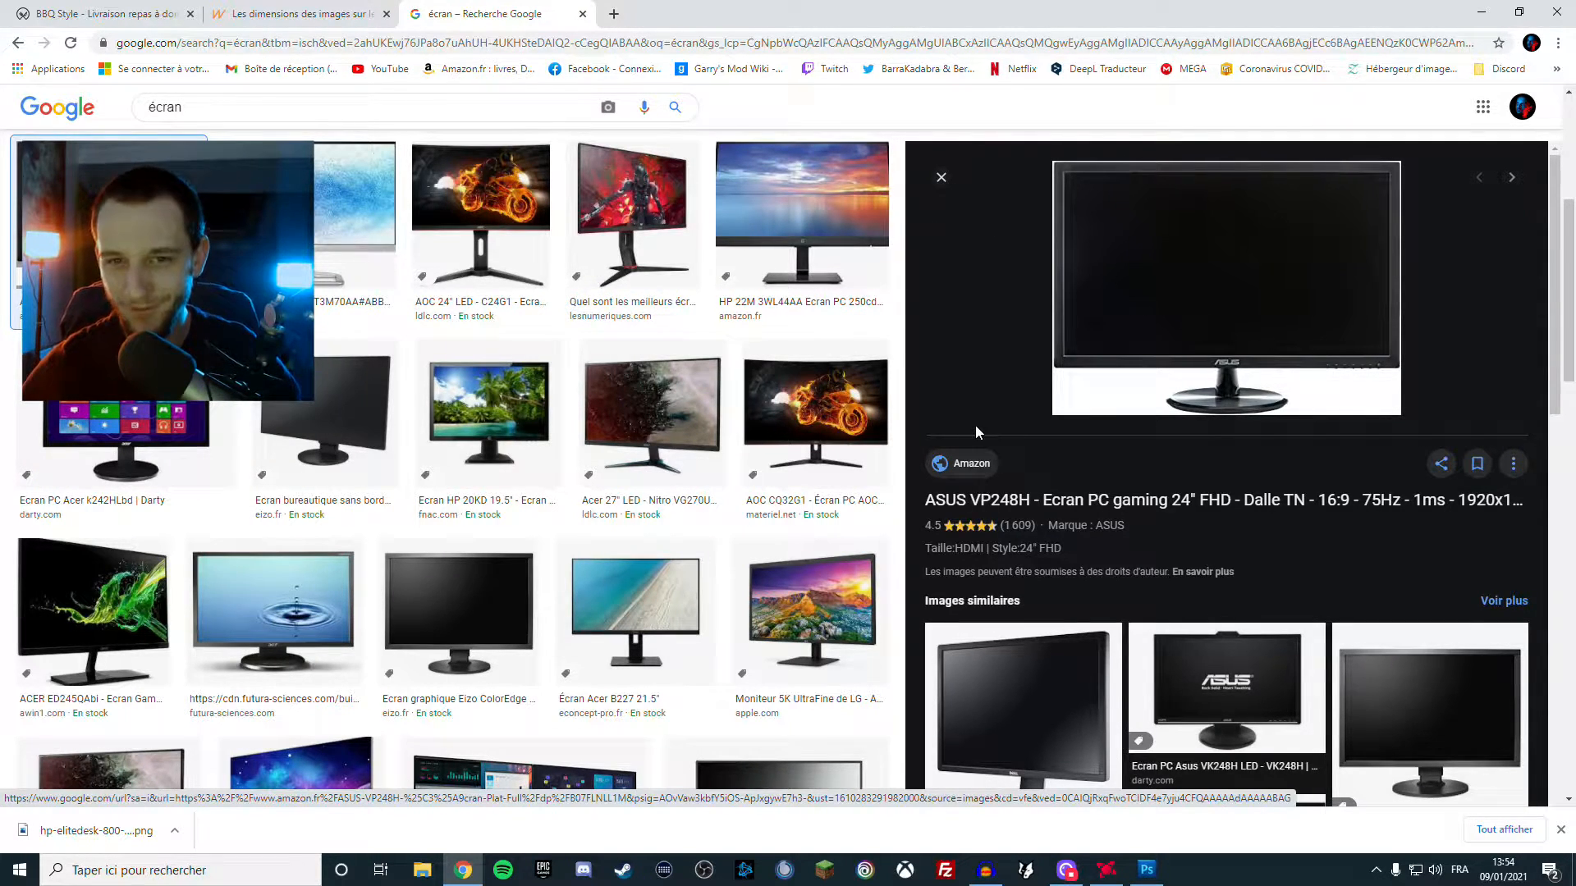
{"action": "scroll", "coordinate": [1066, 435], "scroll_direction": "down", "scroll_amount": 3}
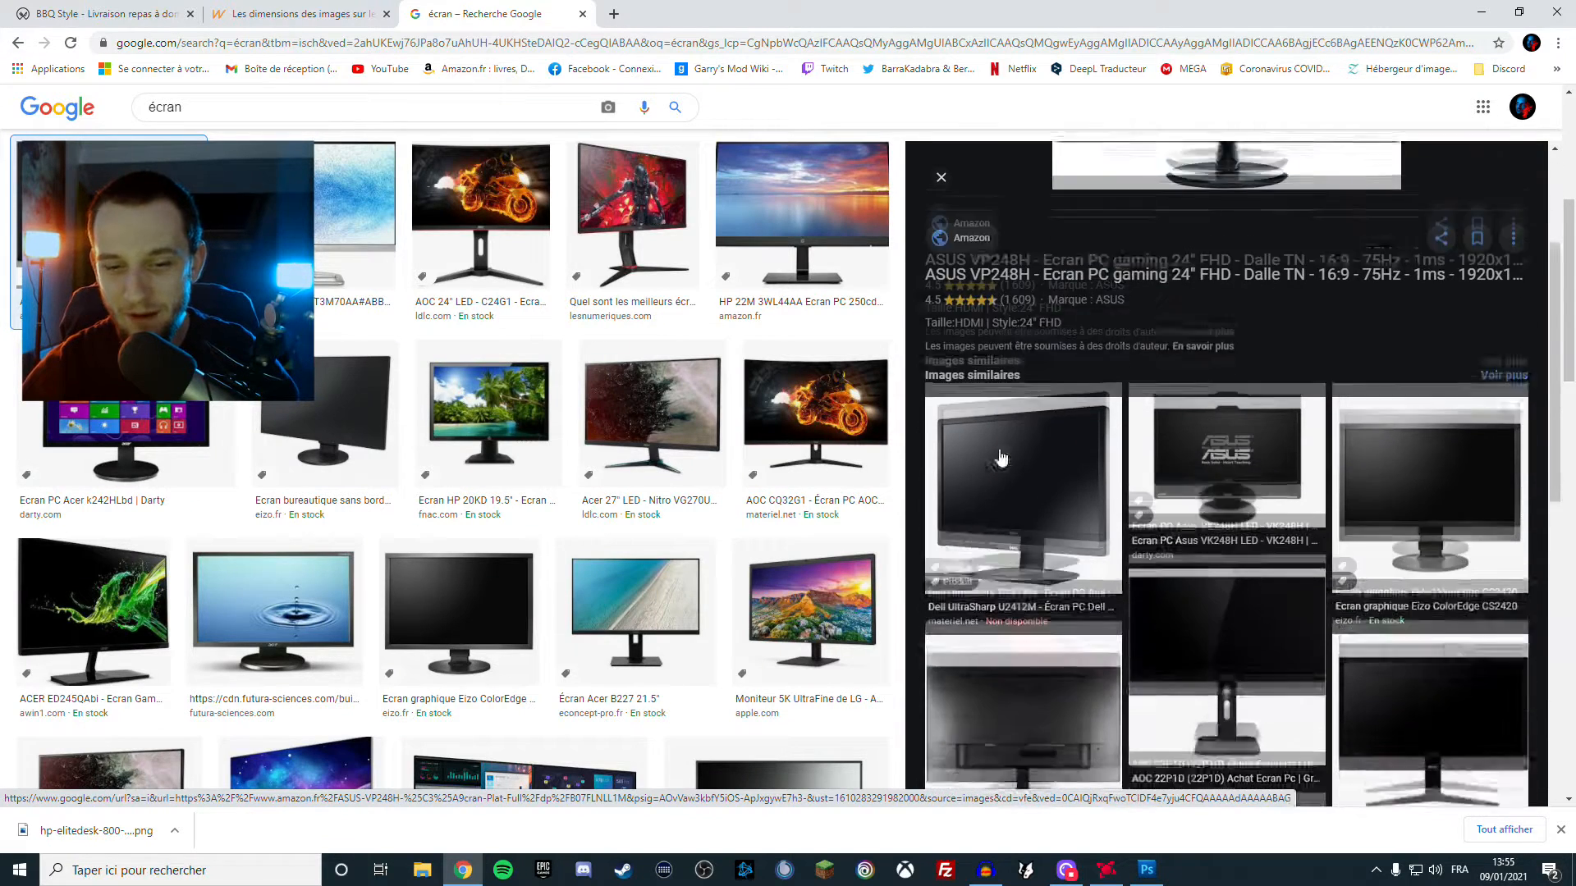
{"action": "scroll", "coordinate": [1113, 469], "scroll_direction": "up", "scroll_amount": 3}
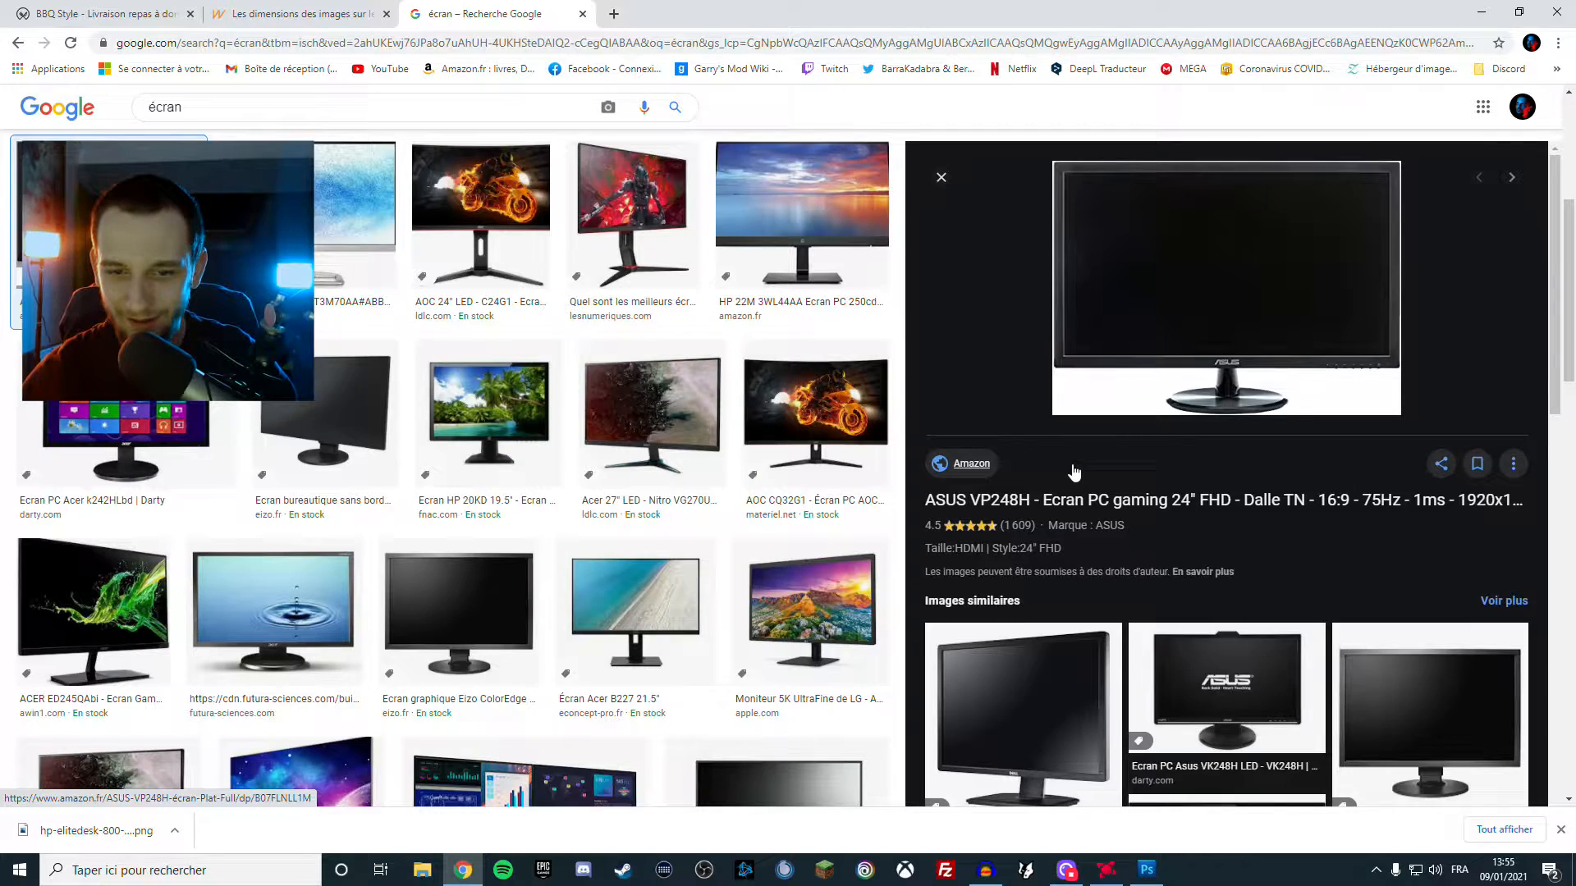
{"action": "scroll", "coordinate": [1070, 469], "scroll_direction": "down", "scroll_amount": 1}
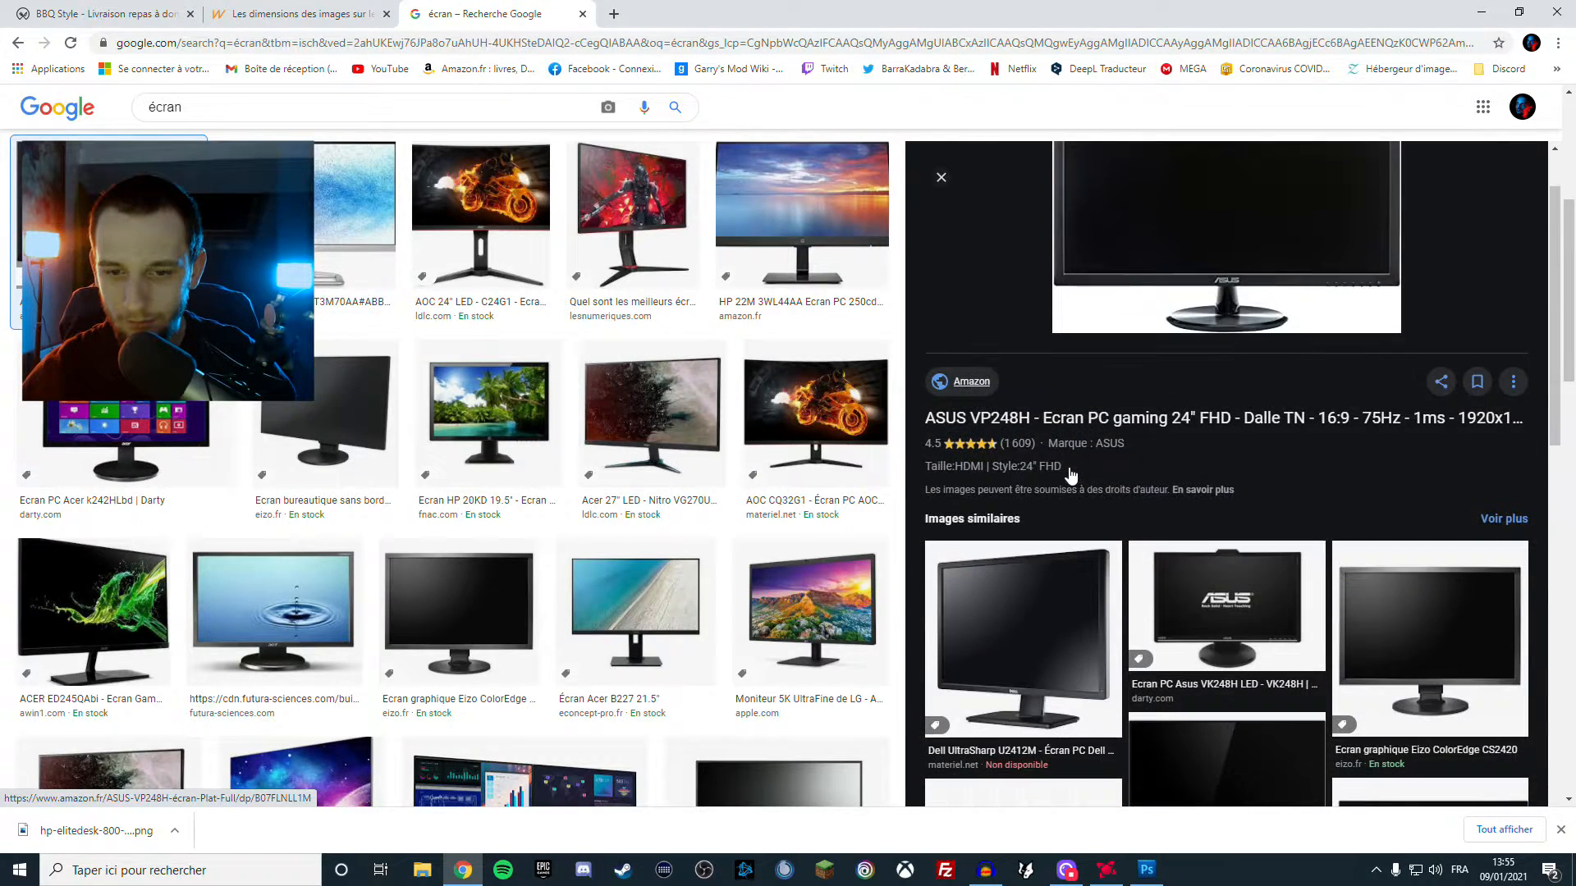
{"action": "scroll", "coordinate": [1068, 466], "scroll_direction": "up", "scroll_amount": 1}
{"action": "scroll", "coordinate": [1069, 480], "scroll_direction": "down", "scroll_amount": 4}
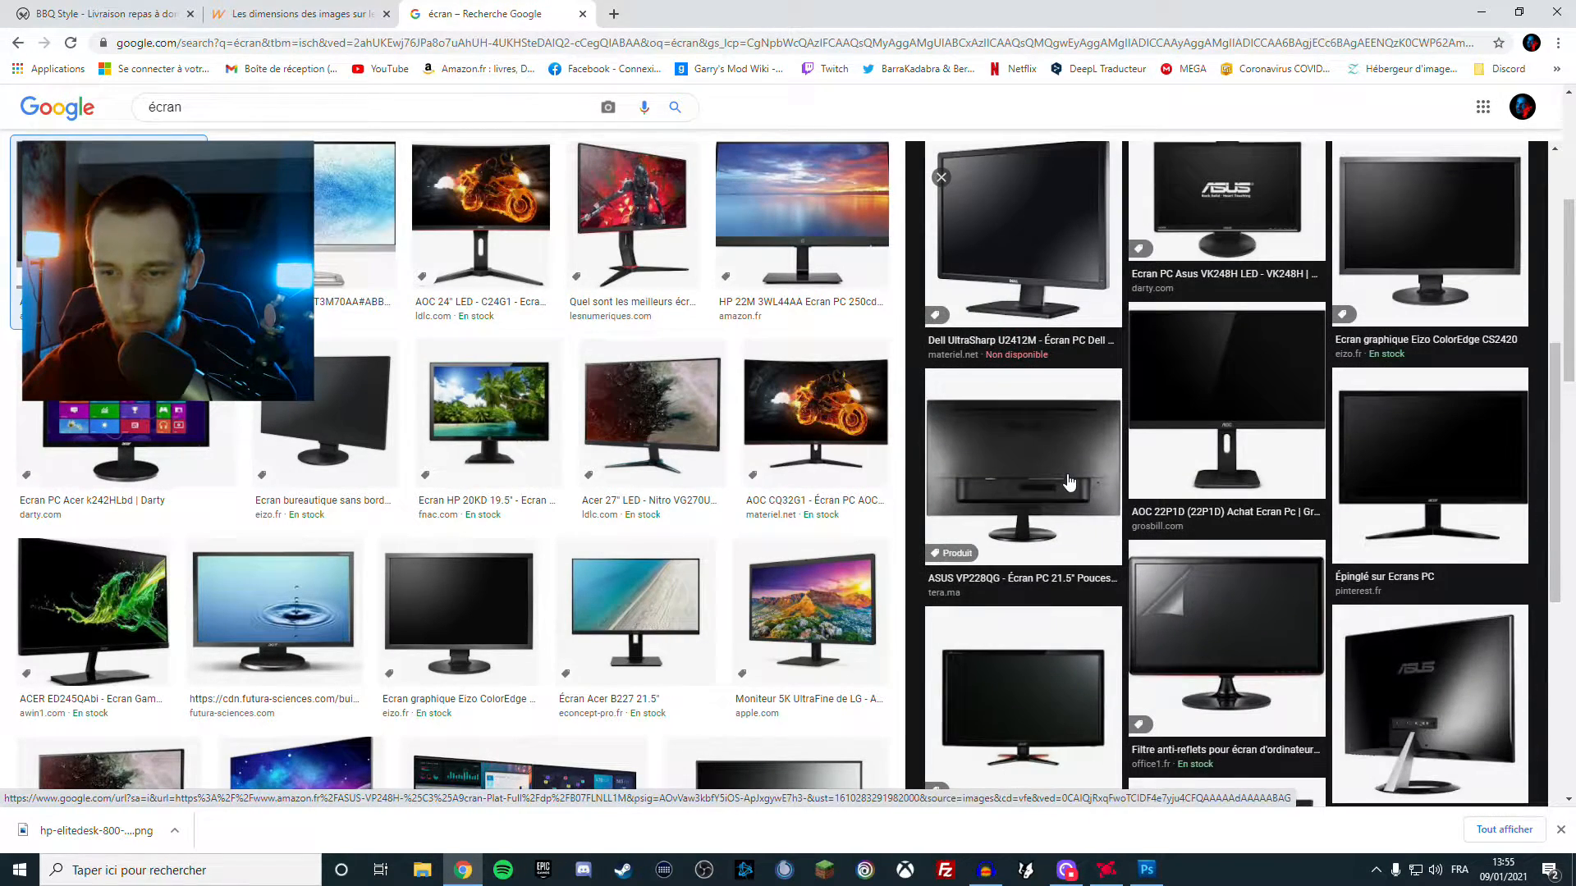
{"action": "scroll", "coordinate": [1070, 482], "scroll_direction": "down", "scroll_amount": 1}
{"action": "scroll", "coordinate": [1070, 481], "scroll_direction": "up", "scroll_amount": 8}
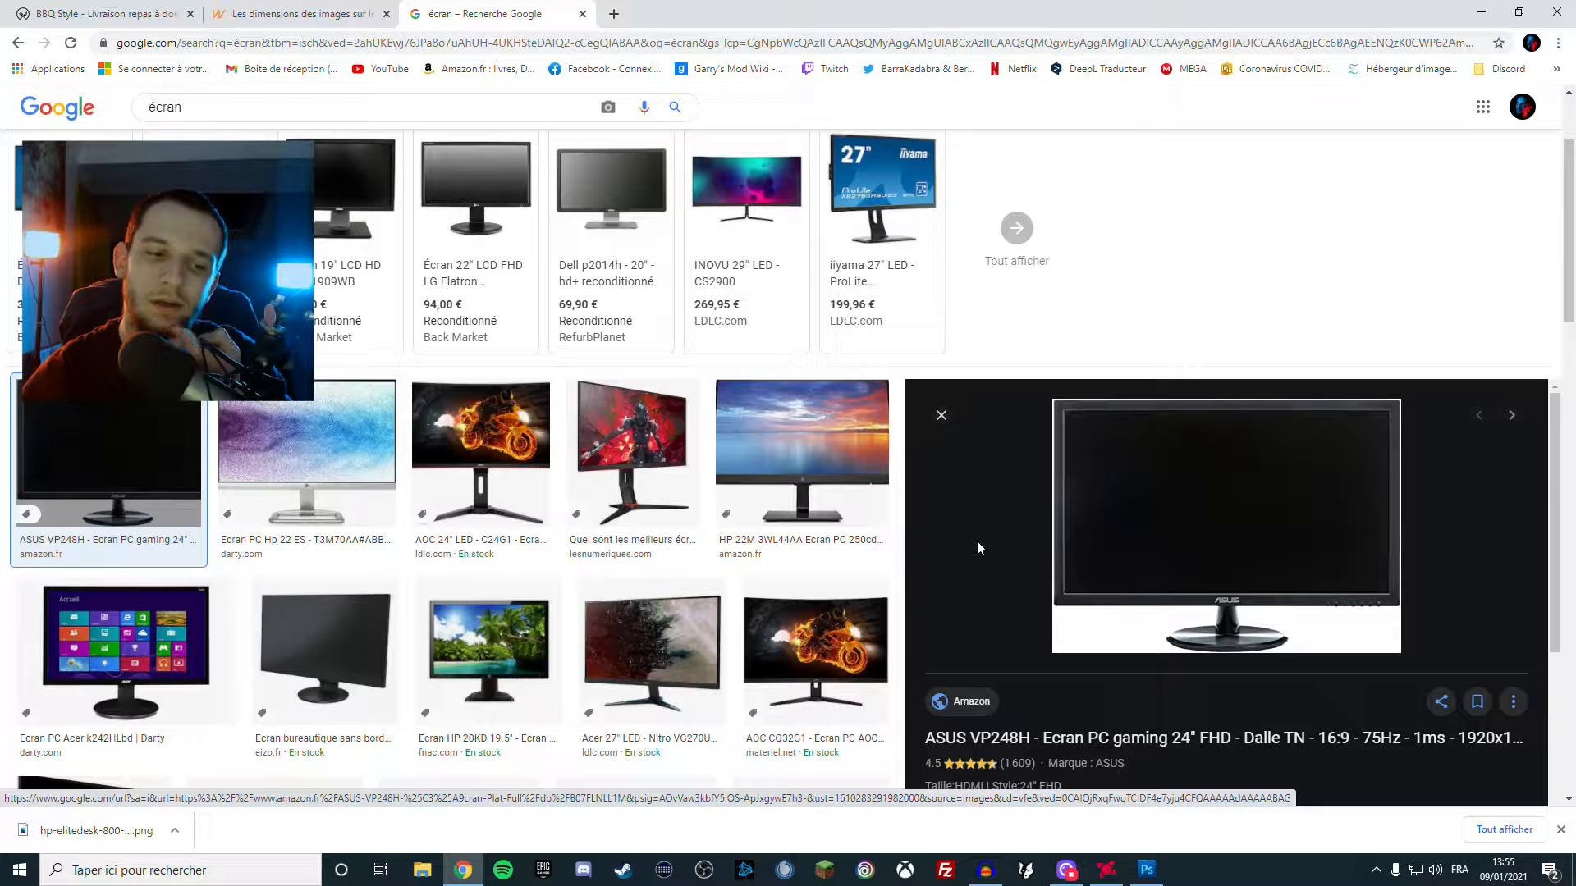
{"action": "scroll", "coordinate": [963, 547], "scroll_direction": "down", "scroll_amount": 5}
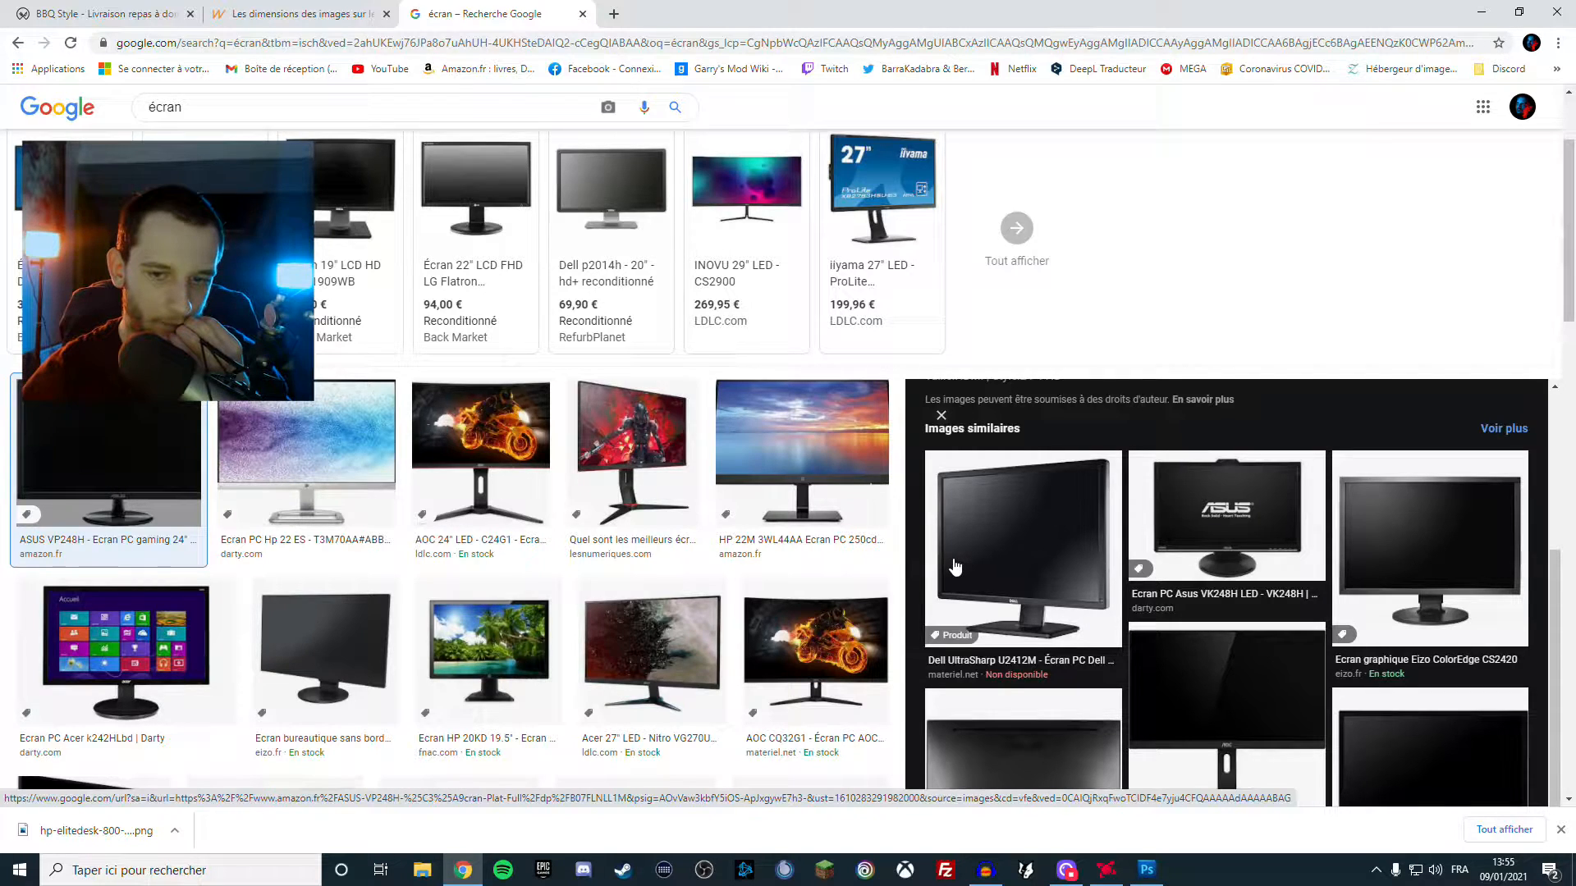
Preview the similar Dell UltraSharp U2412M picture and save the image to the desktop
{"action": "left_click", "coordinate": [957, 566]}
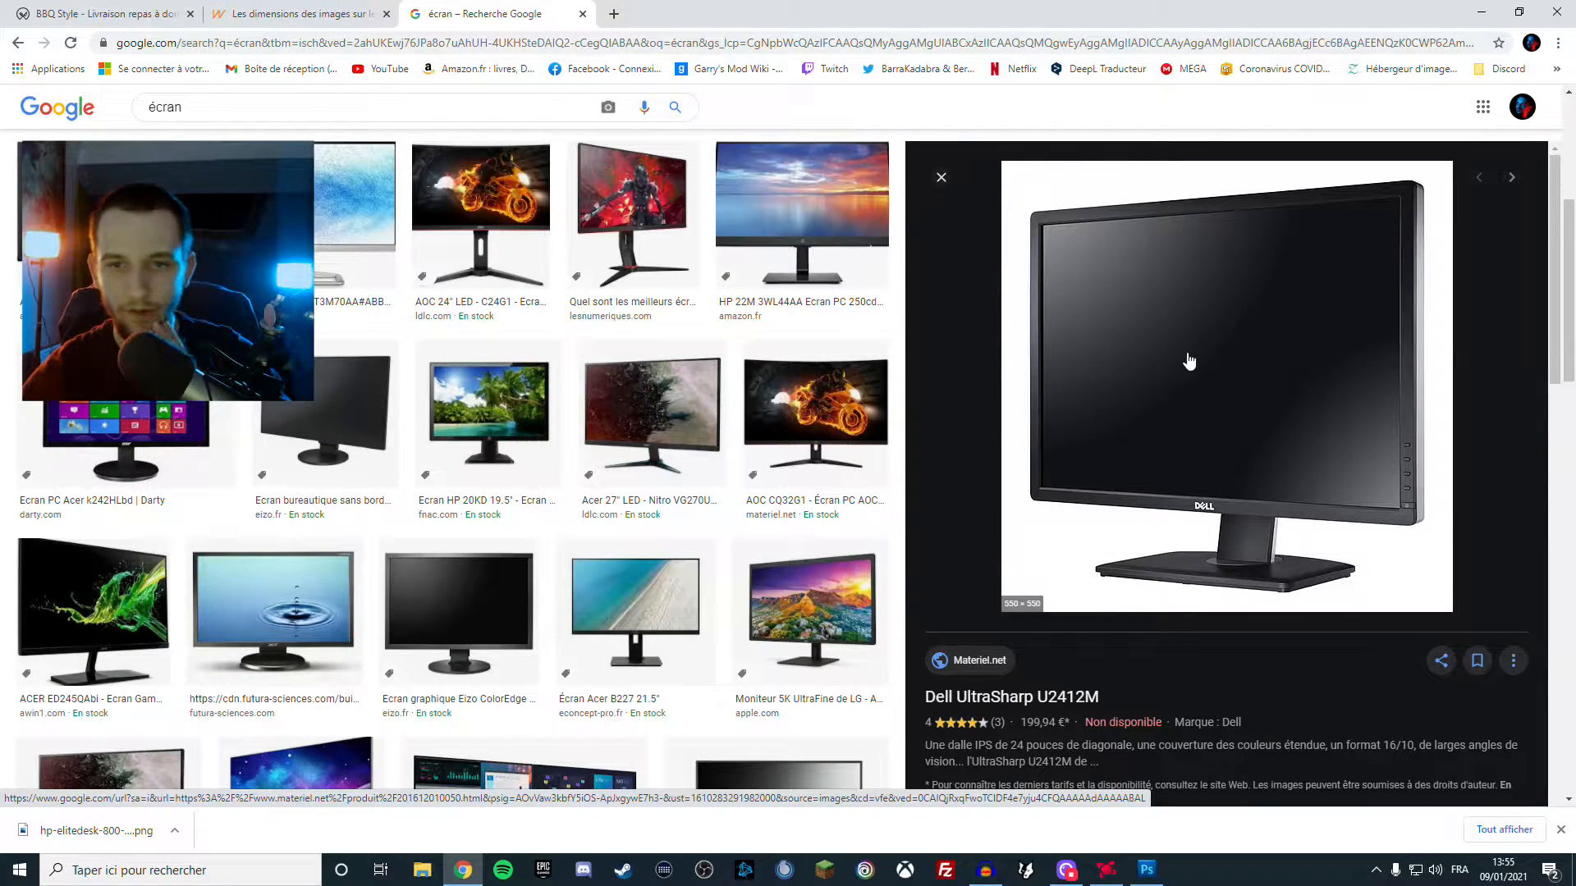
{"action": "right_click", "coordinate": [1113, 432]}
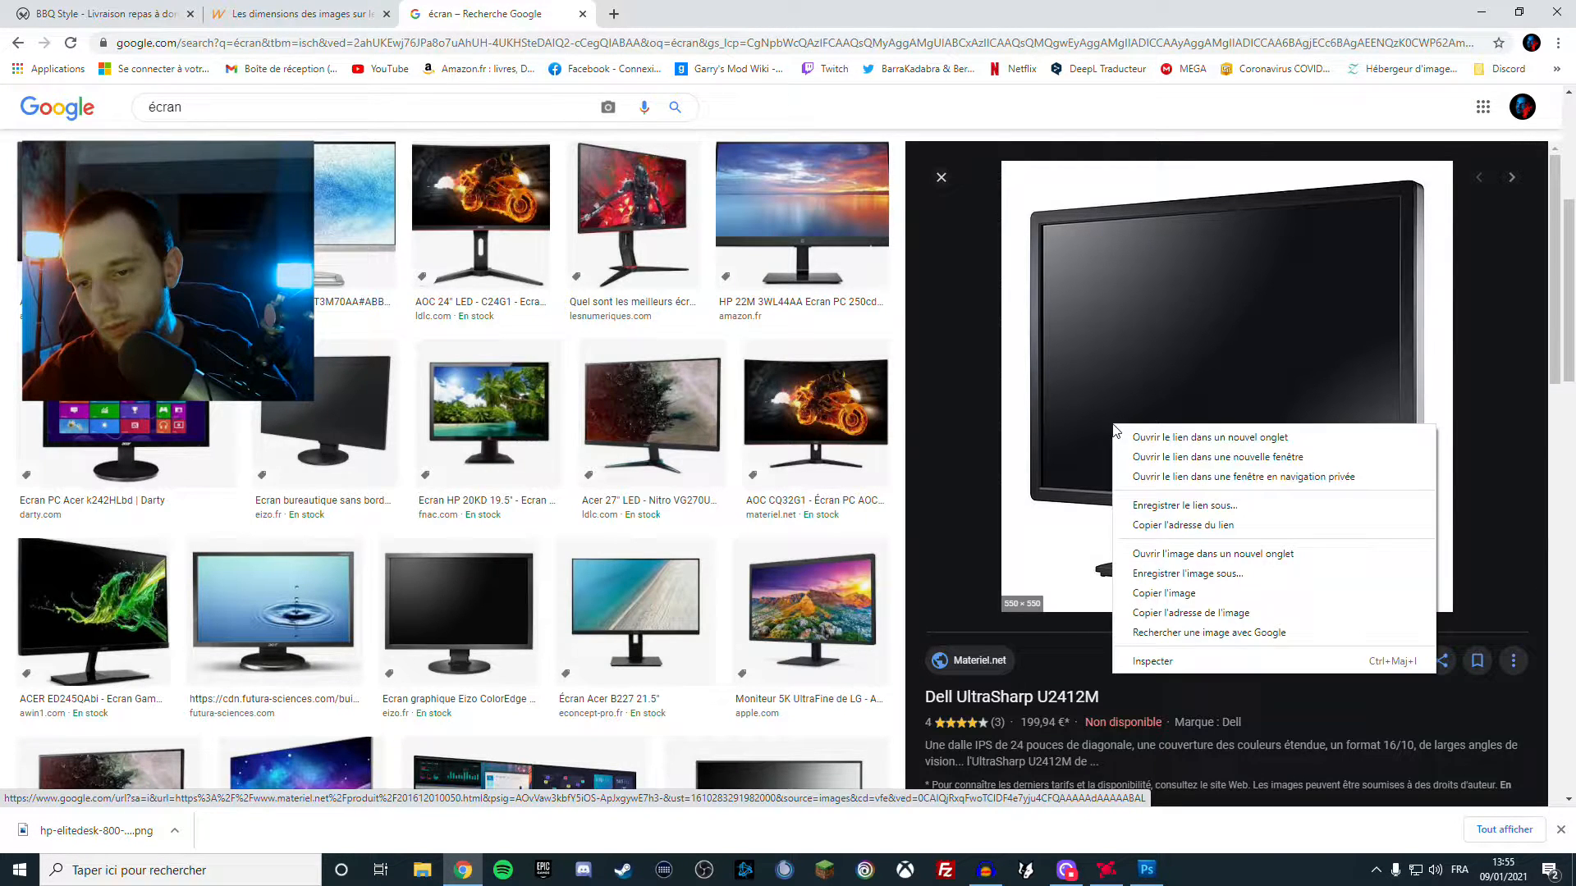
{"action": "left_click", "coordinate": [1120, 591]}
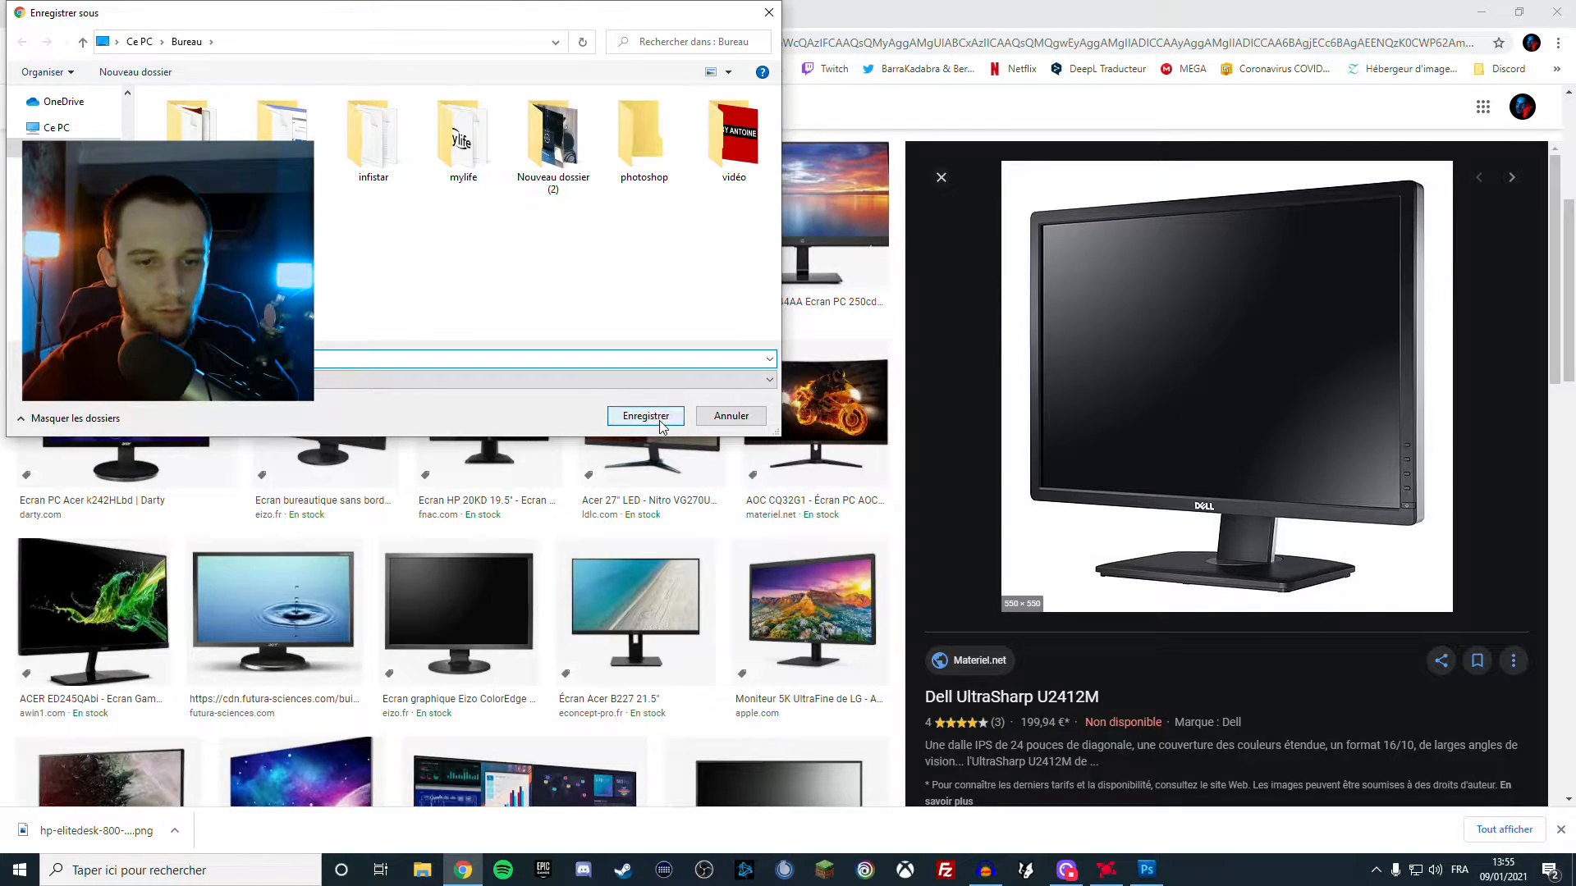
{"action": "left_click", "coordinate": [646, 416]}
{"action": "left_click", "coordinate": [1481, 12]}
{"action": "left_click", "coordinate": [42, 13]}
{"action": "left_click", "coordinate": [74, 255]}
{"action": "scroll", "coordinate": [758, 326], "scroll_direction": "down", "scroll_amount": 3}
{"action": "scroll", "coordinate": [758, 325], "scroll_direction": "up", "scroll_amount": 3}
{"action": "left_click", "coordinate": [952, 361]}
{"action": "left_click", "coordinate": [995, 615]}
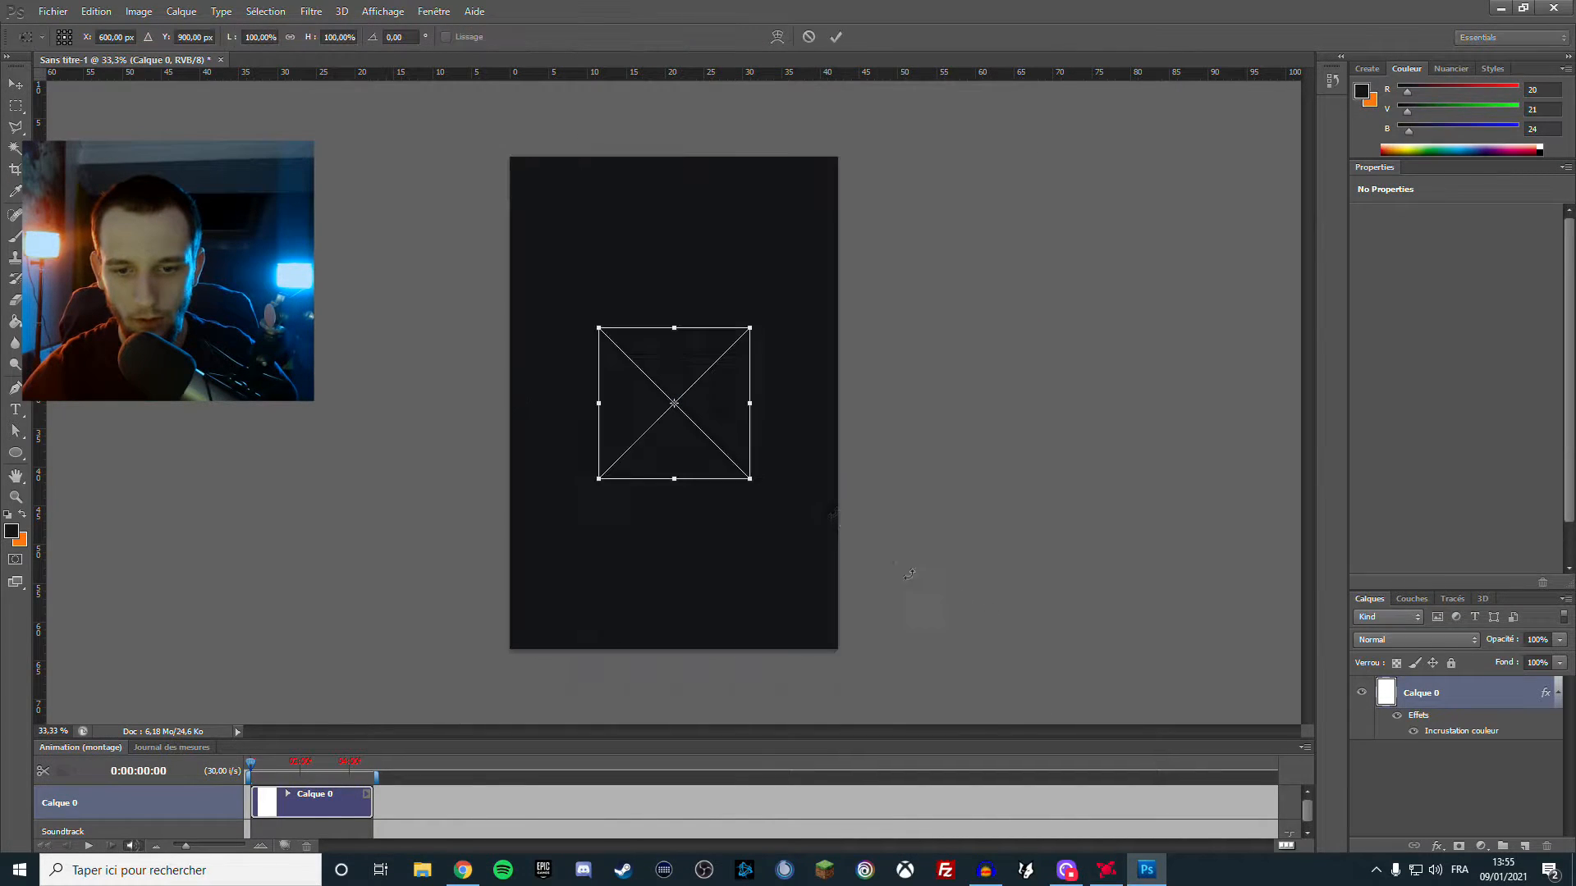
Enlarge the monitor picture to about 148% and move it toward the canvas's left edge
{"action": "left_click_drag", "start_coordinate": [716, 425], "coordinate": [721, 473]}
{"action": "left_click_drag", "start_coordinate": [751, 375], "coordinate": [825, 303]}
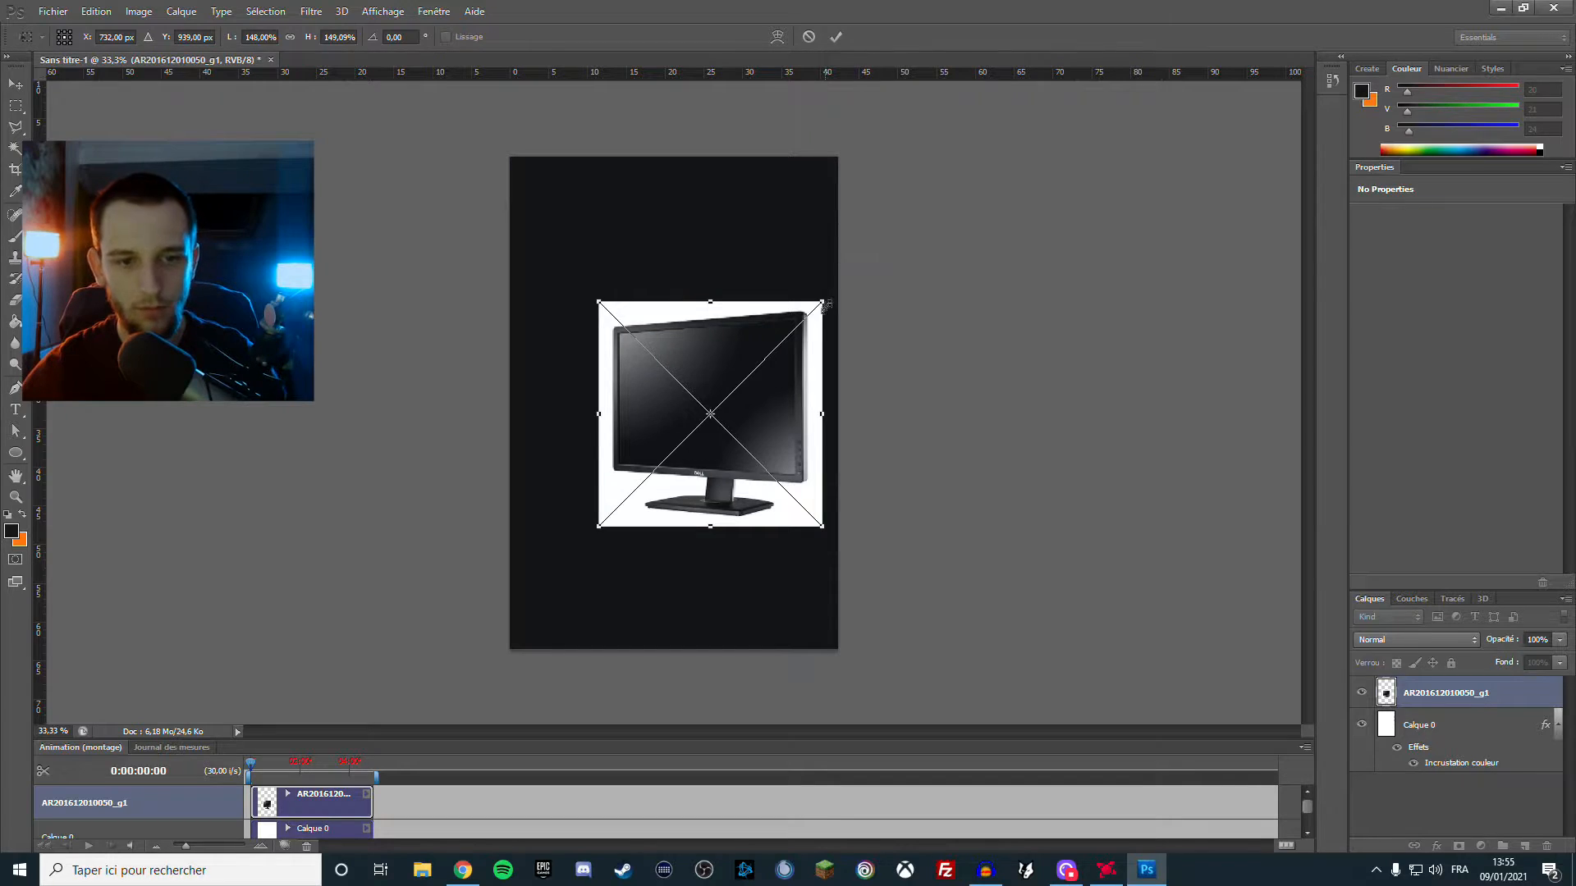
{"action": "key", "text": "Return"}
{"action": "left_click_drag", "start_coordinate": [780, 441], "coordinate": [705, 451]}
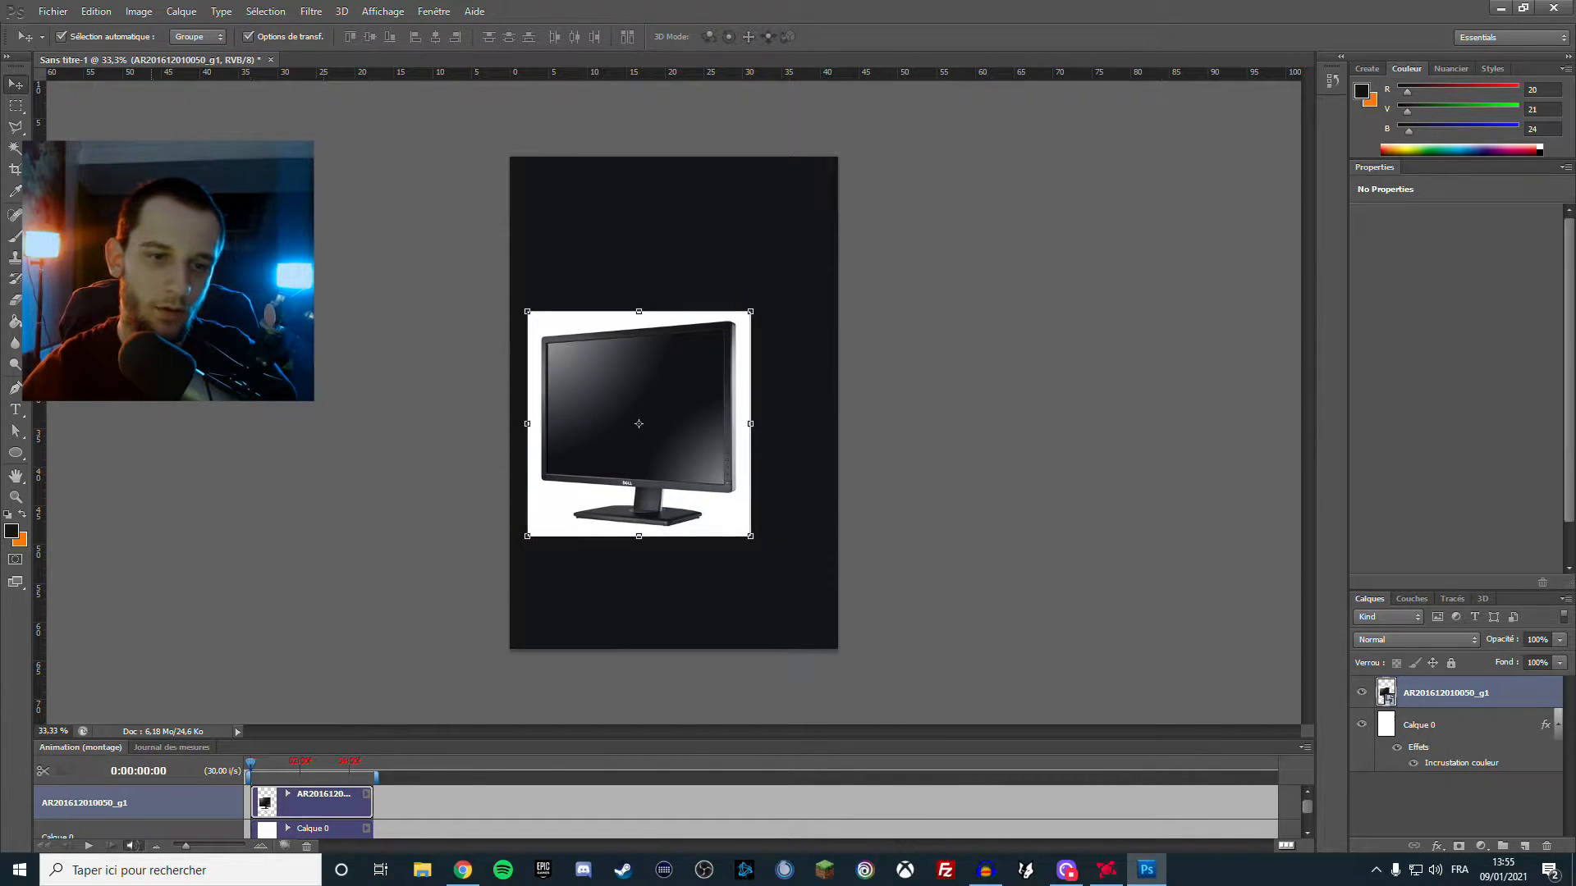
Erase the white background around the Dell monitor with the Magic Eraser
{"action": "left_click", "coordinate": [12, 242]}
{"action": "left_click", "coordinate": [14, 300]}
{"action": "key", "text": "shift+e"}
{"action": "key", "text": "shift+e"}
{"action": "left_click", "coordinate": [584, 342]}
{"action": "key", "text": "Return"}
{"action": "left_click", "coordinate": [566, 314]}
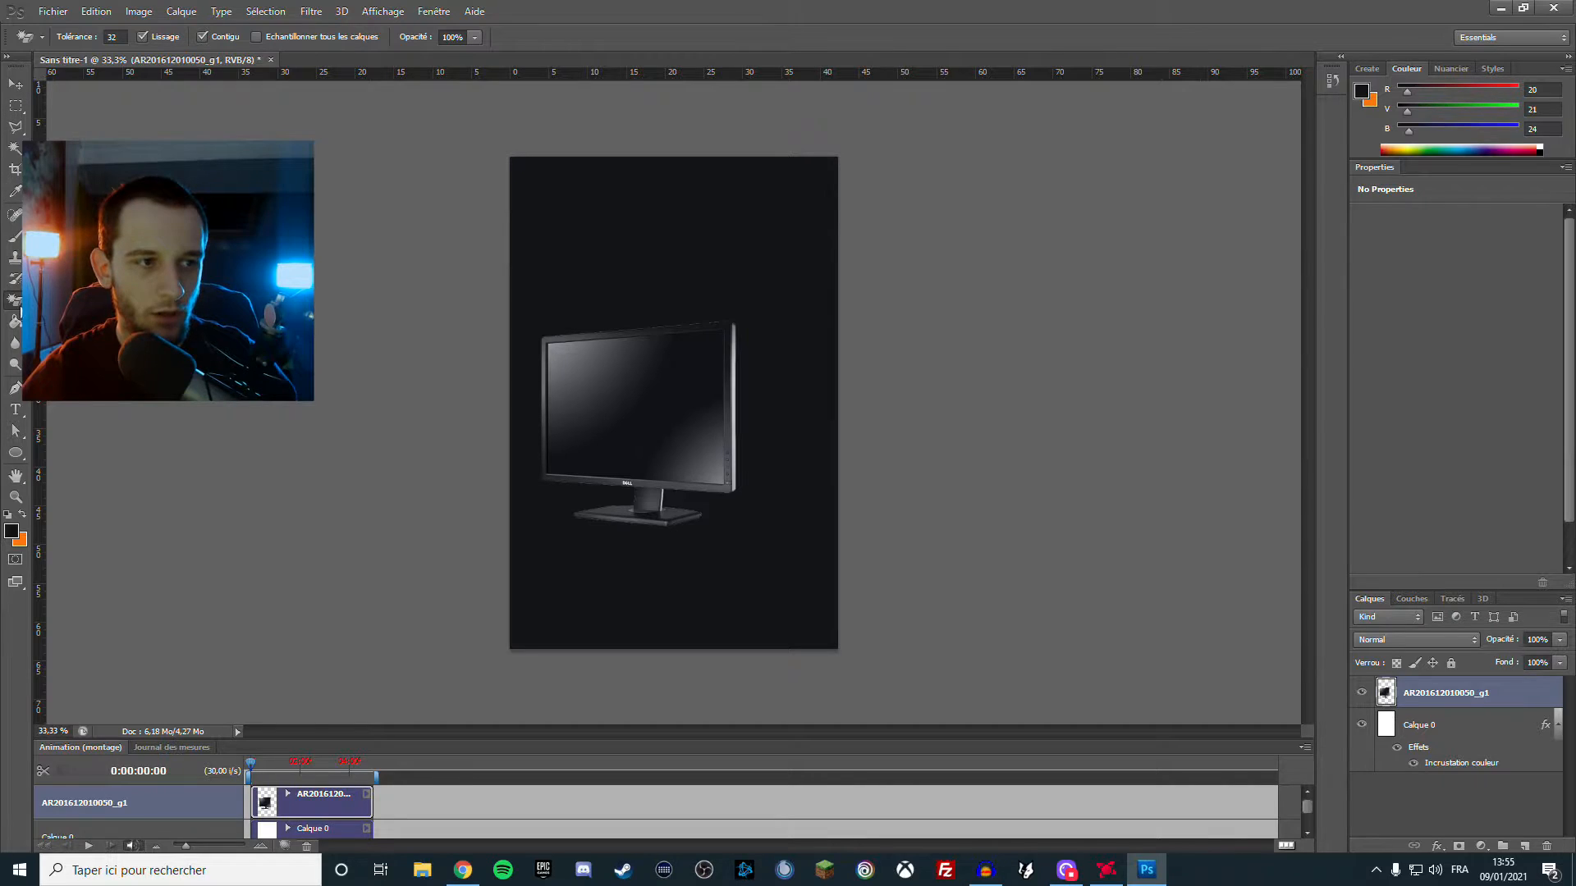
Erase the thin leftover outline along the right part of the monitor's top edge with a 19 px Eraser
{"action": "key", "text": "shift+e"}
{"action": "right_click", "coordinate": [686, 265]}
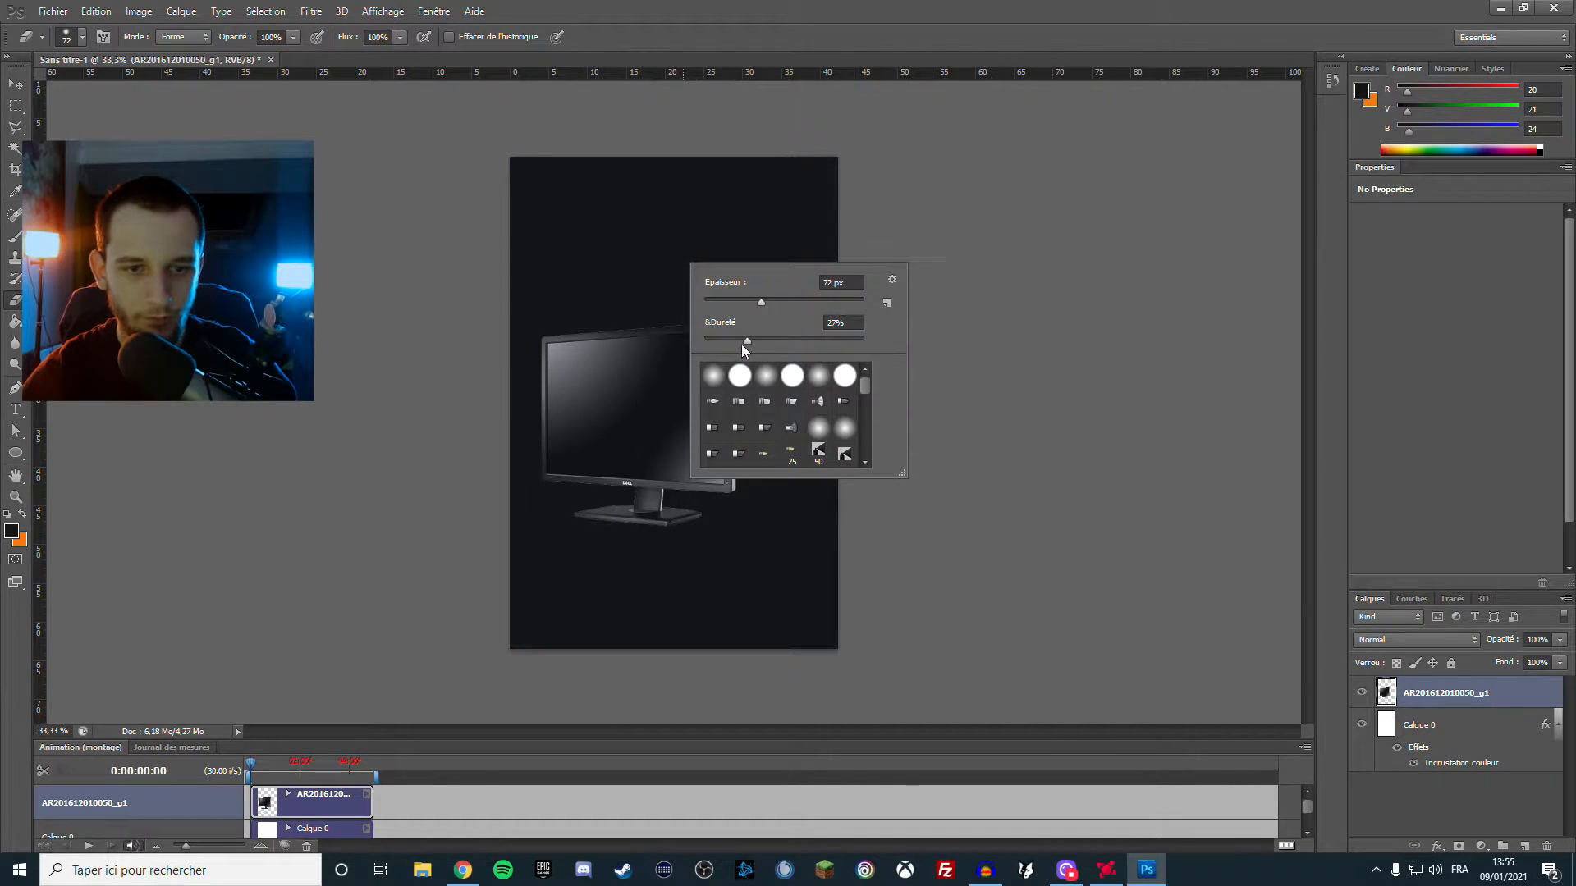
{"action": "left_click_drag", "start_coordinate": [756, 303], "coordinate": [721, 302]}
{"action": "left_click", "coordinate": [430, 294]}
{"action": "key", "text": "ctrl+plus"}
{"action": "key", "text": "ctrl+minus"}
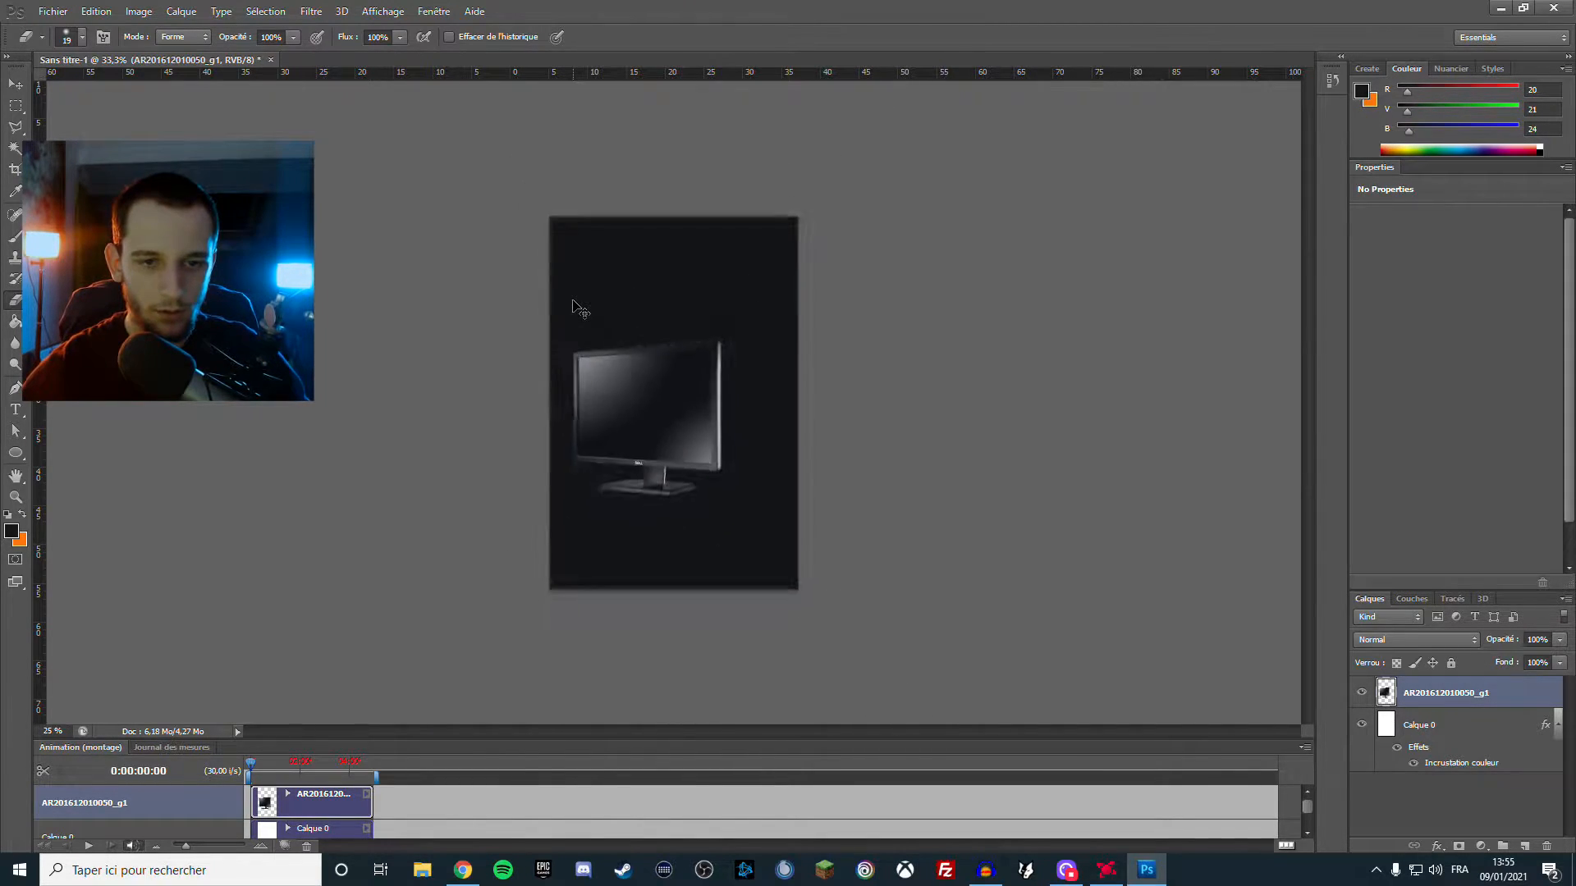
{"action": "key", "text": "ctrl+plus"}
{"action": "key", "text": "ctrl+plus"}
{"action": "key", "text": "ctrl+plus"}
{"action": "key", "text": "ctrl+plus"}
{"action": "key", "text": "ctrl+plus"}
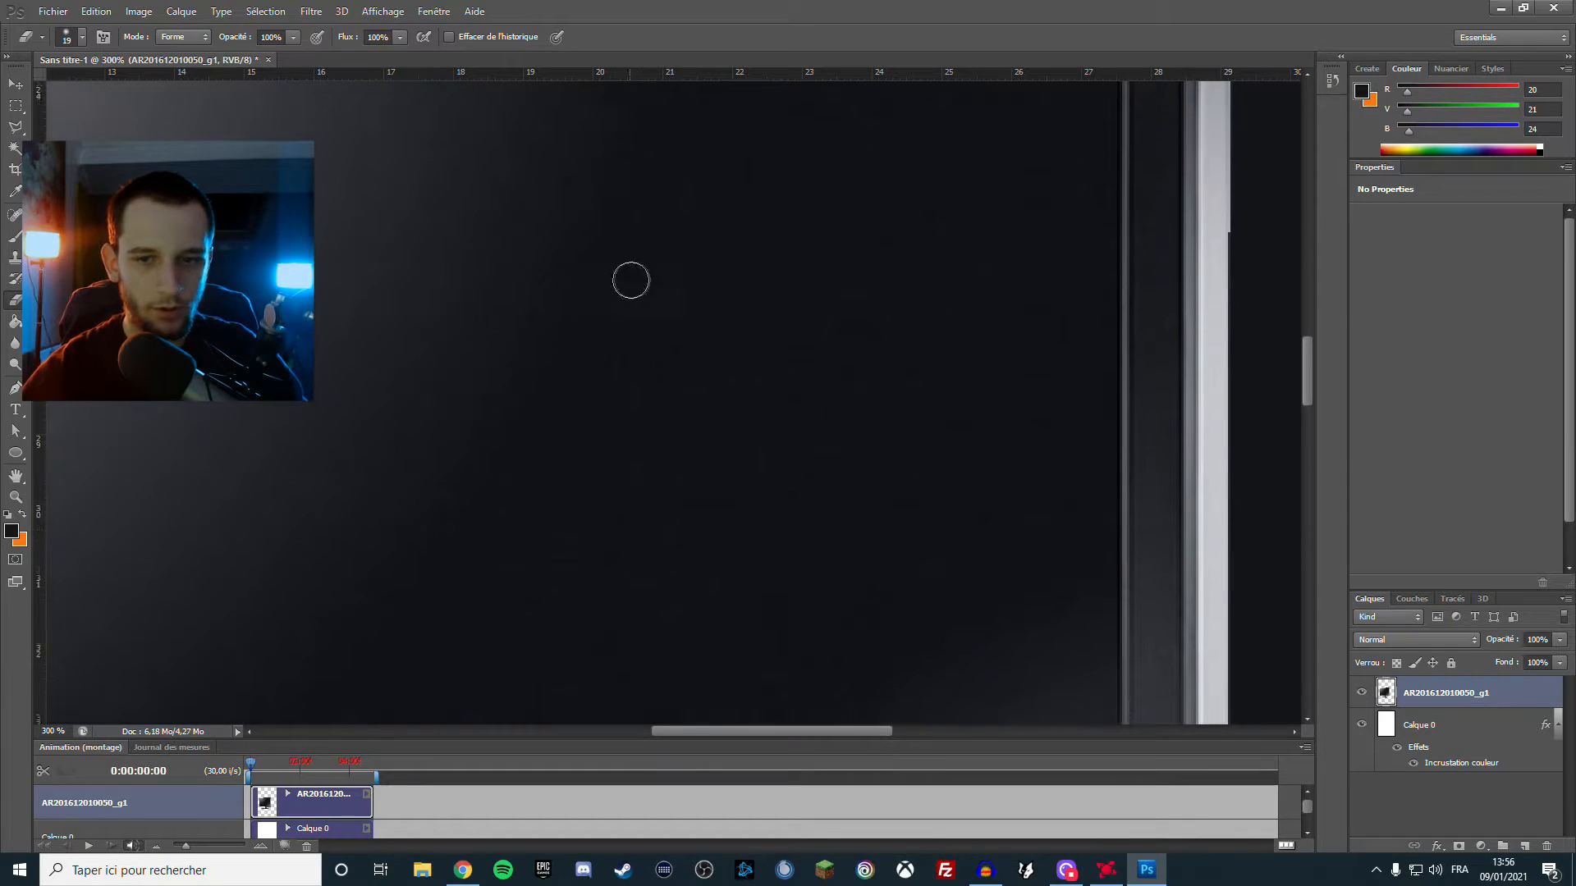
{"action": "scroll", "coordinate": [592, 279], "scroll_direction": "up", "scroll_amount": 5}
{"action": "scroll", "coordinate": [655, 343], "scroll_direction": "up", "scroll_amount": 2}
{"action": "scroll", "coordinate": [686, 351], "scroll_direction": "left", "scroll_amount": 1}
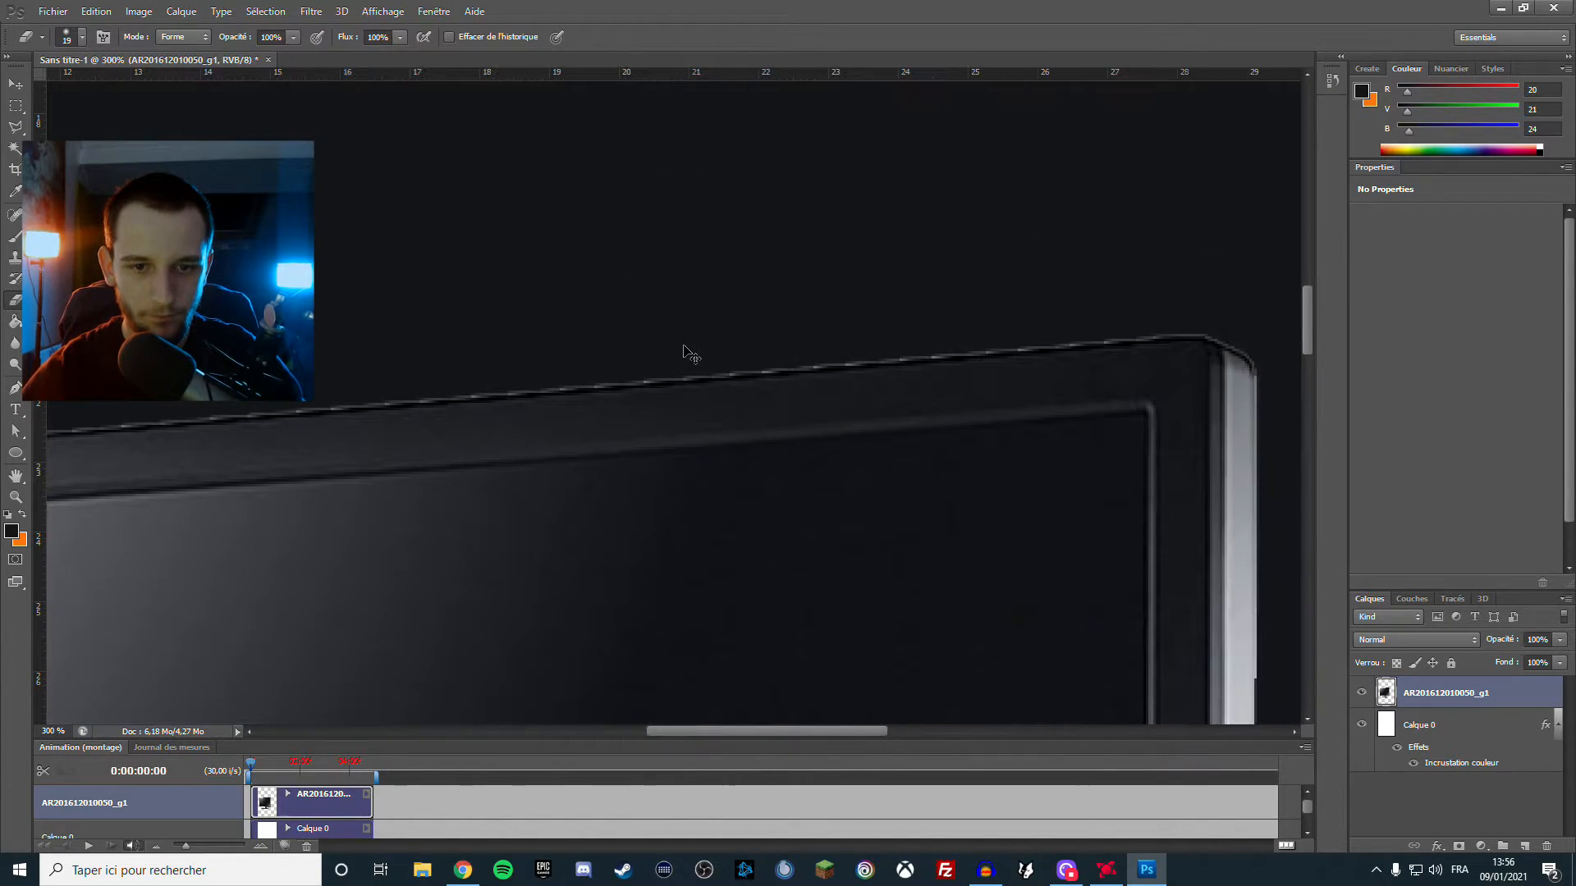
{"action": "key", "text": "ctrl+minus"}
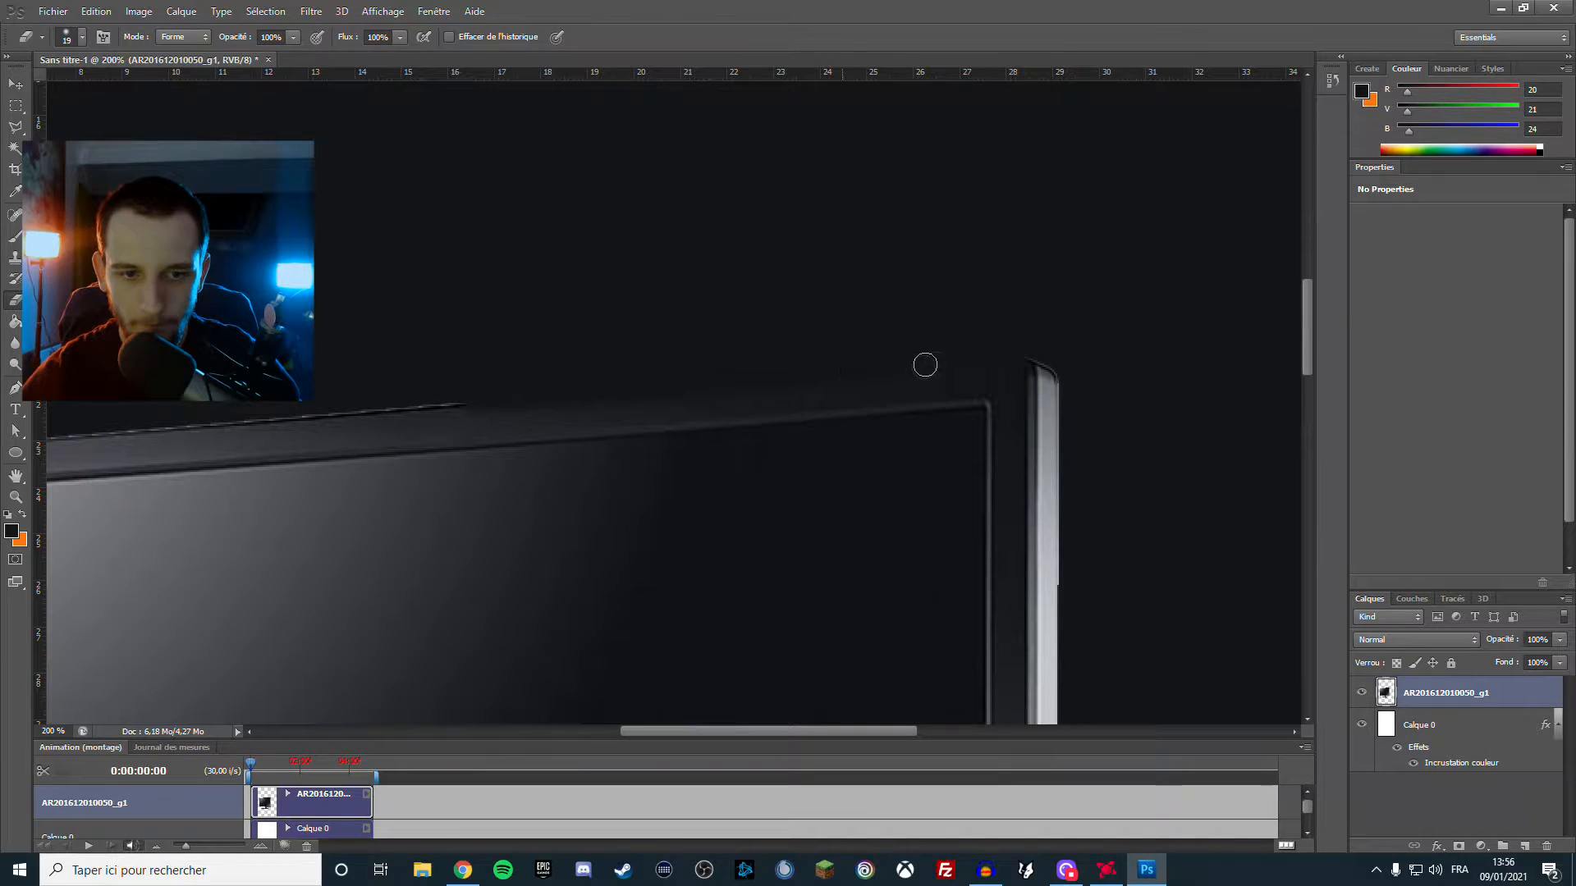
Erase the remaining thin outline along the left part of the monitor's top edge
{"action": "scroll", "coordinate": [584, 381], "scroll_direction": "left", "scroll_amount": 5}
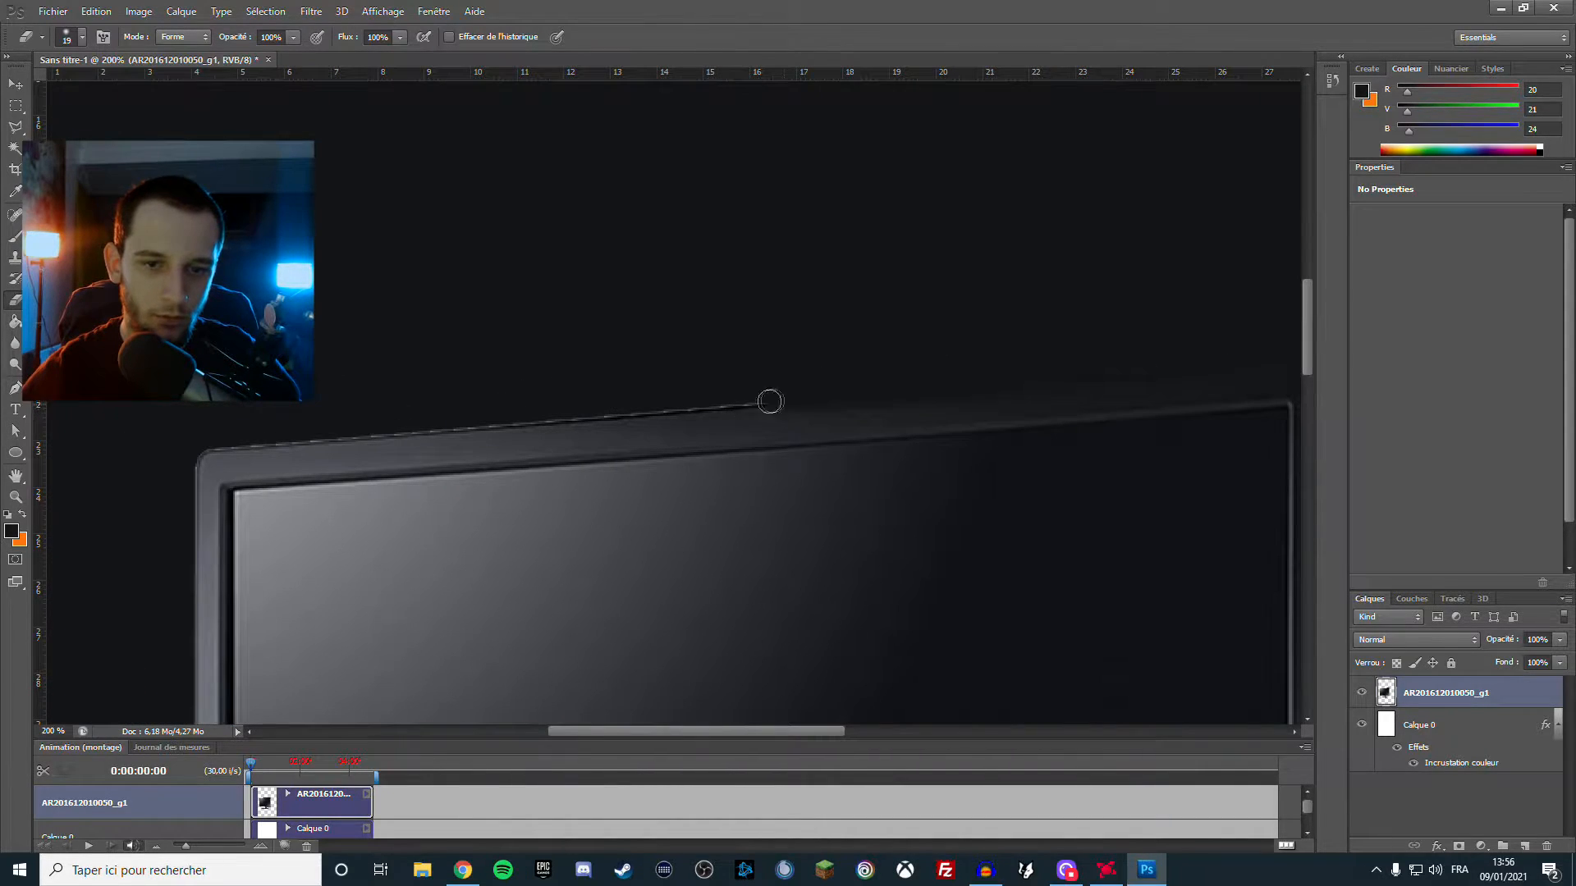
{"action": "left_click_drag", "start_coordinate": [717, 404], "coordinate": [159, 442]}
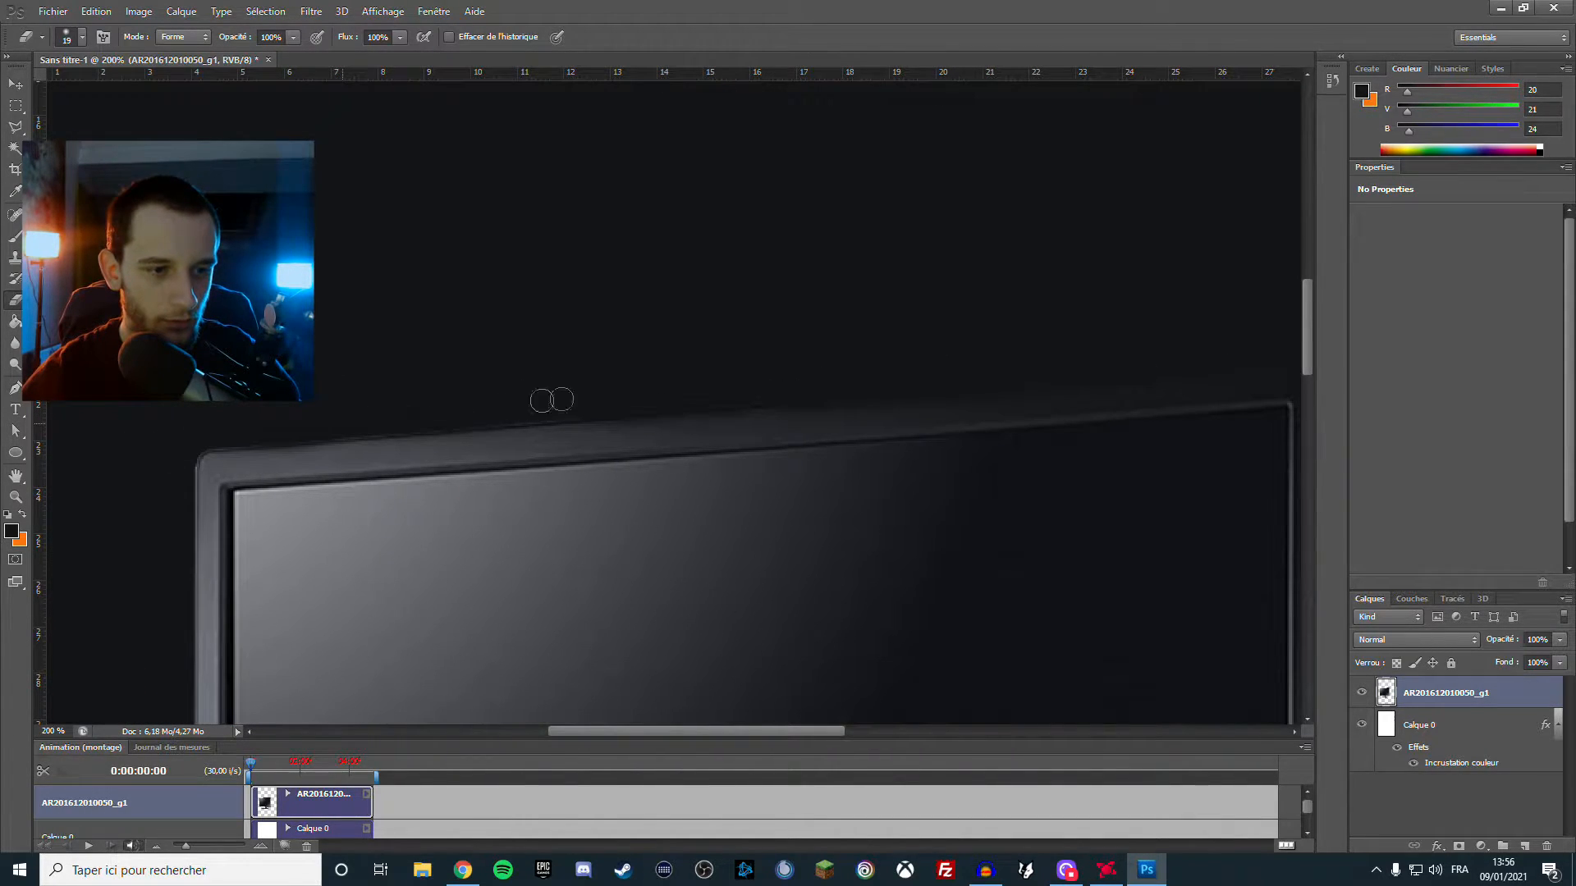
{"action": "left_click_drag", "start_coordinate": [608, 417], "coordinate": [84, 467]}
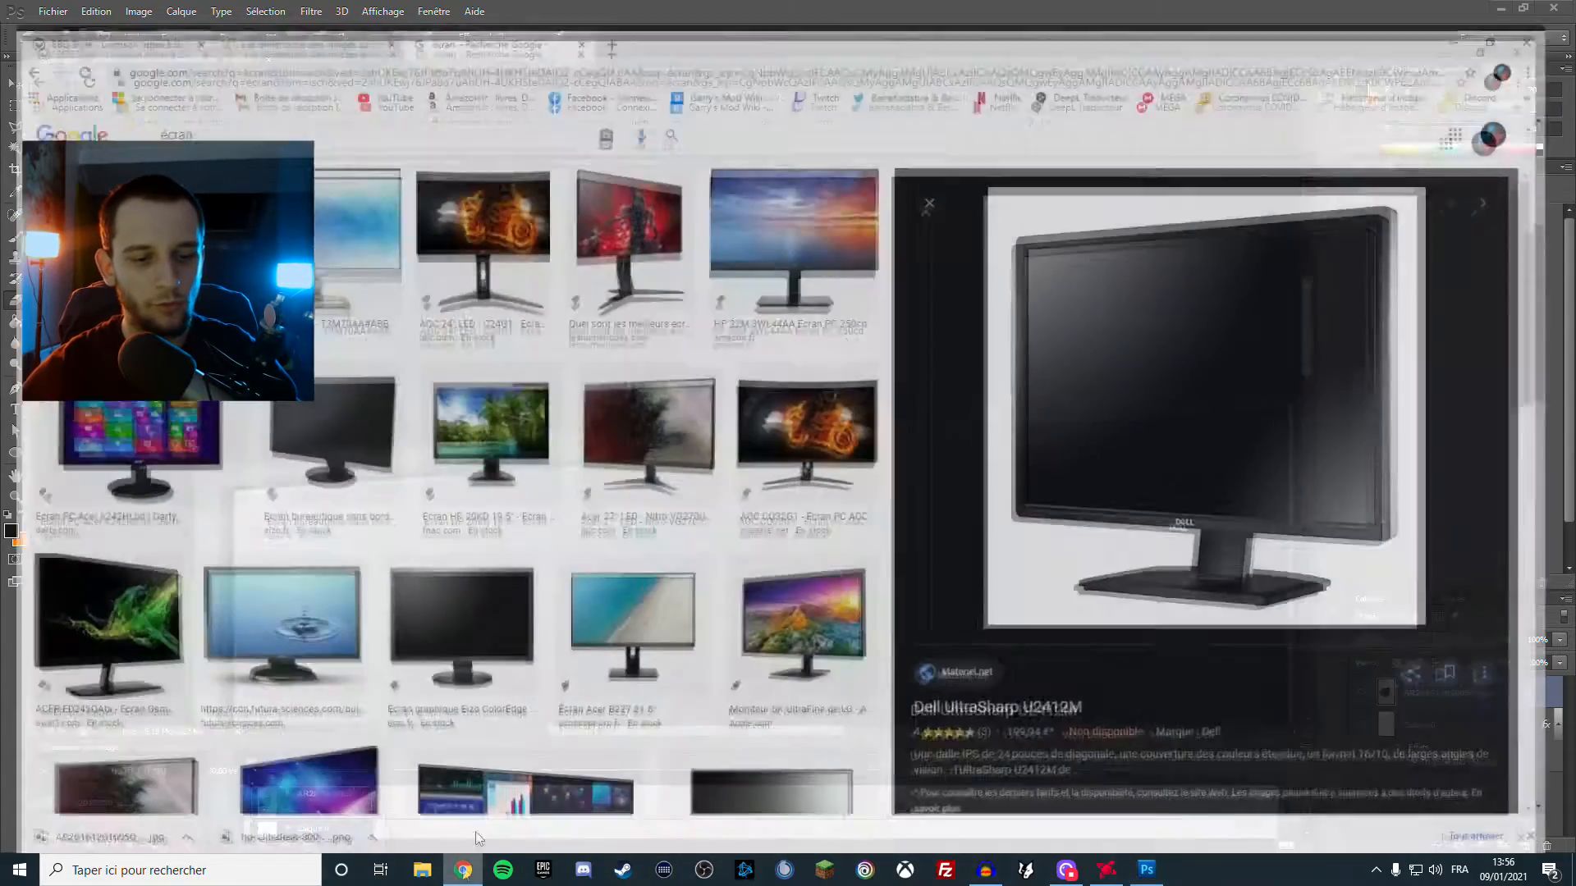
Switch to Chrome and filter the "écran" image results to pictures with a transparent background
{"action": "left_click", "coordinate": [463, 870]}
{"action": "scroll", "coordinate": [327, 218], "scroll_direction": "up", "scroll_amount": 4}
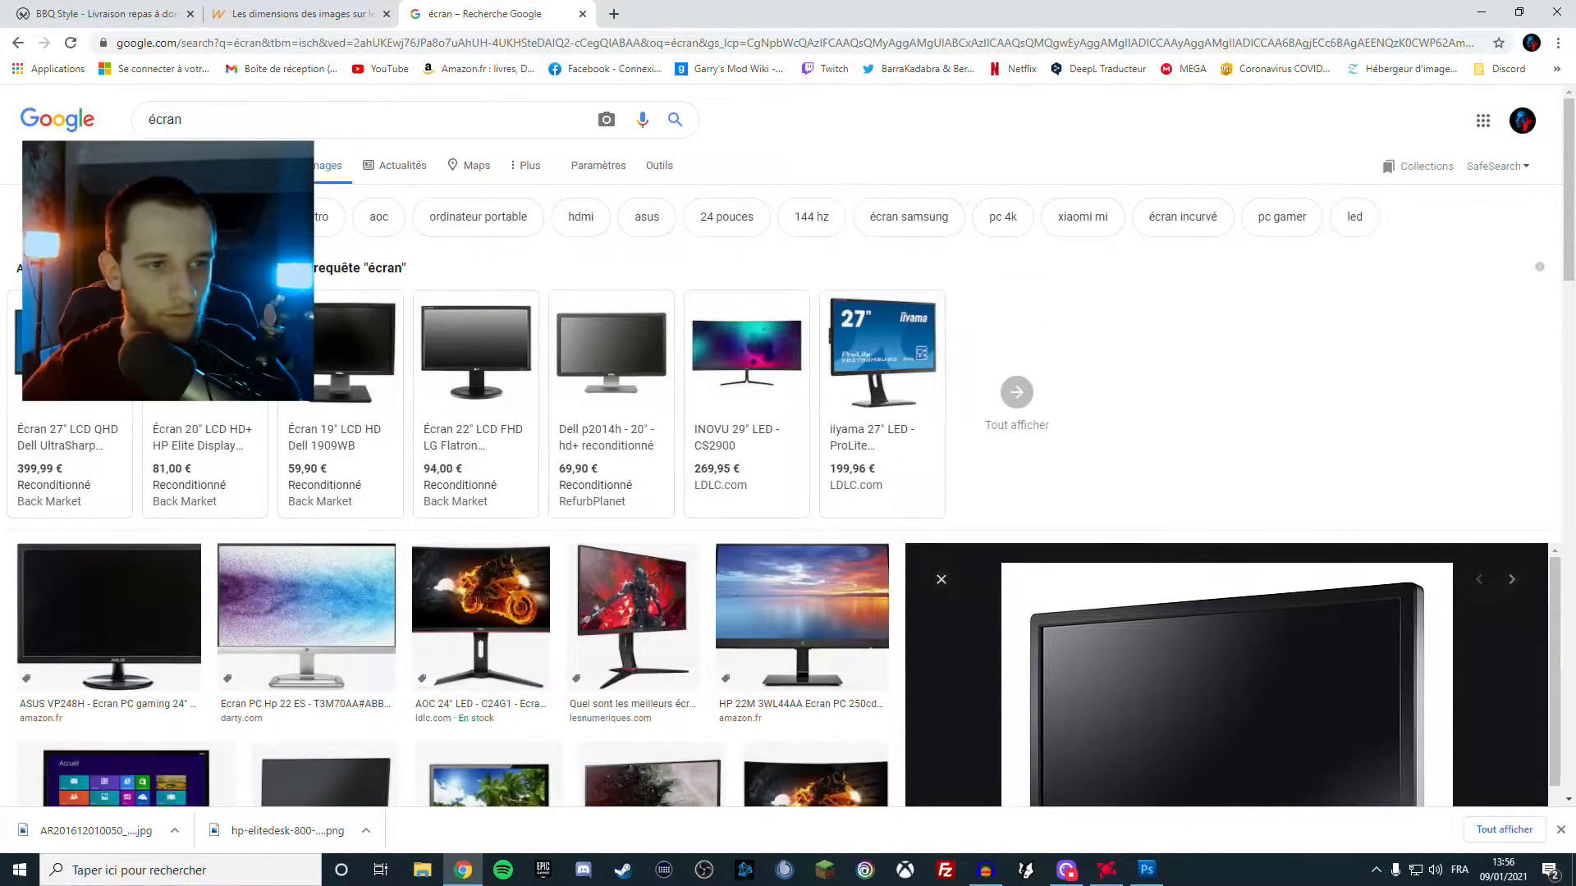
{"action": "left_click", "coordinate": [656, 166]}
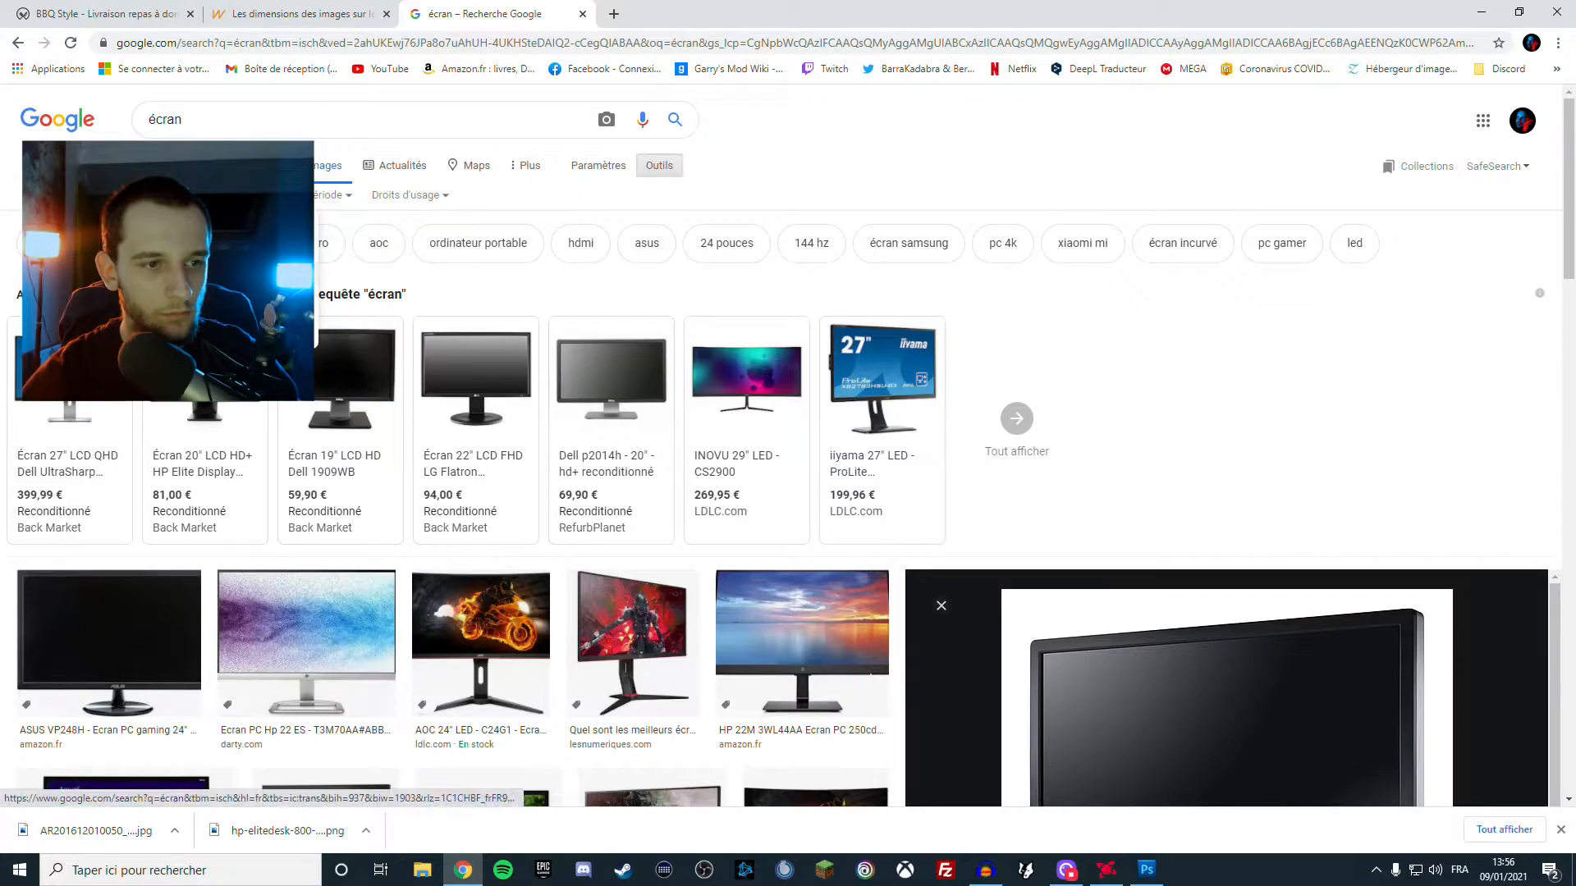
{"action": "left_click", "coordinate": [238, 270]}
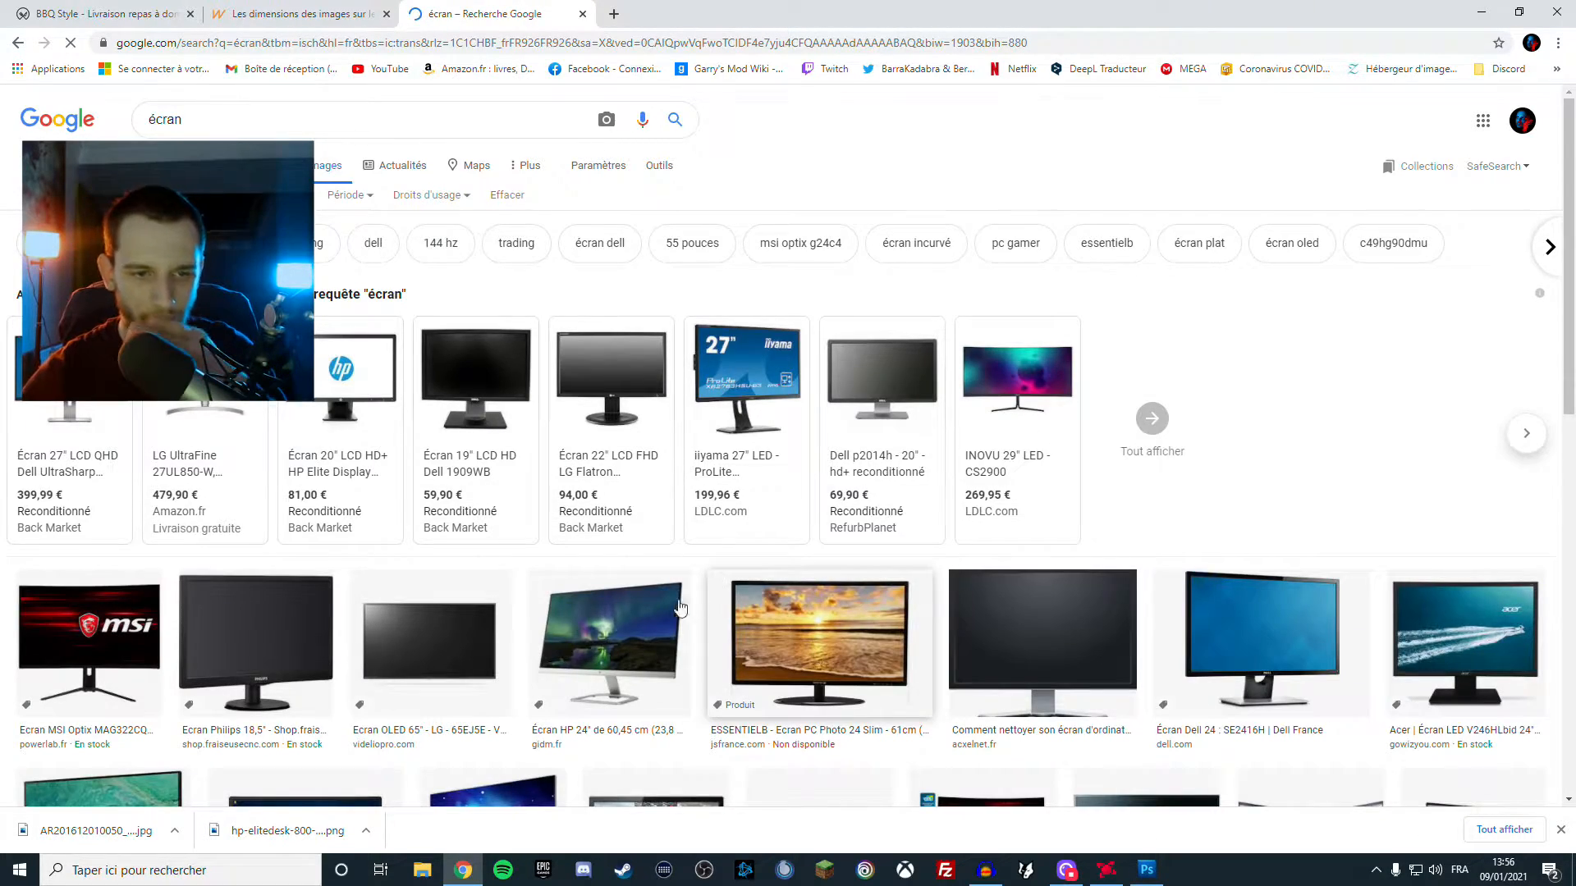
Save the Dell 24 SE2416H monitor picture from the transparent image results to the desktop
{"action": "scroll", "coordinate": [714, 574], "scroll_direction": "down", "scroll_amount": 5}
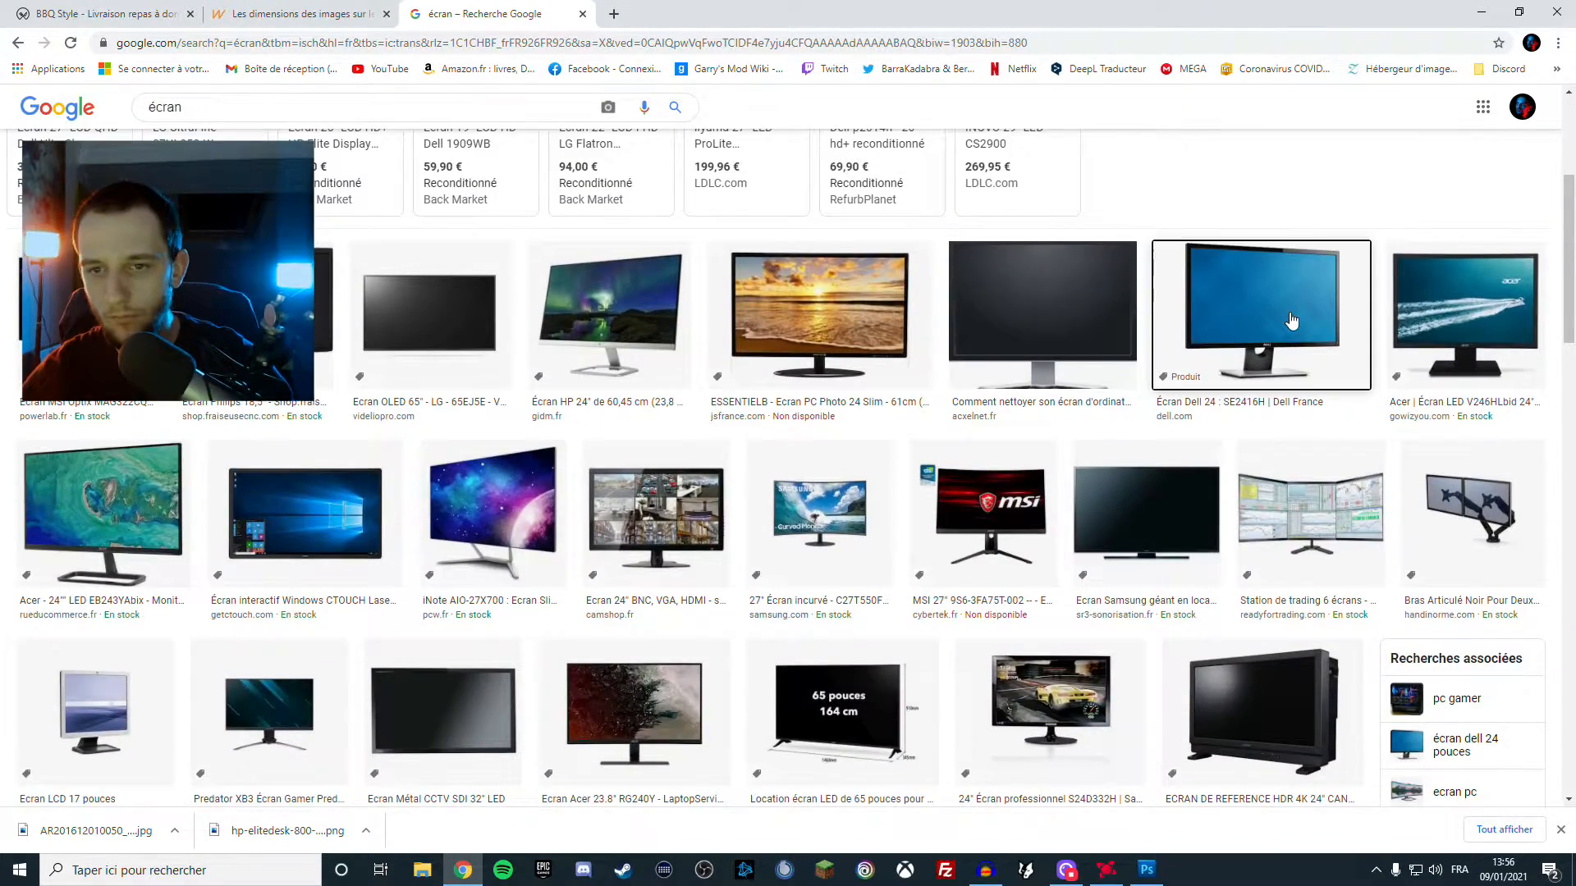
{"action": "left_click", "coordinate": [1244, 332]}
{"action": "right_click", "coordinate": [1244, 333]}
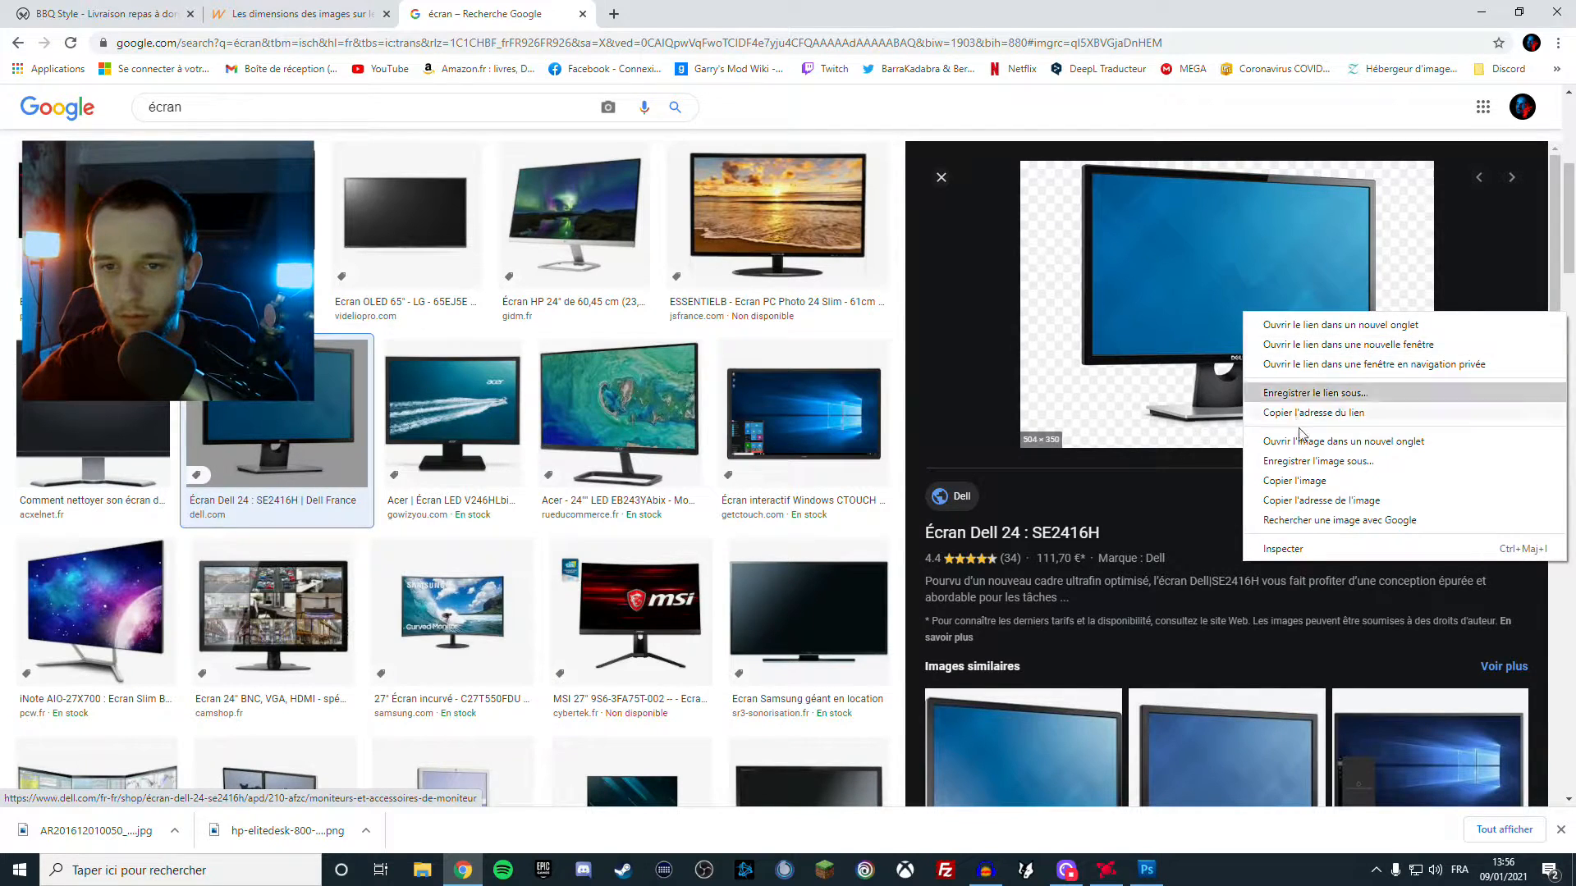
{"action": "left_click", "coordinate": [1318, 462]}
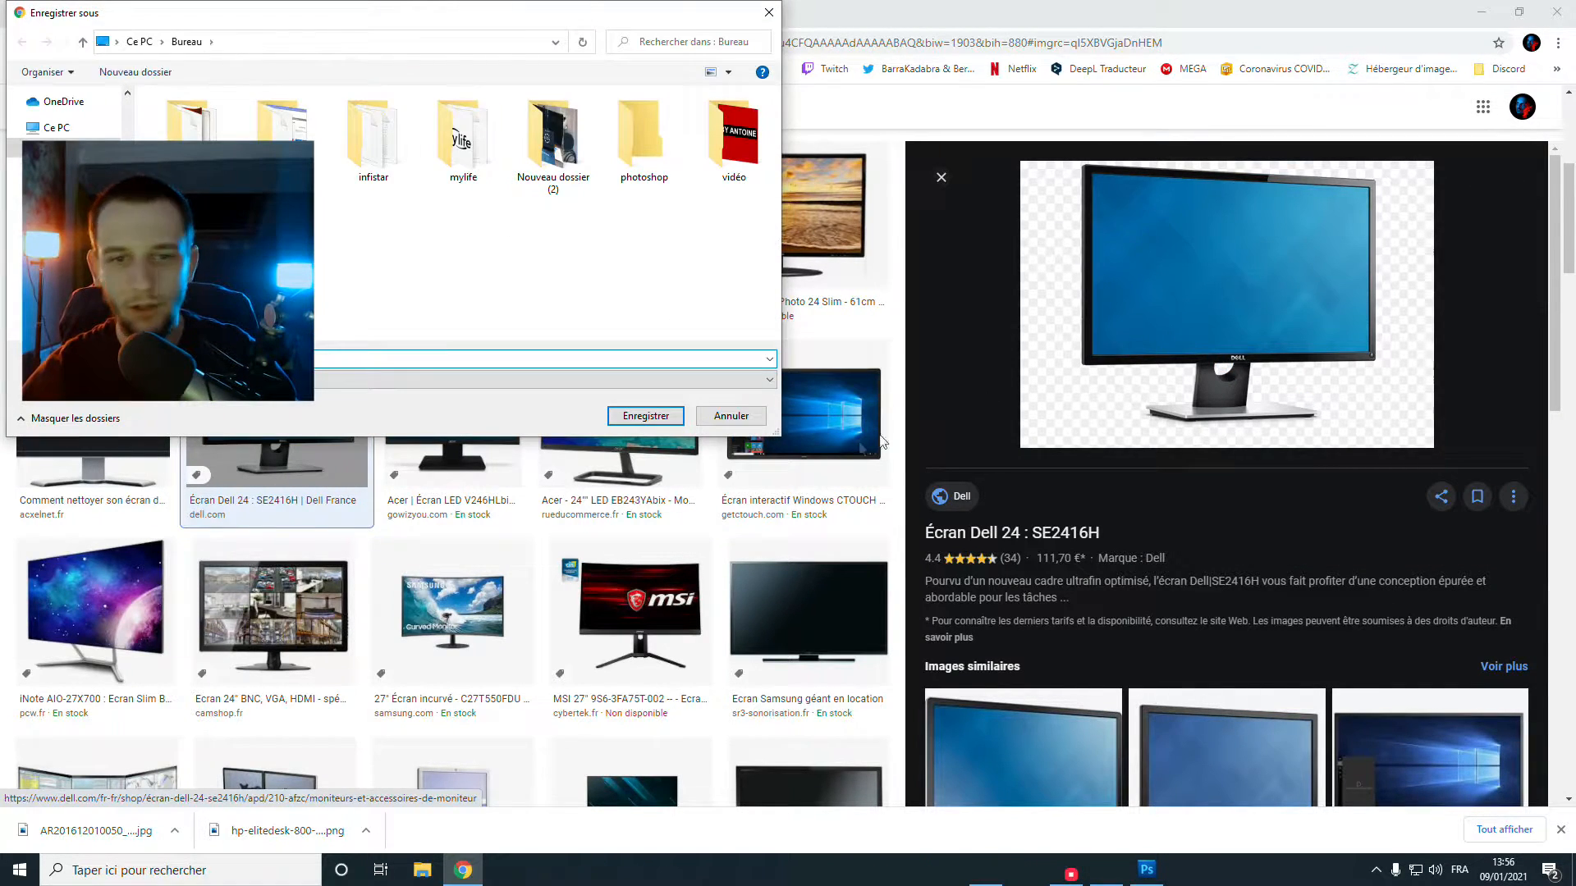
{"action": "left_click", "coordinate": [645, 416]}
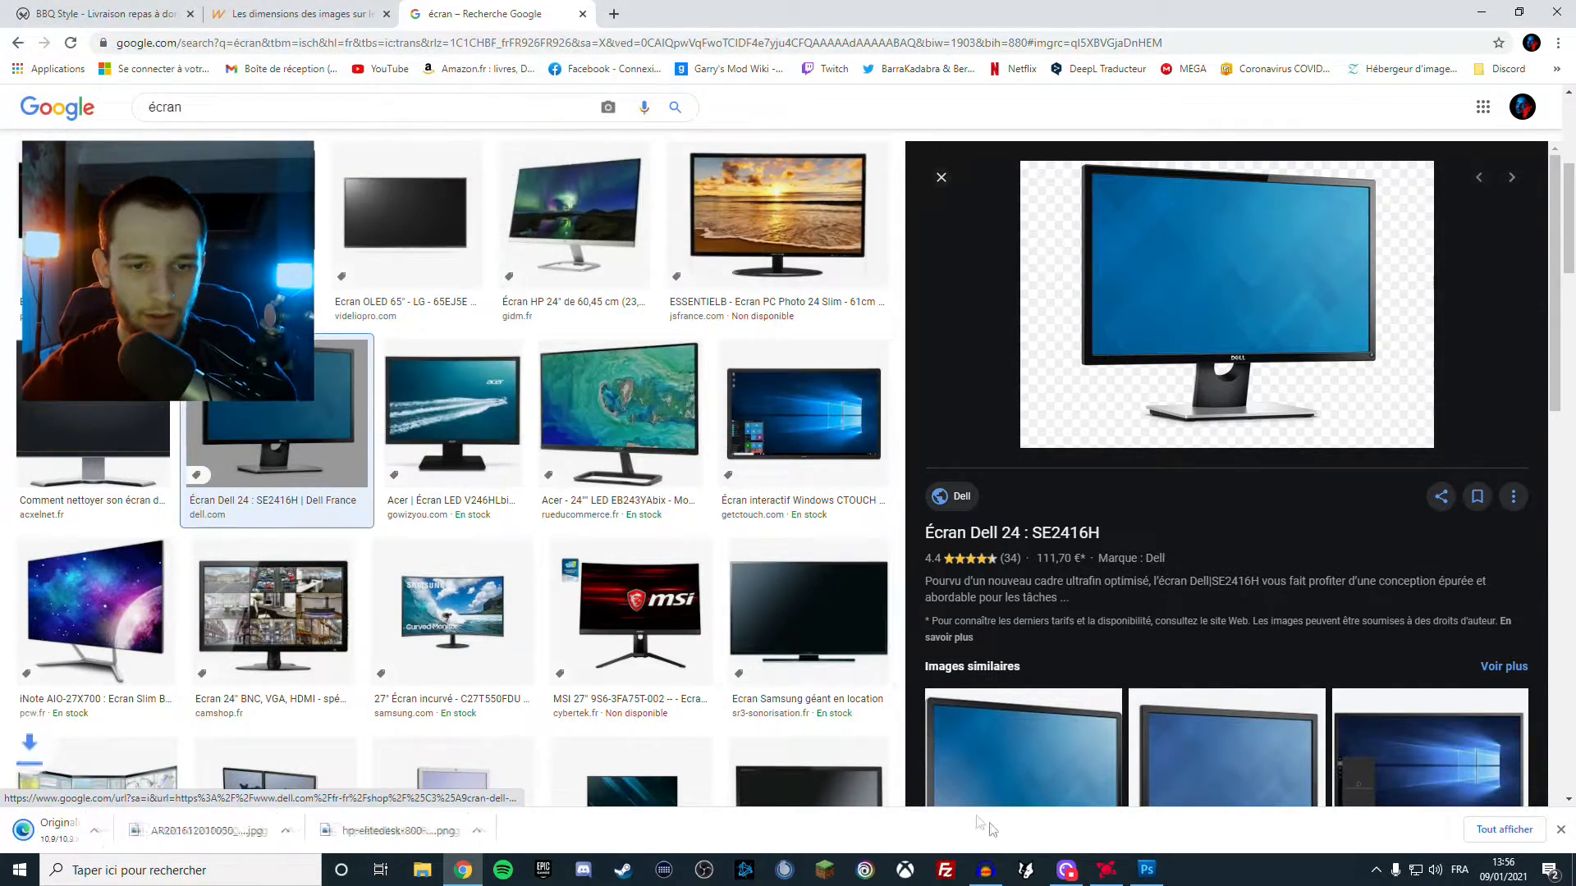
{"action": "left_click", "coordinate": [1149, 871]}
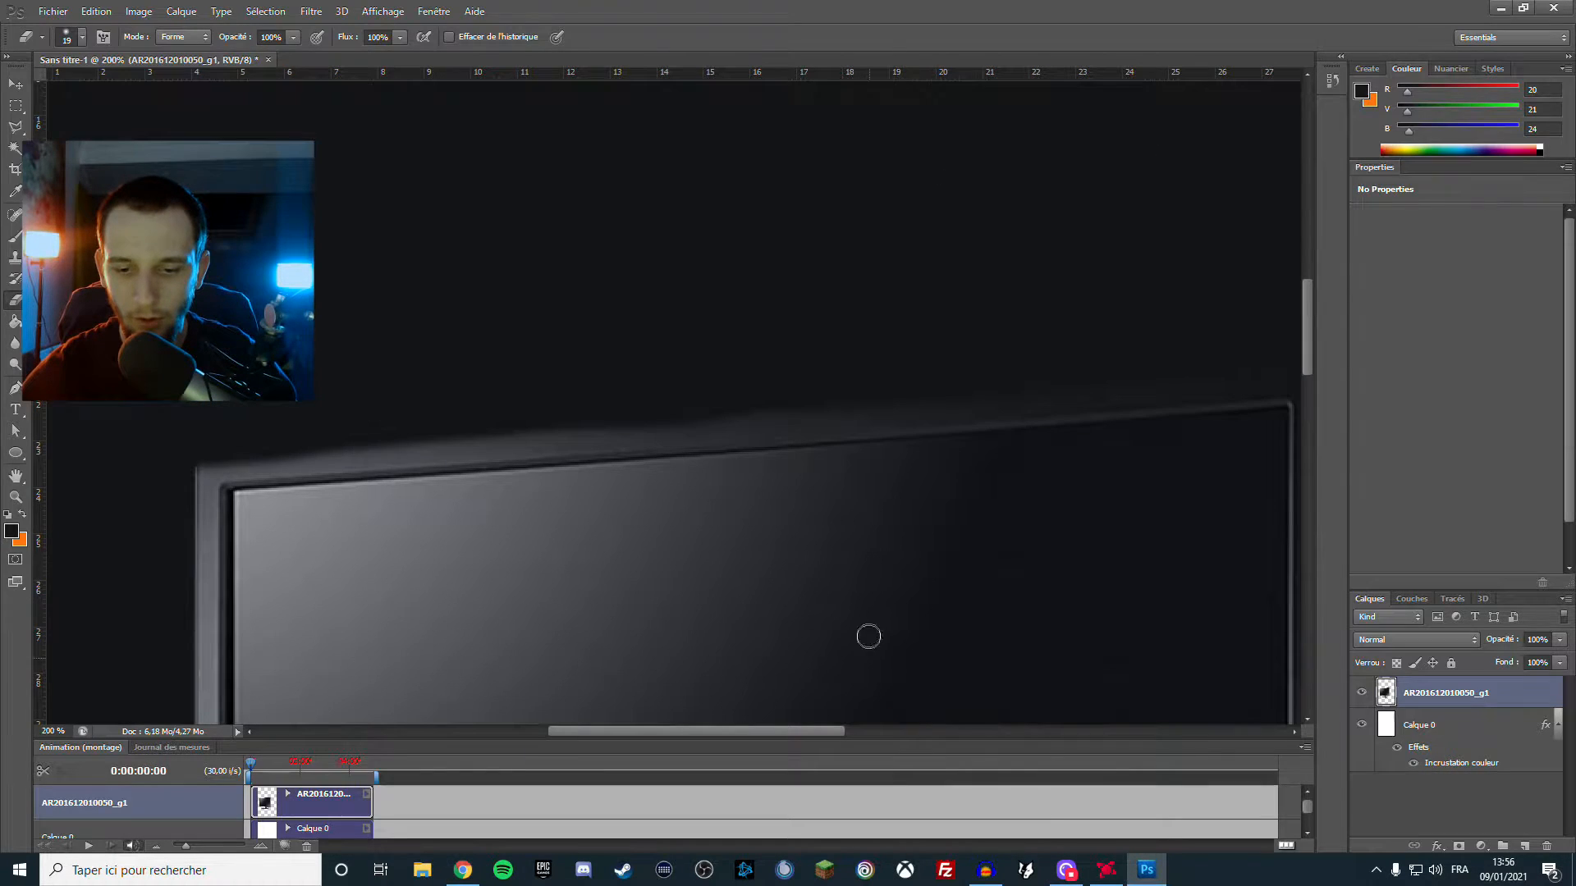
{"action": "scroll", "coordinate": [869, 632], "scroll_direction": "down", "scroll_amount": 3}
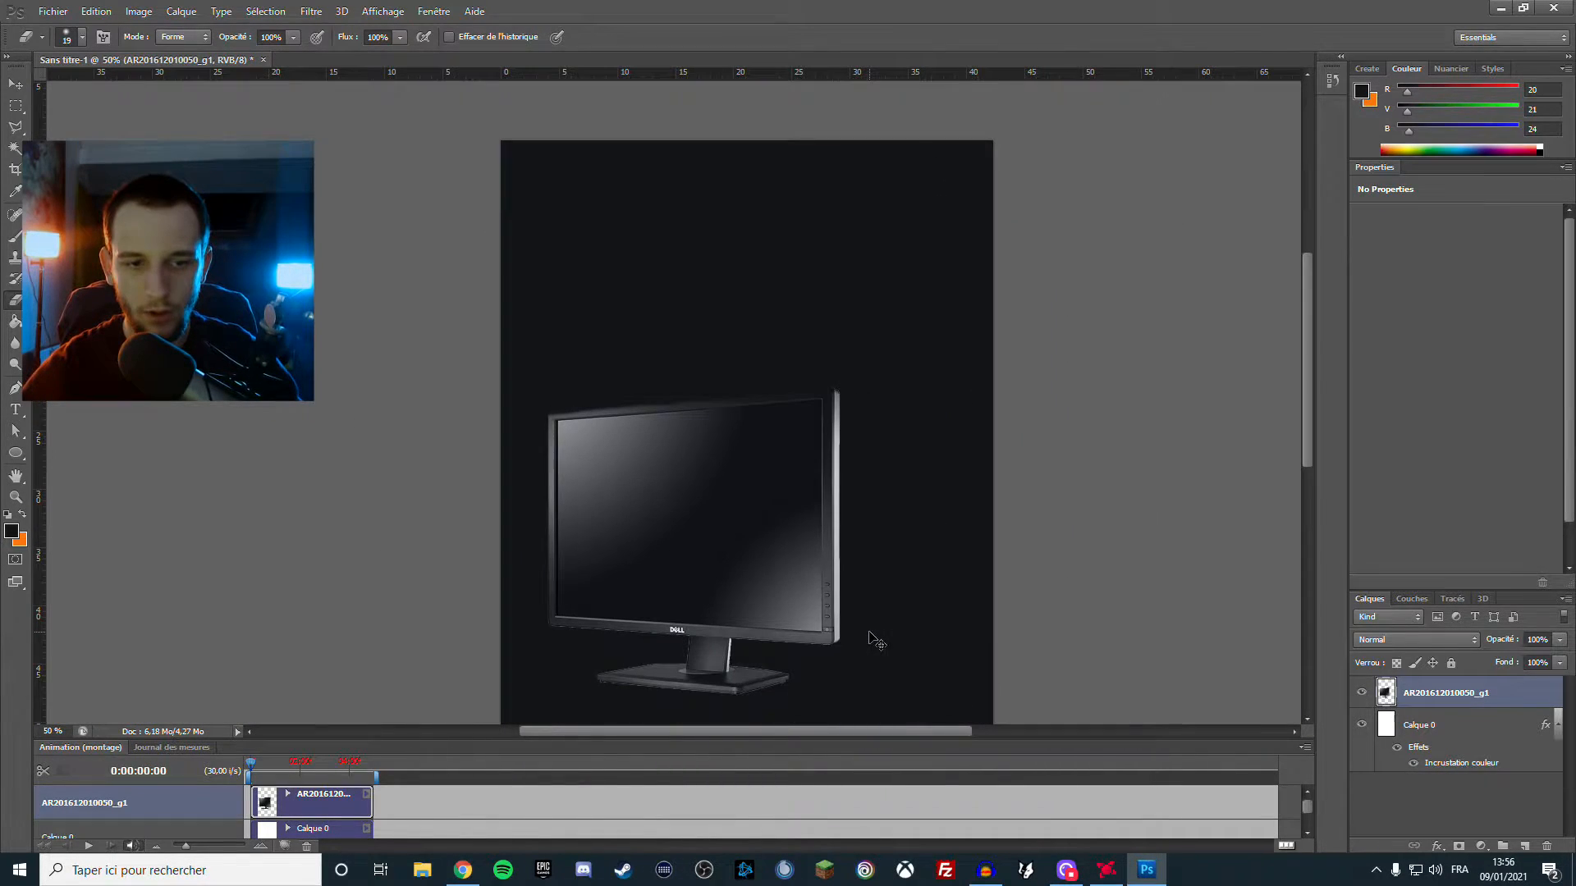
{"action": "key", "text": "Delete"}
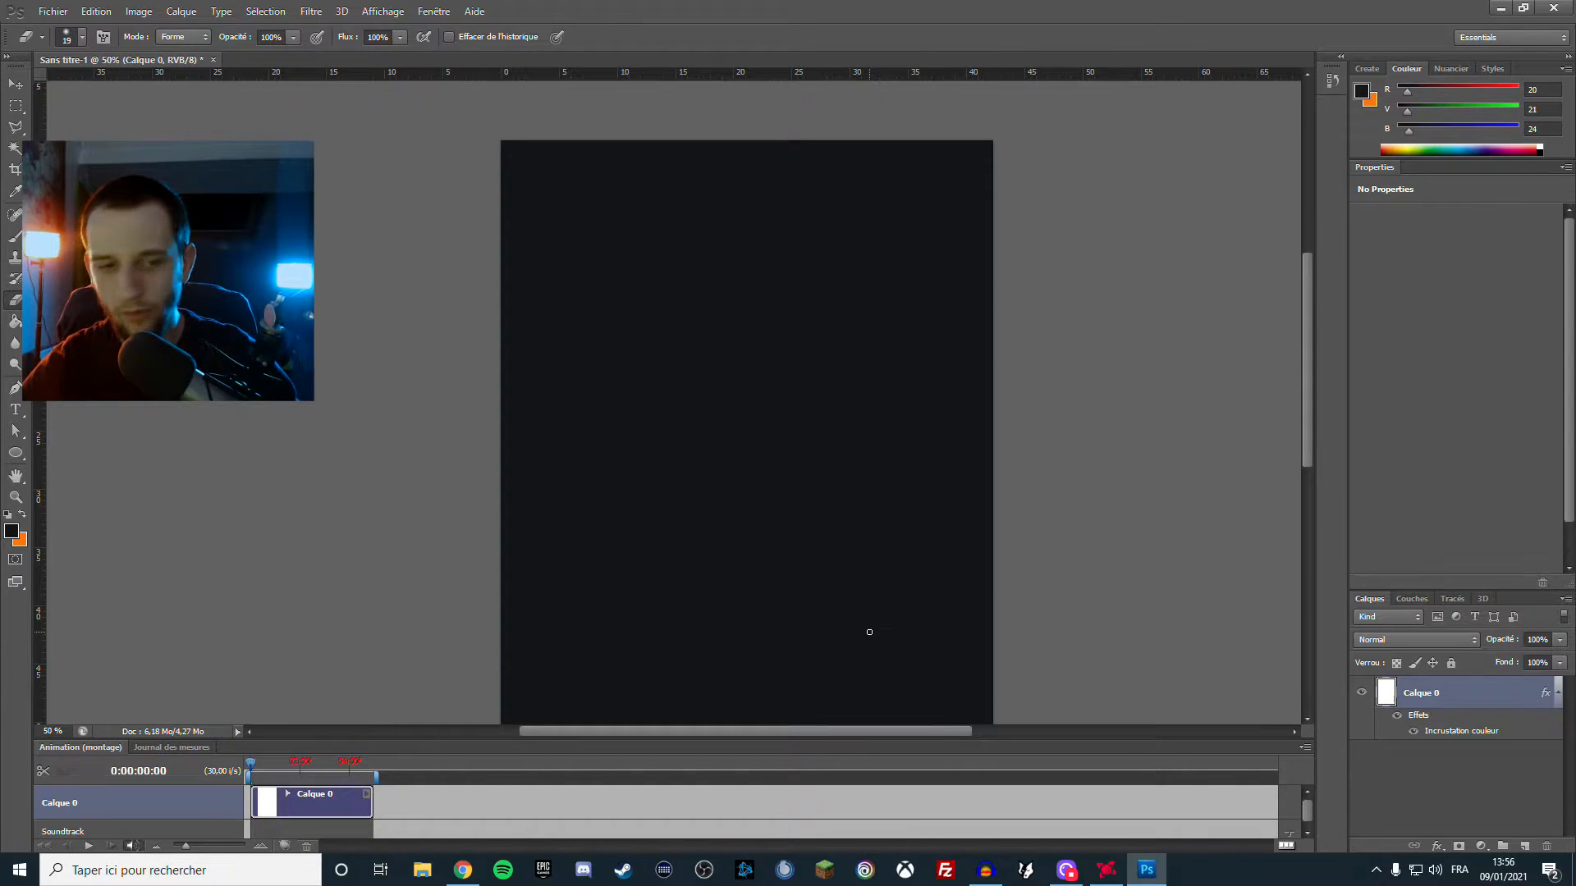
Try to import the OriginalPng monitor picture from the desktop into the document
{"action": "left_click", "coordinate": [53, 11]}
{"action": "left_click", "coordinate": [164, 277]}
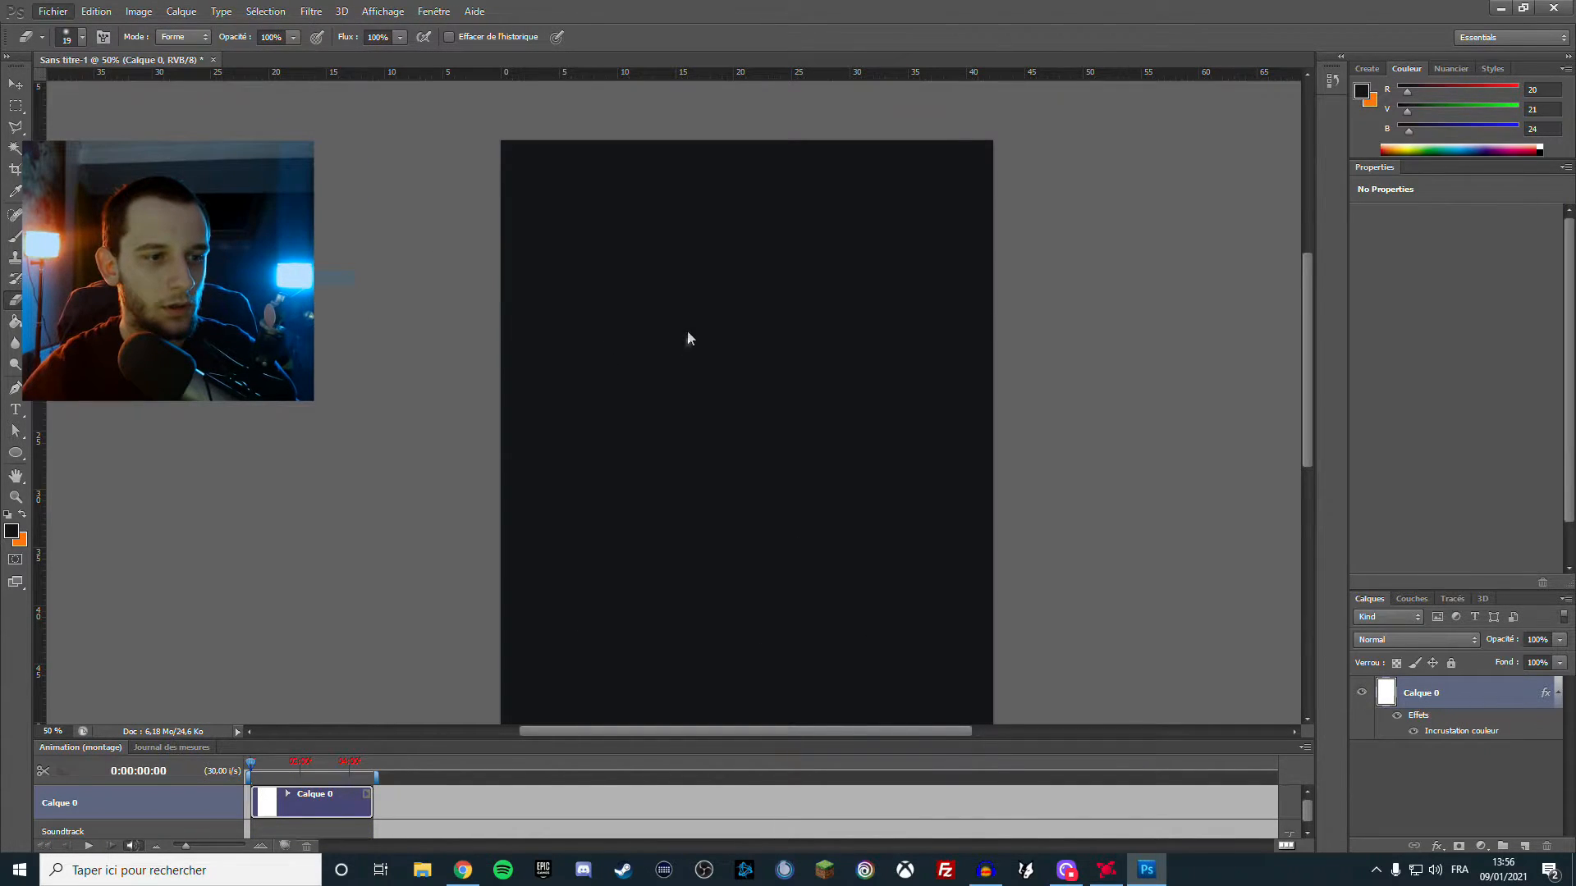
{"action": "scroll", "coordinate": [821, 394], "scroll_direction": "down", "scroll_amount": 3}
{"action": "left_click", "coordinate": [773, 550]}
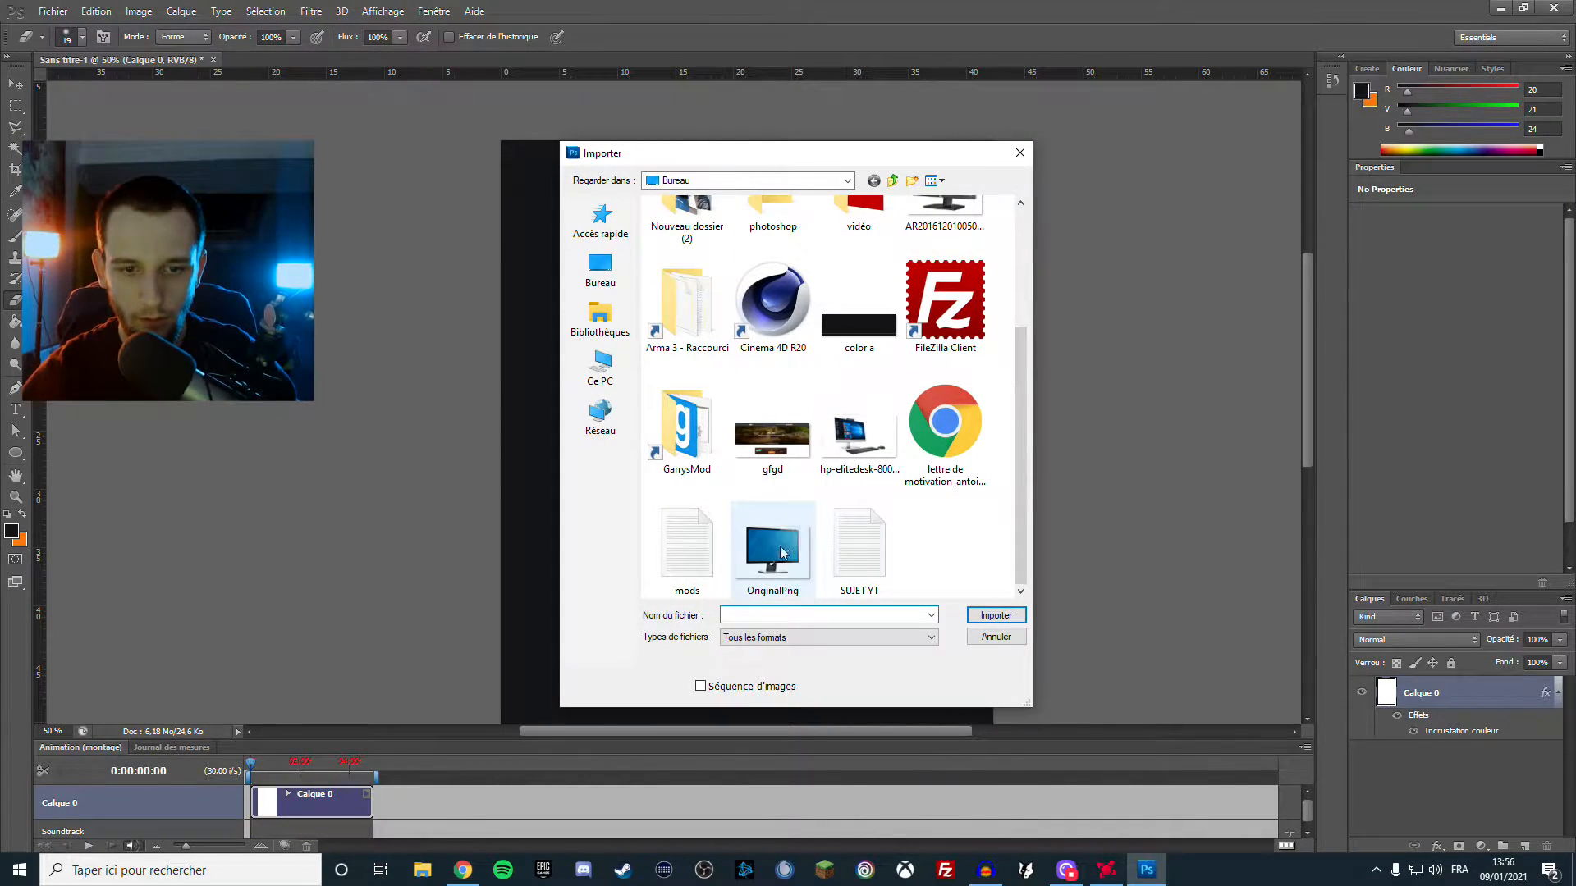
{"action": "left_click", "coordinate": [995, 616]}
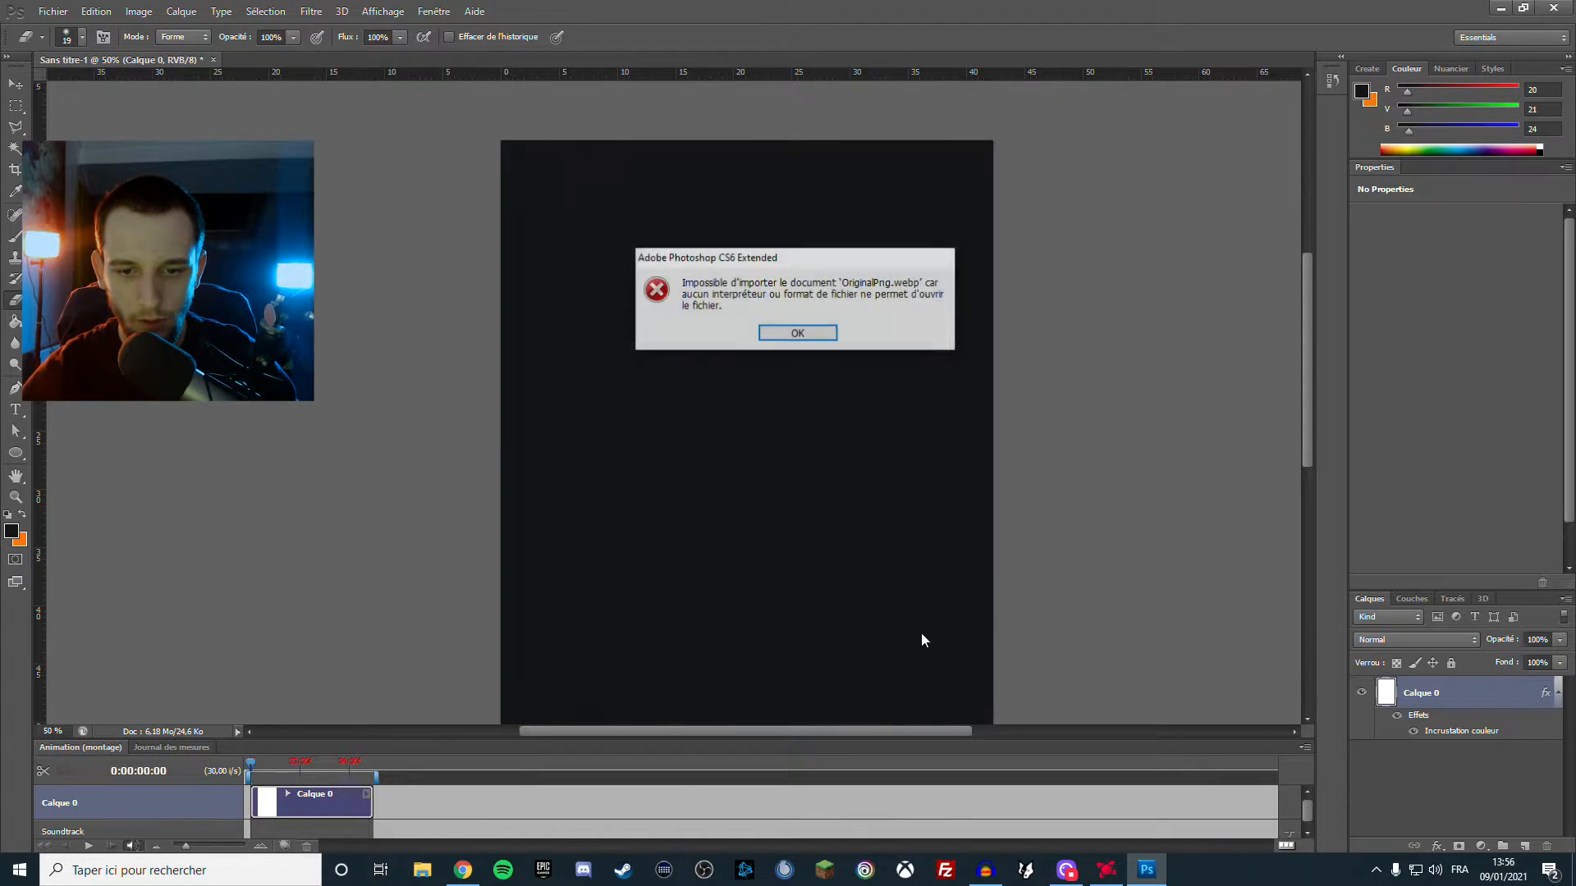
{"action": "left_click", "coordinate": [807, 338]}
Open the OriginalPng picture from the desktop in Paint and close the program again
{"action": "left_click", "coordinate": [73, 869]}
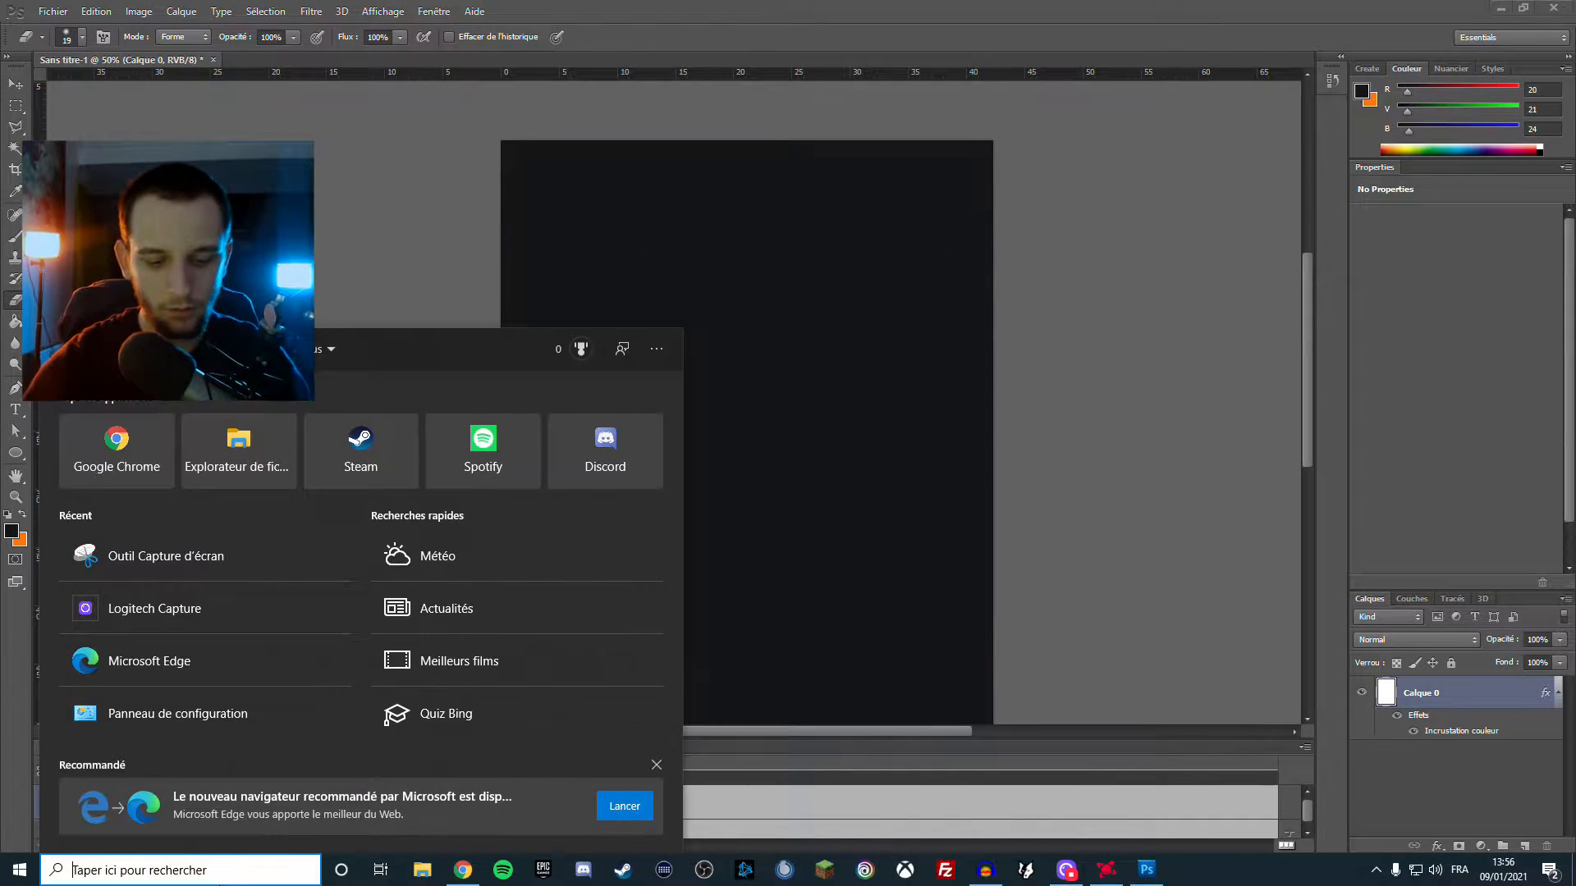
{"action": "type", "text": "paint"}
{"action": "key", "text": "Return"}
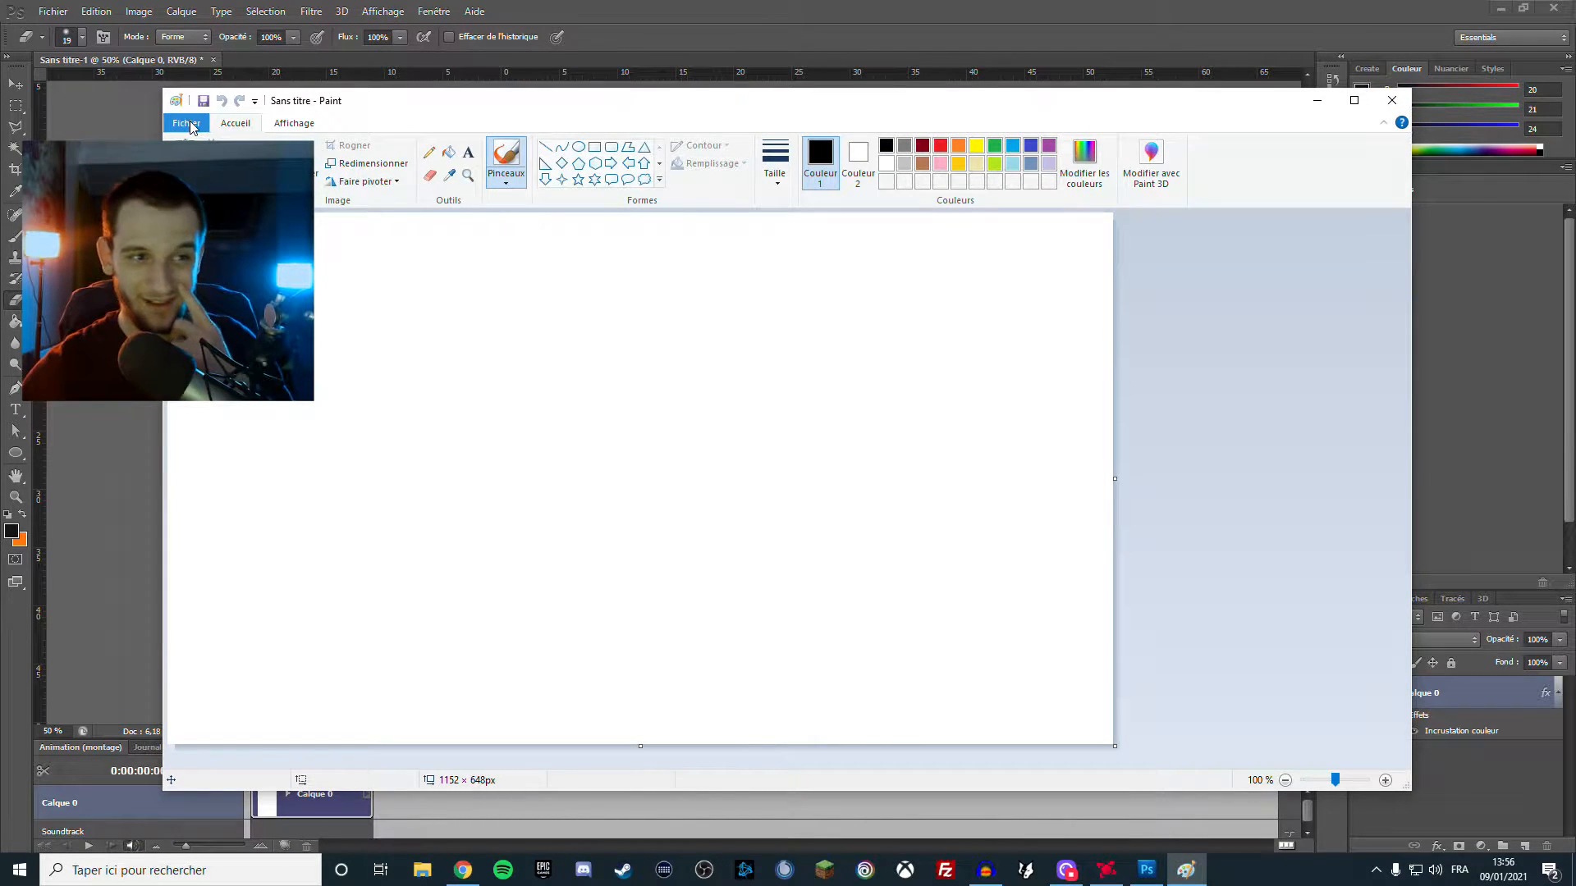
{"action": "left_click", "coordinate": [189, 124]}
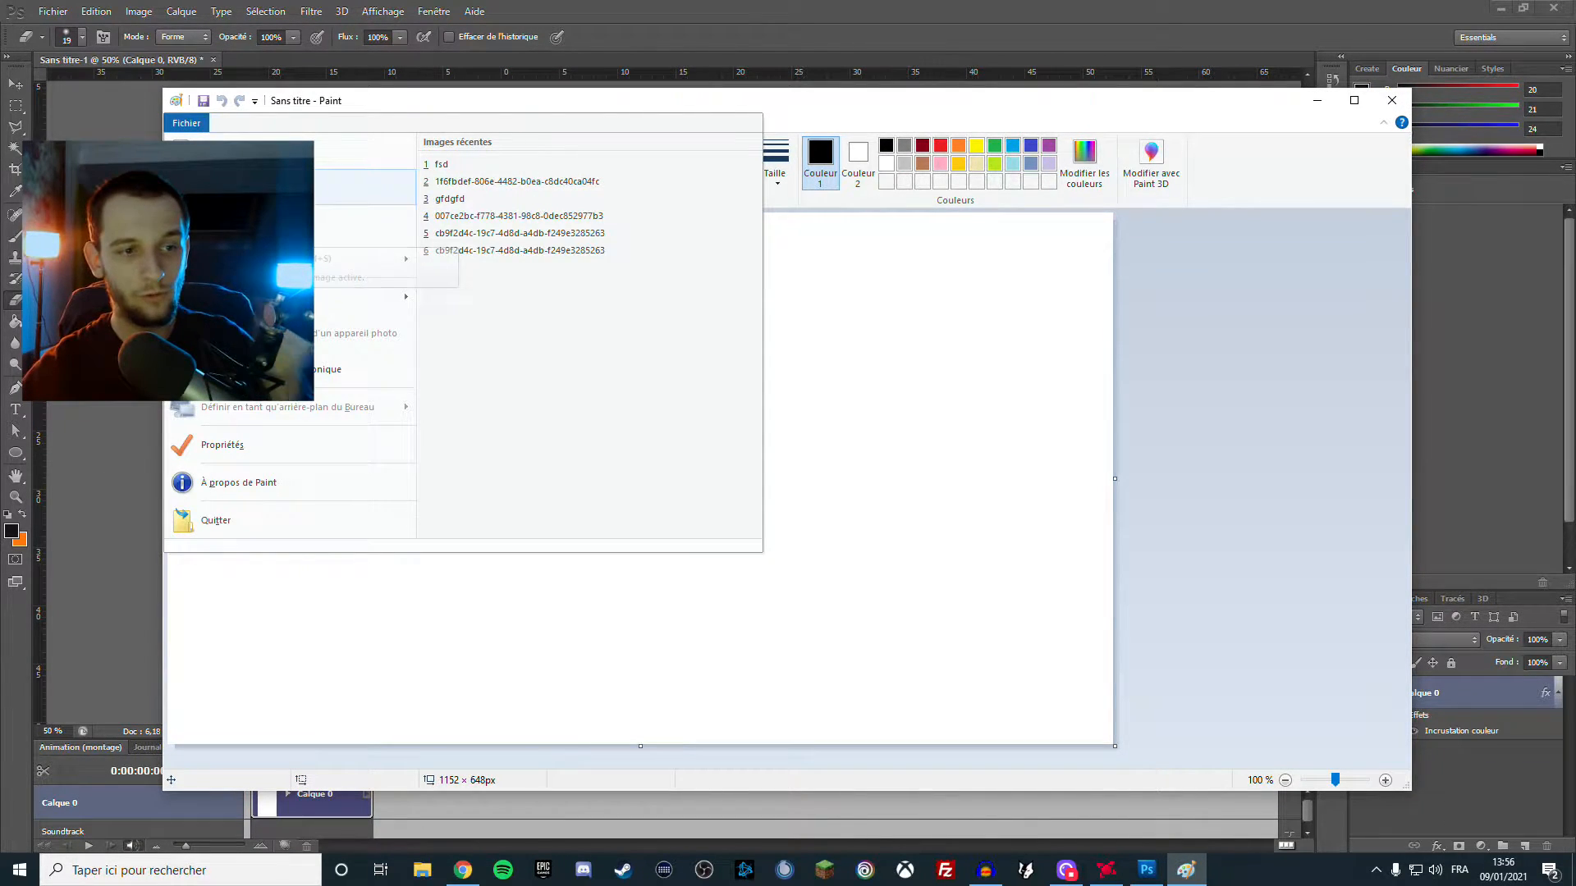
{"action": "key", "text": "Escape"}
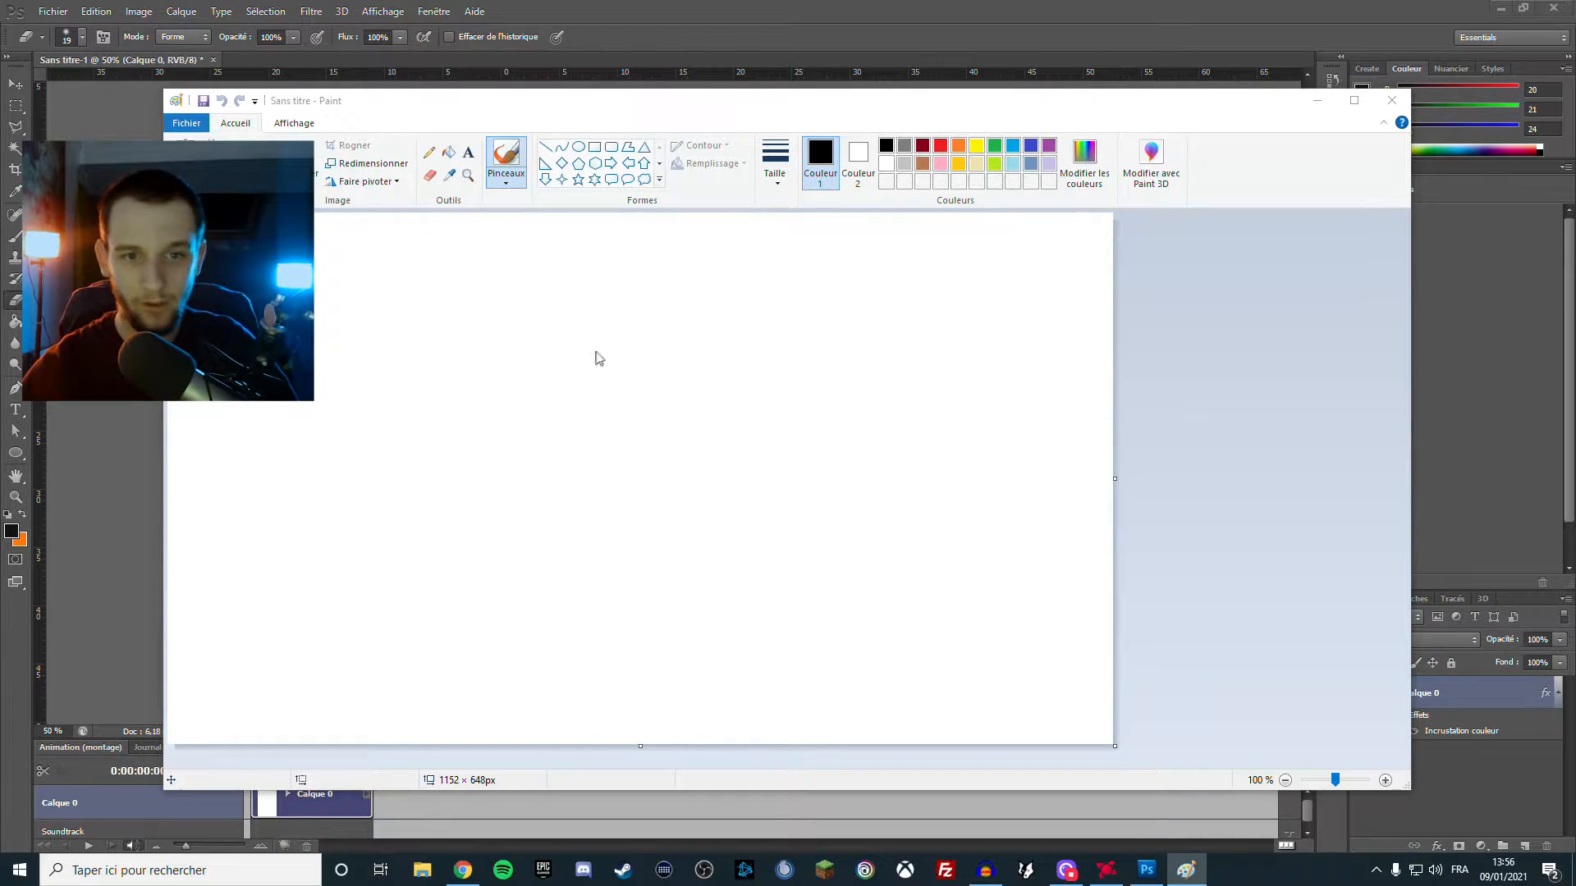
{"action": "key", "text": "ctrl+o"}
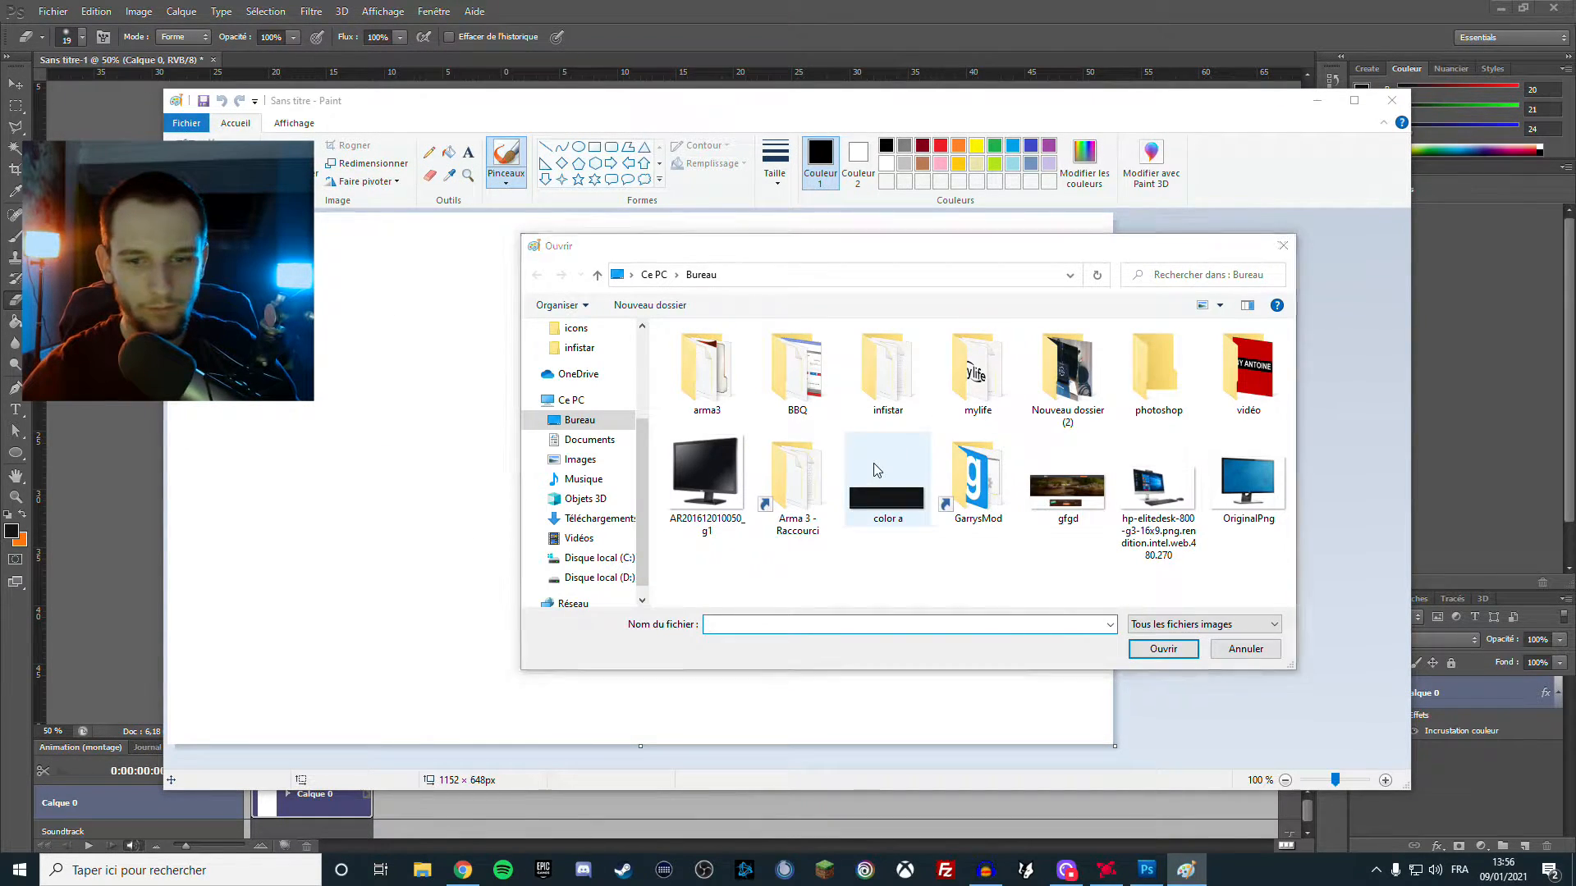
{"action": "left_click", "coordinate": [1248, 484]}
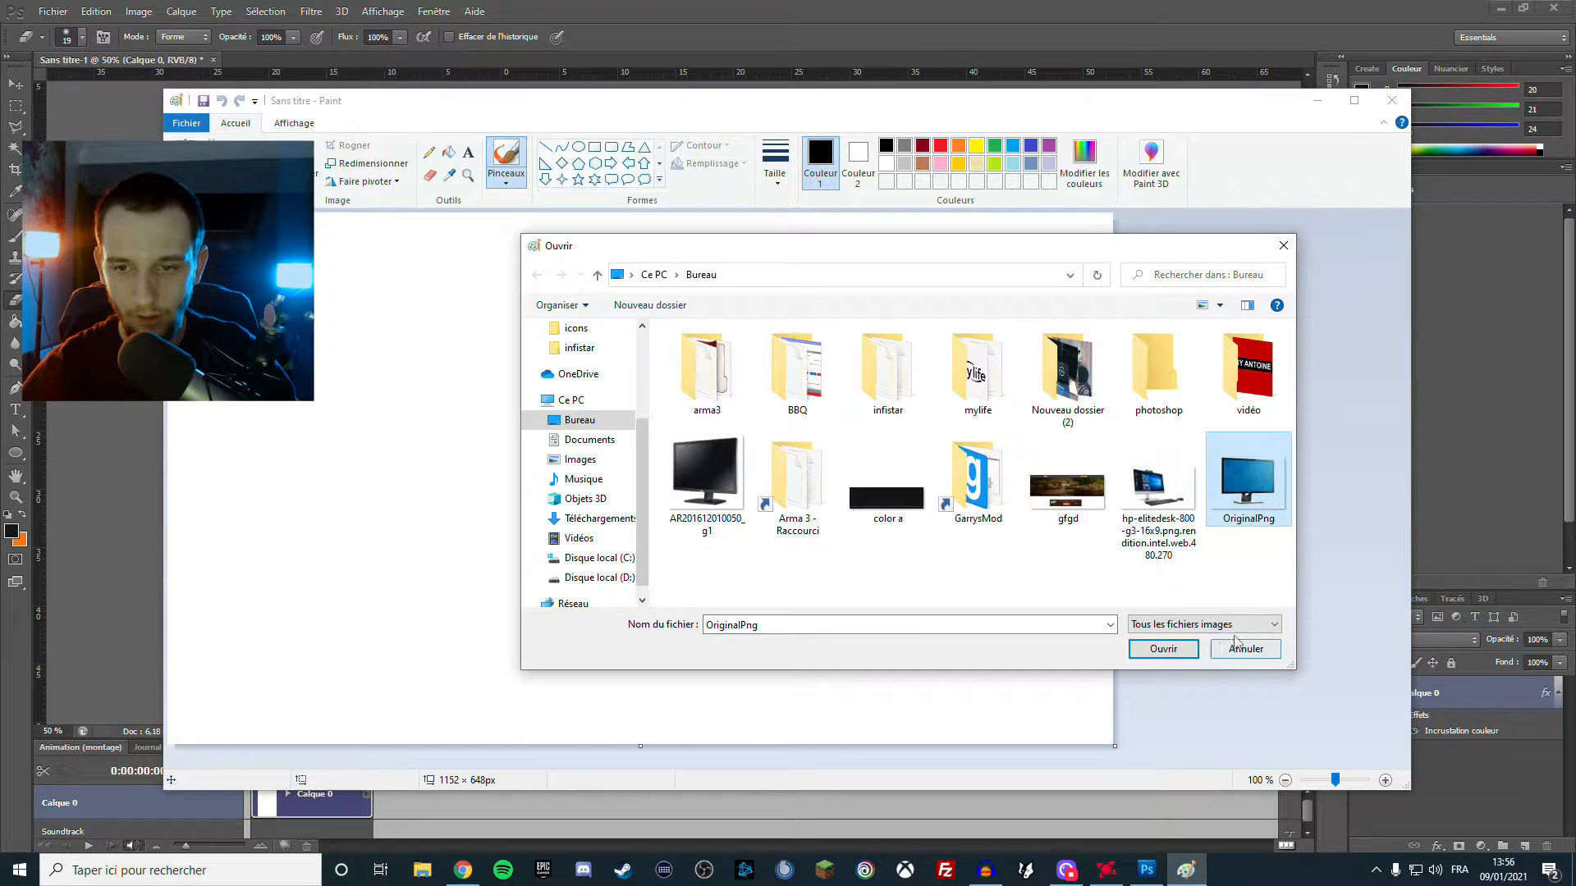
{"action": "left_click", "coordinate": [1162, 650]}
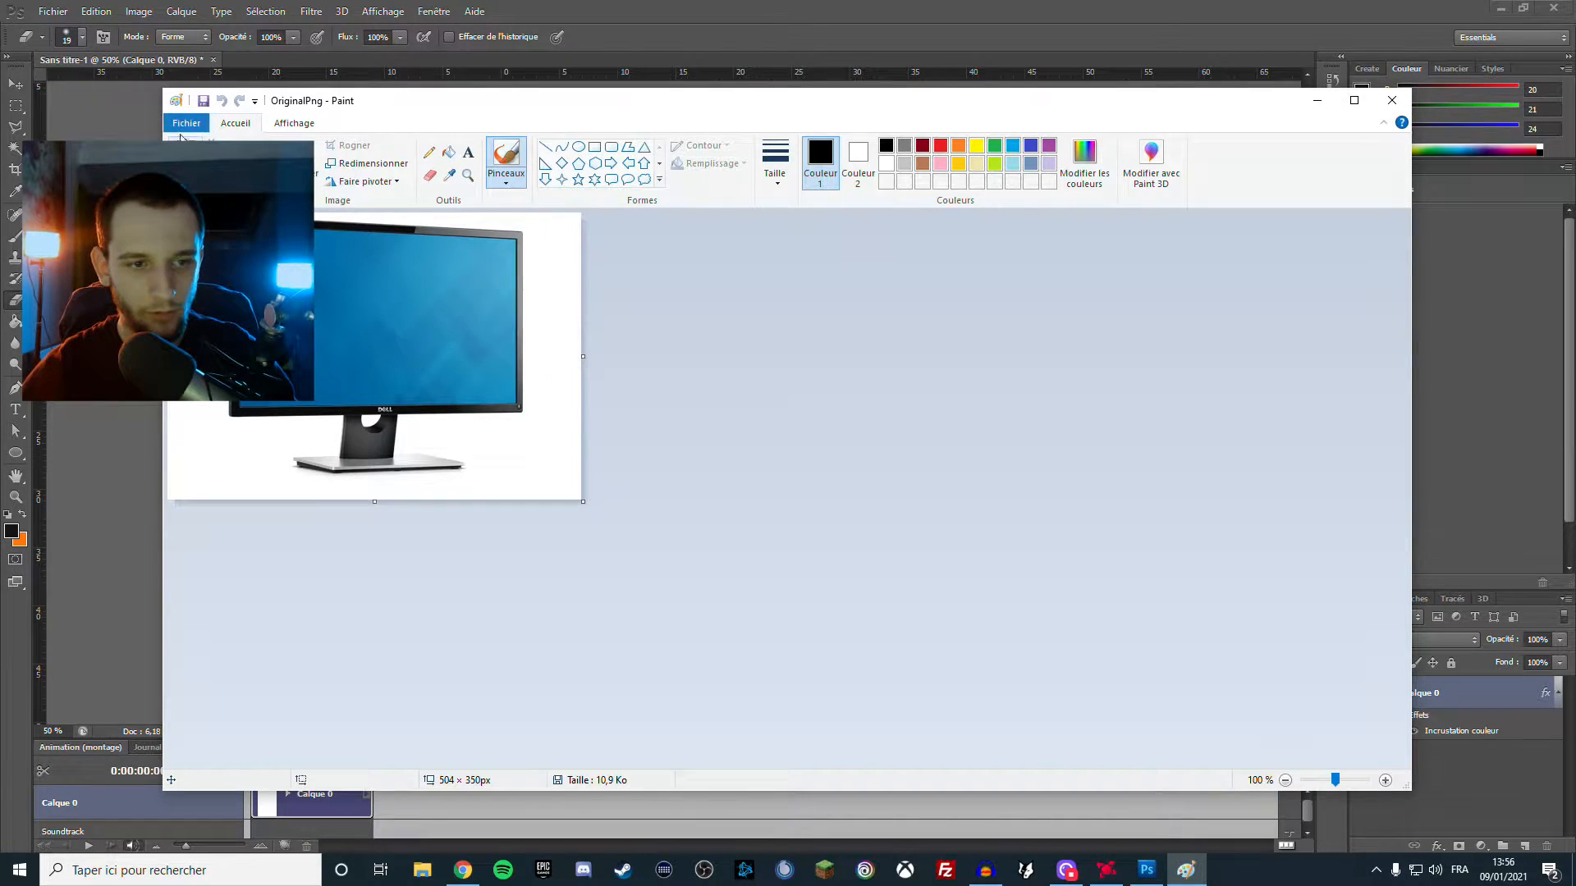
{"action": "left_click", "coordinate": [1387, 100]}
Switch to Chrome and save the transparent Acer 24" LED EB243YAbix monitor picture to the desktop
{"action": "left_click", "coordinate": [463, 870]}
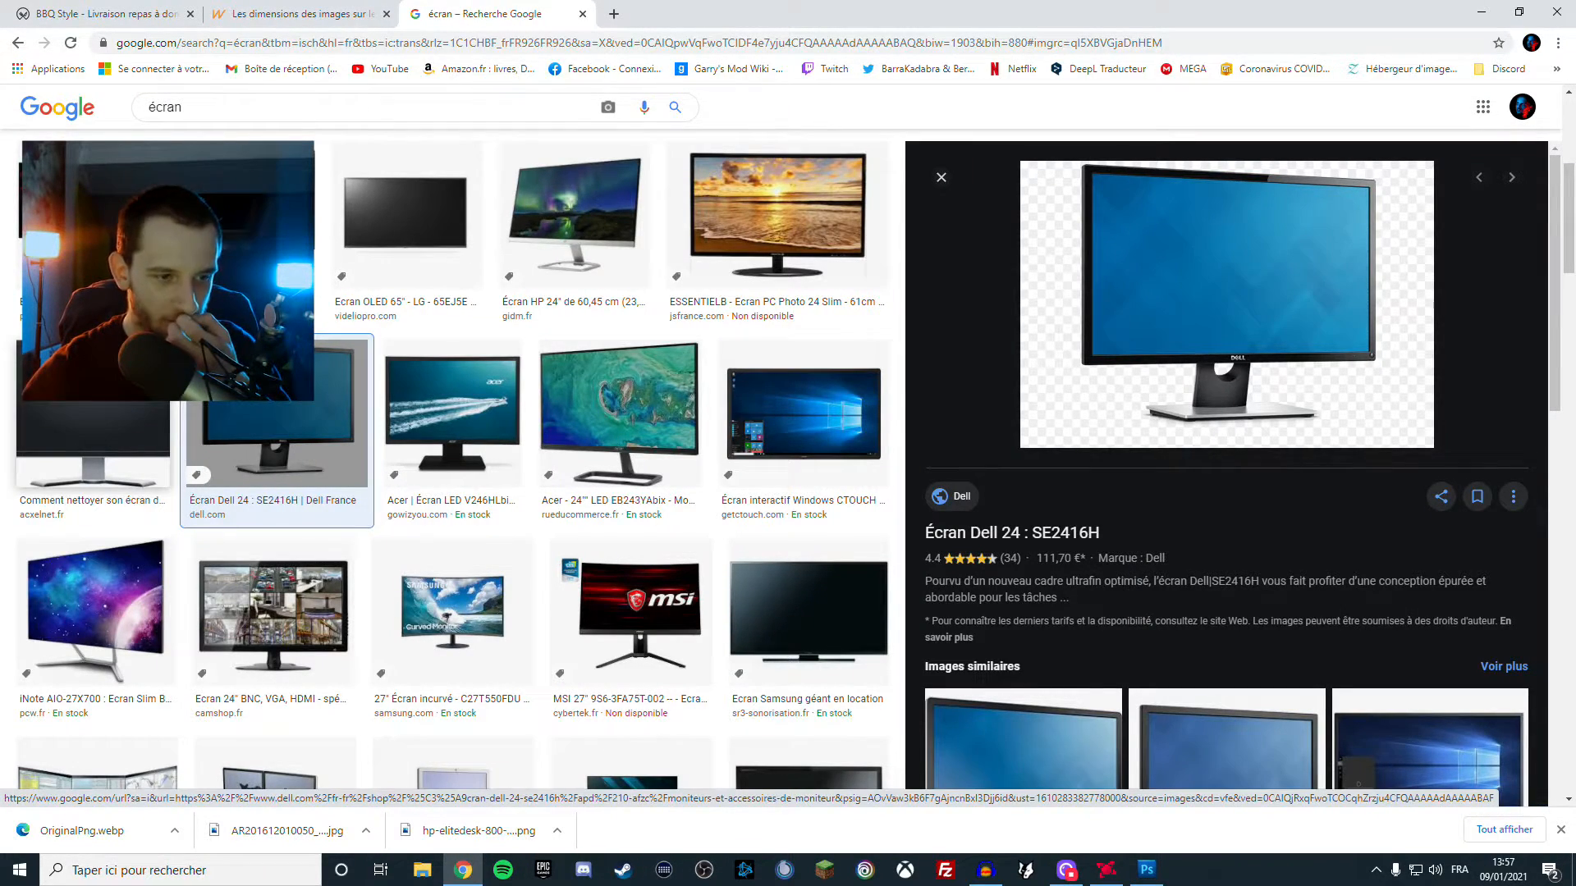
{"action": "scroll", "coordinate": [550, 340], "scroll_direction": "down", "scroll_amount": 1}
{"action": "left_click", "coordinate": [577, 333]}
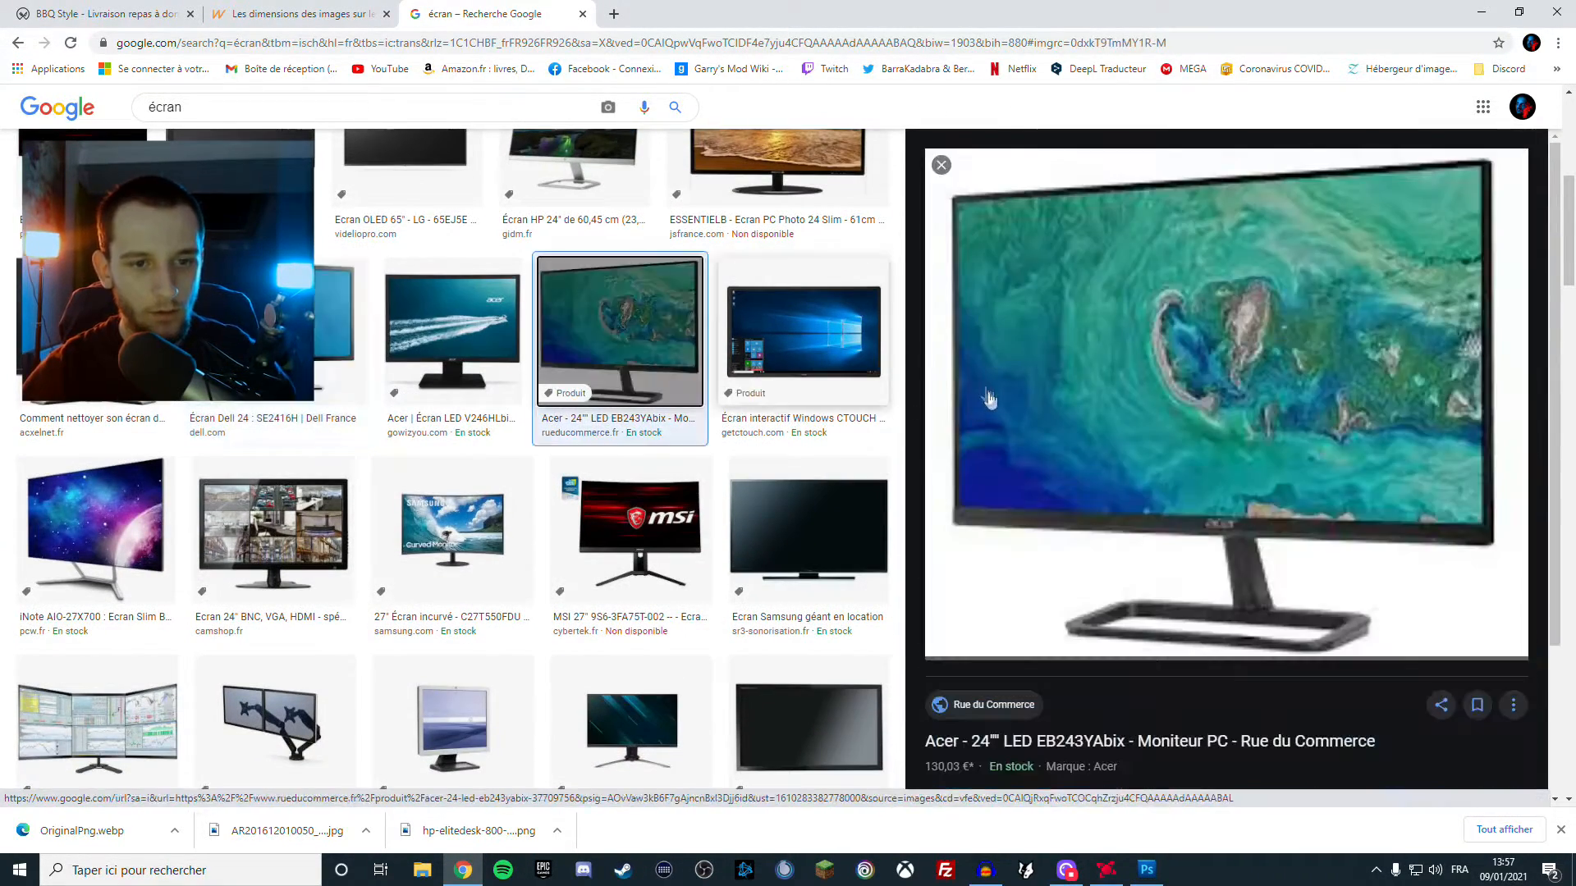
{"action": "right_click", "coordinate": [1195, 470]}
{"action": "left_click", "coordinate": [1270, 617]}
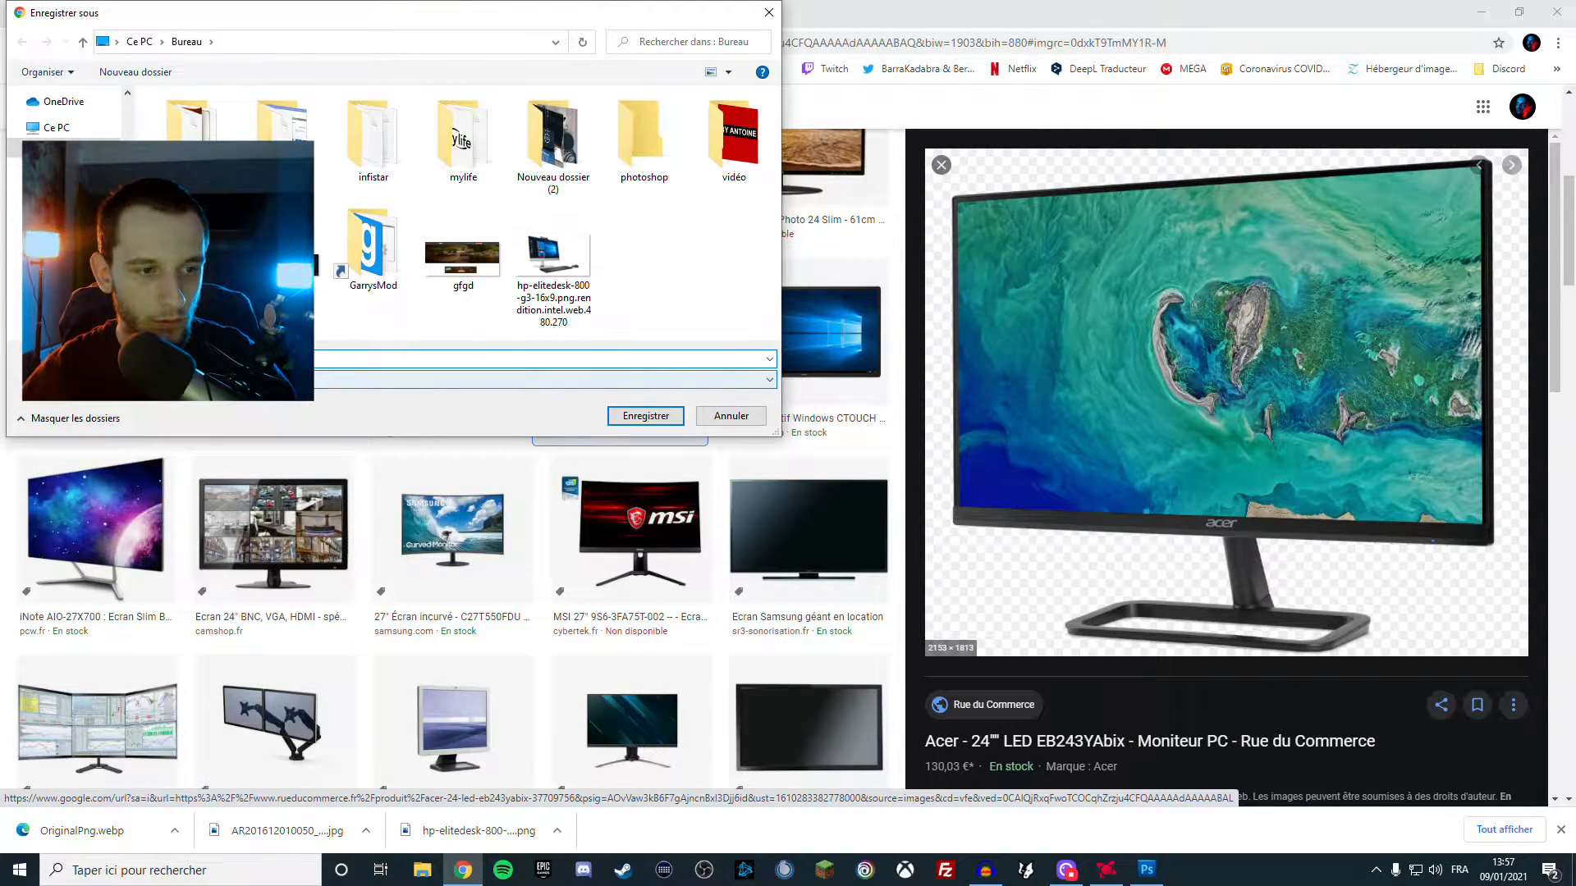
{"action": "left_click", "coordinate": [645, 416]}
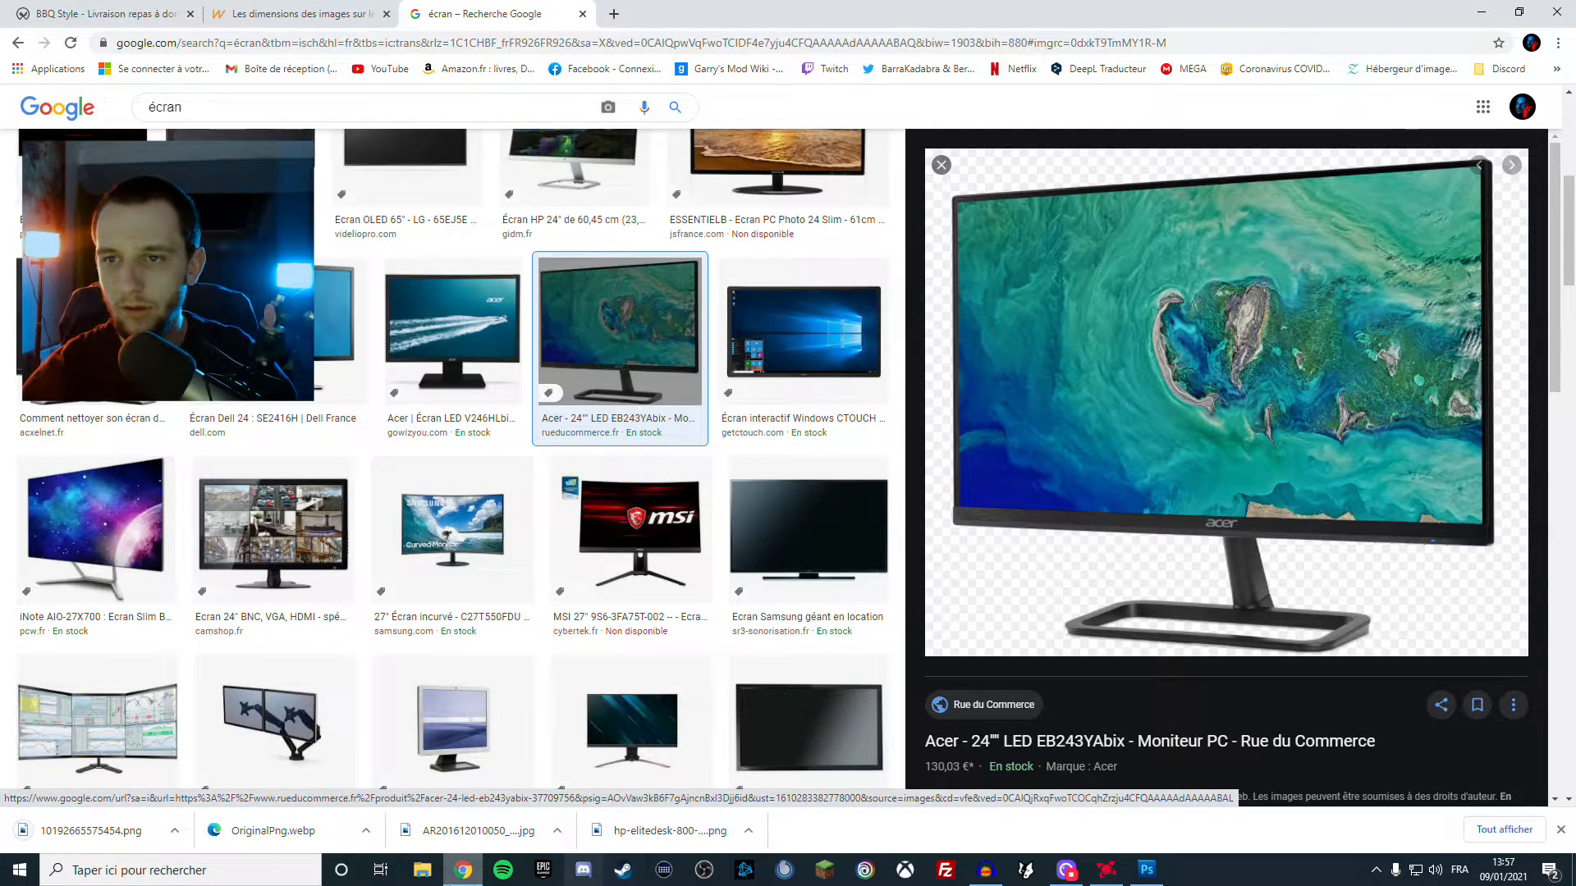
{"action": "left_click", "coordinate": [1146, 869]}
{"action": "left_click", "coordinate": [43, 10]}
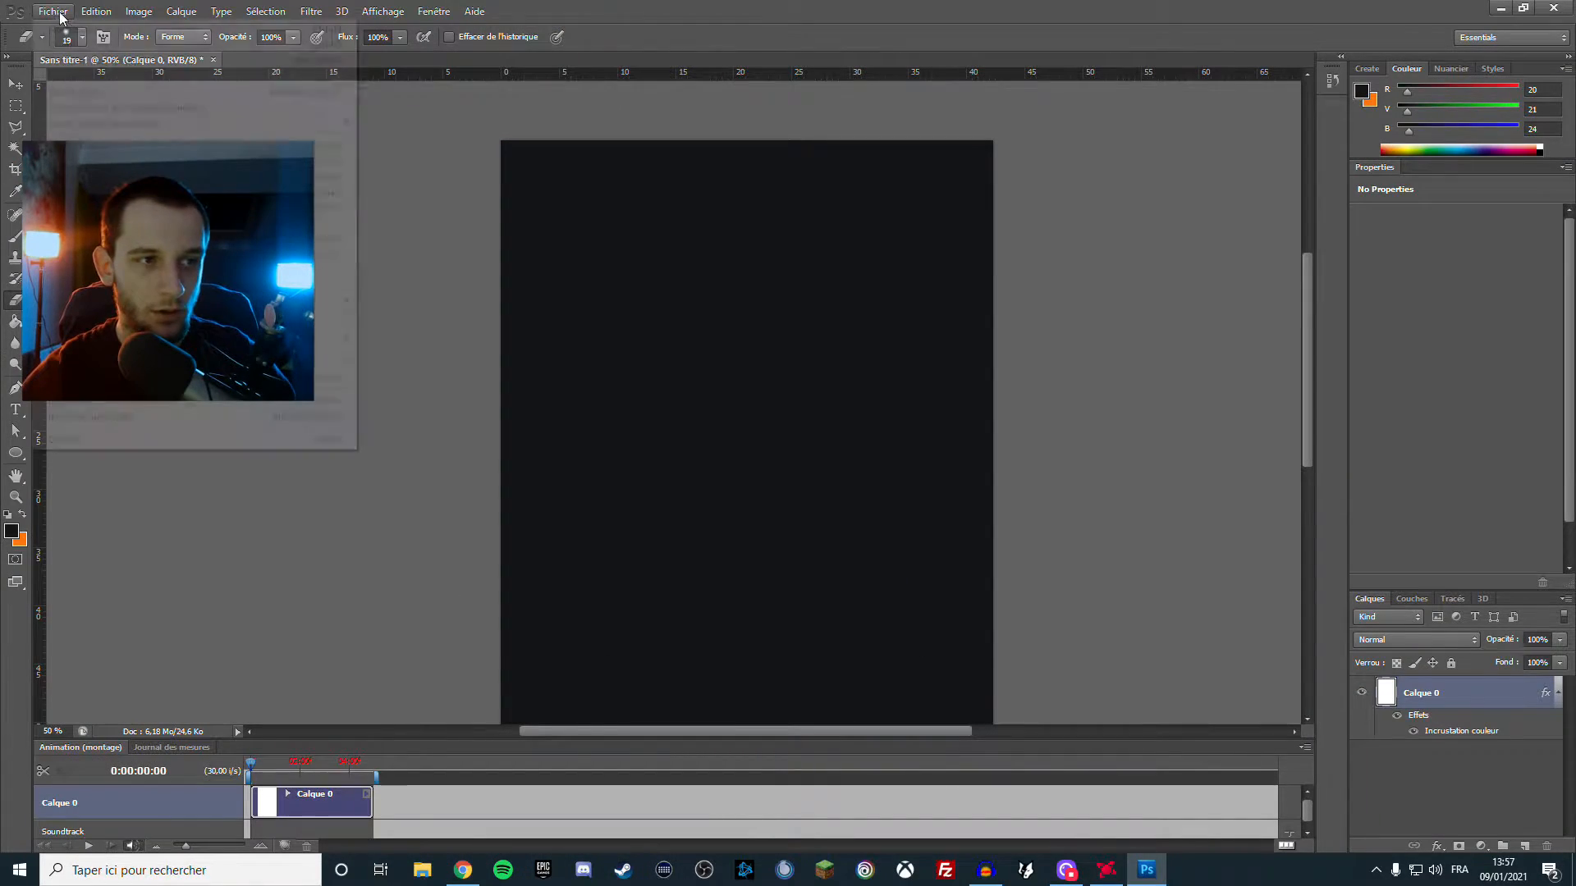
{"action": "left_click", "coordinate": [82, 277]}
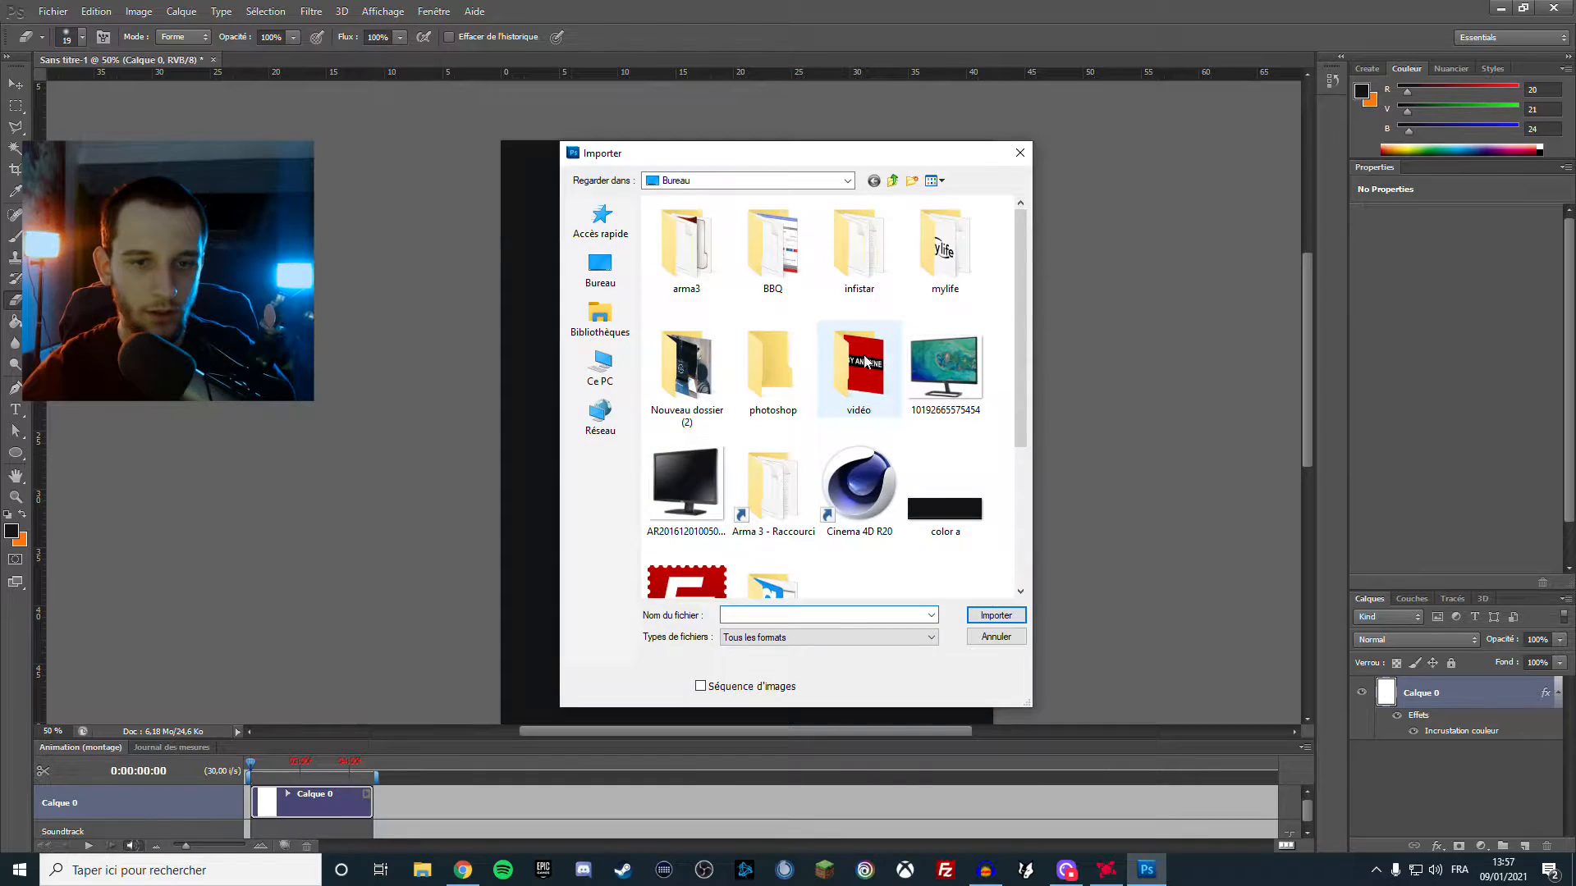
{"action": "scroll", "coordinate": [827, 459], "scroll_direction": "down", "scroll_amount": 1}
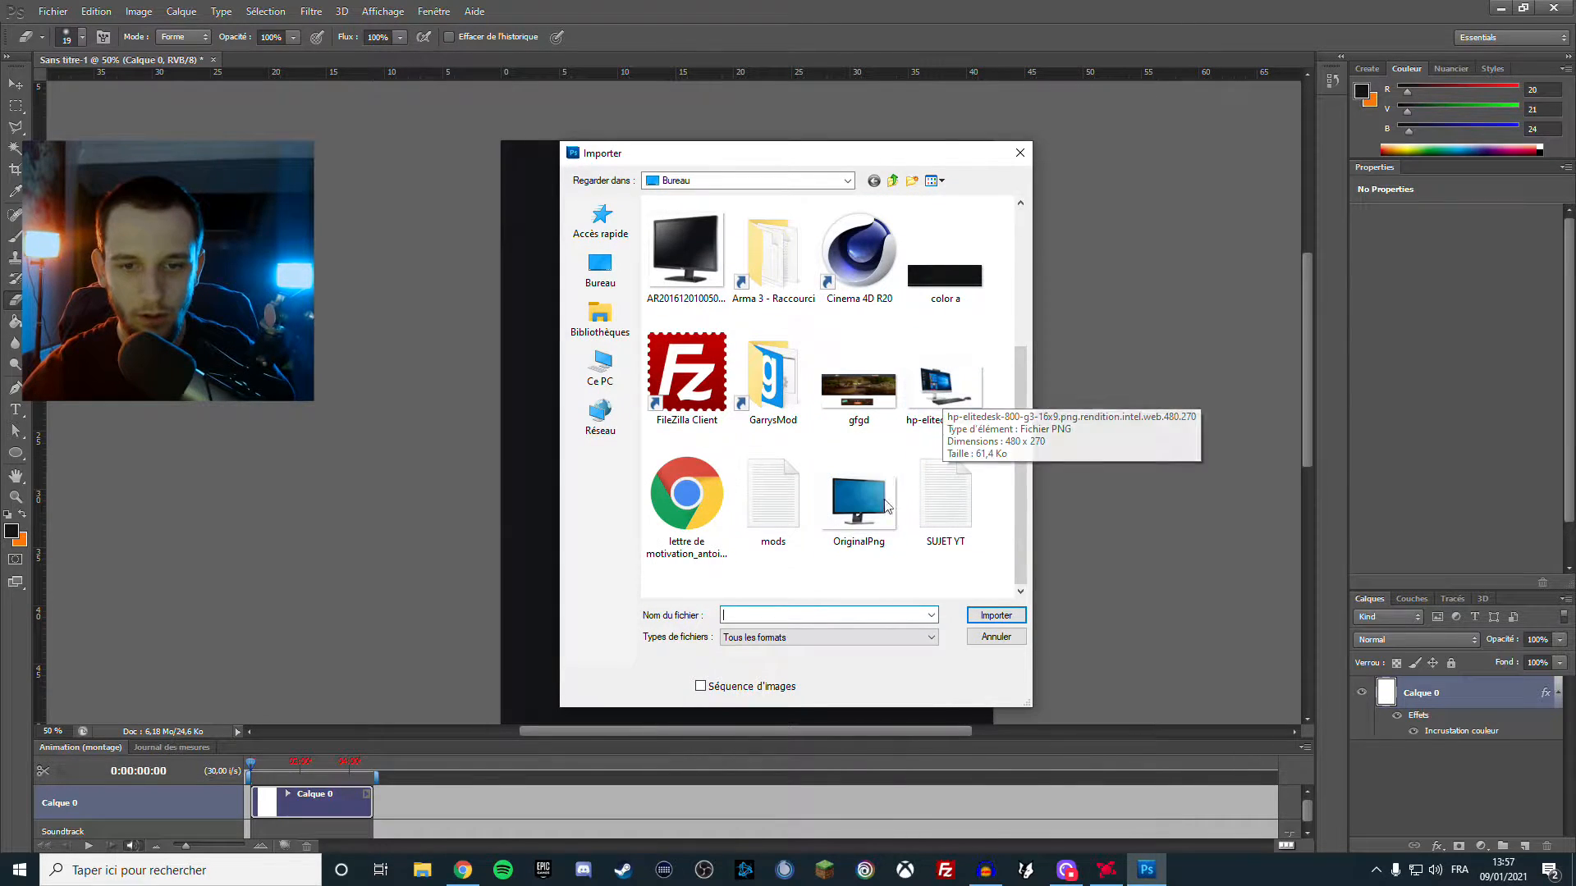
{"action": "left_click", "coordinate": [938, 419]}
{"action": "scroll", "coordinate": [967, 558], "scroll_direction": "up", "scroll_amount": 2}
{"action": "left_click", "coordinate": [943, 367]}
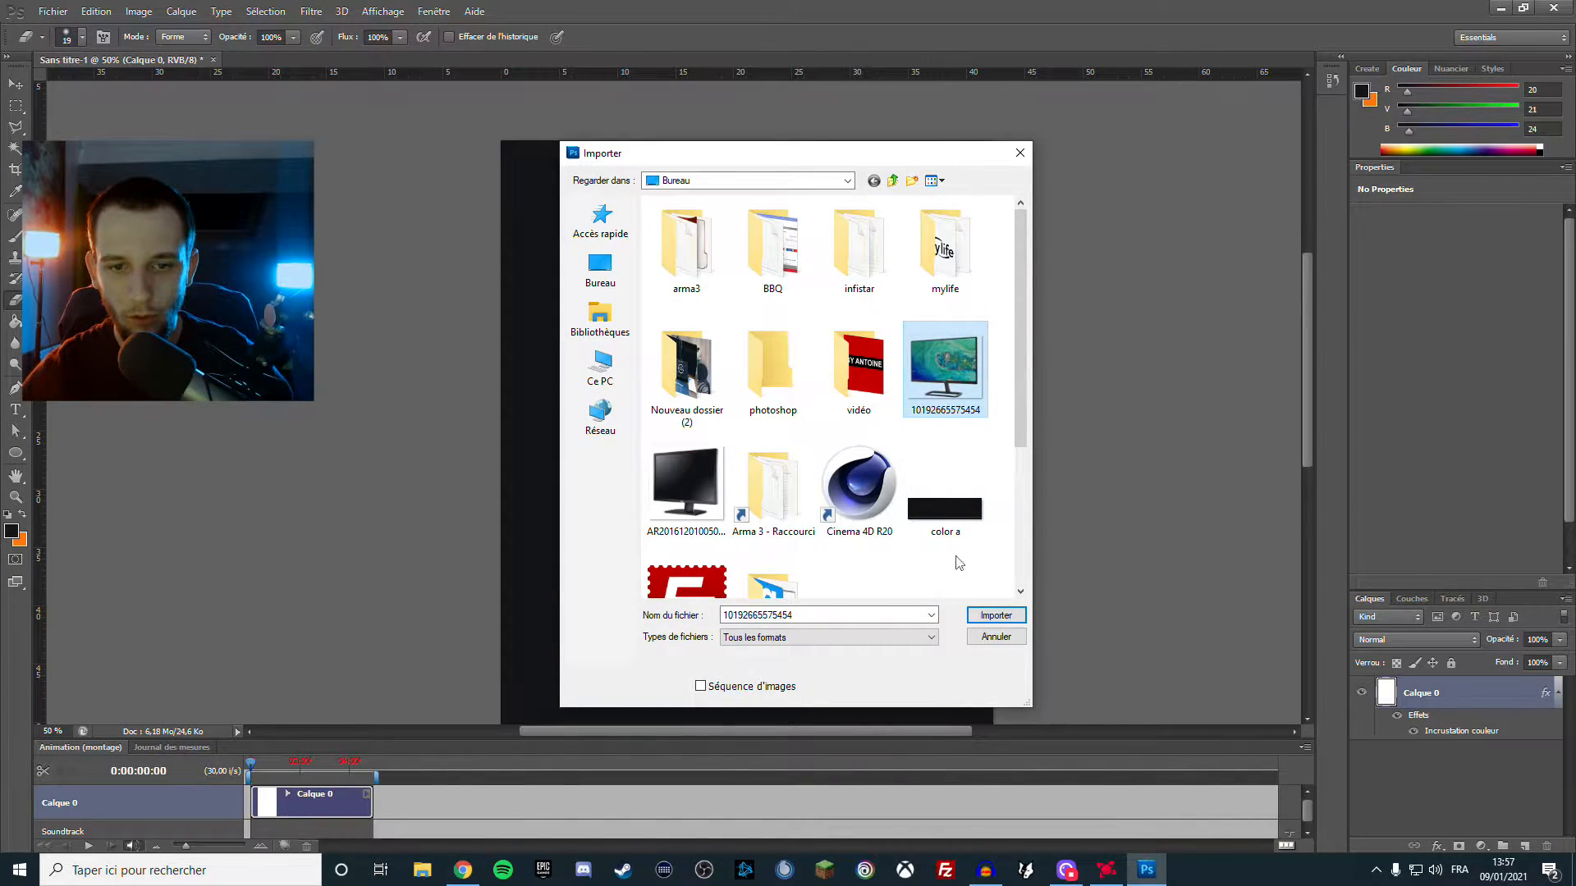
{"action": "left_click", "coordinate": [978, 620]}
{"action": "mouse_move", "coordinate": [786, 466]}
{"action": "left_mouse_down"}
{"action": "mouse_move", "coordinate": [900, 509]}
{"action": "mouse_move", "coordinate": [865, 491]}
{"action": "left_mouse_up"}
{"action": "key", "text": "Return"}
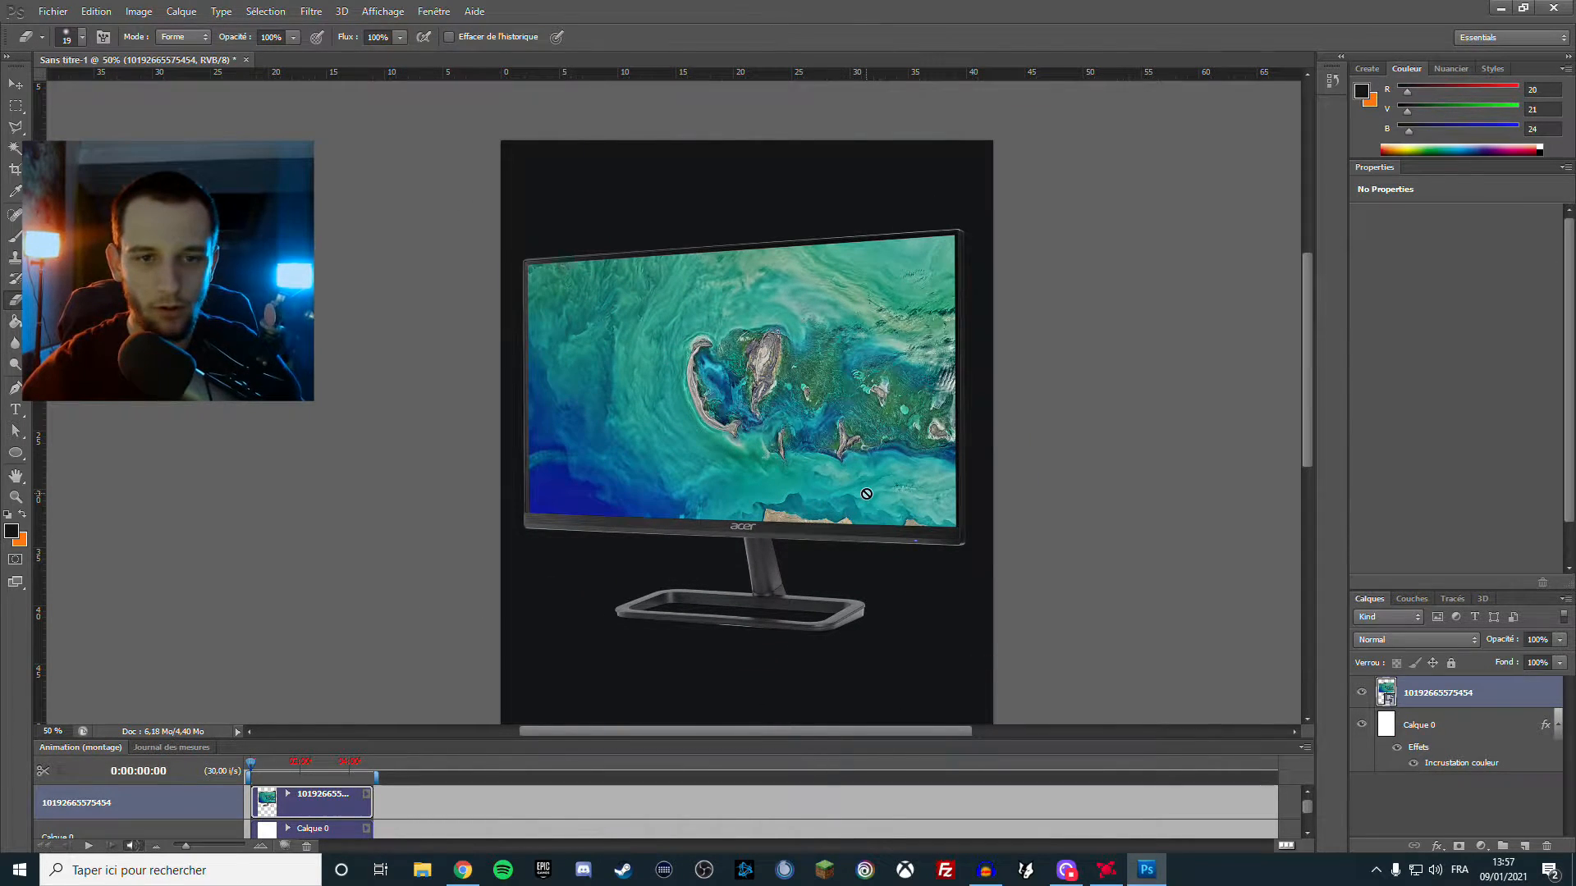
{"action": "key", "text": "ctrl+minus"}
{"action": "key", "text": "ctrl+plus"}
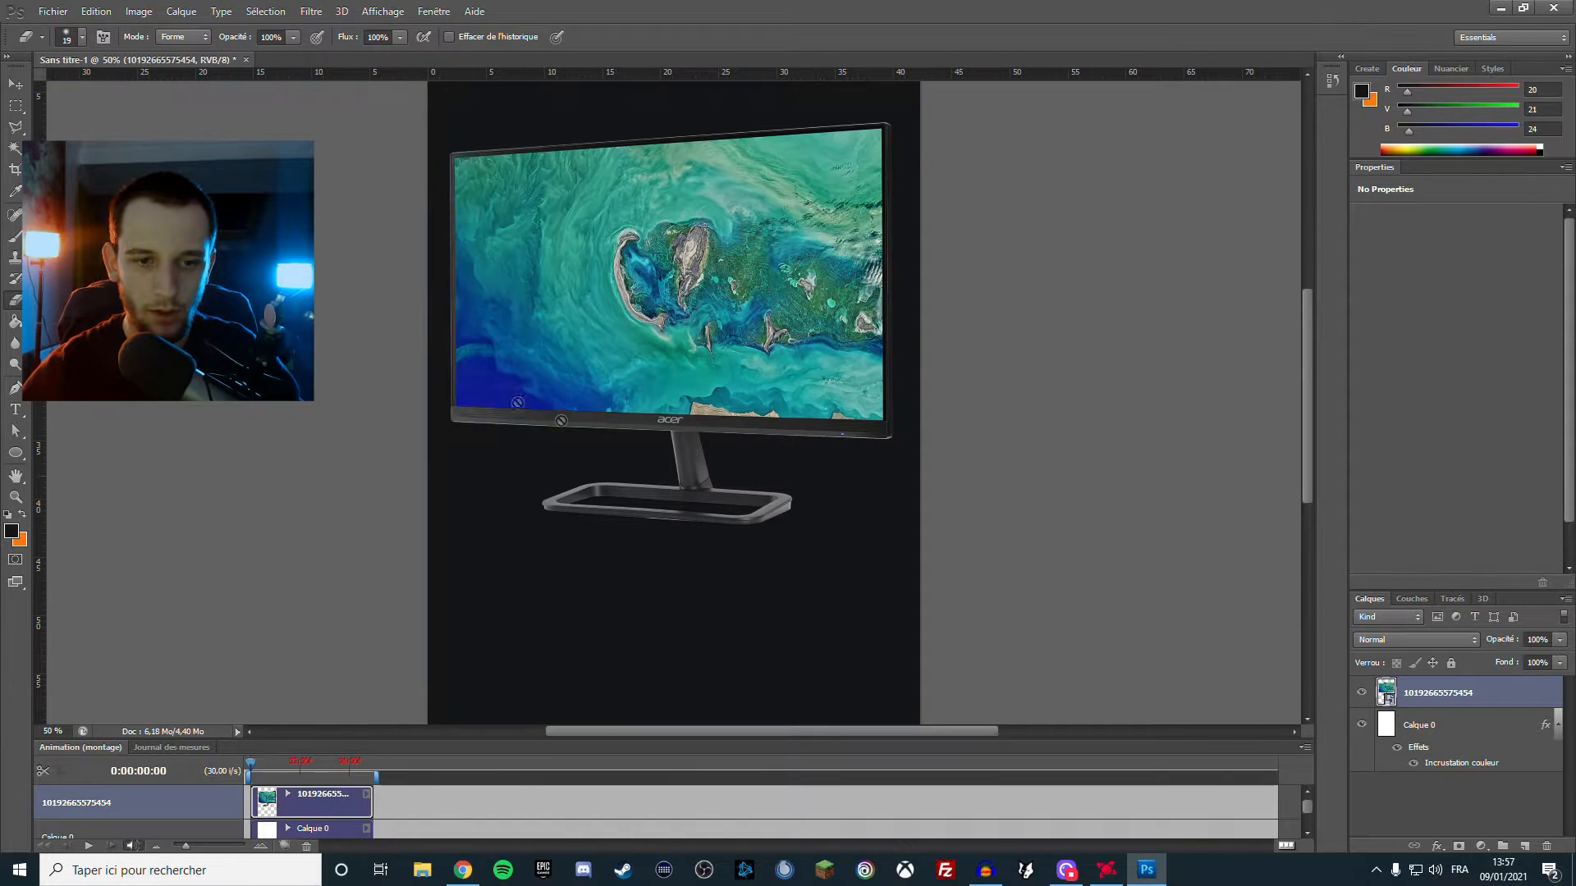
{"action": "left_click", "coordinate": [15, 84]}
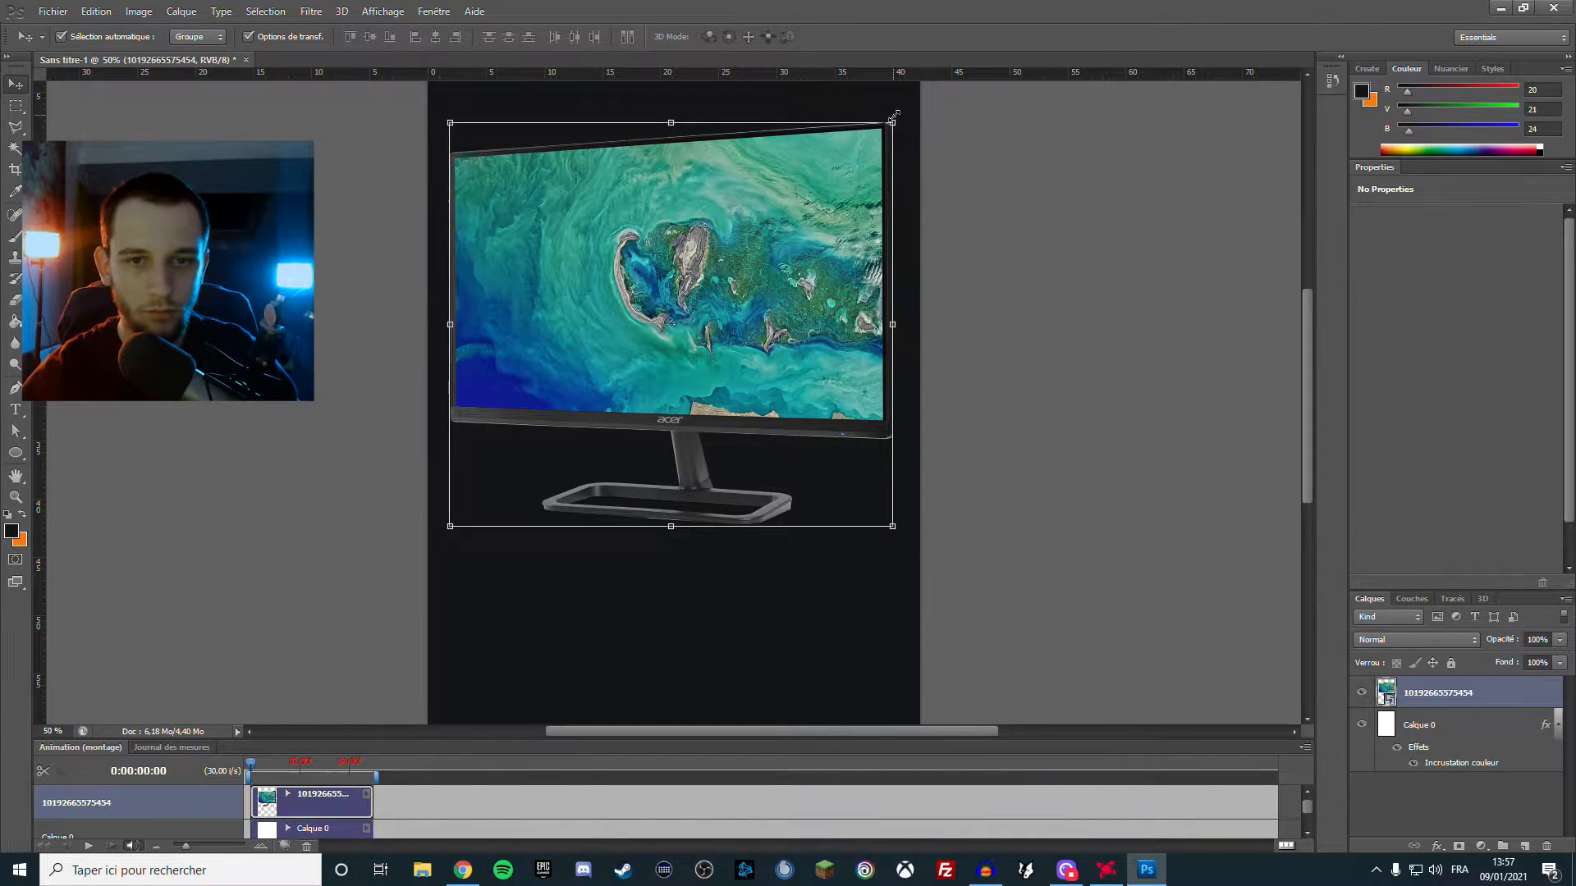
{"action": "left_click_drag", "start_coordinate": [892, 121], "coordinate": [923, 119]}
{"action": "key", "text": "Escape"}
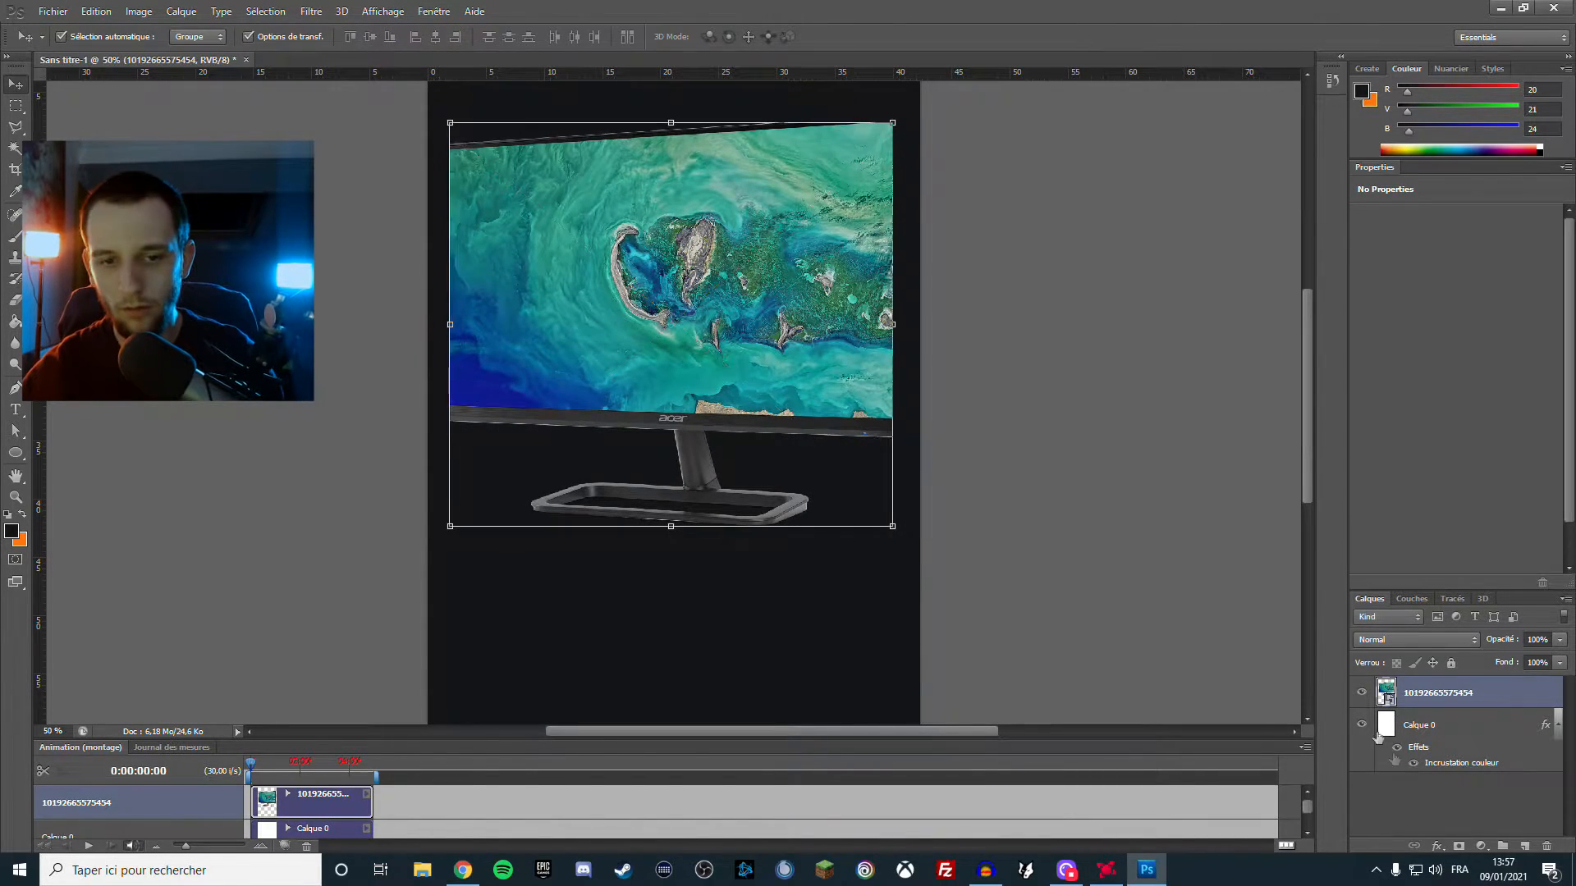
Rasterize the Acer monitor layer and transform it to about 91% width and 84% height, set against the canvas's right edge
{"action": "right_click", "coordinate": [1445, 693]}
{"action": "left_click", "coordinate": [1403, 293]}
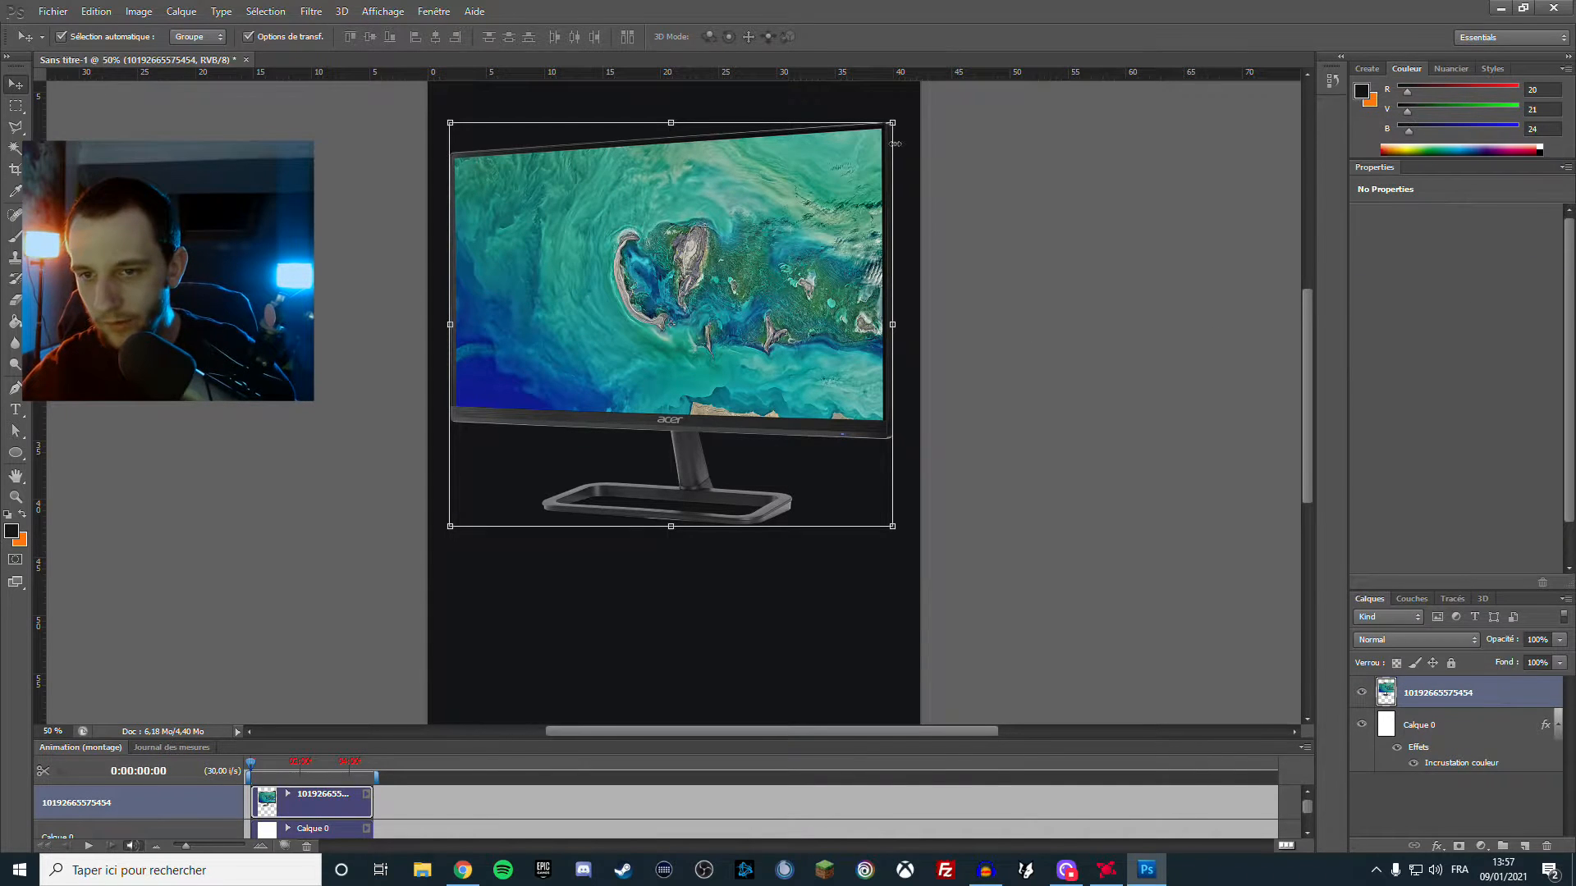
{"action": "left_click_drag", "start_coordinate": [892, 120], "coordinate": [710, 307]}
{"action": "left_click_drag", "start_coordinate": [676, 408], "coordinate": [788, 484]}
{"action": "left_click_drag", "start_coordinate": [811, 408], "coordinate": [893, 279]}
{"action": "left_click_drag", "start_coordinate": [831, 439], "coordinate": [776, 445]}
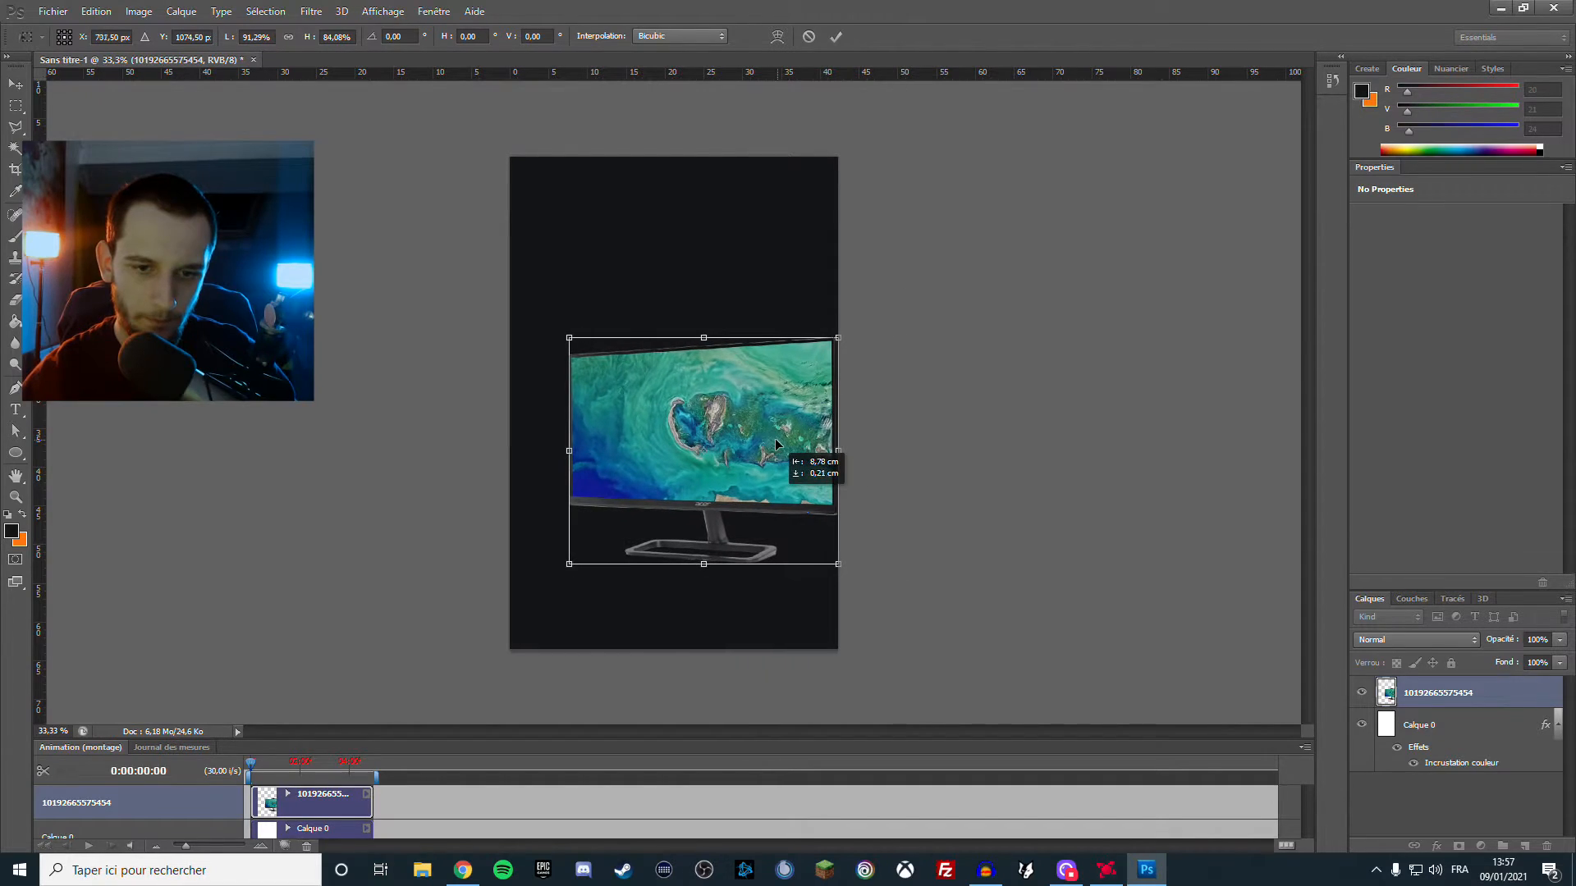
{"action": "key", "text": "Return"}
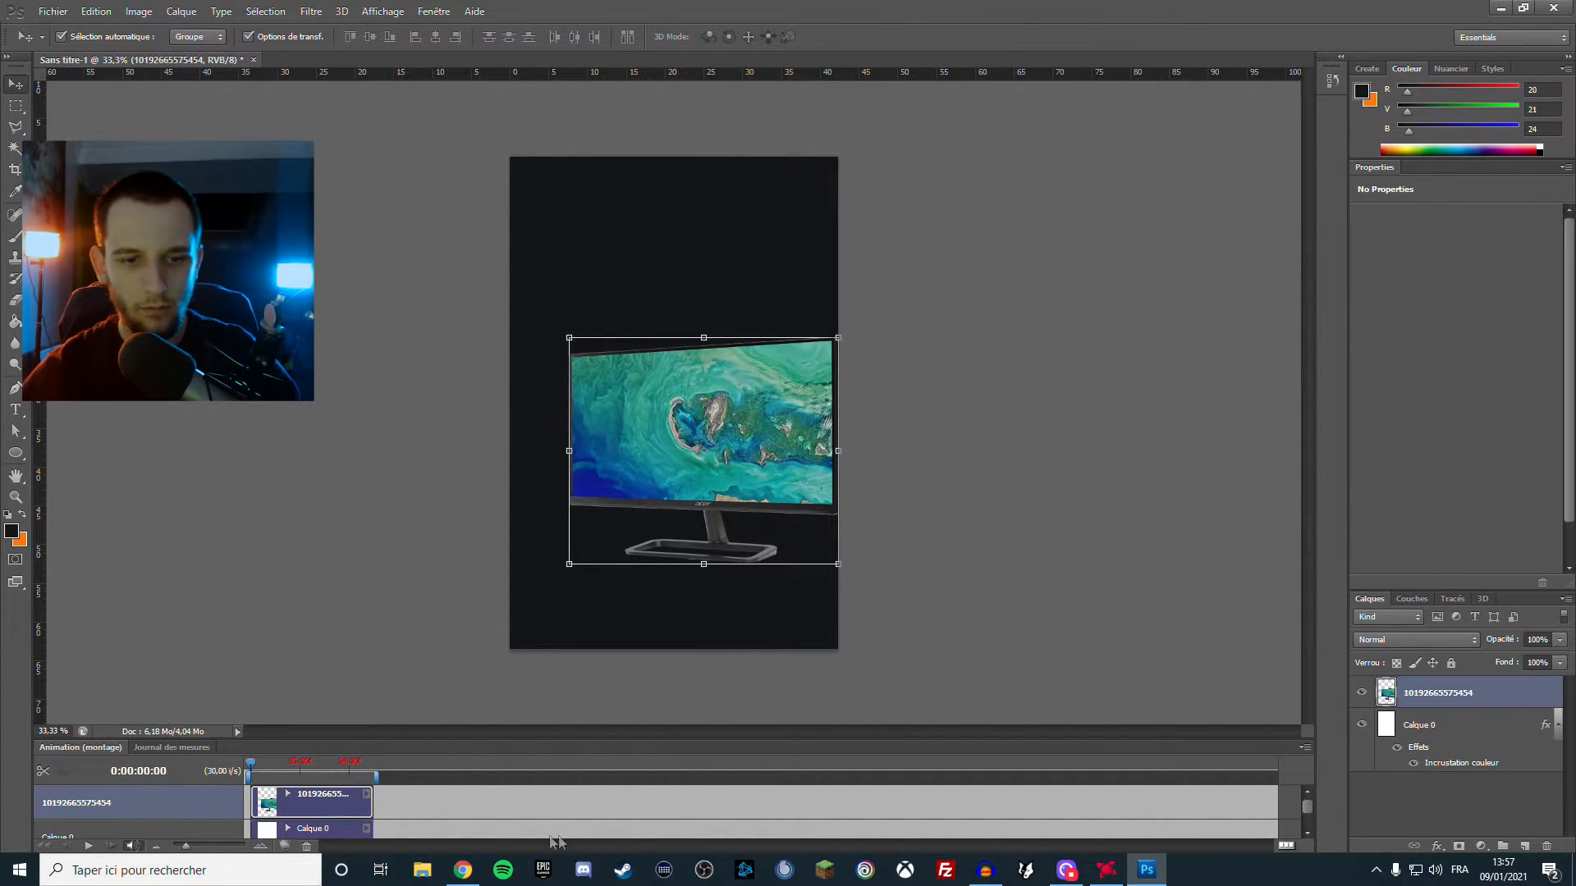
Switch to Chrome and search Google Images for "bureau"
{"action": "left_click", "coordinate": [463, 870]}
{"action": "scroll", "coordinate": [315, 180], "scroll_direction": "up", "scroll_amount": 5}
{"action": "double_click", "coordinate": [164, 119]}
{"action": "type", "text": "bu"}
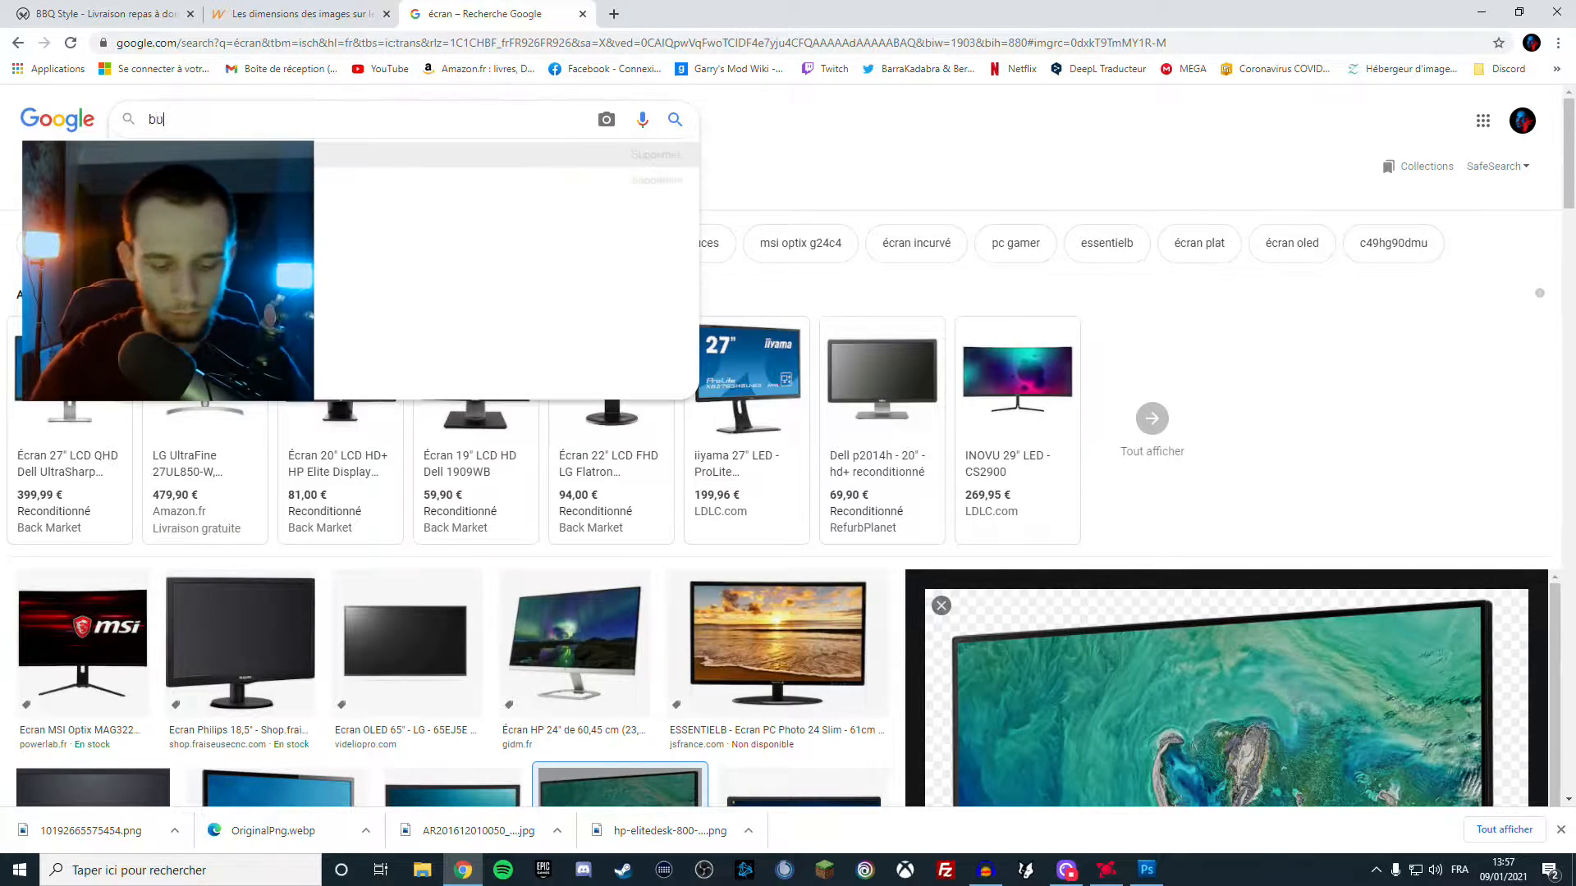
{"action": "type", "text": "reau"}
{"action": "key", "text": "Return"}
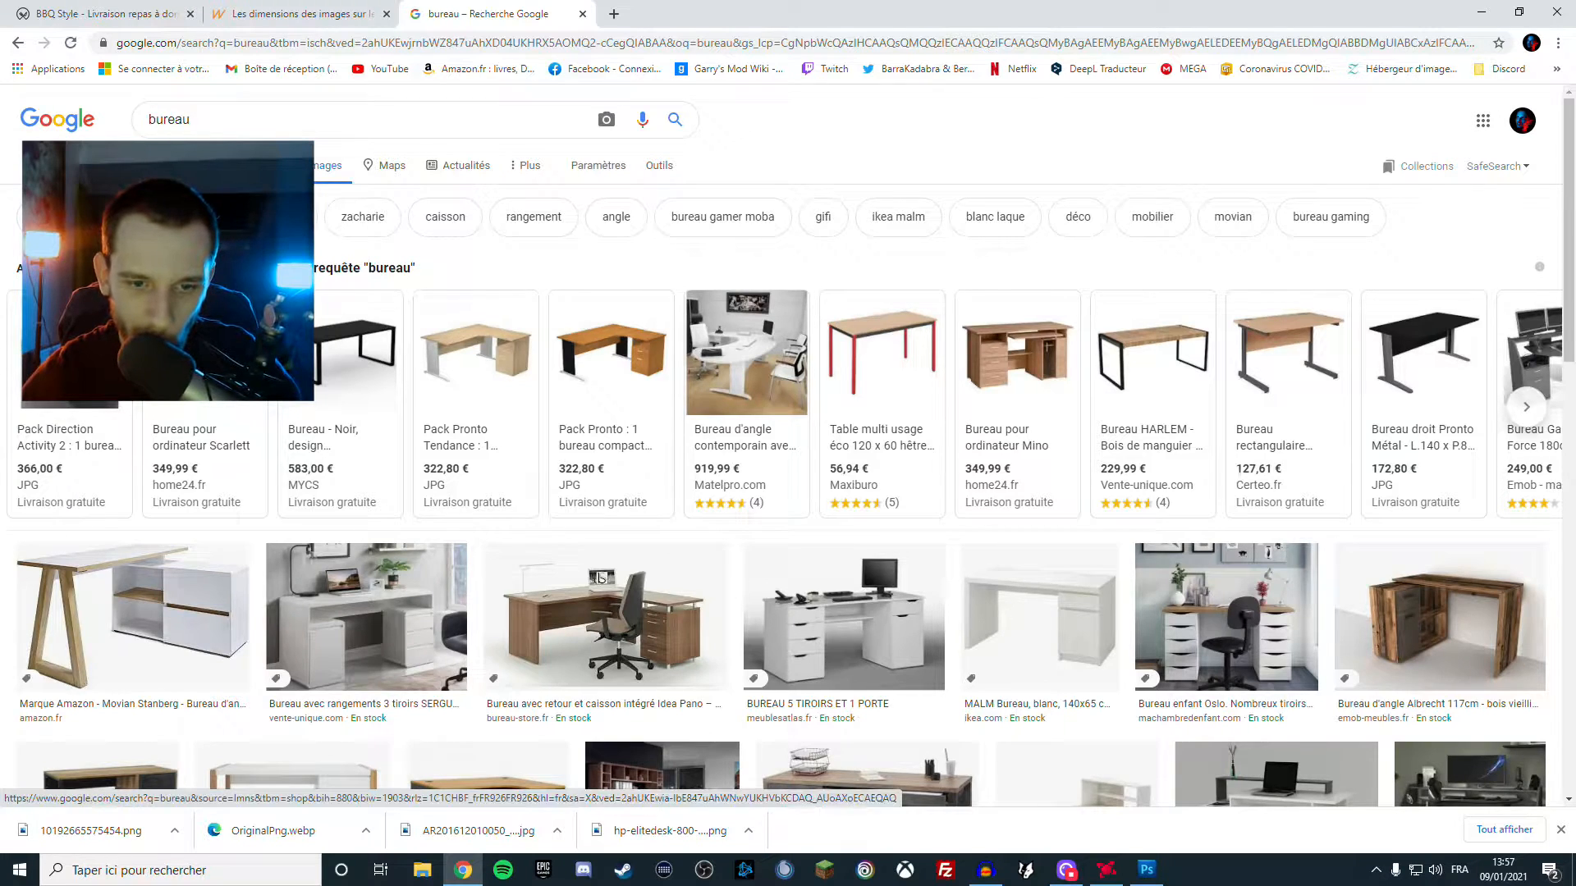
Refine the image search to "bureau informatique"
{"action": "left_click", "coordinate": [242, 121]}
{"action": "type", "text": "i"}
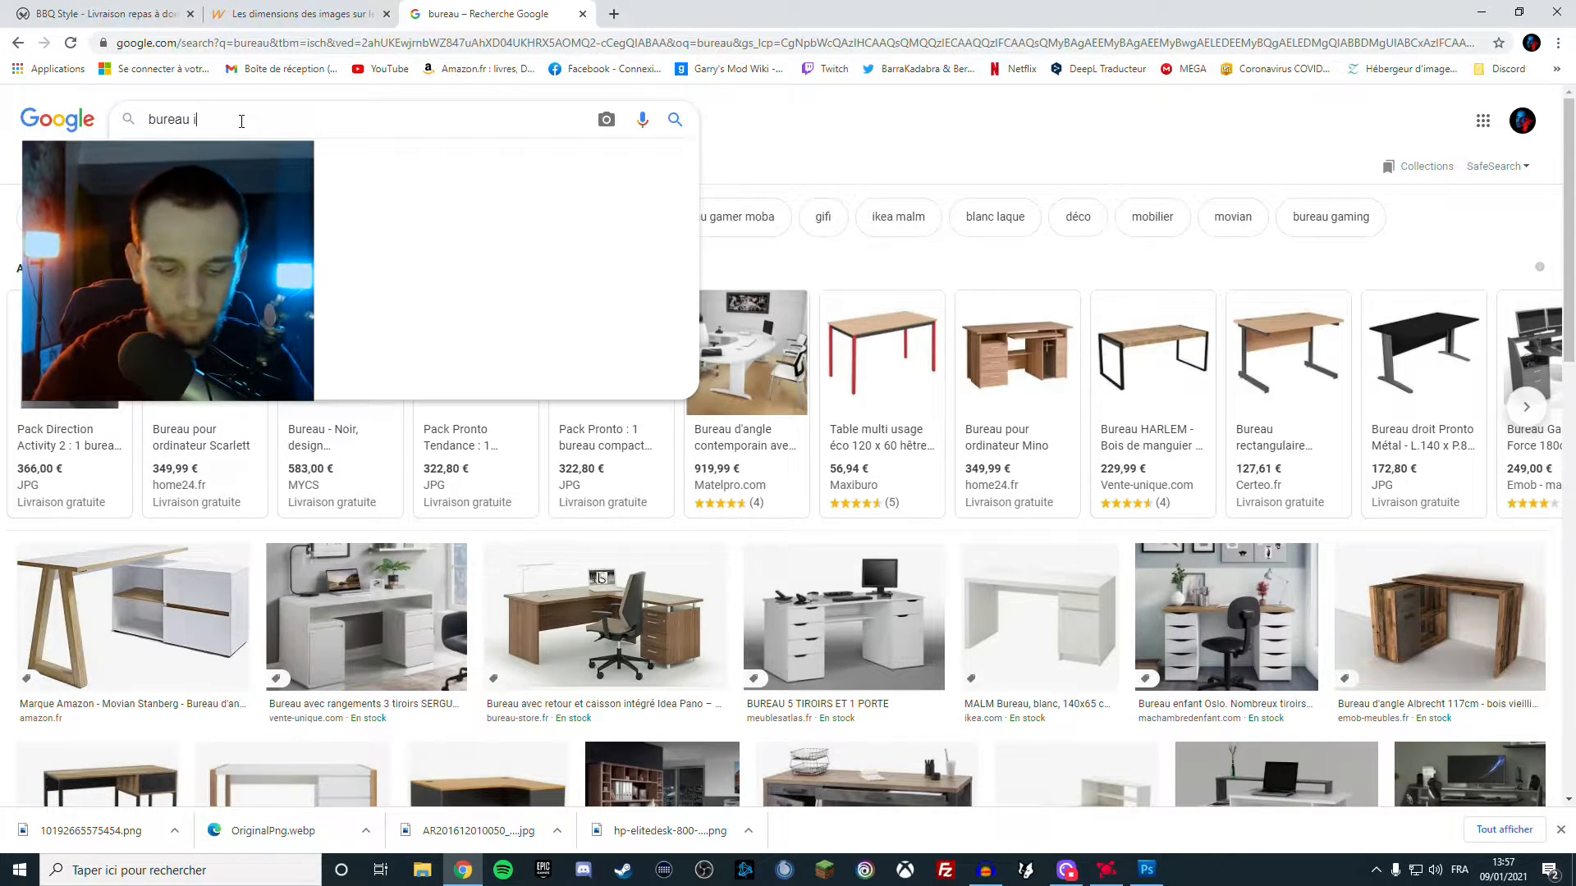
{"action": "type", "text": "mf"}
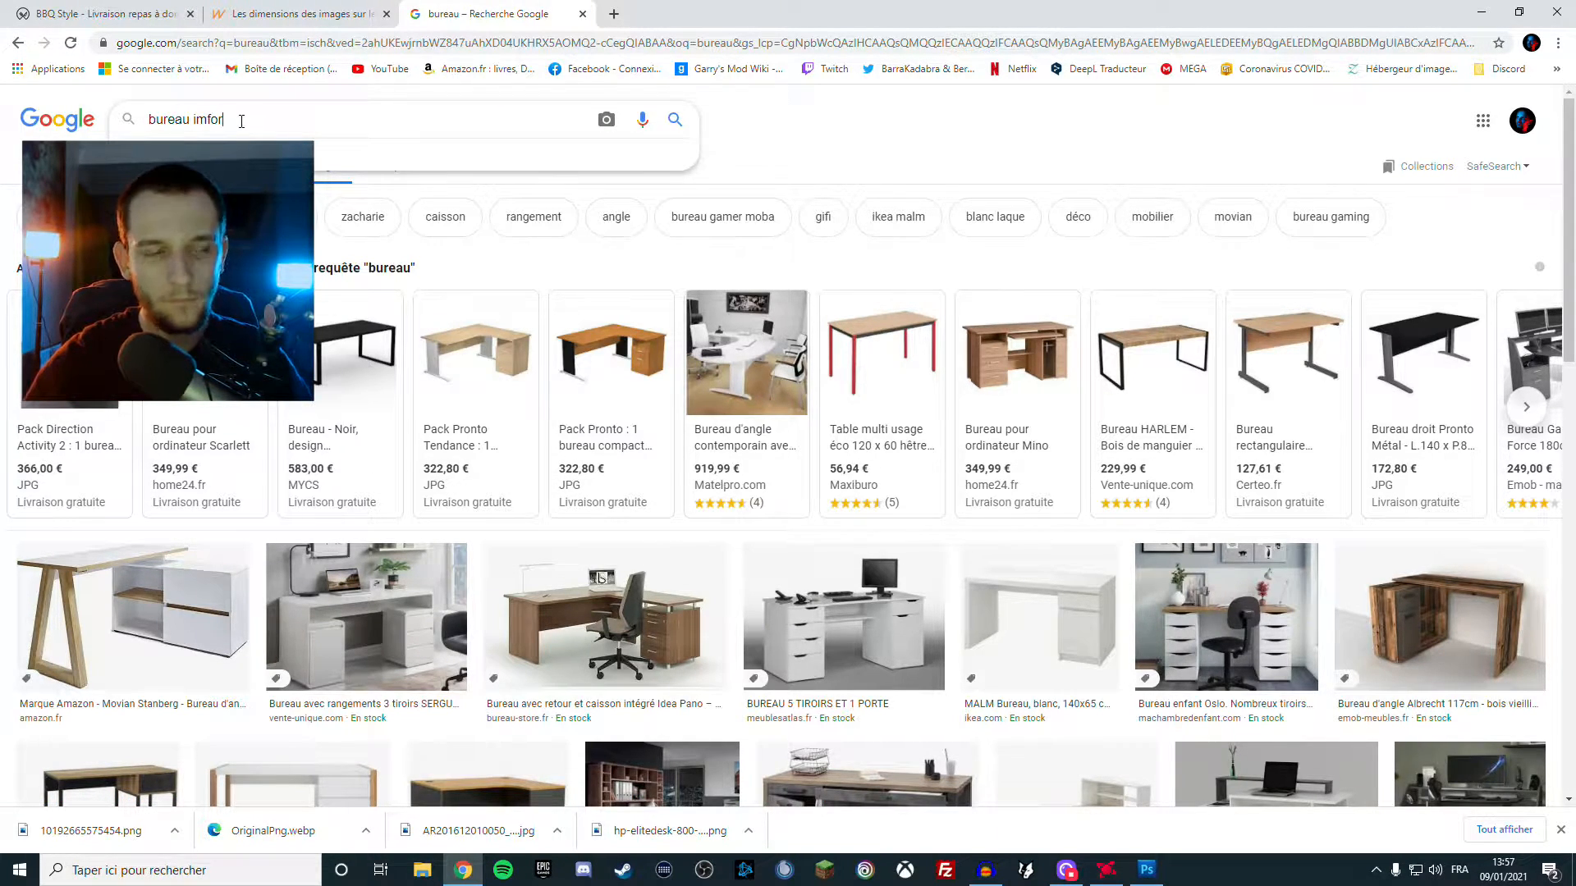
{"action": "type", "text": "or"}
{"action": "key", "text": "Down"}
{"action": "key", "text": "Return"}
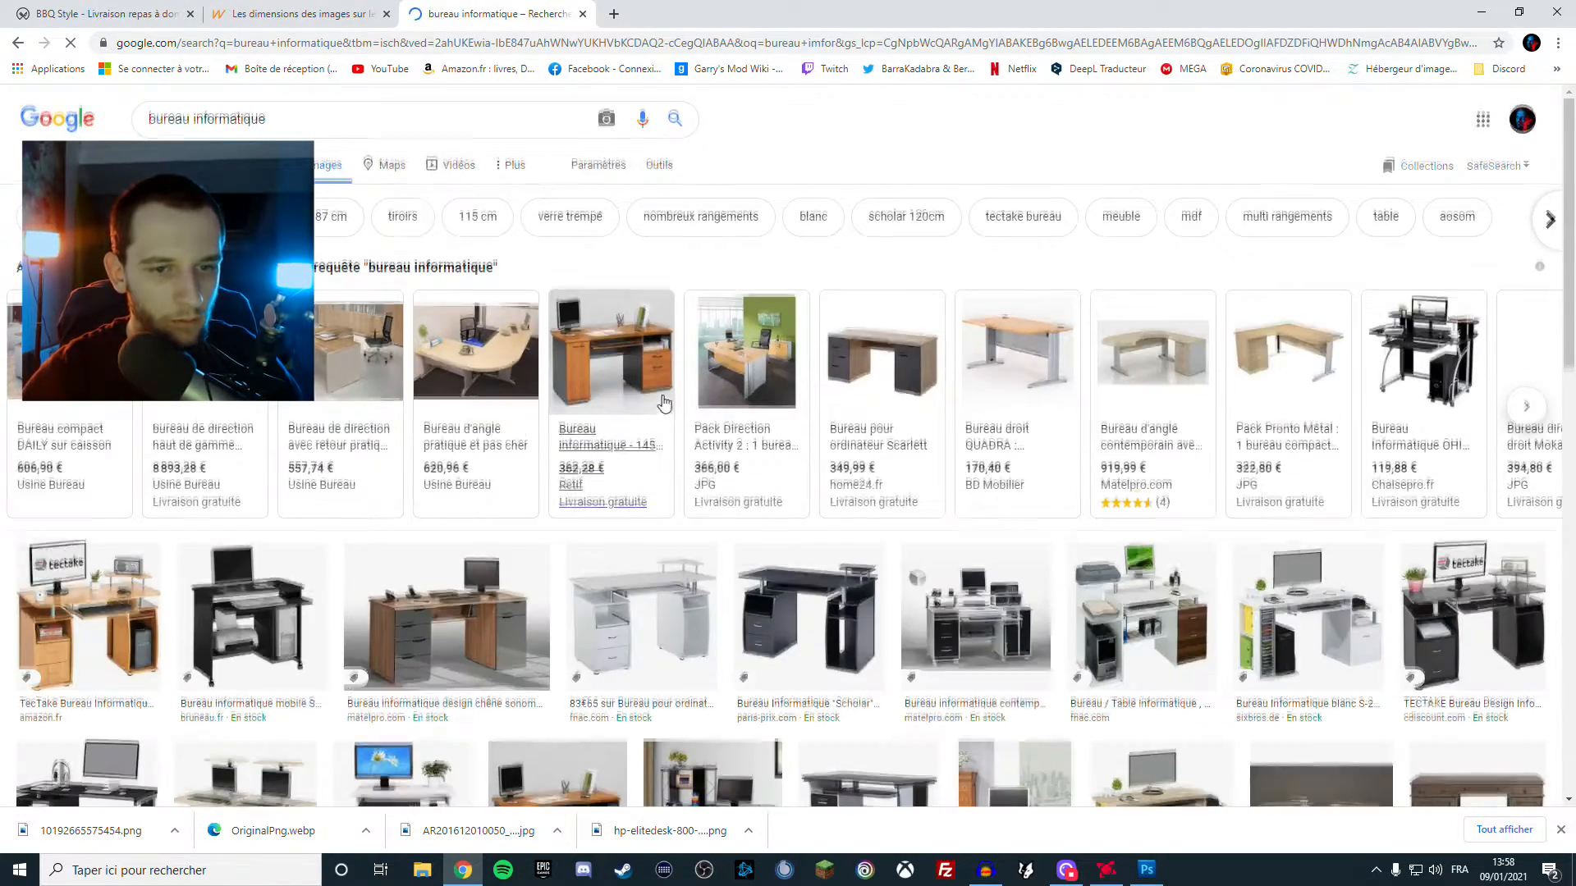
Look through the computer desk pictures and preview the TecTake, SixBros and Rio Noir desks as possible mockups
{"action": "scroll", "coordinate": [663, 403], "scroll_direction": "down", "scroll_amount": 3}
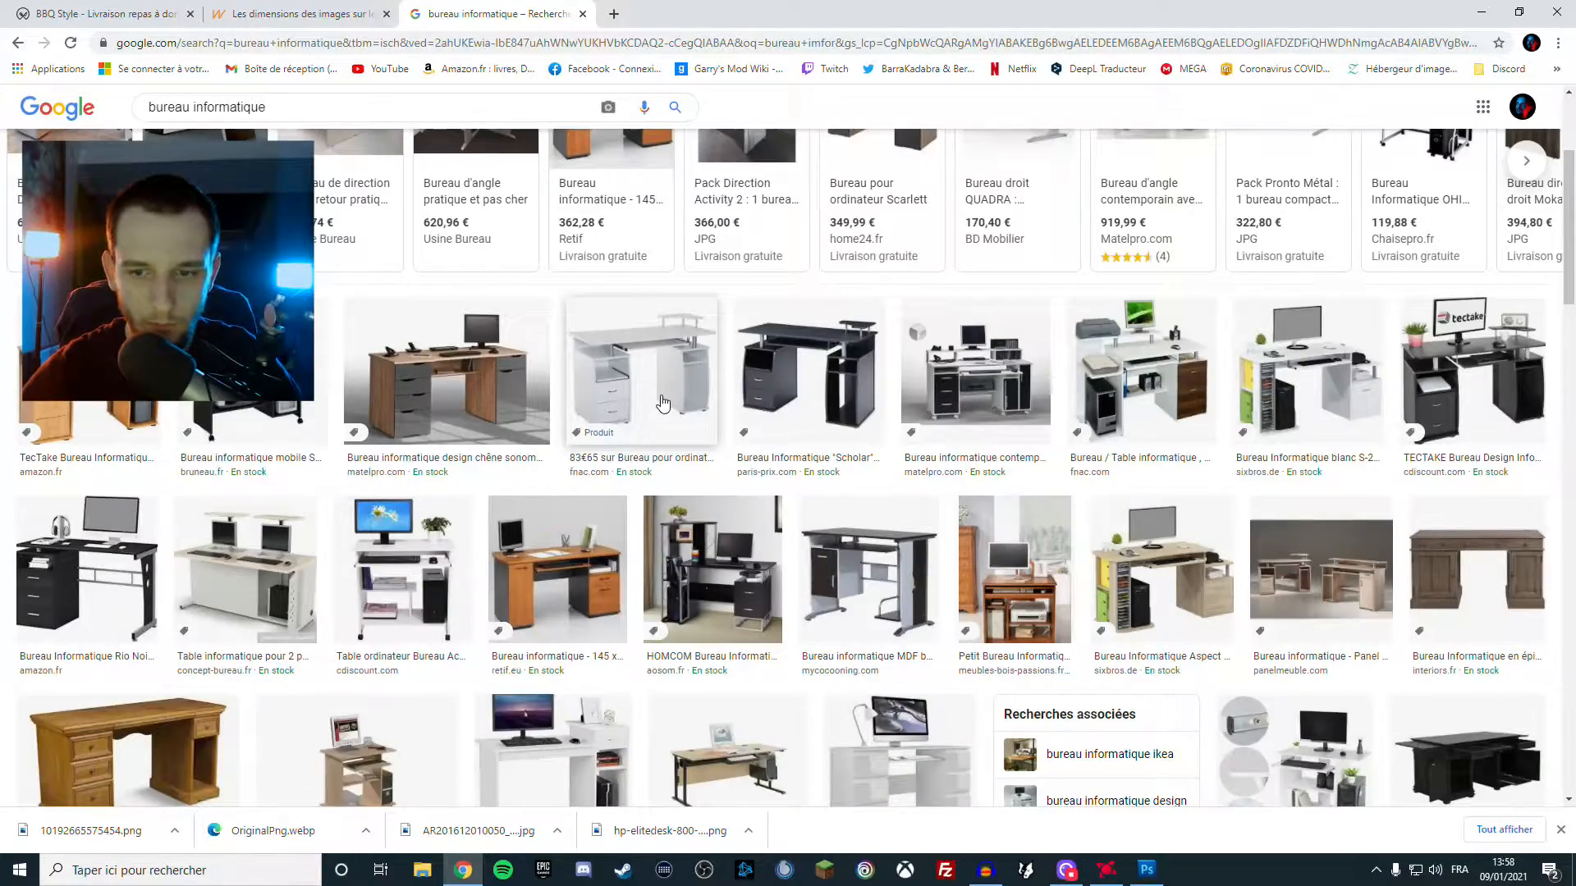
{"action": "scroll", "coordinate": [663, 402], "scroll_direction": "down", "scroll_amount": 1}
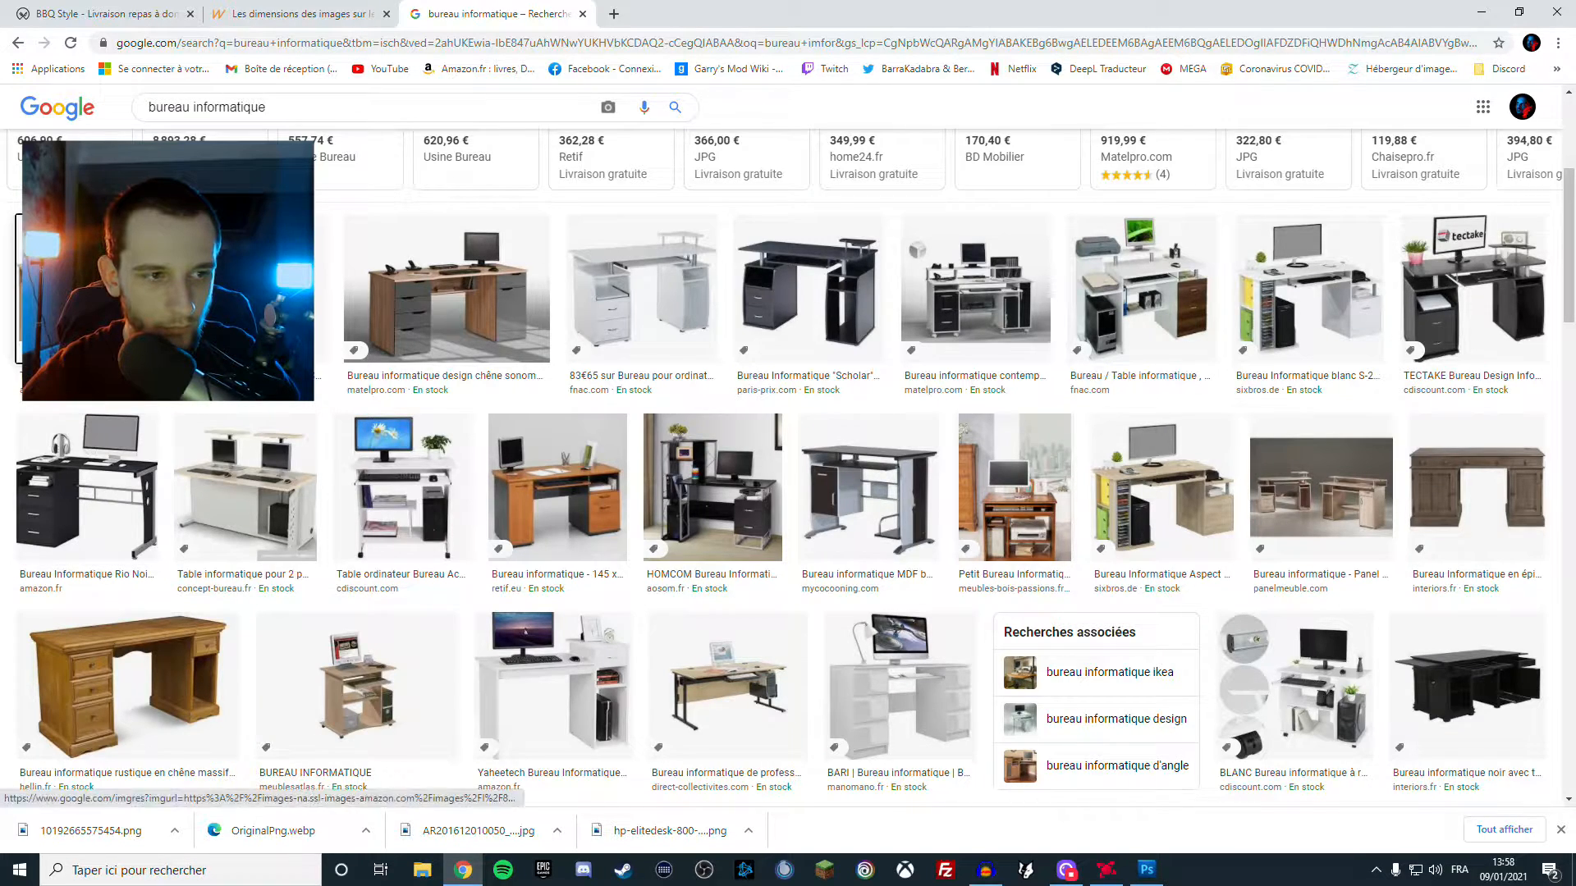
{"action": "left_click", "coordinate": [86, 498]}
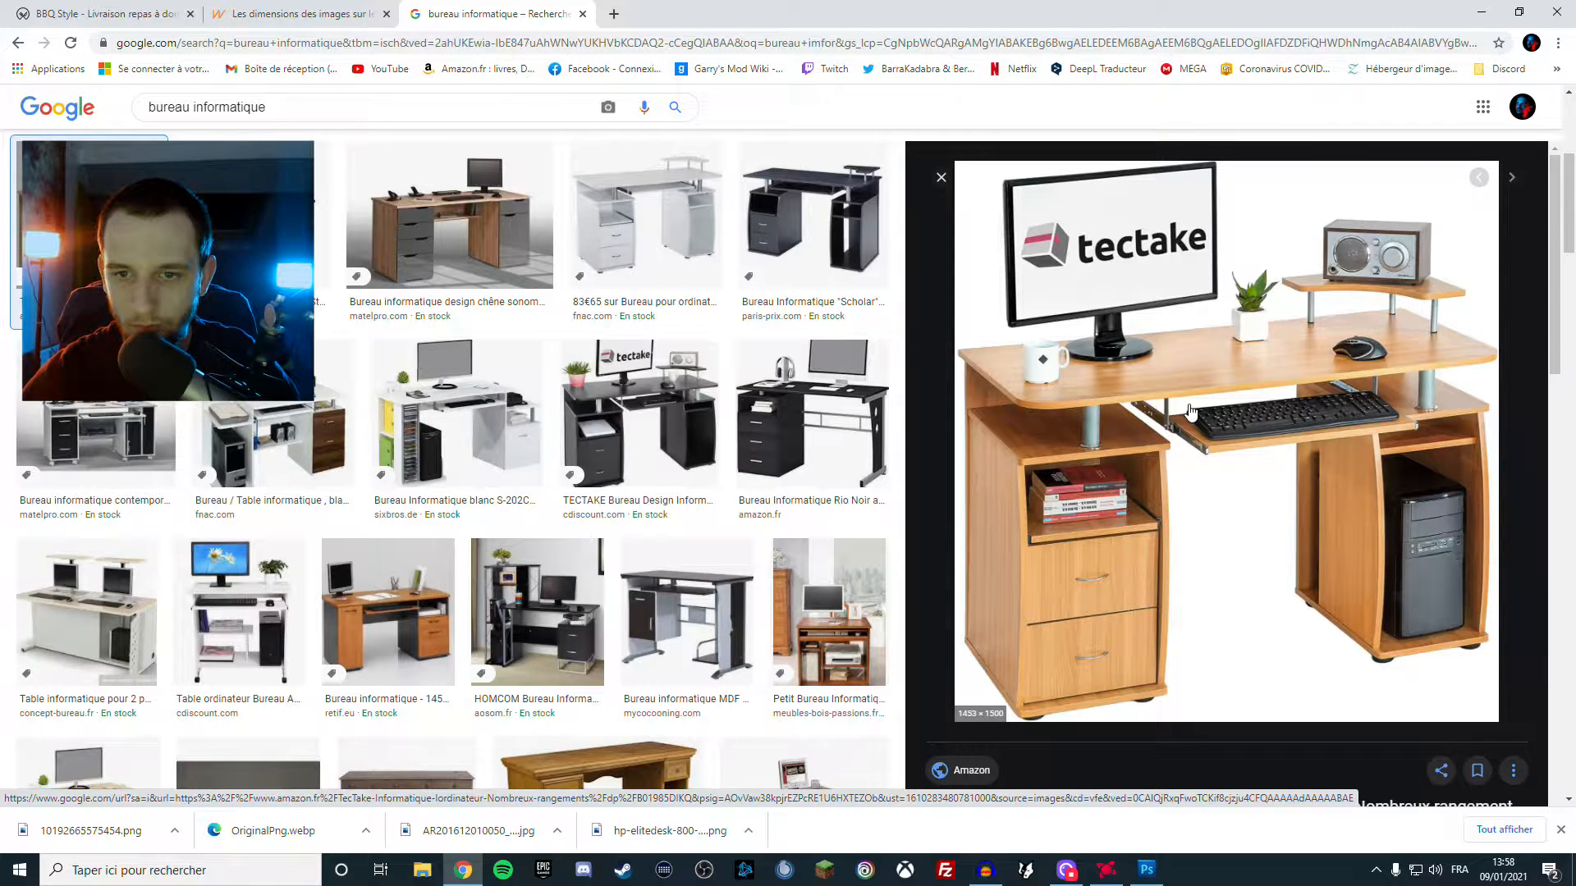
{"action": "scroll", "coordinate": [1190, 412], "scroll_direction": "down", "scroll_amount": 6}
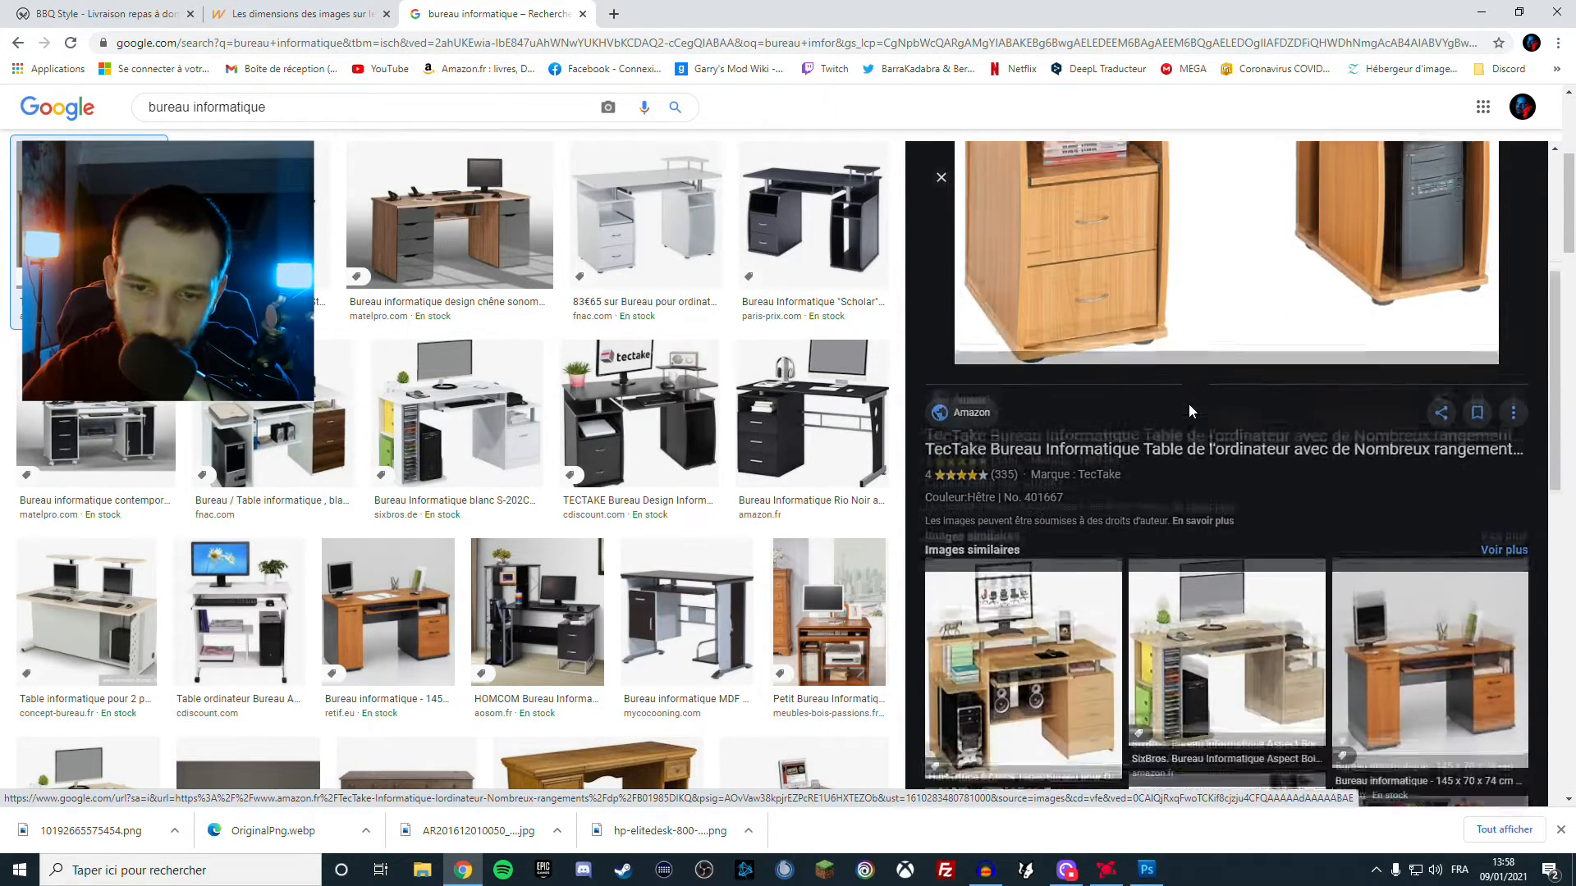
{"action": "left_click", "coordinate": [1207, 478]}
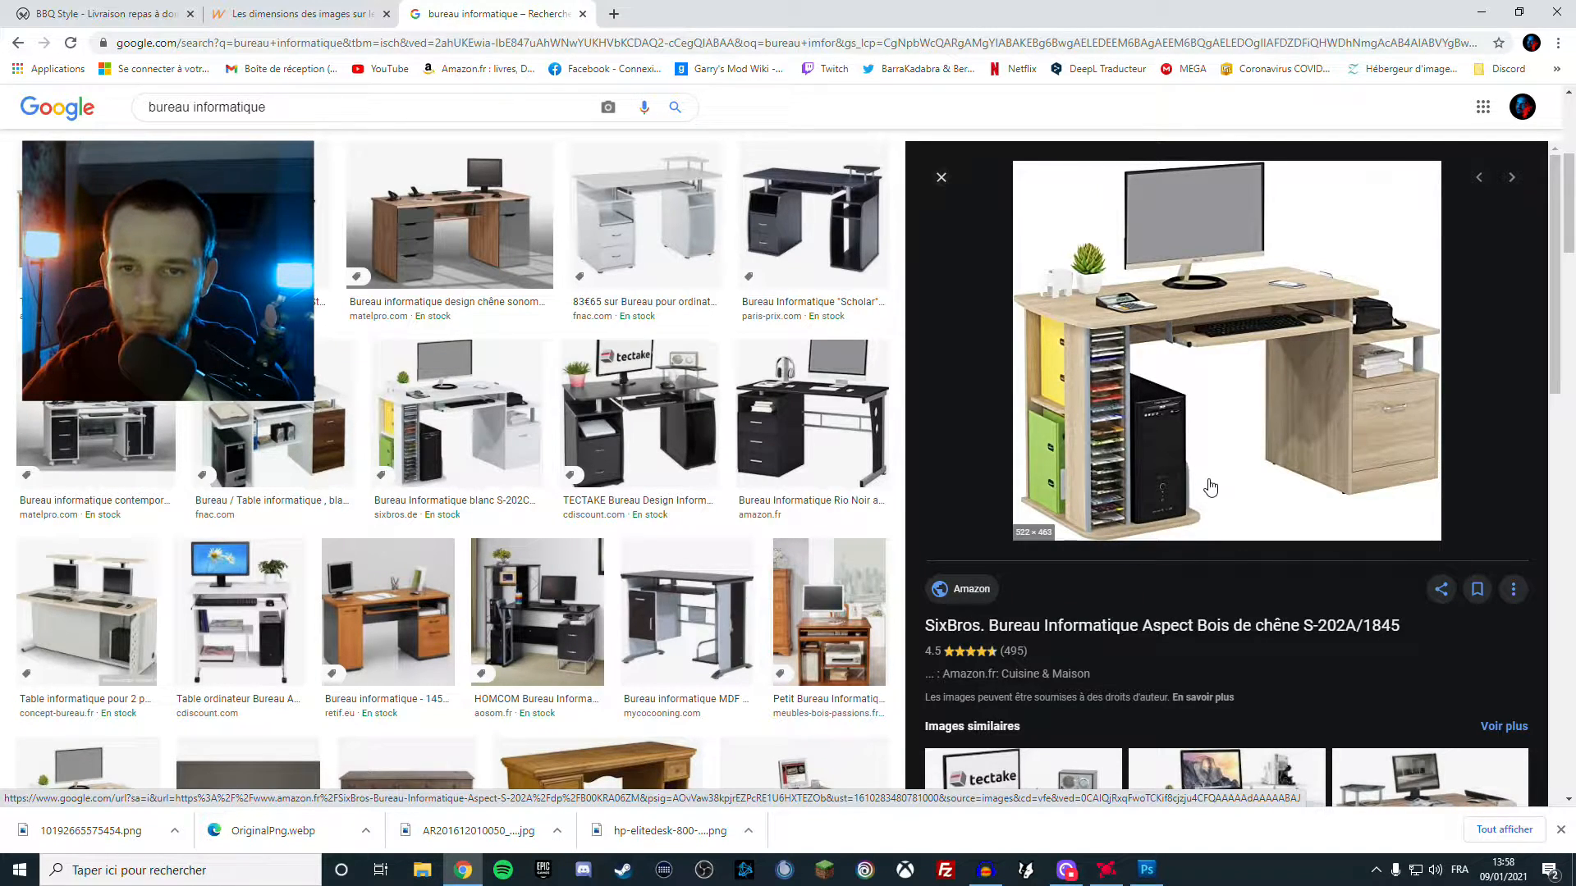
{"action": "scroll", "coordinate": [1210, 486], "scroll_direction": "down", "scroll_amount": 7}
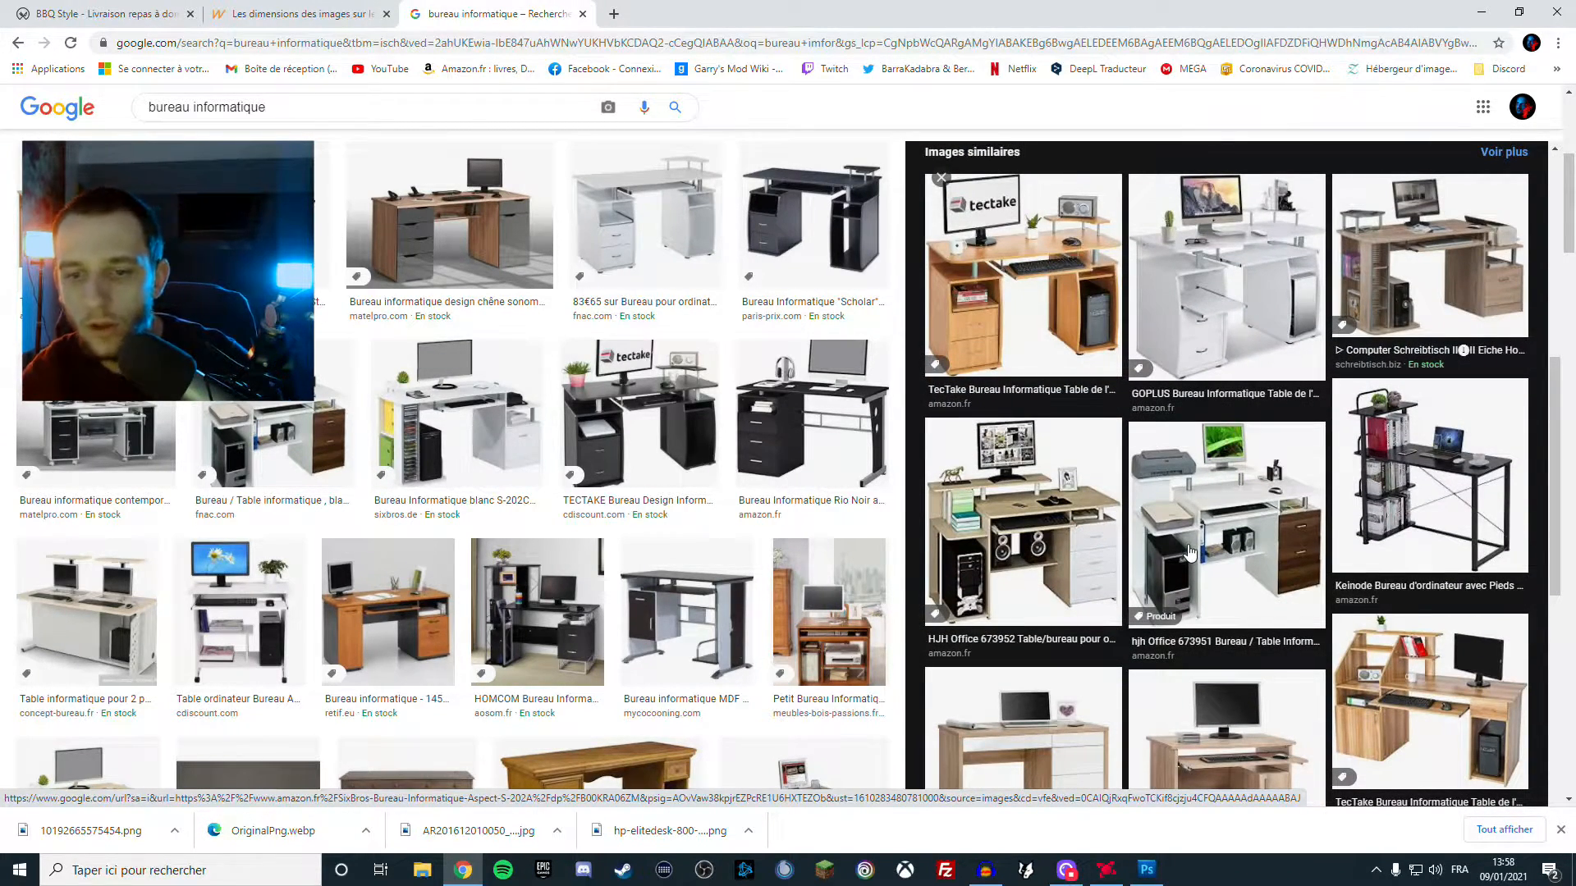
{"action": "scroll", "coordinate": [544, 477], "scroll_direction": "down", "scroll_amount": 3}
{"action": "scroll", "coordinate": [544, 478], "scroll_direction": "down", "scroll_amount": 3}
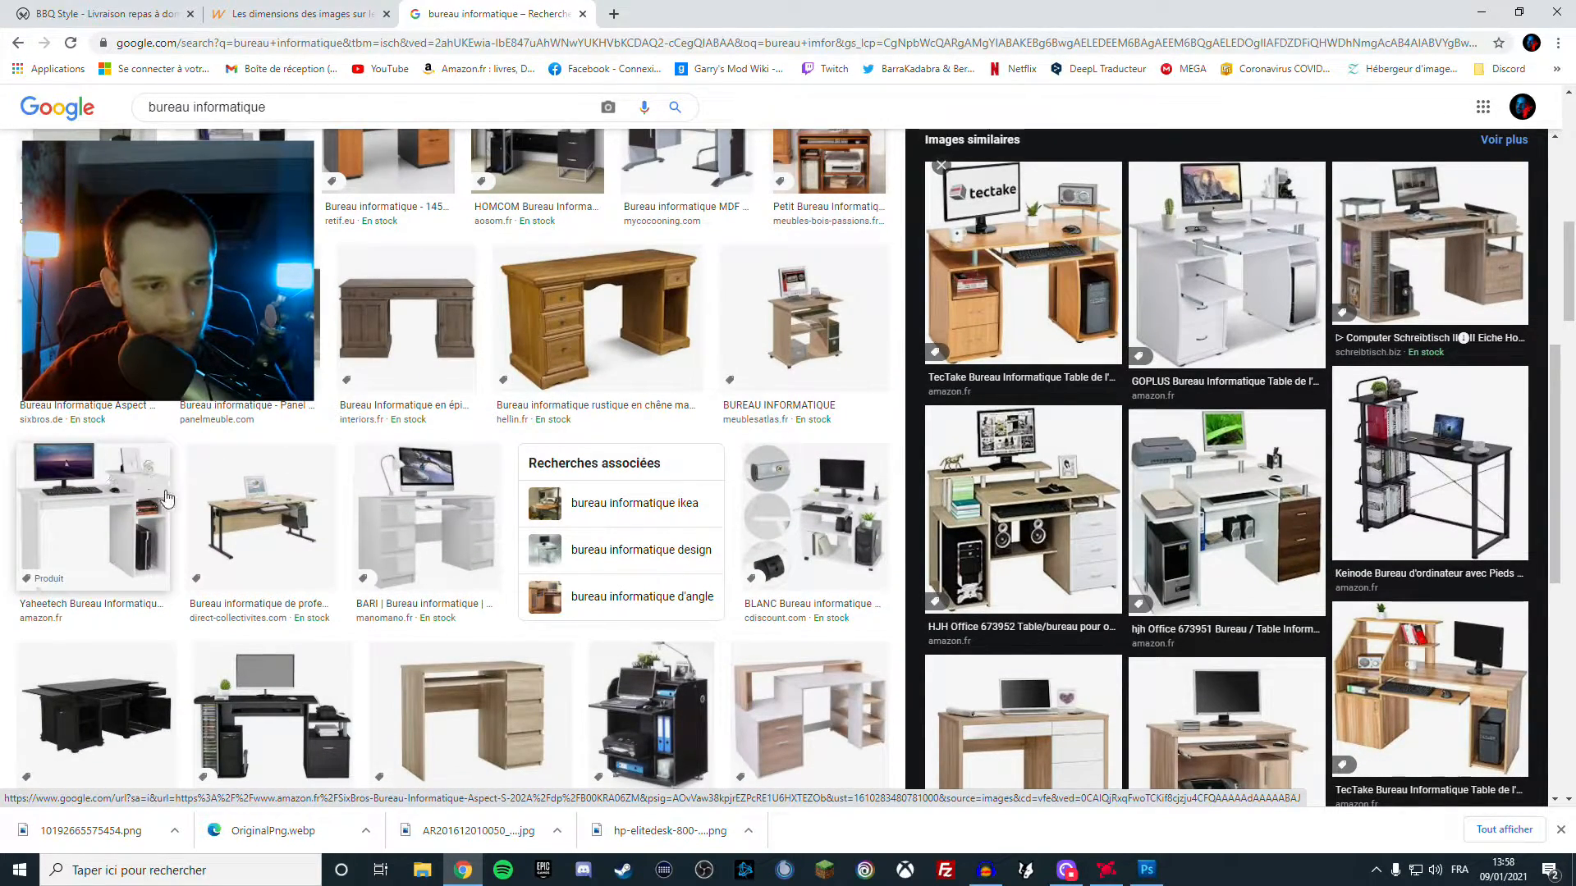
{"action": "scroll", "coordinate": [164, 495], "scroll_direction": "down", "scroll_amount": 3}
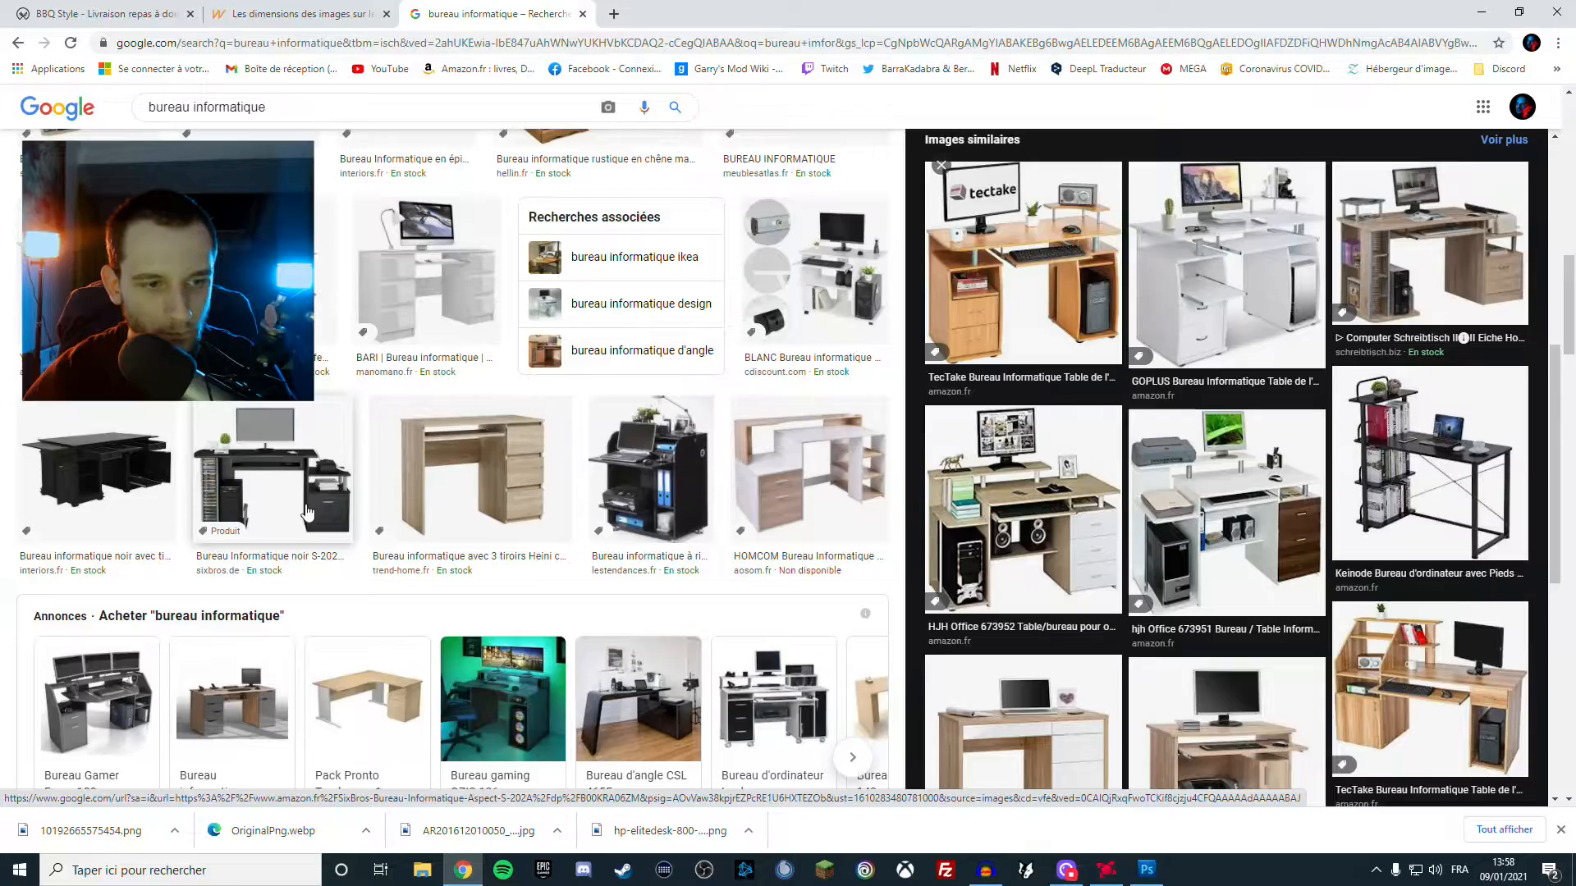
{"action": "scroll", "coordinate": [306, 513], "scroll_direction": "up", "scroll_amount": 10}
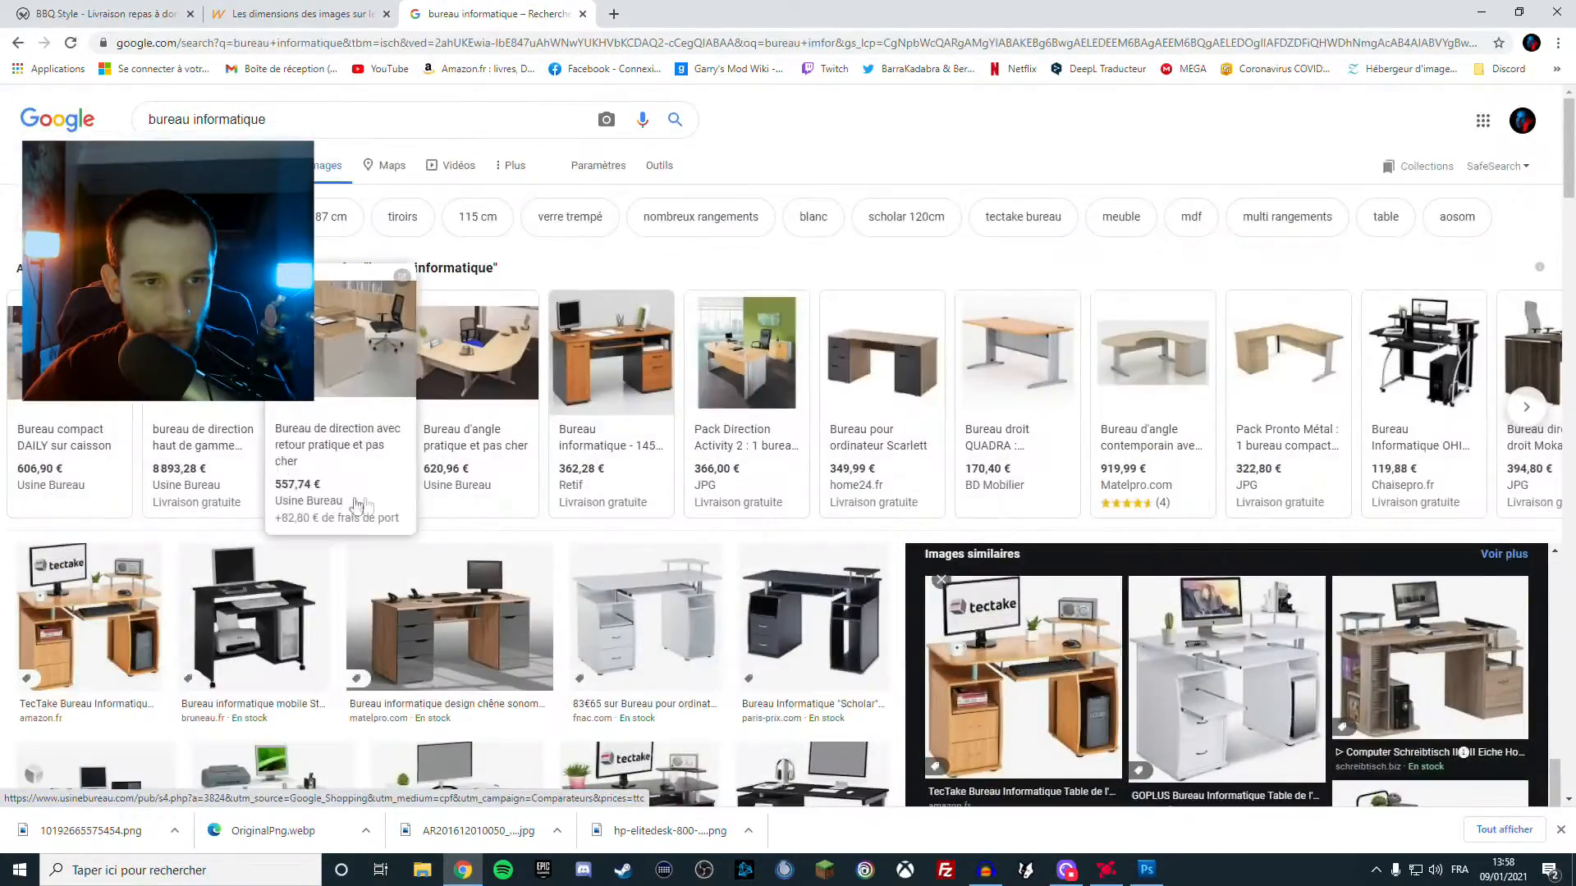
{"action": "scroll", "coordinate": [629, 562], "scroll_direction": "down", "scroll_amount": 2}
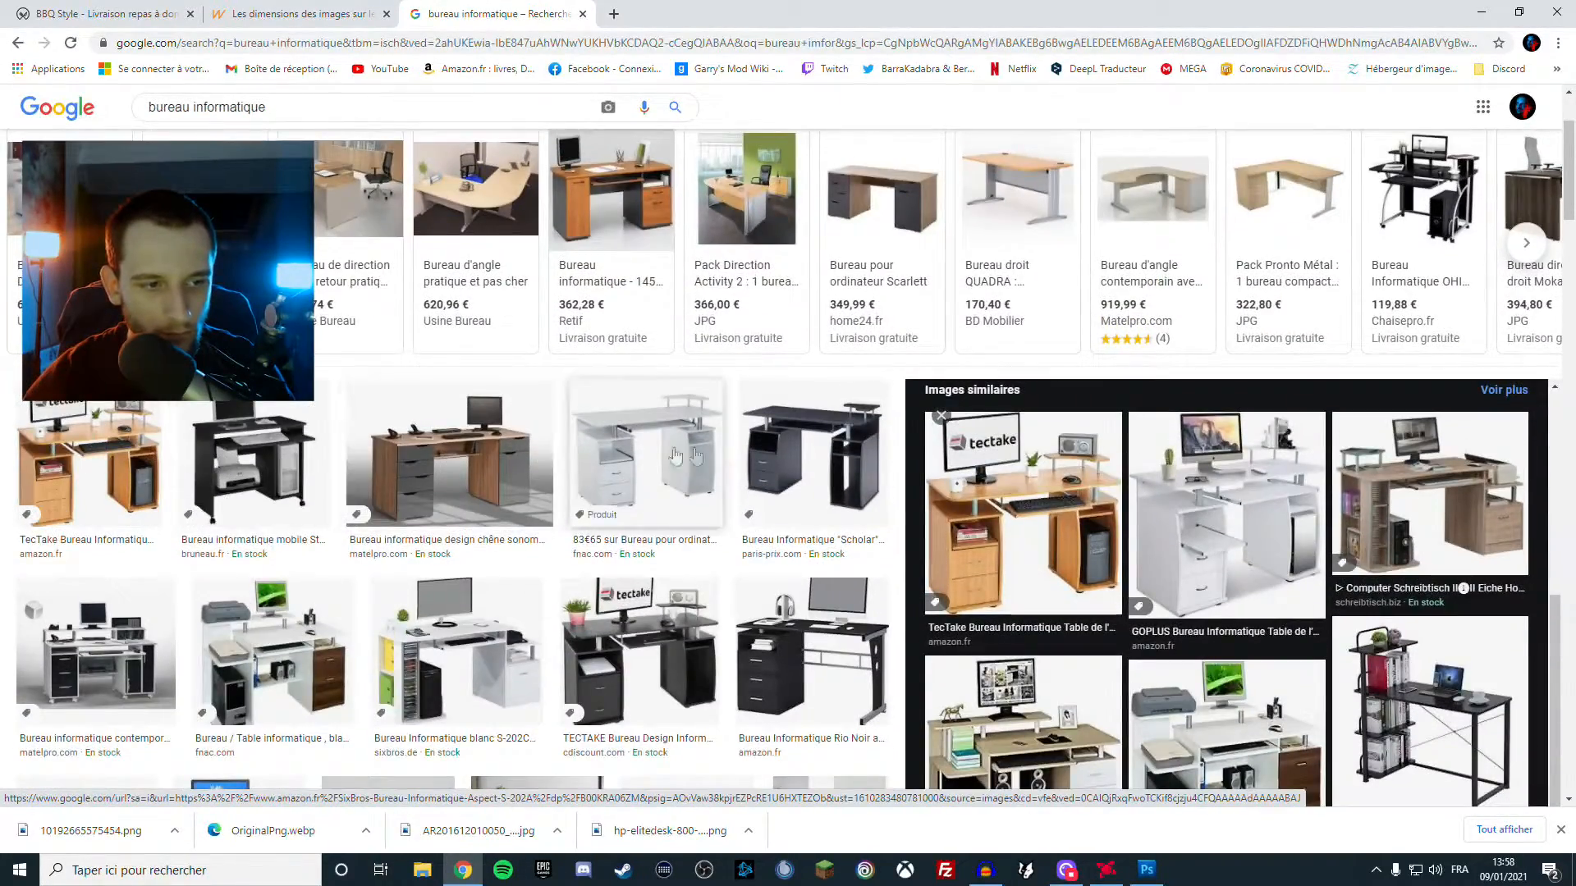
{"action": "scroll", "coordinate": [854, 459], "scroll_direction": "down", "scroll_amount": 2}
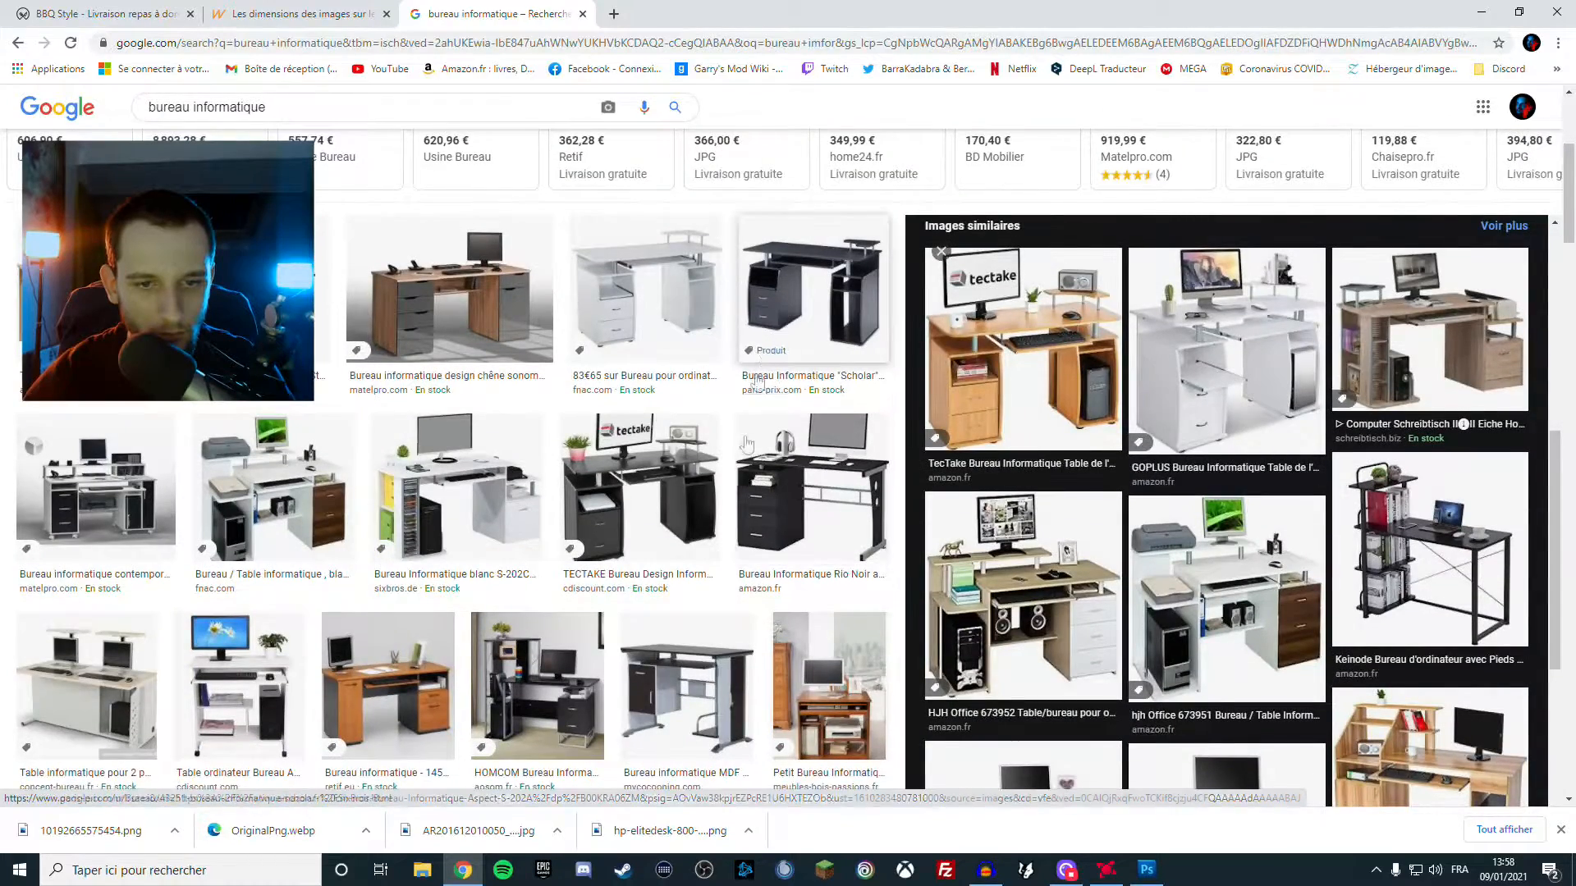
{"action": "left_click", "coordinate": [776, 484]}
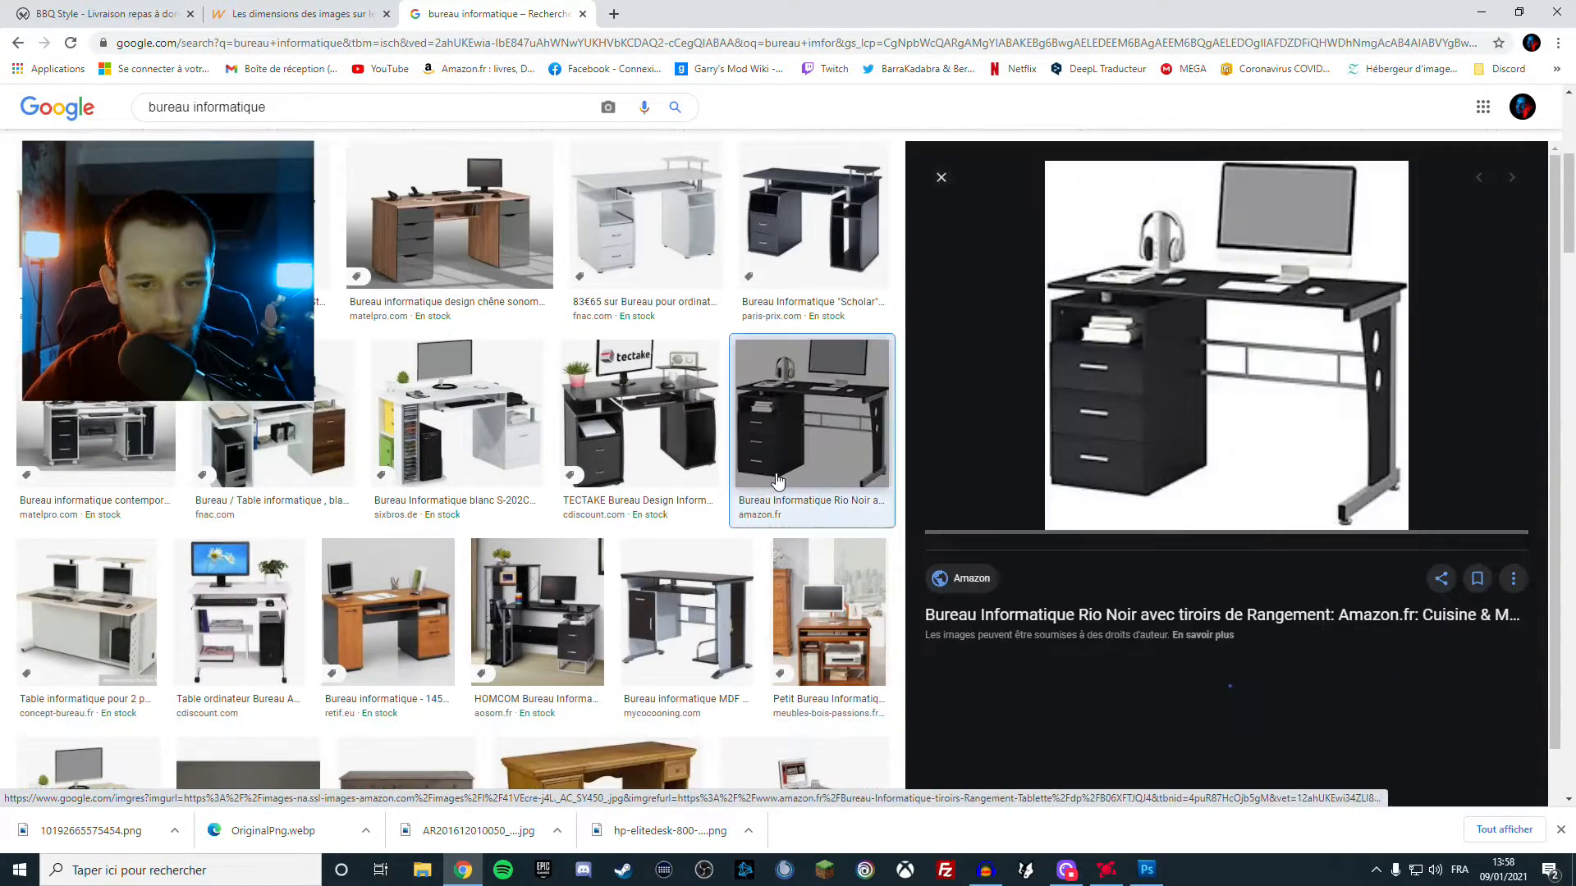
Filter the "bureau informatique" pictures to transparent ones and look through them for a desk or computer that could serve as a mockup
{"action": "scroll", "coordinate": [777, 481], "scroll_direction": "up", "scroll_amount": 6}
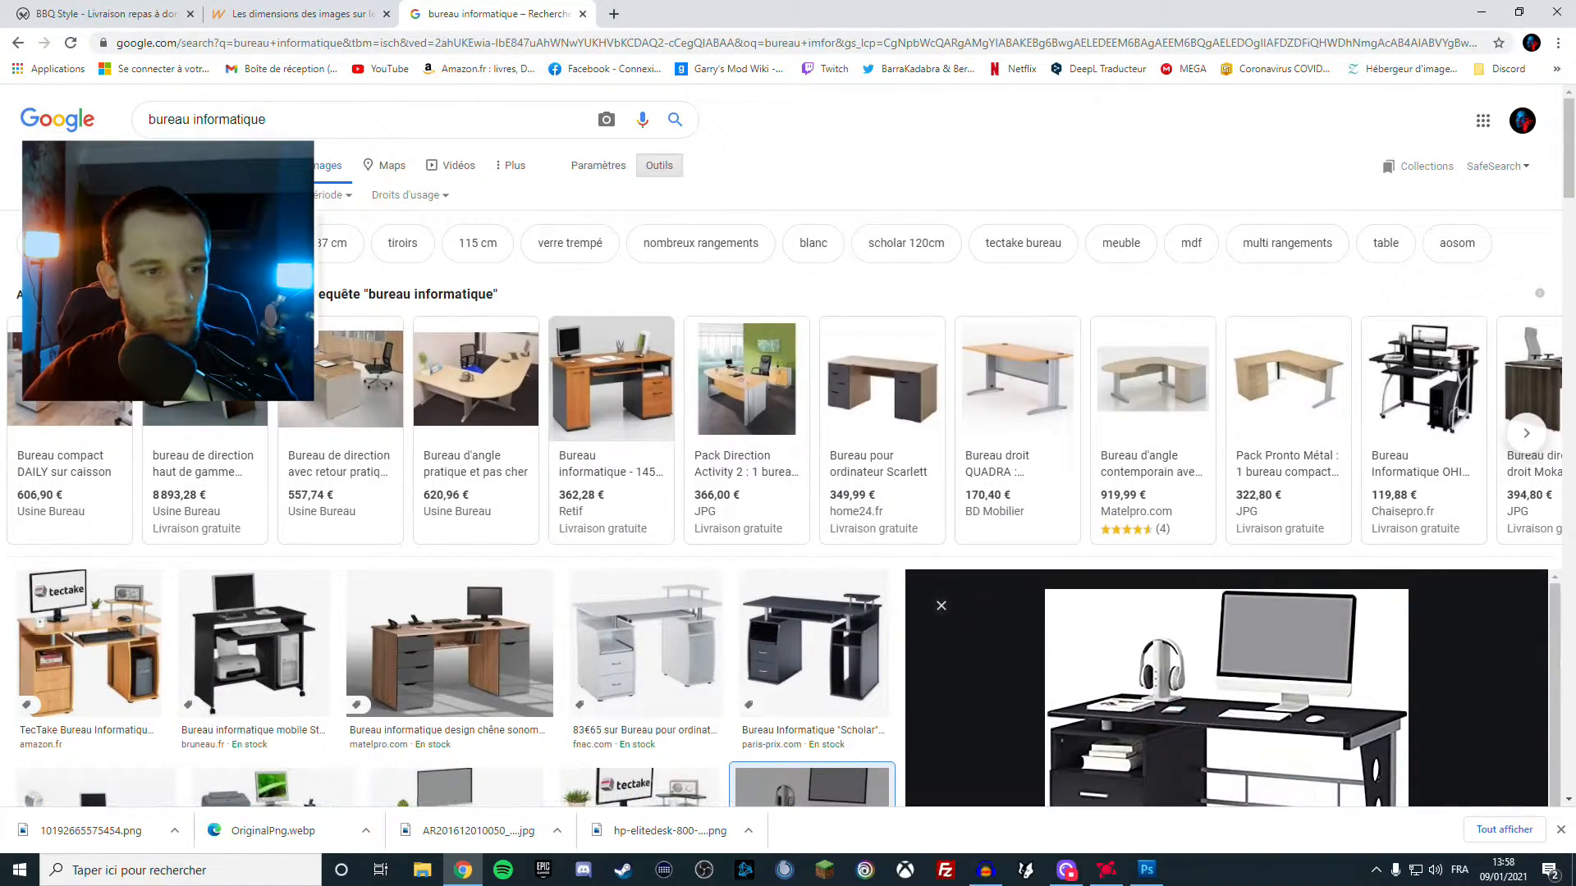
{"action": "left_click", "coordinate": [263, 271]}
{"action": "scroll", "coordinate": [605, 386], "scroll_direction": "down", "scroll_amount": 2}
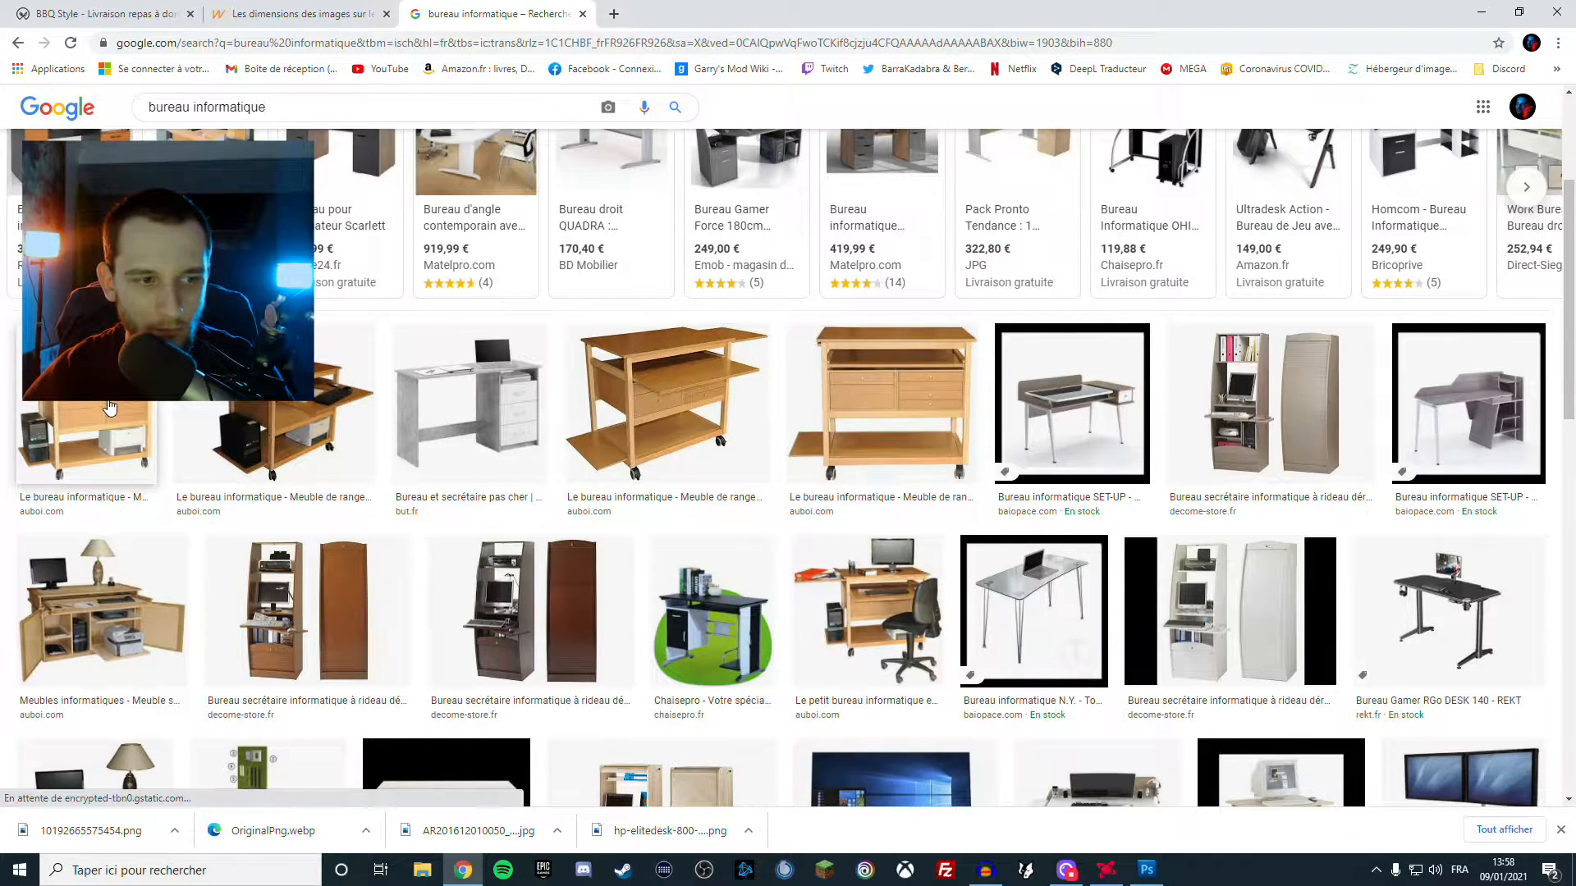
{"action": "scroll", "coordinate": [1028, 576], "scroll_direction": "down", "scroll_amount": 1}
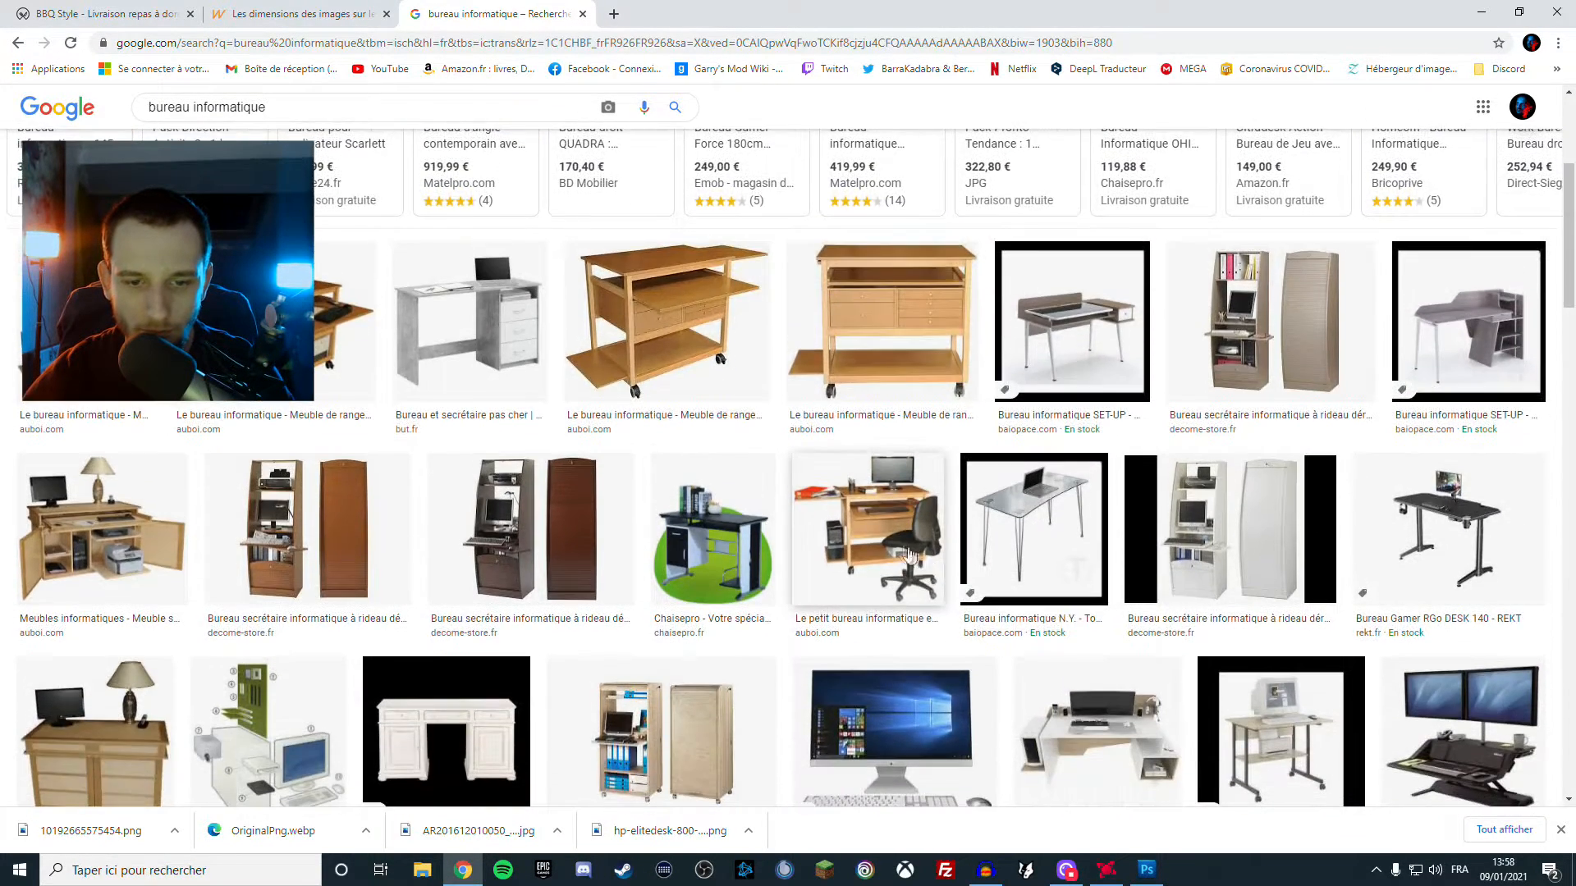
{"action": "scroll", "coordinate": [620, 522], "scroll_direction": "down", "scroll_amount": 4}
{"action": "scroll", "coordinate": [620, 522], "scroll_direction": "down", "scroll_amount": 2}
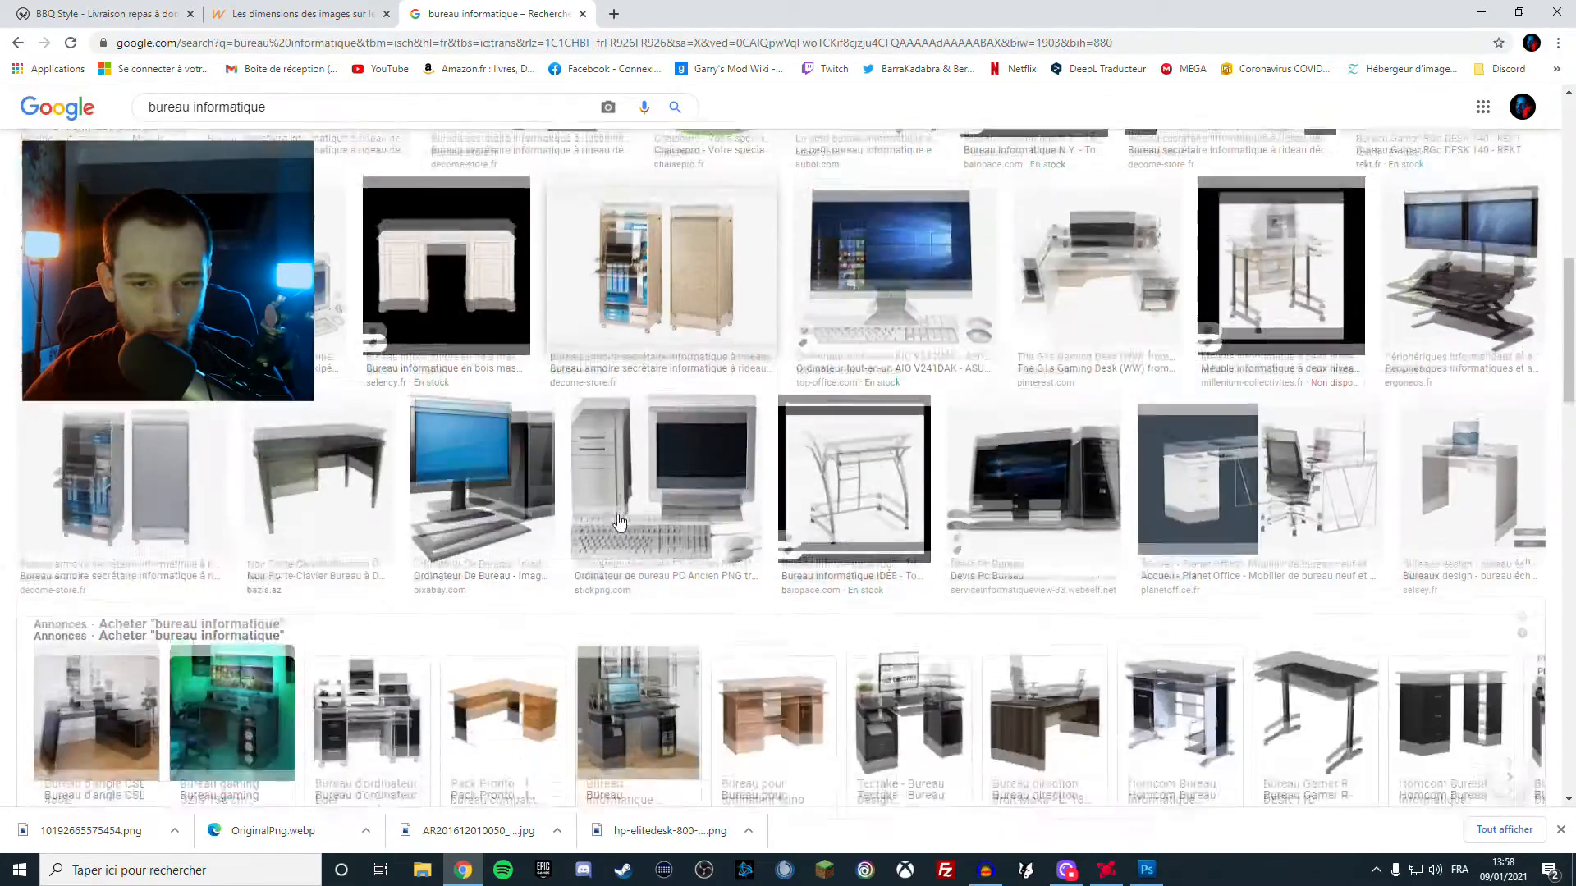
{"action": "scroll", "coordinate": [619, 522], "scroll_direction": "down", "scroll_amount": 3}
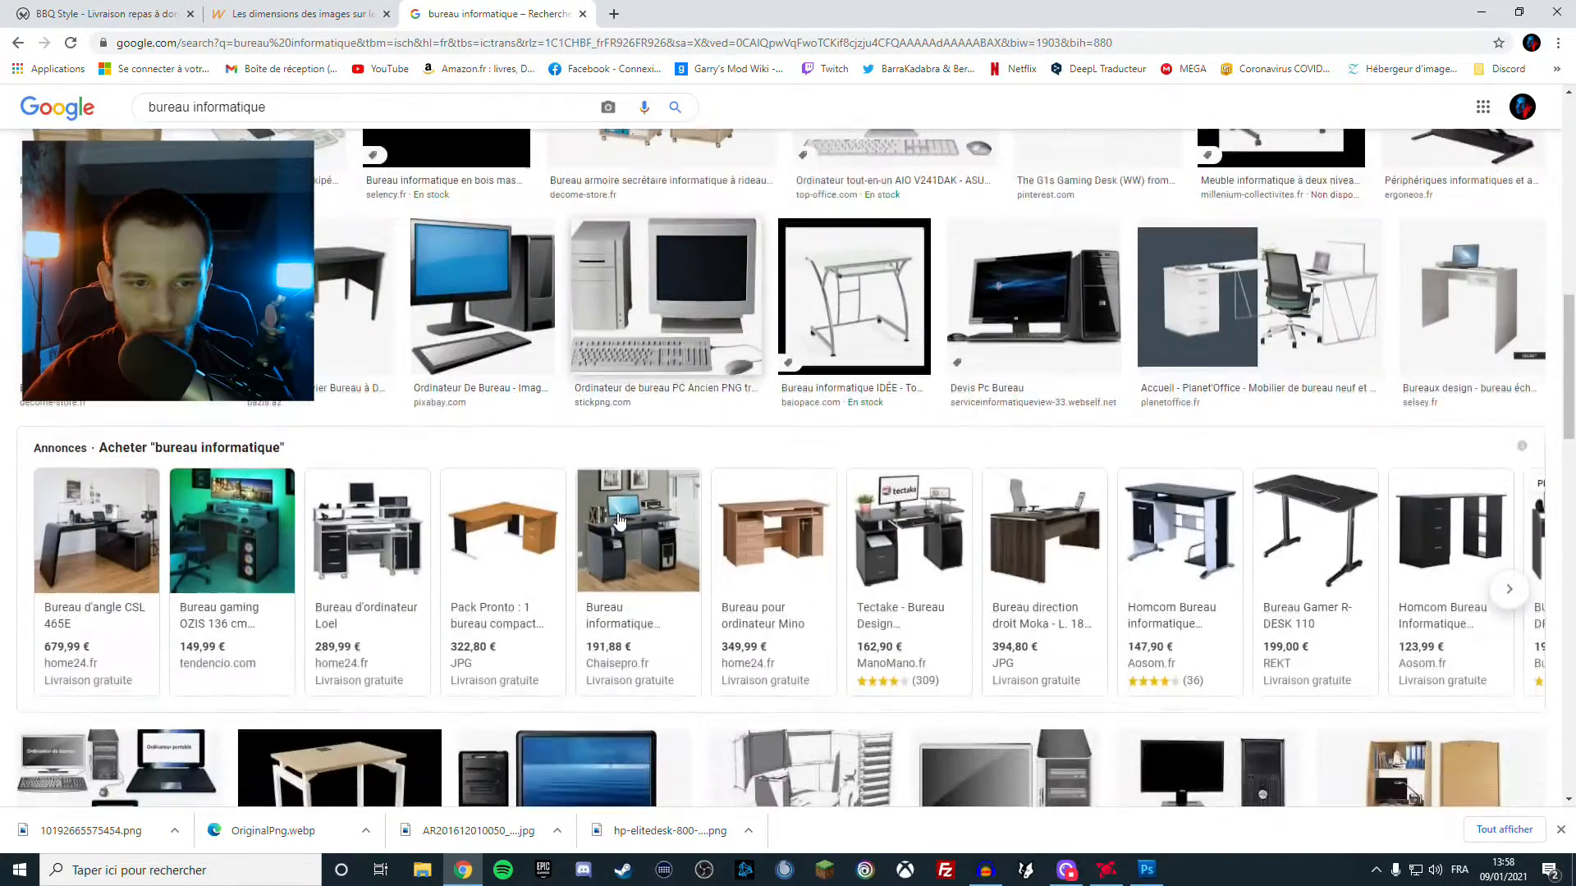
{"action": "scroll", "coordinate": [619, 519], "scroll_direction": "down", "scroll_amount": 2}
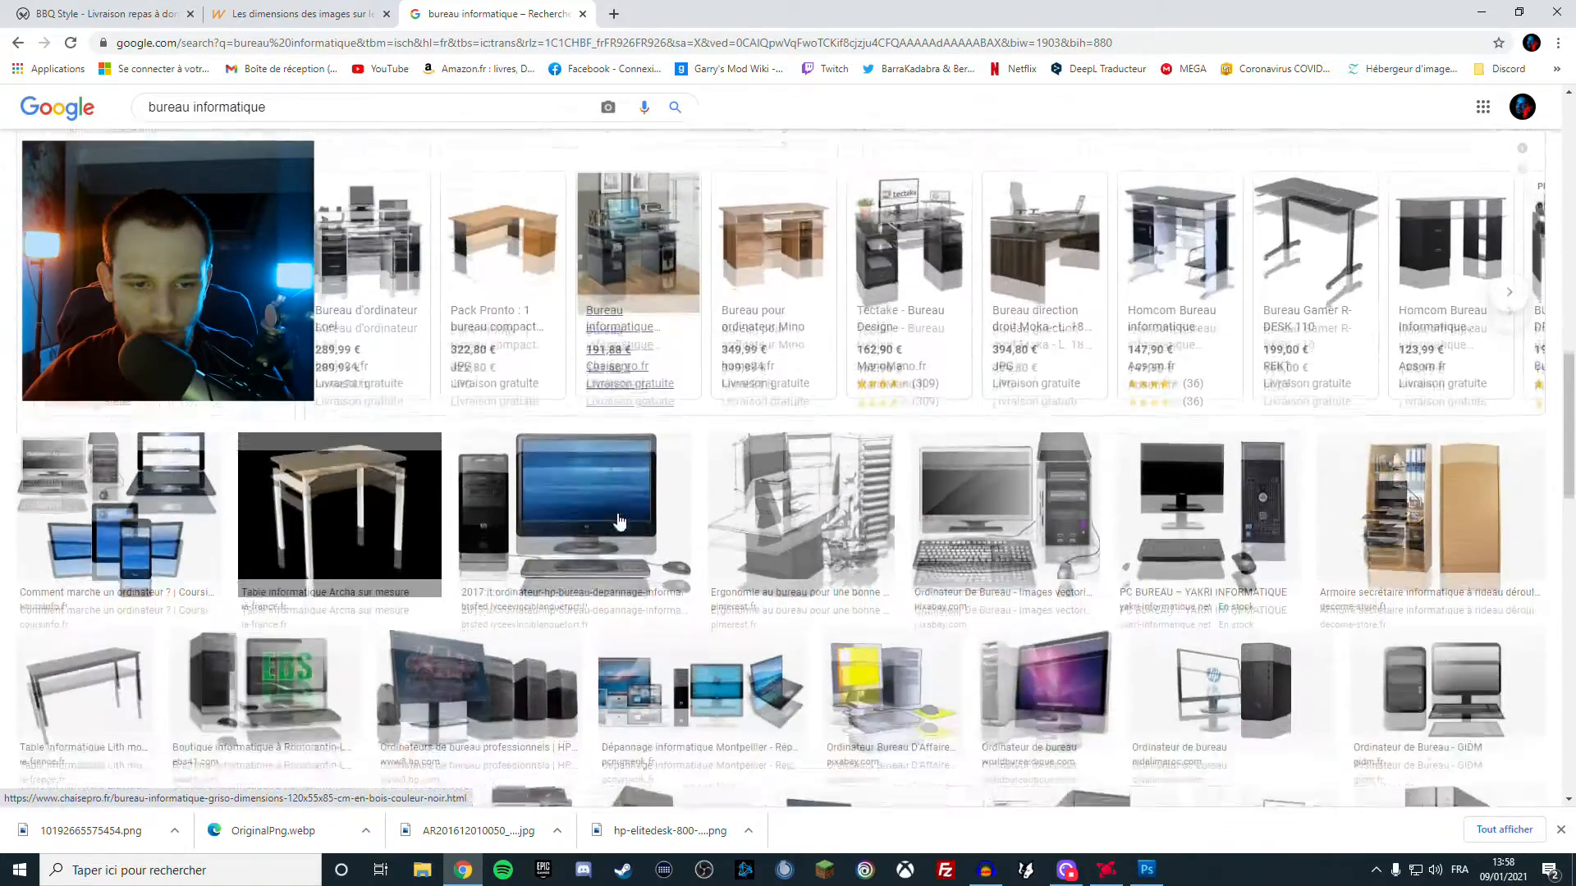
{"action": "scroll", "coordinate": [619, 518], "scroll_direction": "down", "scroll_amount": 2}
{"action": "scroll", "coordinate": [620, 519], "scroll_direction": "down", "scroll_amount": 3}
{"action": "scroll", "coordinate": [619, 519], "scroll_direction": "down", "scroll_amount": 4}
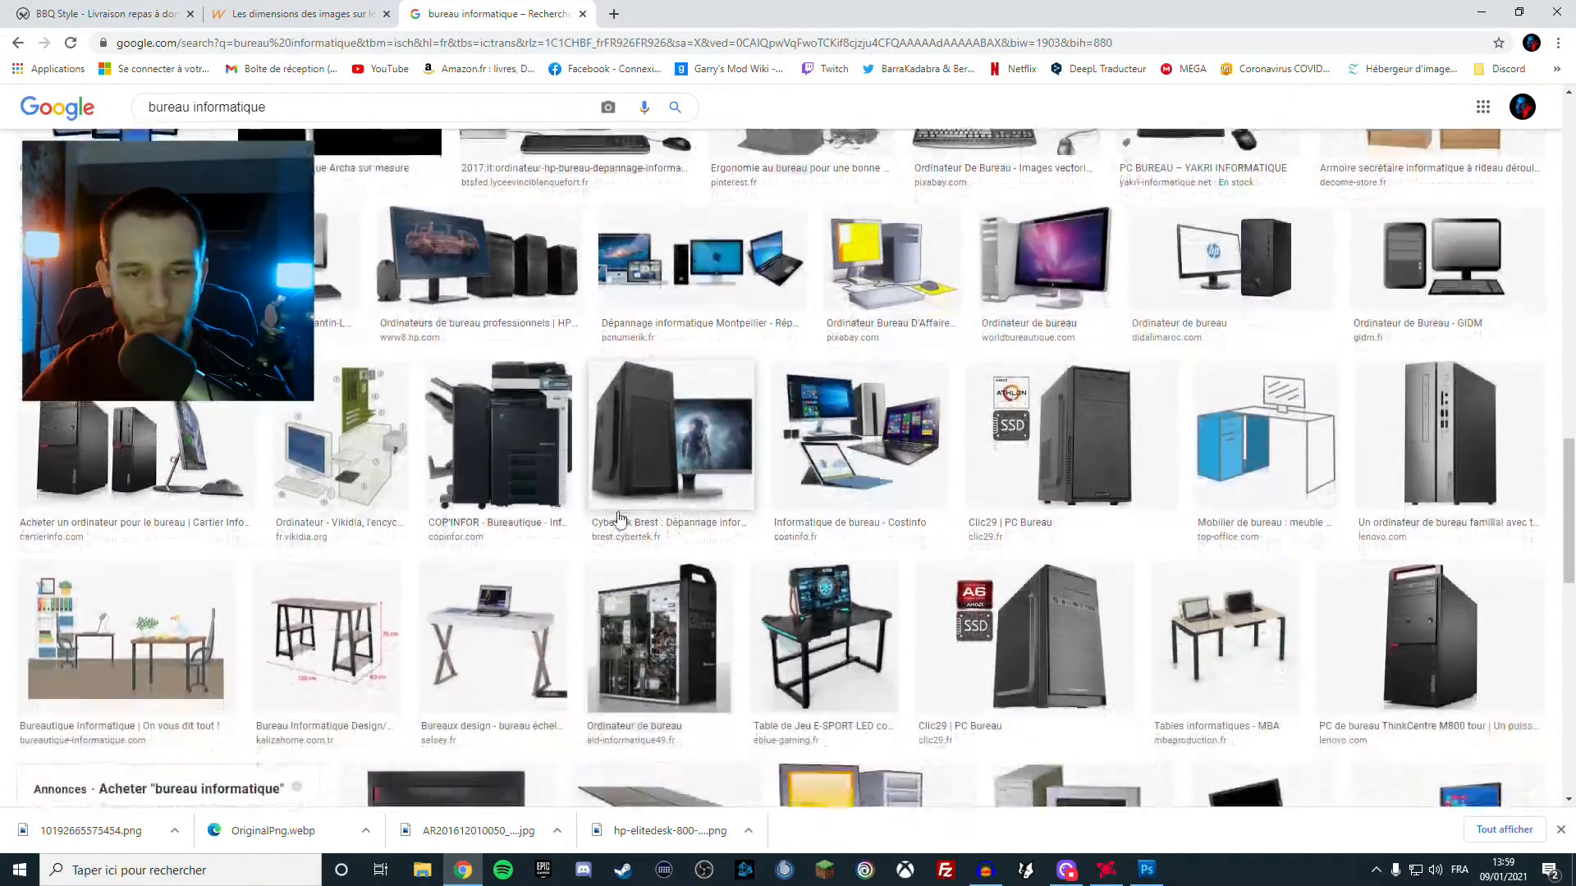
{"action": "scroll", "coordinate": [621, 519], "scroll_direction": "down", "scroll_amount": 4}
{"action": "scroll", "coordinate": [620, 518], "scroll_direction": "down", "scroll_amount": 2}
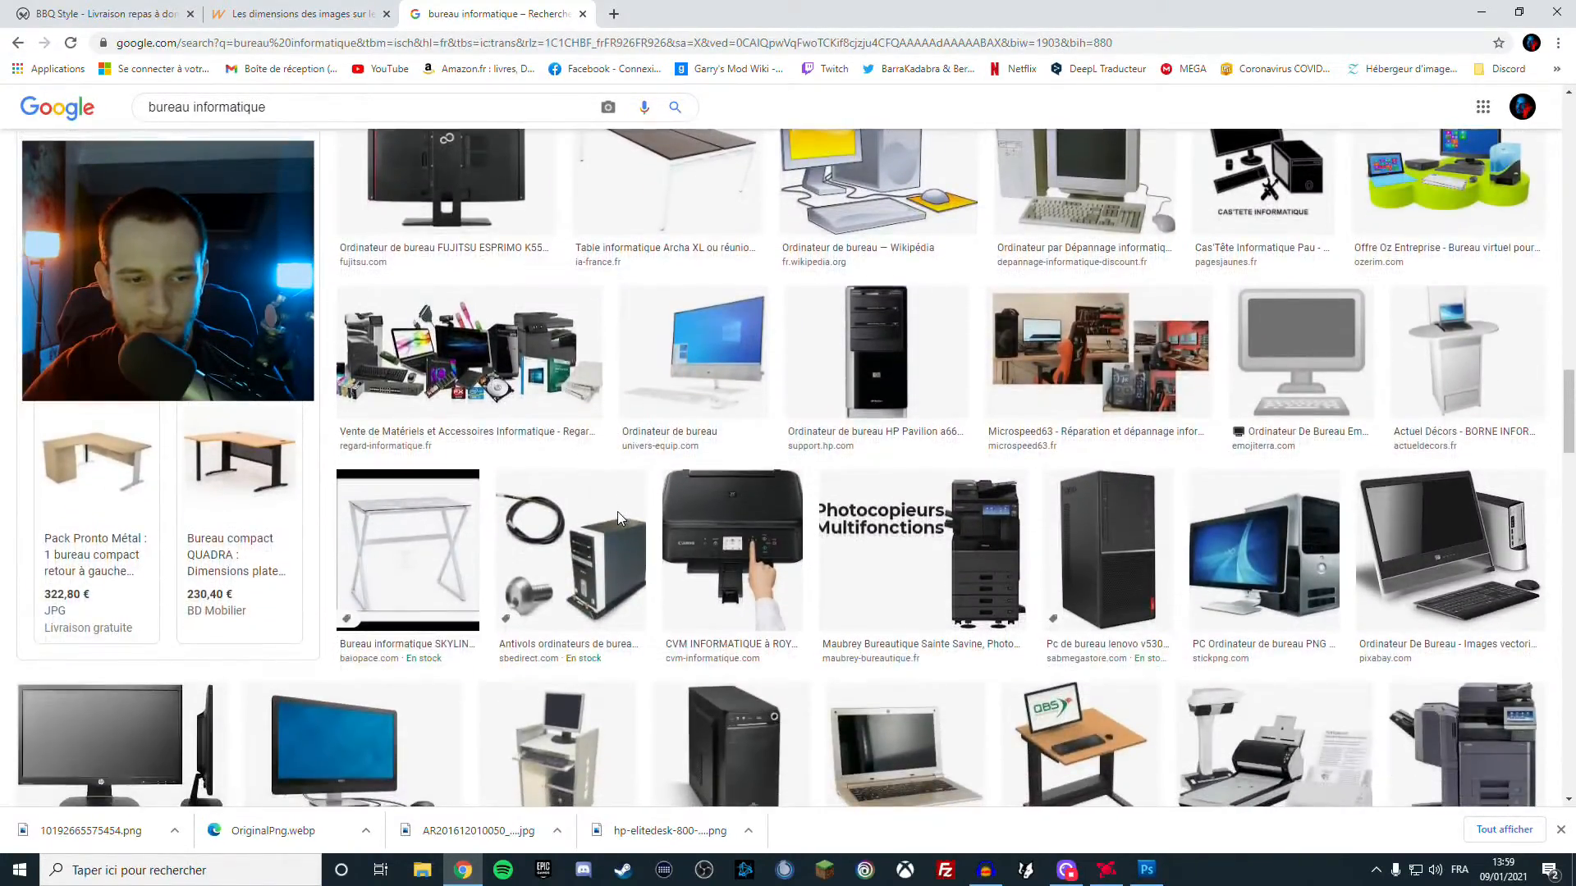
{"action": "scroll", "coordinate": [620, 519], "scroll_direction": "down", "scroll_amount": 4}
{"action": "scroll", "coordinate": [619, 518], "scroll_direction": "down", "scroll_amount": 1}
{"action": "scroll", "coordinate": [619, 519], "scroll_direction": "down", "scroll_amount": 3}
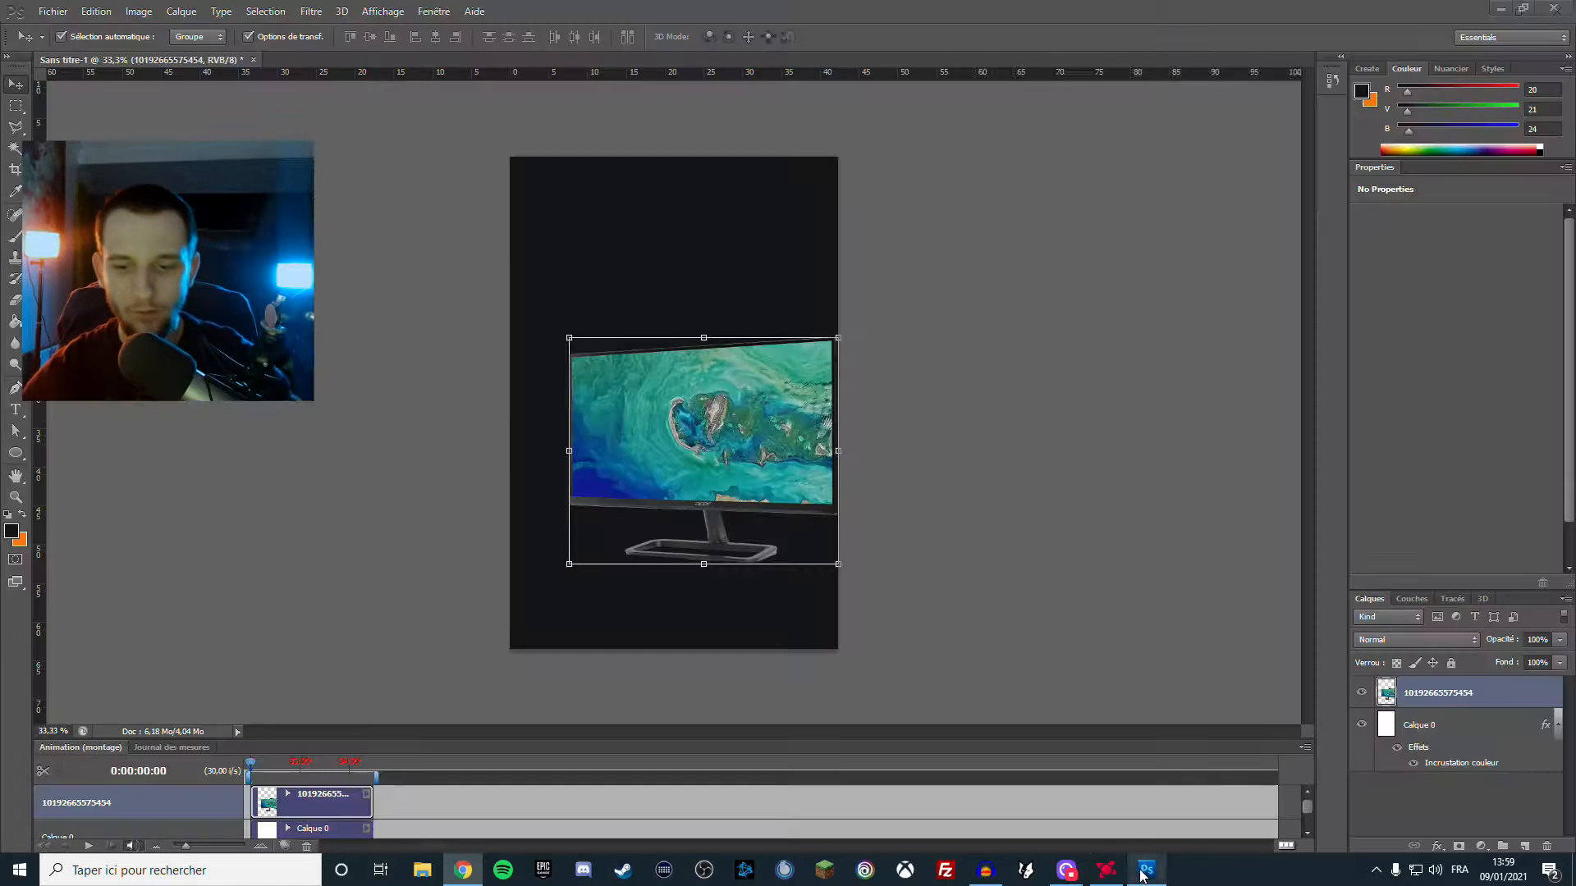
Switch to Photoshop, delete the Acer monitor layer and import the homepage screenshot gfgd from the desktop
{"action": "left_click", "coordinate": [1146, 870]}
{"action": "key", "text": "Delete"}
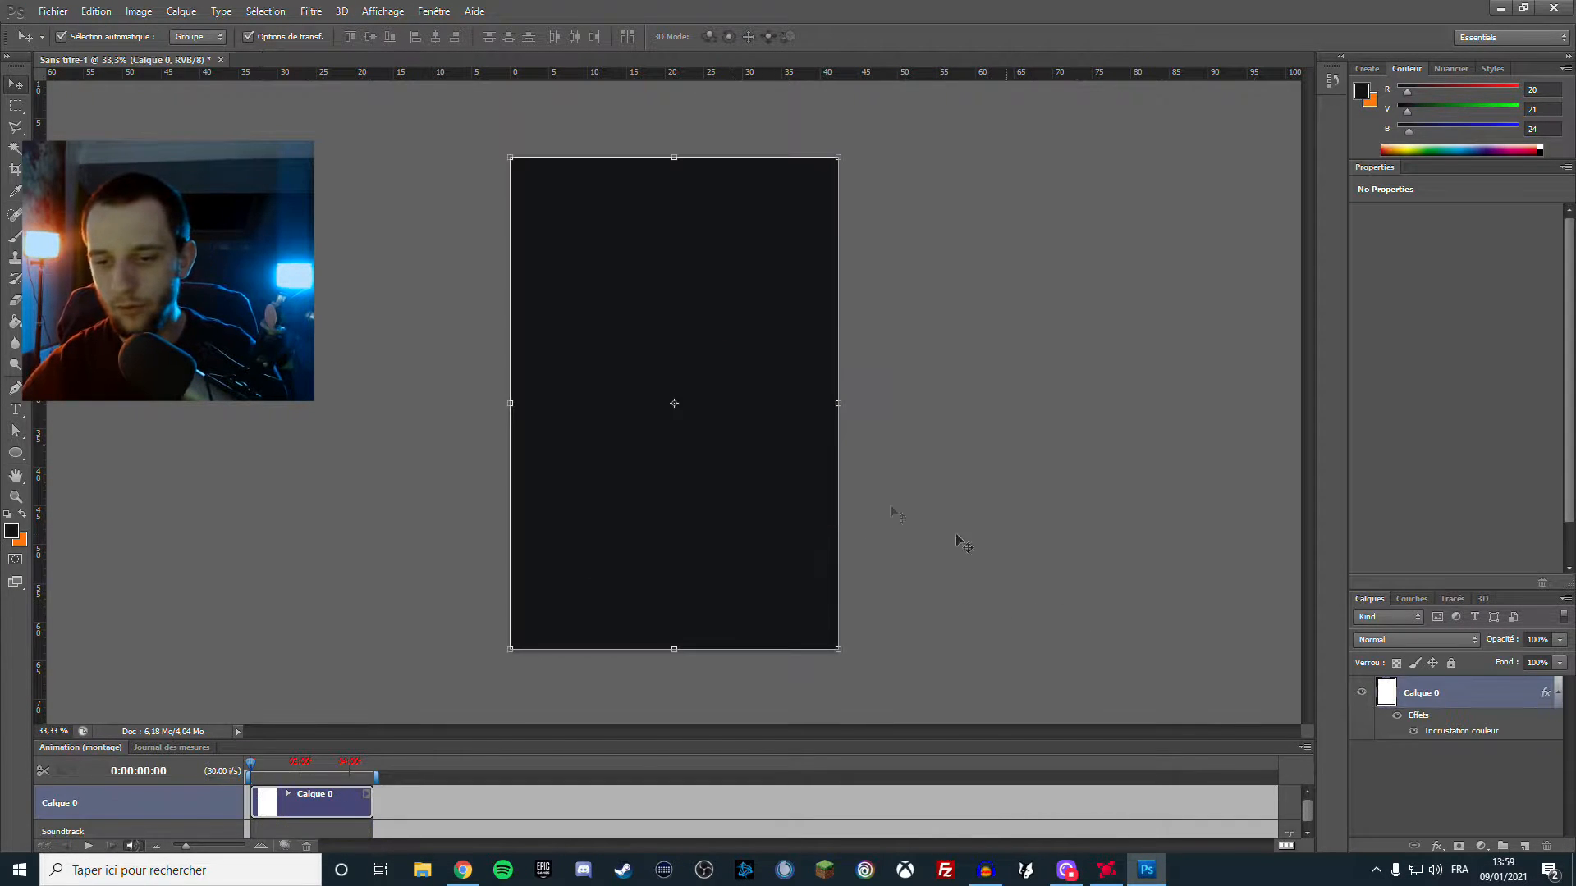
{"action": "left_click", "coordinate": [53, 11]}
{"action": "left_click", "coordinate": [164, 222]}
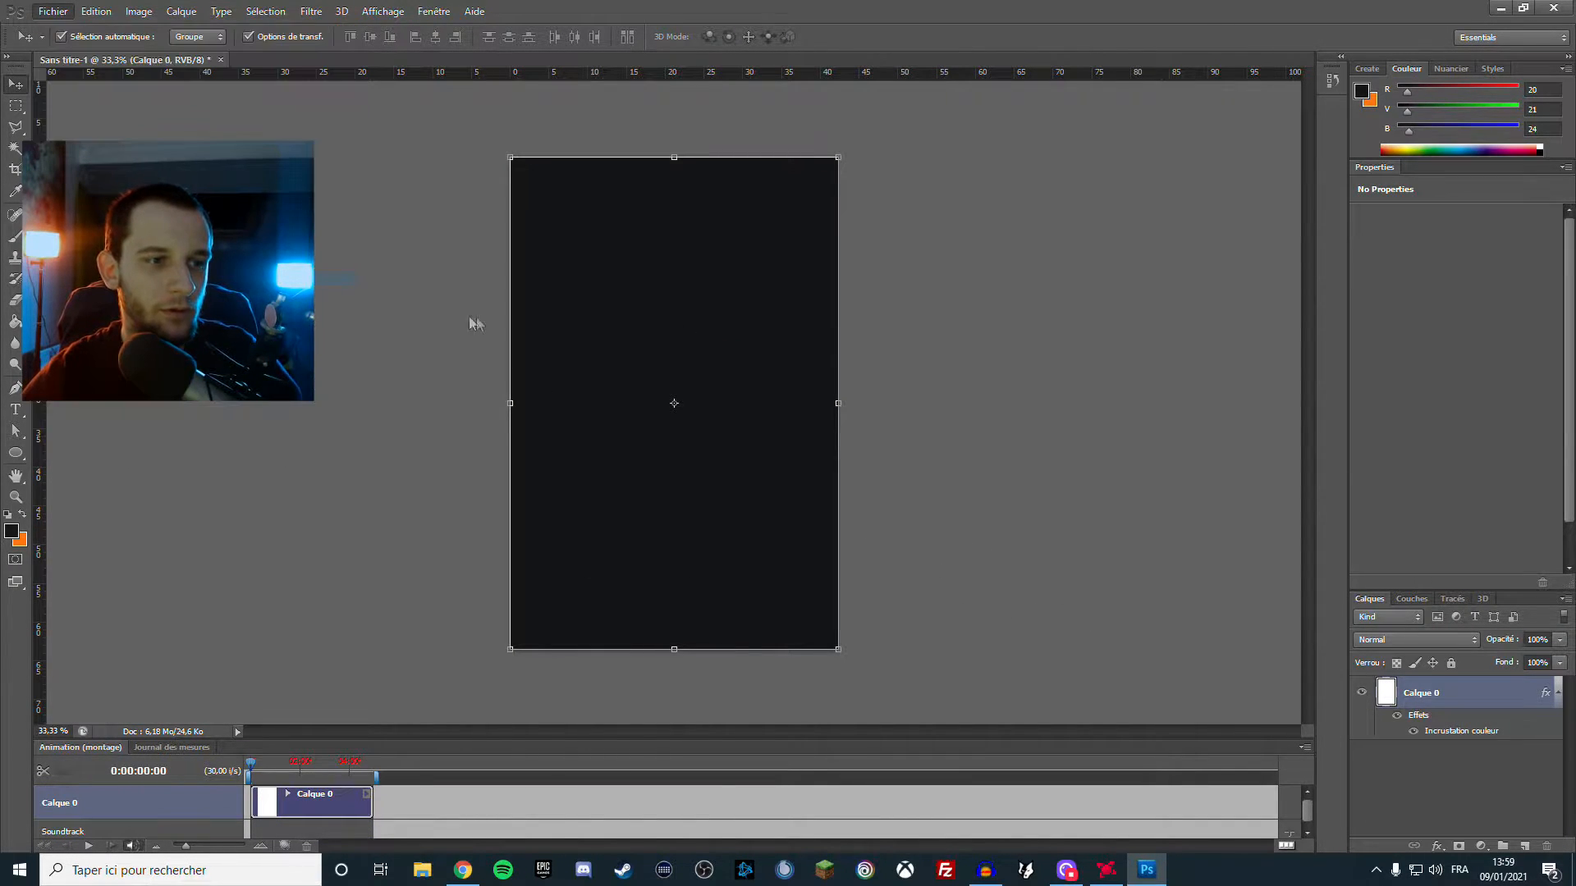
{"action": "scroll", "coordinate": [864, 365], "scroll_direction": "down", "scroll_amount": 3}
{"action": "double_click", "coordinate": [857, 394]}
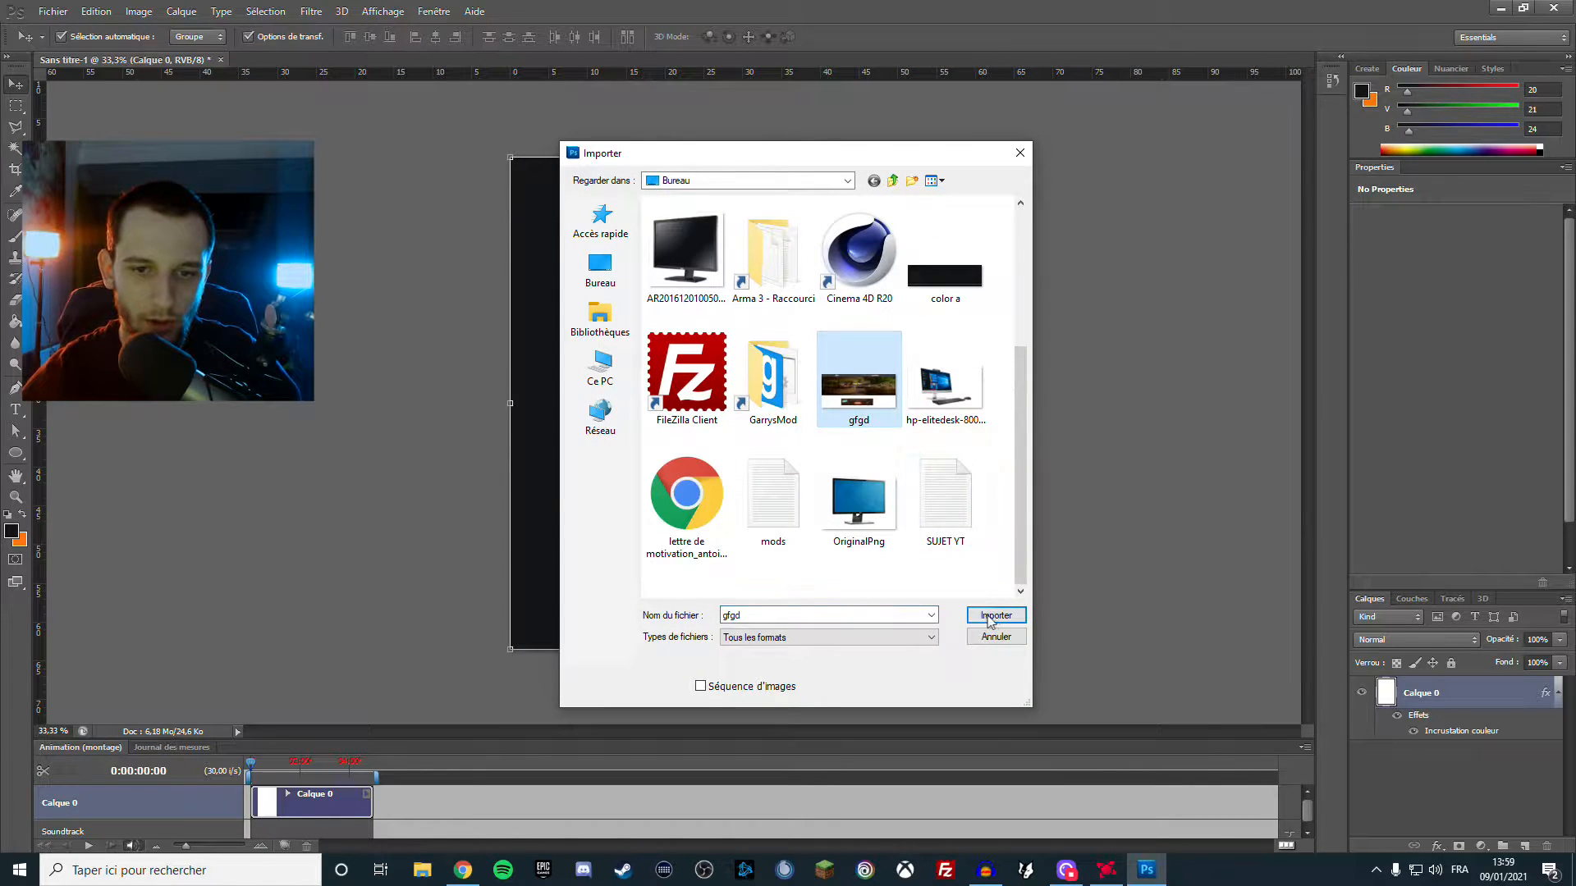
Enlarge the homepage screenshot to about 178% width and 186% height and place it over the lower part of the canvas
{"action": "left_click_drag", "start_coordinate": [780, 424], "coordinate": [780, 539]}
{"action": "left_click_drag", "start_coordinate": [837, 450], "coordinate": [1160, 286]}
{"action": "left_click_drag", "start_coordinate": [1073, 376], "coordinate": [916, 457]}
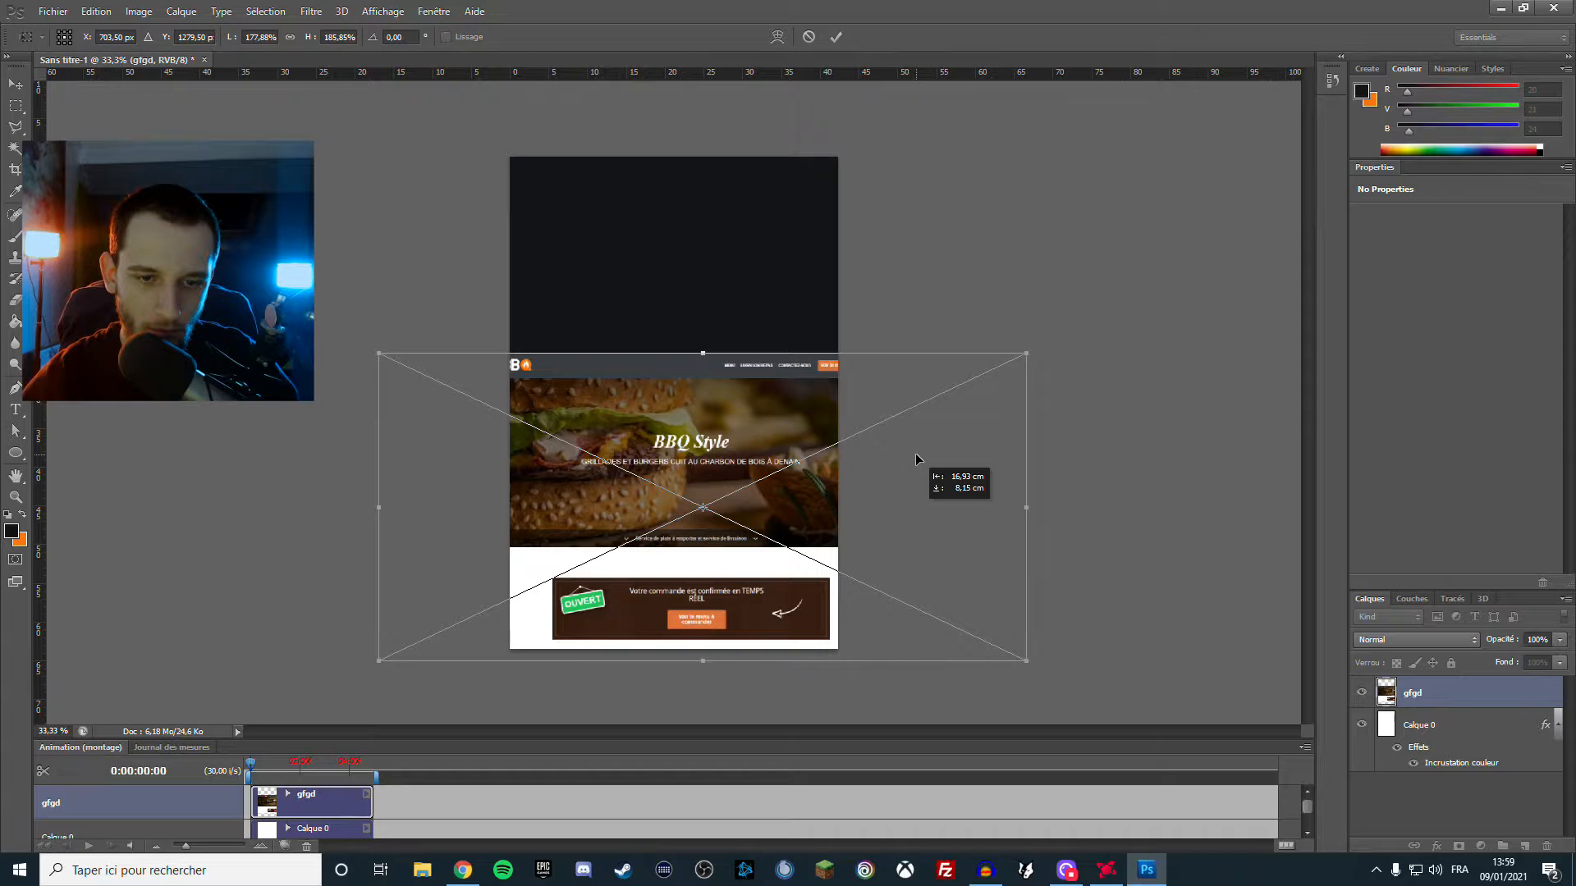
Rotate the homepage screenshot to about -8.8° and centre it at roughly X 823.5 px, Y 1273.5 px
{"action": "mouse_move", "coordinate": [914, 453]}
{"action": "left_mouse_down"}
{"action": "mouse_move", "coordinate": [806, 451]}
{"action": "mouse_move", "coordinate": [901, 441]}
{"action": "left_mouse_up"}
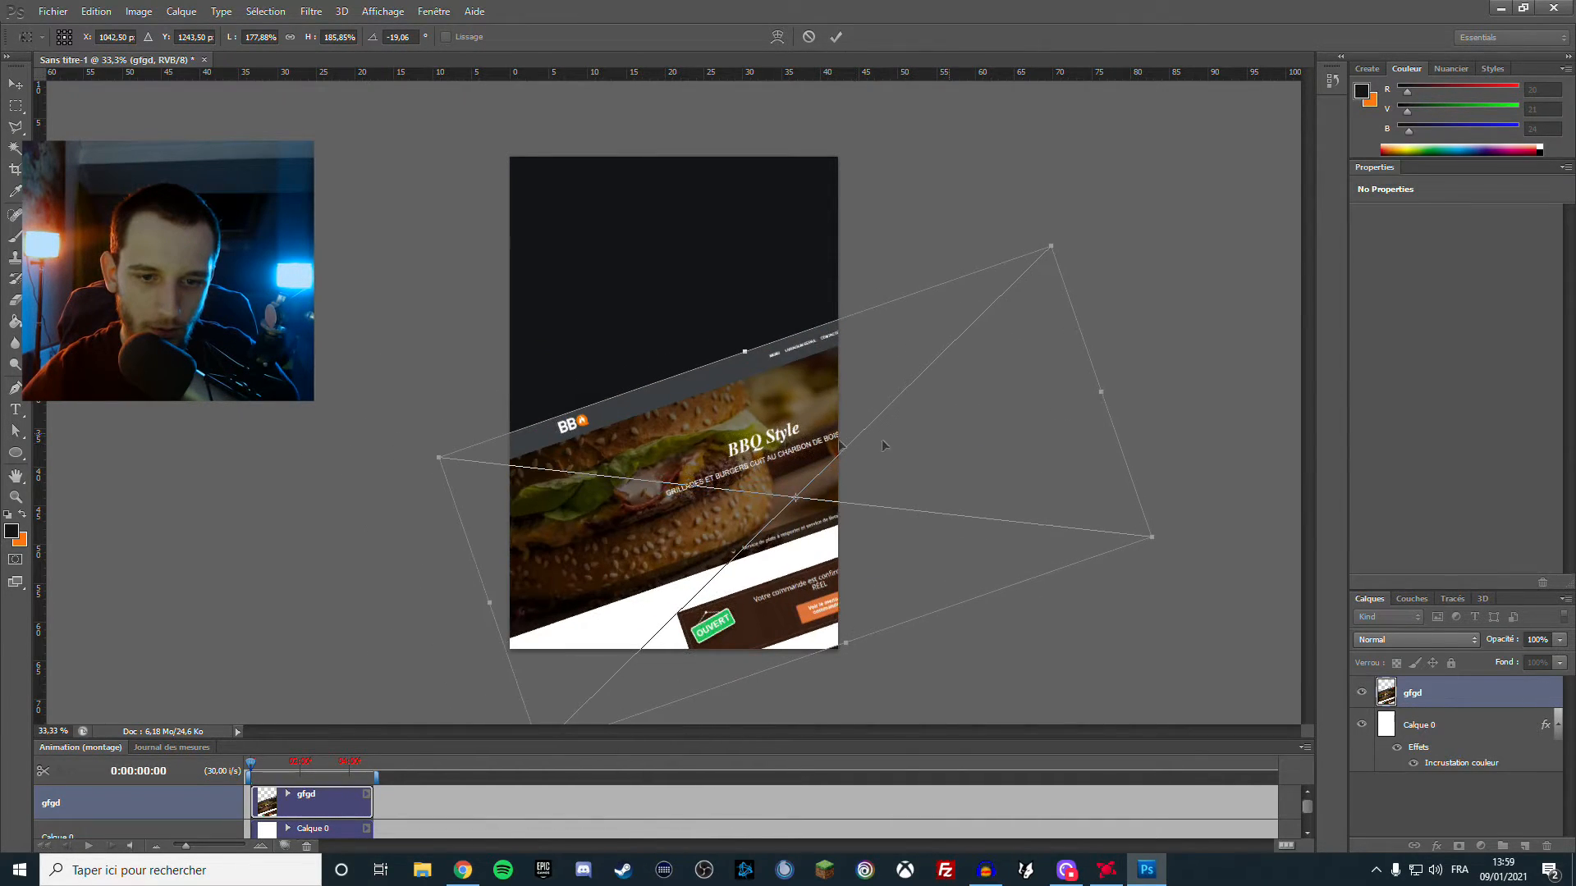
{"action": "left_click_drag", "start_coordinate": [343, 443], "coordinate": [316, 349]}
{"action": "left_click_drag", "start_coordinate": [943, 463], "coordinate": [906, 476]}
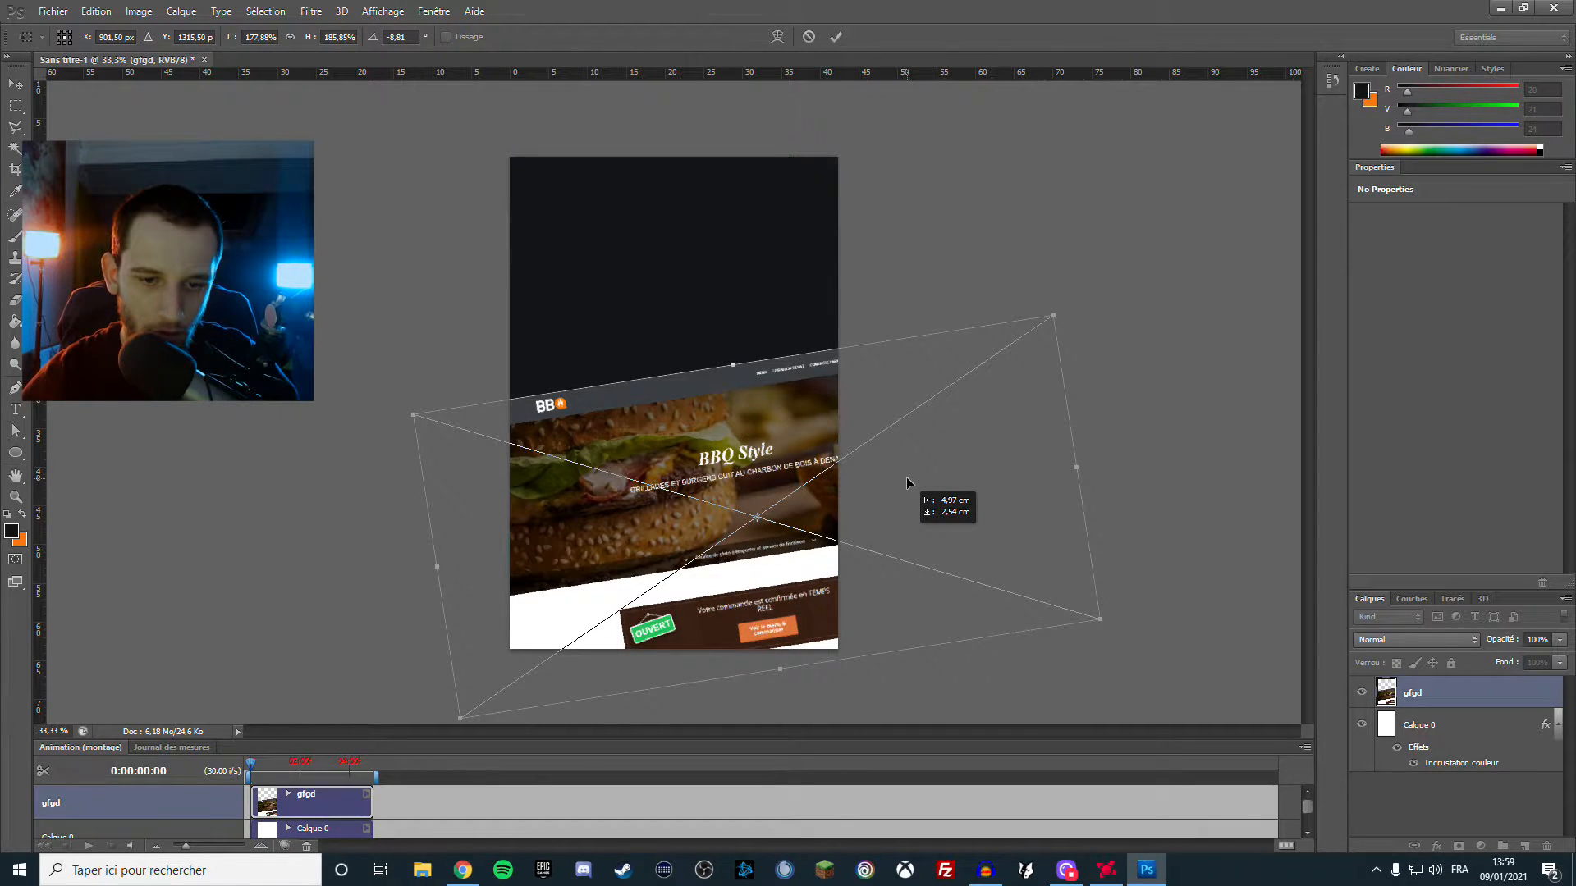
{"action": "left_click_drag", "start_coordinate": [906, 476], "coordinate": [883, 471]}
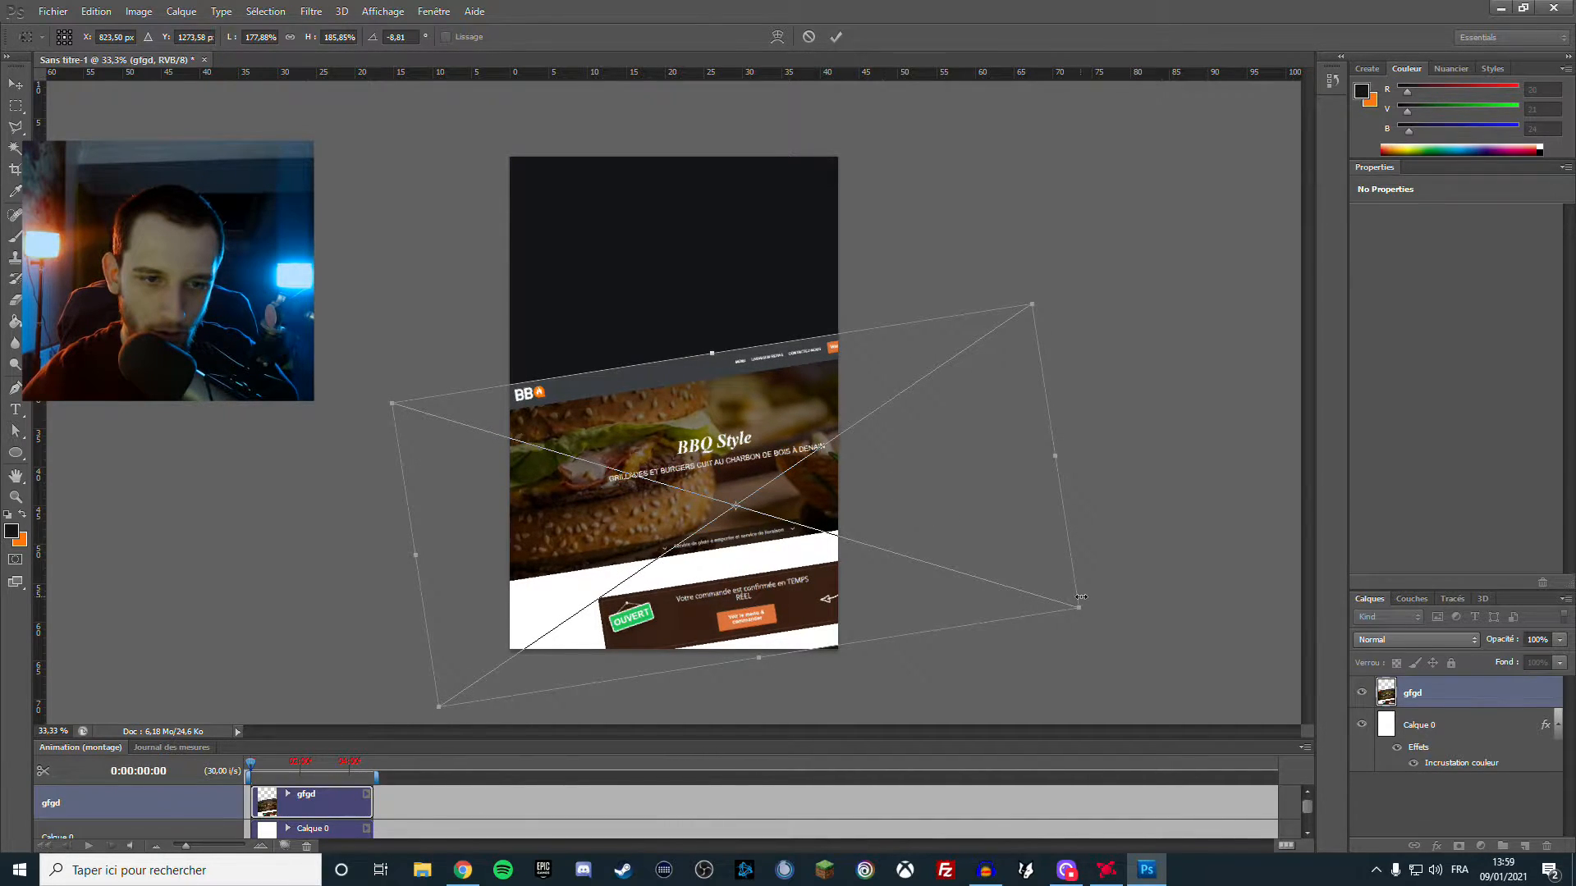
Scale the tilted homepage screenshot down slightly so its menu and order button fit the canvas width, and apply the transformation
{"action": "left_click_drag", "start_coordinate": [1077, 607], "coordinate": [1009, 591]}
{"action": "left_click_drag", "start_coordinate": [903, 547], "coordinate": [897, 552]}
{"action": "mouse_move", "coordinate": [996, 579]}
{"action": "left_mouse_down"}
{"action": "mouse_move", "coordinate": [1006, 591]}
{"action": "mouse_move", "coordinate": [988, 583]}
{"action": "left_mouse_up"}
{"action": "left_click_drag", "start_coordinate": [857, 537], "coordinate": [871, 537]}
{"action": "key", "text": "Return"}
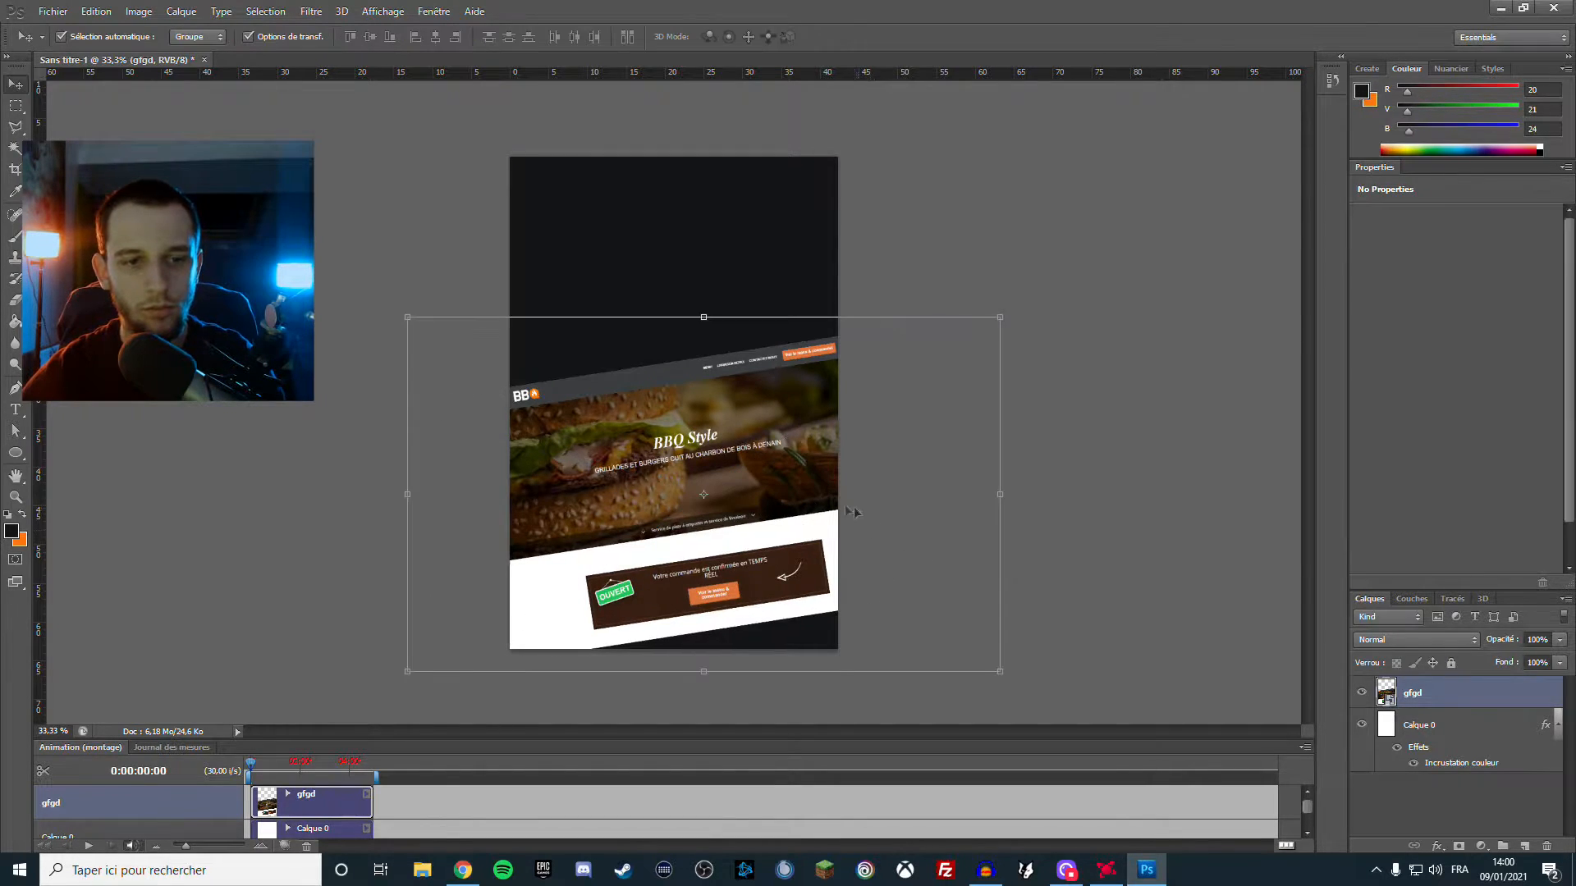
Set the foreground colour to white (ffffff) by sampling the white area of the homepage screenshot
{"action": "left_click", "coordinate": [16, 106]}
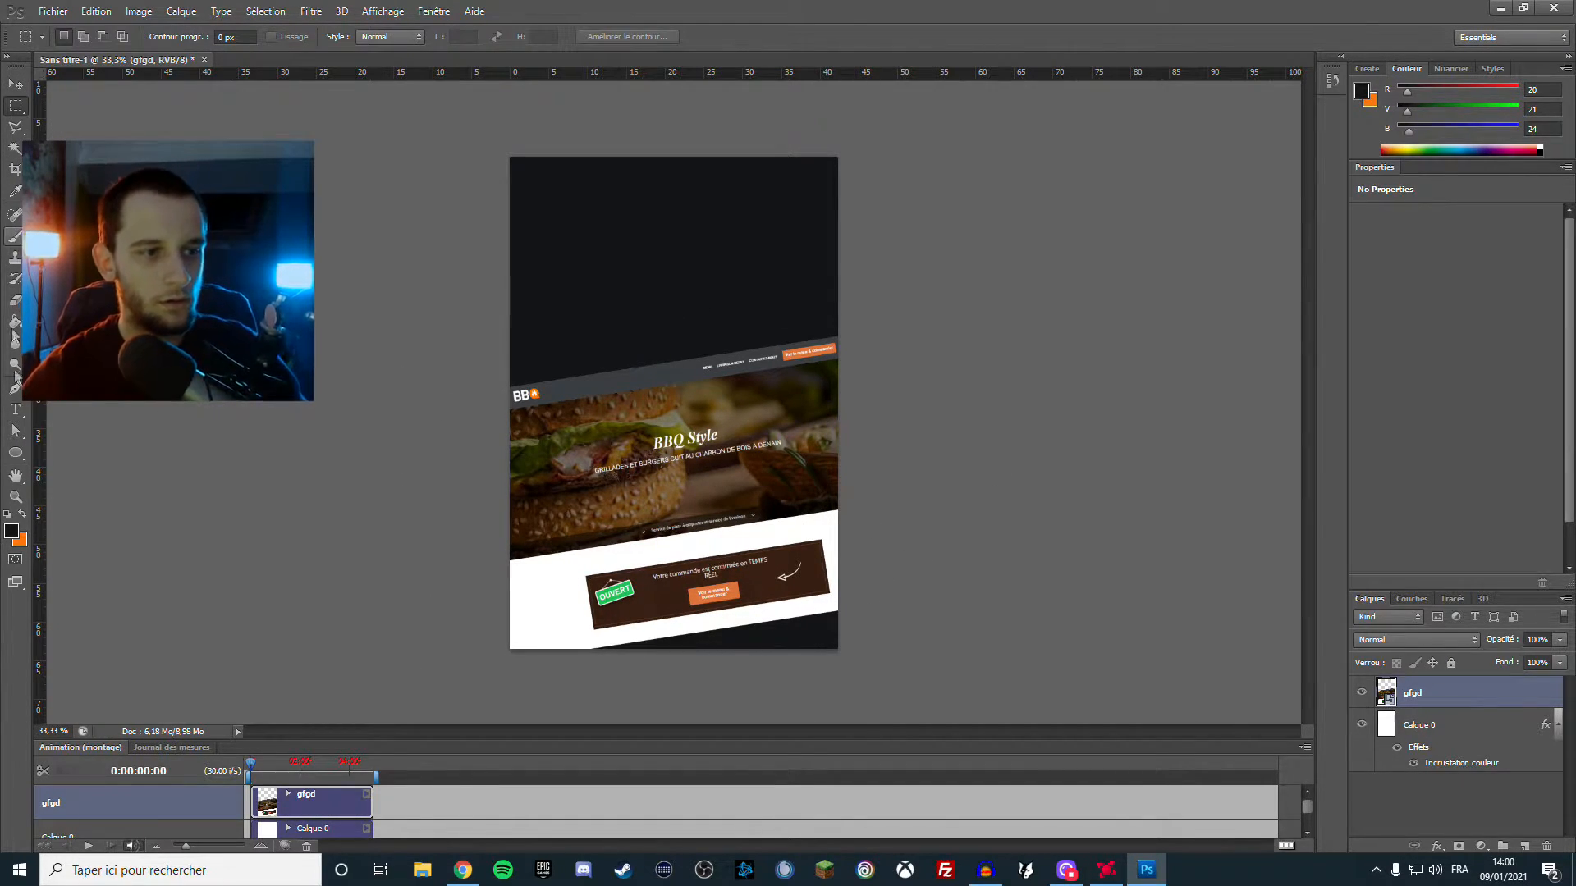
{"action": "left_click", "coordinate": [22, 513]}
{"action": "left_click", "coordinate": [21, 533]}
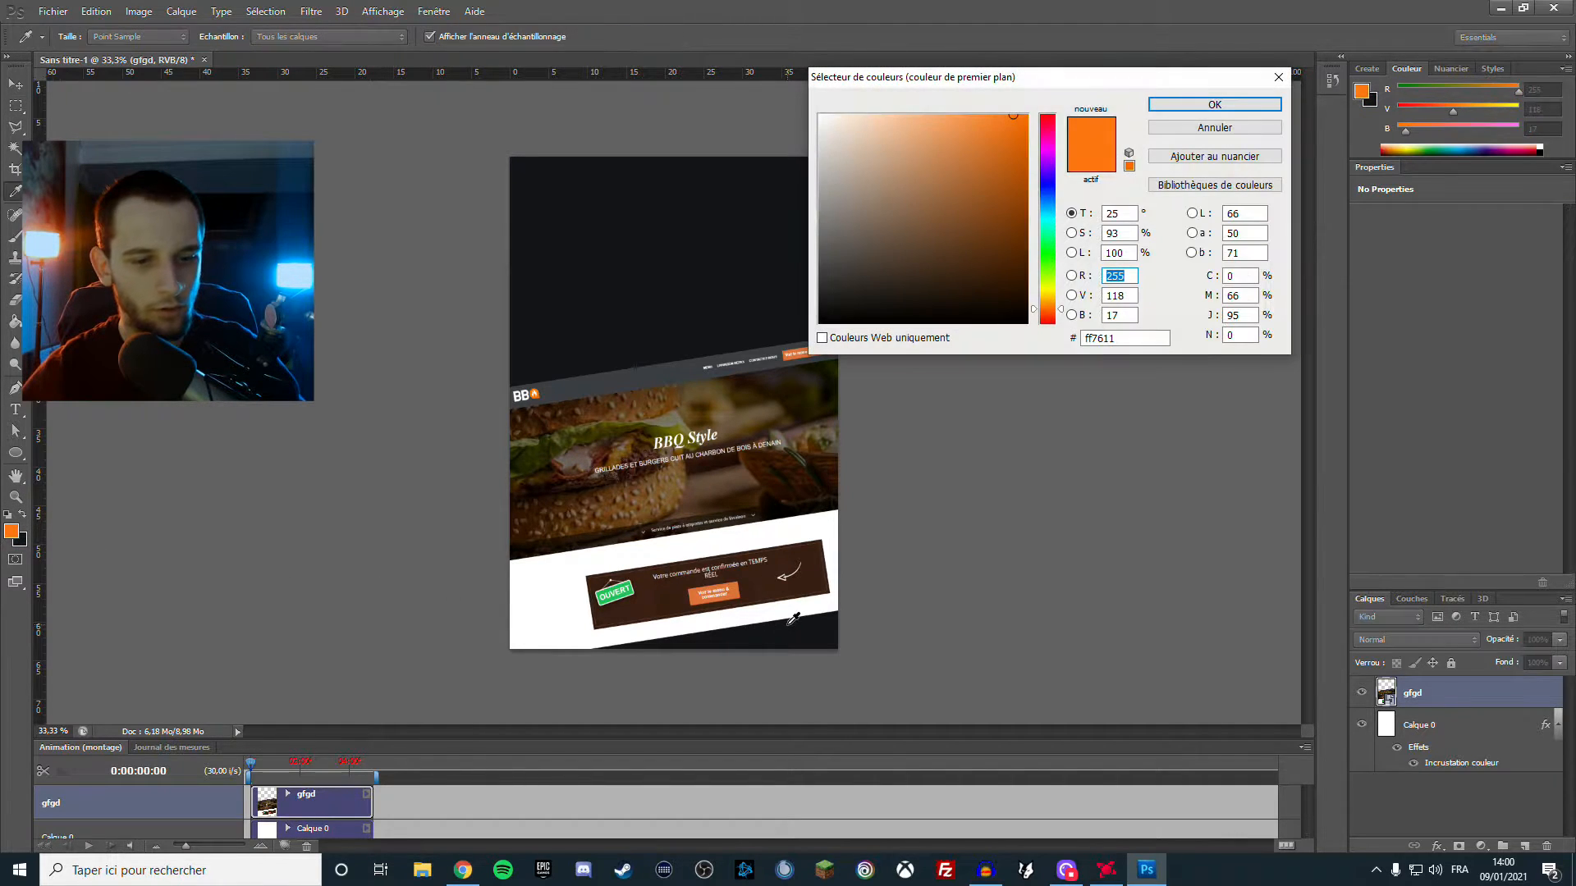
{"action": "left_click", "coordinate": [793, 617]}
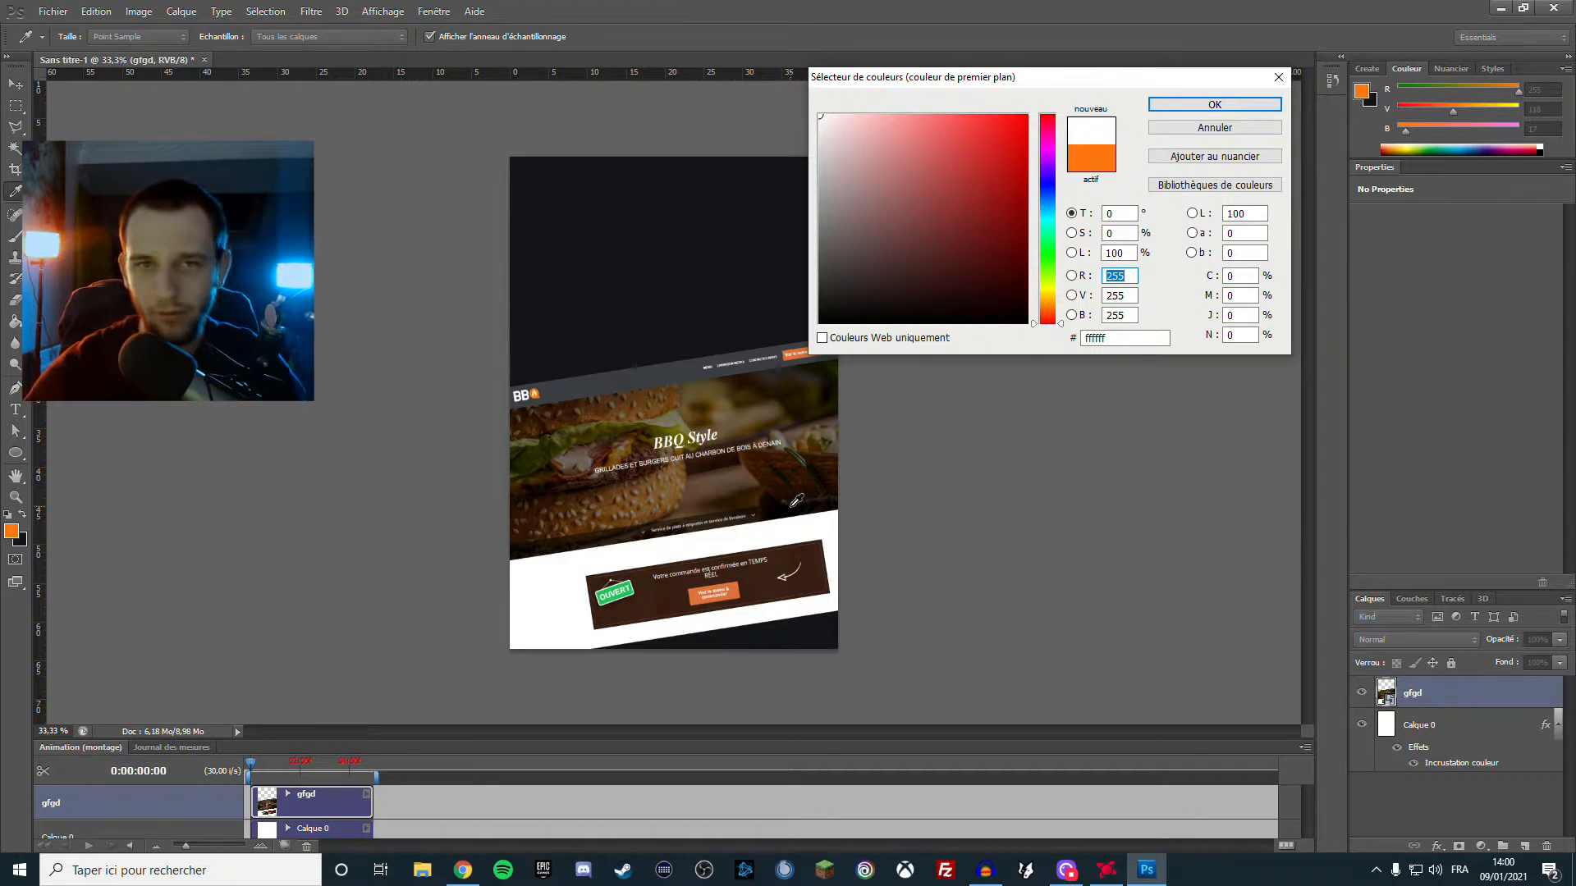
{"action": "left_click", "coordinate": [1254, 105]}
{"action": "key", "text": "m"}
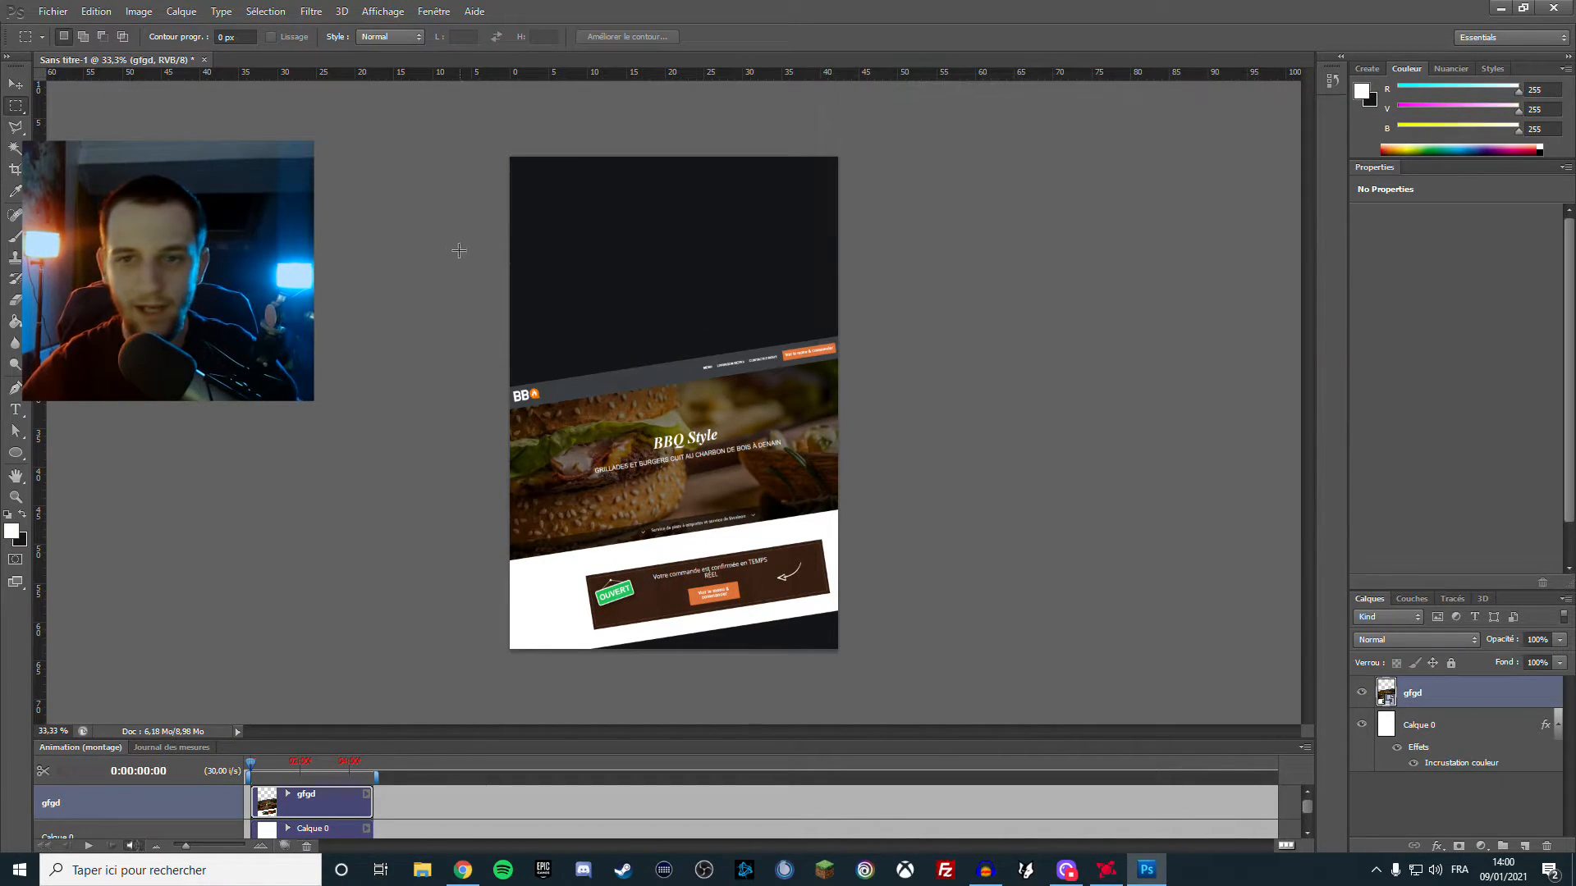
Add a new layer beneath the homepage screenshot and brush white over the dark gap at the canvas's lower edge
{"action": "left_click", "coordinate": [18, 238]}
{"action": "left_click", "coordinate": [783, 569]}
{"action": "left_click", "coordinate": [762, 334]}
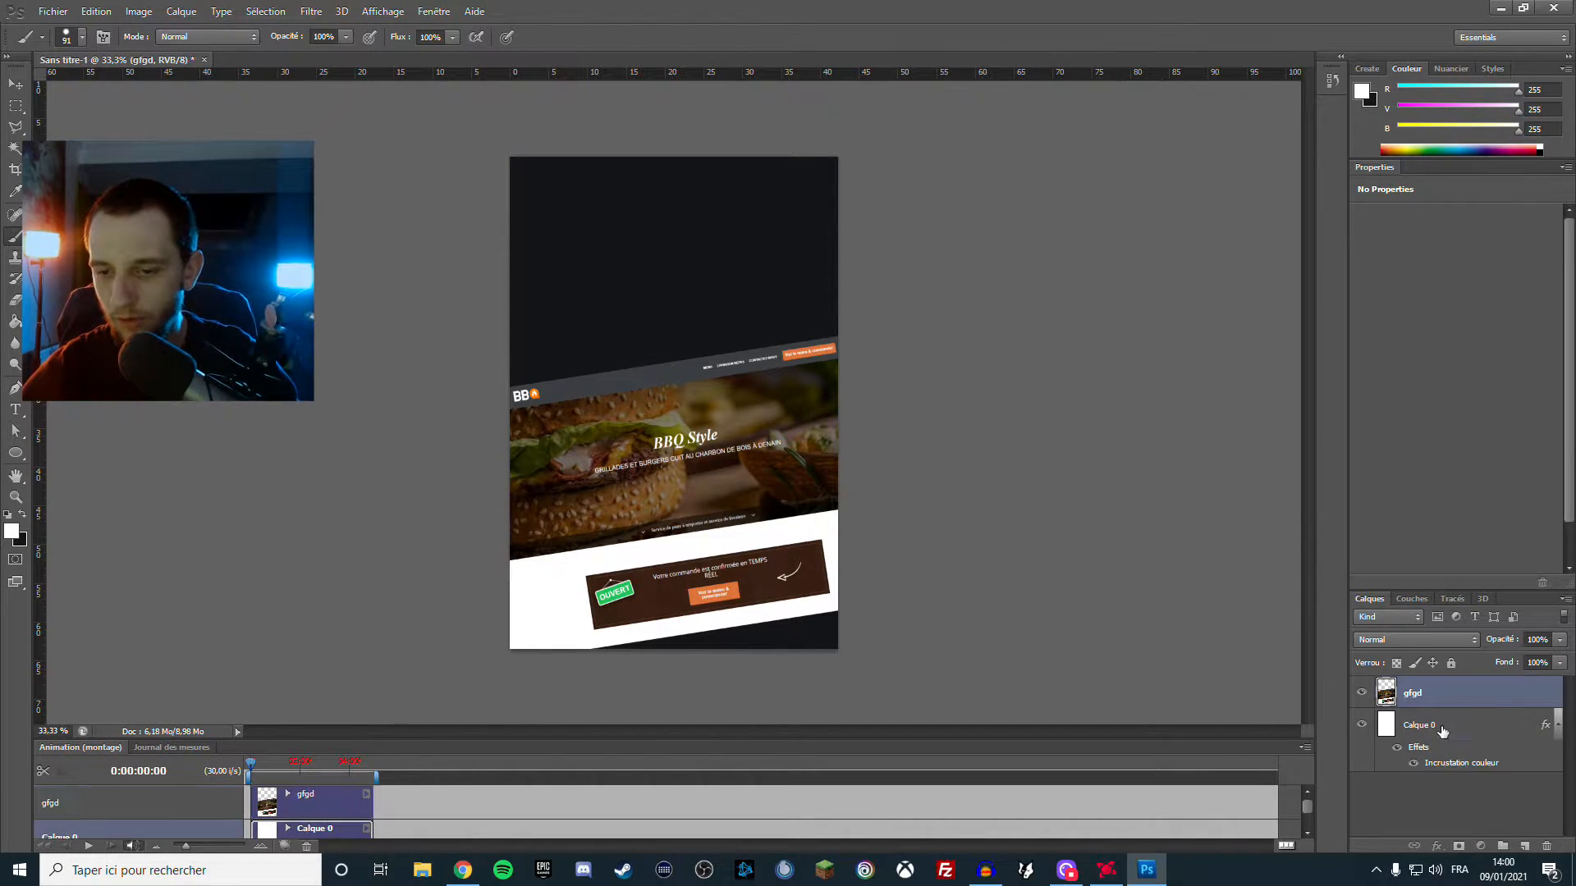
{"action": "left_click", "coordinate": [1524, 845]}
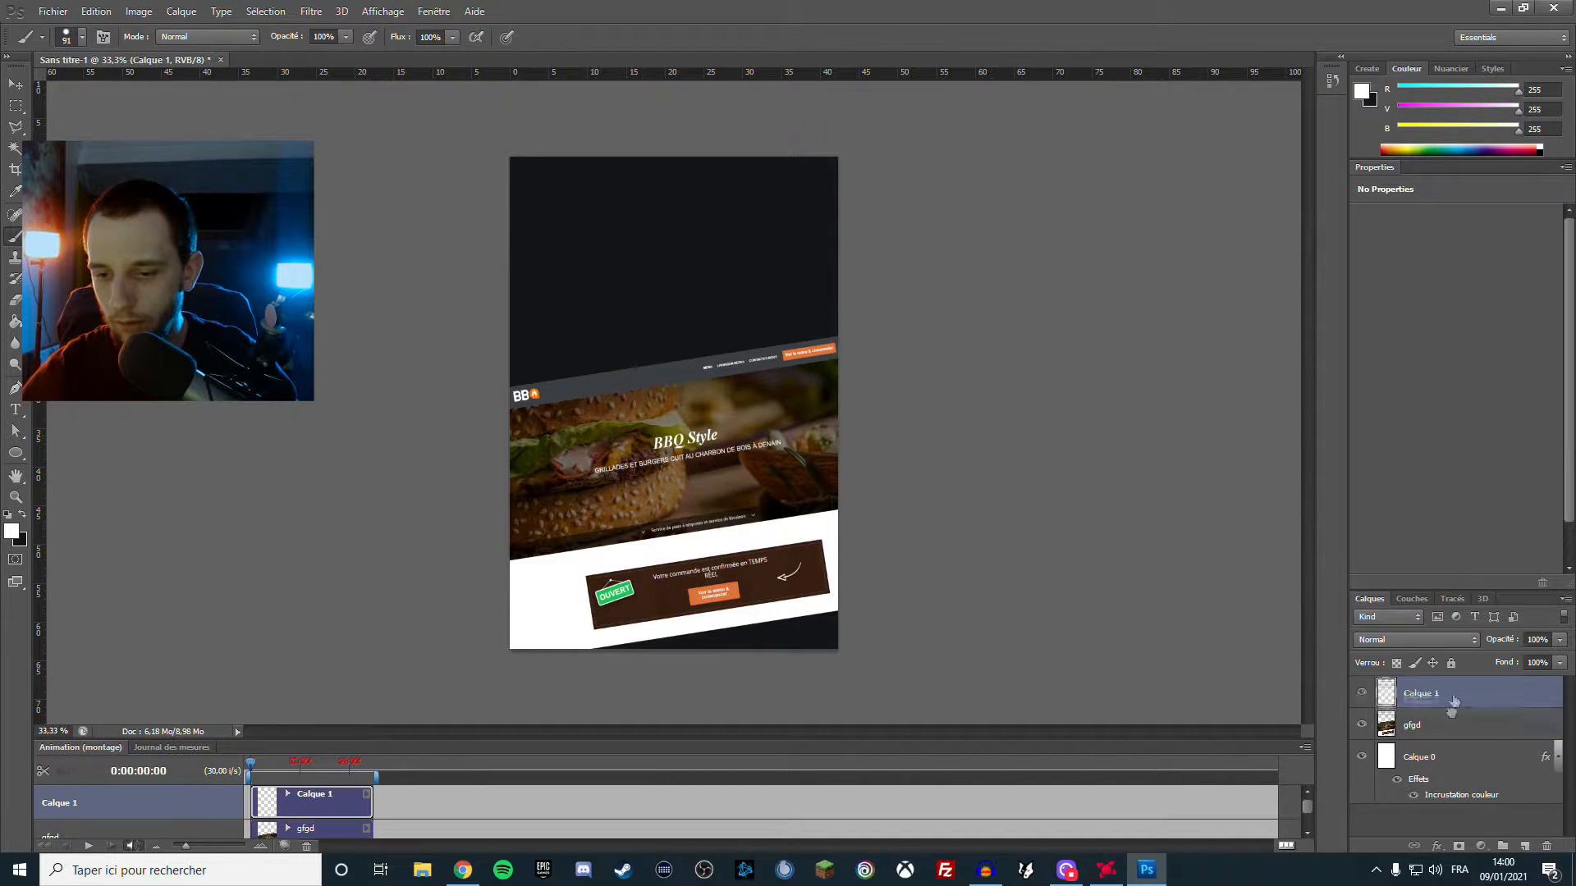
{"action": "left_click_drag", "start_coordinate": [1449, 699], "coordinate": [1441, 745]}
{"action": "mouse_move", "coordinate": [835, 617]}
{"action": "left_mouse_down"}
{"action": "mouse_move", "coordinate": [571, 658]}
{"action": "mouse_move", "coordinate": [854, 637]}
{"action": "left_mouse_up"}
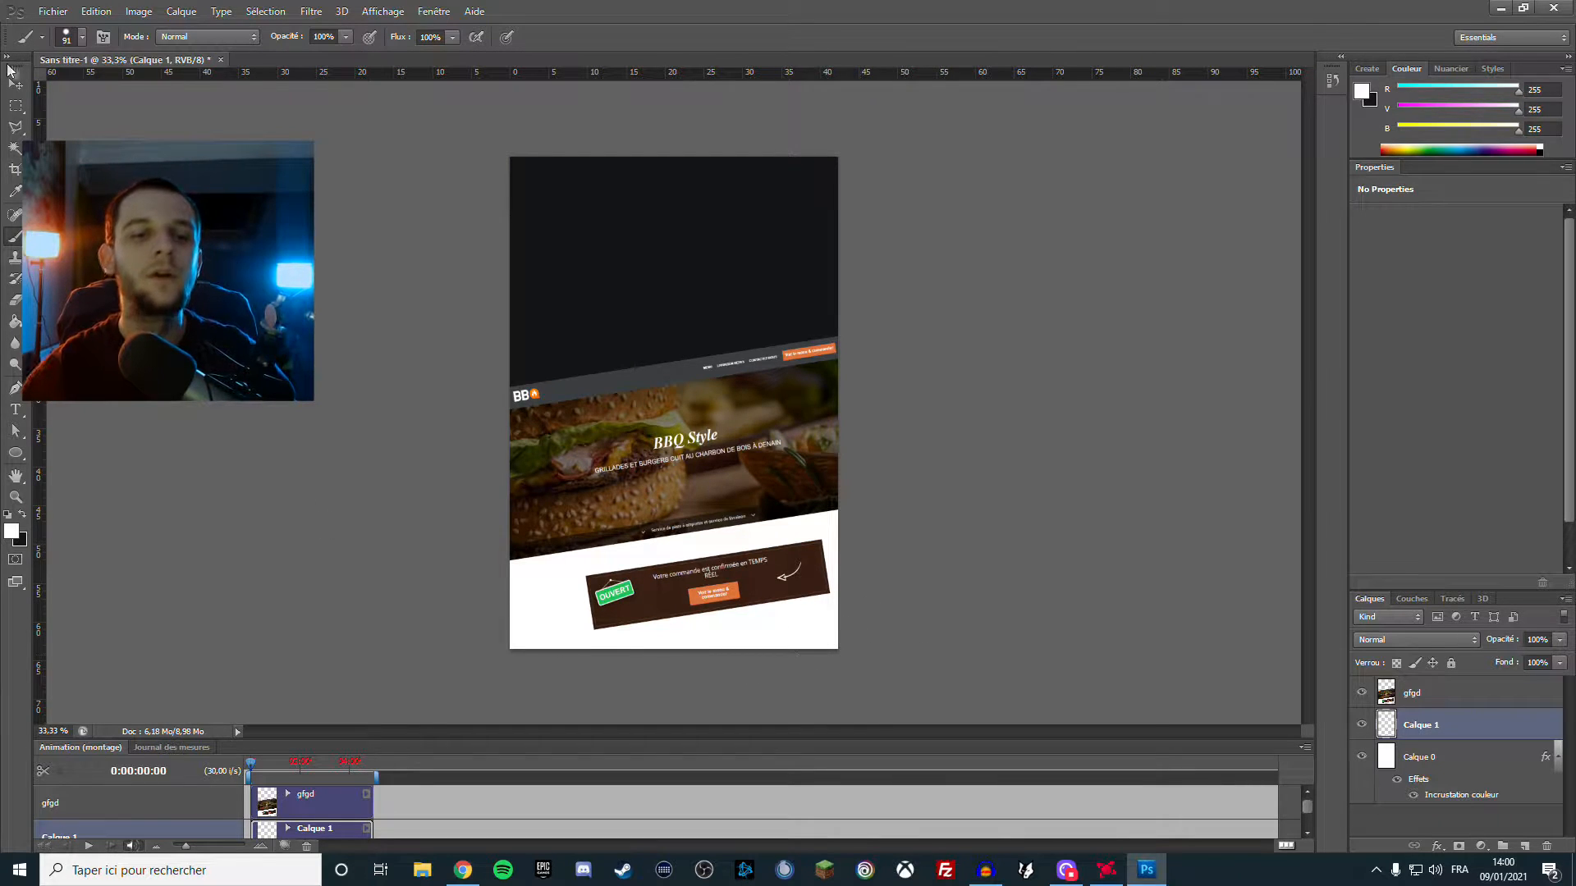
{"action": "left_click", "coordinate": [15, 106]}
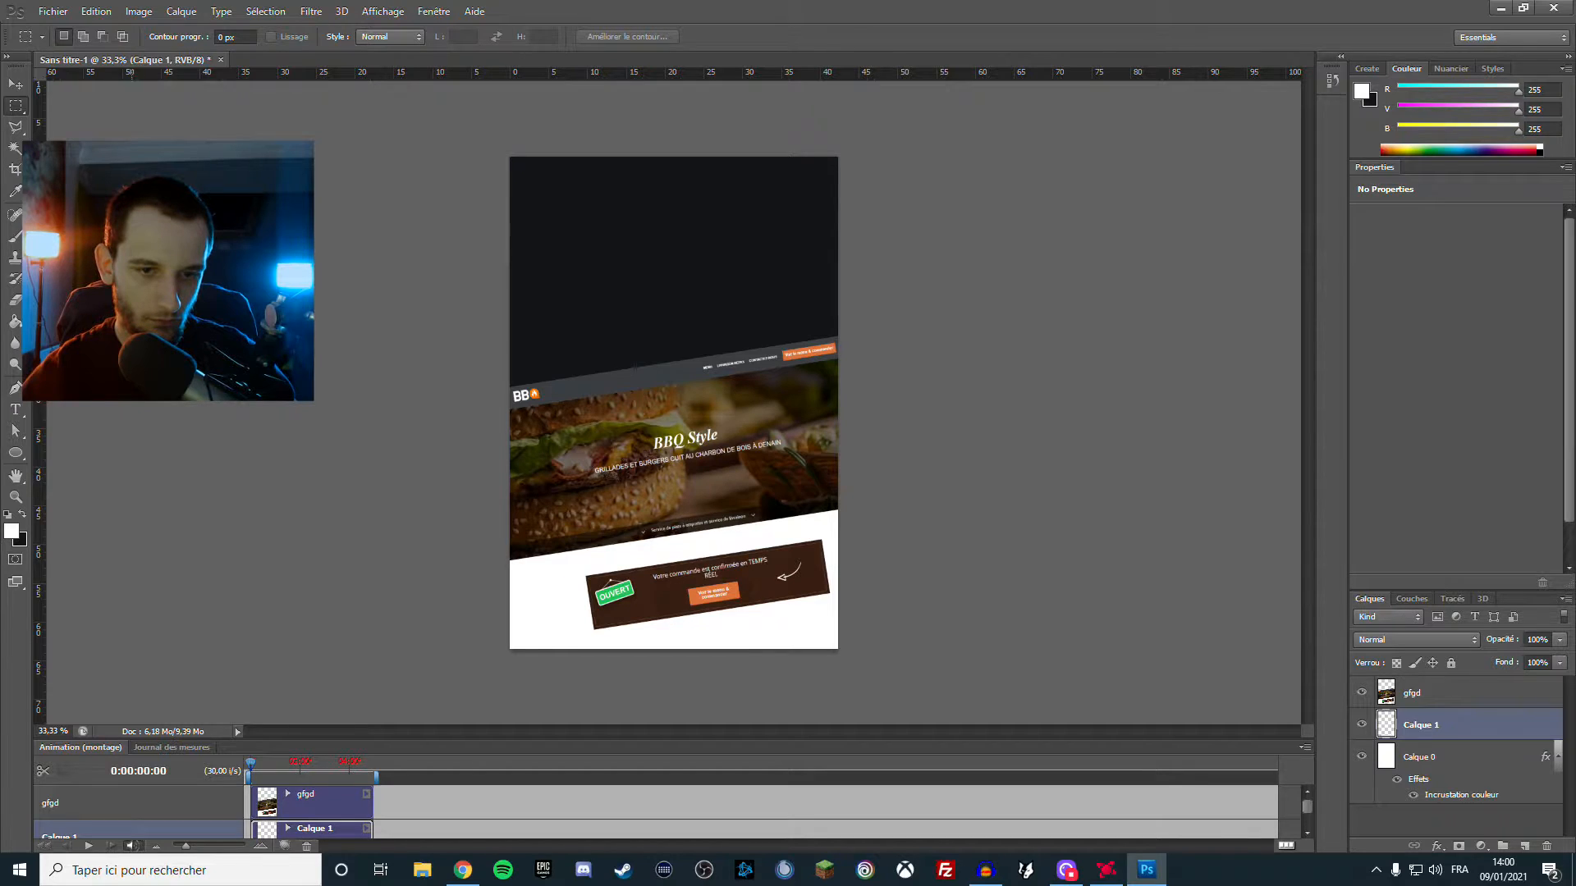
Move the tilted homepage screenshot slightly down the canvas so more dark background is free above it
{"action": "left_click", "coordinate": [17, 85]}
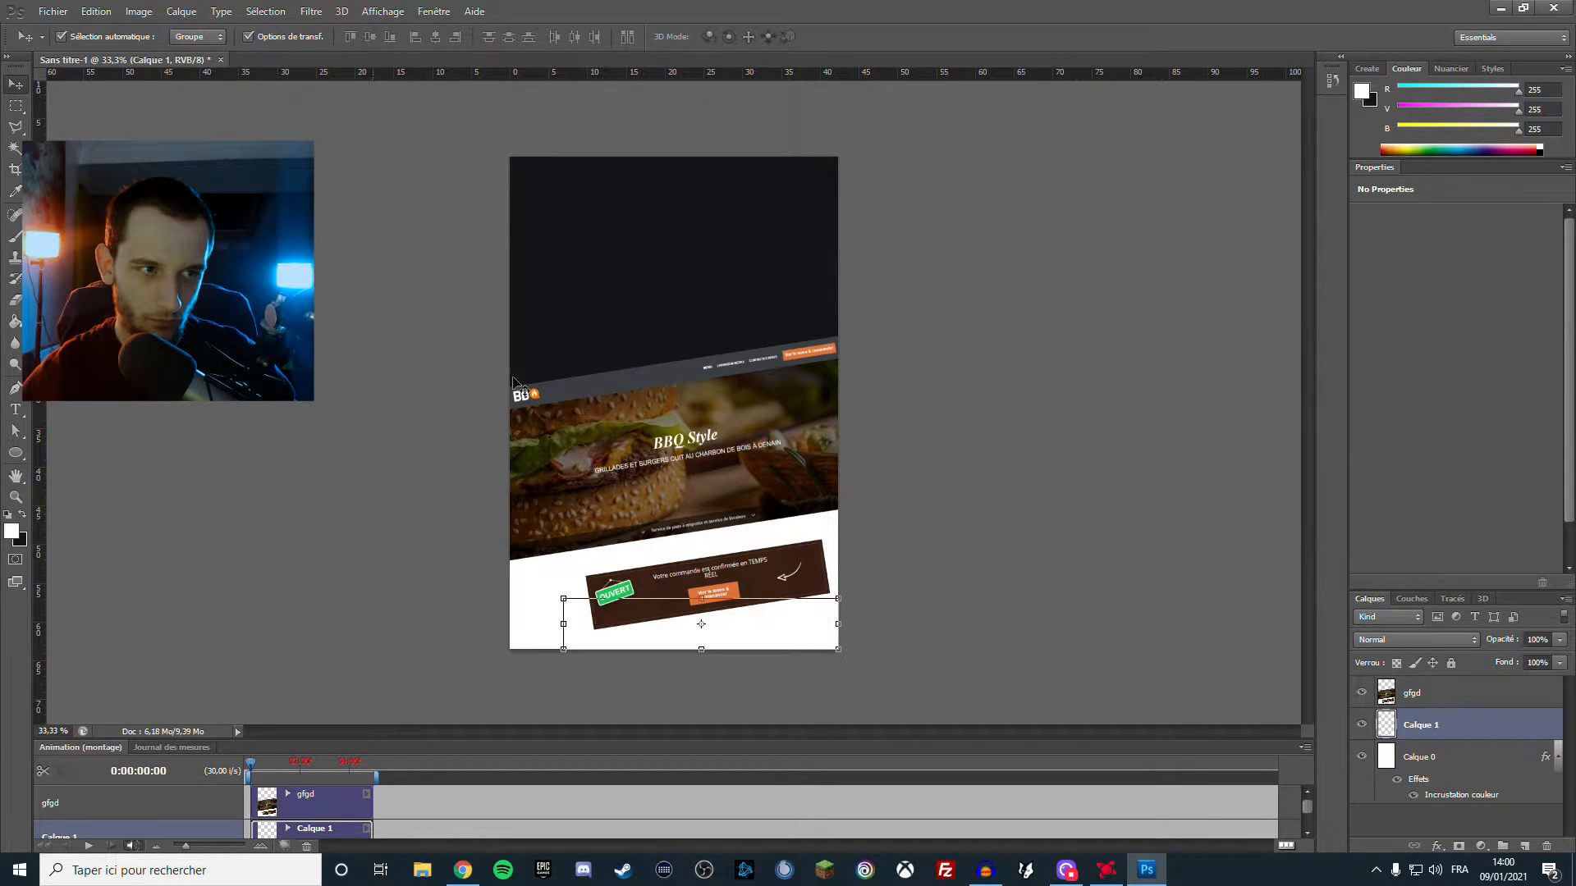
{"action": "left_click", "coordinate": [1449, 700]}
{"action": "left_click_drag", "start_coordinate": [762, 448], "coordinate": [764, 477]}
{"action": "key", "text": "shift+Right"}
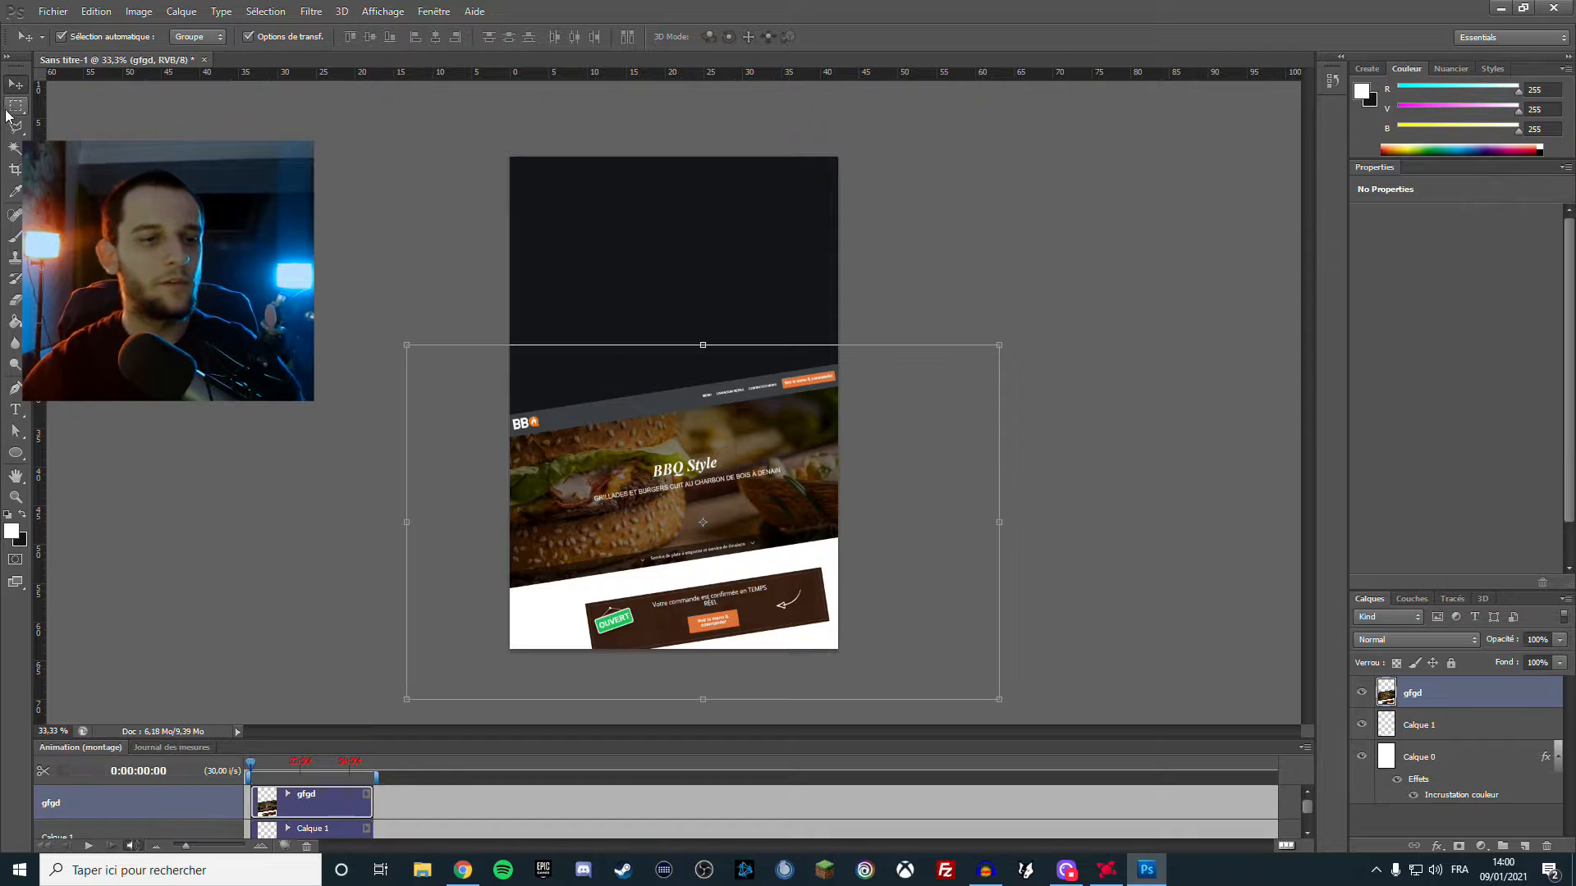
{"action": "key", "text": "m"}
{"action": "left_click", "coordinate": [78, 18]}
{"action": "left_click", "coordinate": [79, 18]}
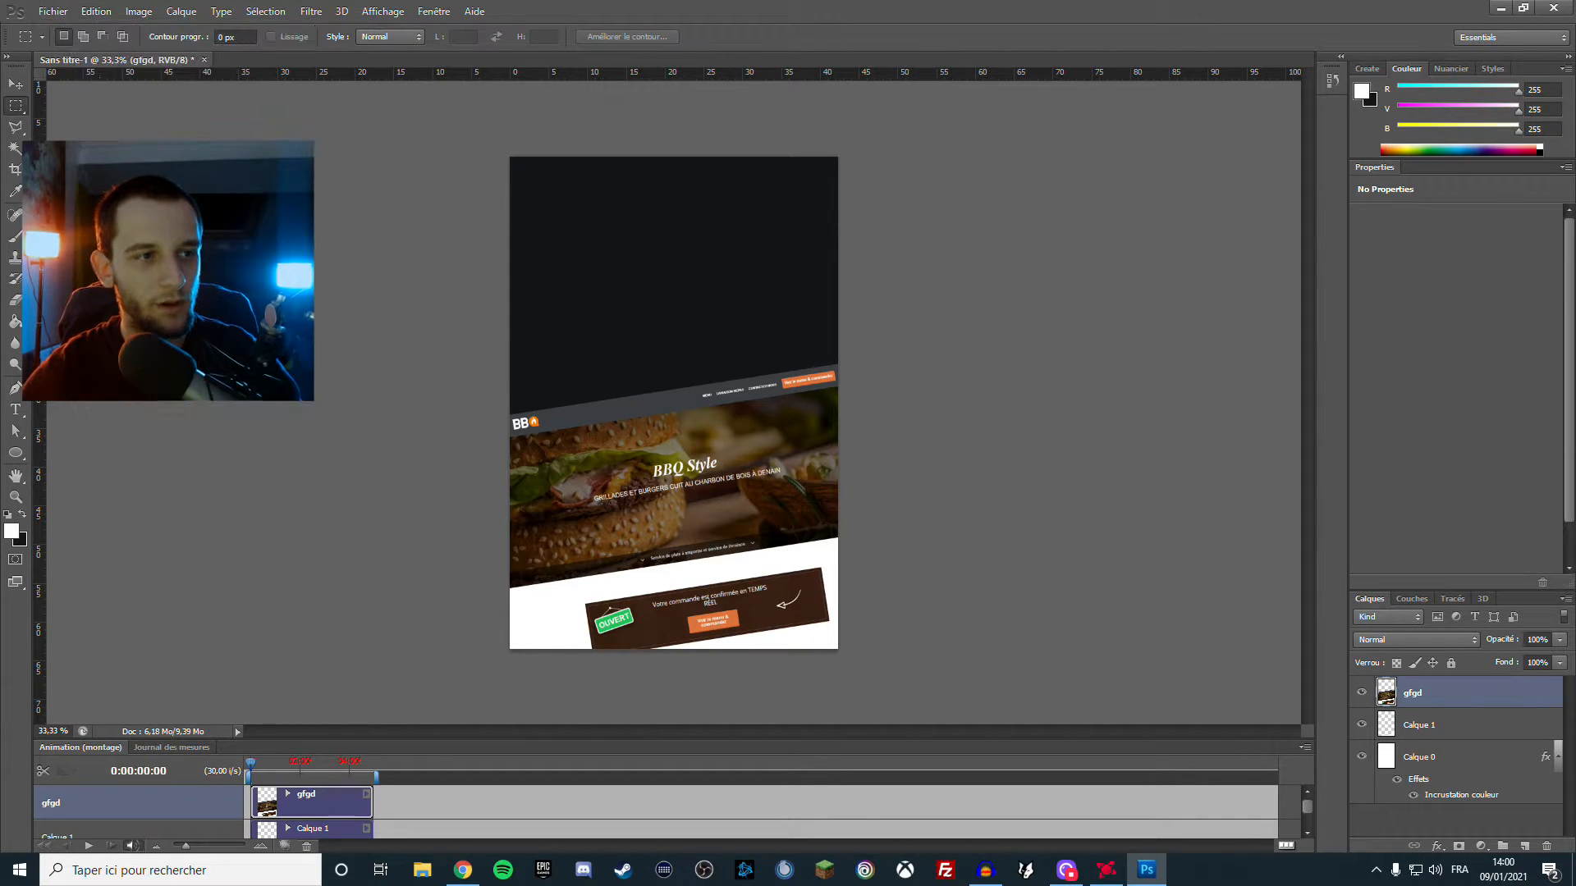
Import the bbq logo from the BBQ folder and place it at X 600 px, Y 399 px on the upper canvas
{"action": "left_click", "coordinate": [49, 12]}
{"action": "scroll", "coordinate": [819, 238], "scroll_direction": "down", "scroll_amount": 2}
{"action": "scroll", "coordinate": [820, 328], "scroll_direction": "up", "scroll_amount": 2}
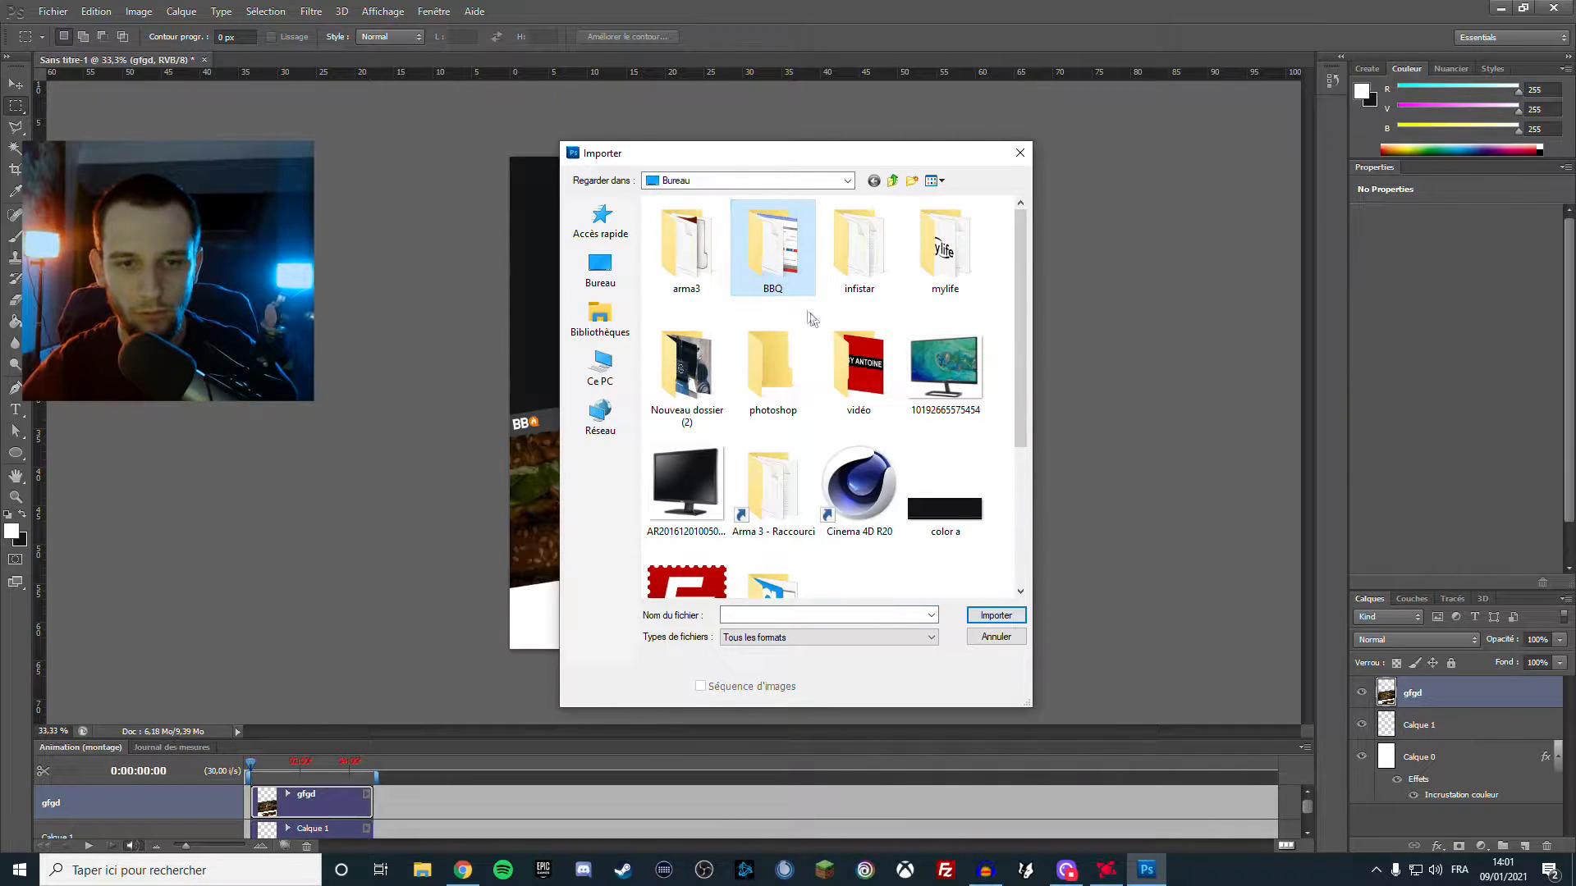
{"action": "double_click", "coordinate": [774, 263]}
{"action": "scroll", "coordinate": [803, 338], "scroll_direction": "down", "scroll_amount": 5}
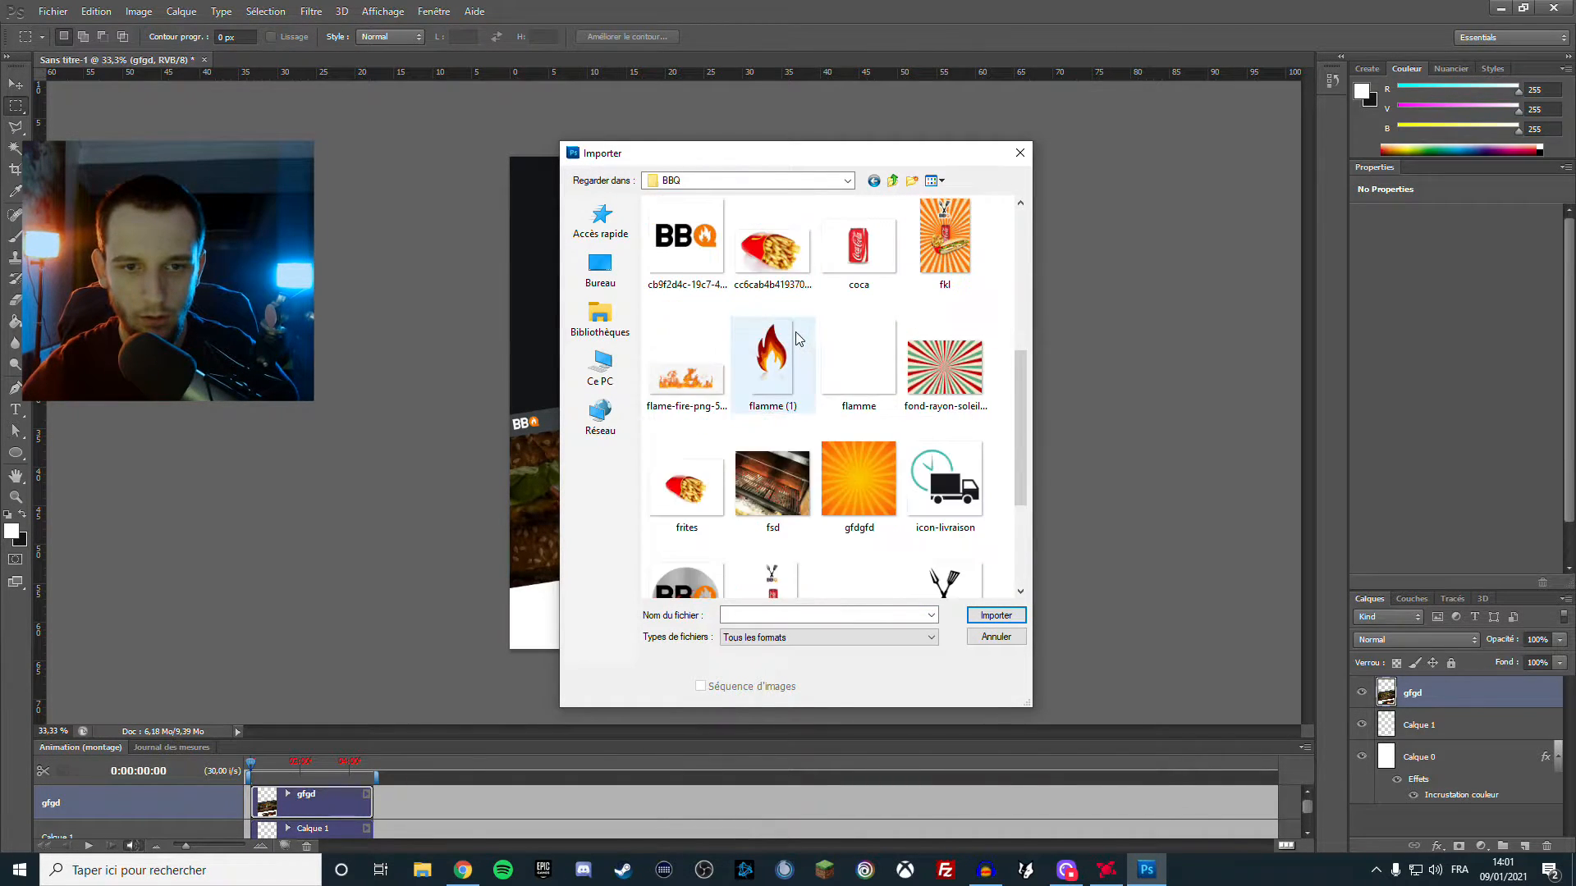
{"action": "scroll", "coordinate": [741, 443], "scroll_direction": "up", "scroll_amount": 3}
{"action": "left_click", "coordinate": [697, 406]}
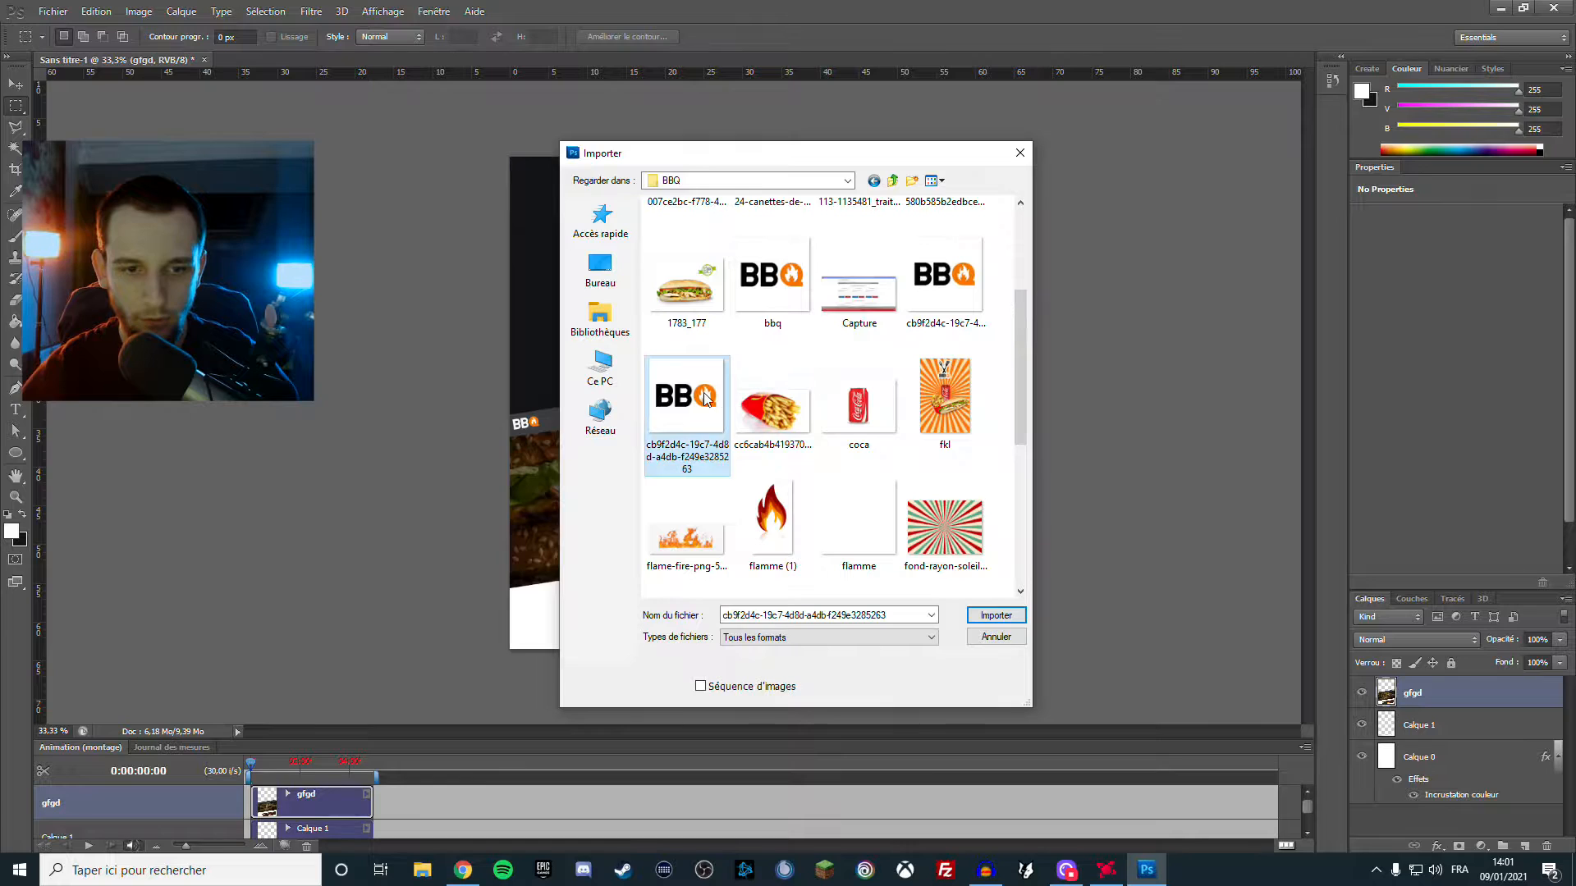
{"action": "left_click", "coordinate": [750, 307]}
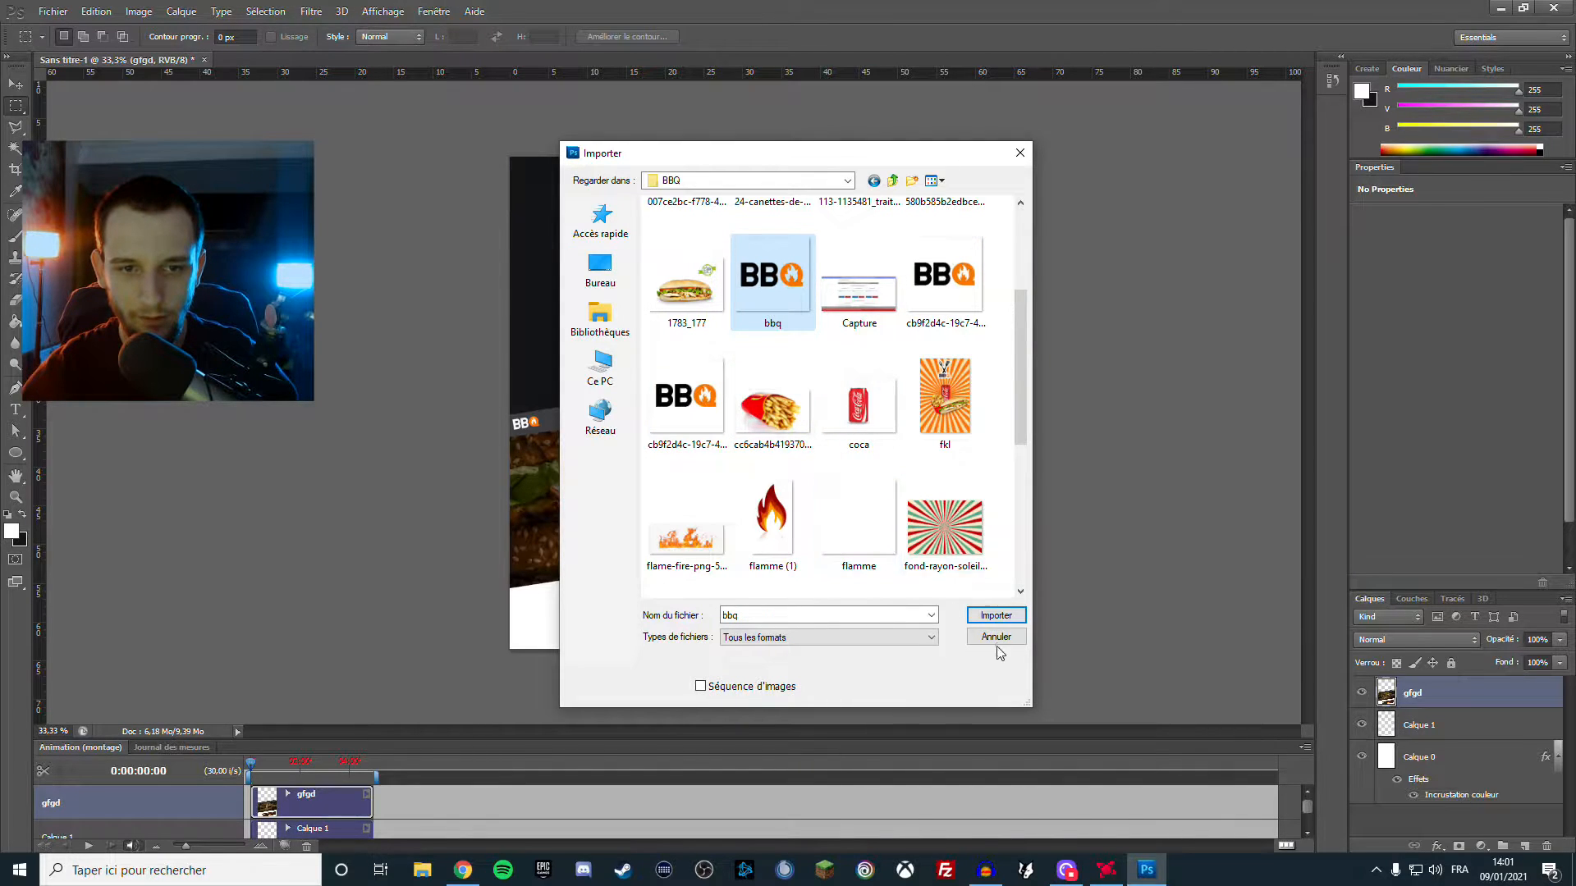
{"action": "left_click", "coordinate": [996, 615]}
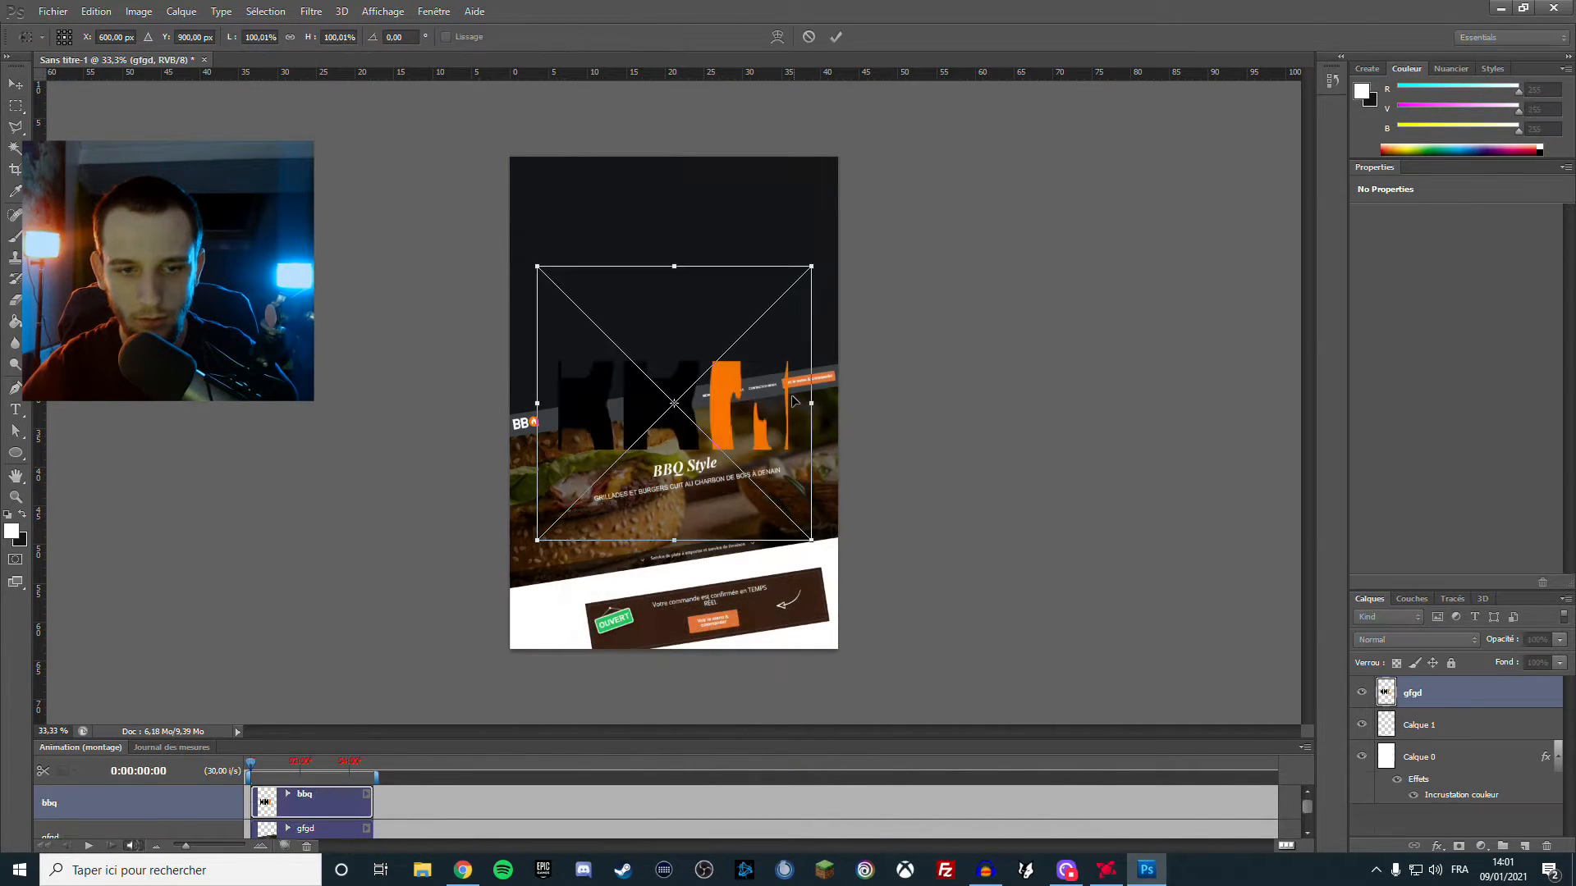
{"action": "left_click_drag", "start_coordinate": [767, 443], "coordinate": [754, 319]}
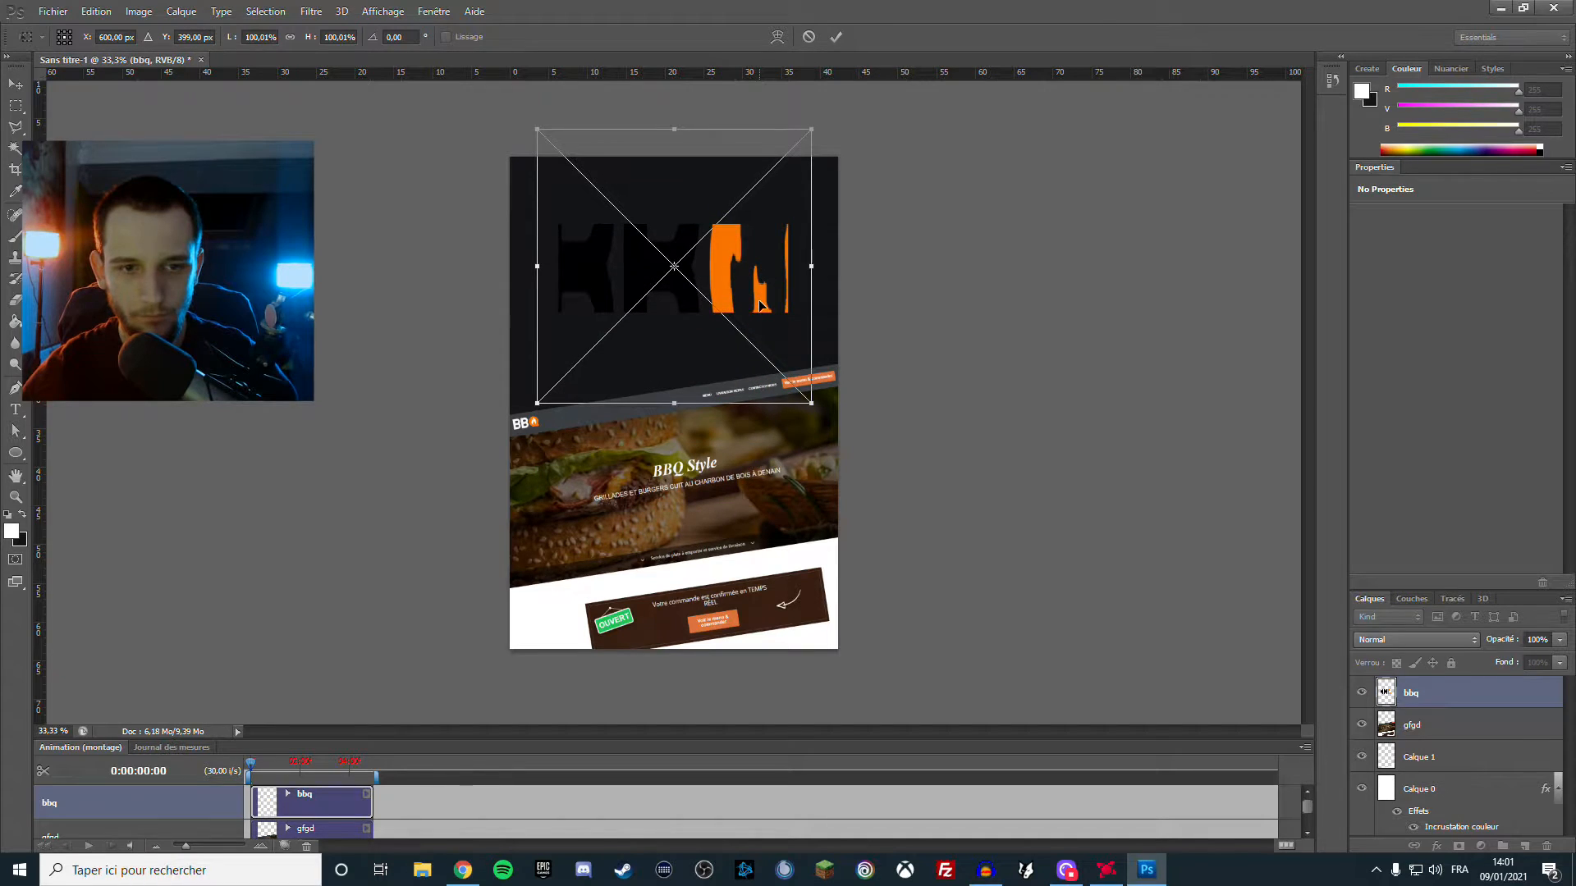
{"action": "key", "text": "Return"}
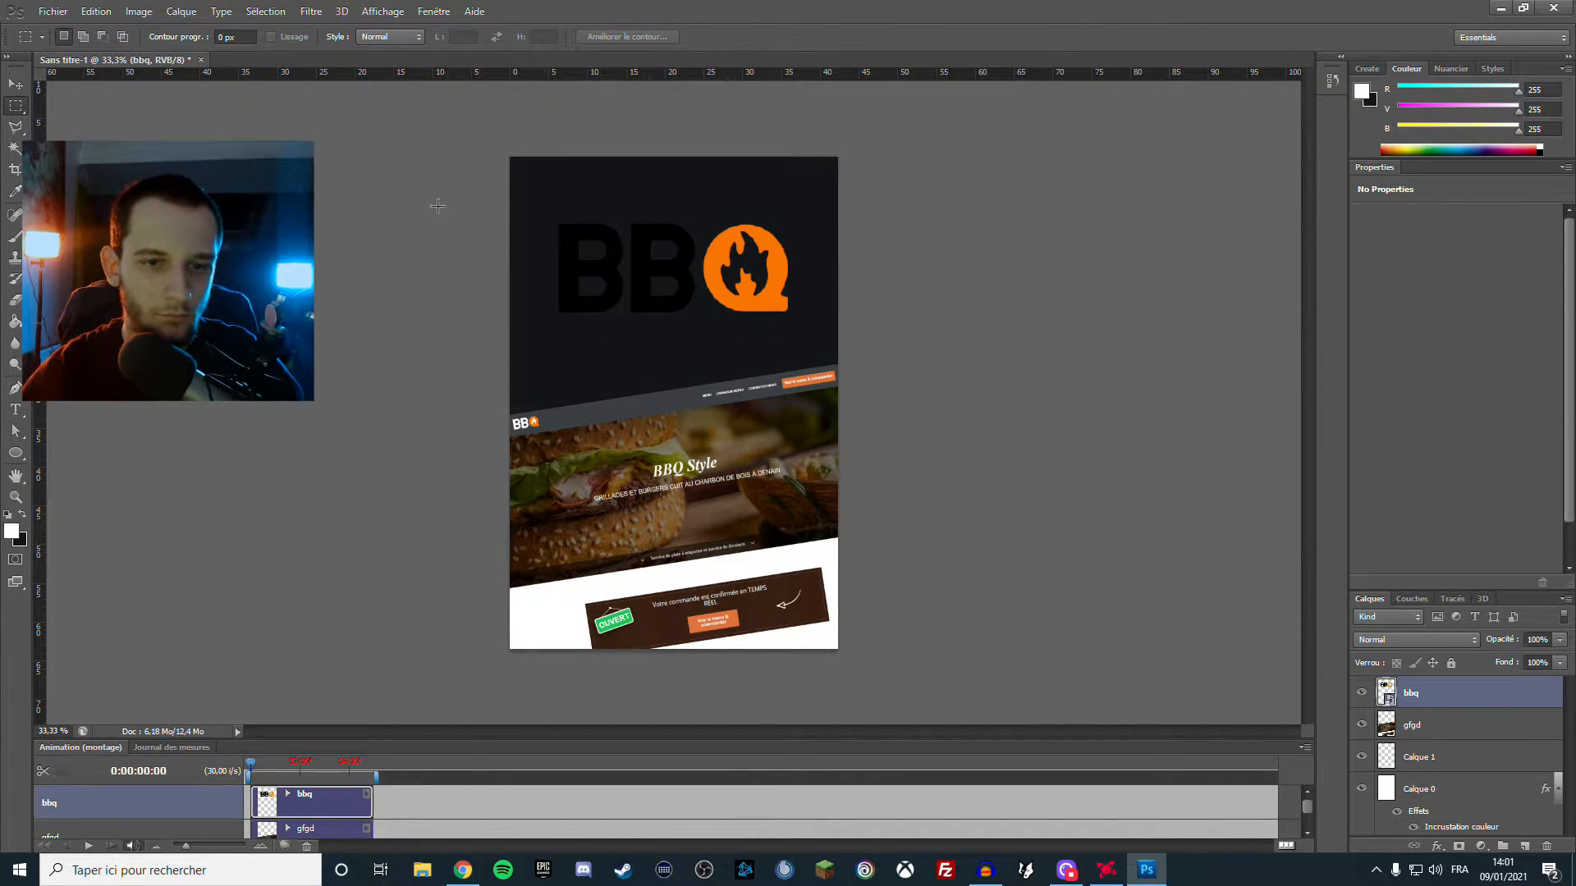
Rasterize the bbq logo layer and scale the logo down to less than half its size near the top of the canvas
{"action": "left_click", "coordinate": [17, 91]}
{"action": "left_click_drag", "start_coordinate": [789, 313], "coordinate": [808, 400]}
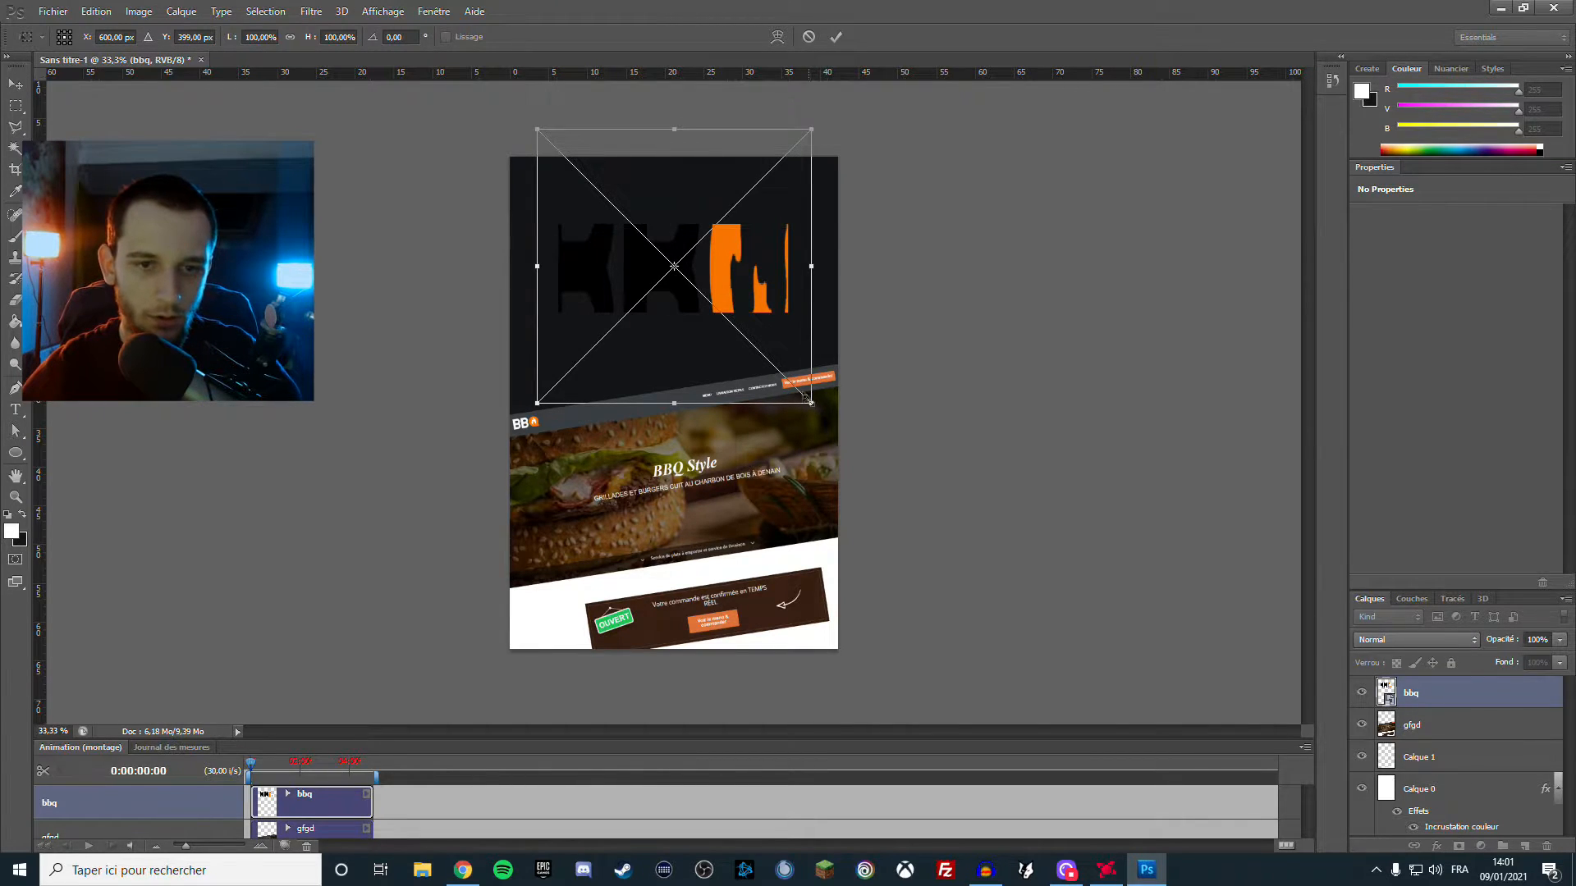
{"action": "key", "text": "Escape"}
{"action": "right_click", "coordinate": [1482, 697]}
{"action": "left_click", "coordinate": [1412, 296]}
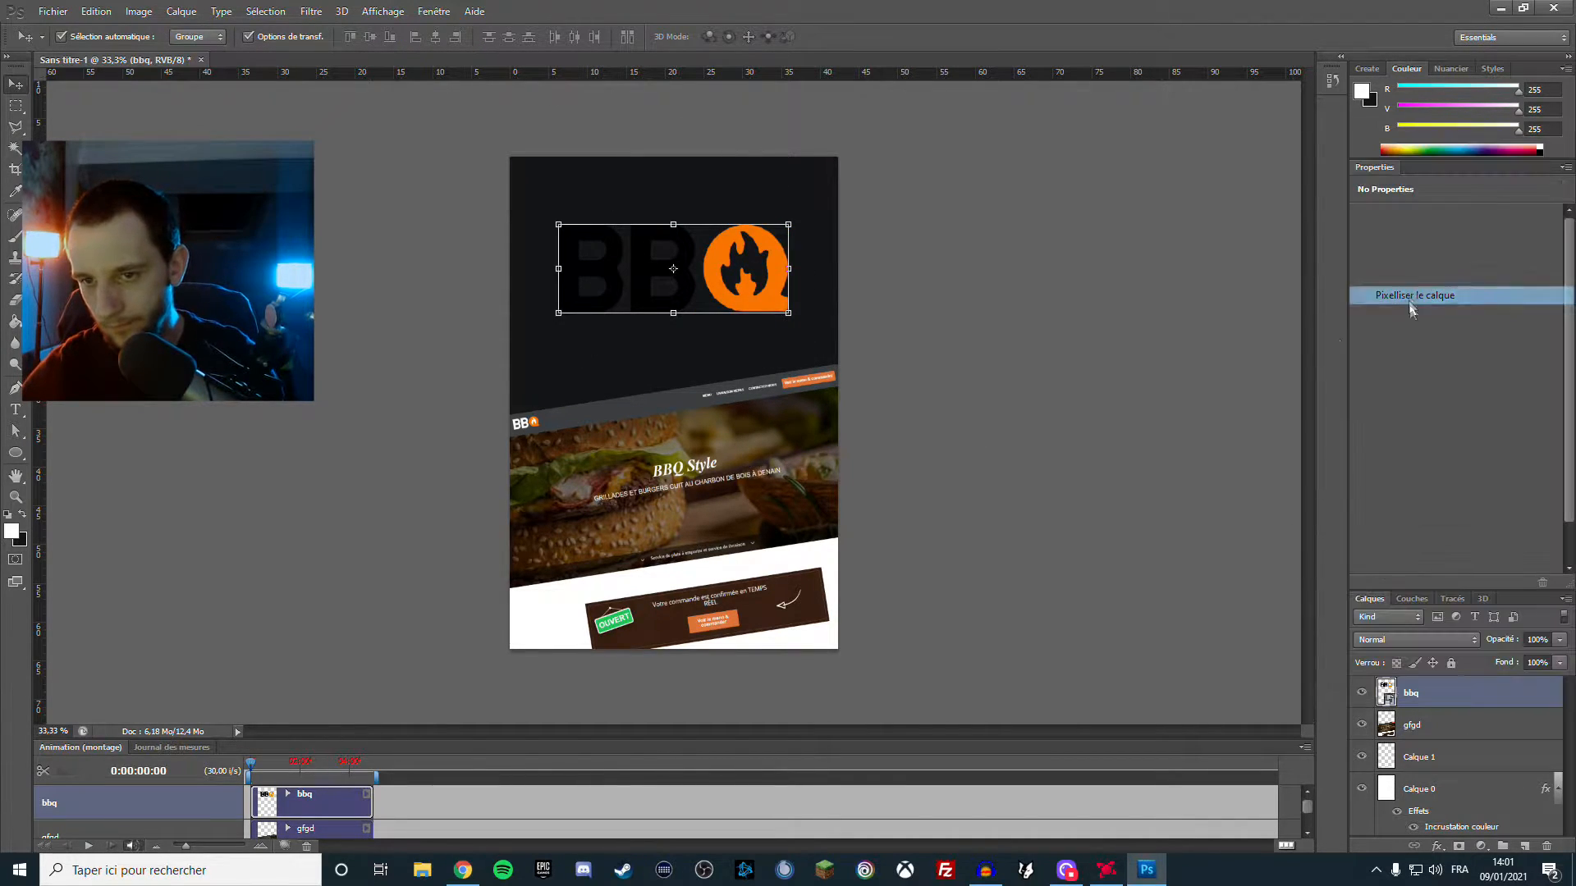
{"action": "left_click", "coordinate": [788, 313]}
{"action": "left_click_drag", "start_coordinate": [788, 312], "coordinate": [708, 233]}
{"action": "key", "text": "Return"}
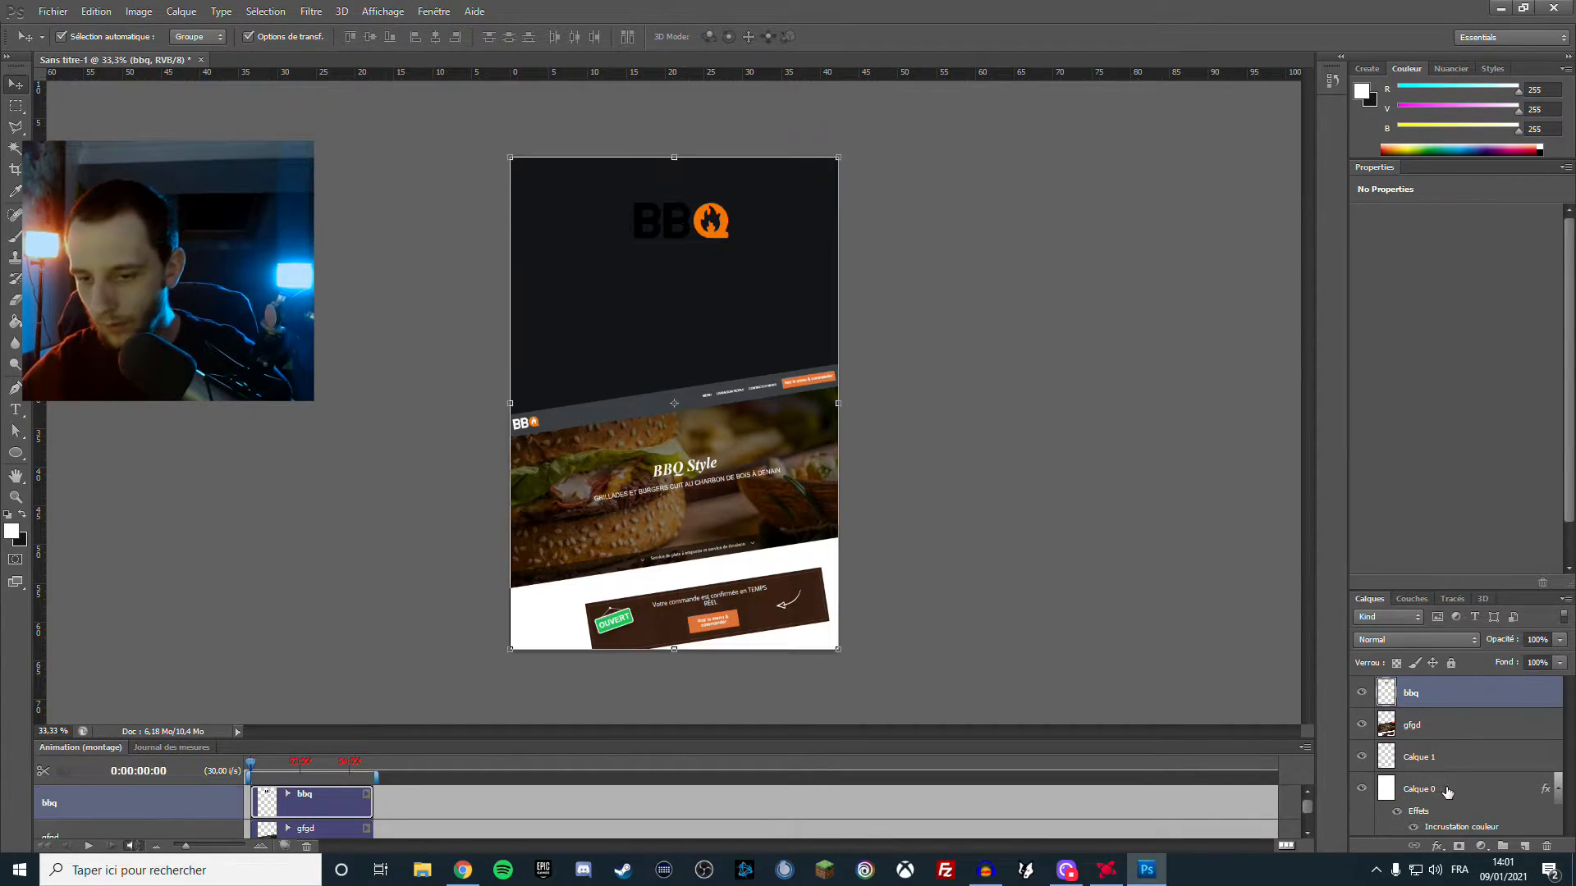
Select the background layer and place a vertical and a horizontal guide through the centre of the canvas
{"action": "left_click", "coordinate": [1432, 786]}
{"action": "left_click_drag", "start_coordinate": [38, 234], "coordinate": [673, 408]}
{"action": "left_click_drag", "start_coordinate": [768, 78], "coordinate": [674, 403]}
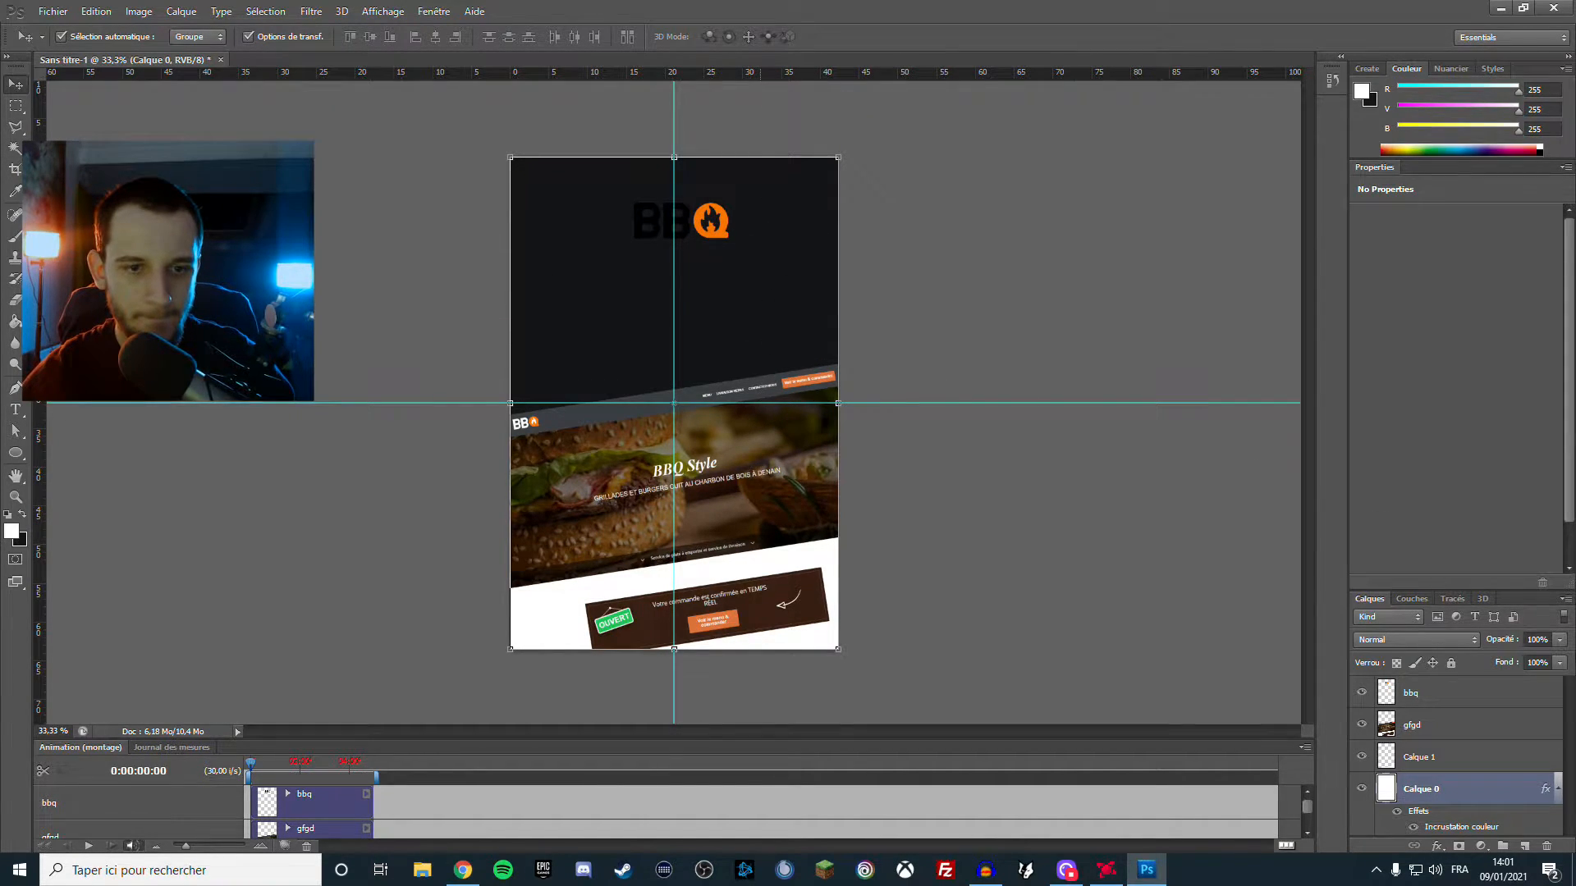
Nudge the bbq logo sideways until it is centred on the vertical guide
{"action": "left_click", "coordinate": [1457, 703]}
{"action": "key", "text": "shift+Left"}
{"action": "key", "text": "shift+Left"}
{"action": "key", "text": "shift+Left"}
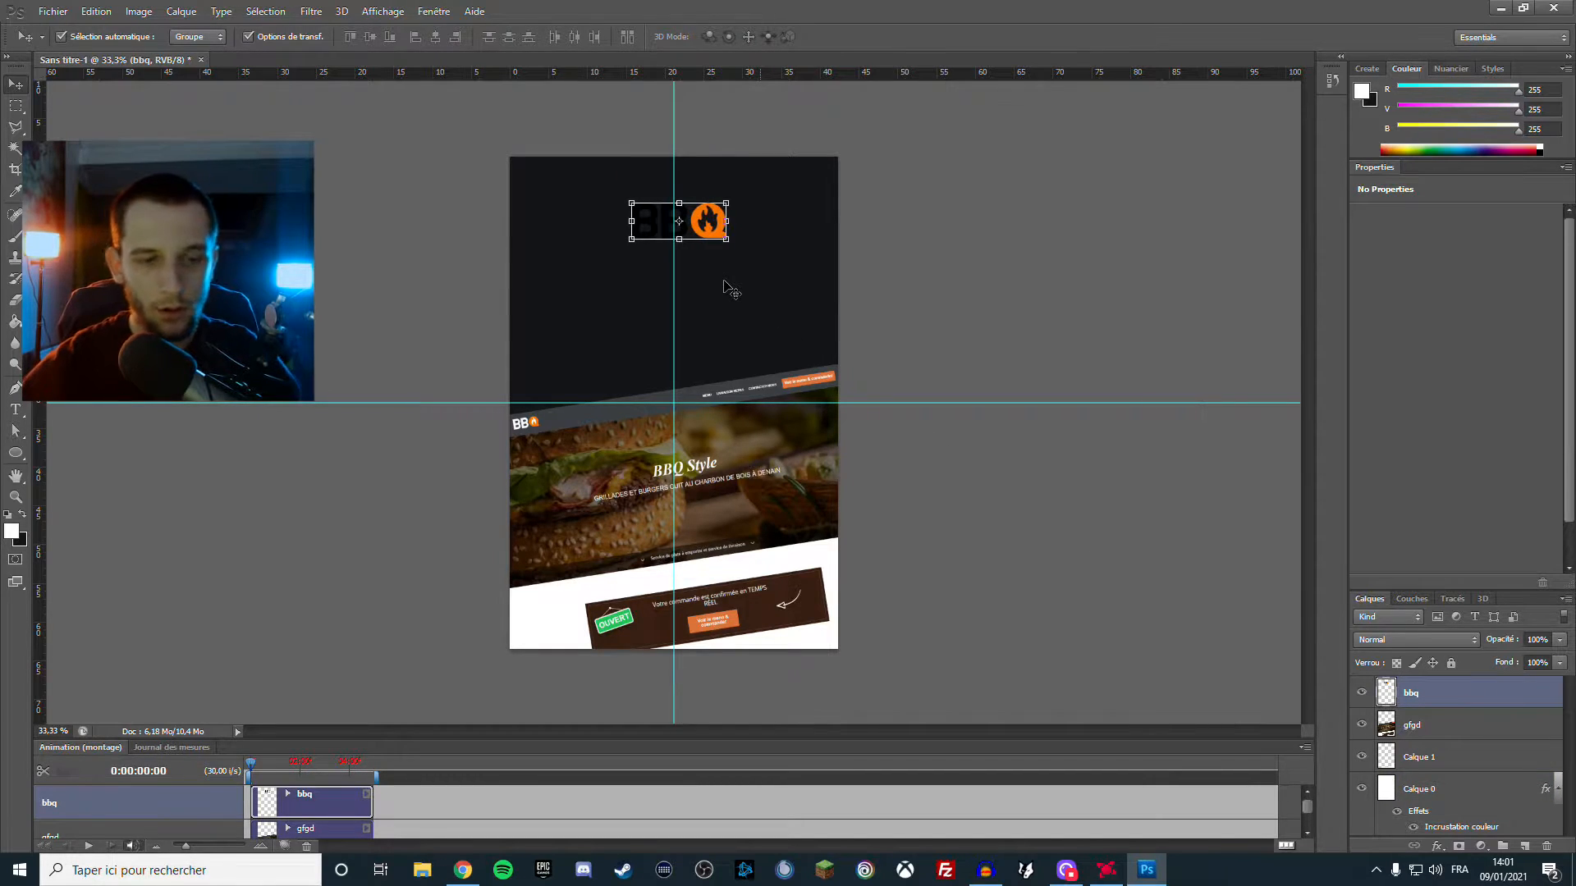
{"action": "key", "text": "Right"}
{"action": "key", "text": "Right"}
{"action": "key", "text": "Right"}
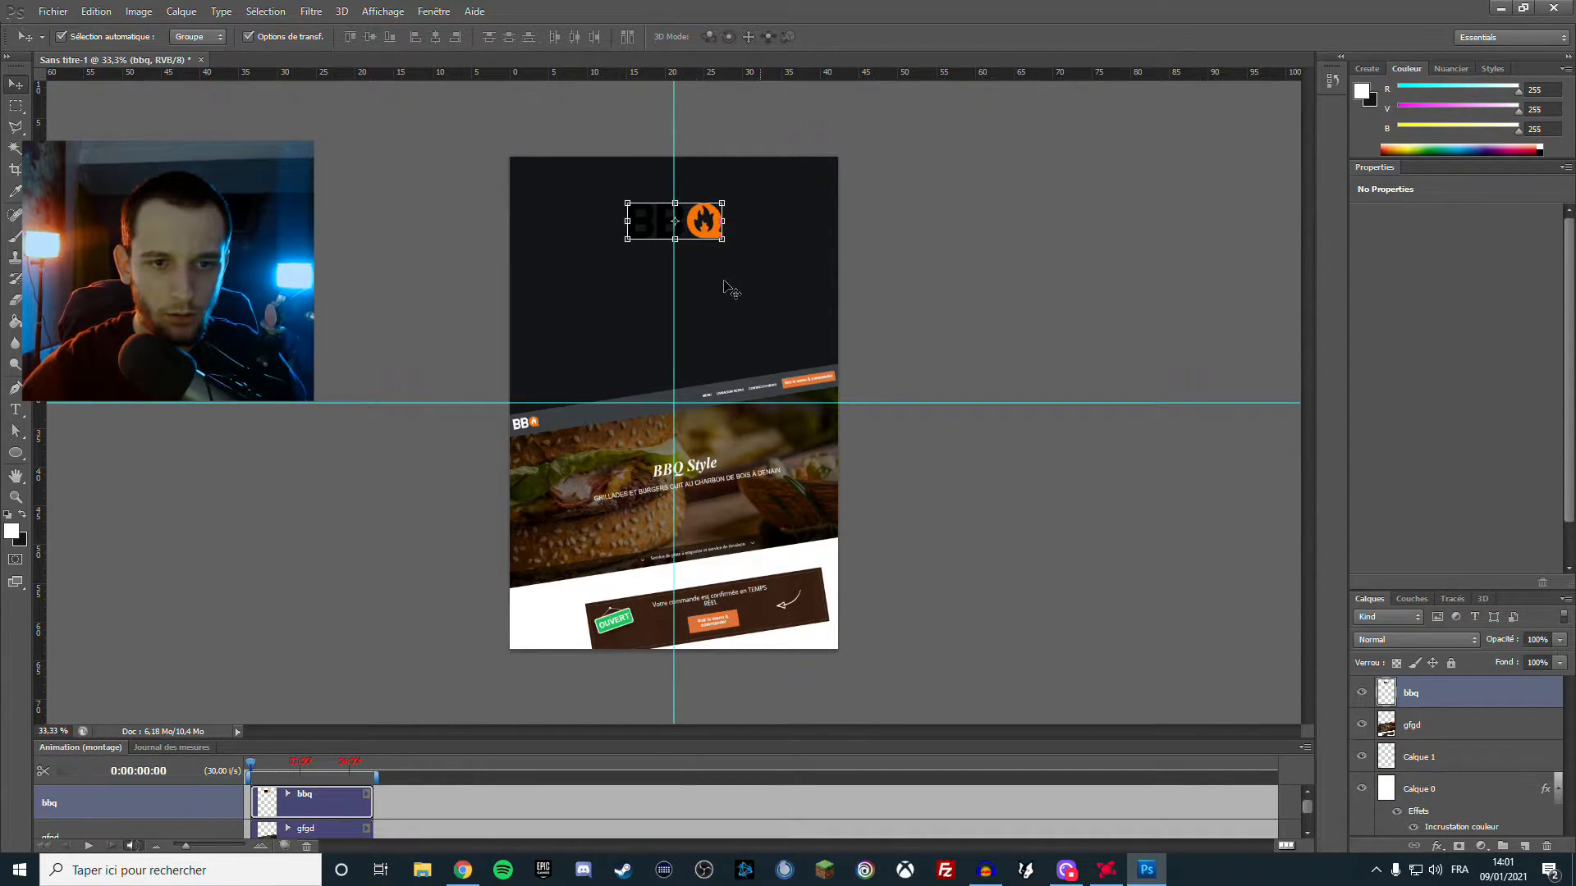
{"action": "key", "text": "m"}
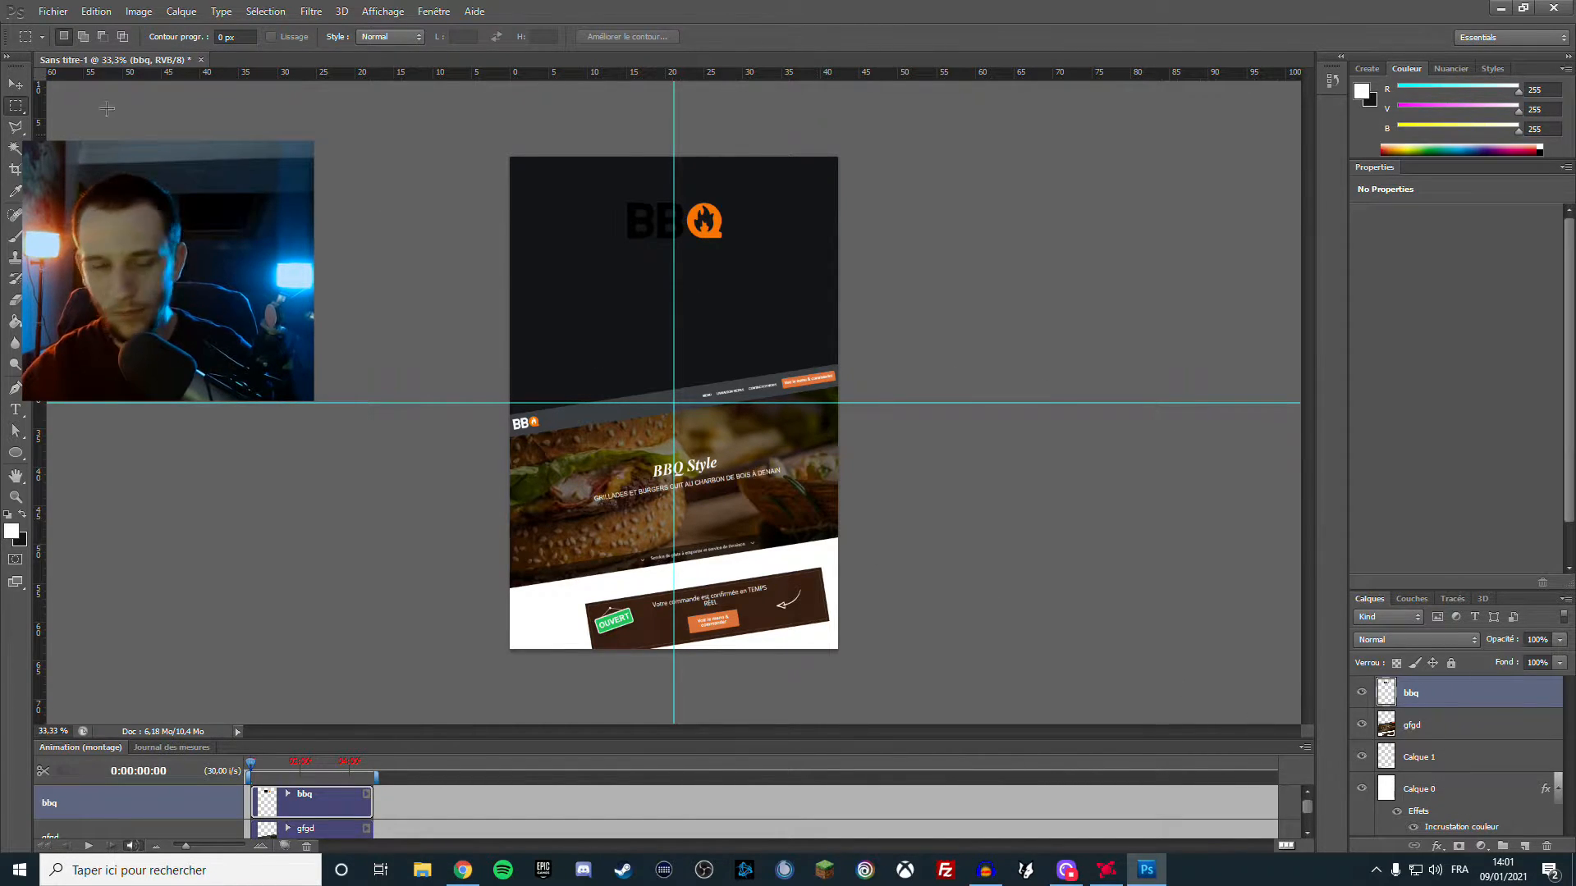
Remove the vertical and horizontal centre guides from the canvas
{"action": "left_click", "coordinate": [20, 91]}
{"action": "left_click_drag", "start_coordinate": [674, 221], "coordinate": [37, 312]}
{"action": "left_click_drag", "start_coordinate": [286, 406], "coordinate": [328, 72]}
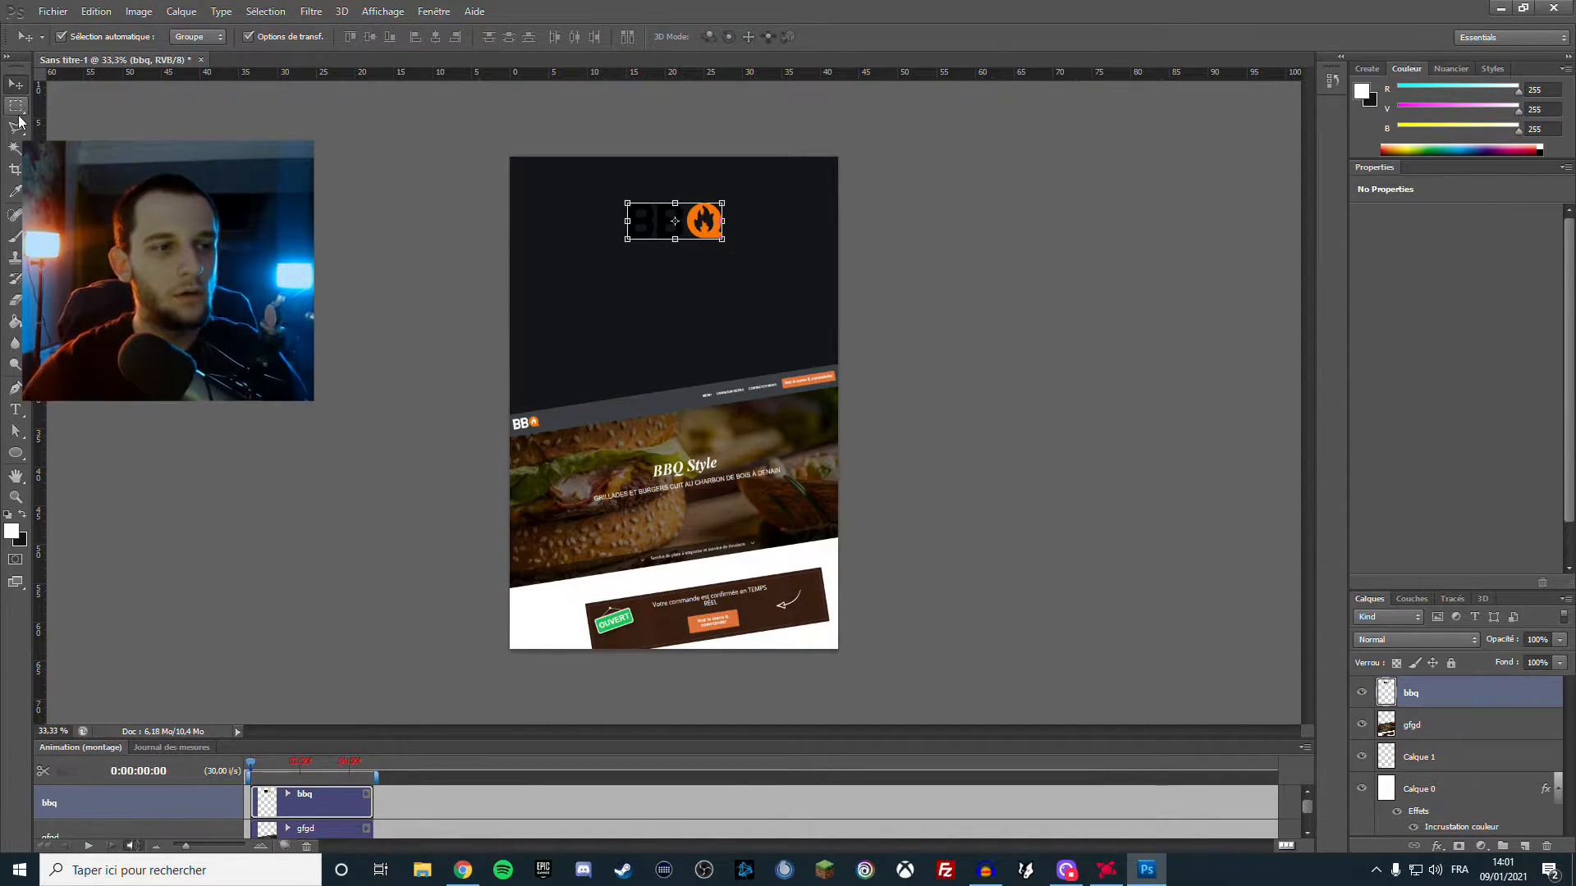
{"action": "key", "text": "m"}
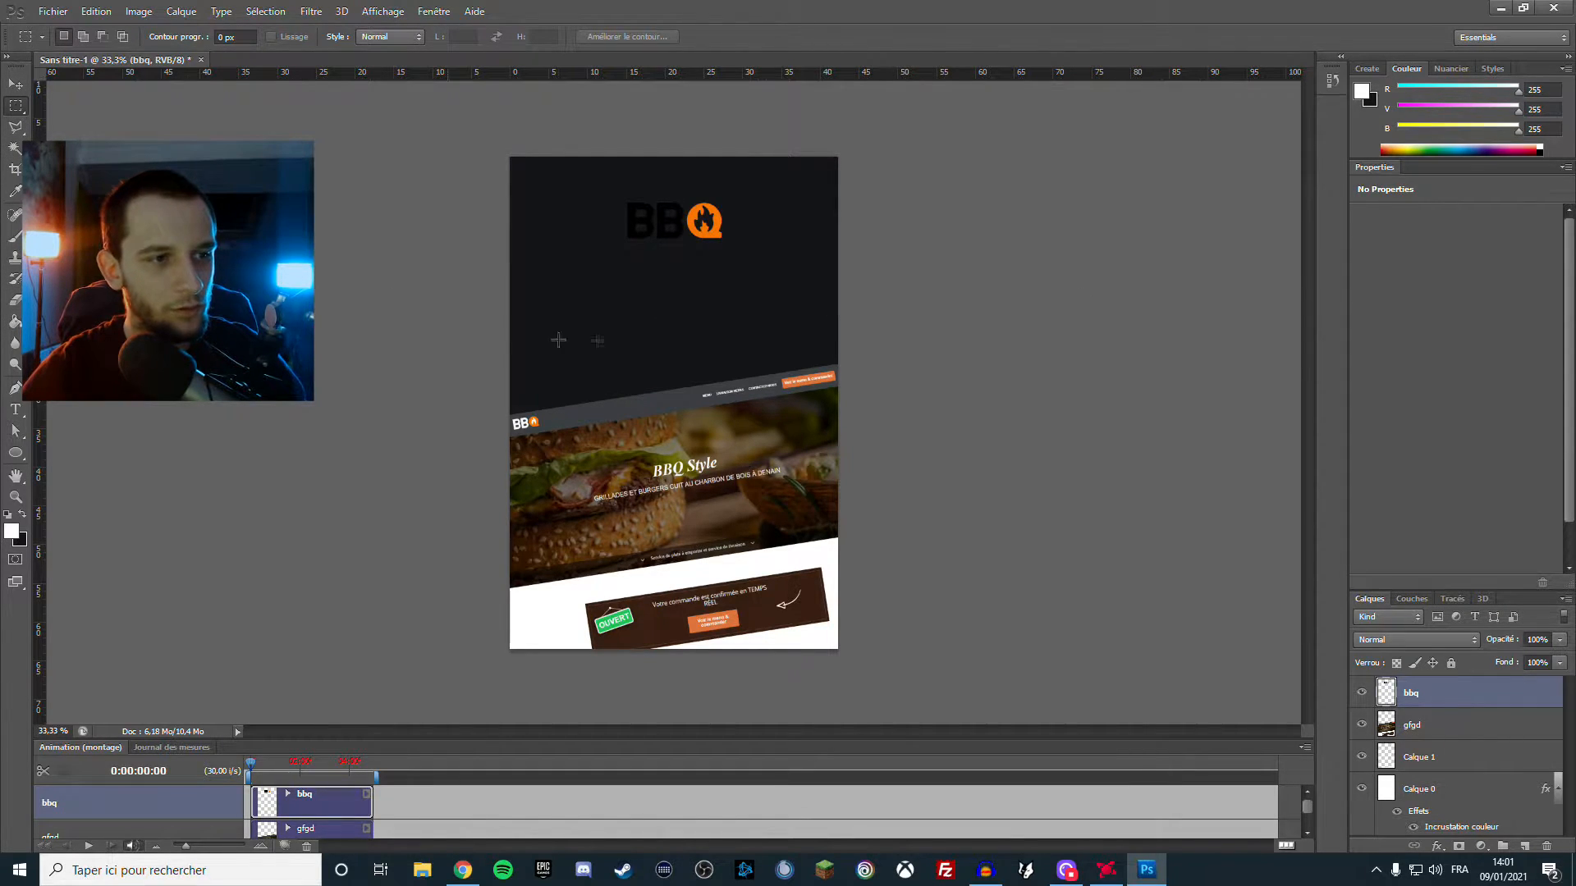
{"action": "left_click_drag", "start_coordinate": [563, 272], "coordinate": [691, 328]}
{"action": "left_click", "coordinate": [690, 327]}
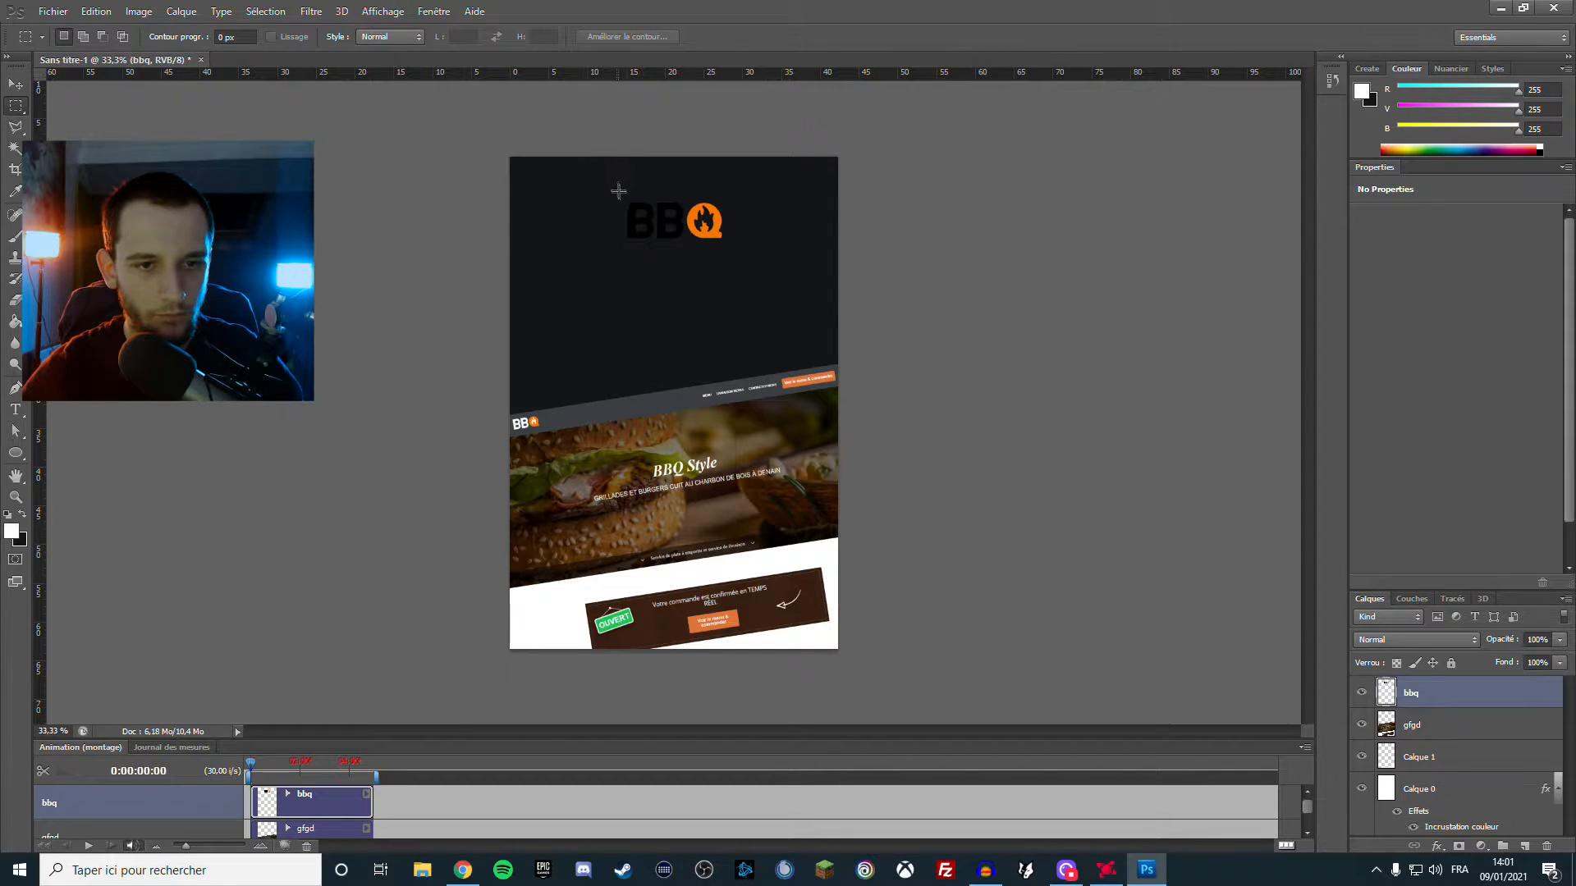
{"action": "left_click_drag", "start_coordinate": [617, 195], "coordinate": [729, 247]}
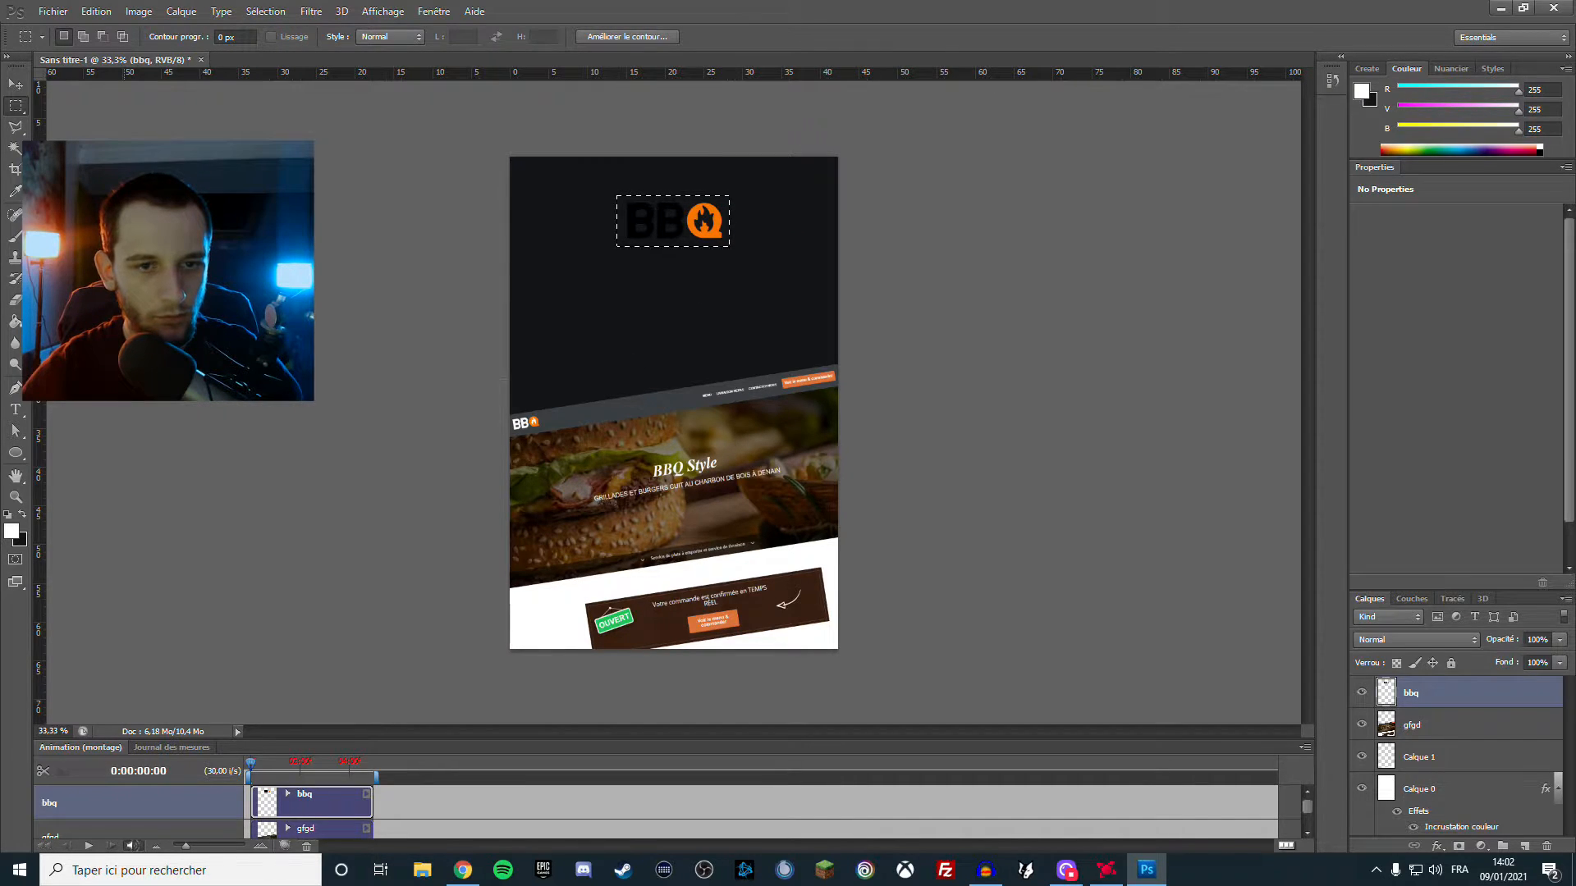
{"action": "key", "text": "Delete"}
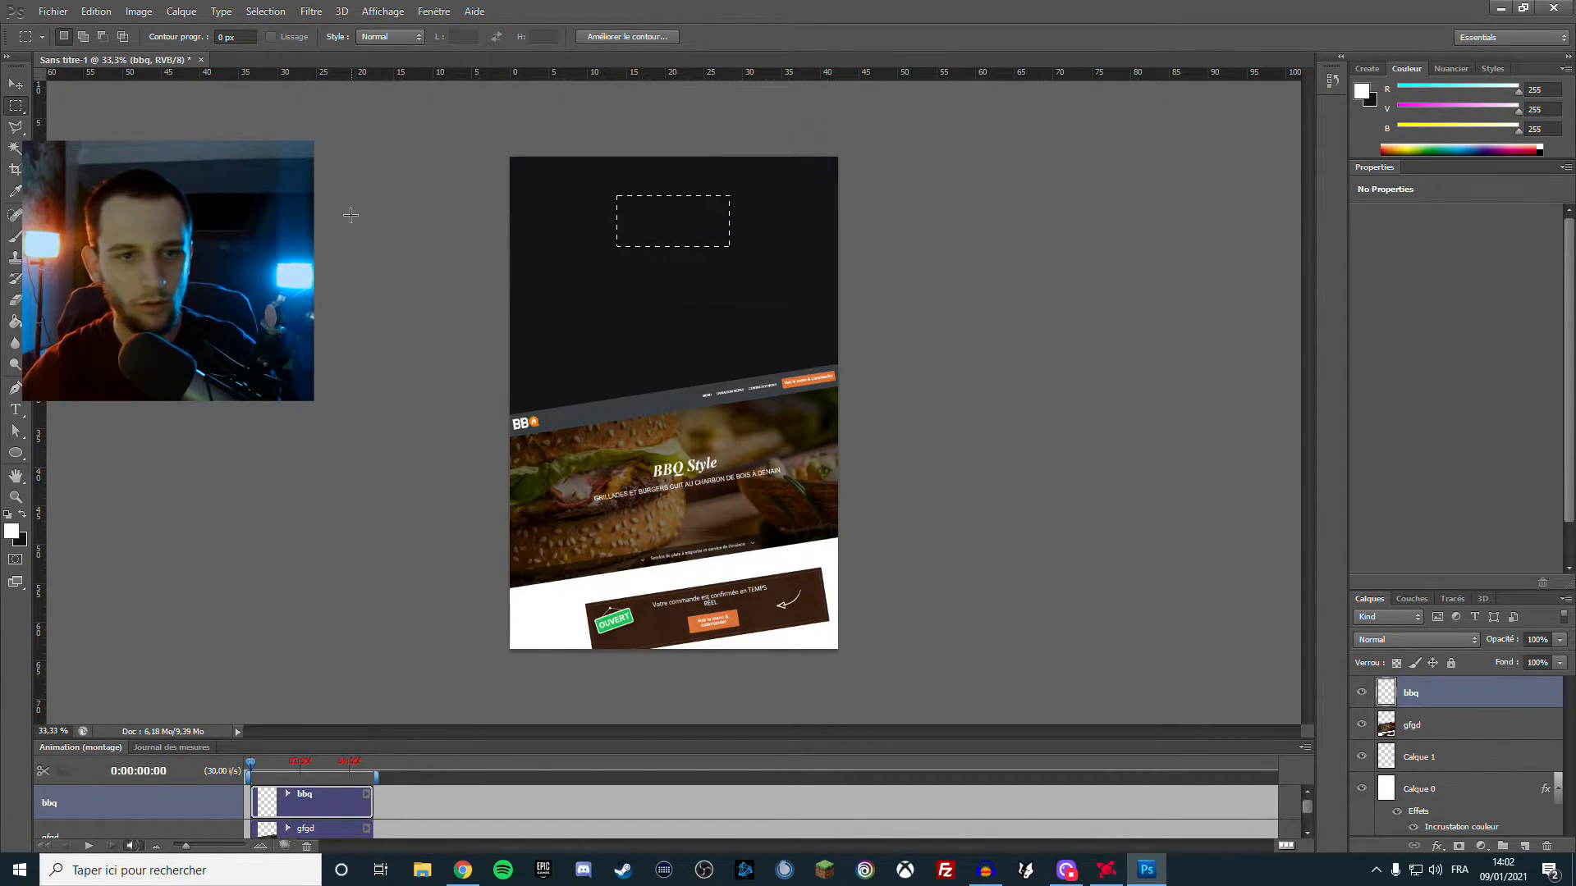
{"action": "key", "text": "ctrl+z"}
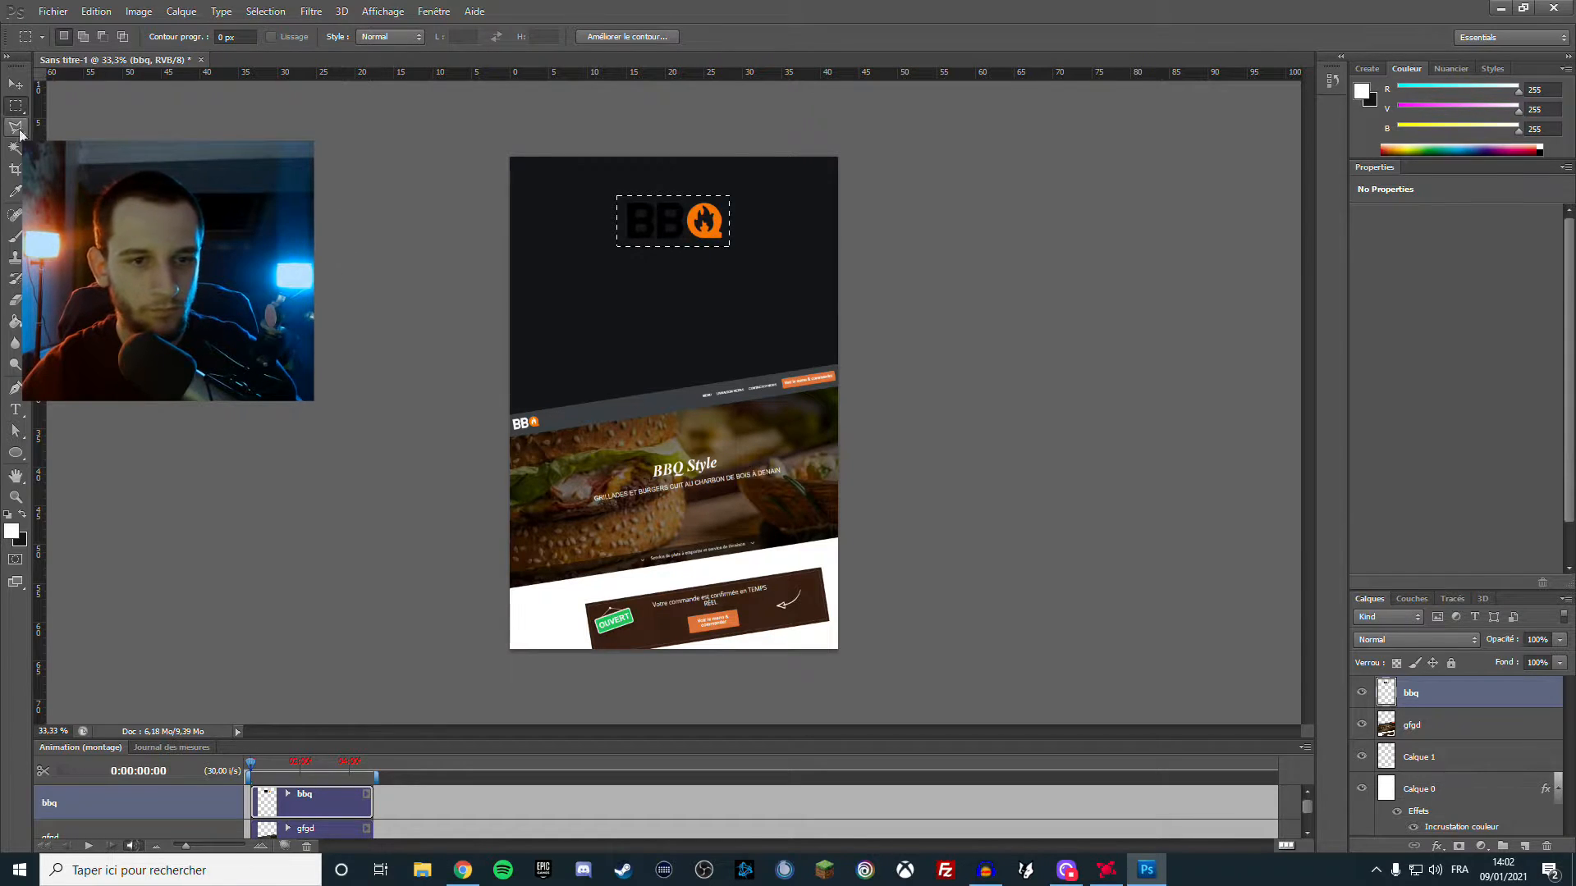
{"action": "key", "text": "ctrl+d"}
Draw a black rounded rectangle shape about 14.6 cm wide and 6.5 cm high around the bbq logo
{"action": "left_click", "coordinate": [16, 452]}
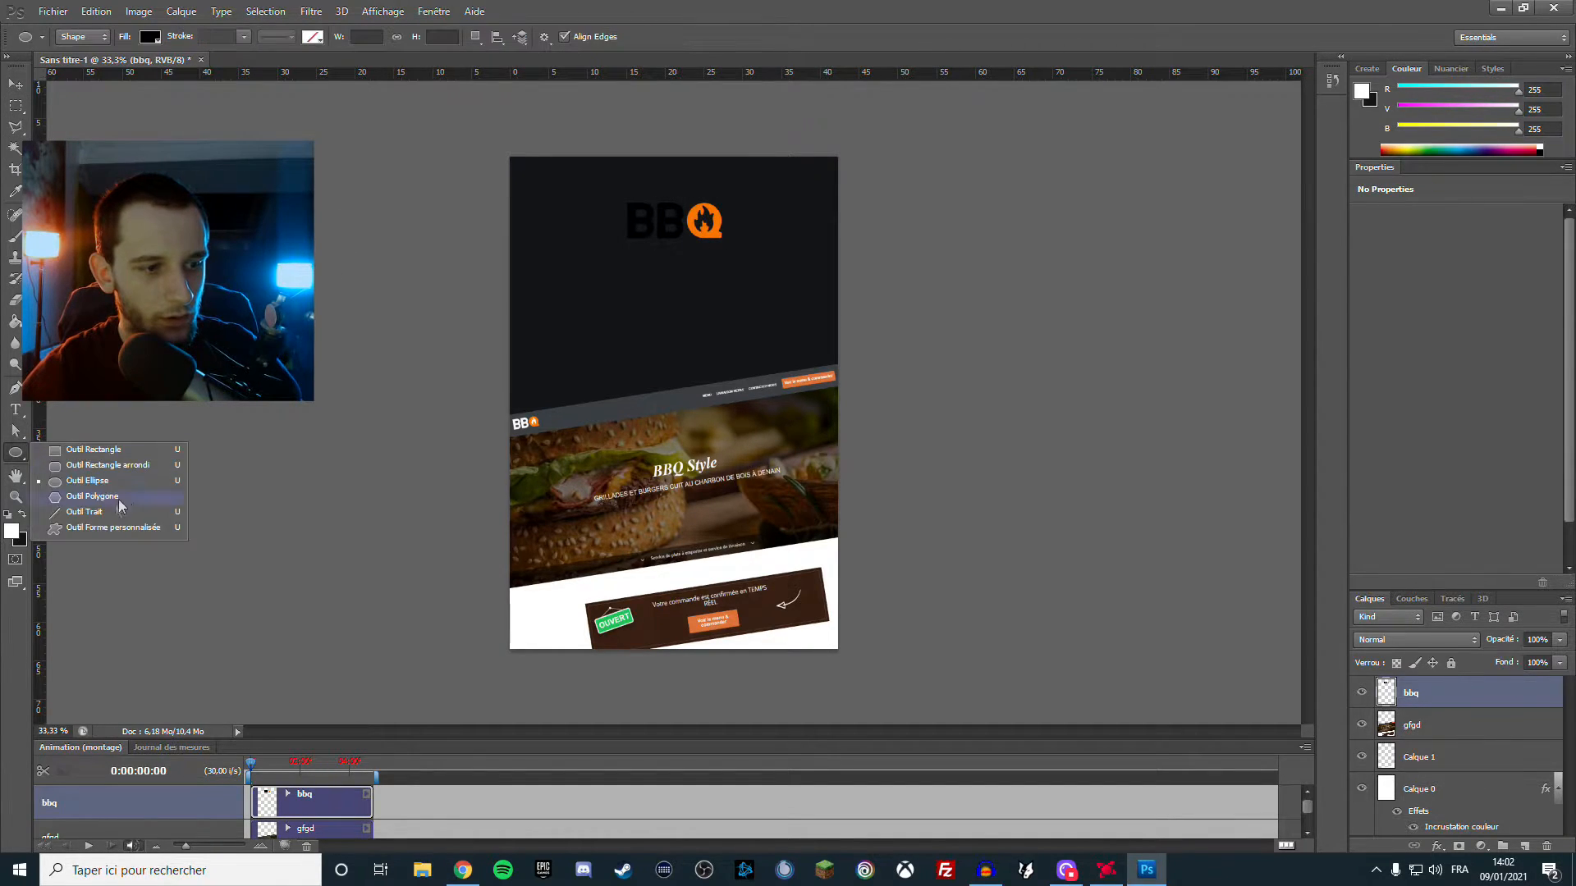
{"action": "left_click", "coordinate": [102, 471]}
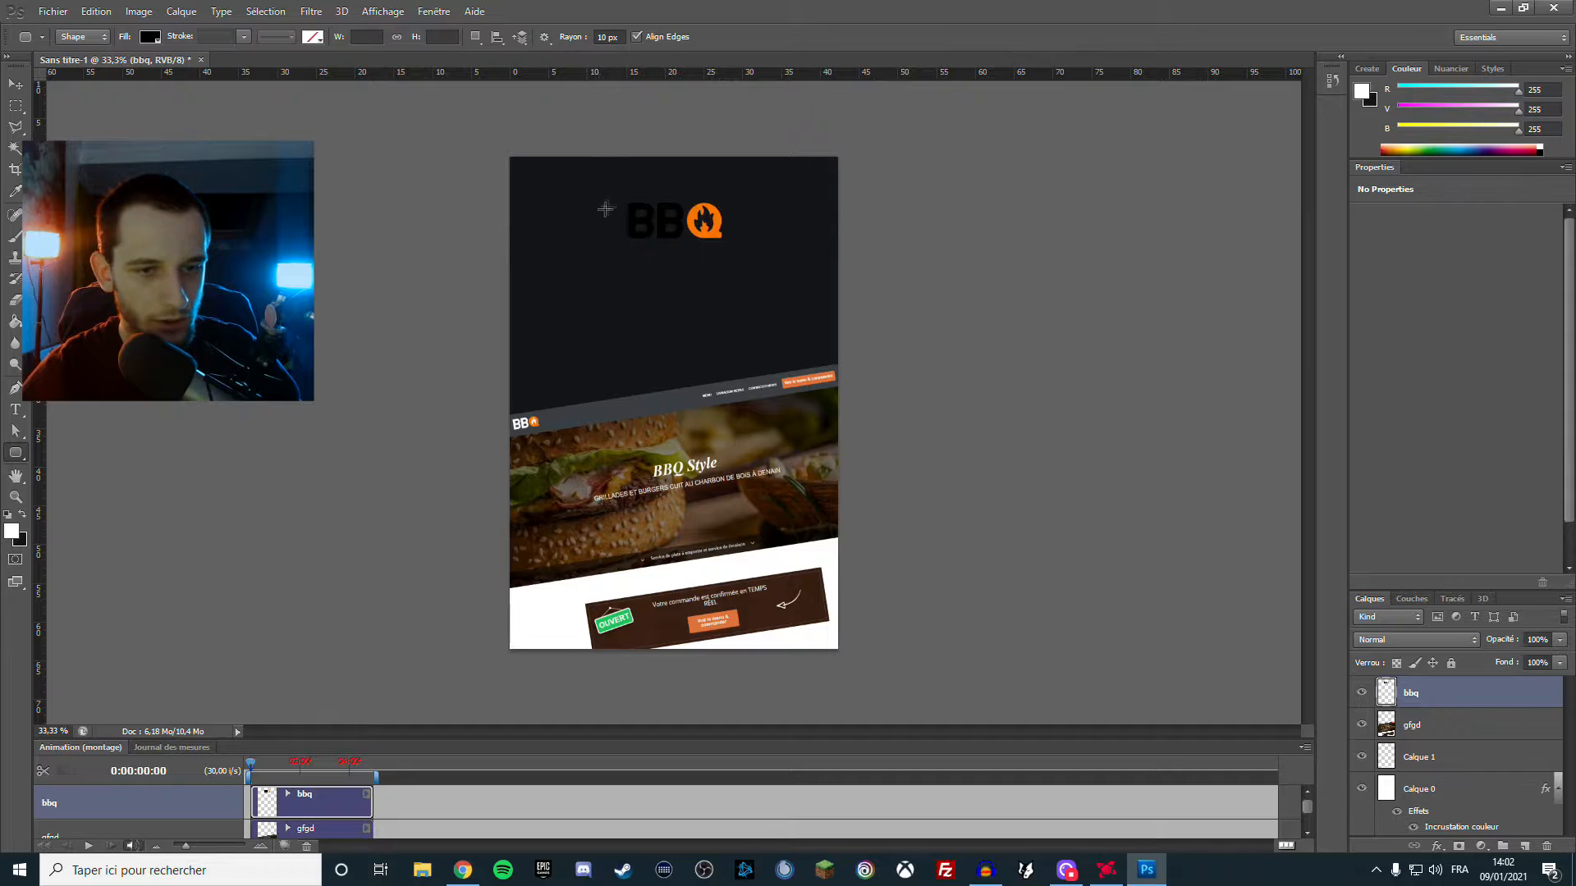
{"action": "left_click_drag", "start_coordinate": [615, 197], "coordinate": [730, 245]}
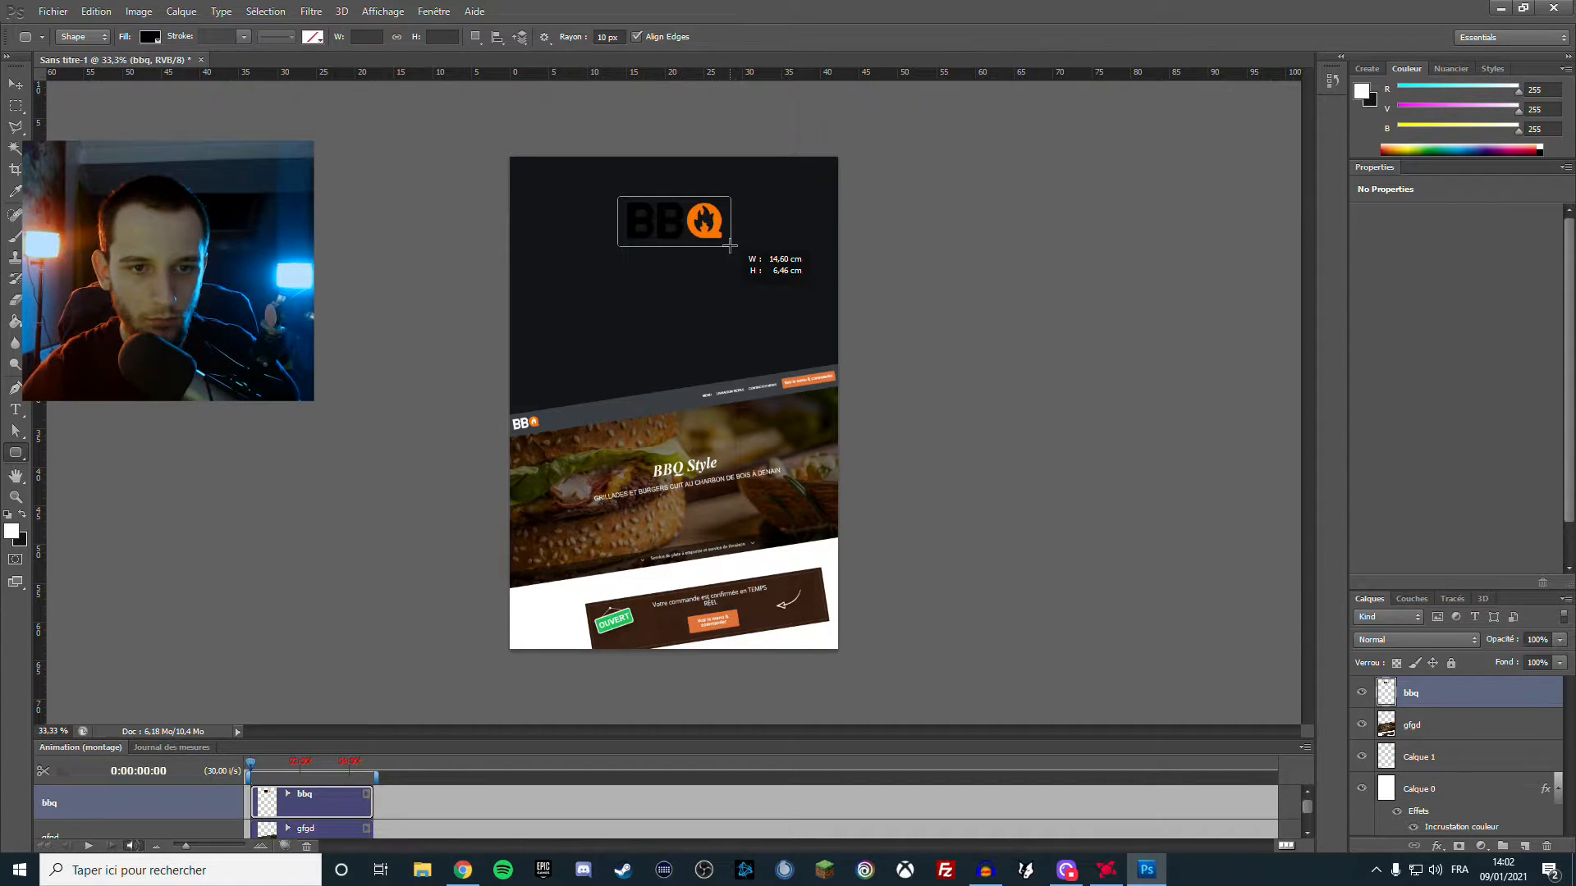
{"action": "left_click_drag", "start_coordinate": [730, 245], "coordinate": [730, 246]}
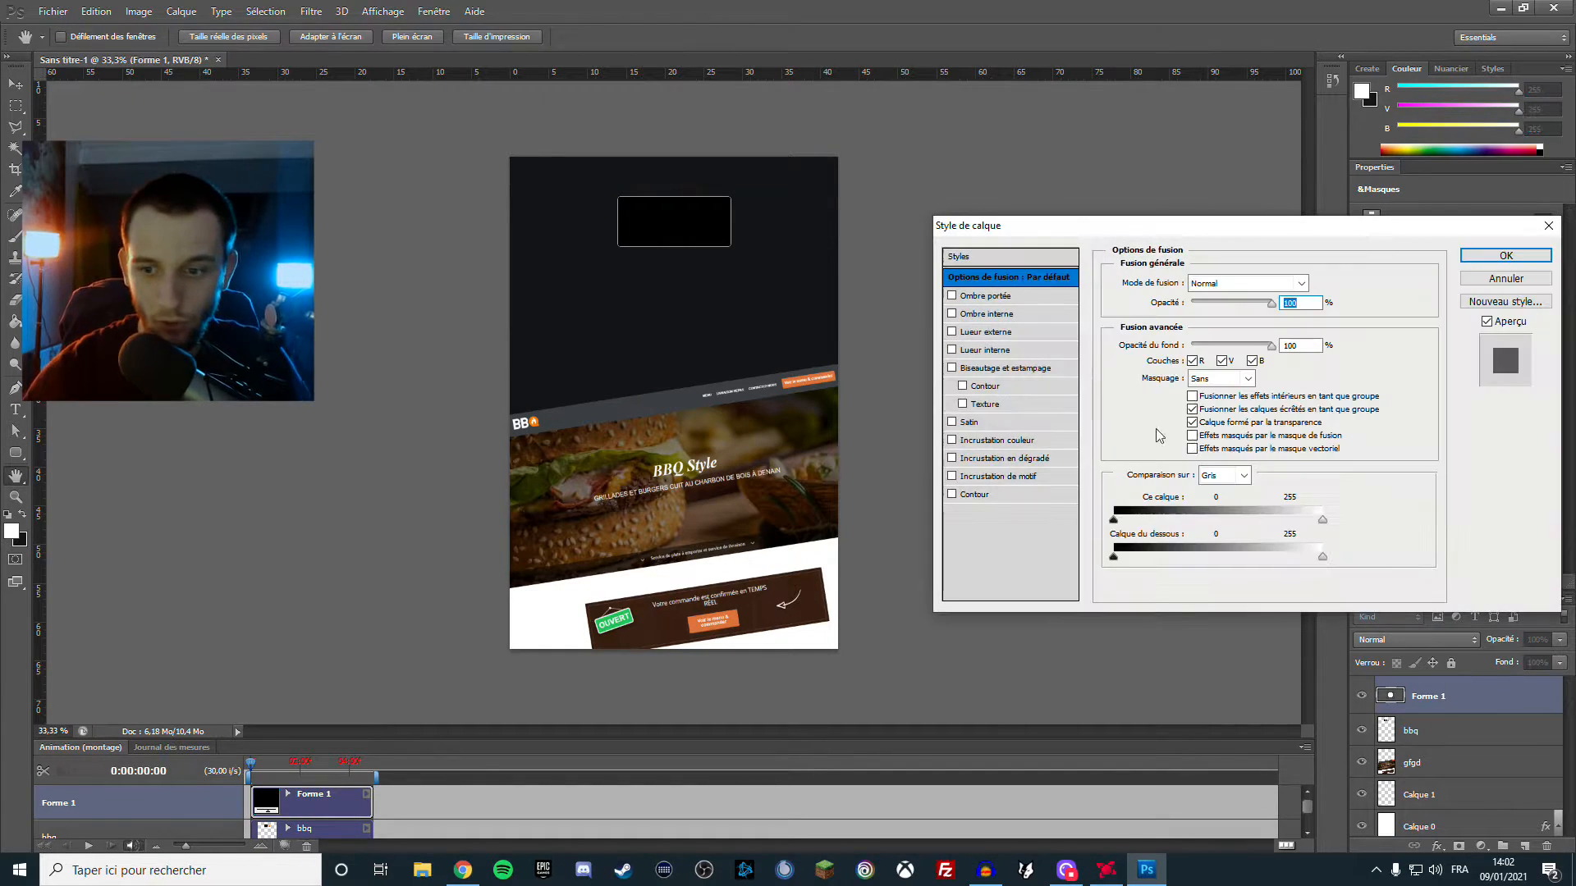
Give the rounded rectangle a dusty pink colour overlay of bf7676
{"action": "left_click", "coordinate": [1014, 443]}
{"action": "left_click", "coordinate": [1325, 282]}
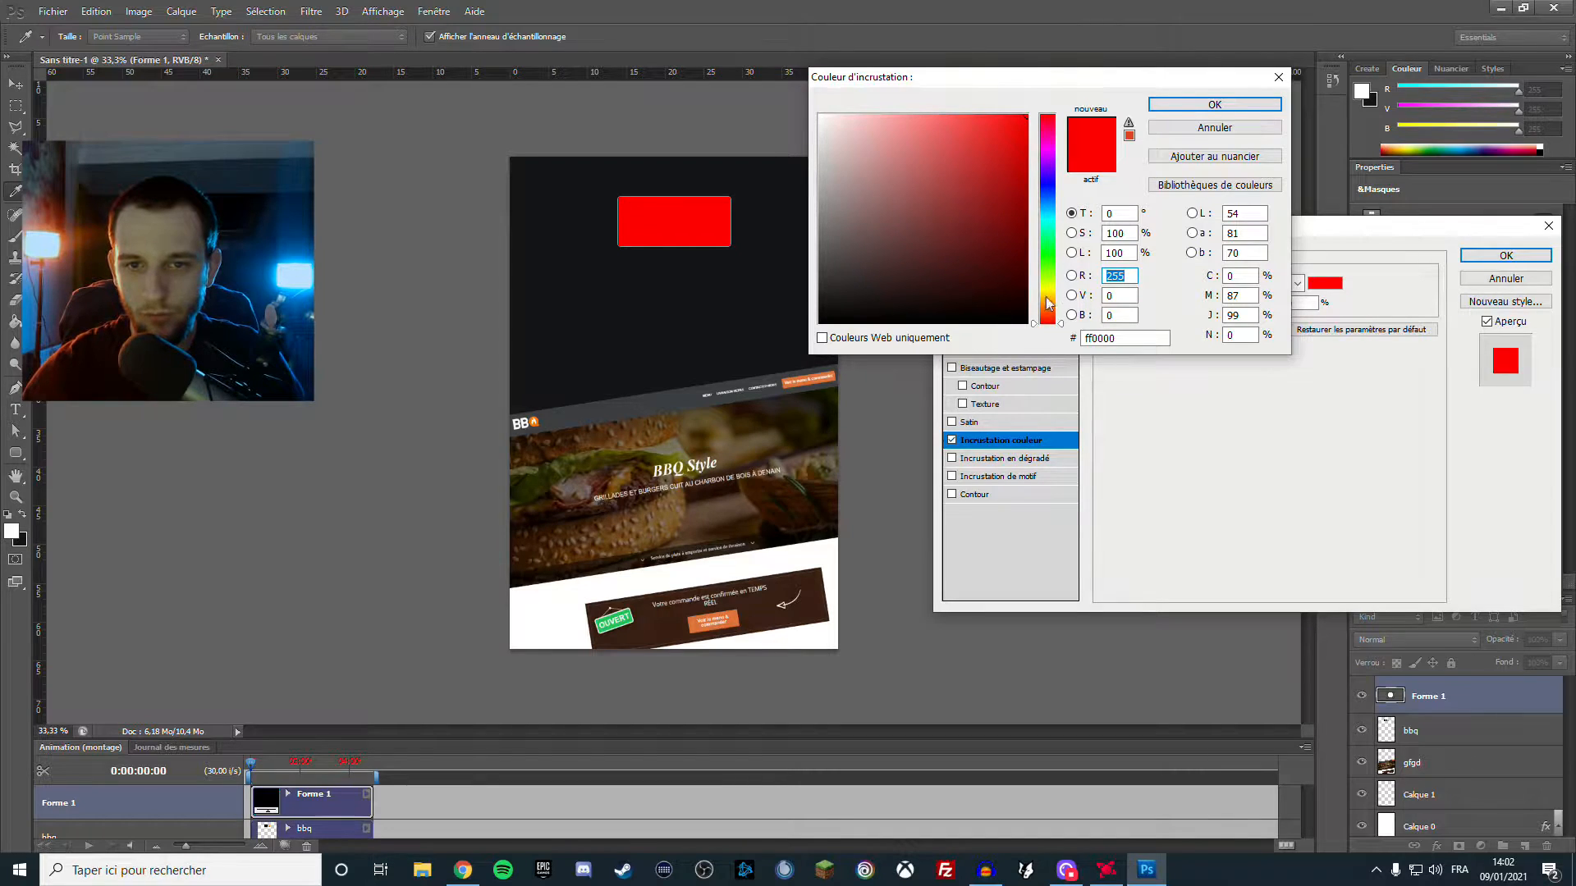
{"action": "mouse_move", "coordinate": [936, 164]}
{"action": "left_mouse_down"}
{"action": "mouse_move", "coordinate": [903, 155]}
{"action": "mouse_move", "coordinate": [944, 154]}
{"action": "mouse_move", "coordinate": [971, 186]}
{"action": "mouse_move", "coordinate": [915, 148]}
{"action": "mouse_move", "coordinate": [899, 170]}
{"action": "left_mouse_up"}
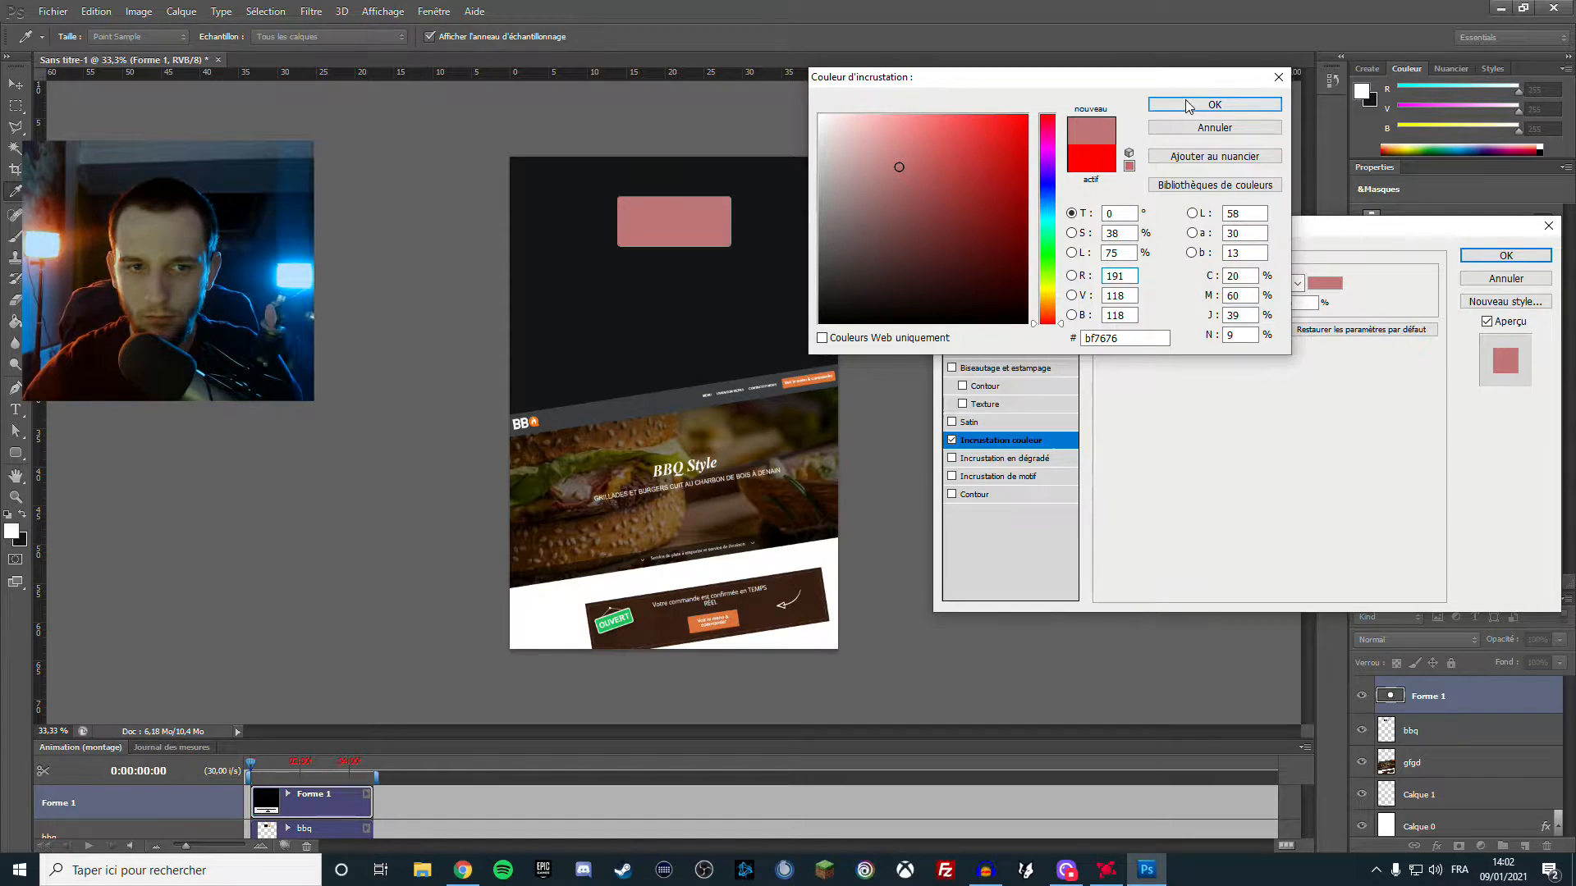
{"action": "left_click", "coordinate": [1215, 104]}
{"action": "double_click", "coordinate": [1288, 303]}
{"action": "mouse_move", "coordinate": [1268, 303]}
{"action": "left_mouse_down"}
{"action": "mouse_move", "coordinate": [1214, 306]}
{"action": "mouse_move", "coordinate": [1268, 305]}
{"action": "left_mouse_up"}
{"action": "left_click", "coordinate": [1505, 256]}
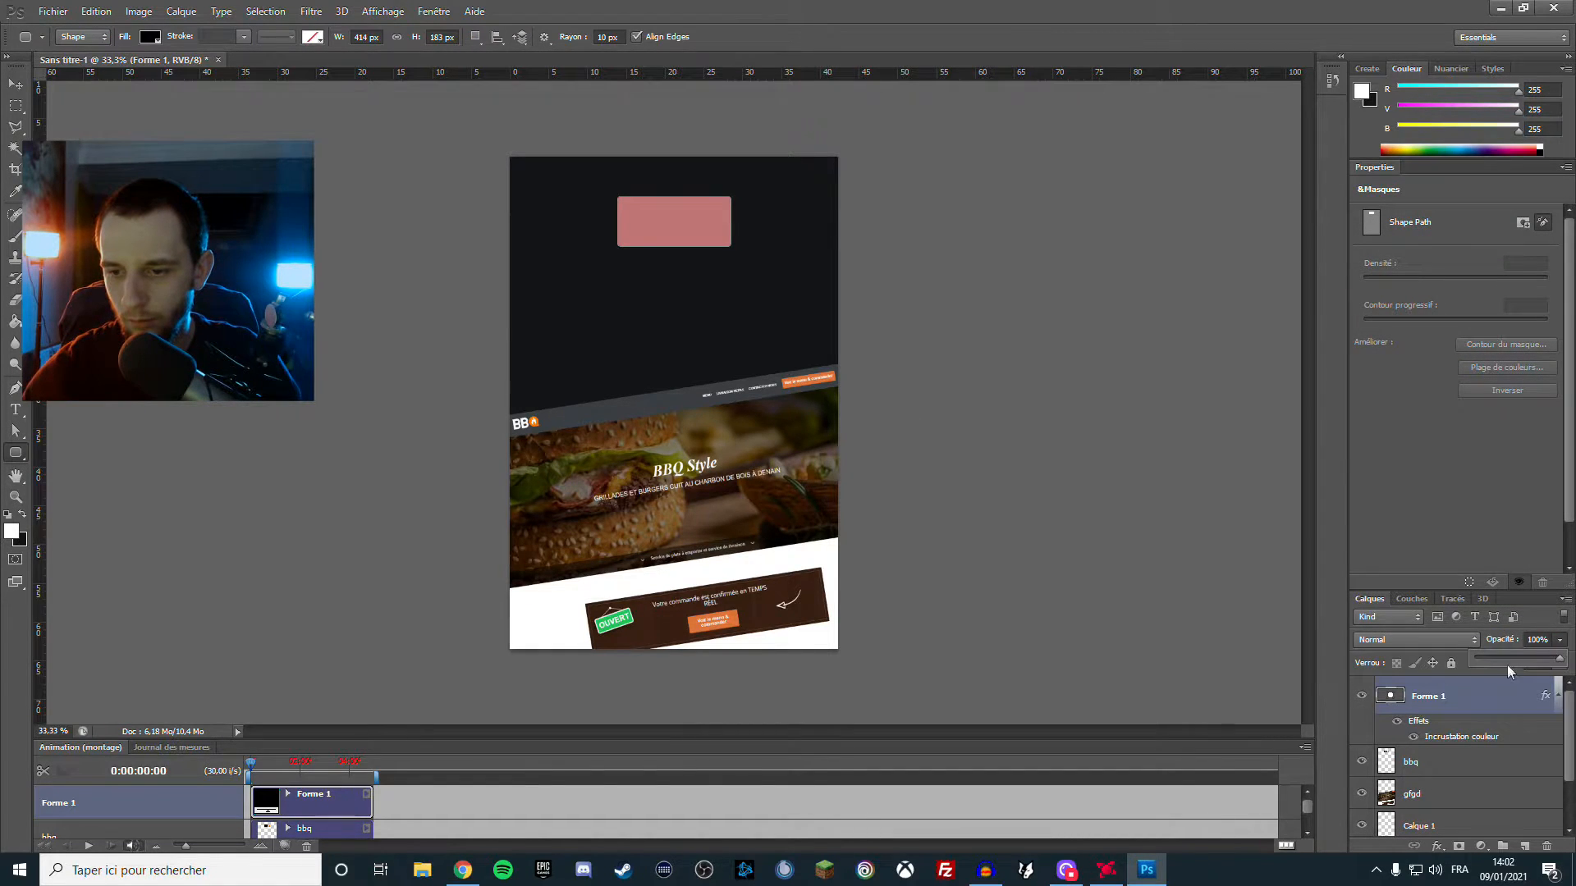
Lower the rounded rectangle's layer opacity to 61% and move it beneath the bbq logo layer
{"action": "left_click", "coordinate": [1539, 660]}
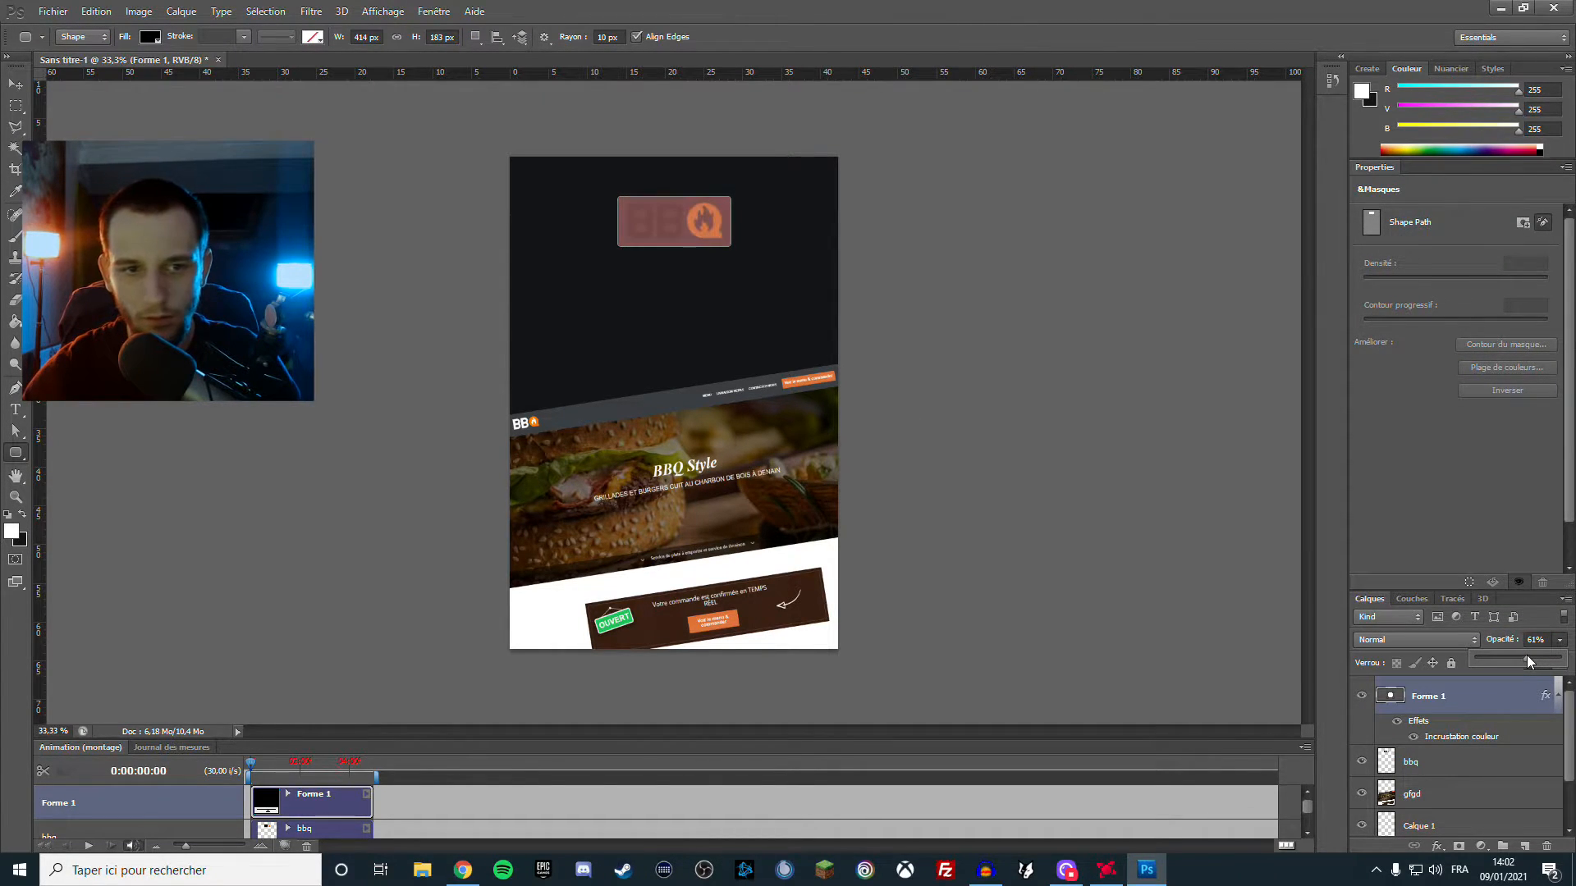
{"action": "left_click_drag", "start_coordinate": [1505, 696], "coordinate": [1513, 730]}
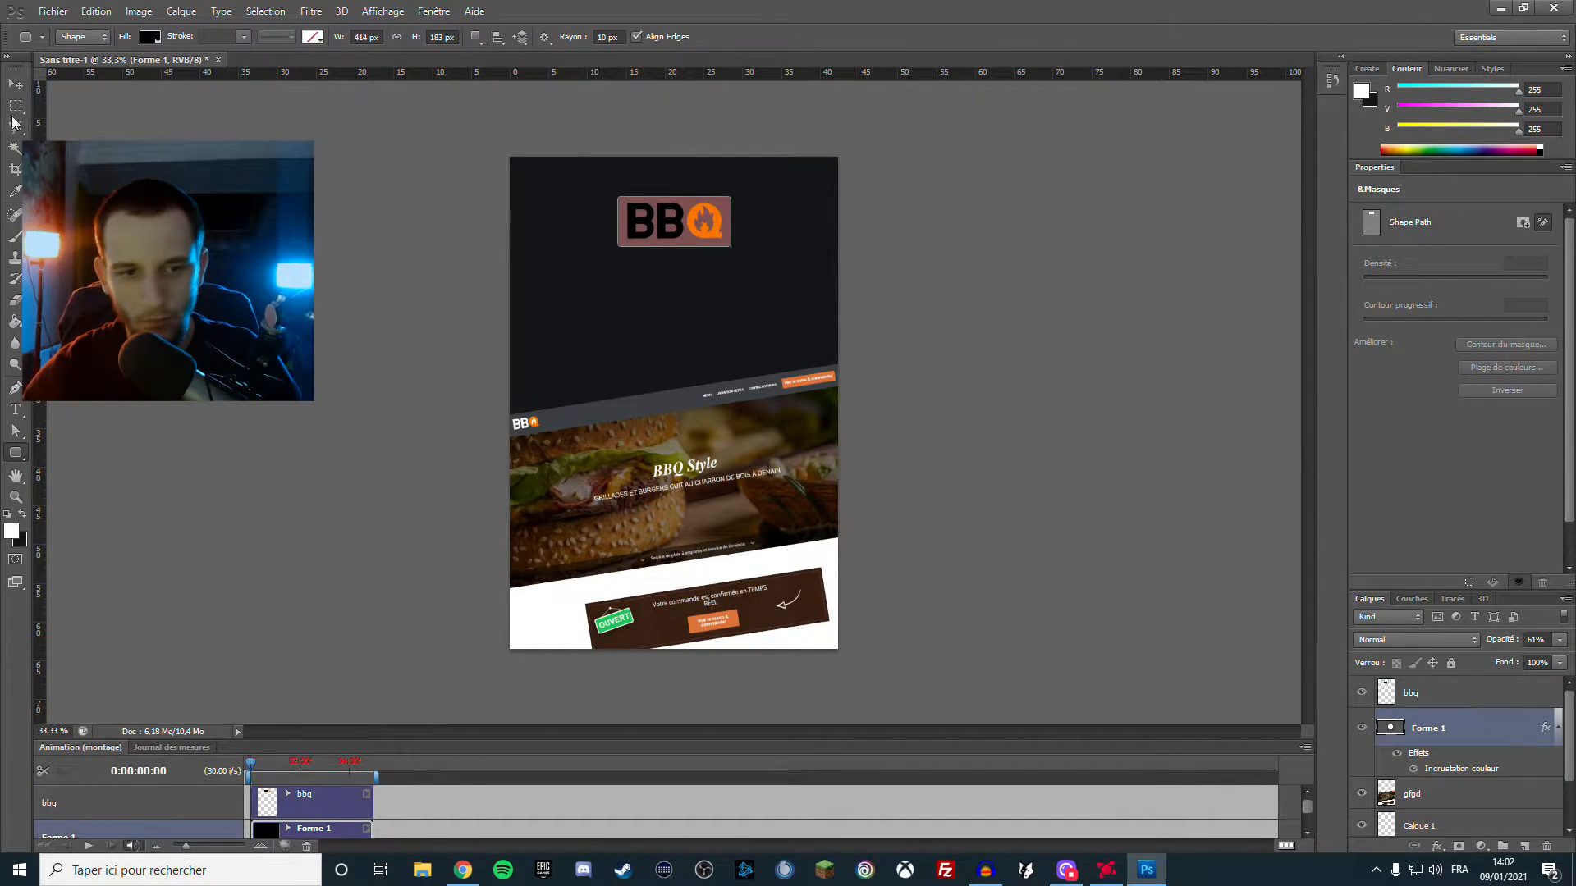
Rotate the rounded rectangle behind the logo by about -7.3° to match the tilt of the homepage screenshot
{"action": "left_click", "coordinate": [15, 84]}
{"action": "left_click_drag", "start_coordinate": [744, 257], "coordinate": [752, 250]}
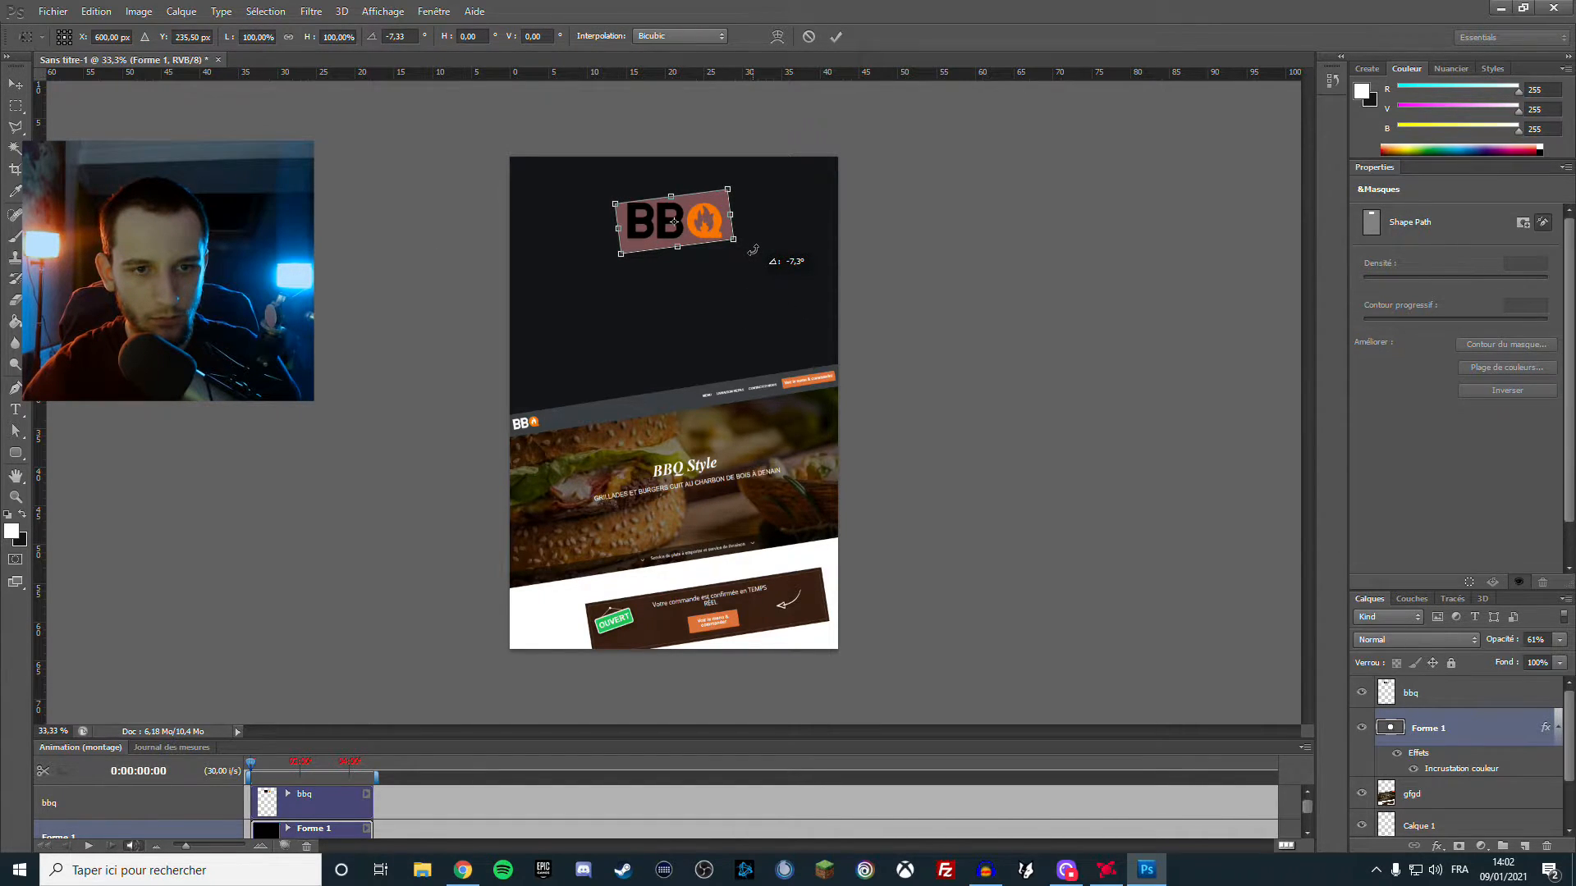
{"action": "key", "text": "Escape"}
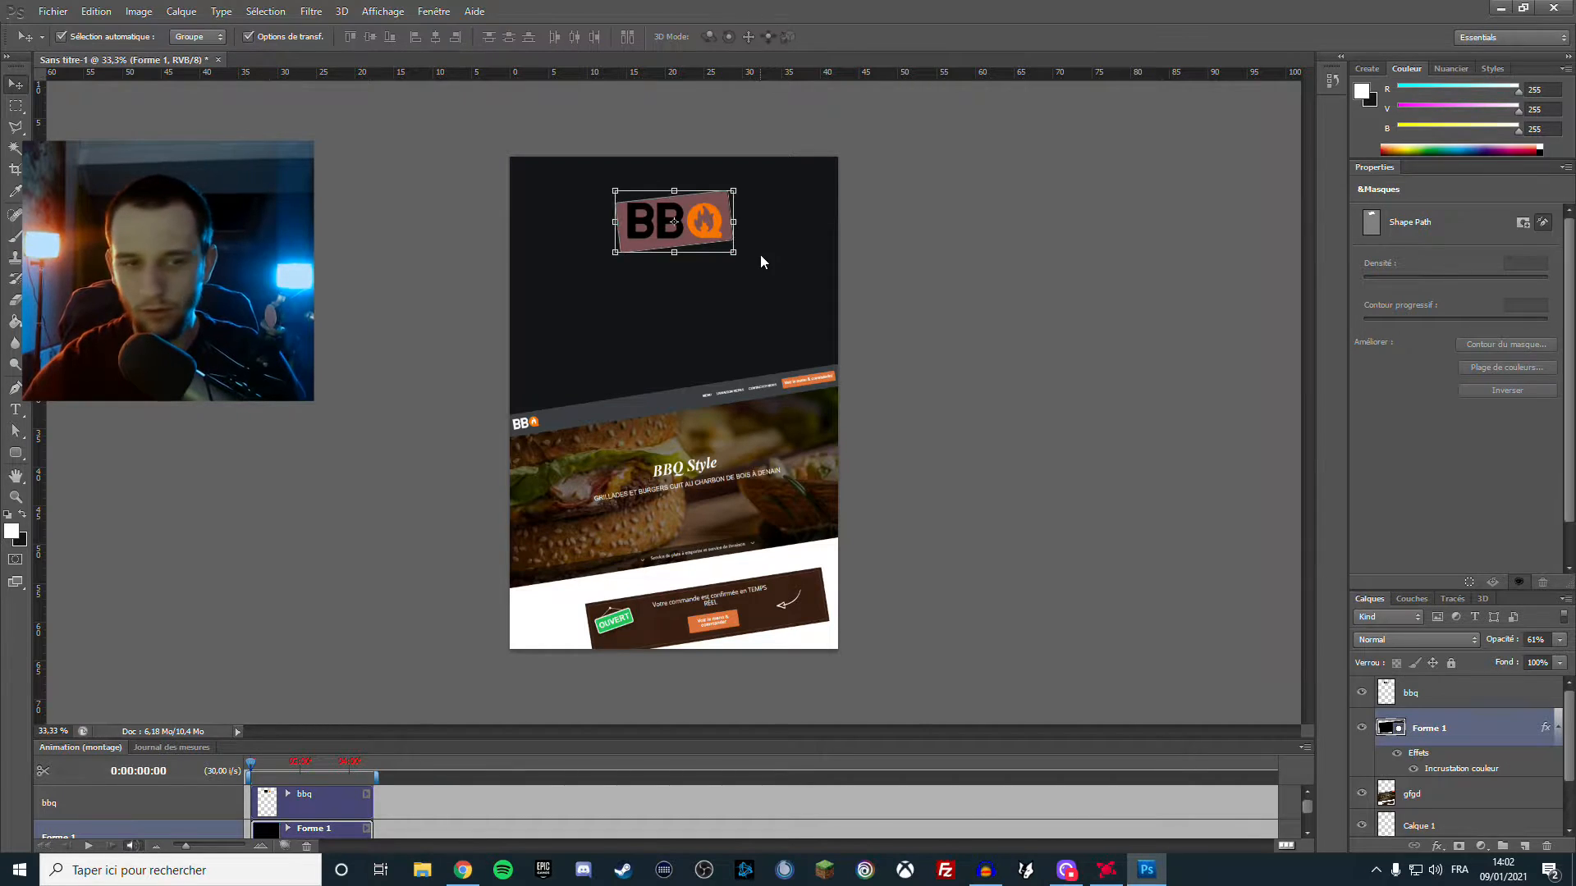
{"action": "left_click", "coordinate": [16, 106]}
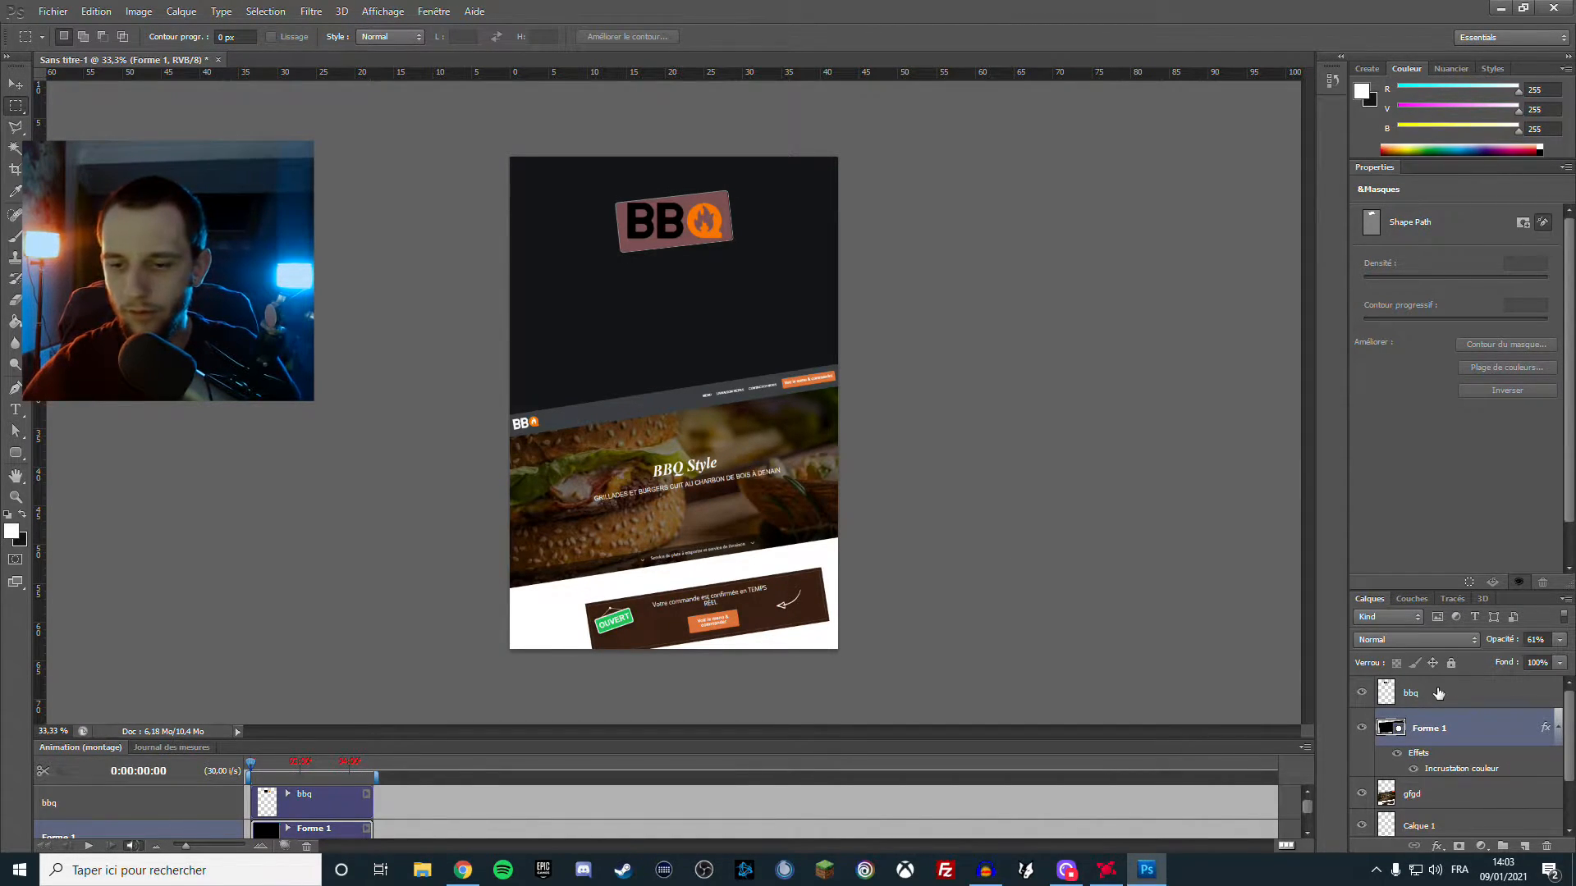
Delete the Forme 1 rounded rectangle layer behind the bbq logo
{"action": "left_click", "coordinate": [1438, 694]}
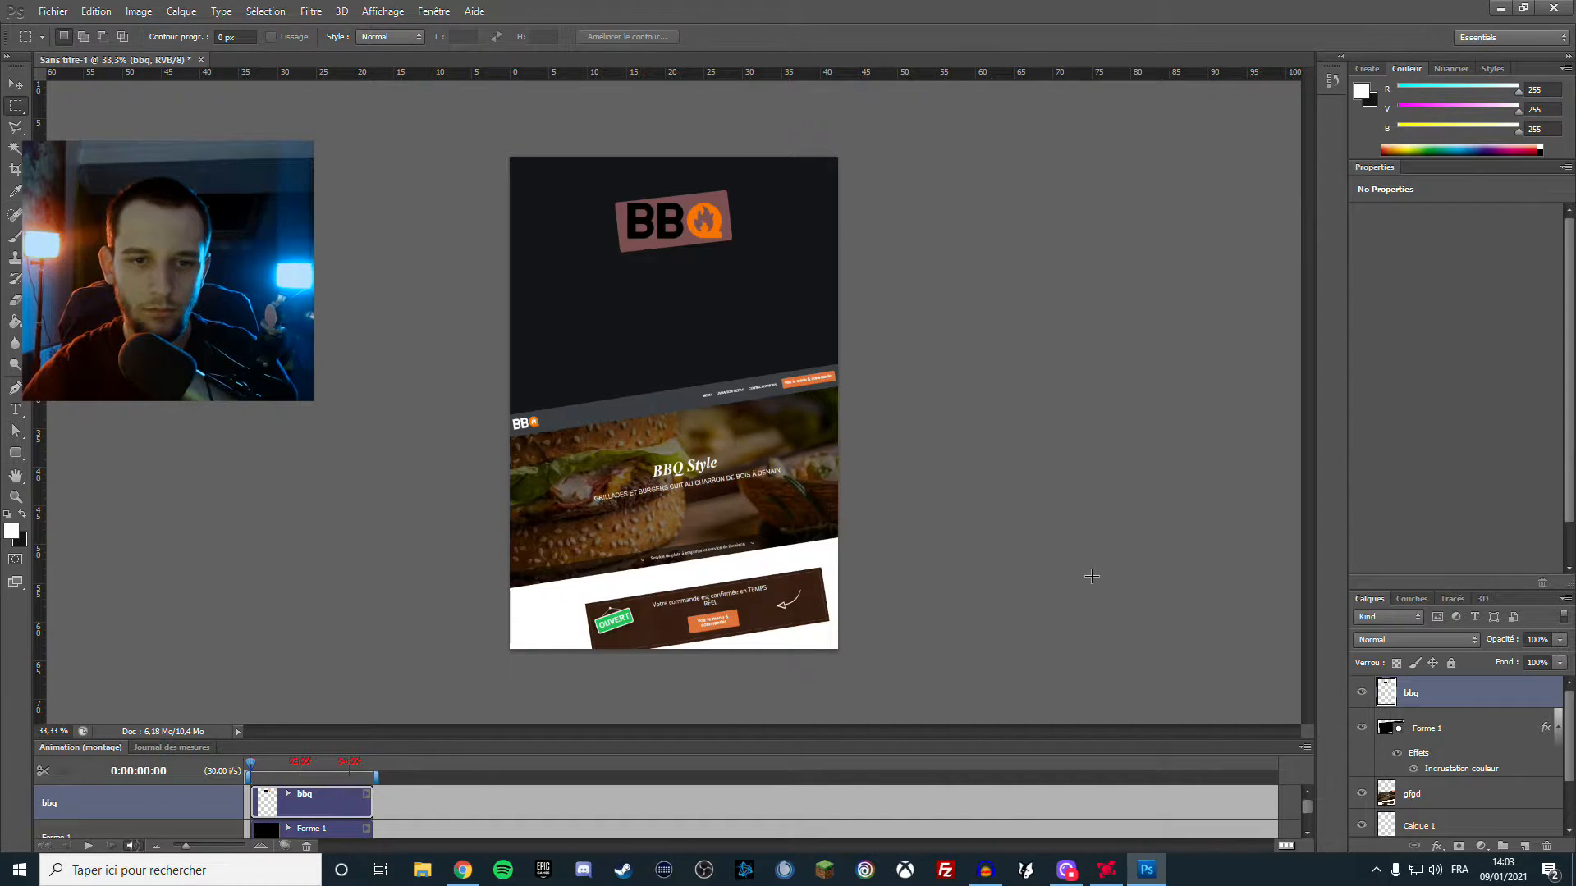
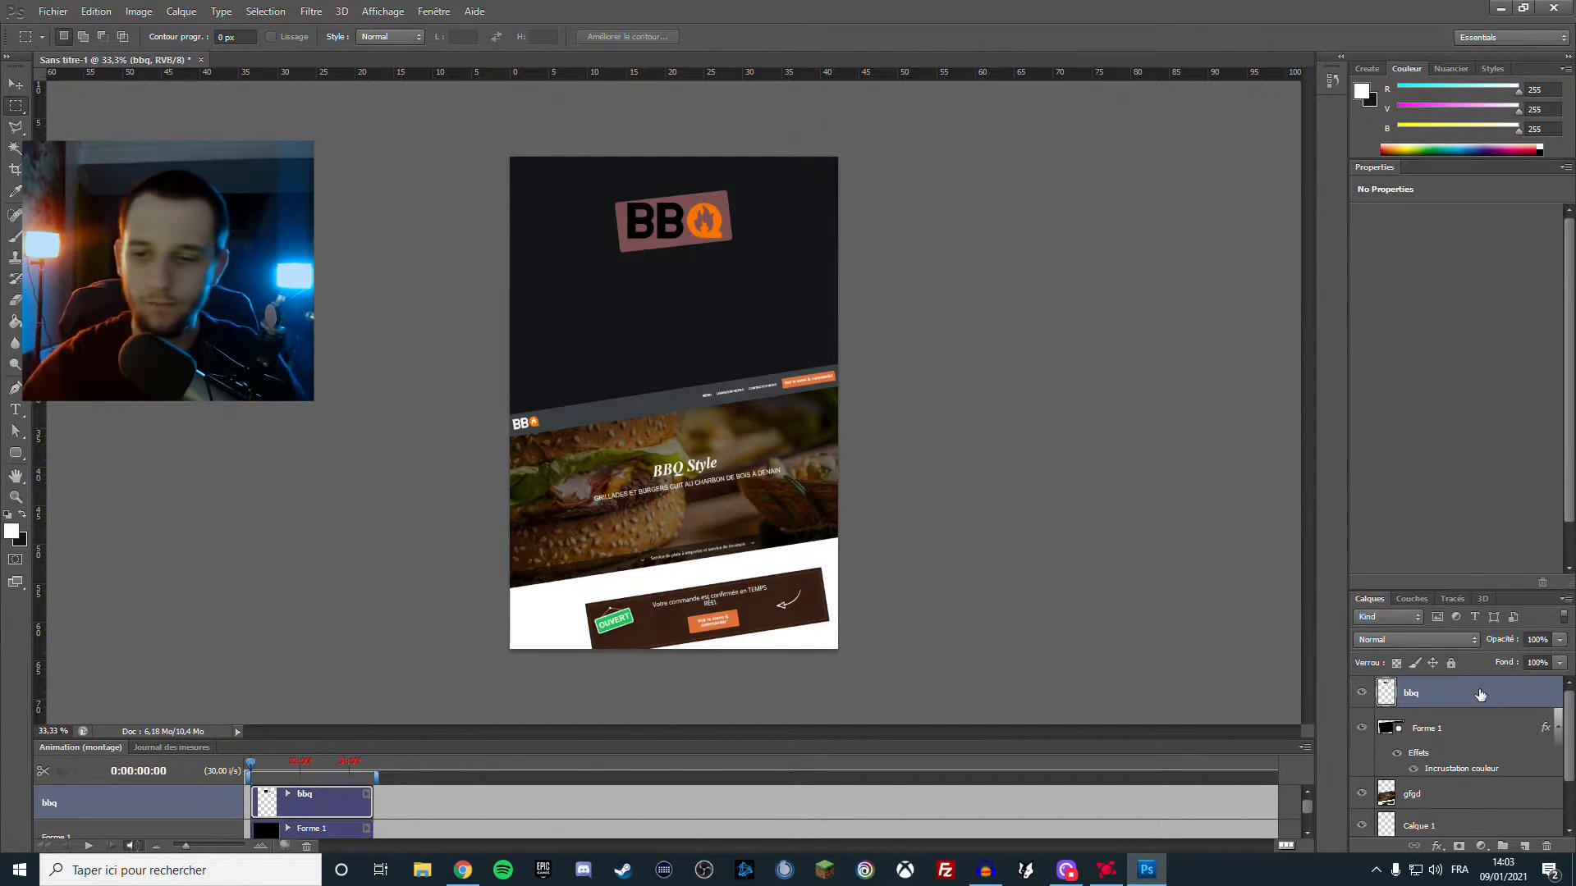
{"action": "left_click", "coordinate": [1461, 731]}
{"action": "key", "text": "Delete"}
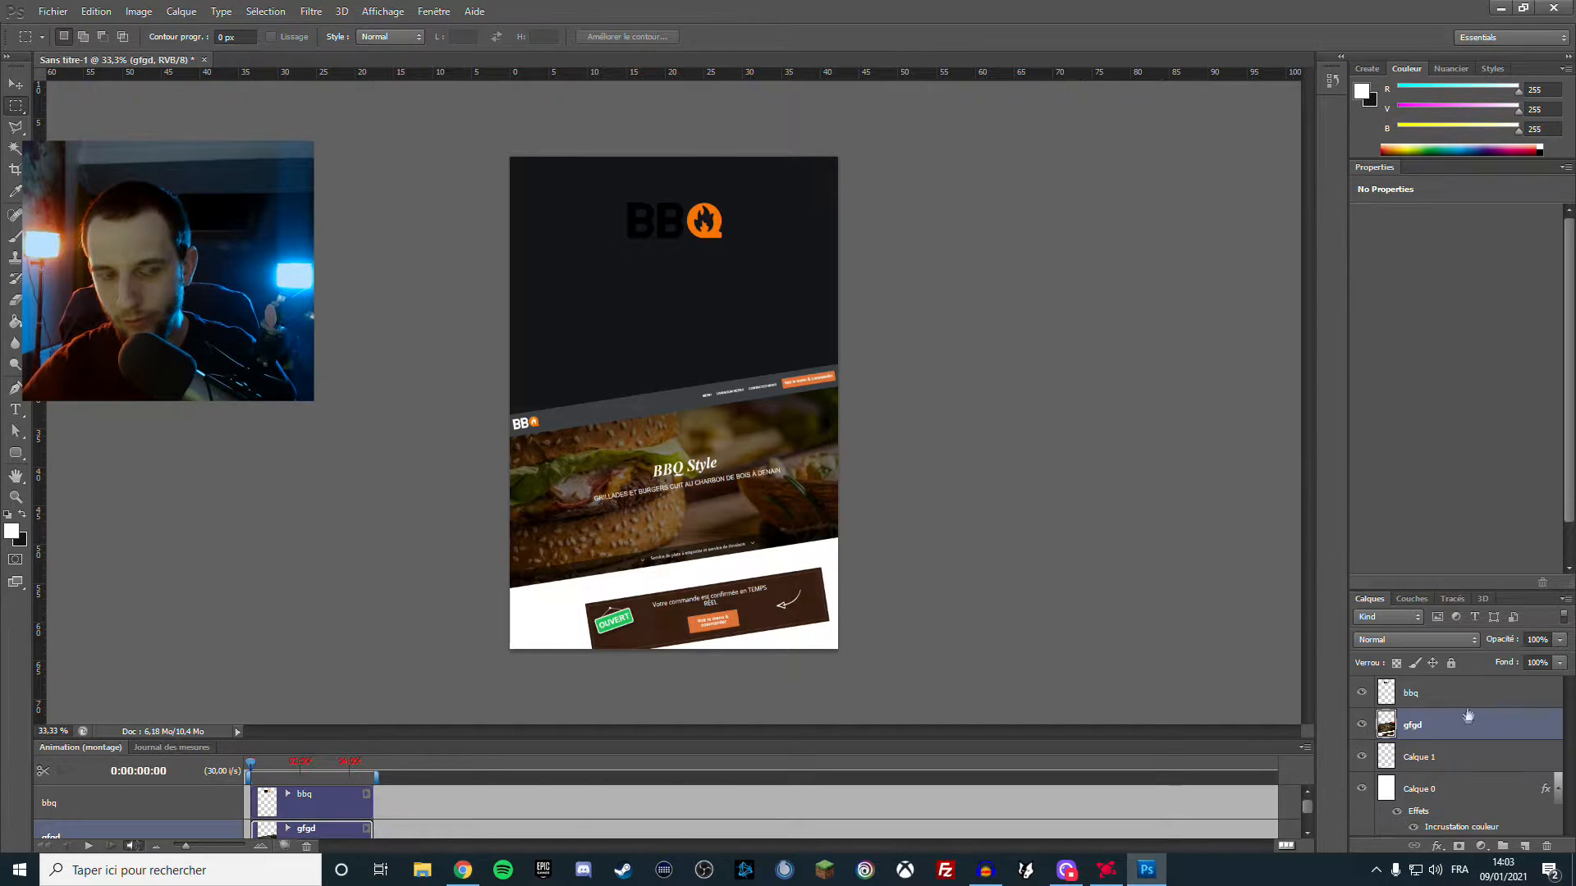
Open the overlay colour of the background layer Calque 0 for editing
{"action": "right_click", "coordinate": [1473, 800]}
{"action": "key", "text": "Escape"}
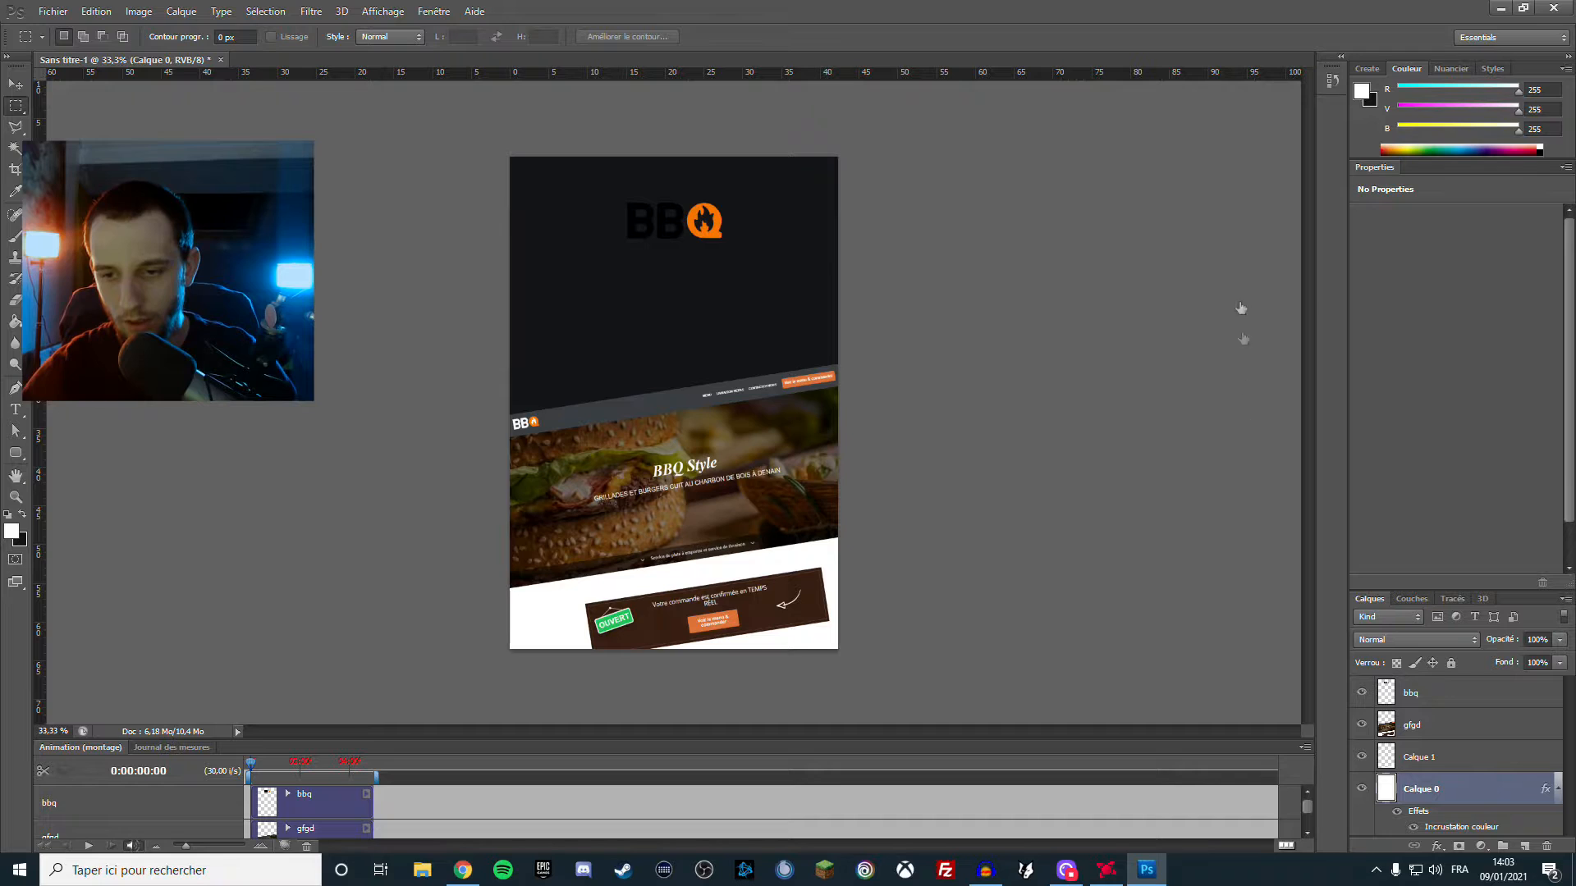
{"action": "double_click", "coordinate": [1470, 801]}
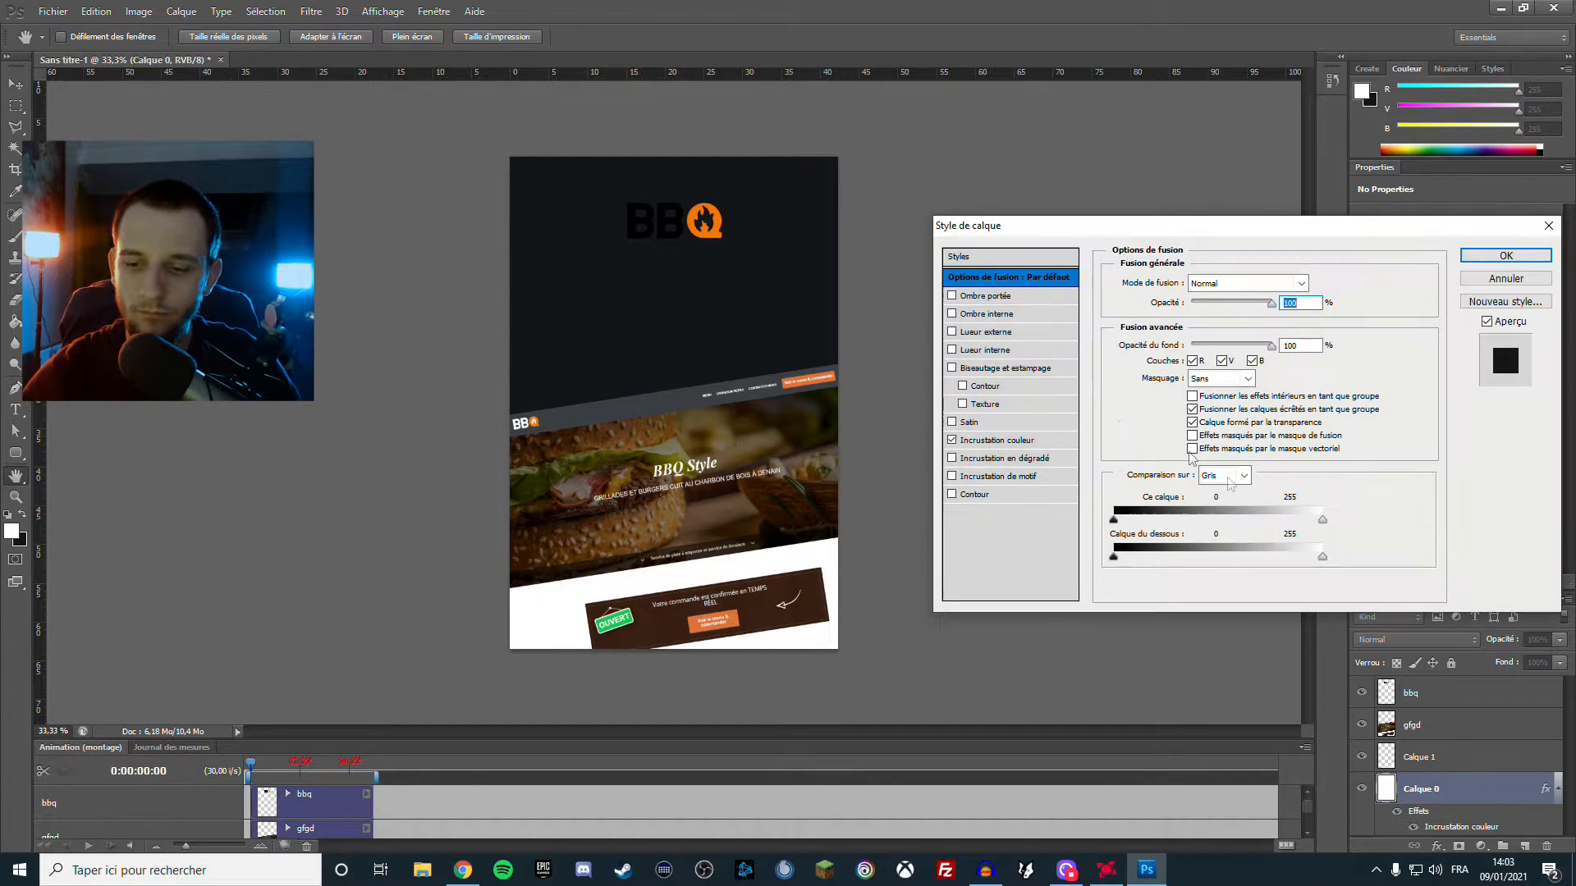
{"action": "left_click", "coordinate": [1006, 441]}
{"action": "left_click", "coordinate": [1324, 283]}
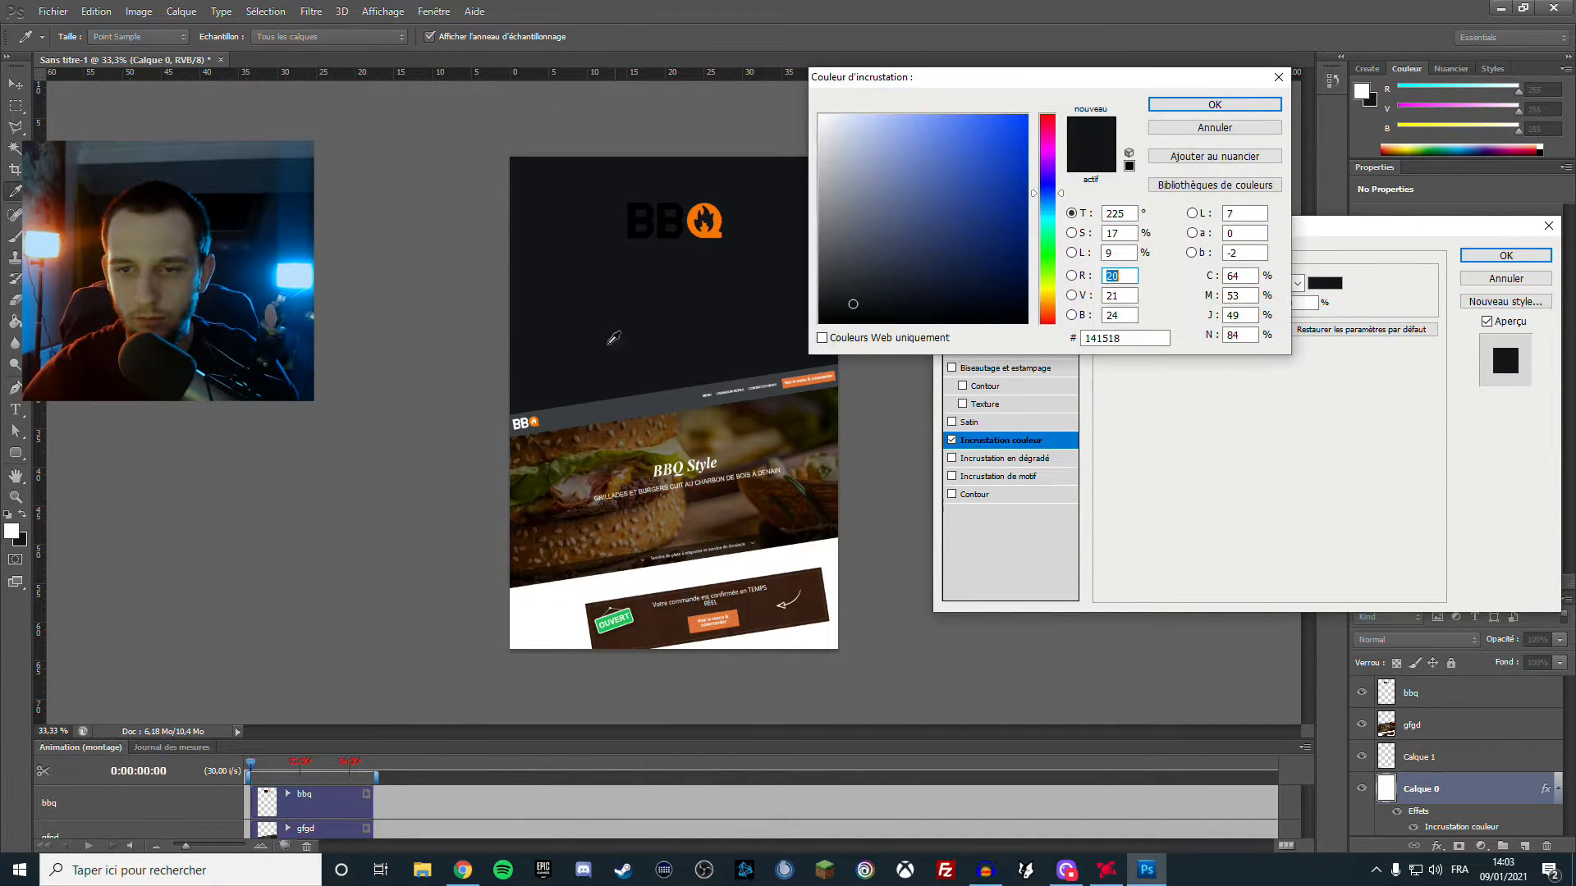
Try grey, near-black, white, brown, orange and green tones sampled from the homepage screenshot as the background colour
{"action": "left_click", "coordinate": [651, 395]}
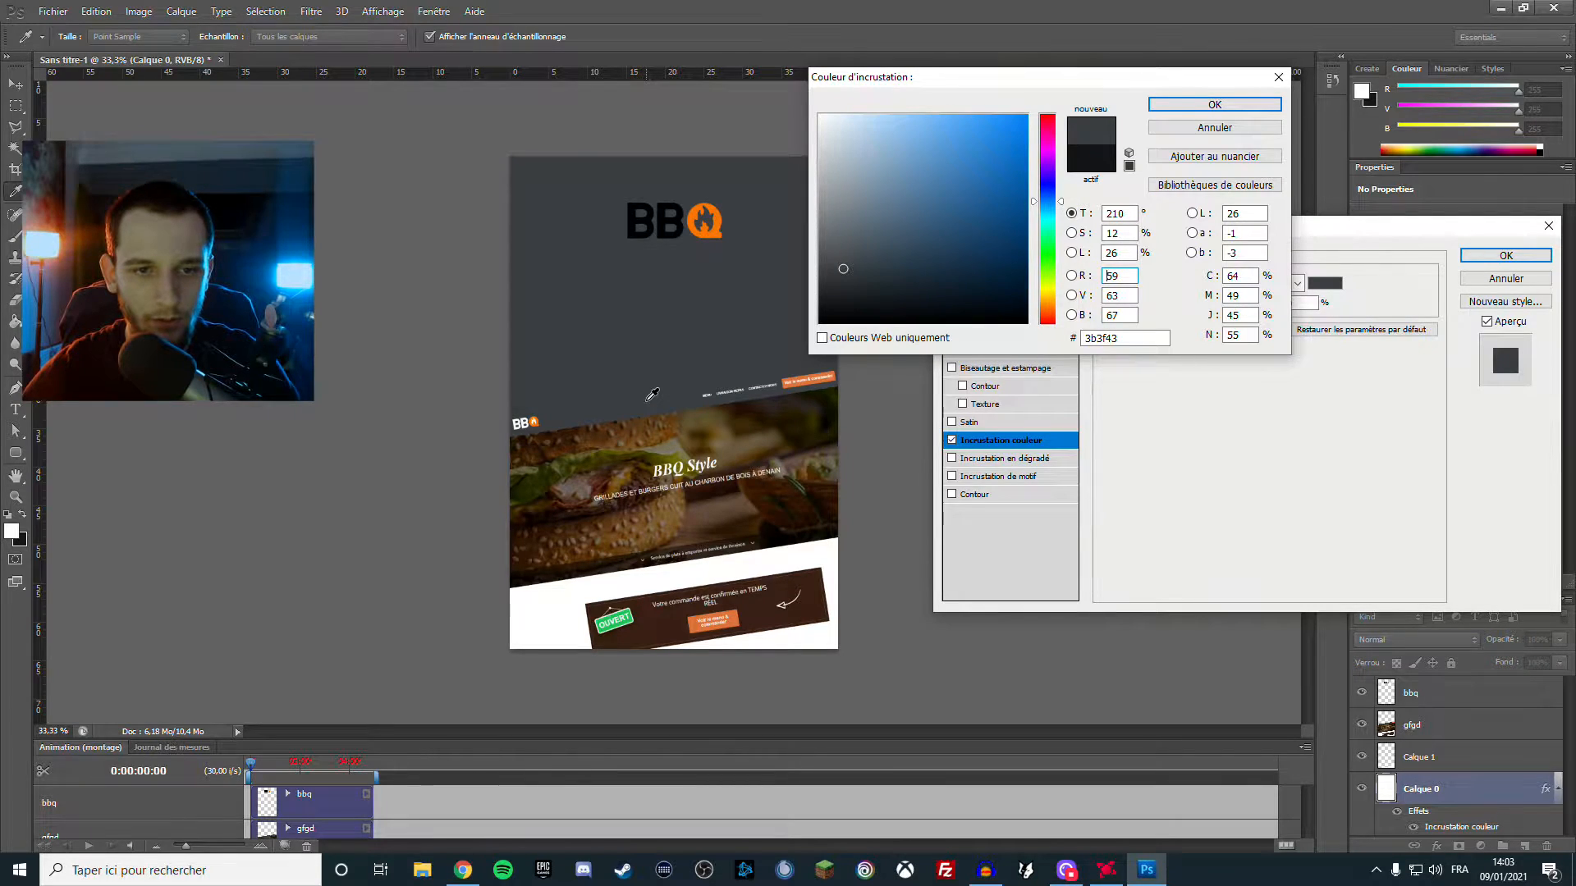
{"action": "left_click", "coordinate": [653, 570]}
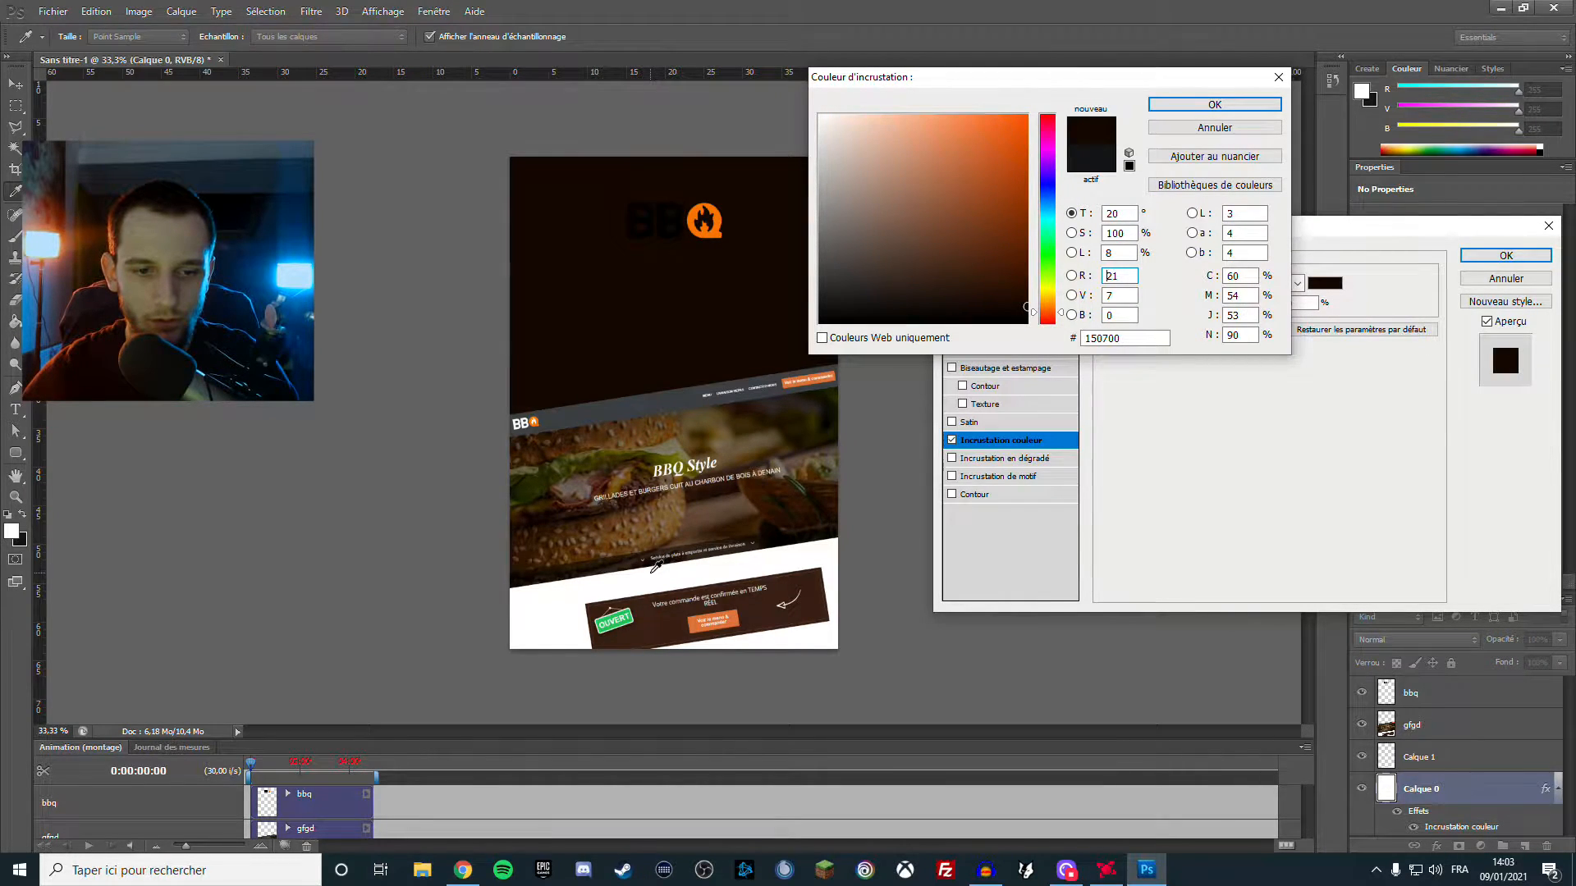
{"action": "left_click", "coordinate": [648, 569]}
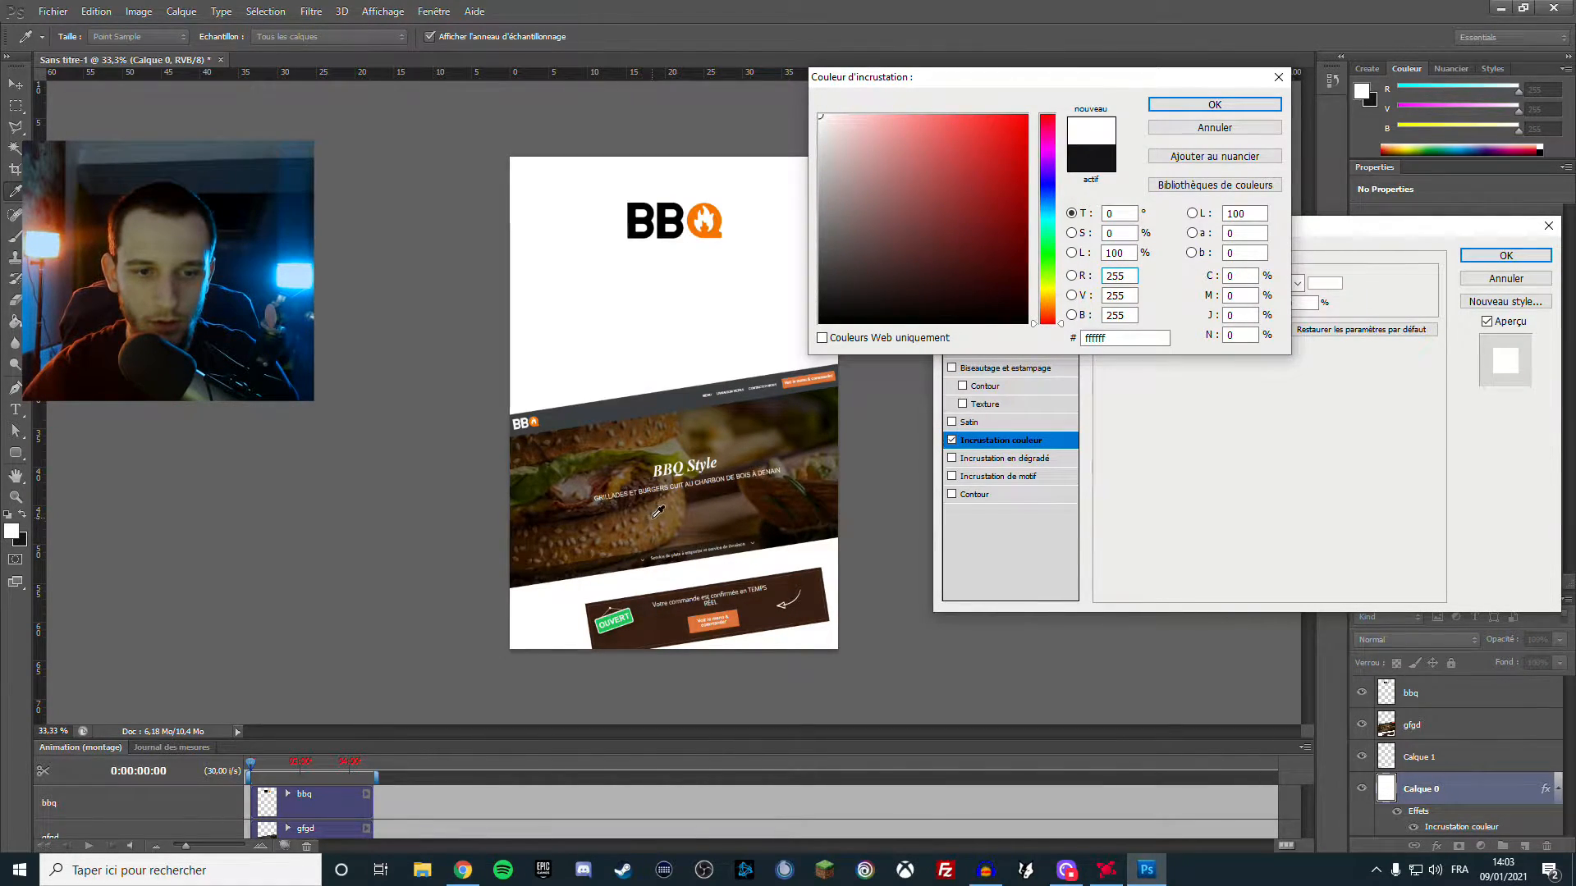
{"action": "left_click", "coordinate": [661, 512]}
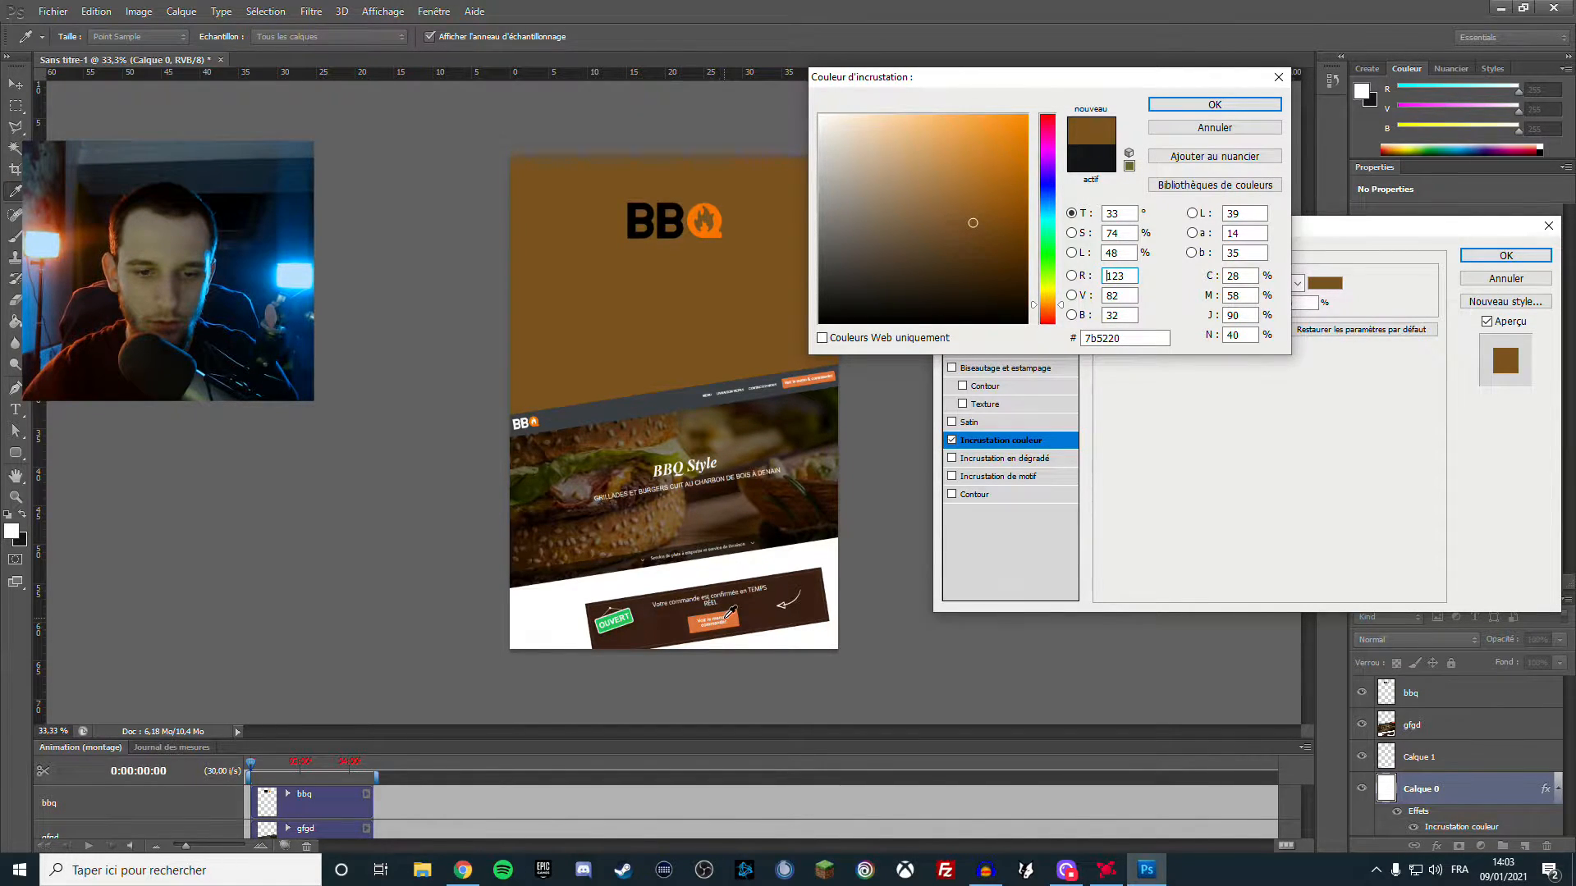
{"action": "left_click", "coordinate": [737, 611]}
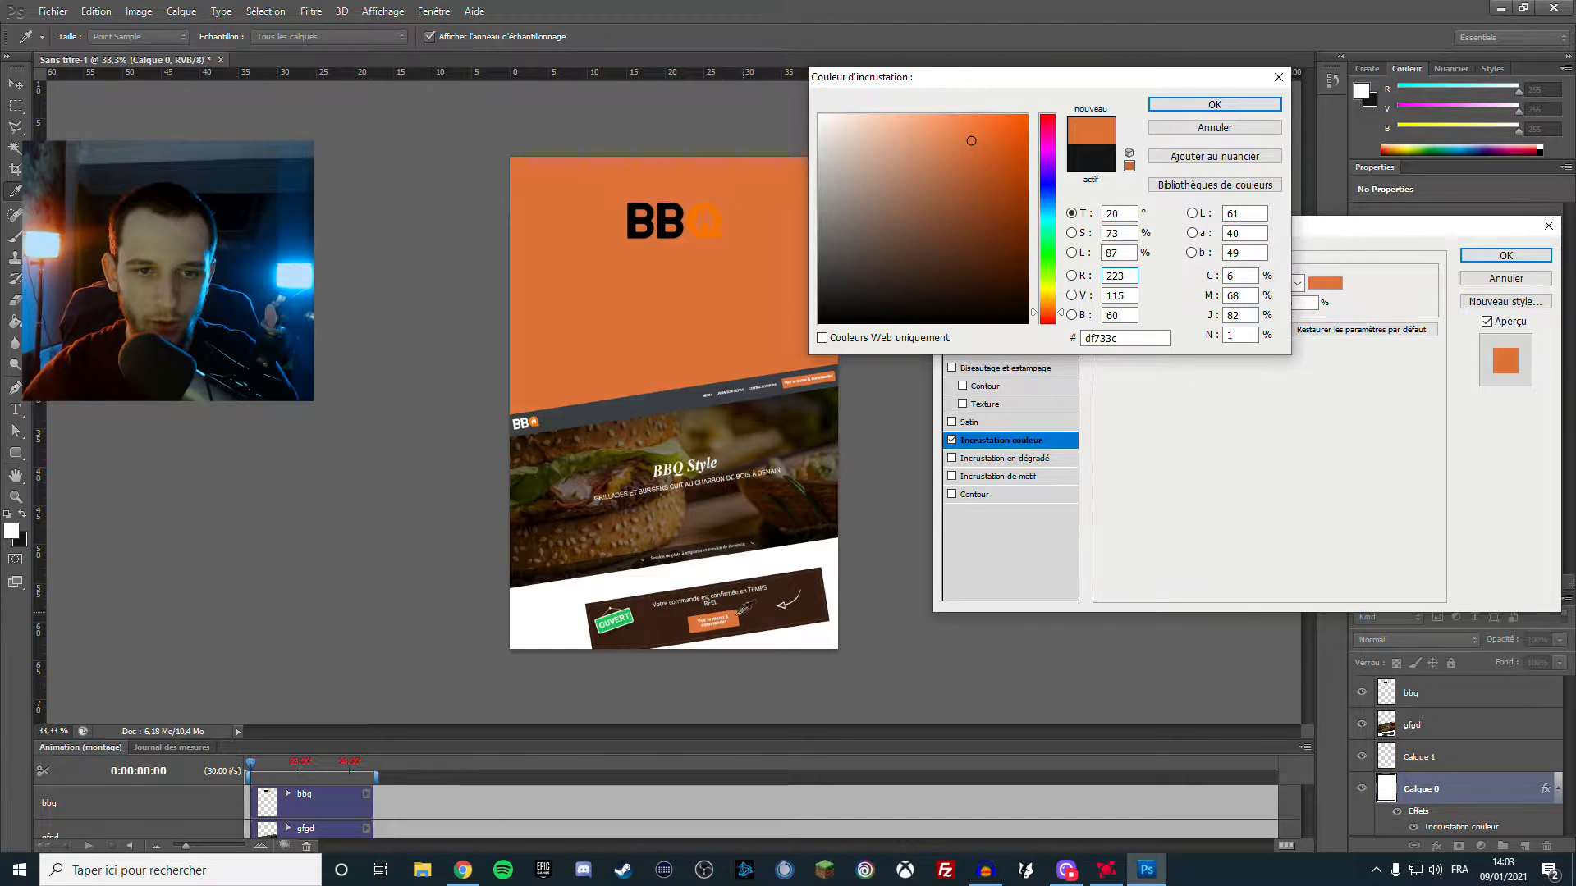
{"action": "left_click", "coordinate": [628, 616]}
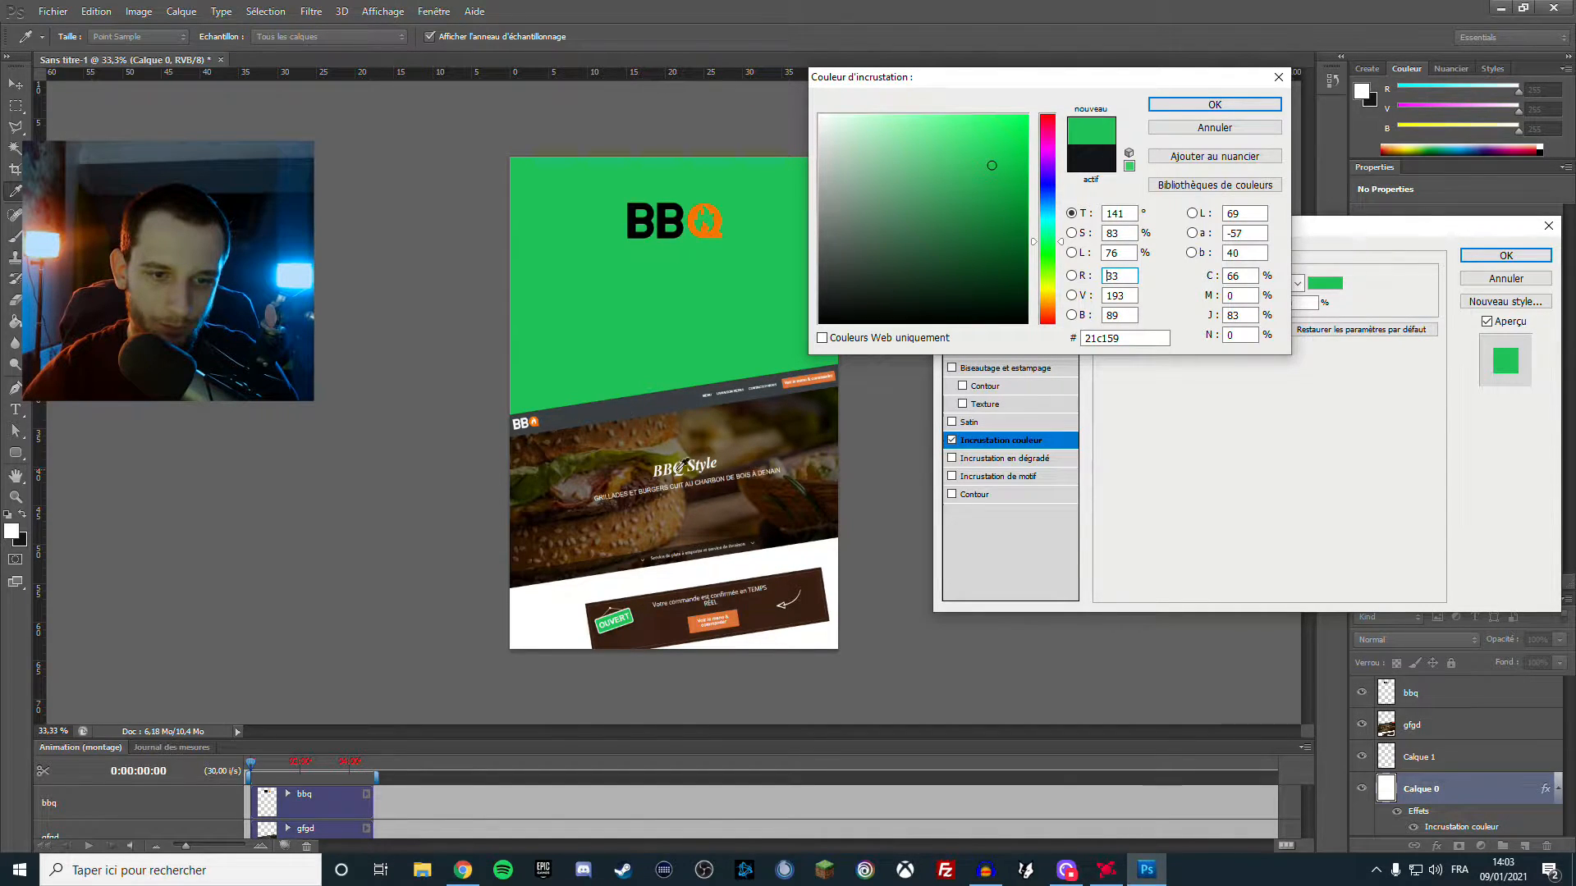
{"action": "left_click", "coordinate": [607, 476]}
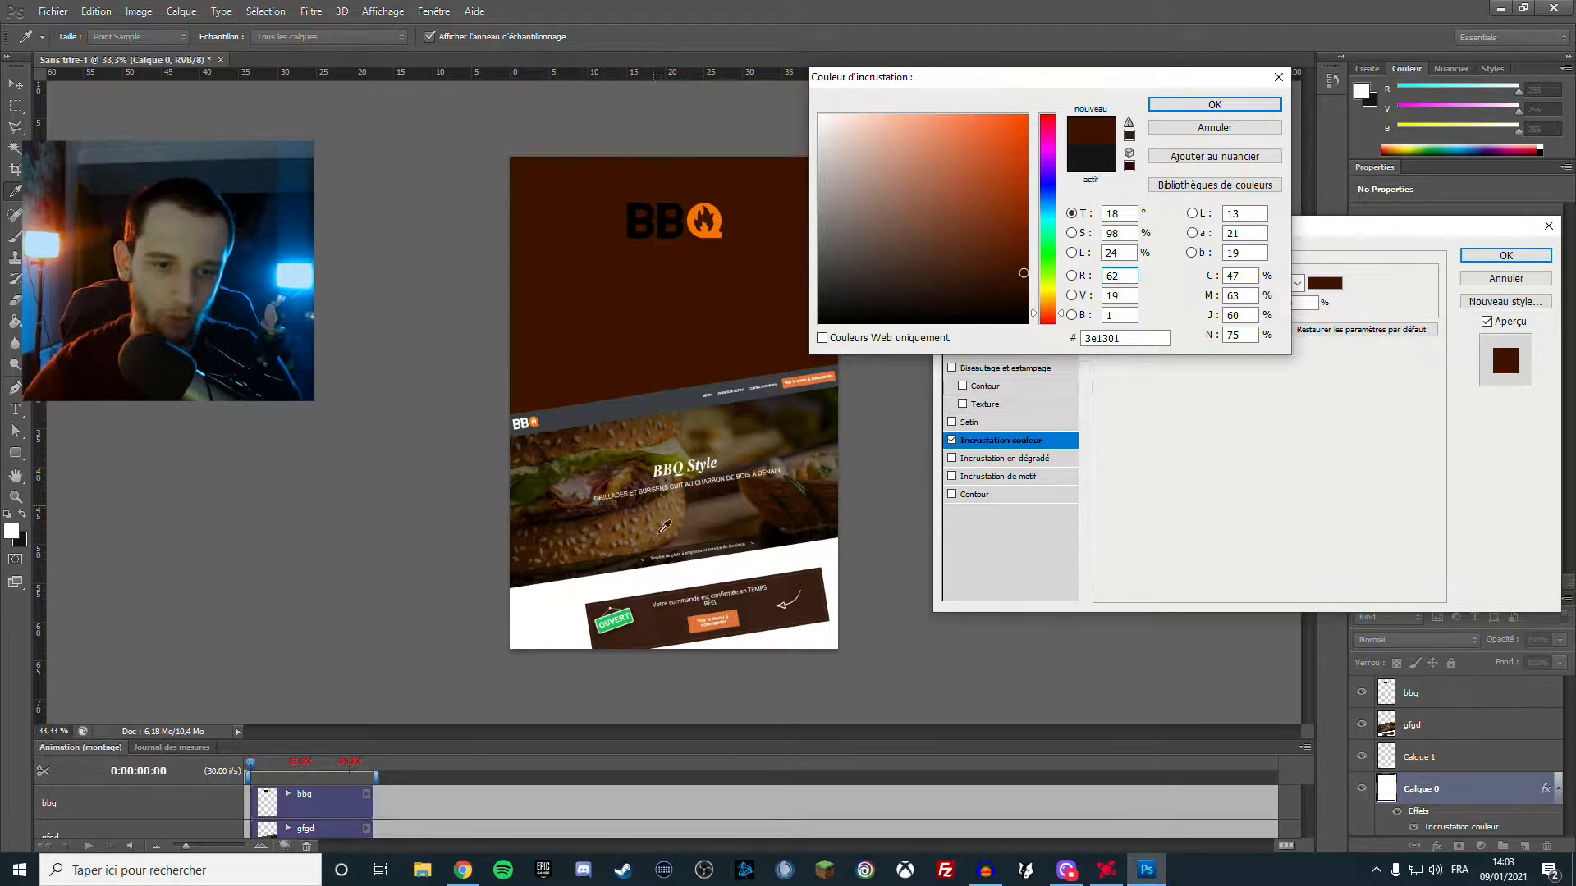
Set the background's colour overlay to dark brown 3b2015, sampled from the order banner in the homepage screenshot
{"action": "left_click", "coordinate": [782, 609]}
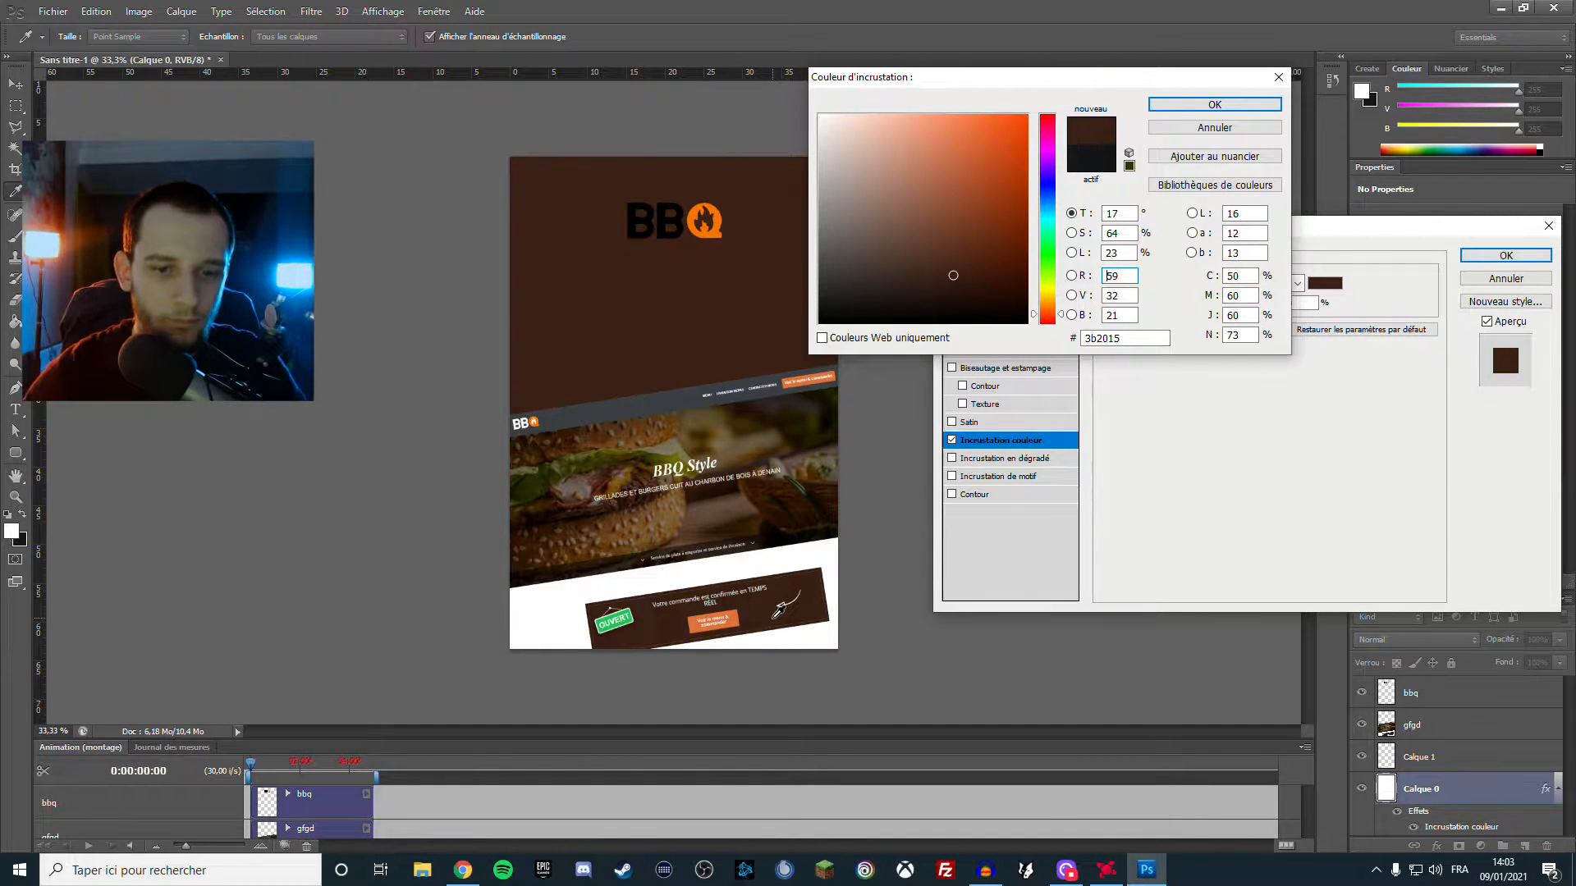
{"action": "left_click", "coordinate": [1215, 104]}
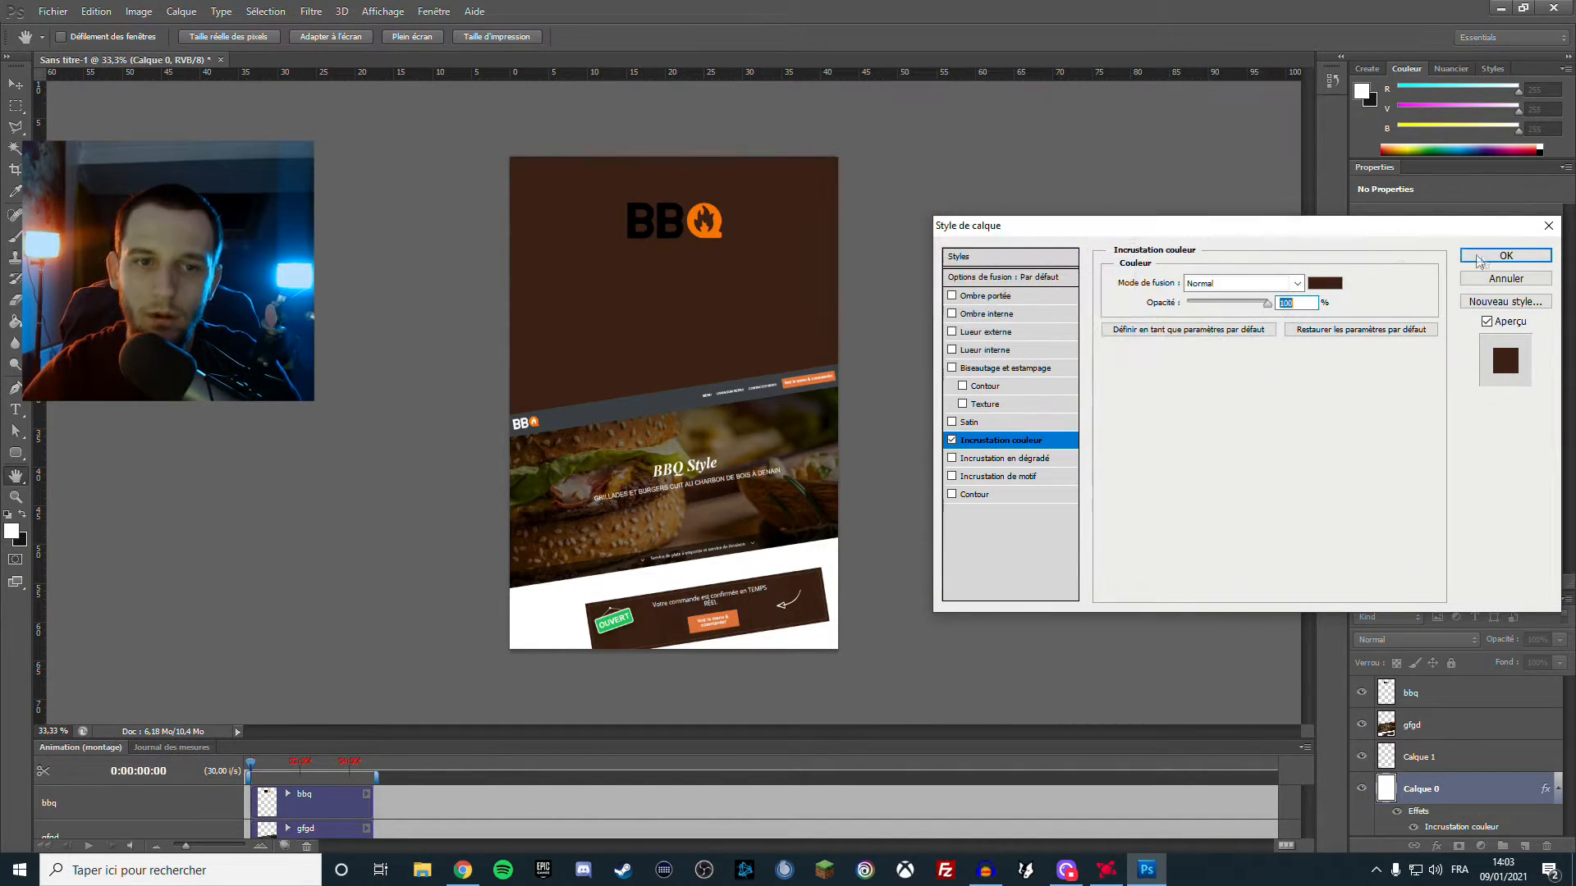
{"action": "left_click", "coordinate": [1505, 255]}
Add a white (ffffff) stroke effect to the bbq logo layer
{"action": "left_click", "coordinate": [1523, 688]}
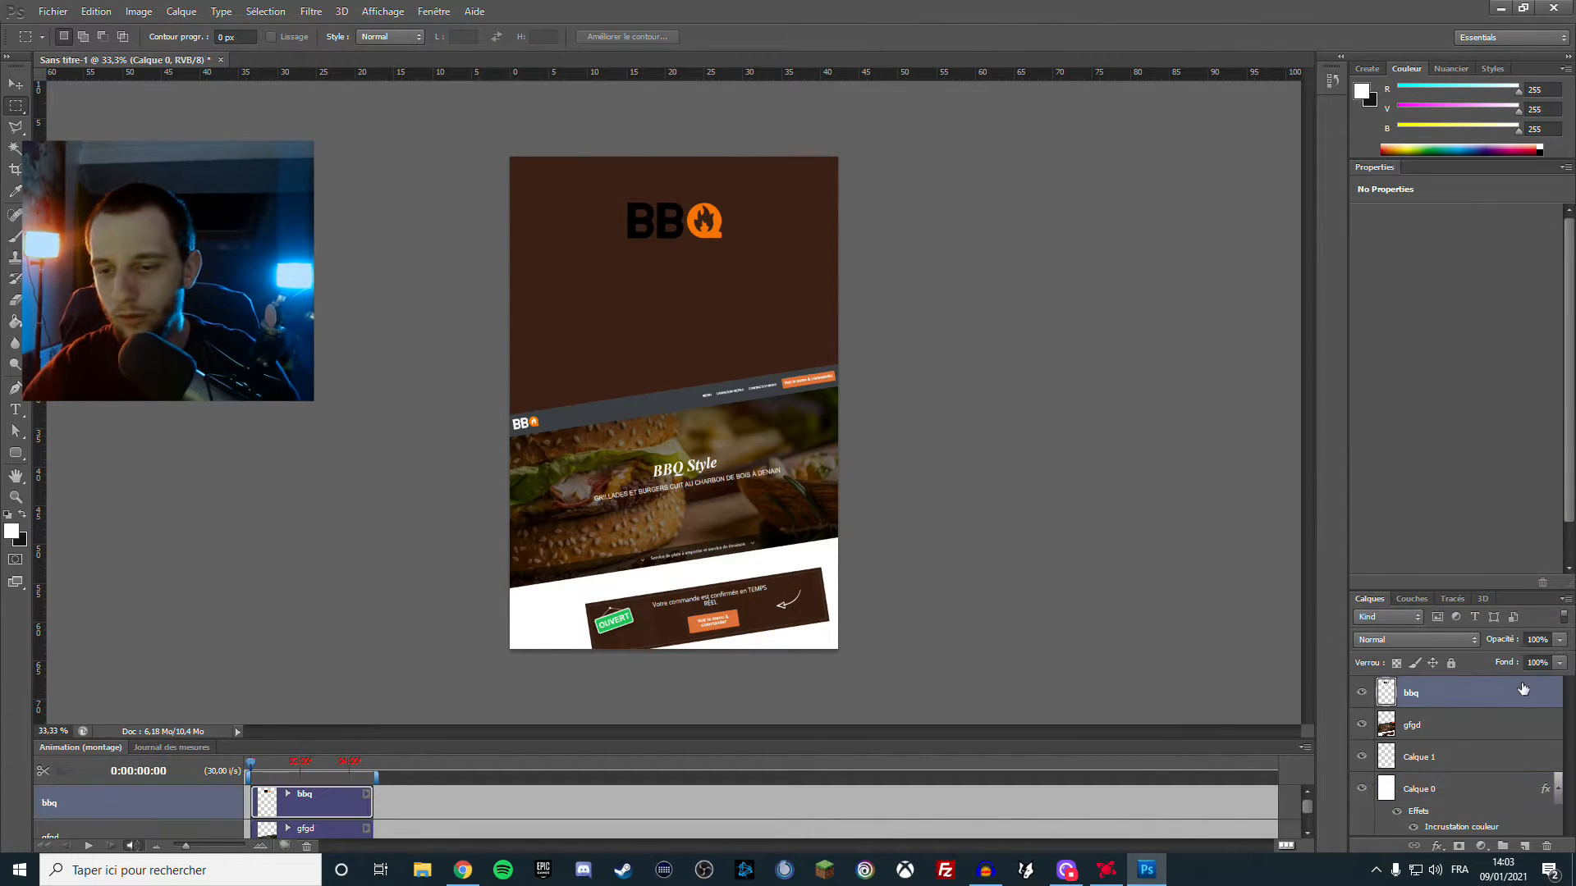
{"action": "double_click", "coordinate": [1506, 704]}
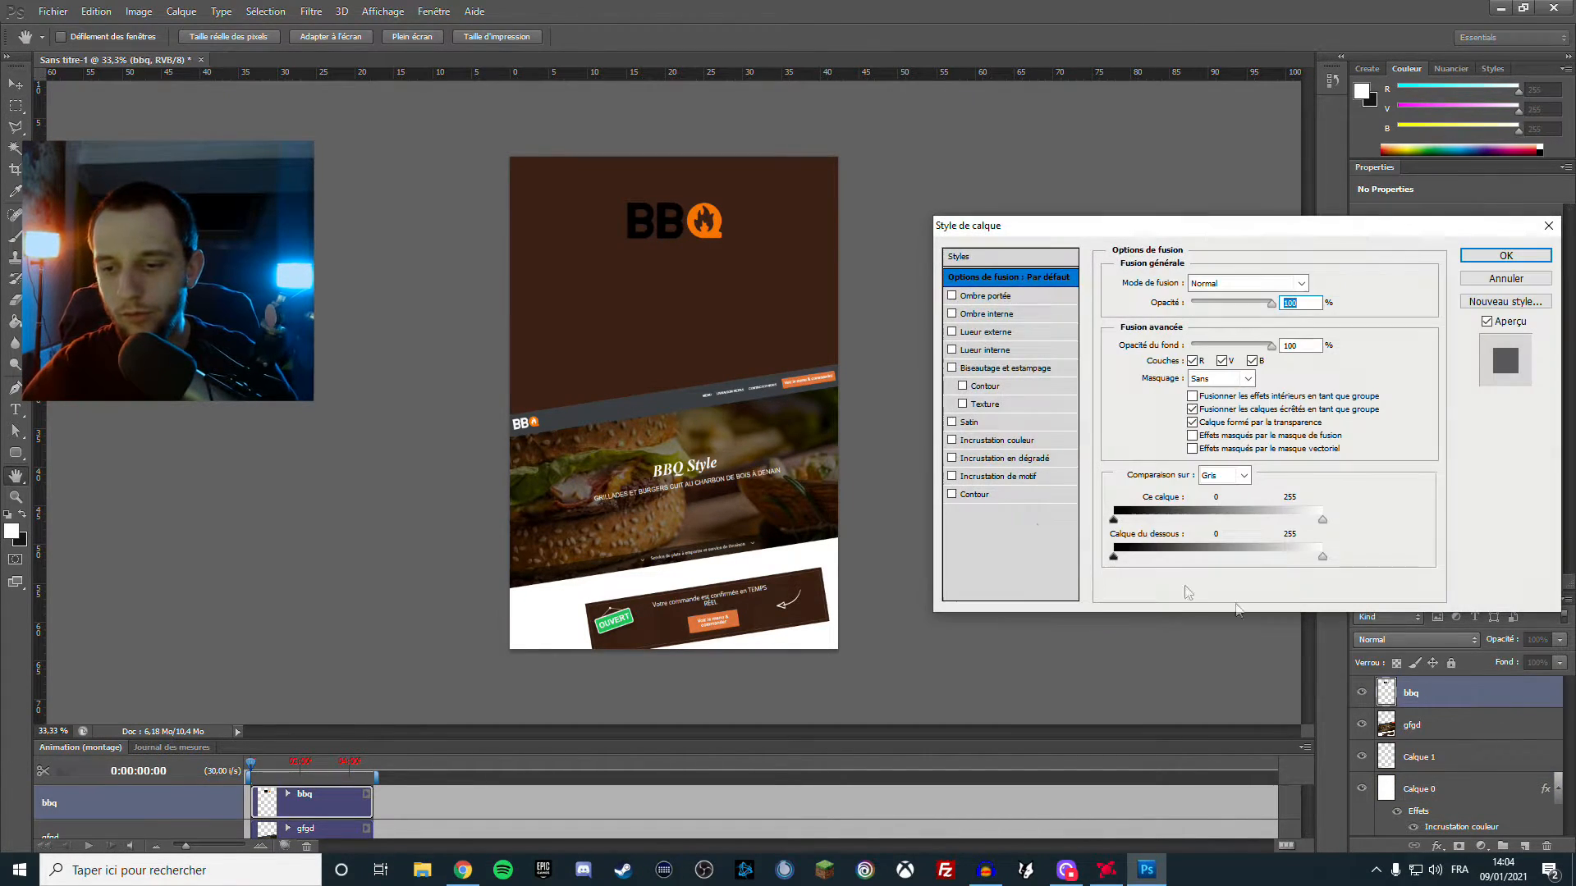
{"action": "left_click", "coordinate": [968, 496]}
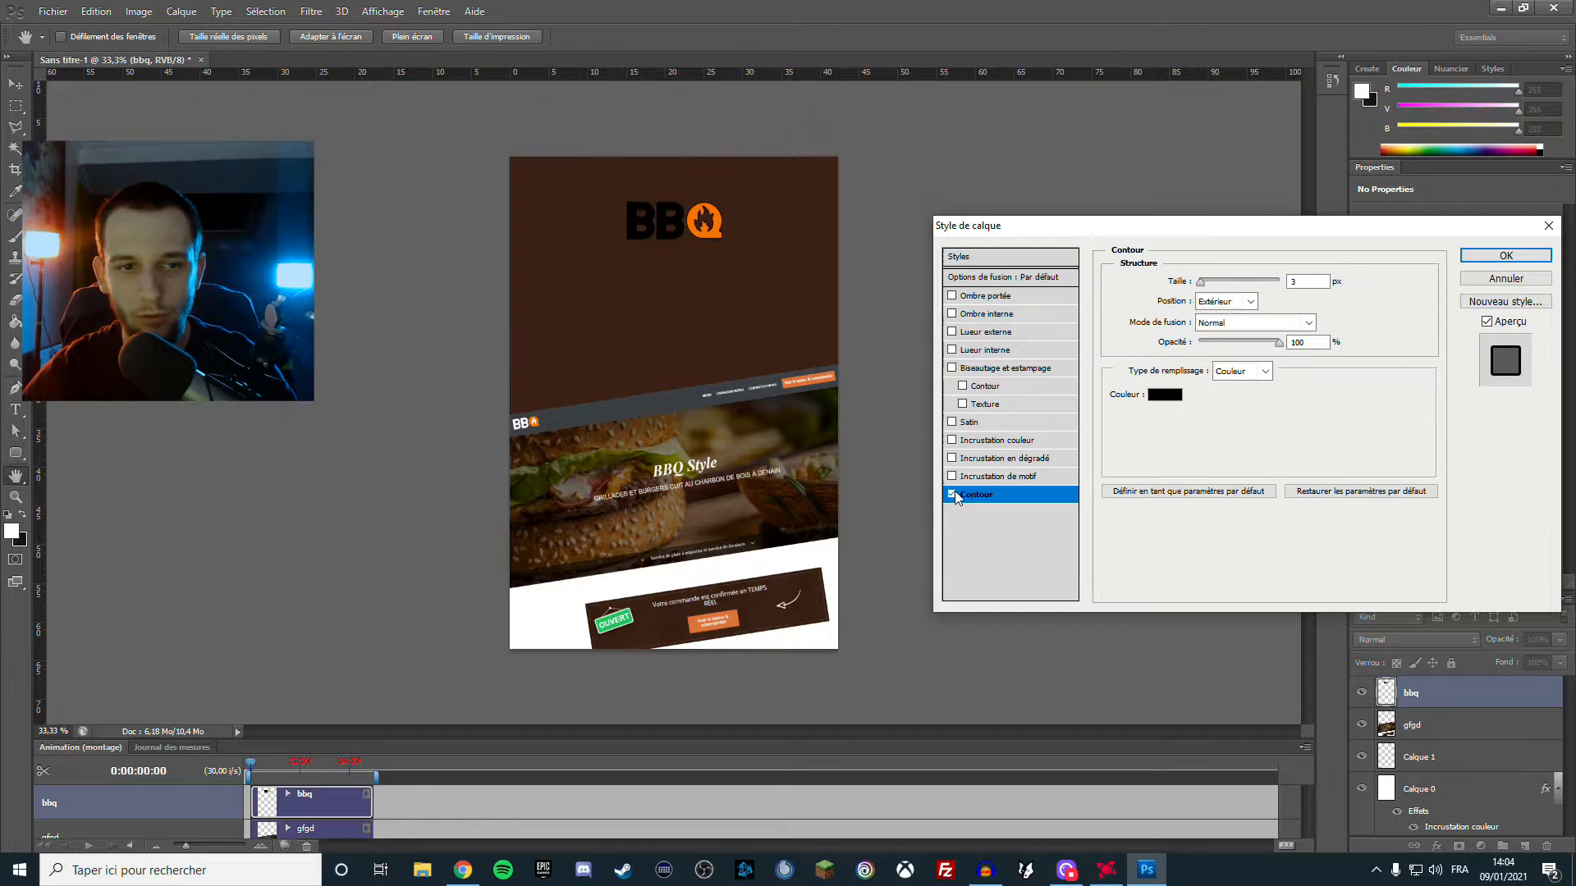
{"action": "left_click", "coordinate": [1165, 395]}
{"action": "left_click", "coordinate": [820, 116]}
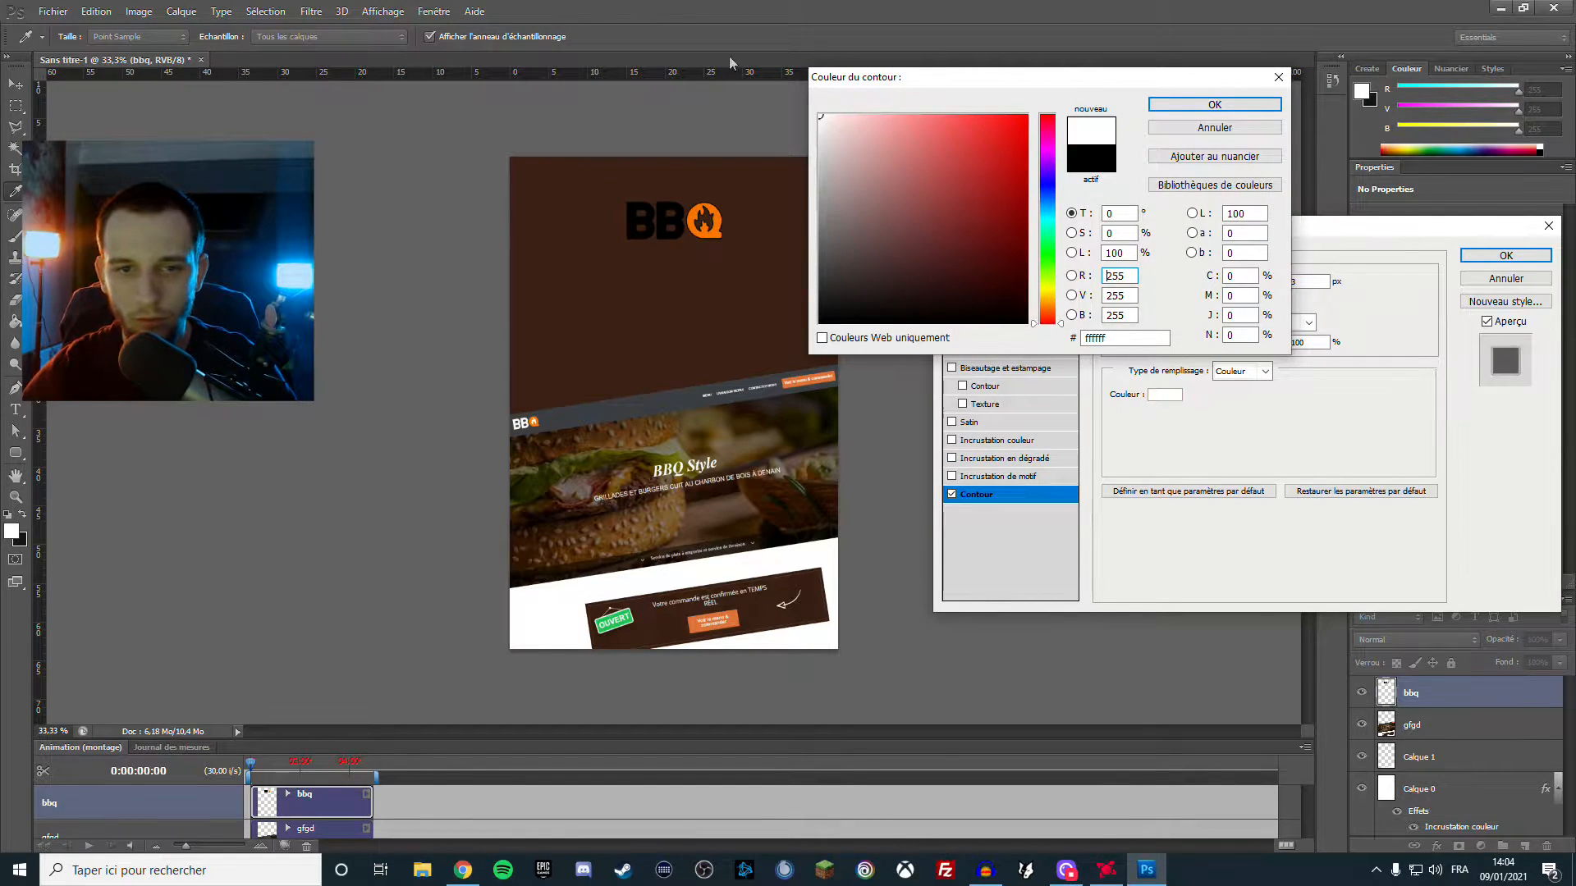
{"action": "left_click", "coordinate": [1178, 112]}
Adjust the logo's white stroke to a size of 4 px and an opacity of 100%
{"action": "left_click_drag", "start_coordinate": [1202, 287], "coordinate": [1205, 287]}
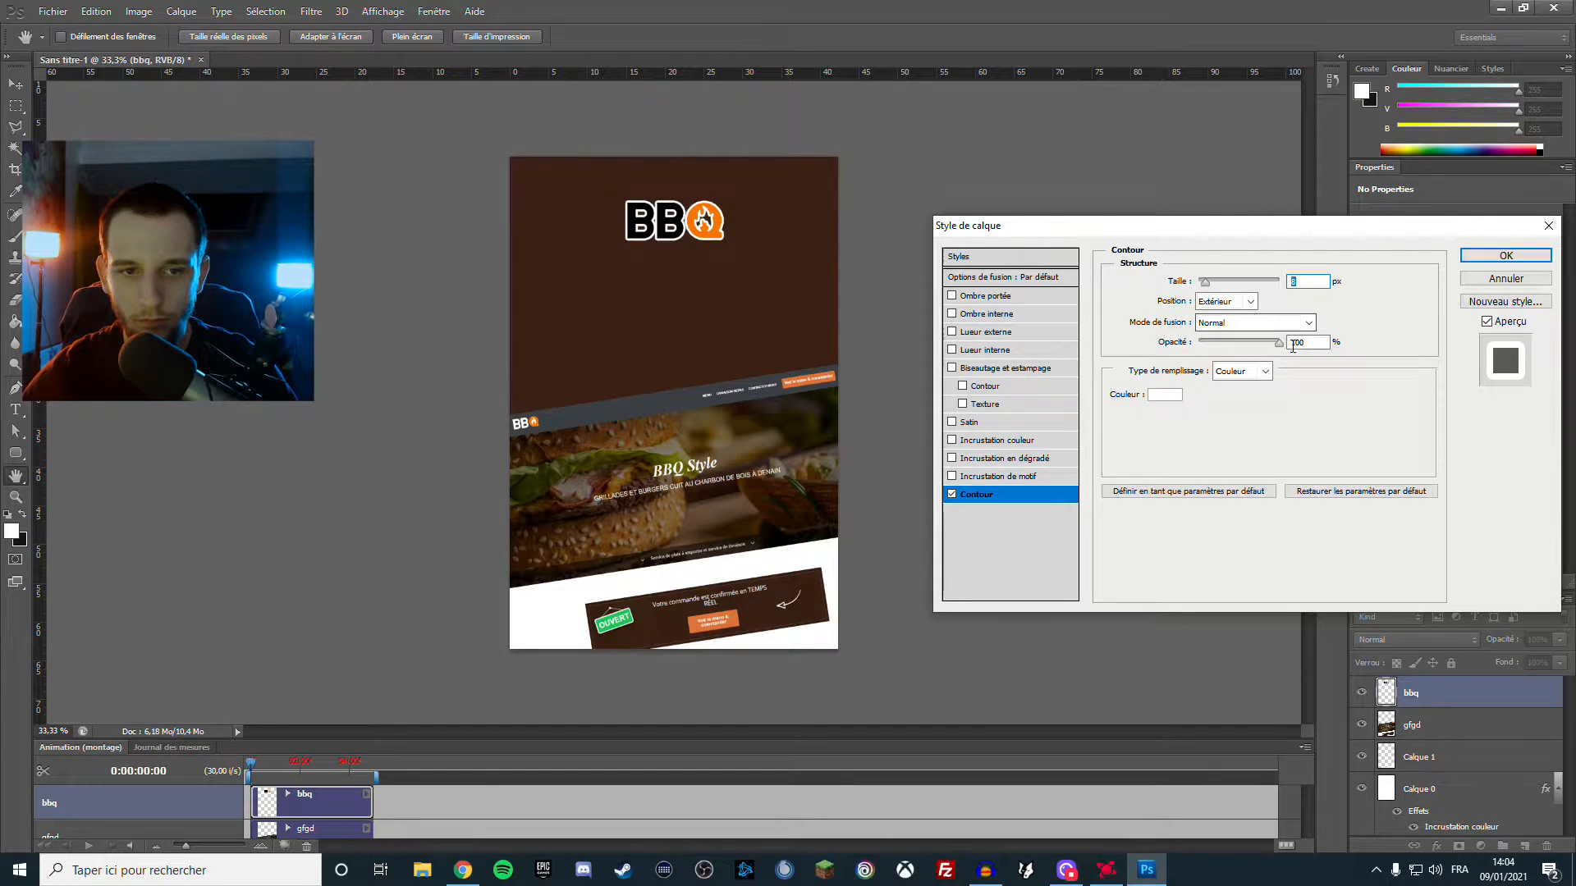
{"action": "left_click_drag", "start_coordinate": [1277, 343], "coordinate": [1234, 345]}
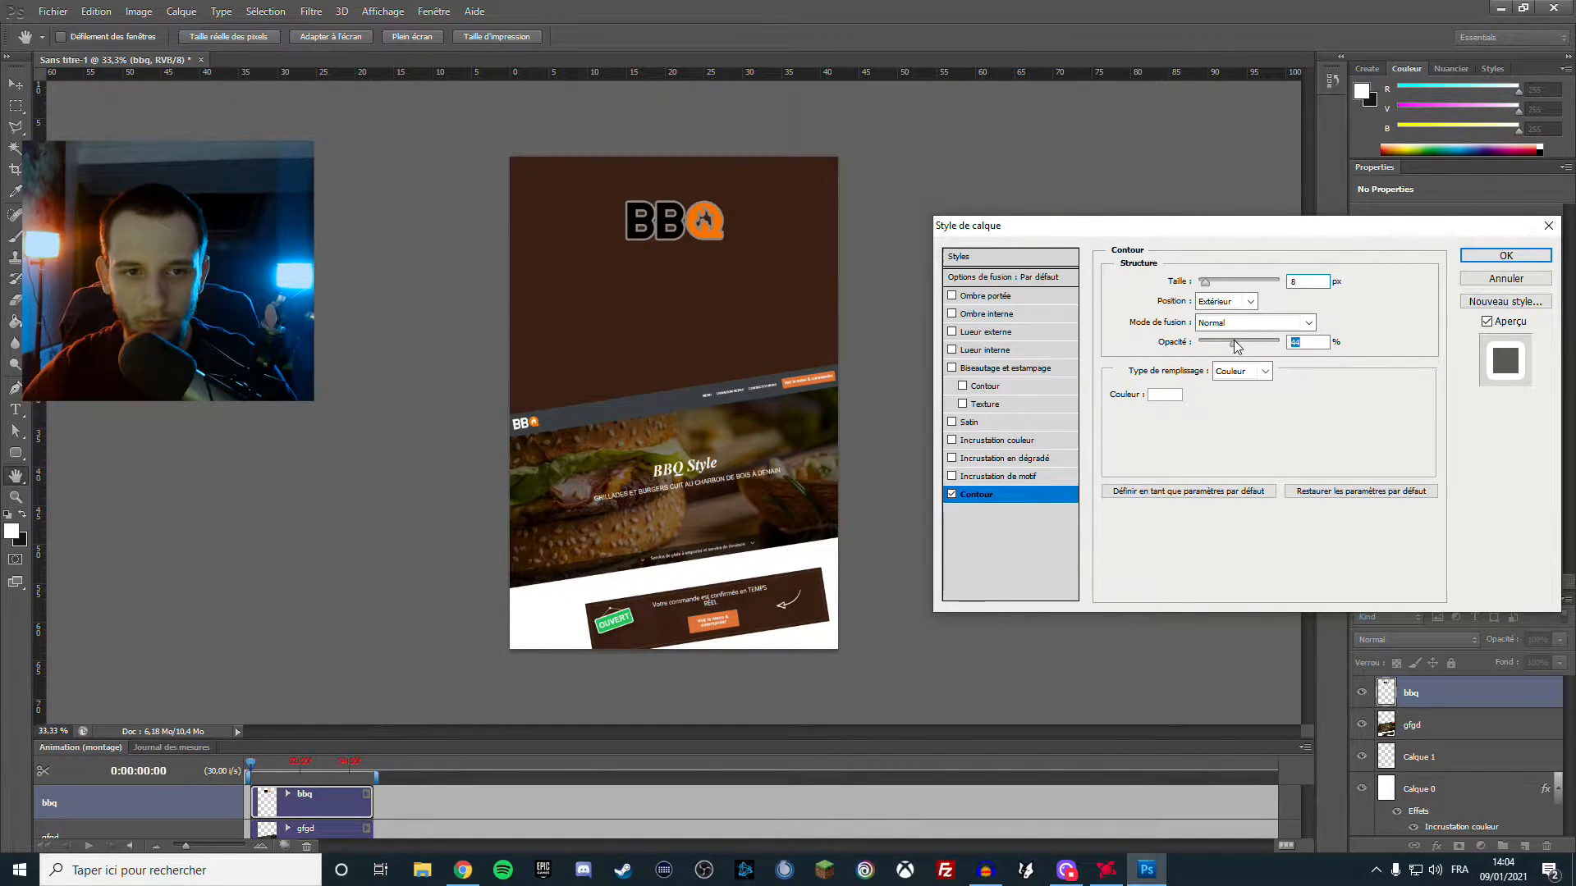
{"action": "mouse_move", "coordinate": [1205, 281]}
{"action": "left_mouse_down"}
{"action": "mouse_move", "coordinate": [1181, 289]}
{"action": "mouse_move", "coordinate": [1203, 283]}
{"action": "left_mouse_up"}
{"action": "mouse_move", "coordinate": [1238, 347]}
{"action": "left_mouse_down"}
{"action": "mouse_move", "coordinate": [1272, 347]}
{"action": "mouse_move", "coordinate": [1239, 349]}
{"action": "left_mouse_up"}
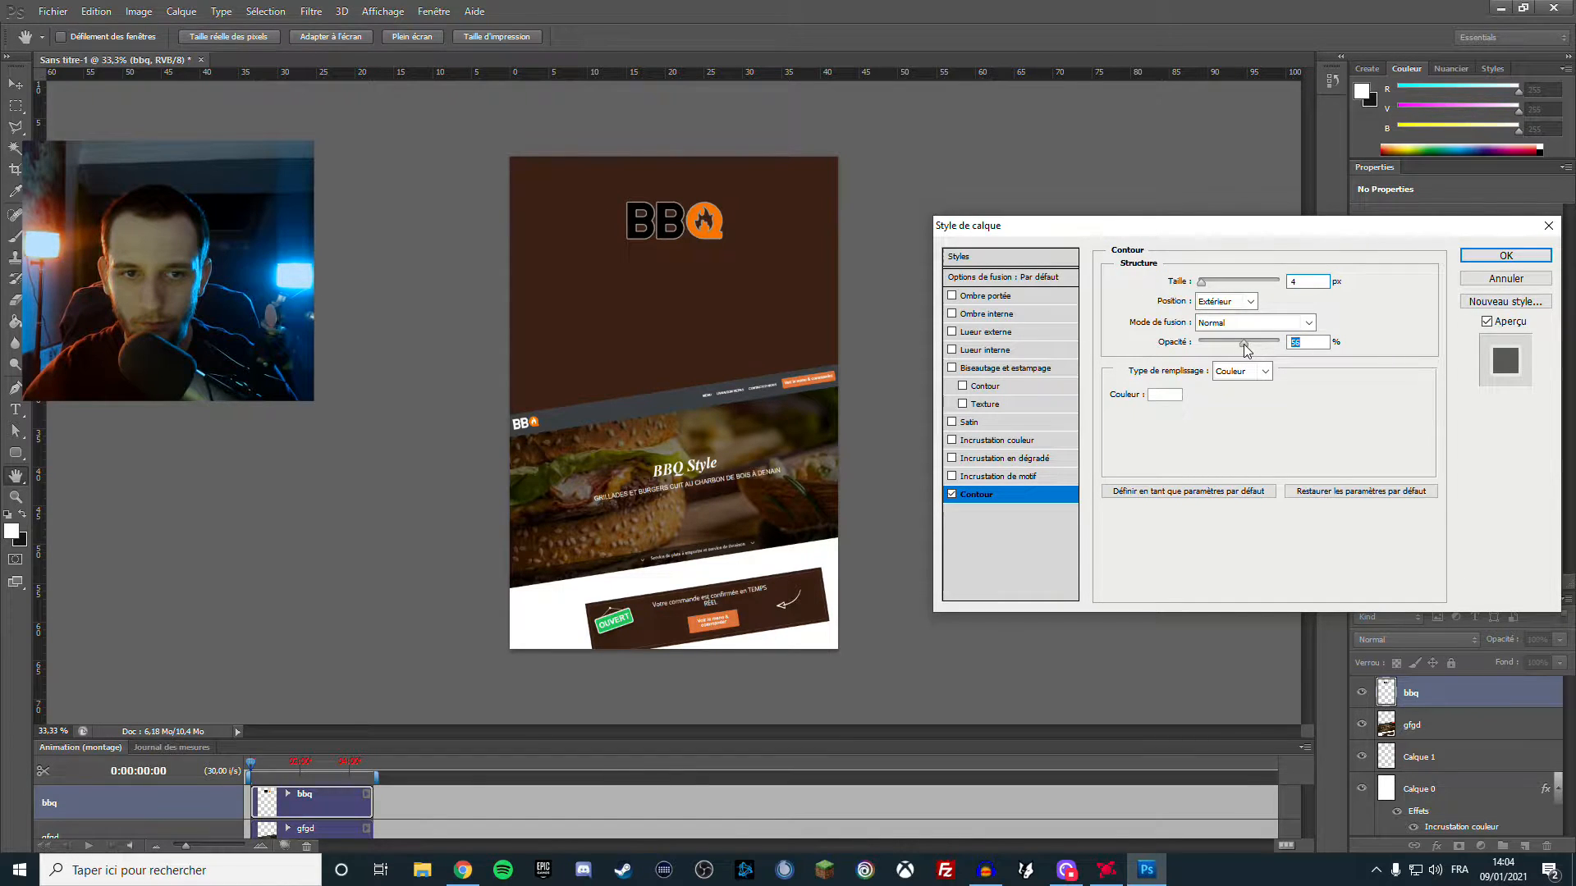
{"action": "left_click_drag", "start_coordinate": [1245, 348], "coordinate": [1391, 361]}
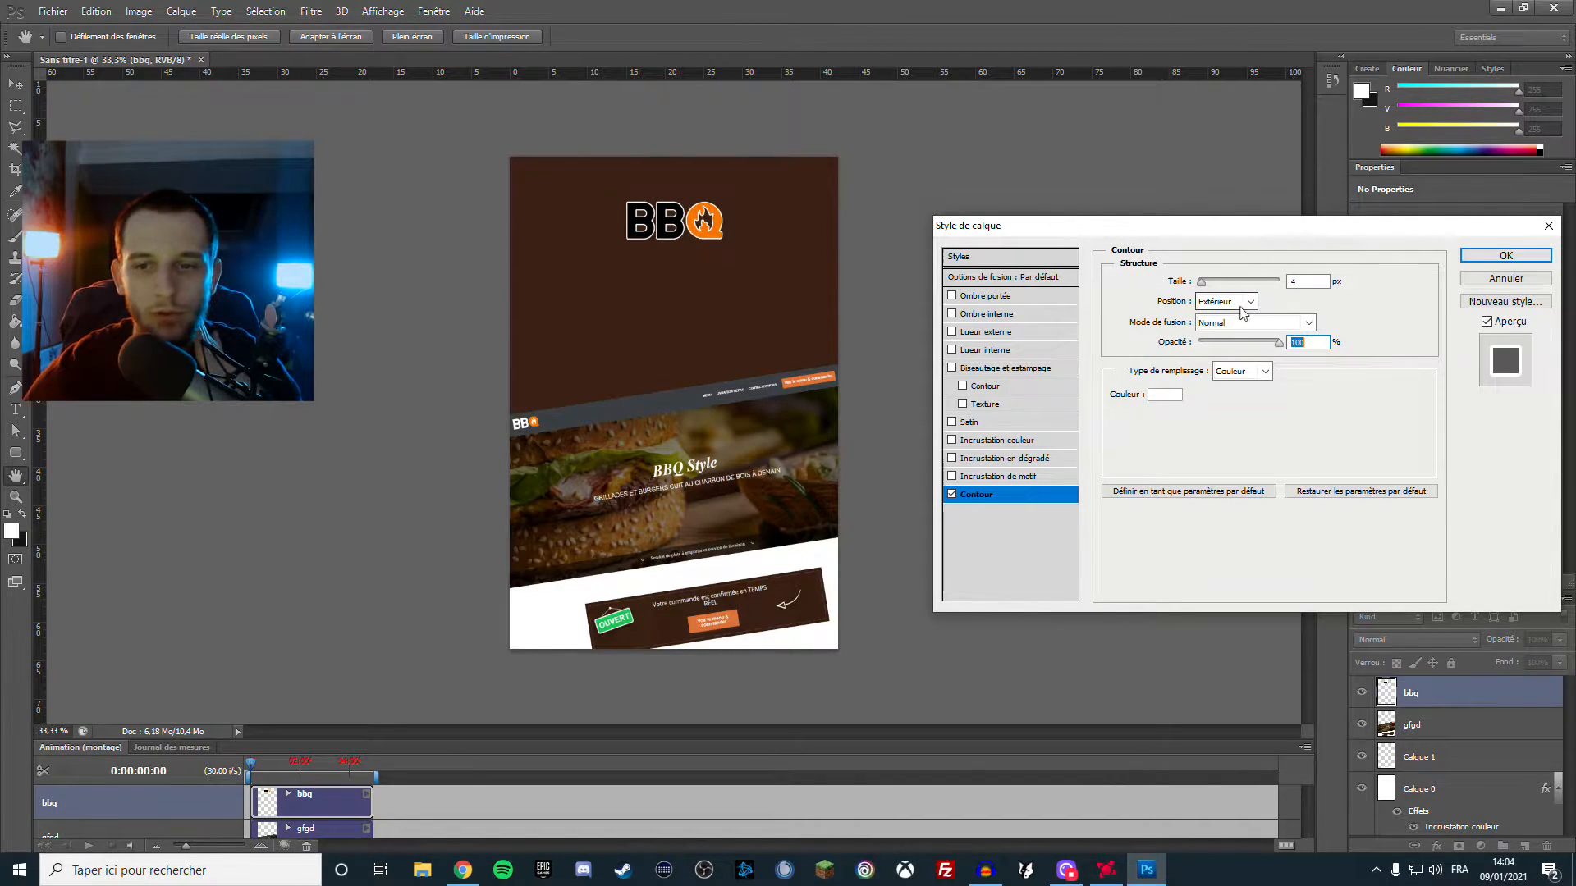
Try the Intérieur position for the logo's stroke and switch back to Extérieur
{"action": "left_click", "coordinate": [1247, 302]}
{"action": "left_click", "coordinate": [1235, 332]}
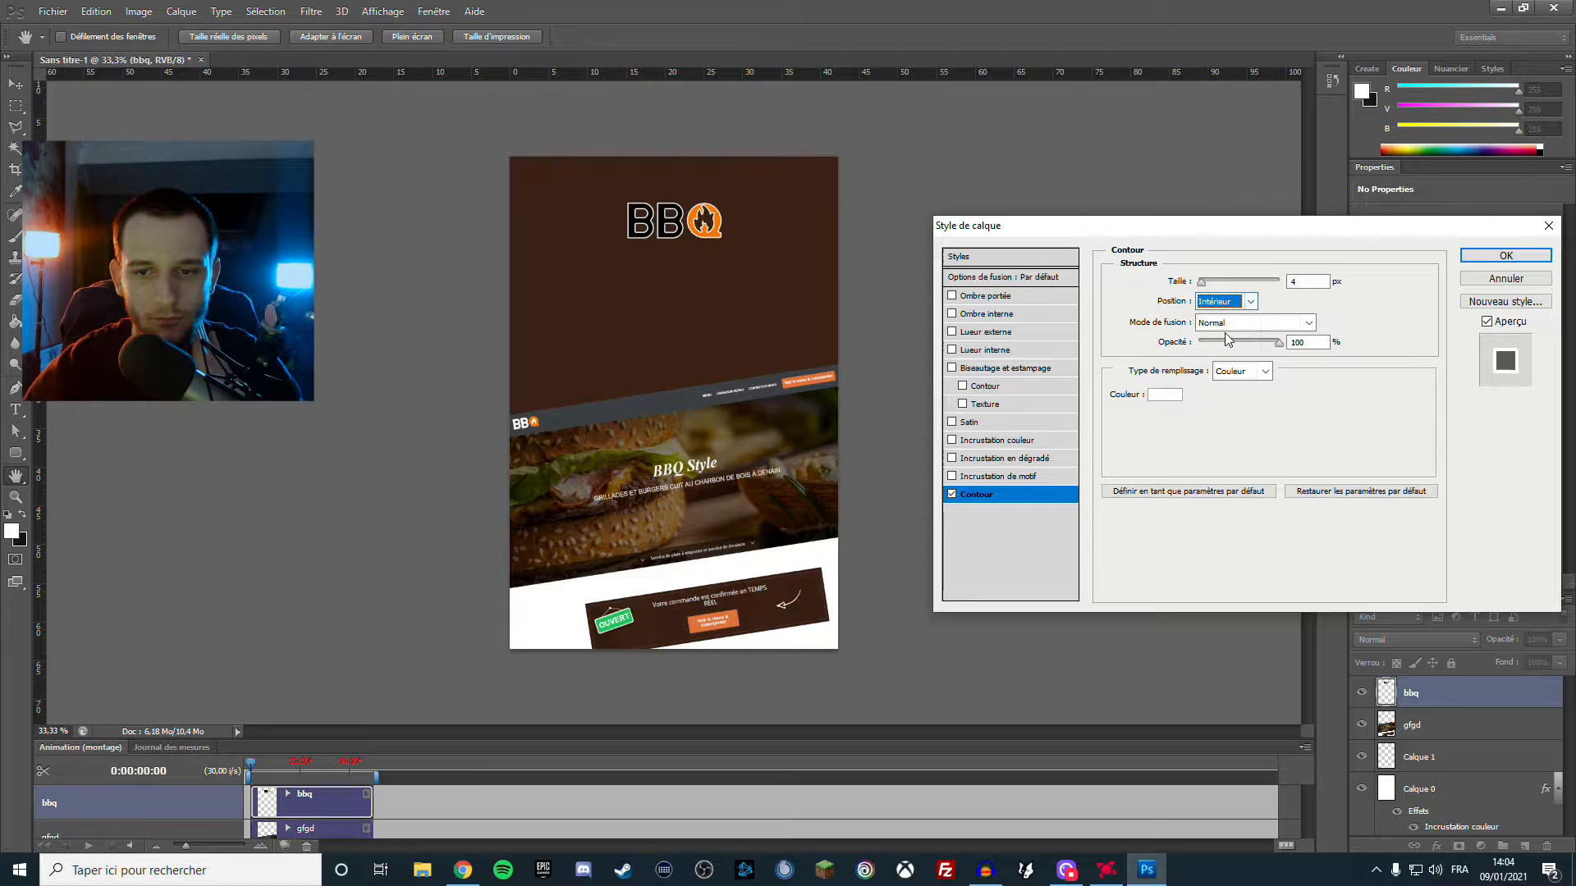
{"action": "left_click", "coordinate": [1234, 301]}
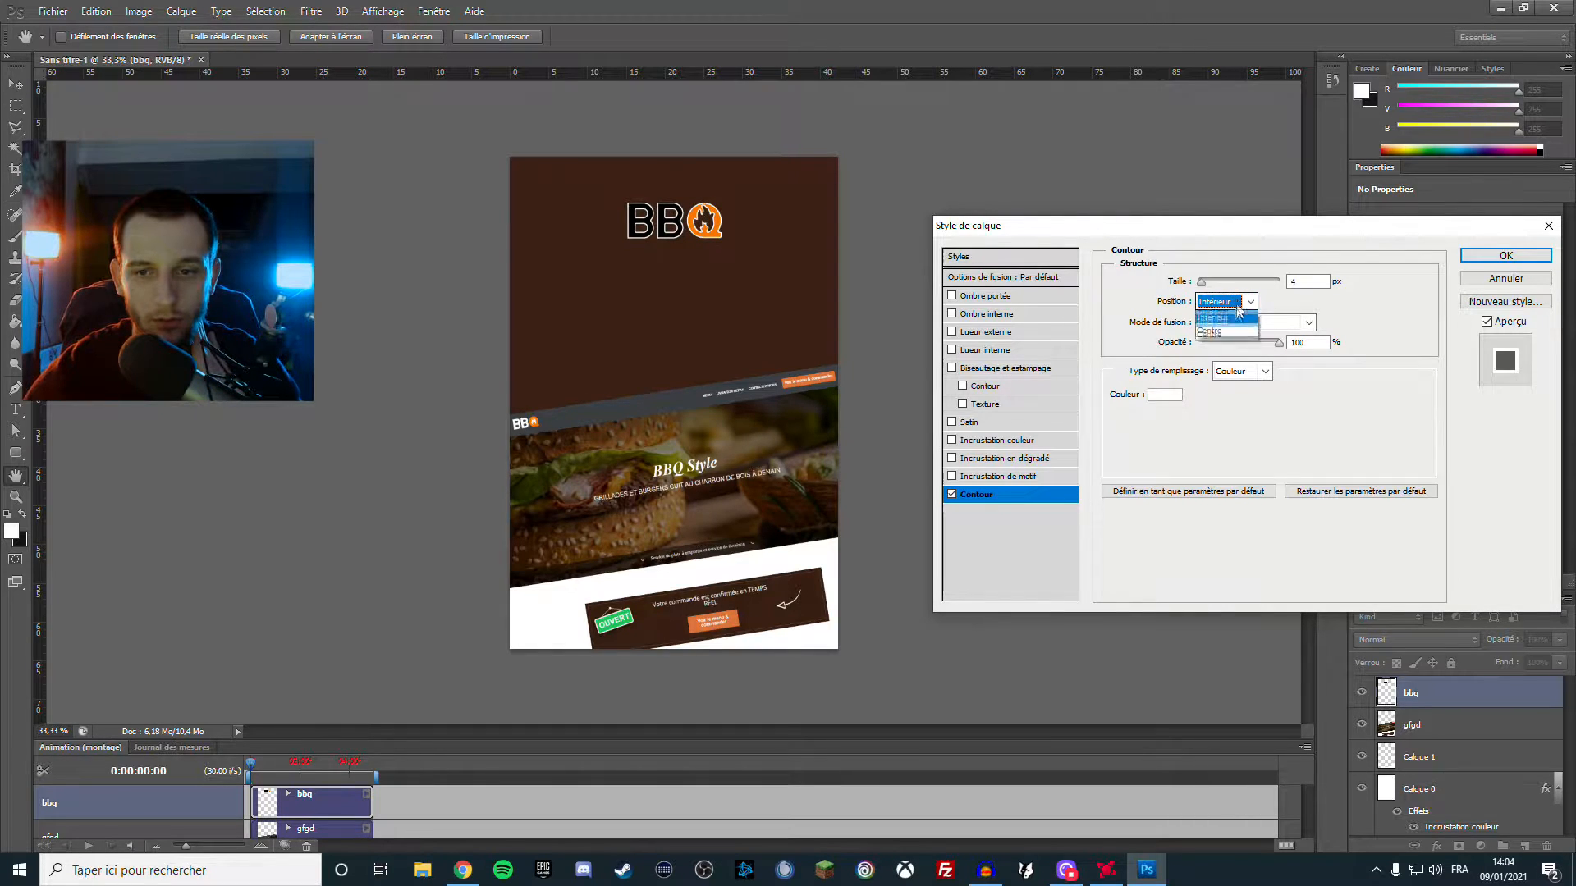
{"action": "left_click", "coordinate": [1221, 348]}
{"action": "left_click", "coordinate": [1229, 301]}
{"action": "left_click", "coordinate": [1222, 315]}
Try the blend modes Densité couleur +, Densité linéaire + and Couleur plus foncée on the logo's stroke, keeping the Extérieur position
{"action": "left_click", "coordinate": [1276, 322]}
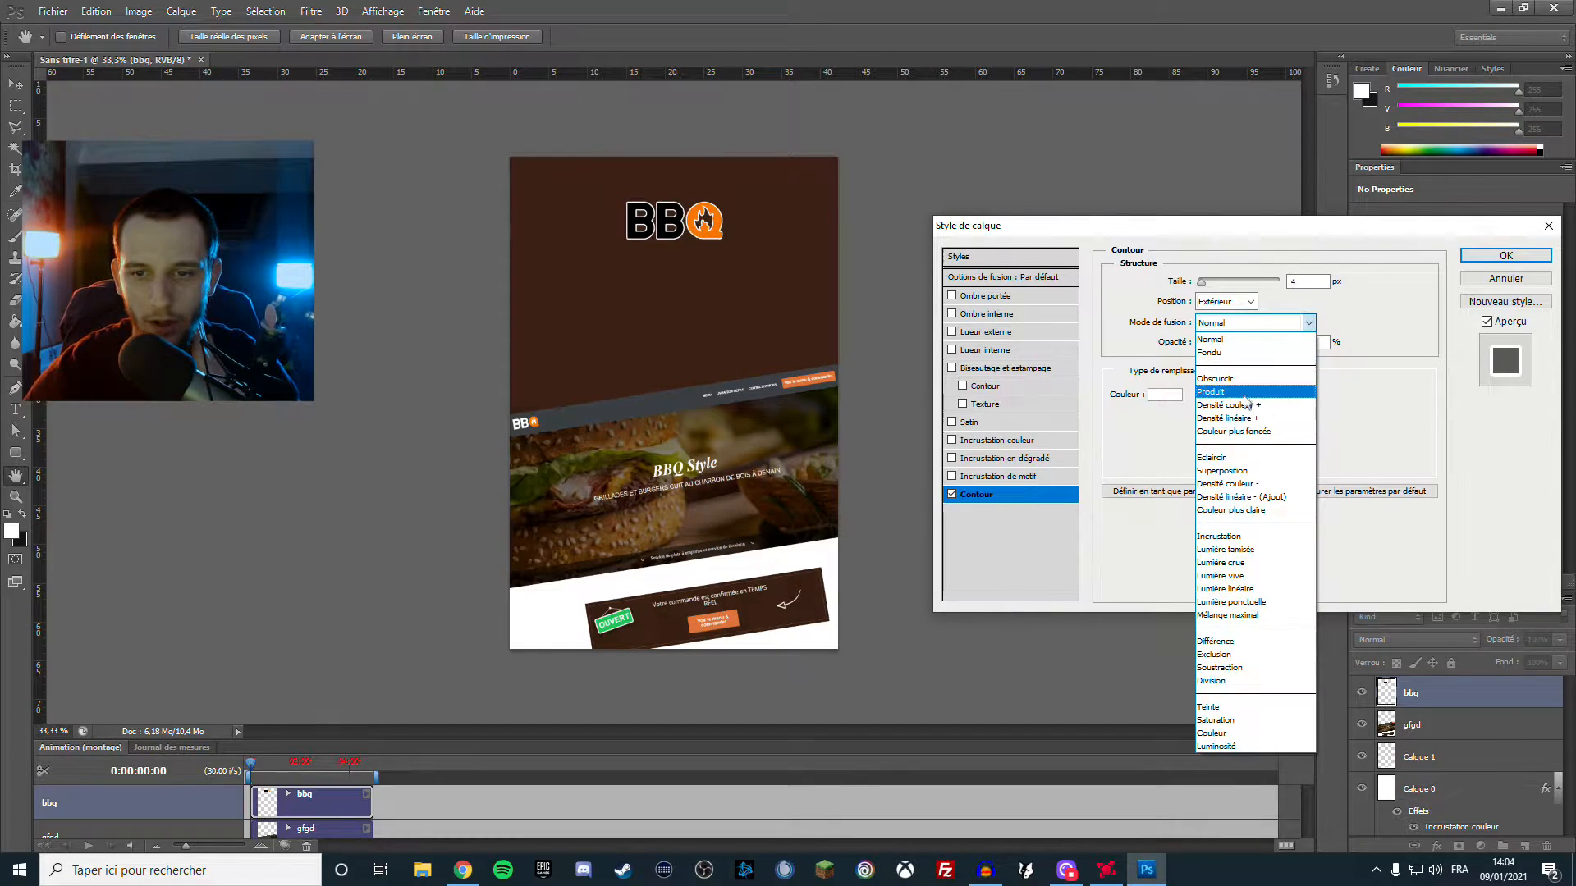
{"action": "left_click", "coordinate": [1251, 412]}
{"action": "left_click", "coordinate": [1227, 301]}
{"action": "left_click", "coordinate": [1223, 315]}
{"action": "left_click", "coordinate": [1251, 322]}
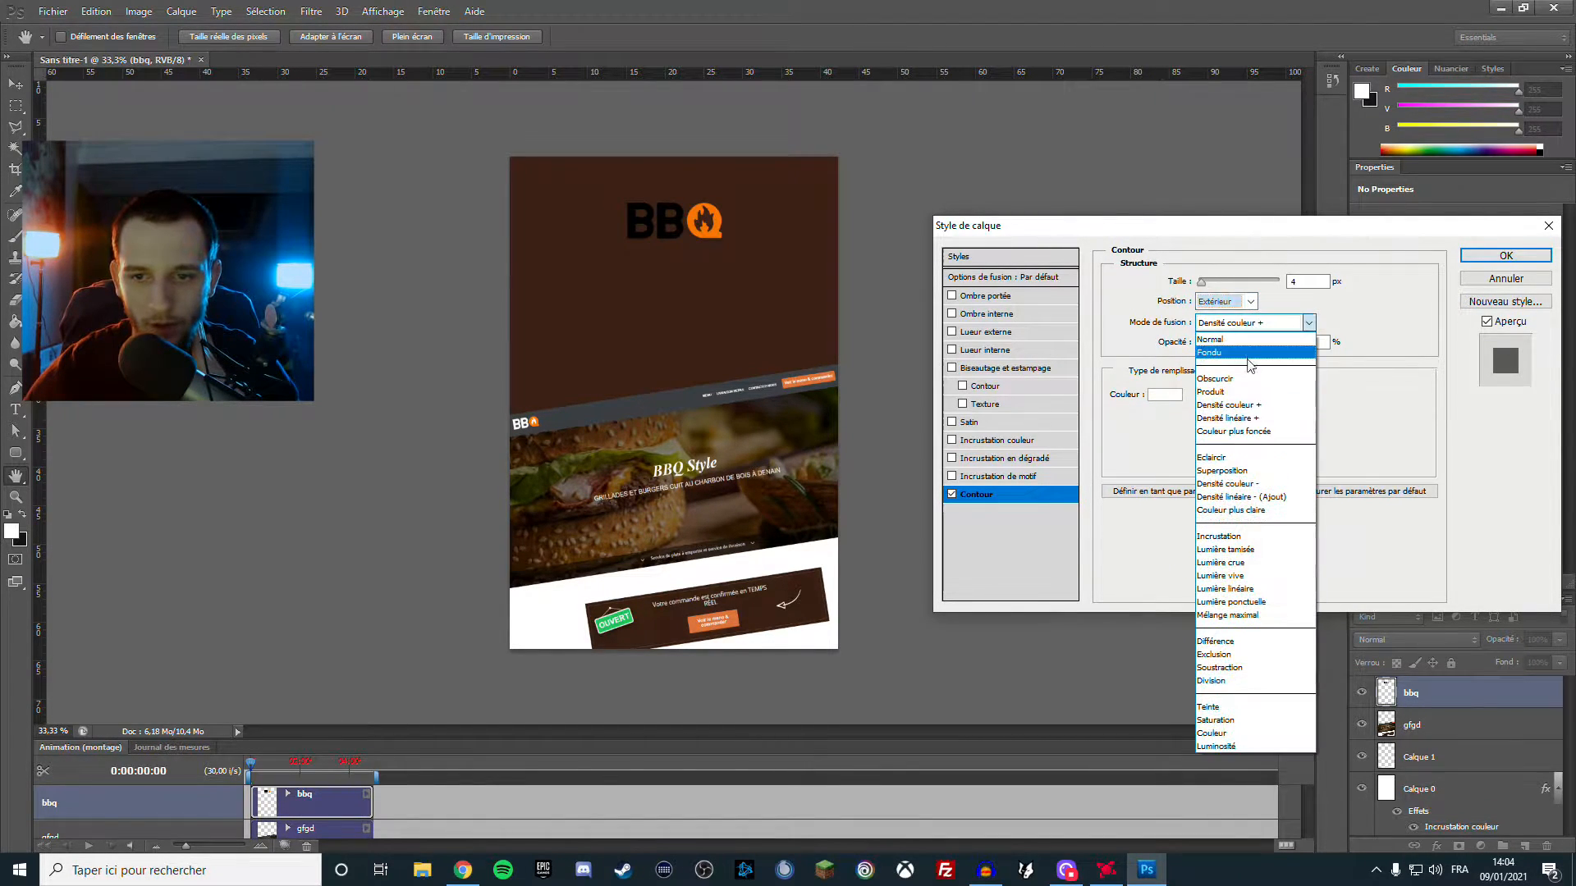
{"action": "left_click", "coordinate": [1239, 418]}
{"action": "left_click", "coordinate": [1243, 320]}
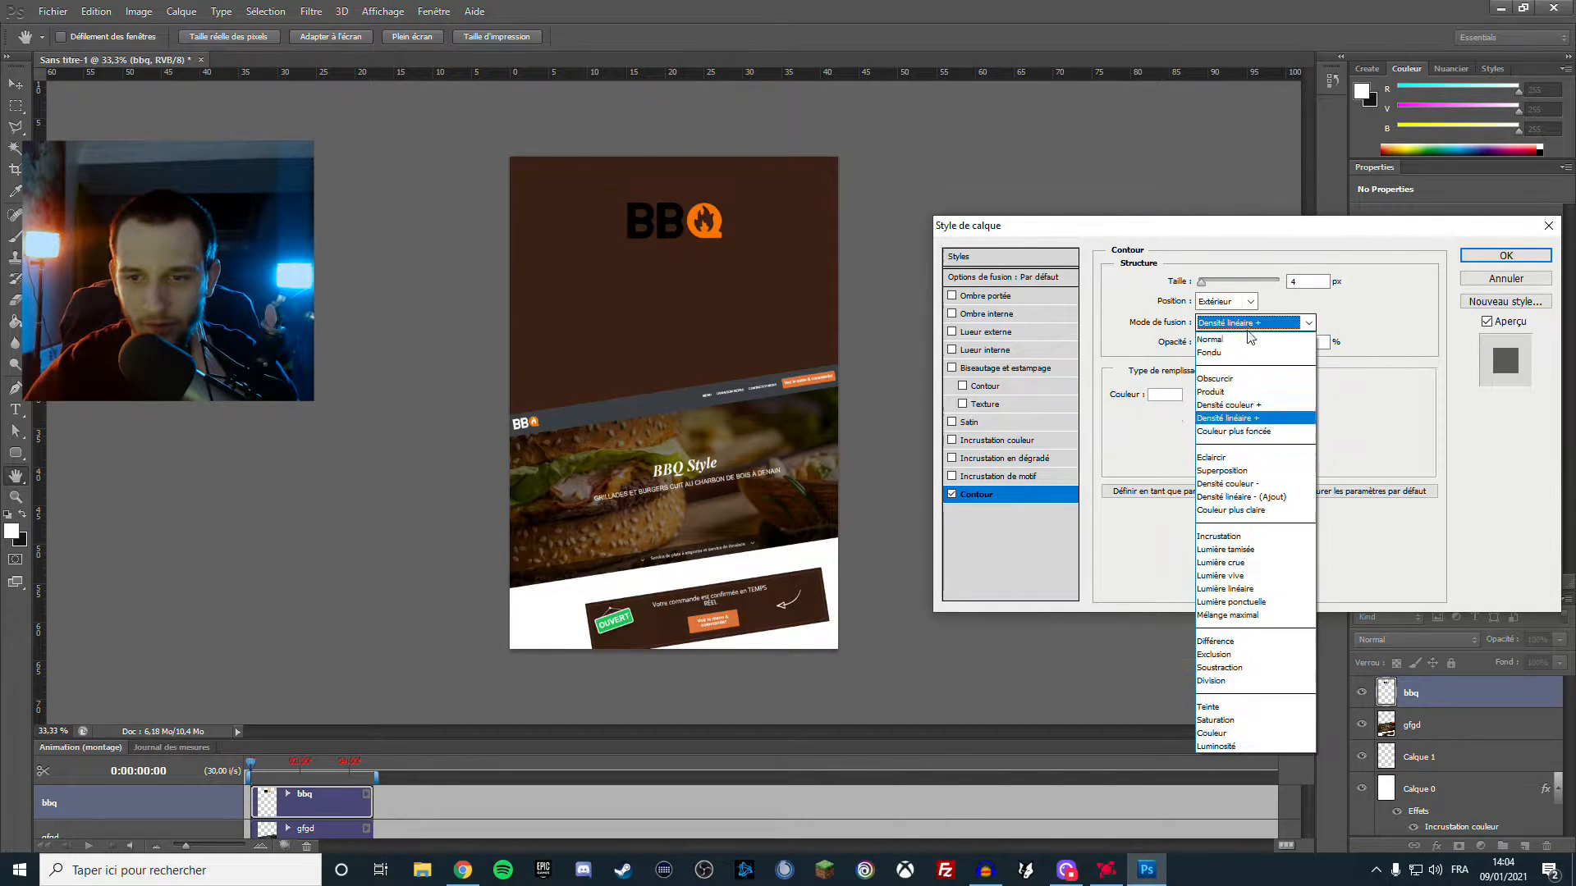
{"action": "left_click", "coordinate": [1239, 417]}
Try the stroke blend modes Éclaircir, Superposition, Densité couleur -, Densité linéaire - (Ajout), Couleur plus claire and Incrustation
{"action": "left_click", "coordinate": [1247, 323]}
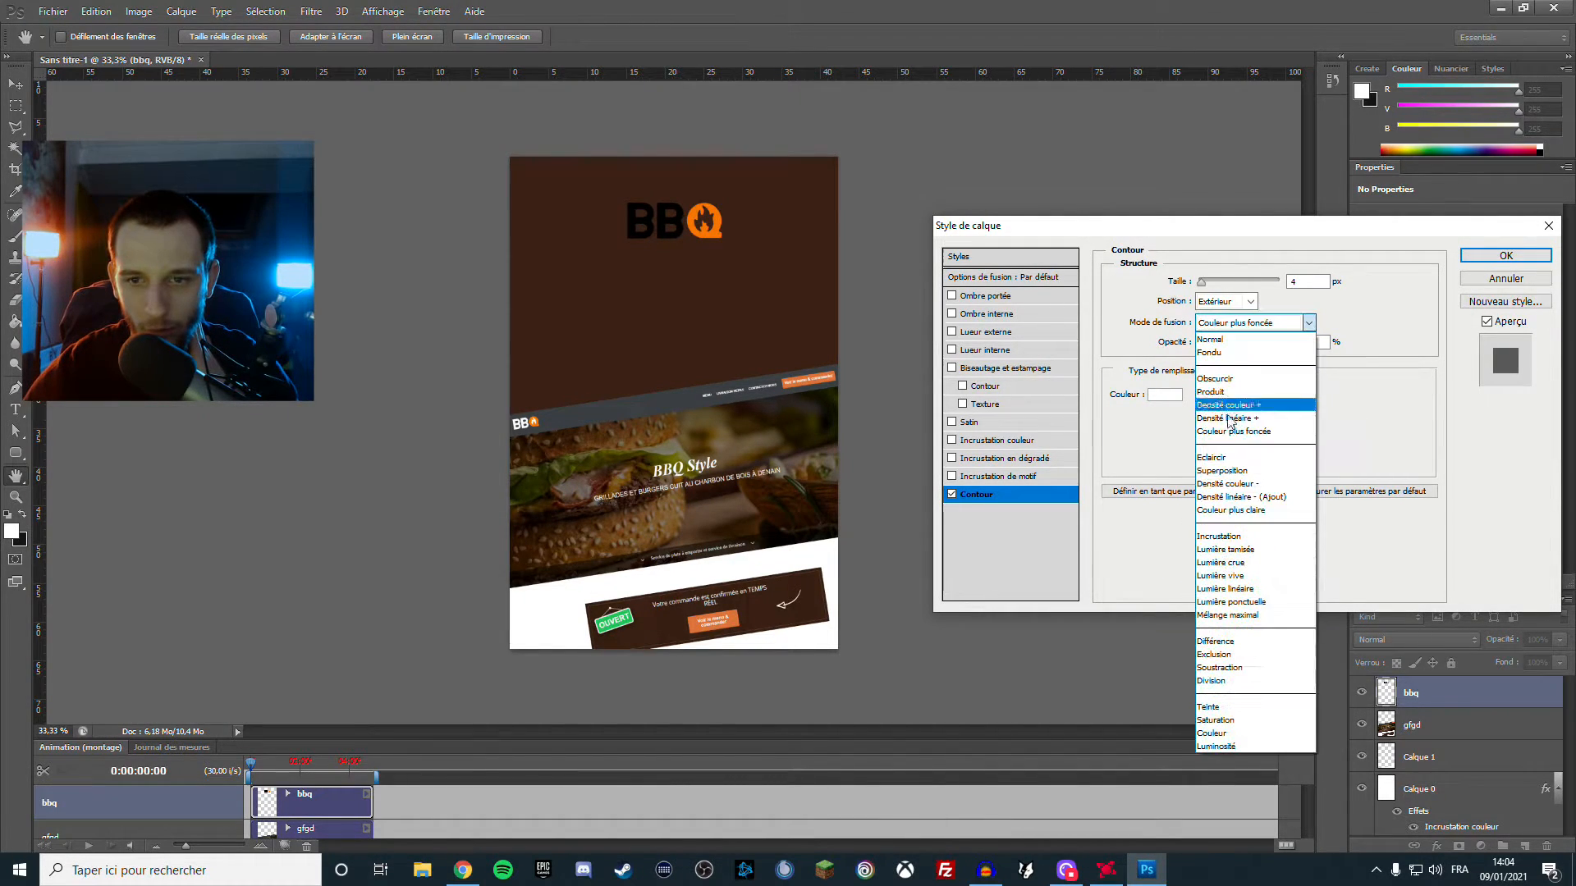
{"action": "left_click", "coordinate": [1229, 458]}
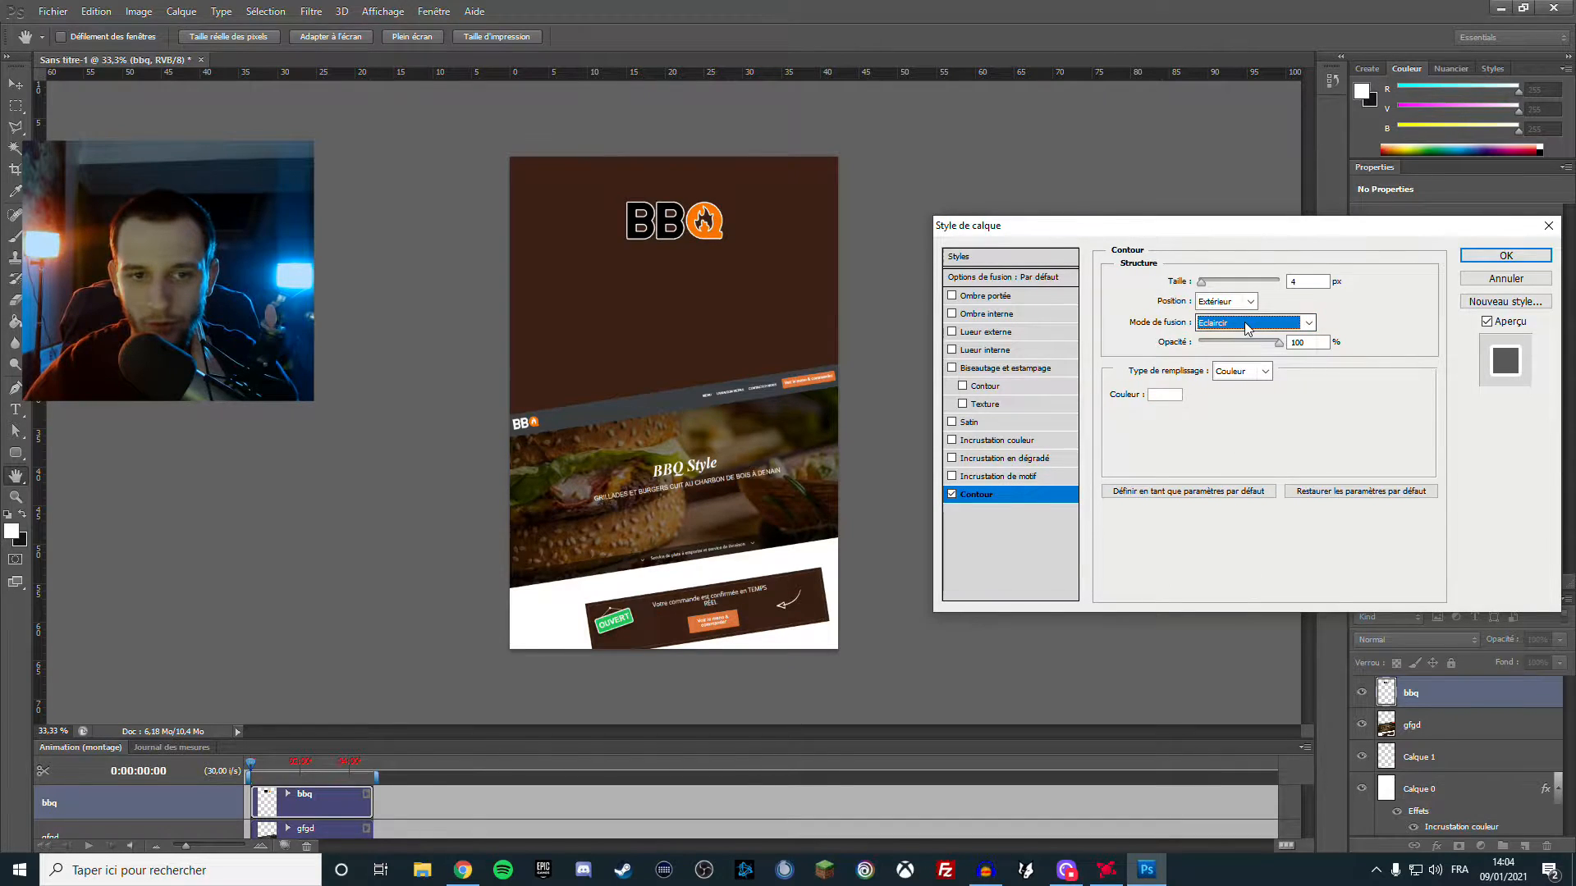
{"action": "left_click", "coordinate": [1243, 322]}
{"action": "left_click", "coordinate": [1226, 471]}
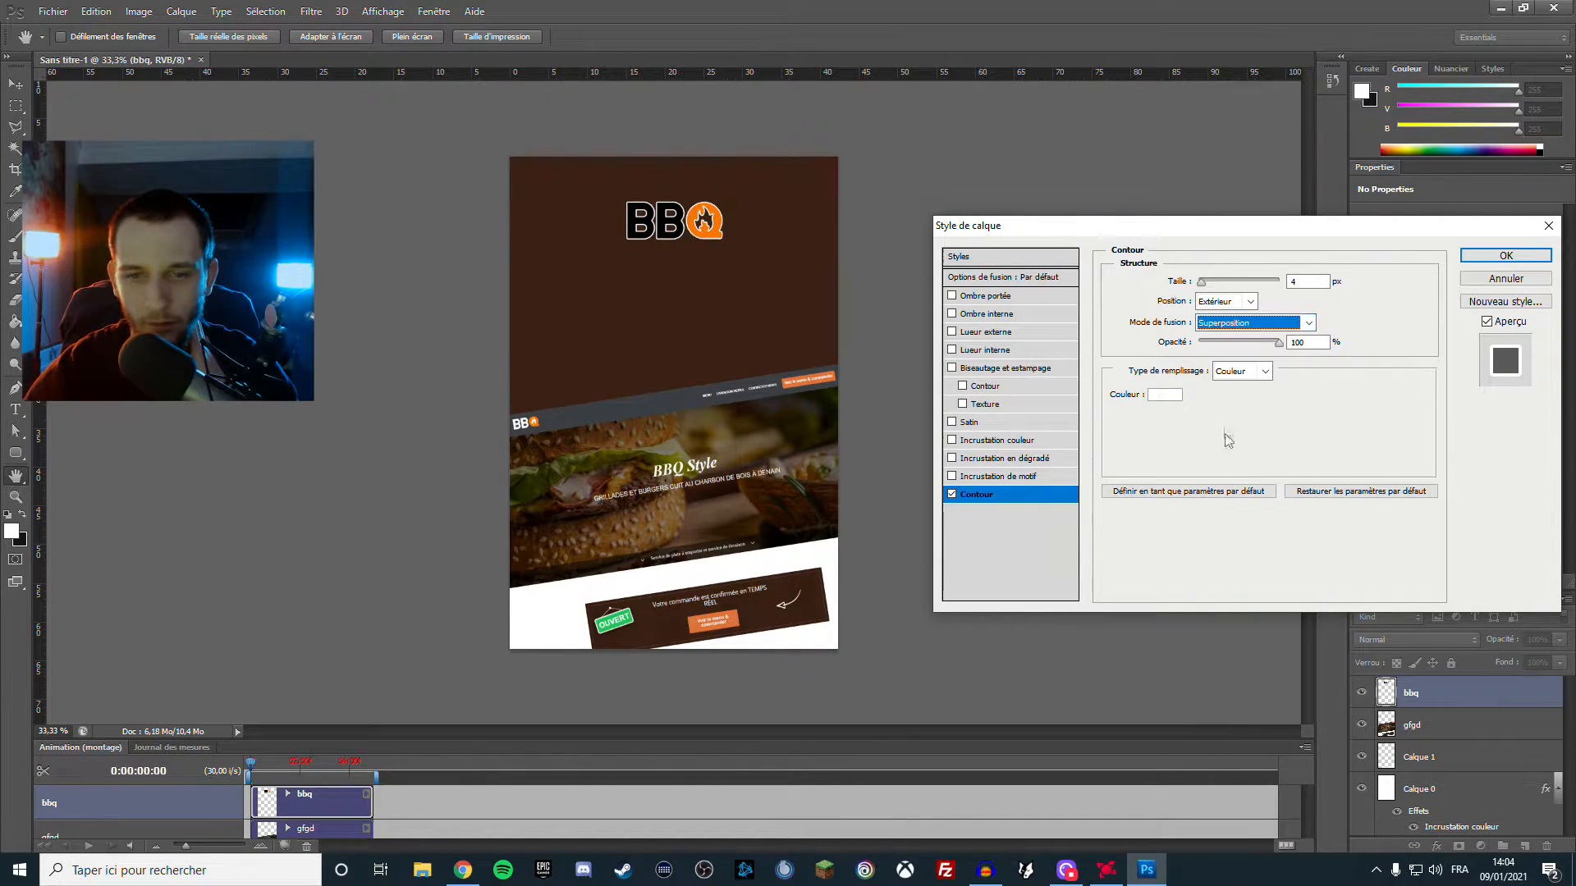
{"action": "left_click", "coordinate": [1229, 324]}
{"action": "left_click", "coordinate": [1227, 483]}
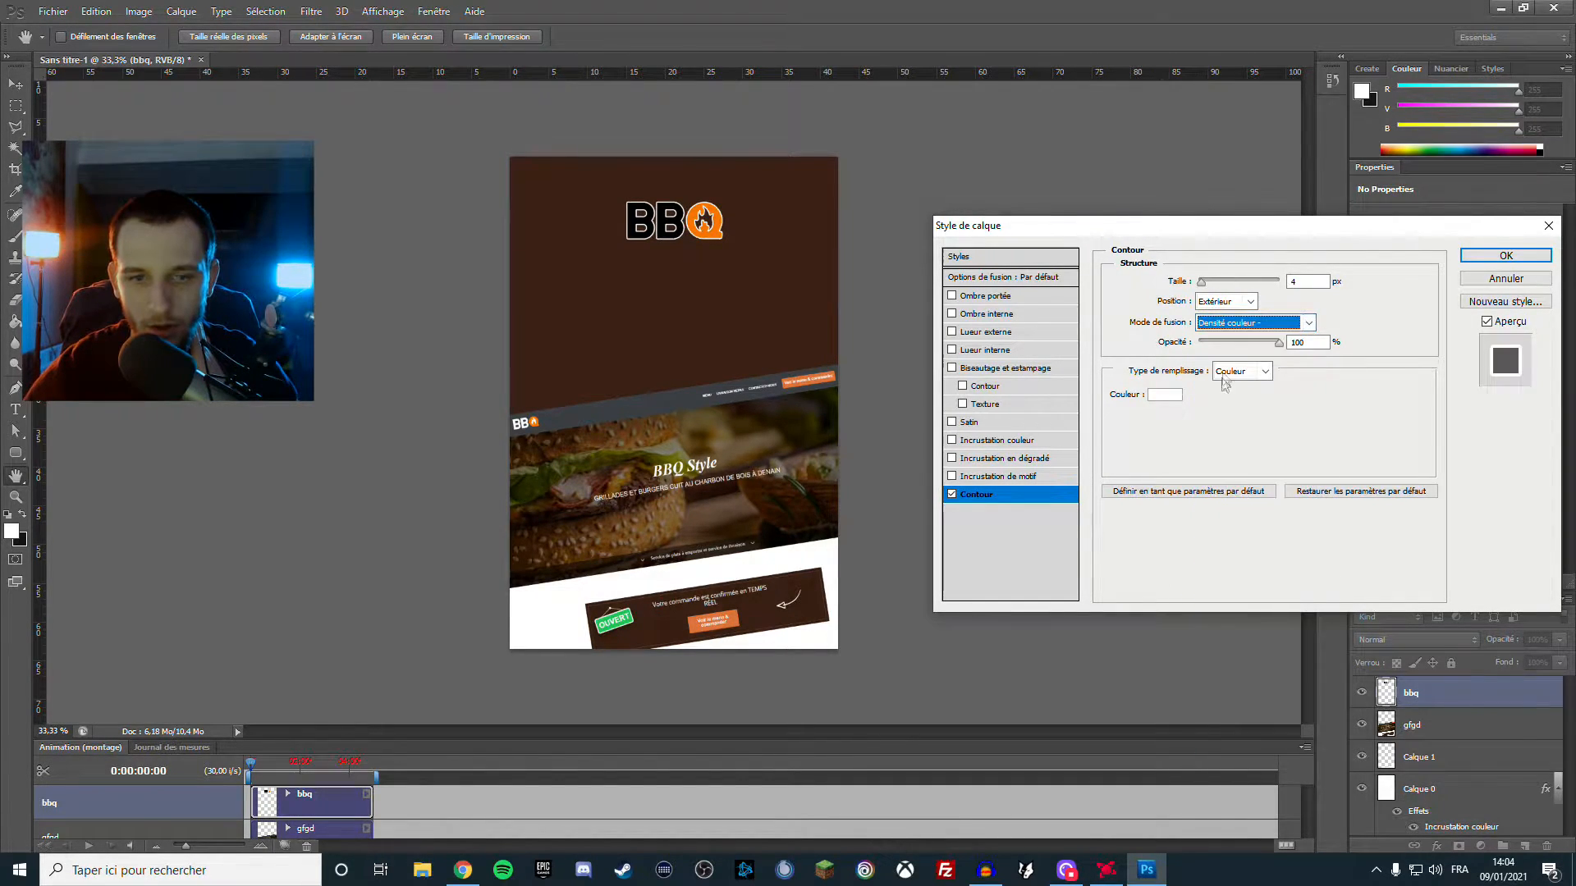
{"action": "left_click", "coordinate": [1229, 324]}
{"action": "left_click", "coordinate": [1227, 496]}
{"action": "left_click", "coordinate": [1222, 328]}
{"action": "left_click", "coordinate": [1217, 509]}
{"action": "left_click", "coordinate": [1229, 324]}
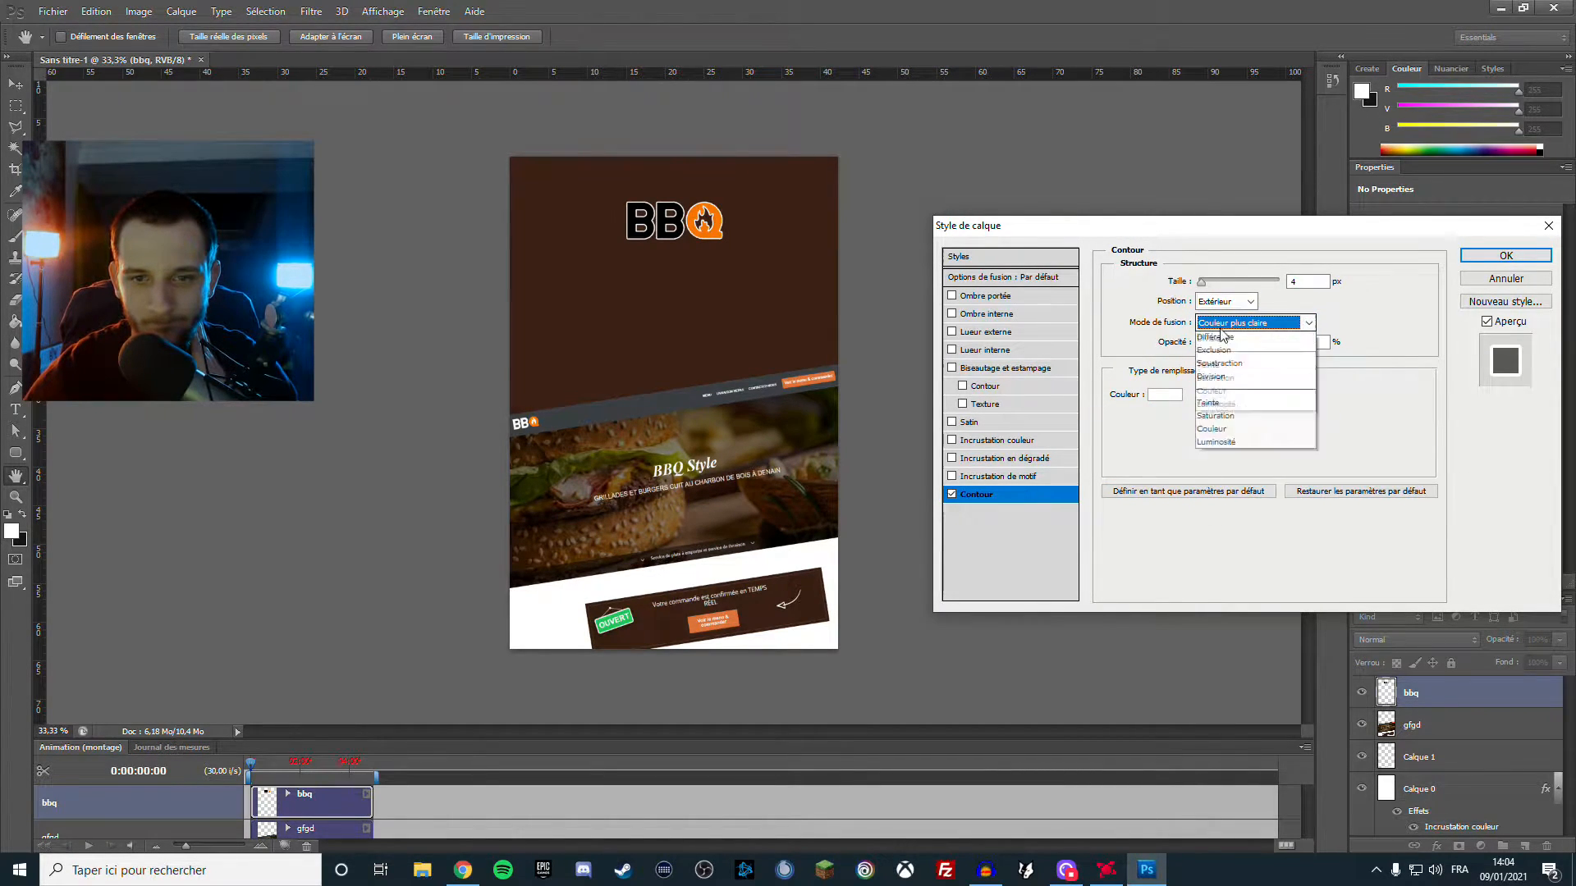
{"action": "left_click", "coordinate": [1207, 539]}
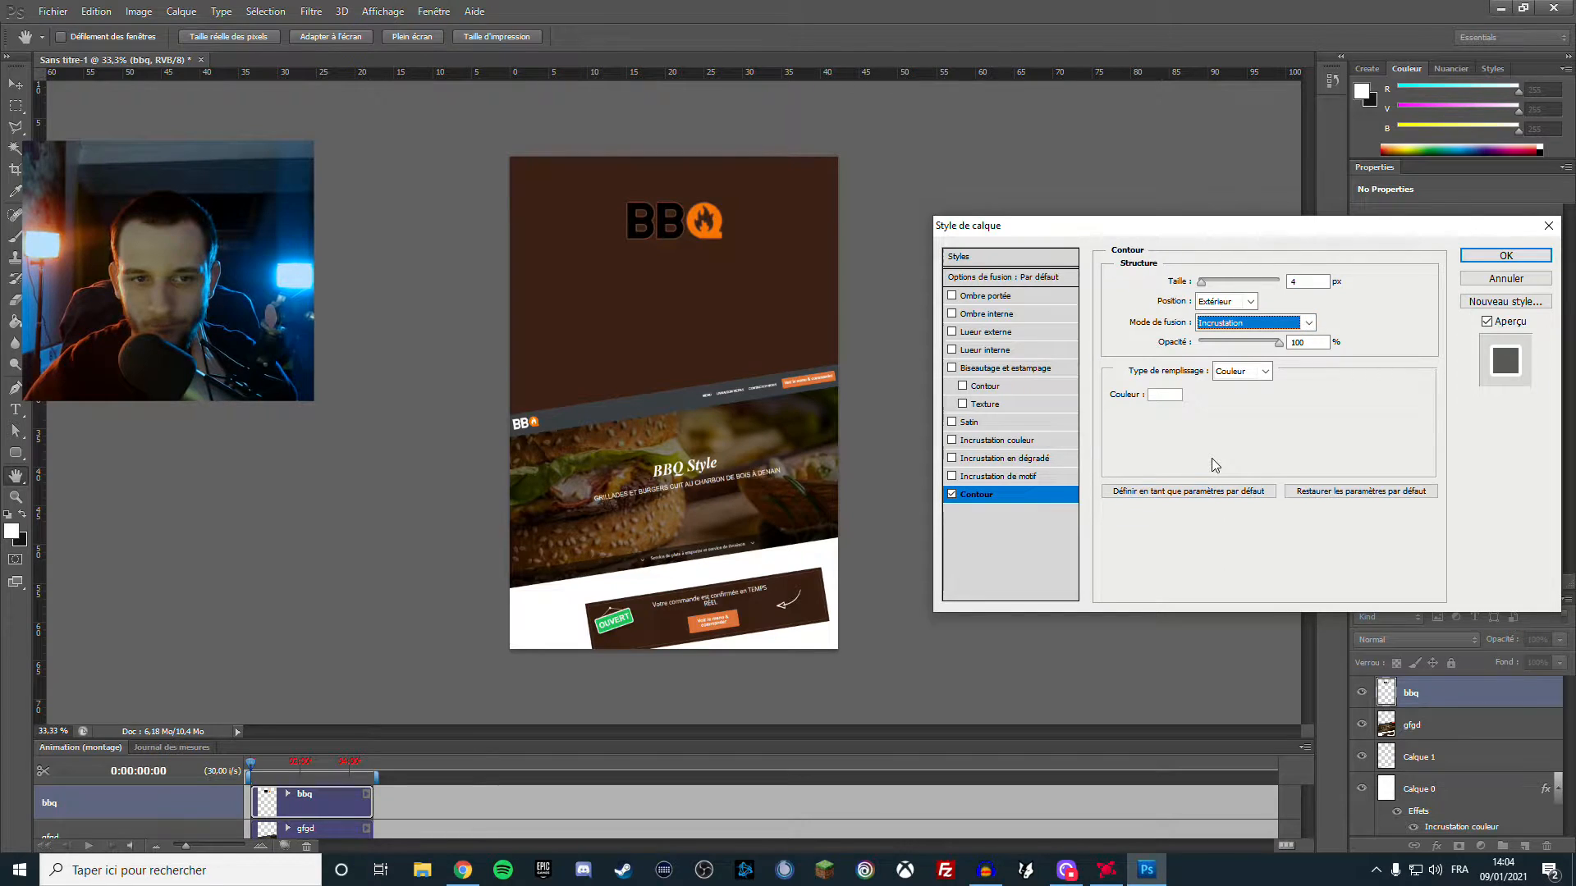
Thicken the logo's stroke to 24 px and set its blend mode to Normal
{"action": "mouse_move", "coordinate": [1201, 291]}
{"action": "left_mouse_down"}
{"action": "mouse_move", "coordinate": [1243, 291]}
{"action": "mouse_move", "coordinate": [1212, 295]}
{"action": "left_mouse_up"}
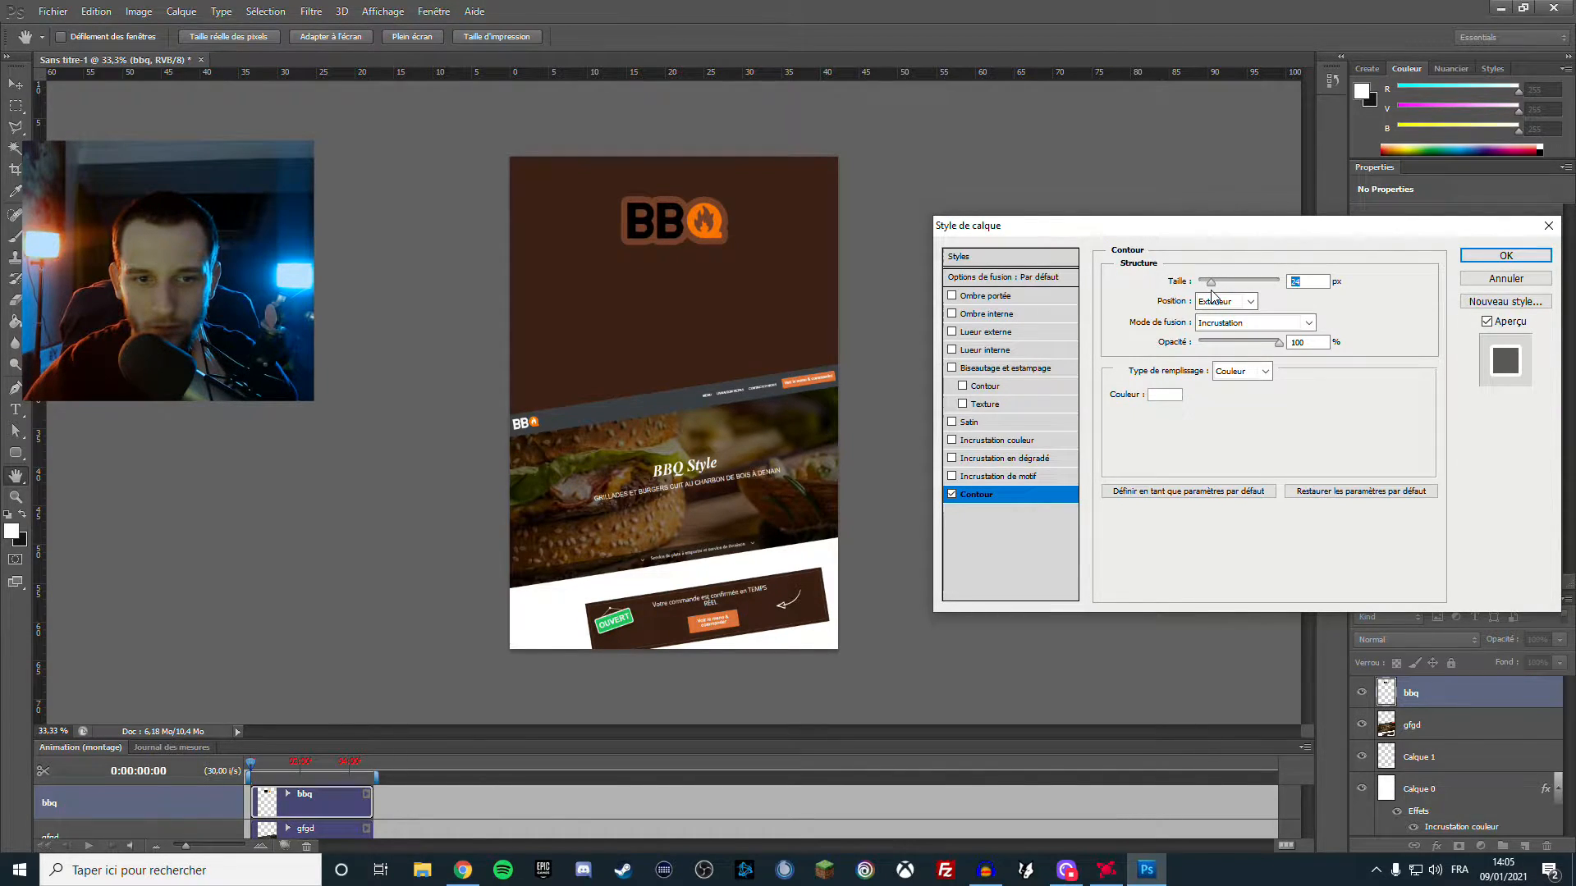
{"action": "left_click", "coordinate": [1244, 324]}
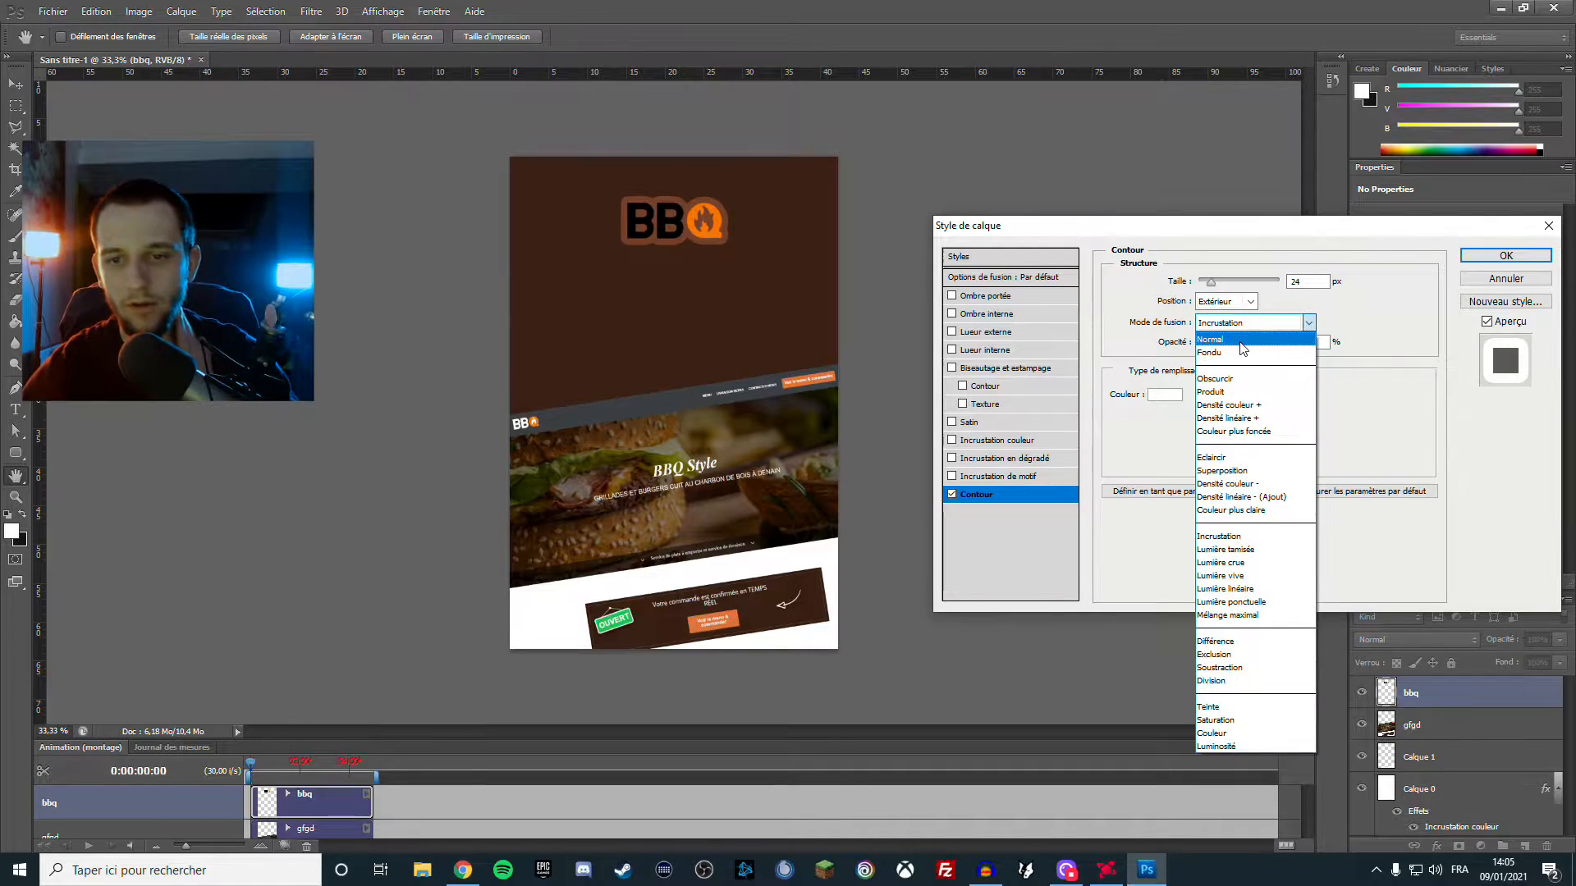
{"action": "left_click", "coordinate": [1241, 341]}
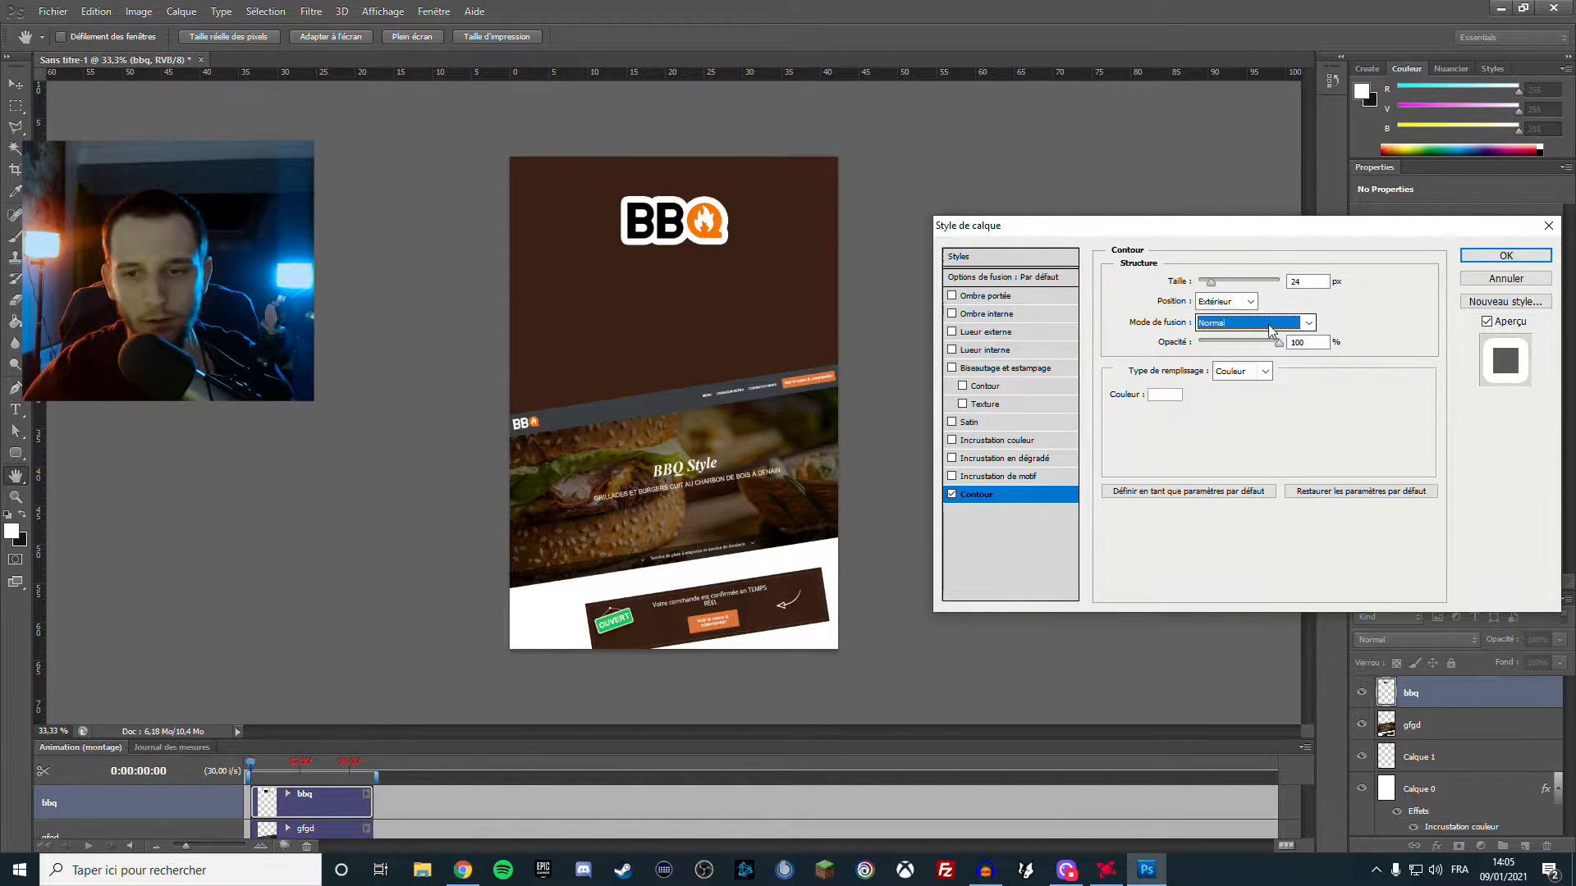
Try the light blend modes from Lumière tamisée to Mélange maximal on the 24 px stroke, and return to Normal at 100% opacity
{"action": "left_click", "coordinate": [1253, 326]}
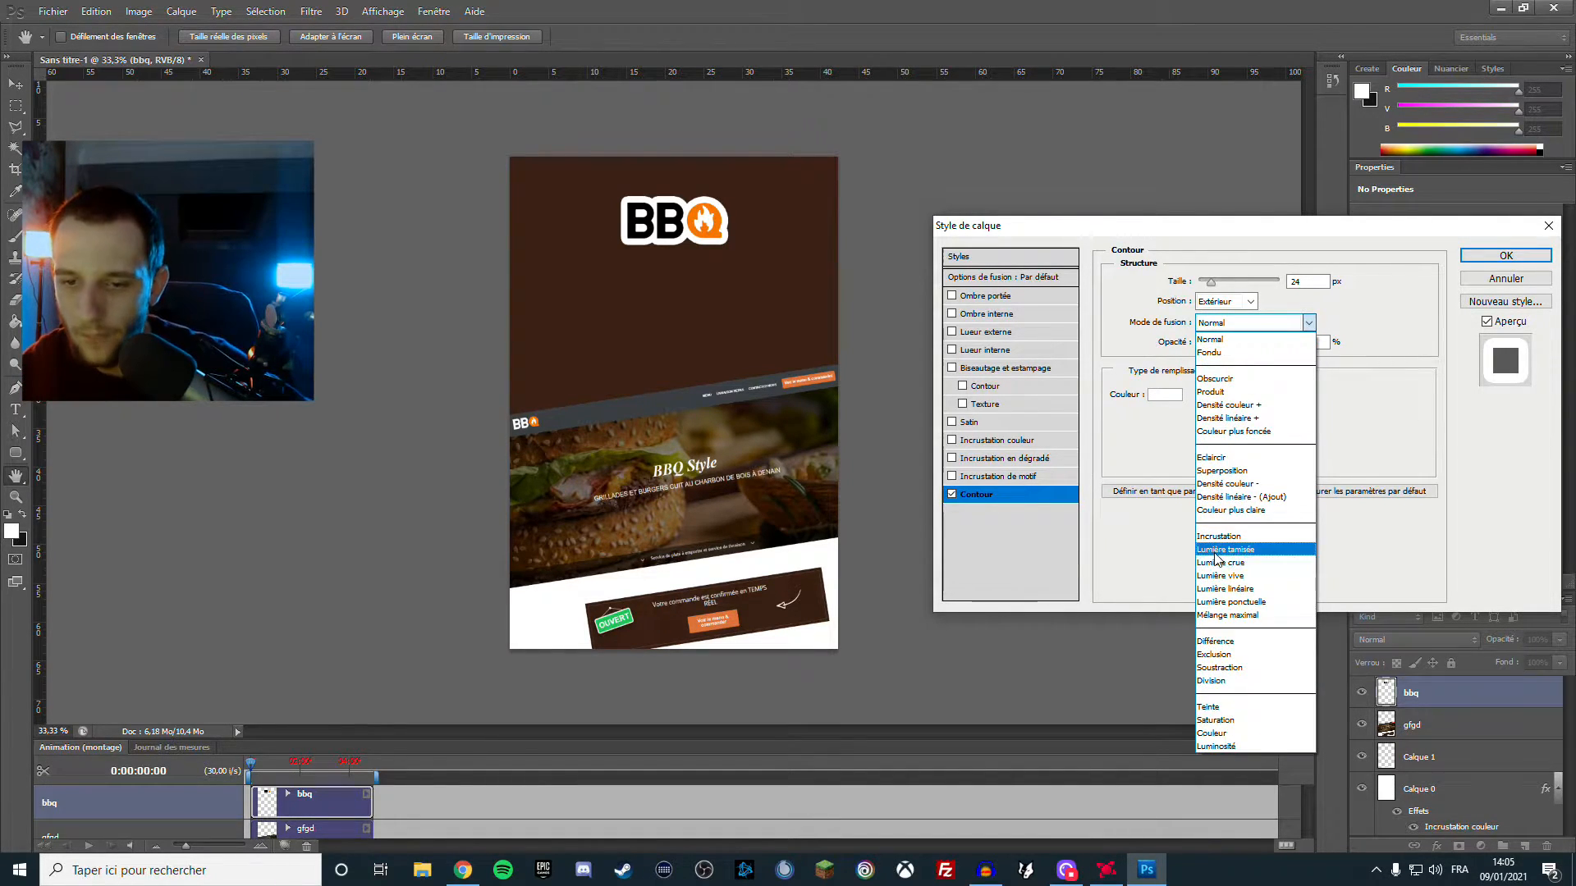
{"action": "left_click", "coordinate": [1226, 549]}
{"action": "left_click", "coordinate": [1267, 326]}
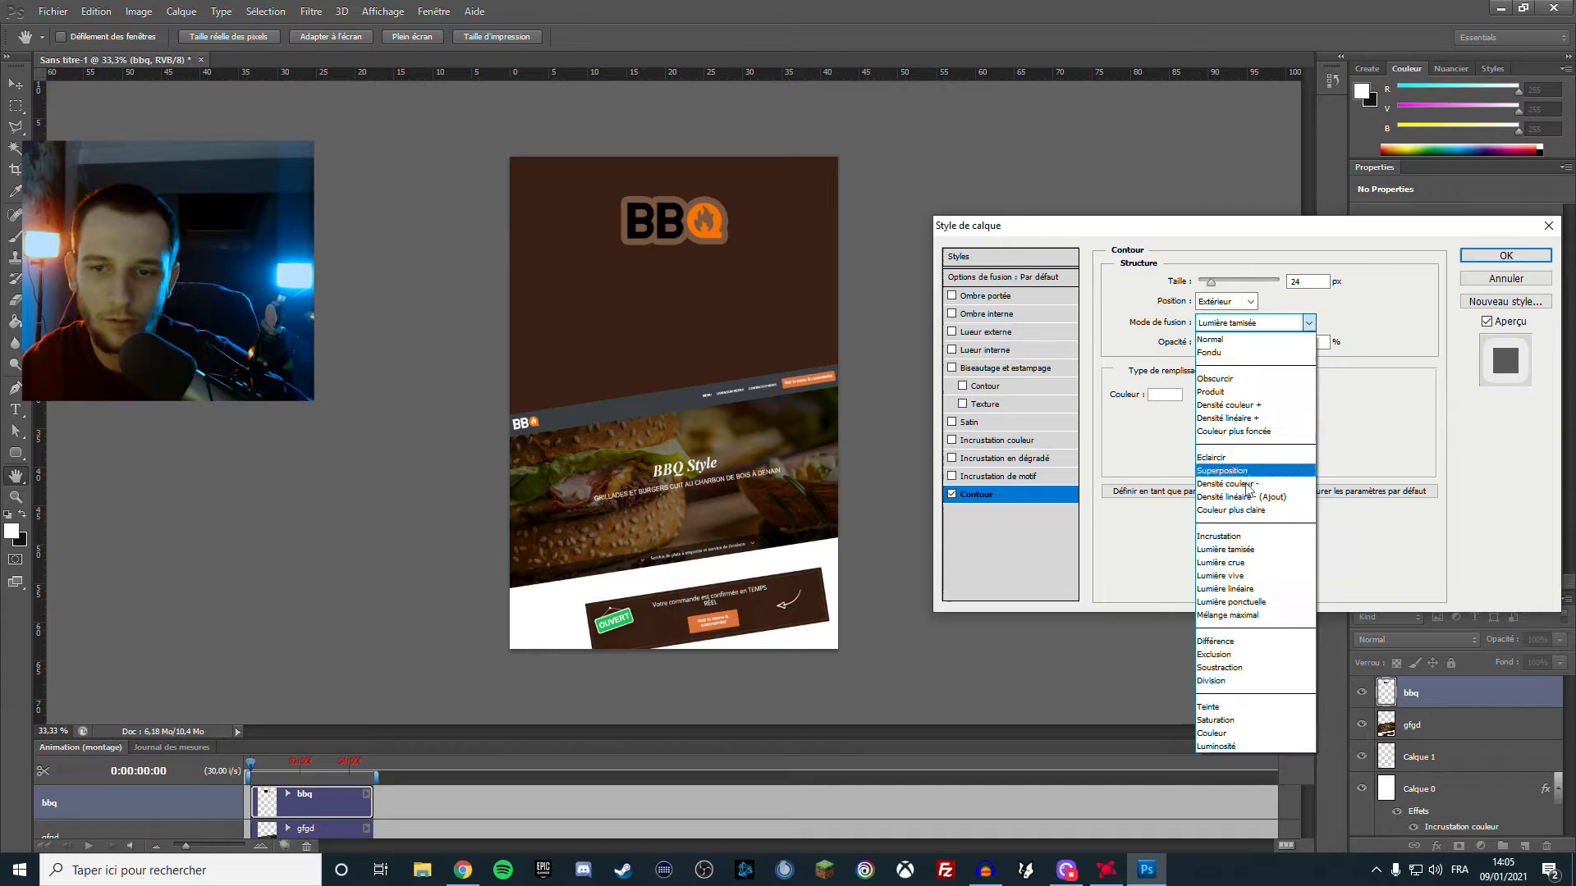
{"action": "left_click", "coordinate": [1256, 563]}
{"action": "left_click", "coordinate": [1260, 326]}
{"action": "left_click", "coordinate": [1222, 553]}
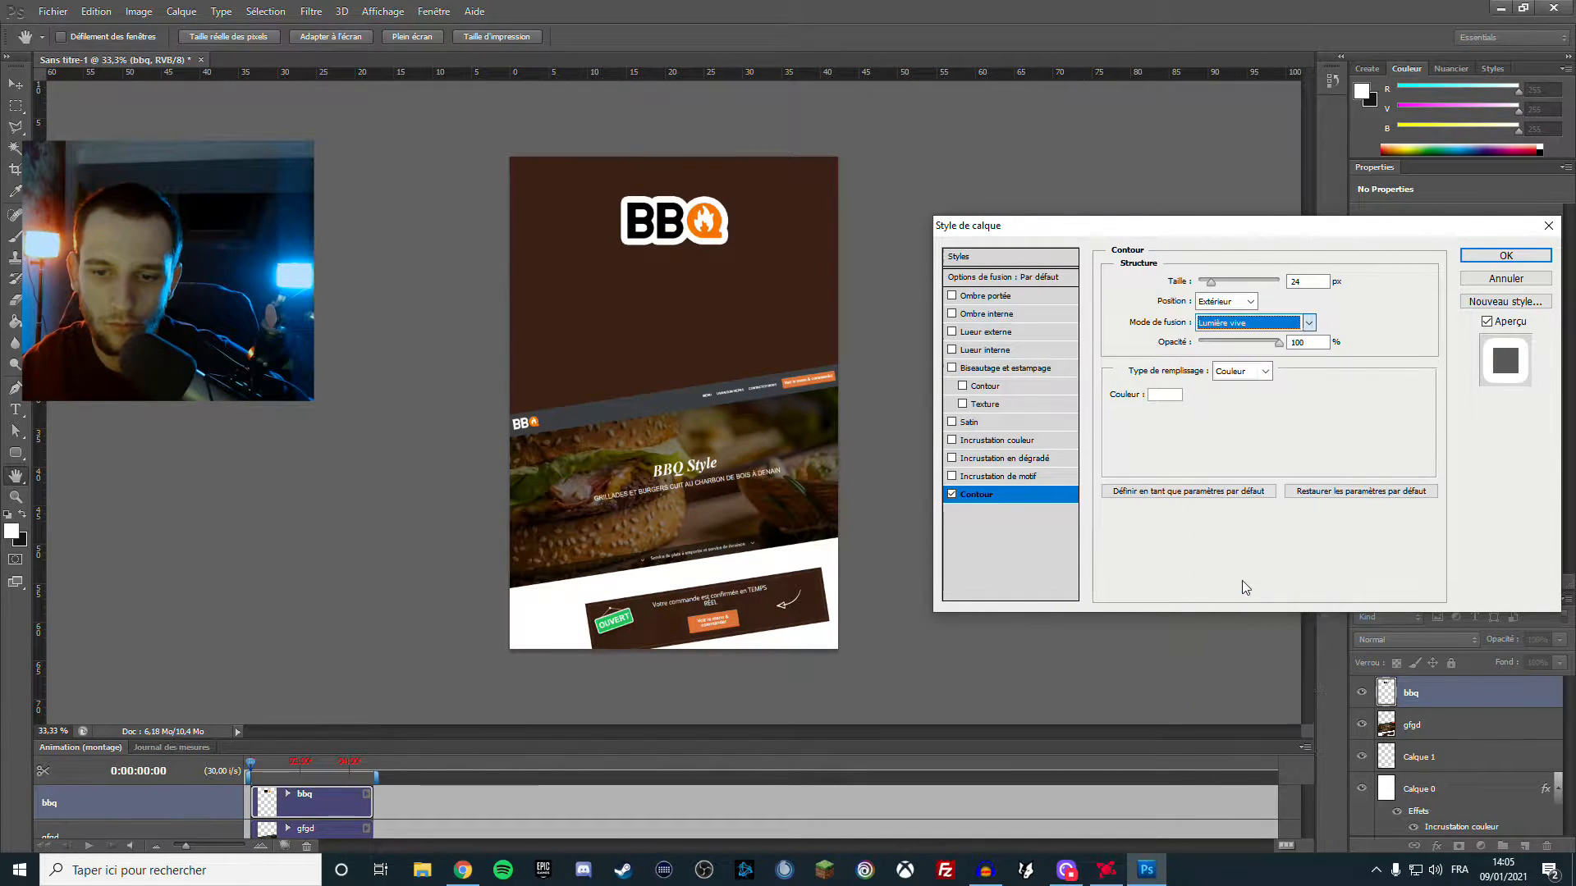
{"action": "left_click", "coordinate": [1245, 326]}
{"action": "left_click", "coordinate": [1243, 587]}
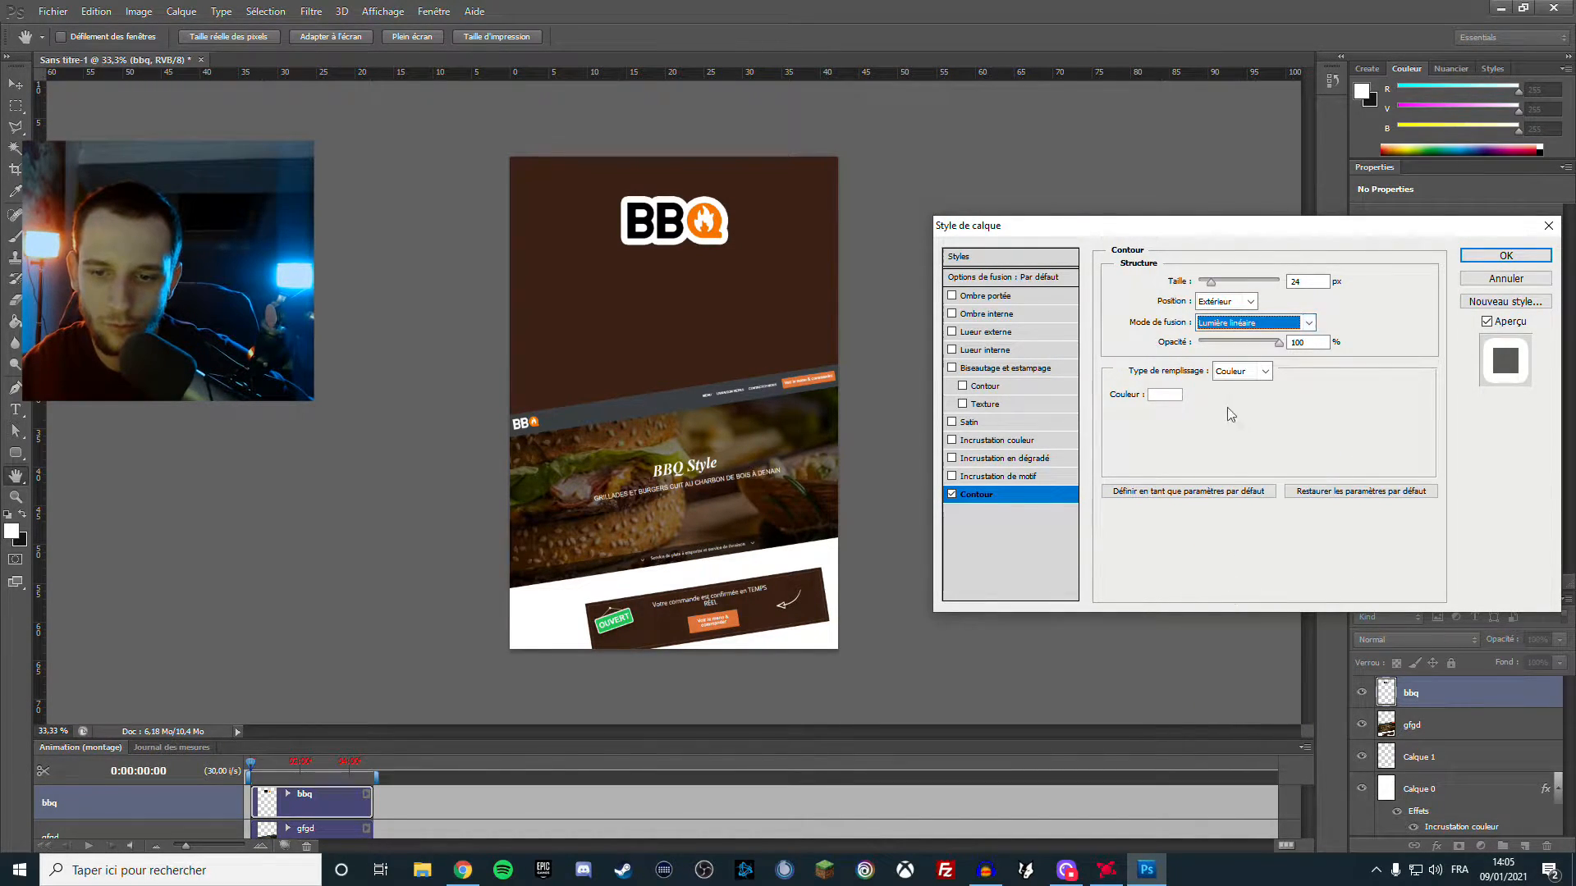
{"action": "left_click", "coordinate": [1231, 322]}
{"action": "left_click", "coordinate": [1231, 601]}
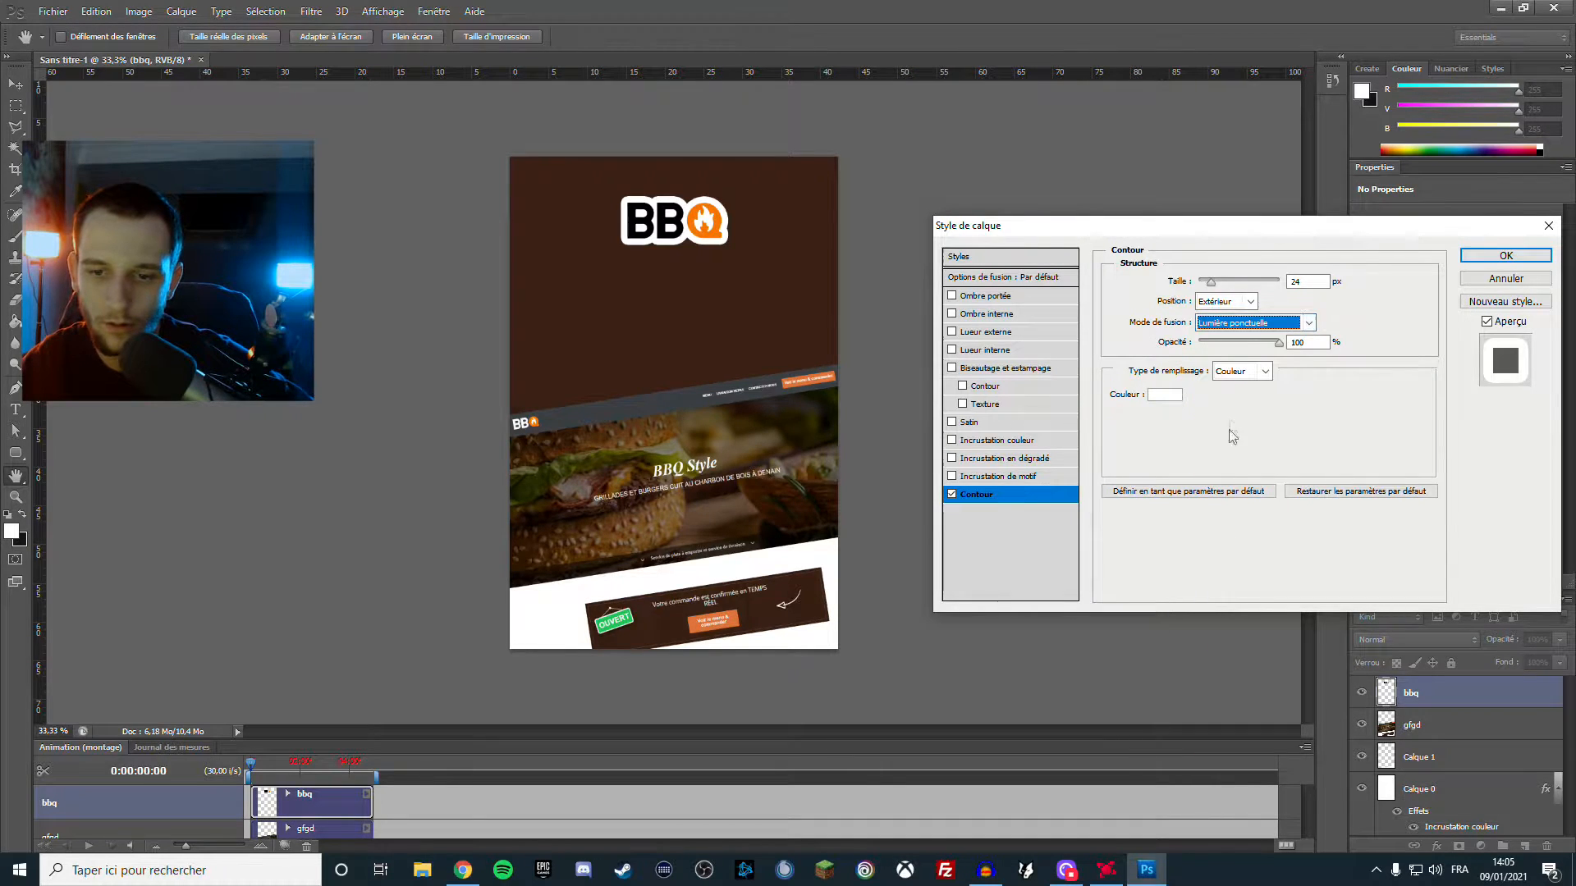
{"action": "left_click", "coordinate": [1239, 324]}
{"action": "left_click", "coordinate": [1227, 615]}
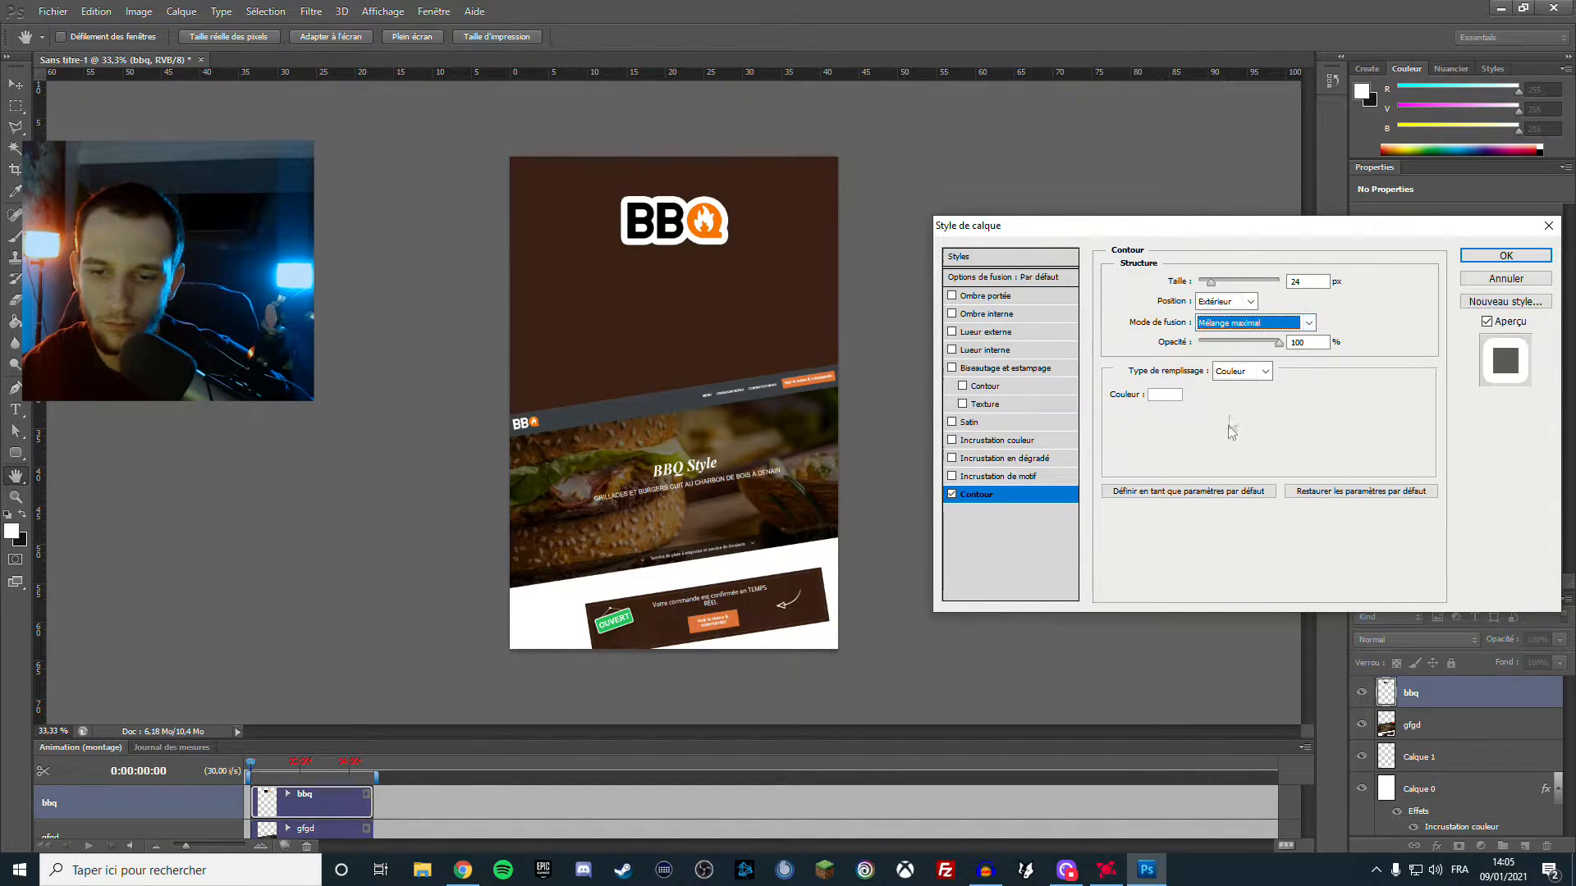
{"action": "left_click", "coordinate": [1235, 325]}
{"action": "left_click", "coordinate": [1228, 345]}
{"action": "mouse_move", "coordinate": [1276, 343]}
{"action": "left_mouse_down"}
{"action": "mouse_move", "coordinate": [1231, 353]}
{"action": "mouse_move", "coordinate": [1284, 345]}
{"action": "left_mouse_up"}
Try a muted red (bb5f5f) as the logo's stroke colour
{"action": "left_click", "coordinate": [1175, 401]}
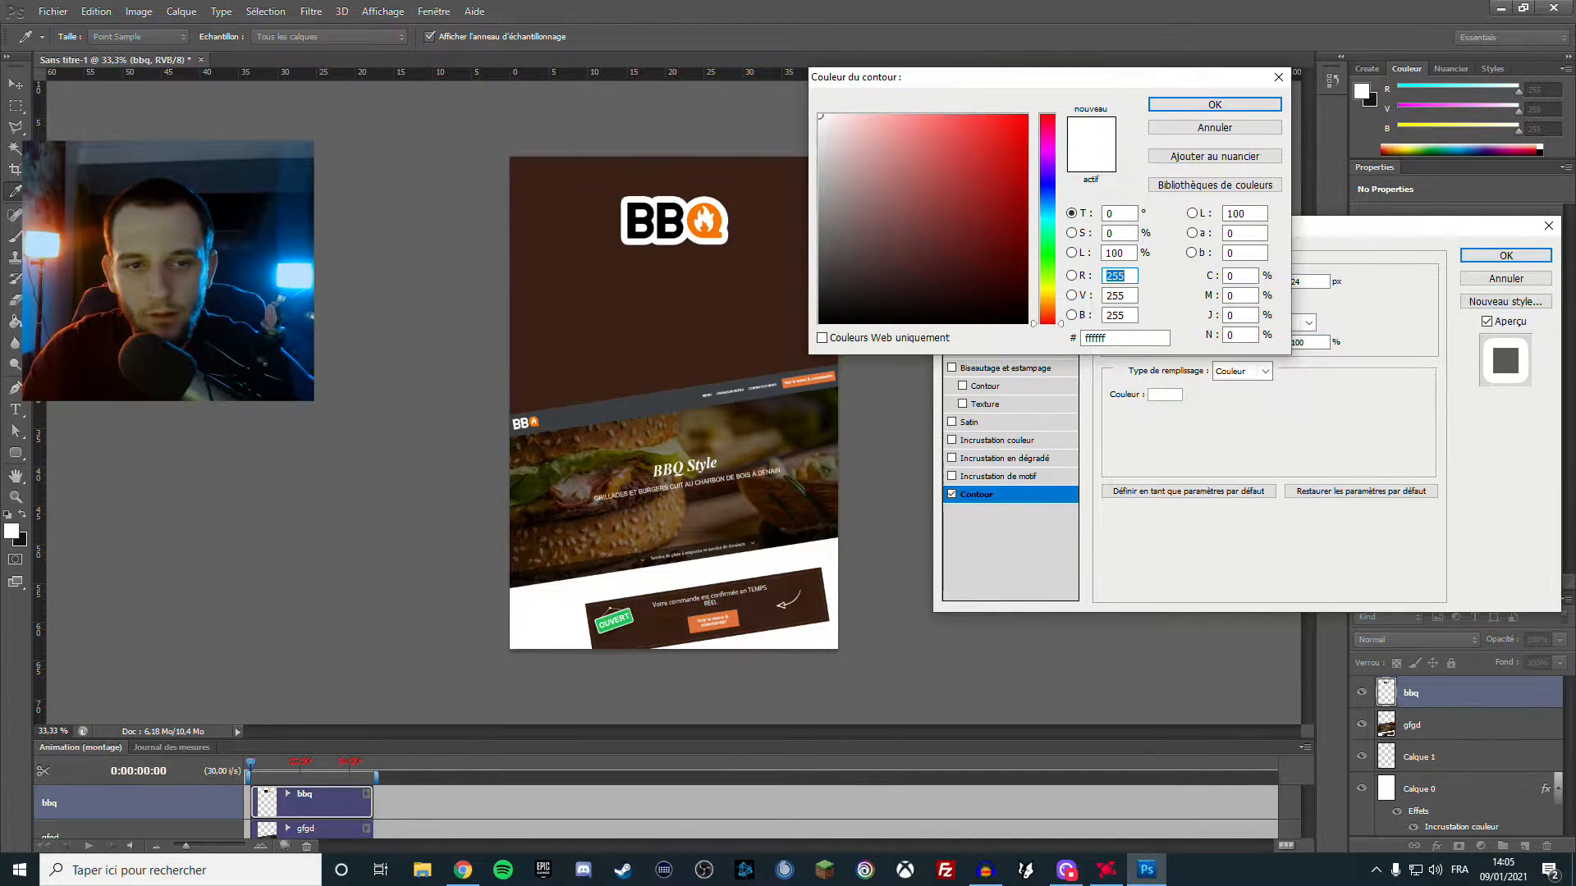
{"action": "left_click", "coordinate": [832, 195]}
{"action": "mouse_move", "coordinate": [832, 195]}
{"action": "left_mouse_down"}
{"action": "mouse_move", "coordinate": [900, 155]}
{"action": "mouse_move", "coordinate": [994, 166]}
{"action": "mouse_move", "coordinate": [897, 165]}
{"action": "mouse_move", "coordinate": [924, 161]}
{"action": "mouse_move", "coordinate": [914, 153]}
{"action": "left_mouse_up"}
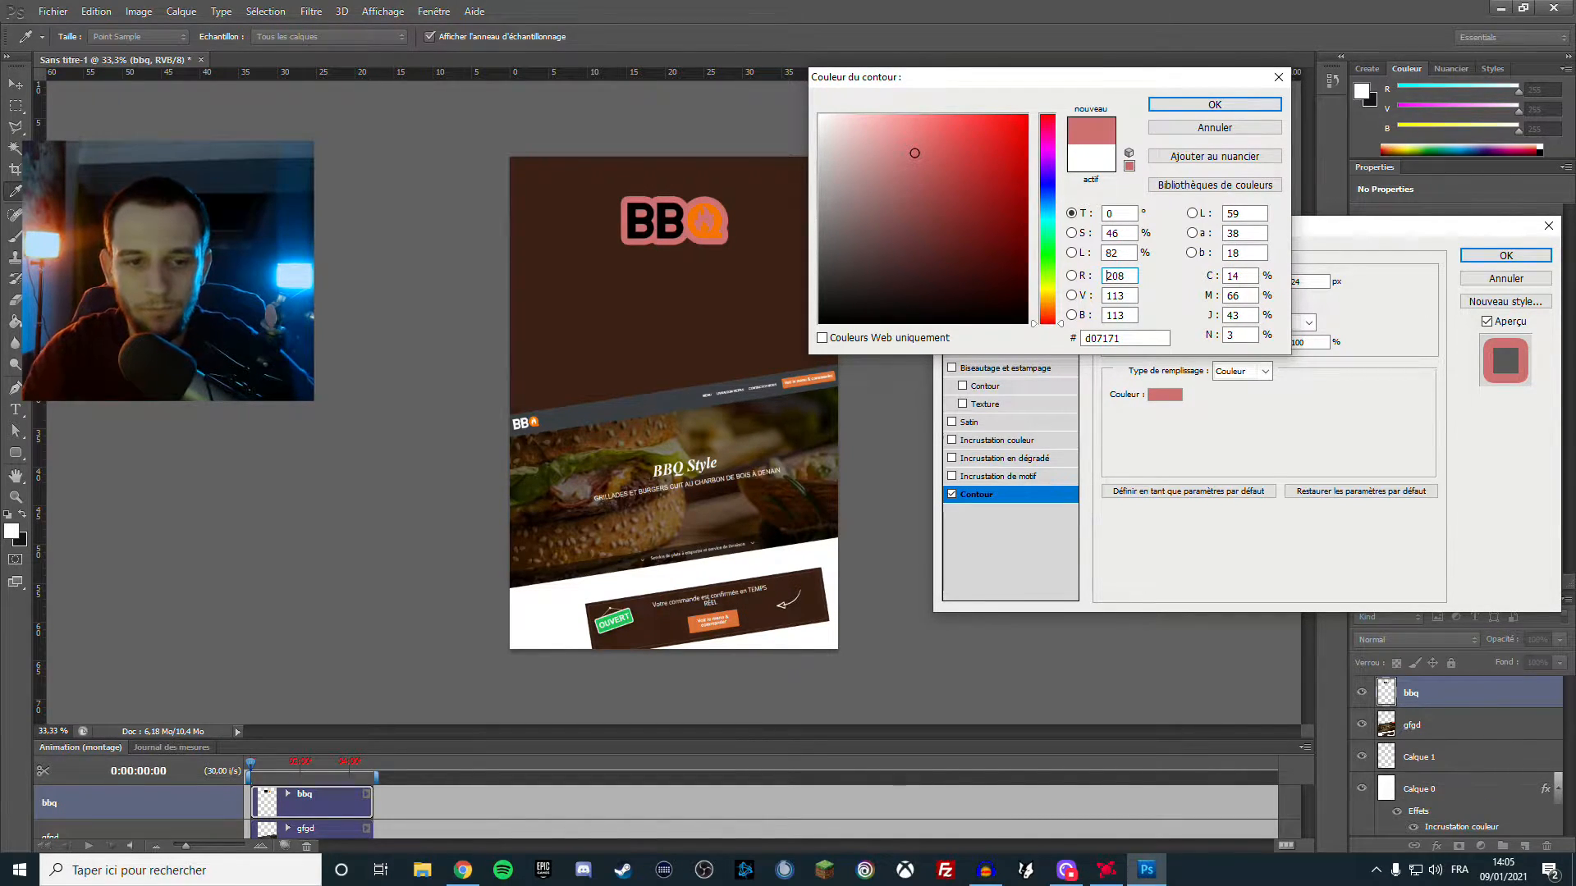
{"action": "left_click_drag", "start_coordinate": [914, 153], "coordinate": [920, 170]}
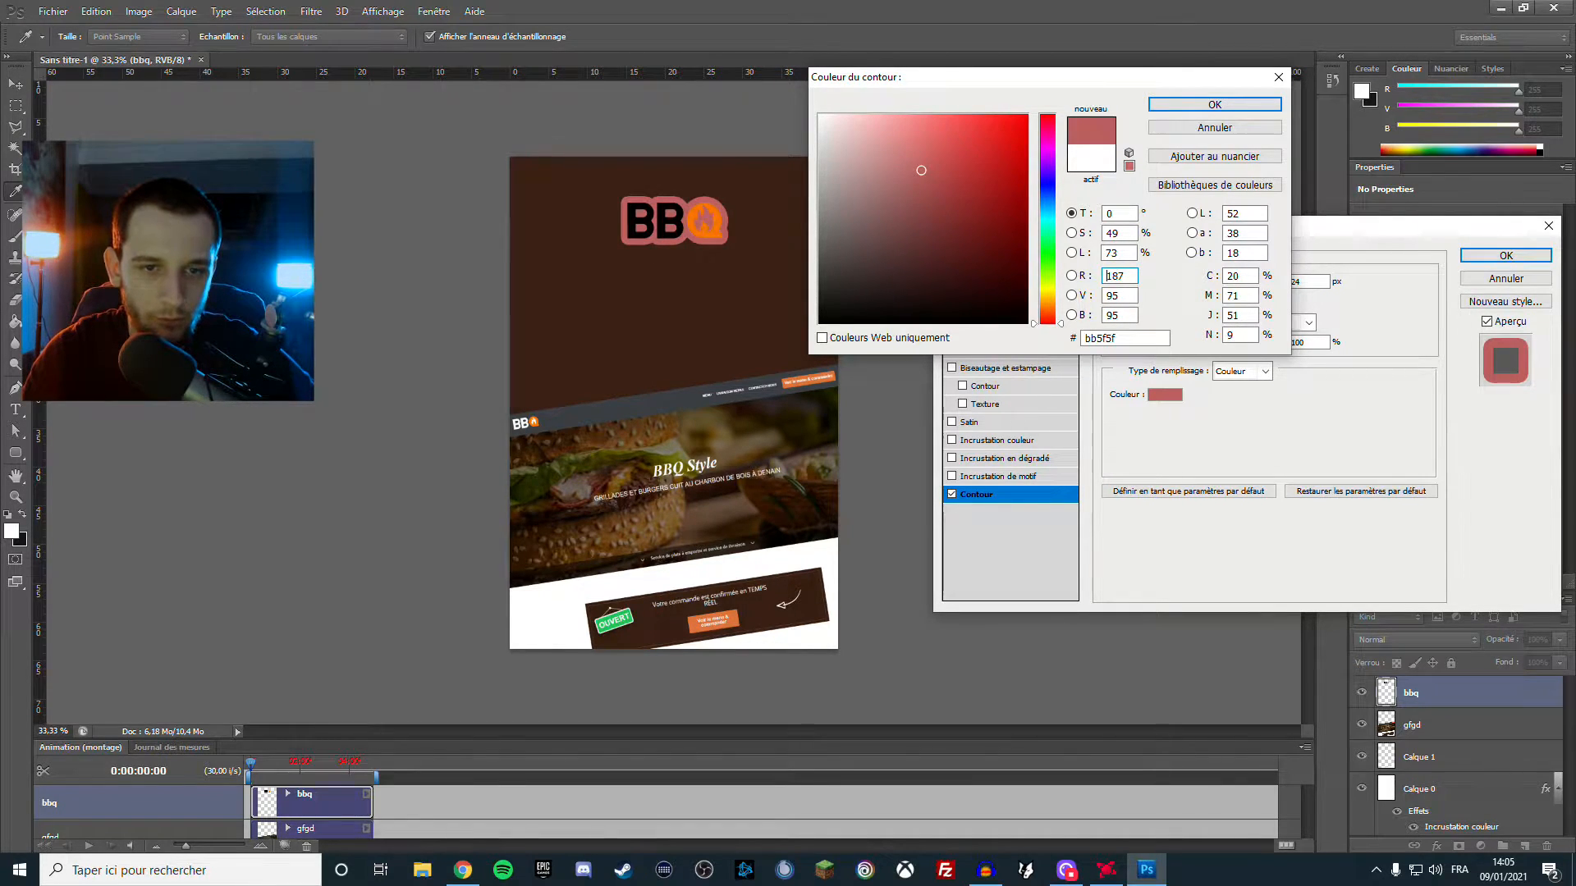
{"action": "key", "text": "space"}
{"action": "key", "text": "Return"}
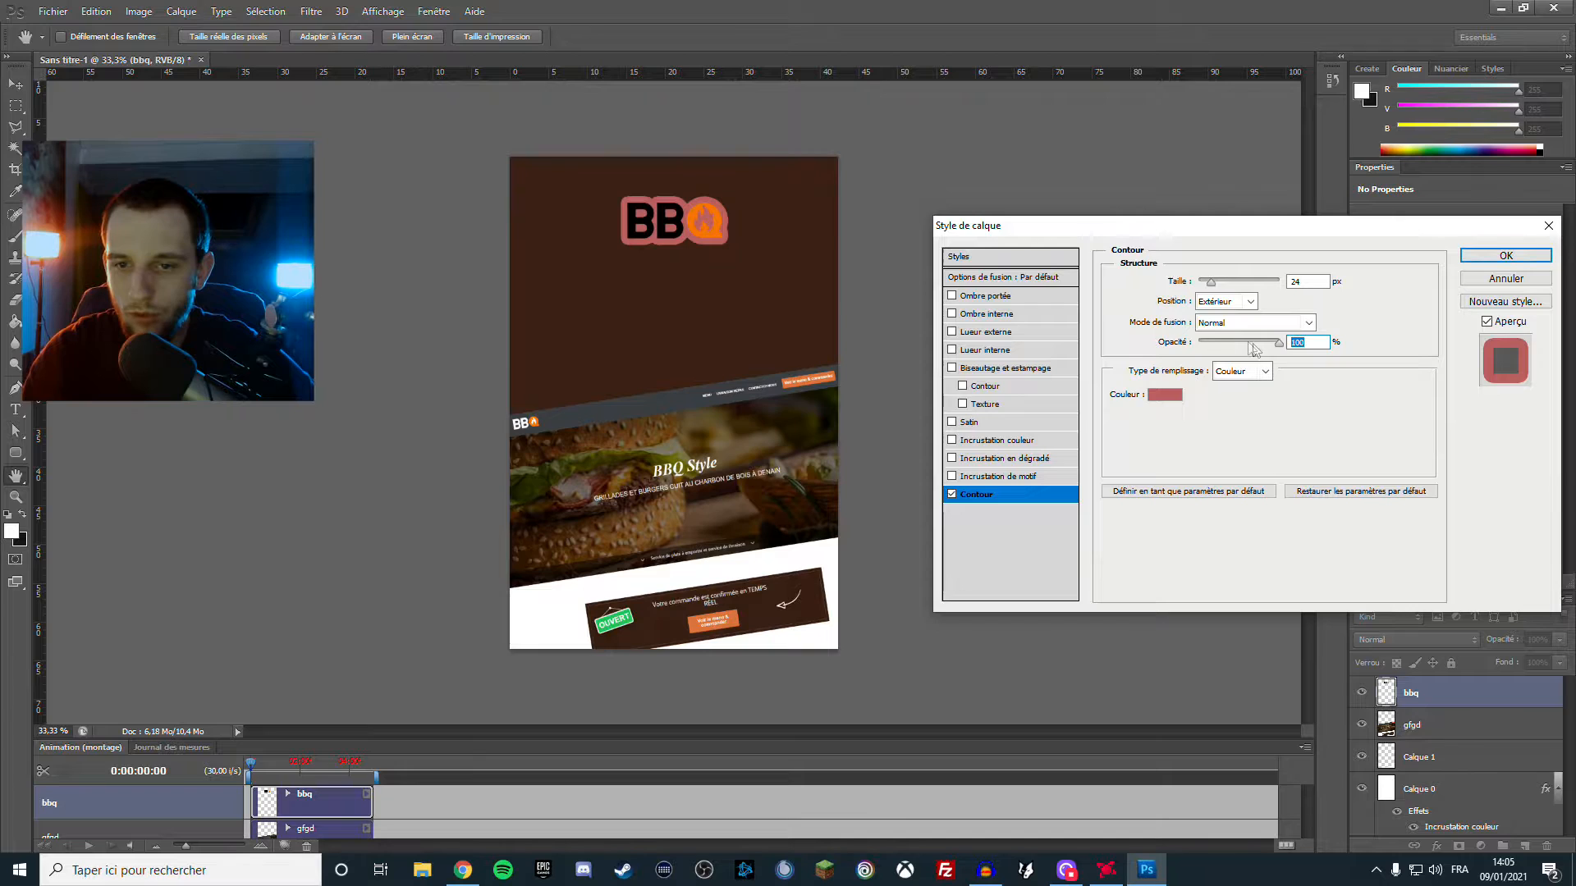
Try a lower opacity for the red stroke, return it to 100% and change the stroke colour back to white
{"action": "left_click_drag", "start_coordinate": [1278, 343], "coordinate": [1241, 346]}
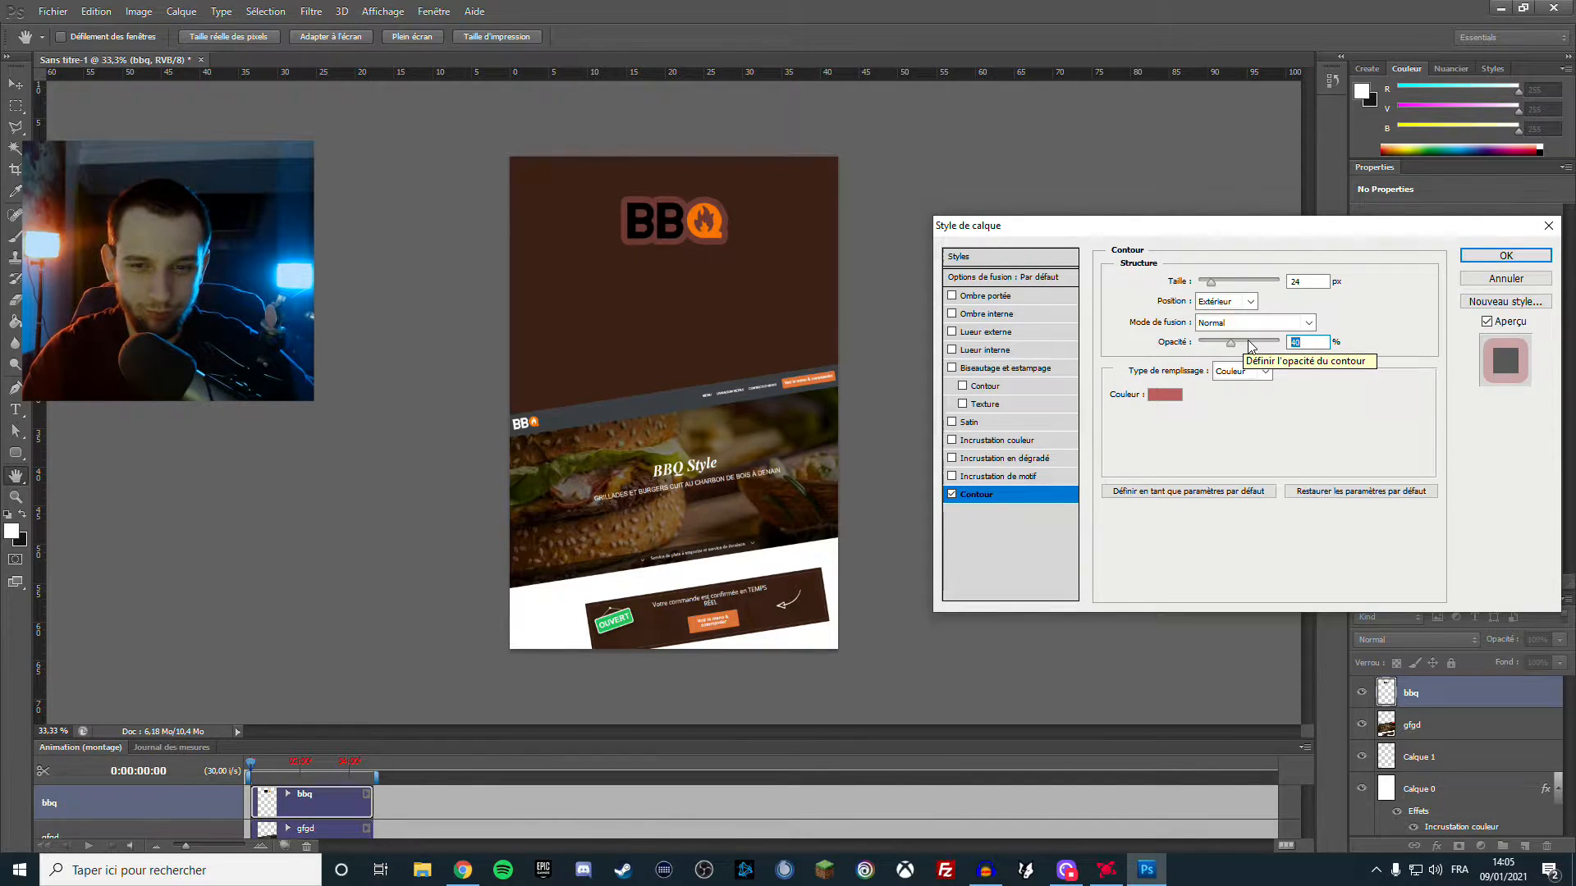
{"action": "left_click_drag", "start_coordinate": [1234, 347], "coordinate": [1282, 345]}
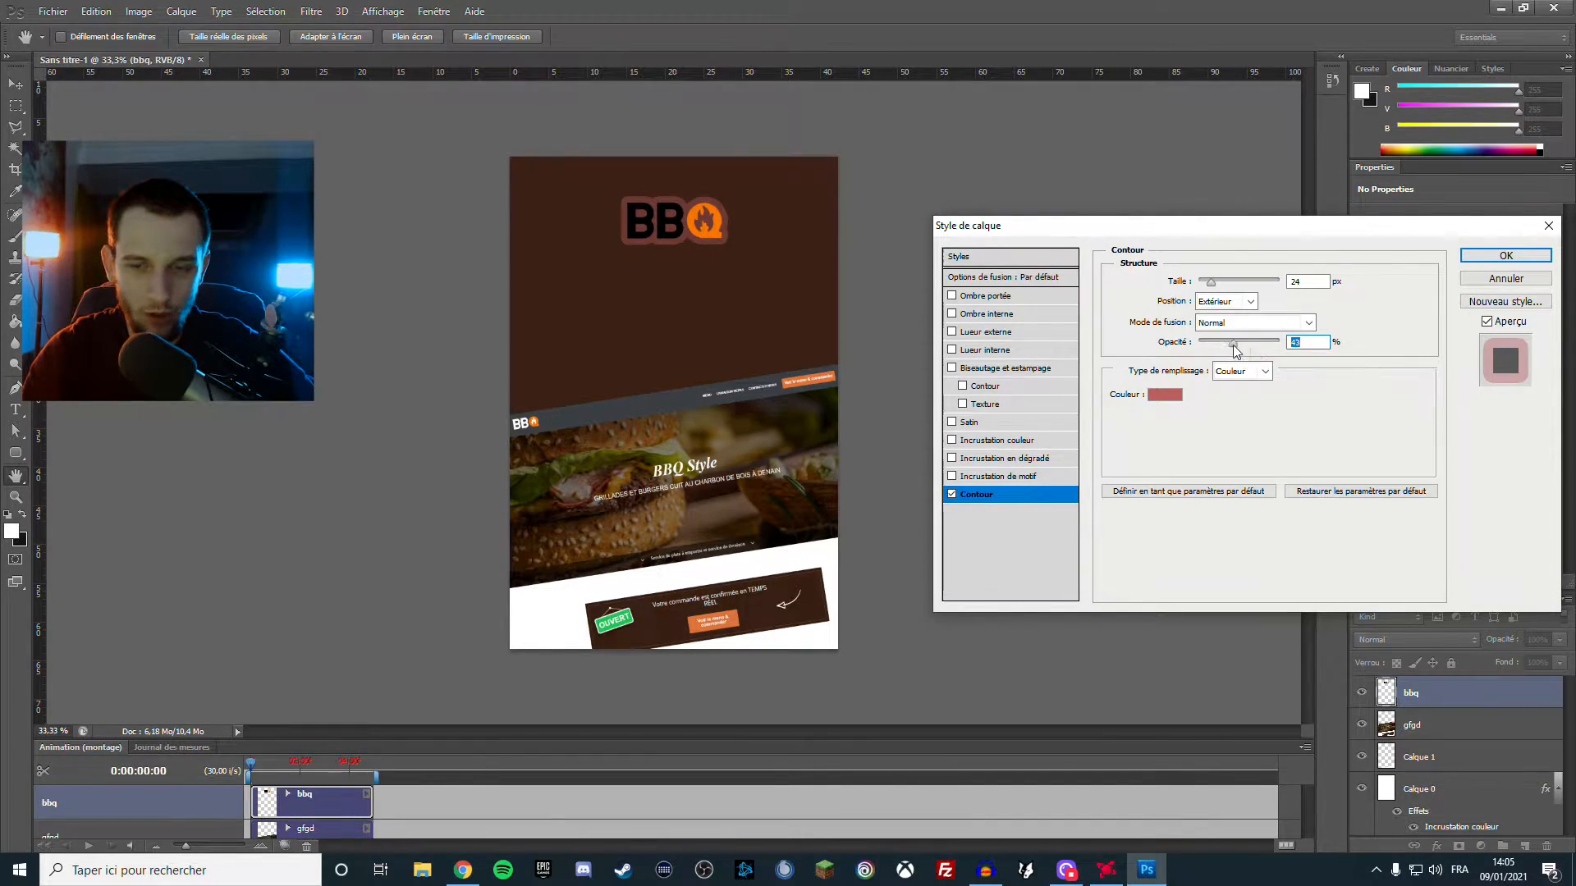
{"action": "left_click", "coordinate": [1165, 395]}
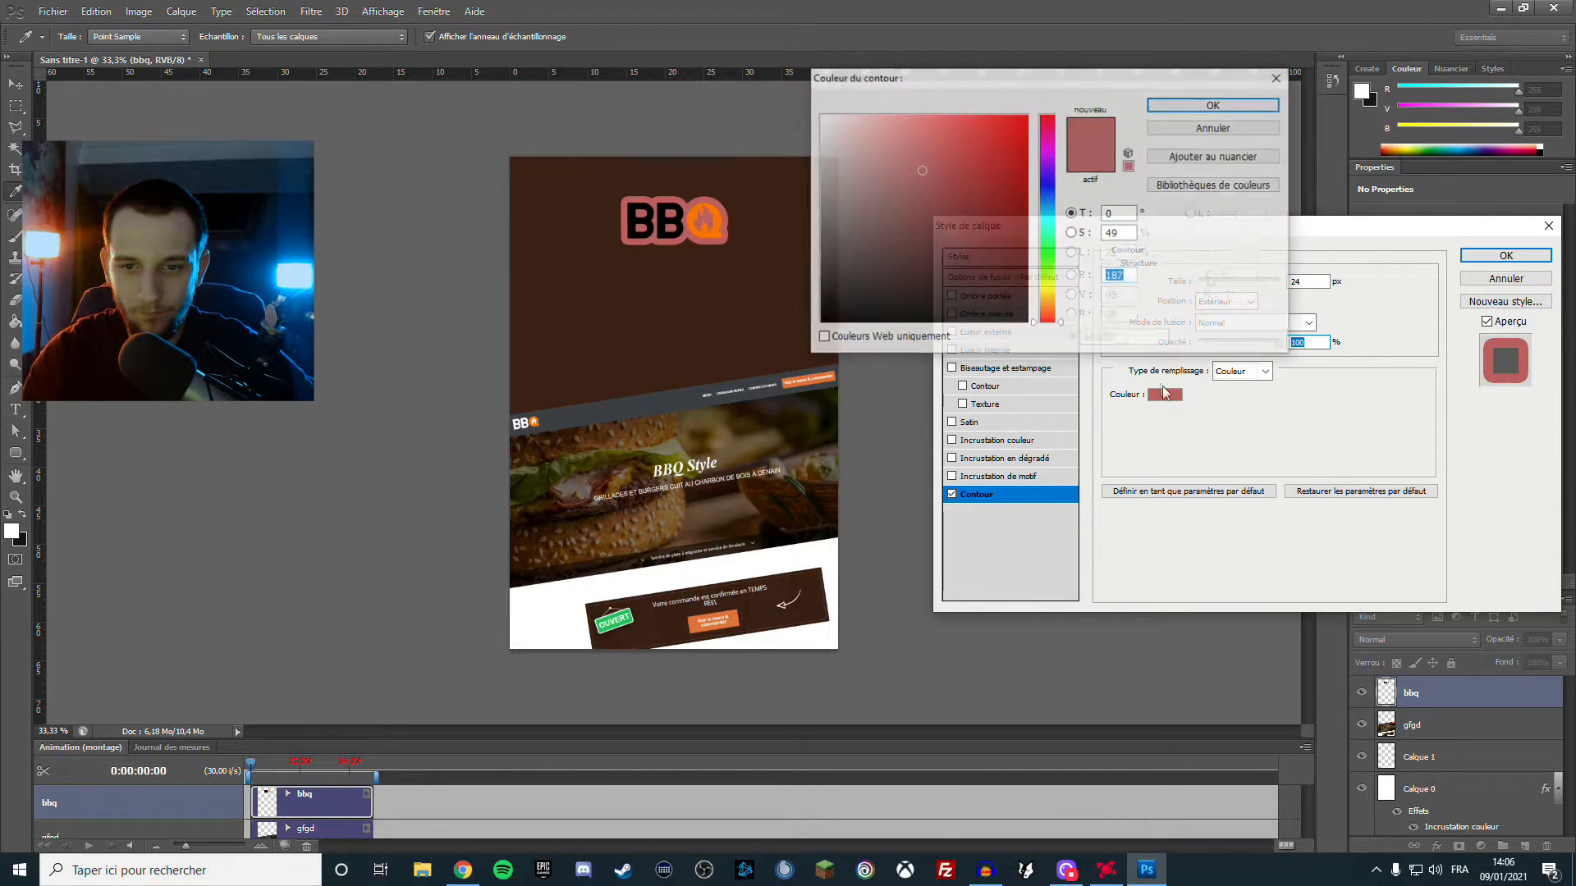
{"action": "left_click_drag", "start_coordinate": [968, 197], "coordinate": [820, 116]}
{"action": "left_click", "coordinate": [1219, 112]}
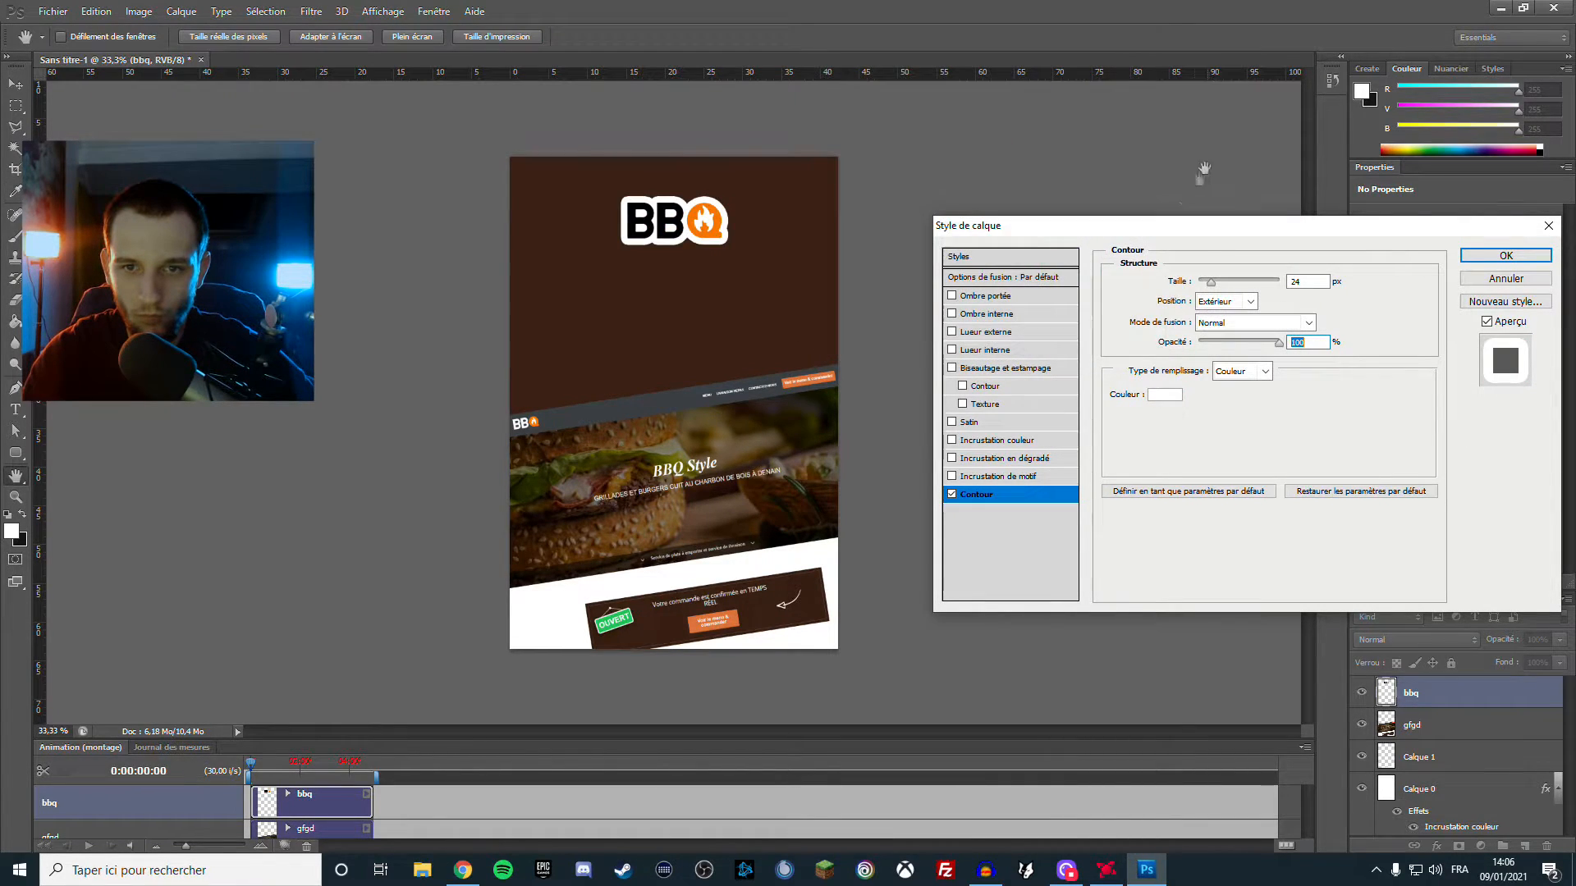
Set the logo's stroke colour to light grey cfc6c6
{"action": "left_click", "coordinate": [1166, 395]}
{"action": "mouse_move", "coordinate": [820, 115]}
{"action": "left_mouse_down"}
{"action": "mouse_move", "coordinate": [826, 177]}
{"action": "mouse_move", "coordinate": [827, 153]}
{"action": "left_mouse_up"}
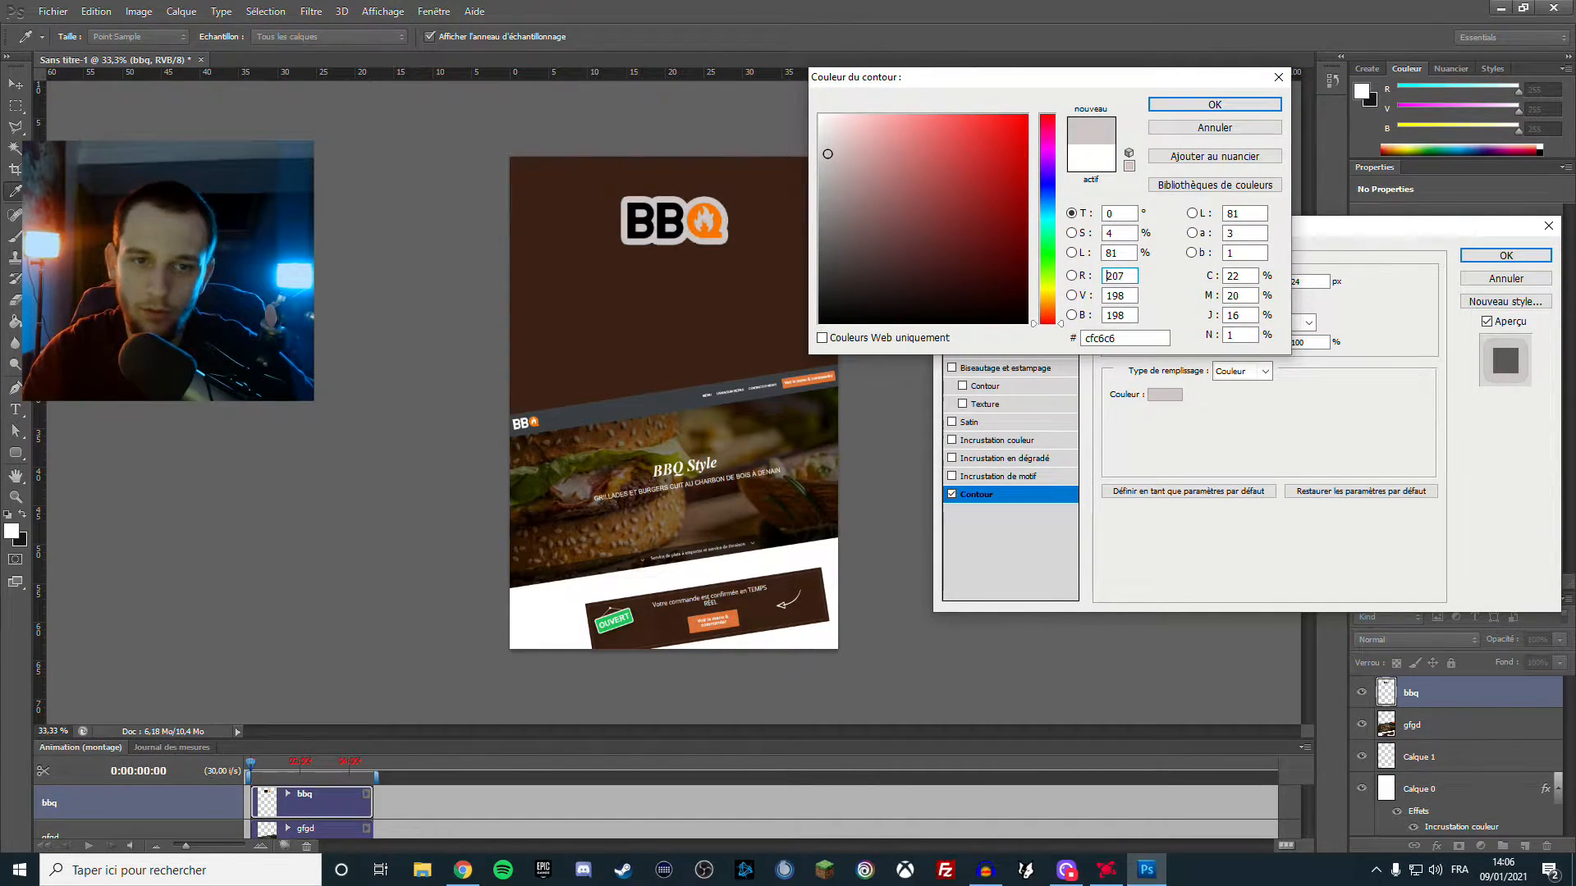
{"action": "left_click", "coordinate": [1214, 105]}
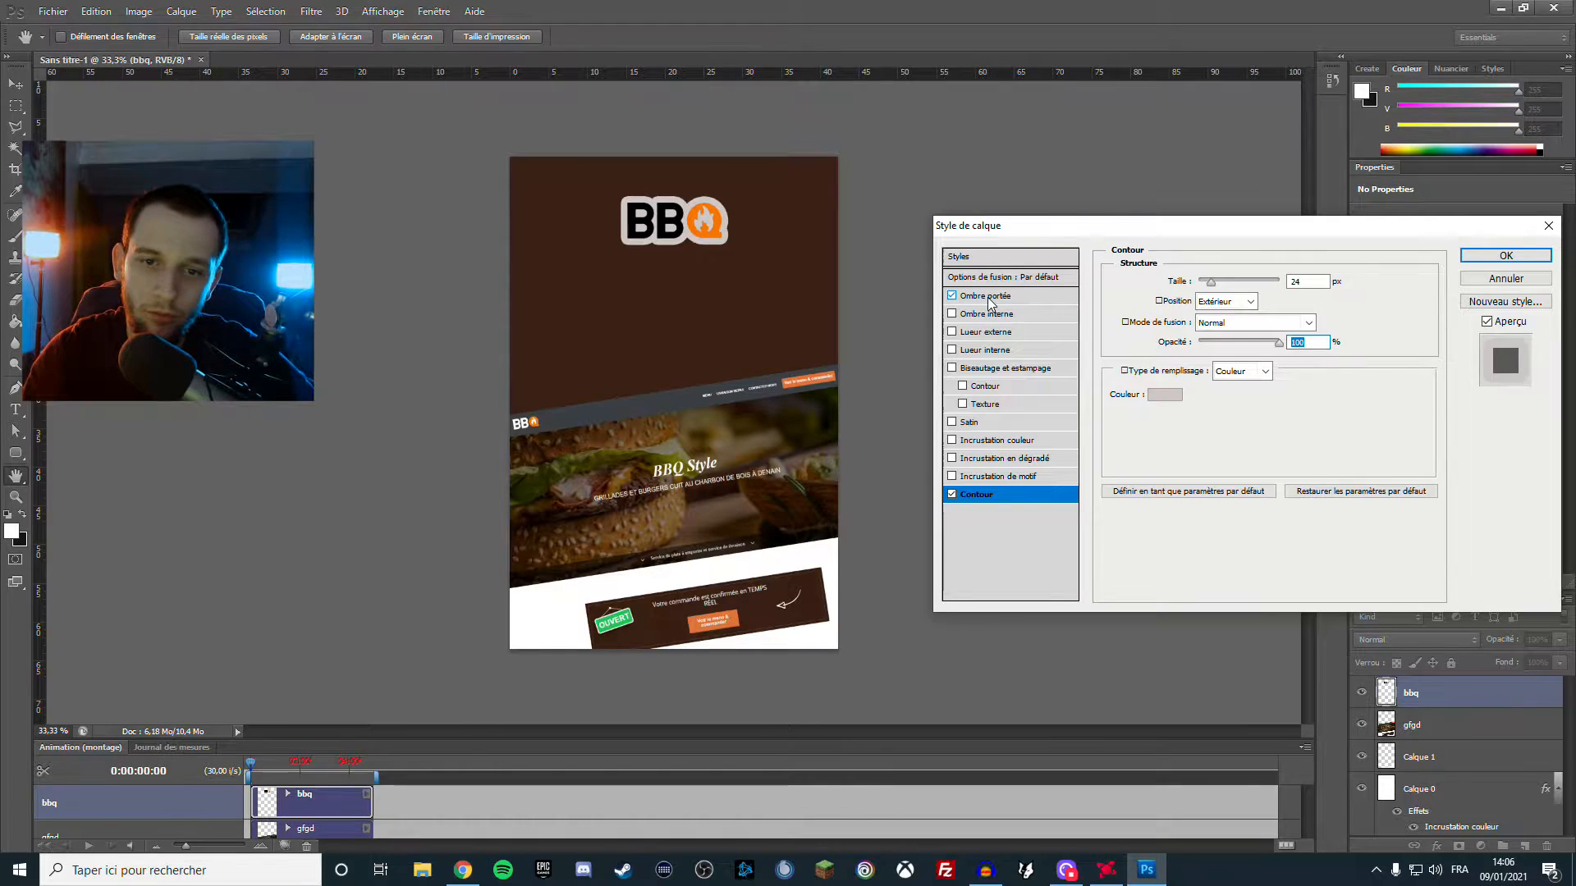
Add a drop shadow to the logo with 100% opacity, 20 px distance, 11% spread and an enlarged size, and apply the layer style
{"action": "left_click", "coordinate": [985, 296]}
{"action": "left_click_drag", "start_coordinate": [1248, 309], "coordinate": [1271, 303]}
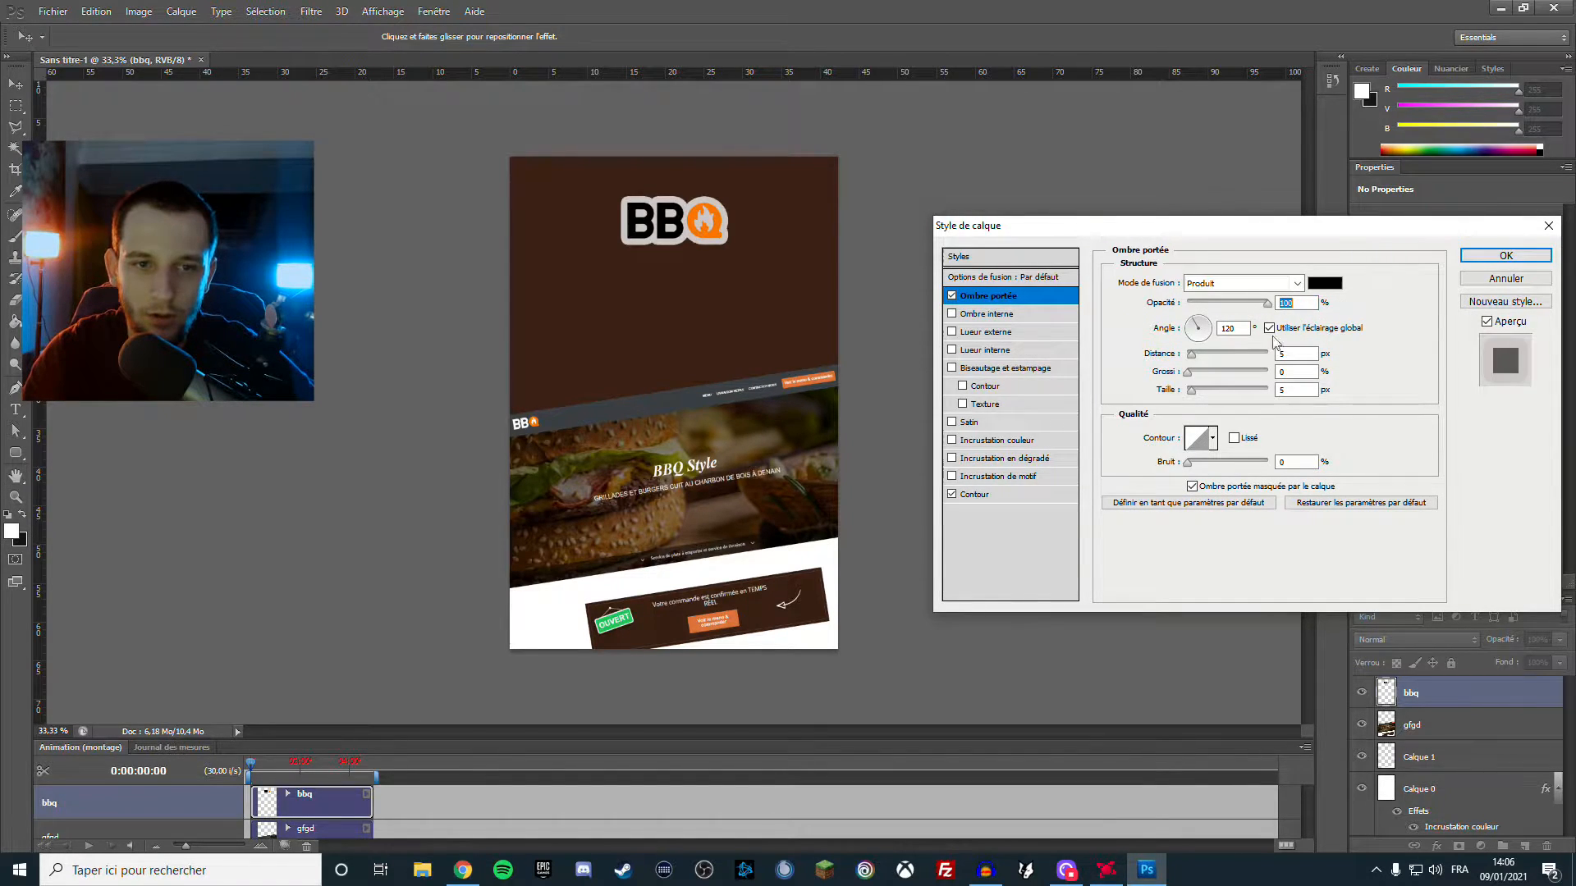
{"action": "left_click_drag", "start_coordinate": [1191, 354], "coordinate": [1224, 401]}
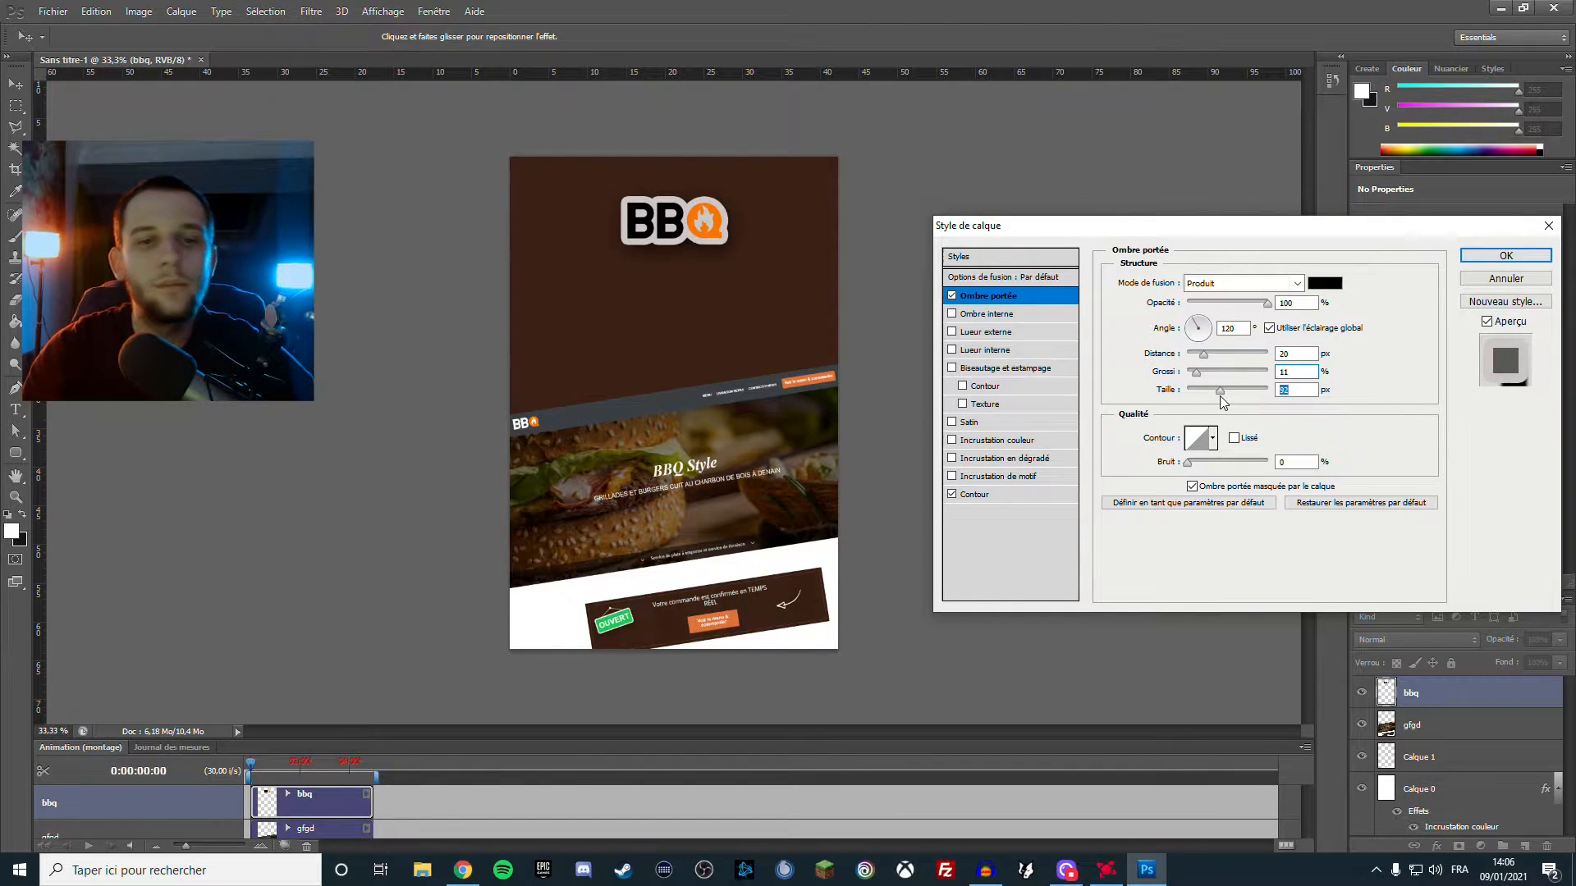
{"action": "left_click", "coordinate": [1506, 255]}
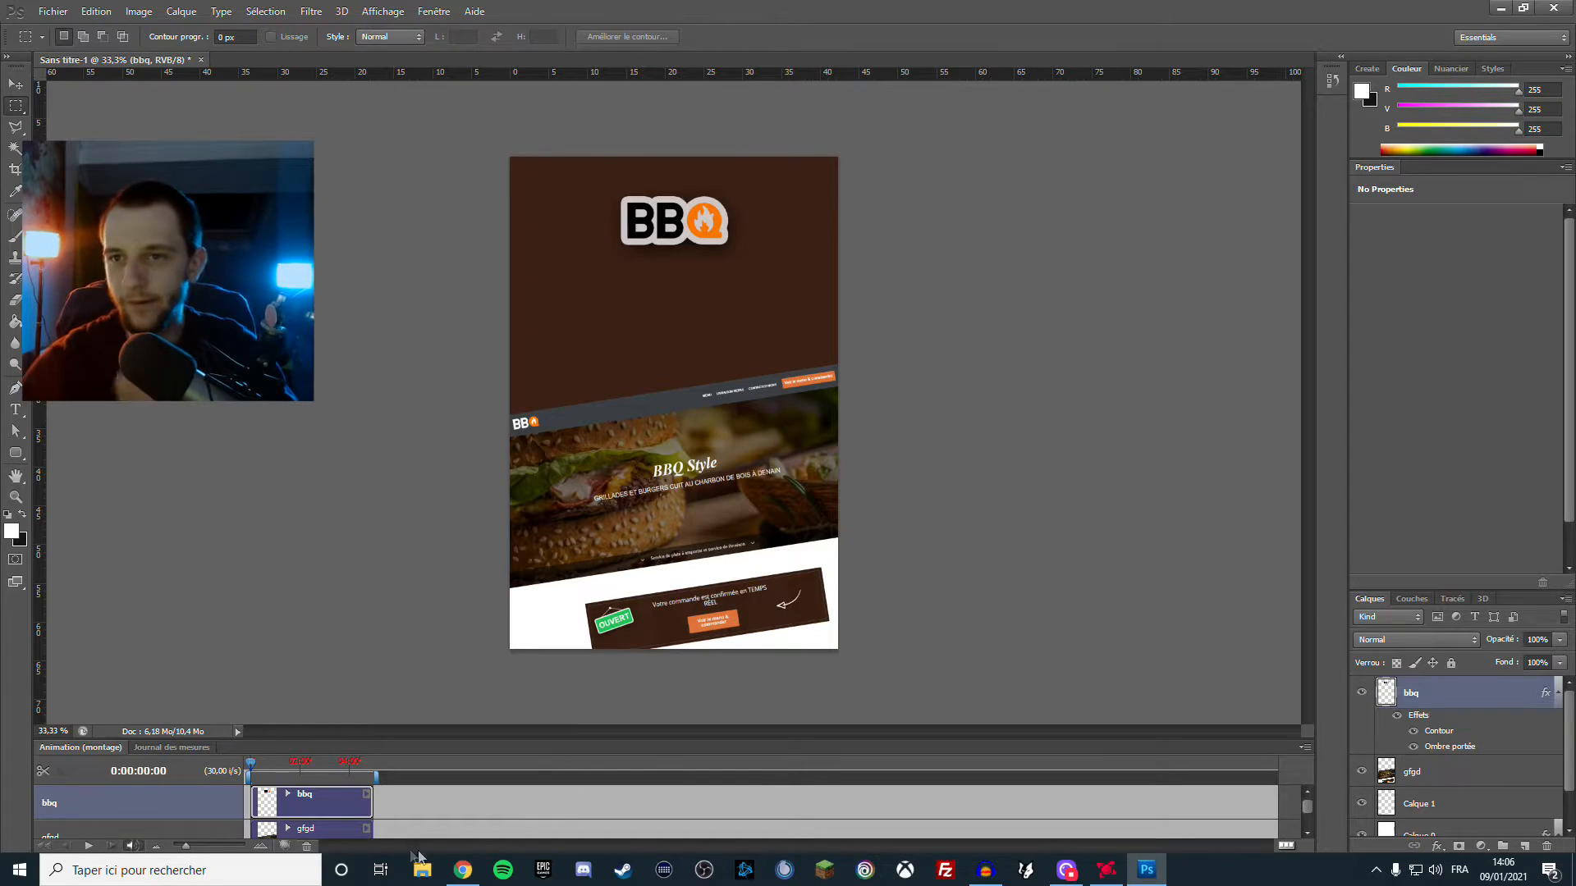
Switch to Chrome, browse the Google Images results for "bureau informatique" and return to Photoshop
{"action": "left_click", "coordinate": [463, 869]}
{"action": "left_click", "coordinate": [613, 14]}
{"action": "left_click_drag", "start_coordinate": [649, 14], "coordinate": [1575, 328]}
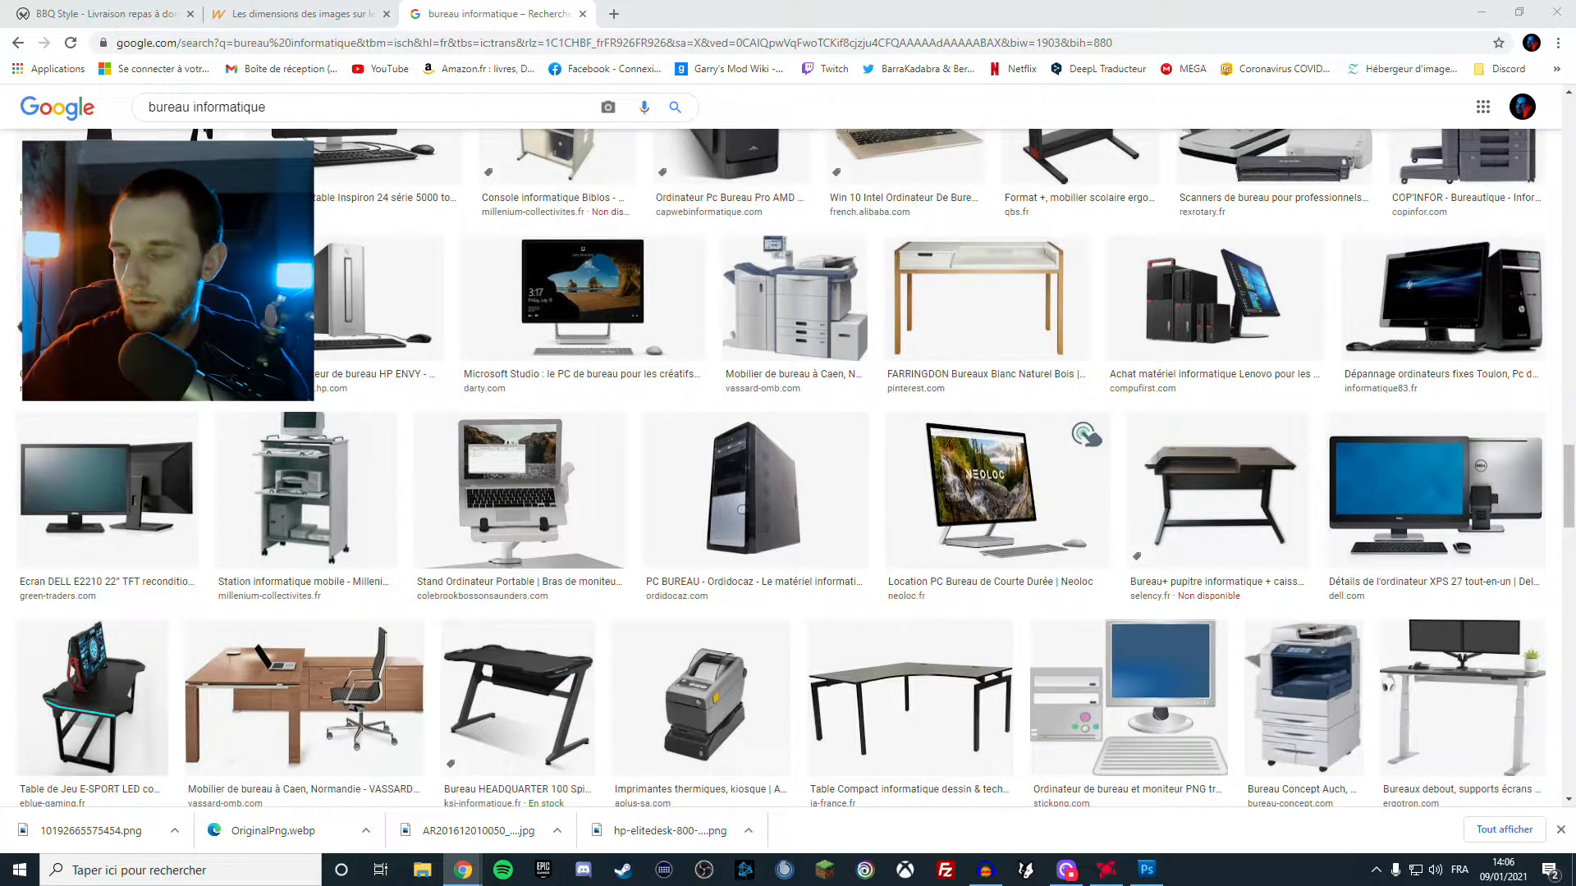
{"action": "left_click", "coordinate": [1482, 12]}
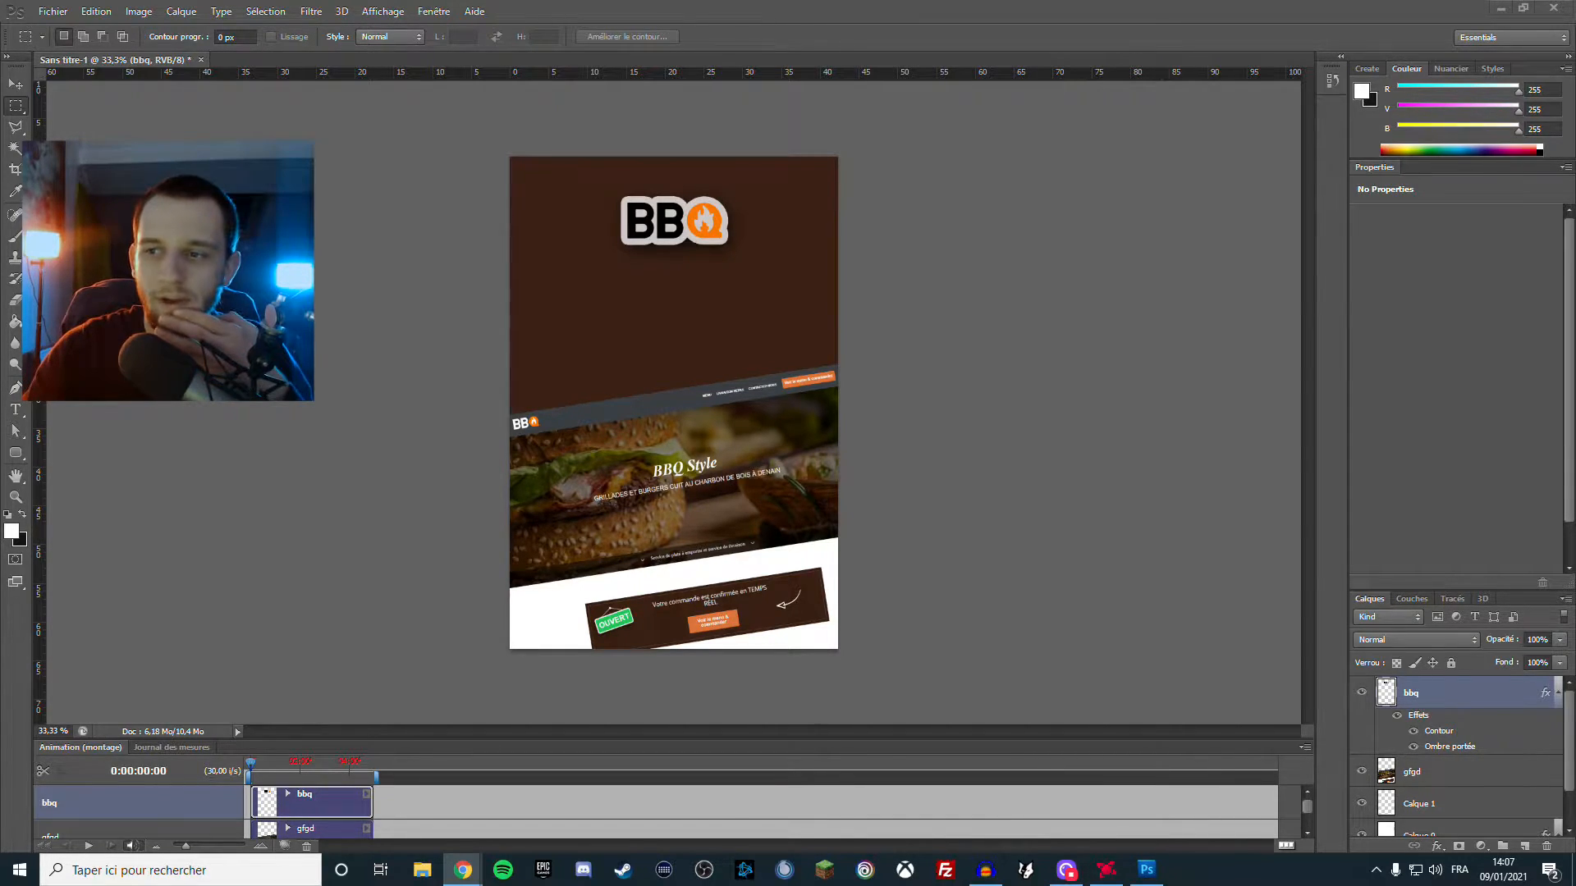
{"action": "left_click", "coordinate": [951, 7]}
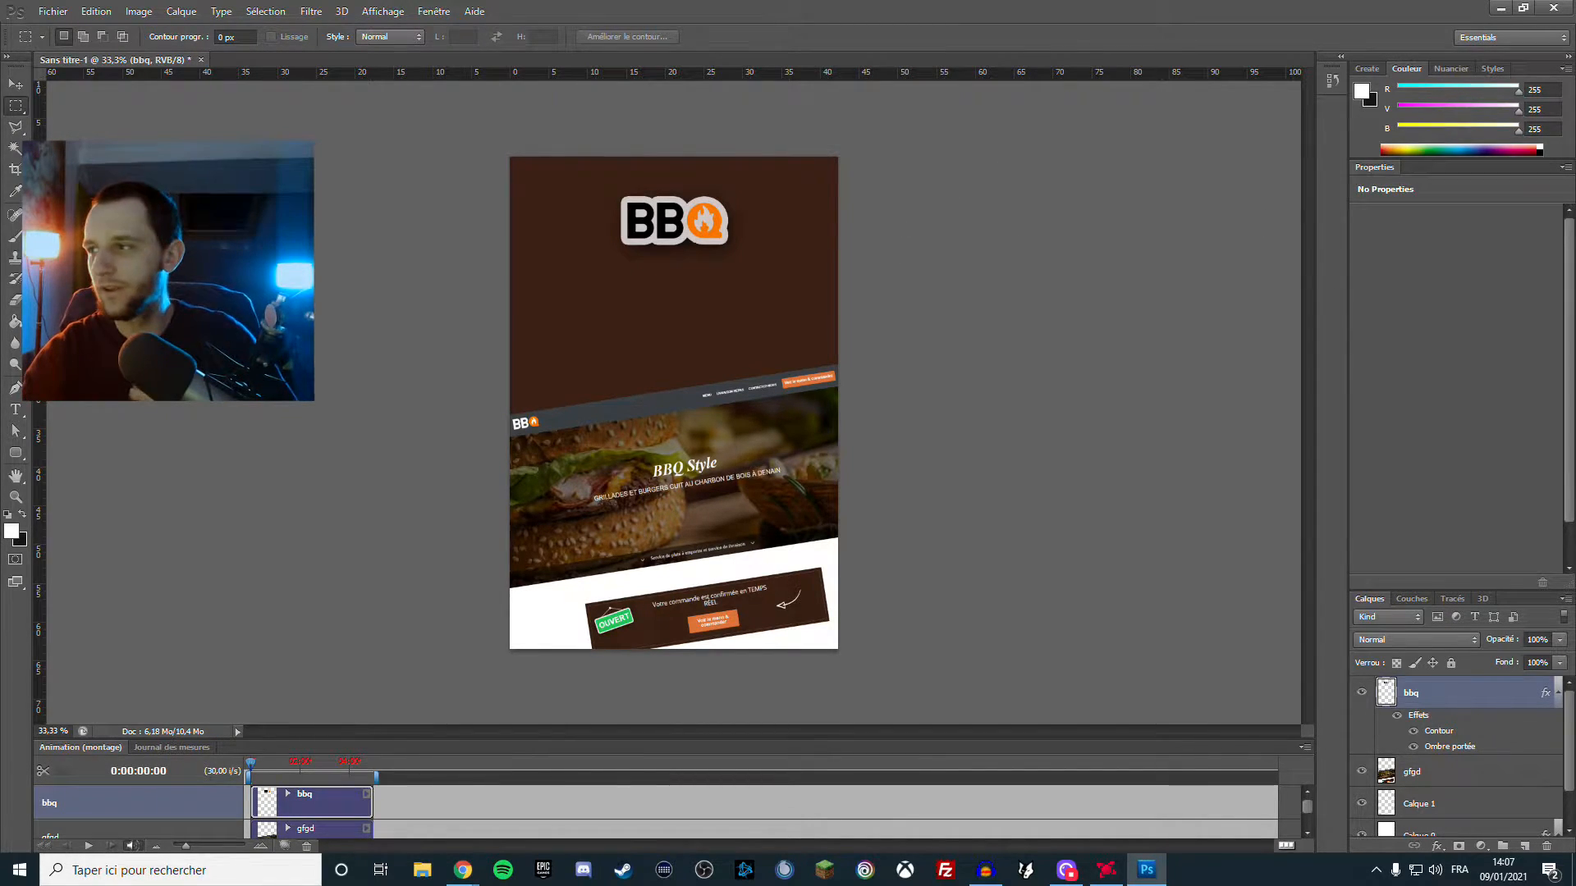
{"action": "key", "text": "alt+Tab"}
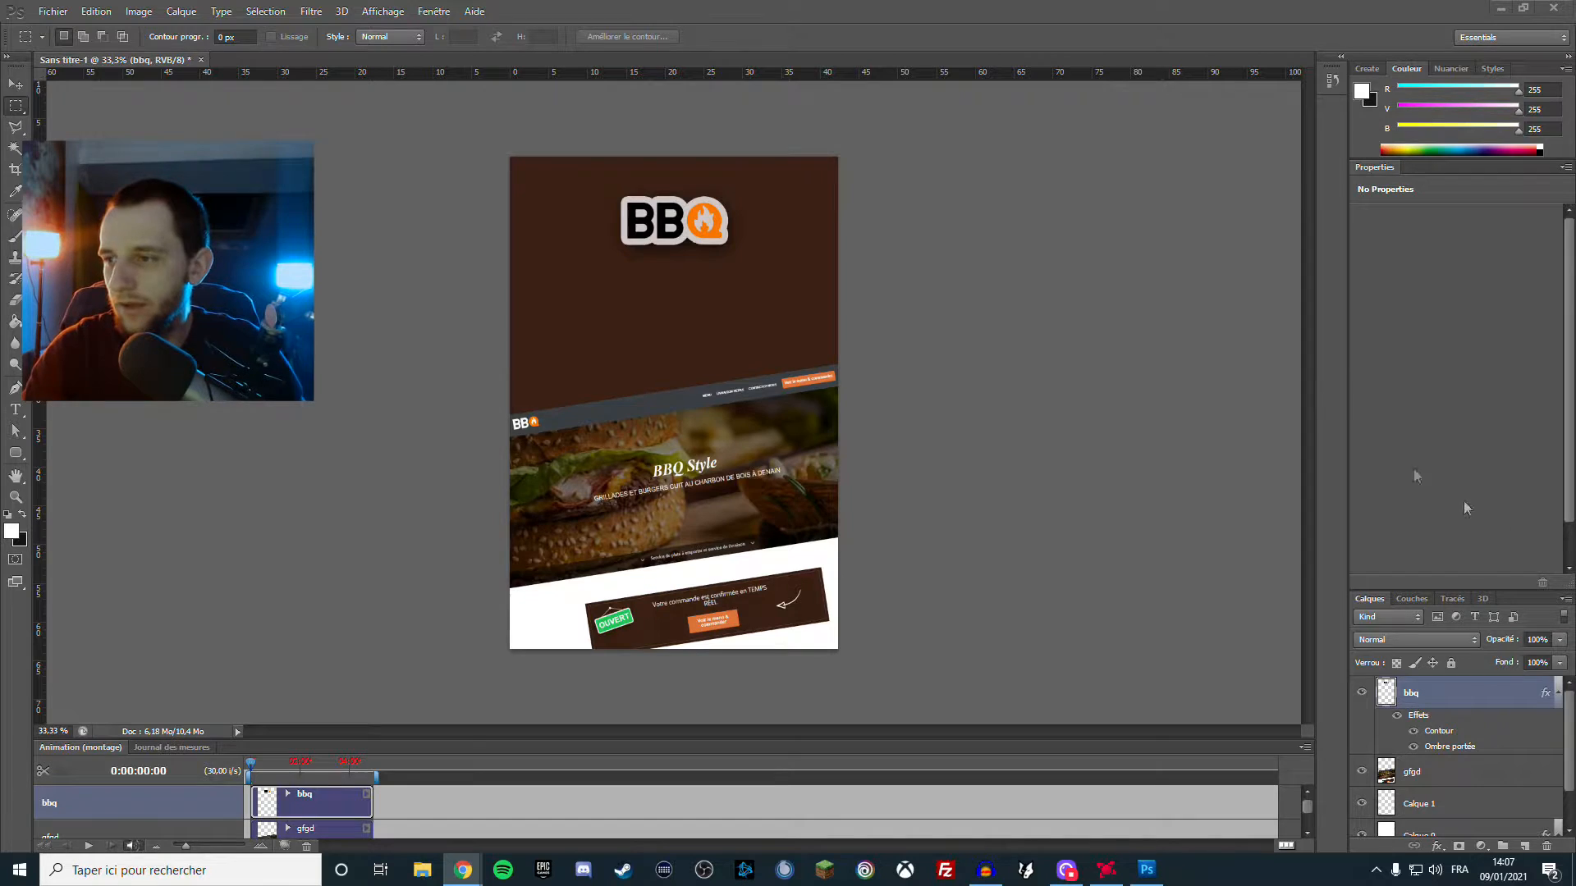
Start a new text line on the brown area below the BBQ logo
{"action": "left_click", "coordinate": [949, 36]}
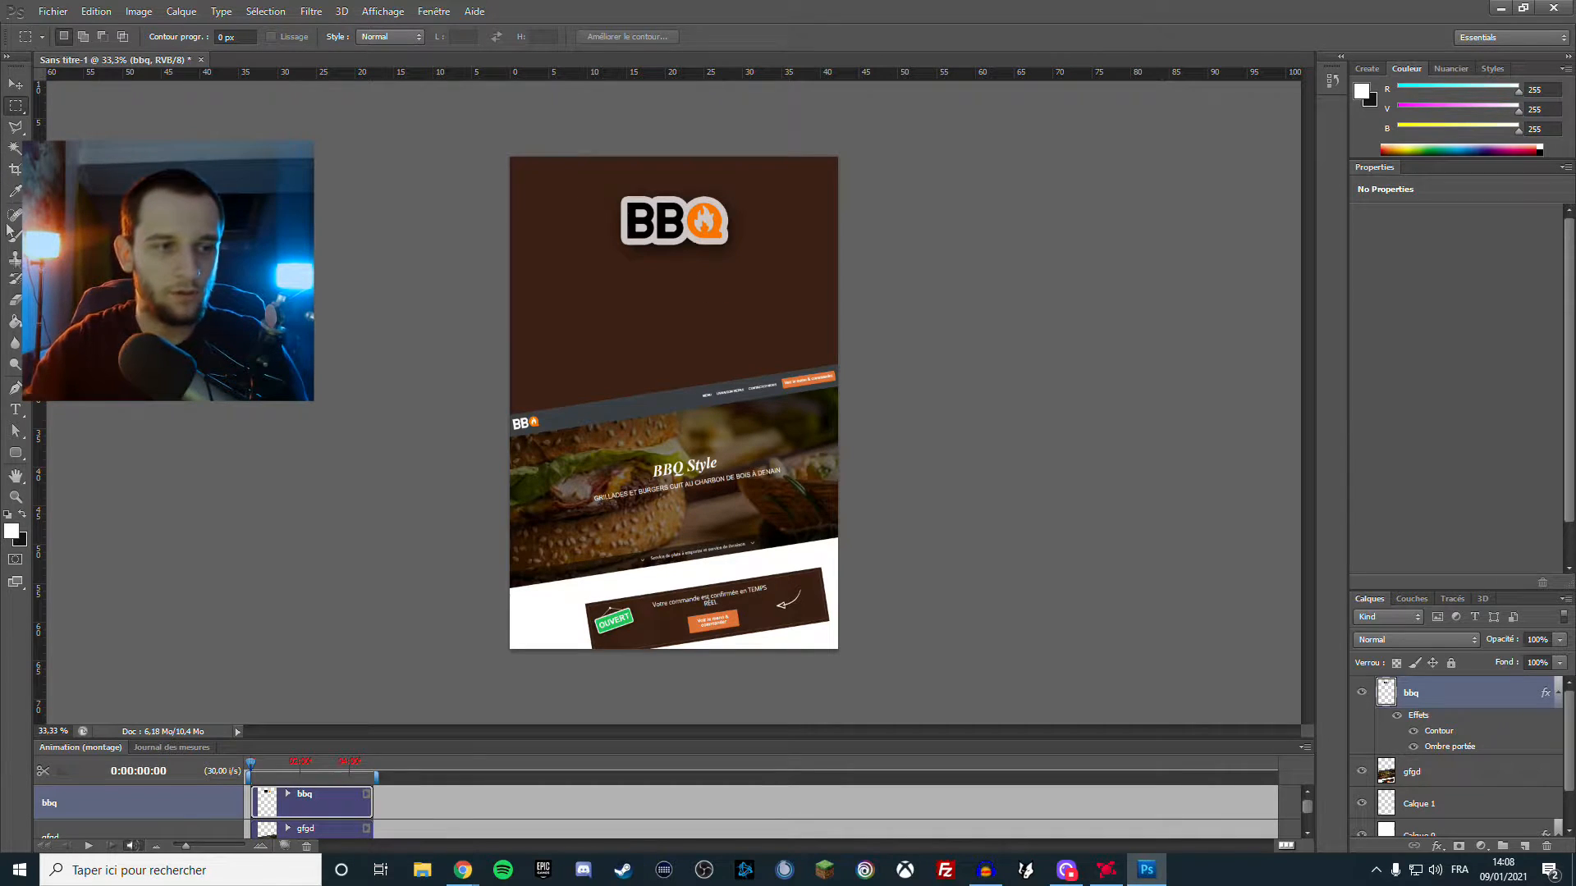
{"action": "left_click", "coordinate": [15, 410]}
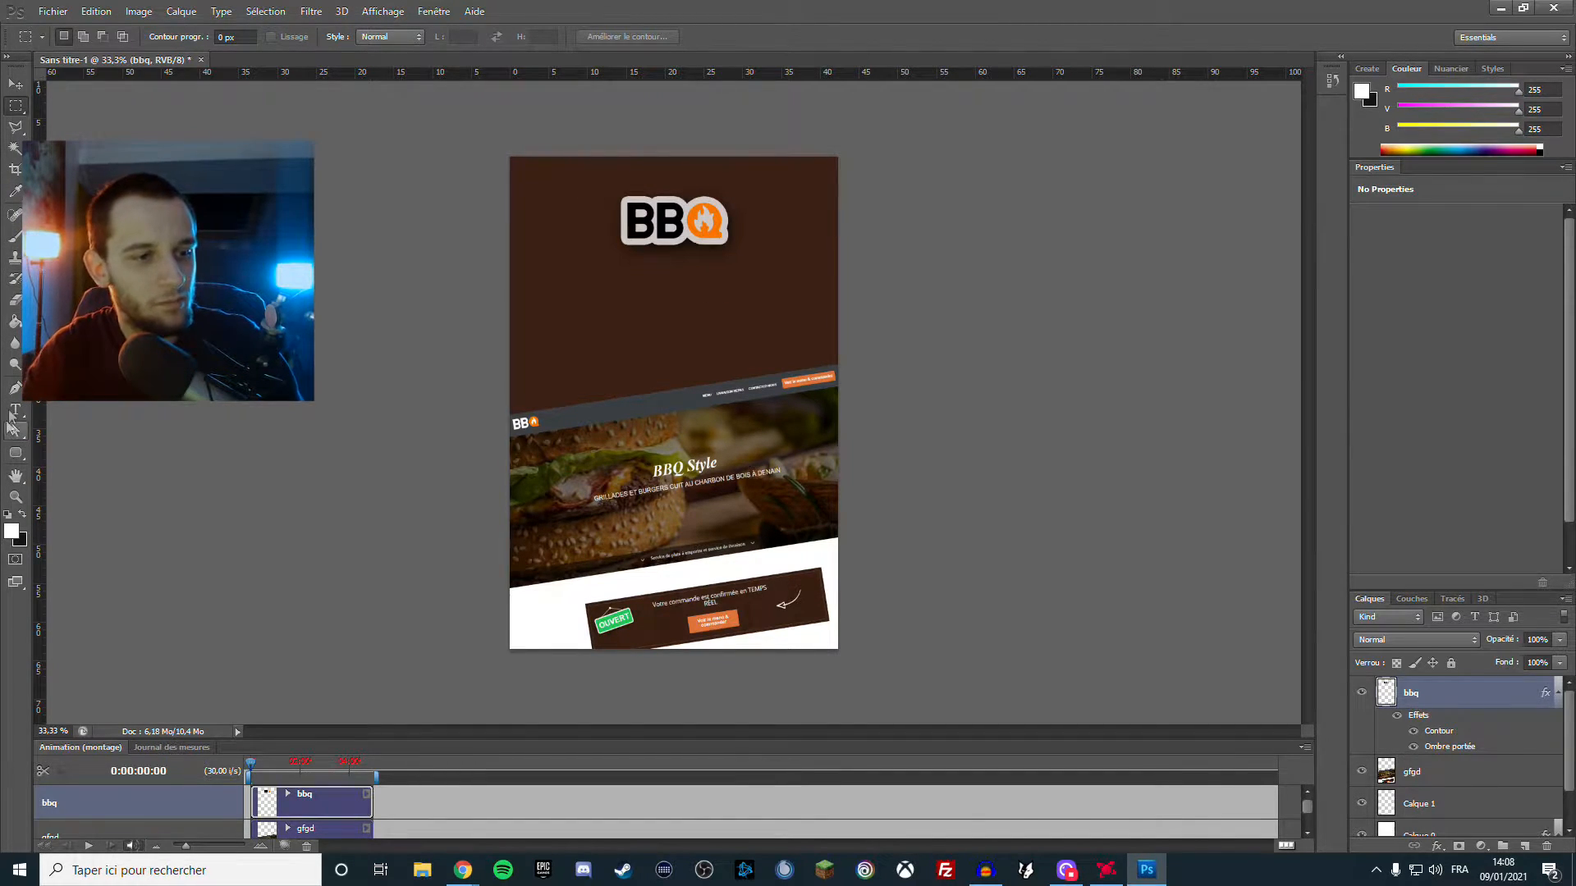
{"action": "left_click", "coordinate": [590, 289]}
{"action": "type", "text": "gfdgfdg"}
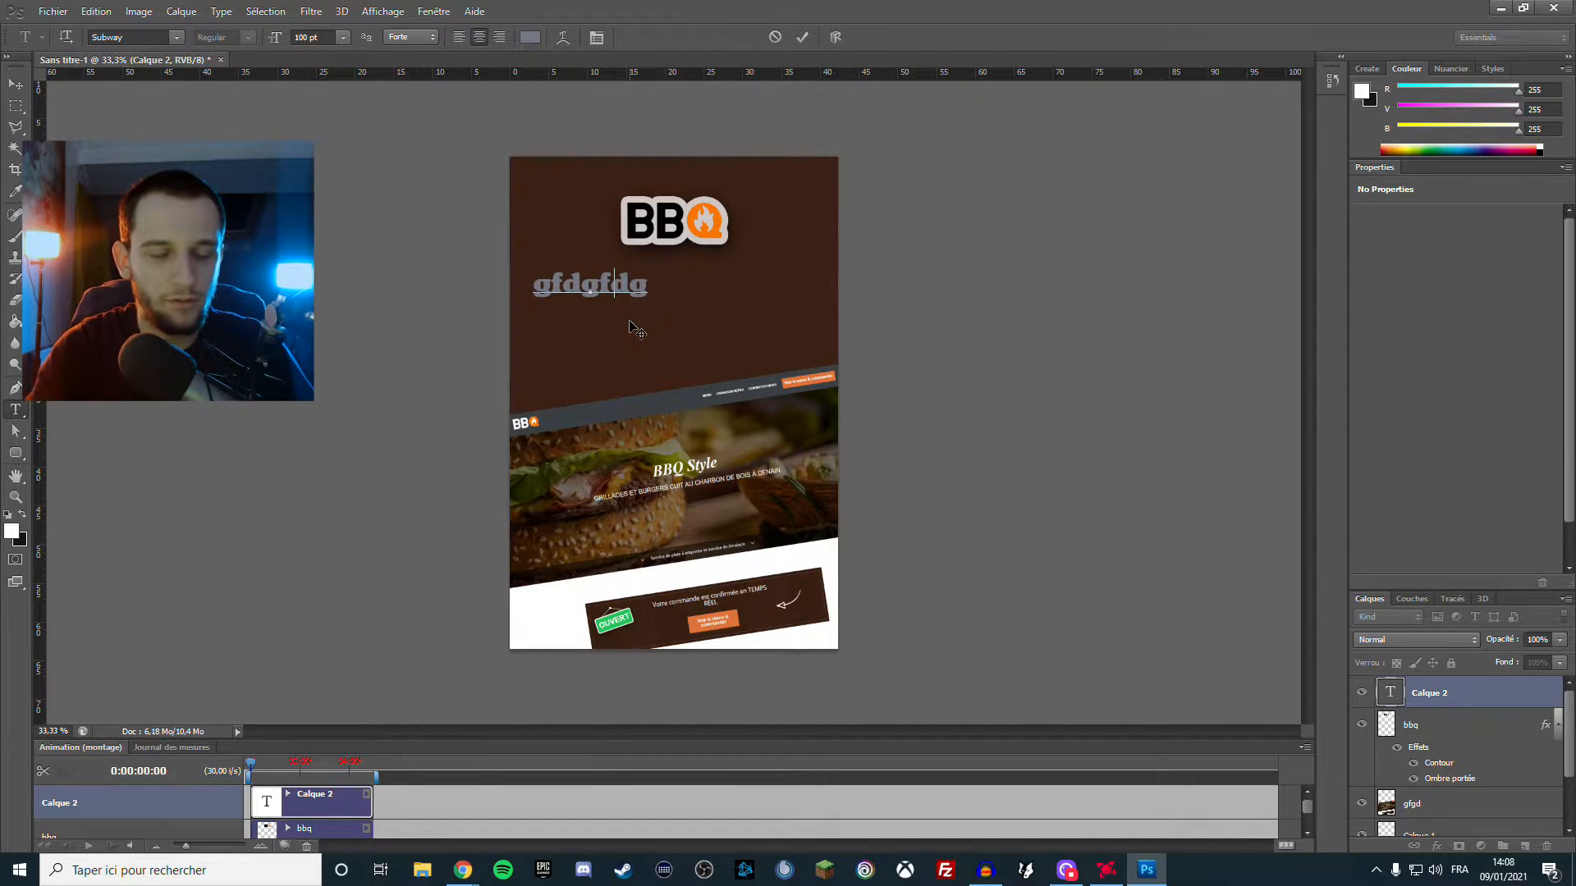
{"action": "key", "text": "BackSpace"}
{"action": "key", "text": "BackSpace"}
{"action": "key", "text": "BackSpace"}
{"action": "key", "text": "BackSpace"}
{"action": "key", "text": "BackSpace"}
{"action": "key", "text": "BackSpace"}
{"action": "key", "text": "BackSpace"}
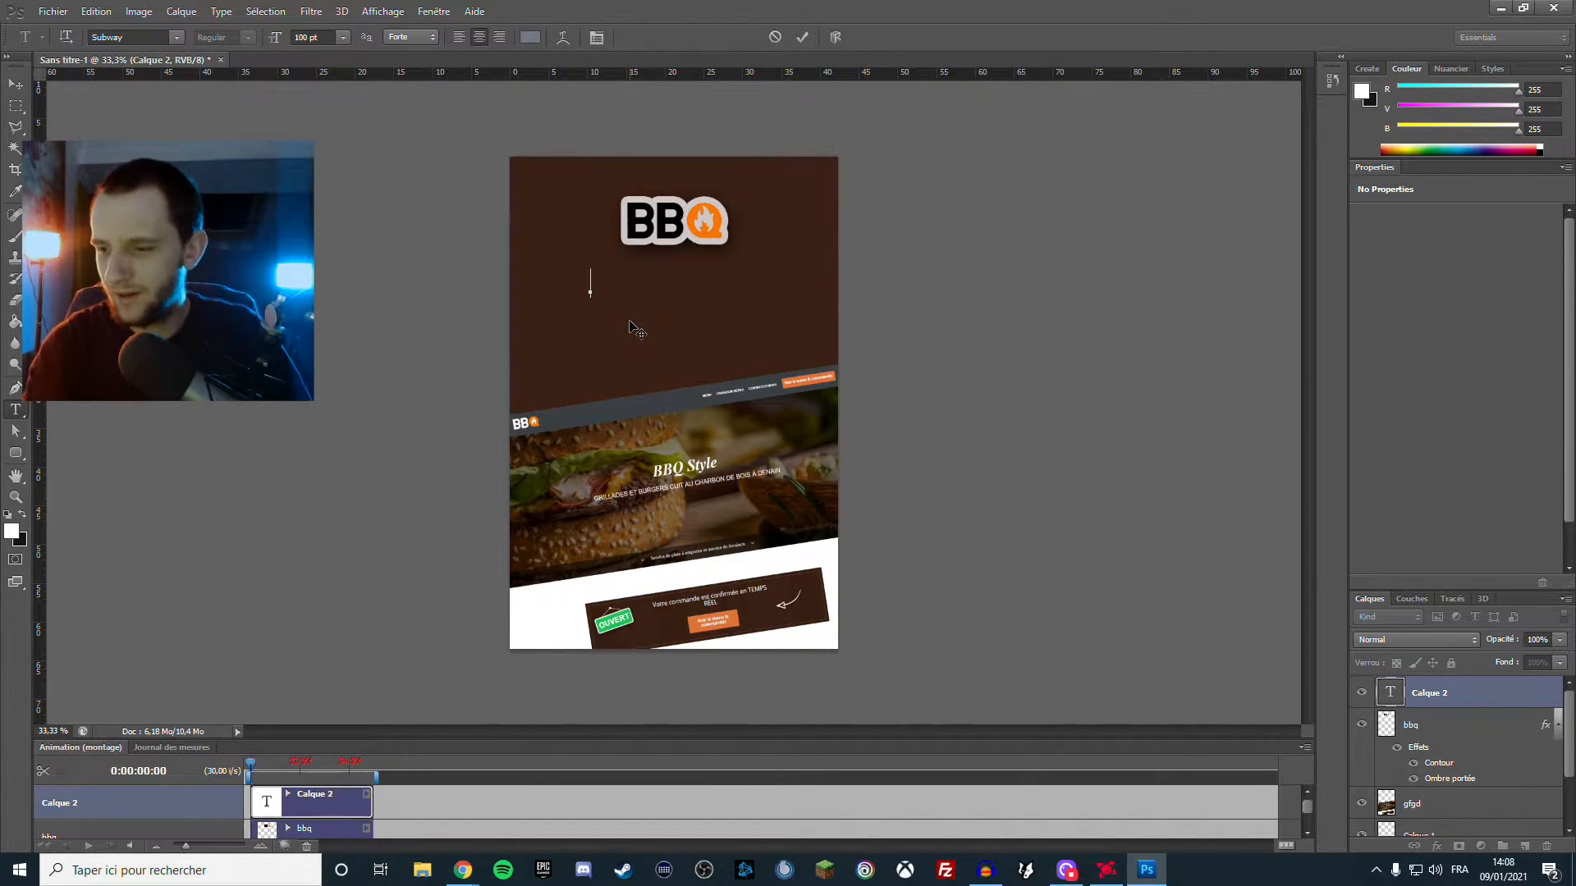
Enter the headline "N'appelez plus !" and move it to the centre below the BBQ logo
{"action": "type", "text": "N'a"}
{"action": "type", "text": "ppelez"}
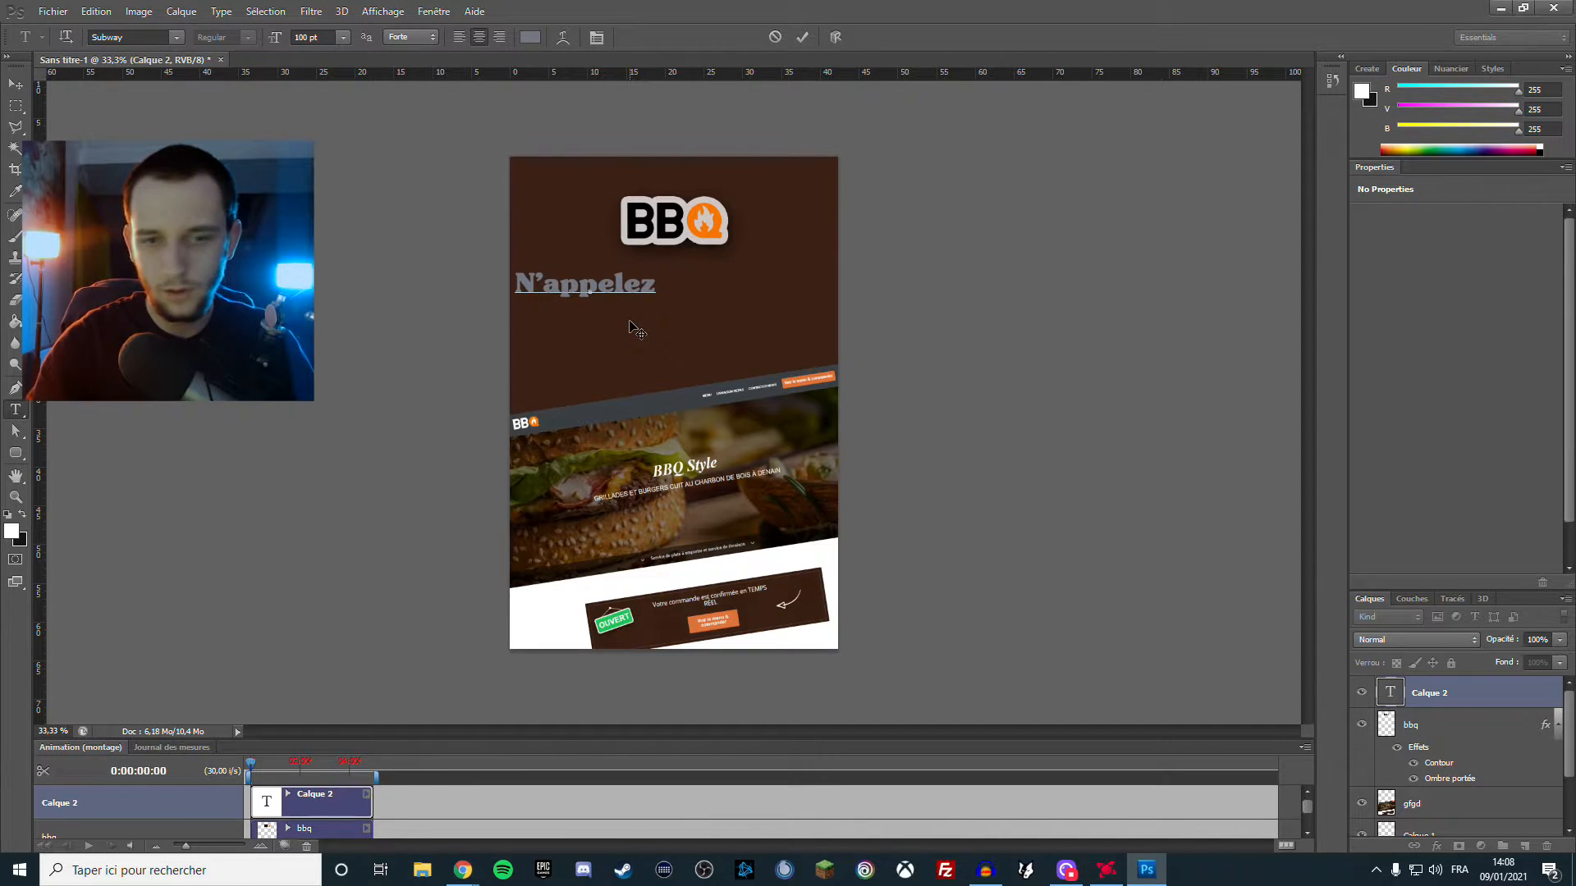
{"action": "type", "text": " plus"}
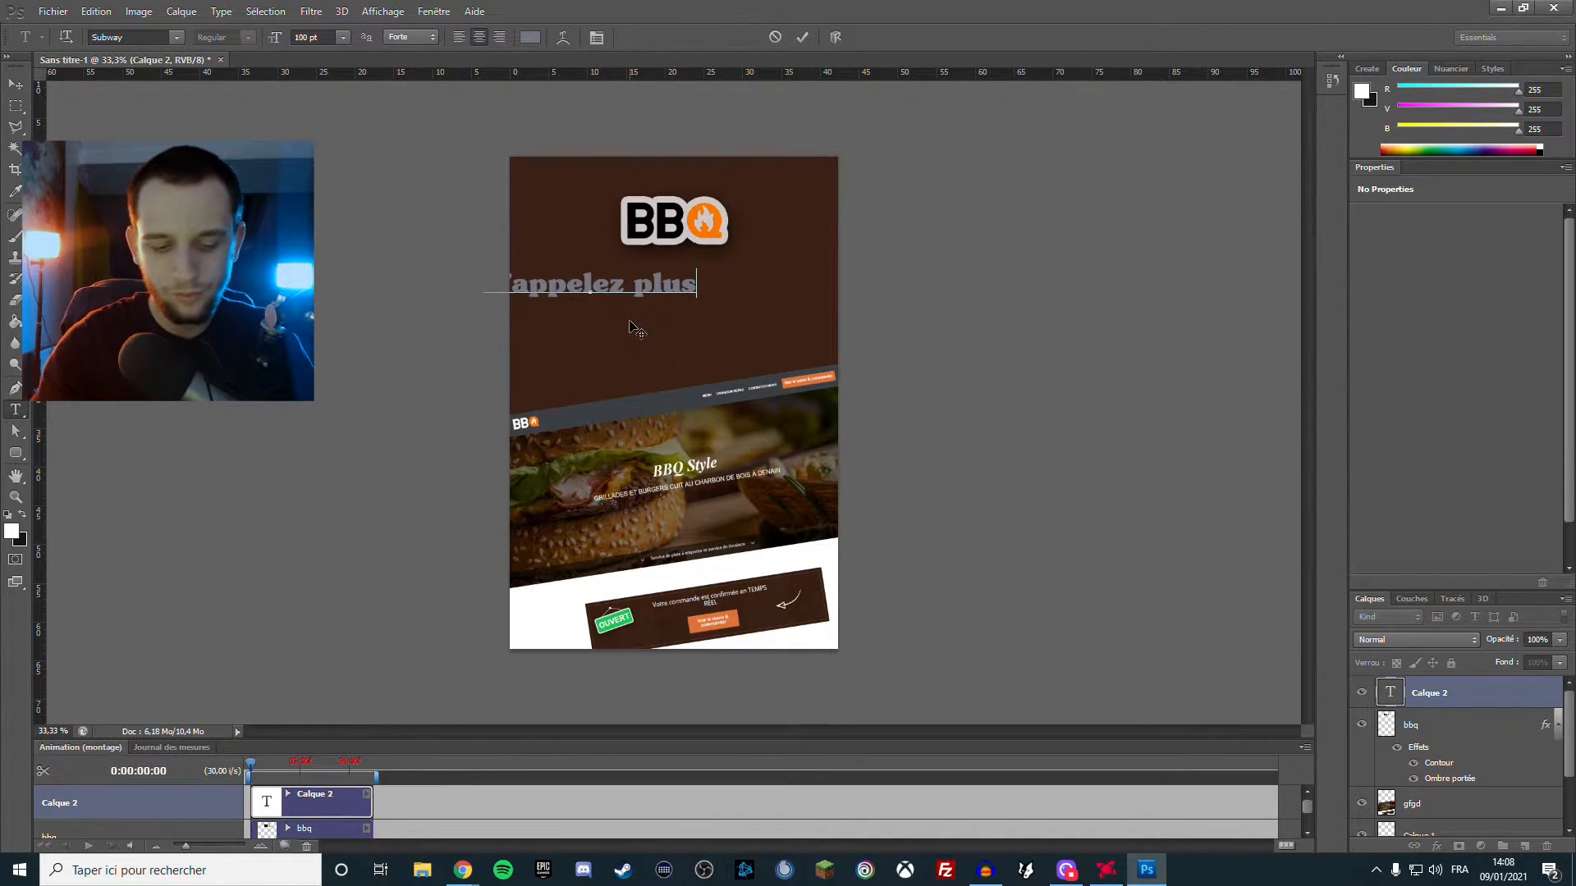
{"action": "type", "text": "!"}
{"action": "key", "text": "Left"}
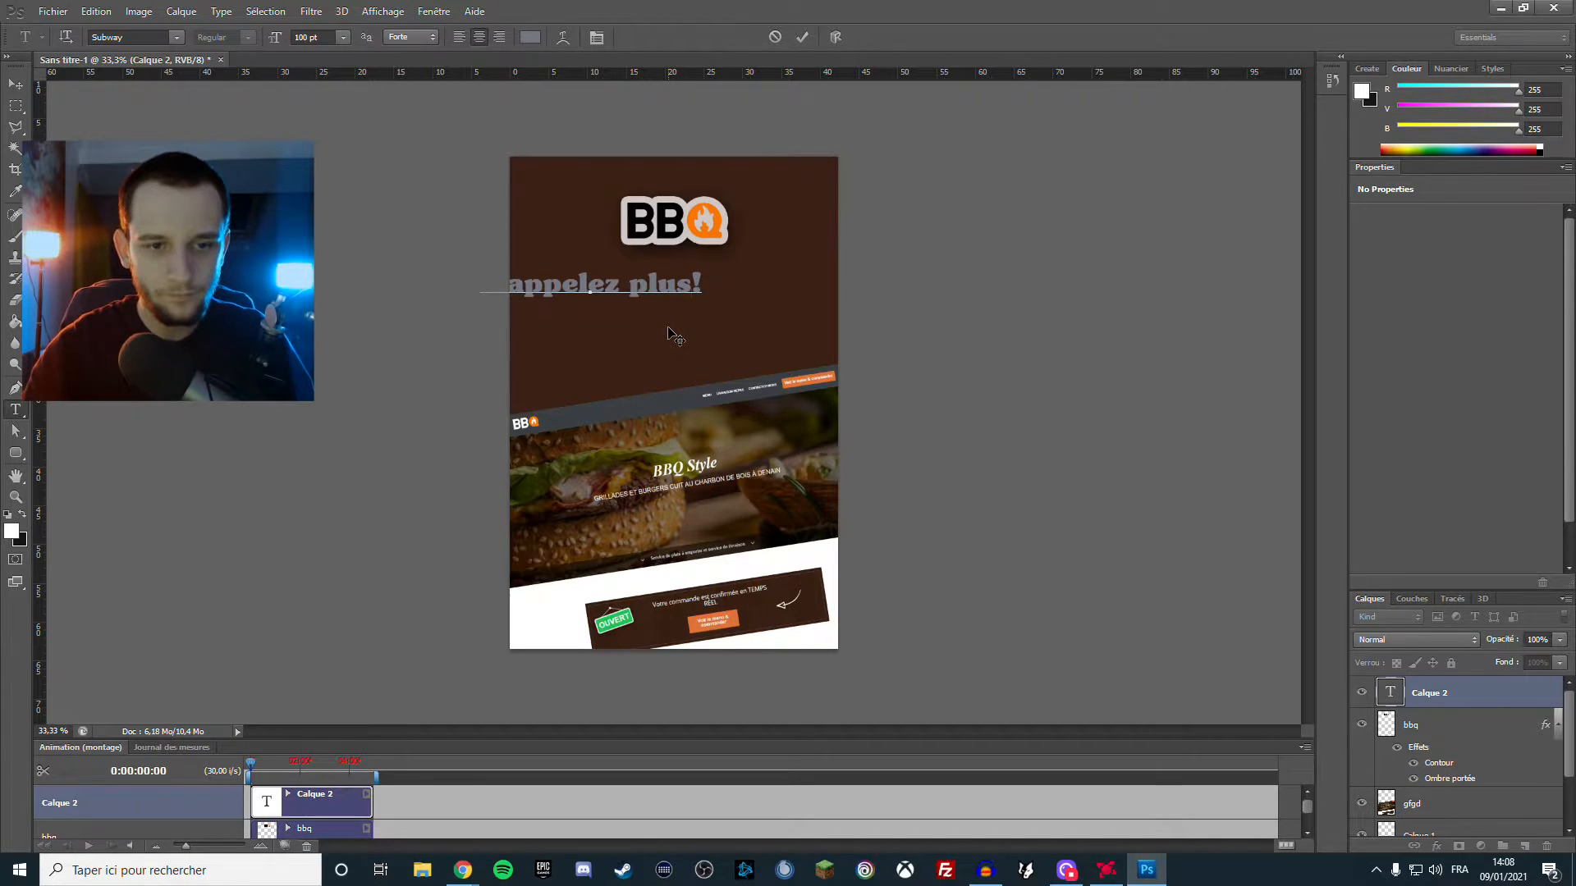
{"action": "left_click_drag", "start_coordinate": [702, 341], "coordinate": [751, 328]}
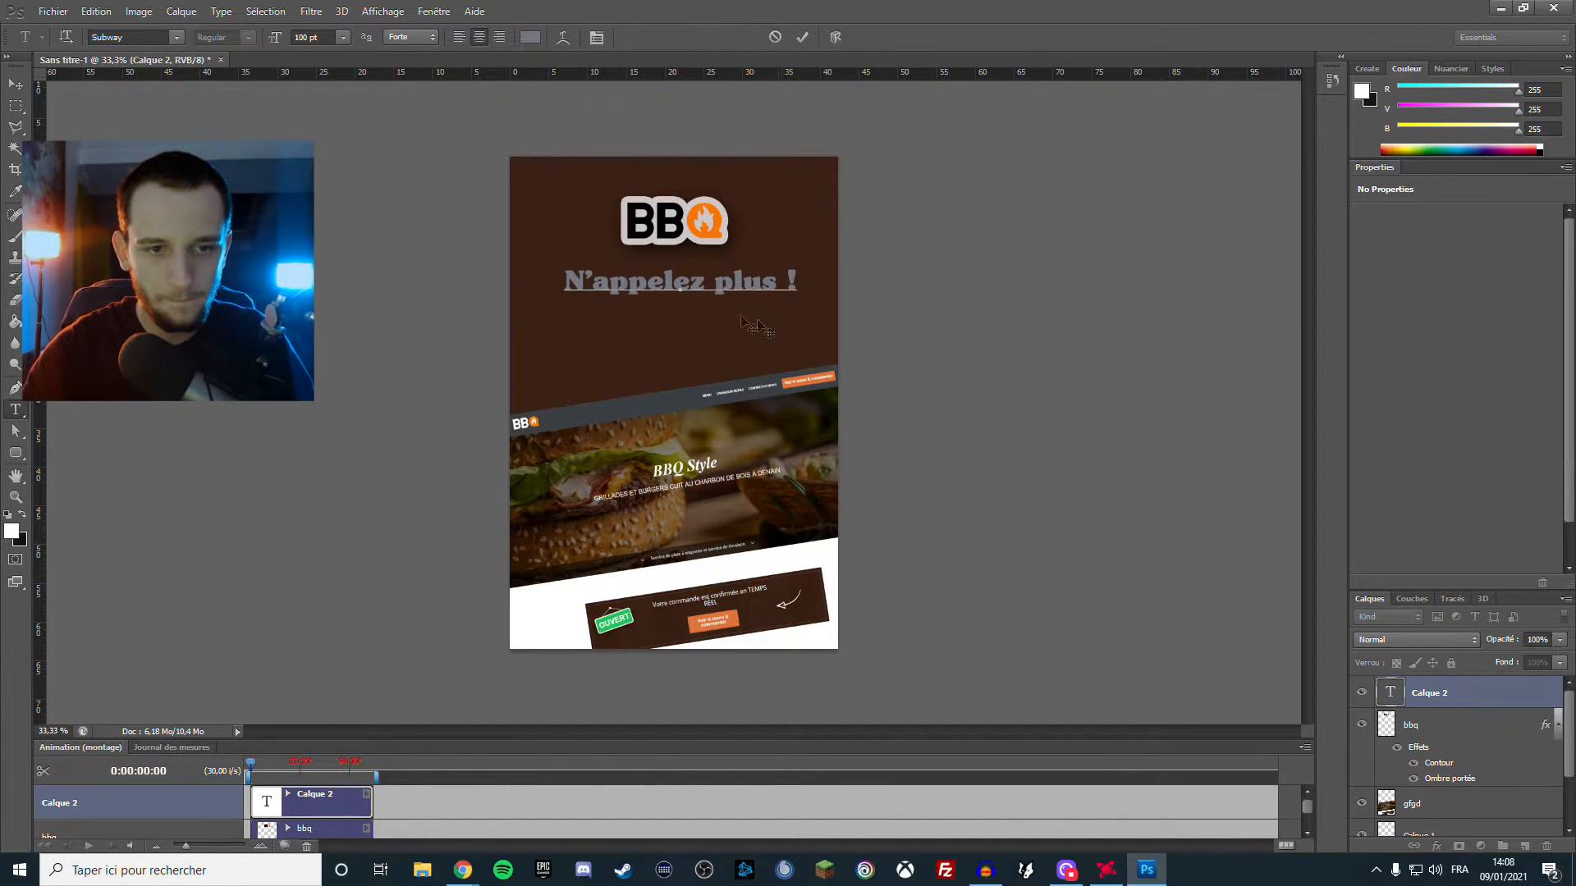
Try the headline at 50 pt, move it slightly closer to the logo and set its size to 70 pt
{"action": "triple_click", "coordinate": [696, 283]}
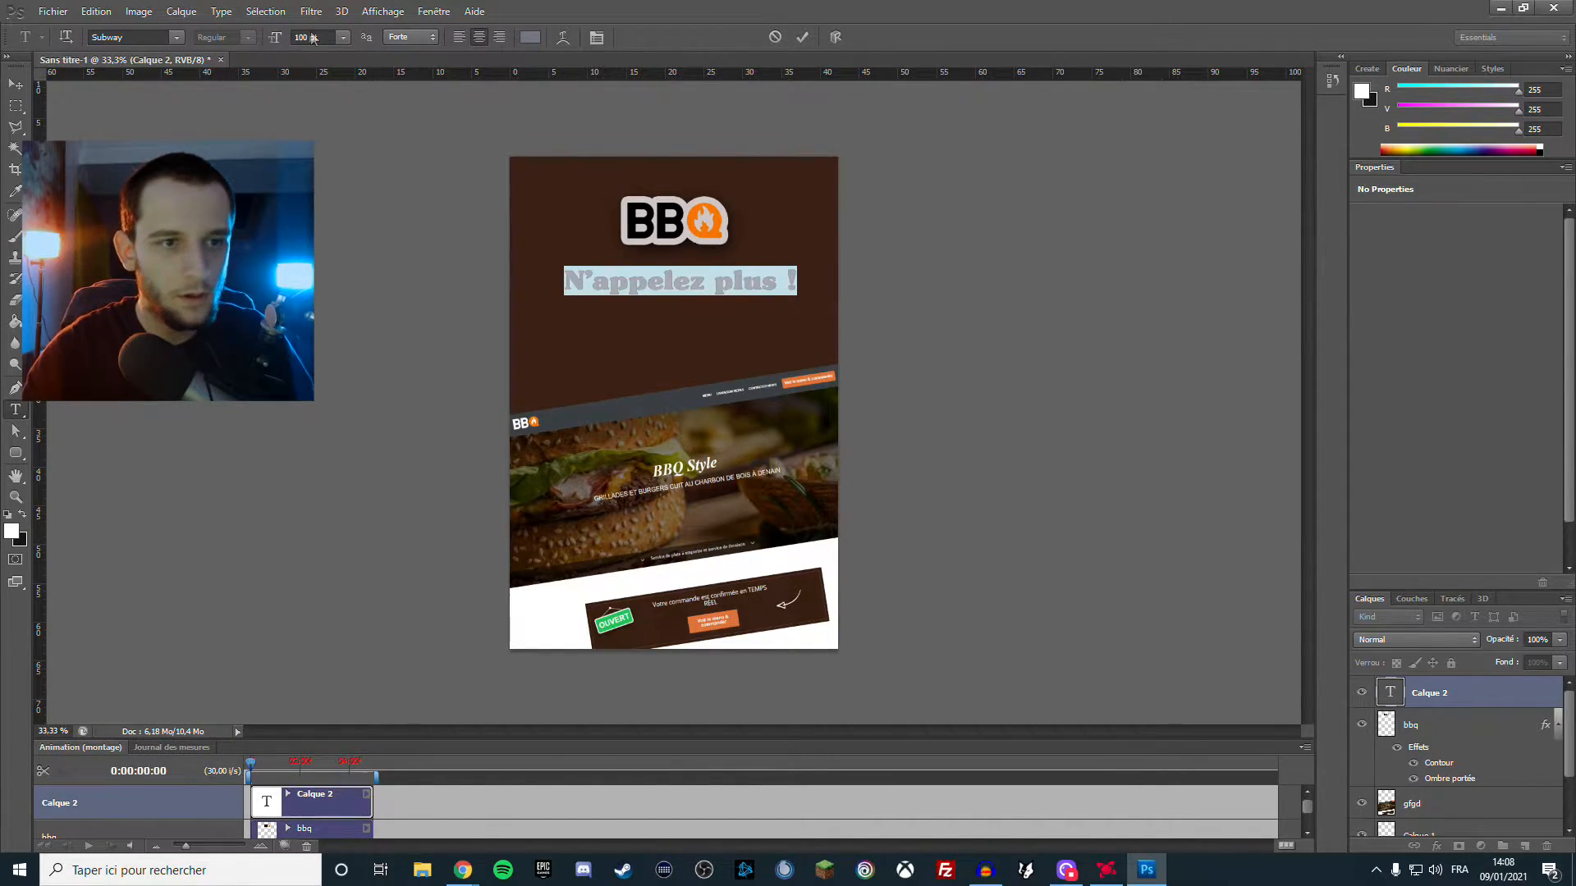
{"action": "type", "text": "50"}
{"action": "key", "text": "Return"}
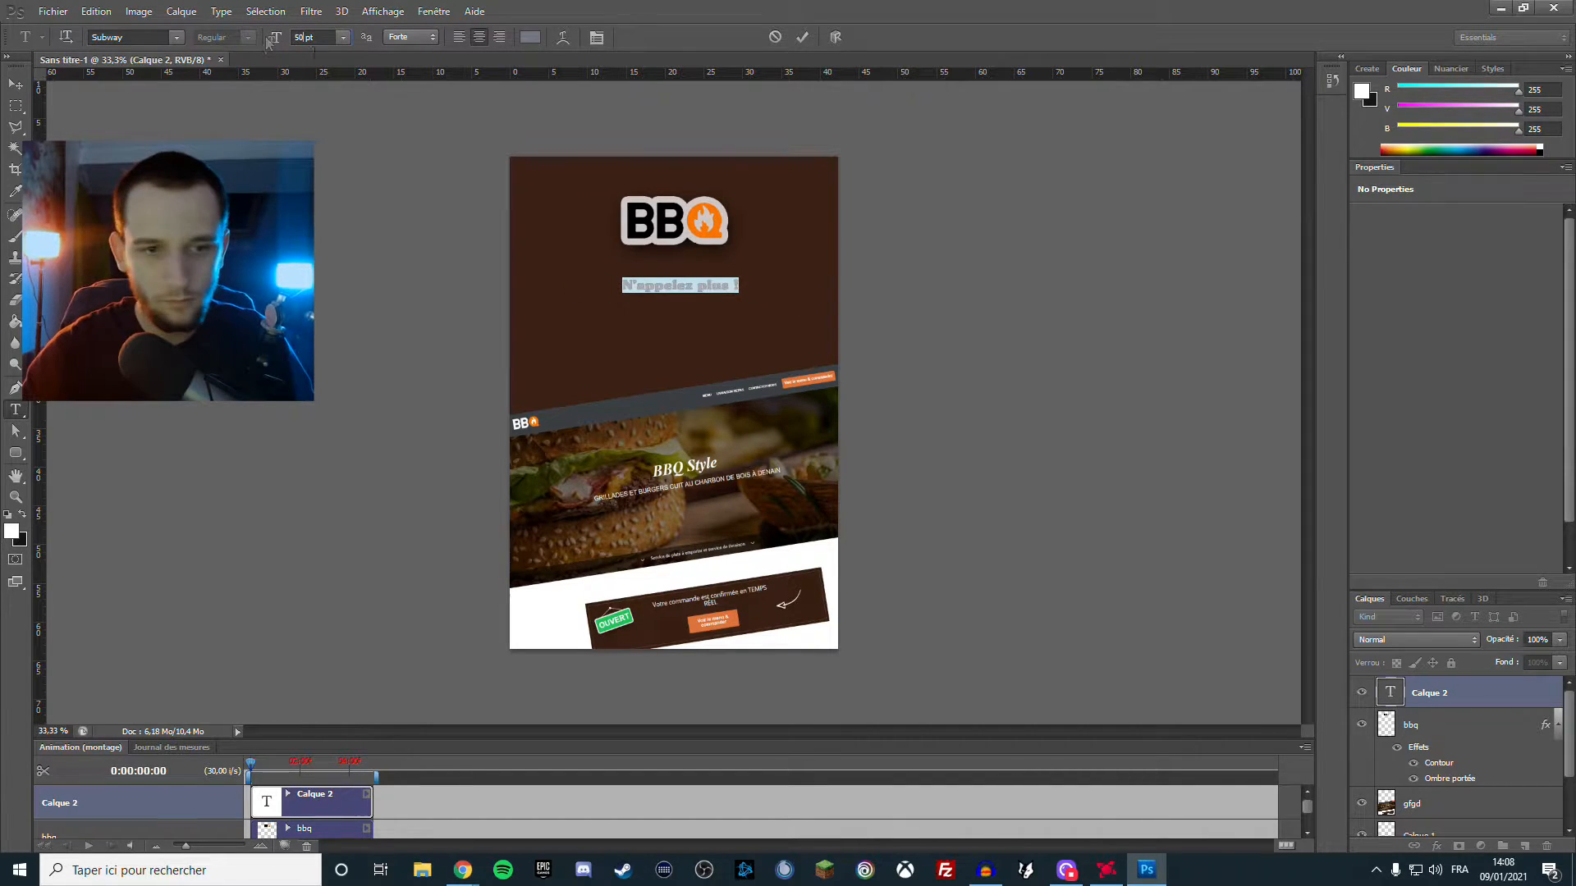
{"action": "left_click_drag", "start_coordinate": [724, 343], "coordinate": [716, 334]}
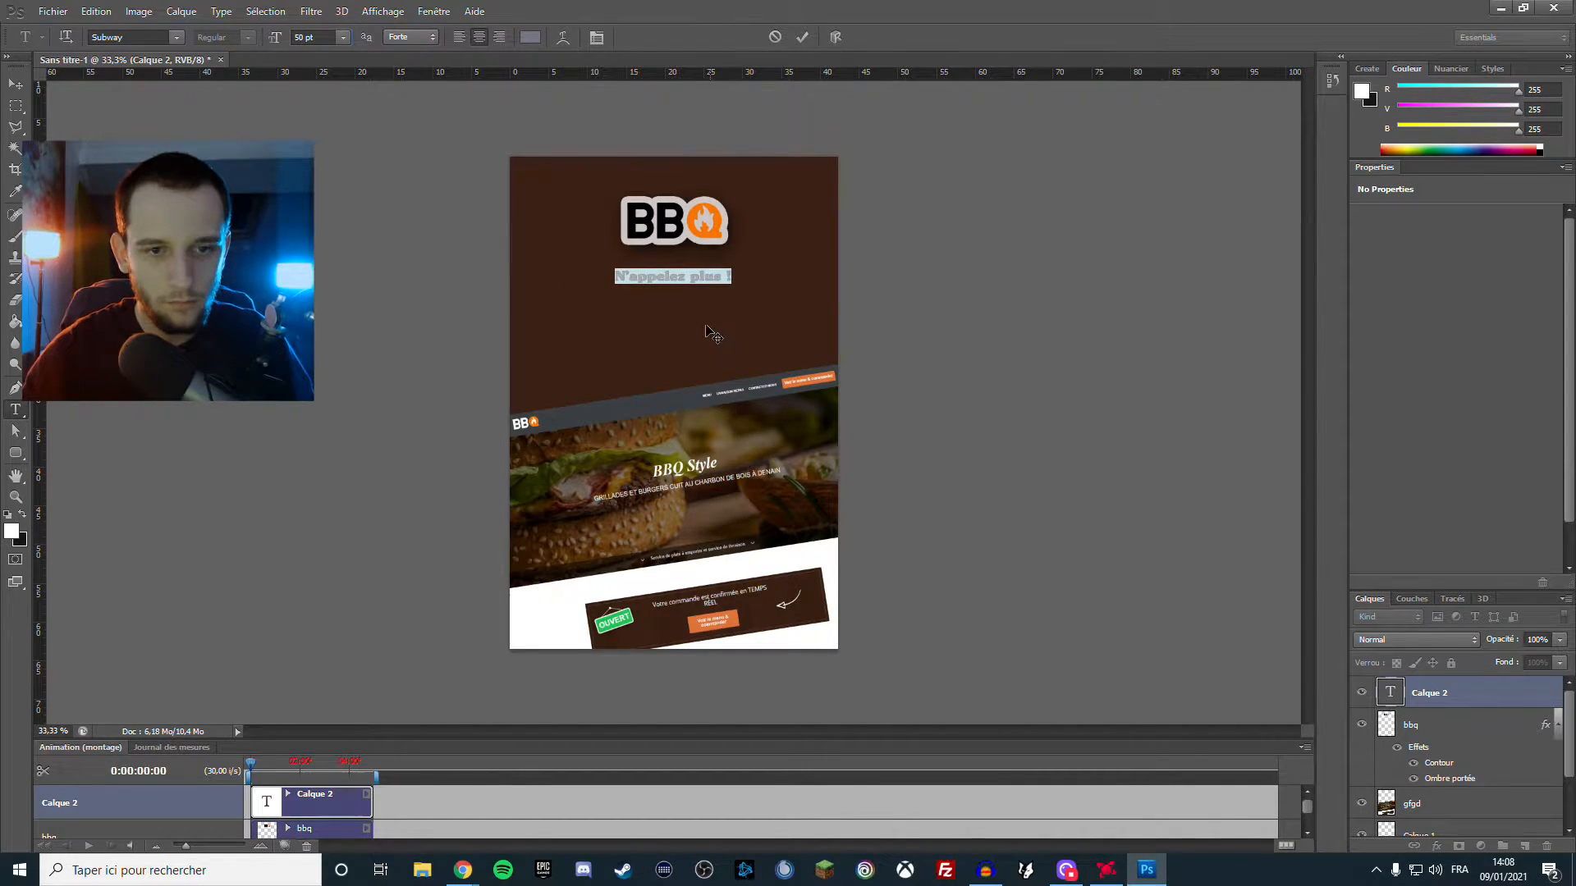
{"action": "type", "text": "70"}
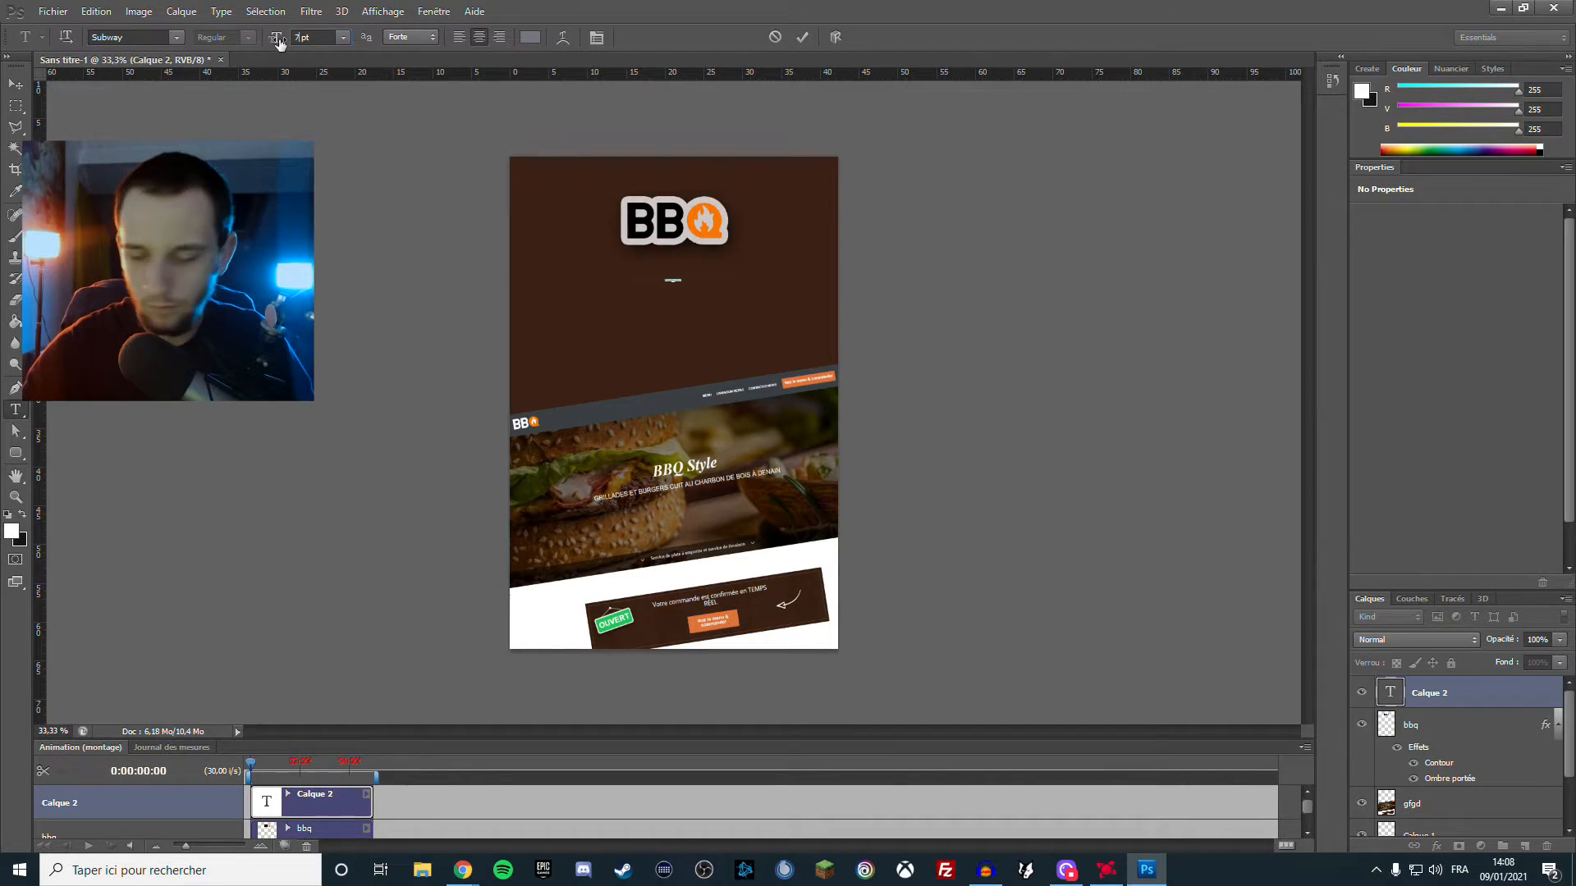
{"action": "key", "text": "Return"}
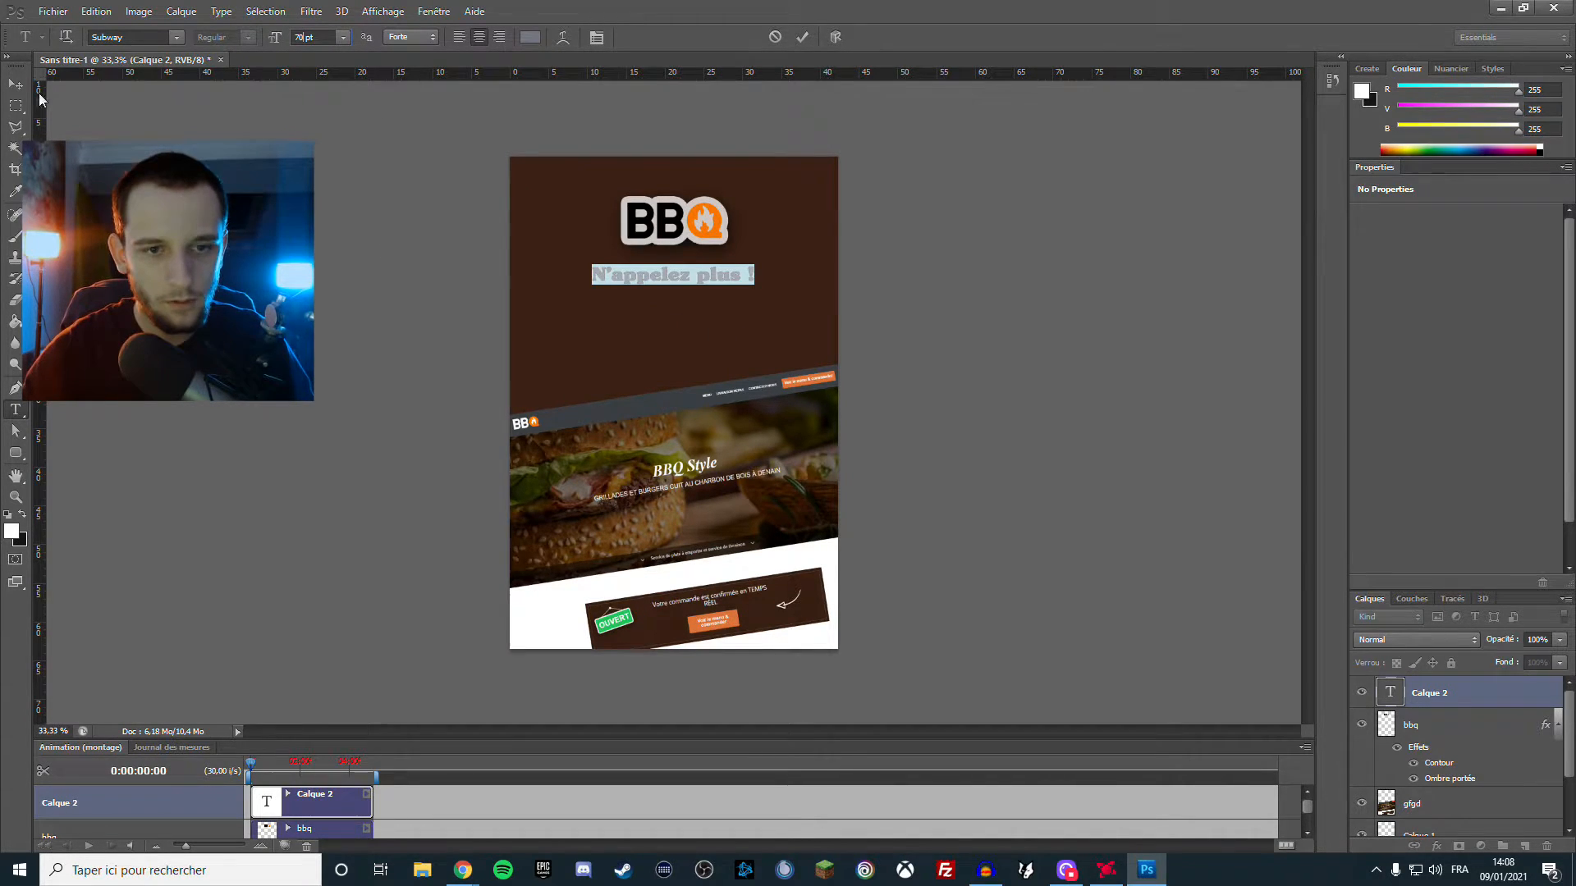
{"action": "key", "text": "ctrl+Return"}
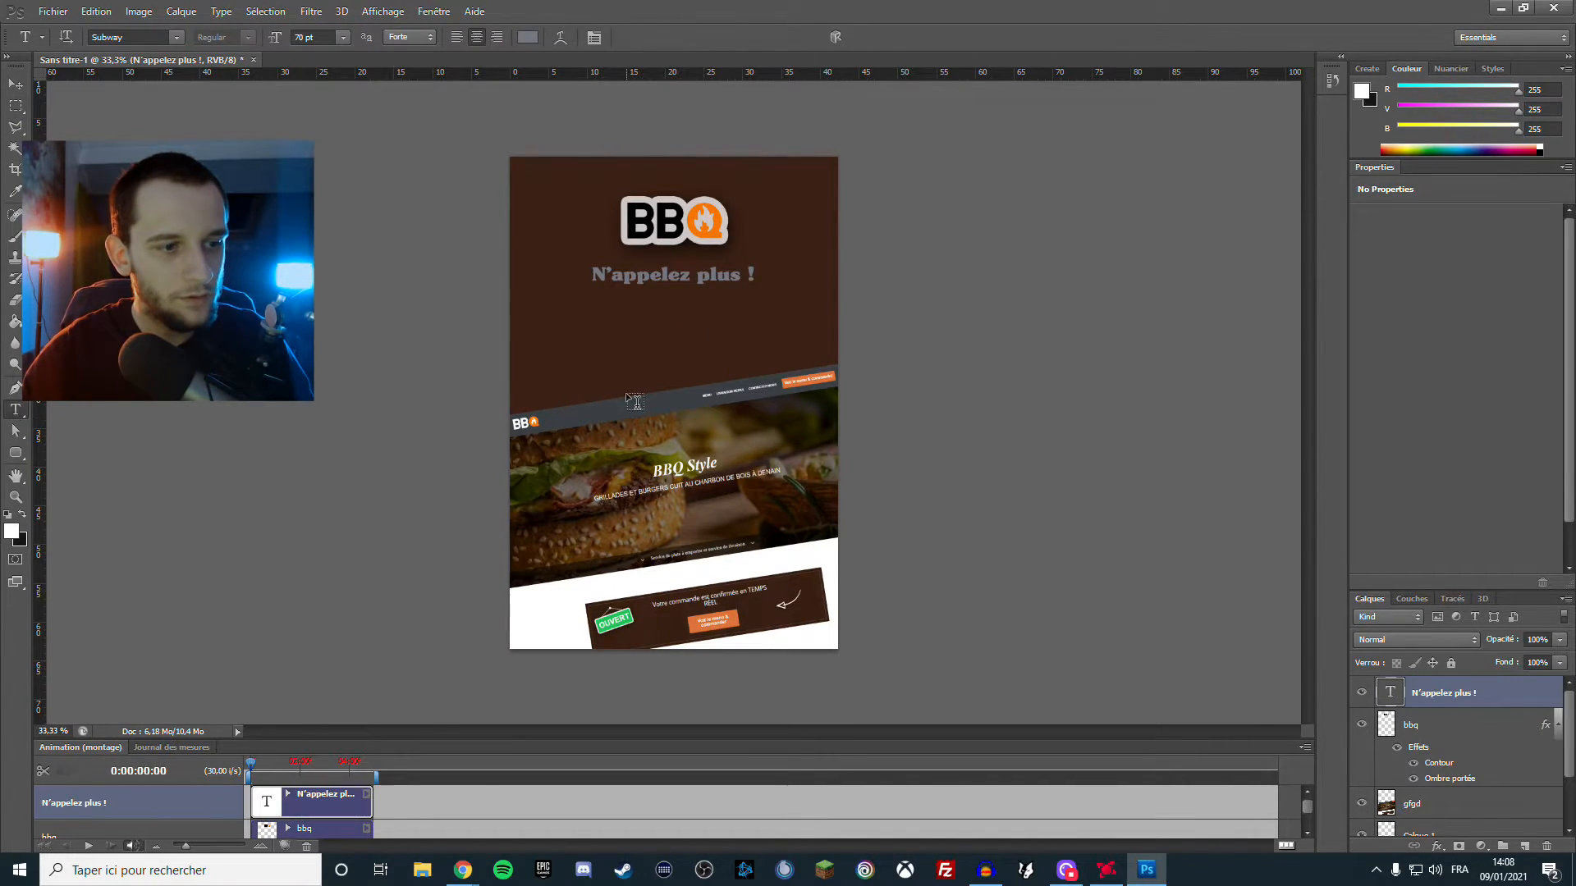
Add a second text line reading "Commandez-en un SEUL clic" and centre it beneath the headline
{"action": "left_click", "coordinate": [604, 340]}
{"action": "type", "text": "Comma"}
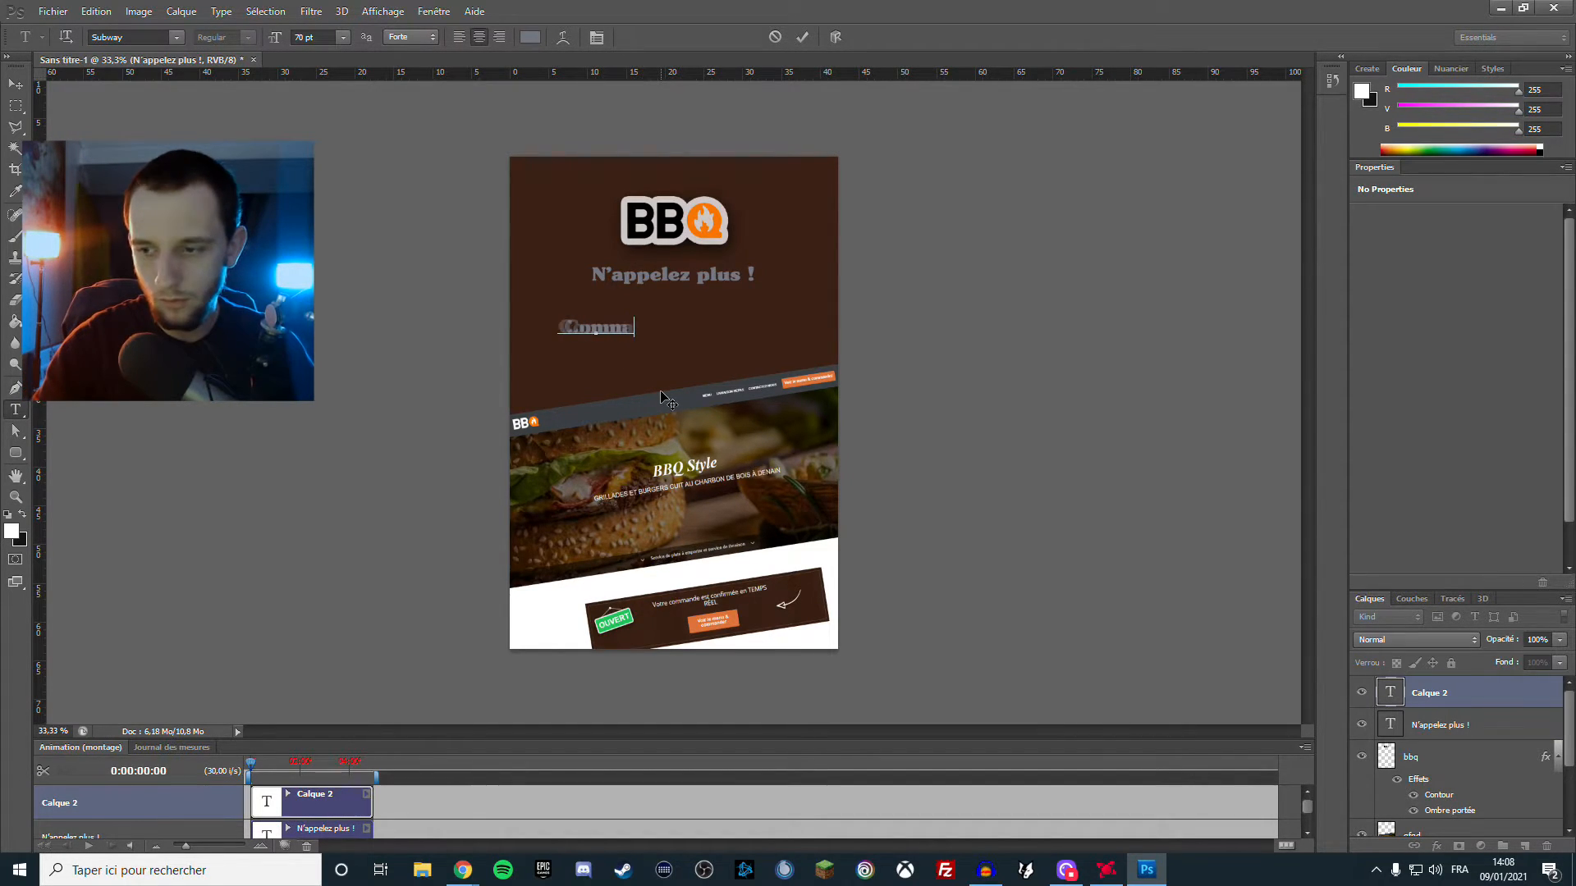
{"action": "type", "text": "ndez-en"}
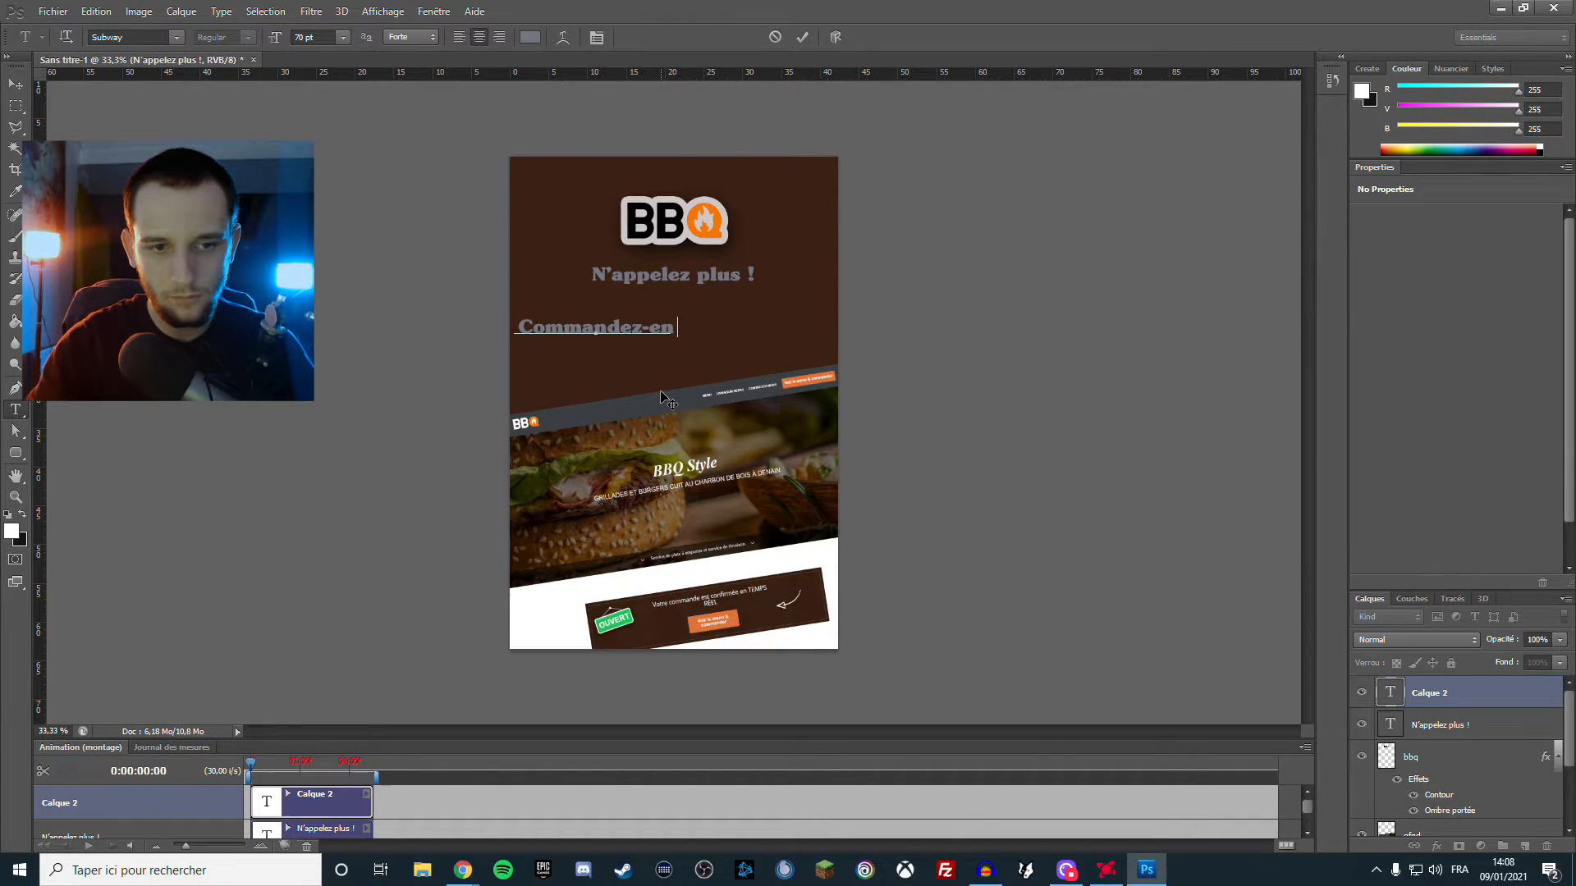
{"action": "type", "text": " un"}
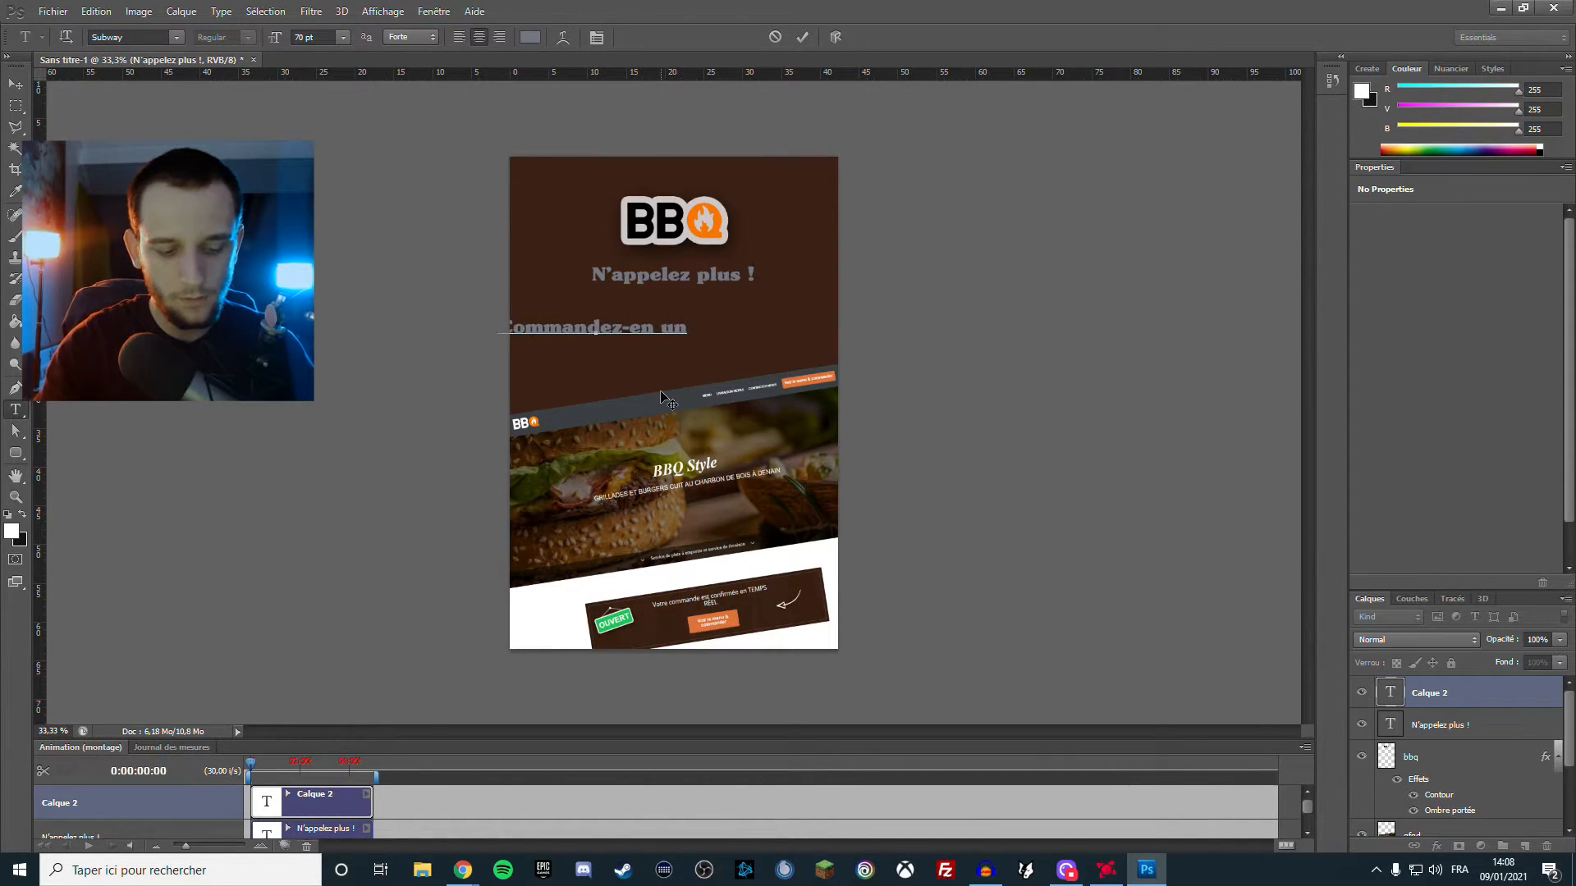
{"action": "type", "text": " SEUL clic"}
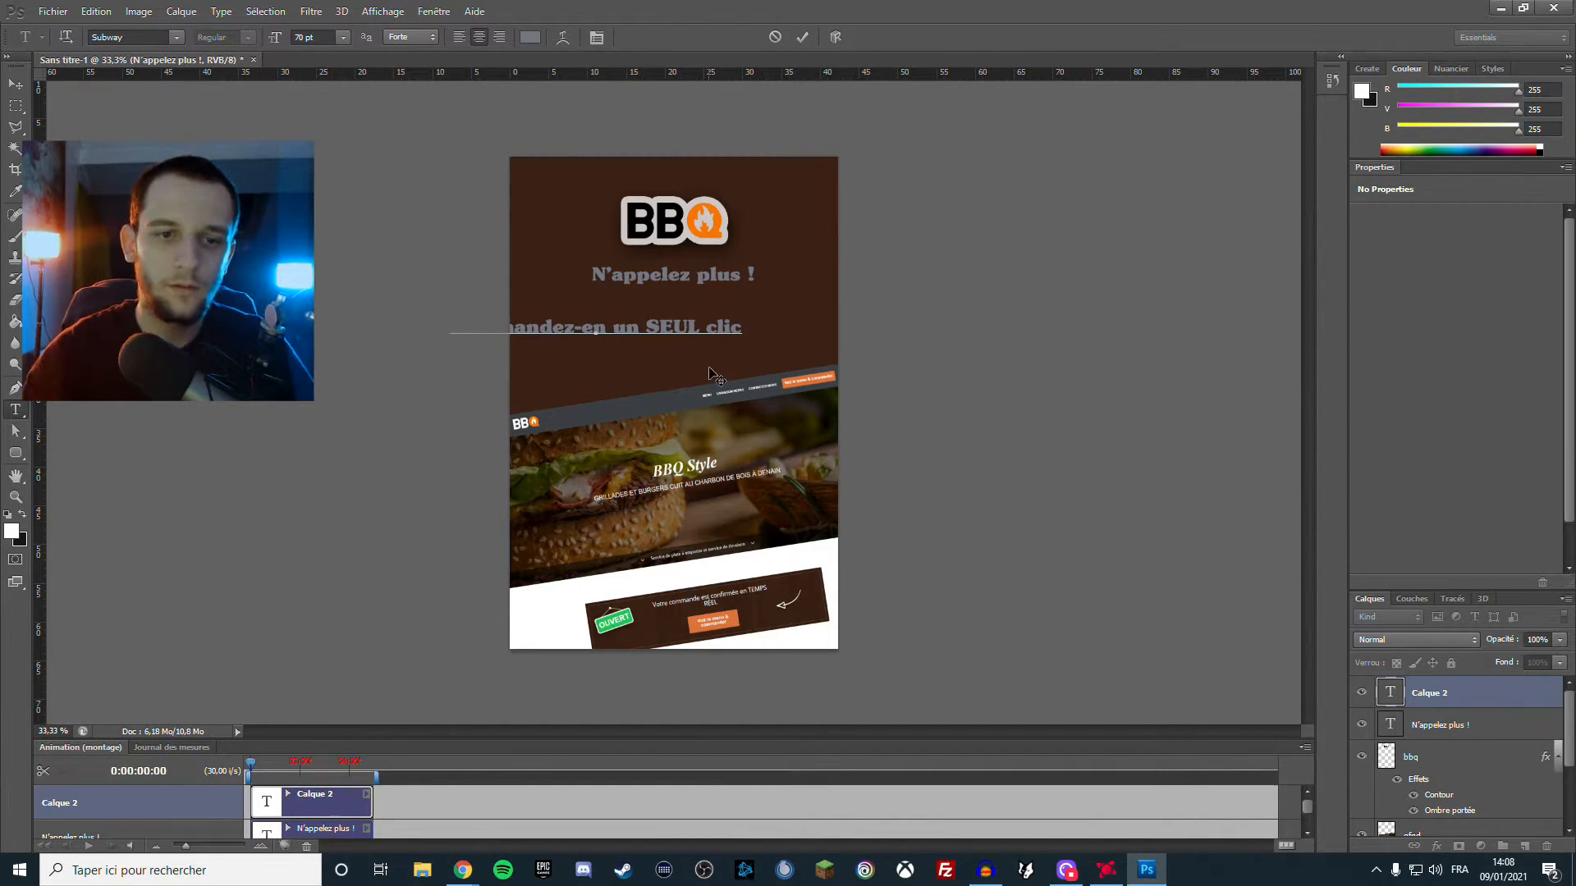
{"action": "left_click_drag", "start_coordinate": [713, 376], "coordinate": [787, 359]}
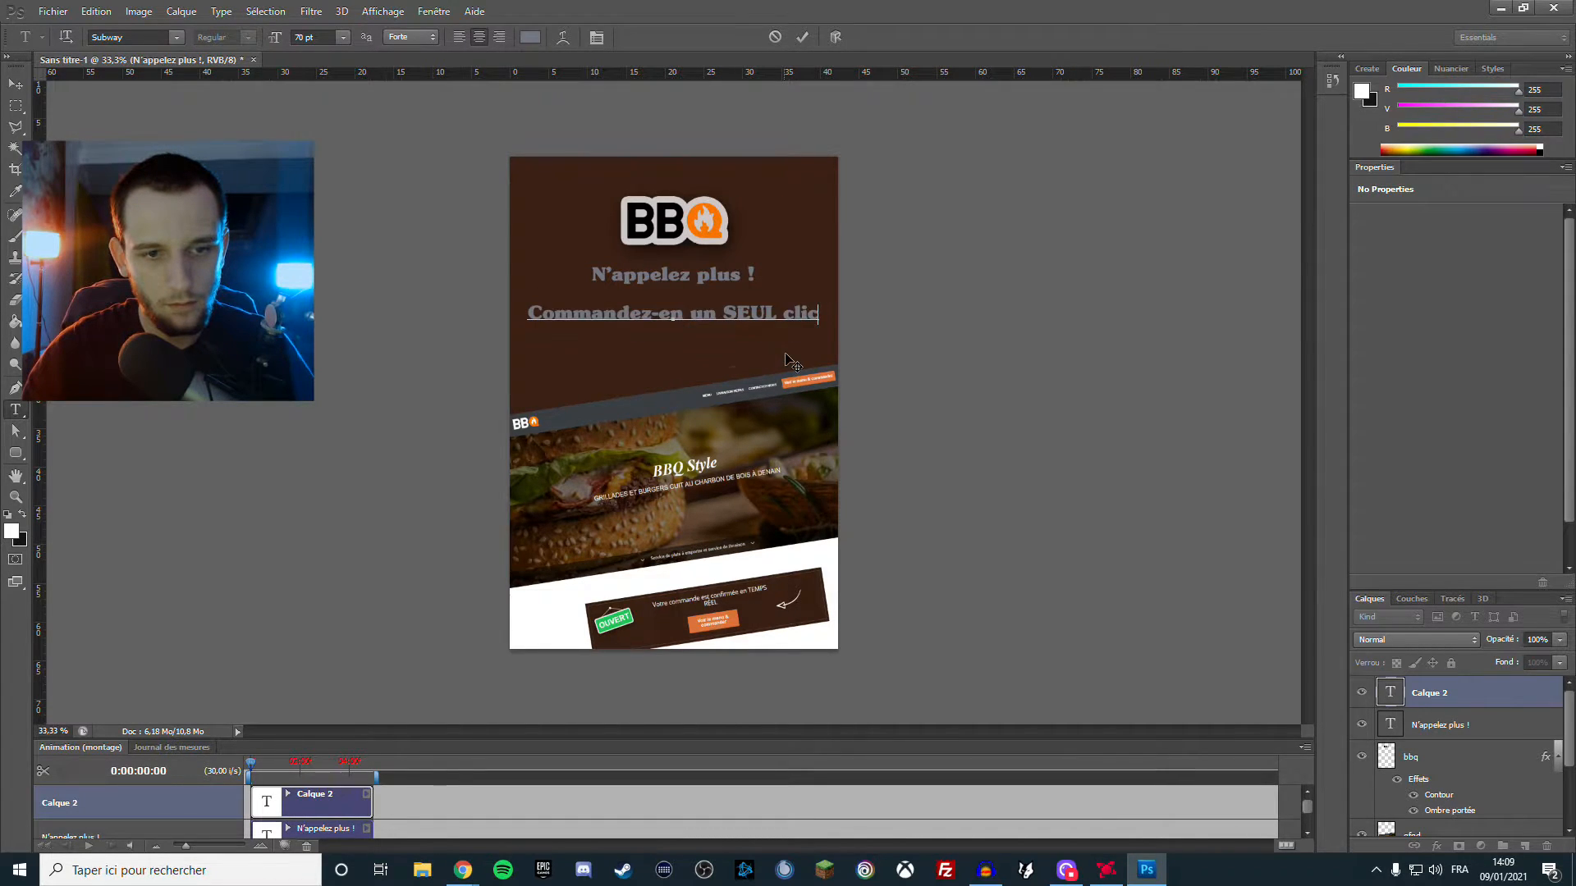
{"action": "left_click", "coordinate": [15, 105]}
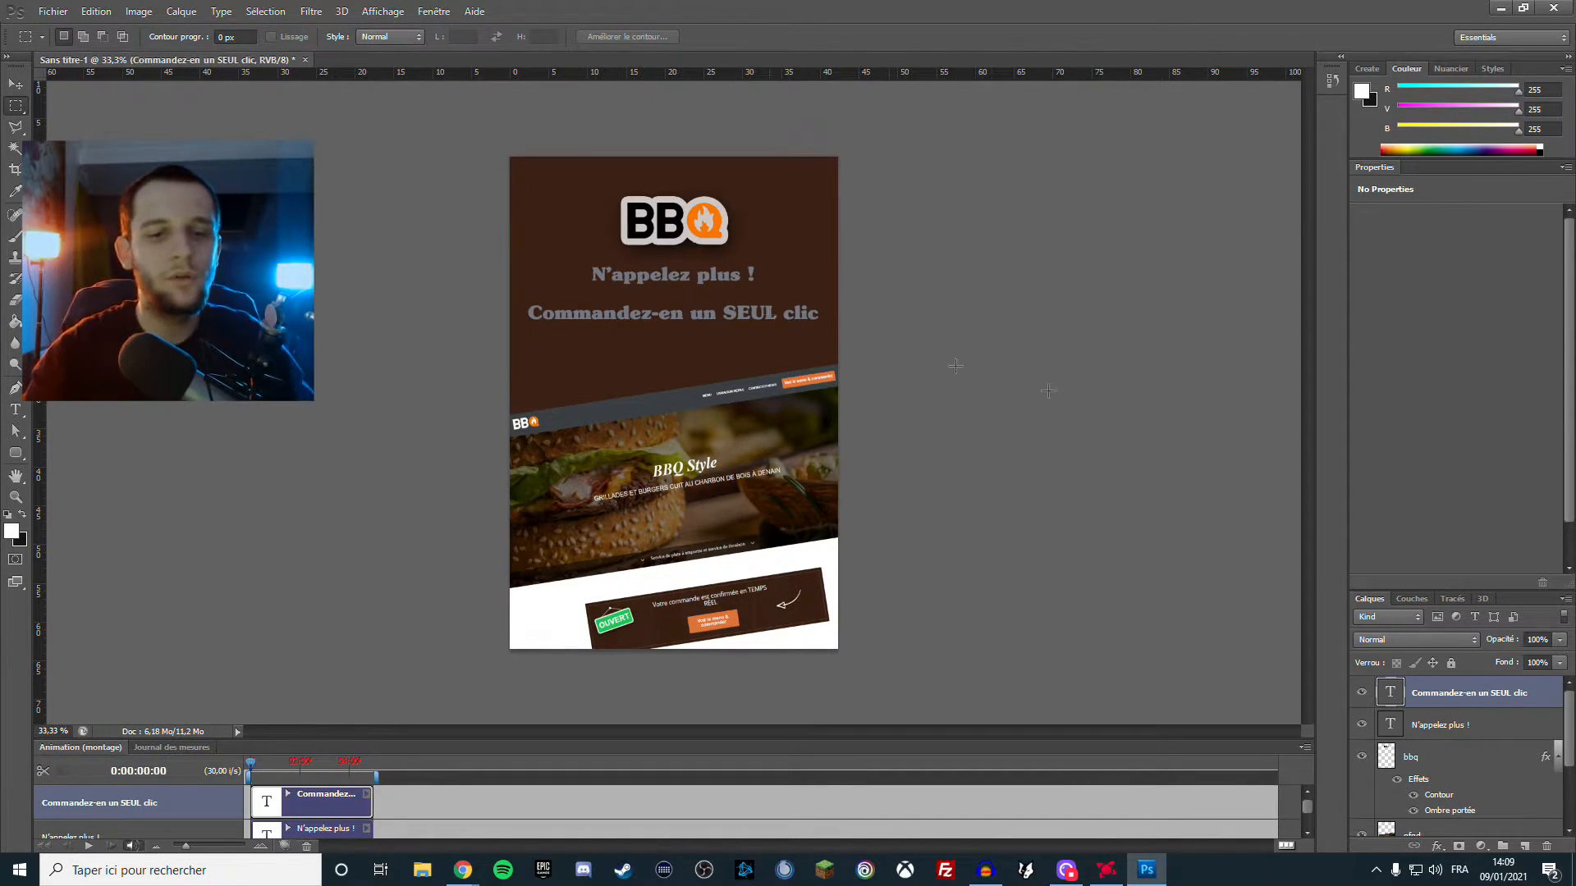
Change the font of the "N'appelez plus !" headline to ChunkFive Ex
{"action": "key", "text": "alt+bracketleft"}
{"action": "key", "text": "t"}
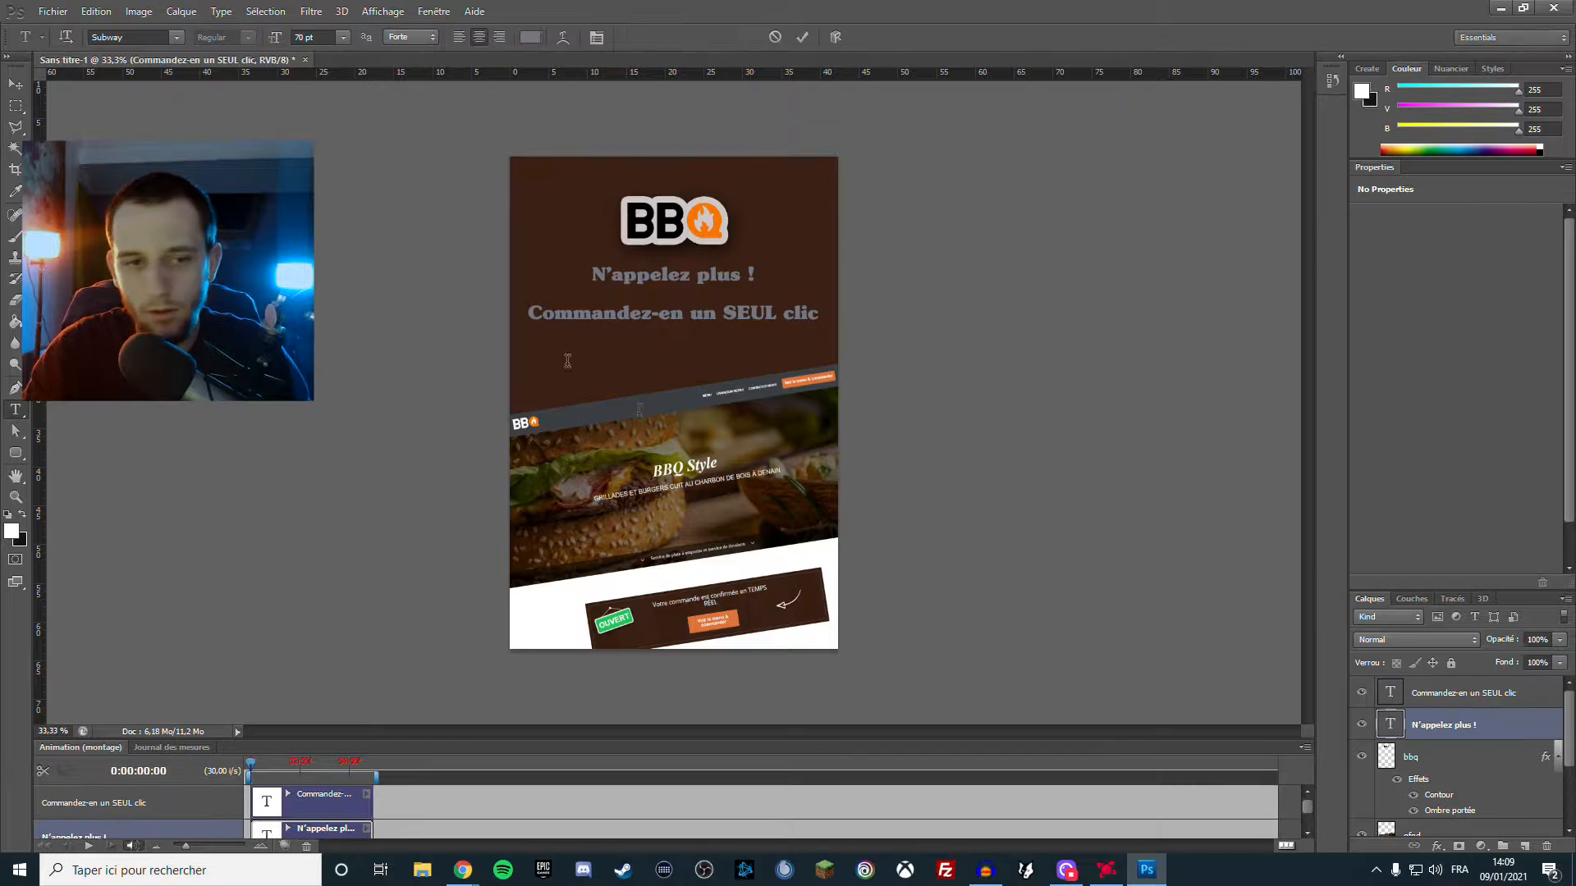
{"action": "key", "text": "Return"}
{"action": "left_click", "coordinate": [175, 37]}
{"action": "left_click_drag", "start_coordinate": [218, 405], "coordinate": [215, 139]}
{"action": "scroll", "coordinate": [199, 109], "scroll_direction": "down", "scroll_amount": 2}
{"action": "left_click", "coordinate": [199, 109]}
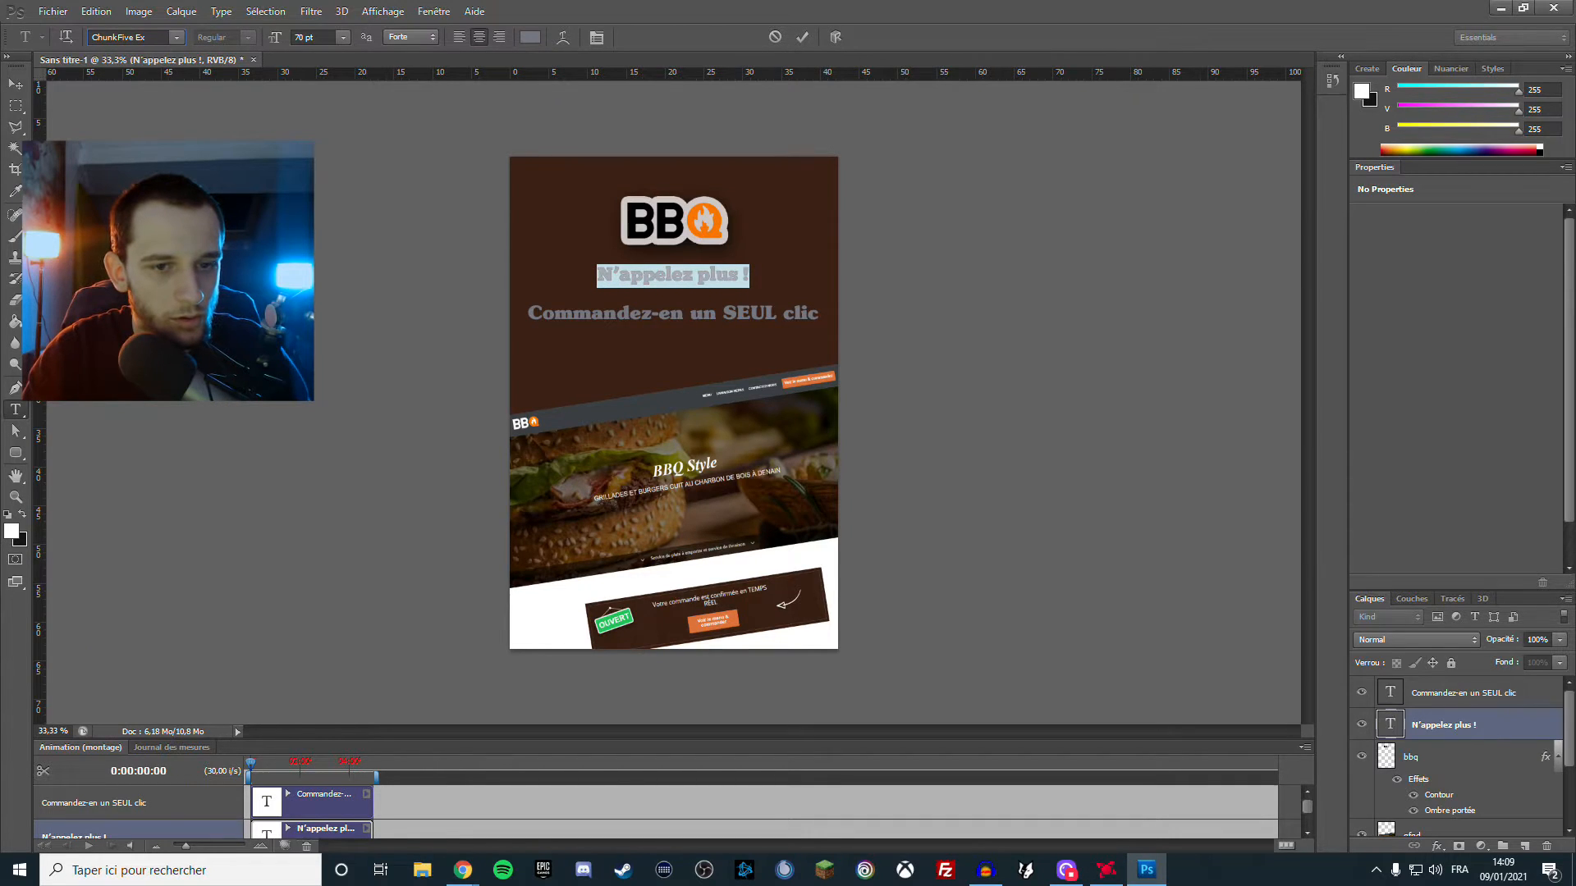
{"action": "left_click", "coordinate": [16, 105]}
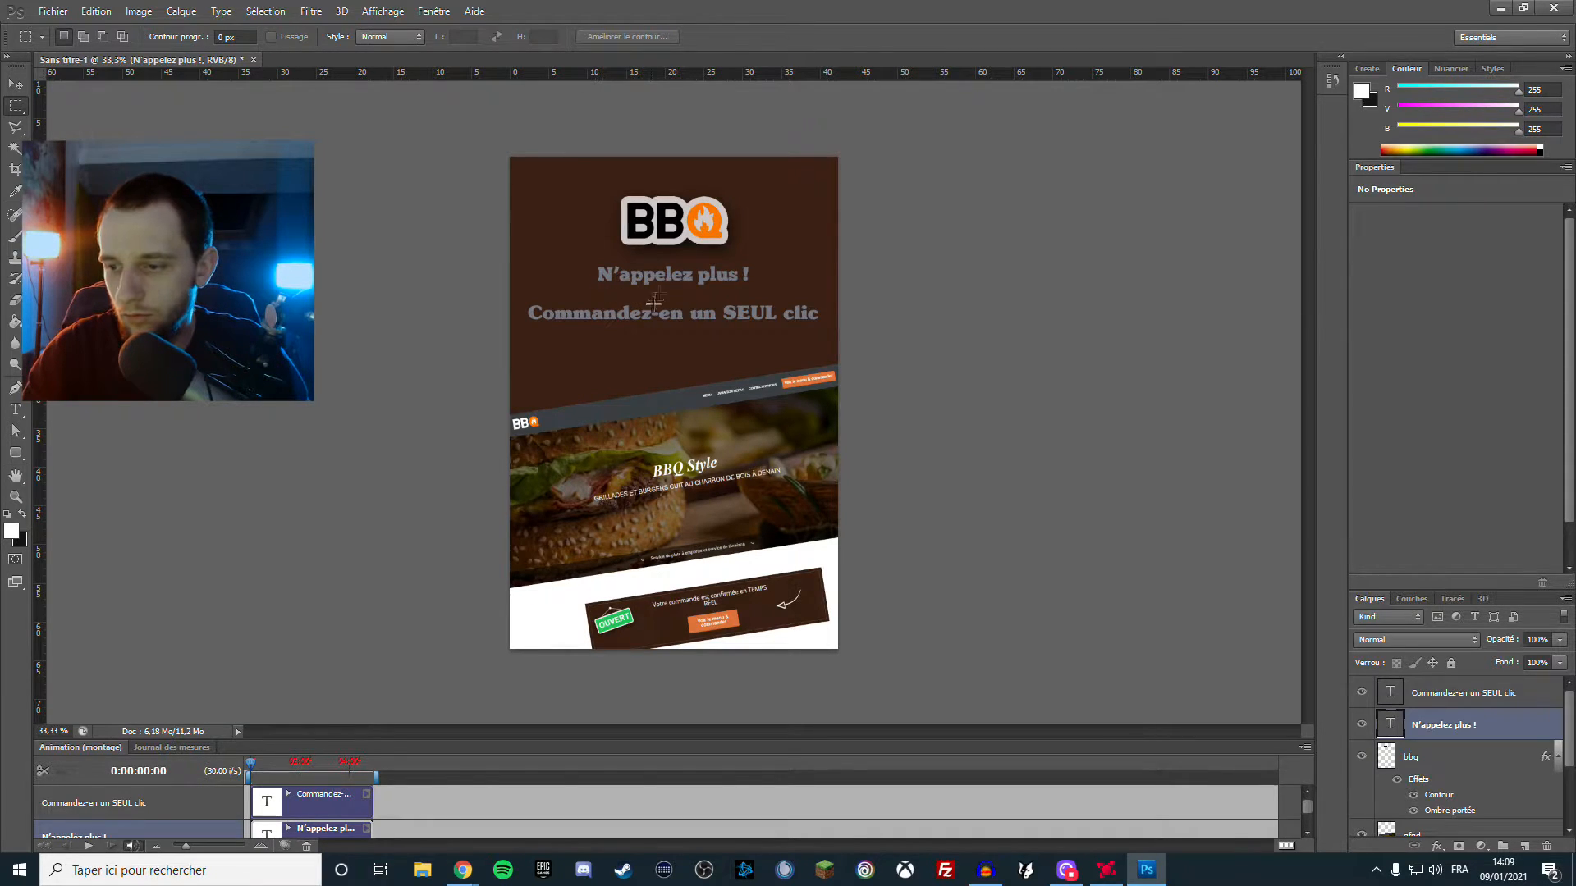
Try Small Fonts on the "Commandez-en un SEUL clic" line and change its font to Sitka
{"action": "double_click", "coordinate": [1393, 698]}
{"action": "left_click", "coordinate": [176, 37]}
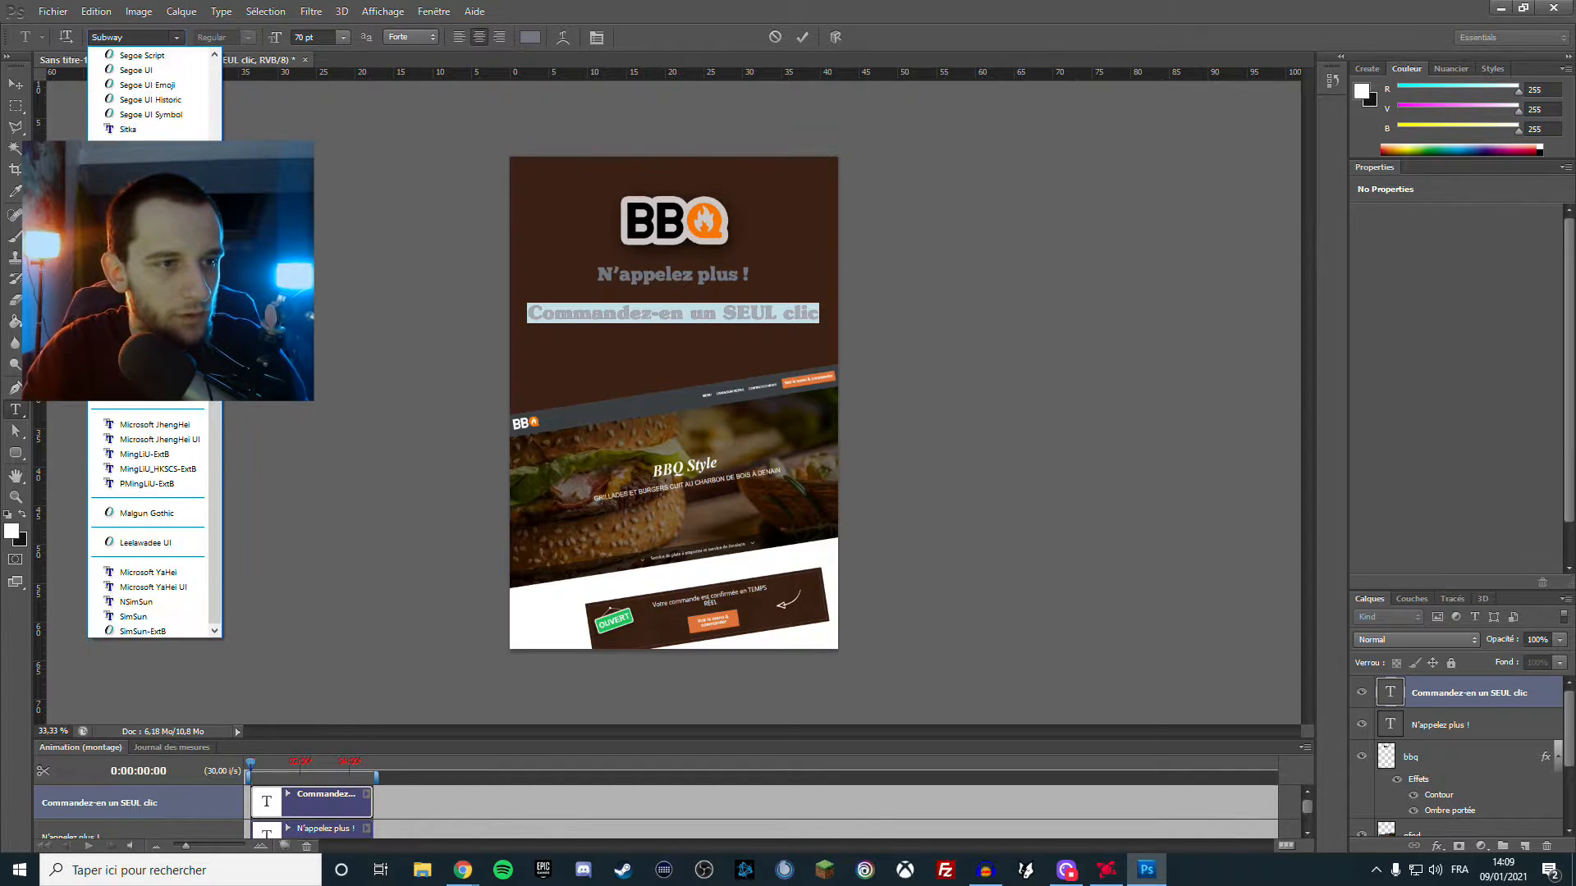
{"action": "left_click", "coordinate": [168, 139]}
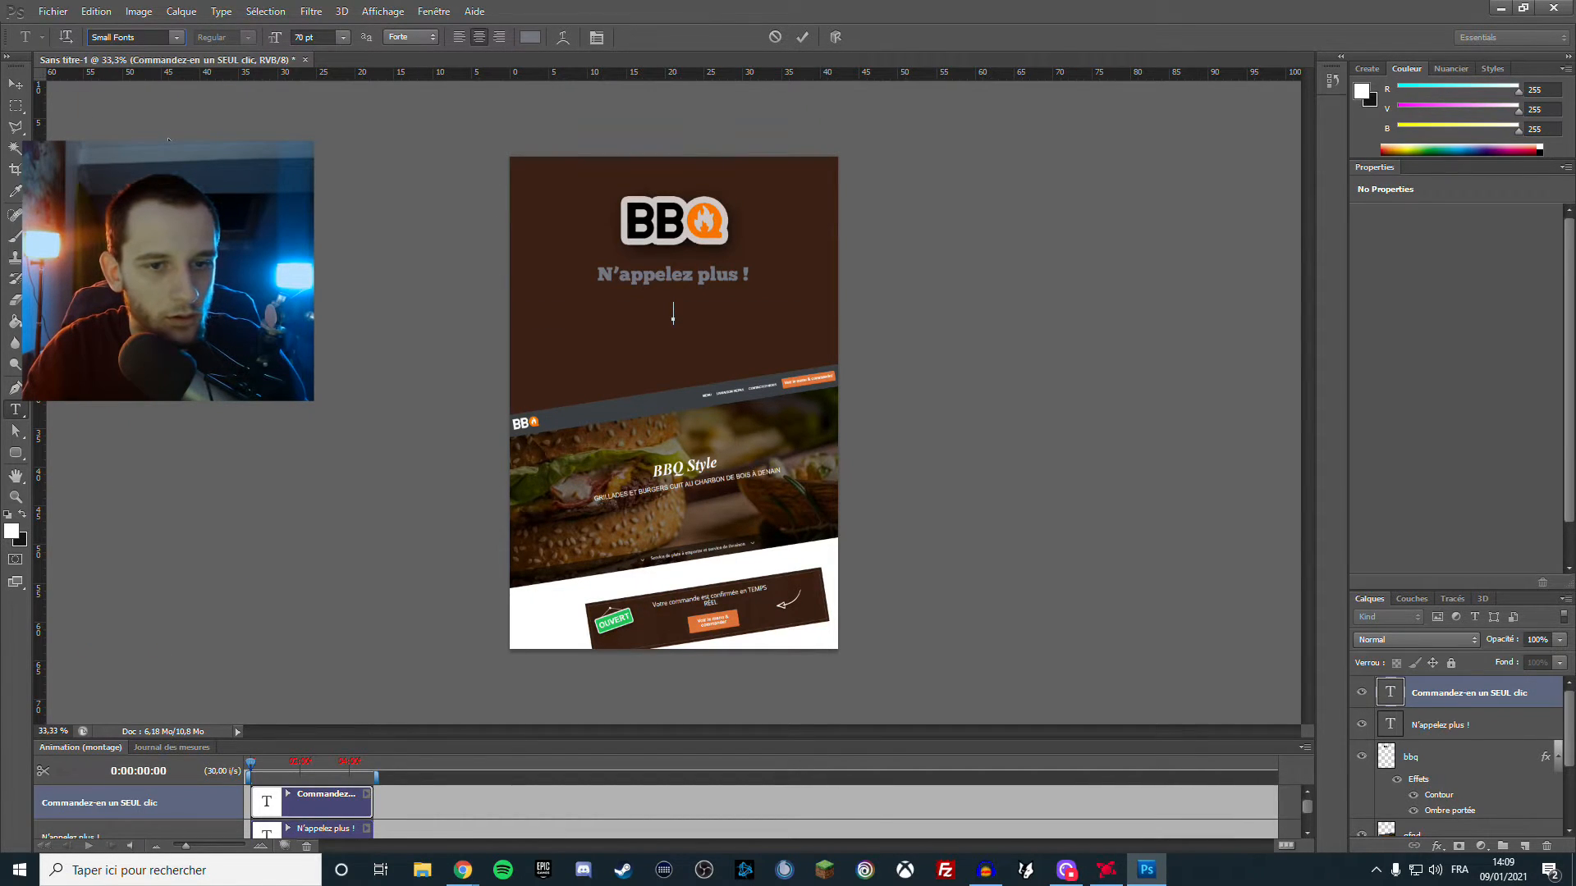
{"action": "left_click", "coordinate": [177, 37]}
{"action": "left_click", "coordinate": [150, 131]}
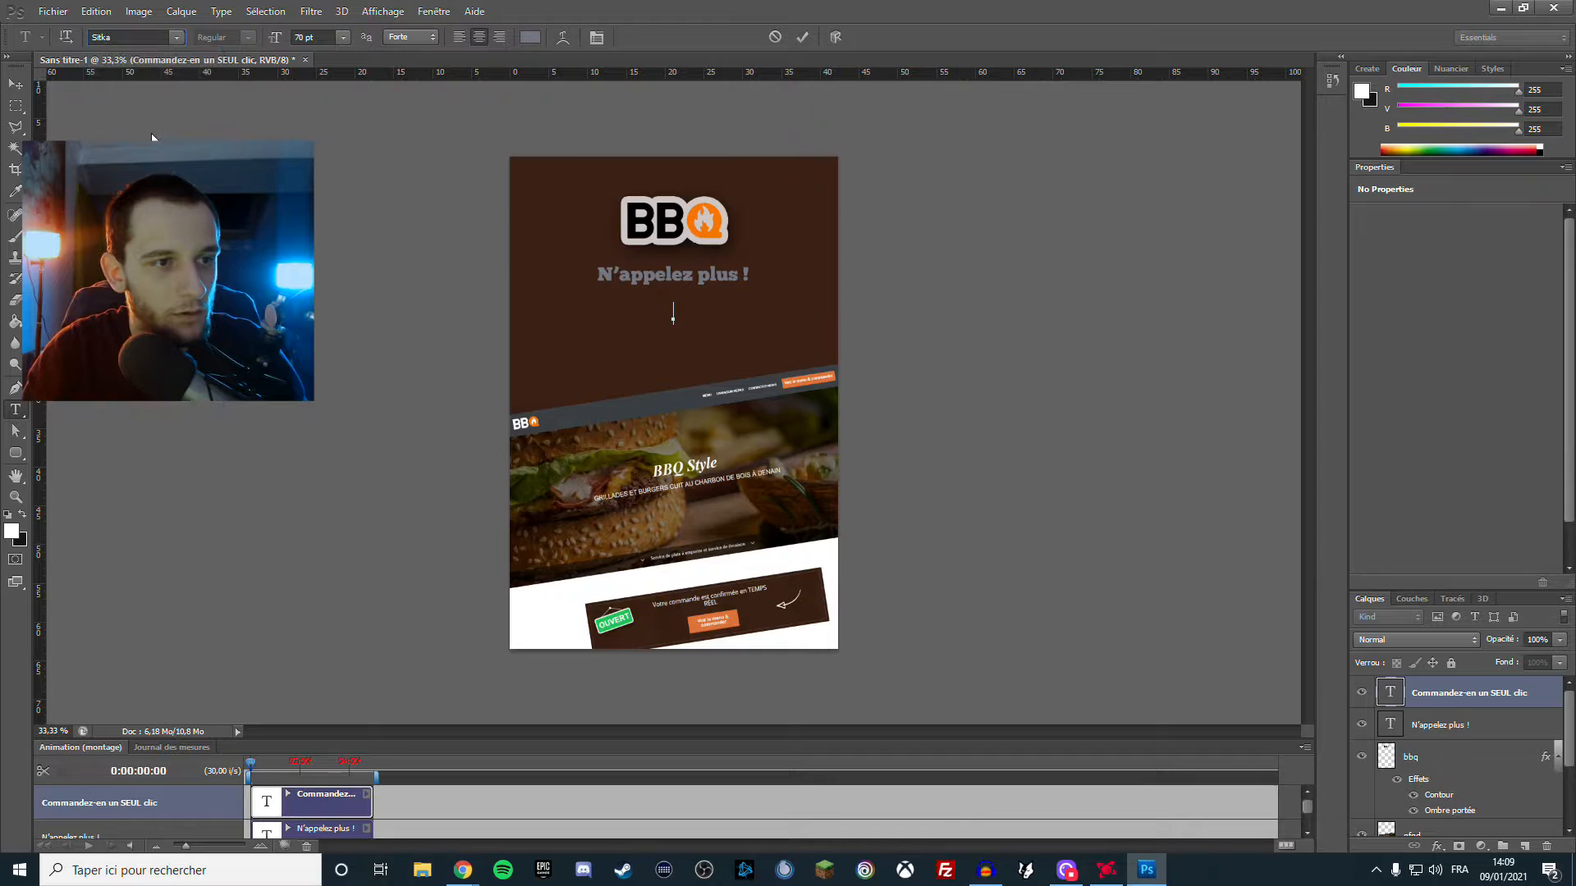
{"action": "left_click", "coordinate": [16, 108]}
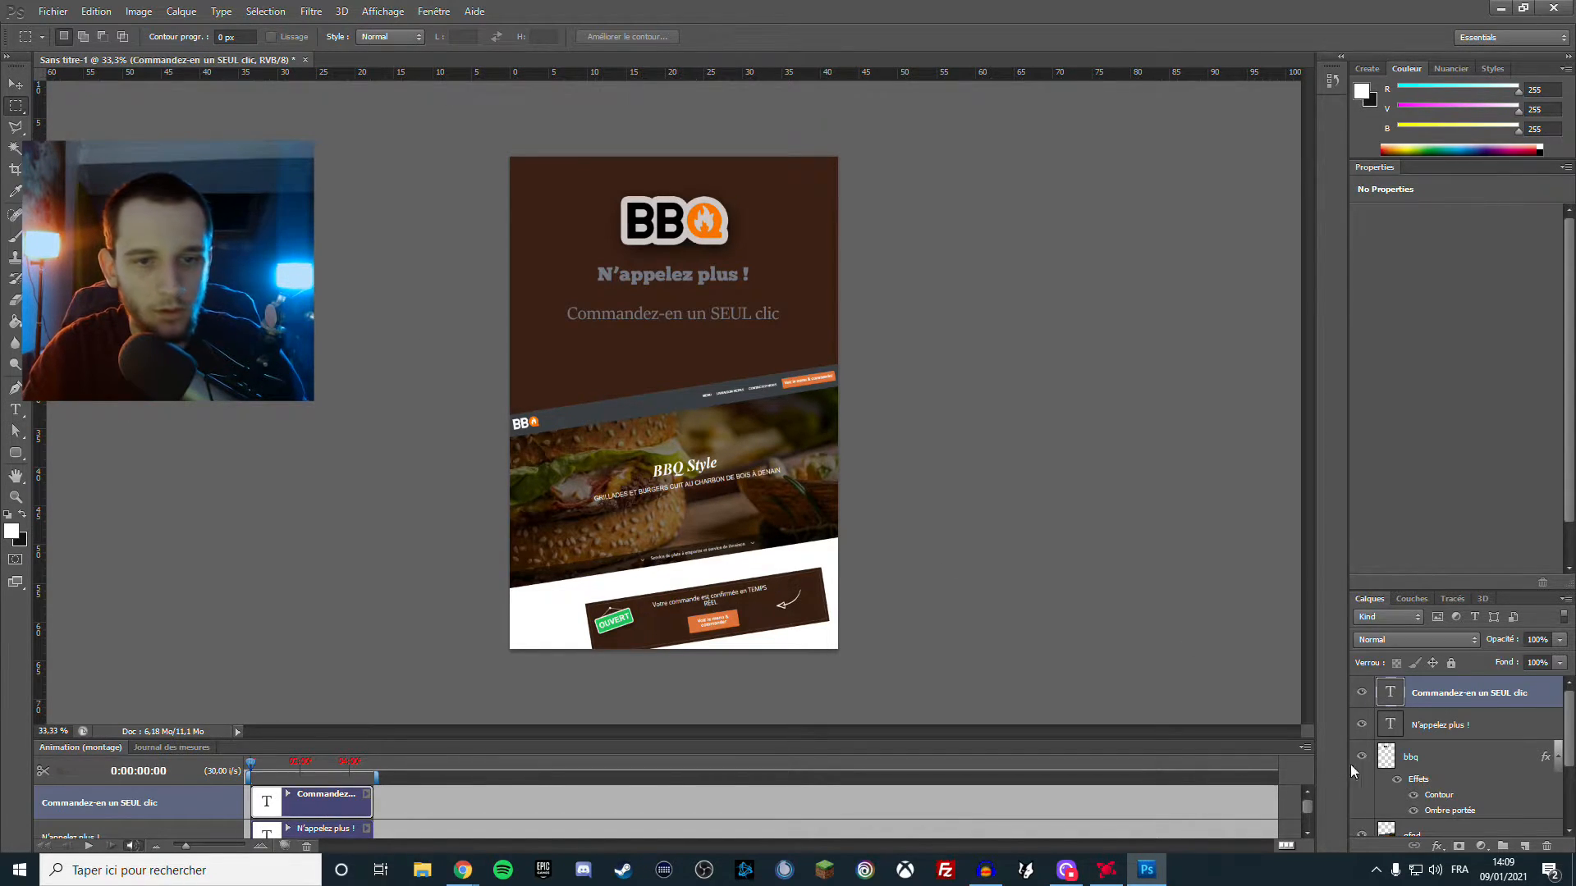
Set the font style of the "Commandez-en un SEUL clic" line to Text Bold
{"action": "key", "text": "t"}
{"action": "double_click", "coordinate": [1389, 692]}
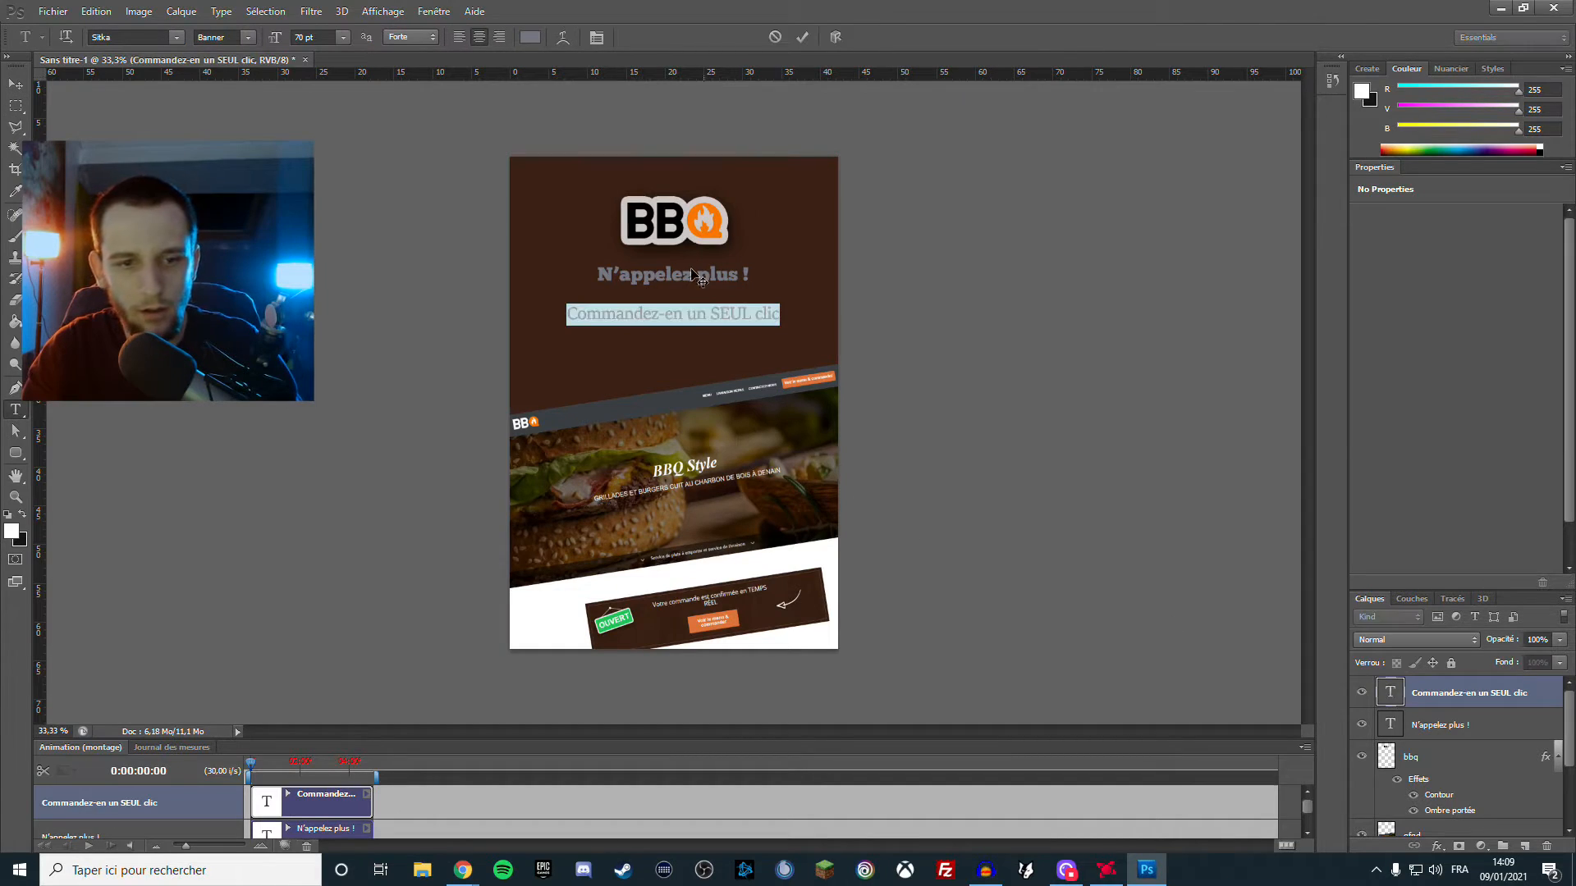
{"action": "left_click", "coordinate": [412, 38]}
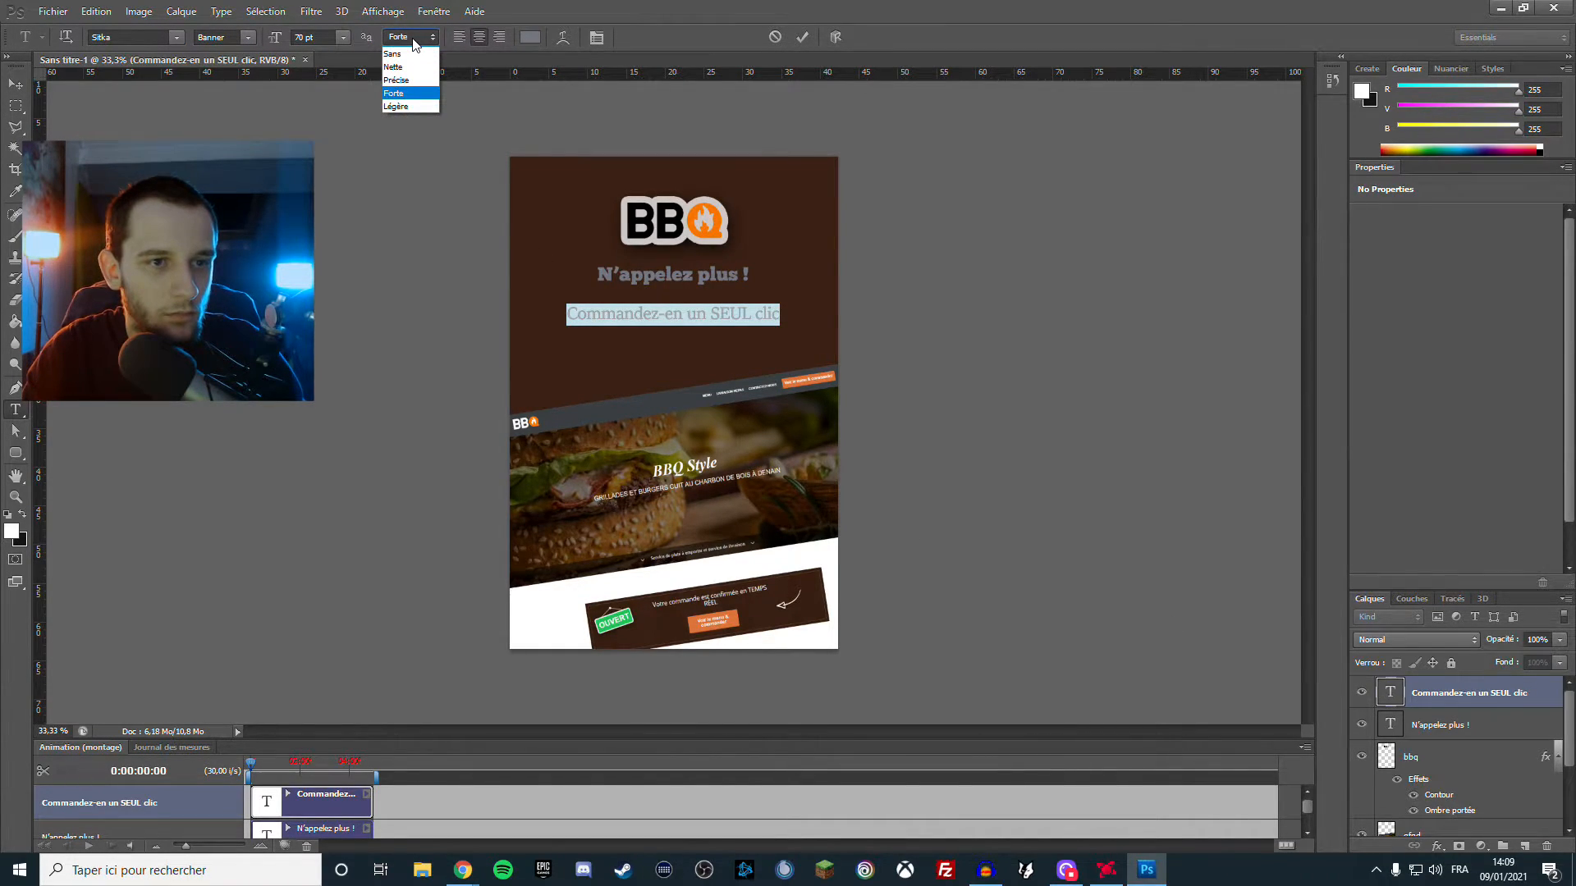
{"action": "left_click", "coordinate": [412, 39]}
{"action": "left_click", "coordinate": [253, 38]}
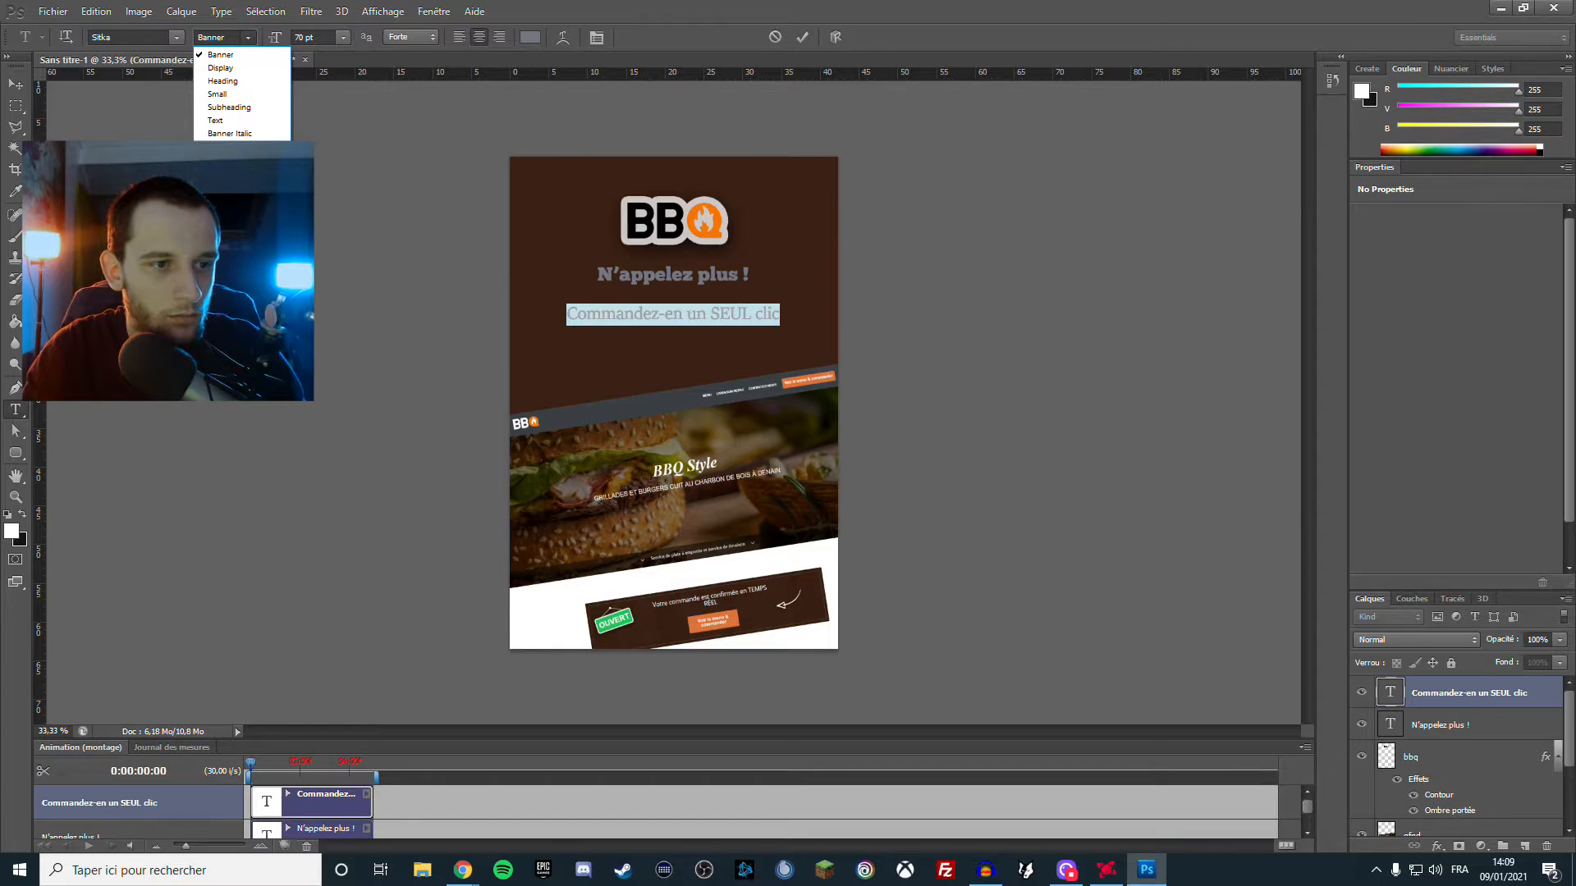
{"action": "left_click", "coordinate": [226, 277]}
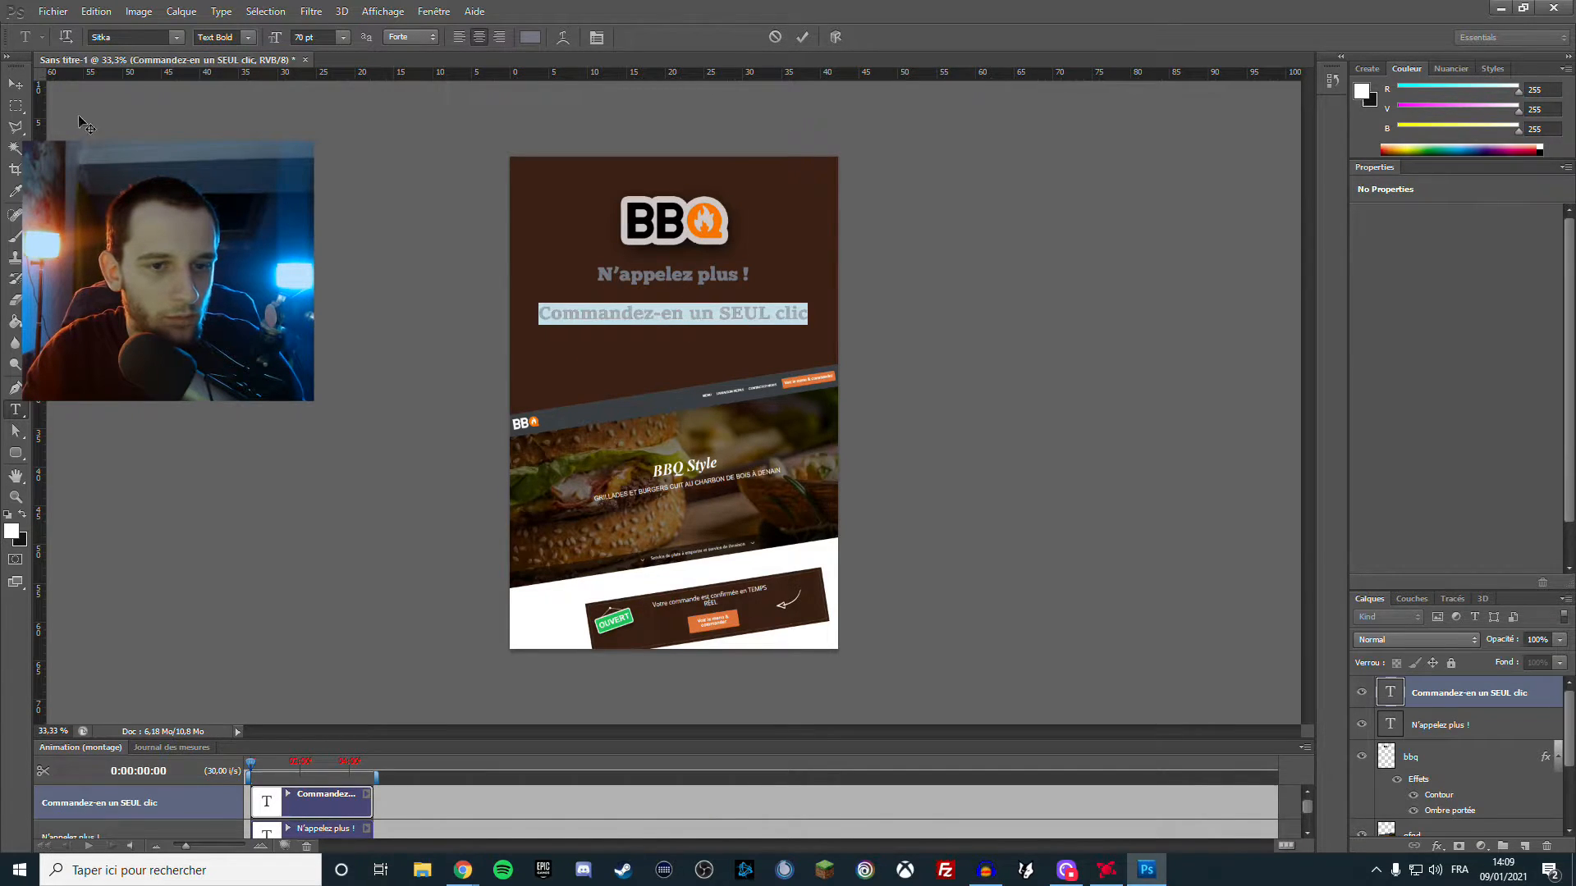
{"action": "left_click", "coordinate": [16, 106]}
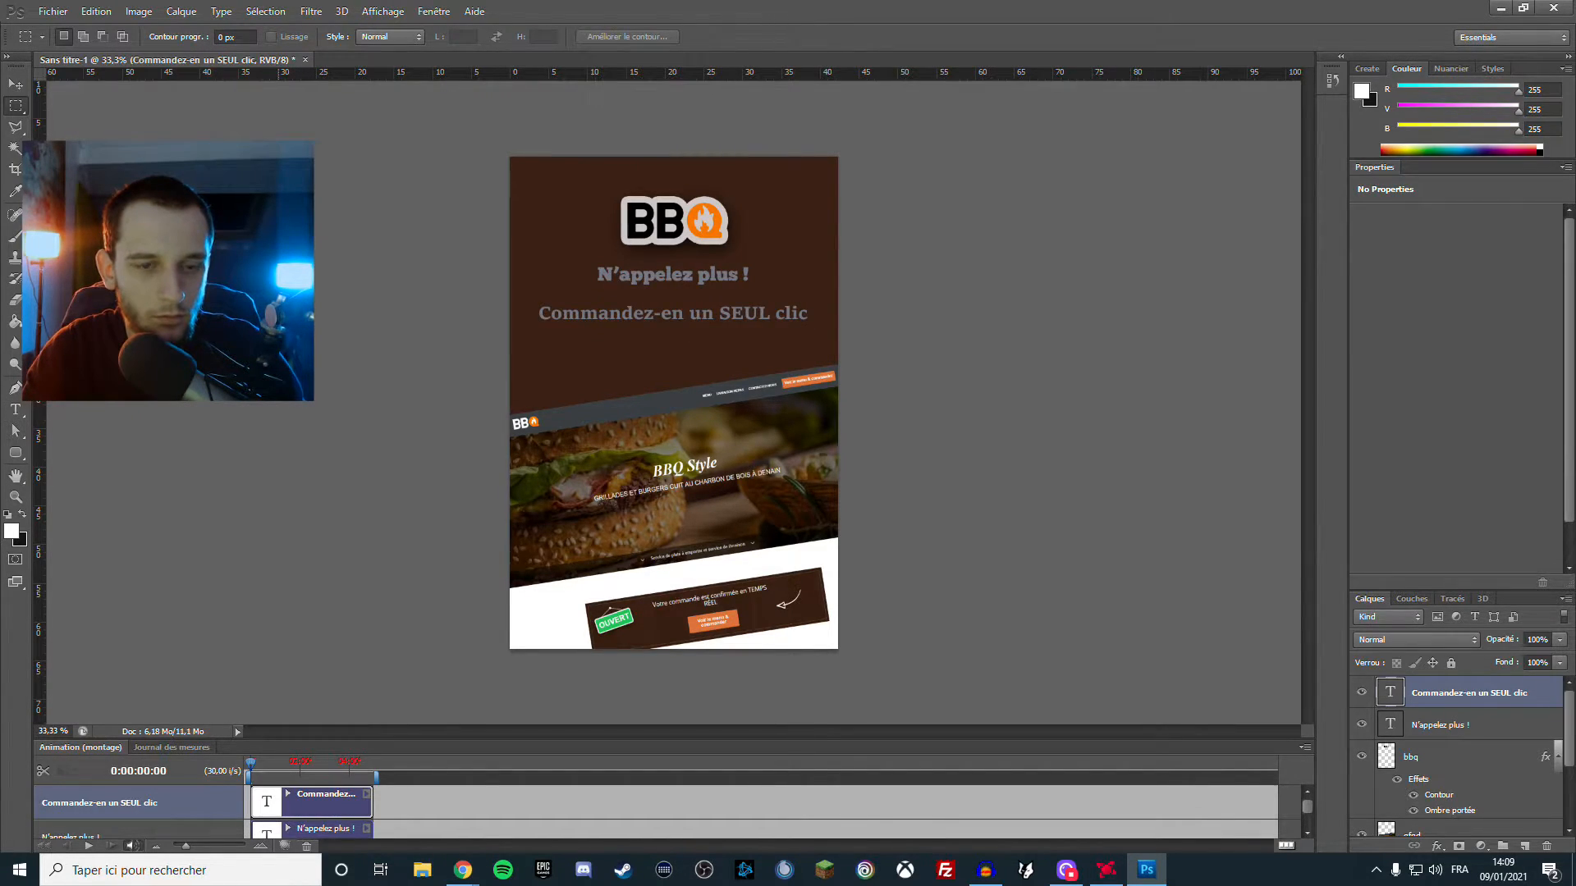
Add a light grey colour overlay (#a6a6ab) to the "Commandez-en un SEUL clic" text layer
{"action": "double_click", "coordinate": [1551, 704]}
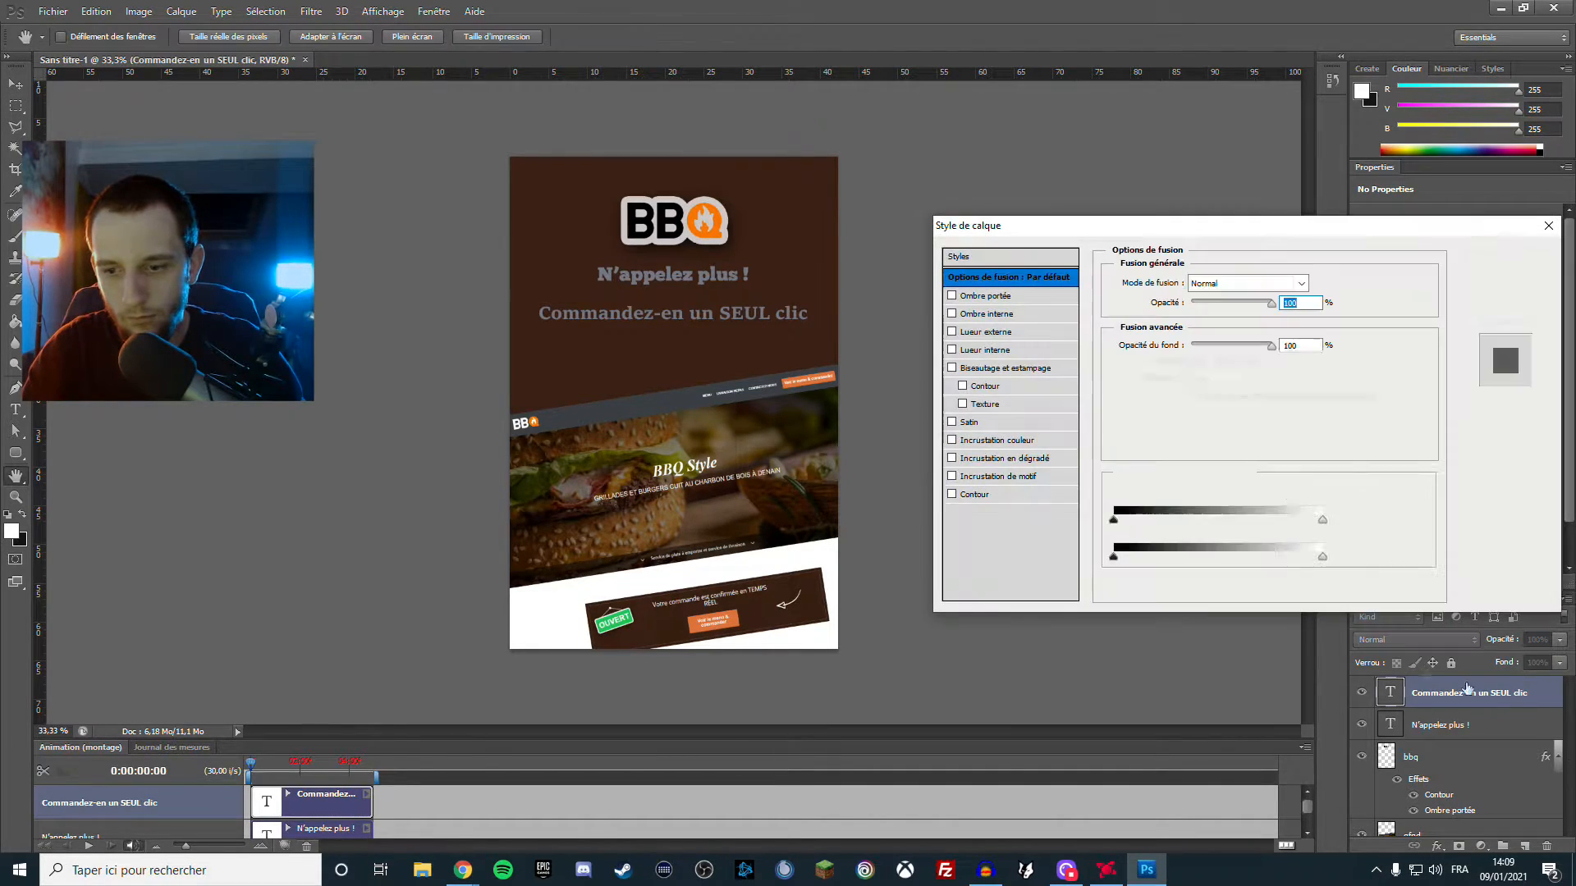
{"action": "left_click", "coordinate": [976, 441]}
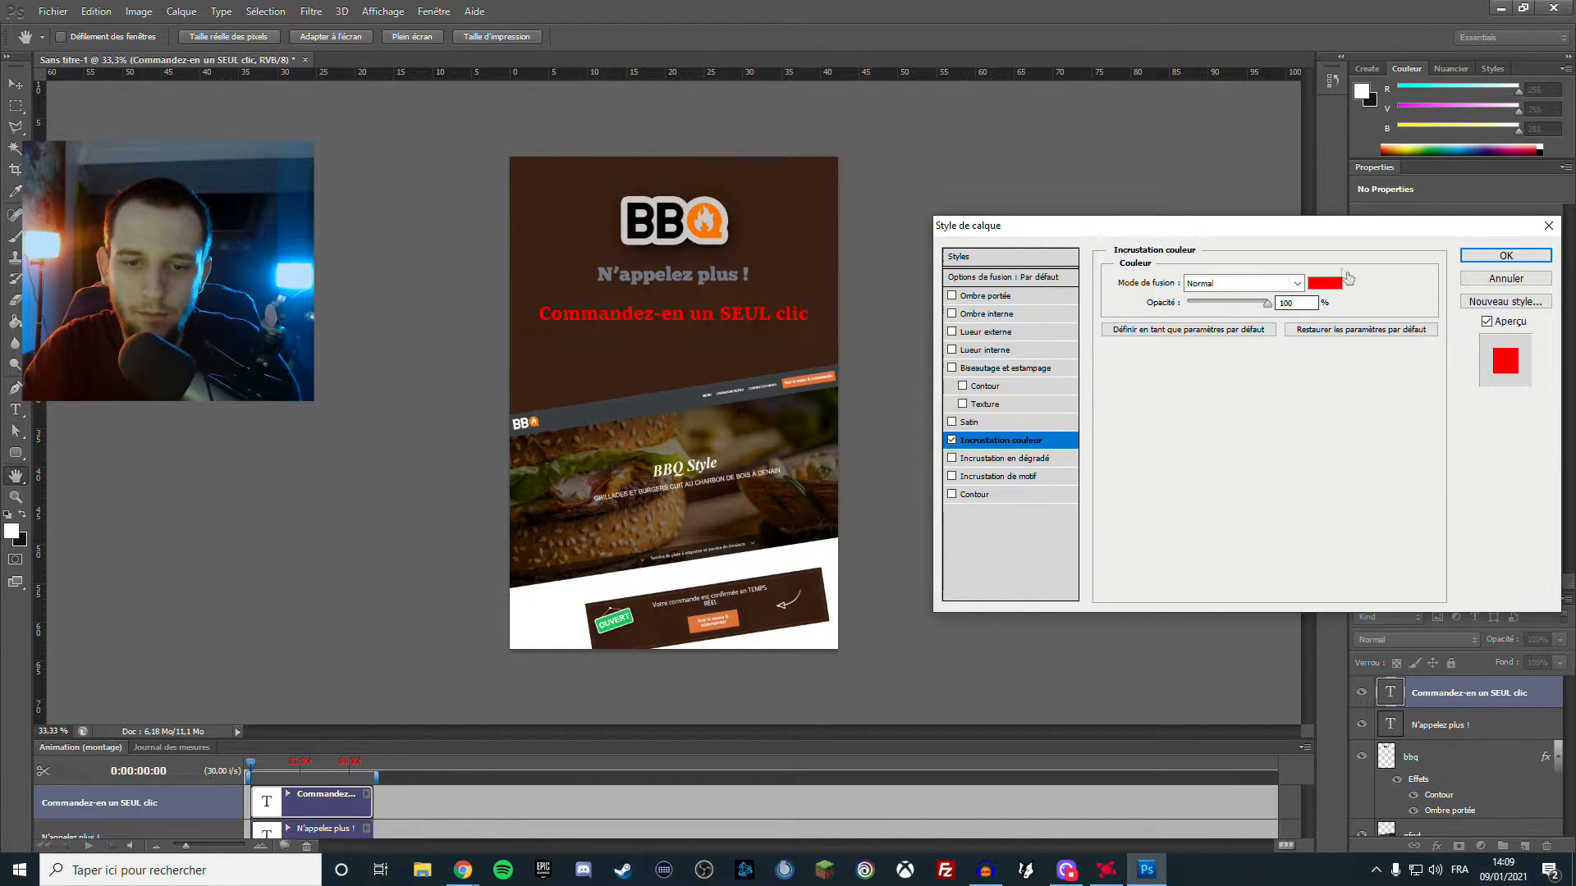
{"action": "left_click", "coordinate": [952, 441]}
{"action": "left_click", "coordinate": [951, 441]}
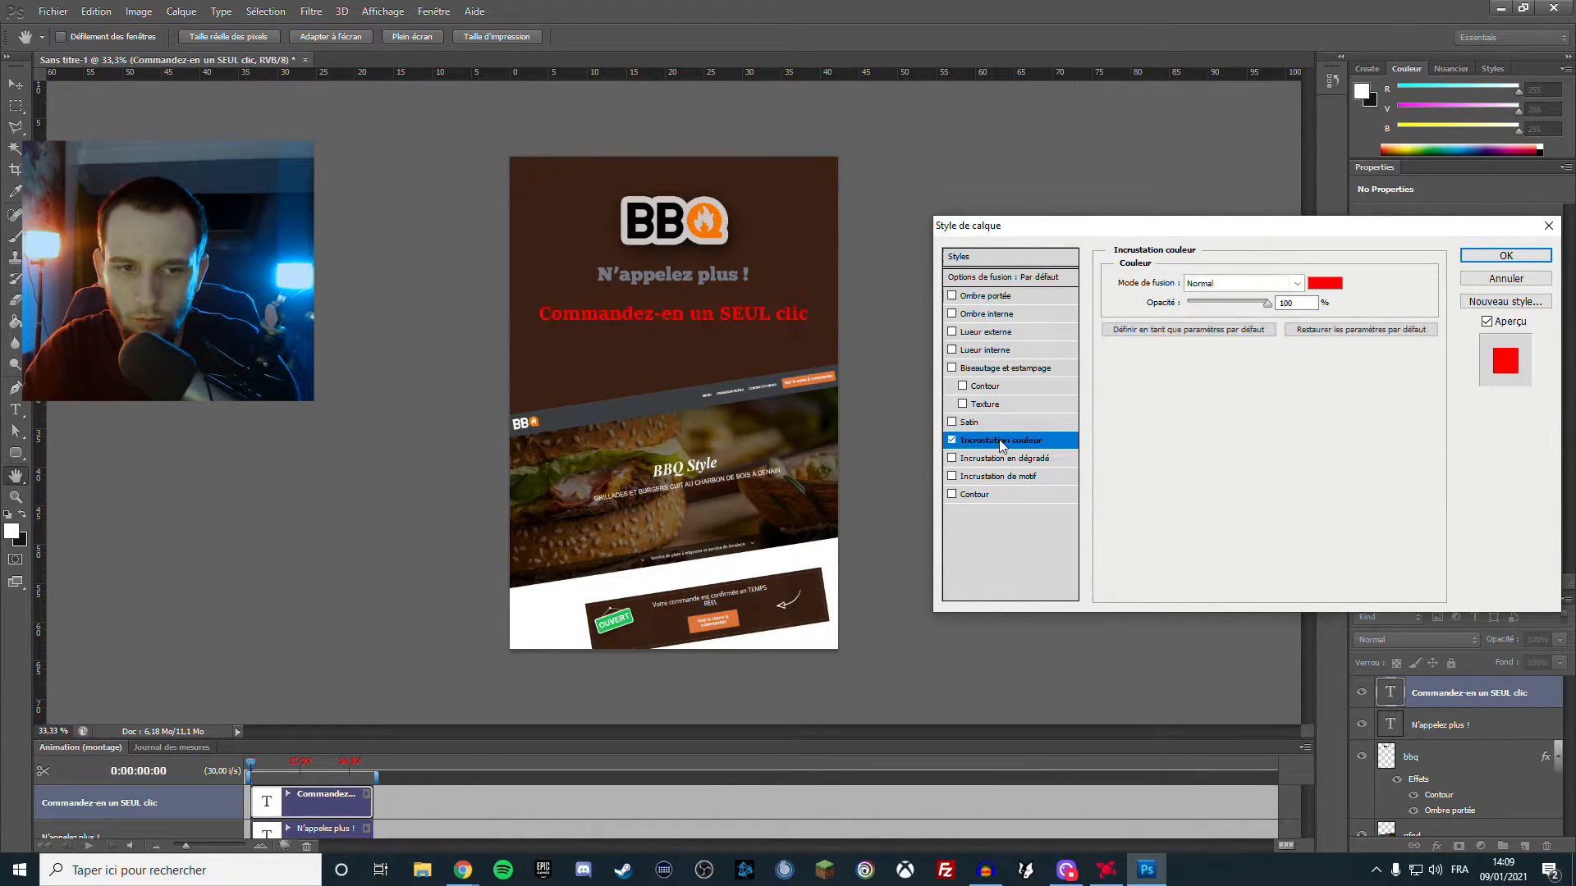
{"action": "left_click", "coordinate": [1324, 283]}
{"action": "left_click_drag", "start_coordinate": [829, 123], "coordinate": [771, 88]}
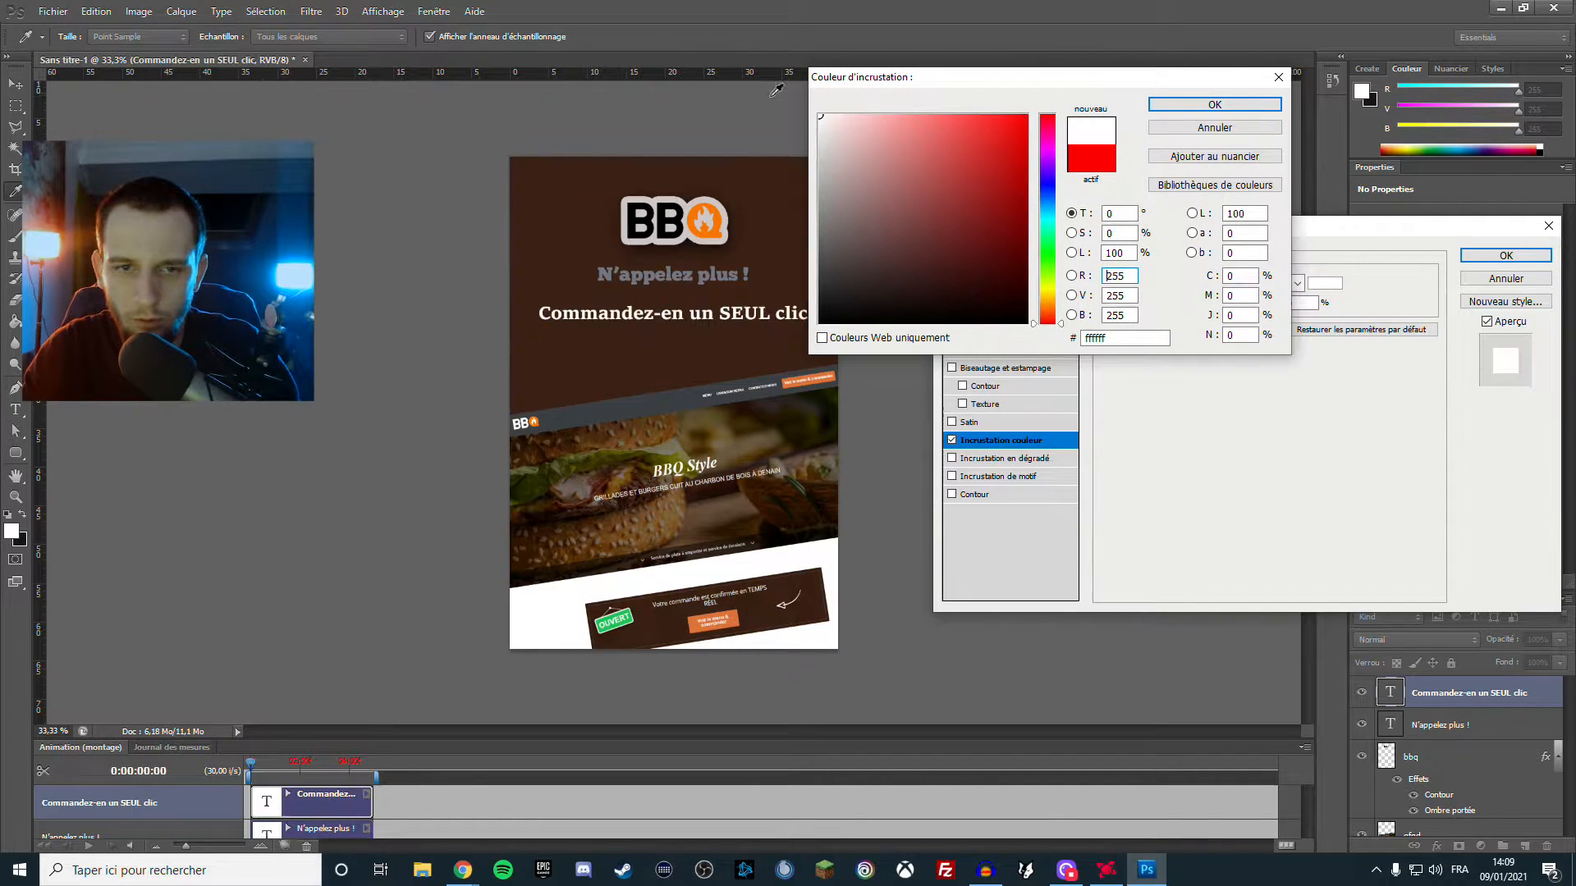
{"action": "left_click_drag", "start_coordinate": [820, 116], "coordinate": [816, 194]}
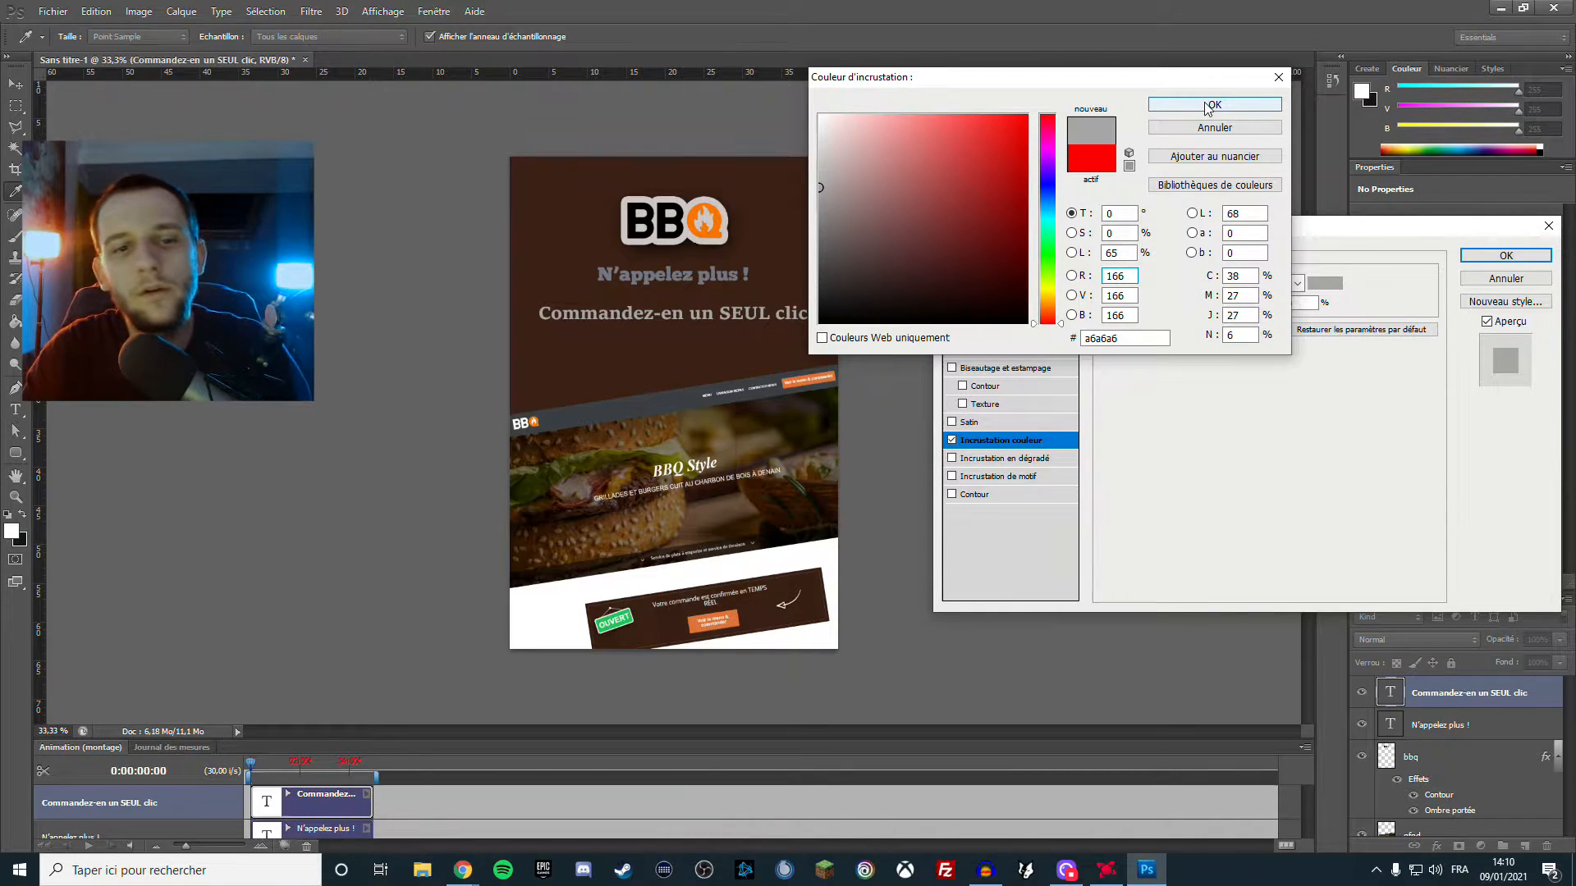
{"action": "left_click_drag", "start_coordinate": [819, 210], "coordinate": [820, 240]}
{"action": "left_click", "coordinate": [709, 271]}
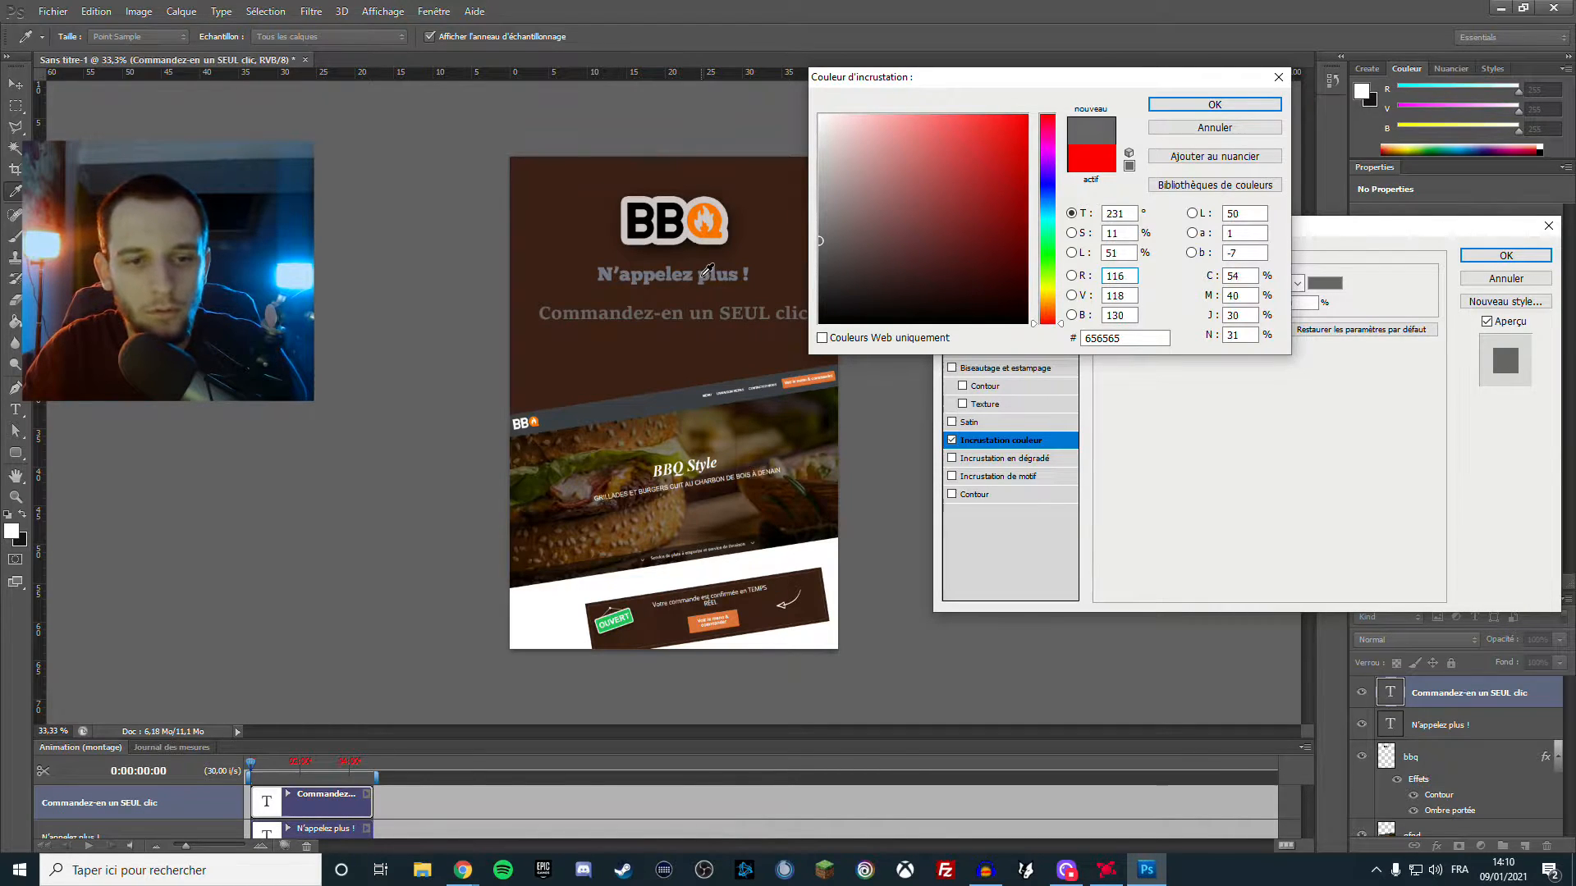
{"action": "left_click_drag", "start_coordinate": [841, 217], "coordinate": [824, 183]}
{"action": "left_click", "coordinate": [1213, 105]}
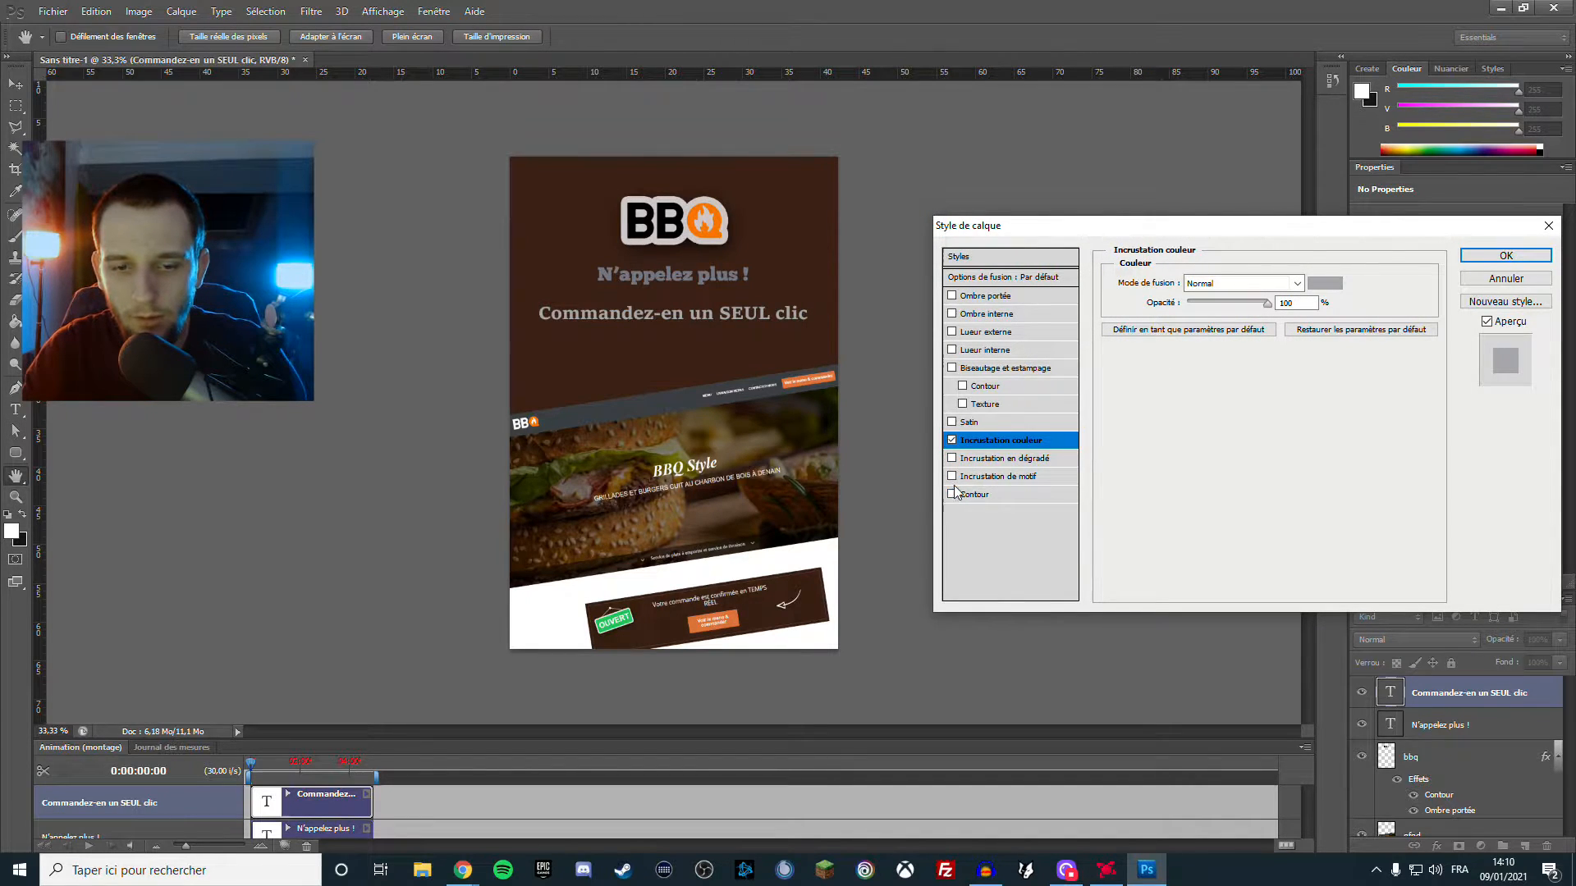
Try a 6 px black outside stroke on the "Commandez-en un SEUL clic" text, then switch it off
{"action": "left_click", "coordinate": [994, 495]}
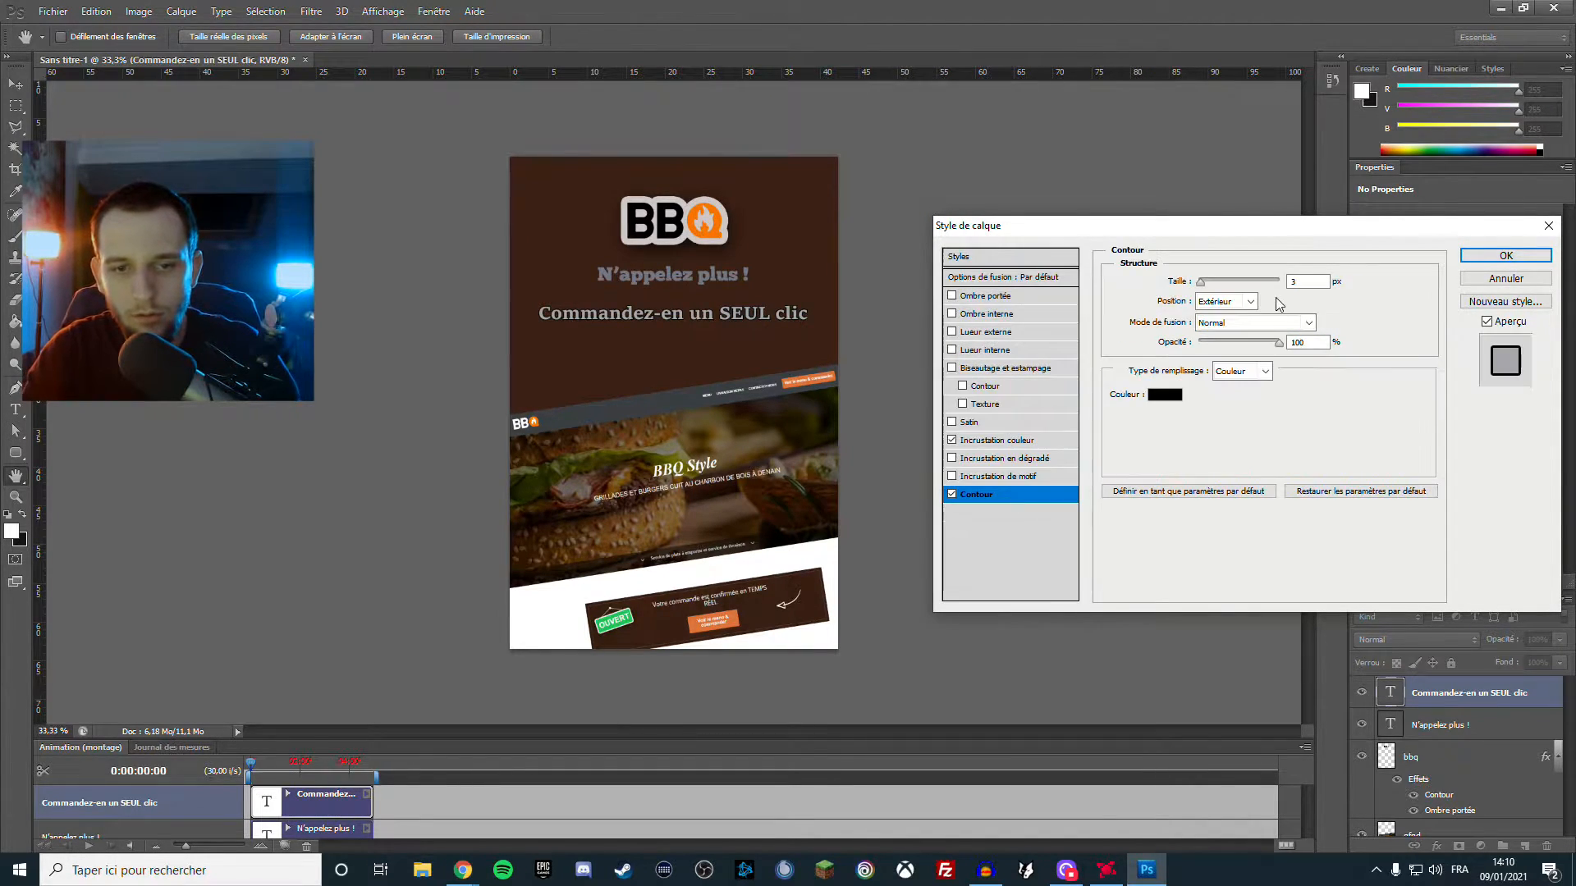
{"action": "left_click_drag", "start_coordinate": [1202, 285], "coordinate": [1202, 285]}
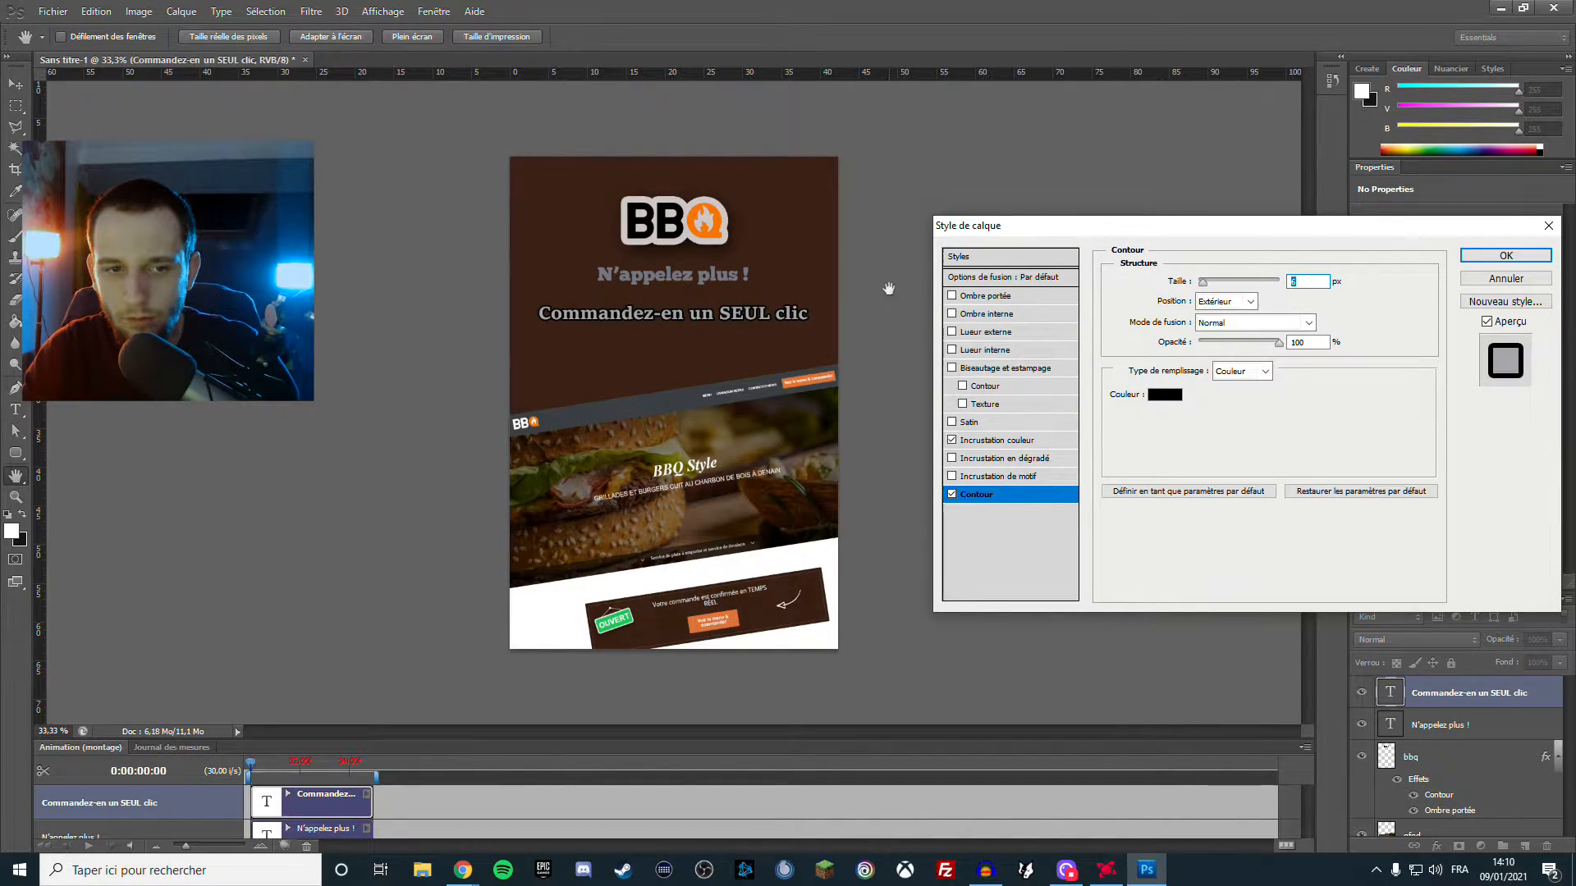
{"action": "left_click", "coordinate": [952, 494]}
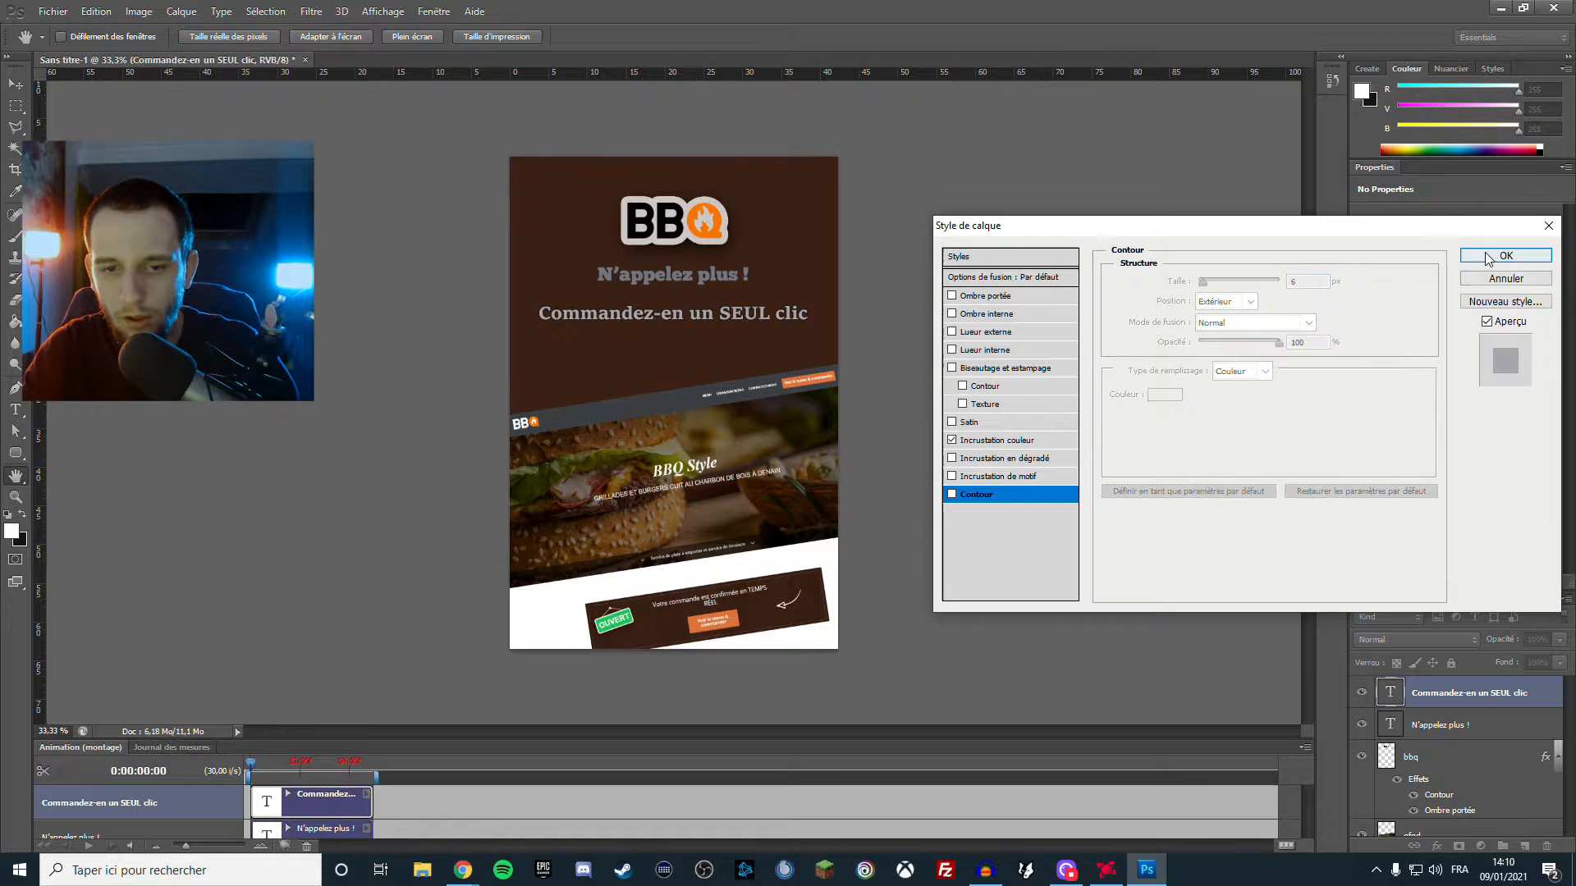
Duplicate the "Commandez-en un SEUL clic" layer and change the lower copy's colour overlay to lighter grey #c0c1c6
{"action": "key", "text": "Return"}
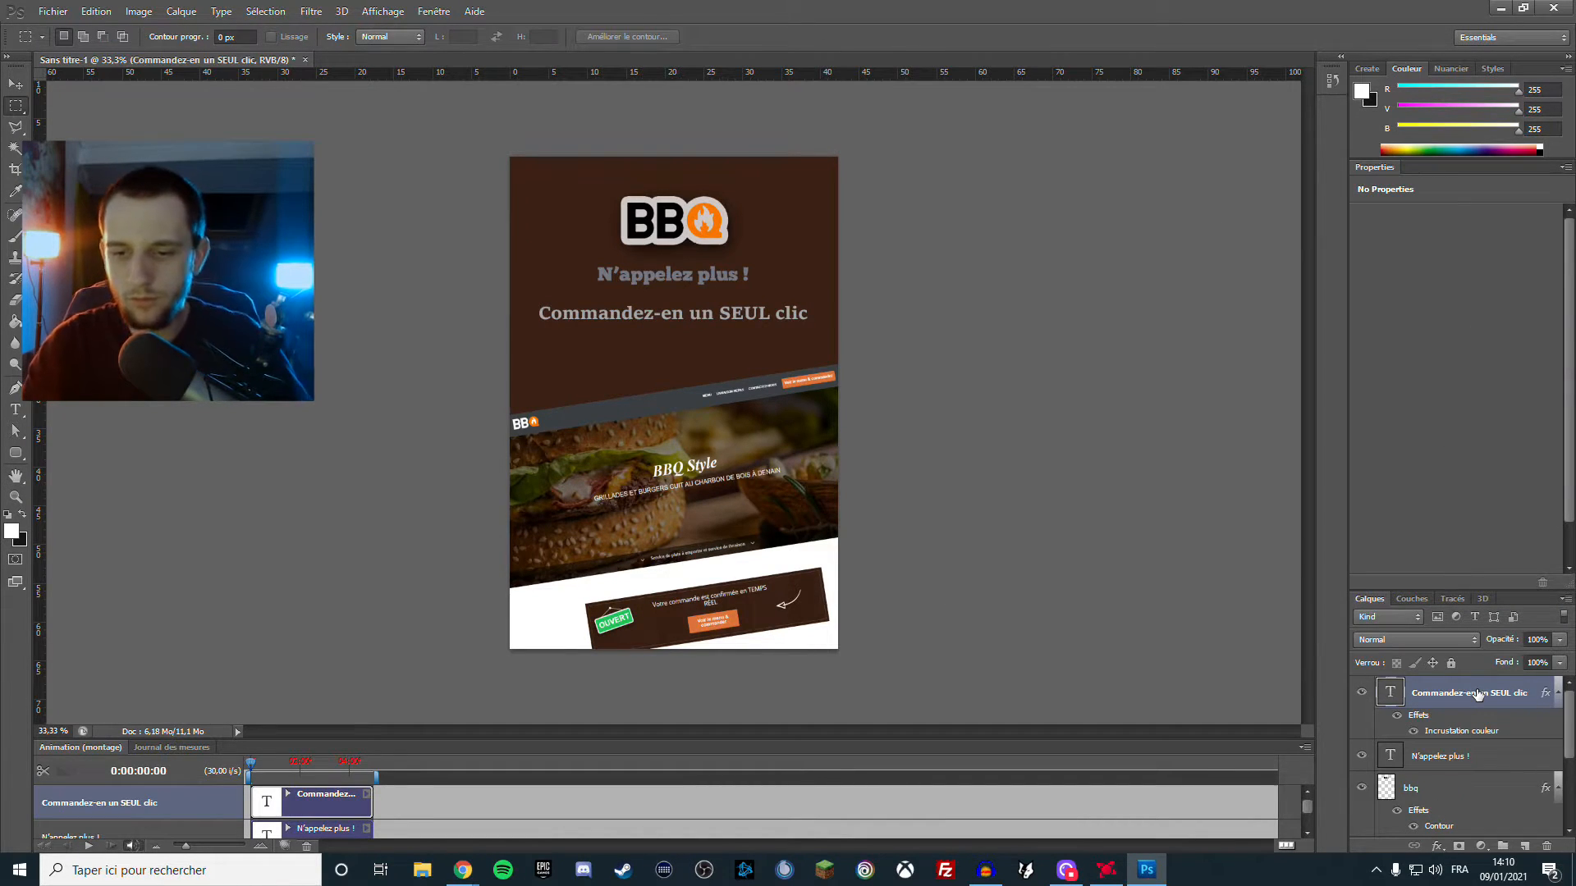
{"action": "key", "text": "ctrl+j"}
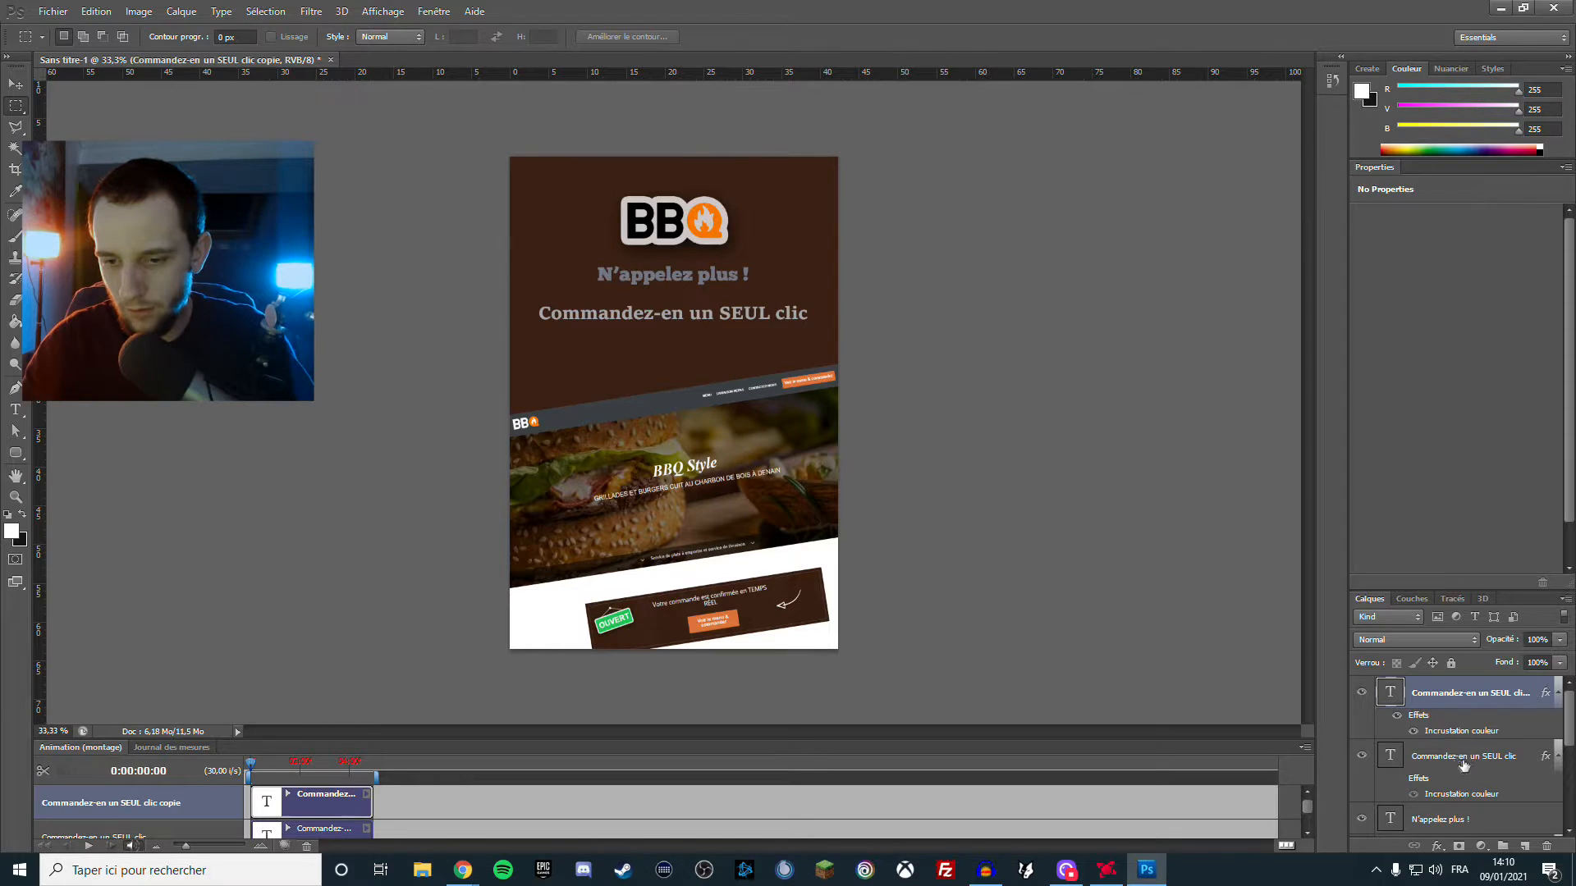
{"action": "left_click", "coordinate": [1533, 760]}
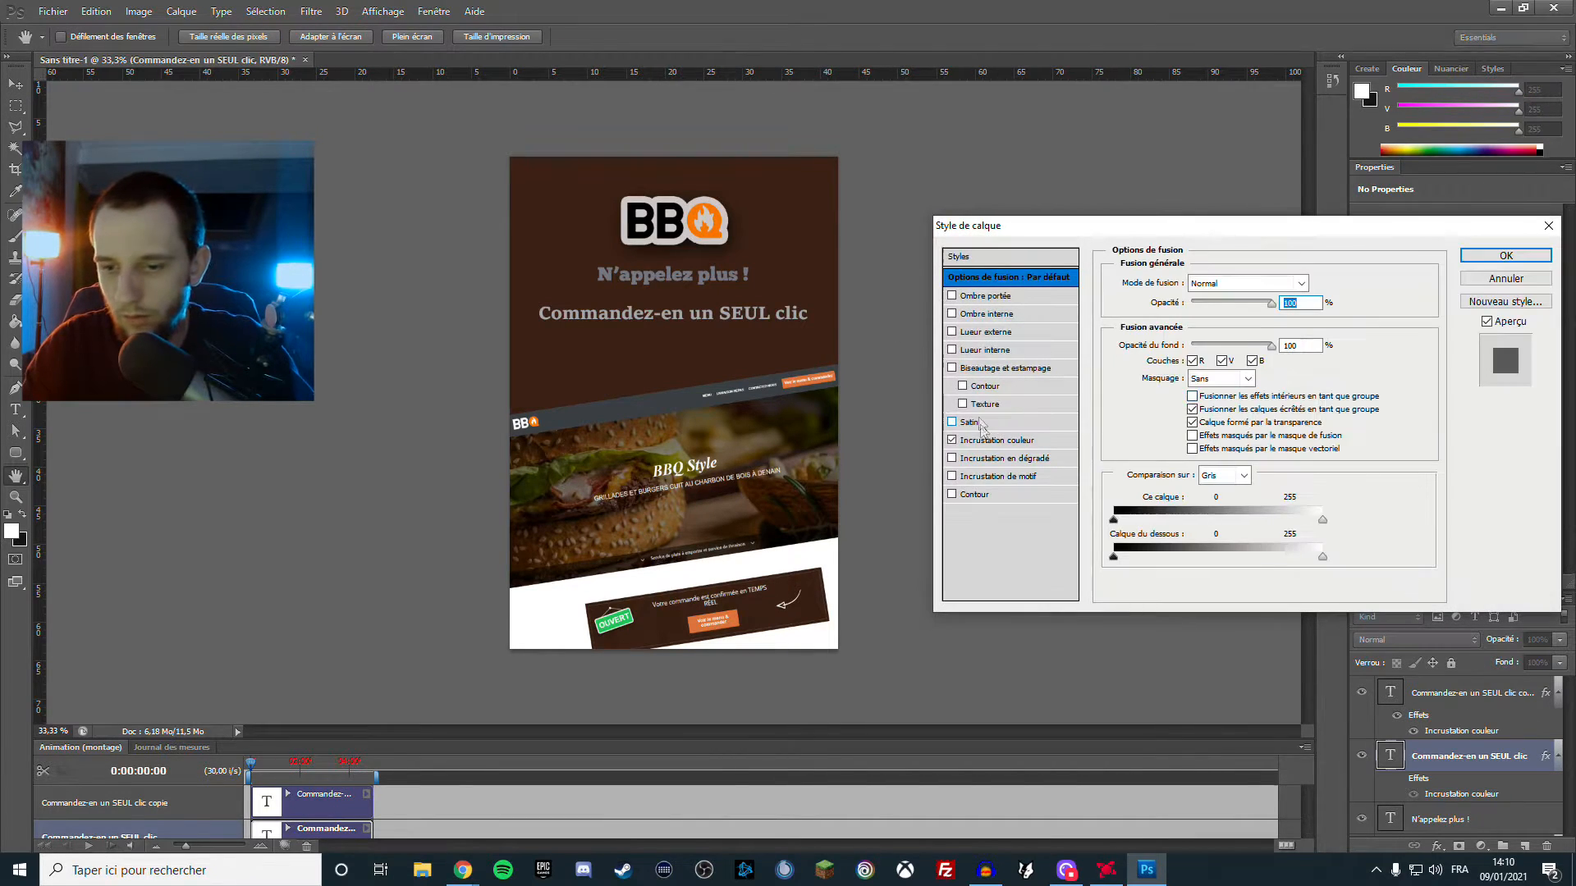
{"action": "left_click", "coordinate": [1008, 442]}
{"action": "left_click", "coordinate": [1339, 287]}
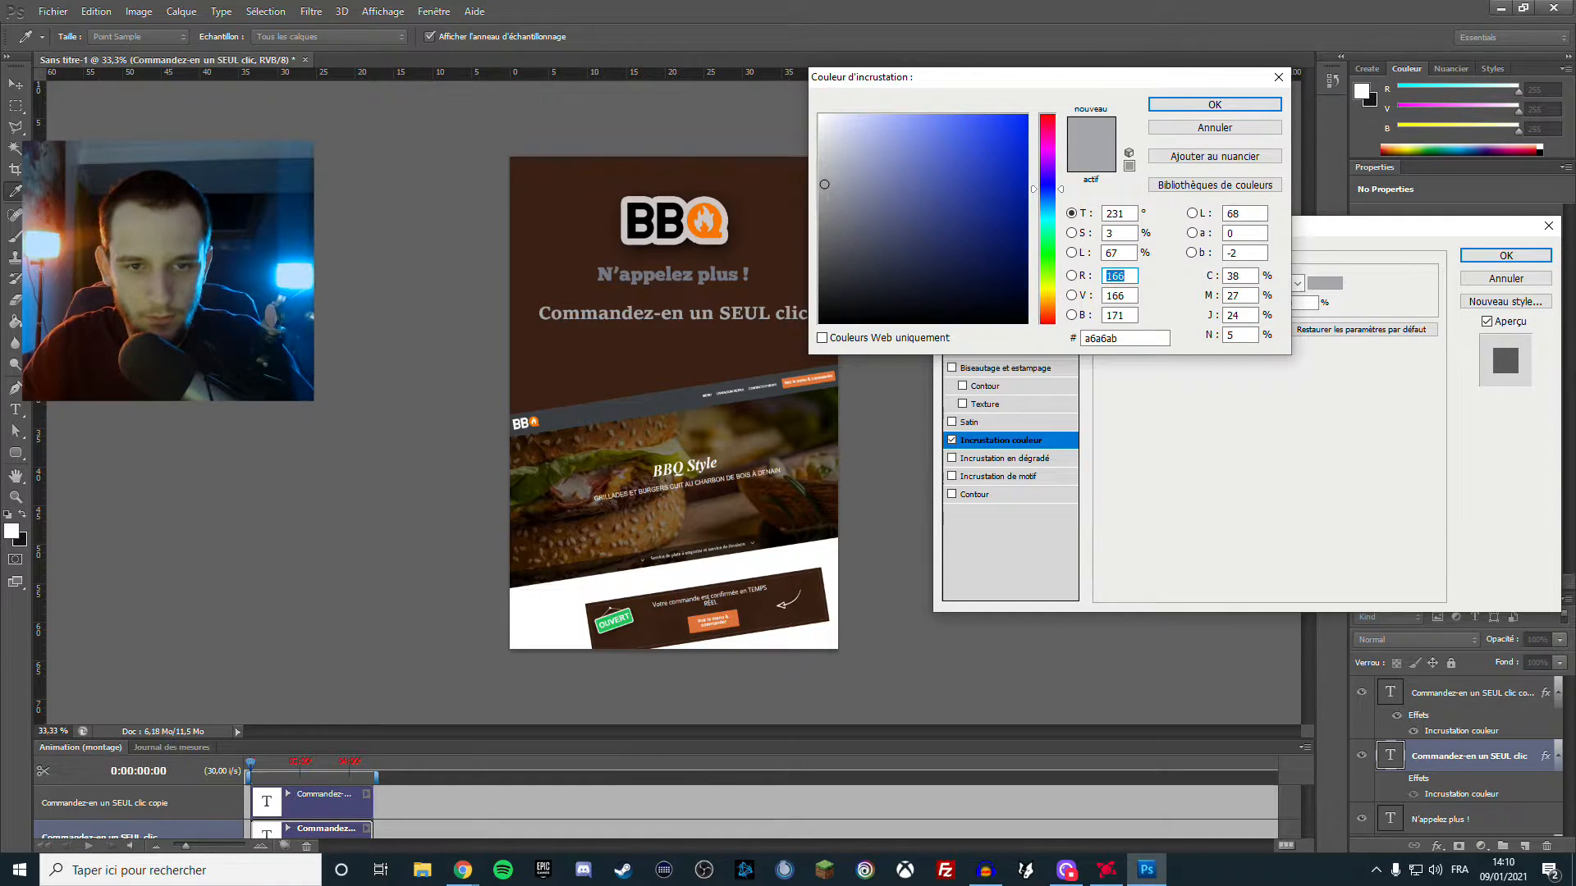
{"action": "left_click", "coordinate": [1307, 287]}
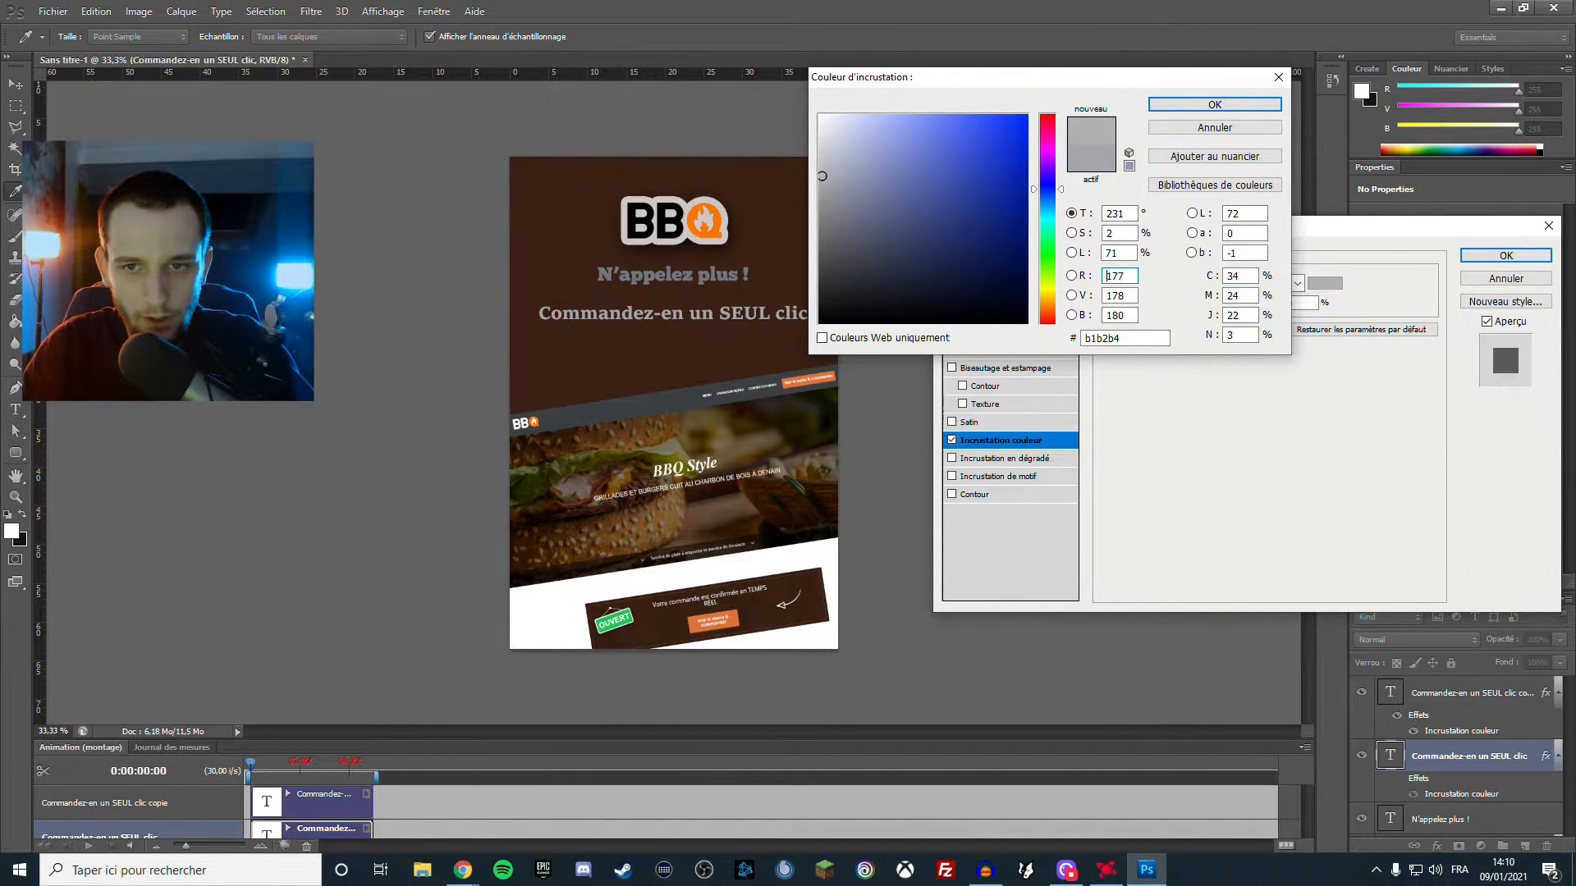
{"action": "left_click", "coordinate": [1307, 287]}
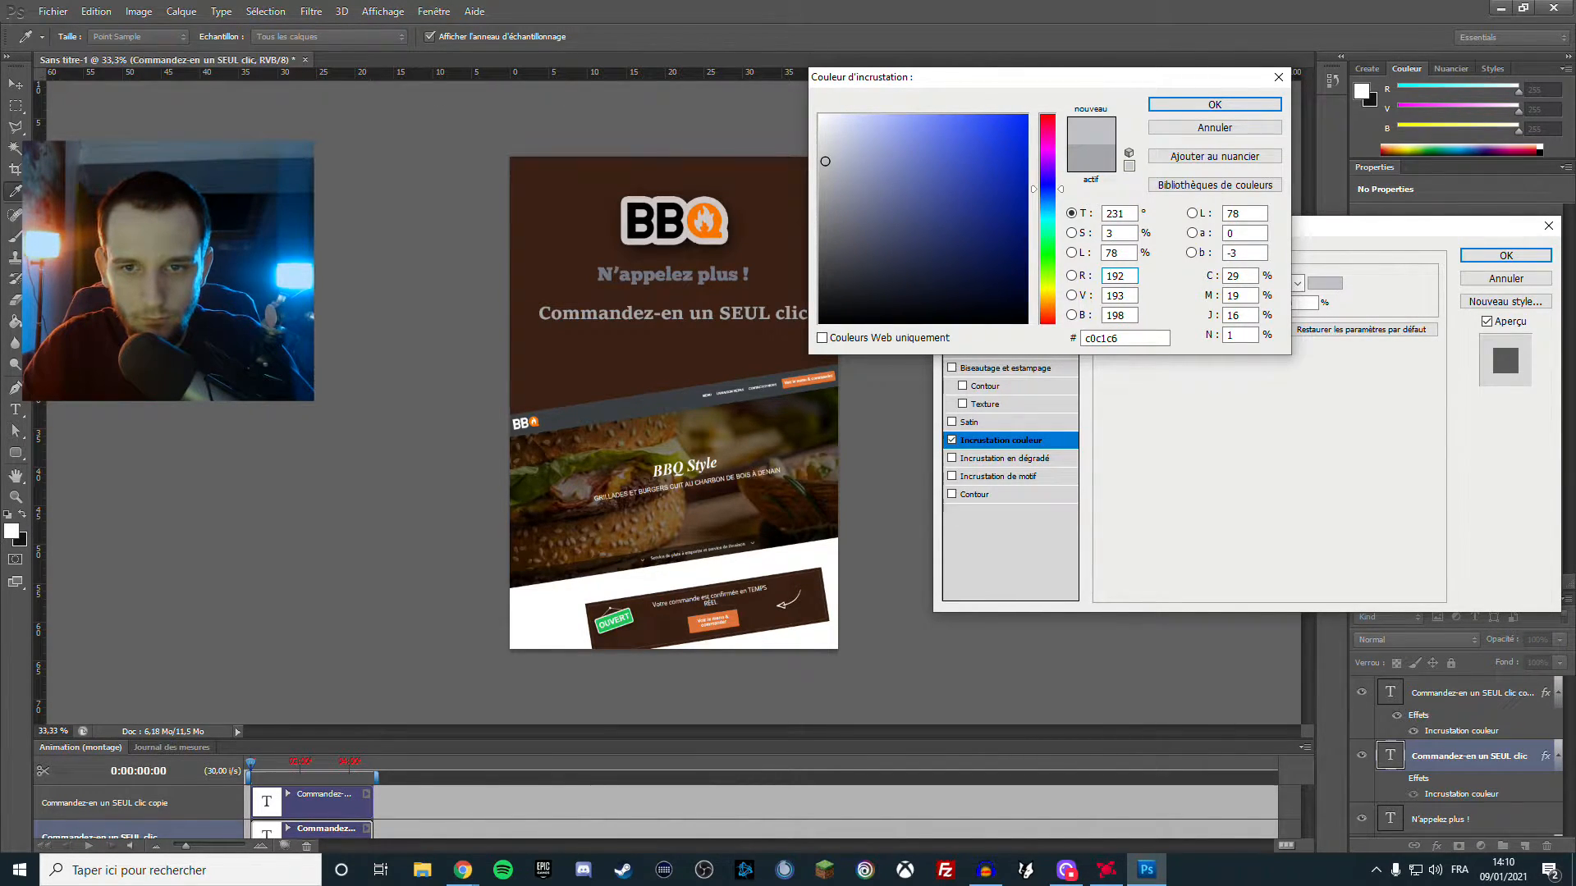
{"action": "left_click", "coordinate": [1215, 105]}
{"action": "left_click", "coordinate": [1505, 255]}
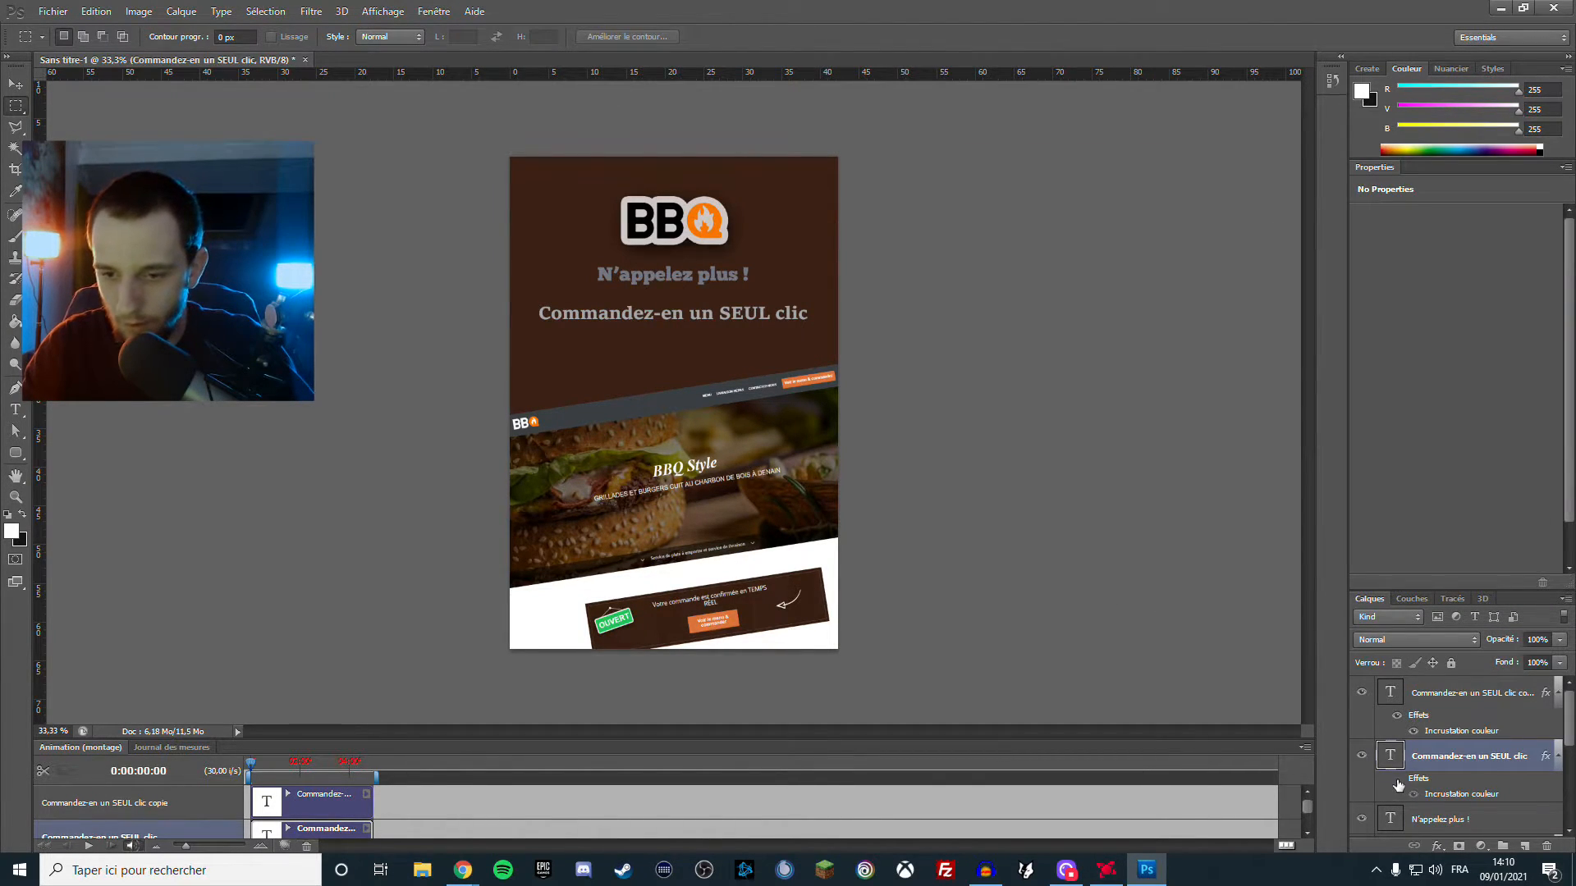
Nudge the lighter lower "Commandez-en un SEUL clic" layer a few pixels to the right, forming an offset edge behind the upper copy
{"action": "left_click", "coordinate": [16, 84]}
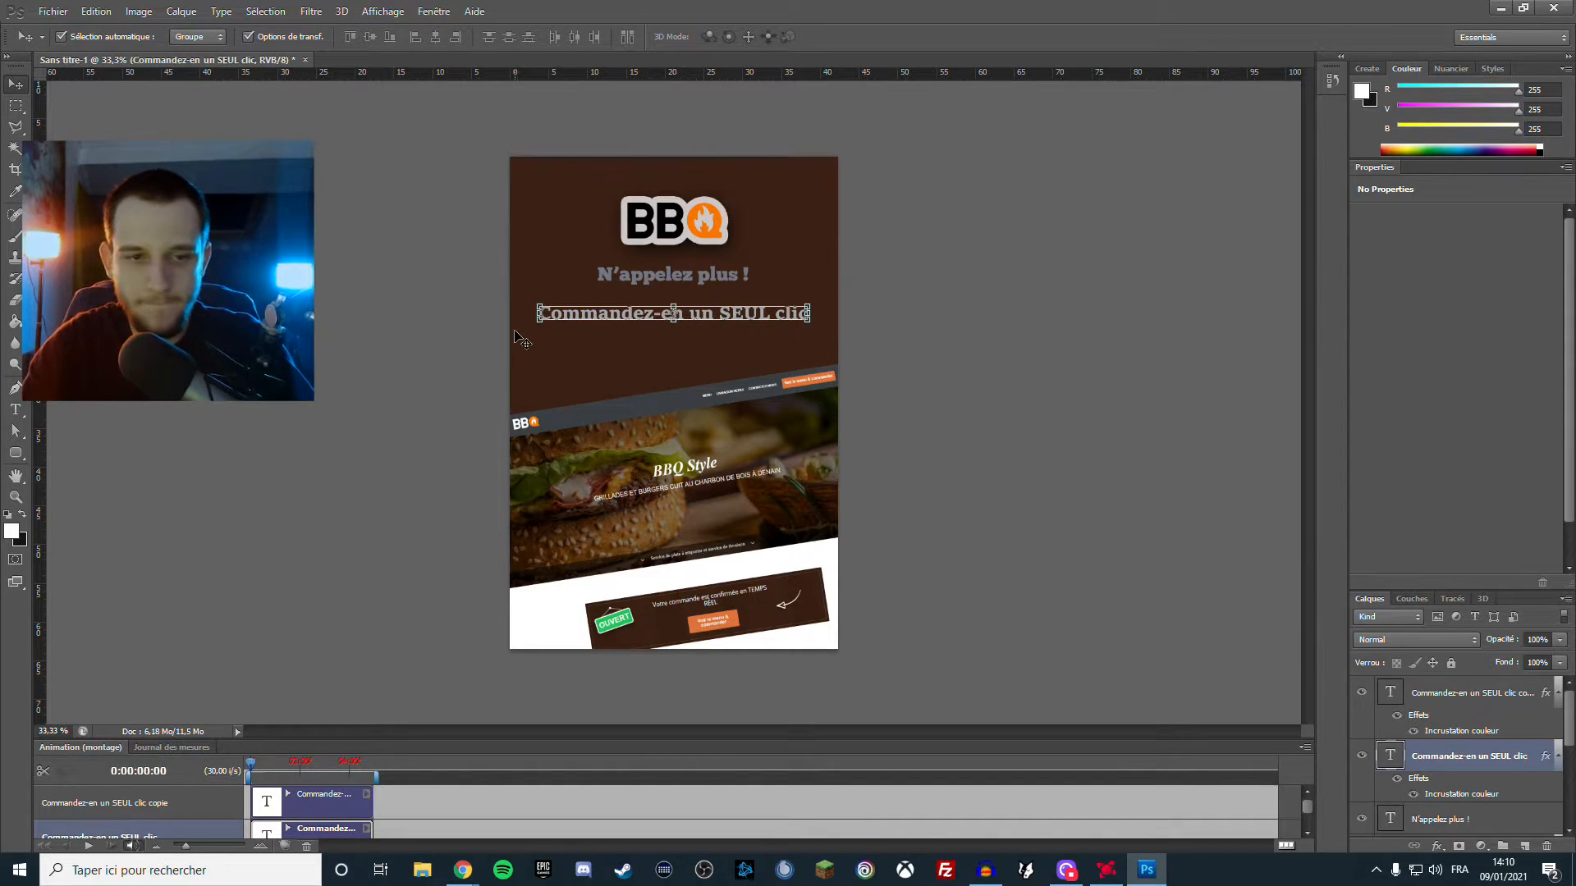
{"action": "key", "text": "ctrl+plus"}
{"action": "key", "text": "ctrl+plus"}
{"action": "key", "text": "ctrl+plus"}
{"action": "key", "text": "ctrl+plus"}
{"action": "key", "text": "ctrl+plus"}
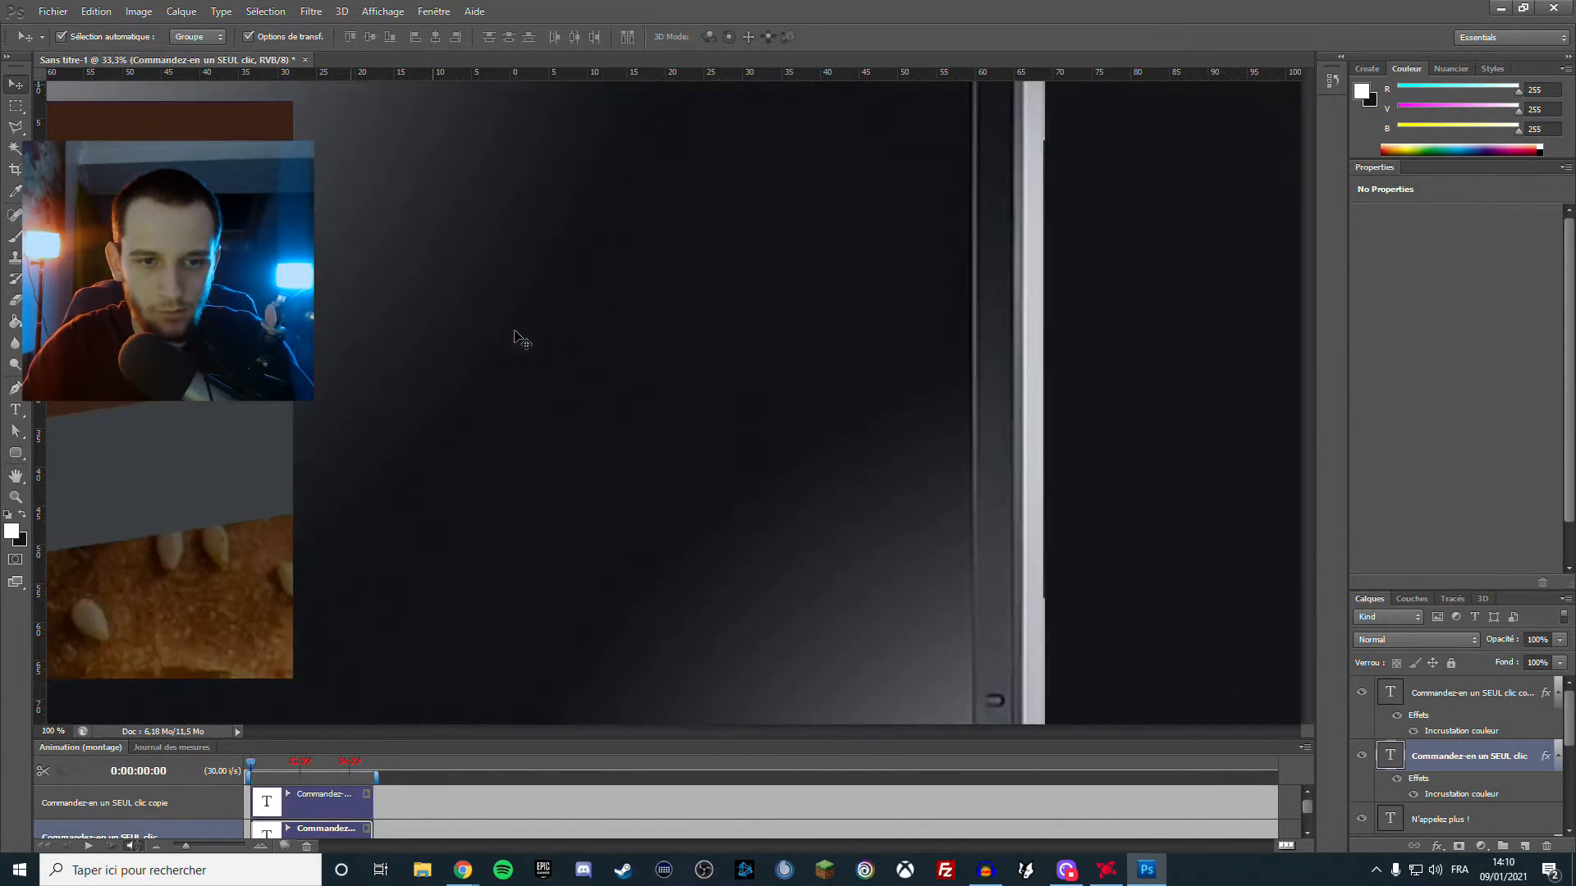
{"action": "scroll", "coordinate": [624, 325], "scroll_direction": "up", "scroll_amount": 8}
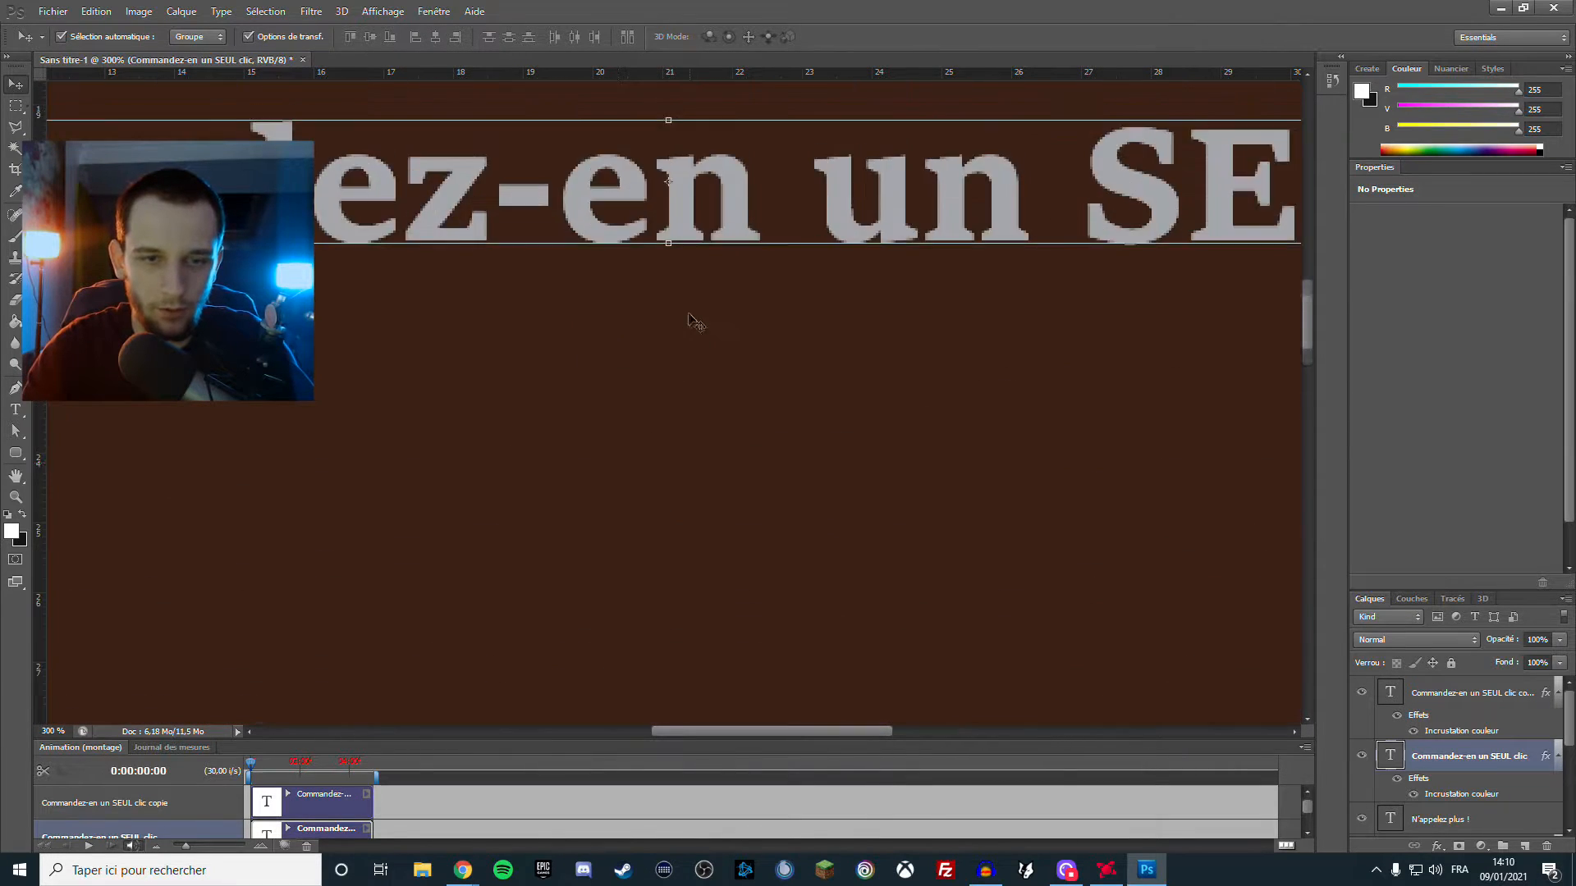
{"action": "key", "text": "Right"}
{"action": "key", "text": "Down"}
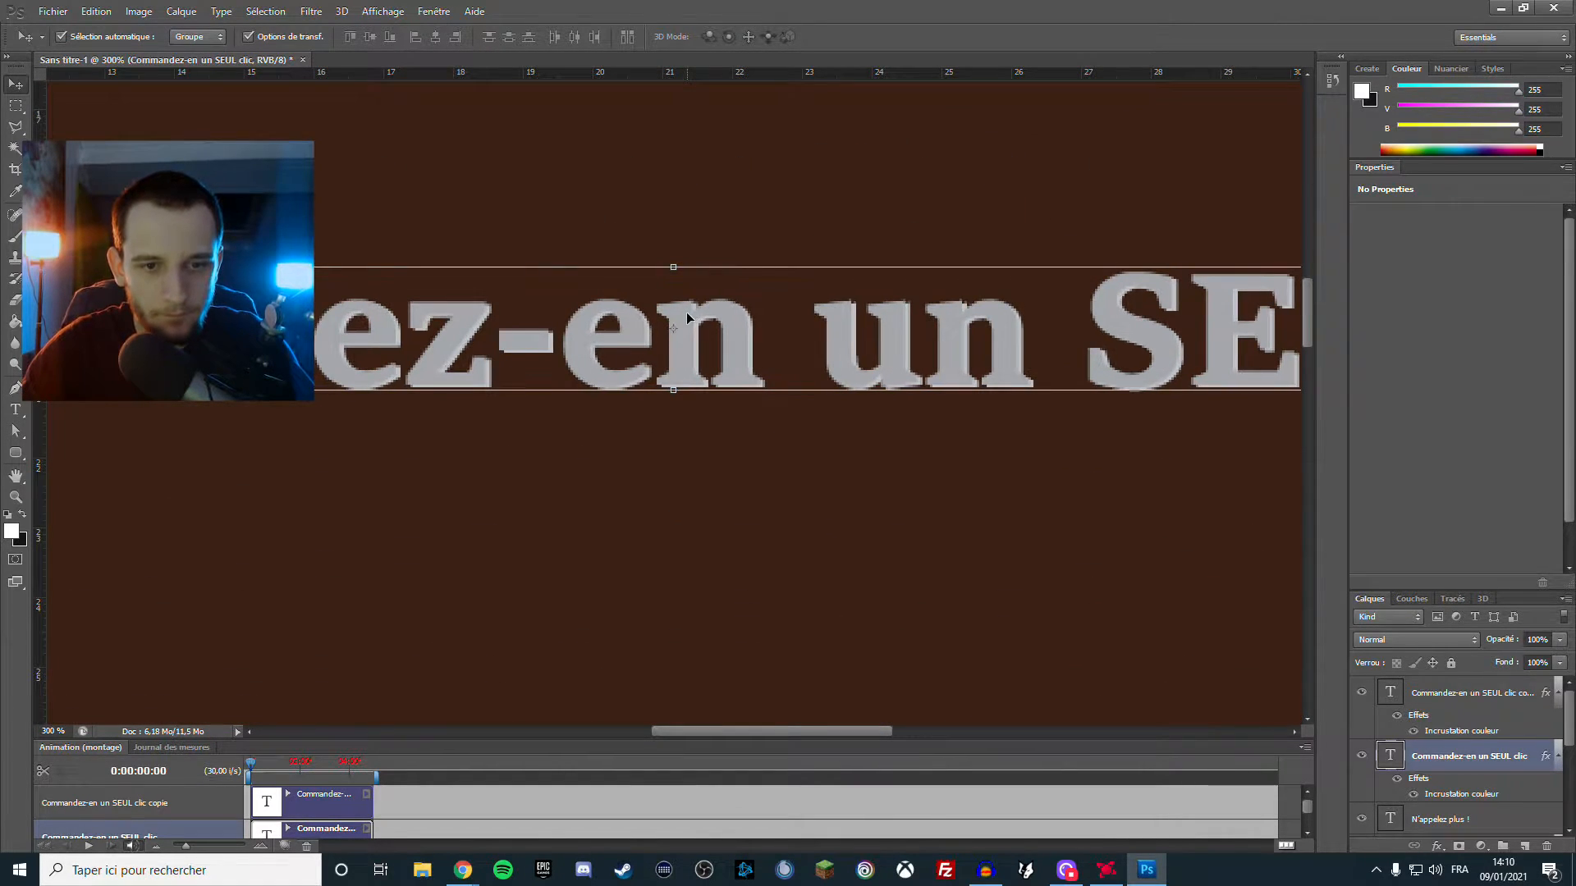
{"action": "key", "text": "Right"}
{"action": "key", "text": "Down"}
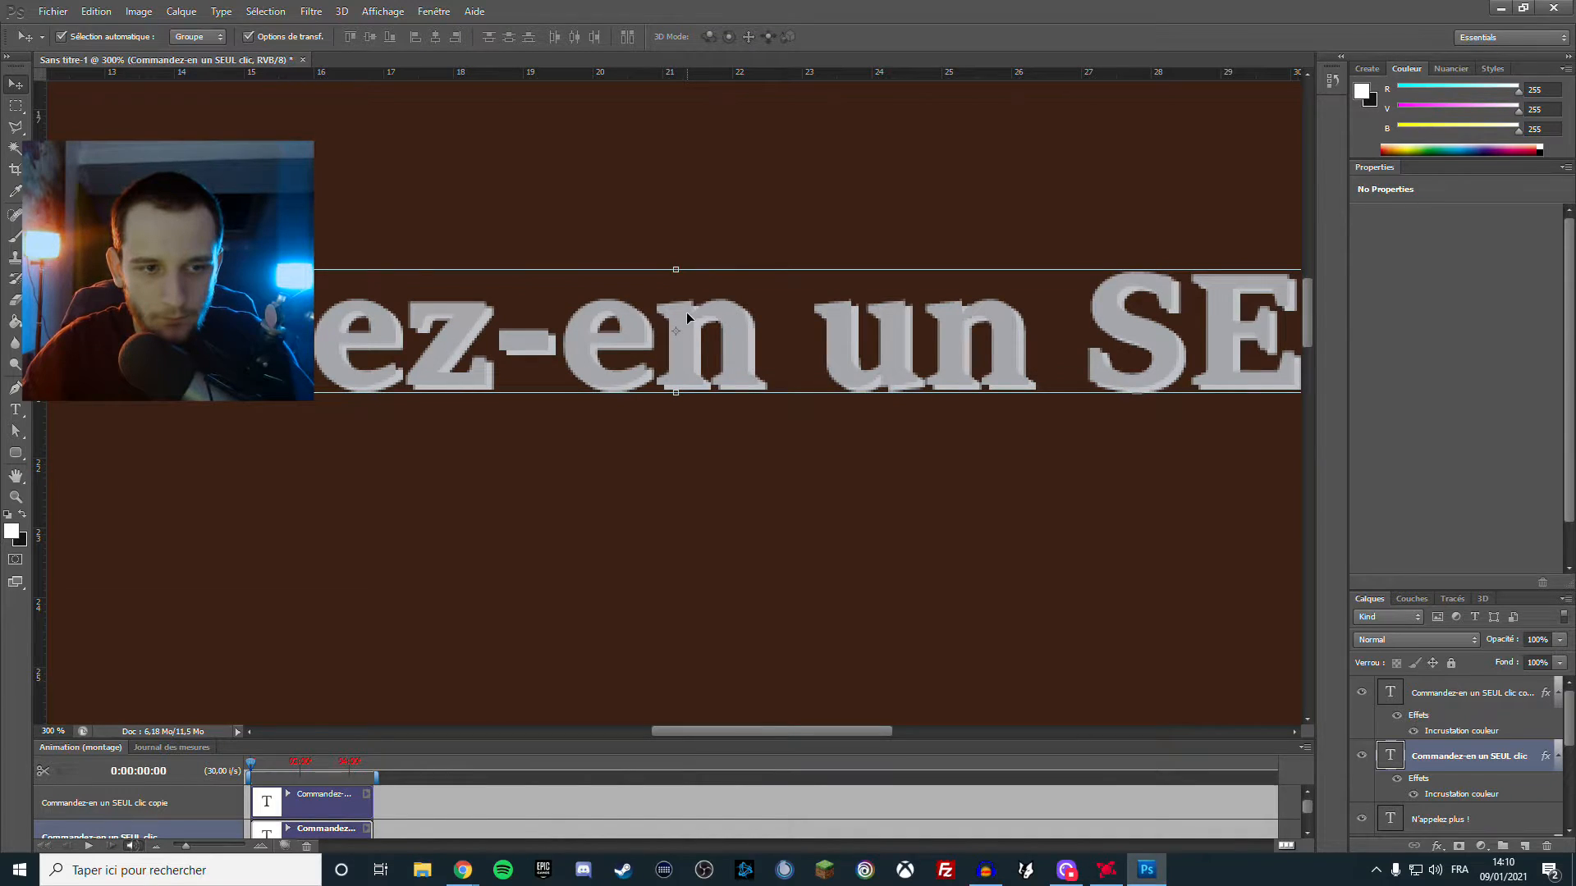
{"action": "key", "text": "Right"}
{"action": "key", "text": "Right"}
{"action": "key", "text": "Up"}
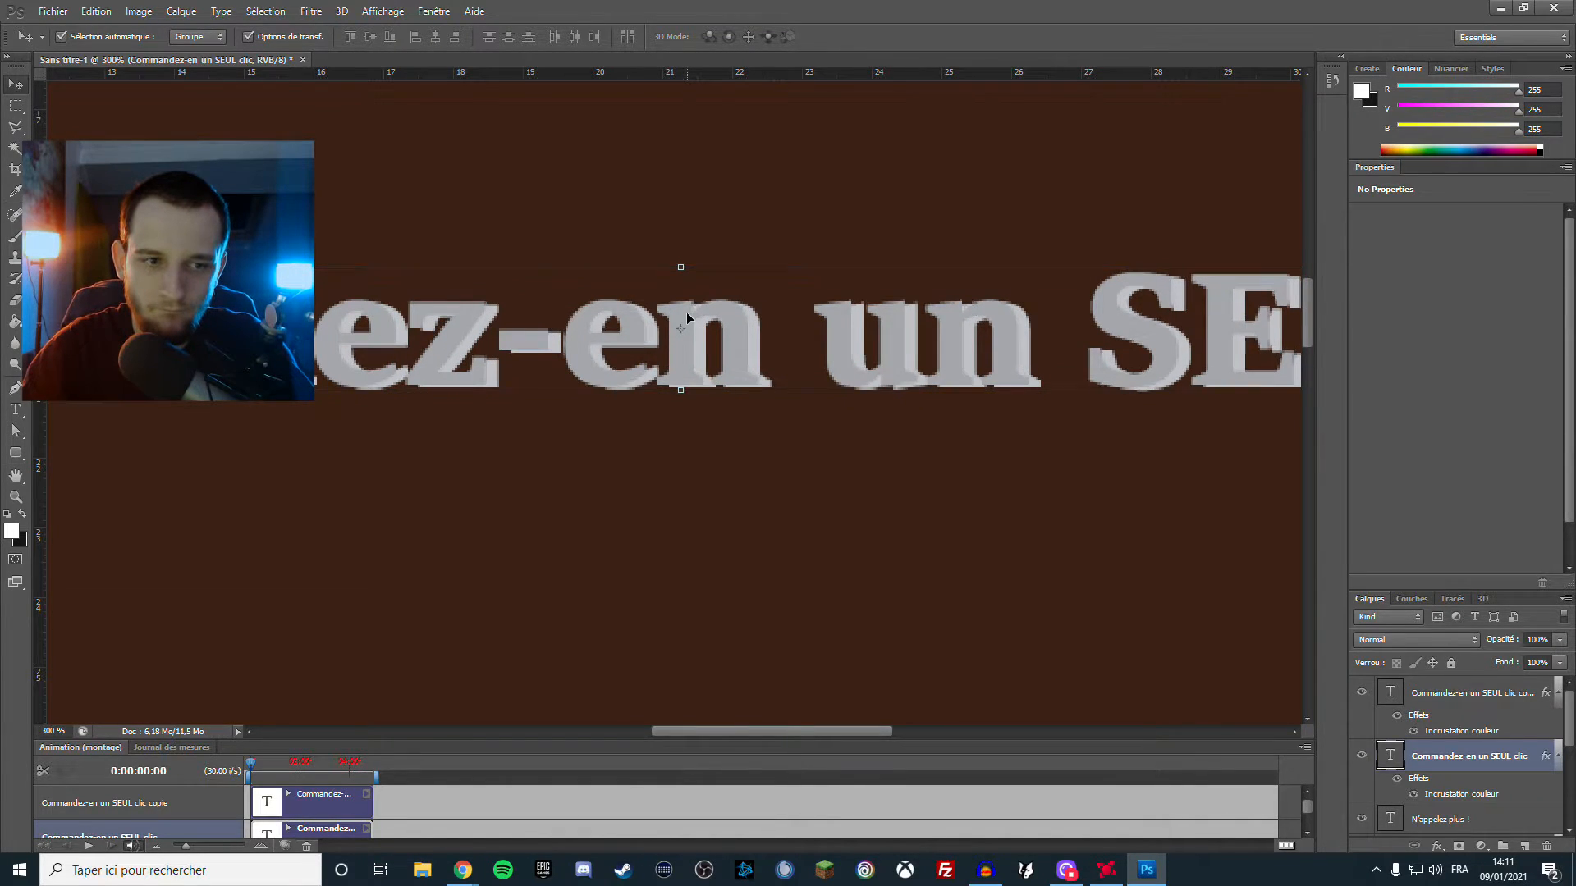
{"action": "key", "text": "Down"}
{"action": "key", "text": "Up"}
{"action": "key", "text": "Up"}
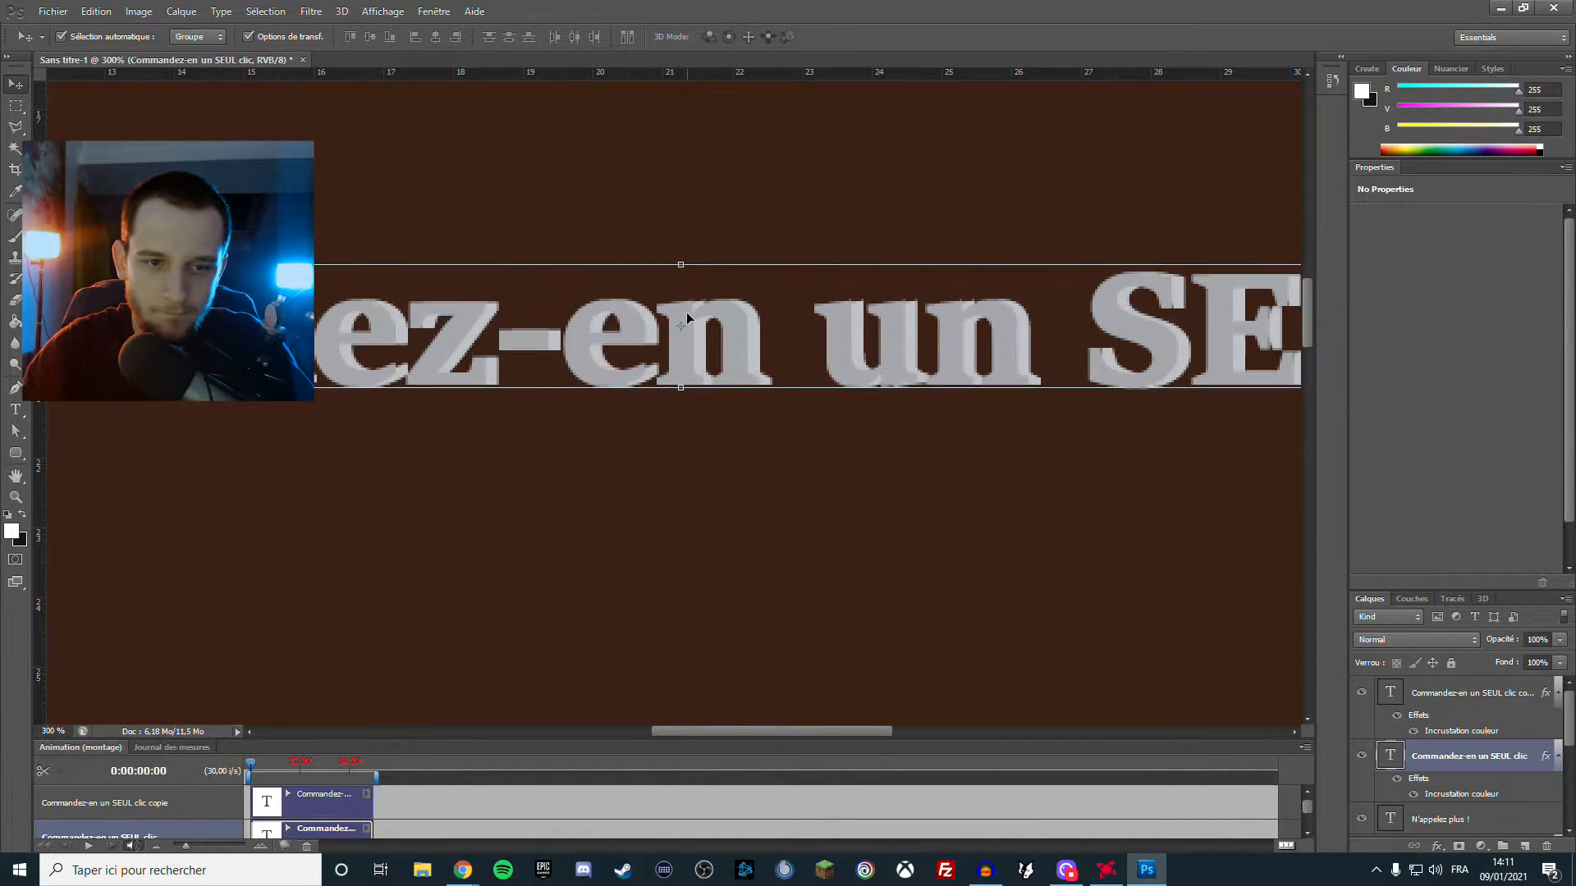
{"action": "key", "text": "ctrl+minus"}
{"action": "key", "text": "ctrl+minus"}
{"action": "key", "text": "ctrl+minus"}
{"action": "key", "text": "ctrl+minus"}
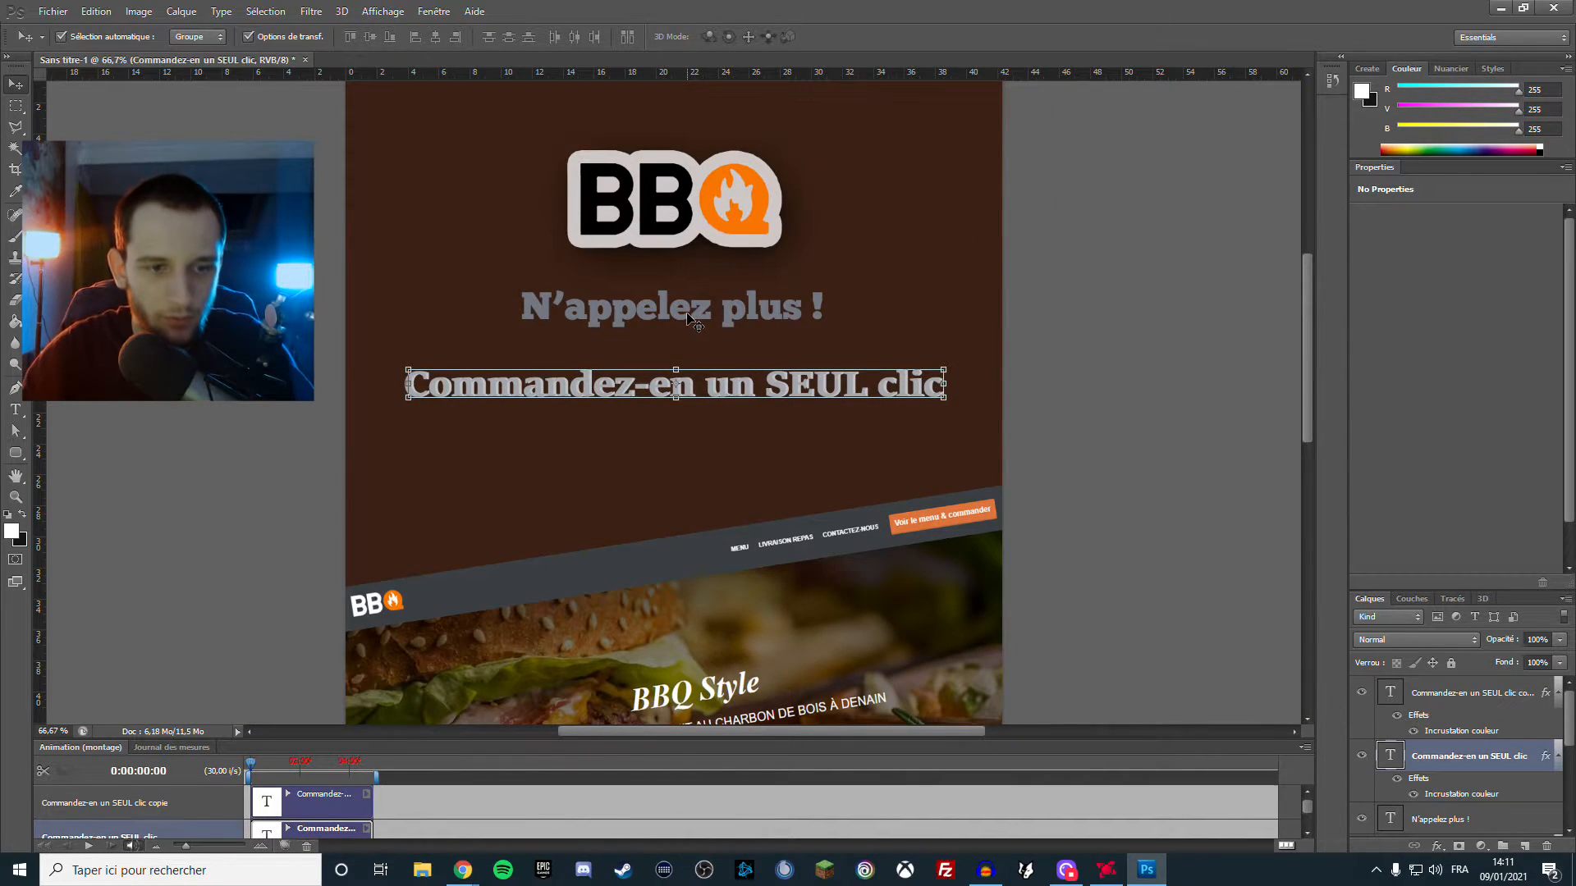
Nudge the lower "Commandez-en un SEUL clic" text layer a few pixels left and down, offsetting it from the copy above
{"action": "key", "text": "Left"}
{"action": "key", "text": "Left"}
{"action": "key", "text": "Left"}
{"action": "key", "text": "Down"}
{"action": "key", "text": "Down"}
{"action": "key", "text": "Down"}
{"action": "key", "text": "Down"}
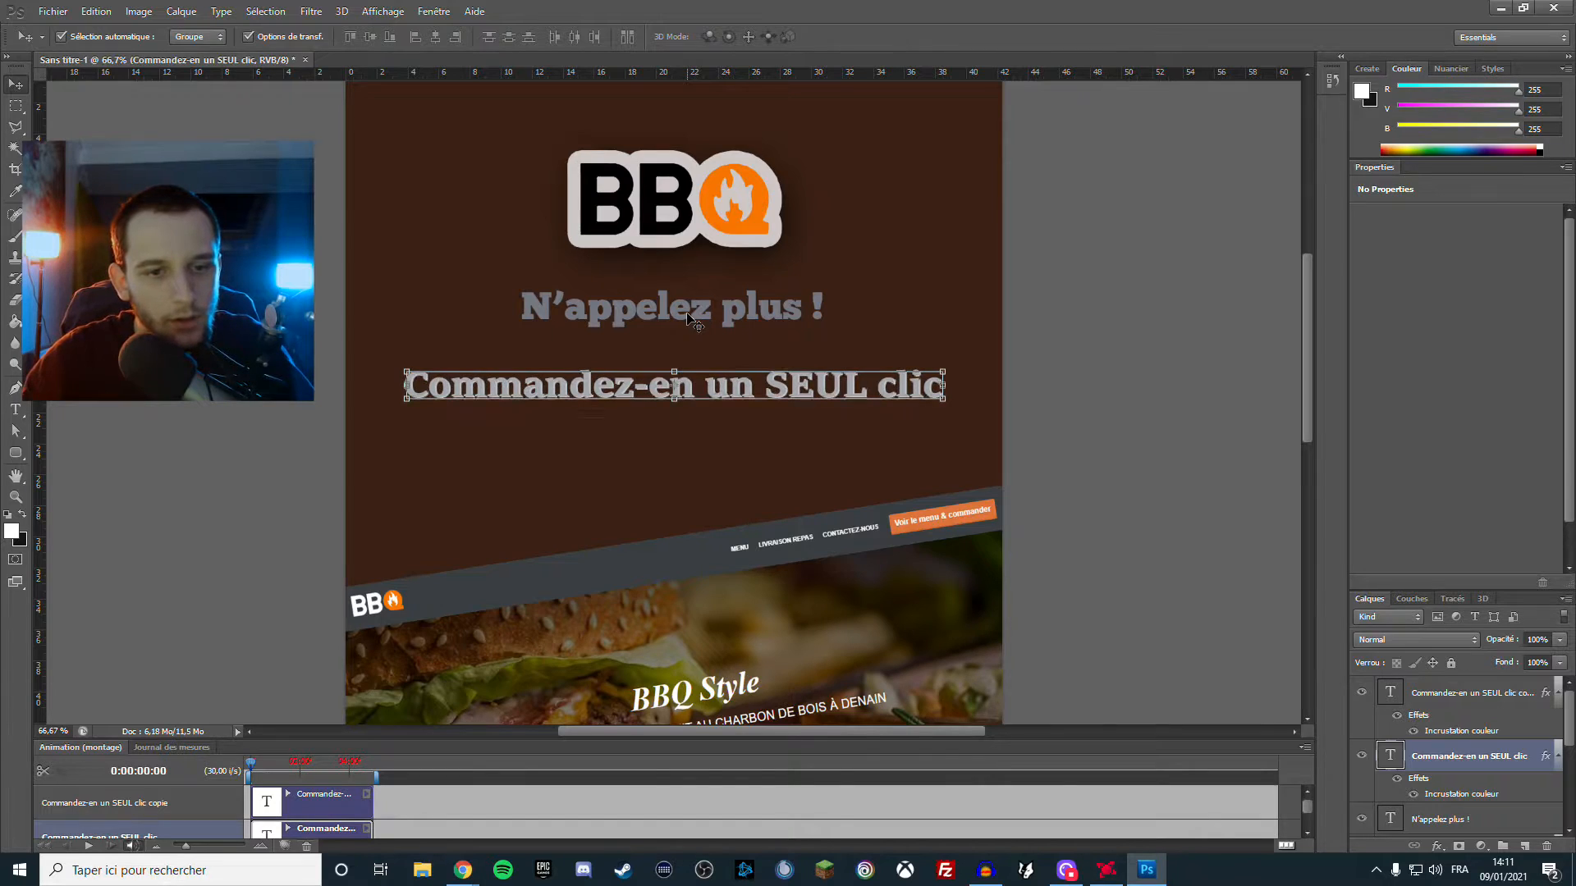
{"action": "key", "text": "Up"}
{"action": "key", "text": "Left"}
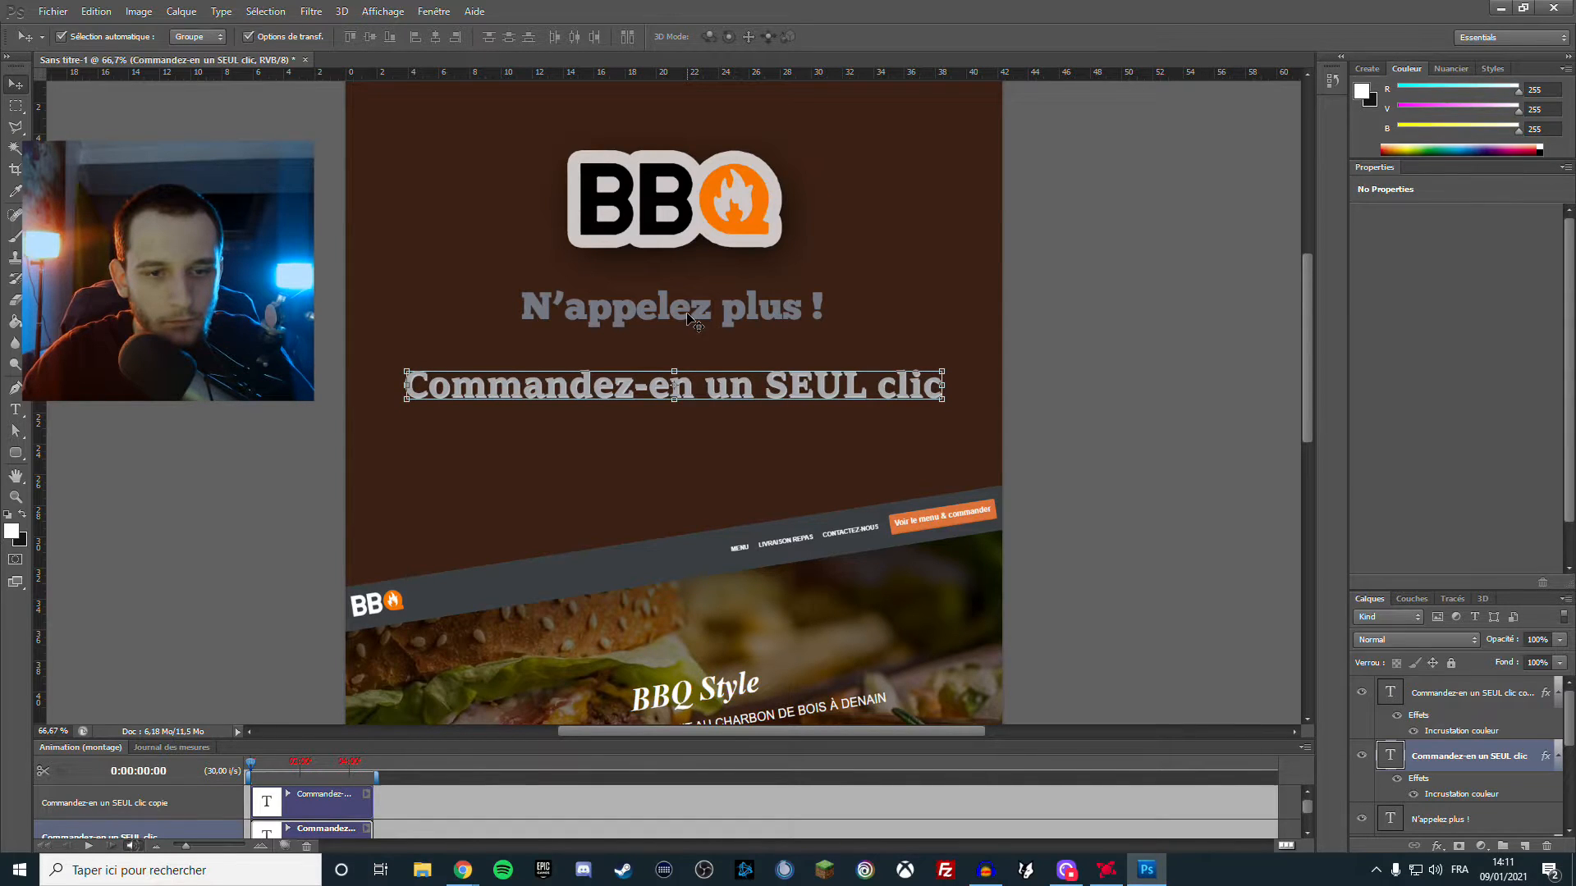
{"action": "scroll", "coordinate": [688, 317], "scroll_direction": "up", "scroll_amount": 3}
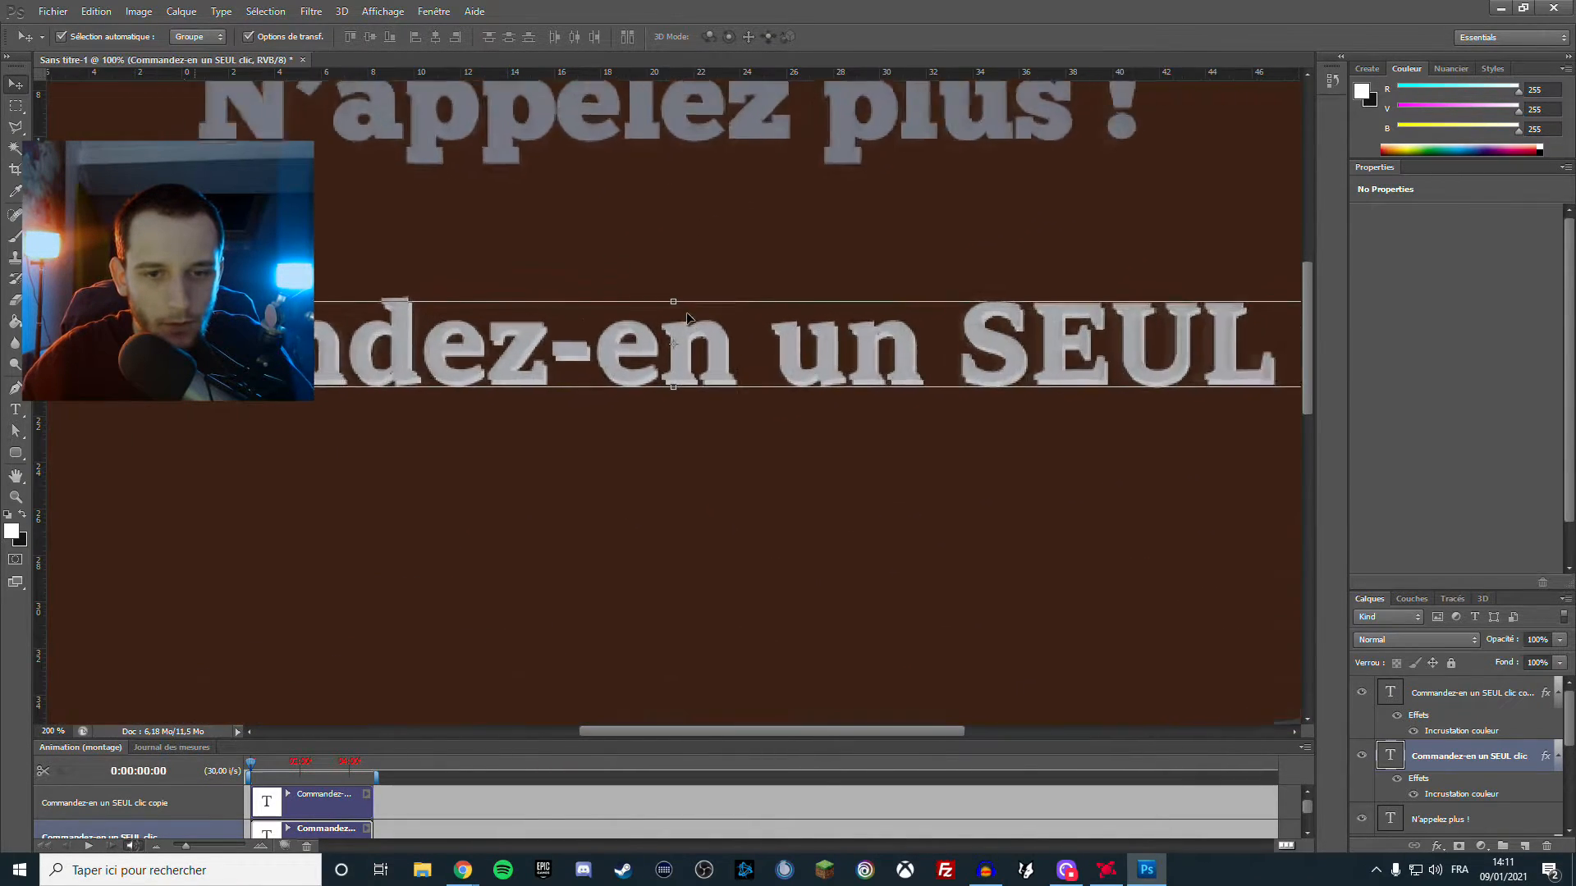
{"action": "scroll", "coordinate": [686, 316], "scroll_direction": "down", "scroll_amount": 3}
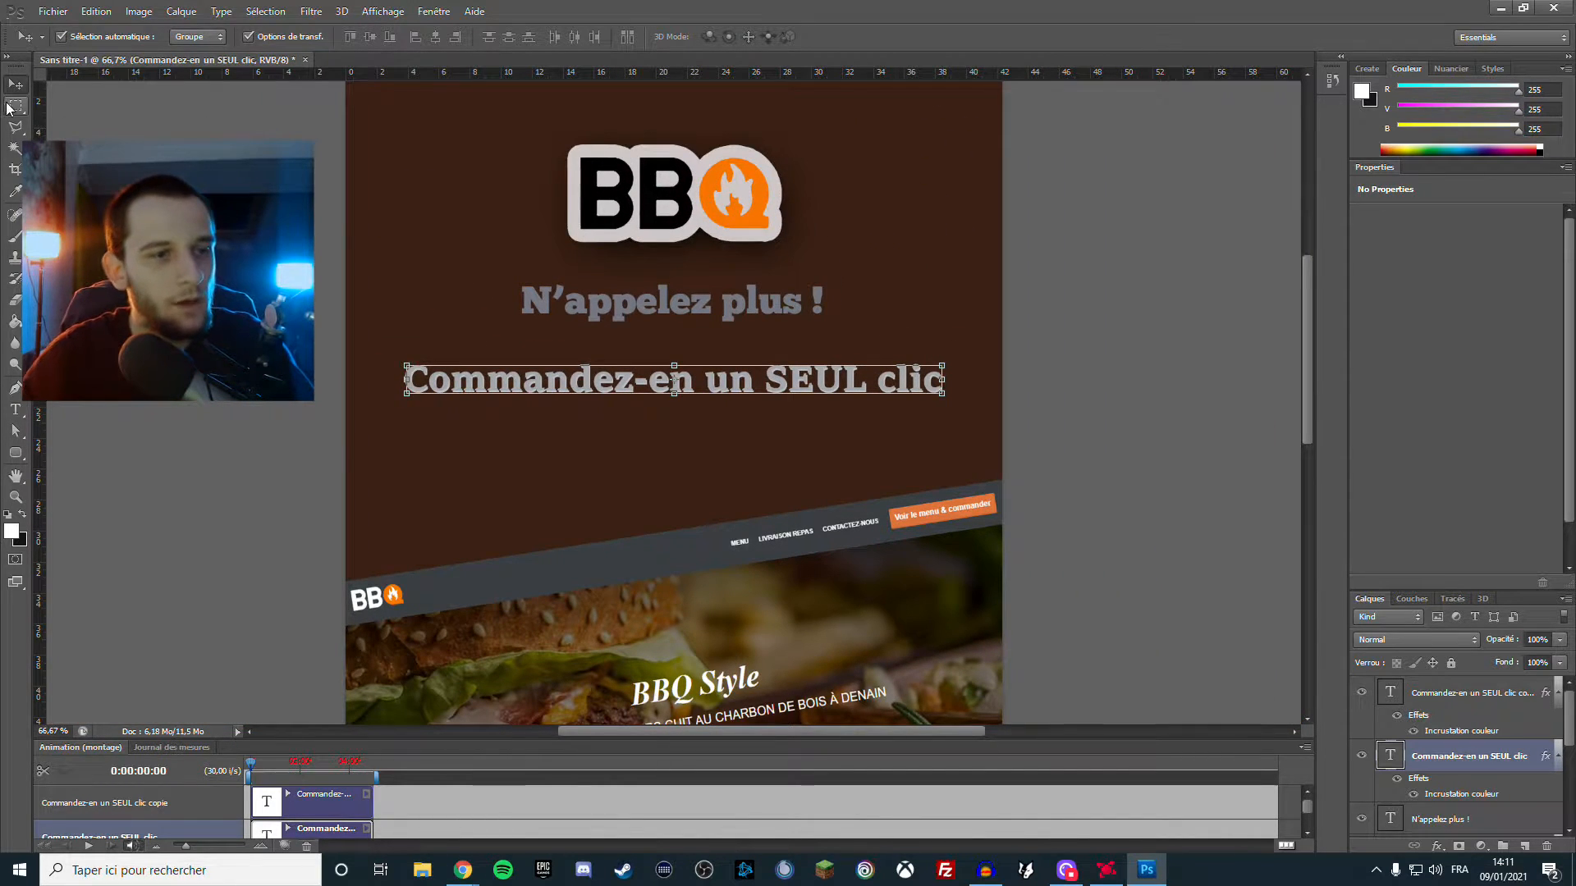
Lower the opacity of the offset "Commandez-en un SEUL clic" text layer to 35%
{"action": "key", "text": "m"}
{"action": "scroll", "coordinate": [376, 274], "scroll_direction": "down", "scroll_amount": 1}
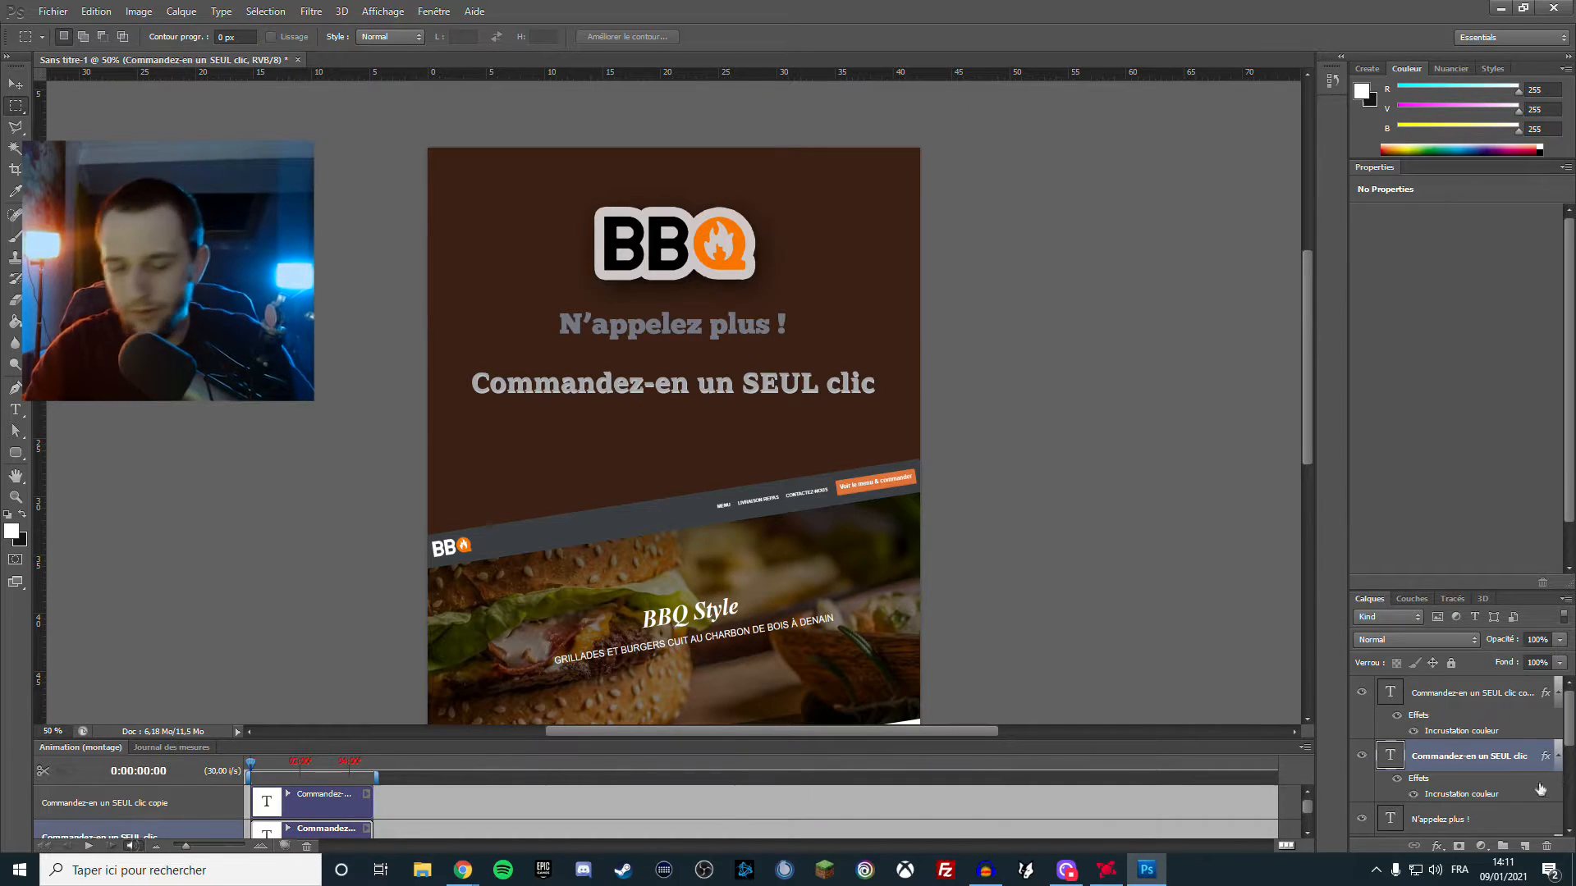
{"action": "left_click", "coordinate": [1559, 639]}
{"action": "left_click_drag", "start_coordinate": [1558, 663], "coordinate": [1529, 660]}
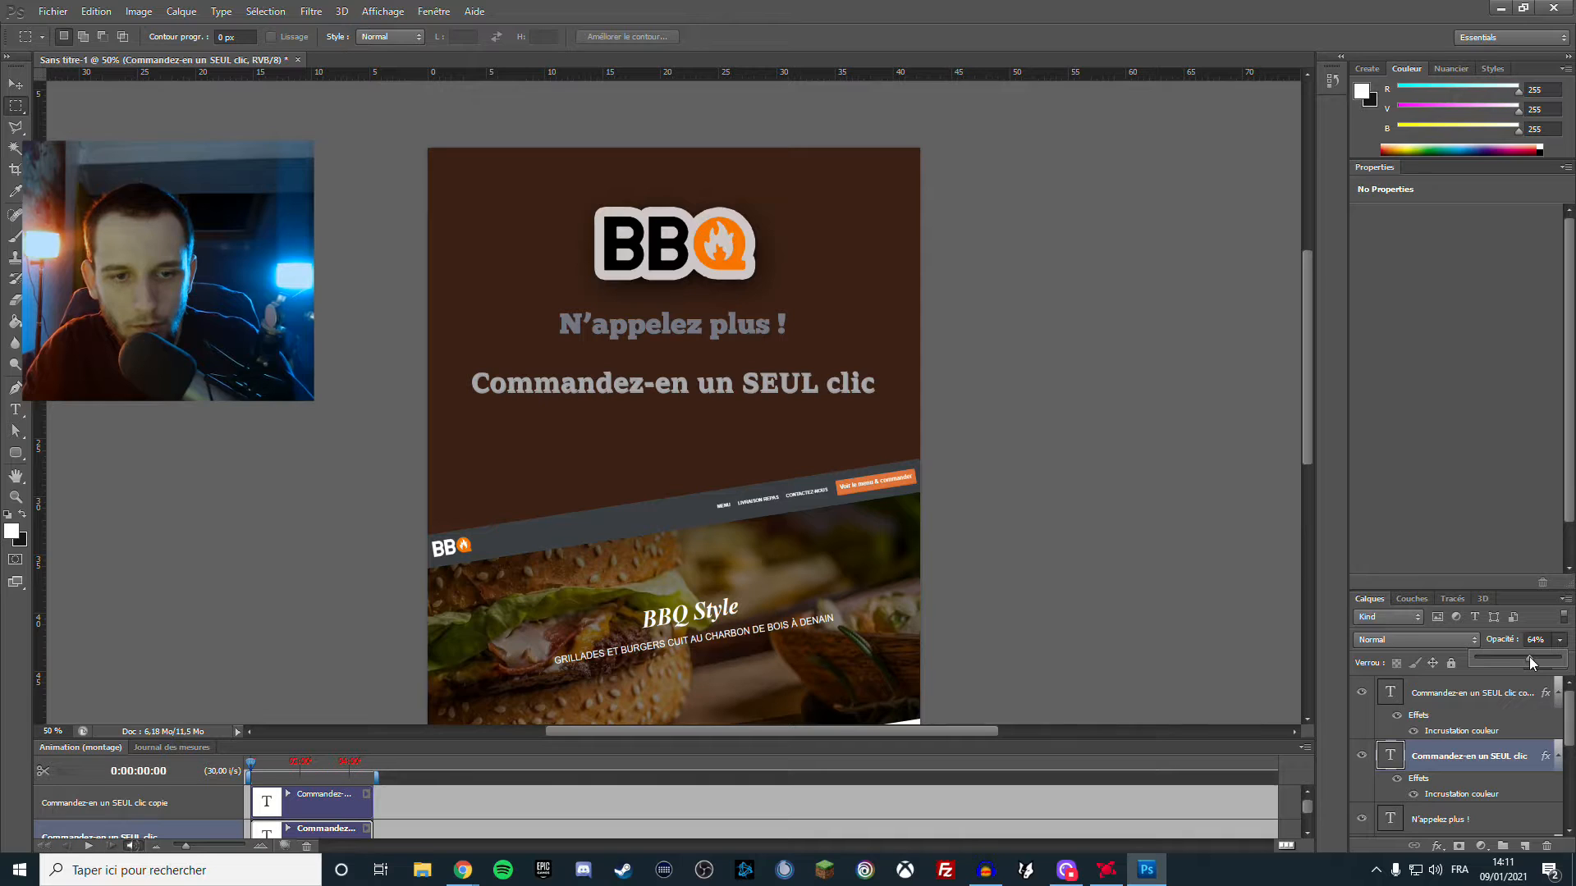
{"action": "left_click_drag", "start_coordinate": [1528, 663], "coordinate": [1507, 661]}
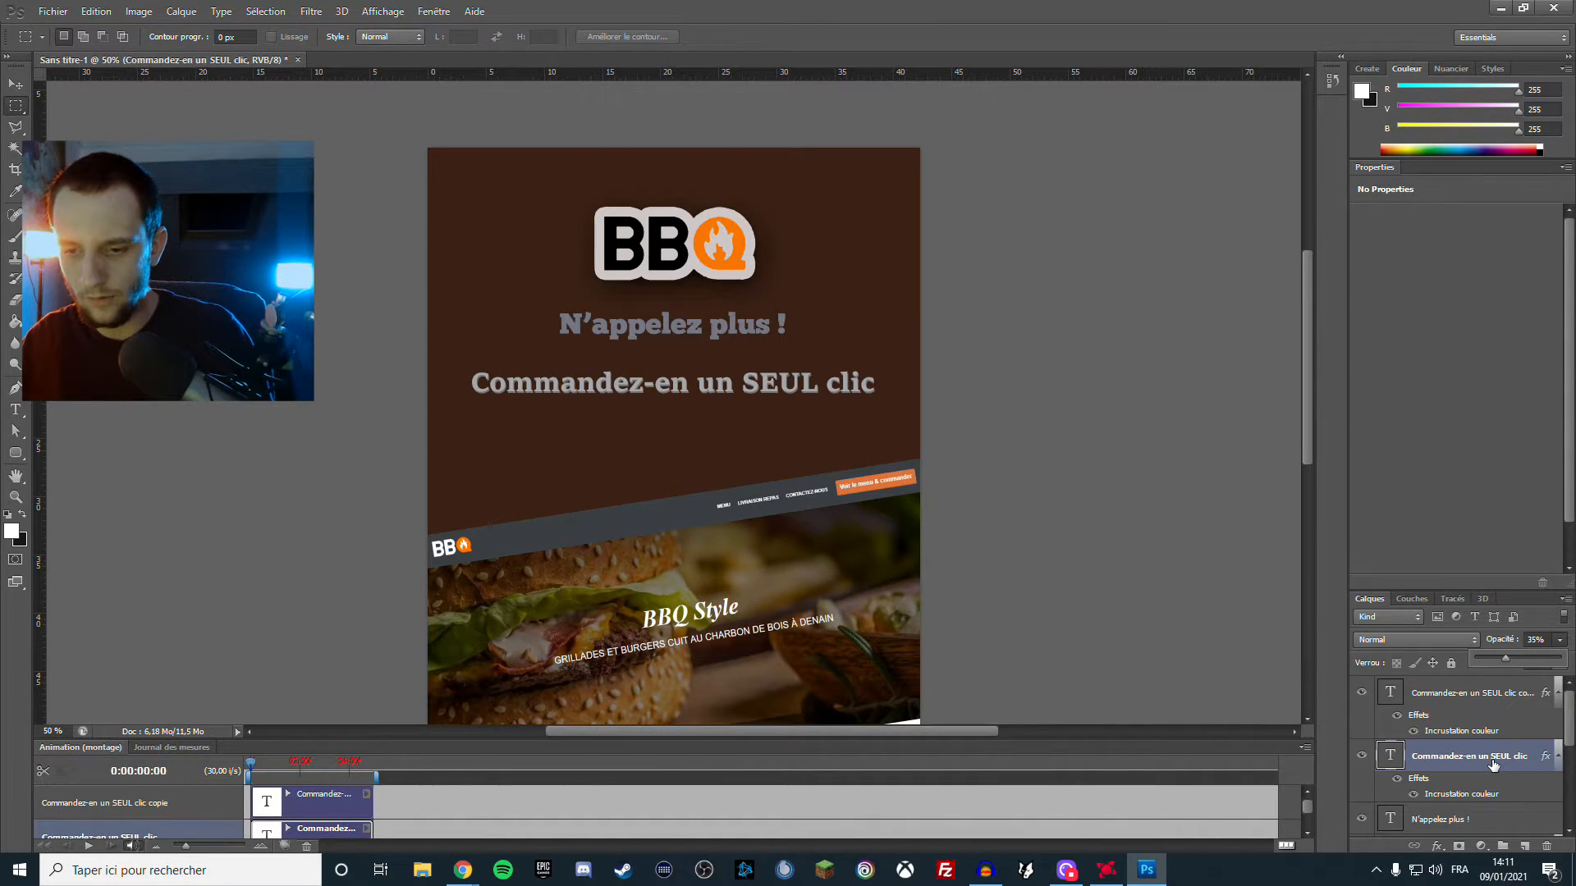
Delete the semi-transparent "Commandez-en un SEUL clic" layer and duplicate the remaining copy of that text
{"action": "key", "text": "Delete"}
{"action": "left_click", "coordinate": [1469, 696]}
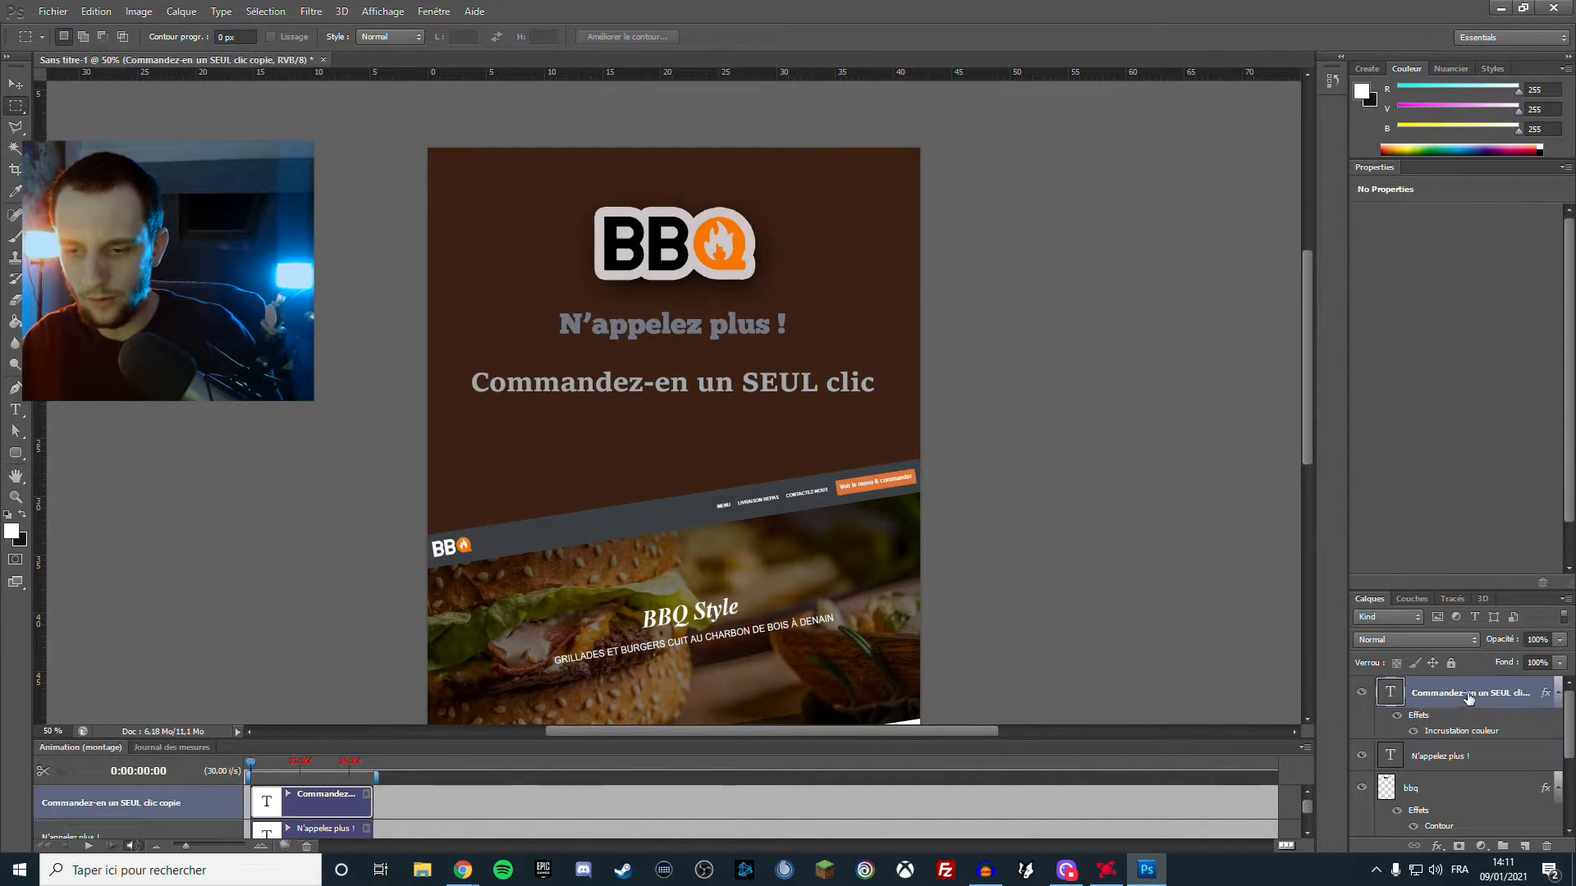
{"action": "key", "text": "ctrl+j"}
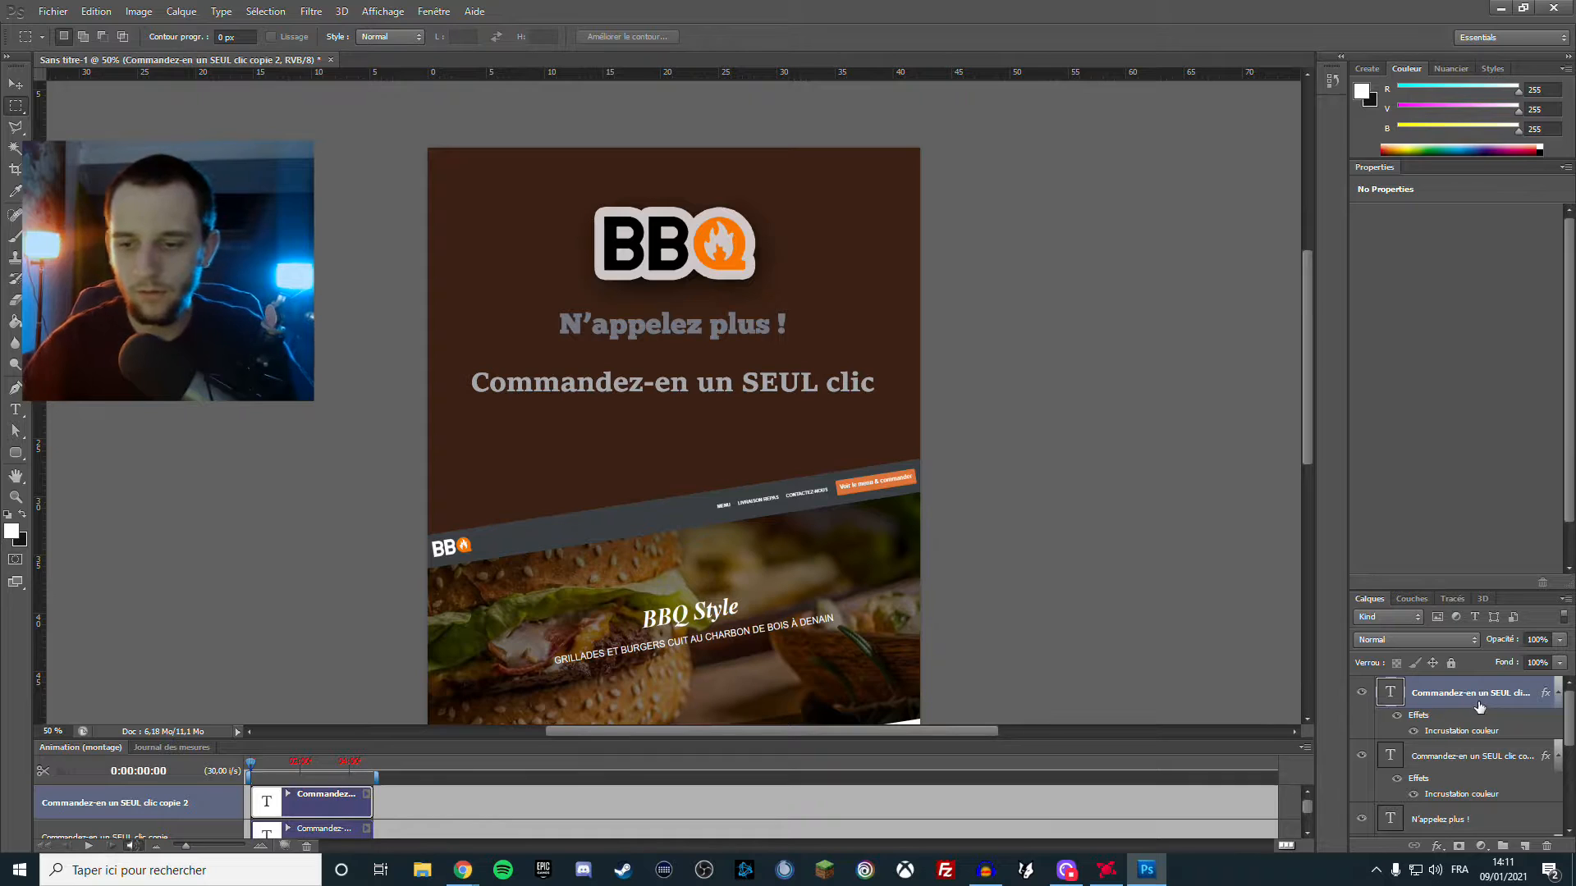
Exclude the green channel (V) from the duplicated text layer's advanced blending options
{"action": "double_click", "coordinate": [1546, 694]}
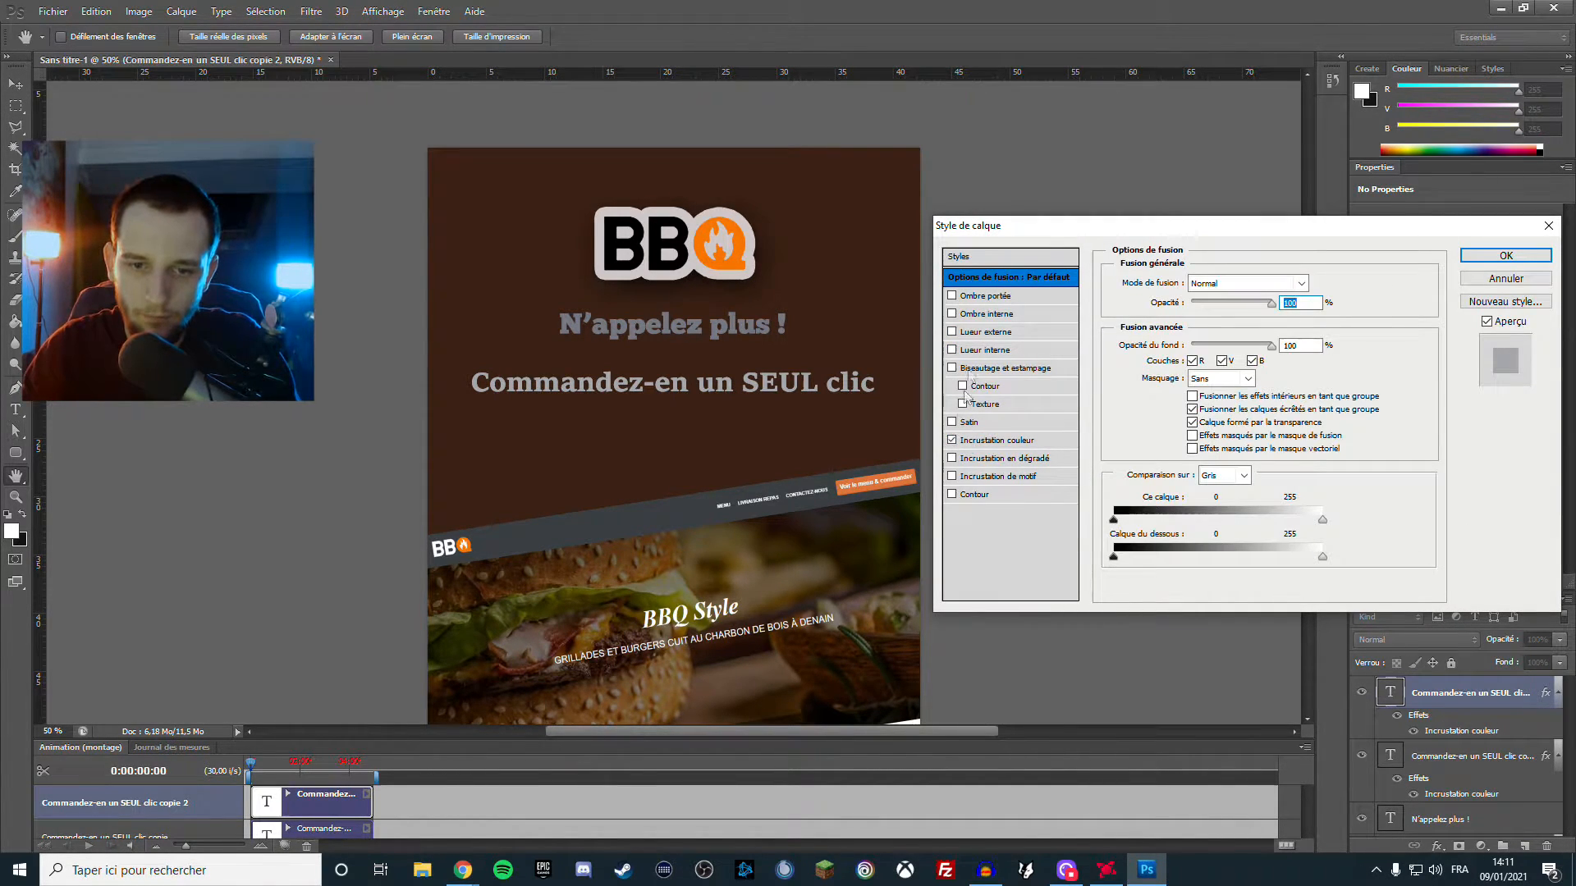
{"action": "left_click", "coordinate": [1221, 361]}
{"action": "left_click", "coordinate": [1506, 255]}
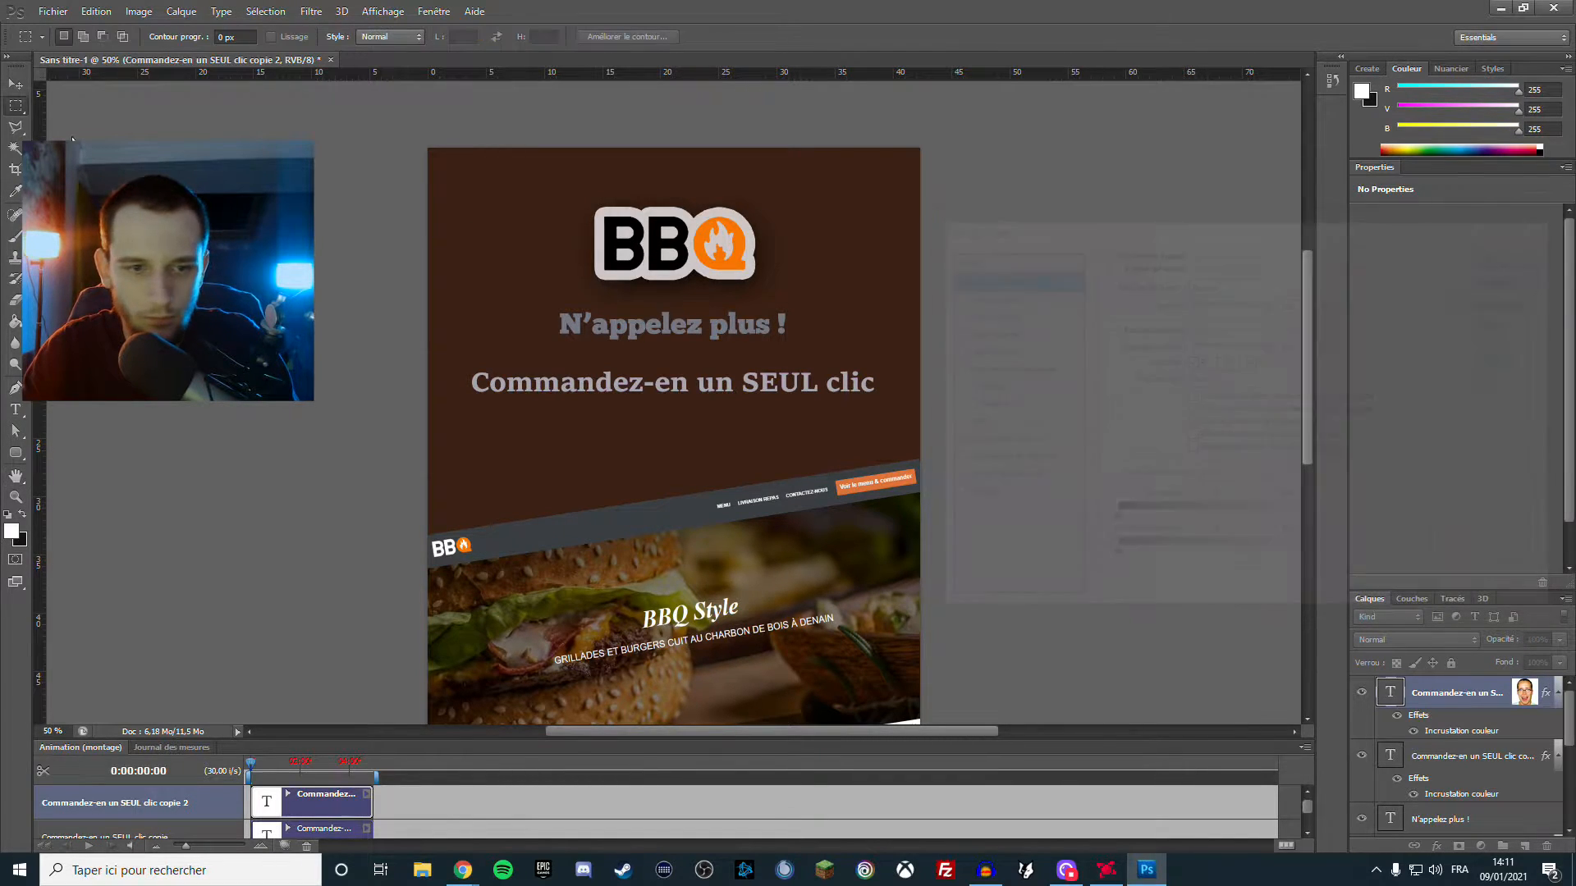
Increase the font size of the duplicated "Commandez-en un SEUL clic" text slightly and commit the edit
{"action": "left_click", "coordinate": [7, 87]}
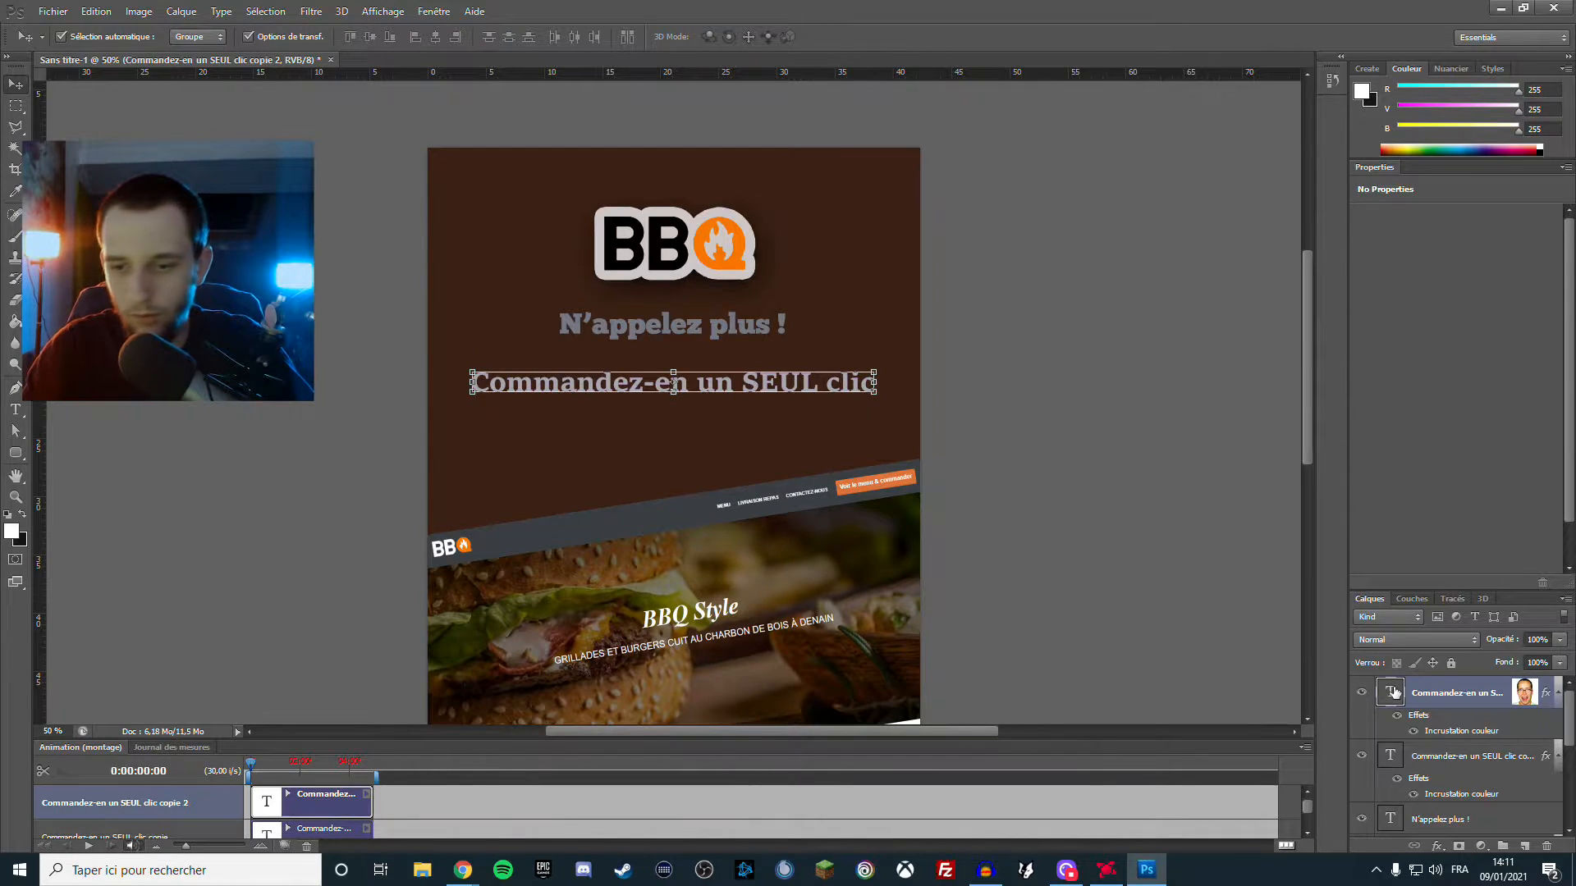
{"action": "double_click", "coordinate": [675, 385]}
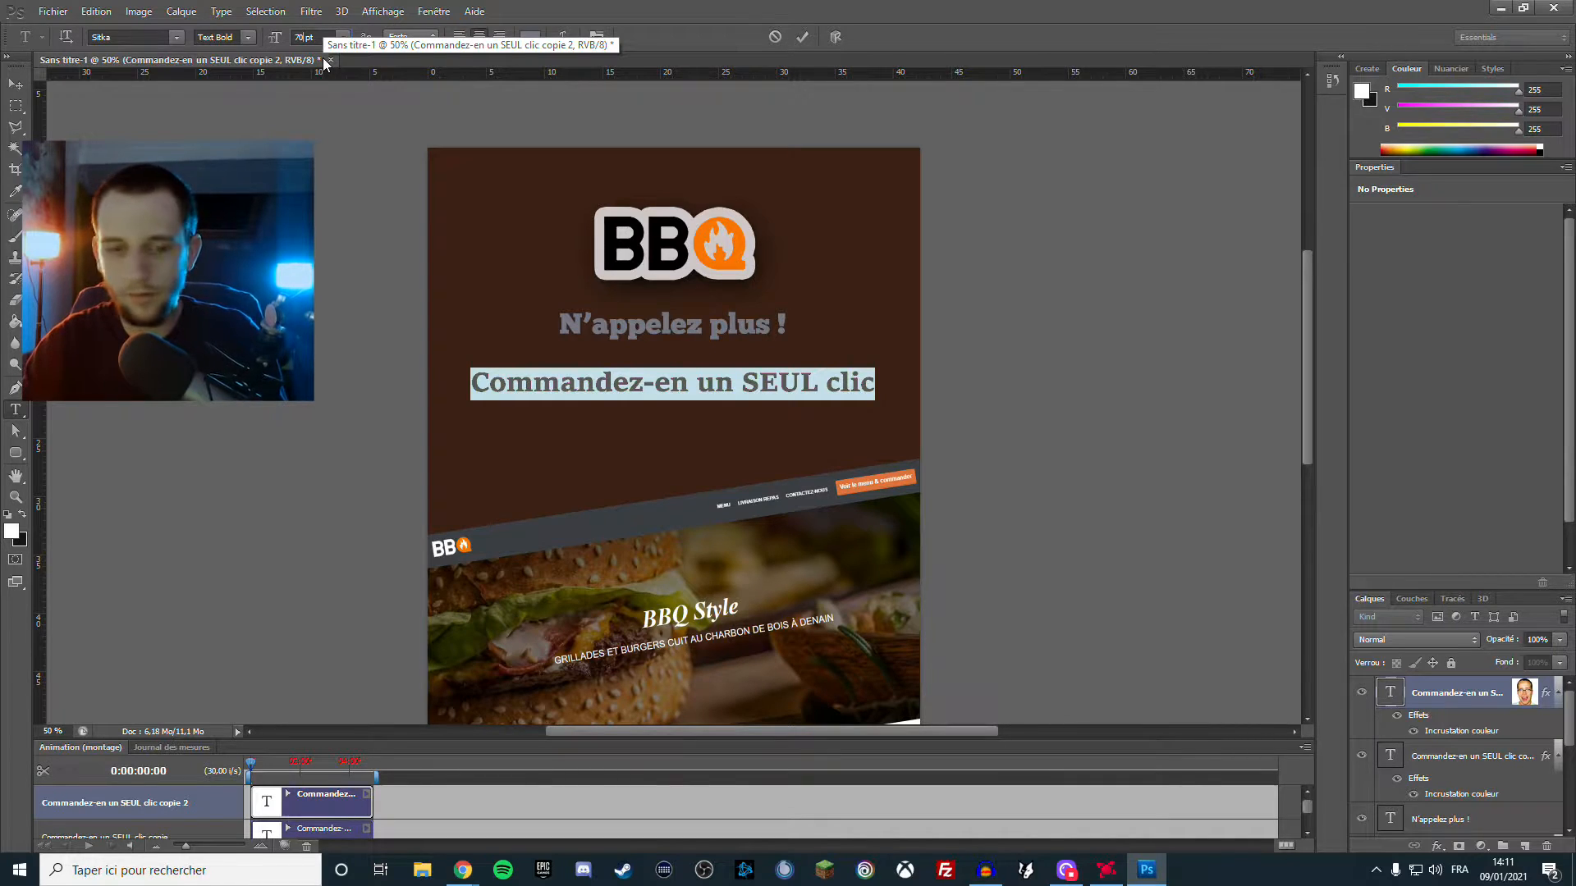
{"action": "key", "text": "ctrl+shift+greater"}
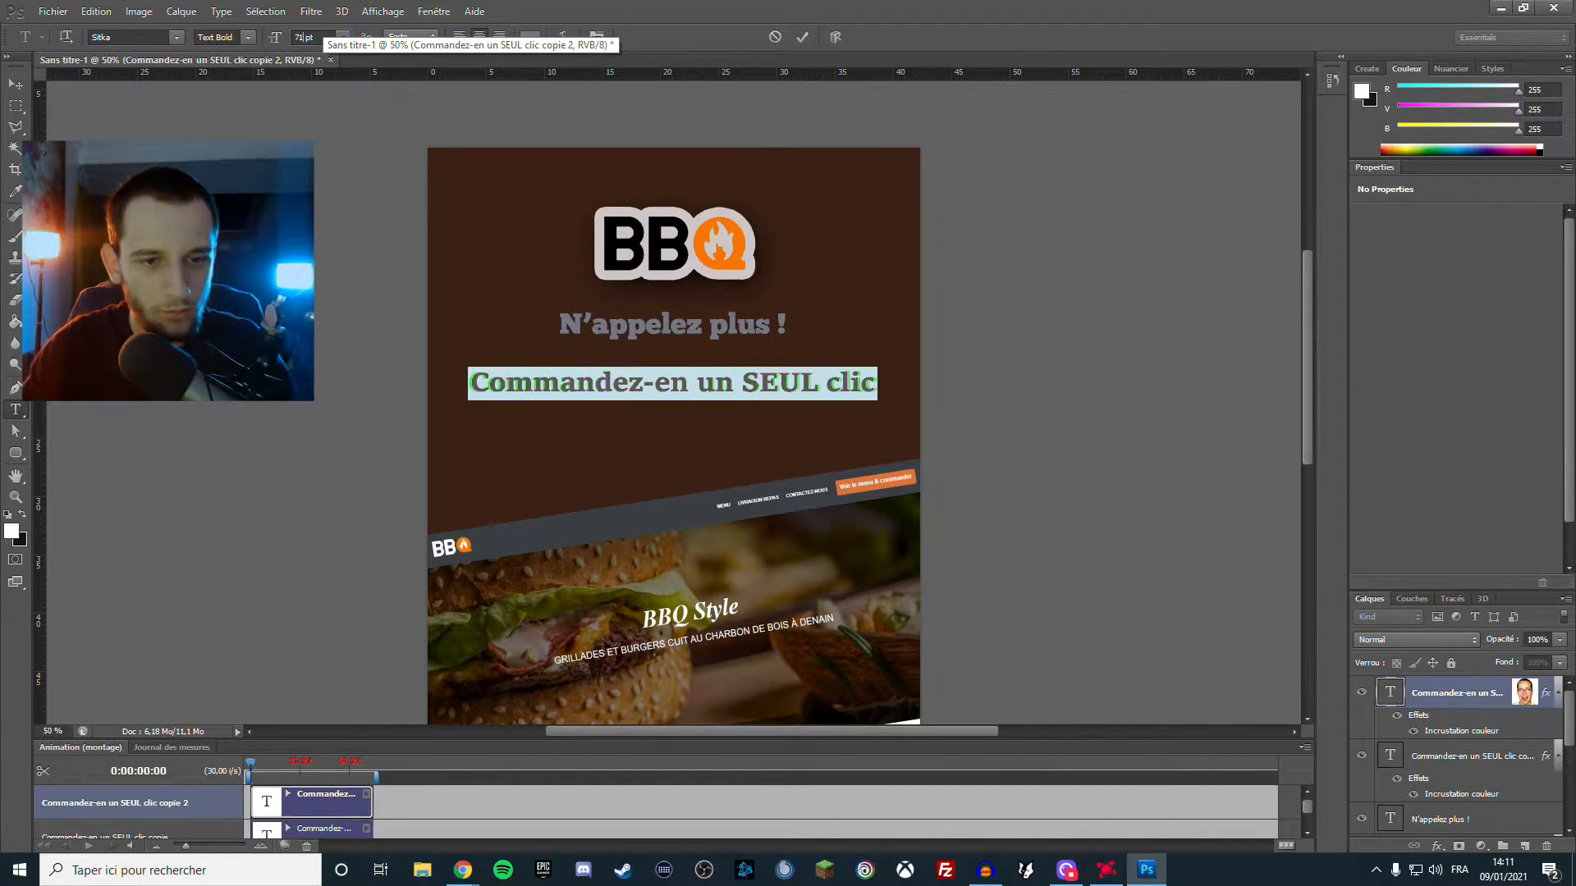
{"action": "left_click", "coordinate": [16, 105]}
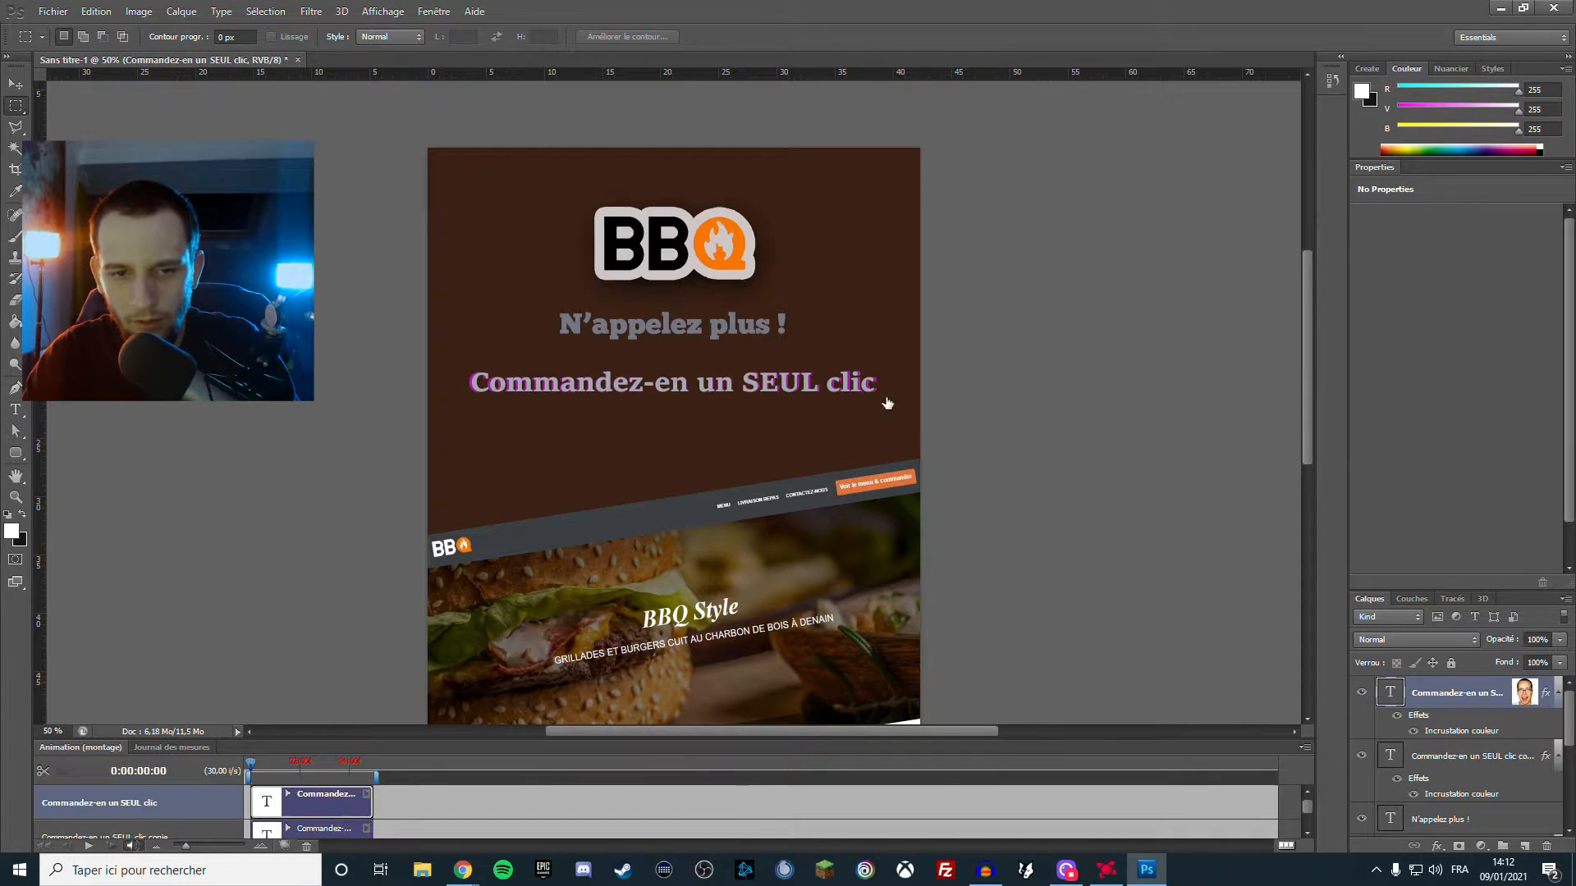
Add a drop shadow (Ombre portée) to the duplicated text layer and exclude only its red channel (R) from blending
{"action": "key", "text": "h"}
{"action": "double_click", "coordinate": [1524, 693]}
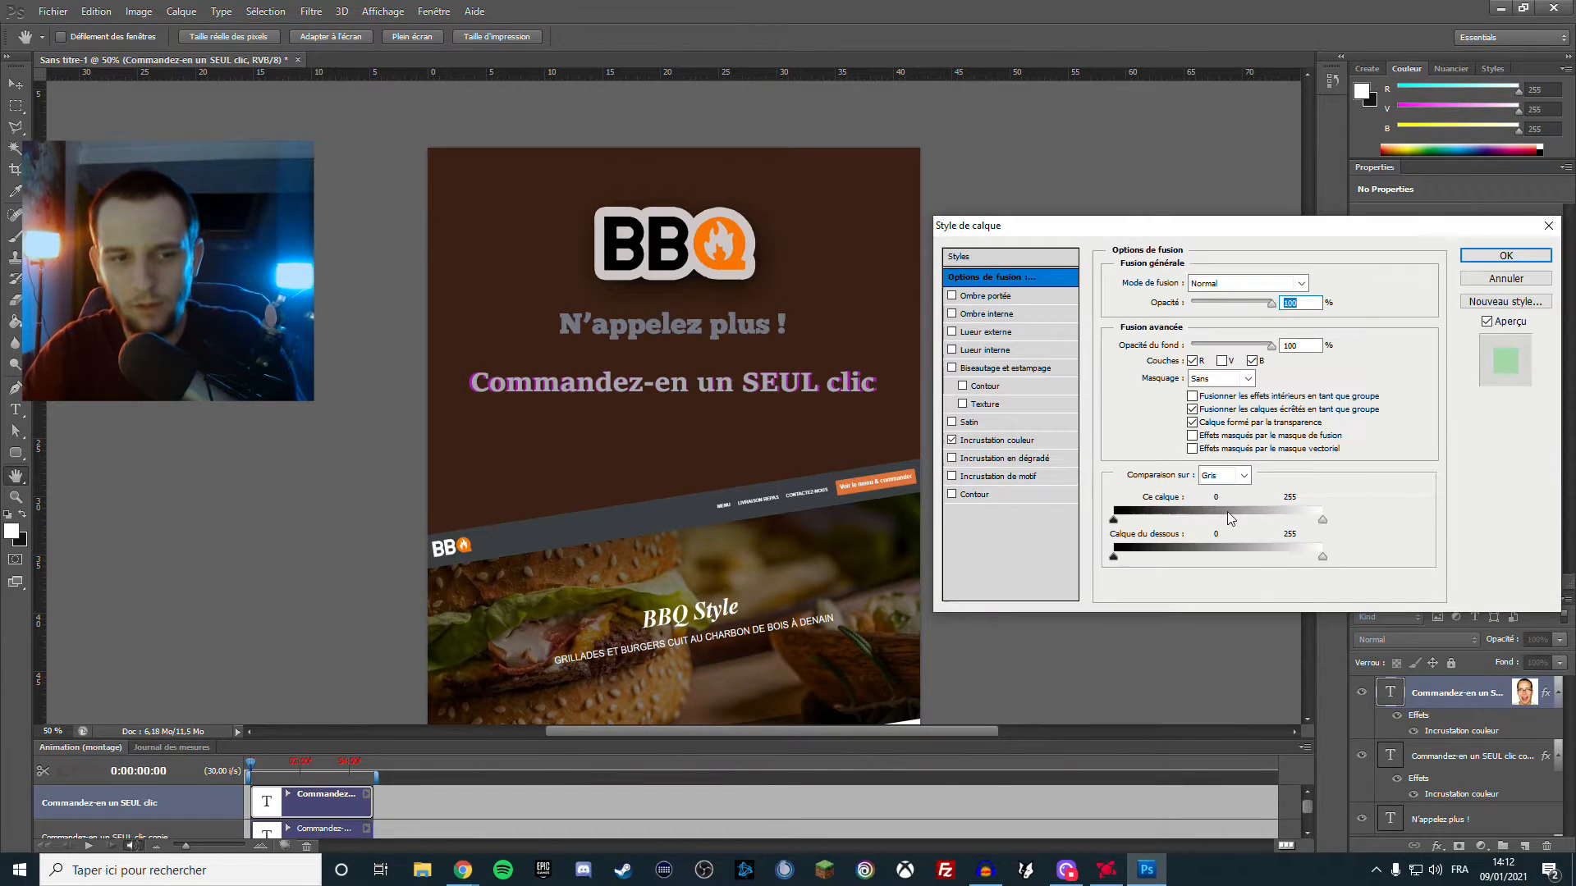
{"action": "left_click", "coordinate": [985, 295]}
{"action": "left_click", "coordinate": [993, 277]}
{"action": "left_click", "coordinate": [1223, 361]}
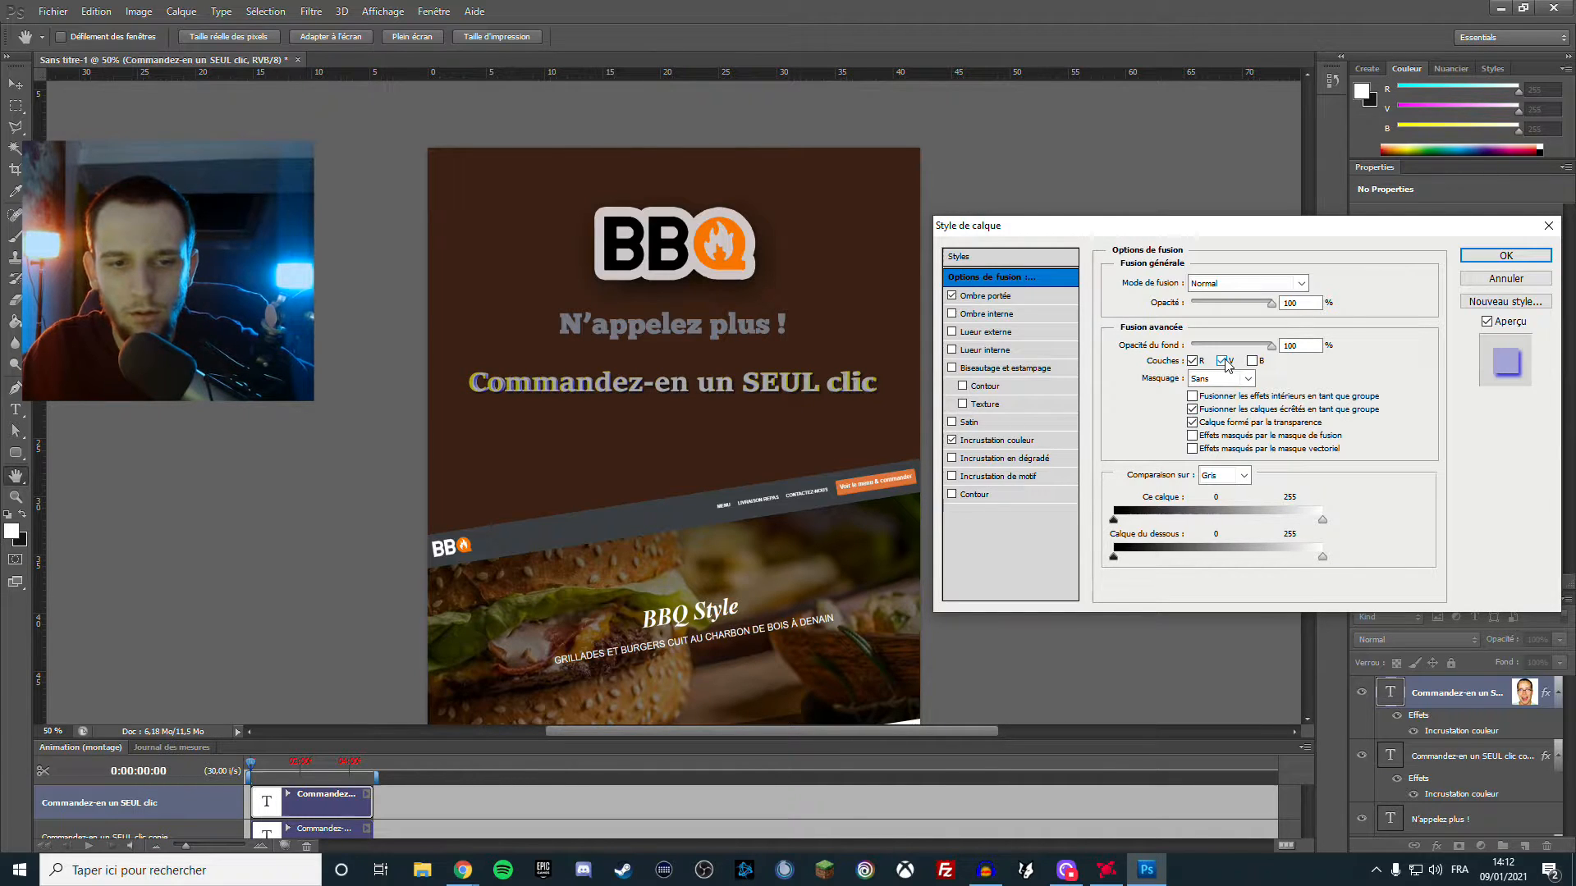
{"action": "left_click", "coordinate": [1251, 361]}
{"action": "left_click", "coordinate": [1192, 361]}
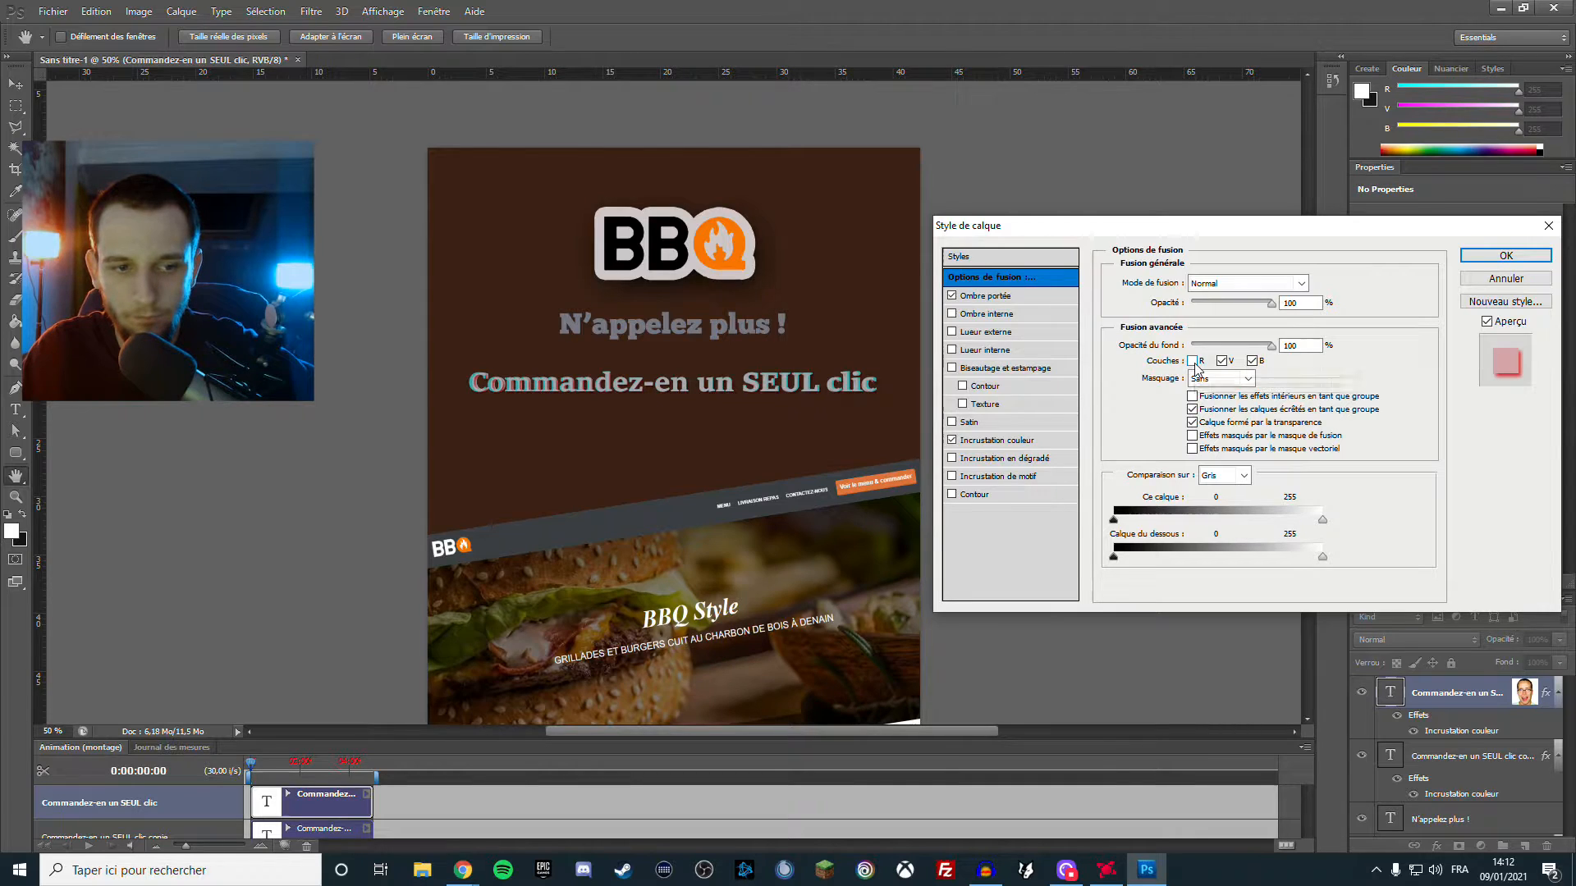
{"action": "left_click", "coordinate": [1507, 260]}
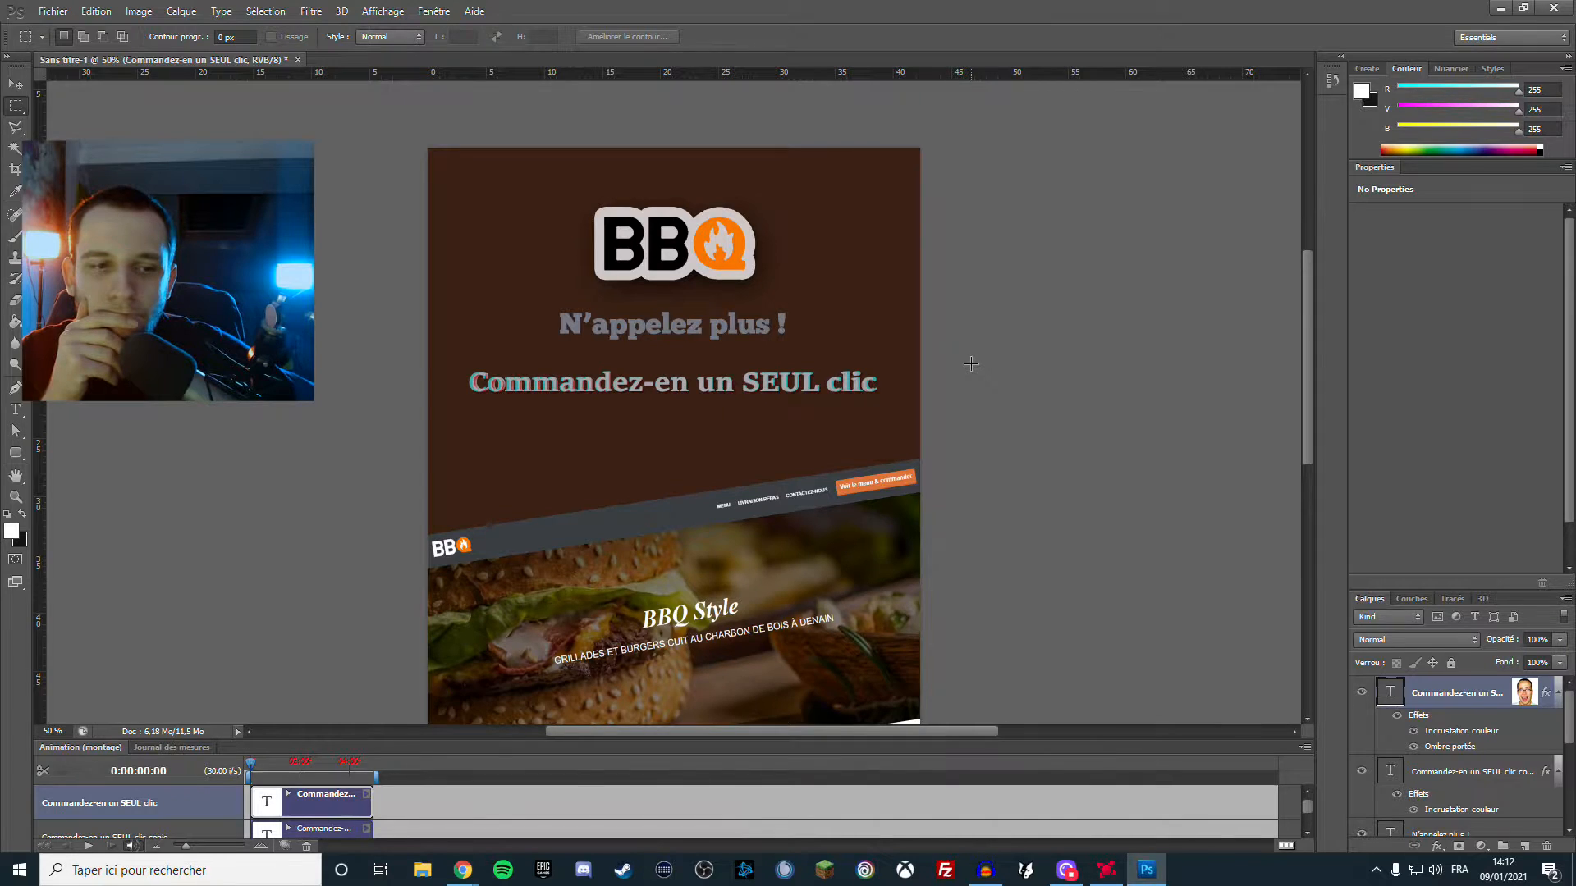
Examine the colour-shifted "Commandez-en un SEUL clic" text up close and within the whole flyer
{"action": "key", "text": "ctrl+plus"}
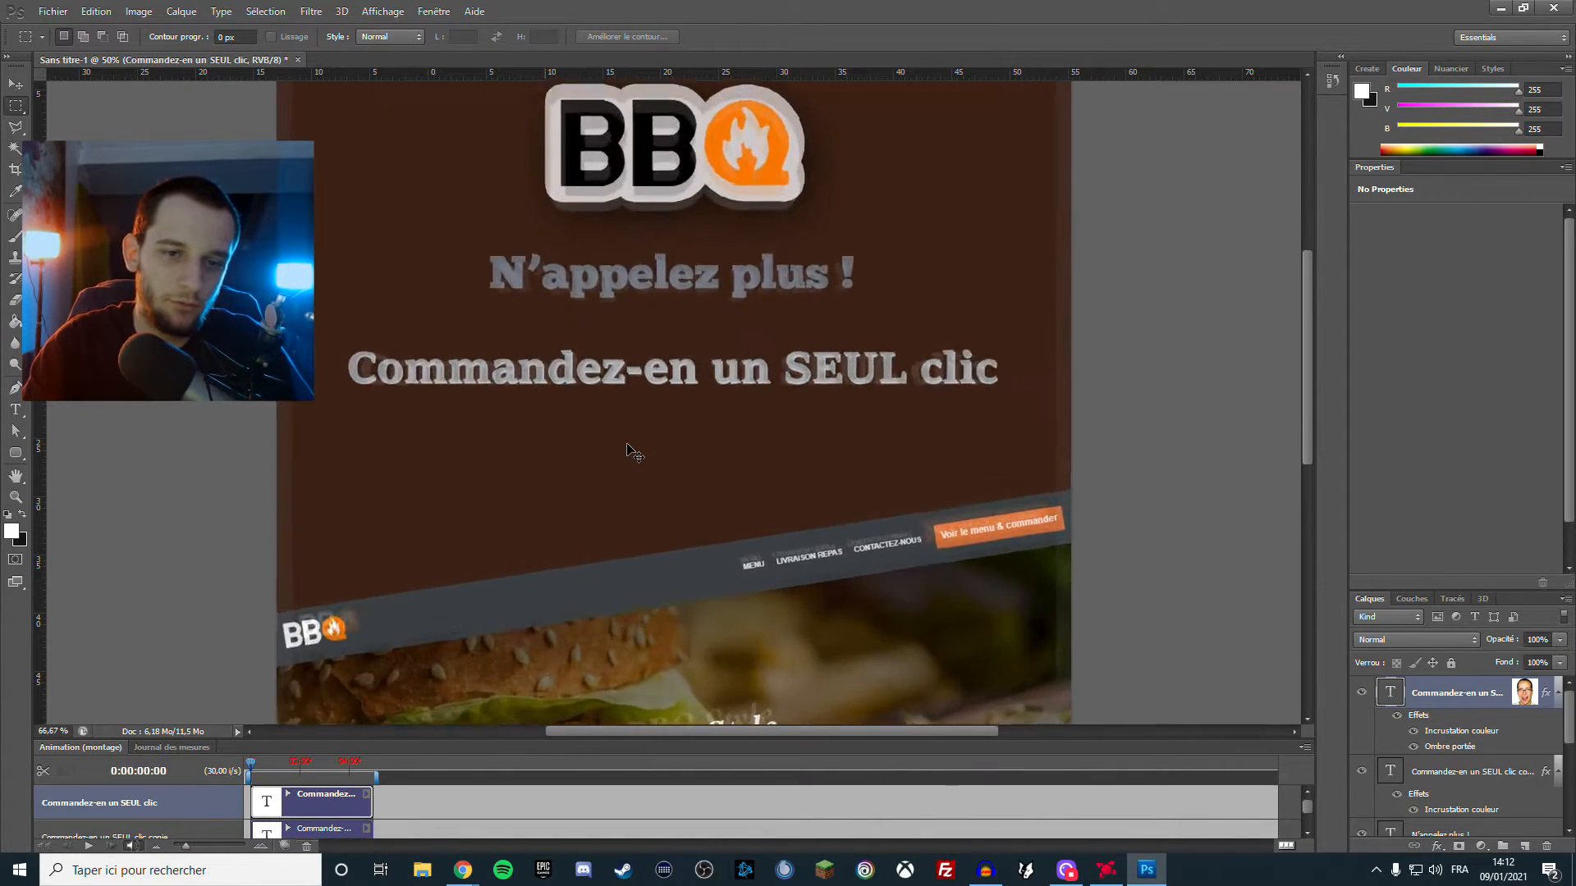
{"action": "key", "text": "ctrl+plus"}
{"action": "key", "text": "ctrl+plus"}
{"action": "scroll", "coordinate": [644, 439], "scroll_direction": "left", "scroll_amount": 4}
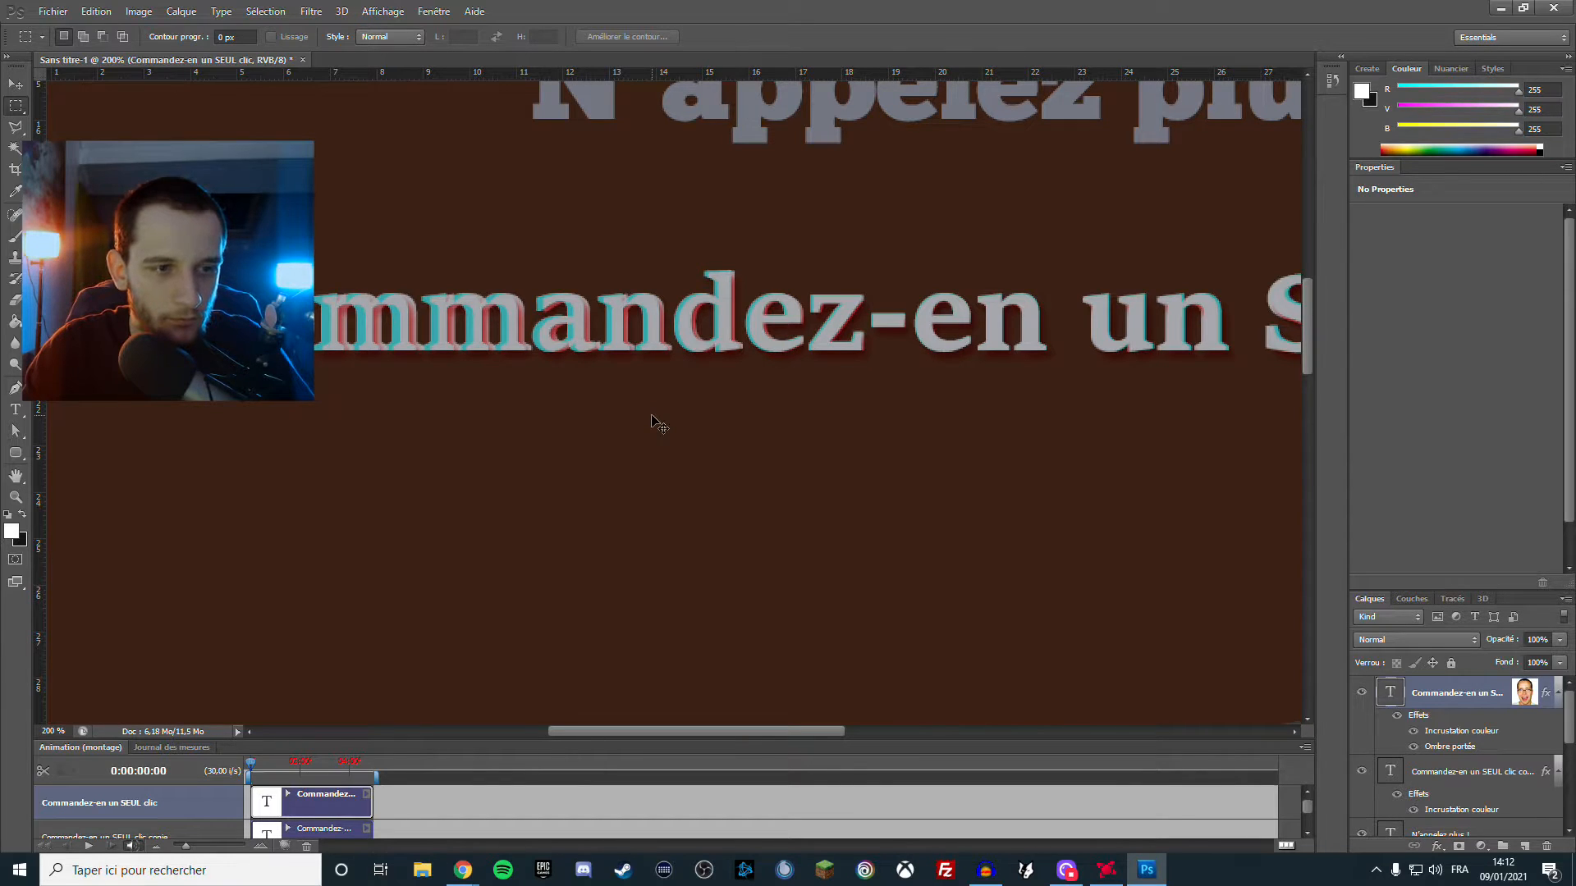
{"action": "key", "text": "ctrl+minus"}
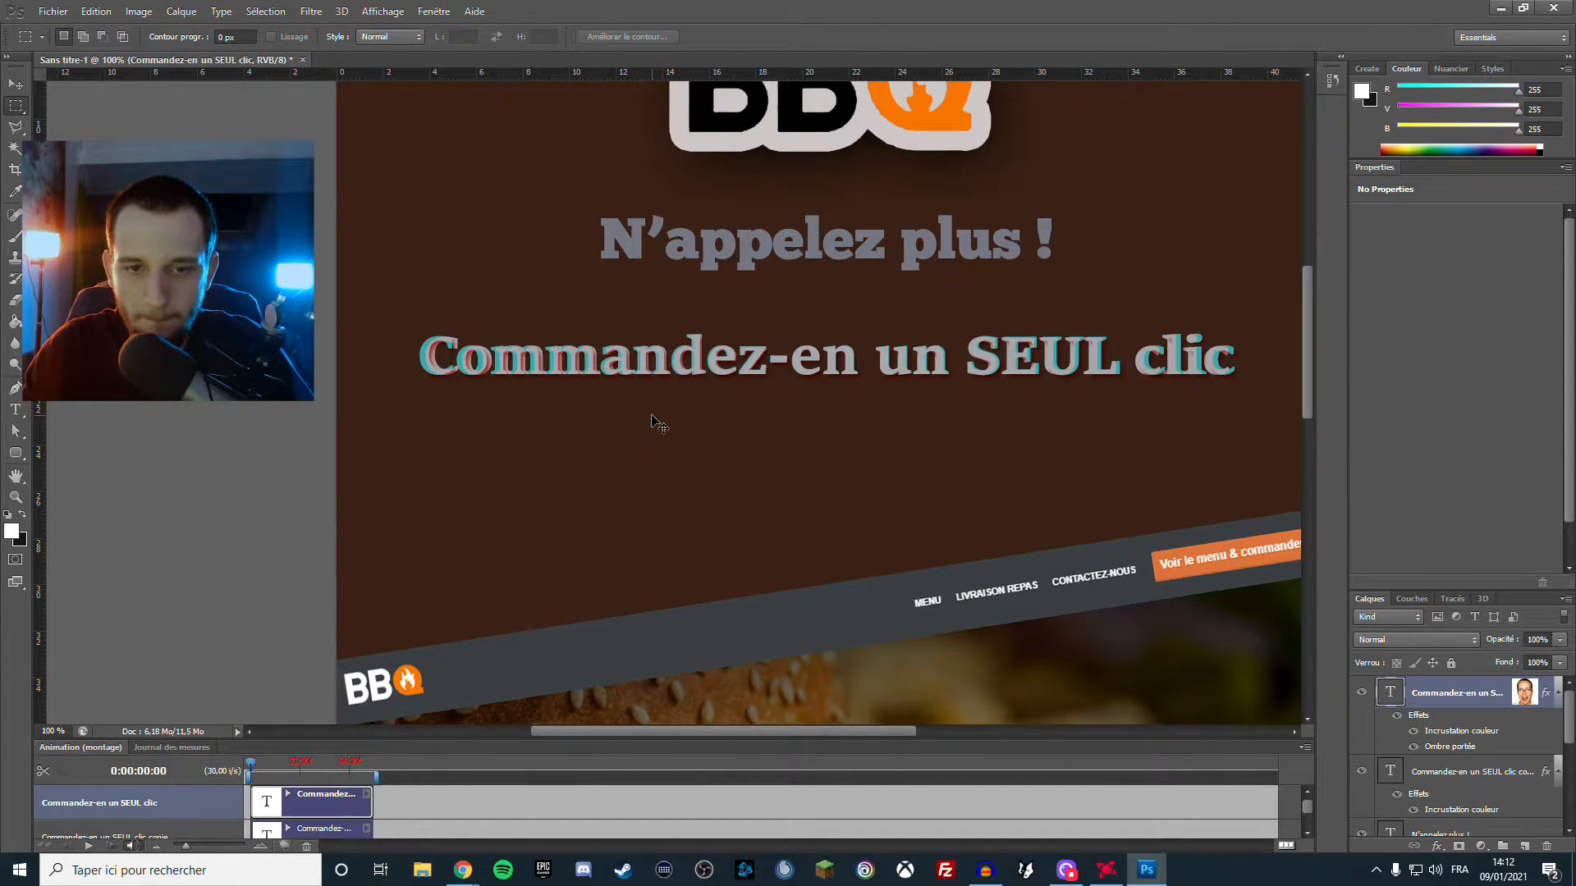
{"action": "key", "text": "ctrl+minus"}
{"action": "key", "text": "ctrl+minus"}
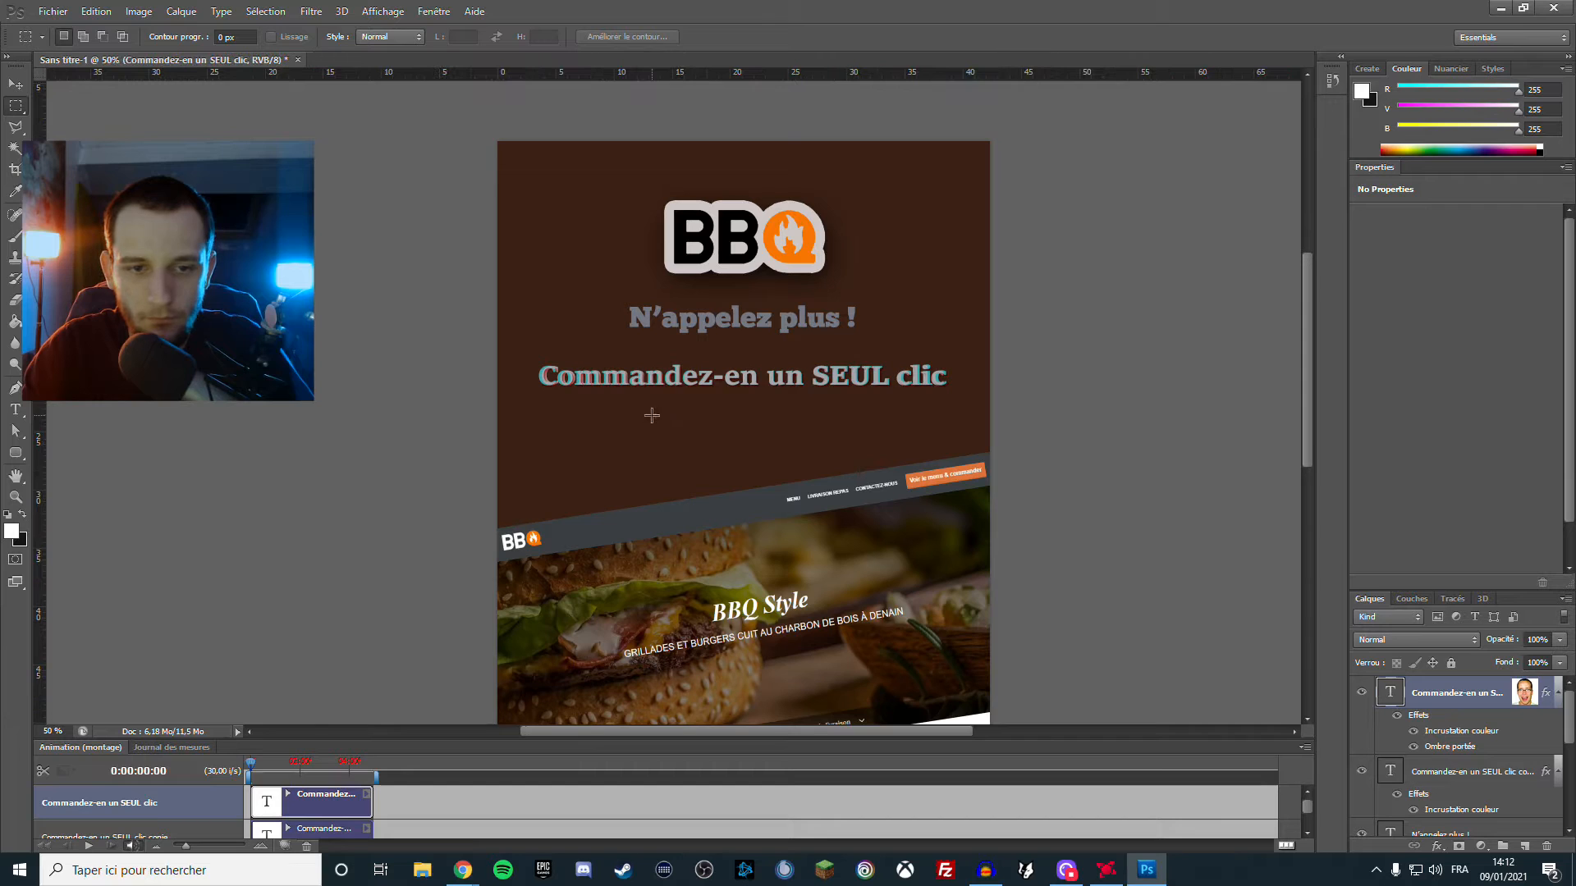
{"action": "scroll", "coordinate": [826, 428], "scroll_direction": "up", "scroll_amount": 1}
{"action": "key", "text": "ctrl+minus"}
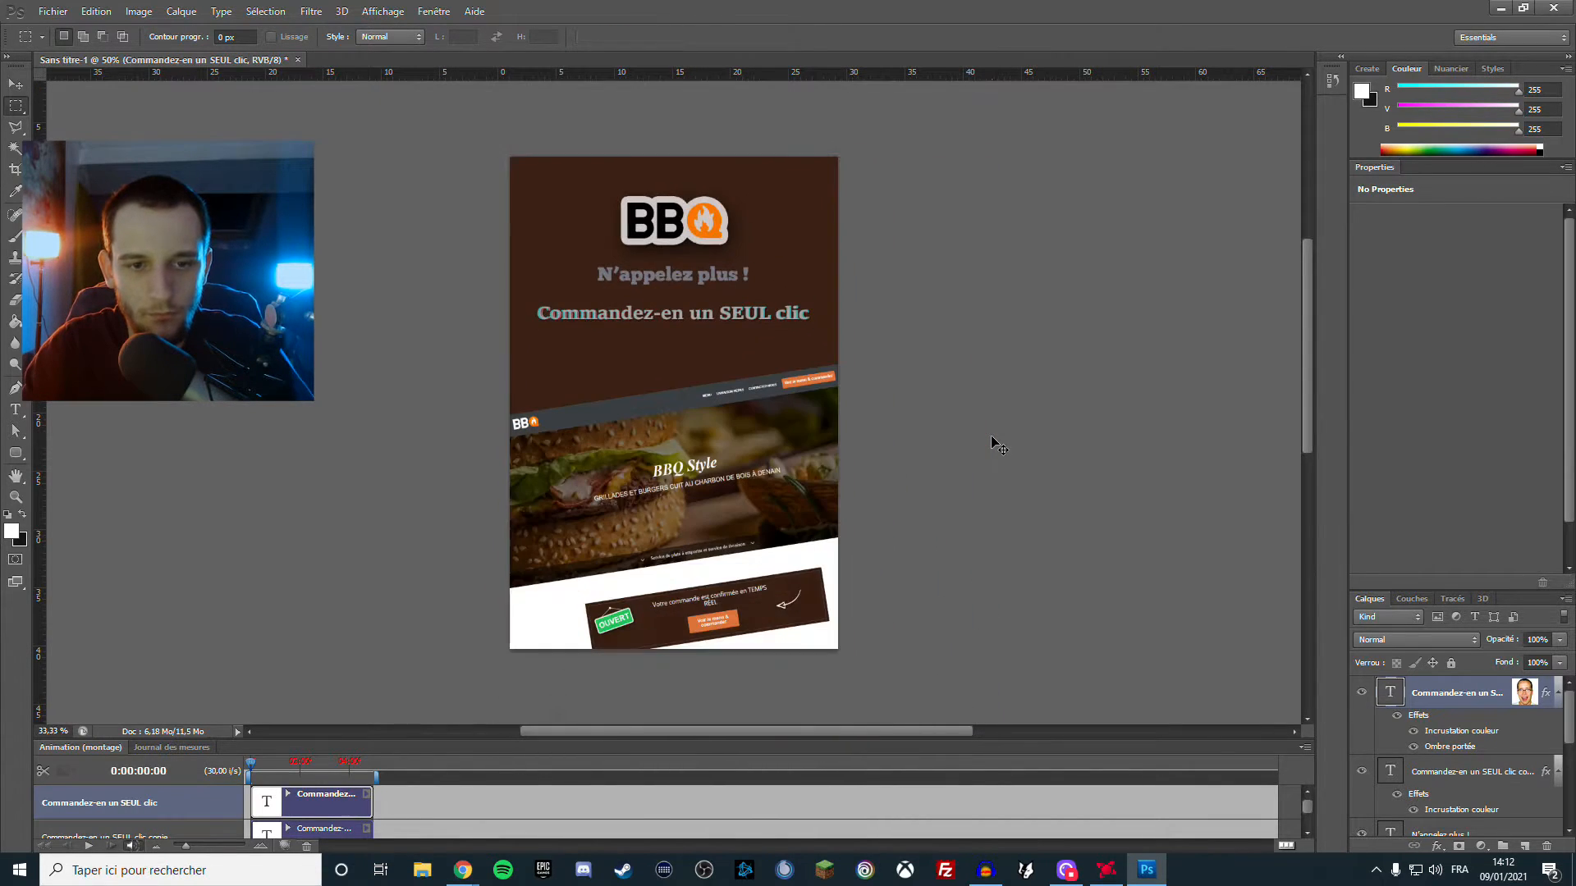
{"action": "key", "text": "ctrl+plus"}
{"action": "key", "text": "ctrl+plus"}
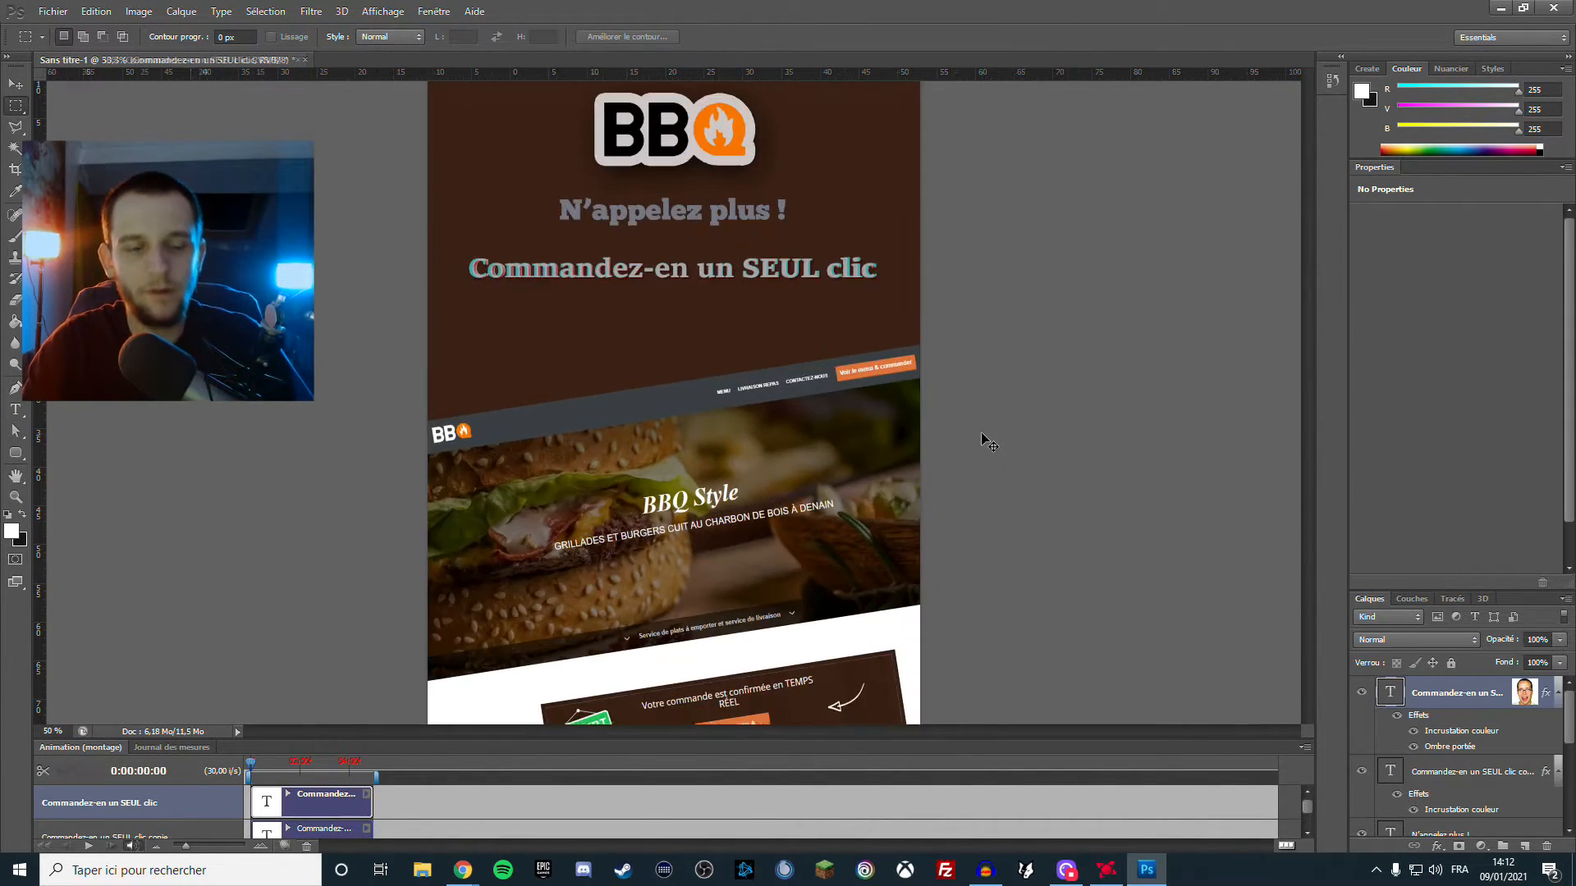
{"action": "scroll", "coordinate": [981, 440], "scroll_direction": "up", "scroll_amount": 3}
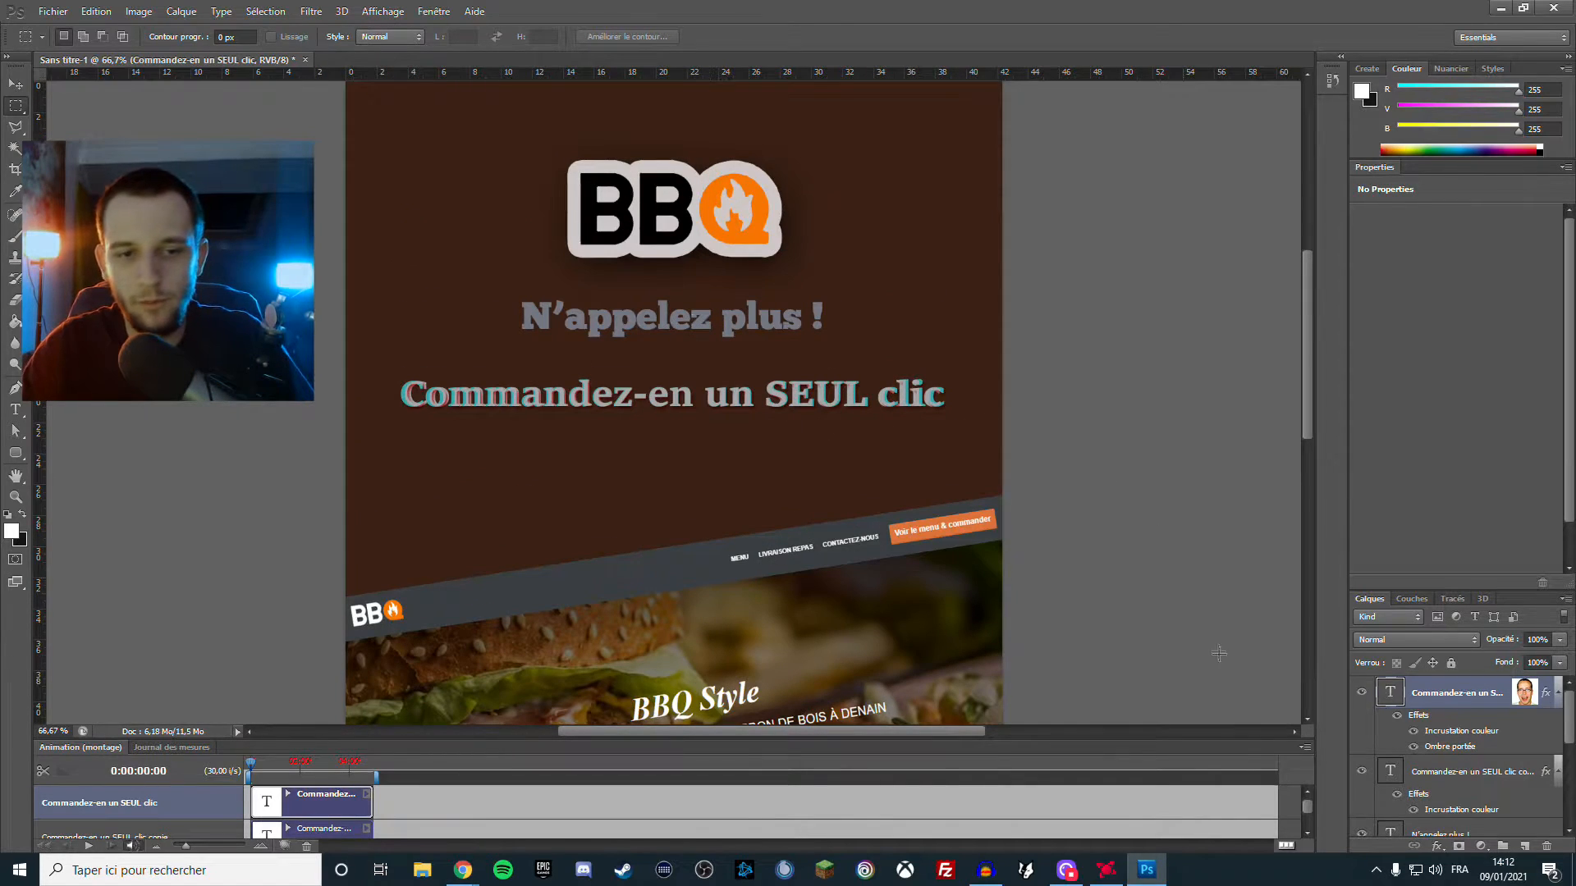
Recolour the "N'appelez plus !" text with the light grey sampled from the "Commandez-en un SEUL clic" line
{"action": "scroll", "coordinate": [1393, 755], "scroll_direction": "down", "scroll_amount": 2}
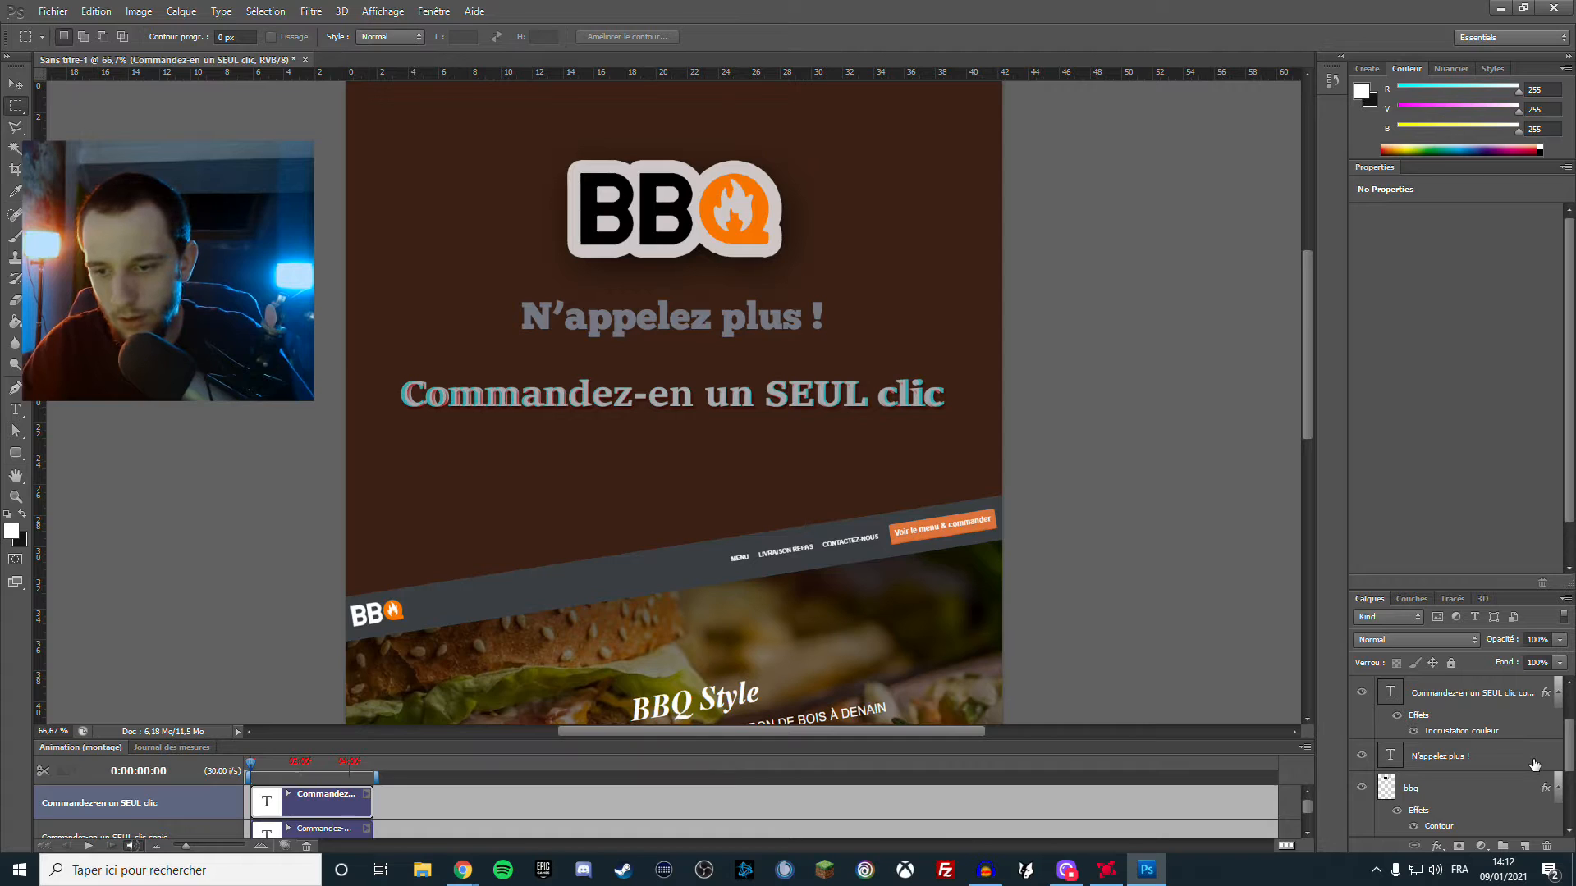
{"action": "double_click", "coordinate": [1391, 761]}
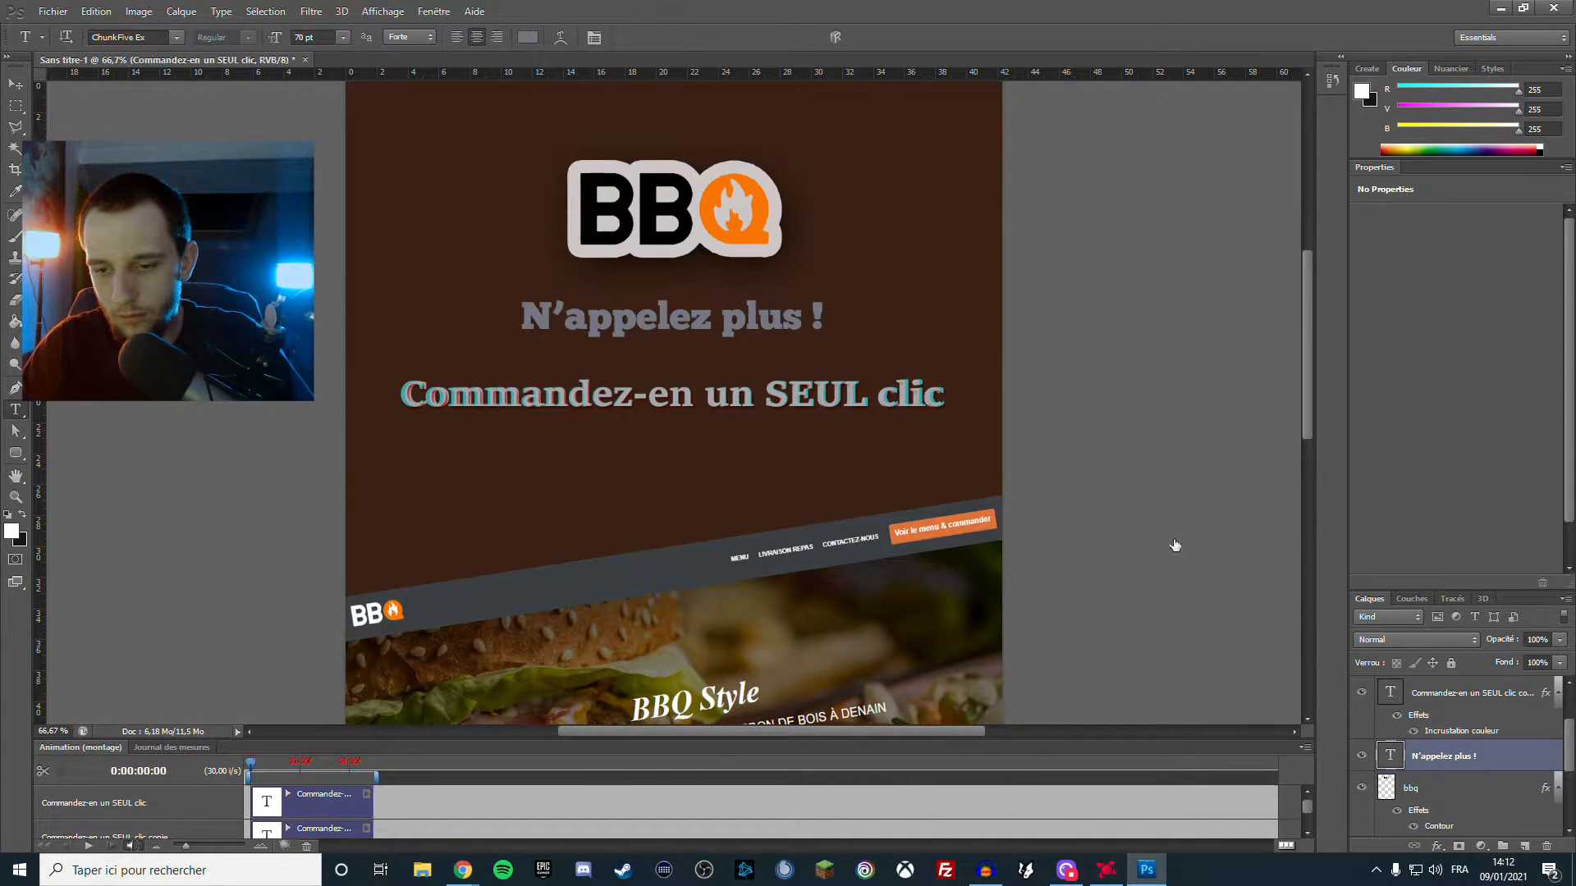
{"action": "left_click", "coordinate": [530, 37]}
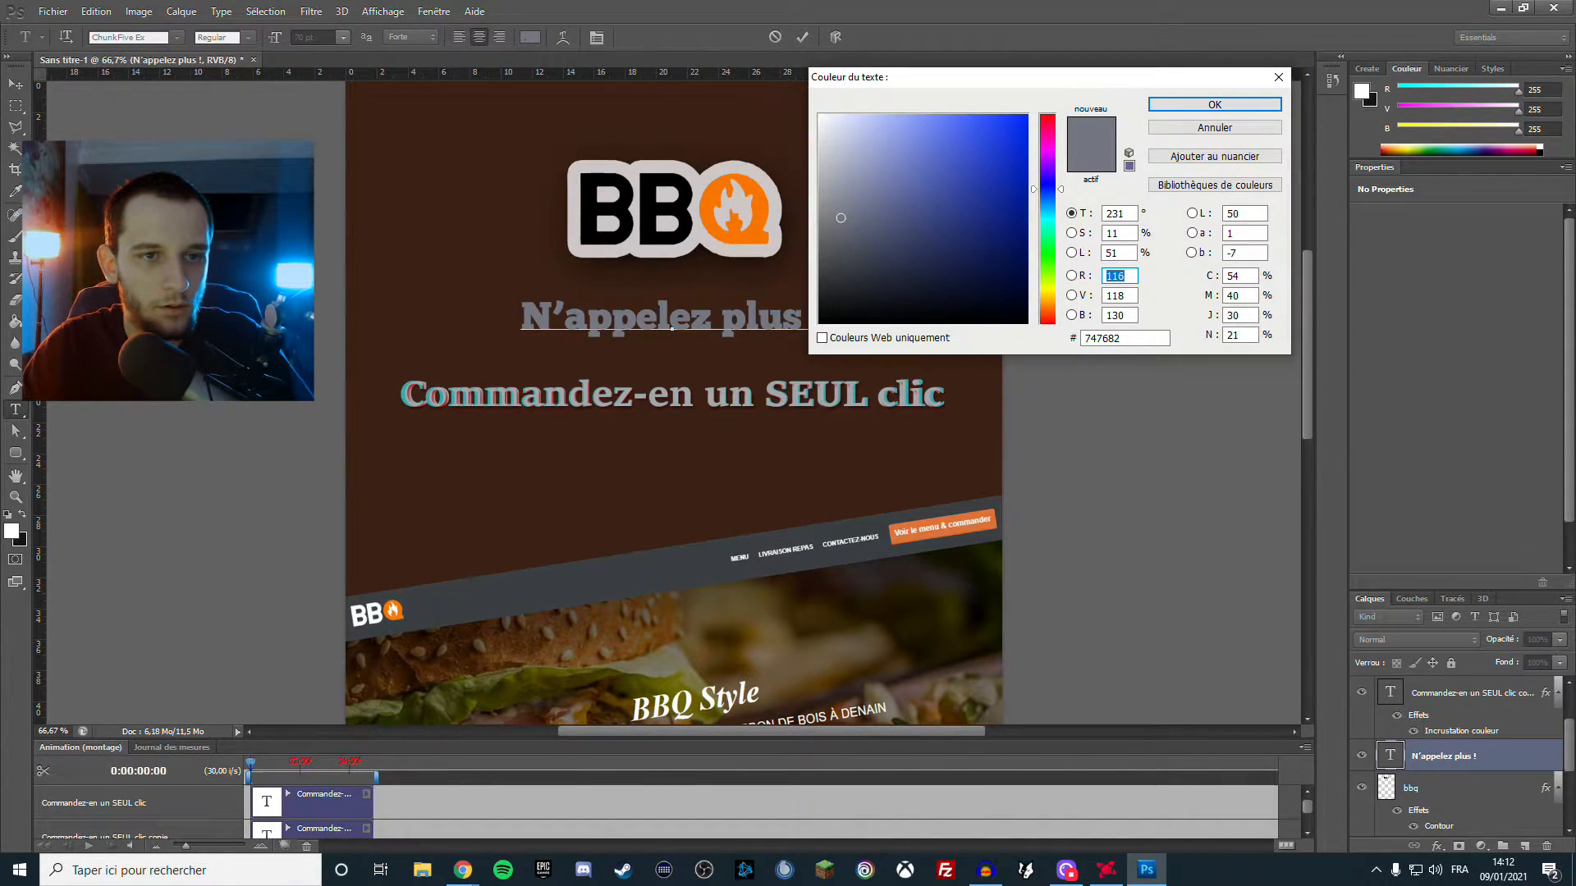
{"action": "left_click", "coordinate": [846, 216]}
{"action": "mouse_move", "coordinate": [846, 216]}
{"action": "left_mouse_down"}
{"action": "mouse_move", "coordinate": [820, 97]}
{"action": "mouse_move", "coordinate": [833, 202]}
{"action": "left_mouse_up"}
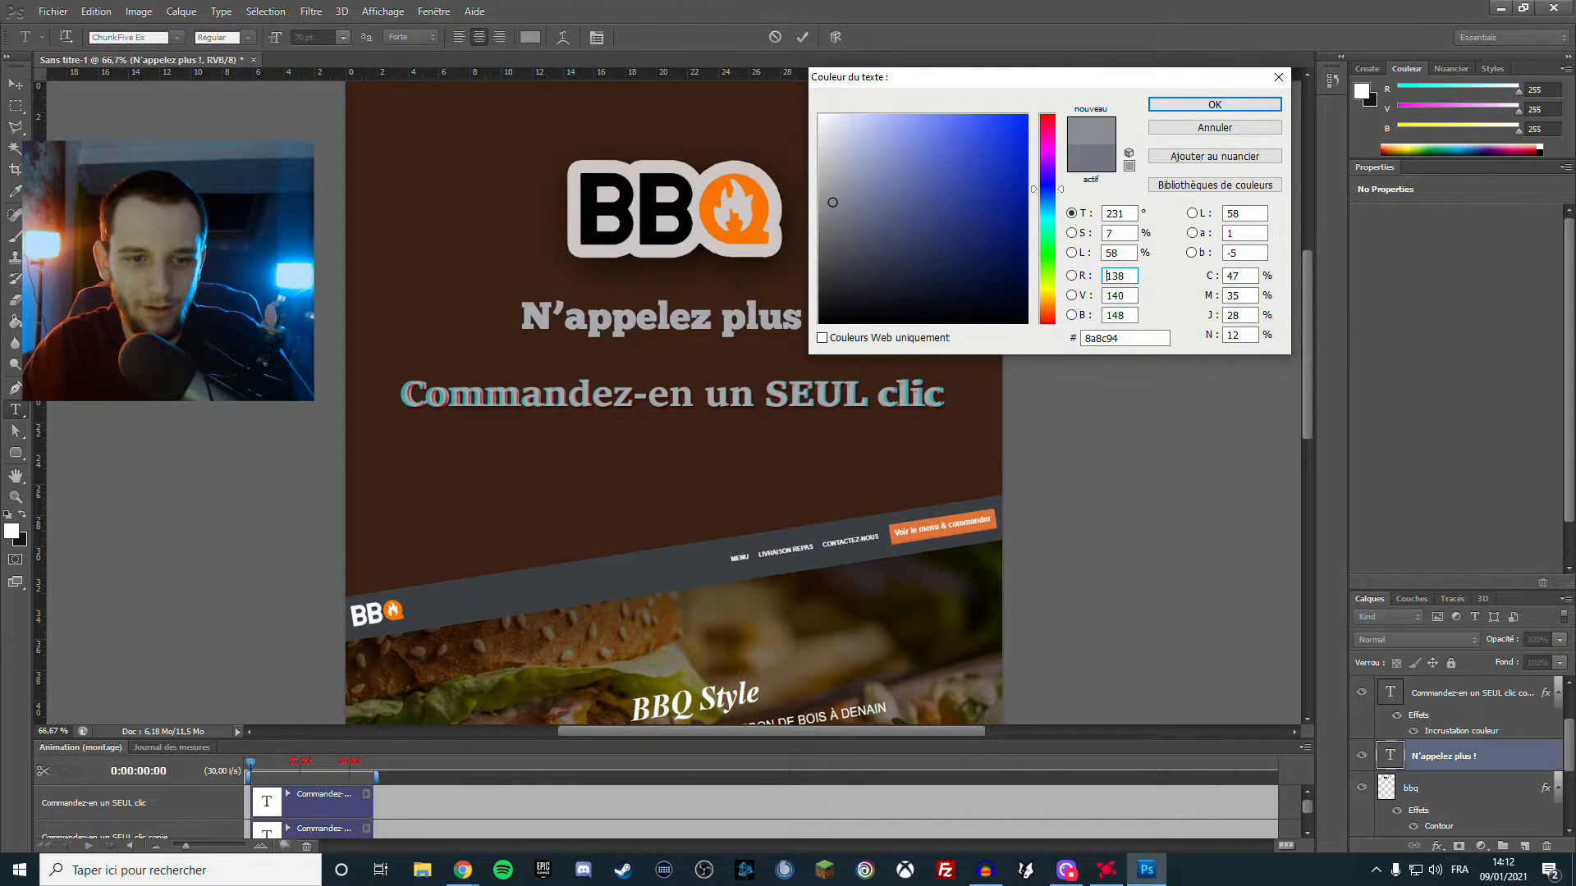
{"action": "left_click", "coordinate": [713, 394]}
{"action": "left_click", "coordinate": [1232, 113]}
{"action": "left_click", "coordinate": [15, 105]}
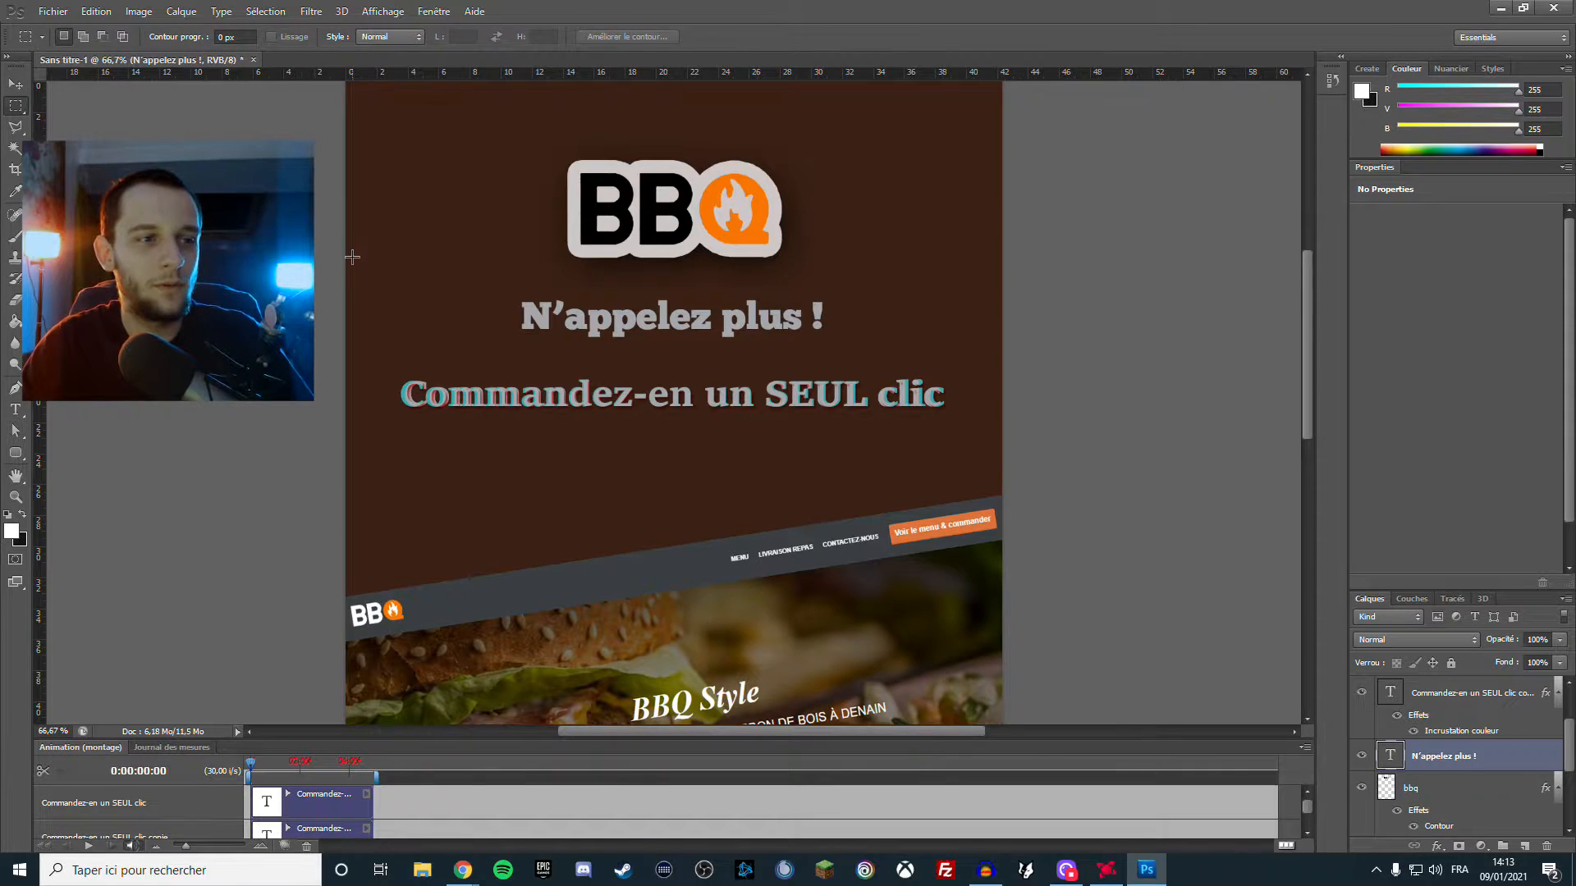
Review the whole flyer, switch to Chrome and show the BBQ Style website at bbqdenain.fr
{"action": "key", "text": "ctrl+minus"}
{"action": "scroll", "coordinate": [358, 267], "scroll_direction": "down", "scroll_amount": 3}
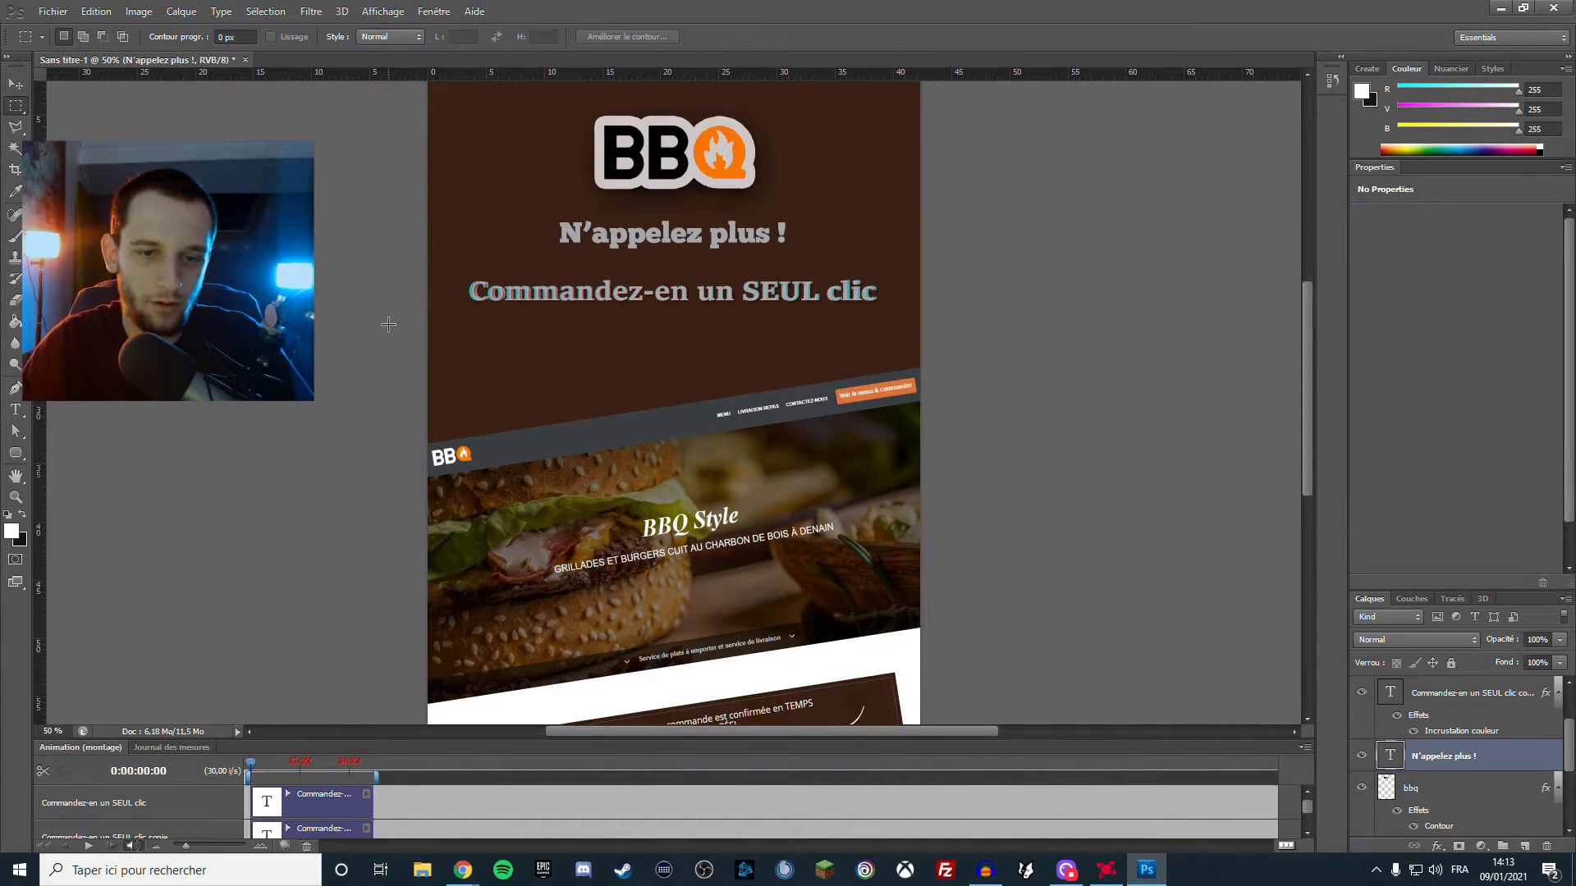
{"action": "key", "text": "ctrl+minus"}
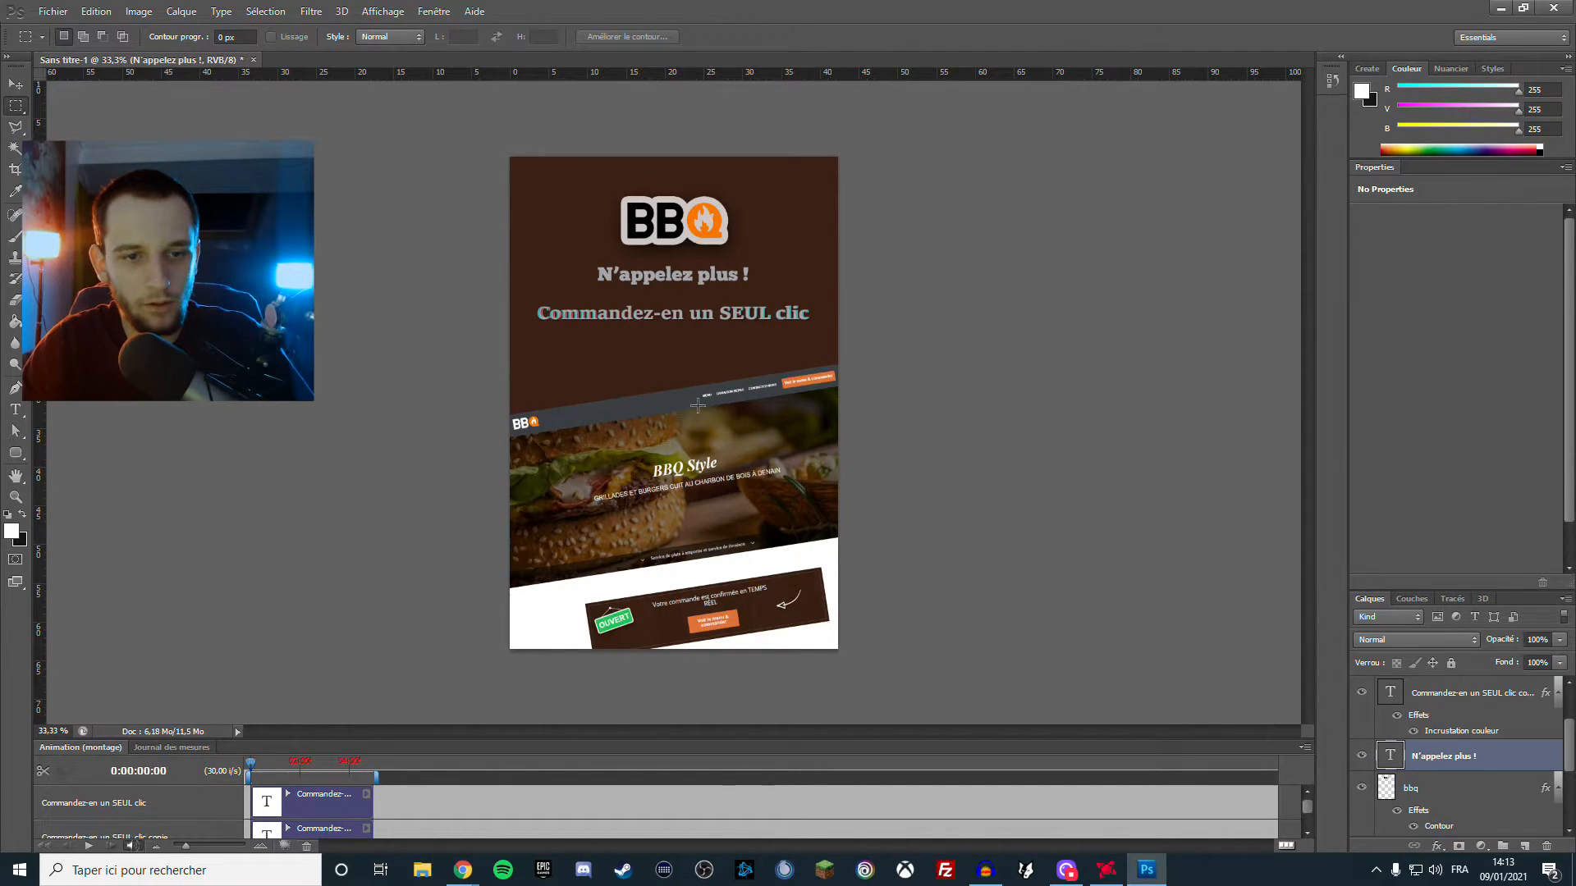
{"action": "mouse_move", "coordinate": [463, 869]}
{"action": "left_click", "coordinate": [393, 828]}
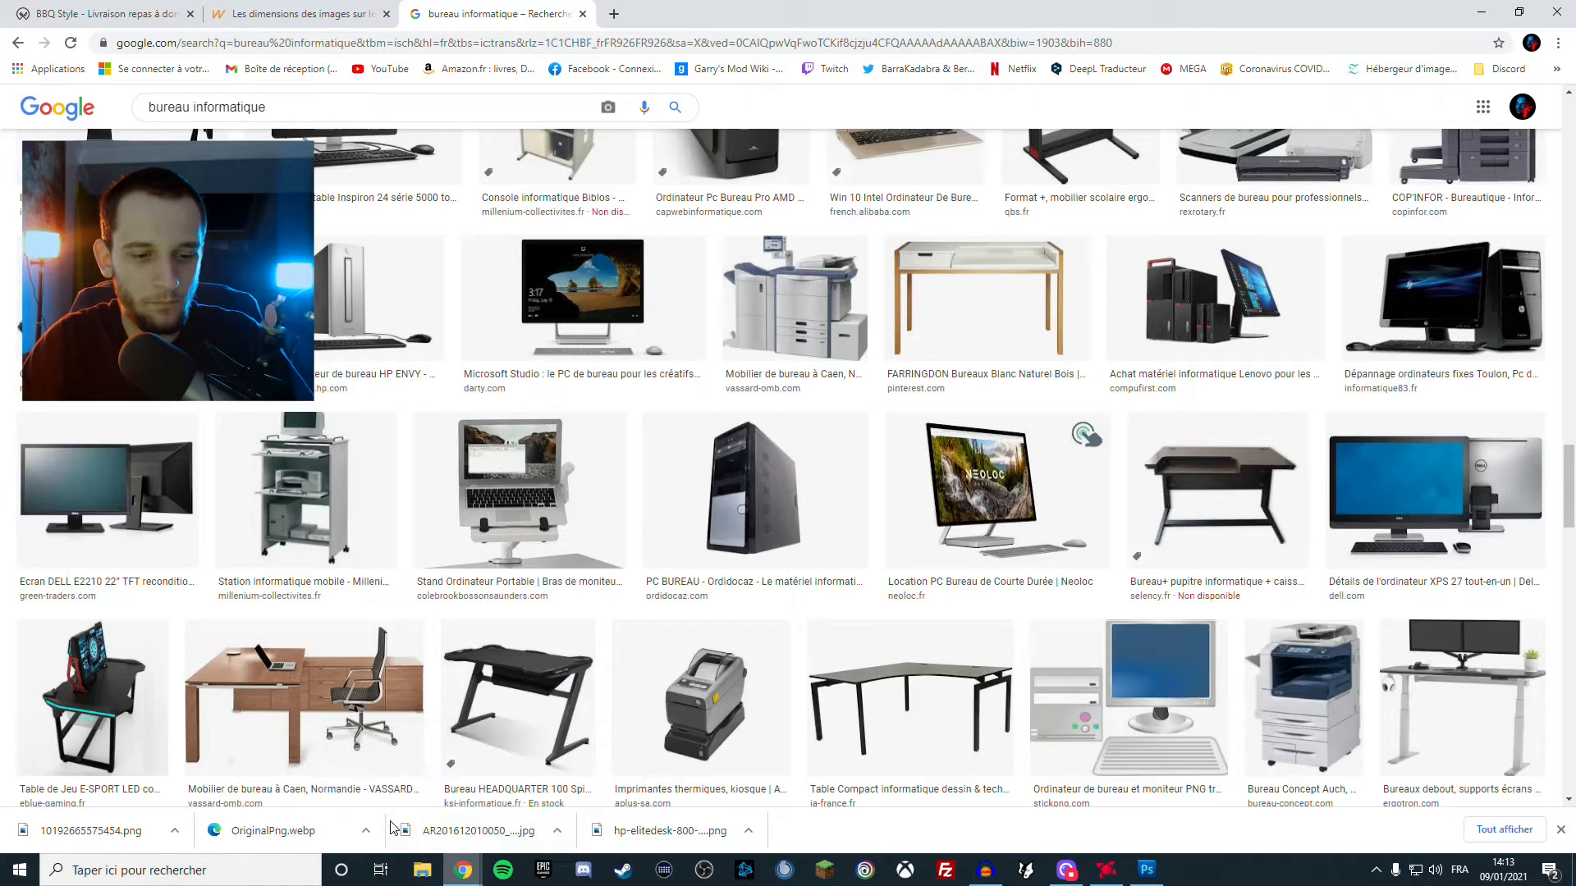
{"action": "left_click", "coordinate": [296, 14]}
{"action": "left_click", "coordinate": [123, 14]}
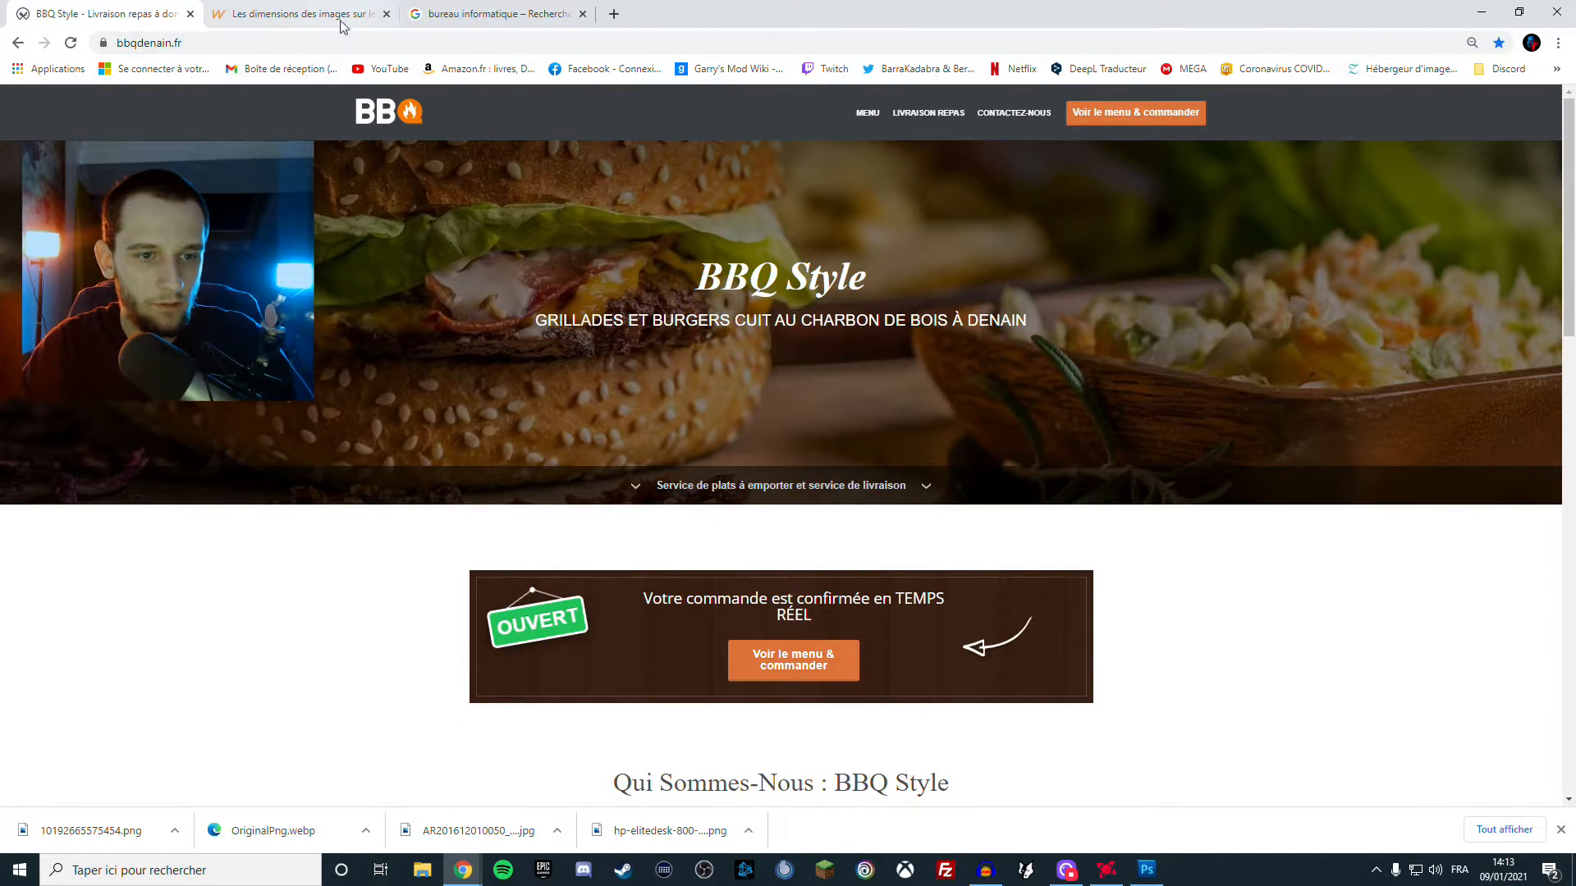
Copy the BBQ Style website's address from Chrome and return to the flyer in Photoshop
{"action": "left_click", "coordinate": [206, 44]}
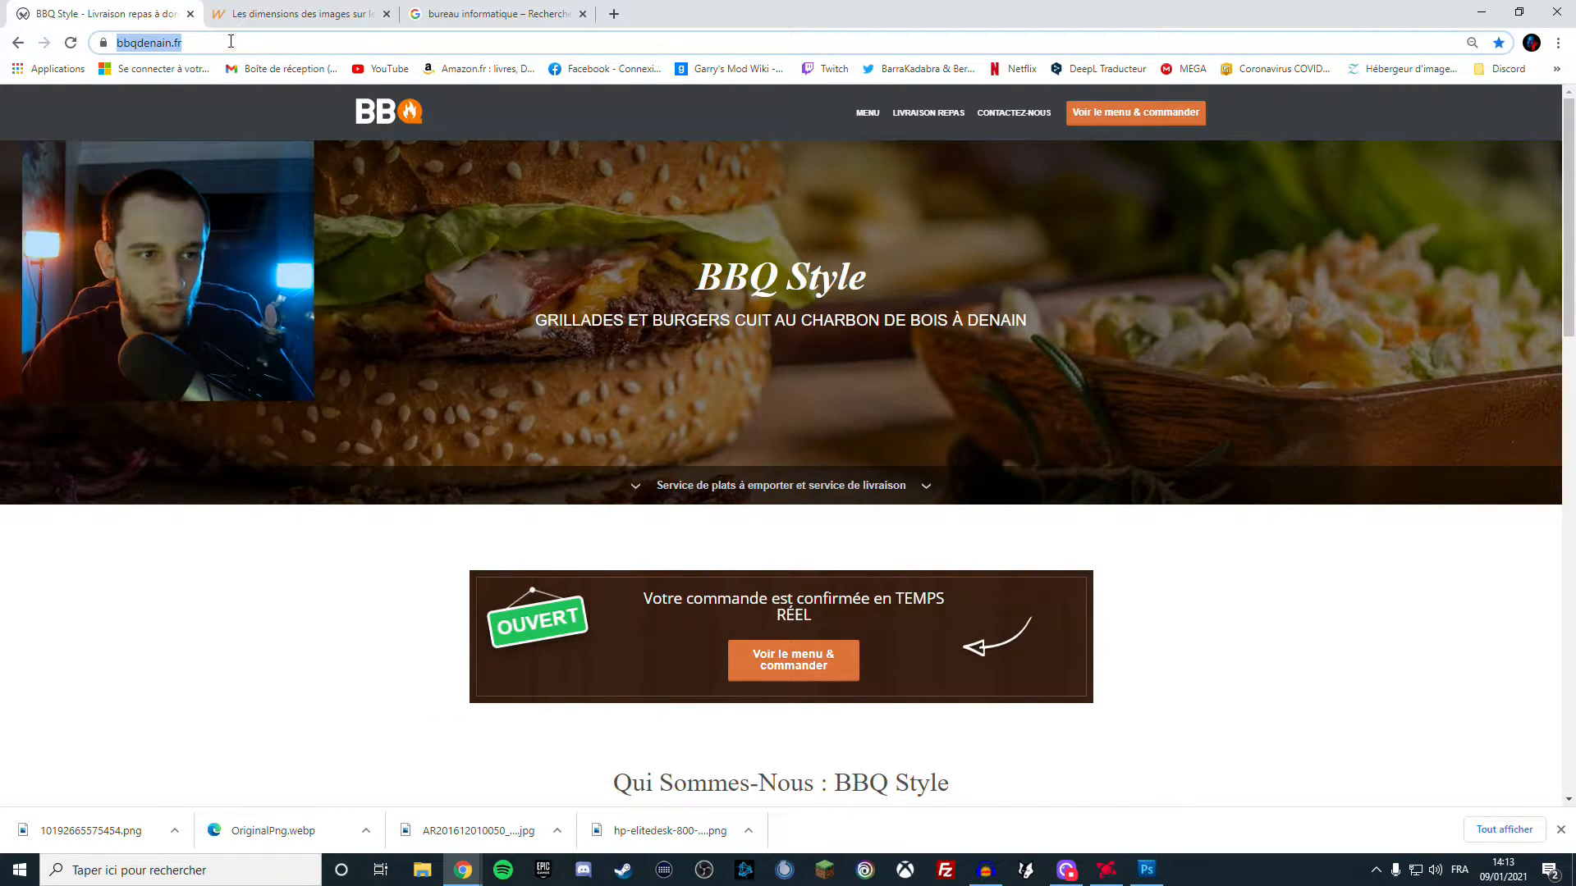
{"action": "key", "text": "BackSpace"}
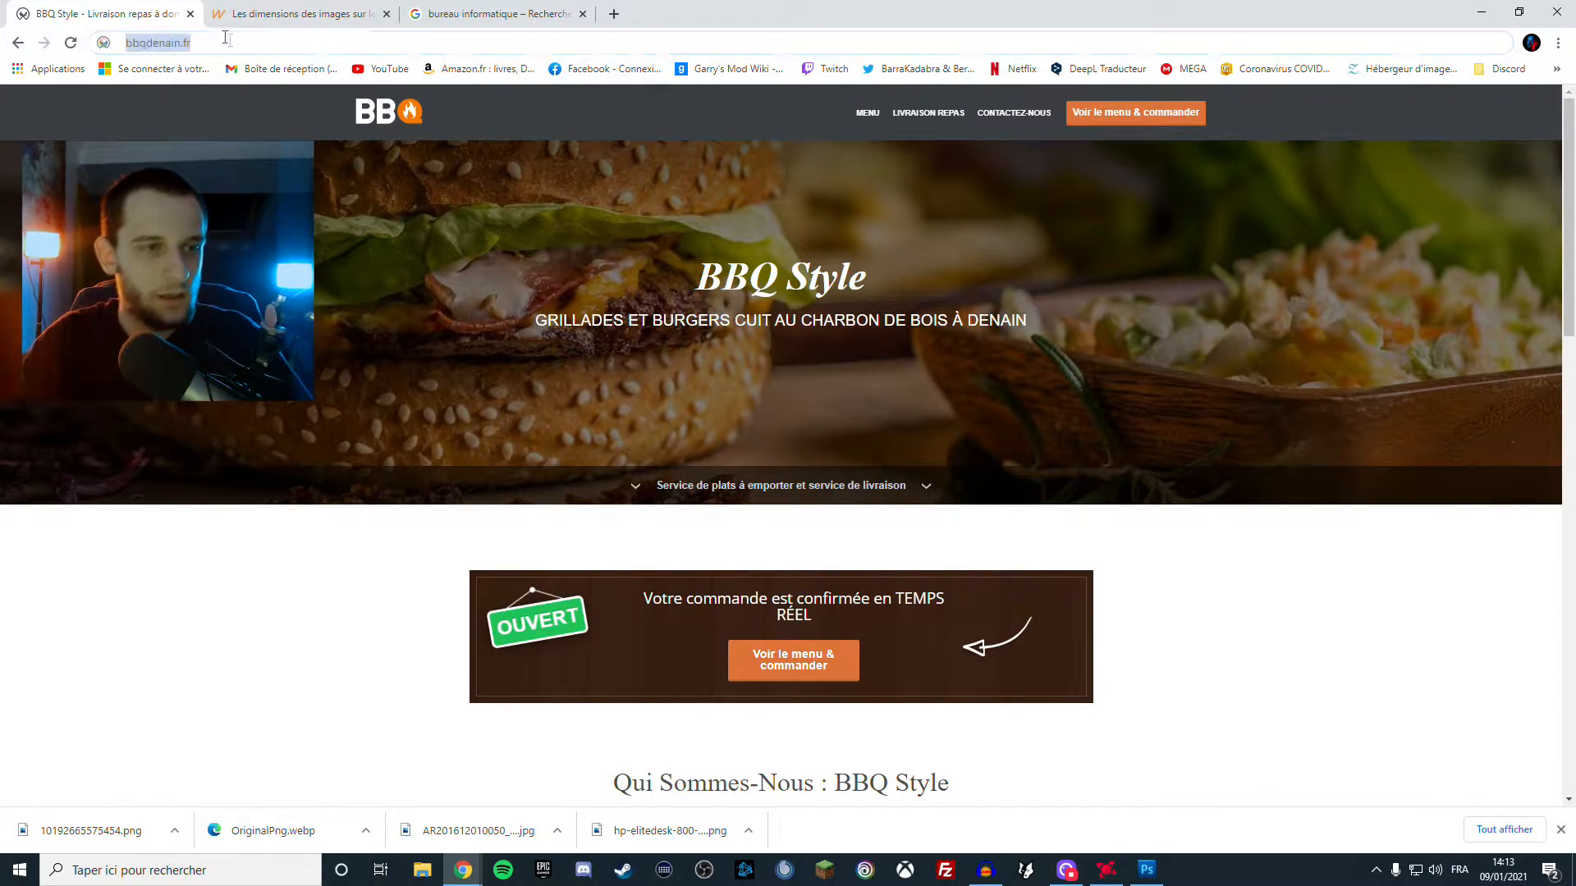
{"action": "key", "text": "ctrl+z"}
{"action": "key", "text": "ctrl+c"}
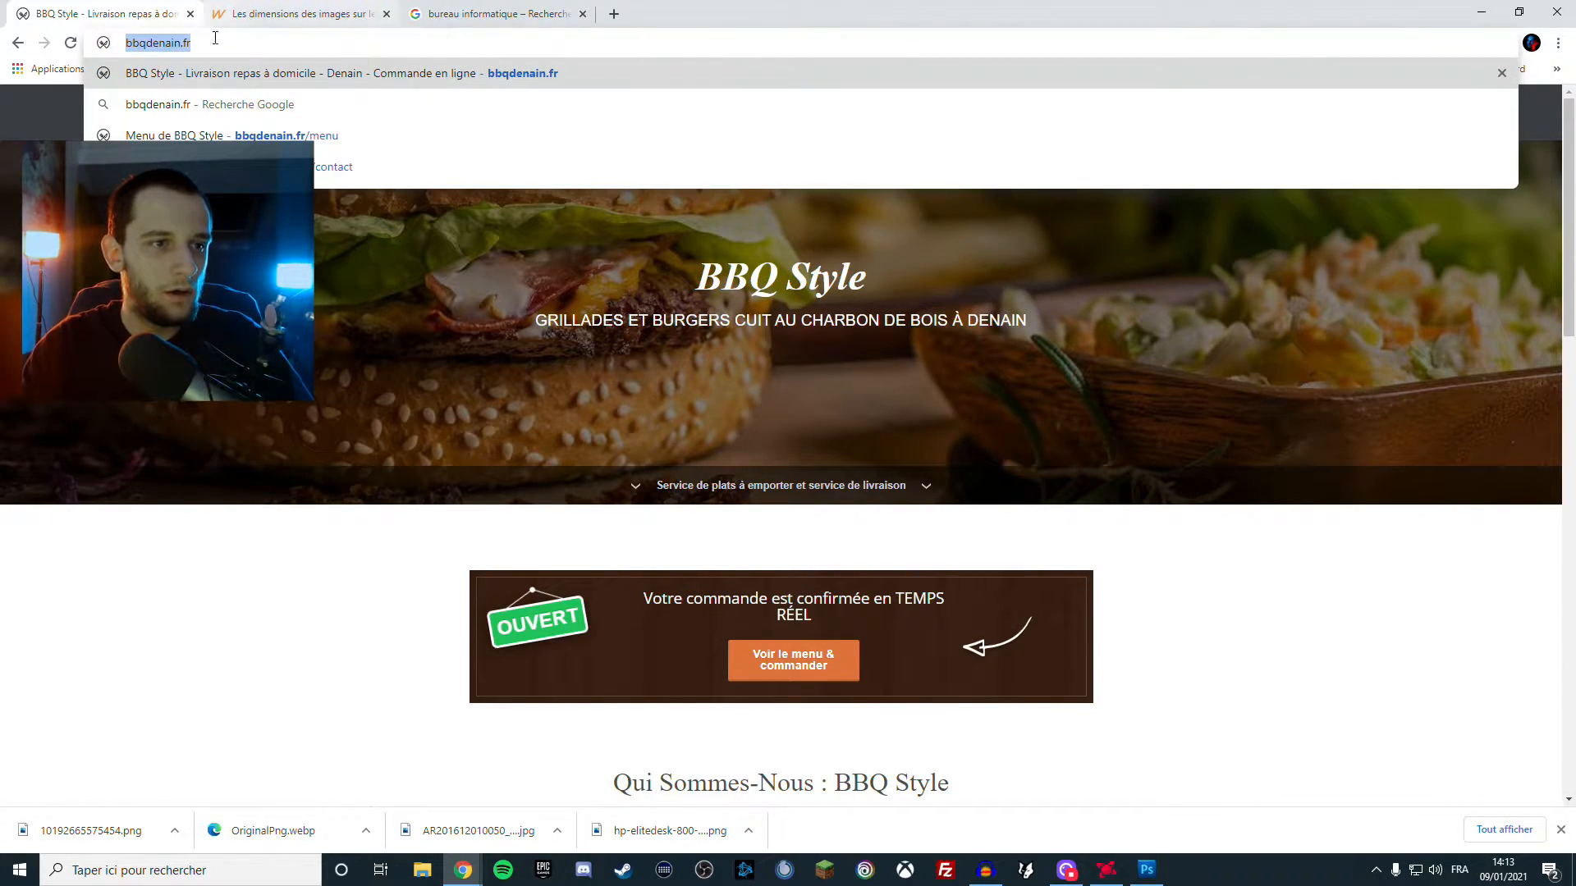
{"action": "left_click", "coordinate": [1479, 12]}
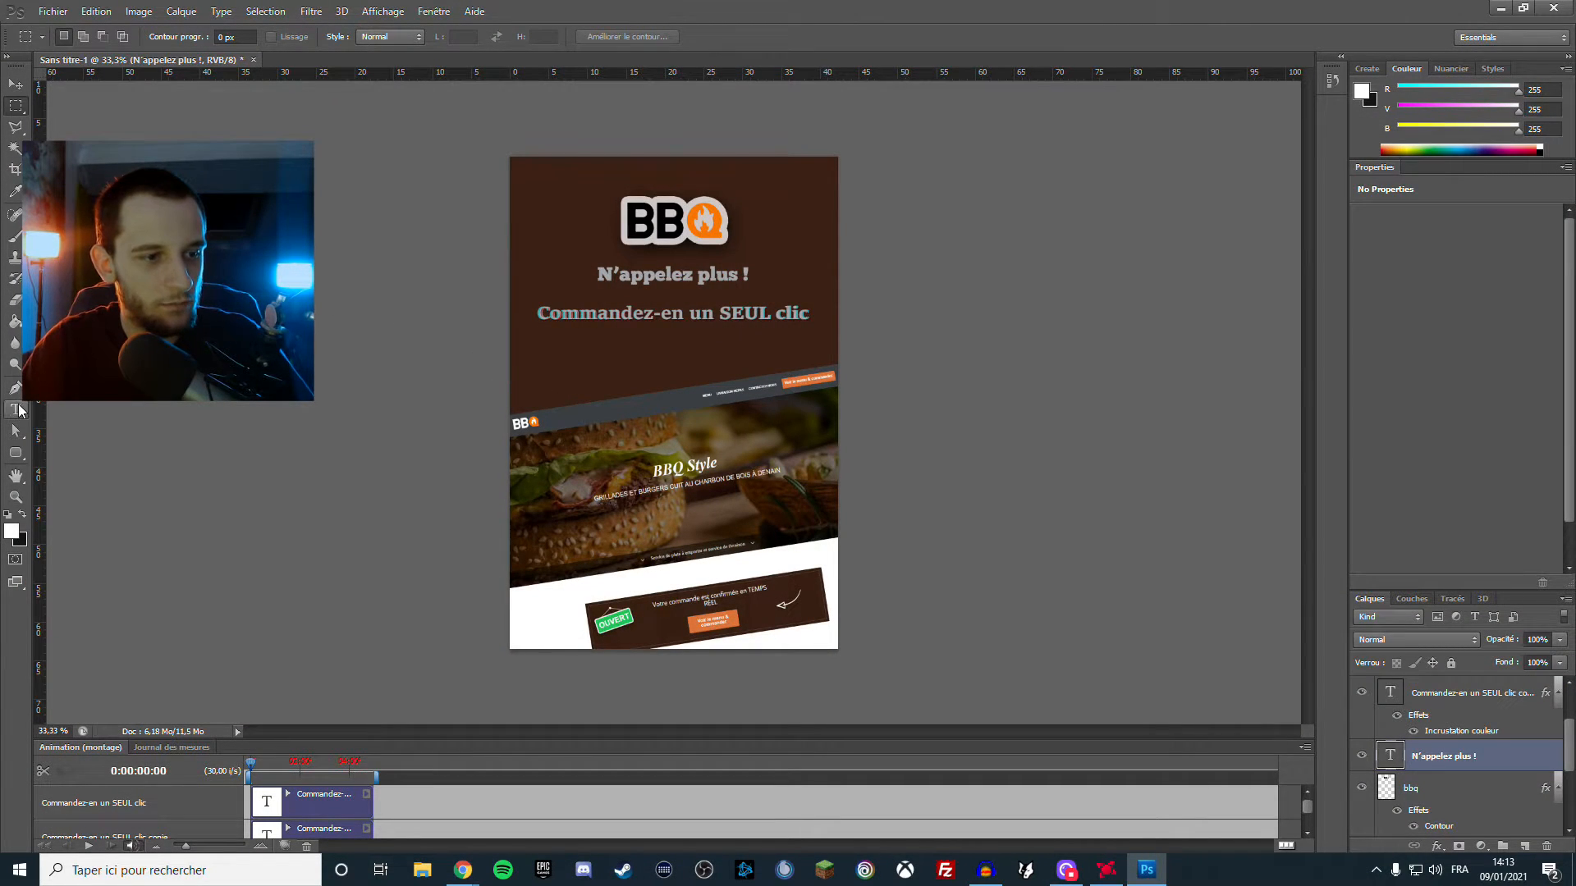
{"action": "left_click", "coordinate": [20, 411]}
{"action": "left_click", "coordinate": [608, 366]}
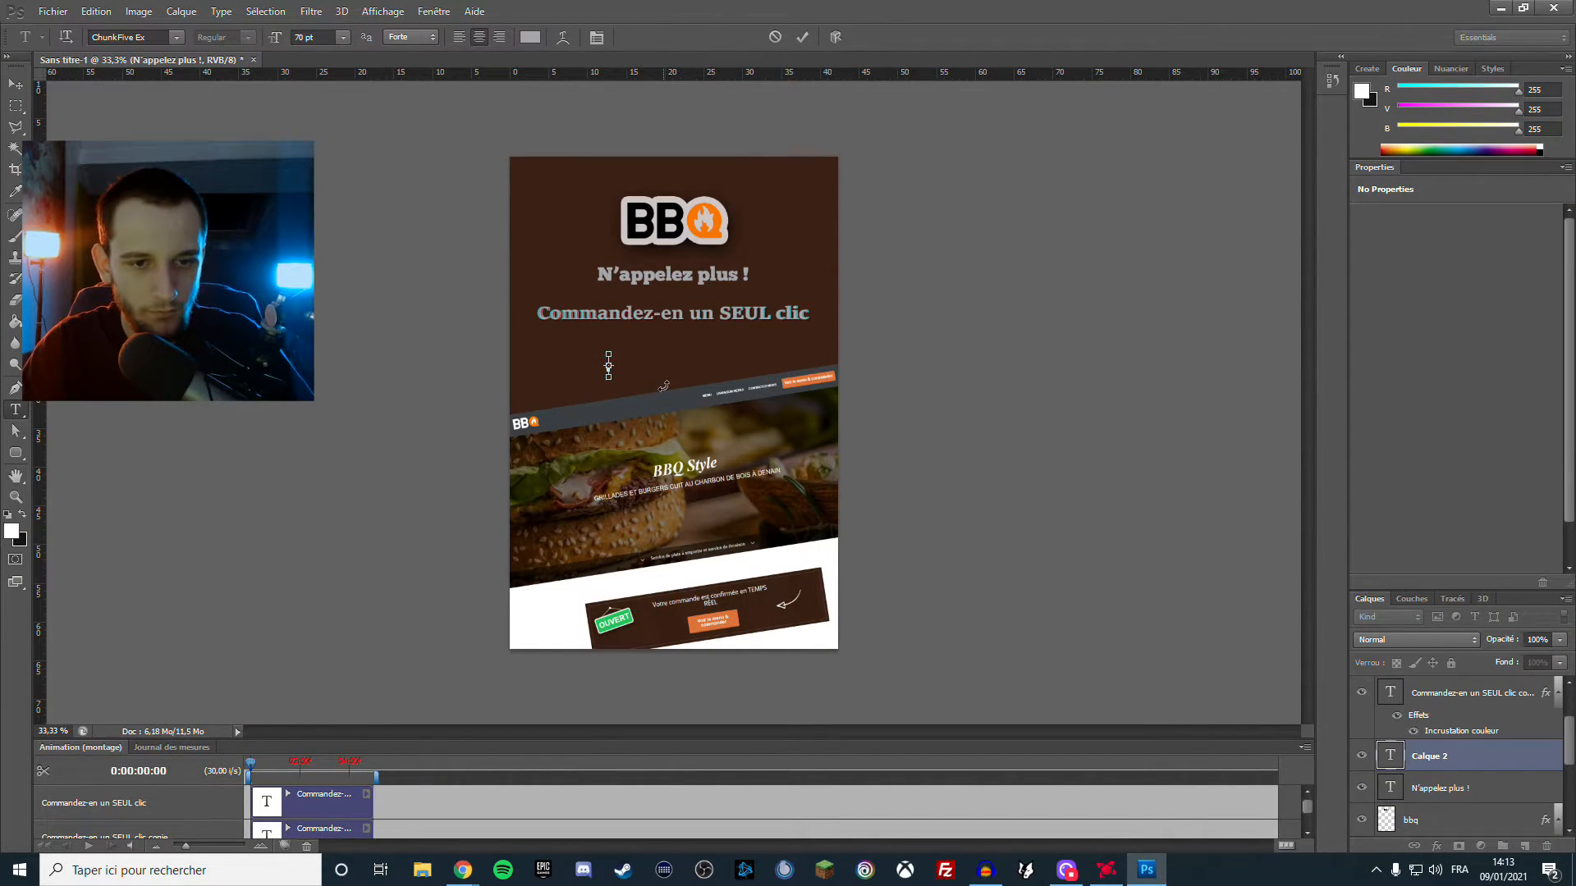
{"action": "key", "text": "ctrl+v"}
{"action": "left_click_drag", "start_coordinate": [634, 398], "coordinate": [693, 372]}
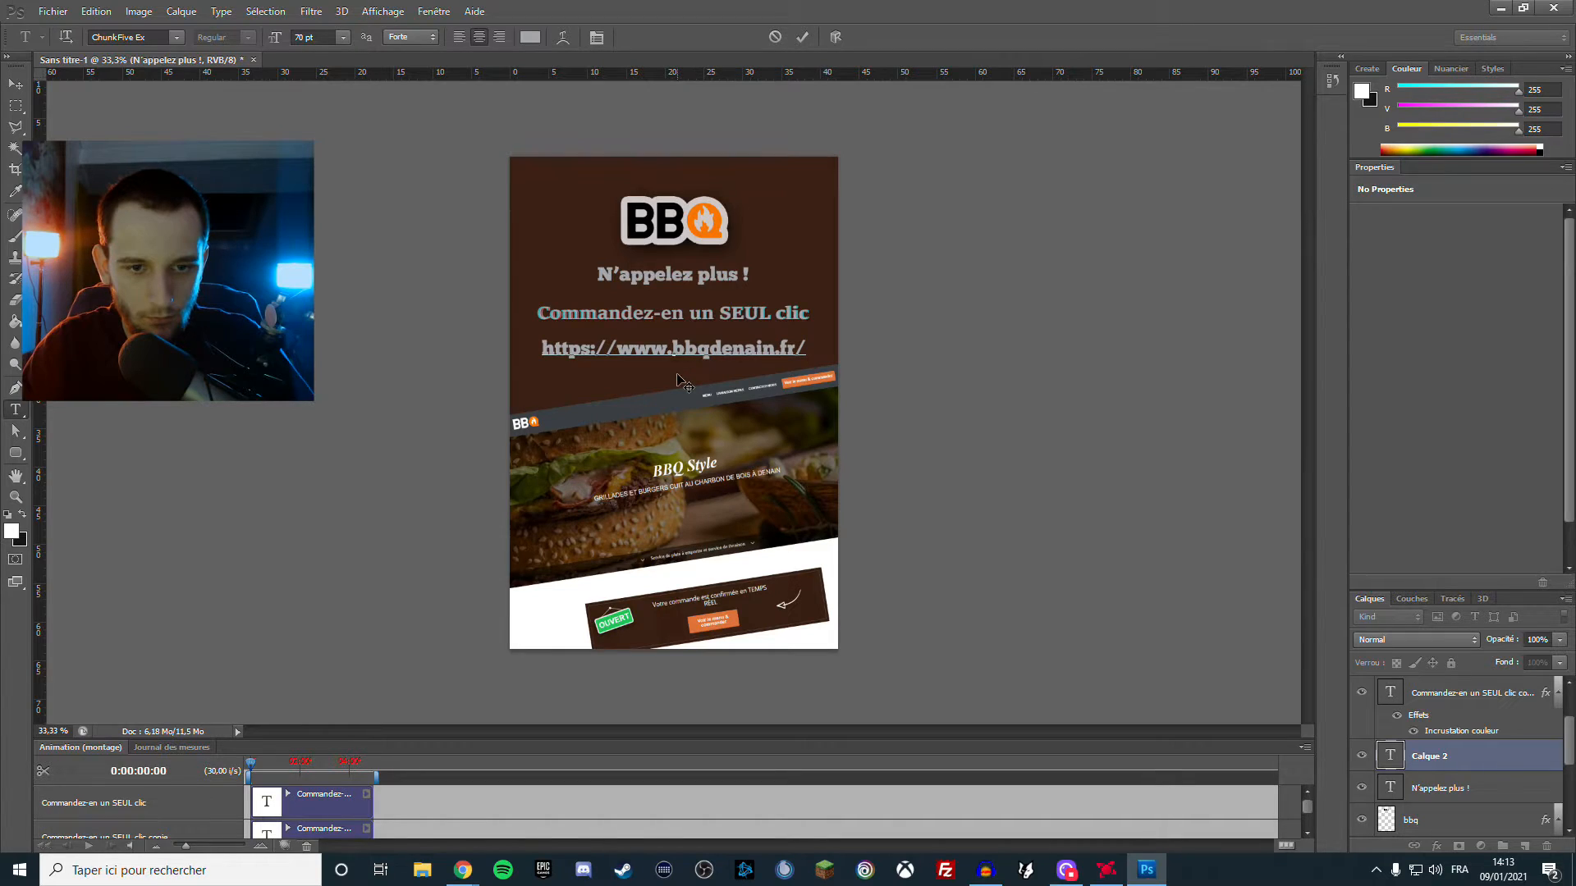
{"action": "key", "text": "BackSpace"}
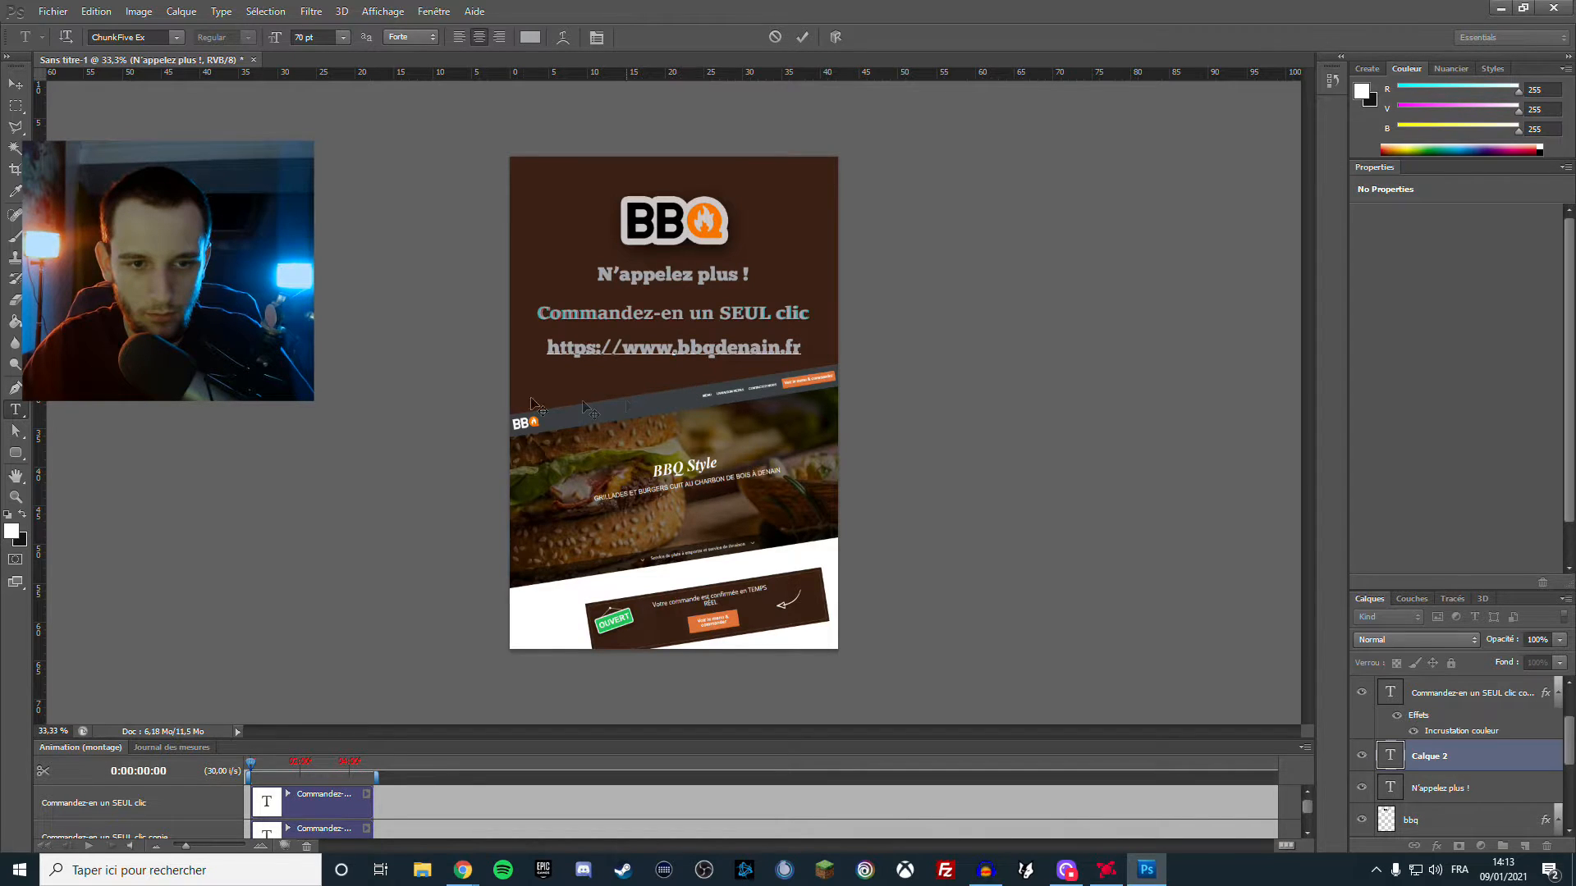
{"action": "left_click", "coordinate": [15, 105]}
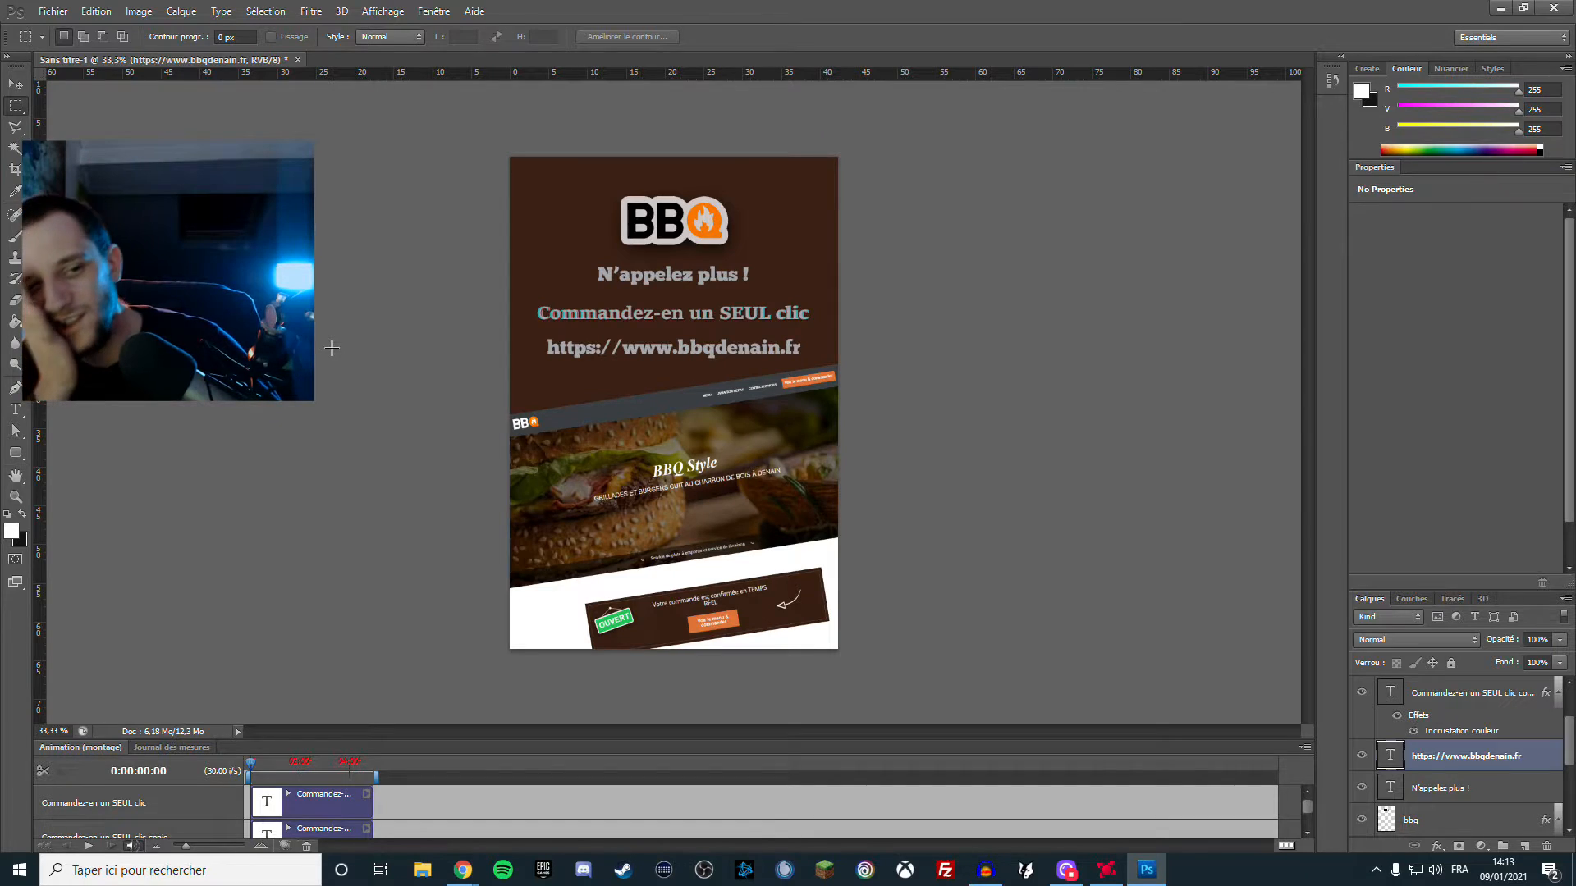
{"action": "left_click_drag", "start_coordinate": [1531, 764], "coordinate": [1522, 694]}
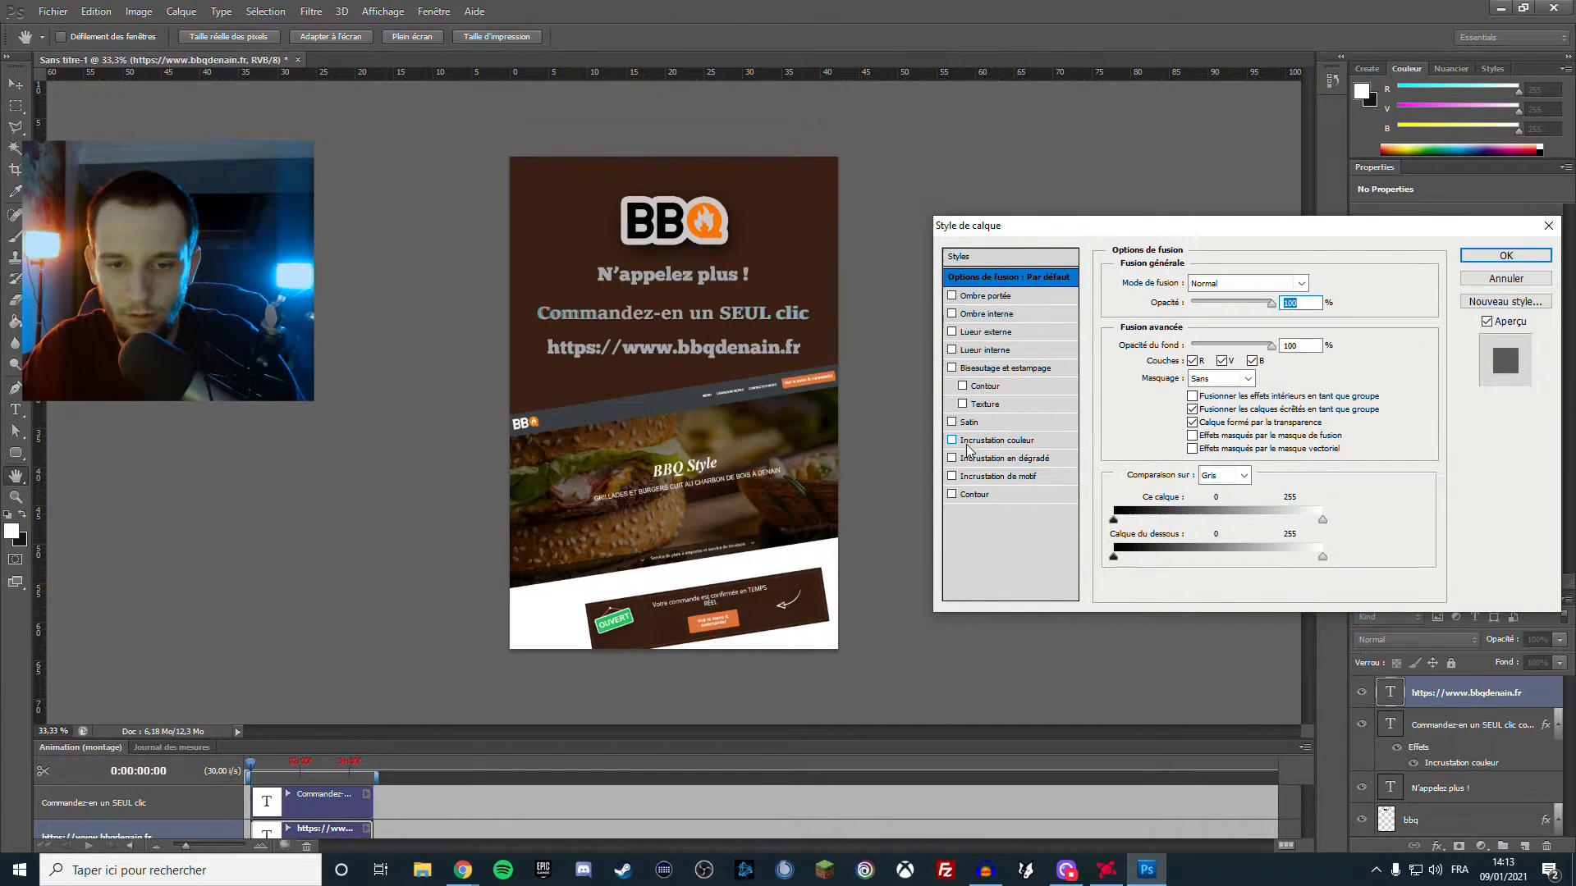
Try a colour overlay (Incrustation couleur) on the web address text and remove it
{"action": "left_click", "coordinate": [970, 443]}
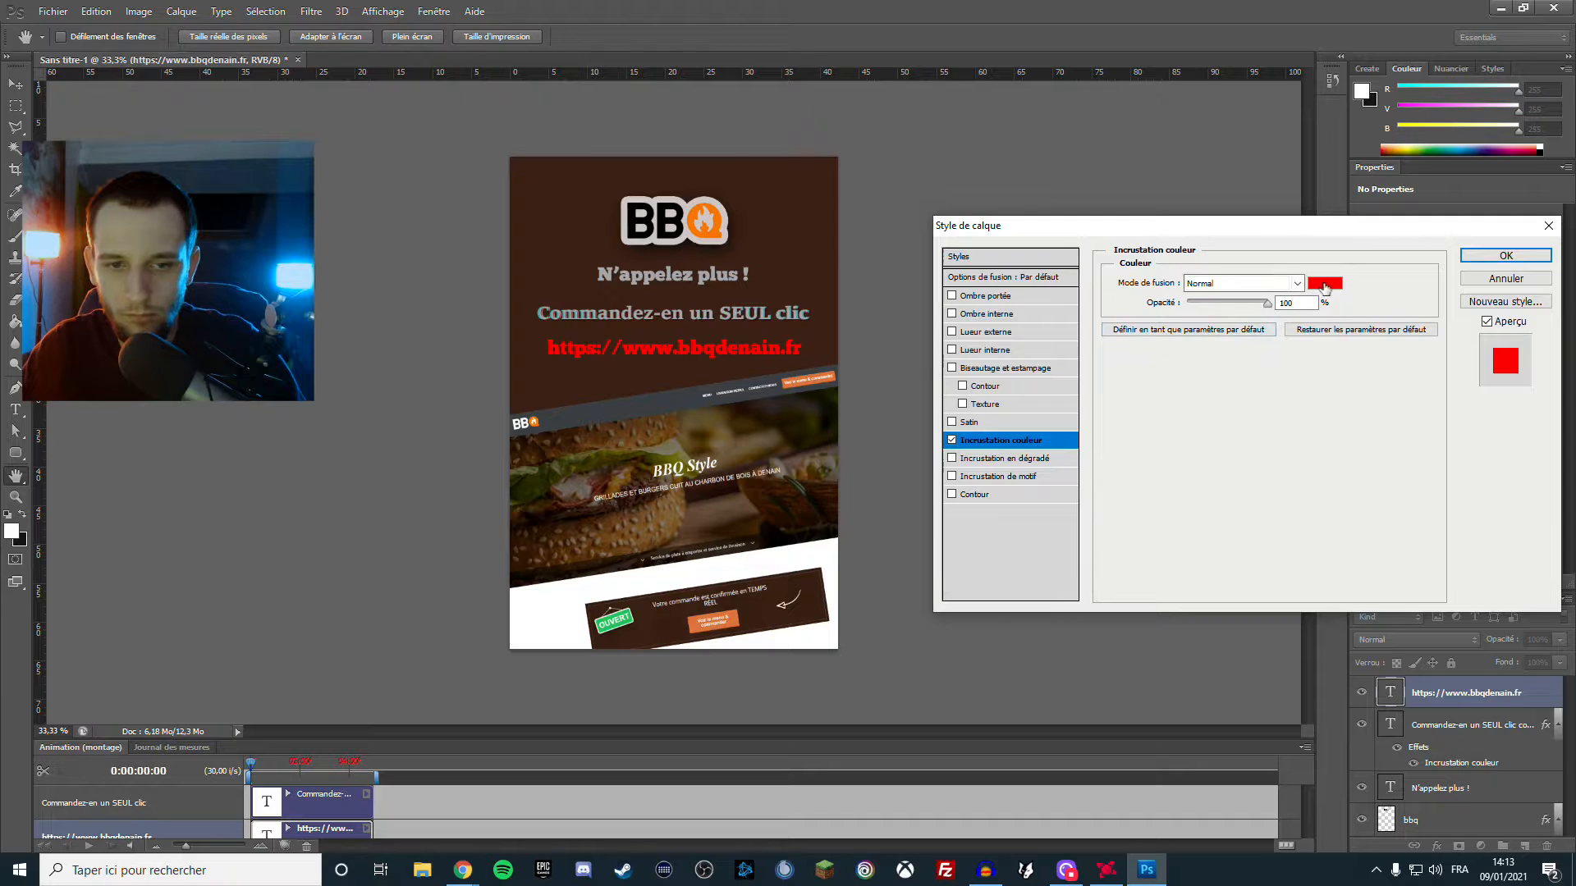
{"action": "left_click", "coordinate": [1325, 284]}
{"action": "left_click", "coordinate": [1199, 107]}
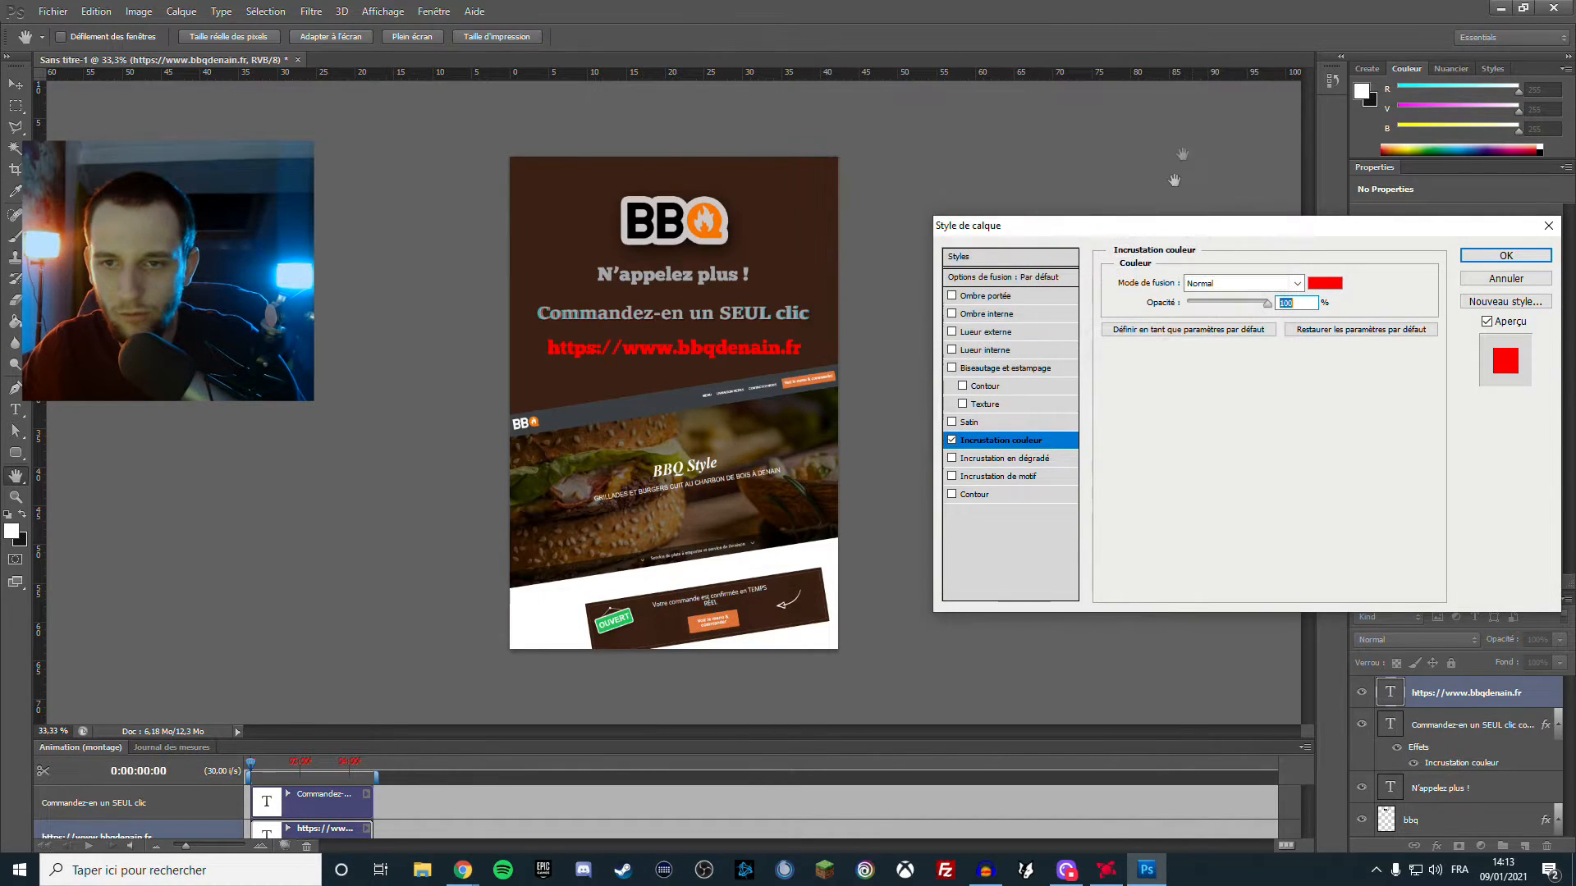
{"action": "left_click", "coordinate": [952, 441]}
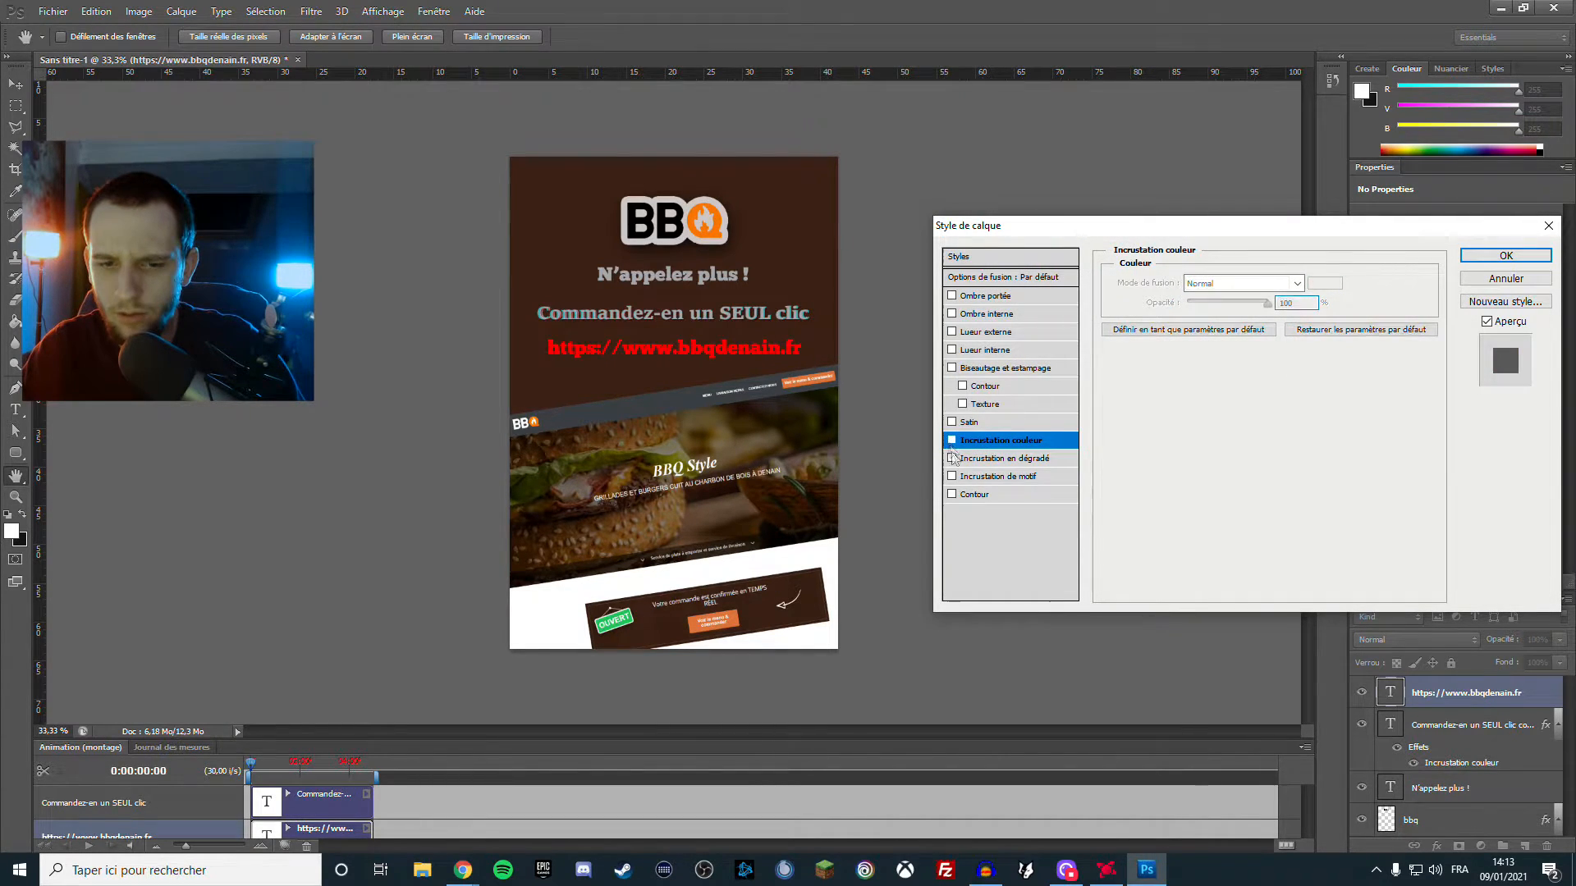
Try an outline (Contour) in light grey c8bfbf around the web address text, widen it, preview it in white and remove it
{"action": "left_click", "coordinate": [1042, 494]}
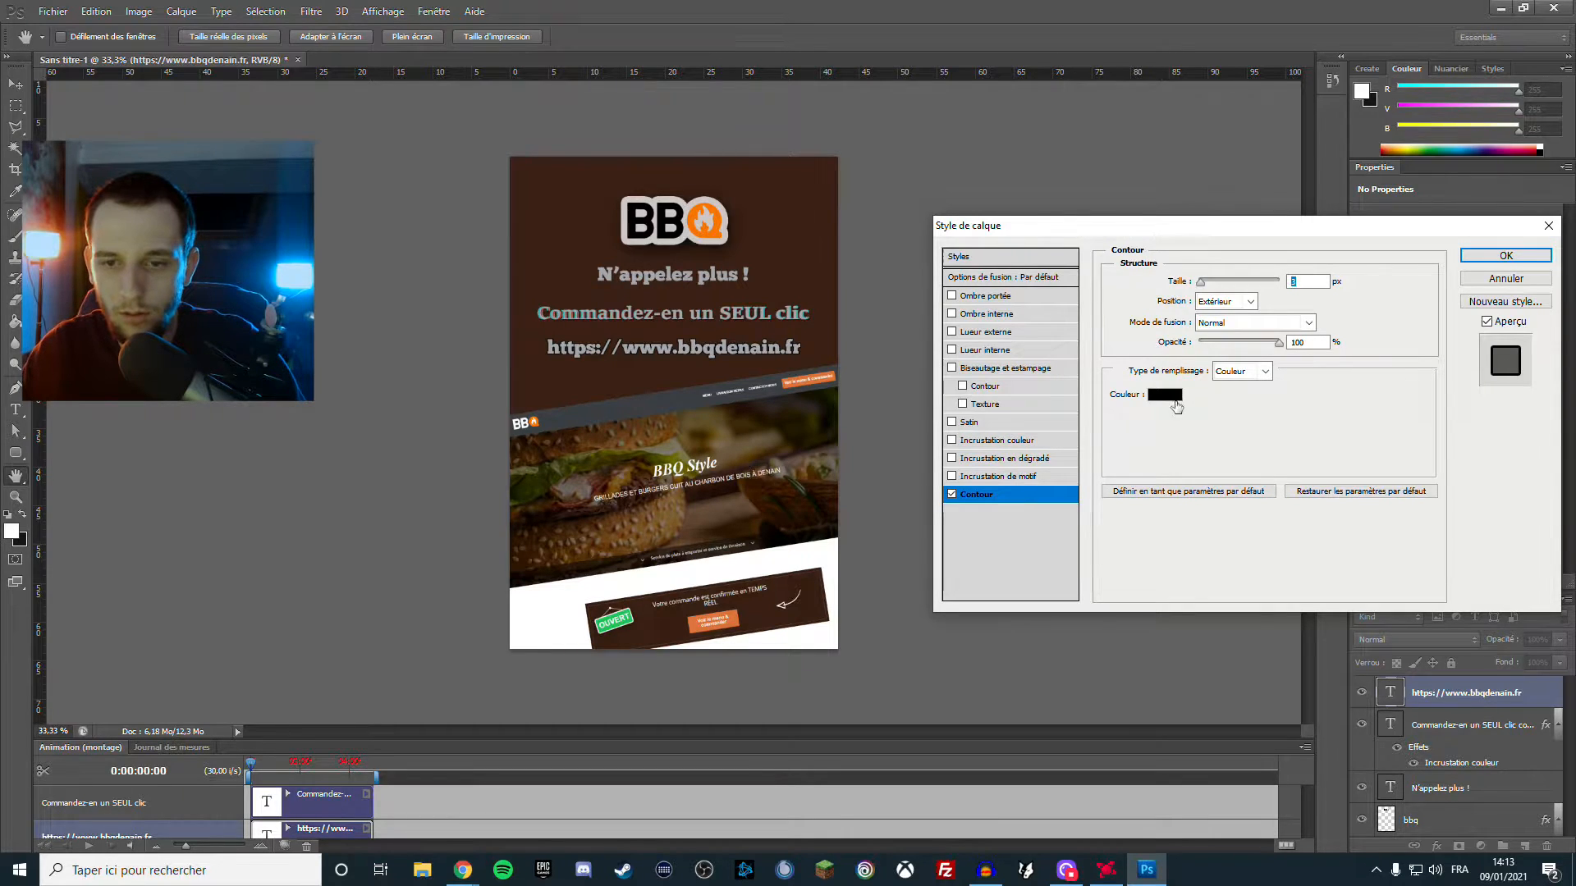
{"action": "left_click", "coordinate": [1166, 394]}
{"action": "left_click", "coordinate": [820, 117]}
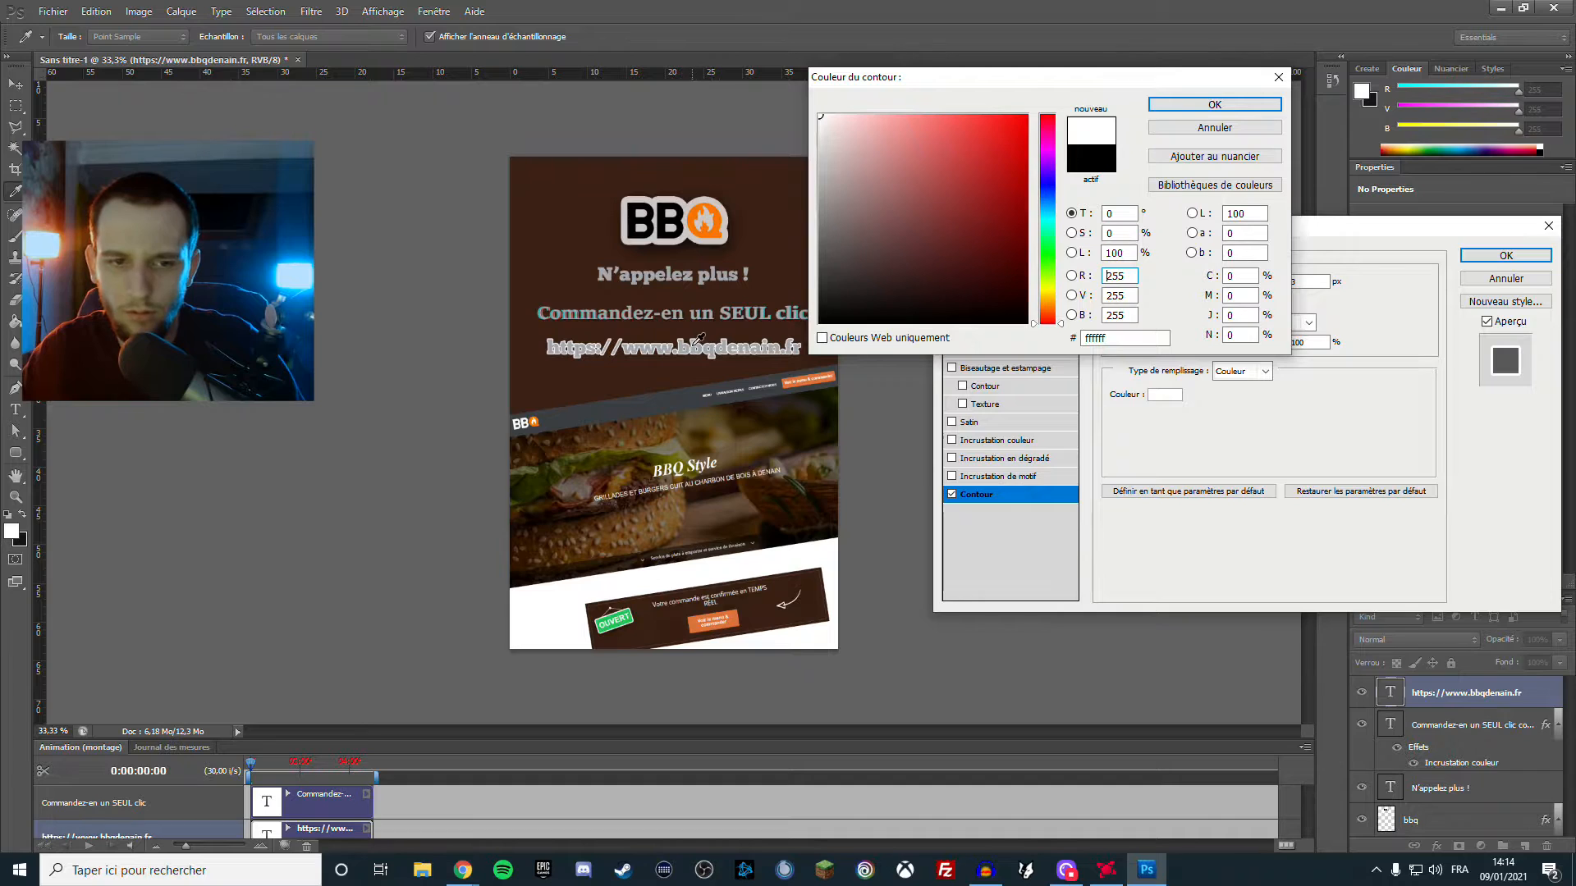
{"action": "mouse_move", "coordinate": [821, 117]}
{"action": "left_mouse_down"}
{"action": "mouse_move", "coordinate": [820, 176]}
{"action": "mouse_move", "coordinate": [828, 159]}
{"action": "left_mouse_up"}
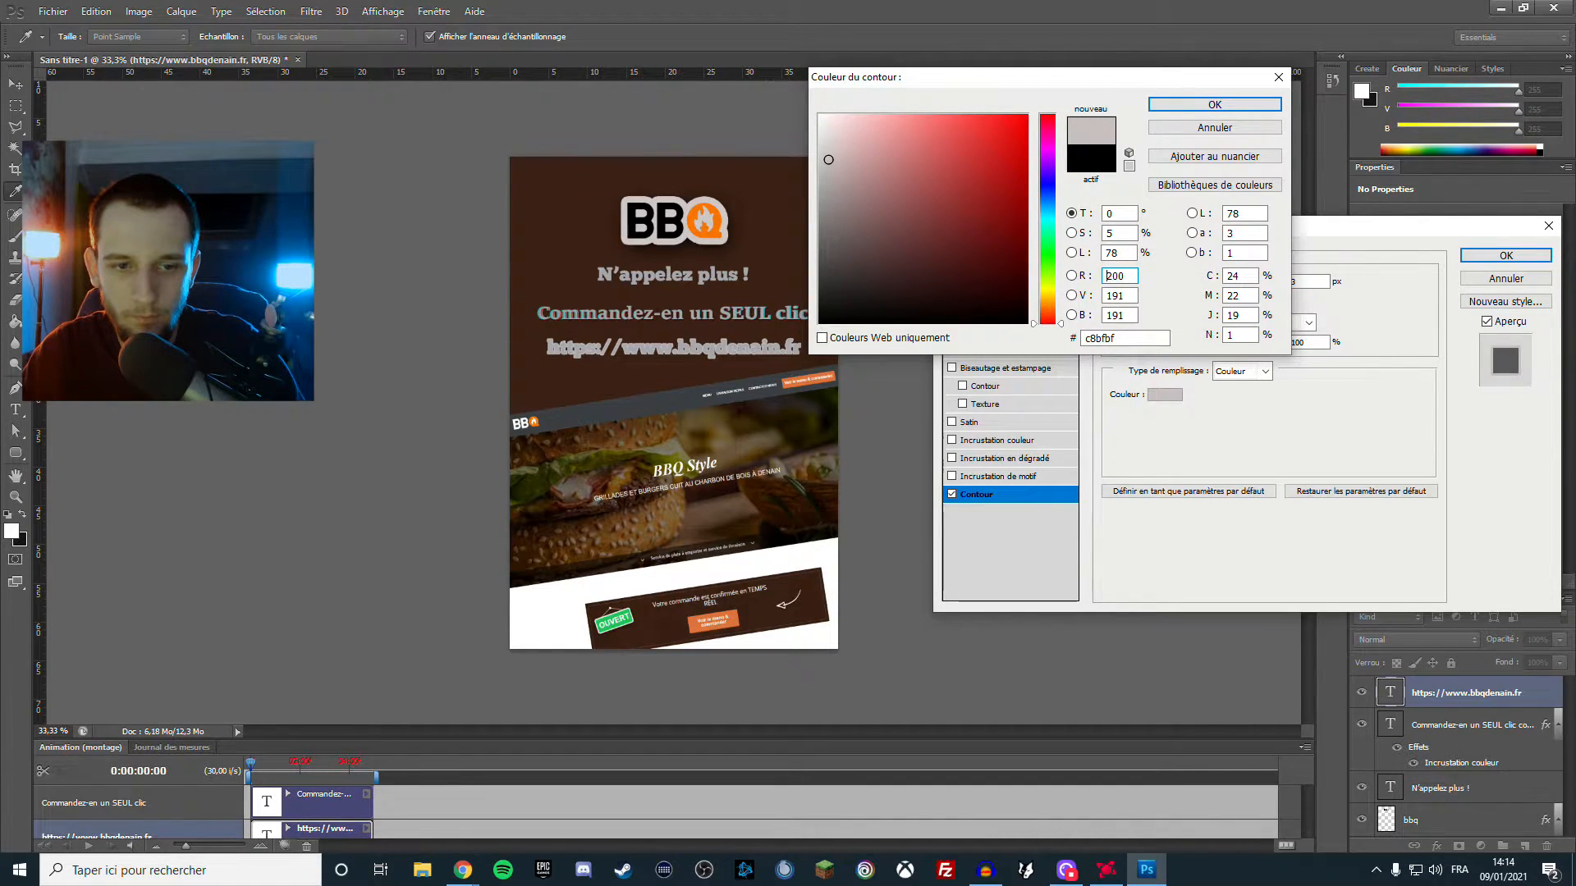
{"action": "left_click", "coordinate": [1174, 105]}
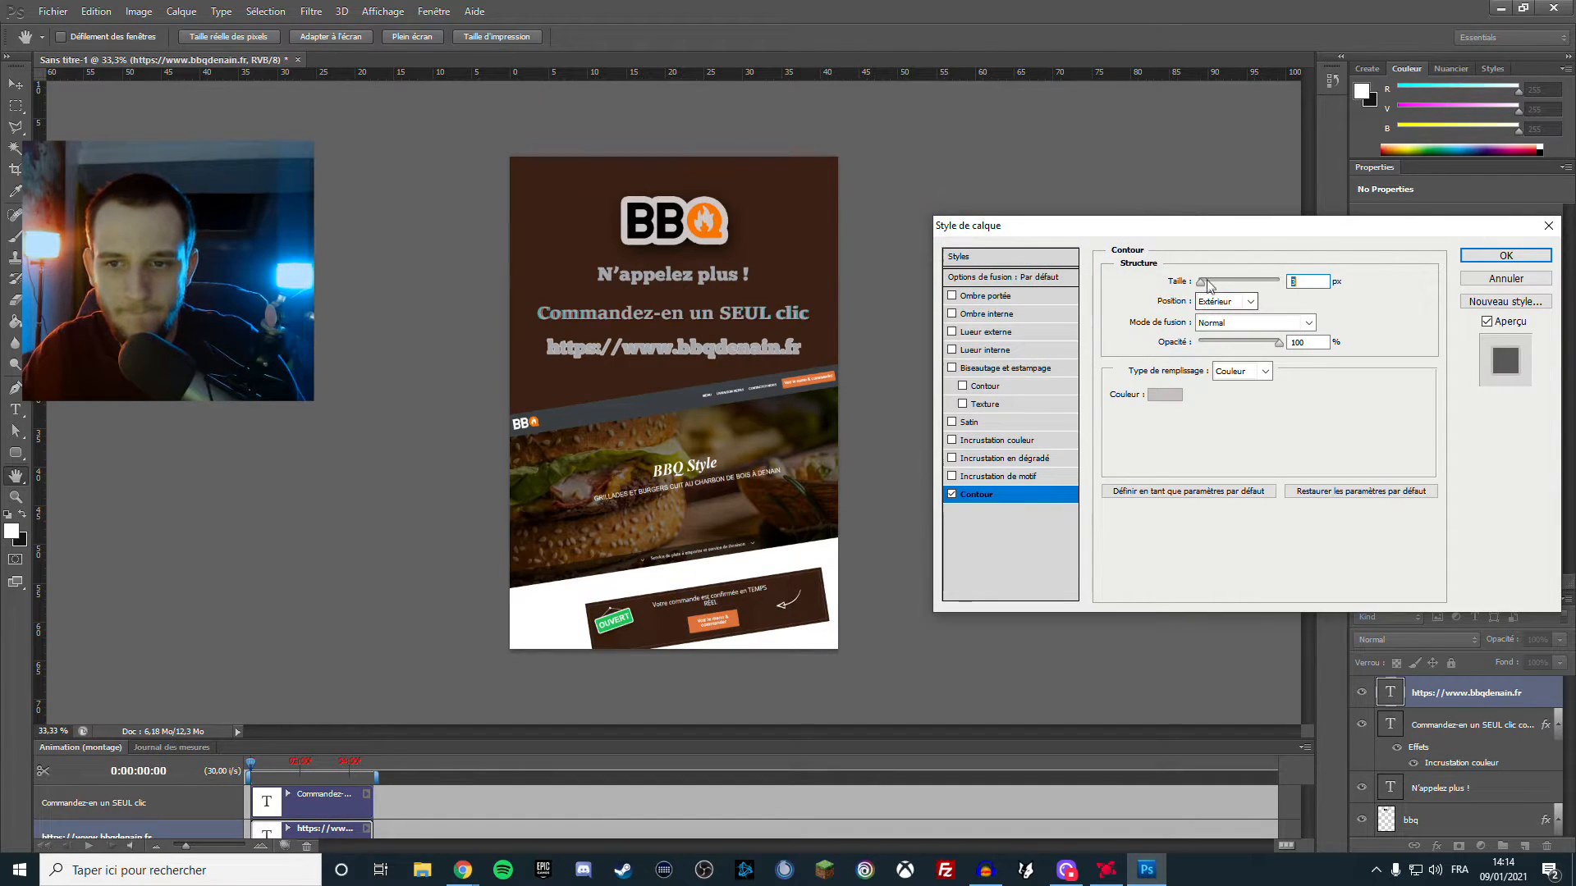
{"action": "left_click_drag", "start_coordinate": [1202, 282], "coordinate": [1206, 282]}
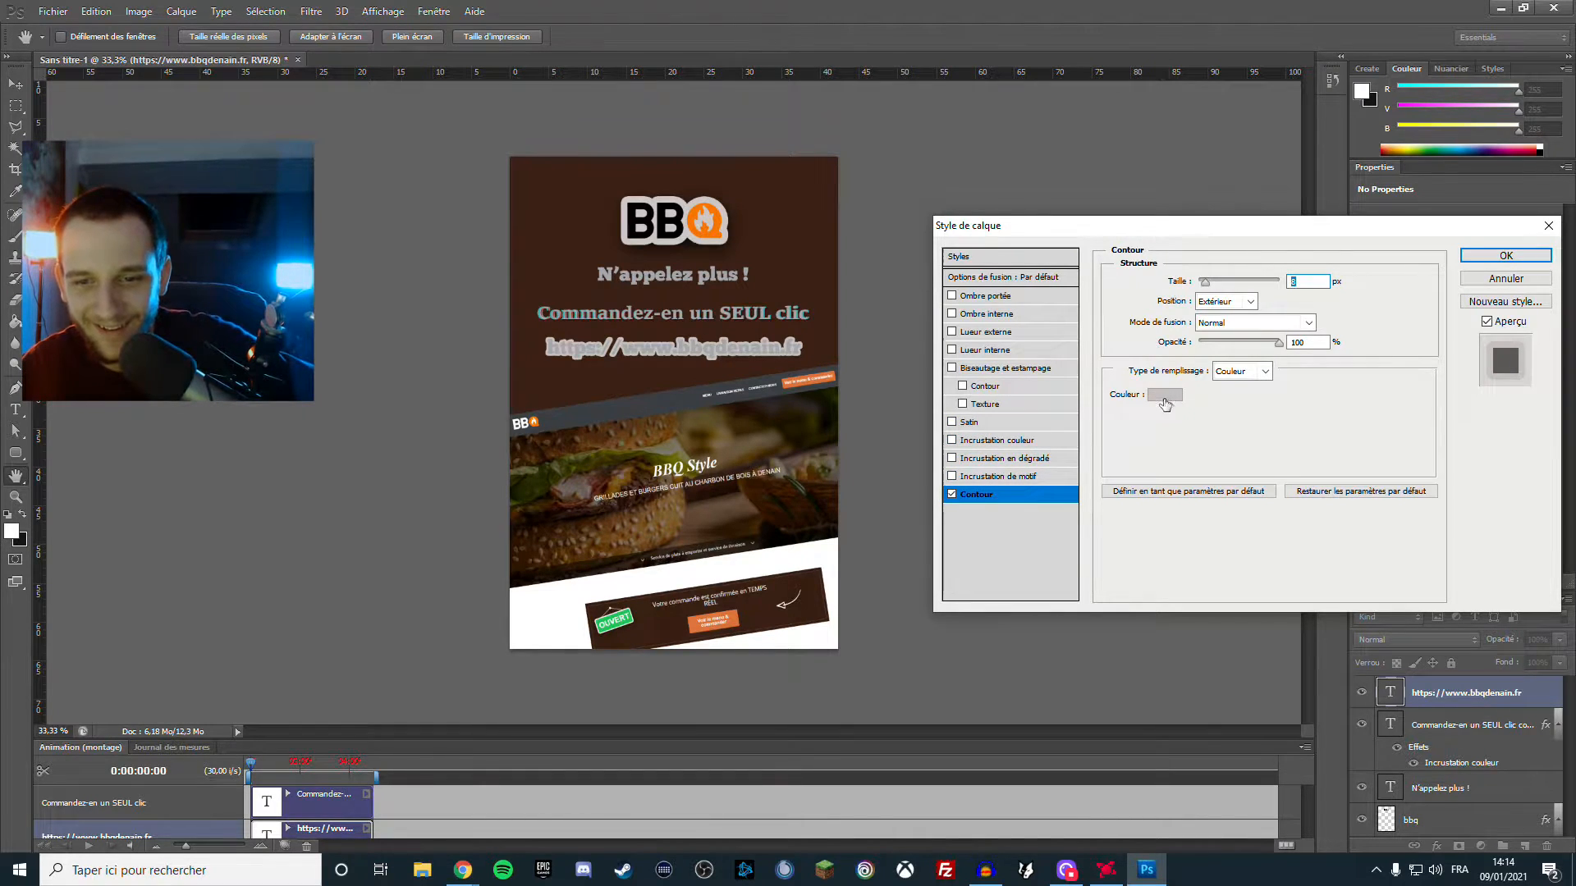
{"action": "left_click", "coordinate": [1165, 394]}
{"action": "left_click", "coordinate": [819, 116]}
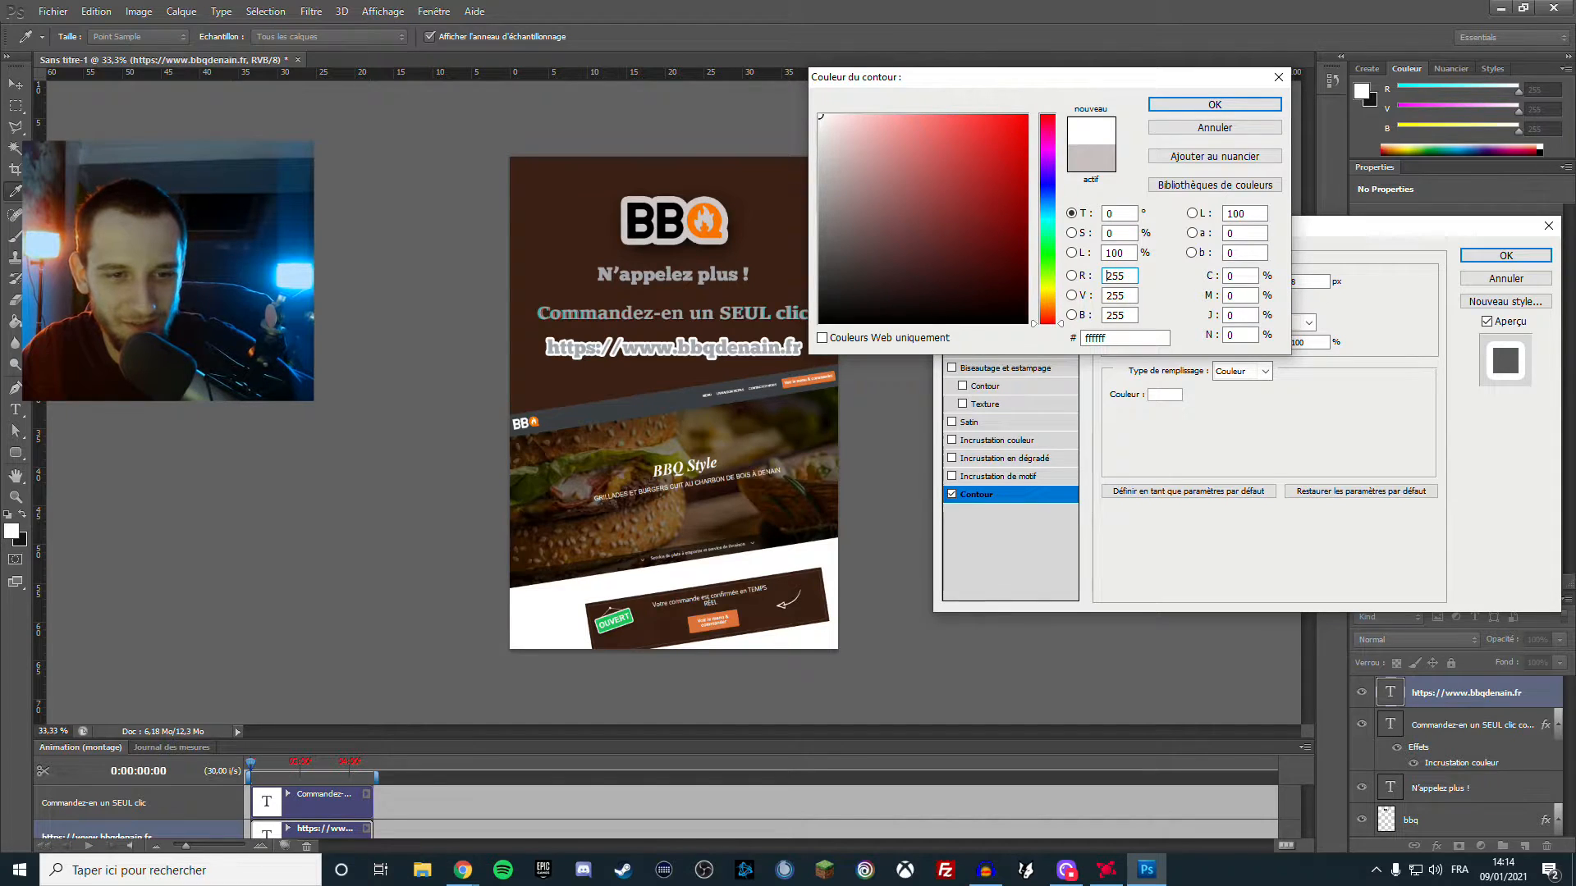
{"action": "left_click", "coordinate": [1230, 126]}
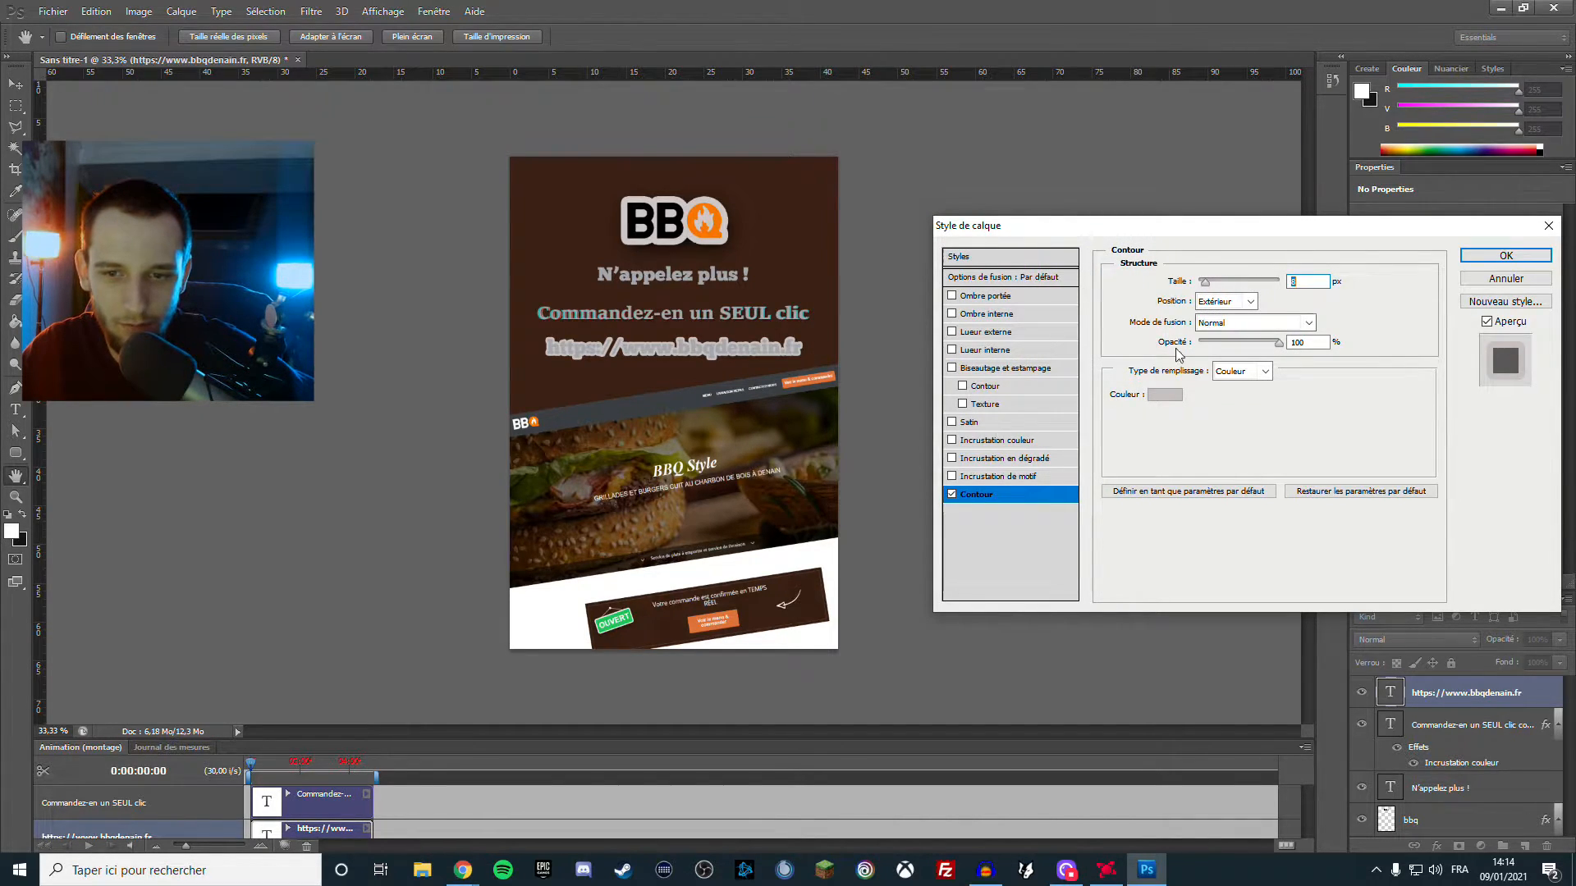
{"action": "left_click", "coordinate": [953, 495]}
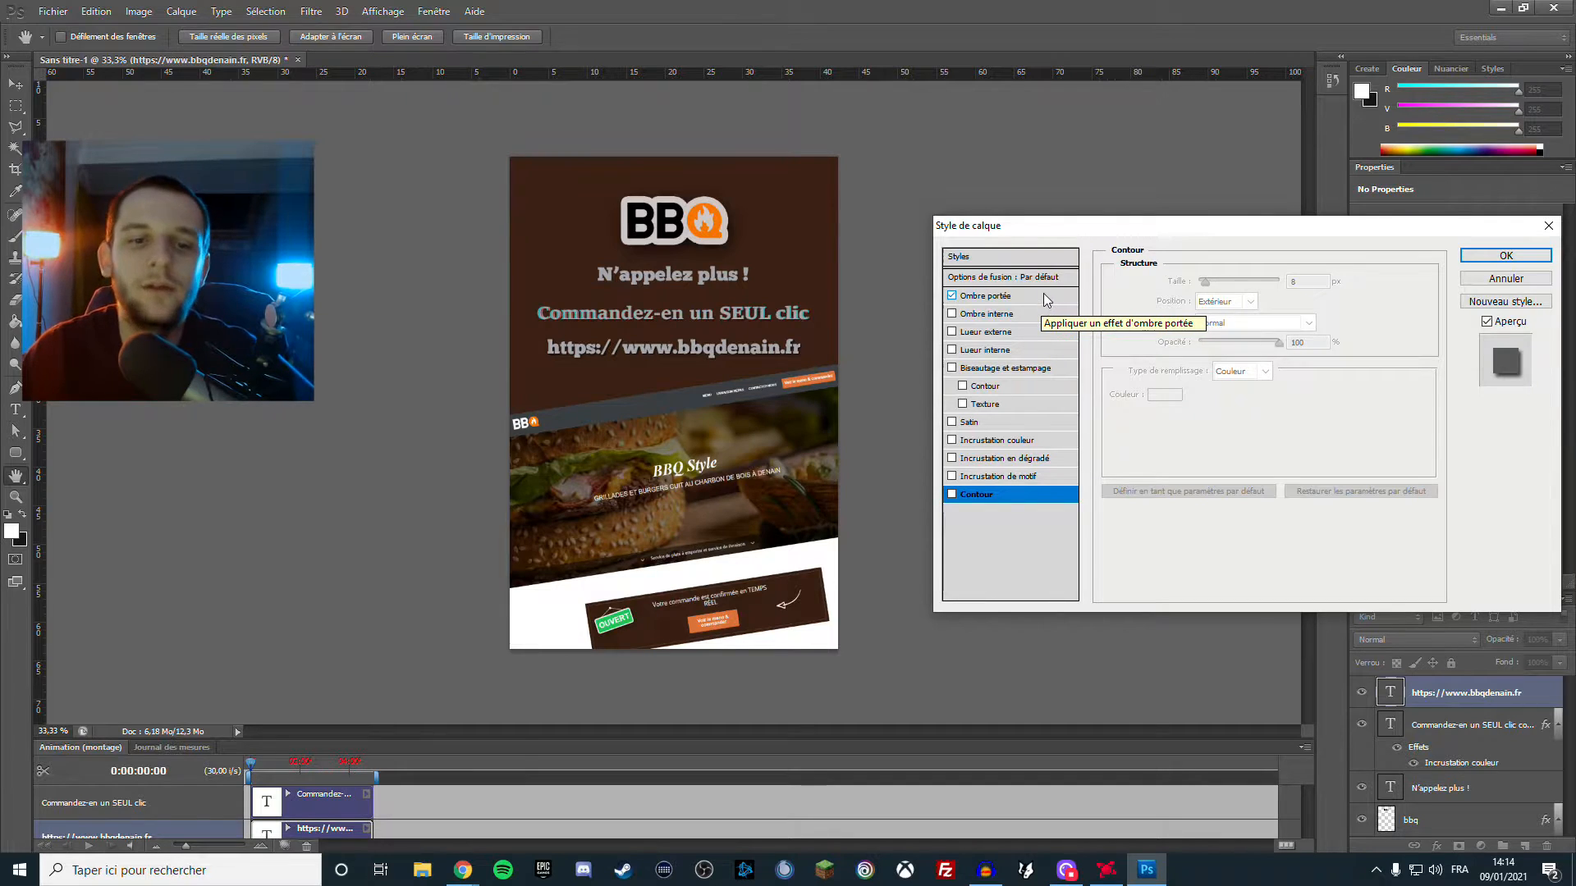
Apply a drop shadow (Ombre portée) to the web address text and check the flyer up close
{"action": "left_click", "coordinate": [1506, 255]}
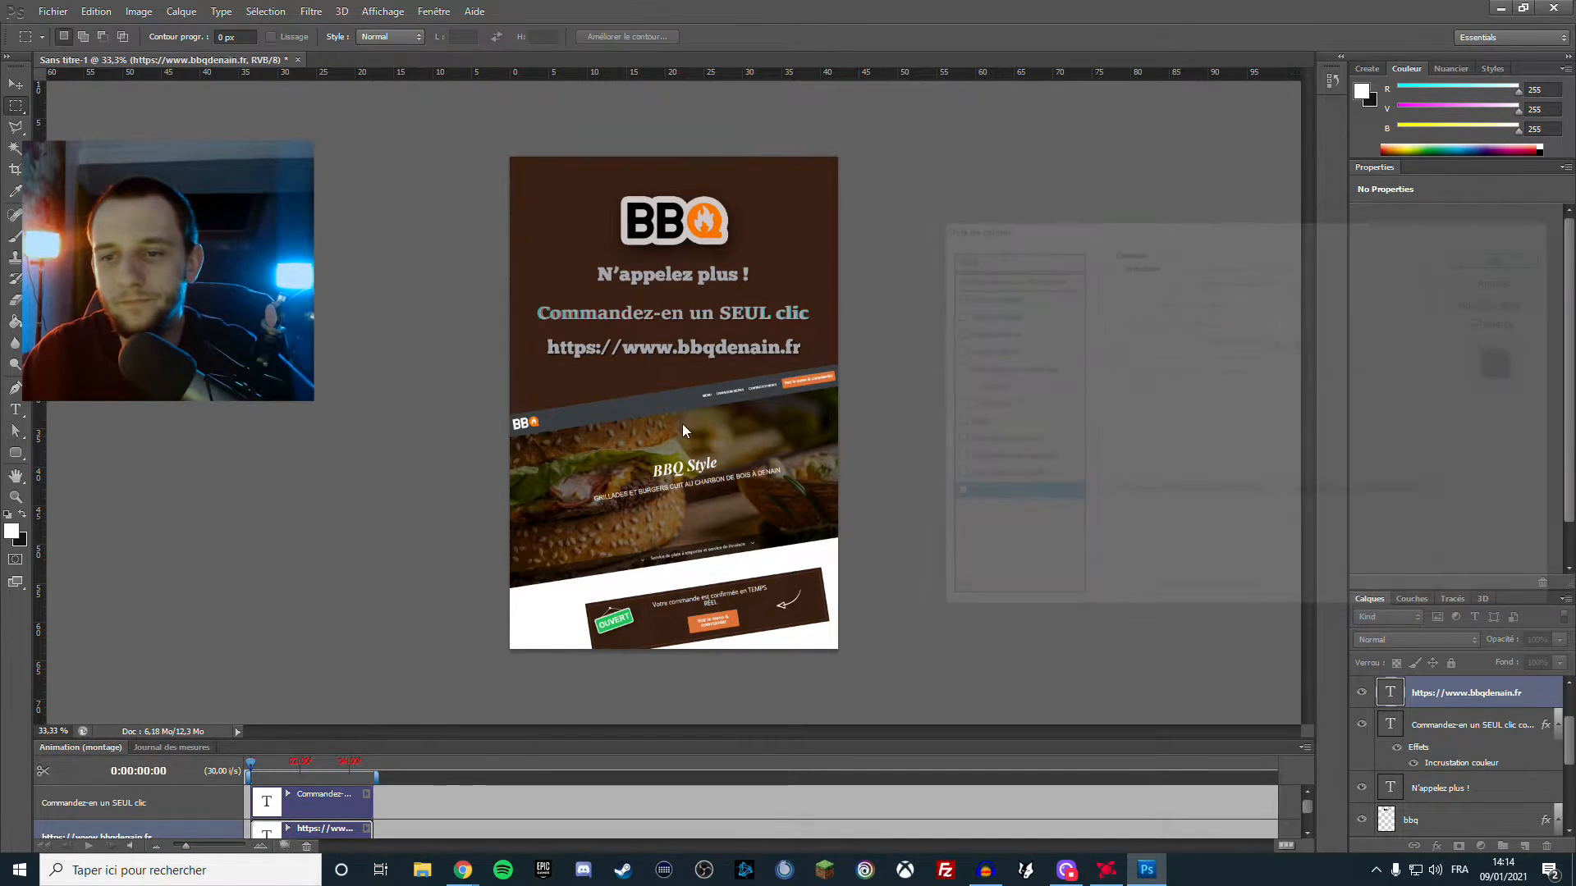
{"action": "key", "text": "ctrl+1"}
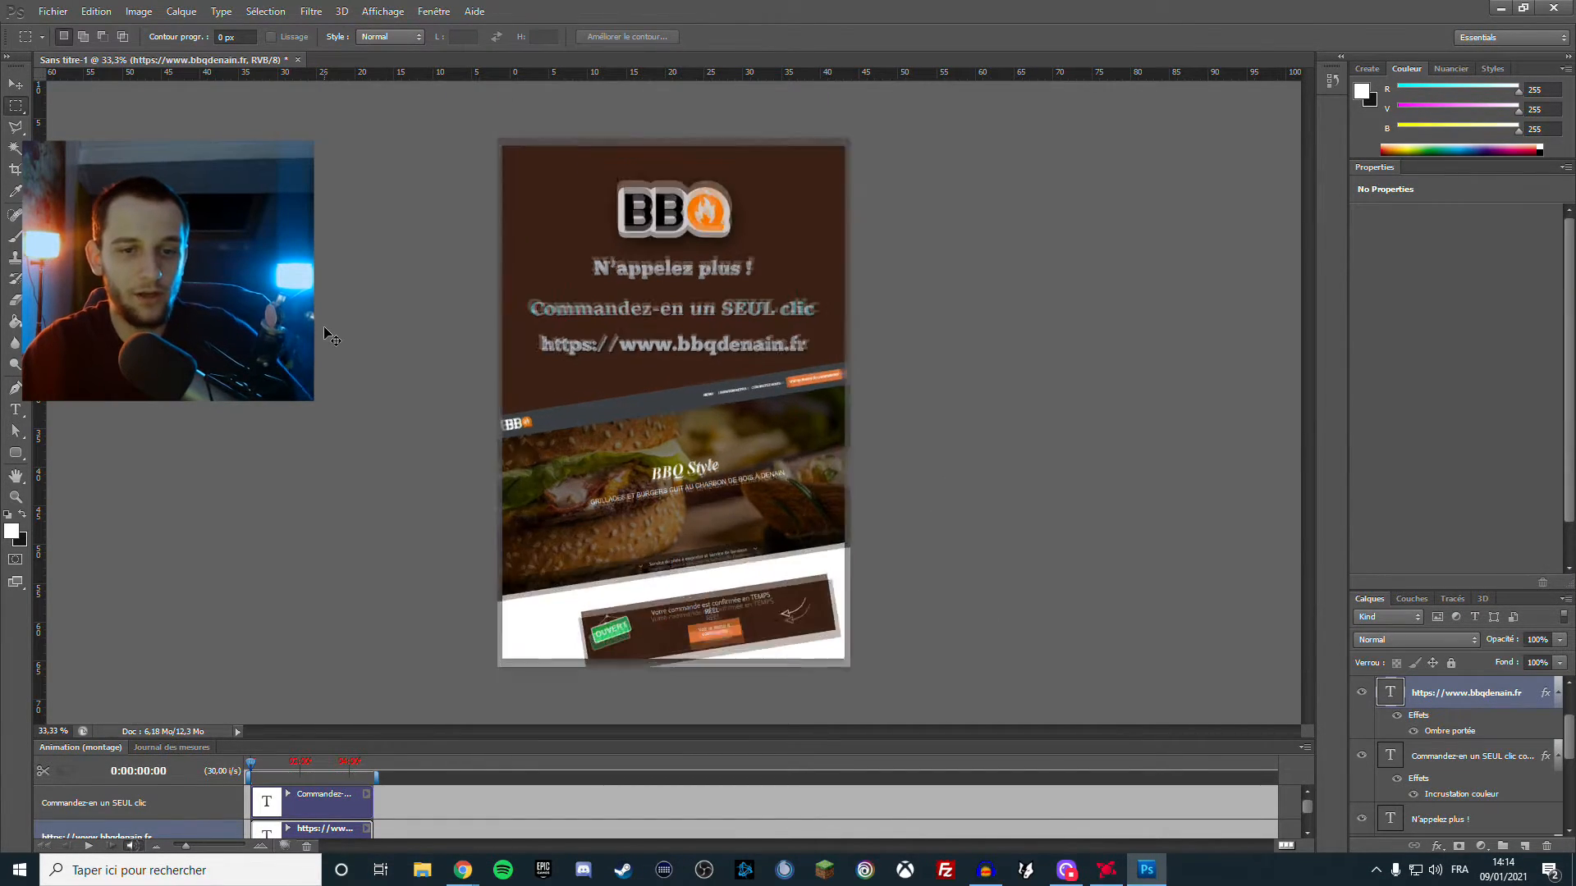
{"action": "key", "text": "ctrl+0"}
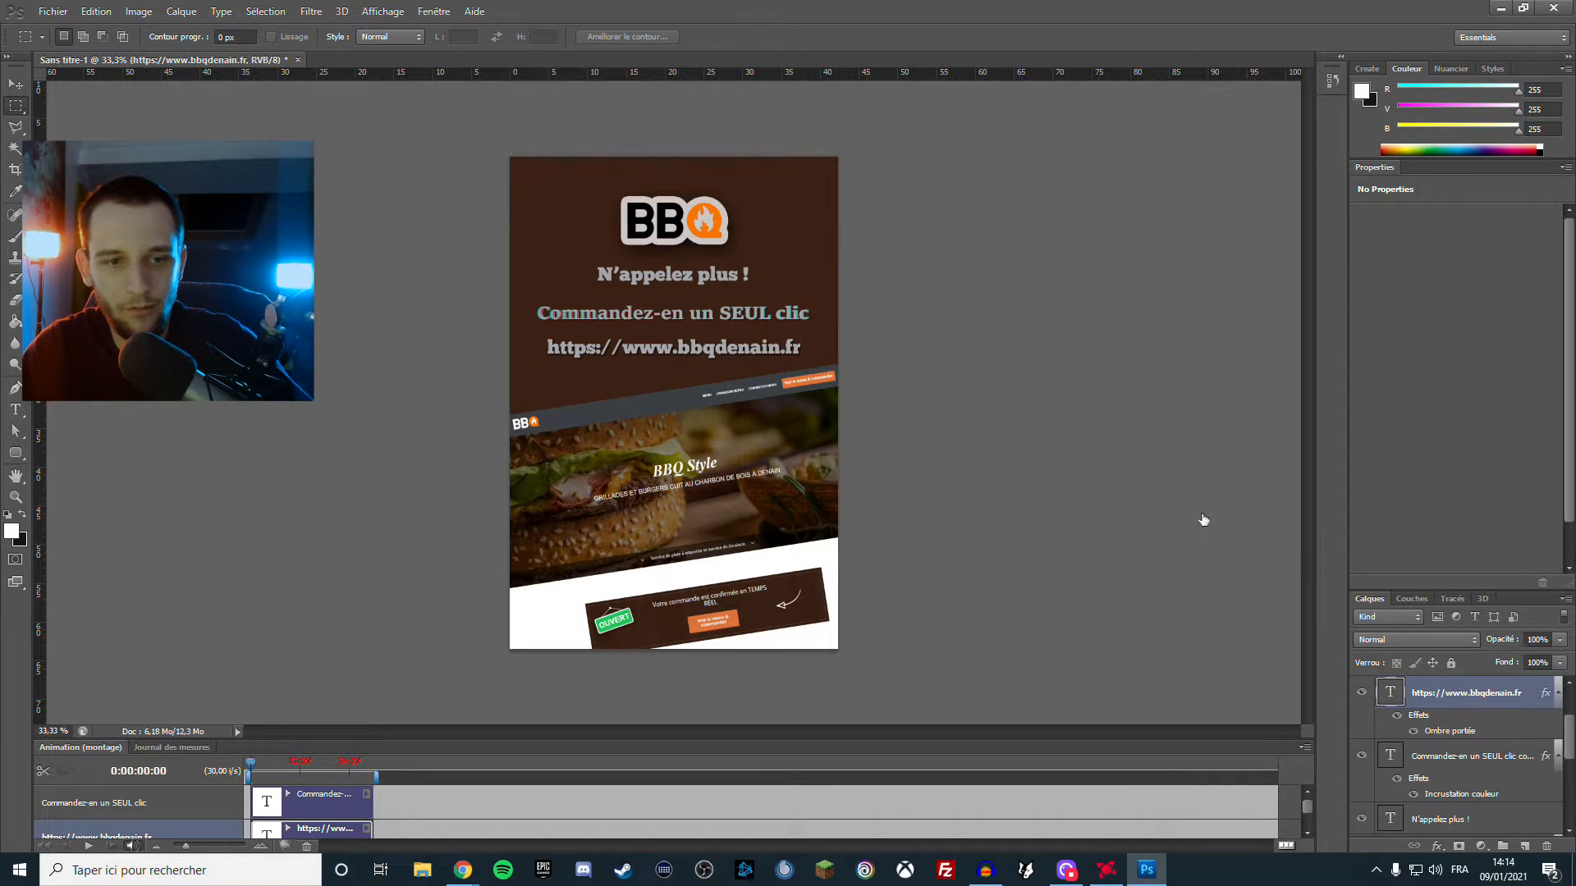
Try the web address text's drop shadow at 50% opacity and restore it to 75%
{"action": "double_click", "coordinate": [1481, 692]}
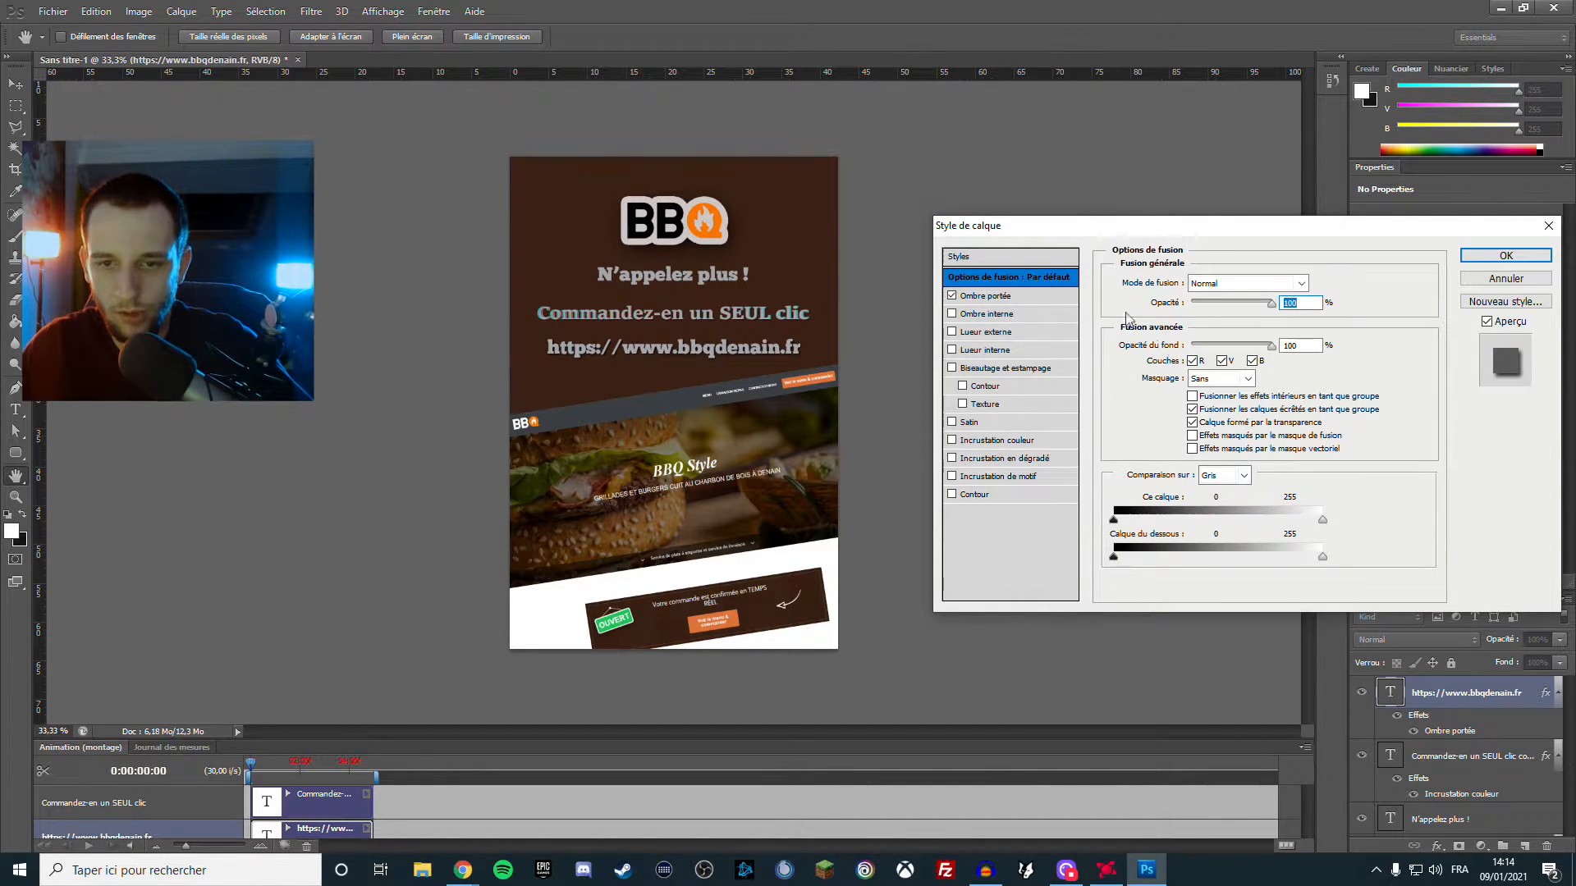
{"action": "left_click", "coordinate": [1004, 298]}
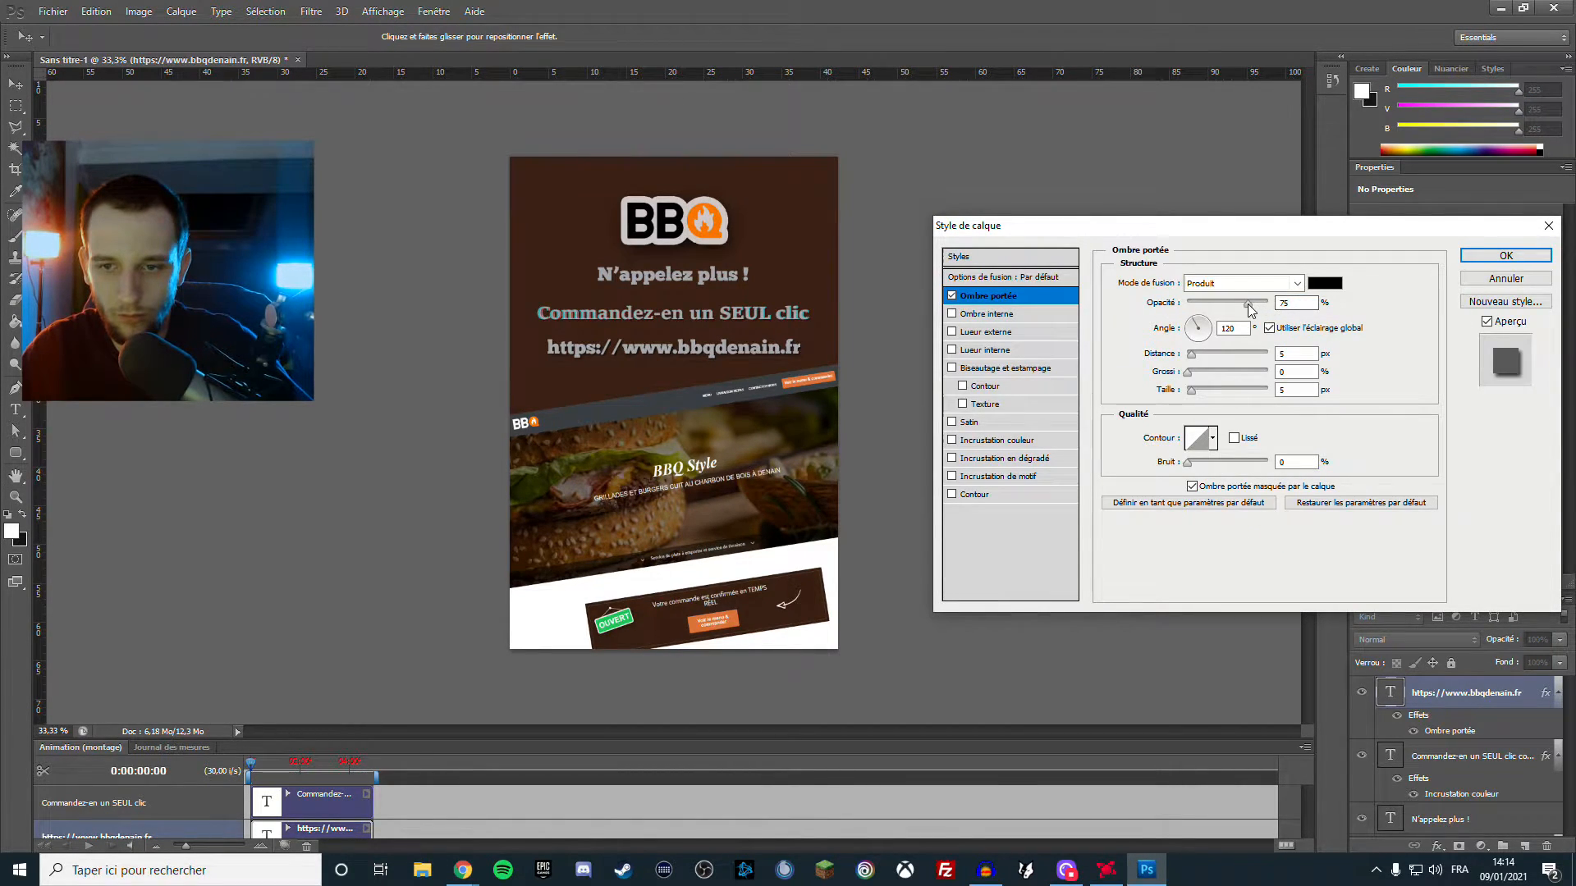
{"action": "type", "text": "50"}
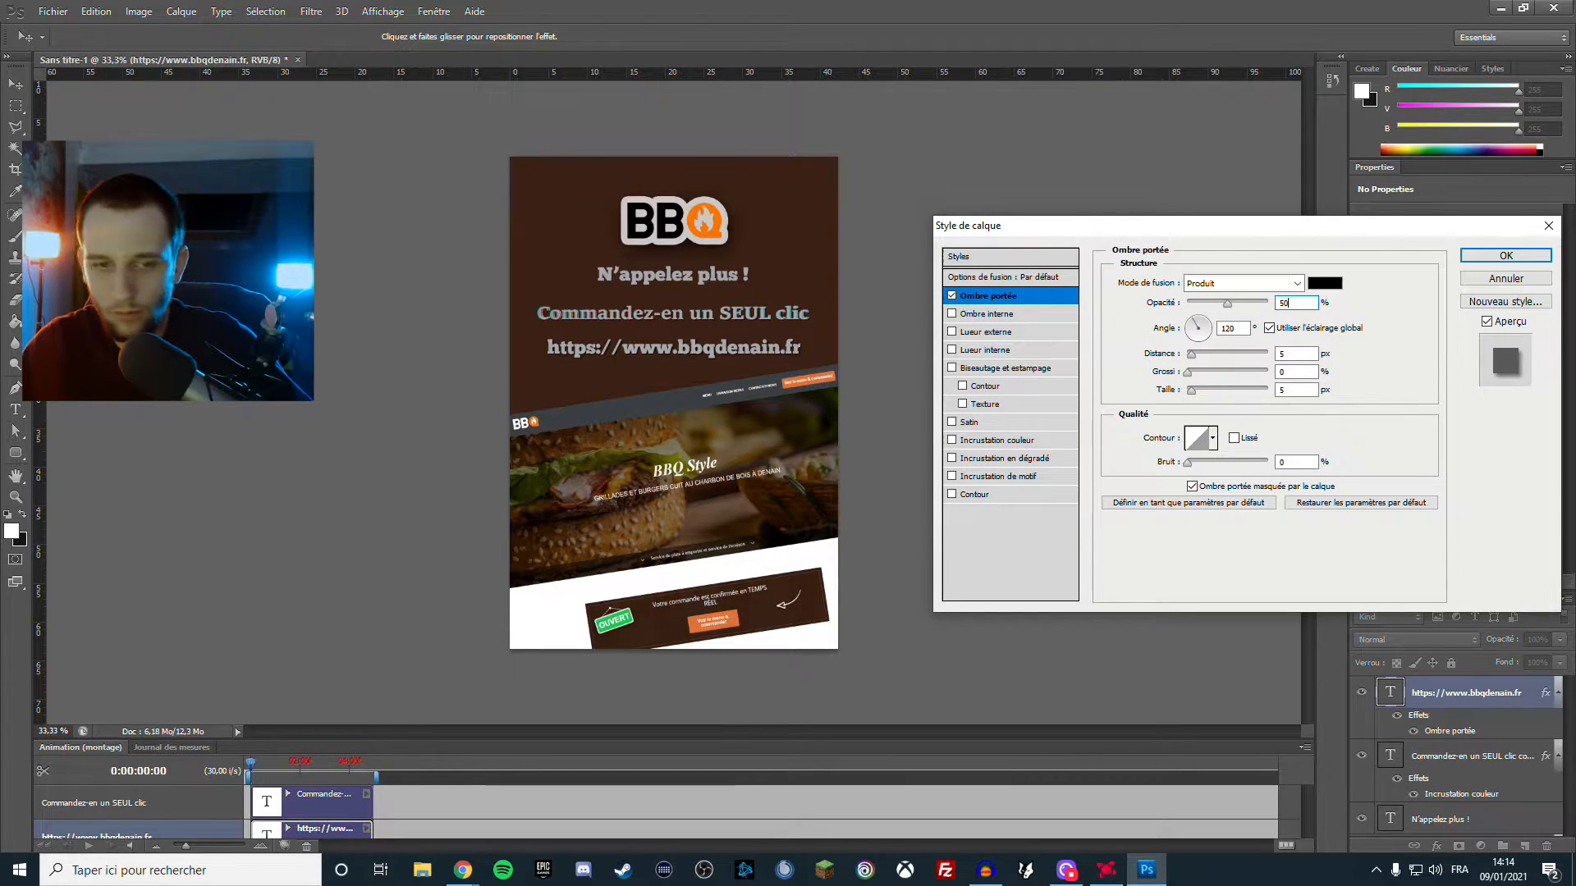
{"action": "key", "text": "BackSpace"}
{"action": "key", "text": "BackSpace"}
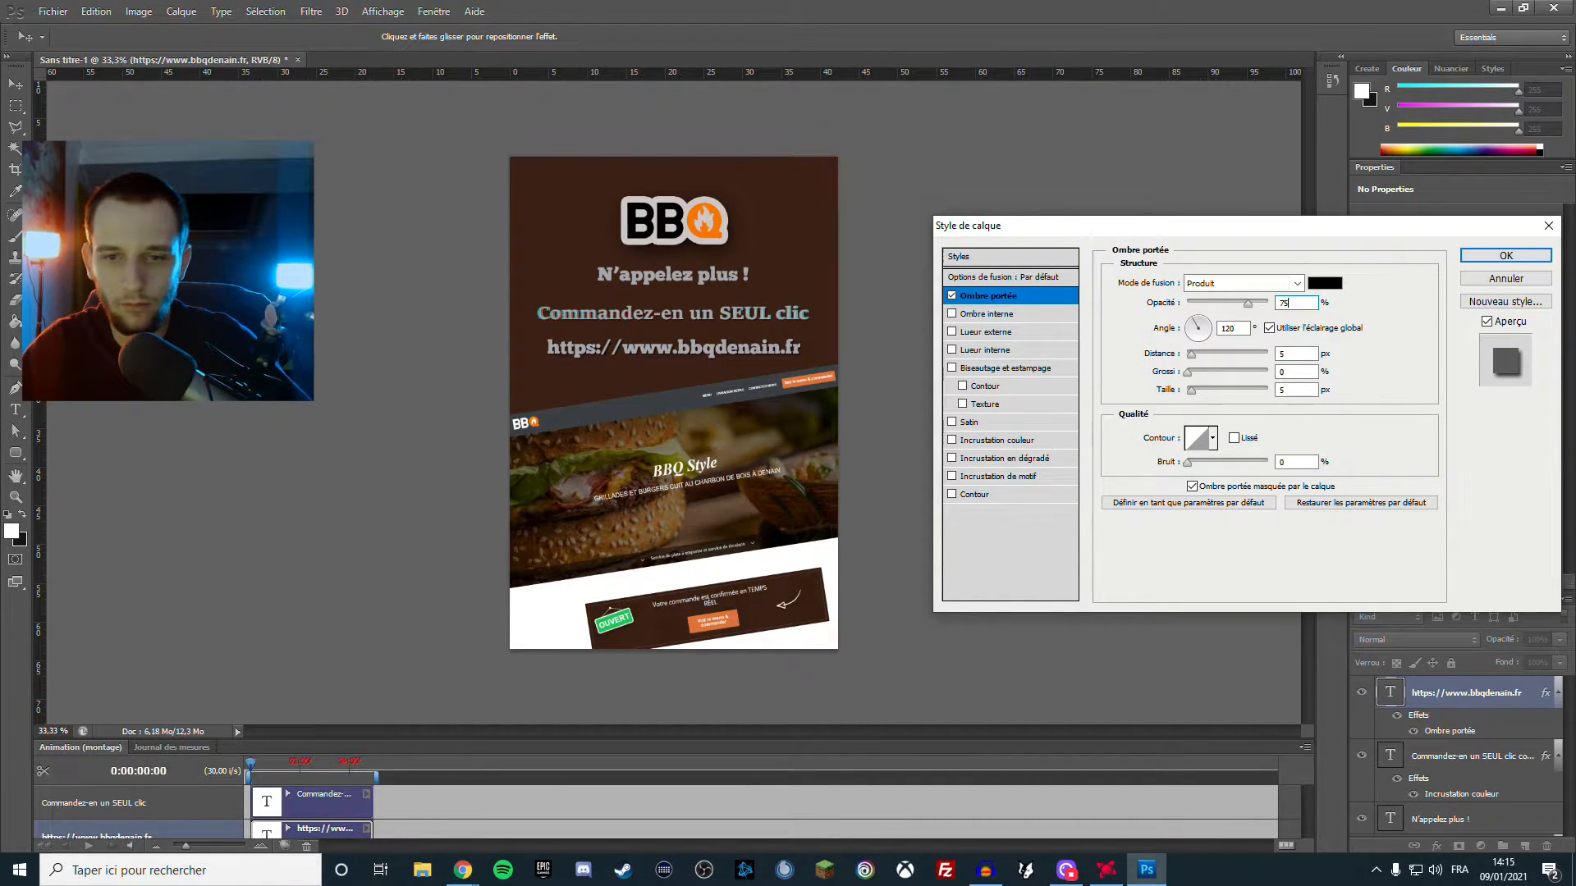
{"action": "key", "text": "Return"}
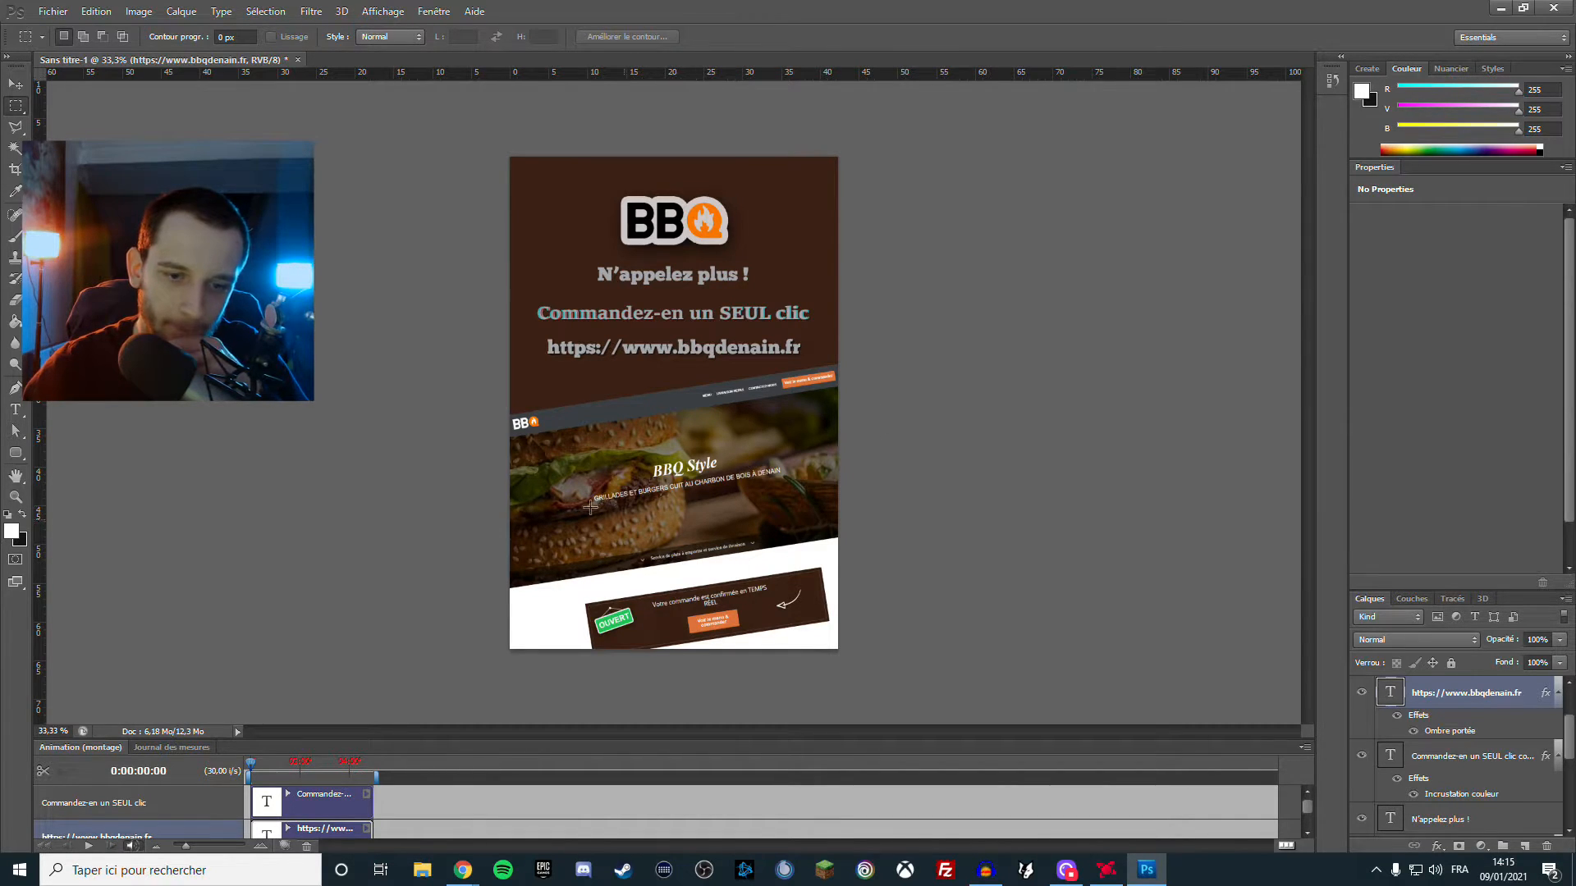
Switch to Chrome and search Google Images for "loupe" in place of "bureau informatique"
{"action": "mouse_move", "coordinate": [463, 870]}
{"action": "left_click", "coordinate": [456, 789]}
{"action": "left_click", "coordinate": [492, 14]}
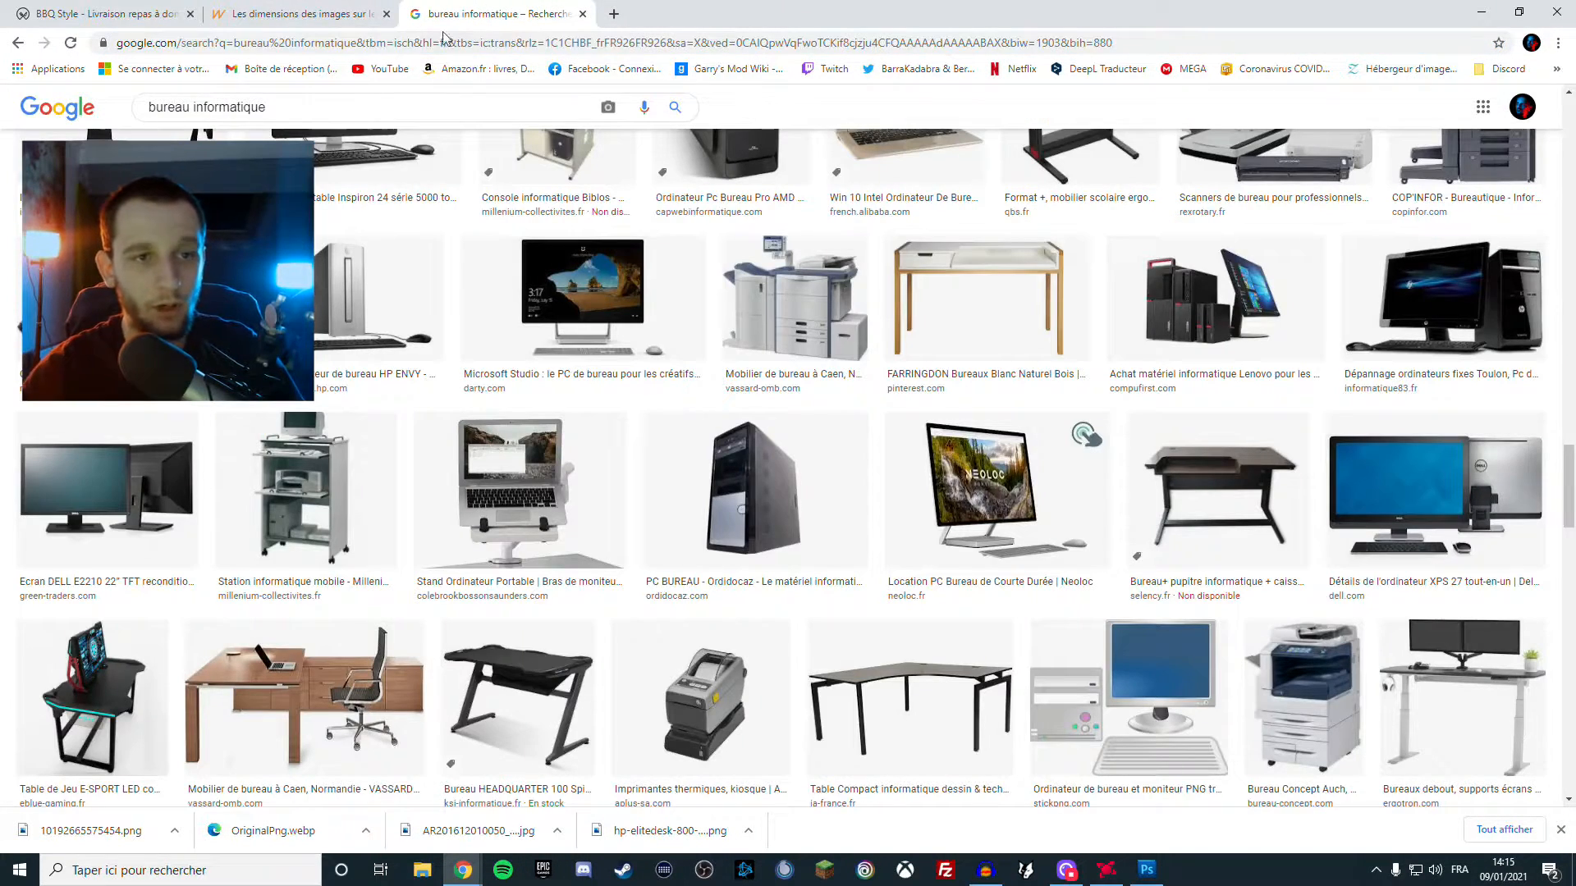
{"action": "left_click_drag", "start_coordinate": [302, 119], "coordinate": [114, 133]}
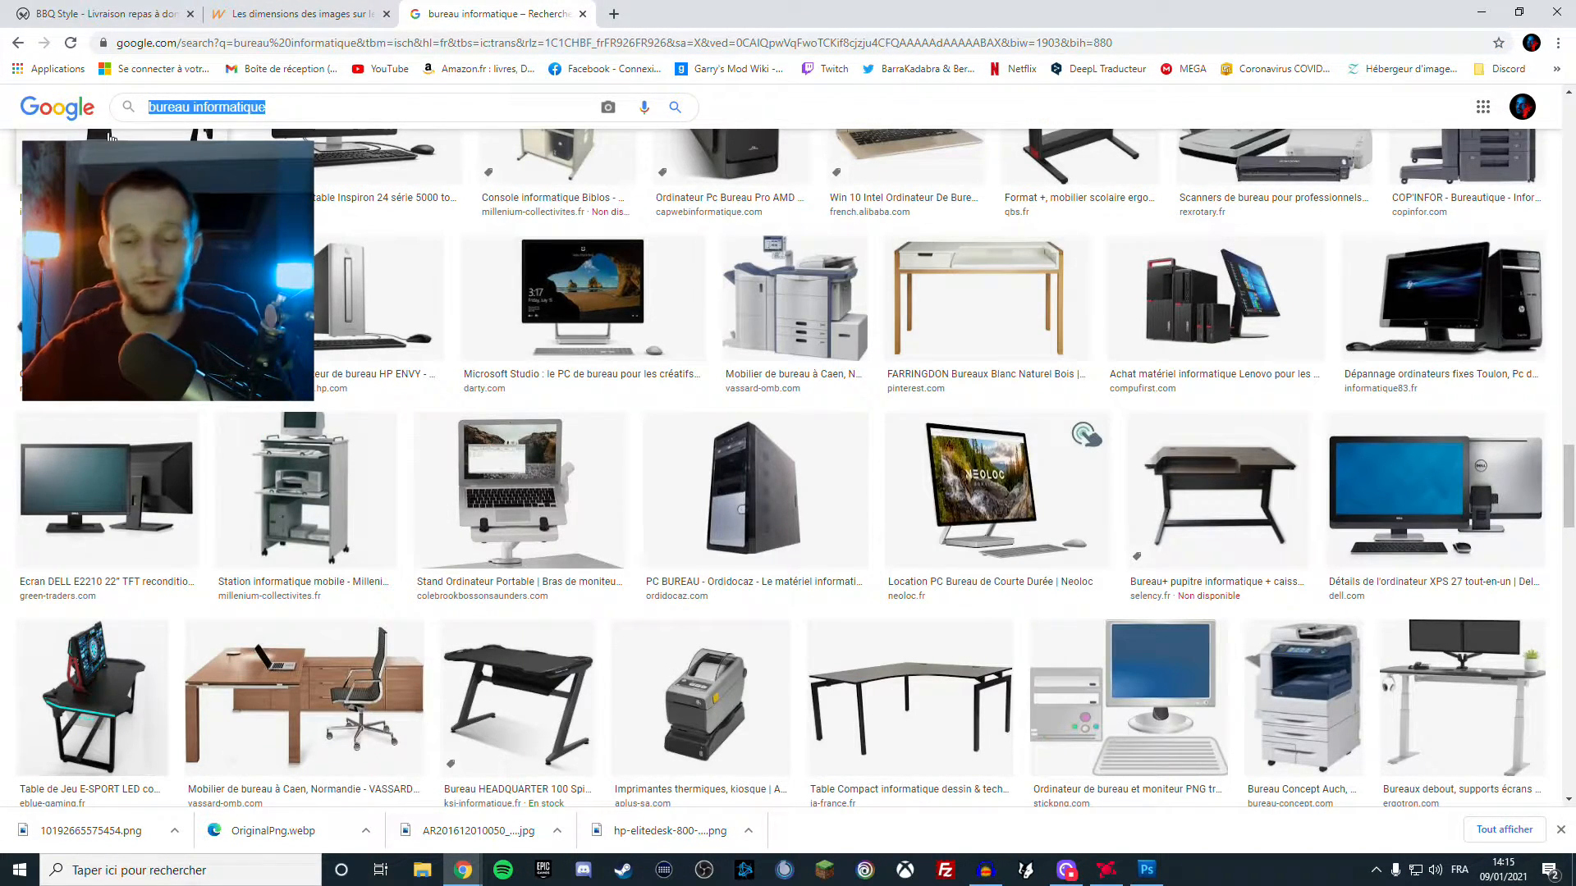
{"action": "type", "text": "loupe"}
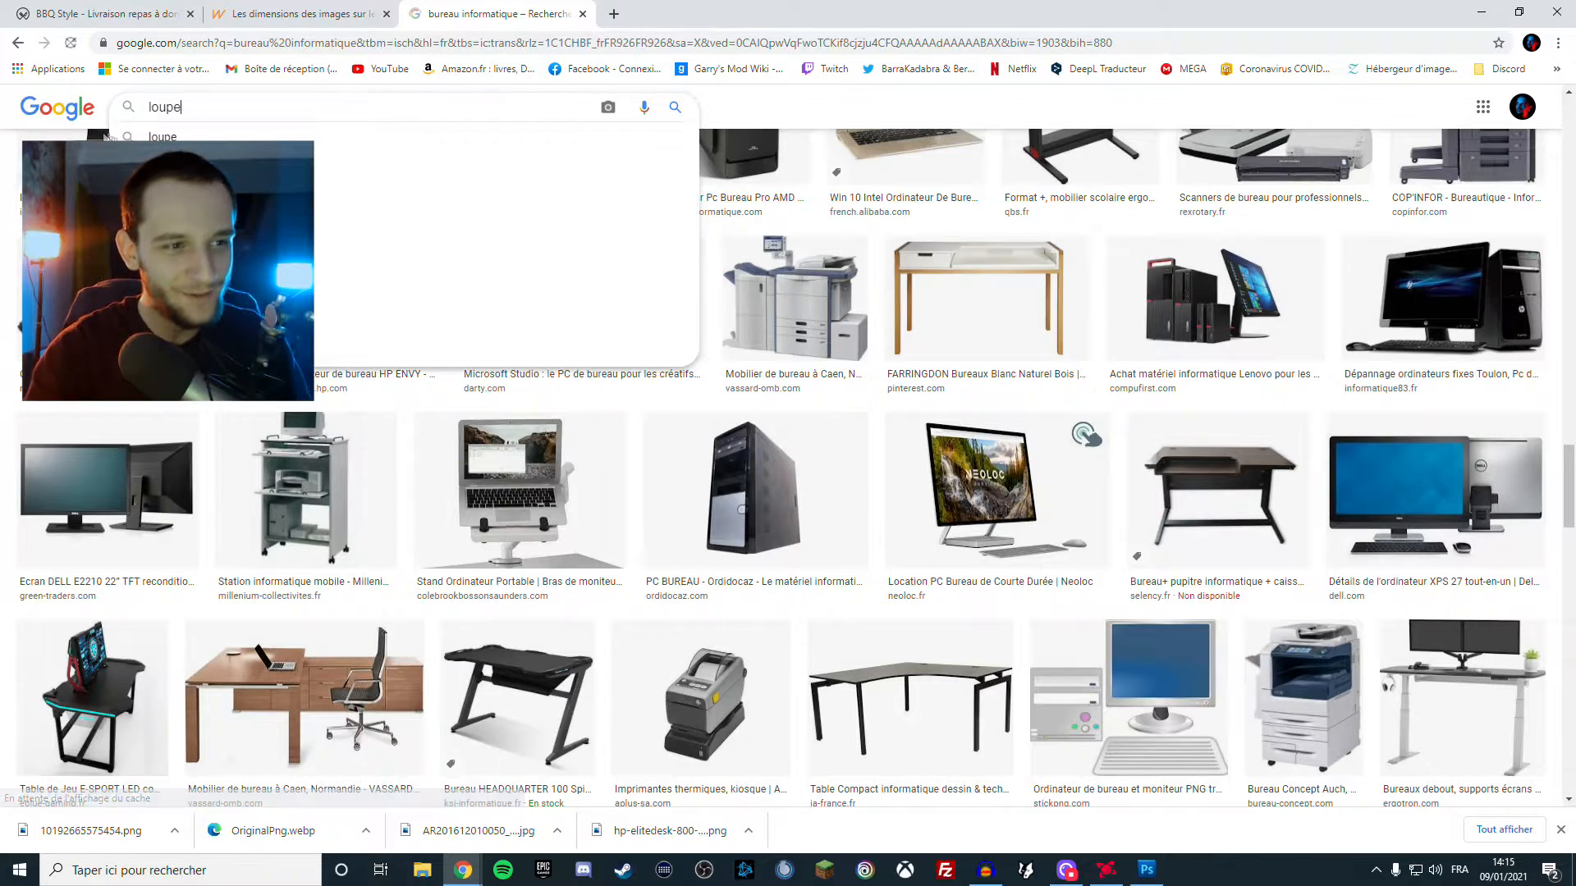
{"action": "key", "text": "Return"}
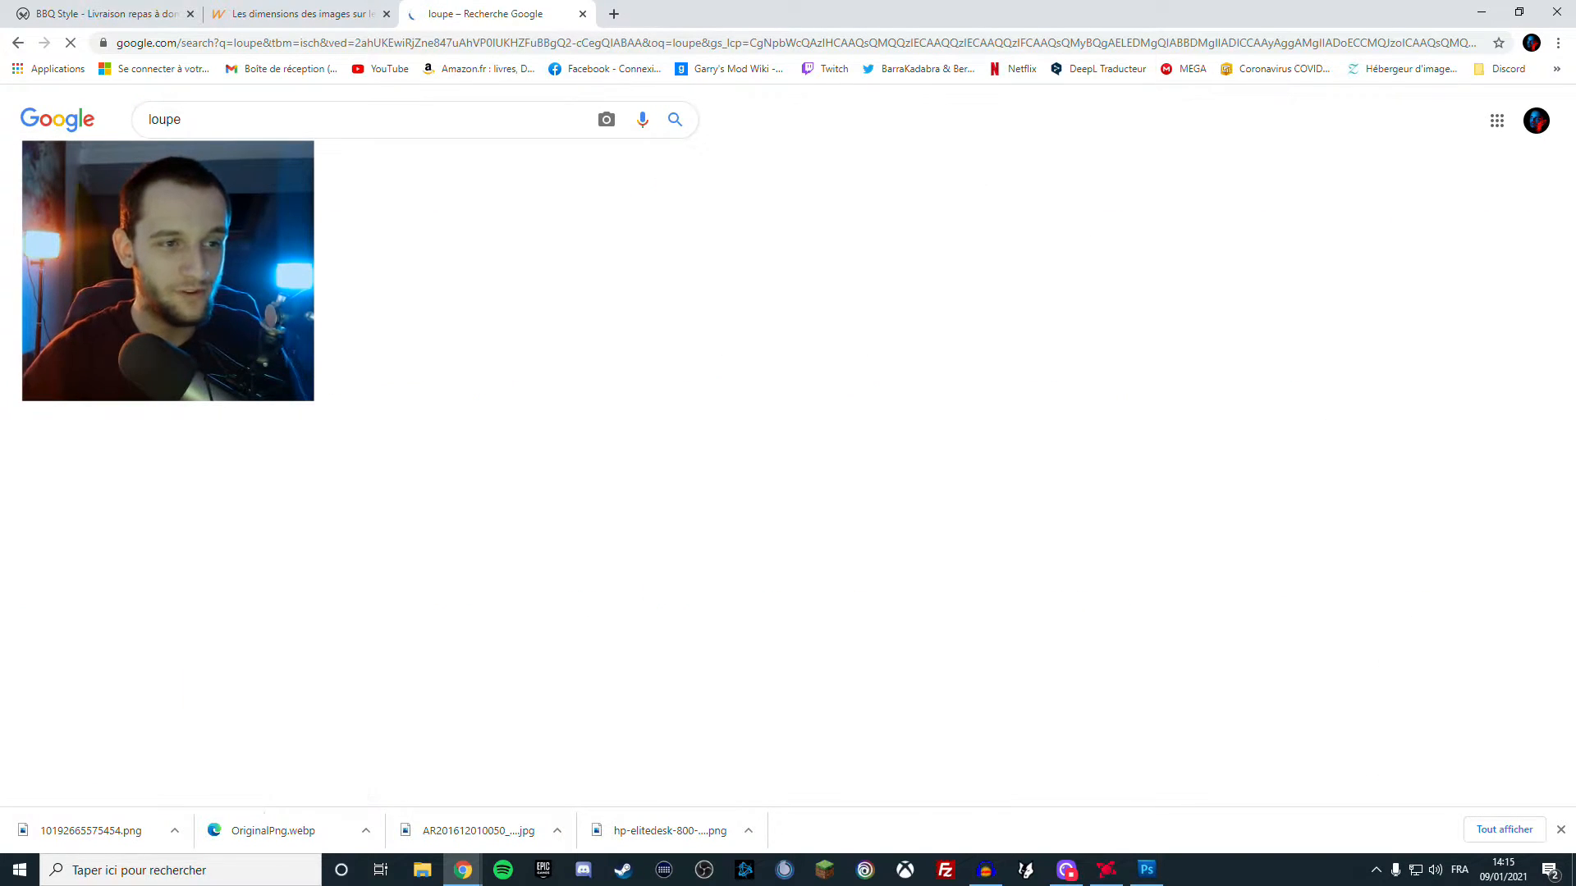
Filter the loupe images to transparent ones and open the "Loupe Vue Latérale PNG transparents" result from StickPNG
{"action": "left_click", "coordinate": [659, 167]}
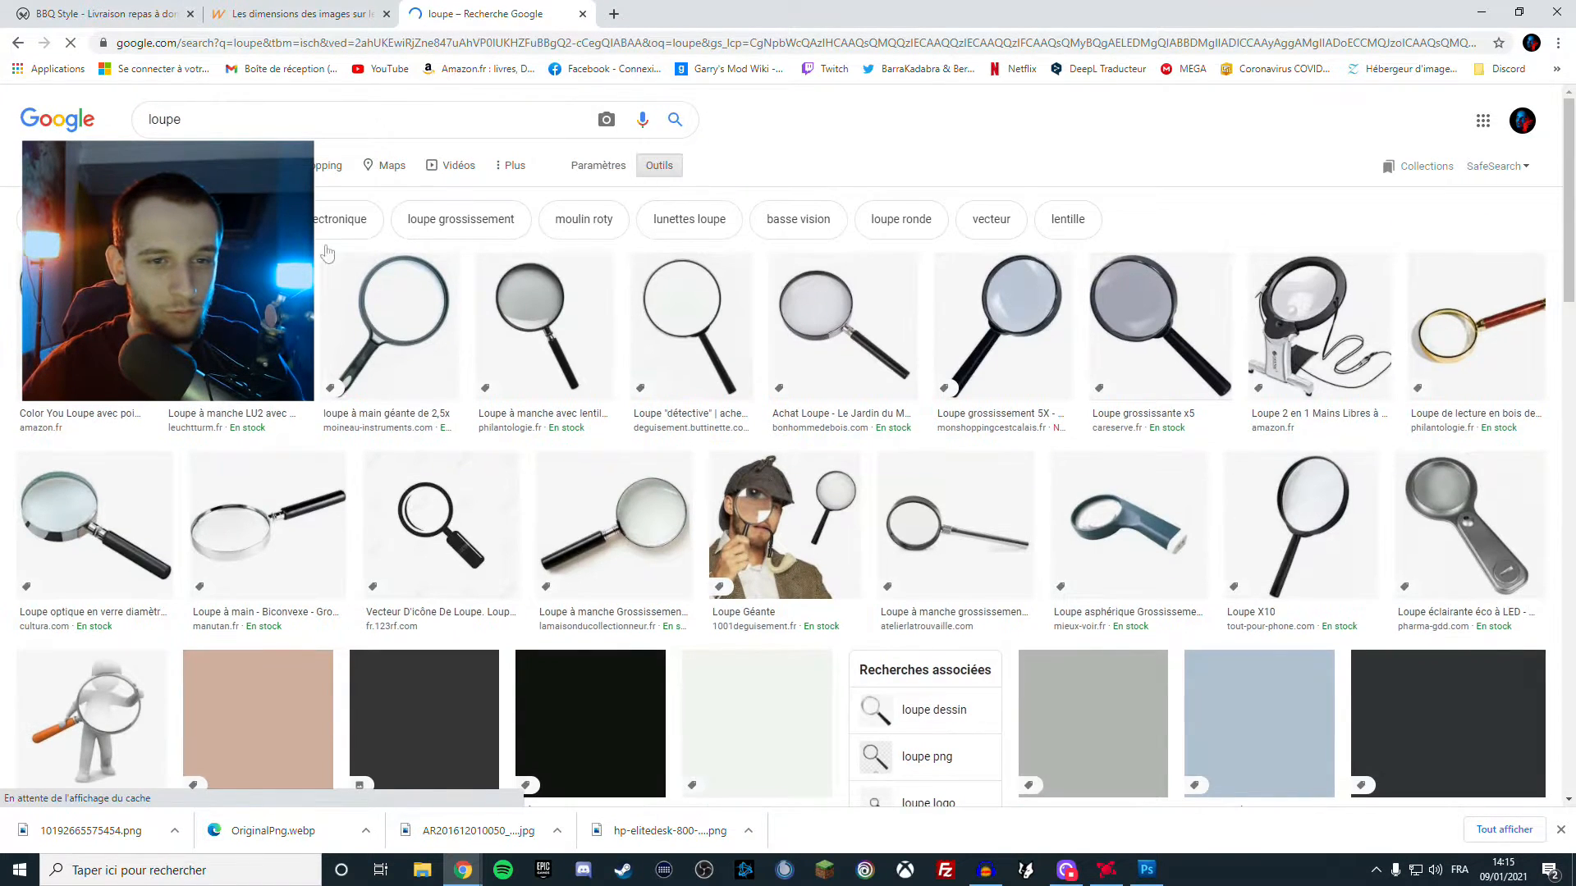
{"action": "left_click", "coordinate": [208, 196]}
{"action": "left_click", "coordinate": [217, 272]}
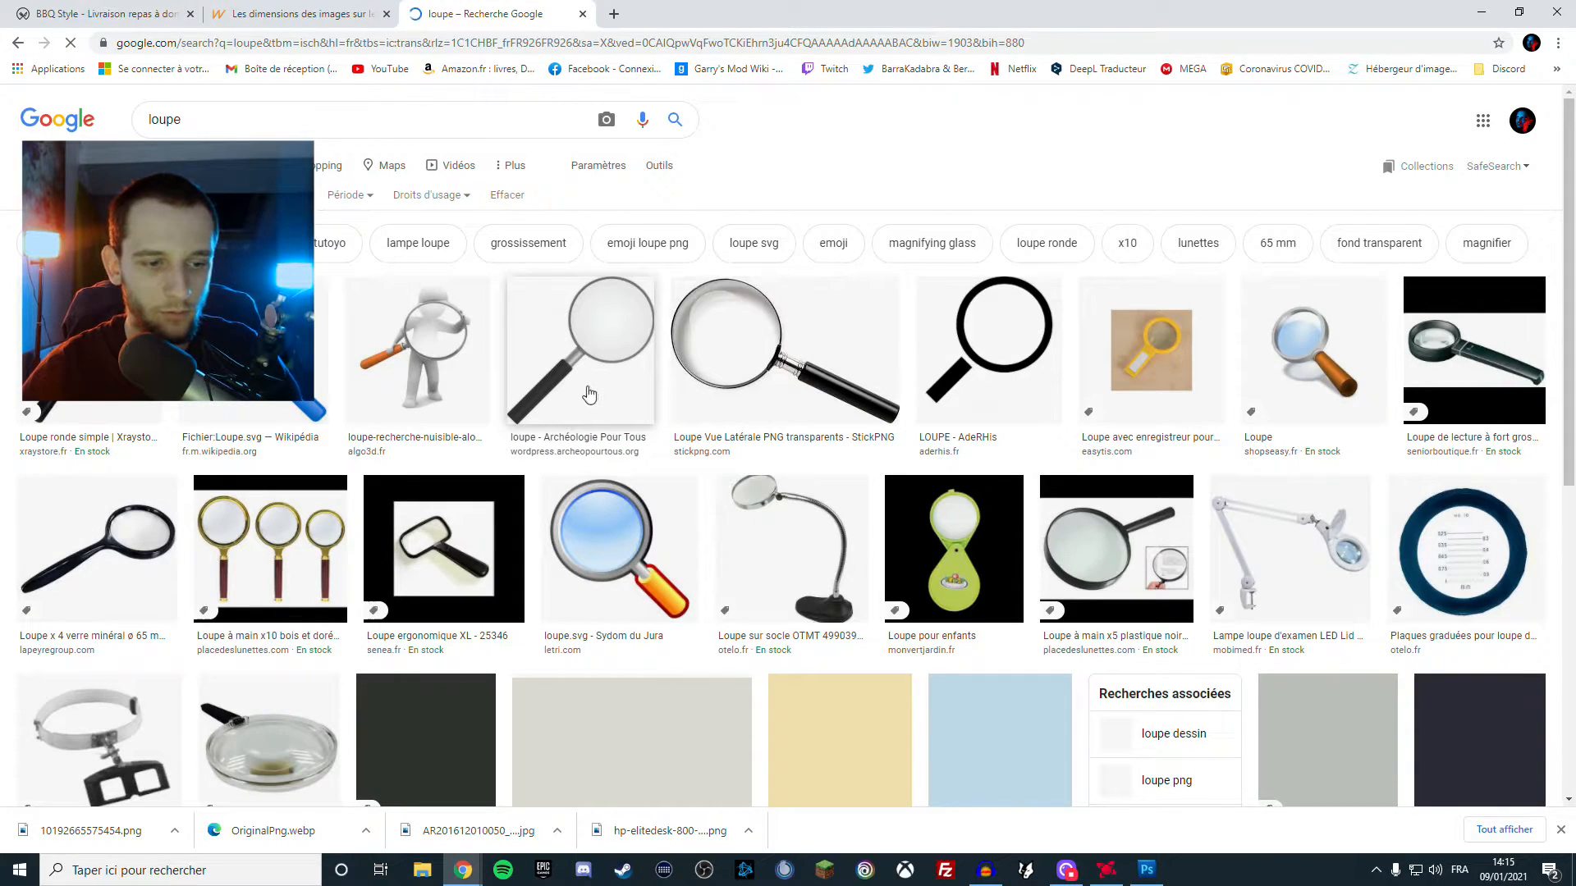
{"action": "left_click", "coordinate": [693, 351]}
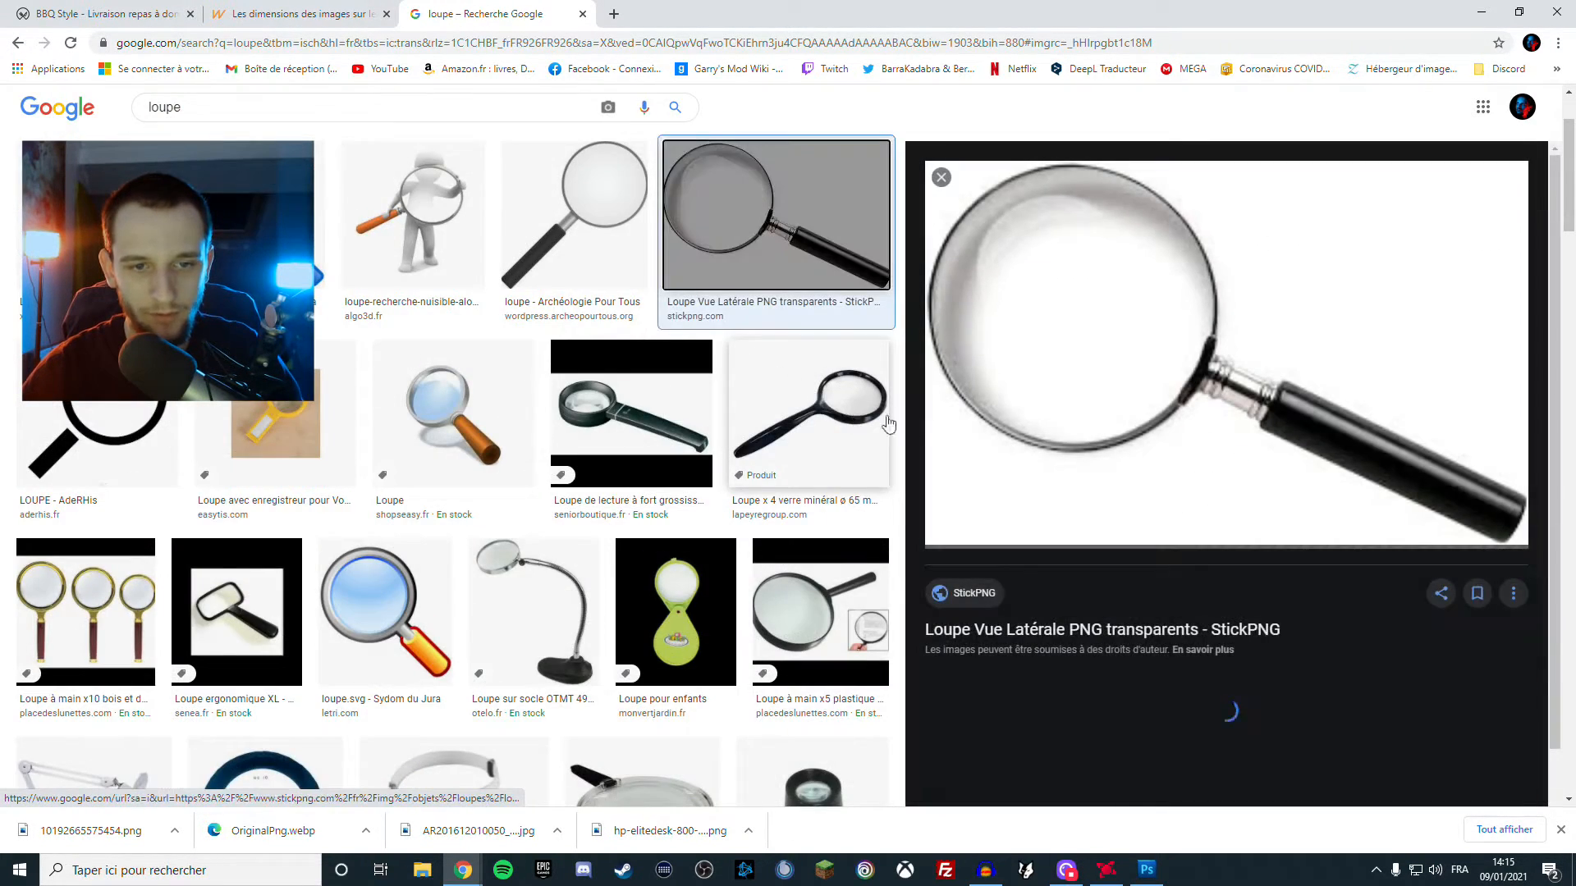
Save the StickPNG magnifying glass image to the computer
{"action": "right_click", "coordinate": [1211, 401]}
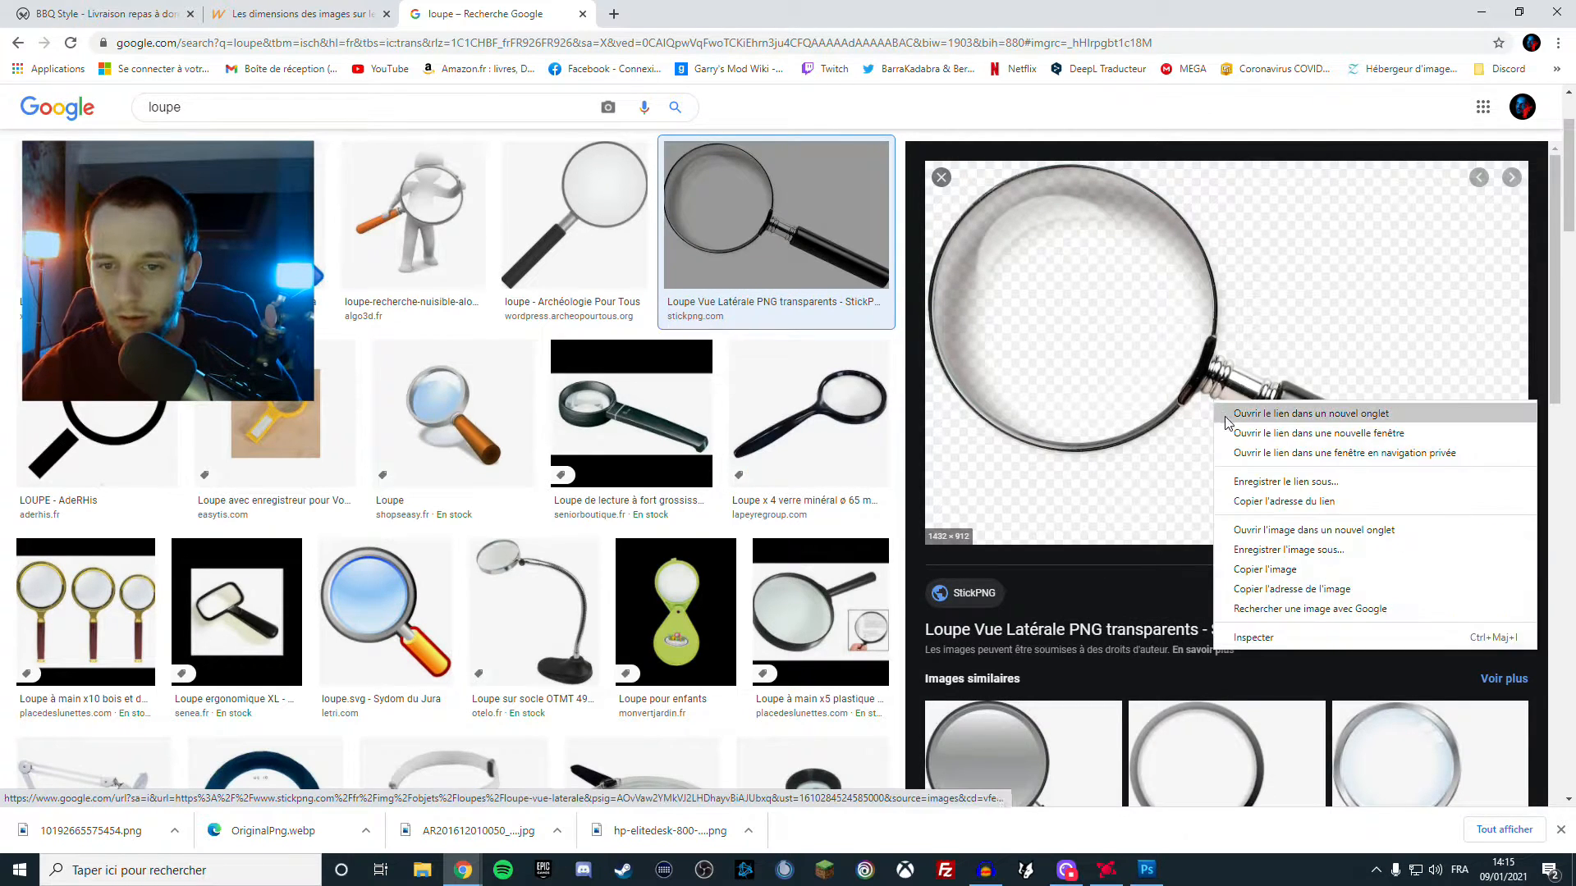
{"action": "left_click", "coordinate": [1287, 556]}
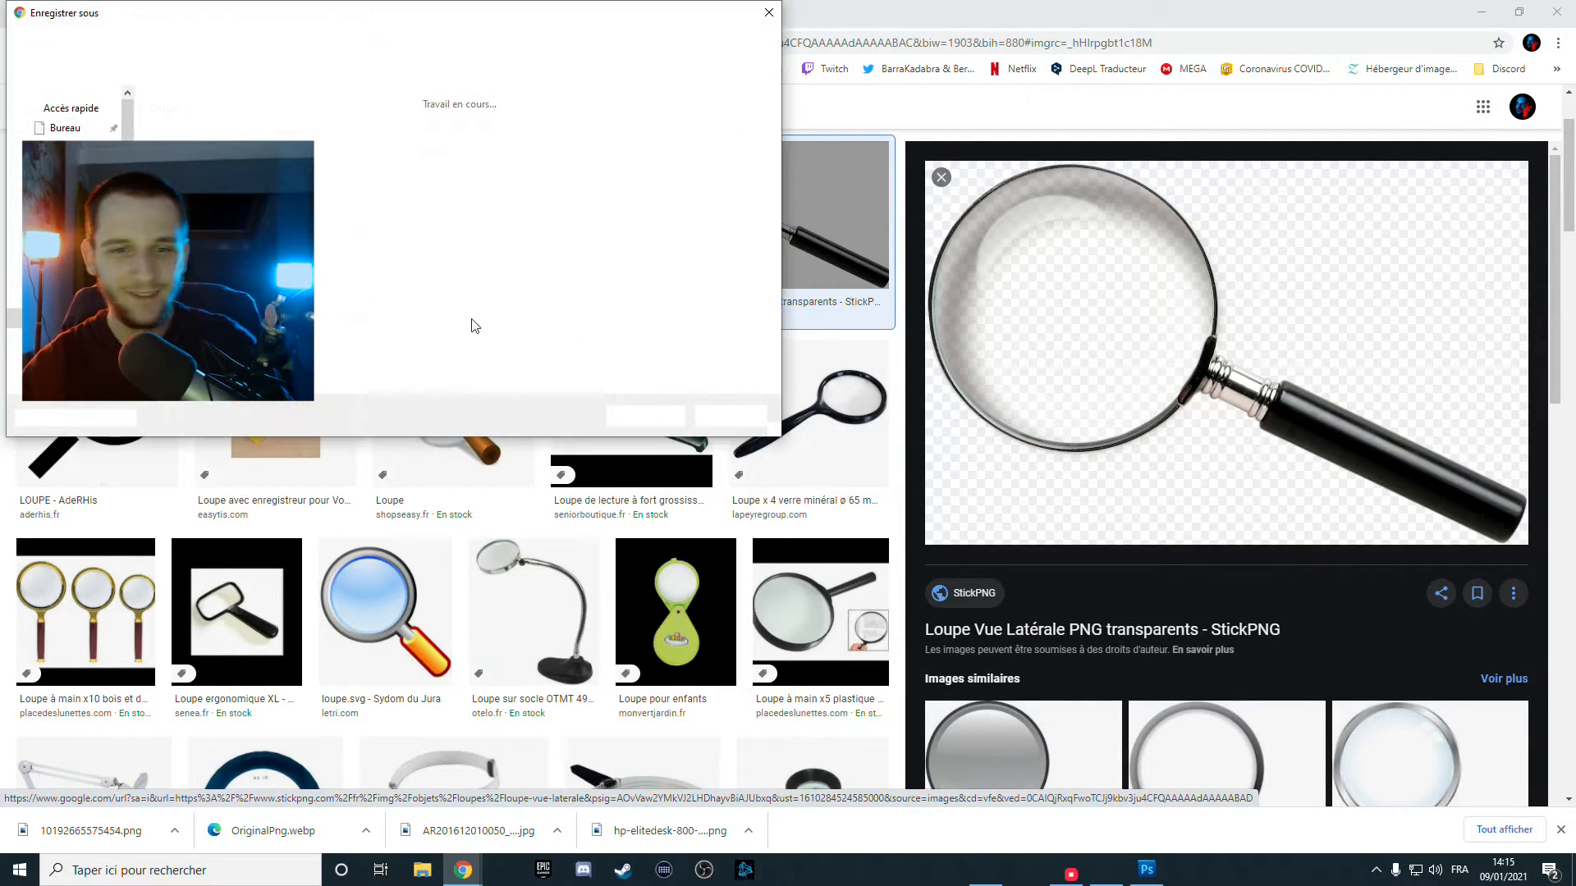
{"action": "left_click", "coordinate": [645, 416]}
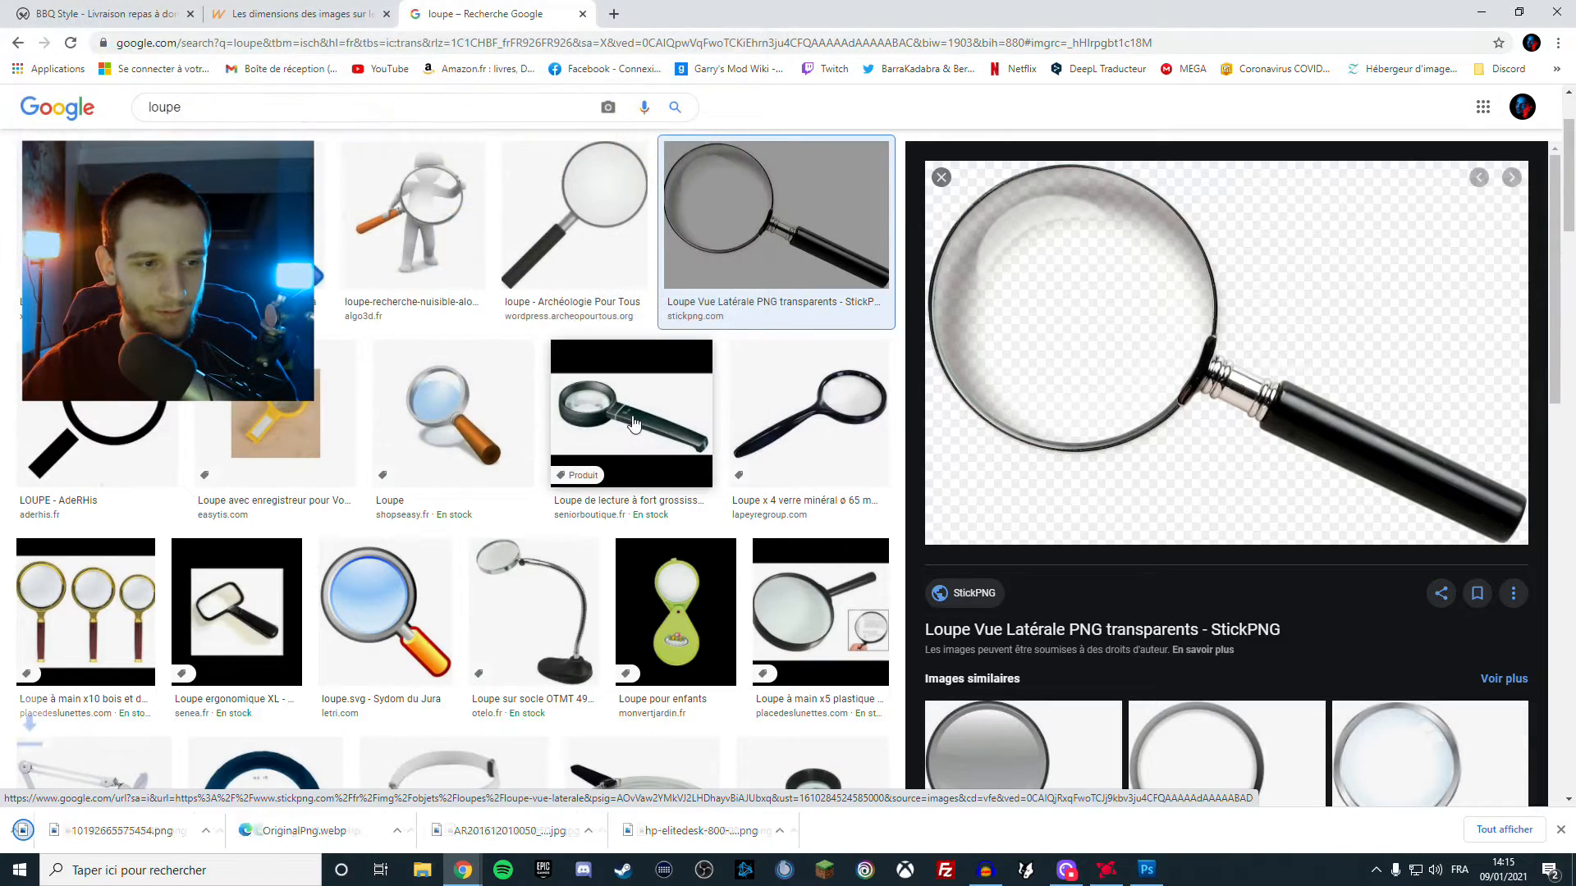
Search Google Images for "curseur" in place of "loupe"
{"action": "scroll", "coordinate": [591, 246], "scroll_direction": "up", "scroll_amount": 2}
{"action": "double_click", "coordinate": [164, 119]}
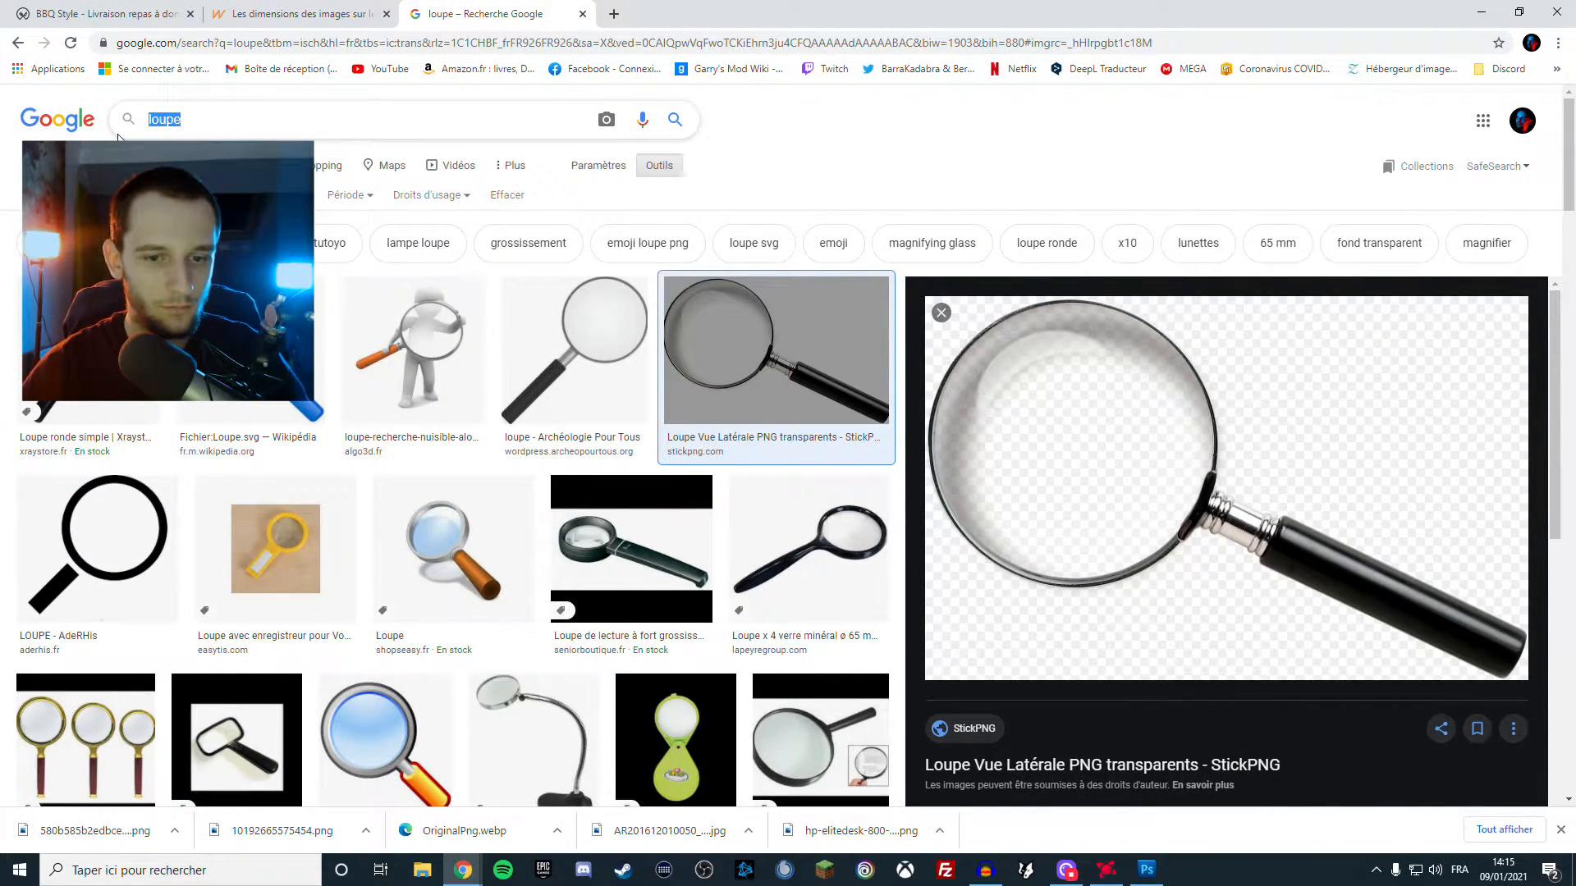
{"action": "type", "text": "cur"}
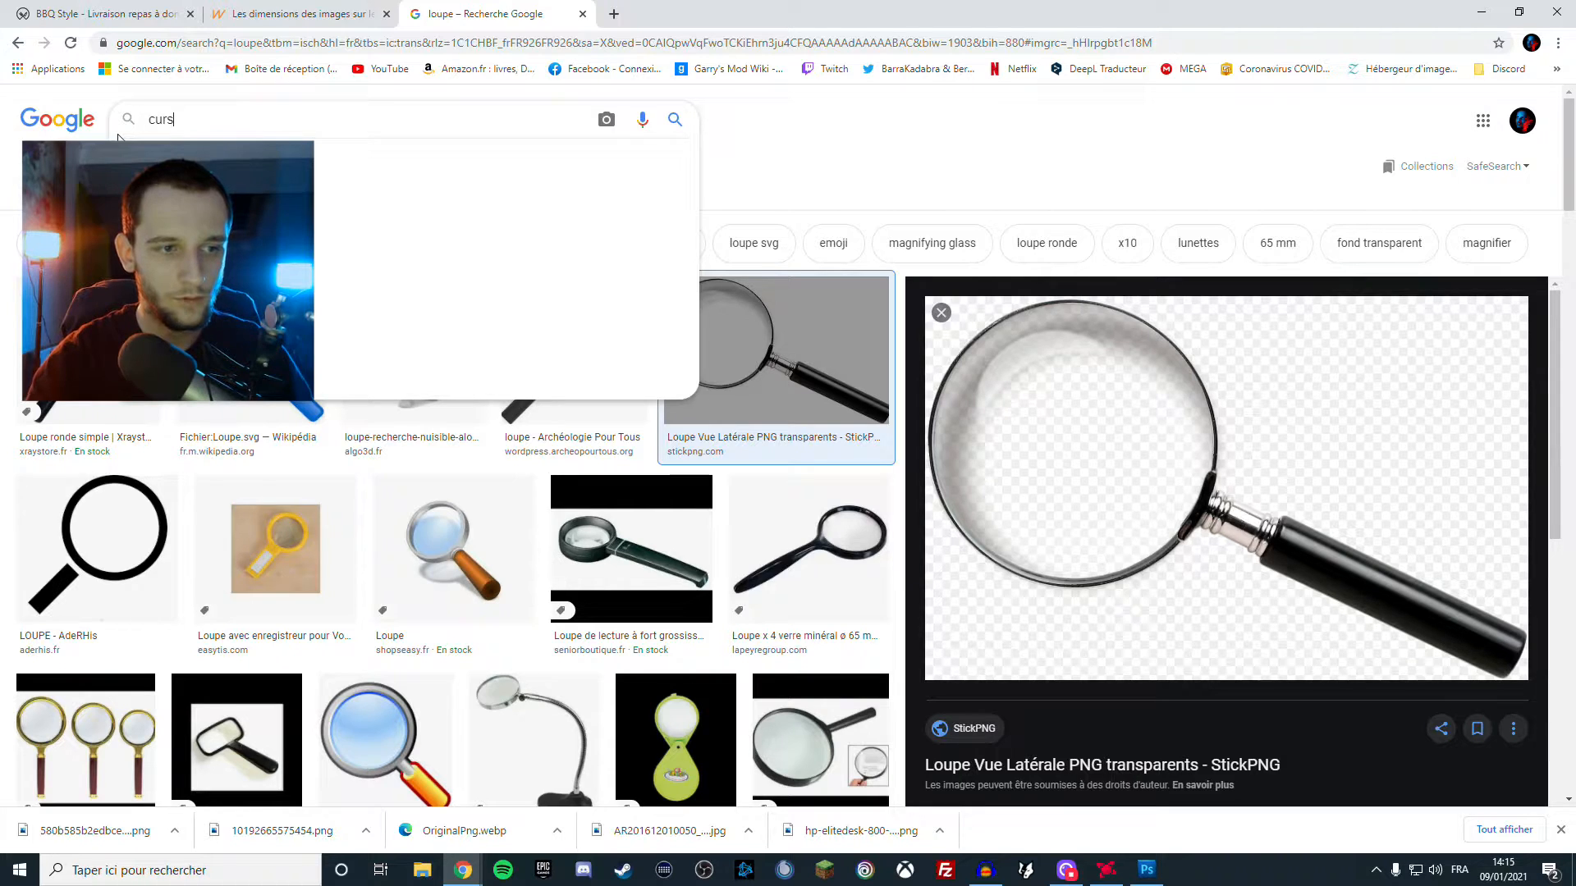
{"action": "type", "text": "s"}
{"action": "key", "text": "Up"}
{"action": "key", "text": "Up"}
{"action": "key", "text": "Up"}
{"action": "key", "text": "Up"}
{"action": "key", "text": "Up"}
{"action": "key", "text": "Return"}
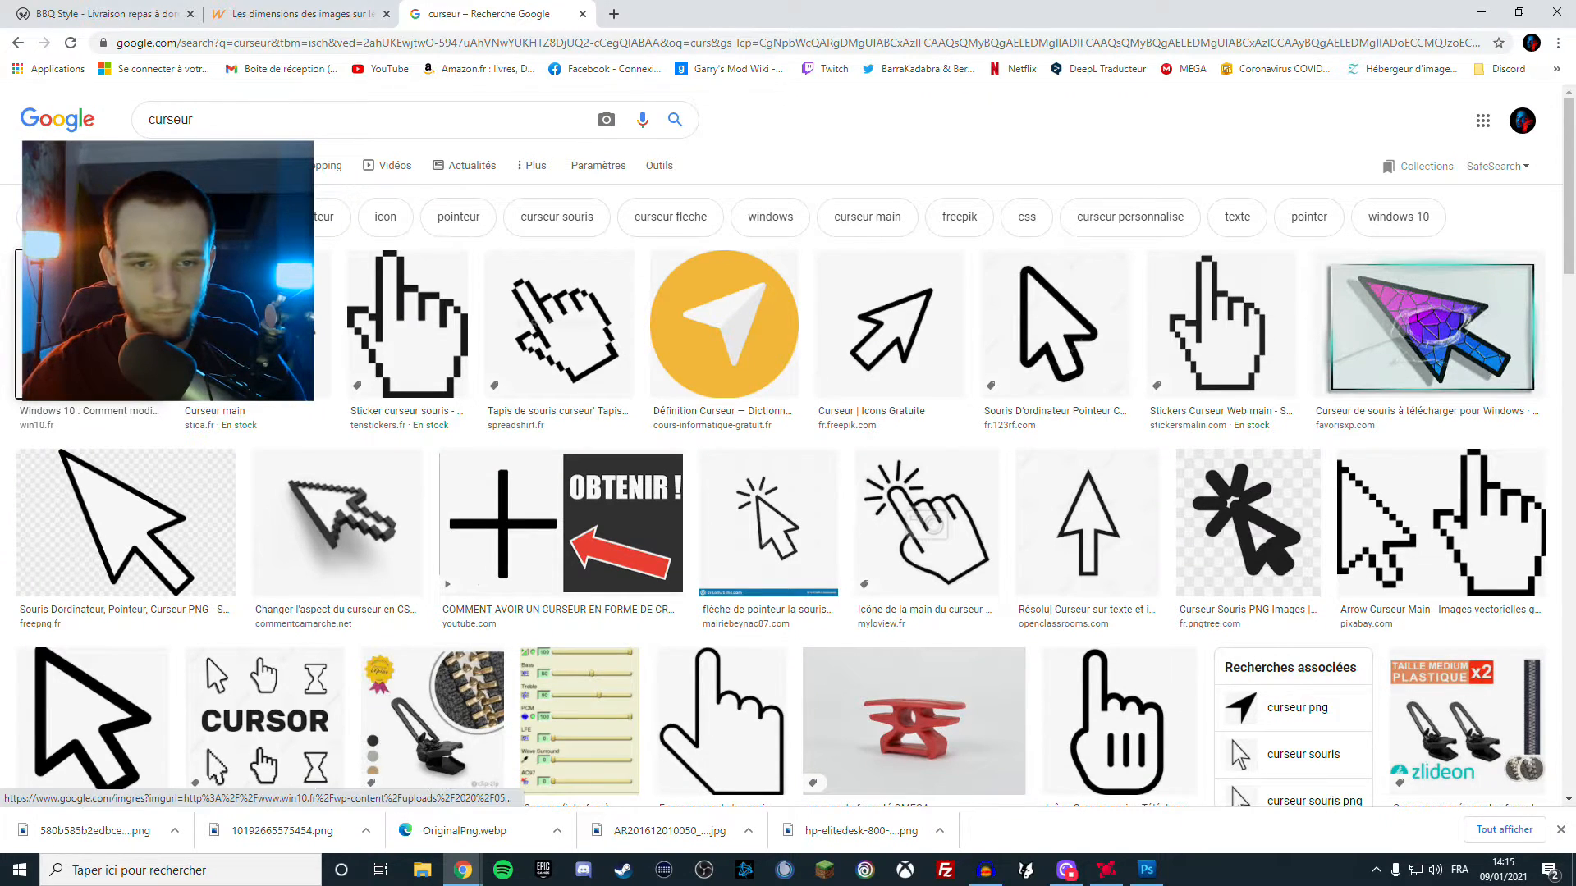
{"action": "left_click", "coordinate": [90, 328]}
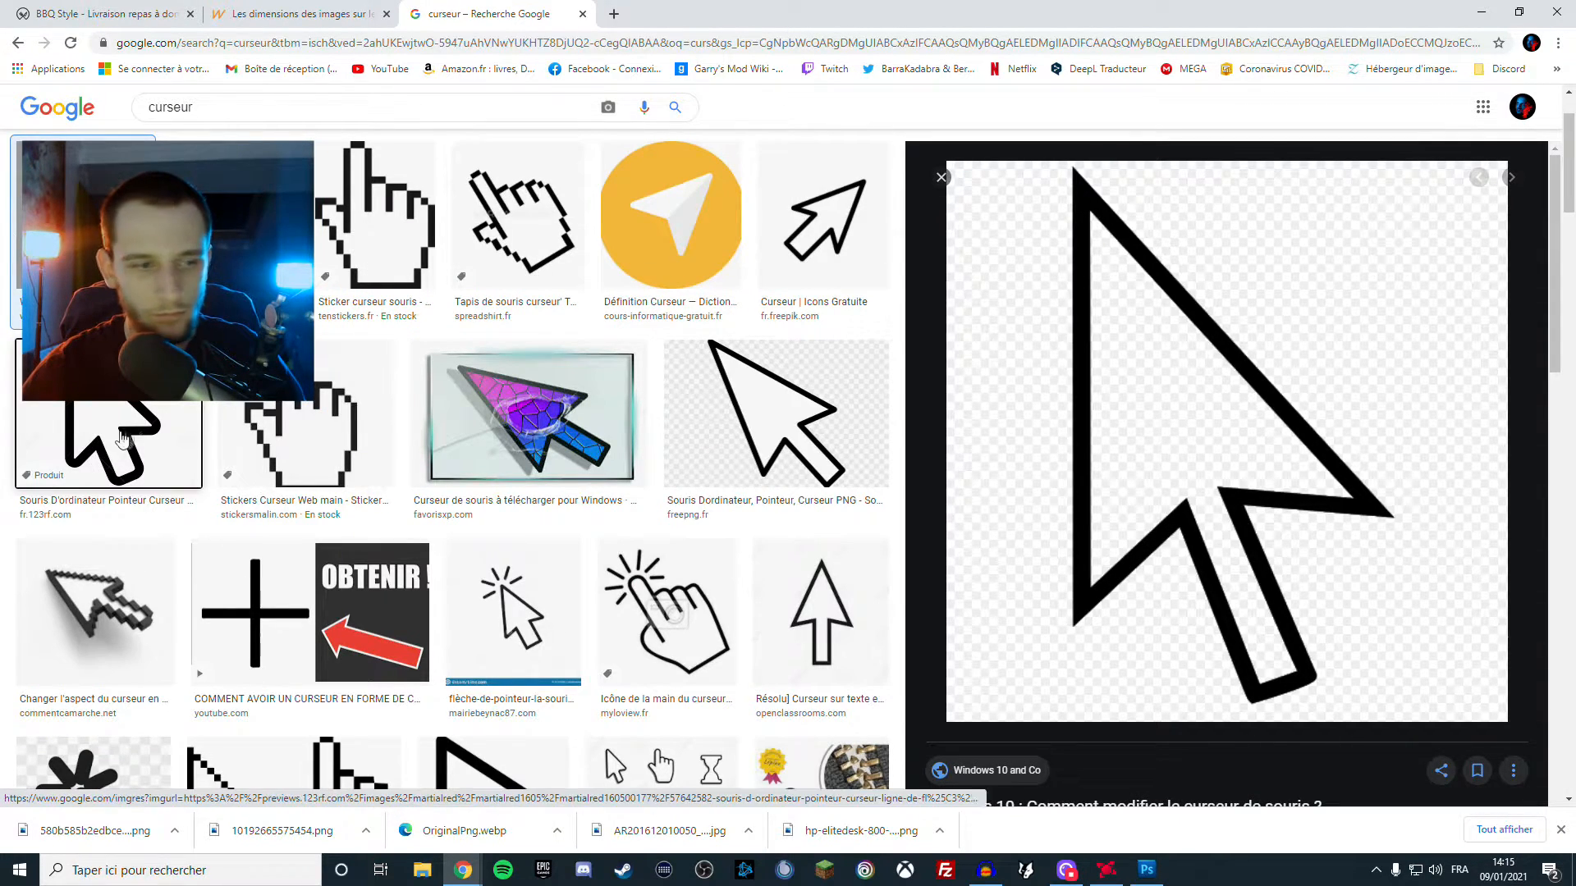
{"action": "right_click", "coordinate": [1192, 460]}
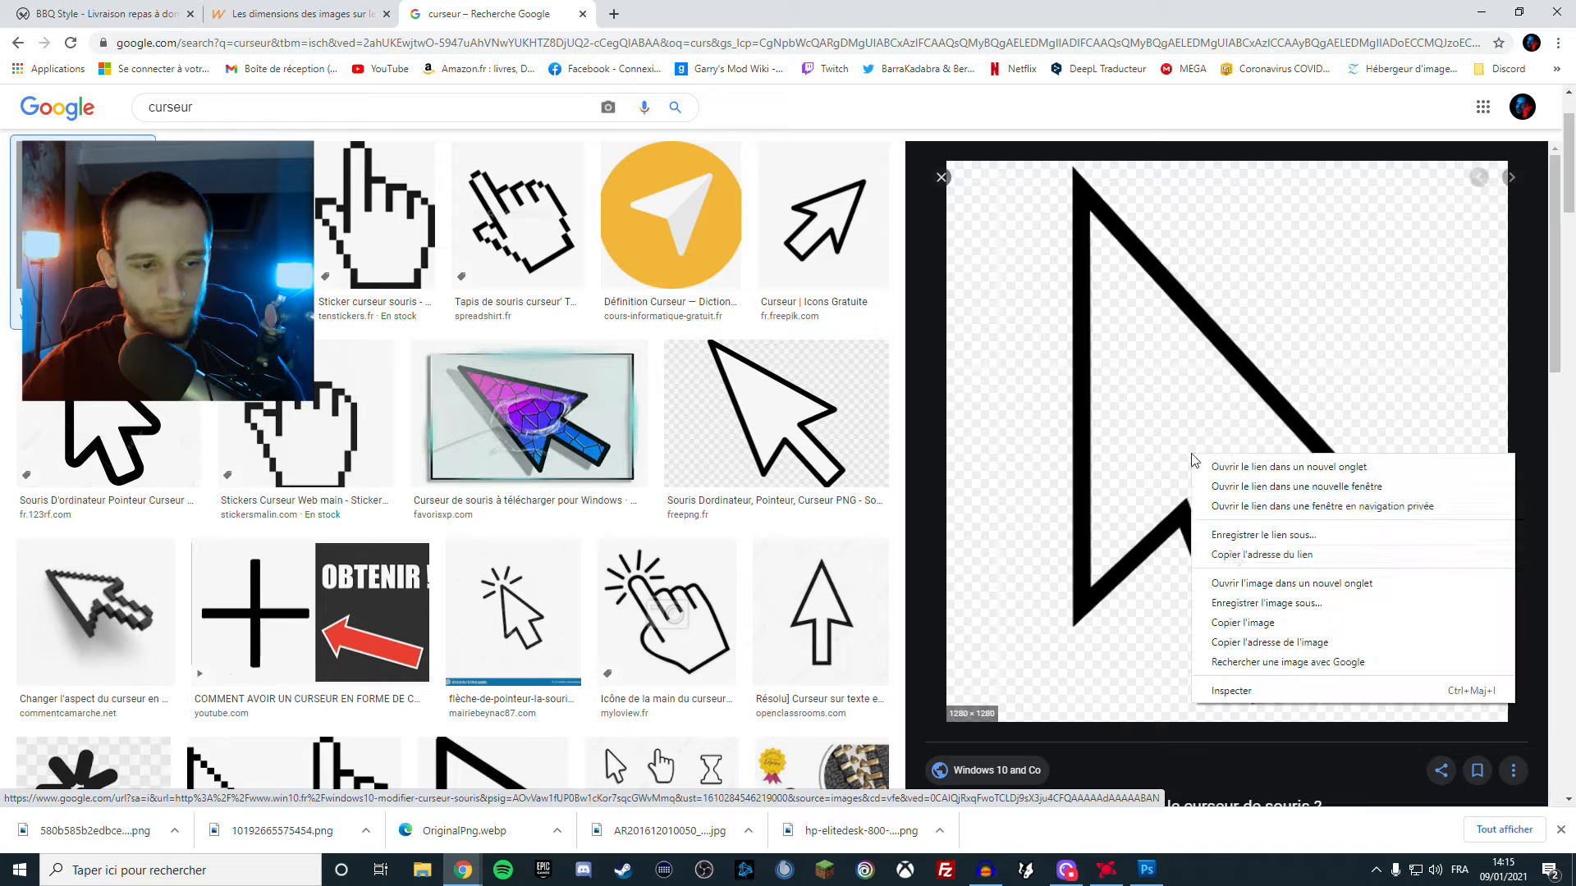
{"action": "left_click", "coordinate": [1268, 603]}
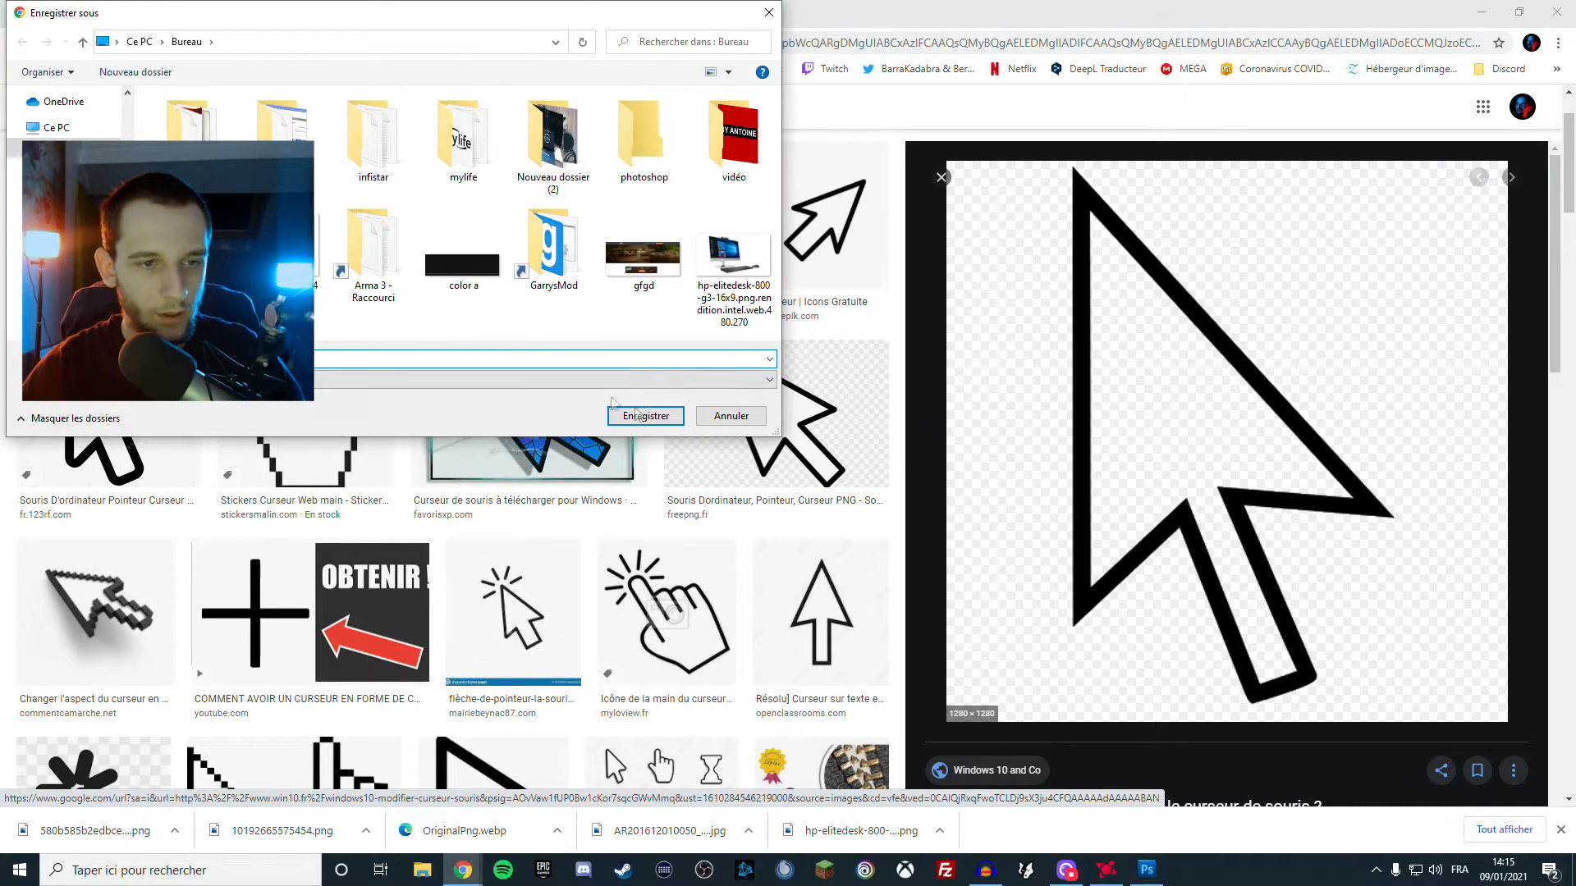
{"action": "left_click", "coordinate": [731, 415]}
Open the freepng.fr result "Souris Dordinateur, Pointeur, Curseur PNG" and save its image to the desktop (Bureau)
{"action": "left_click", "coordinate": [779, 418]}
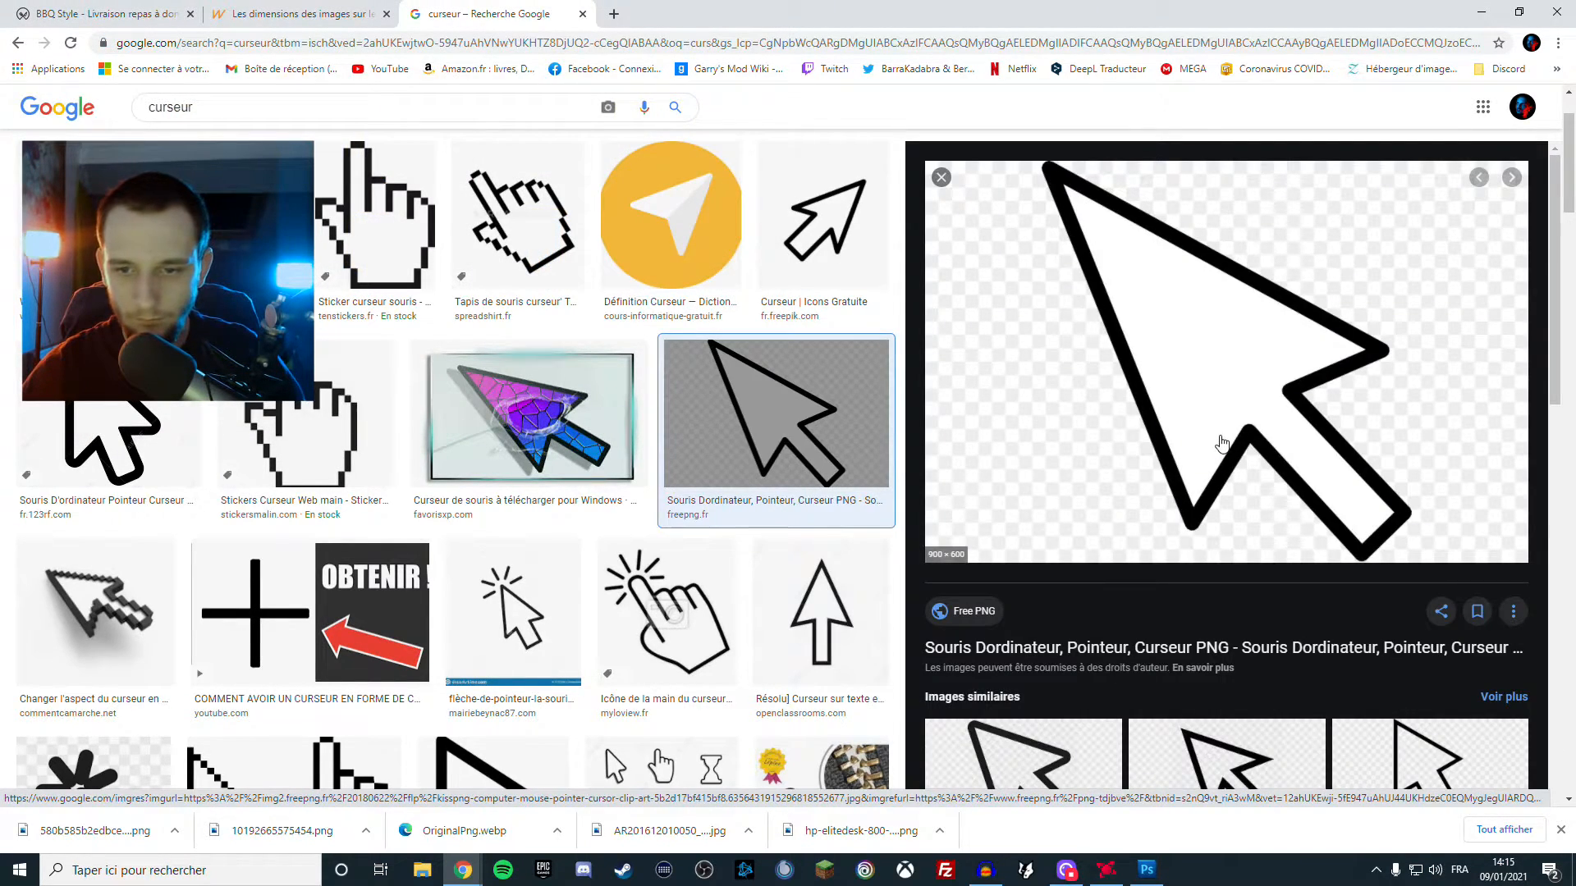
{"action": "right_click", "coordinate": [1224, 441]}
{"action": "left_click", "coordinate": [1256, 589]}
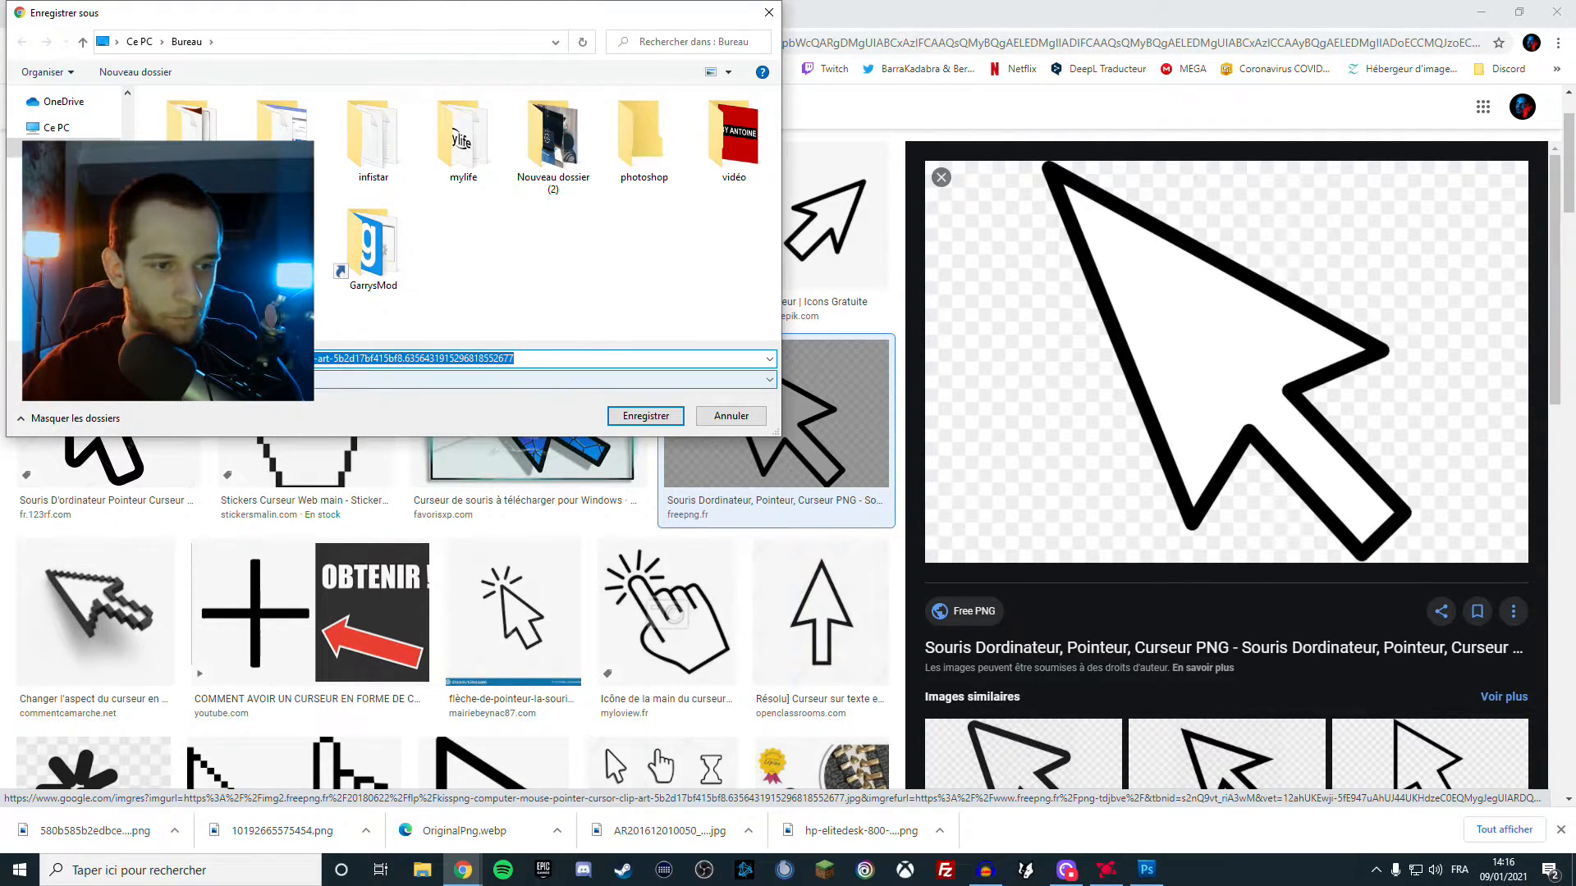
{"action": "left_click", "coordinate": [213, 380]}
{"action": "left_click", "coordinate": [534, 395]}
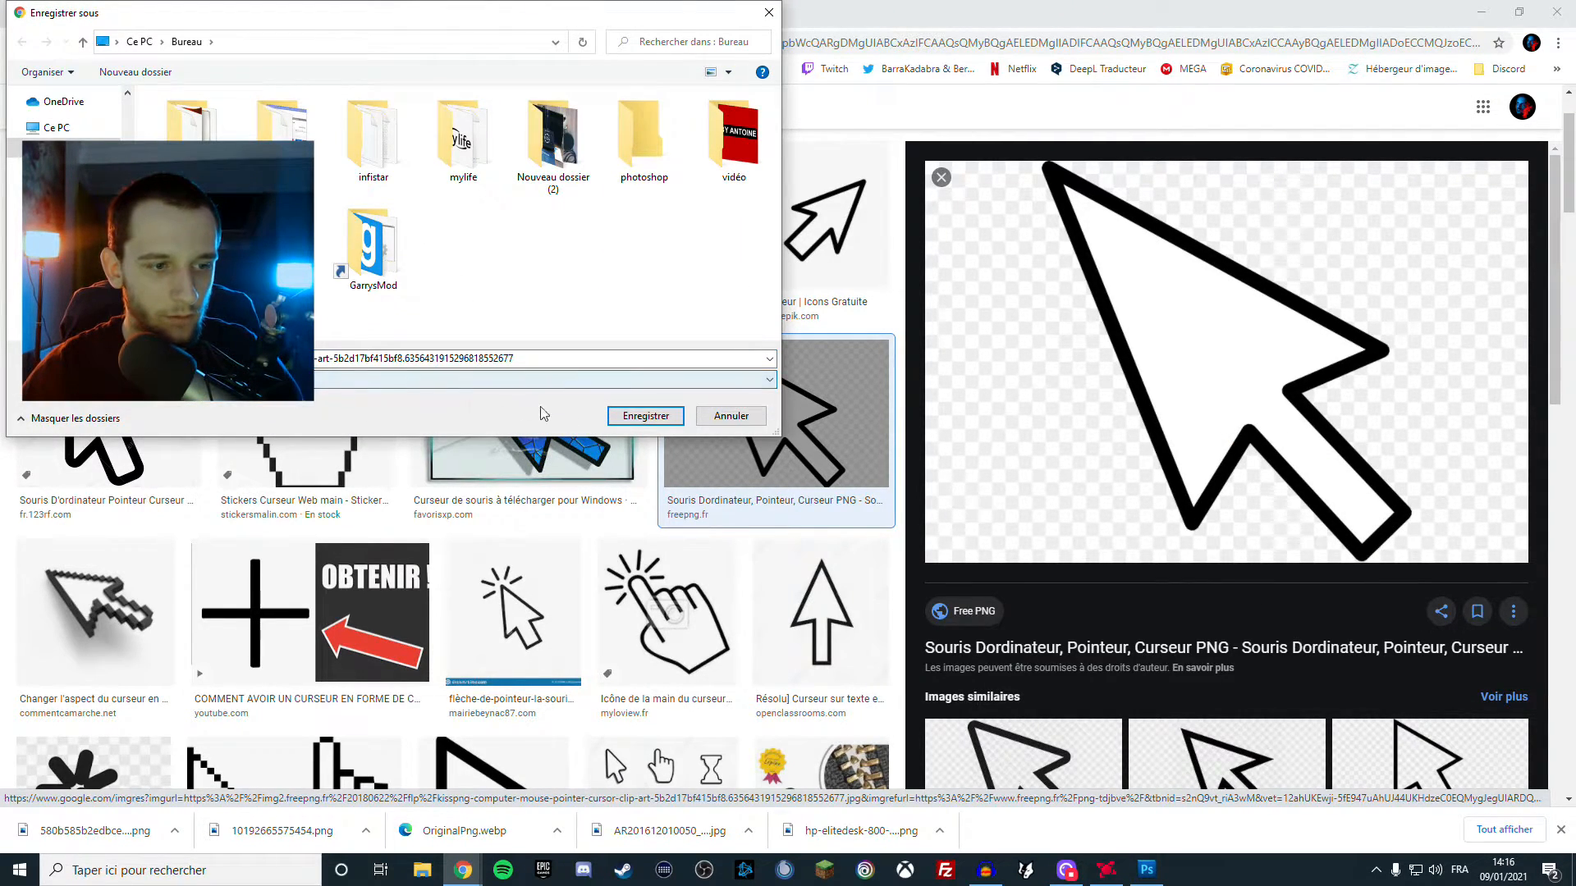
{"action": "left_click", "coordinate": [645, 416]}
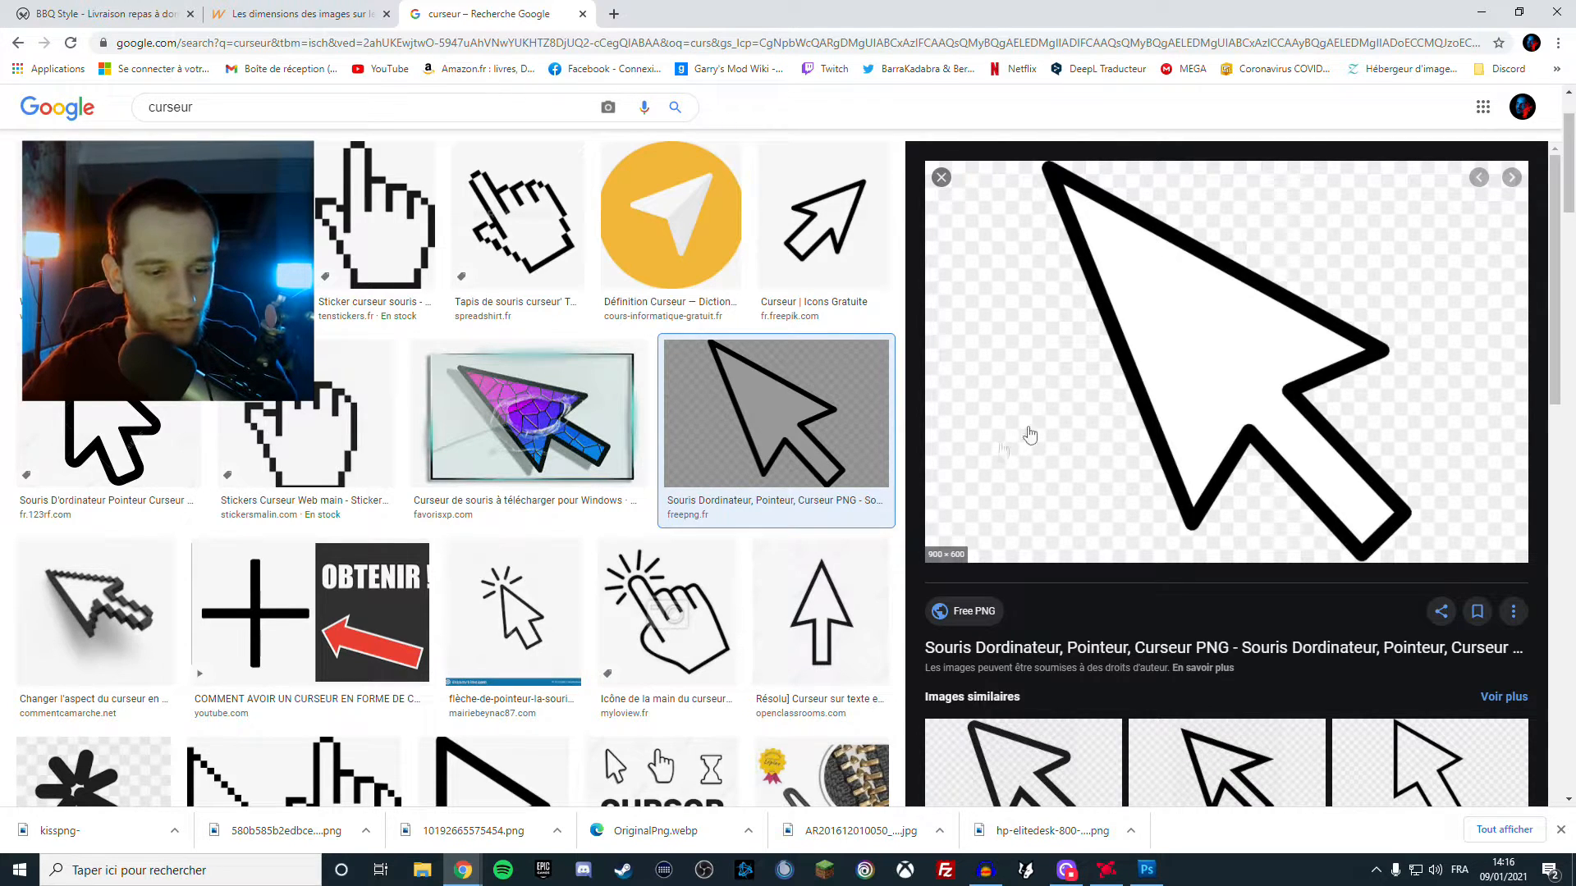
Open the first cursor result, from Windows 10 and Co, and save its image to the desktop (Bureau)
{"action": "left_click", "coordinate": [82, 230]}
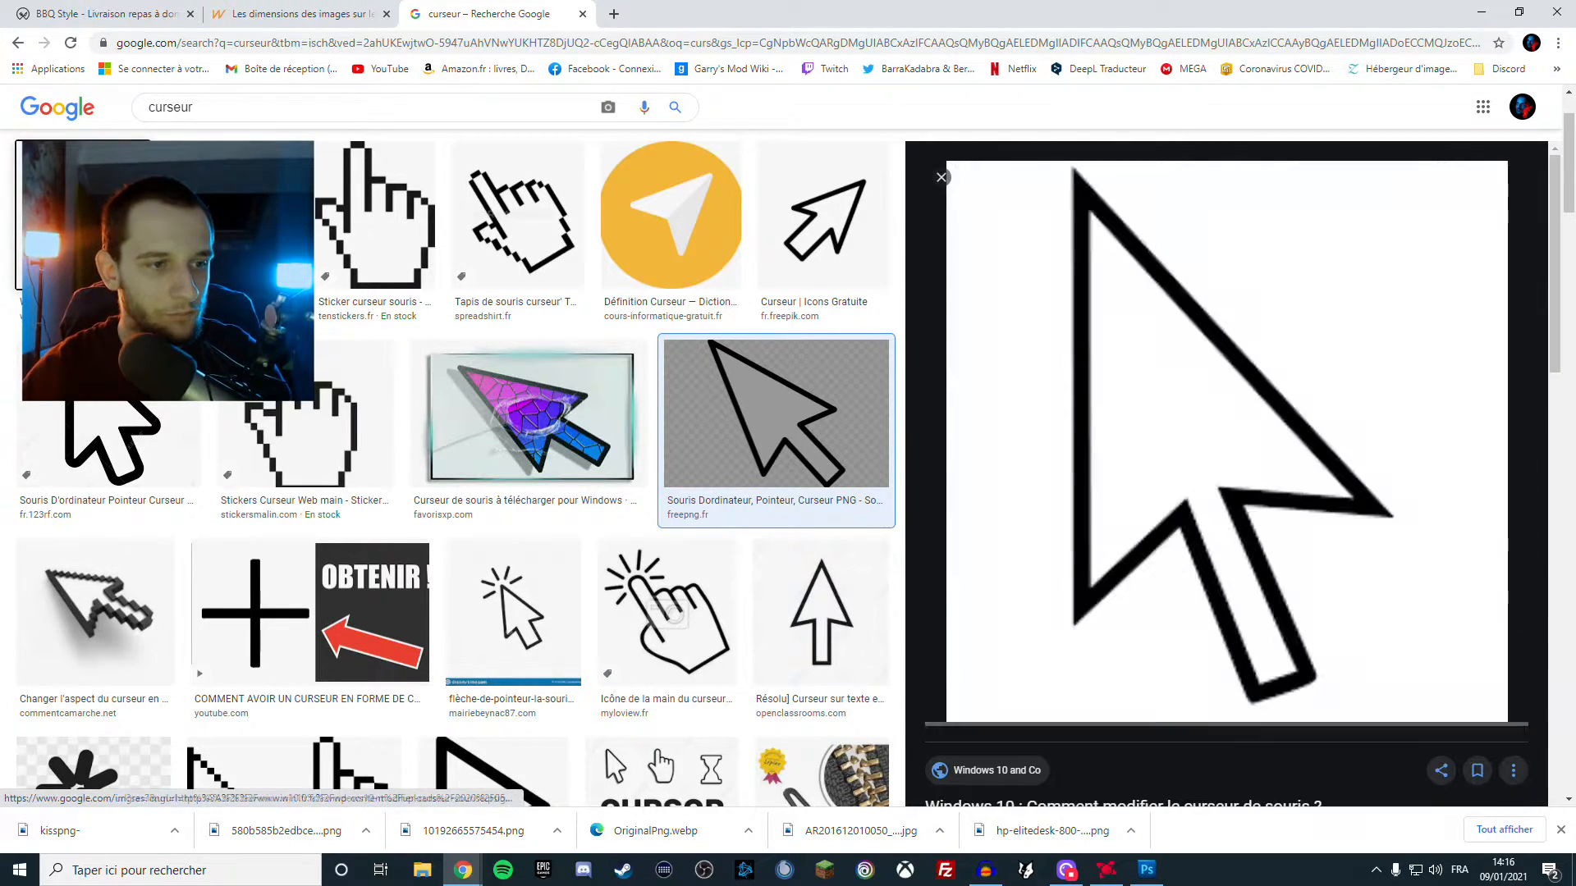
{"action": "right_click", "coordinate": [1182, 410]}
{"action": "left_click", "coordinate": [1350, 534]}
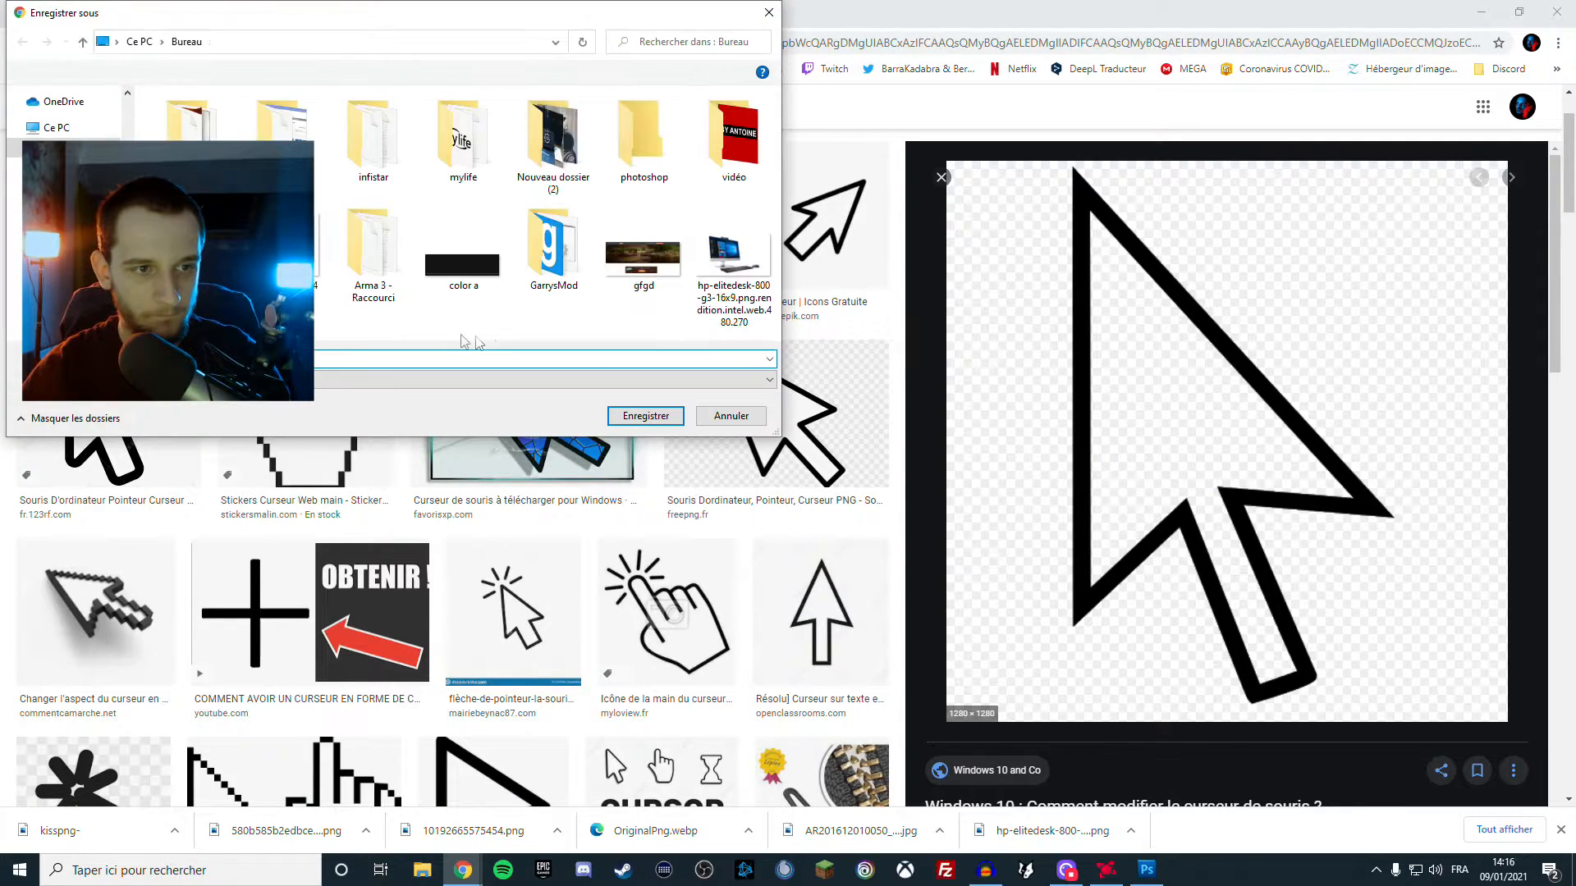
{"action": "left_click", "coordinate": [672, 421]}
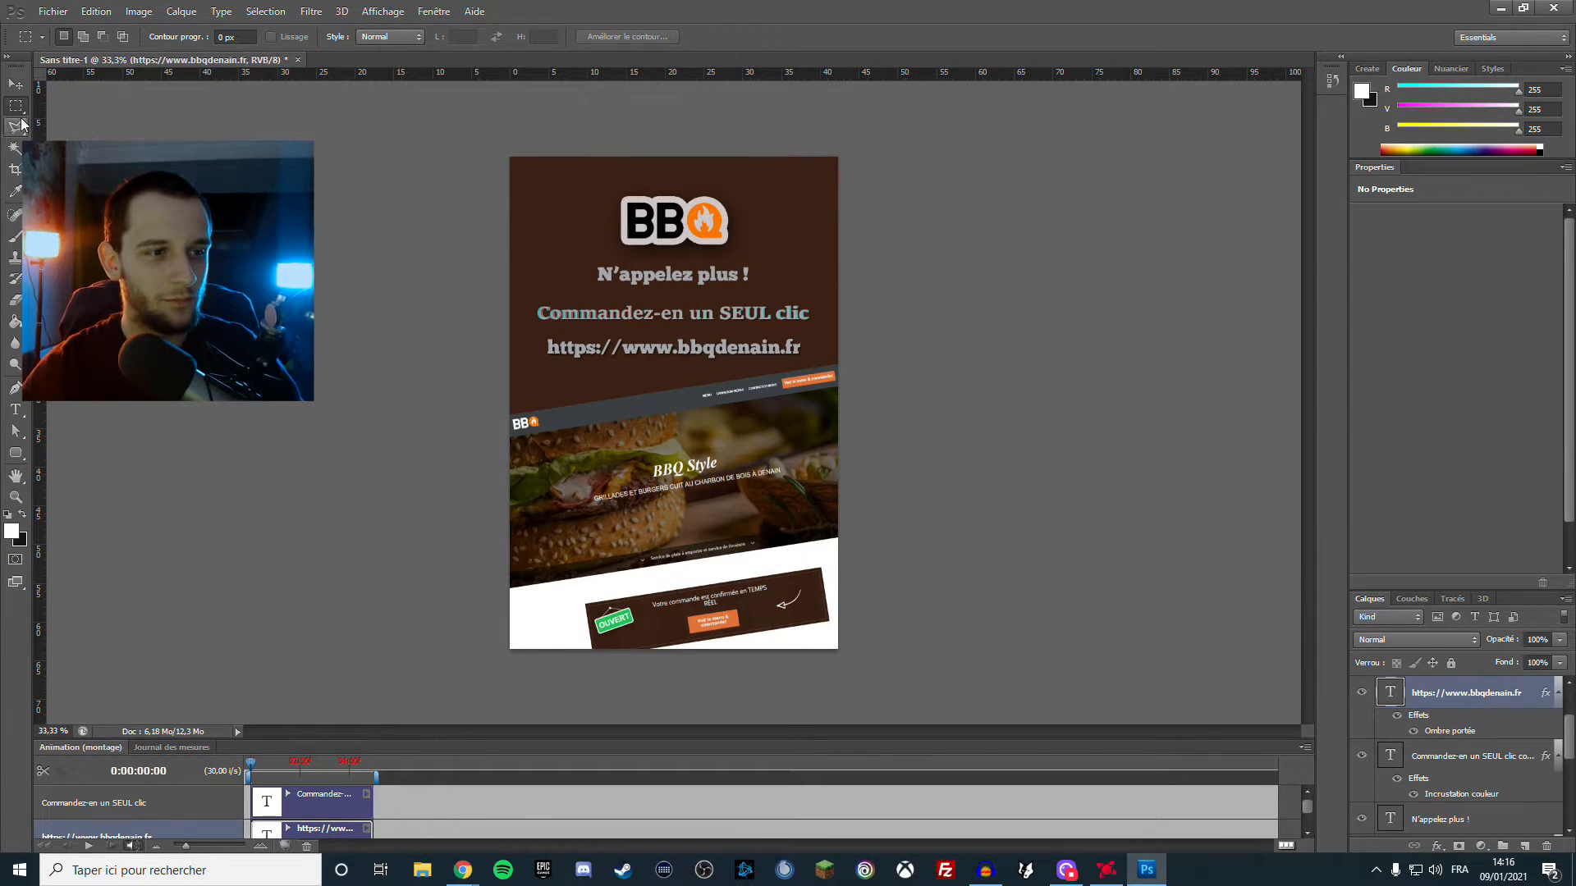
Switch to Photoshop and draw a rectangular selection around the orange "Voir le menu & commander" button on the gfgd layer
{"action": "key", "text": "ctrl+plus"}
{"action": "key", "text": "ctrl+plus"}
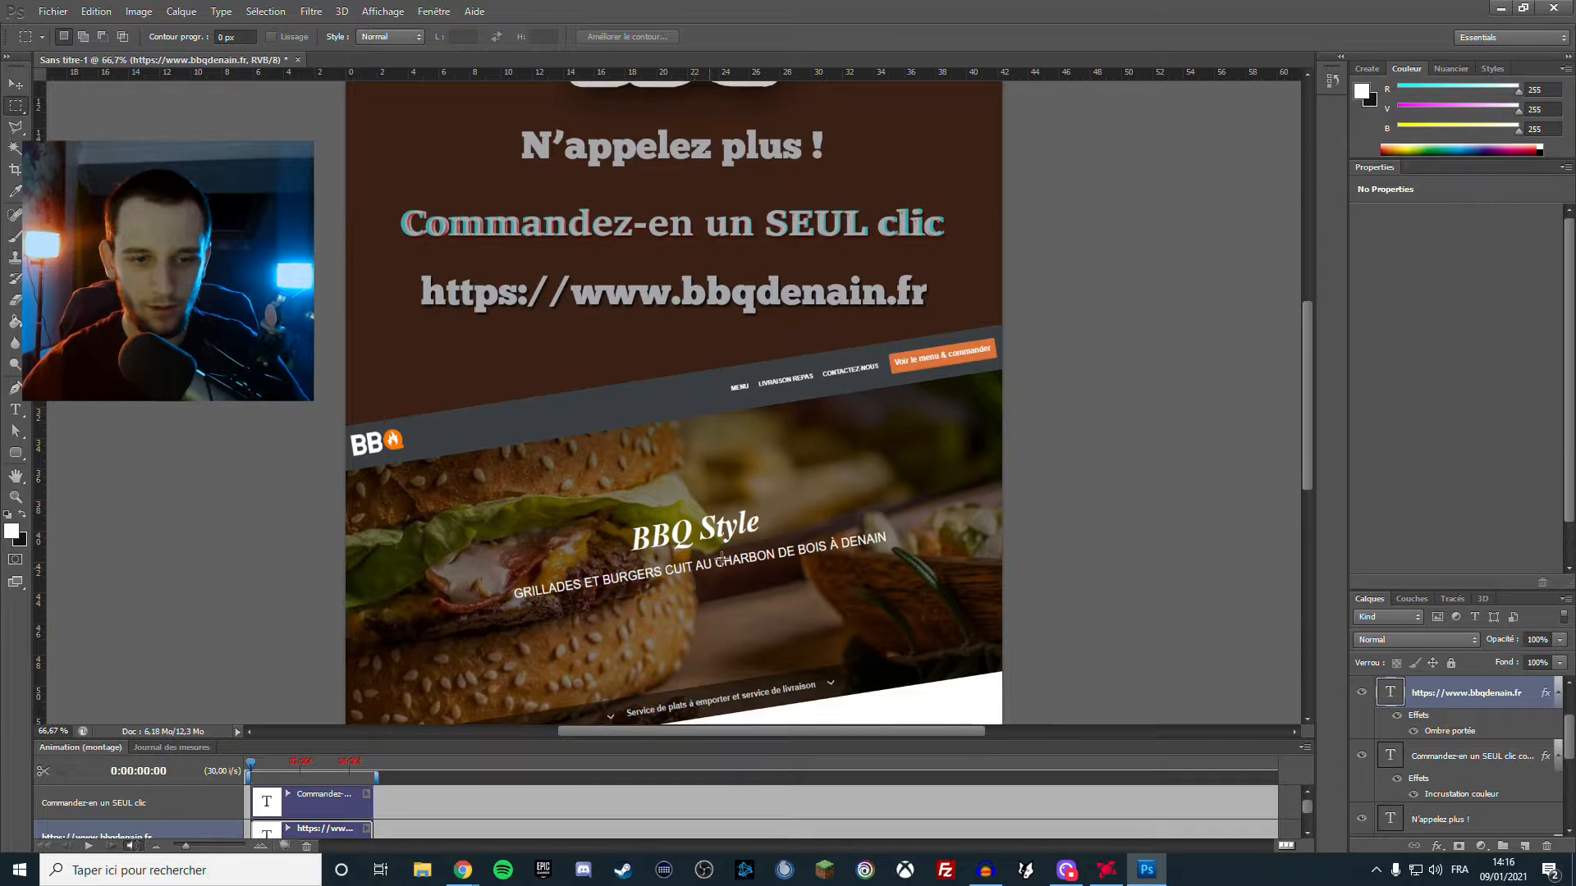
{"action": "scroll", "coordinate": [809, 523], "scroll_direction": "down", "scroll_amount": 5}
{"action": "scroll", "coordinate": [1520, 735], "scroll_direction": "down", "scroll_amount": 5}
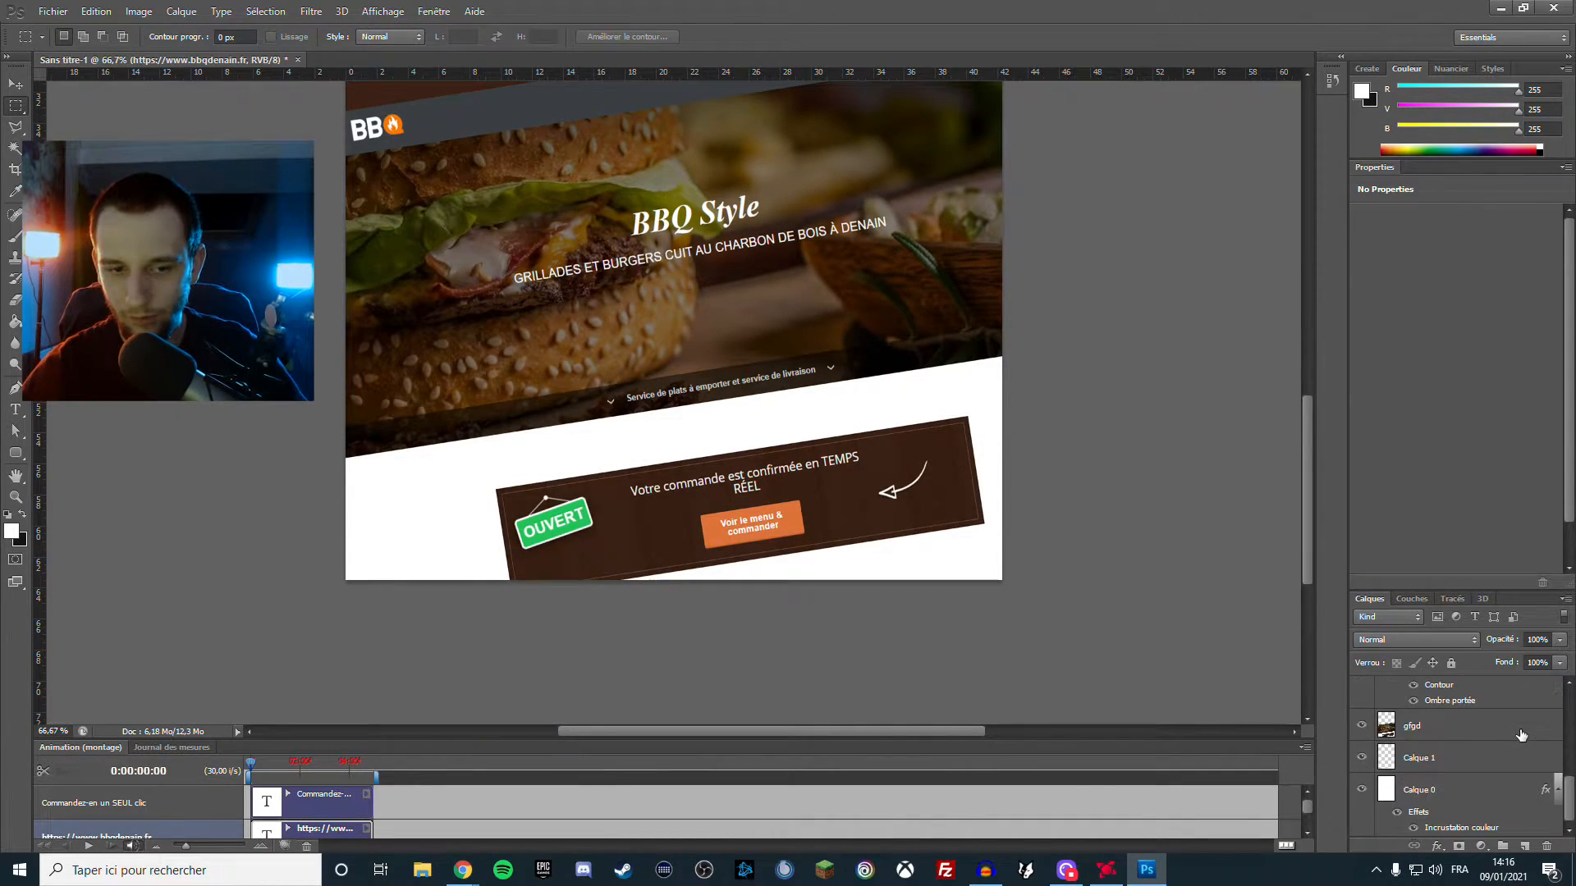
{"action": "left_click", "coordinate": [1429, 728]}
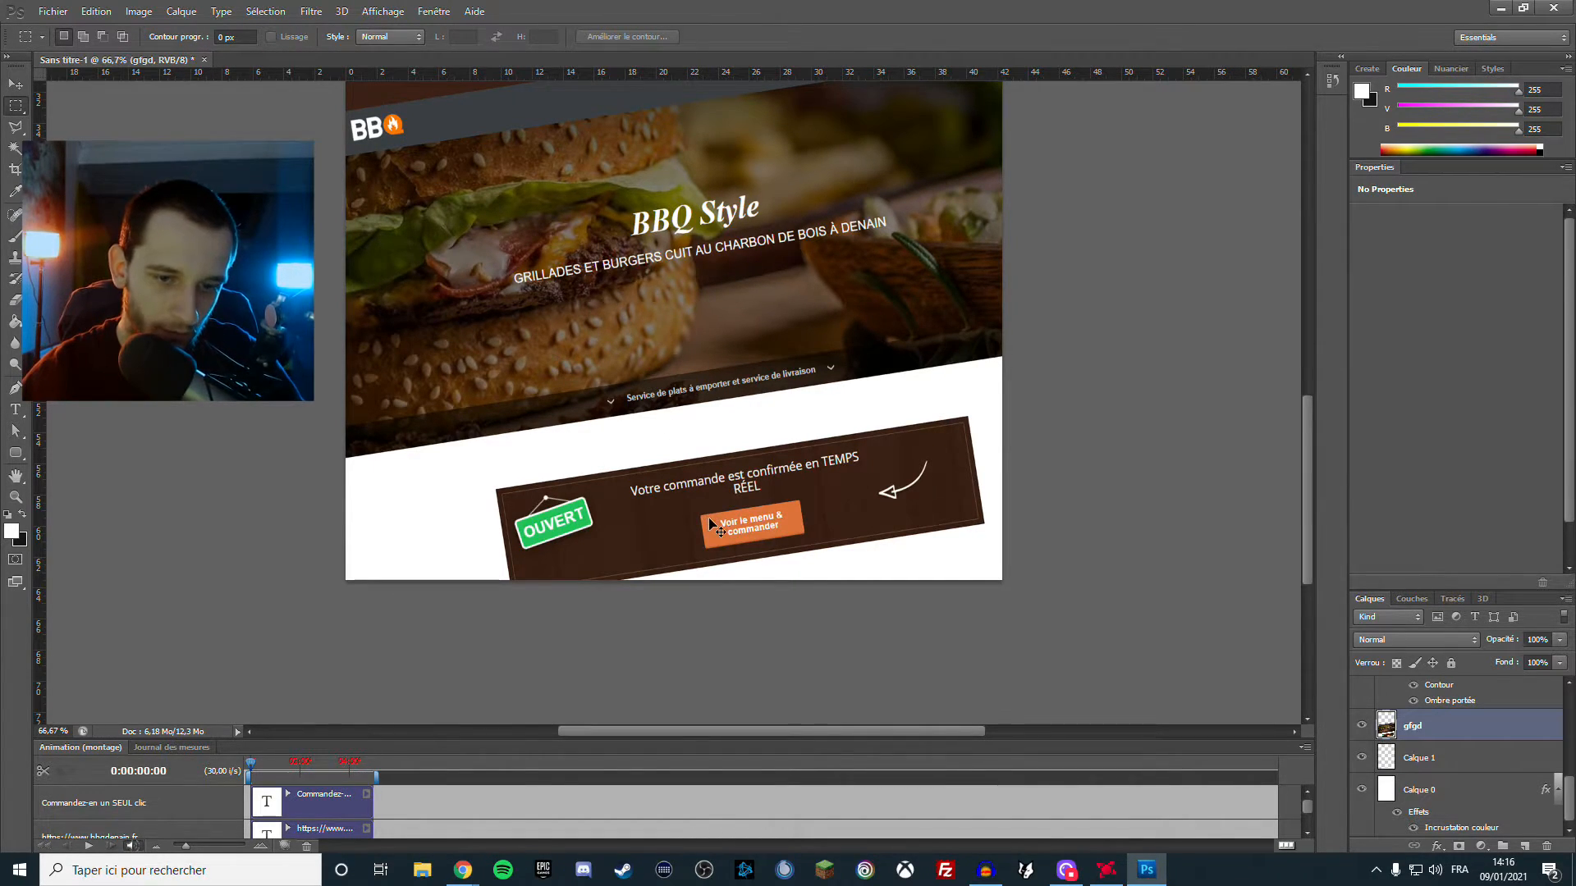
{"action": "scroll", "coordinate": [720, 530], "scroll_direction": "up", "scroll_amount": 2}
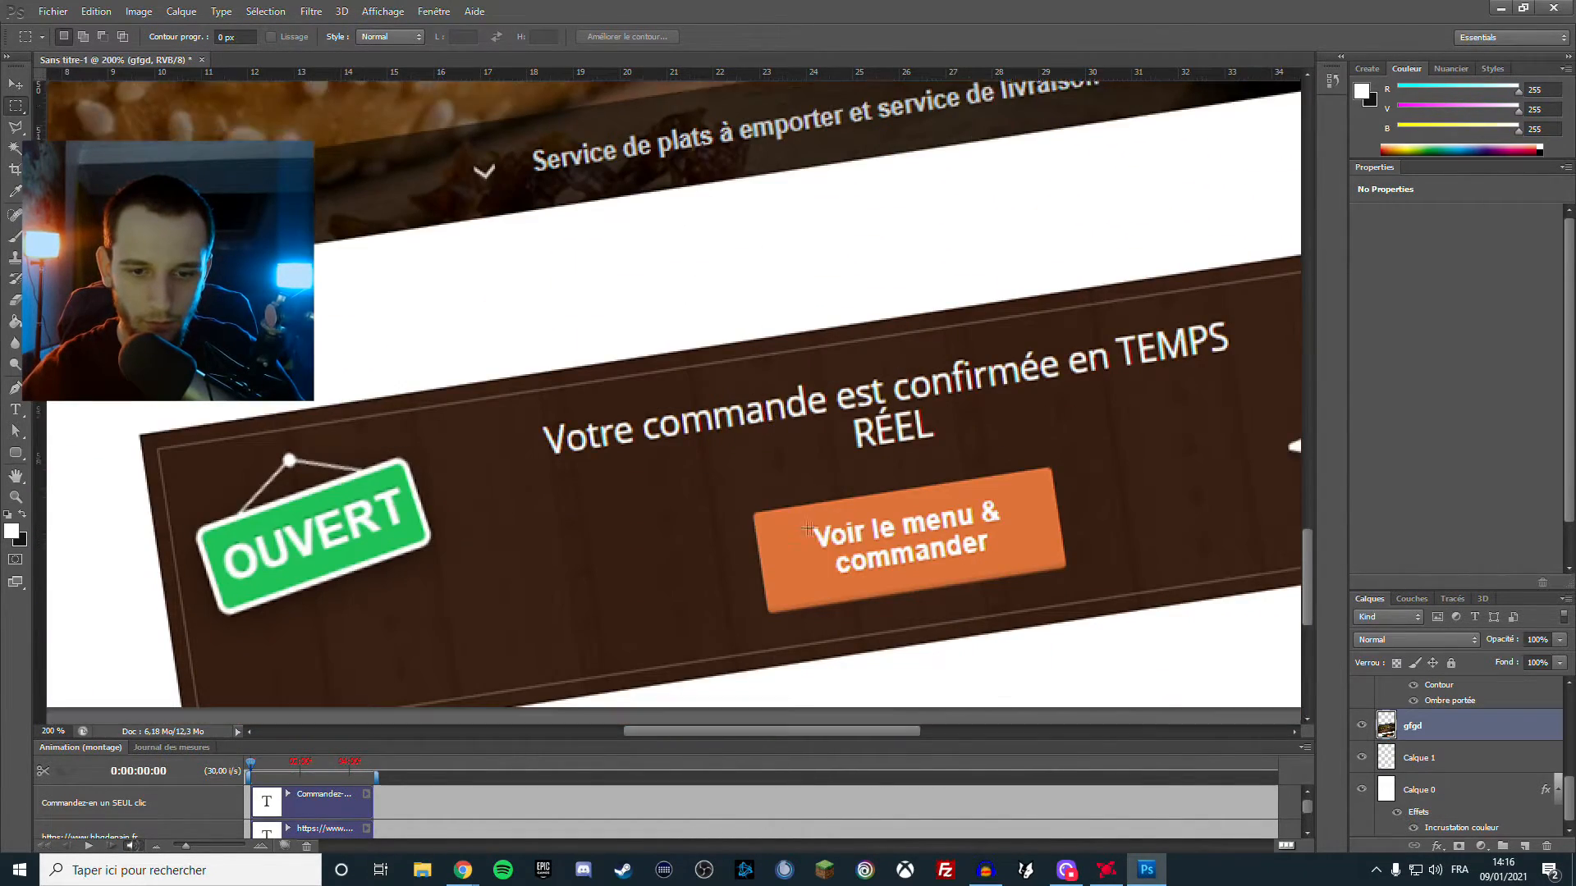
{"action": "scroll", "coordinate": [808, 529], "scroll_direction": "down", "scroll_amount": 2}
{"action": "left_click_drag", "start_coordinate": [752, 444], "coordinate": [1098, 574]}
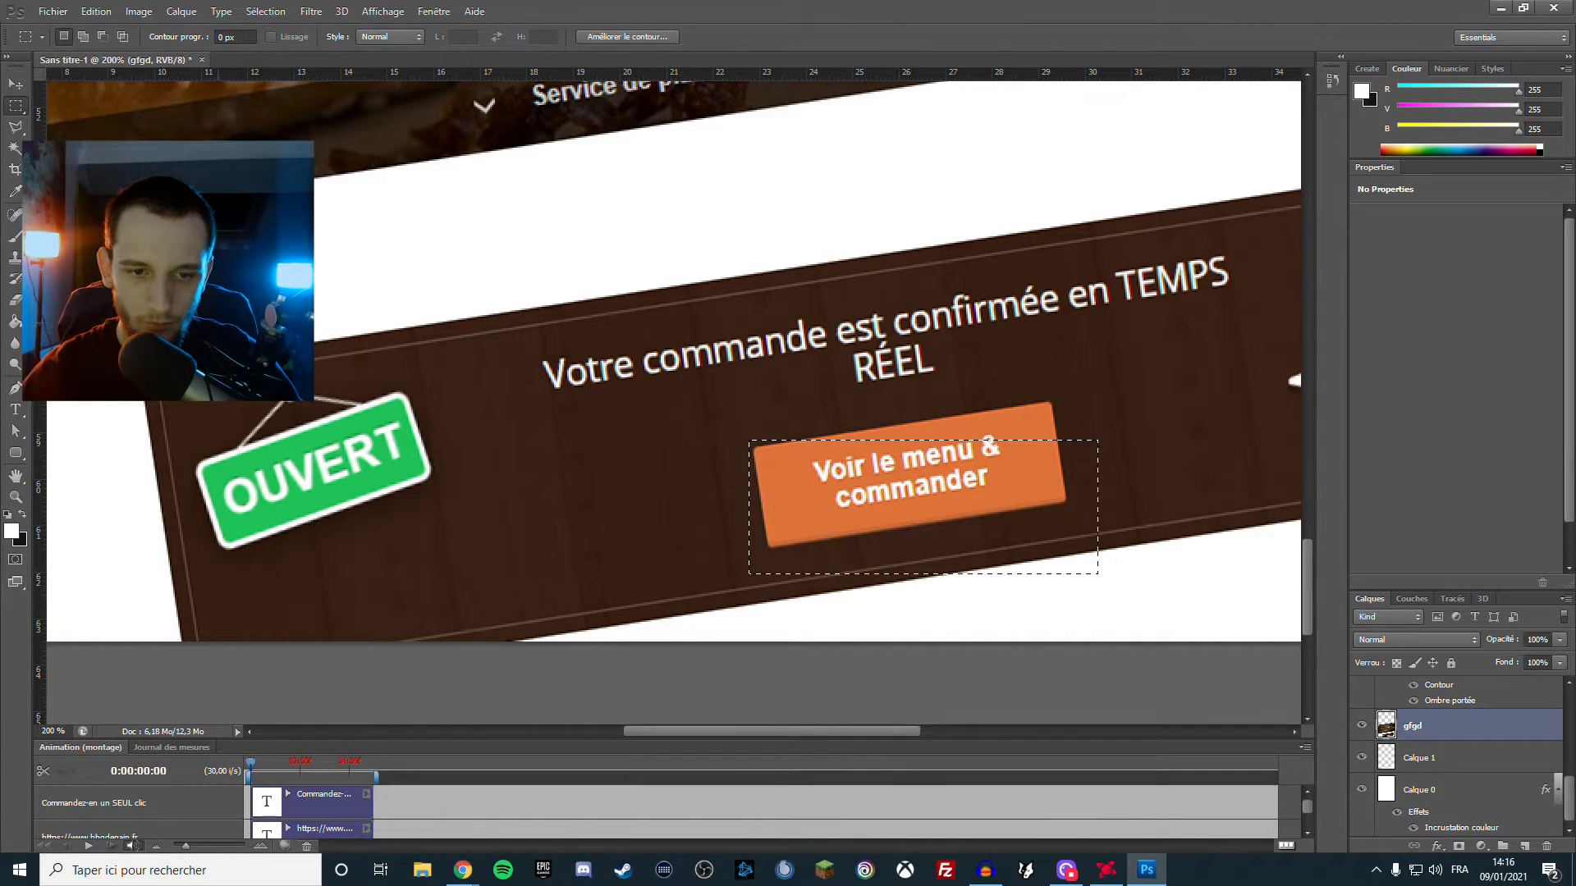
Try rotating the selected "Voir le menu & commander" area counterclockwise with Free Transform and undo it
{"action": "key", "text": "ctrl+t"}
{"action": "left_click_drag", "start_coordinate": [720, 427], "coordinate": [704, 466]}
{"action": "key", "text": "Return"}
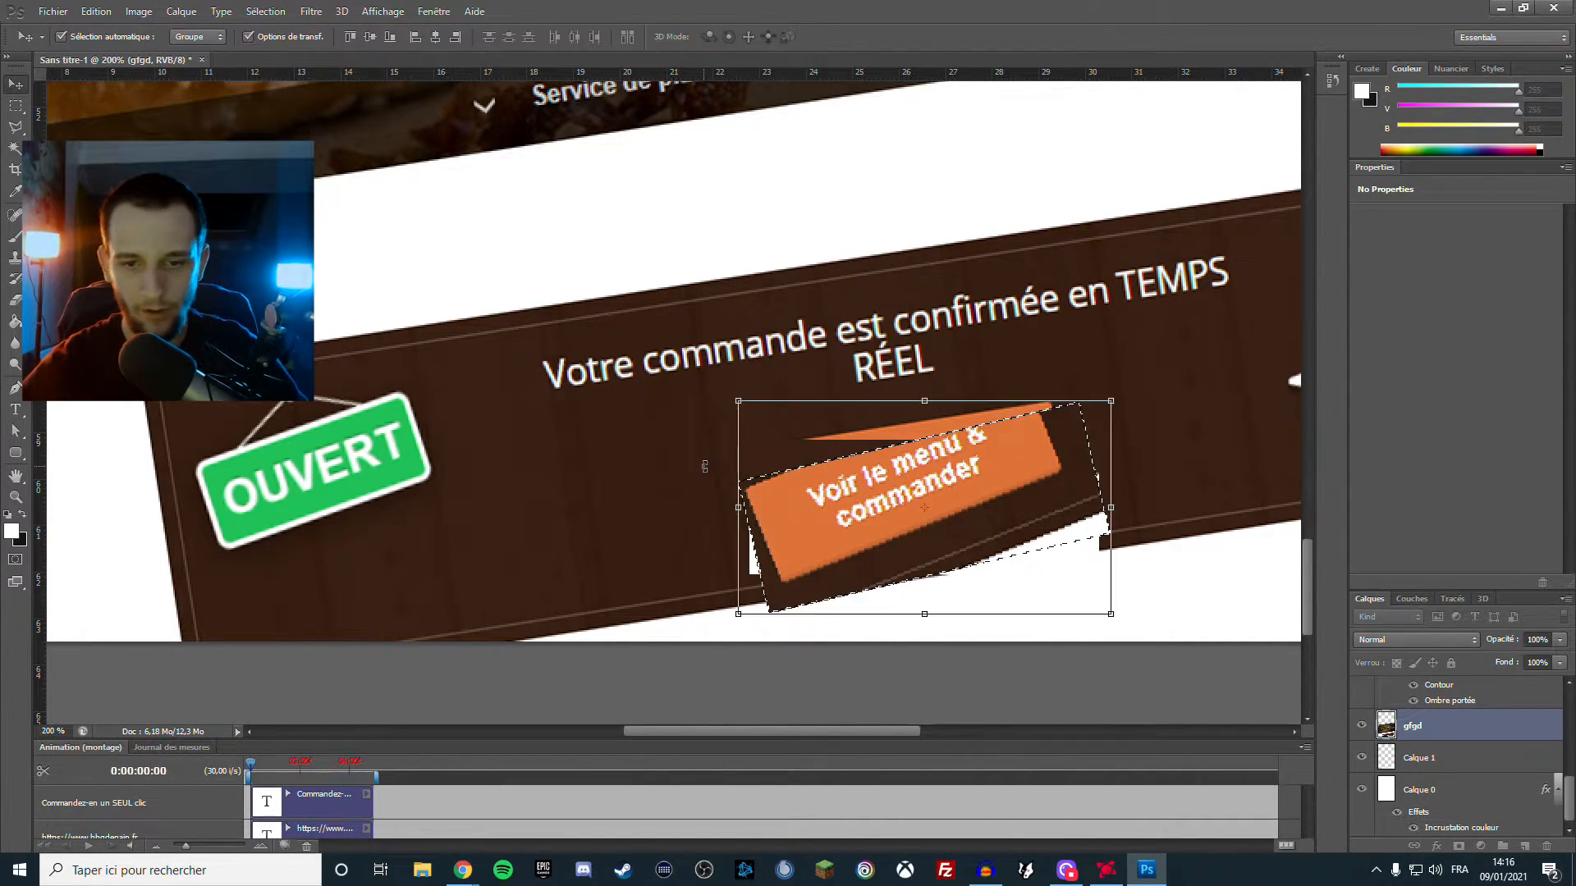
{"action": "key", "text": "ctrl+z"}
Try moving the selected button area on the gfgd layer, undo the move and clear the selection
{"action": "left_click_drag", "start_coordinate": [938, 525], "coordinate": [904, 409]}
{"action": "key", "text": "ctrl+z"}
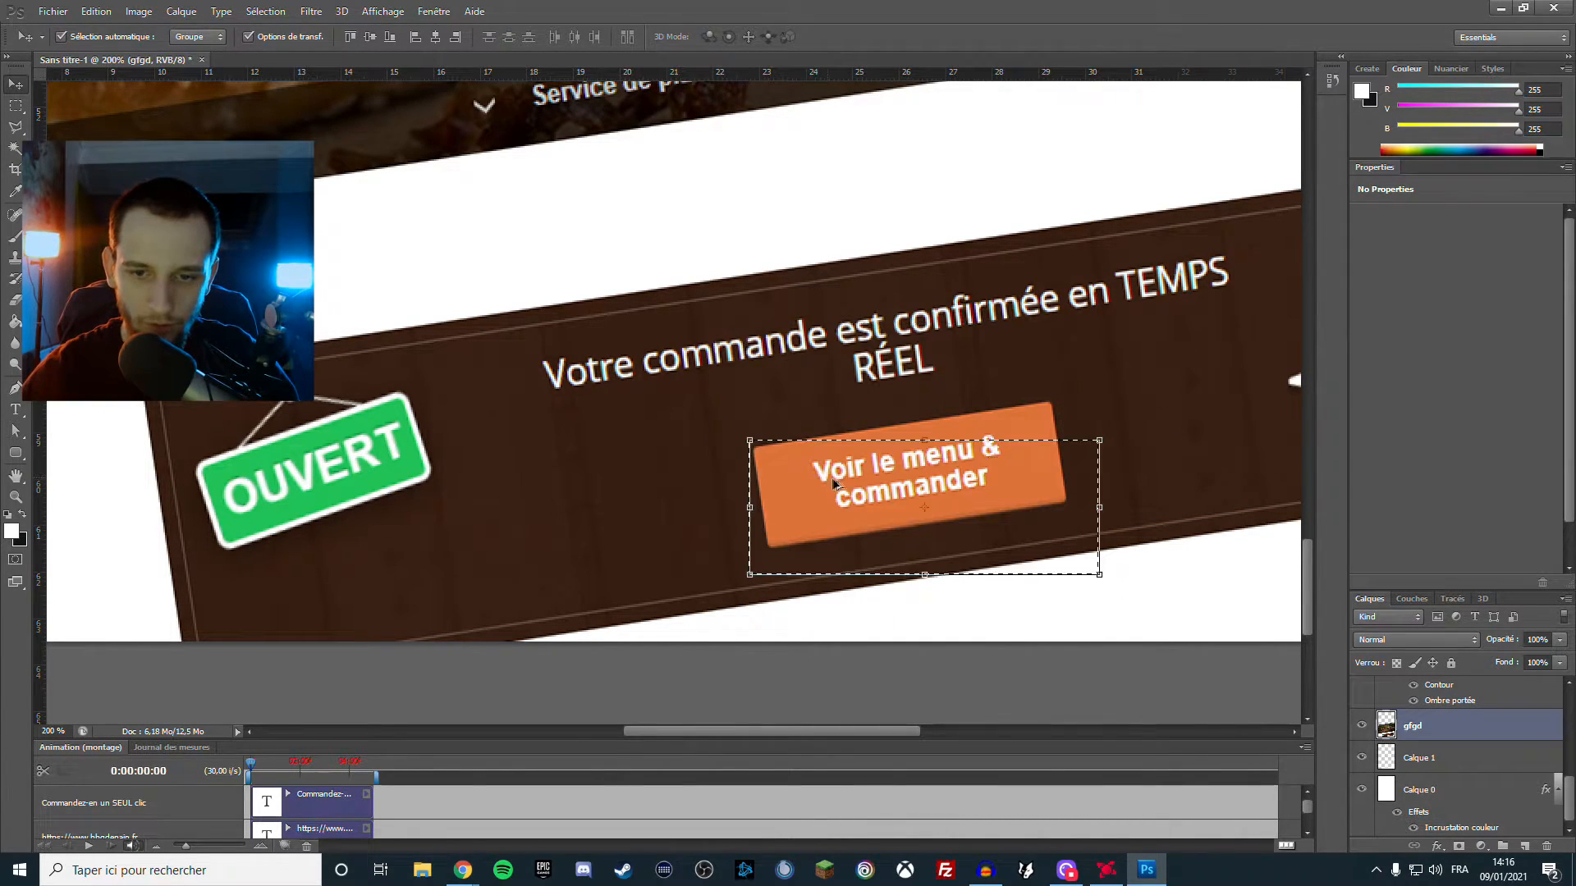
{"action": "left_click_drag", "start_coordinate": [799, 492], "coordinate": [875, 535]}
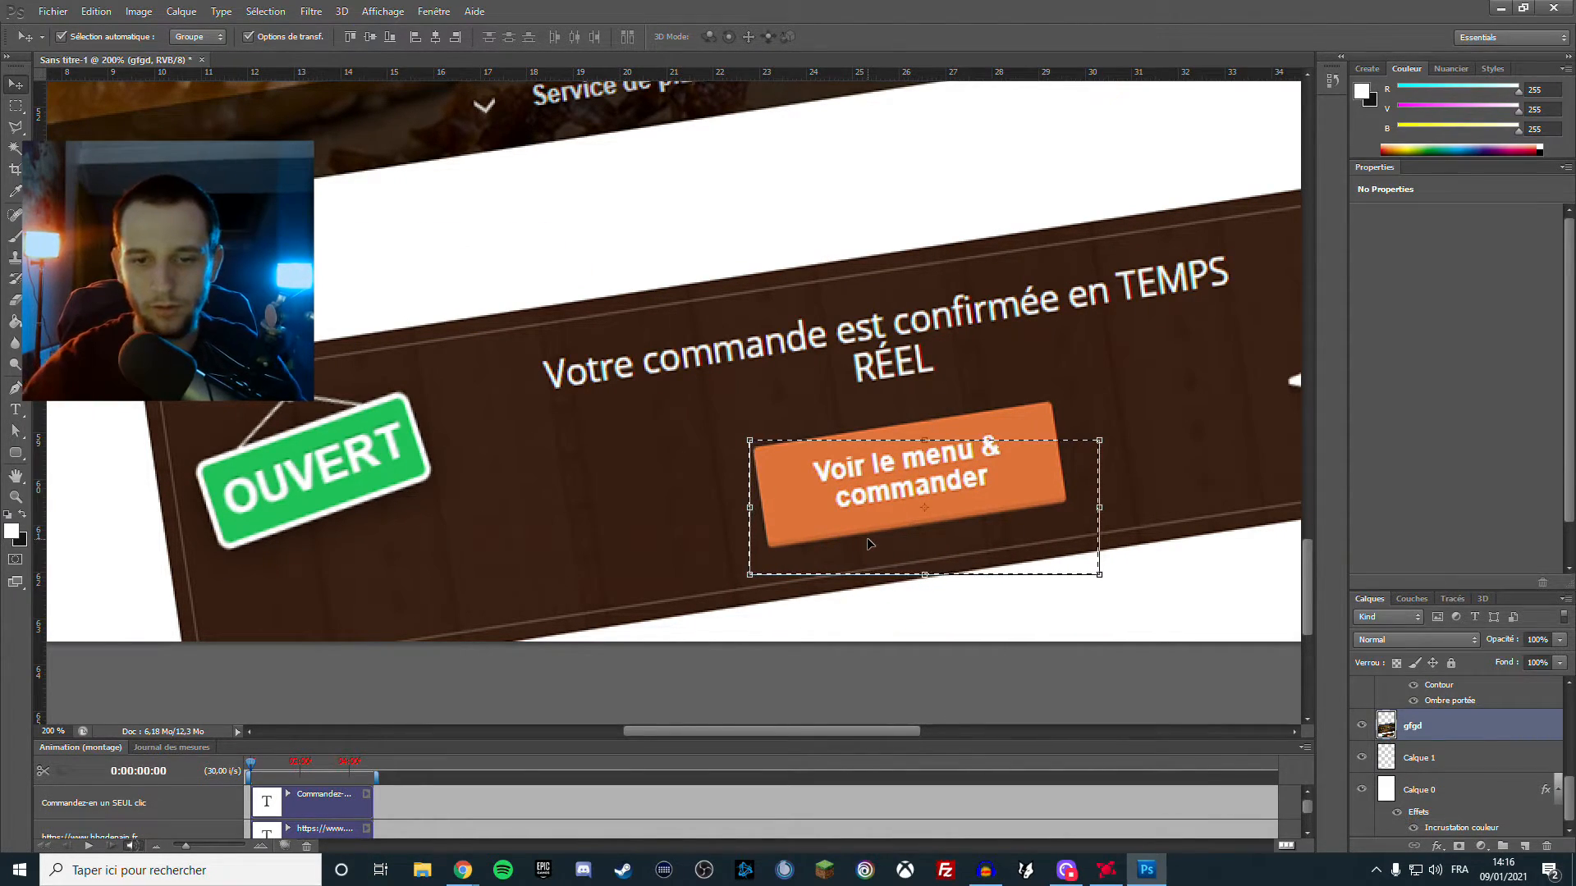
{"action": "key", "text": "m"}
{"action": "key", "text": "ctrl+d"}
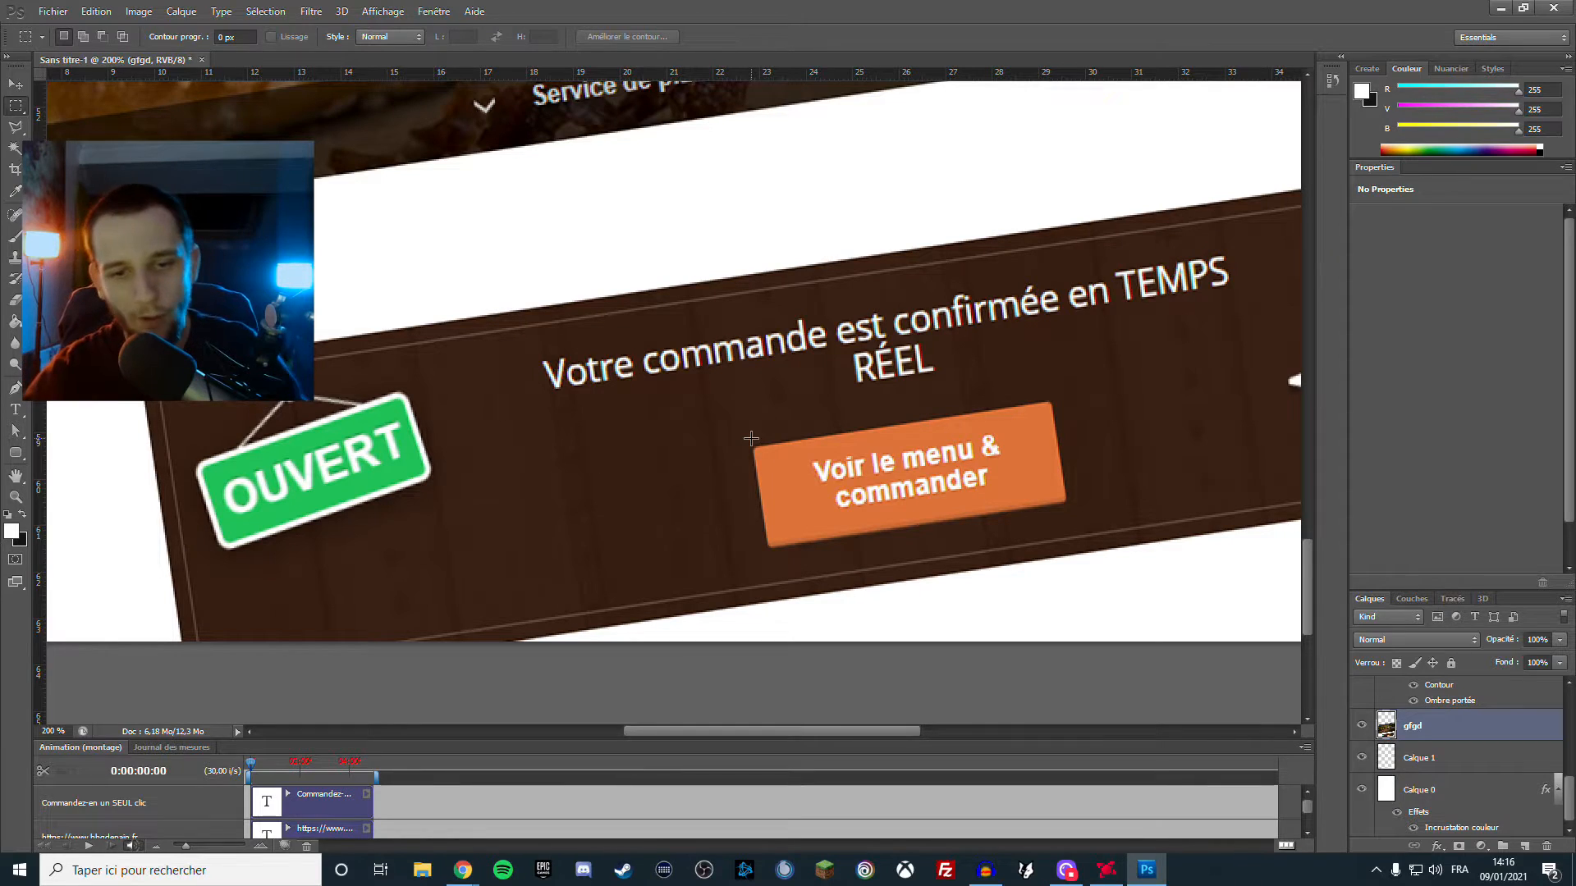
Switch to the BBQ Style website in Chrome and show its "Votre commande est confirmée en TEMPS RÉEL" banner at 100% zoom
{"action": "mouse_move", "coordinate": [463, 870]}
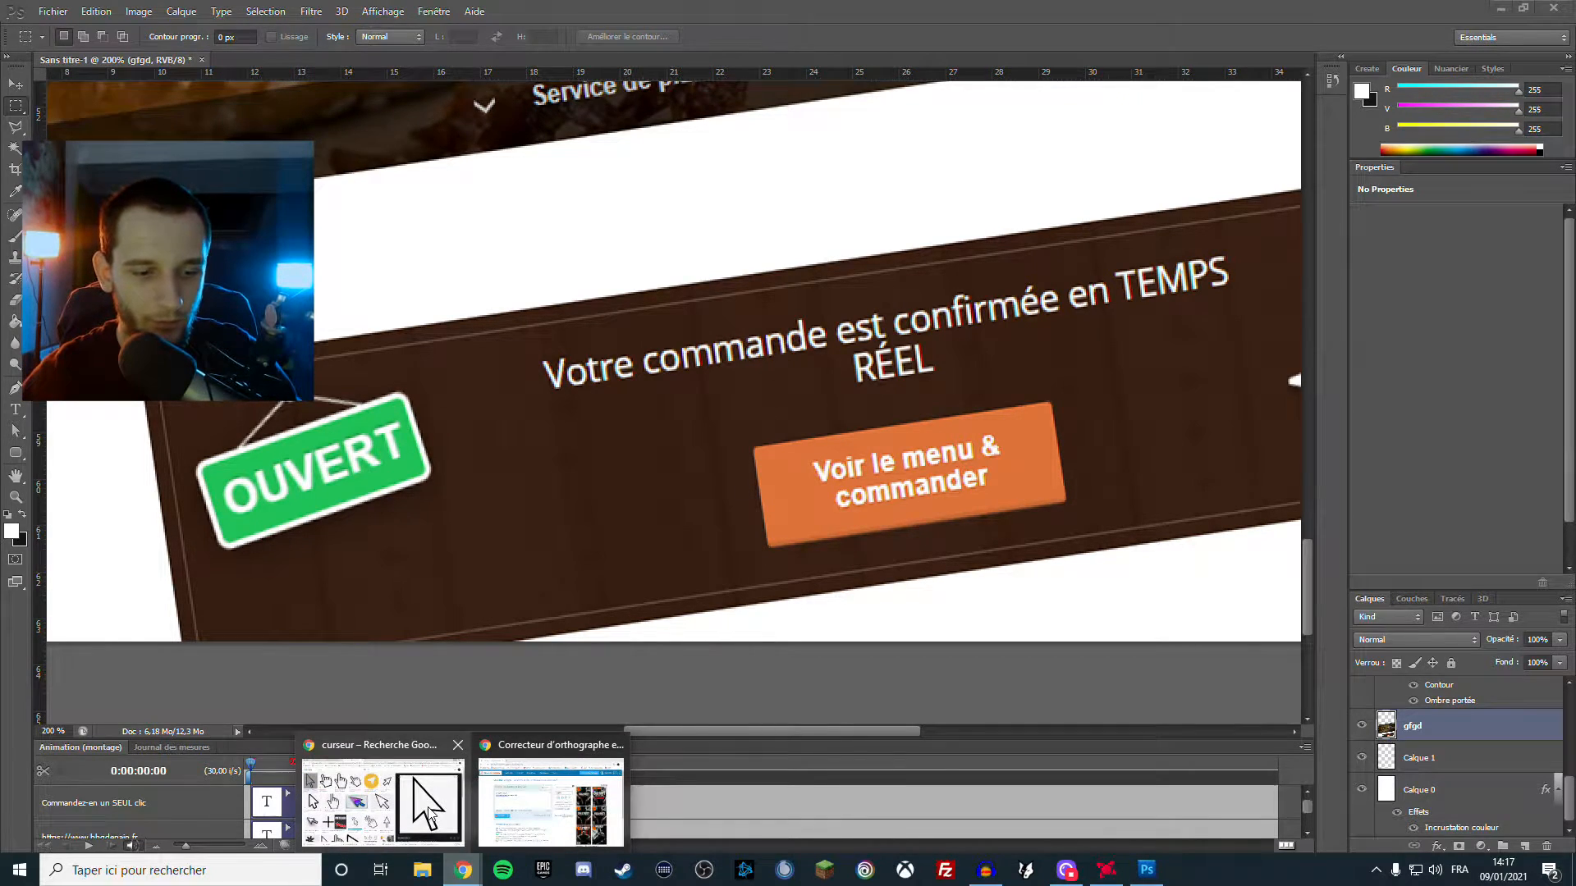
{"action": "mouse_move", "coordinate": [429, 814]}
{"action": "left_click", "coordinate": [428, 814]}
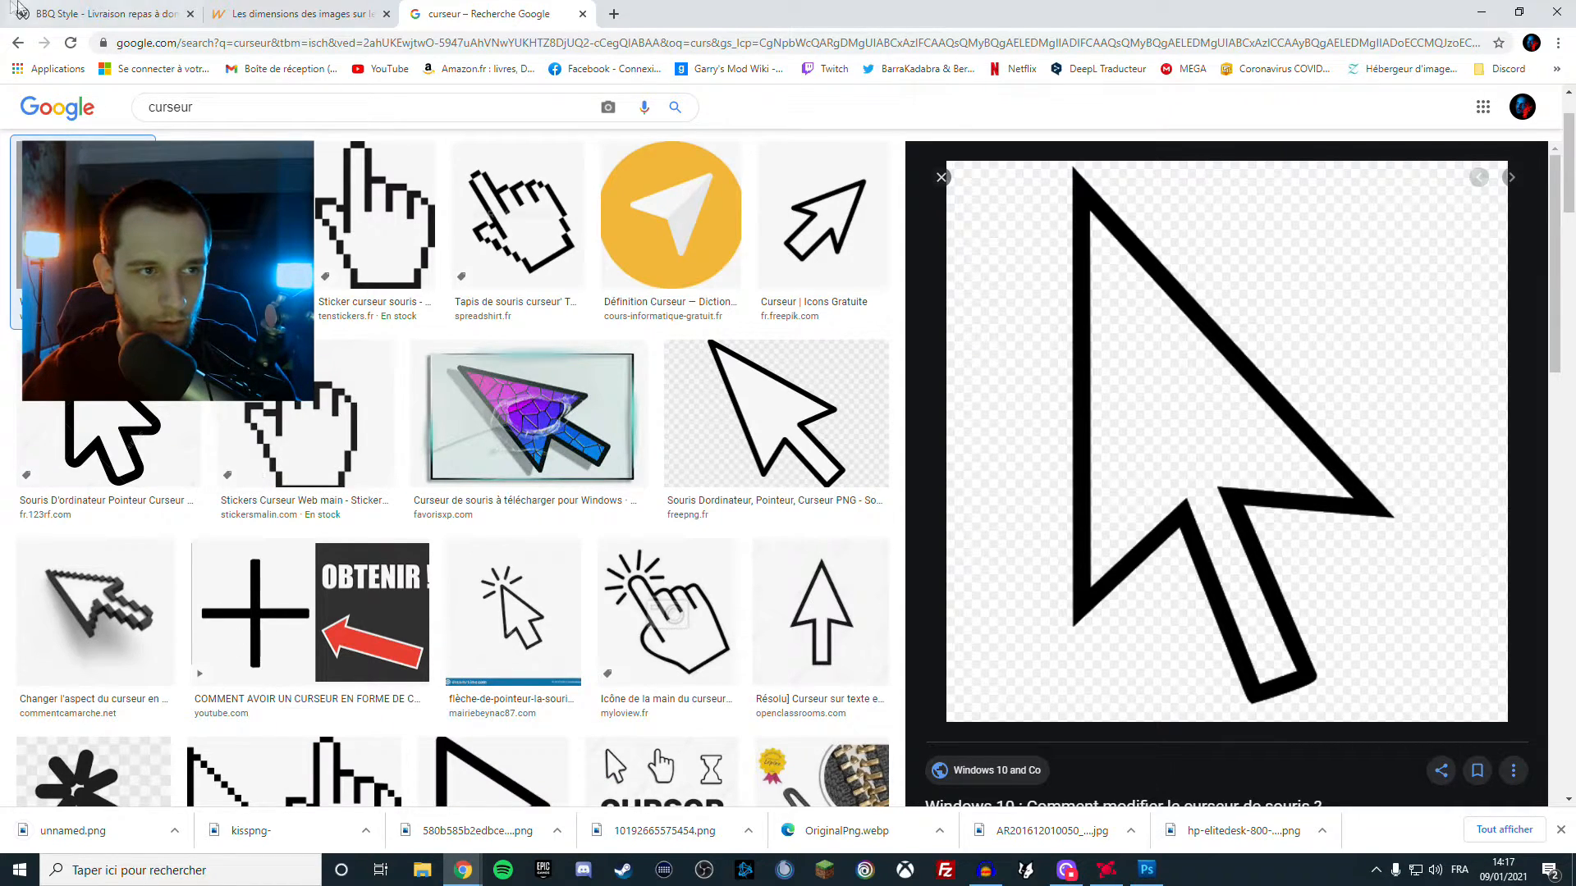
{"action": "key", "text": "ctrl+1"}
{"action": "key", "text": "ctrl+plus"}
{"action": "key", "text": "ctrl+plus"}
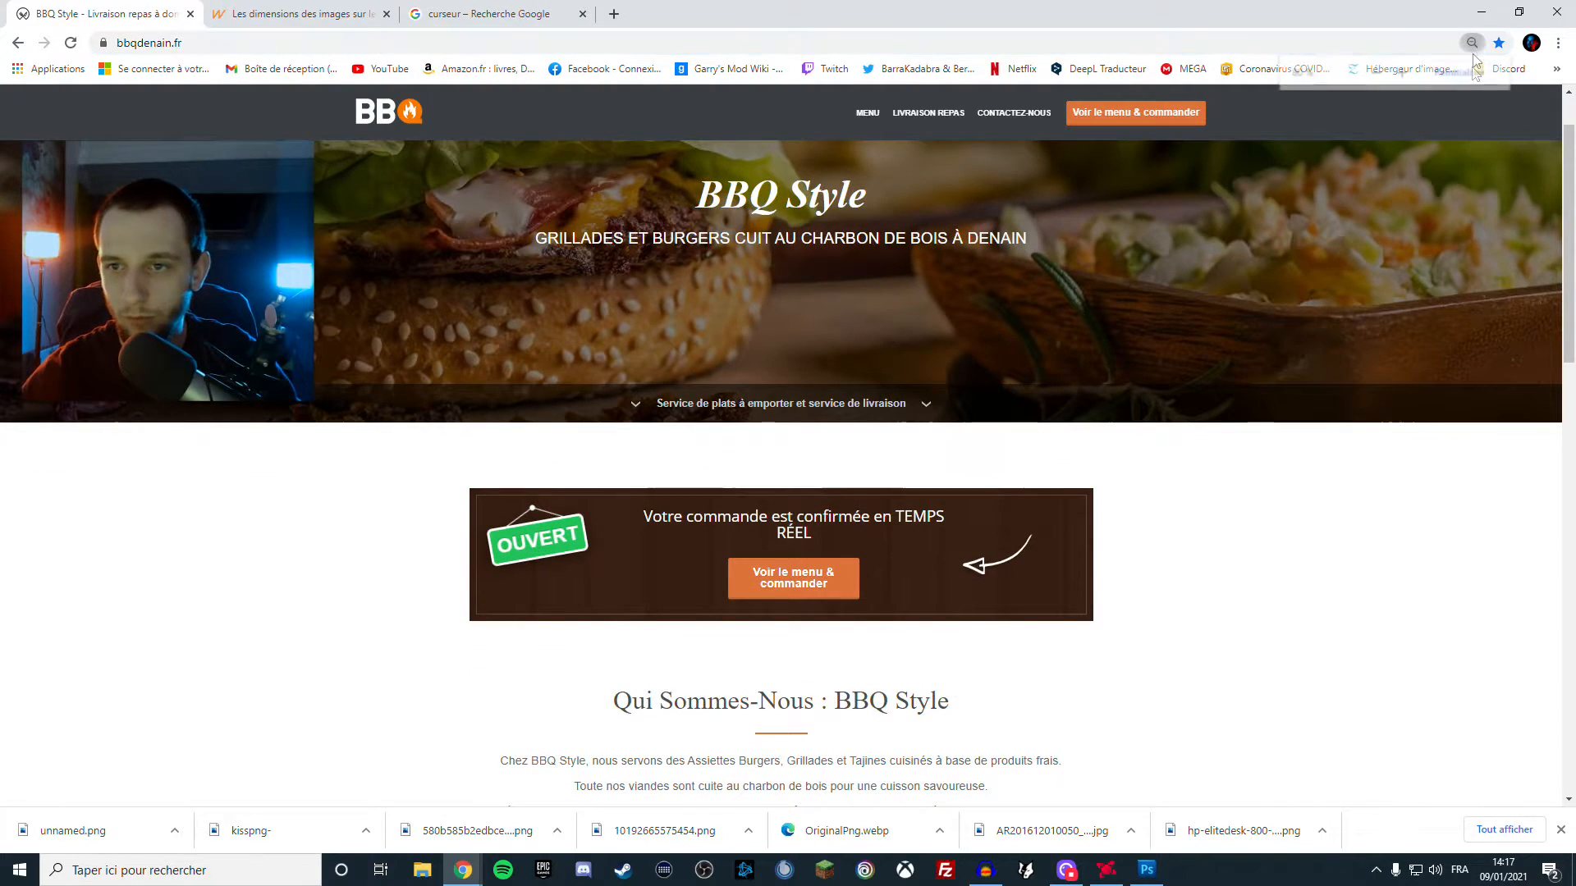
{"action": "scroll", "coordinate": [792, 460], "scroll_direction": "down", "scroll_amount": 4}
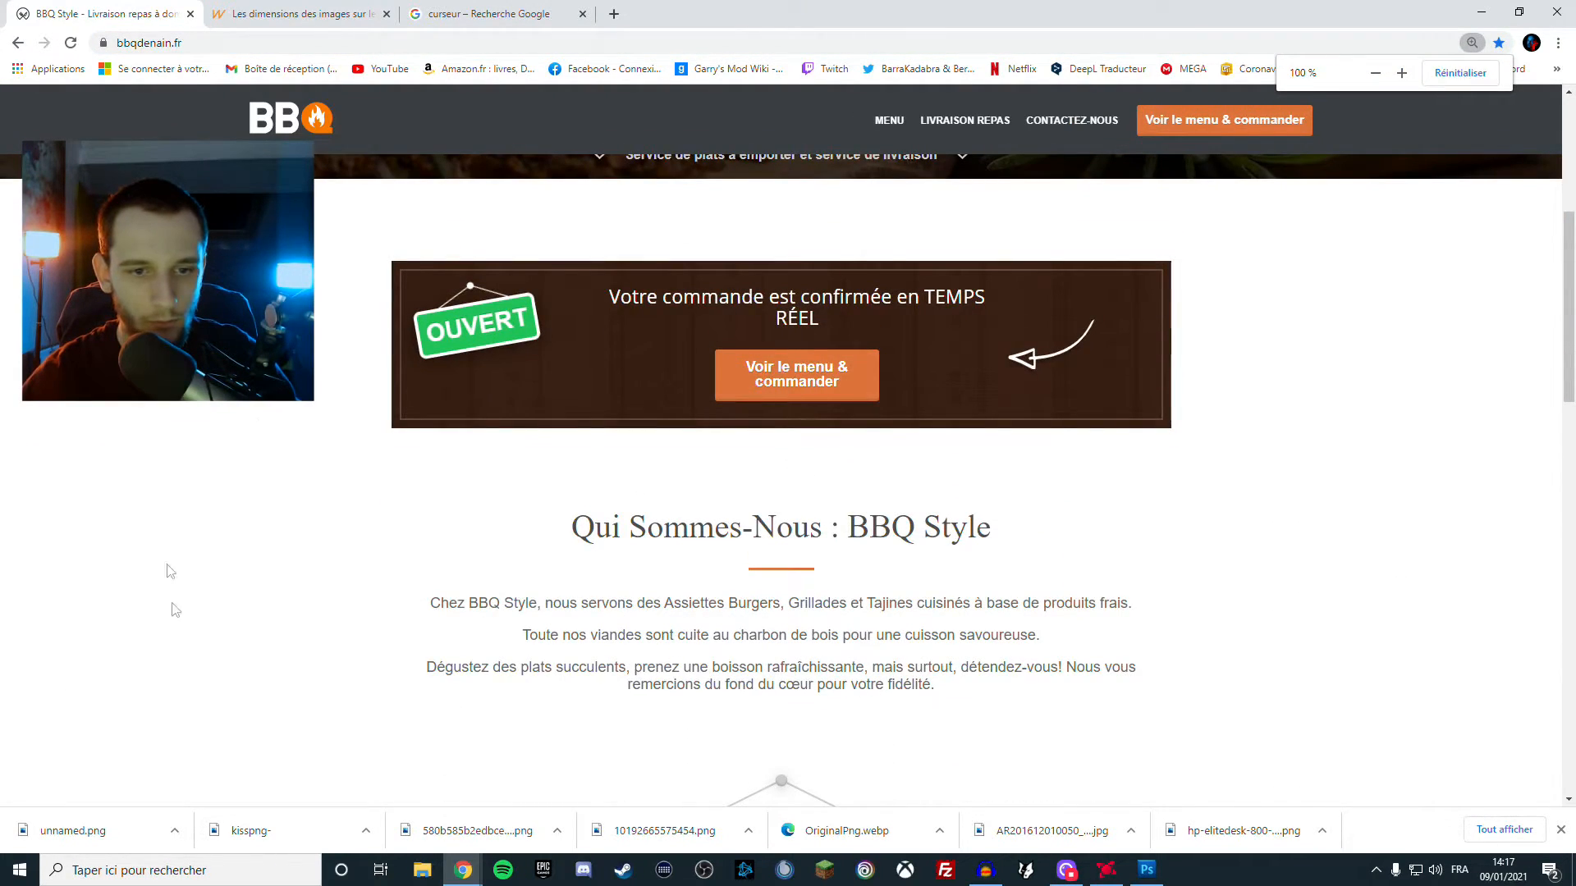
{"action": "left_click", "coordinate": [164, 870]}
{"action": "type", "text": "c"}
{"action": "left_click", "coordinate": [731, 599]}
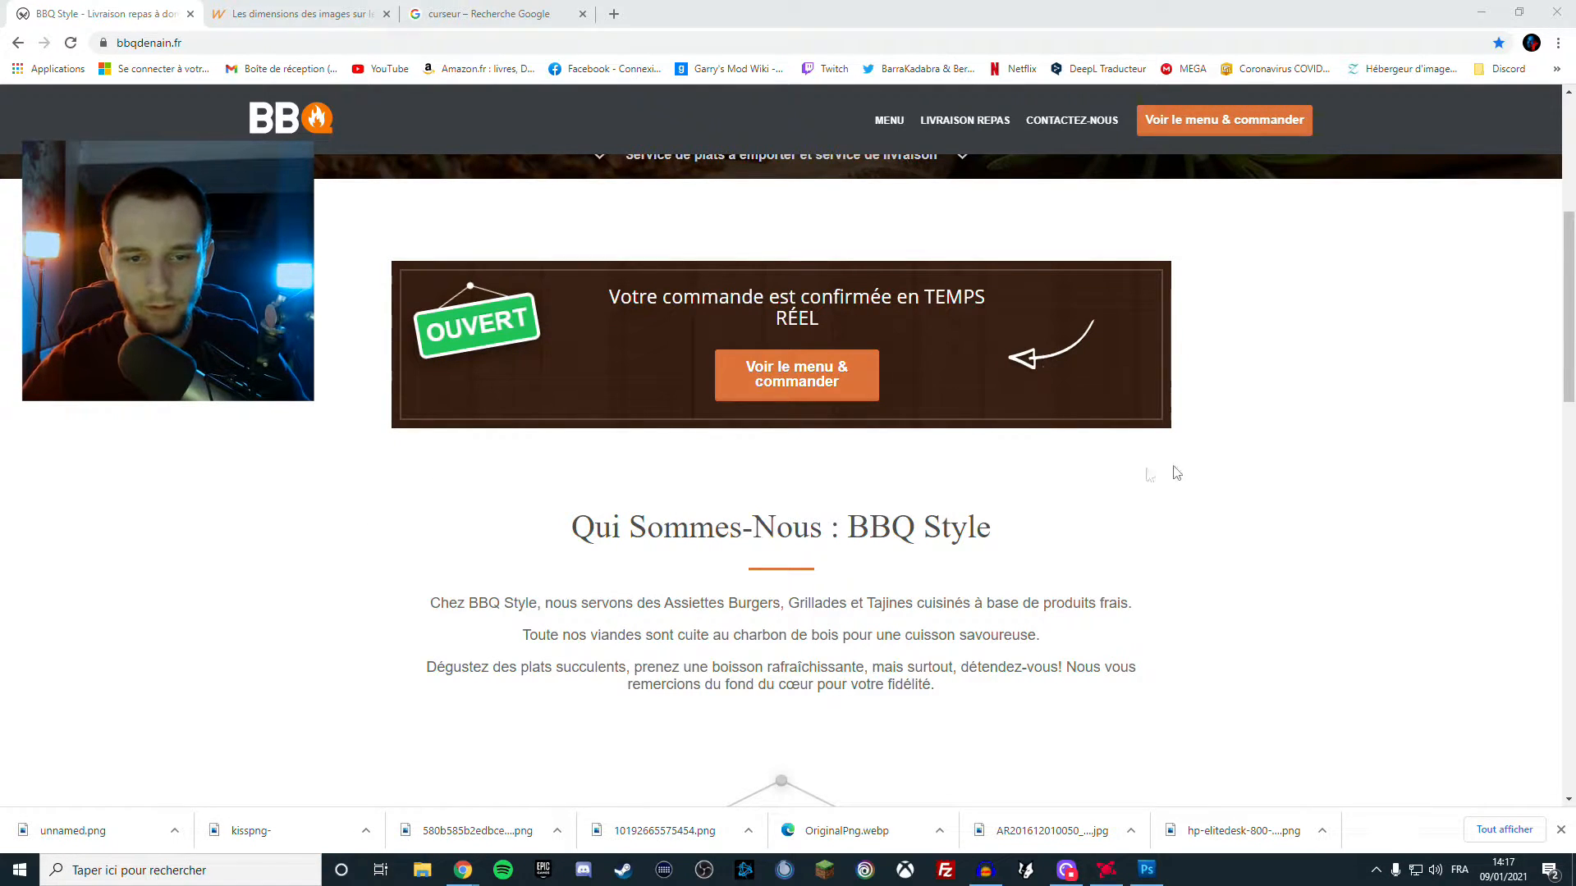
Capture the banner's orange "Voir le menu & commander" button at 175% page zoom with Outil Capture d'écran
{"action": "key", "text": "ctrl+plus"}
{"action": "key", "text": "ctrl+plus"}
{"action": "key", "text": "ctrl+plus"}
{"action": "key", "text": "ctrl+plus"}
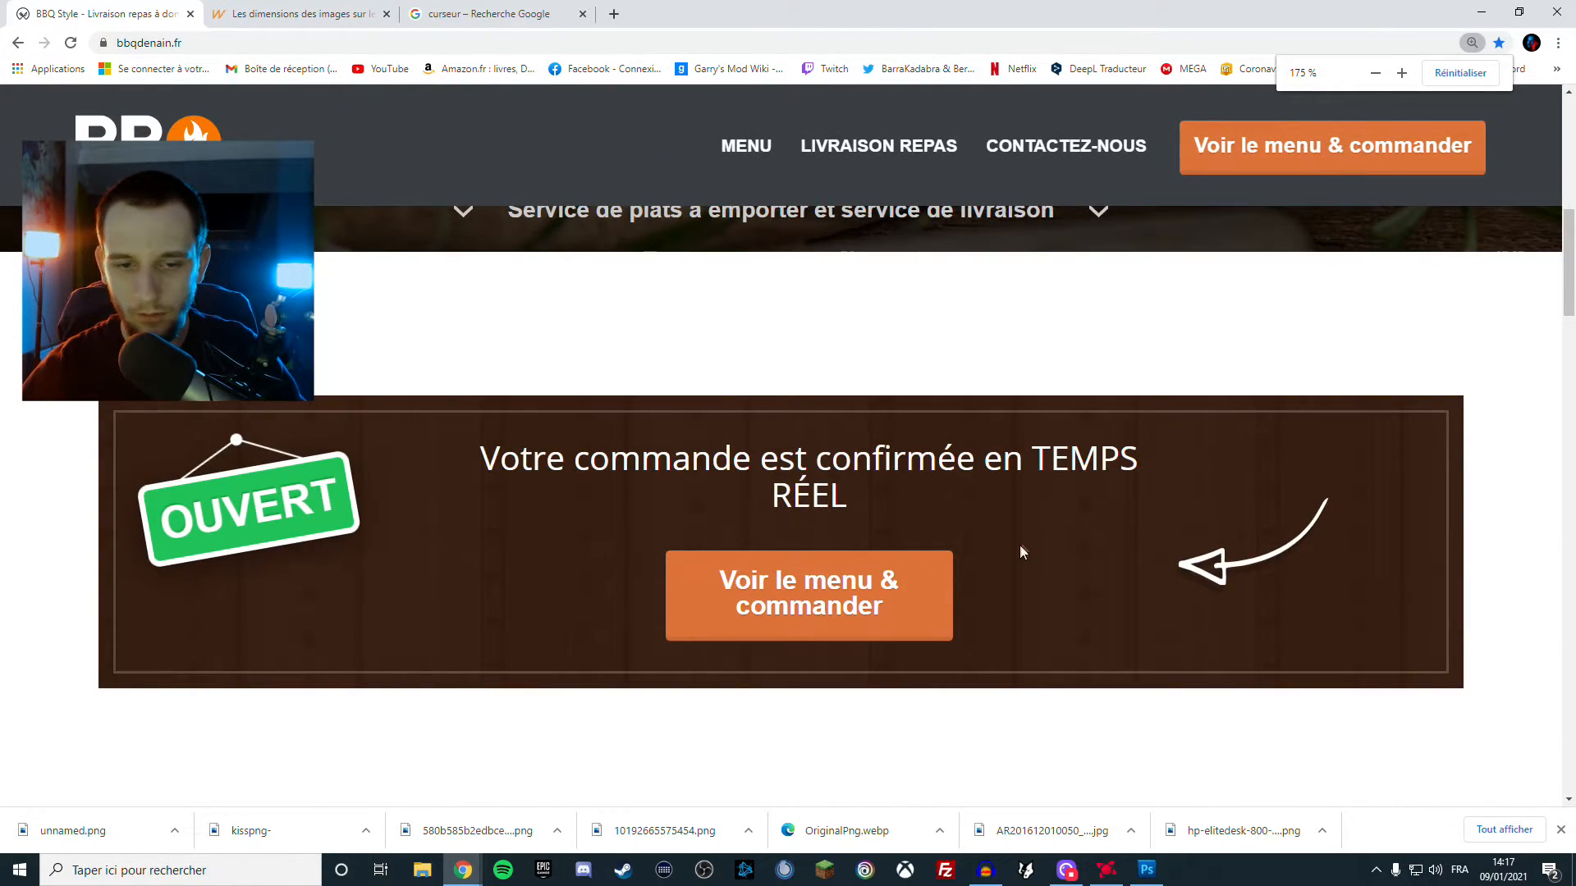
{"action": "scroll", "coordinate": [1021, 543], "scroll_direction": "down", "scroll_amount": 4}
{"action": "scroll", "coordinate": [1021, 543], "scroll_direction": "up", "scroll_amount": 3}
{"action": "left_click", "coordinate": [220, 878]}
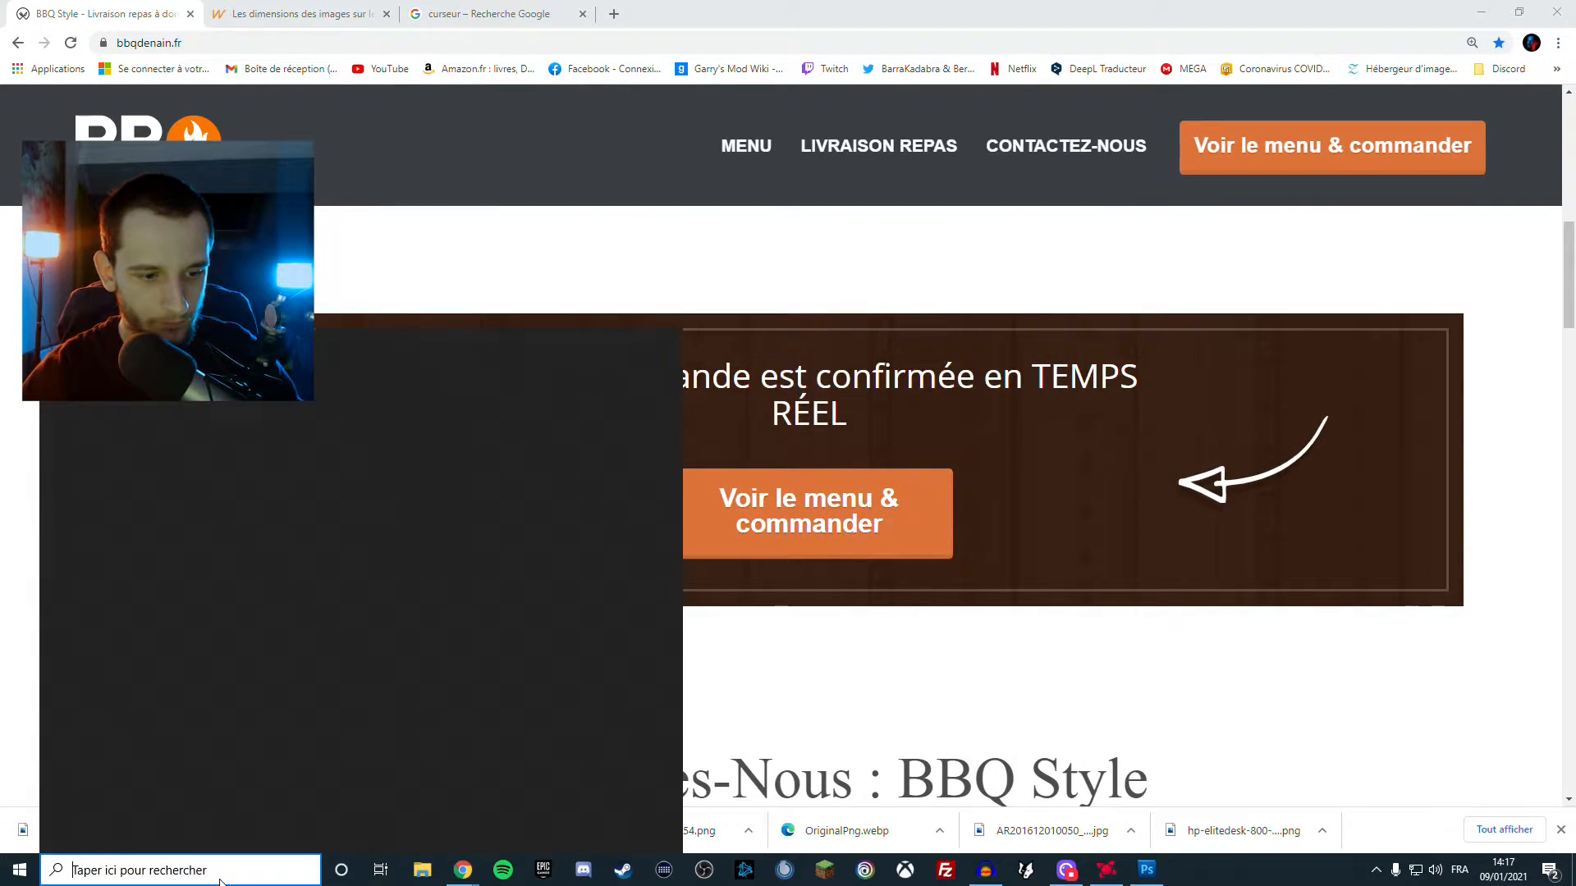
{"action": "type", "text": "captur"}
{"action": "key", "text": "Escape"}
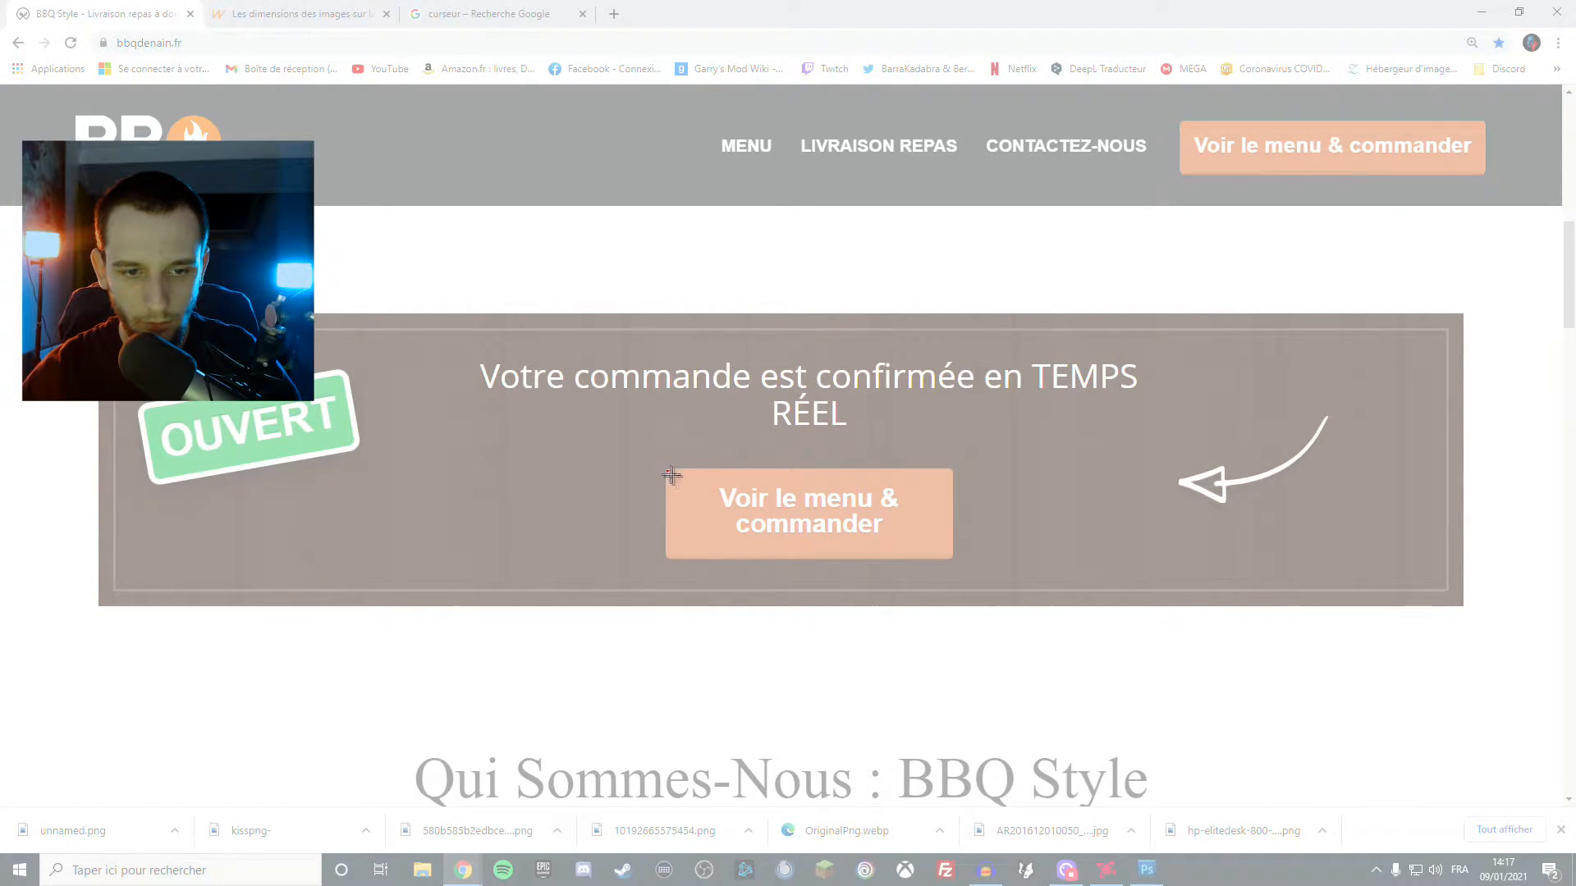
{"action": "left_click_drag", "start_coordinate": [672, 474], "coordinate": [951, 558]}
Save the captured order button to the Bureau folder as a PNG file named com
{"action": "left_click", "coordinate": [609, 350]}
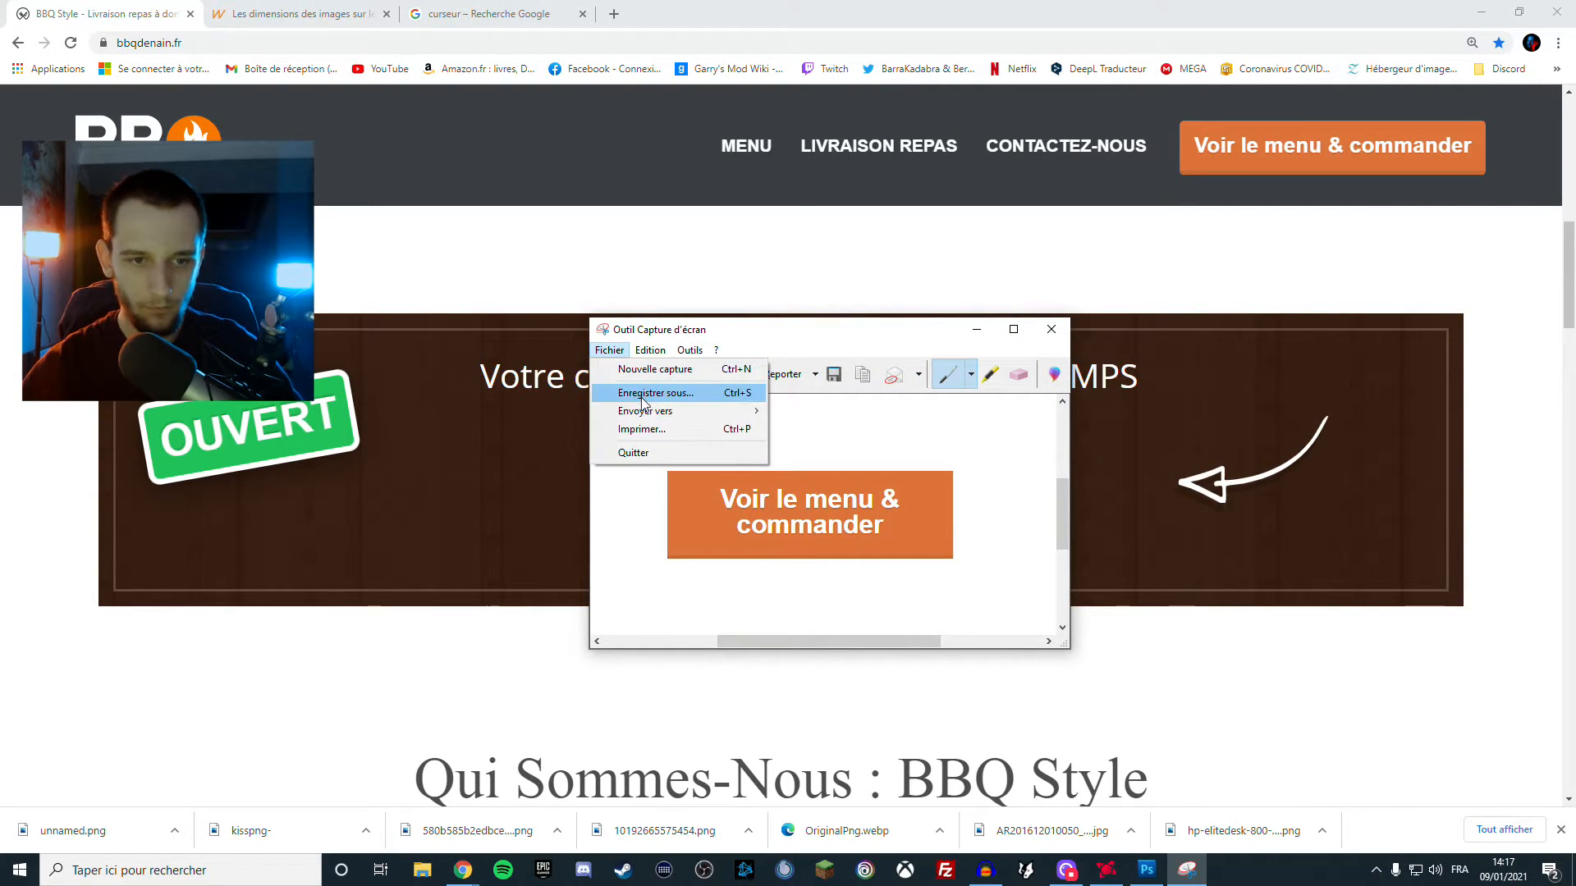
{"action": "left_click", "coordinate": [642, 397]}
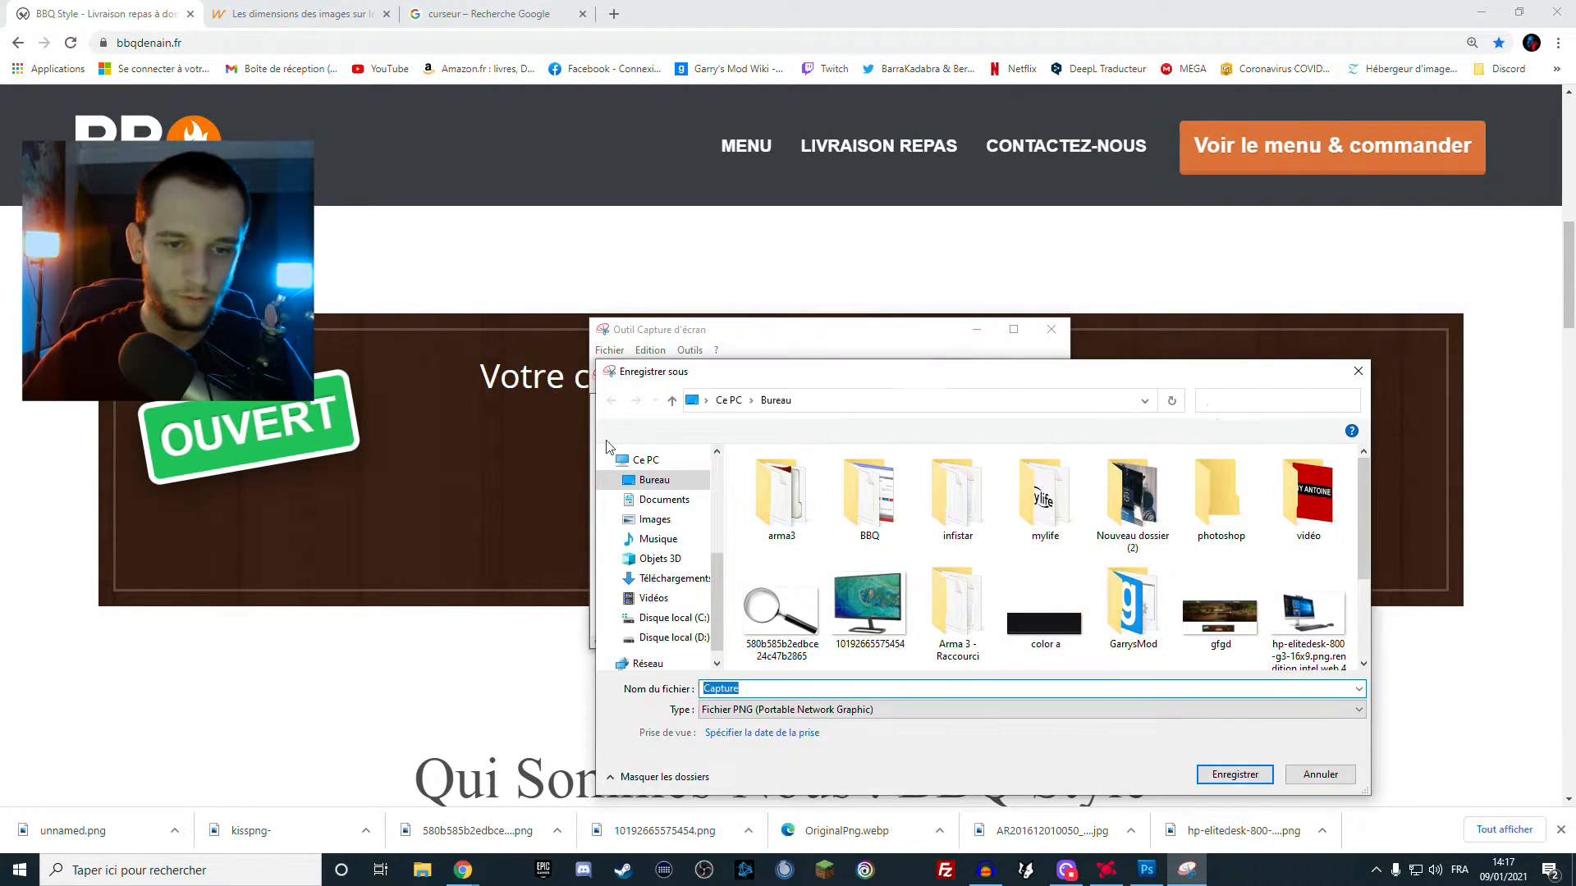
{"action": "left_click", "coordinate": [878, 704]}
{"action": "left_click", "coordinate": [878, 704]}
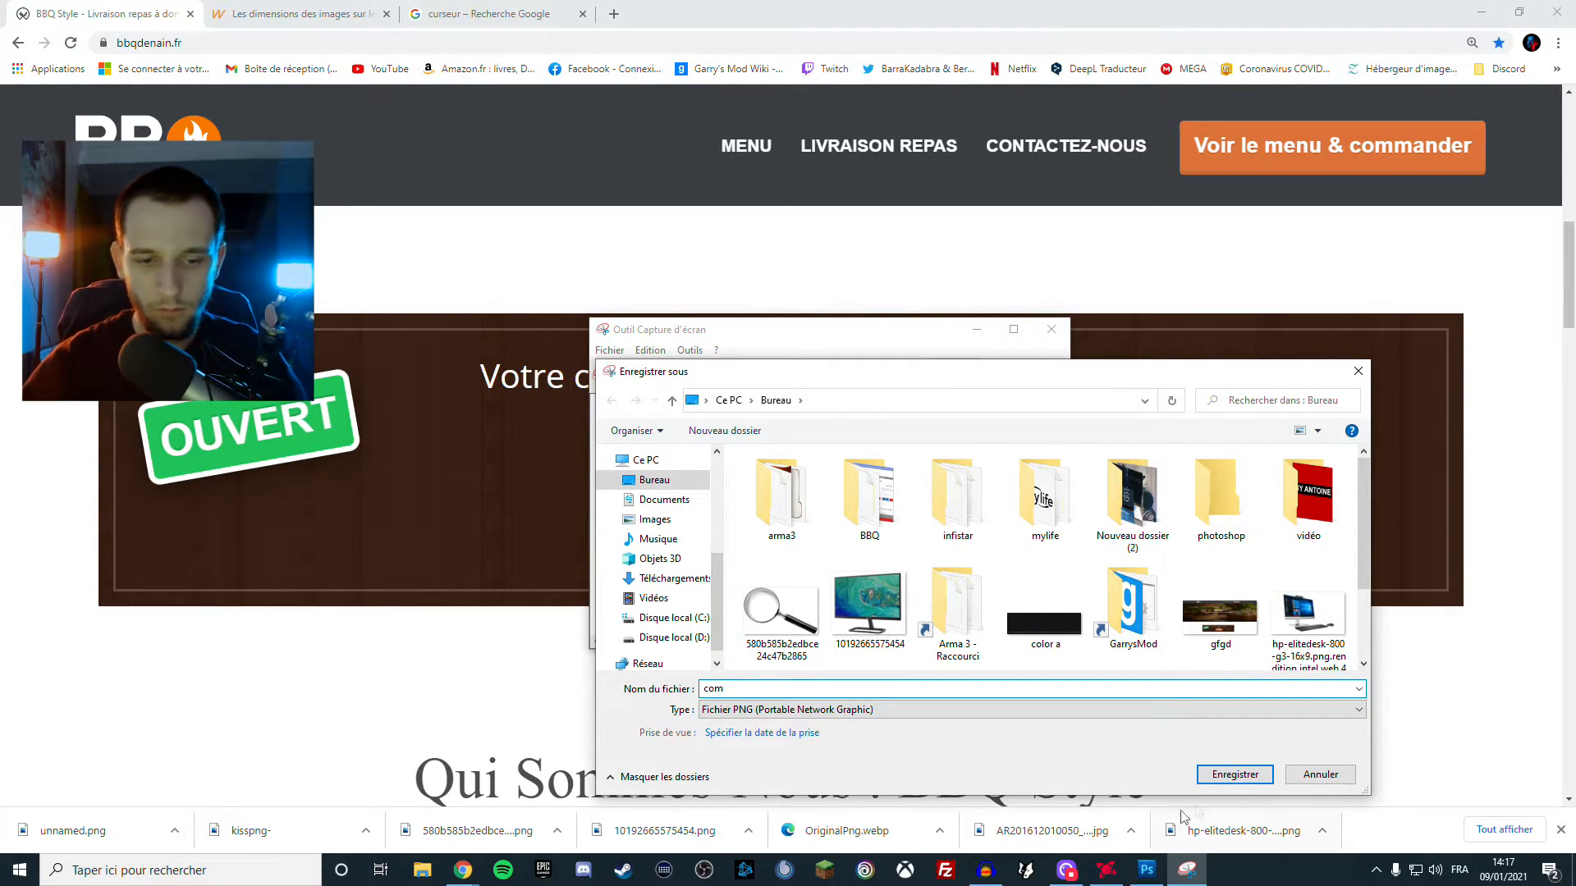
{"action": "left_click", "coordinate": [1235, 778]}
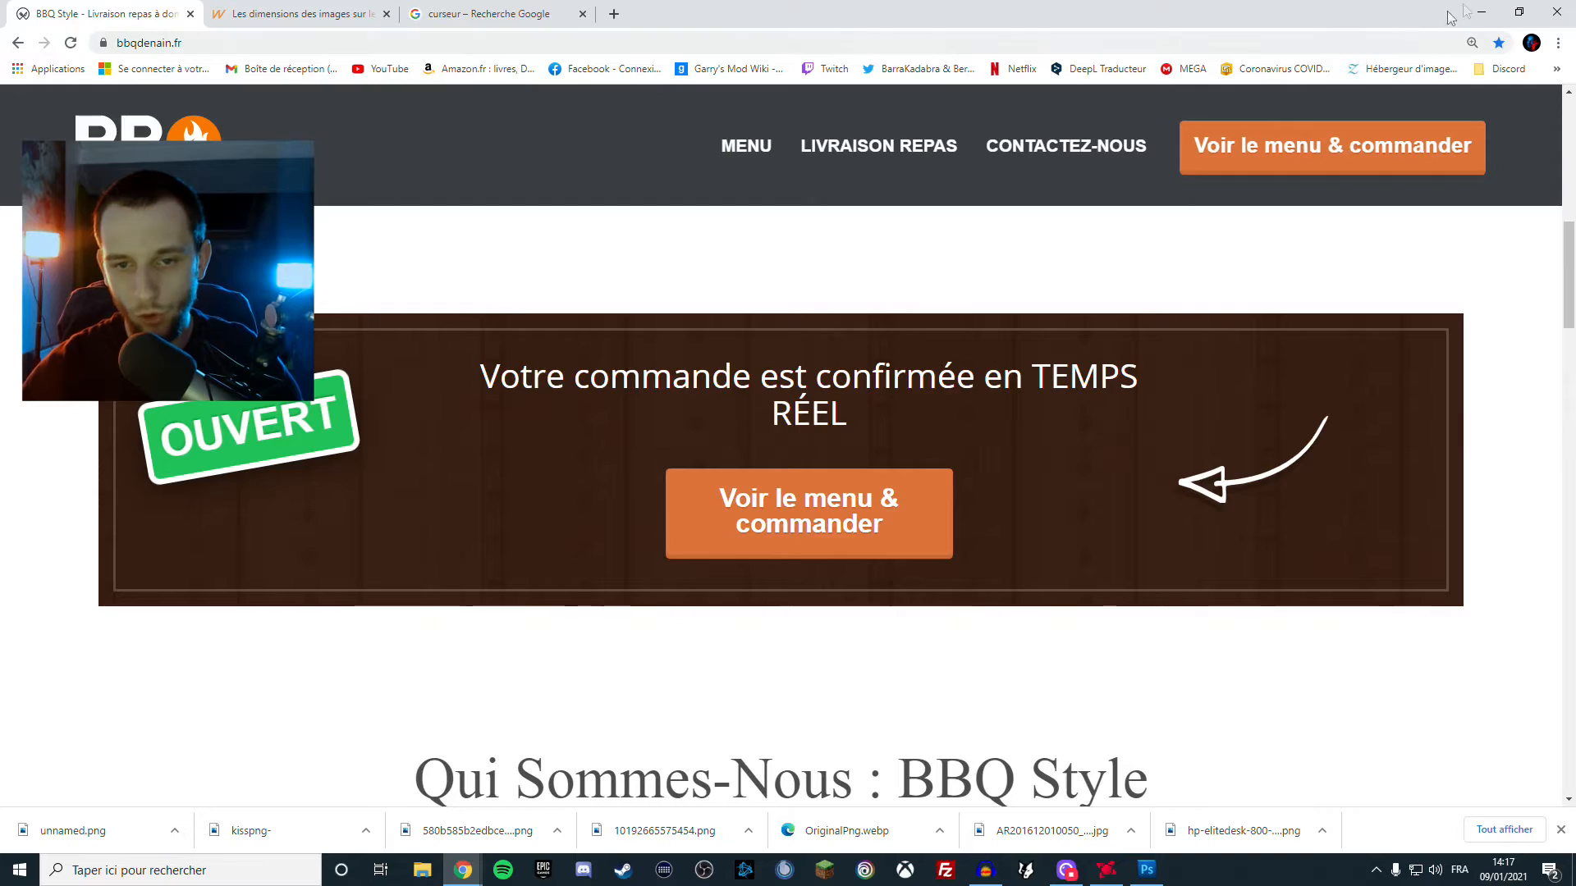
Switch to Photoshop and place the com image from the Bureau folder into the flyer
{"action": "key", "text": "alt+Tab"}
{"action": "left_click", "coordinate": [49, 13]}
{"action": "left_click", "coordinate": [99, 277]}
{"action": "scroll", "coordinate": [794, 343], "scroll_direction": "down", "scroll_amount": 5}
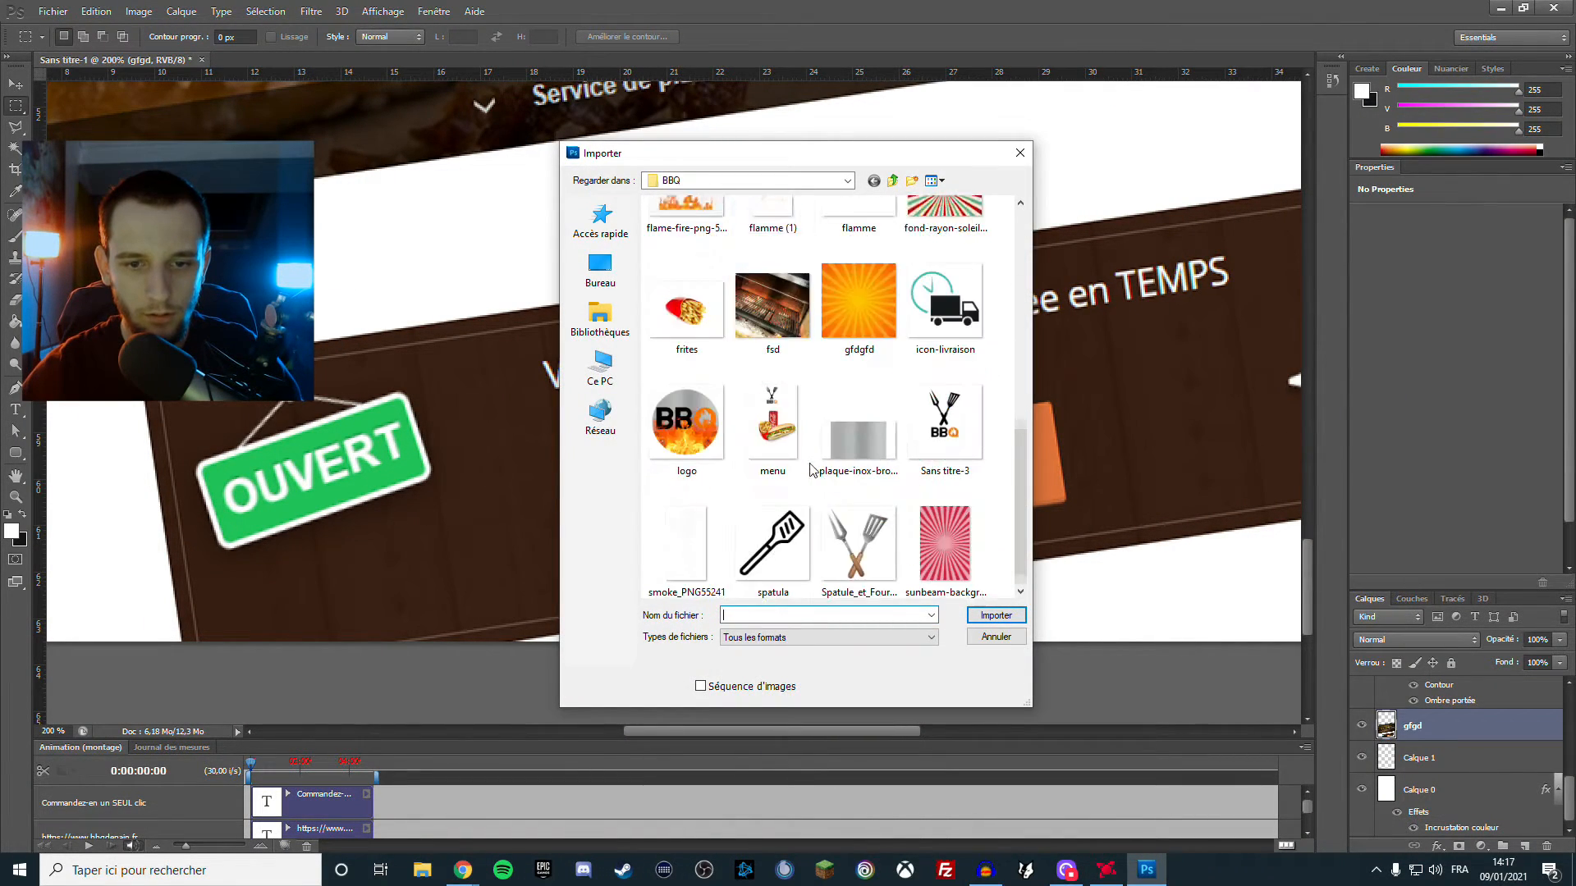
{"action": "left_click", "coordinate": [600, 270]}
{"action": "scroll", "coordinate": [817, 402], "scroll_direction": "down", "scroll_amount": 5}
{"action": "left_click", "coordinate": [705, 364]}
{"action": "left_click", "coordinate": [995, 615]}
Position the com button over the banner's original order button, rotate it to about -9.18° and commit the placement
{"action": "left_click_drag", "start_coordinate": [741, 407], "coordinate": [977, 486]}
{"action": "left_click_drag", "start_coordinate": [679, 405], "coordinate": [637, 438]}
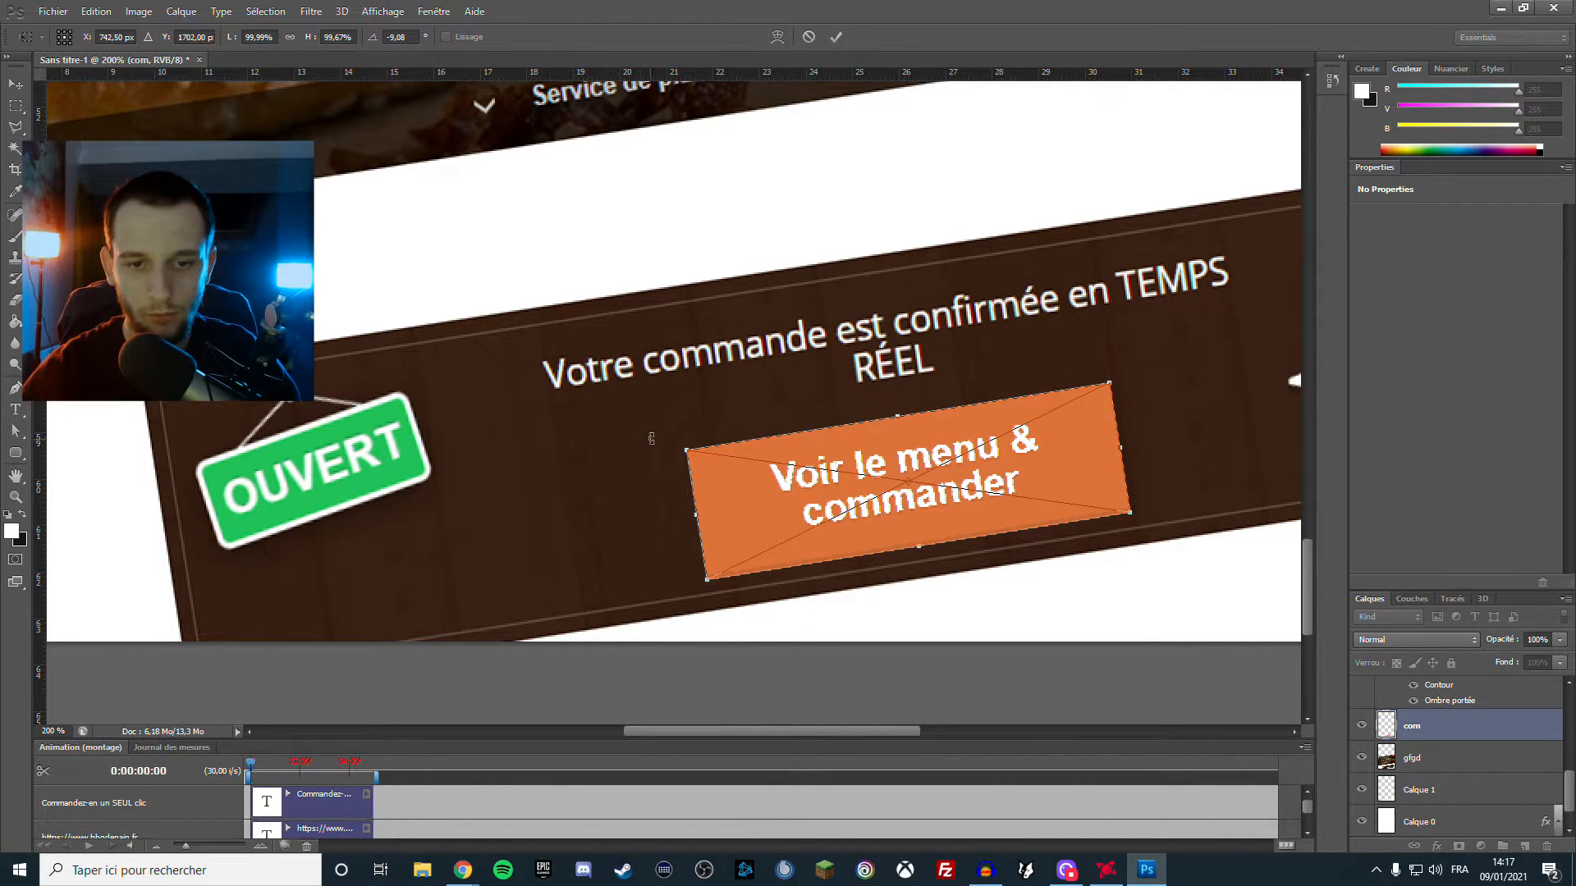
{"action": "left_click_drag", "start_coordinate": [656, 437], "coordinate": [654, 438]}
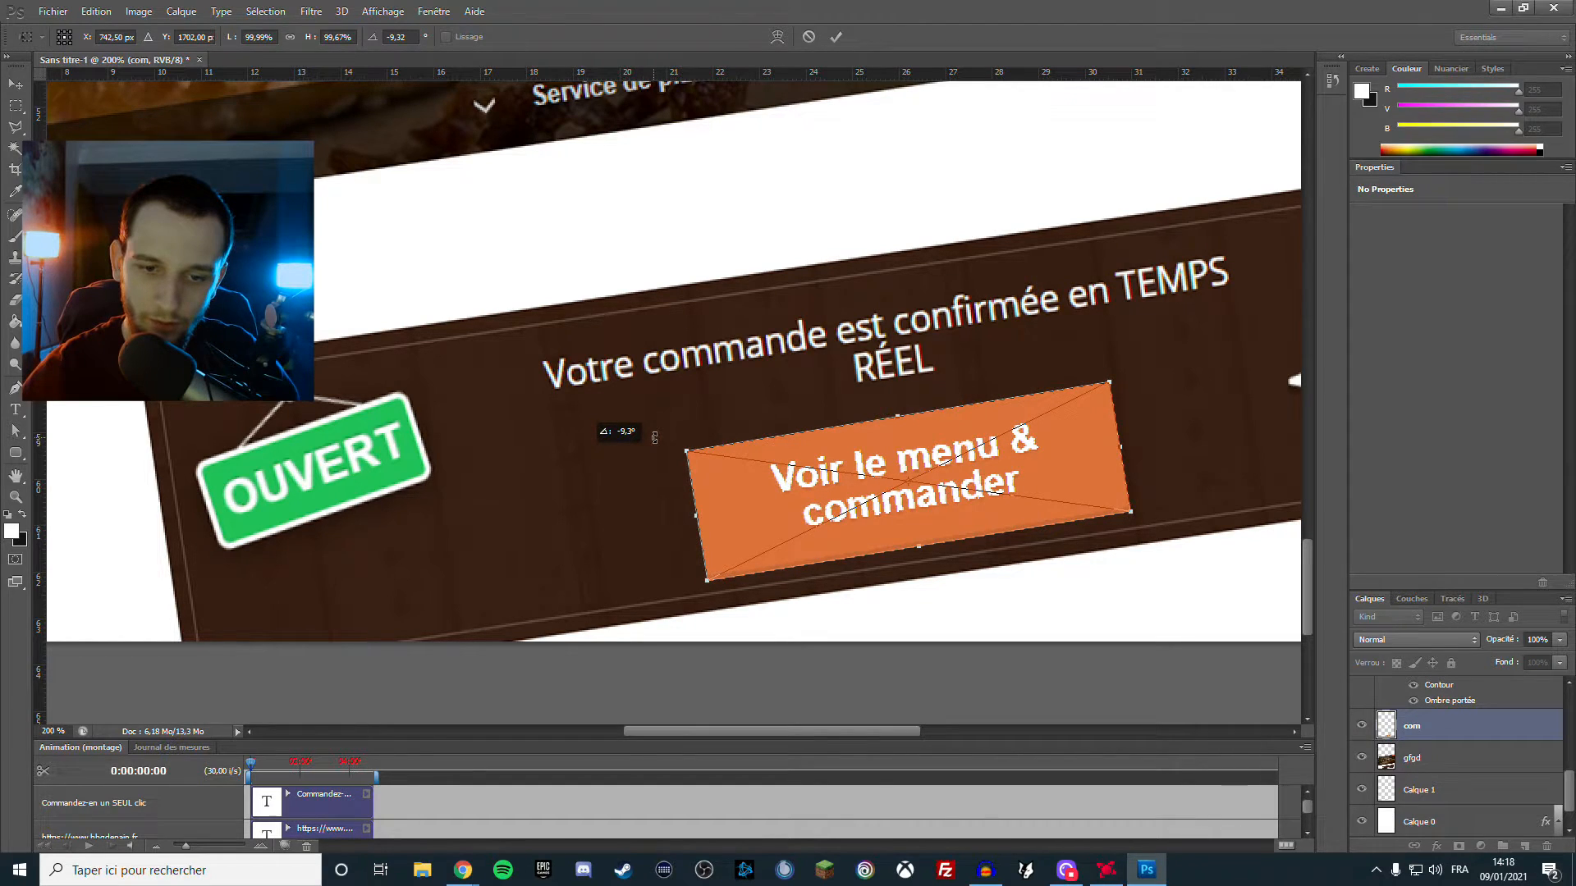
{"action": "left_click_drag", "start_coordinate": [654, 437], "coordinate": [654, 436]}
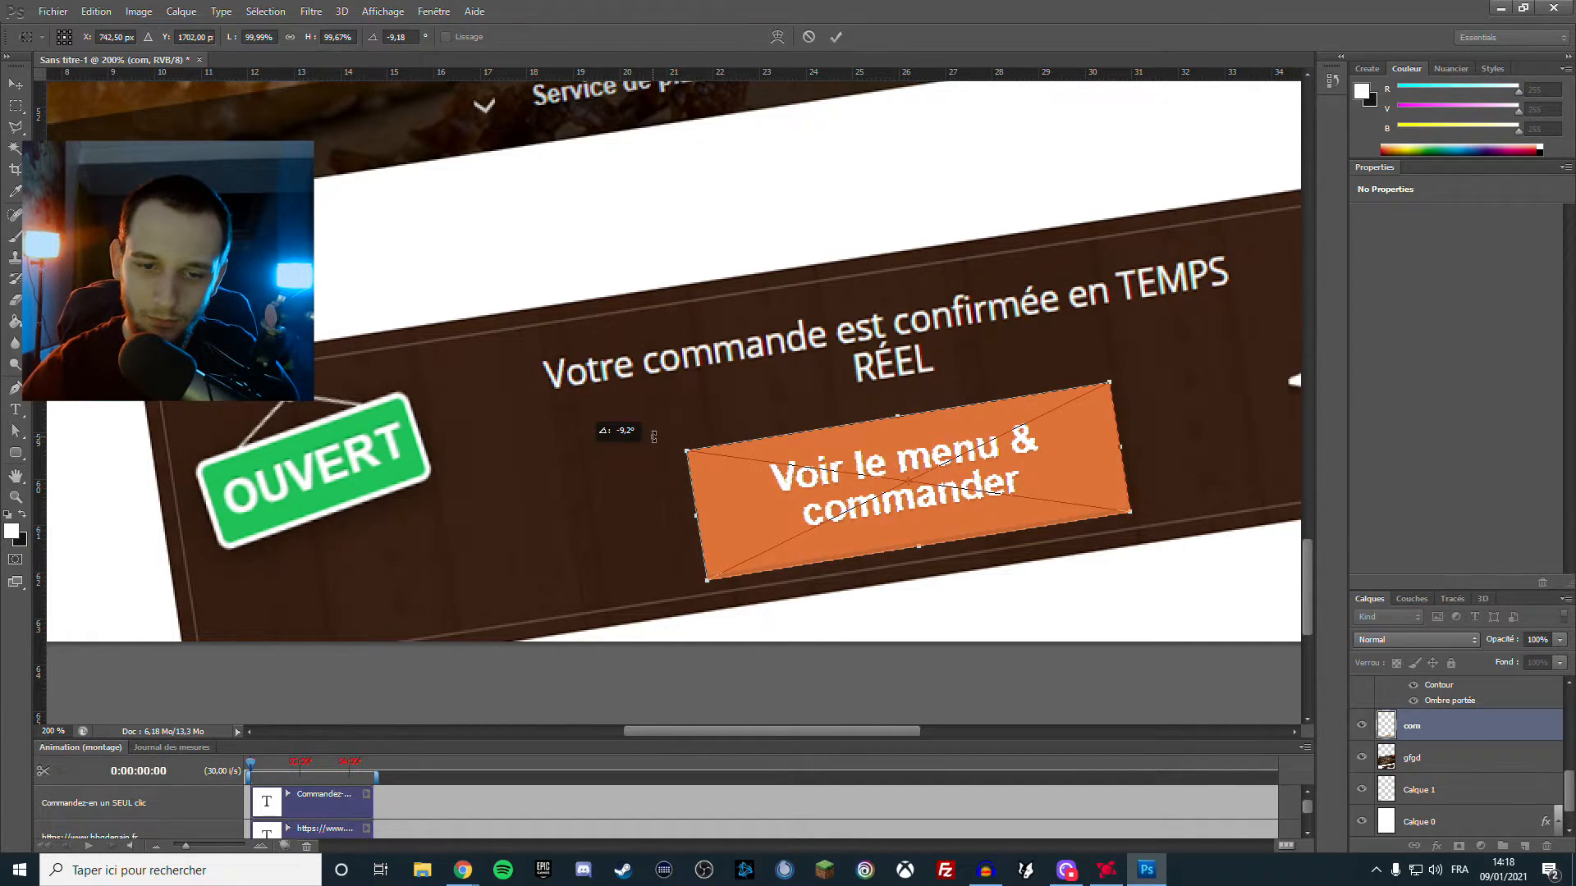
{"action": "key", "text": "Return"}
{"action": "key", "text": "m"}
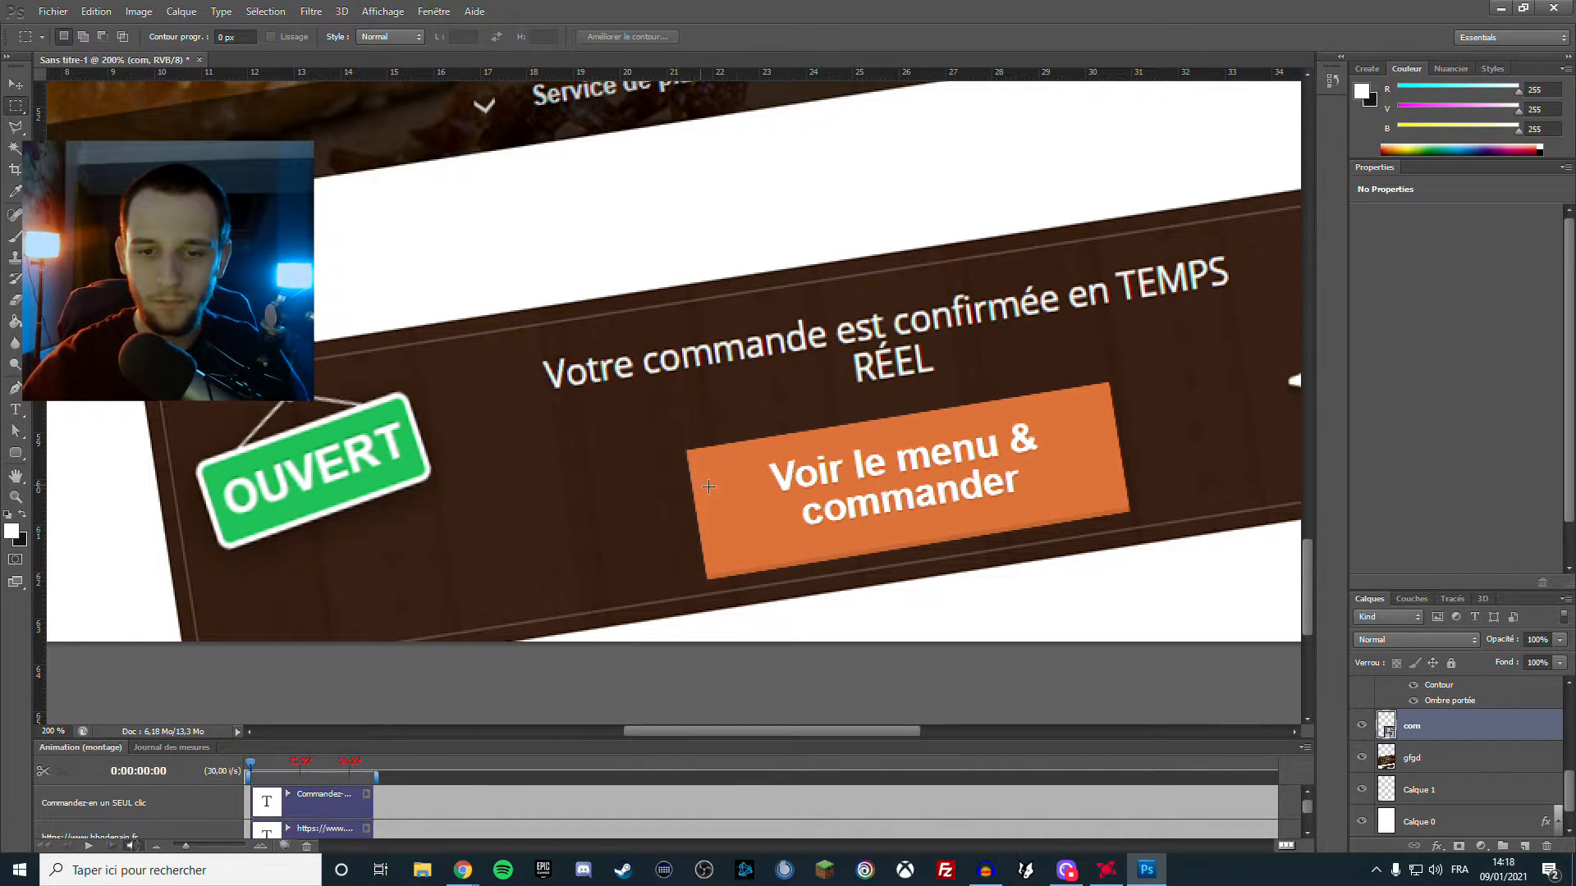
Place the magnifying glass image 580b585b2edbce24c47b2865 into the flyer
{"action": "left_click", "coordinate": [53, 11]}
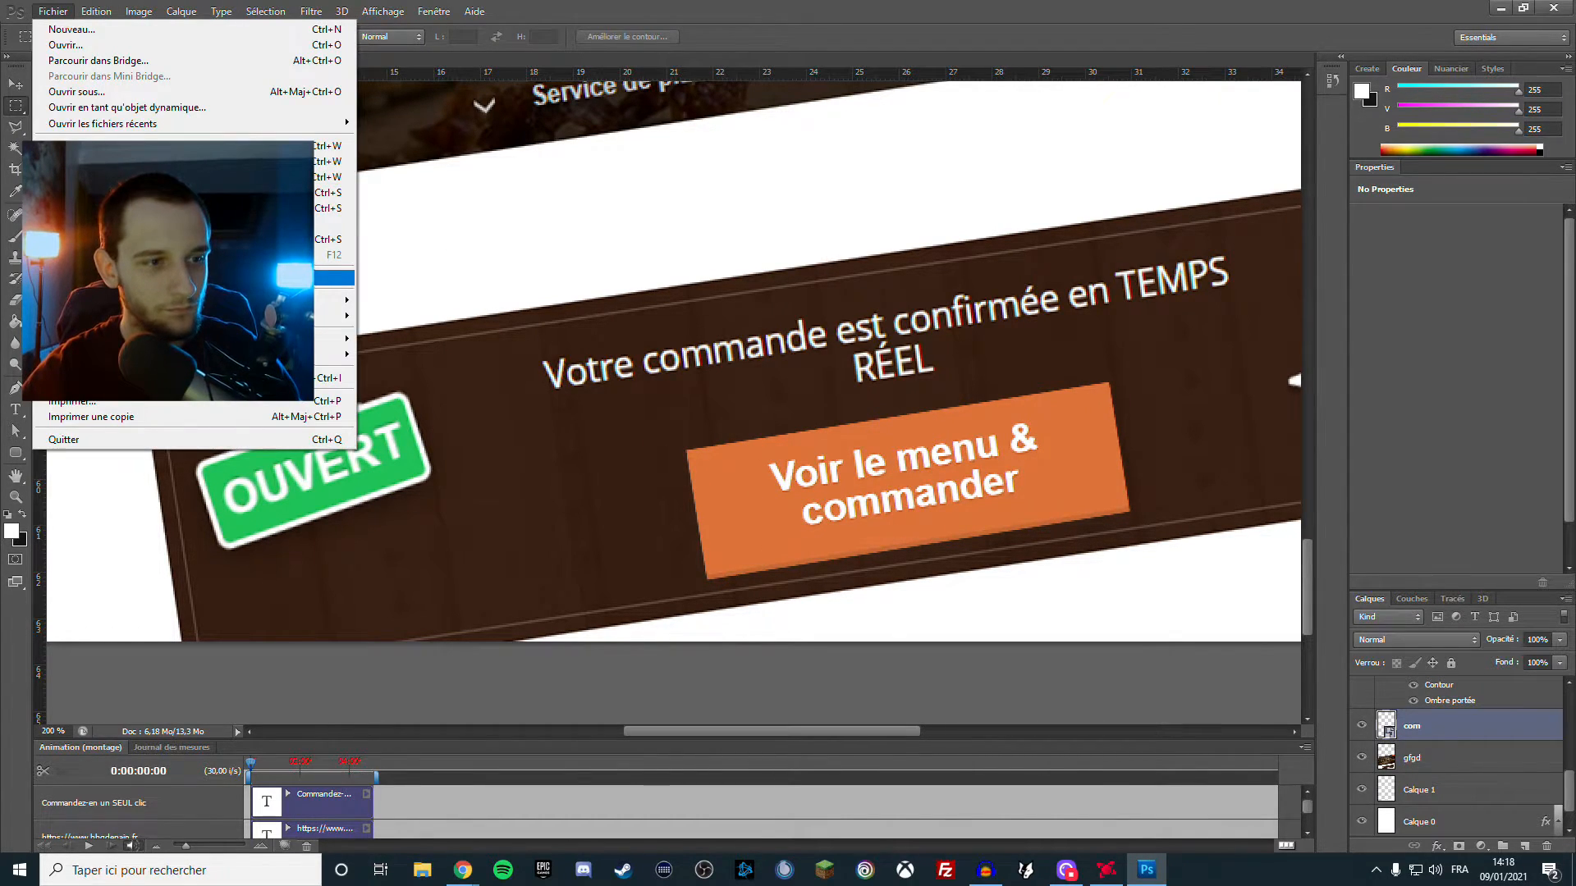
{"action": "left_click", "coordinate": [98, 278]}
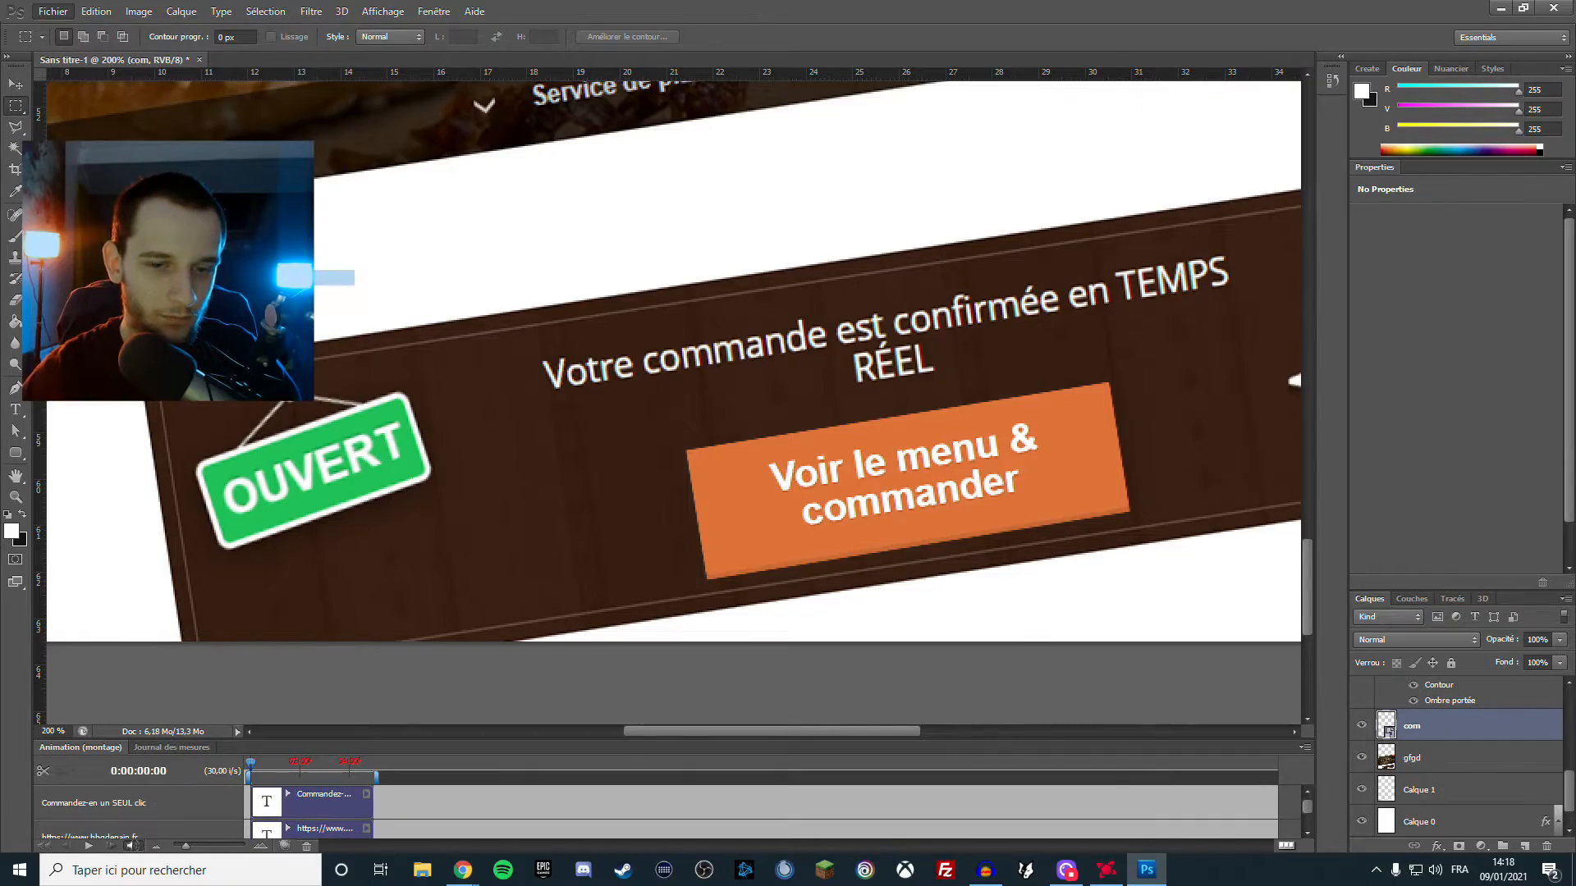
{"action": "left_click", "coordinate": [945, 373]}
{"action": "left_click", "coordinate": [994, 615]}
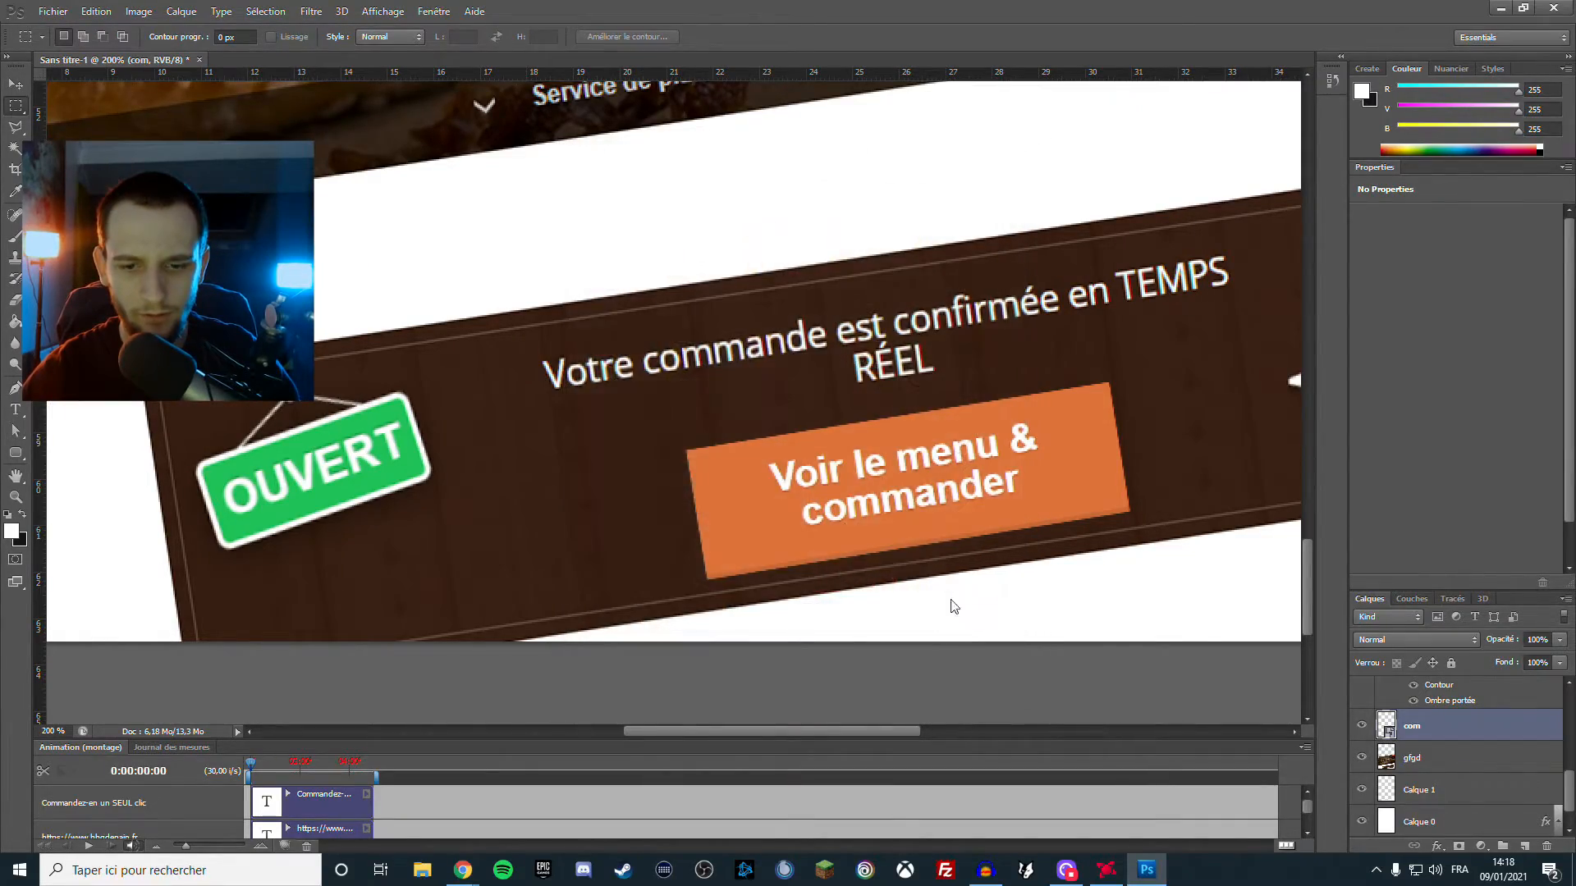
{"action": "scroll", "coordinate": [908, 556], "scroll_direction": "down", "scroll_amount": 3}
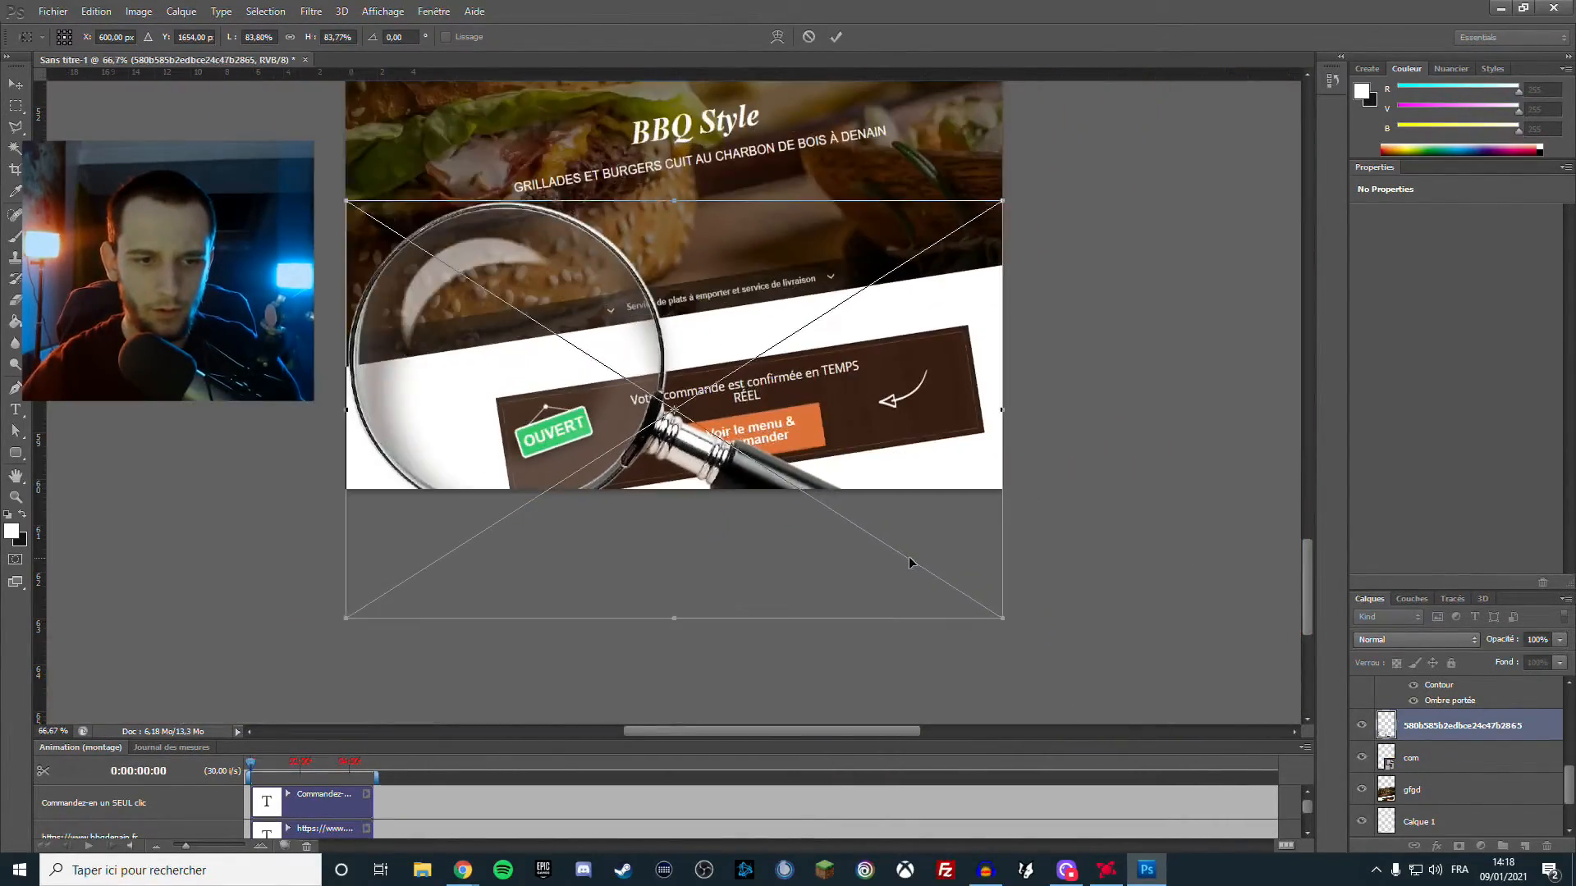
Scale the magnifying glass to about 29% width and 28% height, with its lens over the order button's right part
{"action": "left_click_drag", "start_coordinate": [175, 96], "coordinate": [954, 609]}
{"action": "left_click_drag", "start_coordinate": [990, 662], "coordinate": [821, 456]}
{"action": "left_click_drag", "start_coordinate": [790, 404], "coordinate": [661, 325]}
{"action": "left_click_drag", "start_coordinate": [750, 420], "coordinate": [849, 455]}
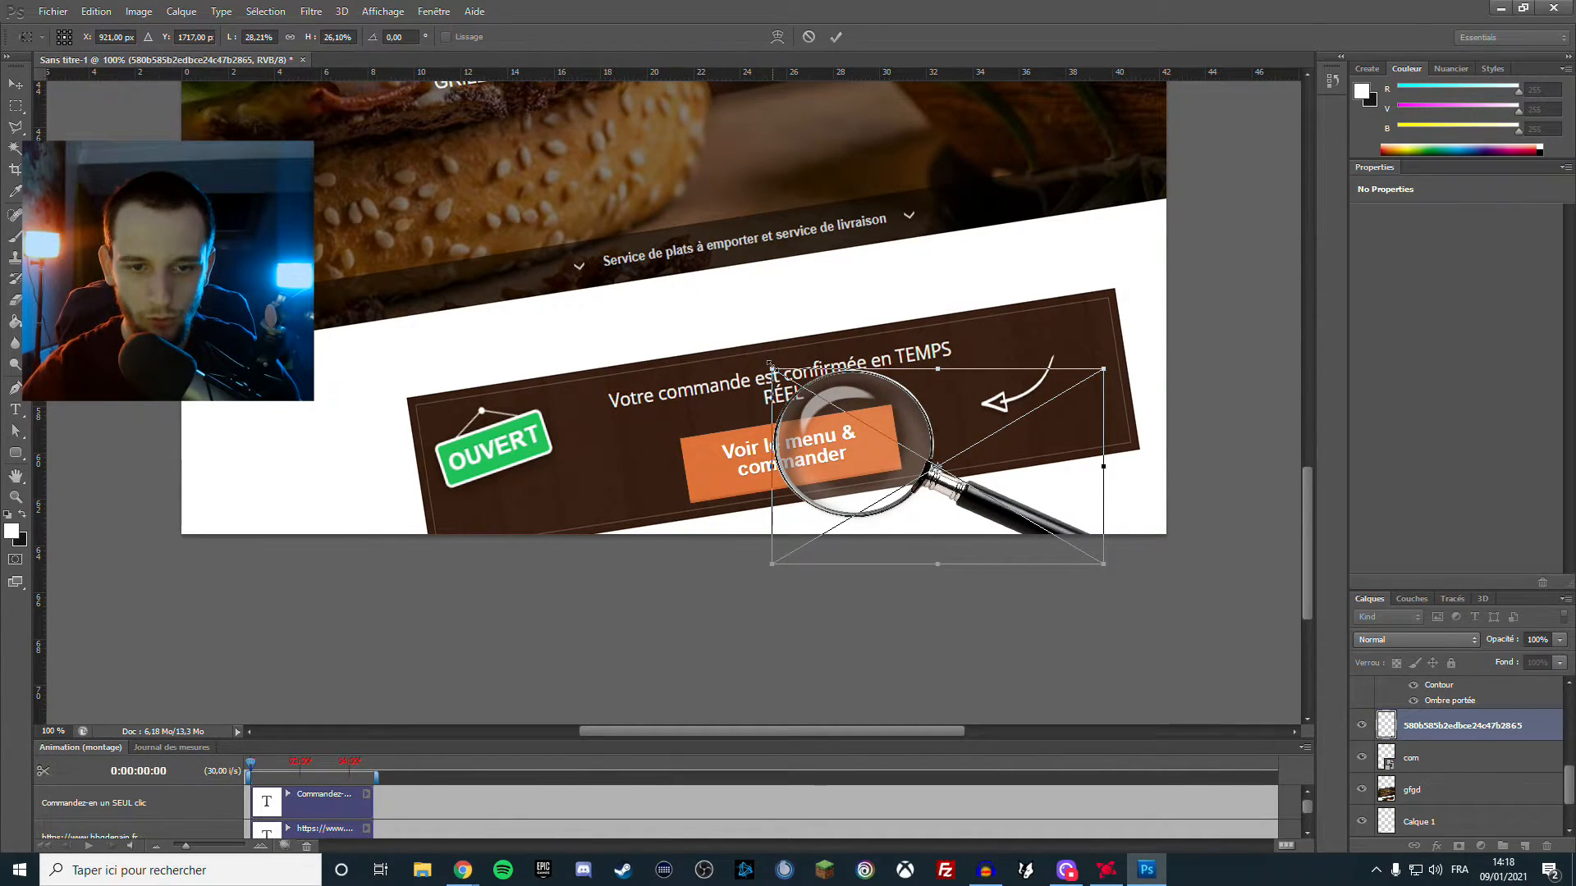
{"action": "left_click_drag", "start_coordinate": [769, 369], "coordinate": [760, 356]}
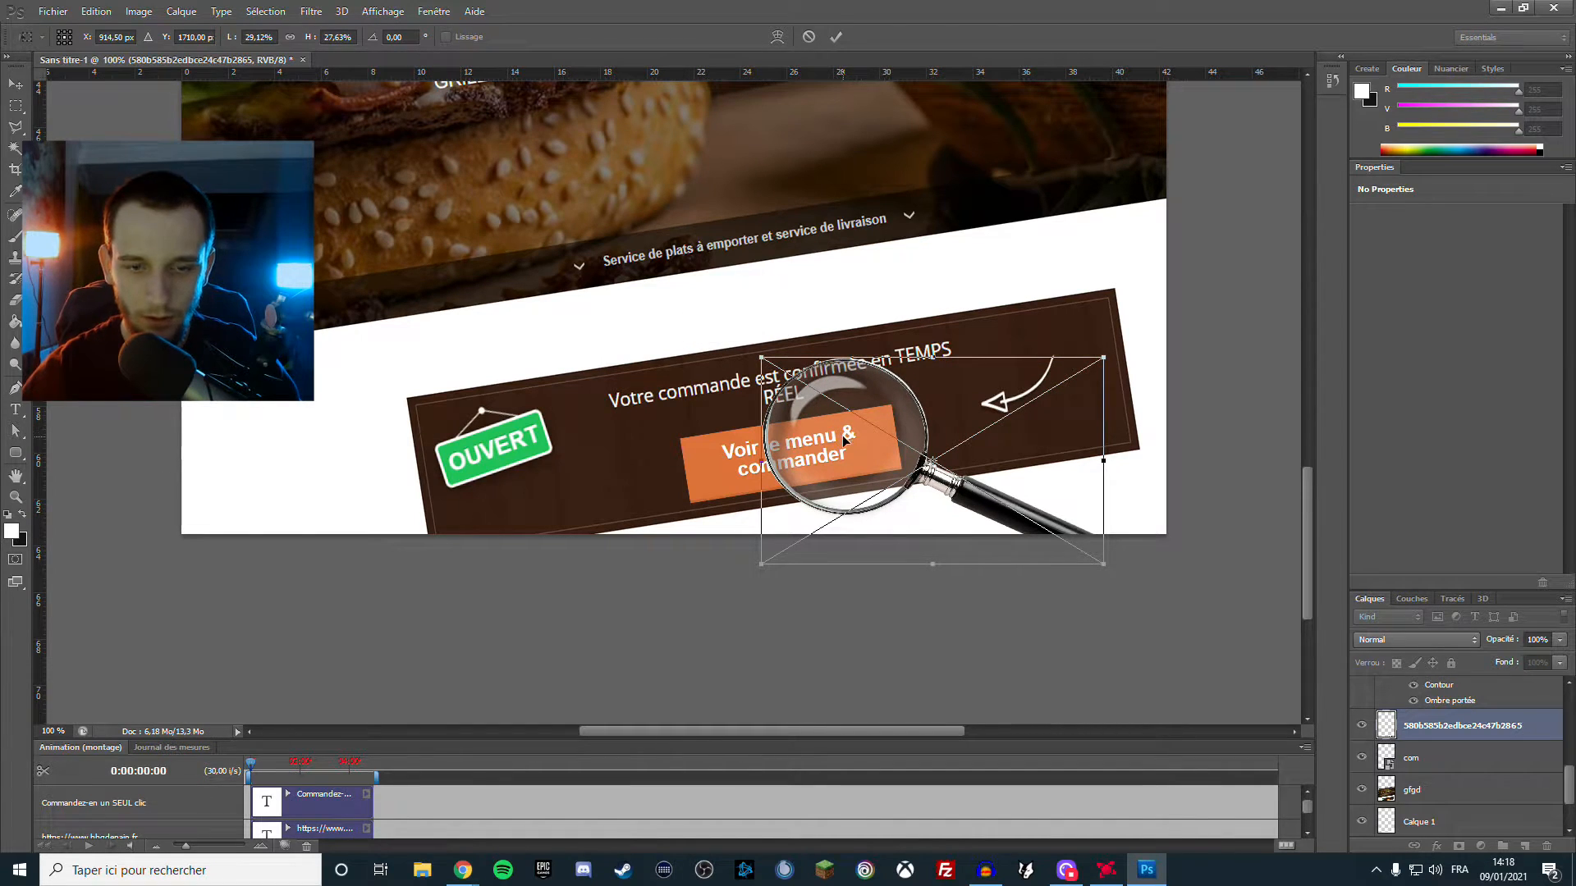
{"action": "key", "text": "Return"}
Flip the magnifying glass vertically so its handle points upward
{"action": "left_click", "coordinate": [96, 11]}
{"action": "mouse_move", "coordinate": [247, 327]}
{"action": "left_click", "coordinate": [356, 525]}
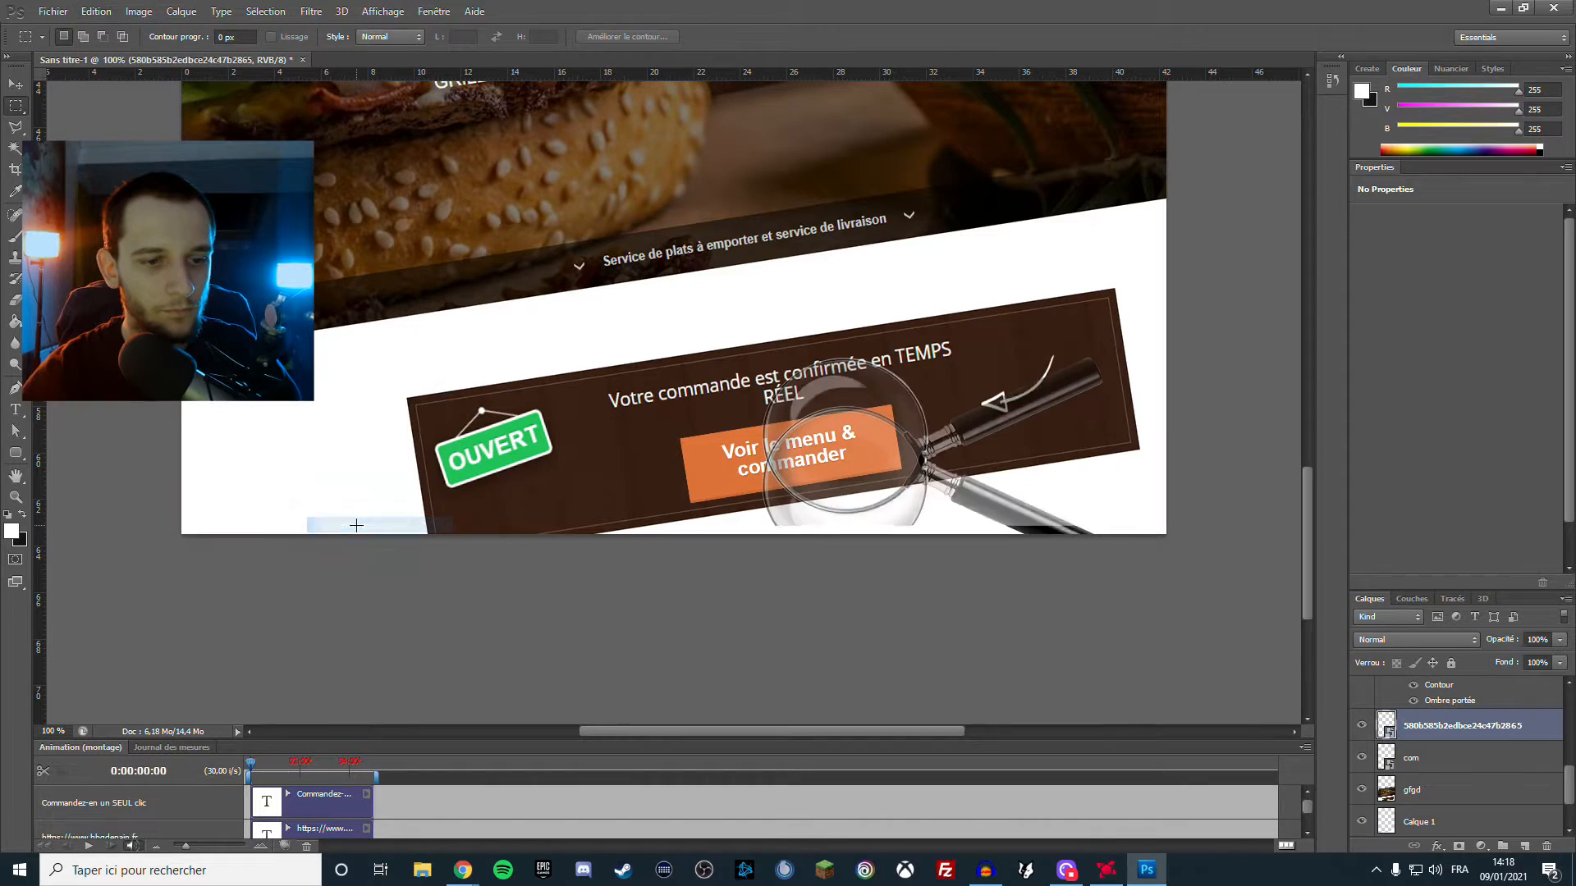
{"action": "left_click", "coordinate": [17, 81]}
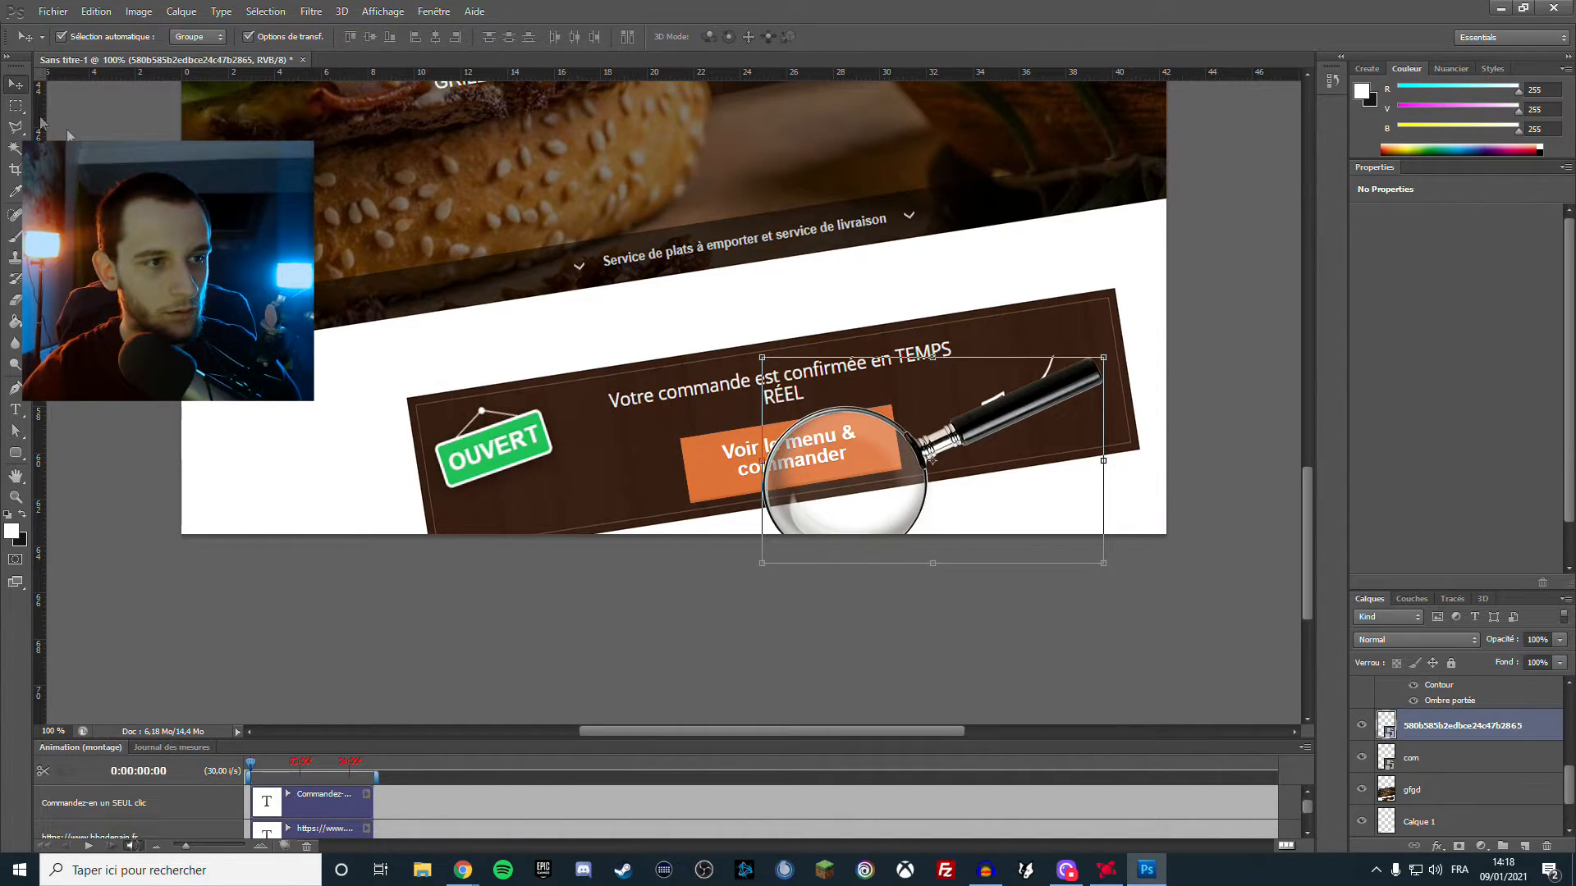
Try moving the magnifying glass up over the order button and undo the moves
{"action": "left_click_drag", "start_coordinate": [984, 506], "coordinate": [972, 460]}
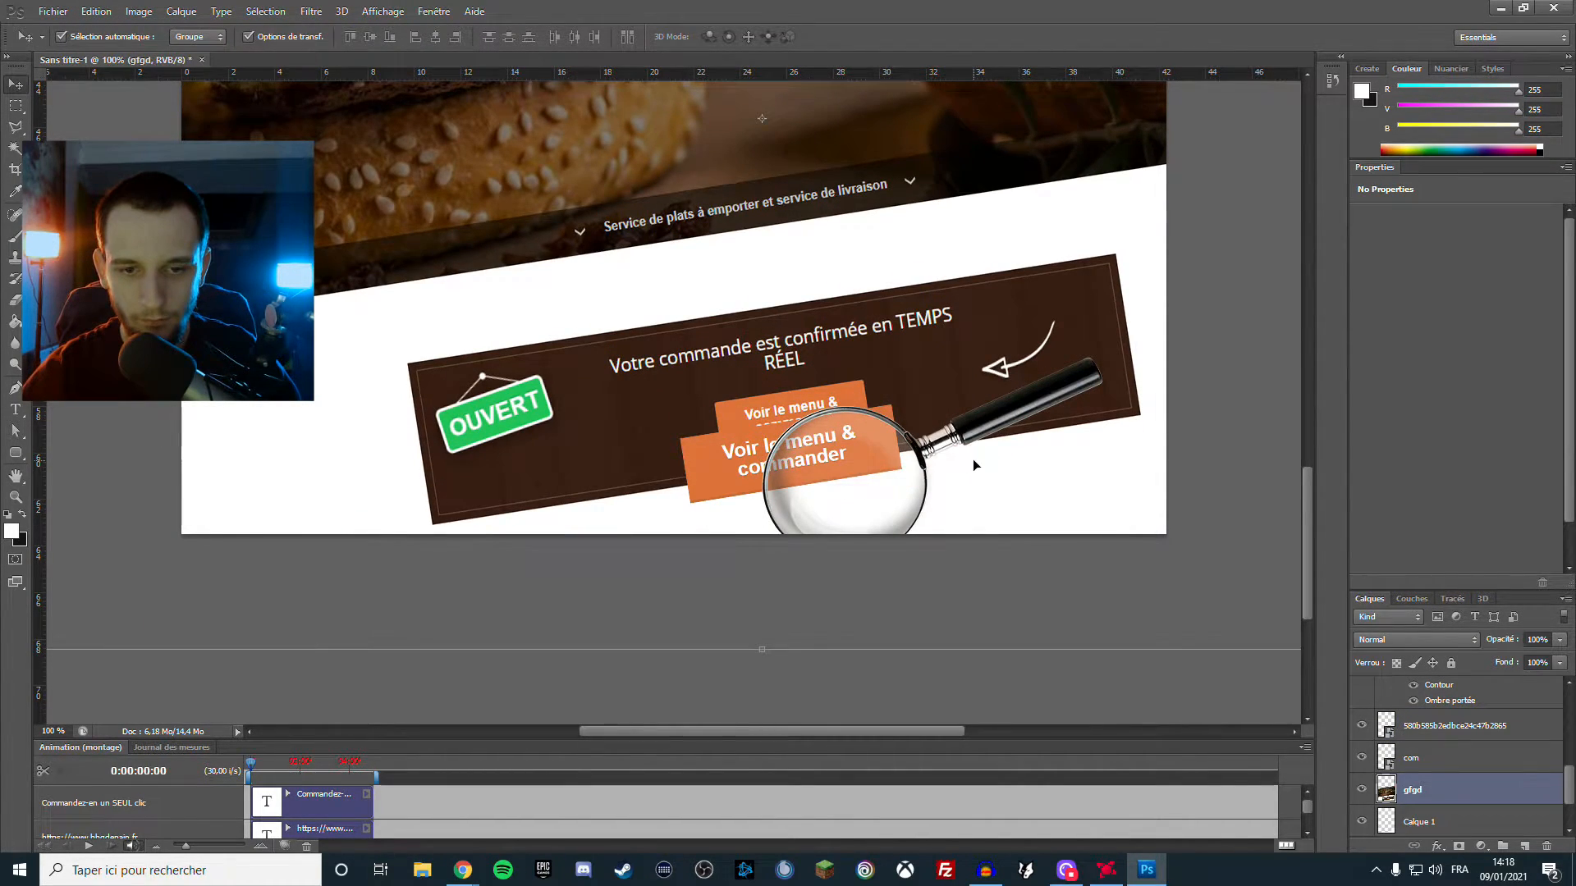
{"action": "key", "text": "ctrl+z"}
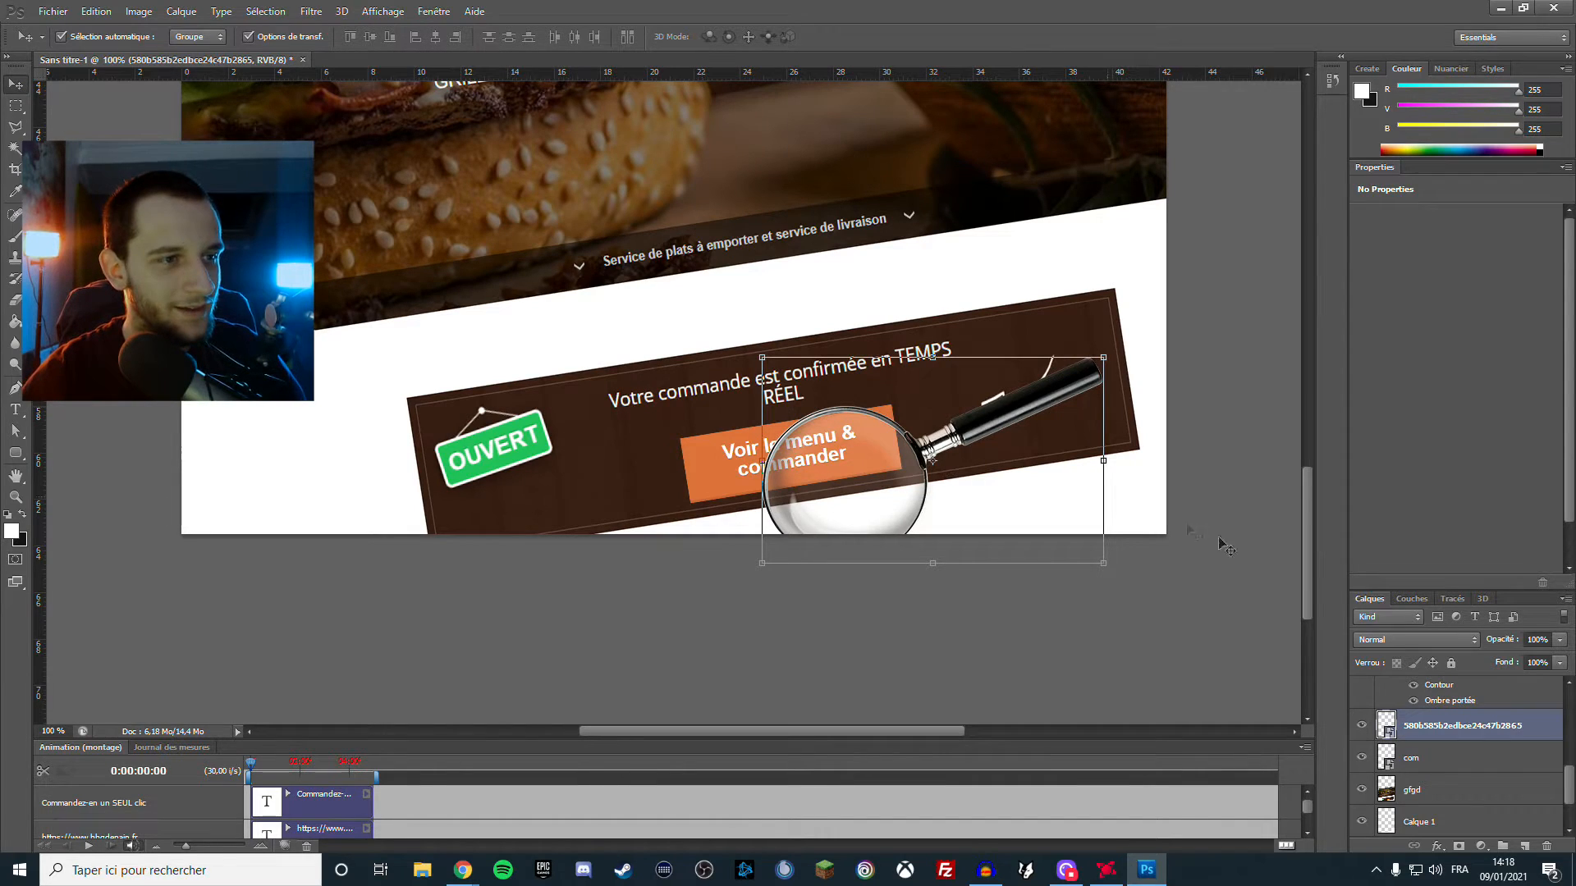
{"action": "mouse_move", "coordinate": [964, 469]}
{"action": "left_mouse_down"}
{"action": "mouse_move", "coordinate": [981, 476]}
{"action": "mouse_move", "coordinate": [962, 452]}
{"action": "left_mouse_up"}
{"action": "key", "text": "ctrl+z"}
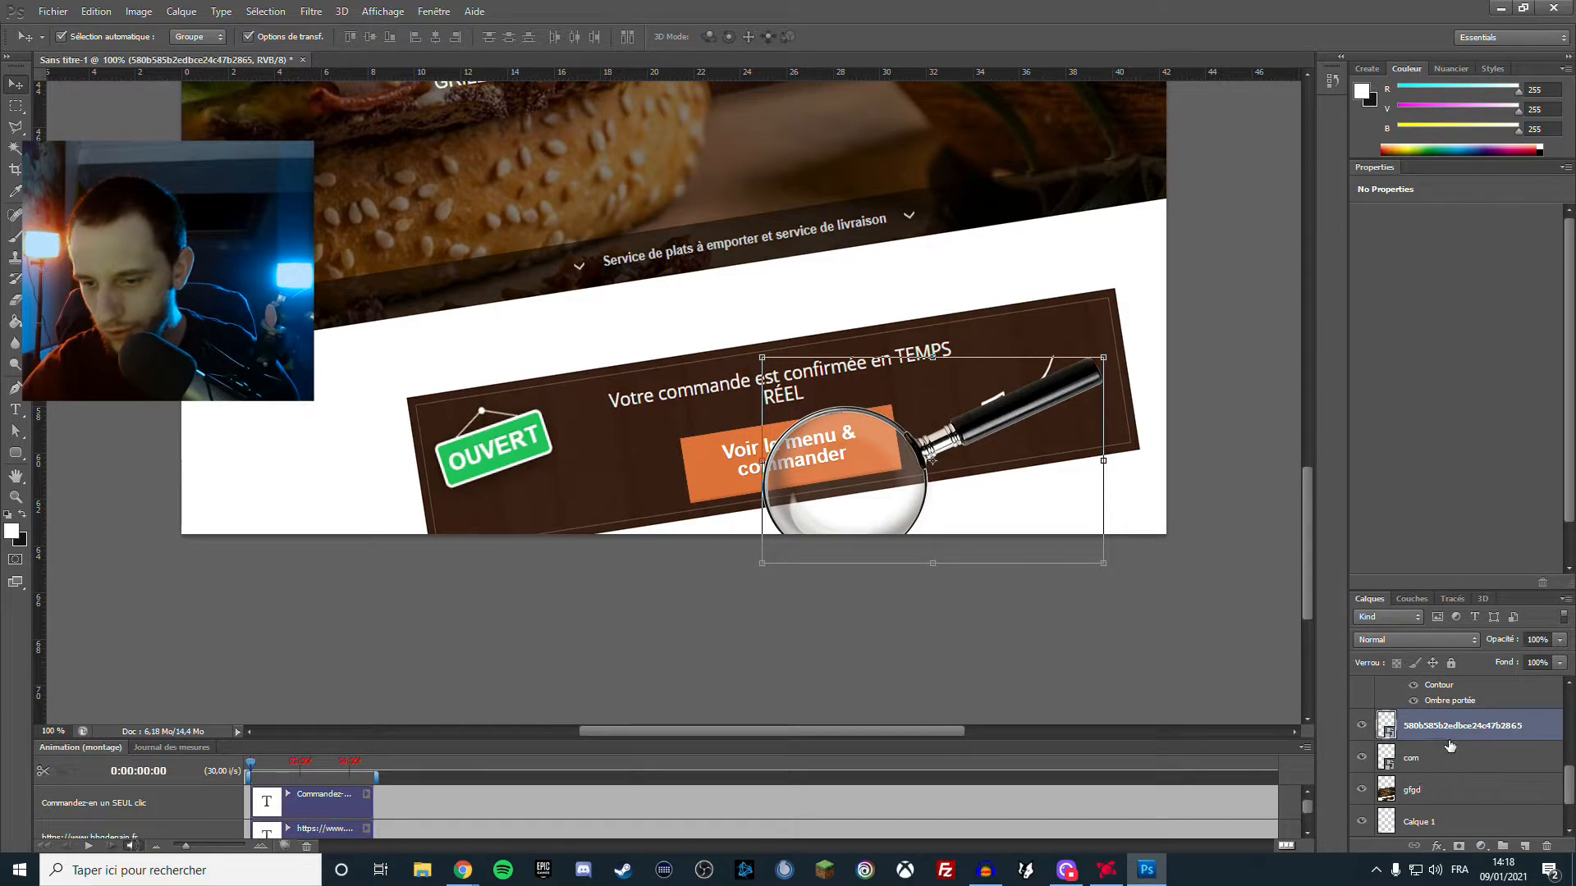
Enlarge the magnifying glass and reposition its lens over the right part of the order button, with the handle running past the flyer's right edge
{"action": "left_click_drag", "start_coordinate": [944, 466], "coordinate": [906, 436]}
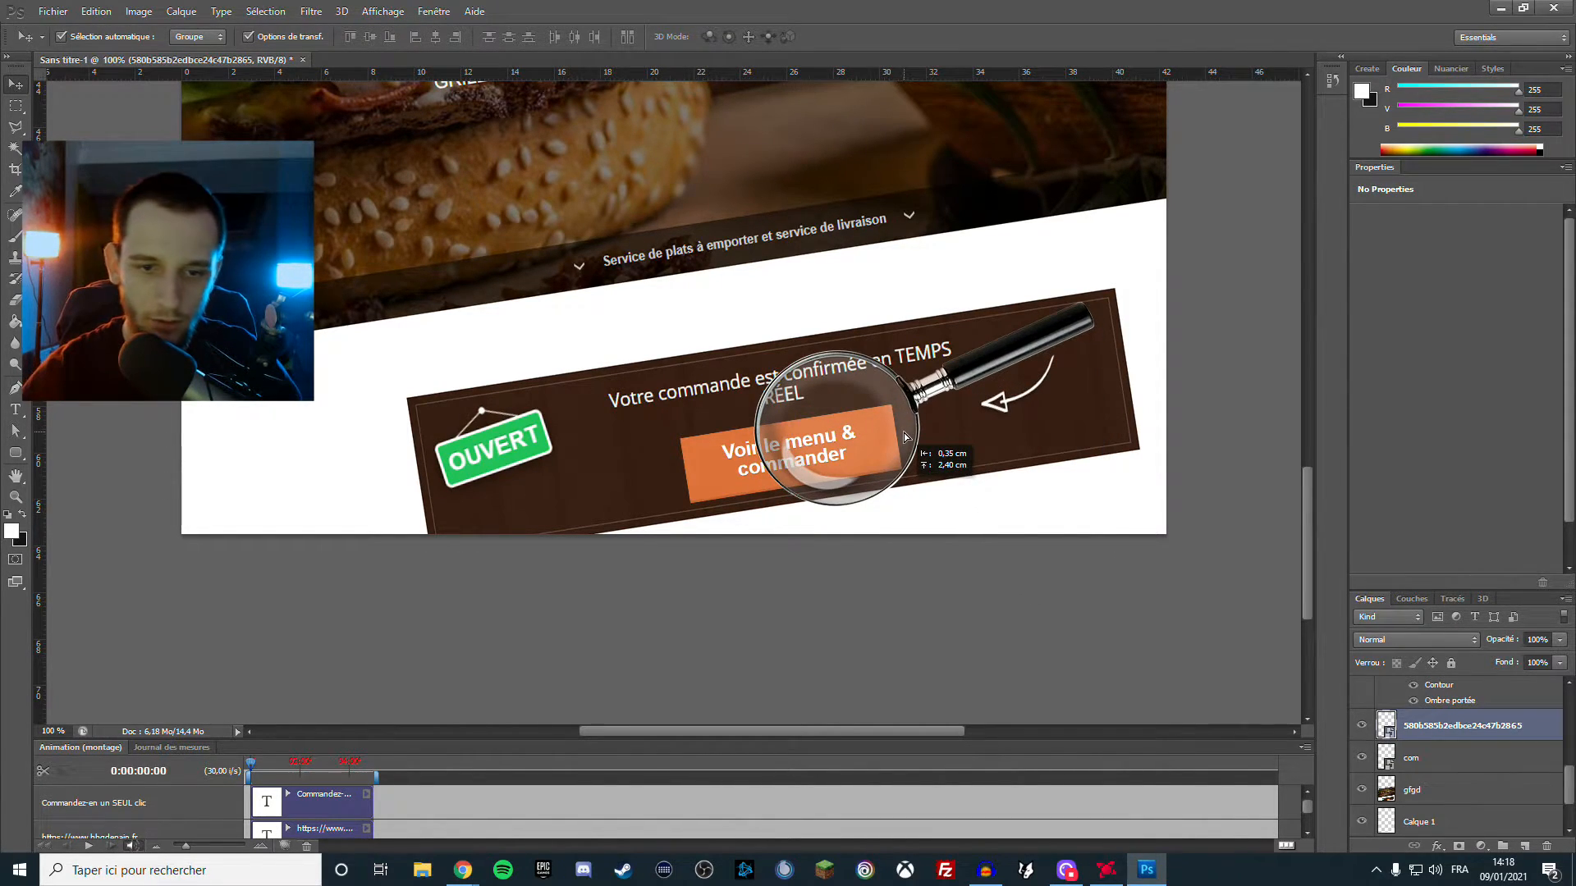
{"action": "left_click_drag", "start_coordinate": [906, 437], "coordinate": [902, 430]}
{"action": "key", "text": "ctrl+minus"}
{"action": "key", "text": "ctrl+minus"}
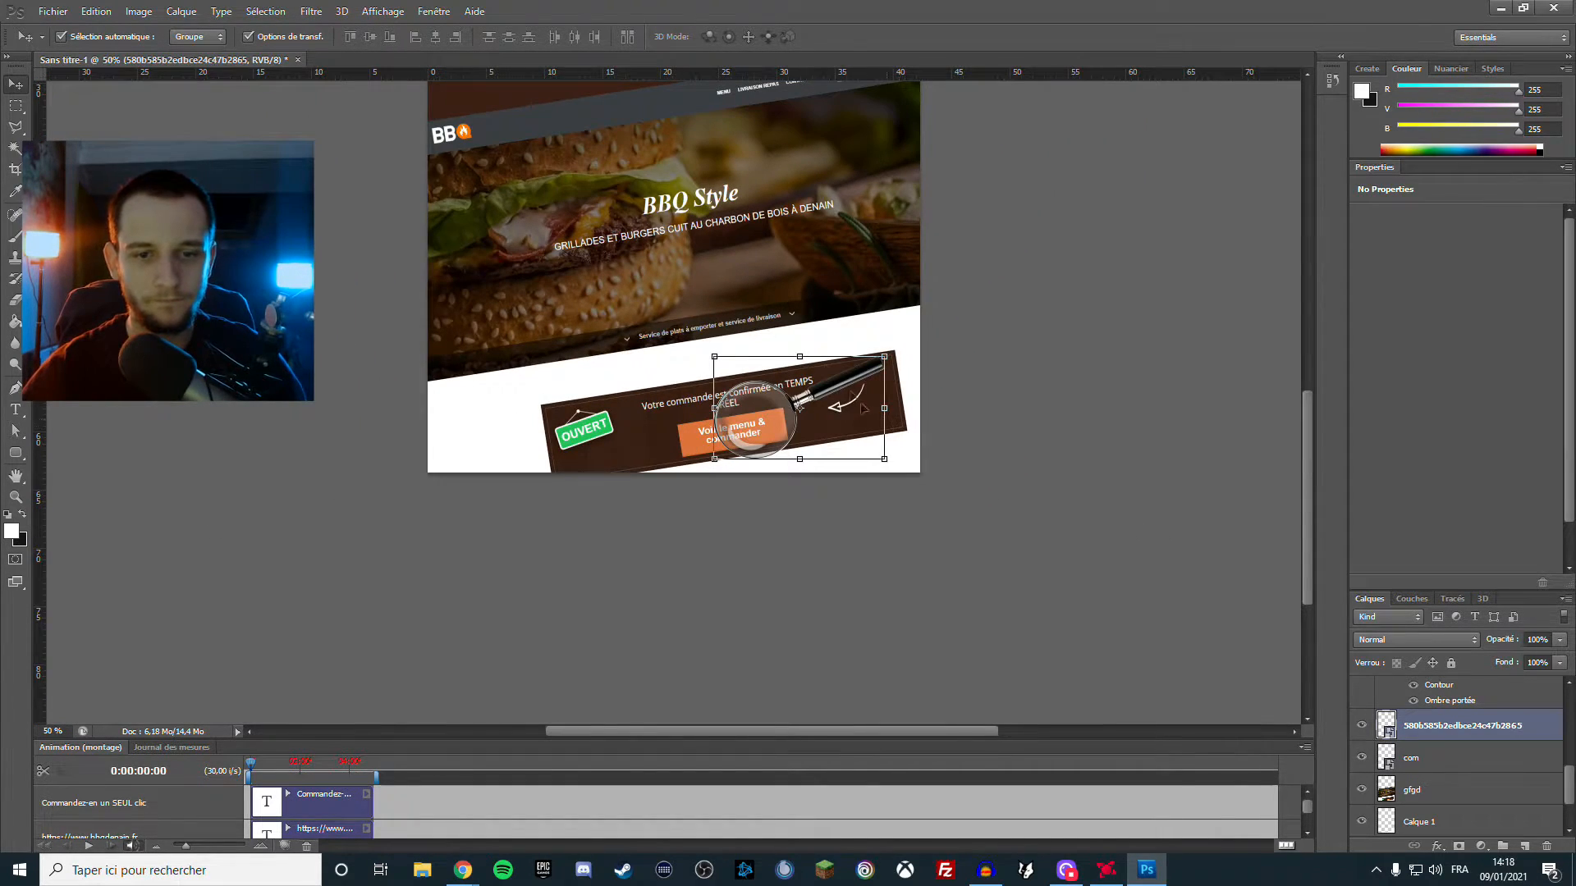
{"action": "key", "text": "ctrl+minus"}
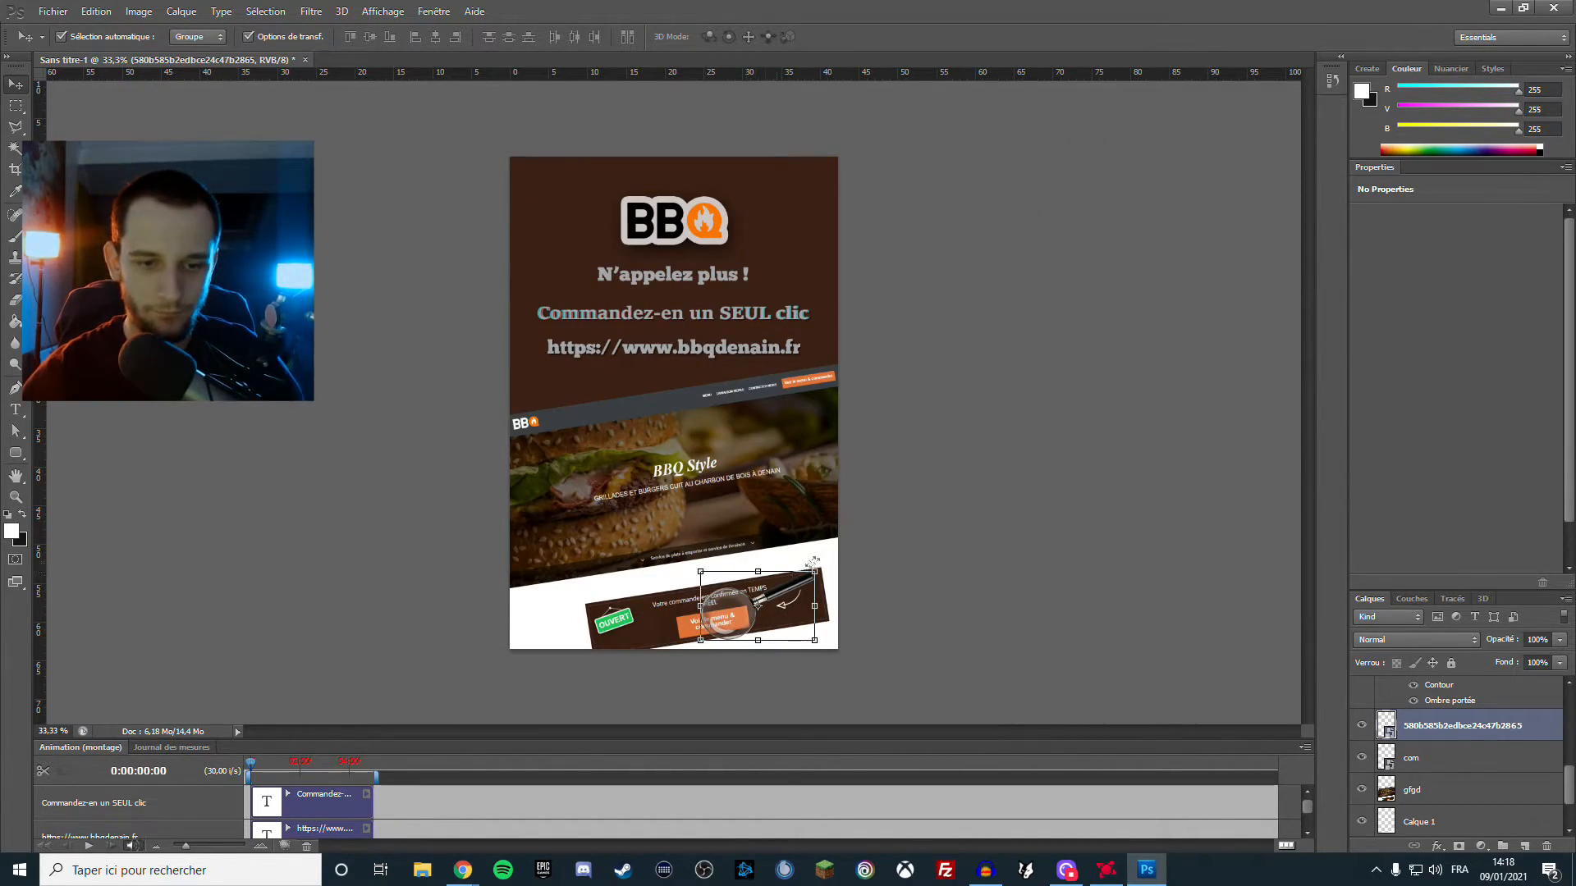
{"action": "left_click_drag", "start_coordinate": [700, 571], "coordinate": [539, 466]}
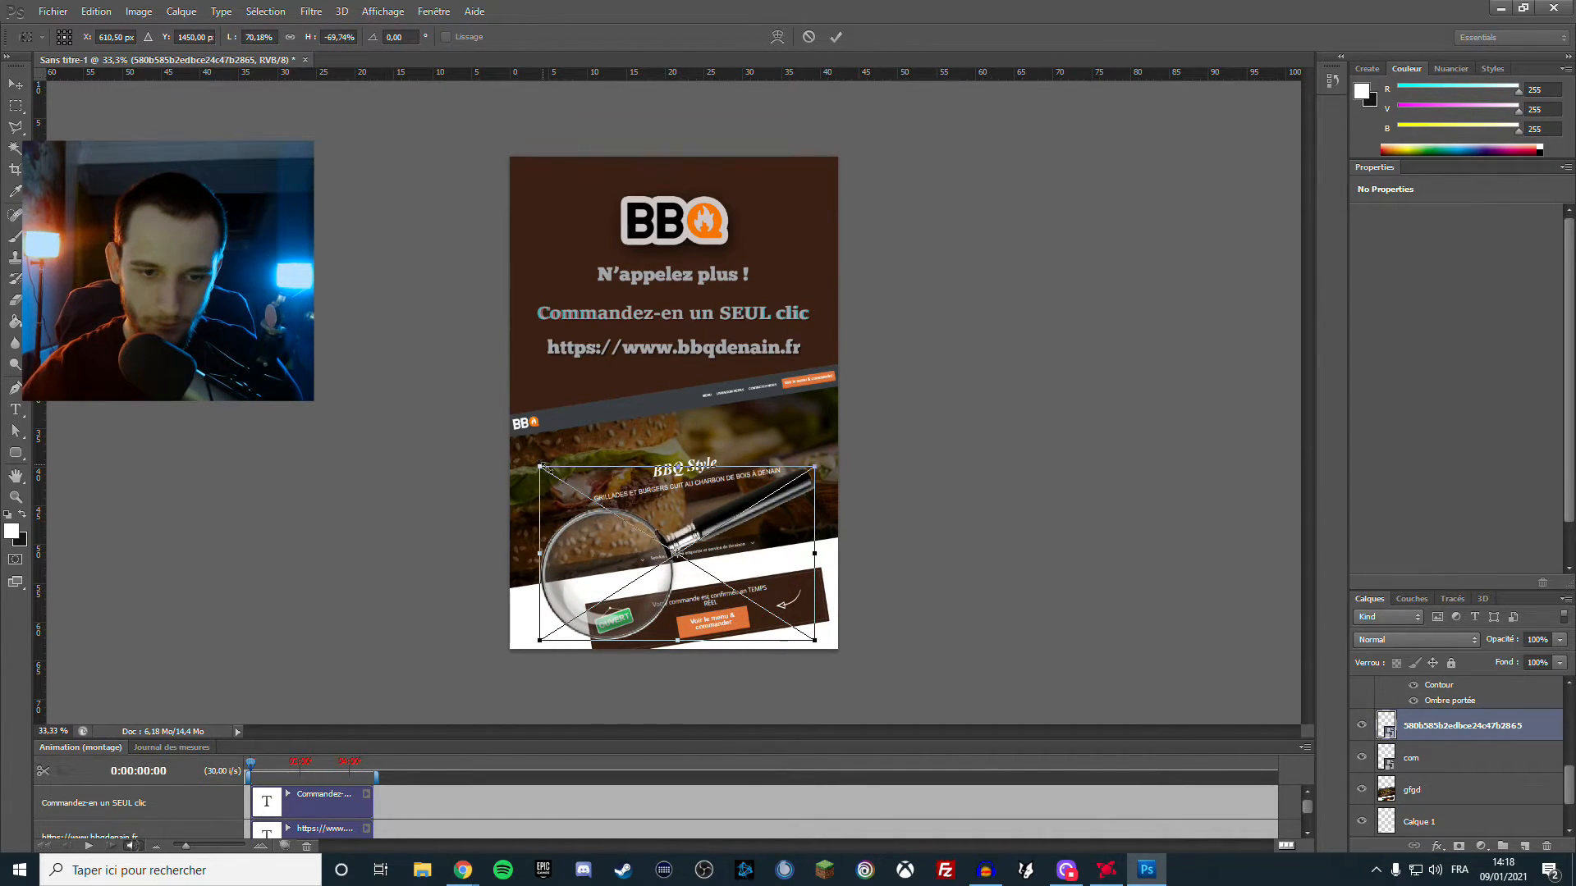
{"action": "left_click_drag", "start_coordinate": [710, 520], "coordinate": [847, 529]}
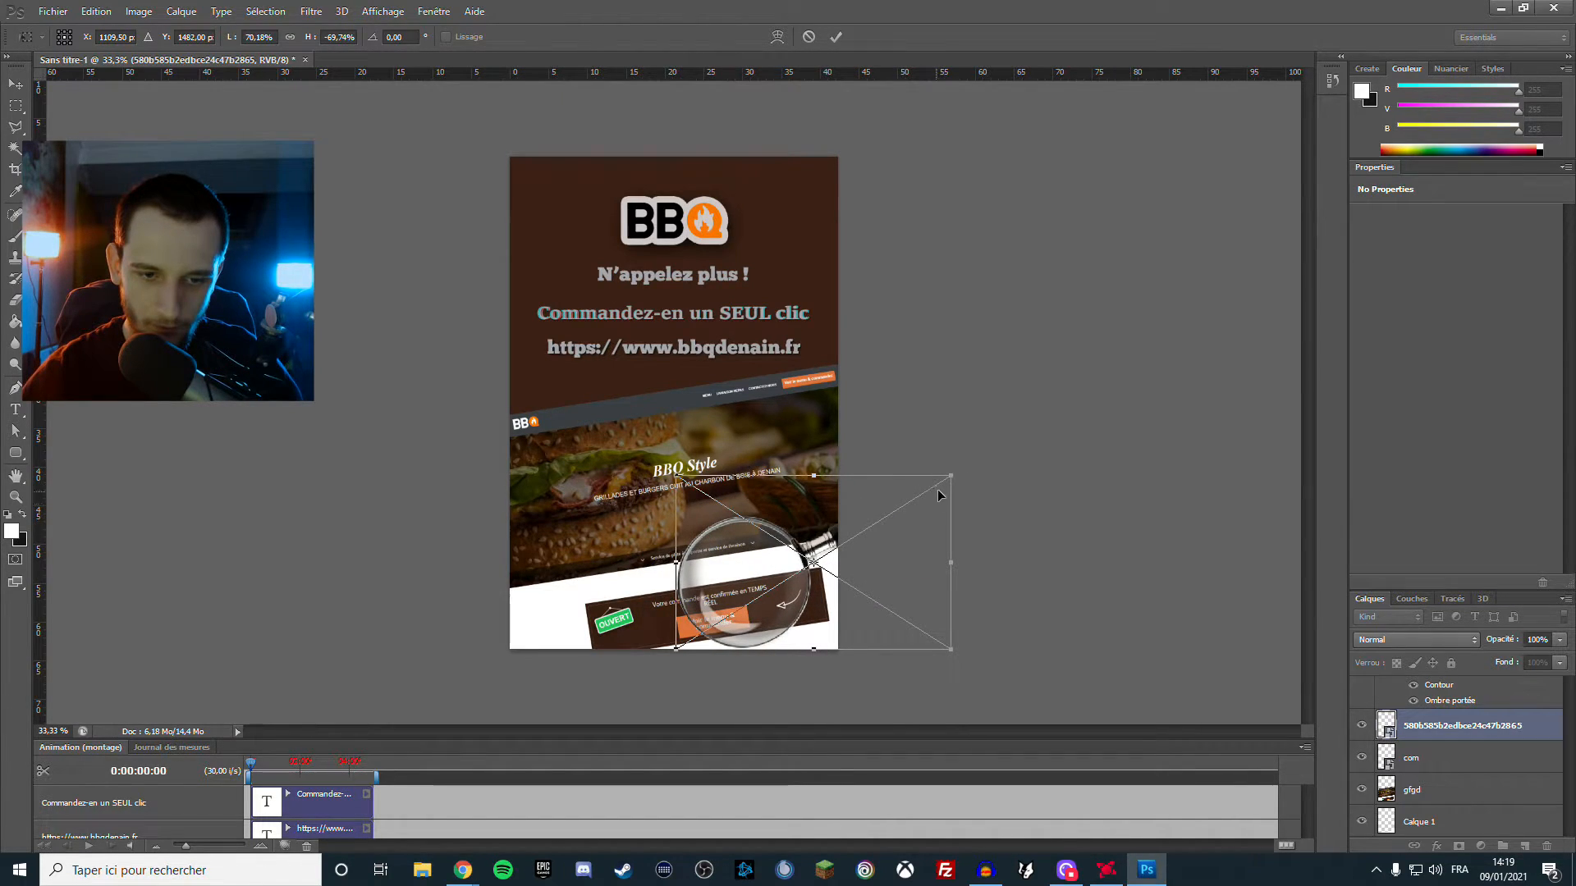
{"action": "left_click_drag", "start_coordinate": [949, 482], "coordinate": [855, 555]}
{"action": "left_click_drag", "start_coordinate": [795, 603], "coordinate": [823, 608]}
{"action": "key", "text": "Return"}
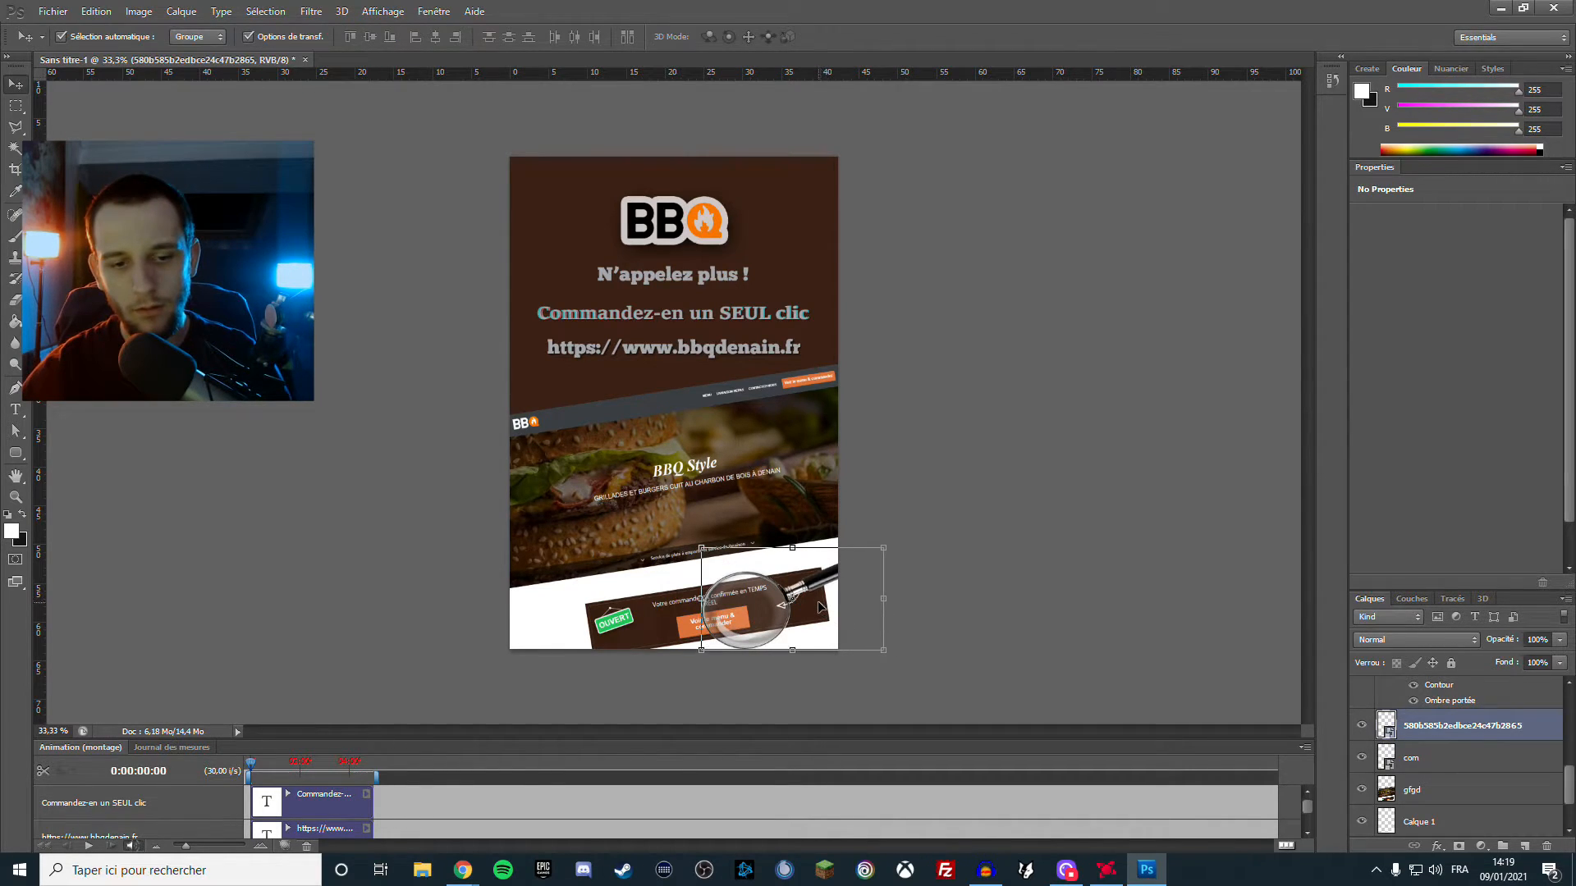
Examine at 200% zoom how the magnifying glass lens overlaps the order button
{"action": "key", "text": "ctrl+plus"}
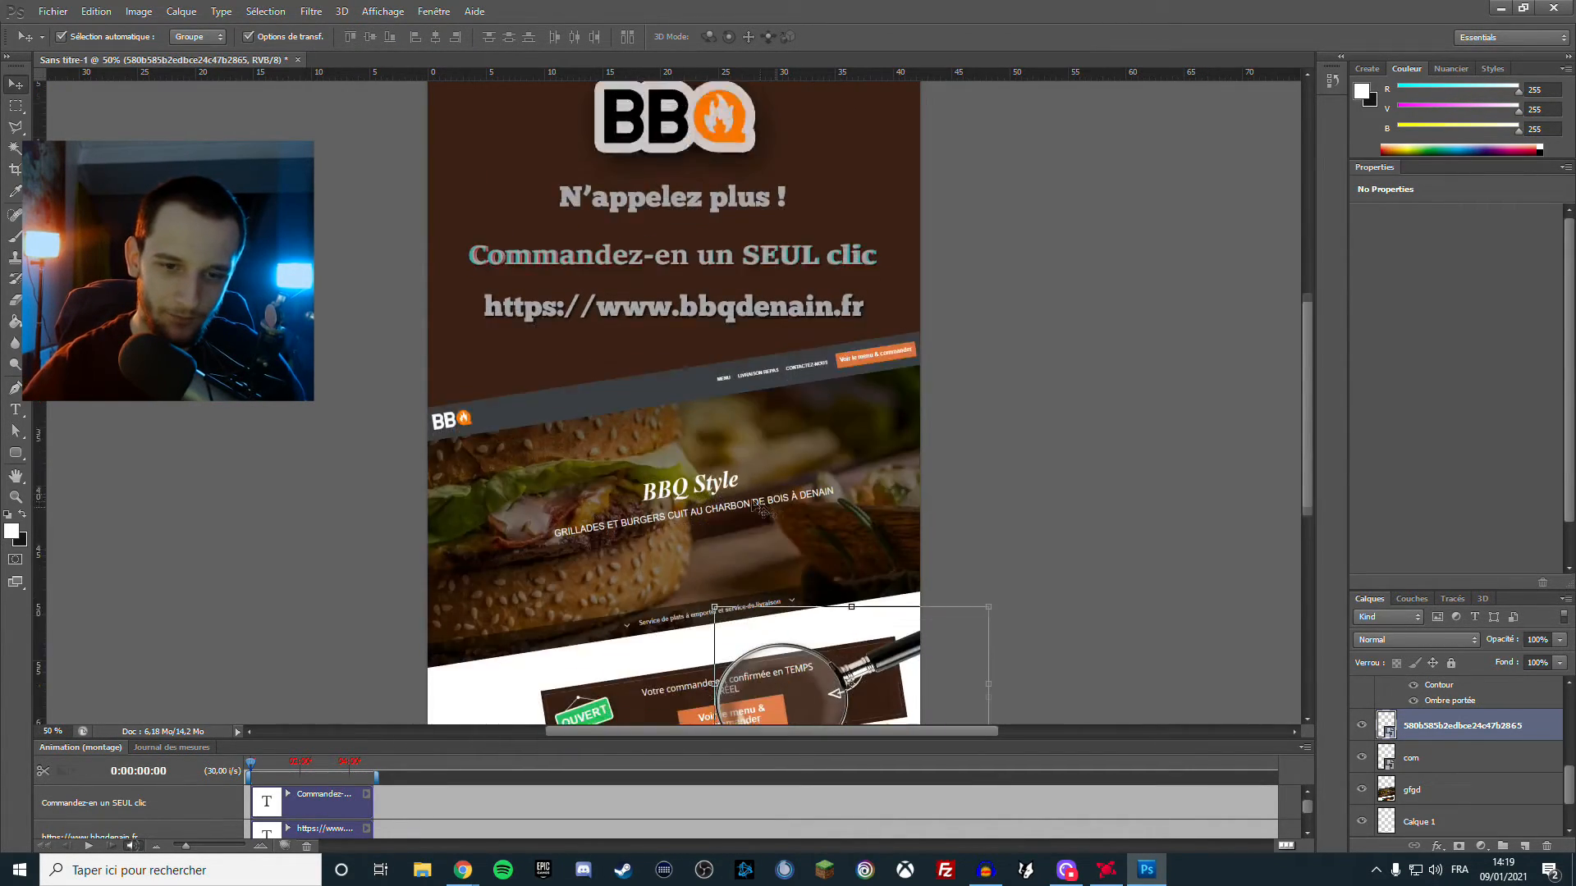
{"action": "scroll", "coordinate": [689, 517], "scroll_direction": "down", "scroll_amount": 5}
{"action": "scroll", "coordinate": [690, 517], "scroll_direction": "down", "scroll_amount": 2}
{"action": "key", "text": "ctrl+plus"}
{"action": "key", "text": "ctrl+plus"}
{"action": "key", "text": "ctrl+plus"}
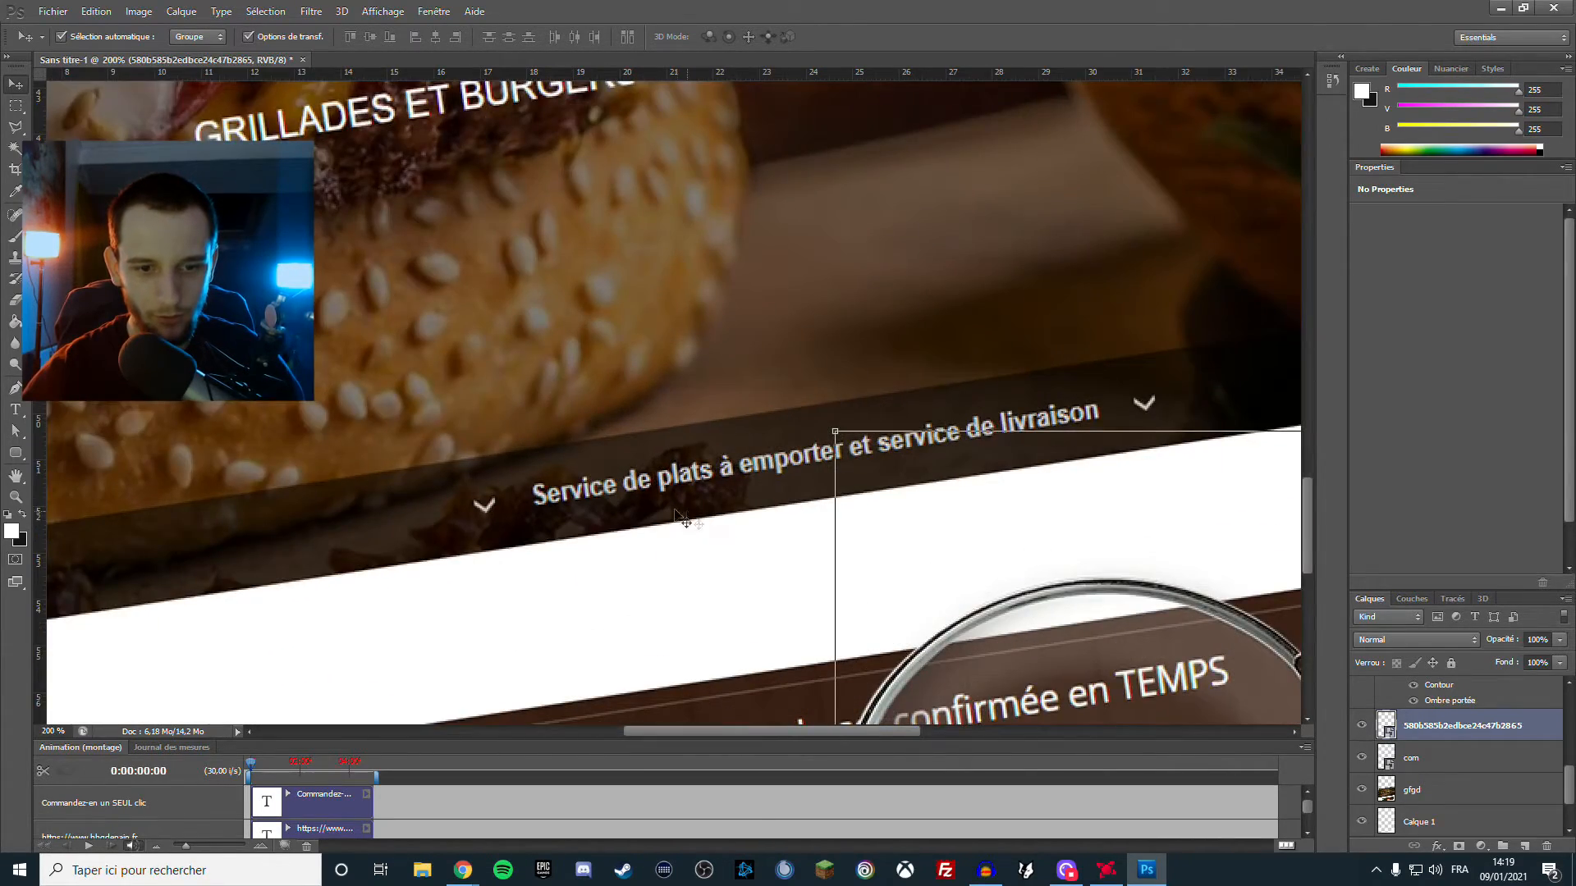
{"action": "scroll", "coordinate": [722, 485], "scroll_direction": "down", "scroll_amount": 2}
{"action": "scroll", "coordinate": [721, 470], "scroll_direction": "down", "scroll_amount": 1}
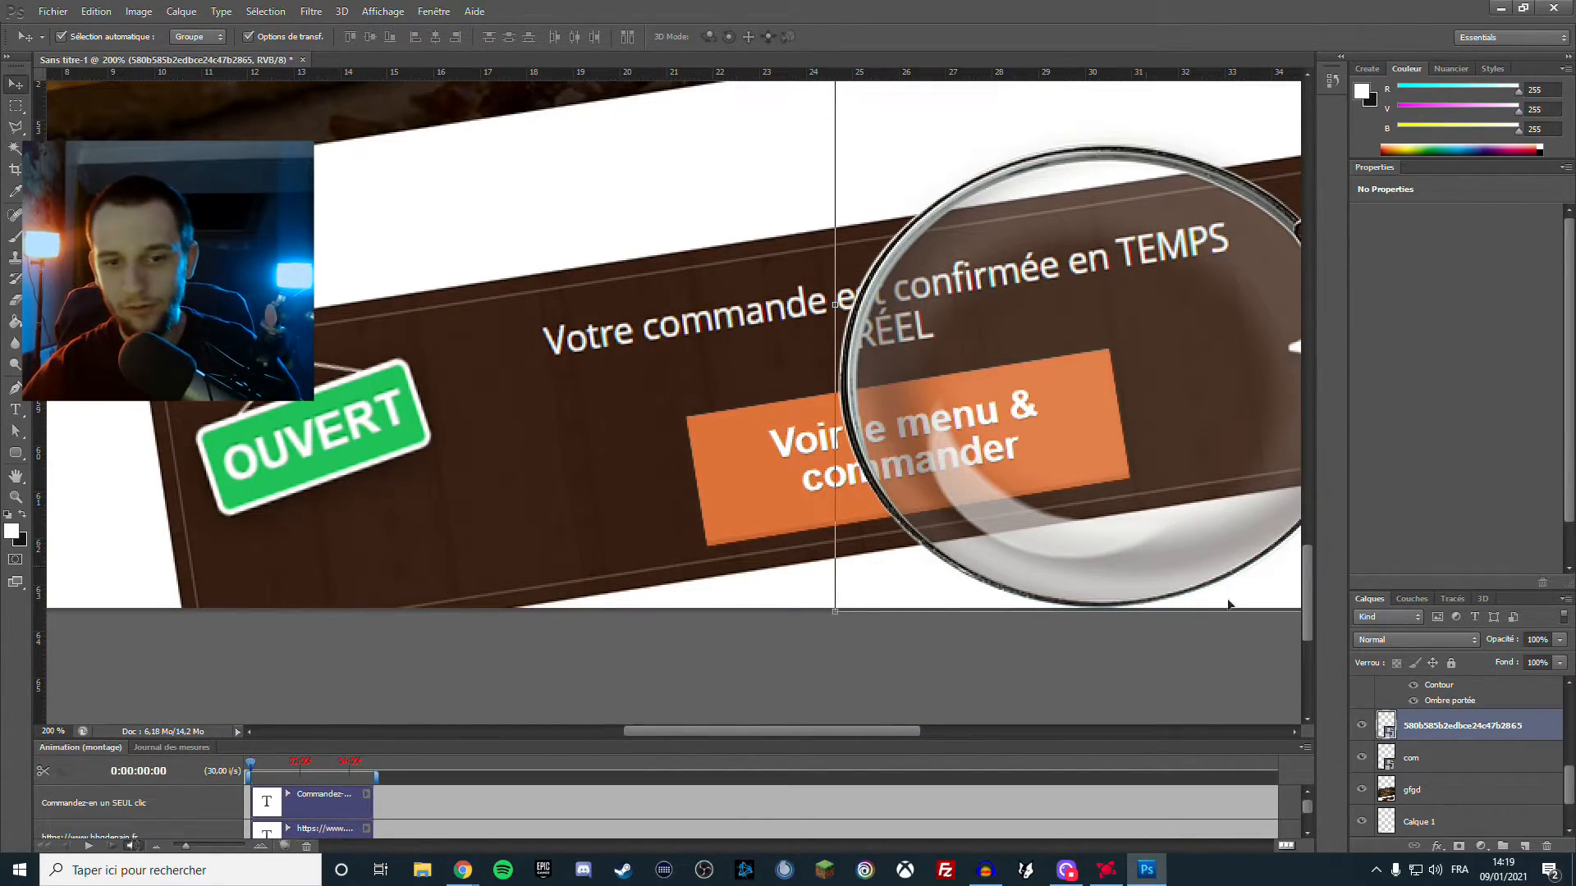
Try loading the magnifying glass layer's outline as a selection and clear it
{"action": "left_click", "coordinate": [1444, 762]}
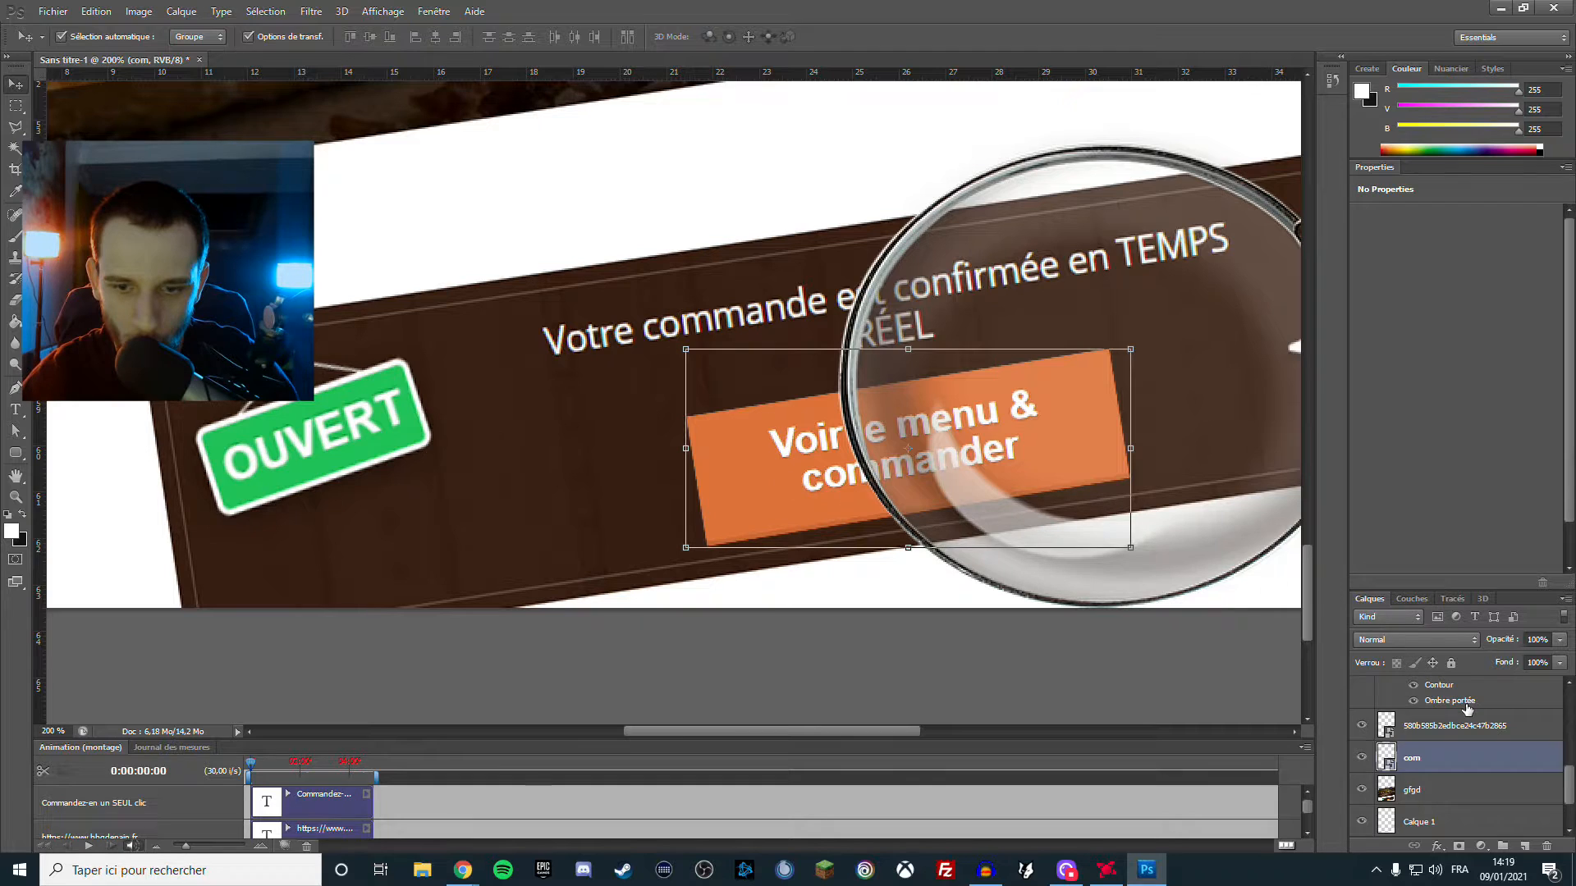
{"action": "left_click", "coordinate": [1554, 738]}
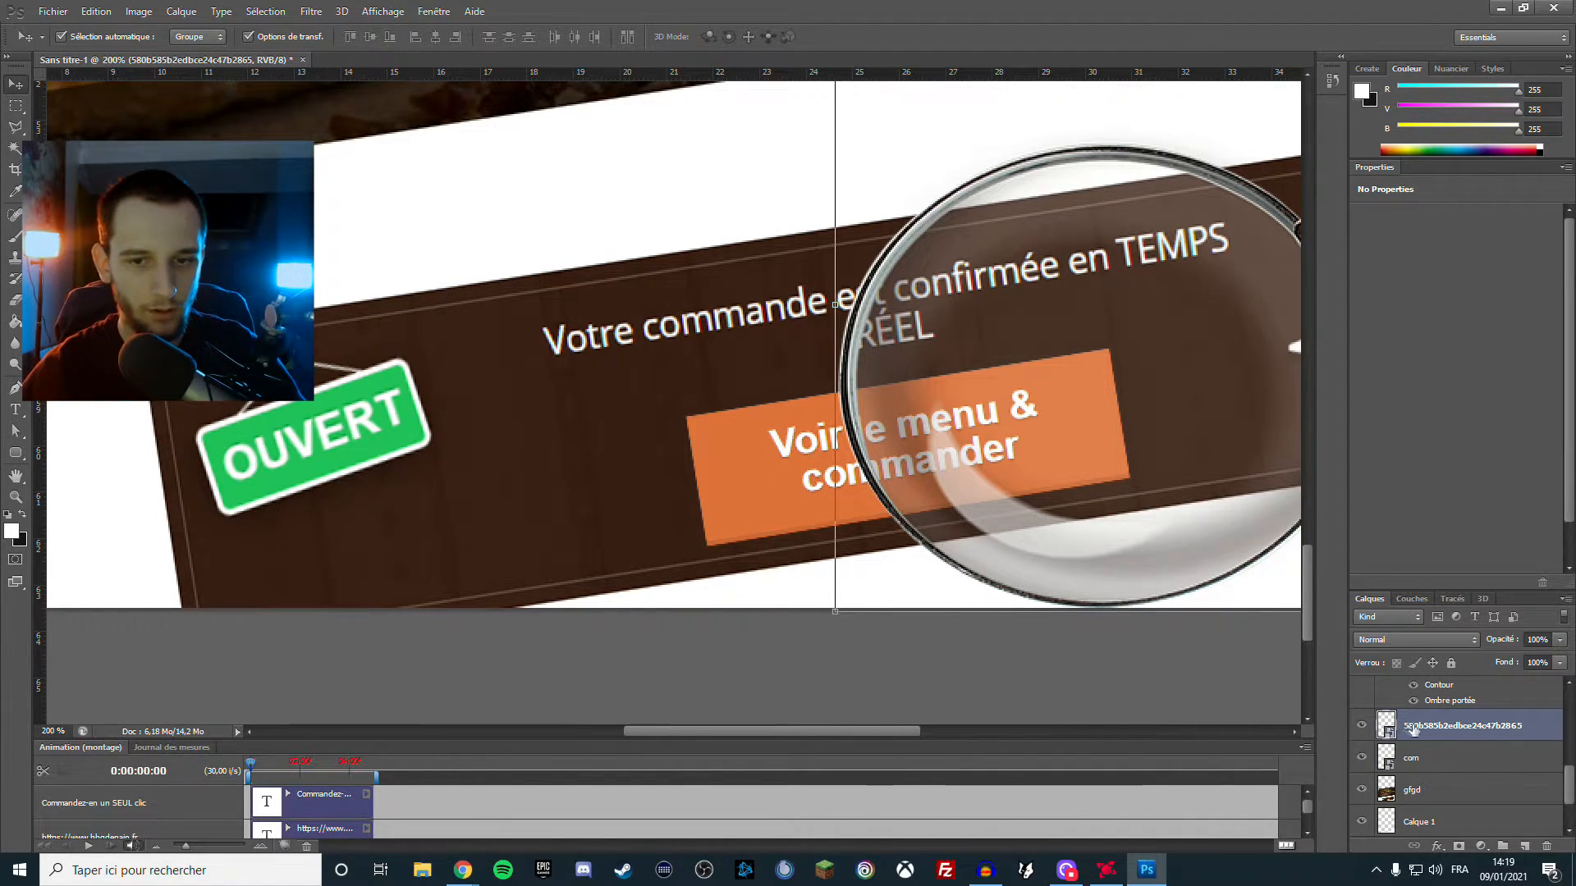
{"action": "left_click", "coordinate": [1387, 725], "text": "ctrl"}
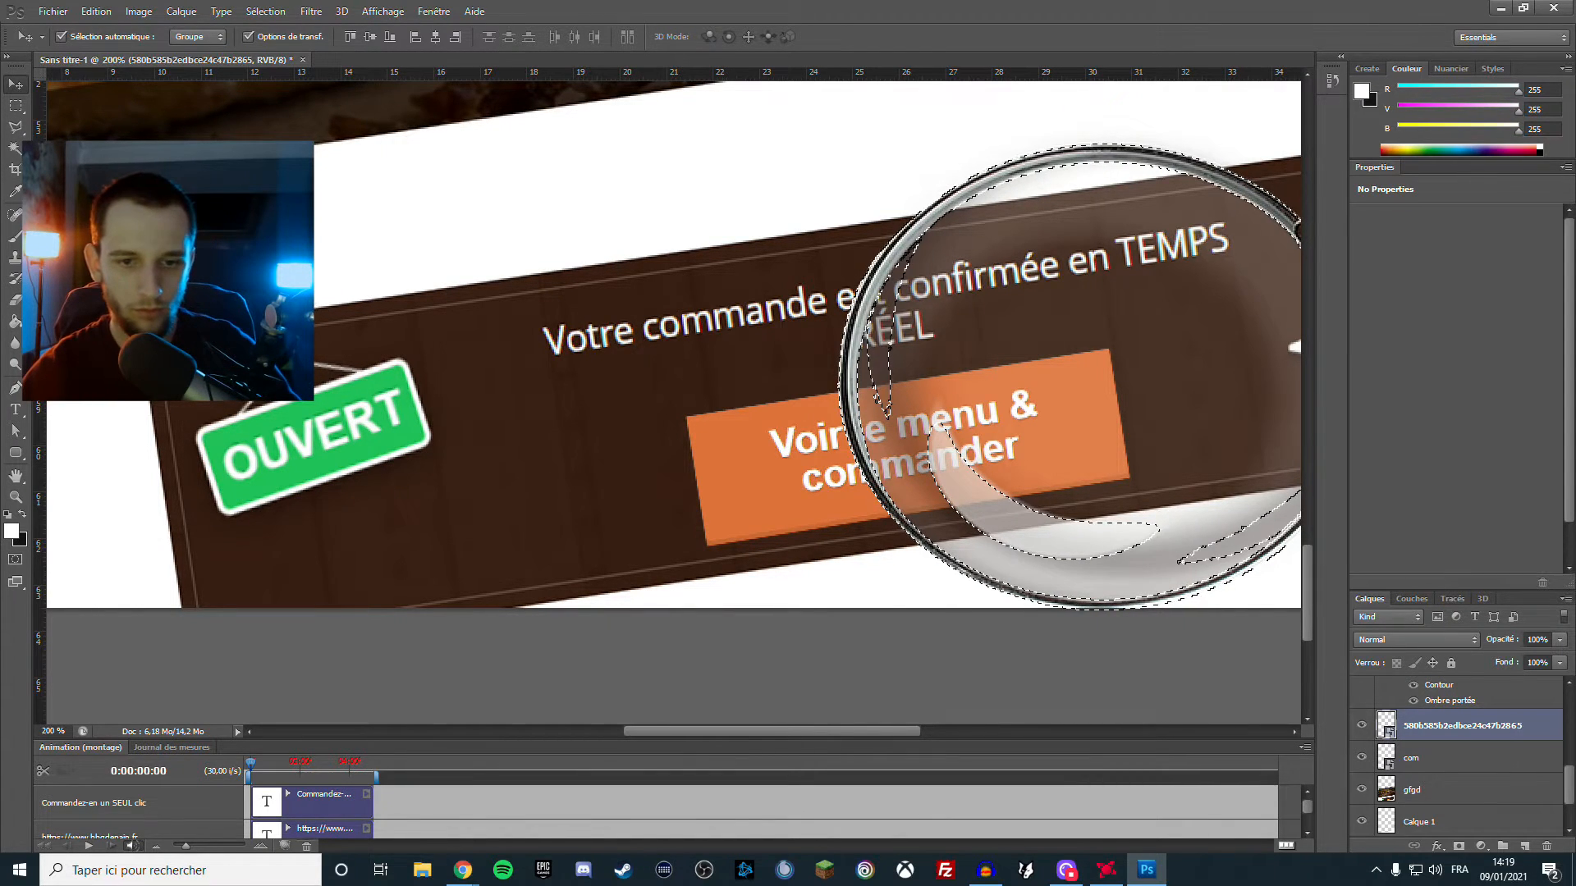
{"action": "key", "text": "m"}
{"action": "key", "text": "ctrl+d"}
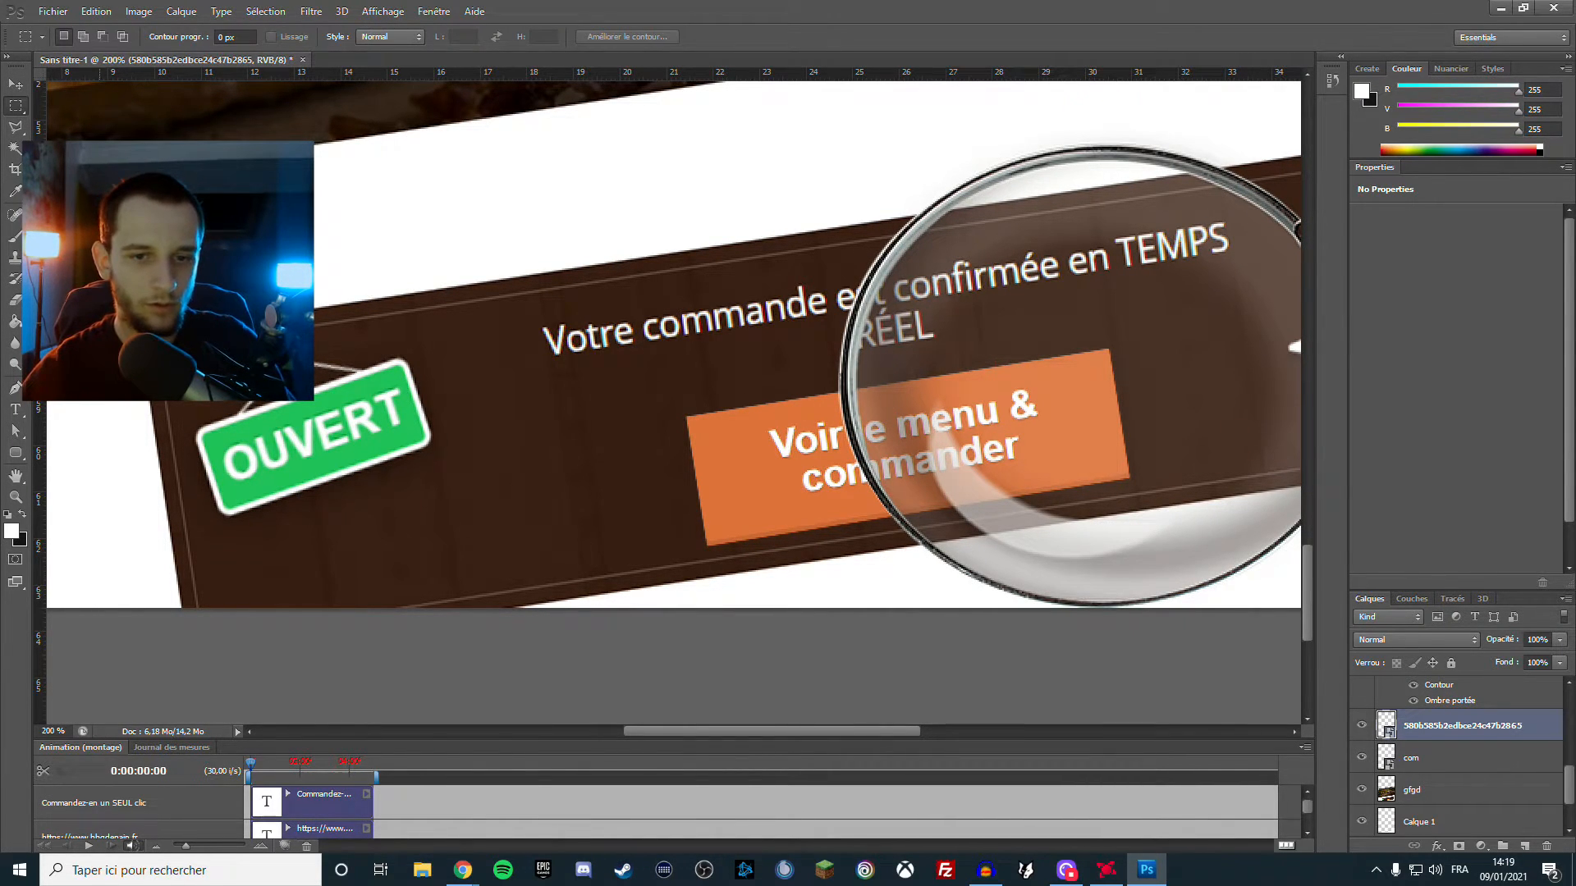
Outline the part of the enlarged order button outside the lens with the Polygonal Lasso and try deleting it from the com layer
{"action": "left_click", "coordinate": [15, 127]}
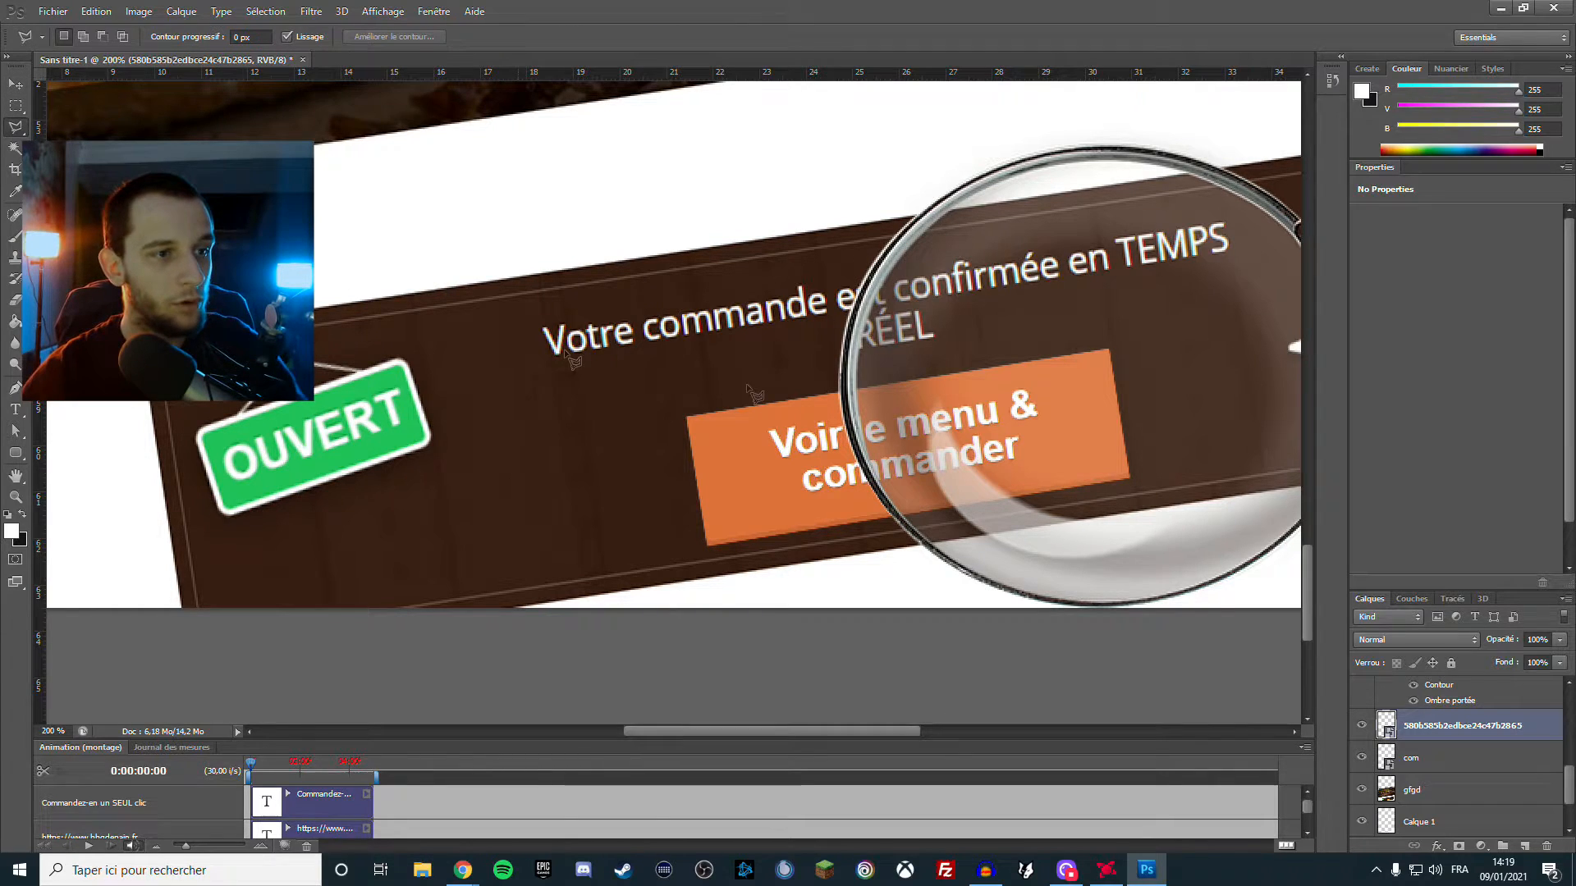
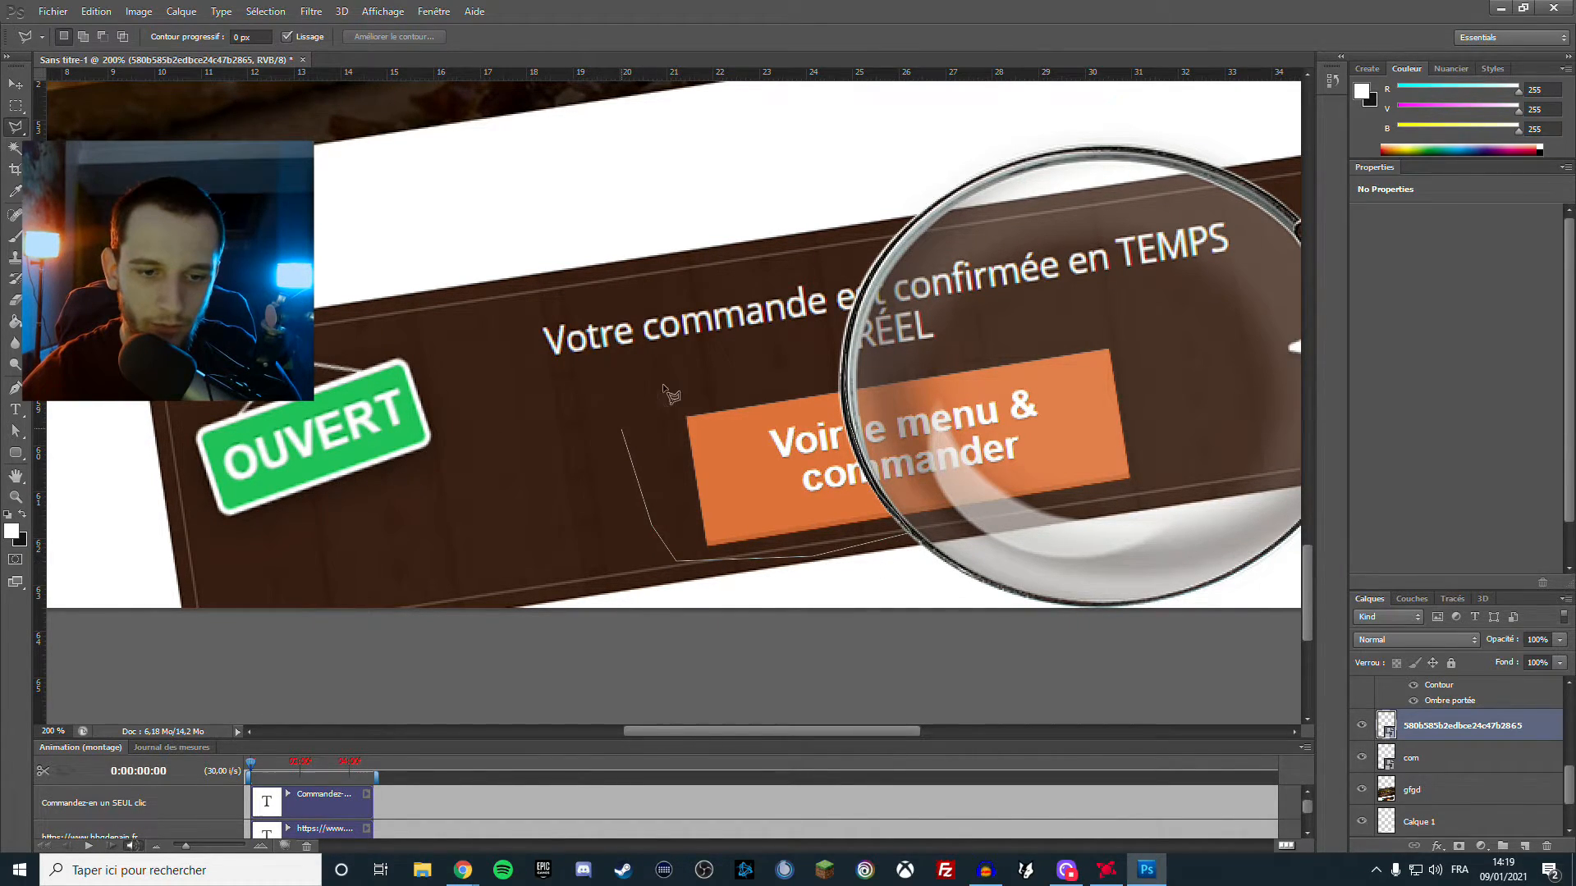
{"action": "double_click", "coordinate": [852, 362]}
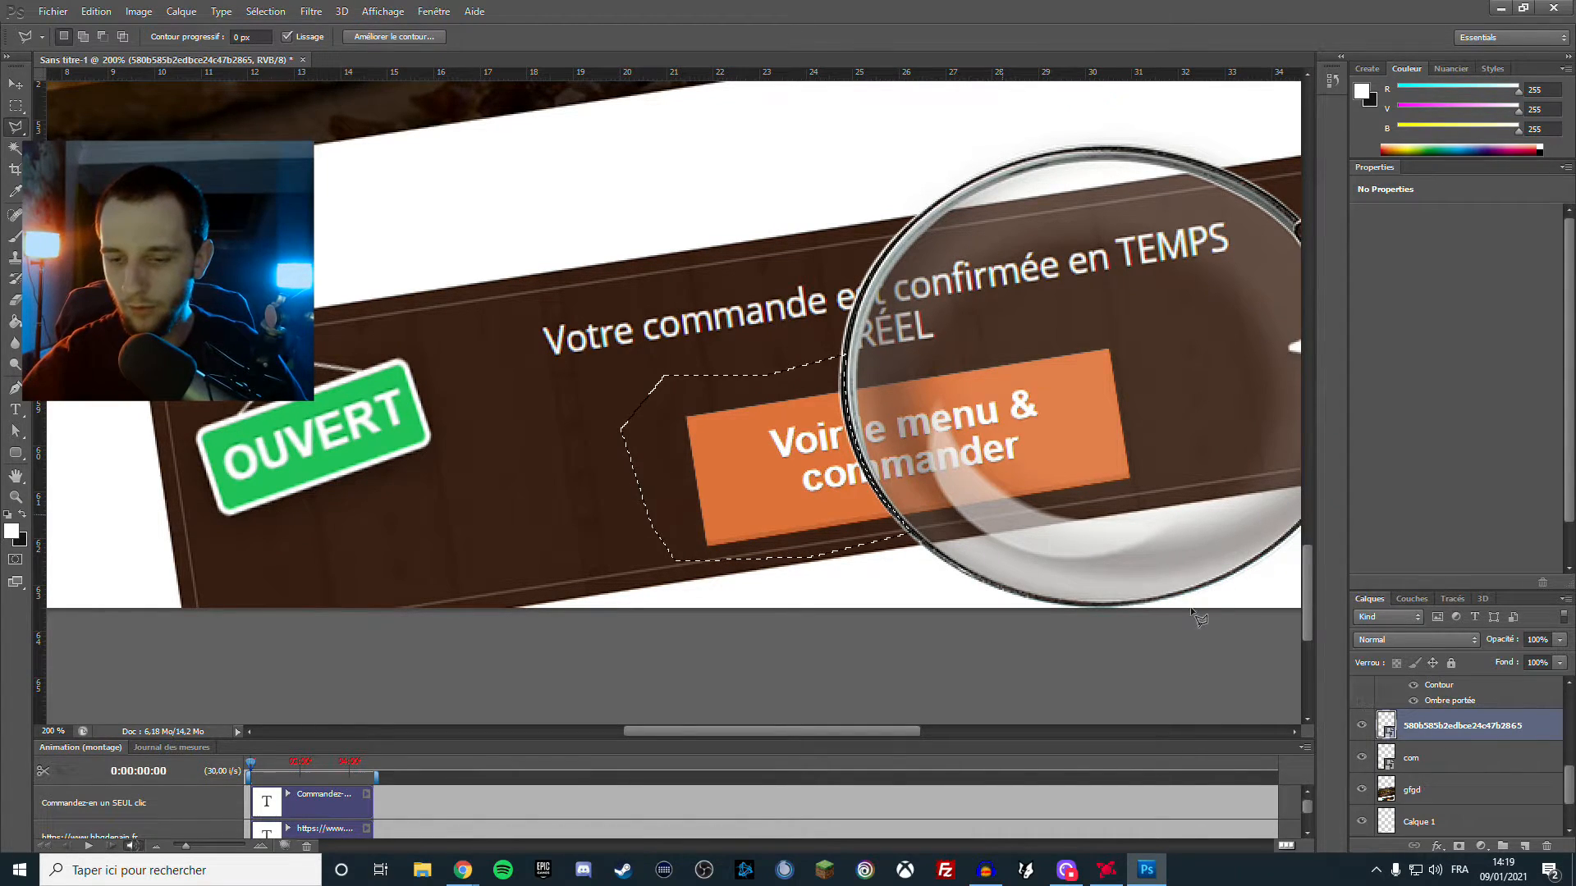
{"action": "key", "text": "alt+bracketleft"}
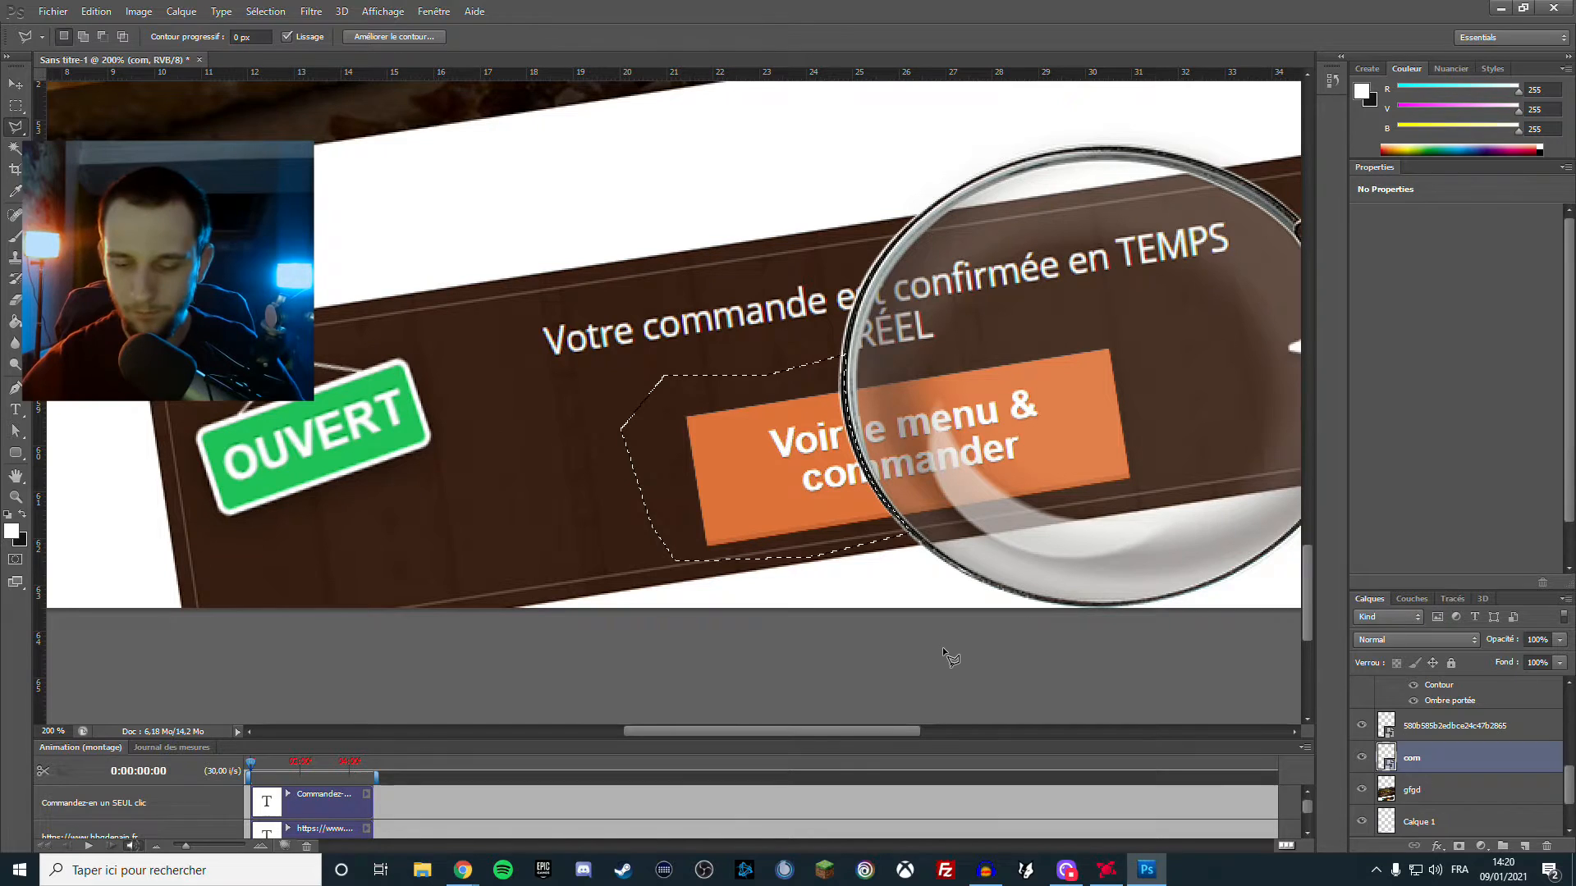
{"action": "key", "text": "Delete"}
{"action": "key", "text": "Return"}
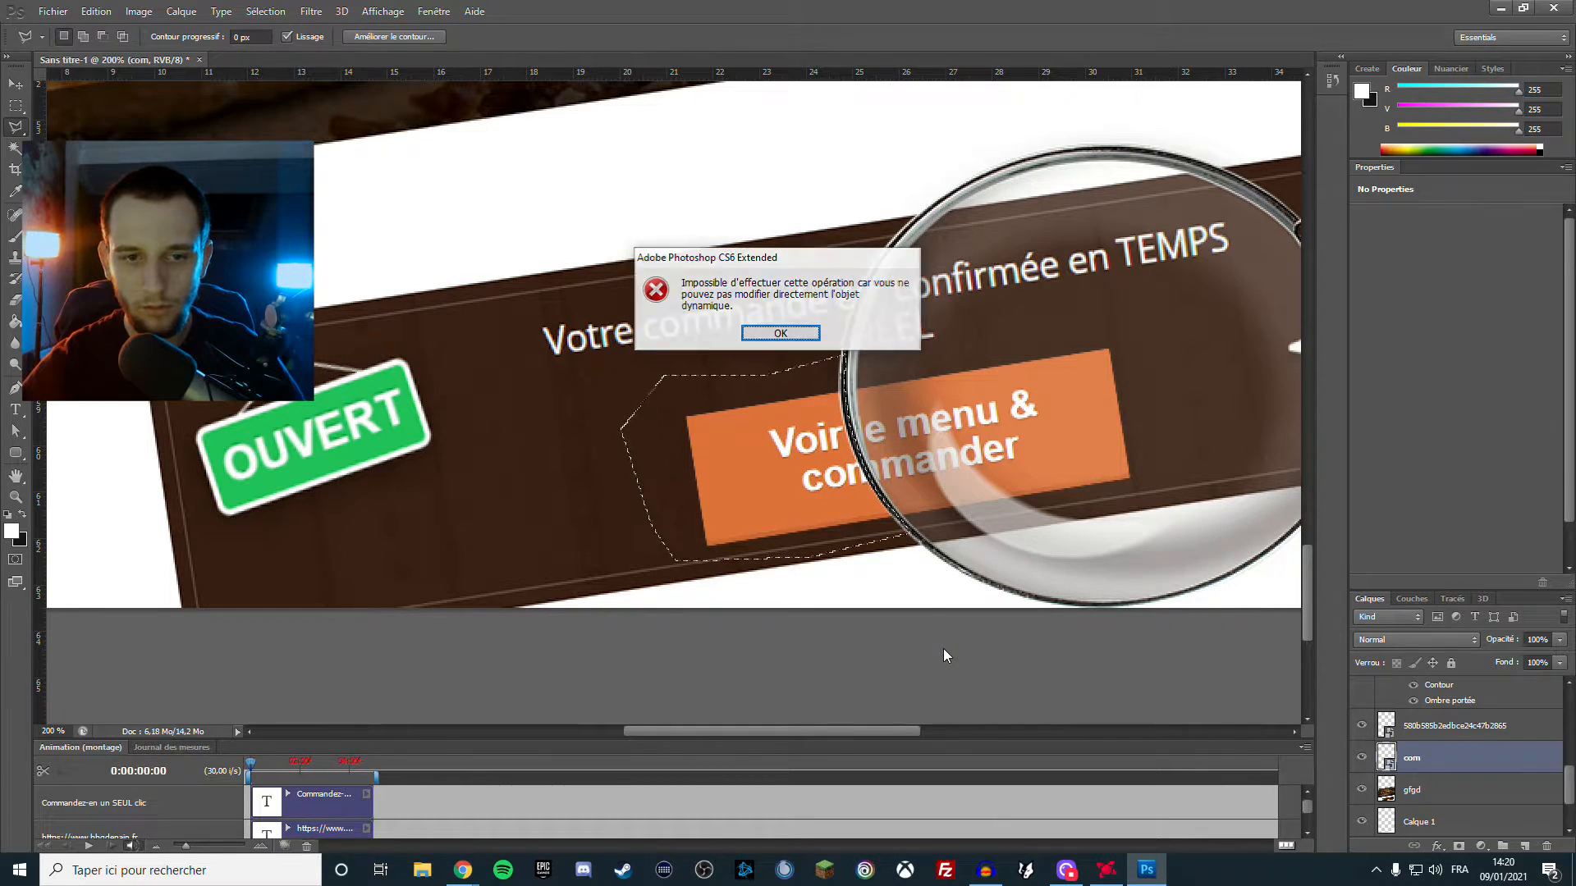
Rasterize the com smart object so the Eraser can work on the enlarged order button
{"action": "left_click", "coordinate": [13, 237]}
{"action": "key", "text": "e"}
{"action": "left_click", "coordinate": [818, 457]}
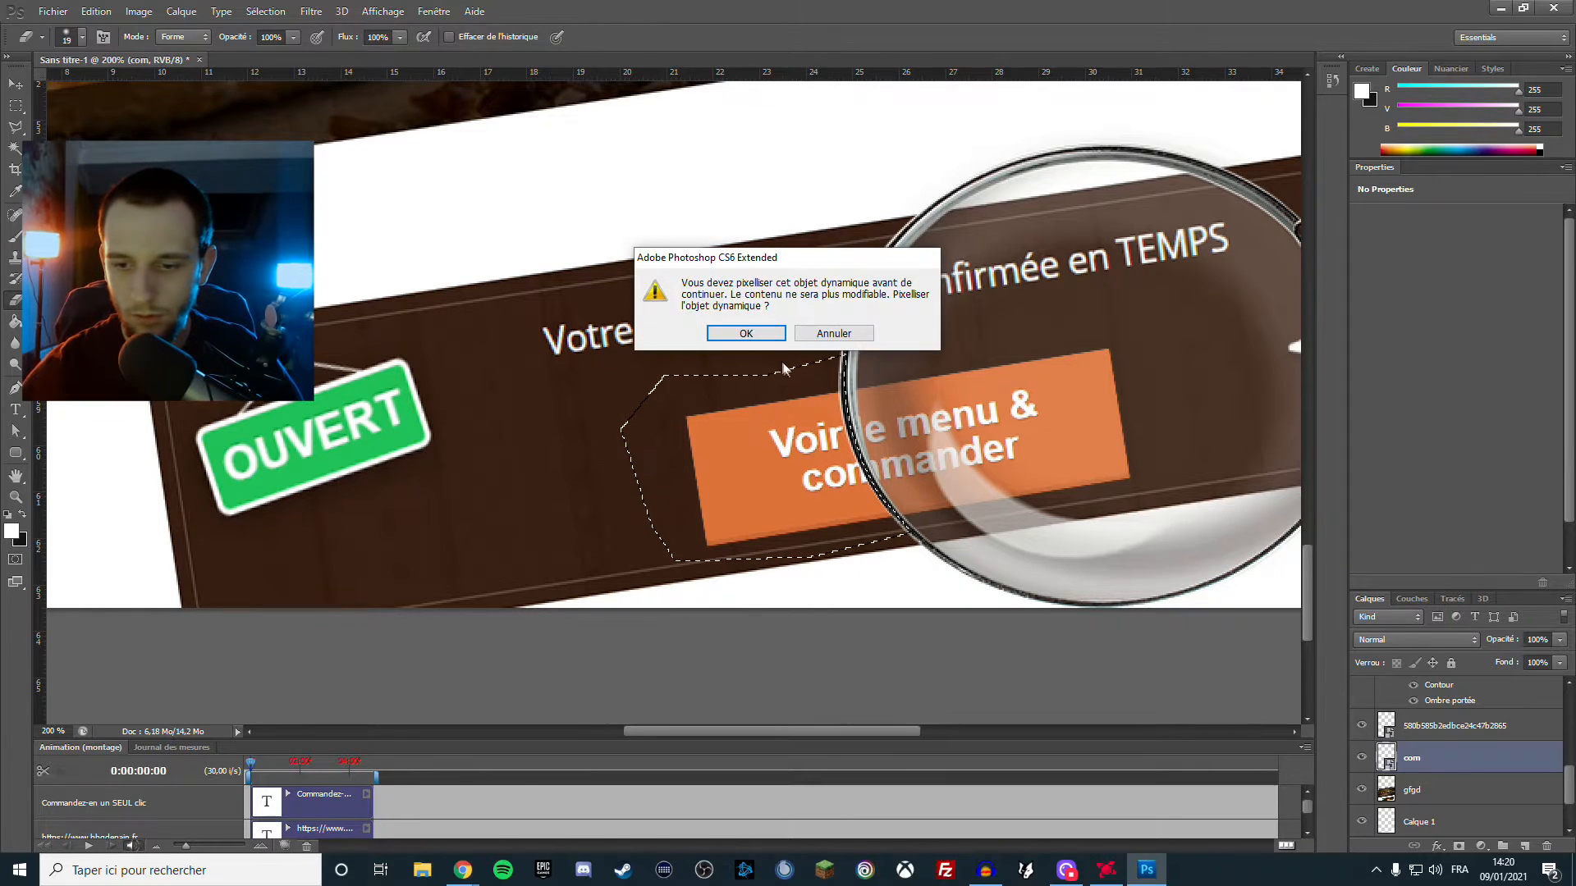
{"action": "left_click", "coordinate": [748, 331]}
Erase the enlarged order button inside the lasso selection with a larger eraser brush, then clear the selection
{"action": "mouse_move", "coordinate": [832, 401]}
{"action": "left_mouse_down"}
{"action": "mouse_move", "coordinate": [647, 433]}
{"action": "mouse_move", "coordinate": [811, 473]}
{"action": "left_mouse_up"}
{"action": "right_click", "coordinate": [789, 433]}
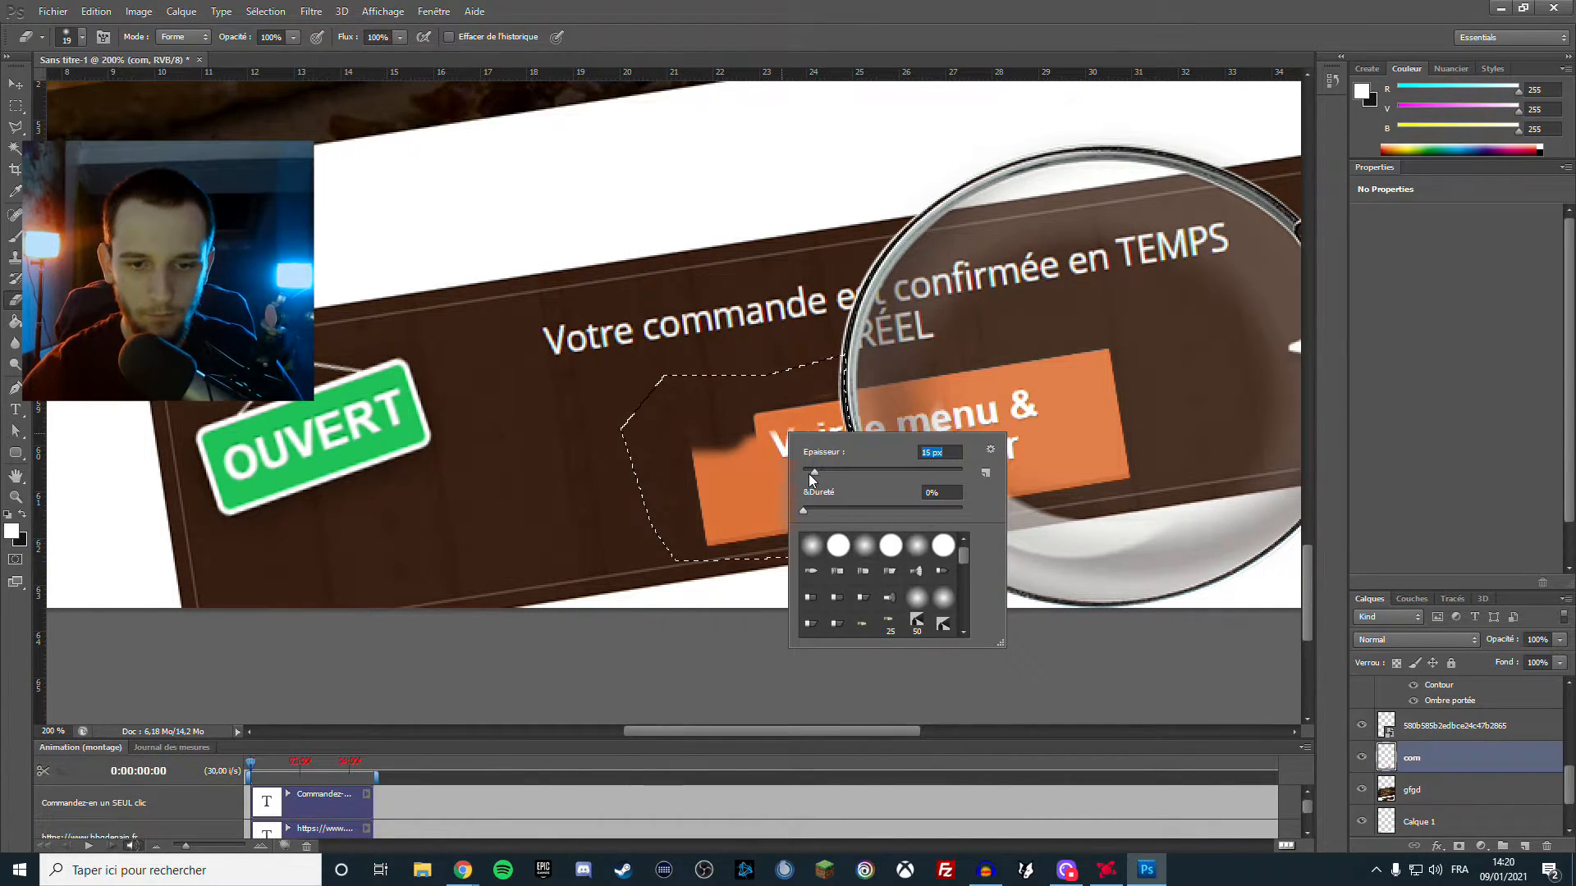
{"action": "left_click_drag", "start_coordinate": [699, 451], "coordinate": [720, 535]}
{"action": "right_click", "coordinate": [722, 482]}
{"action": "left_click", "coordinate": [802, 519]}
{"action": "left_click", "coordinate": [819, 558]}
{"action": "key", "text": "Return"}
{"action": "mouse_move", "coordinate": [704, 493]}
{"action": "left_mouse_down"}
{"action": "mouse_move", "coordinate": [862, 492]}
{"action": "mouse_move", "coordinate": [906, 525]}
{"action": "mouse_move", "coordinate": [914, 508]}
{"action": "left_mouse_up"}
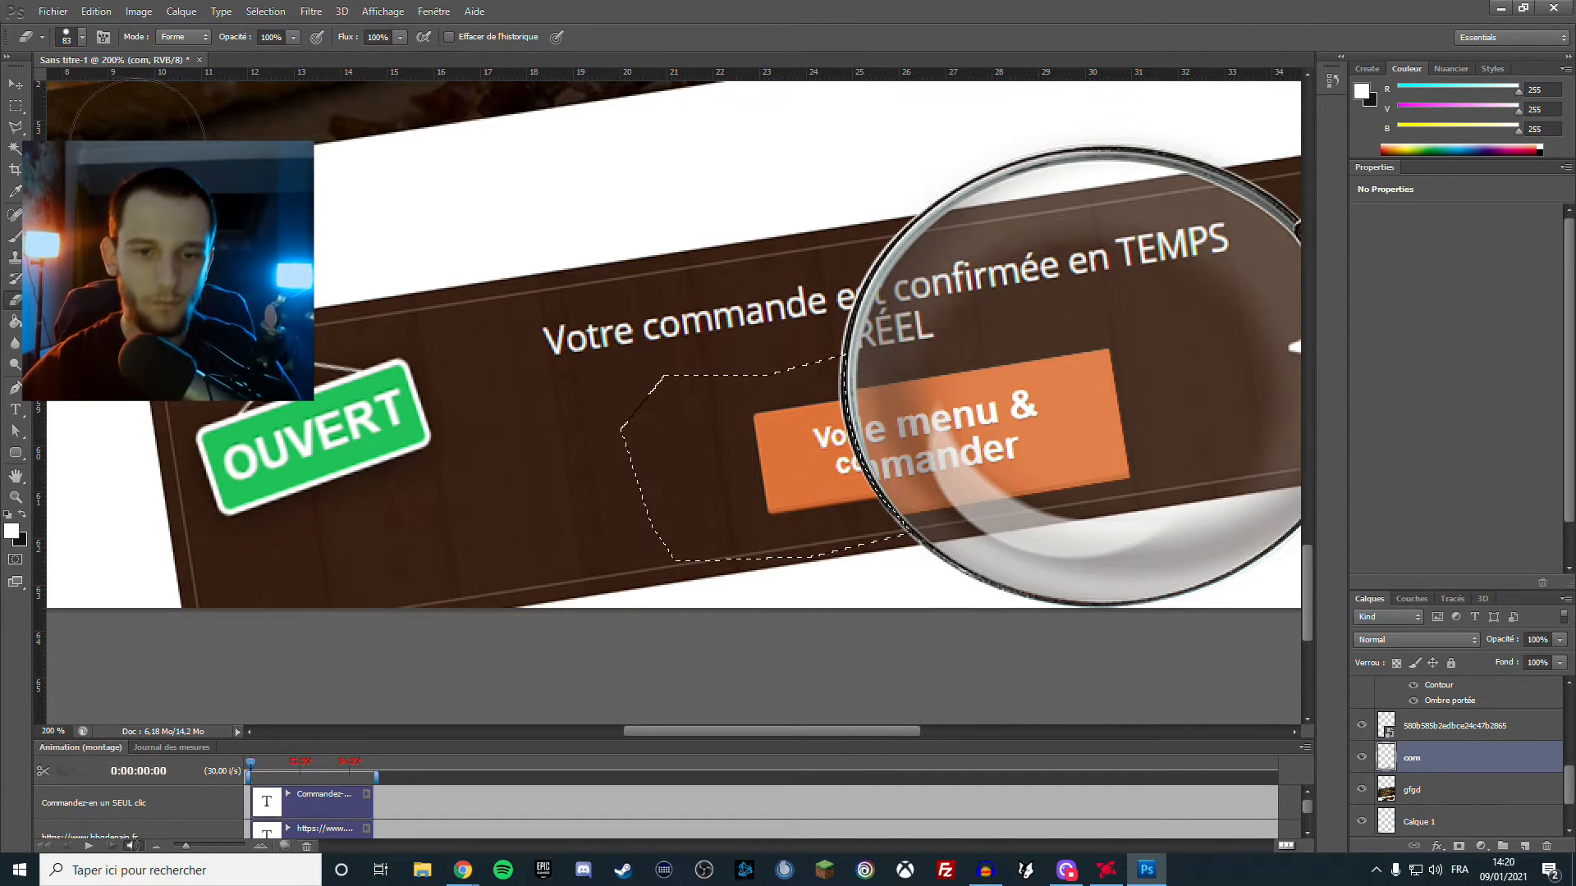
{"action": "key", "text": "m"}
{"action": "key", "text": "ctrl+d"}
Place the cursor image "unnamed" from the desktop into the flyer and rasterize its layer
{"action": "key", "text": "ctrl+minus"}
{"action": "key", "text": "ctrl+minus"}
{"action": "key", "text": "ctrl+minus"}
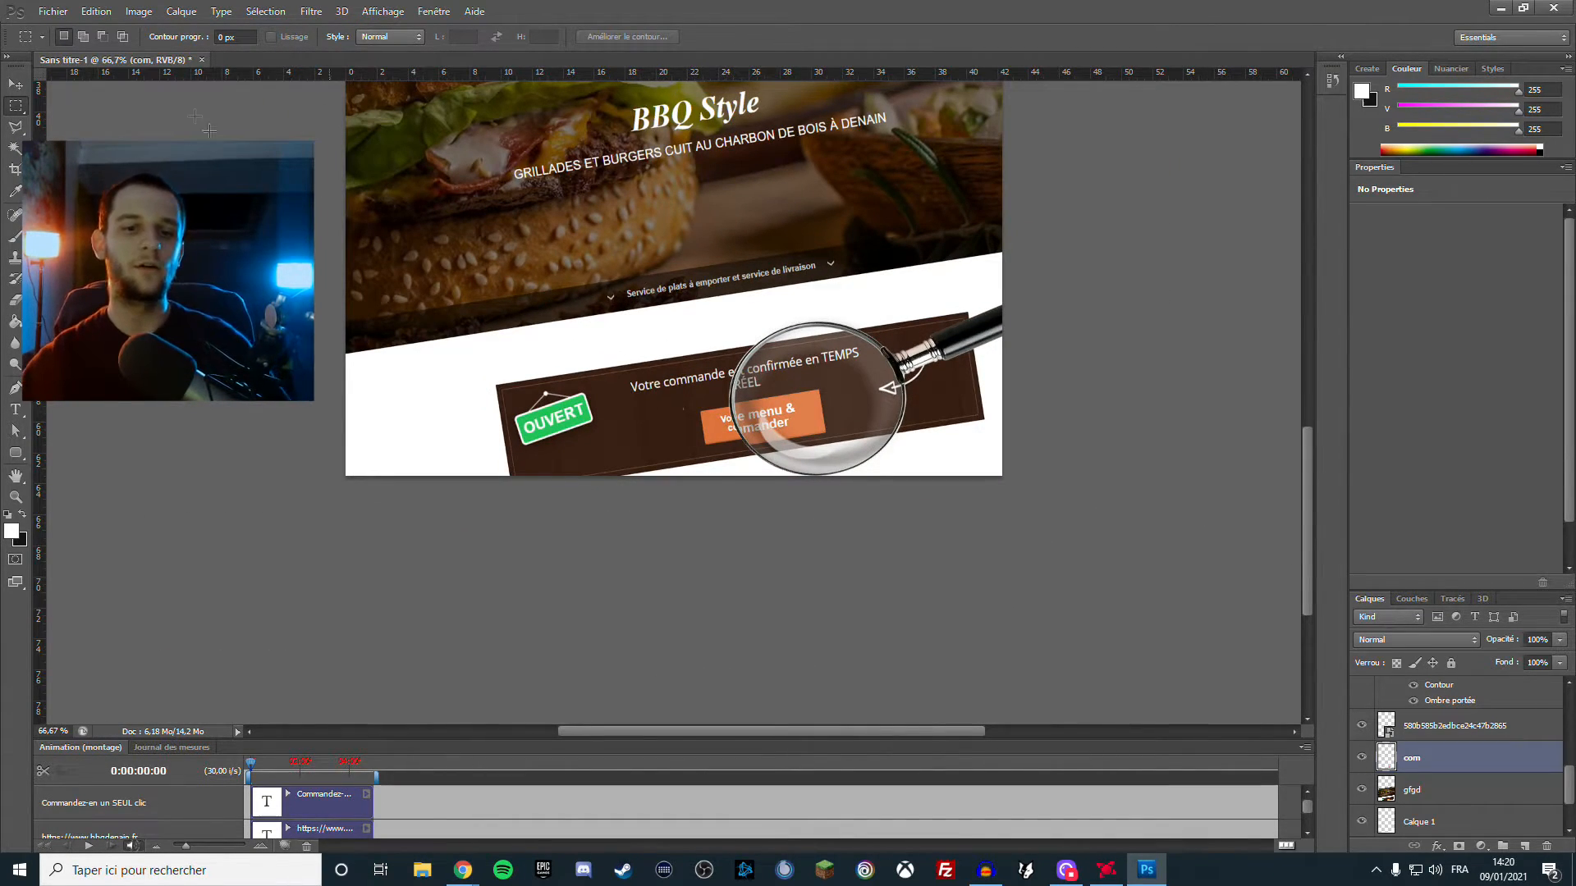
{"action": "left_click", "coordinate": [69, 12]}
{"action": "left_click", "coordinate": [57, 12]}
{"action": "left_click", "coordinate": [53, 12]}
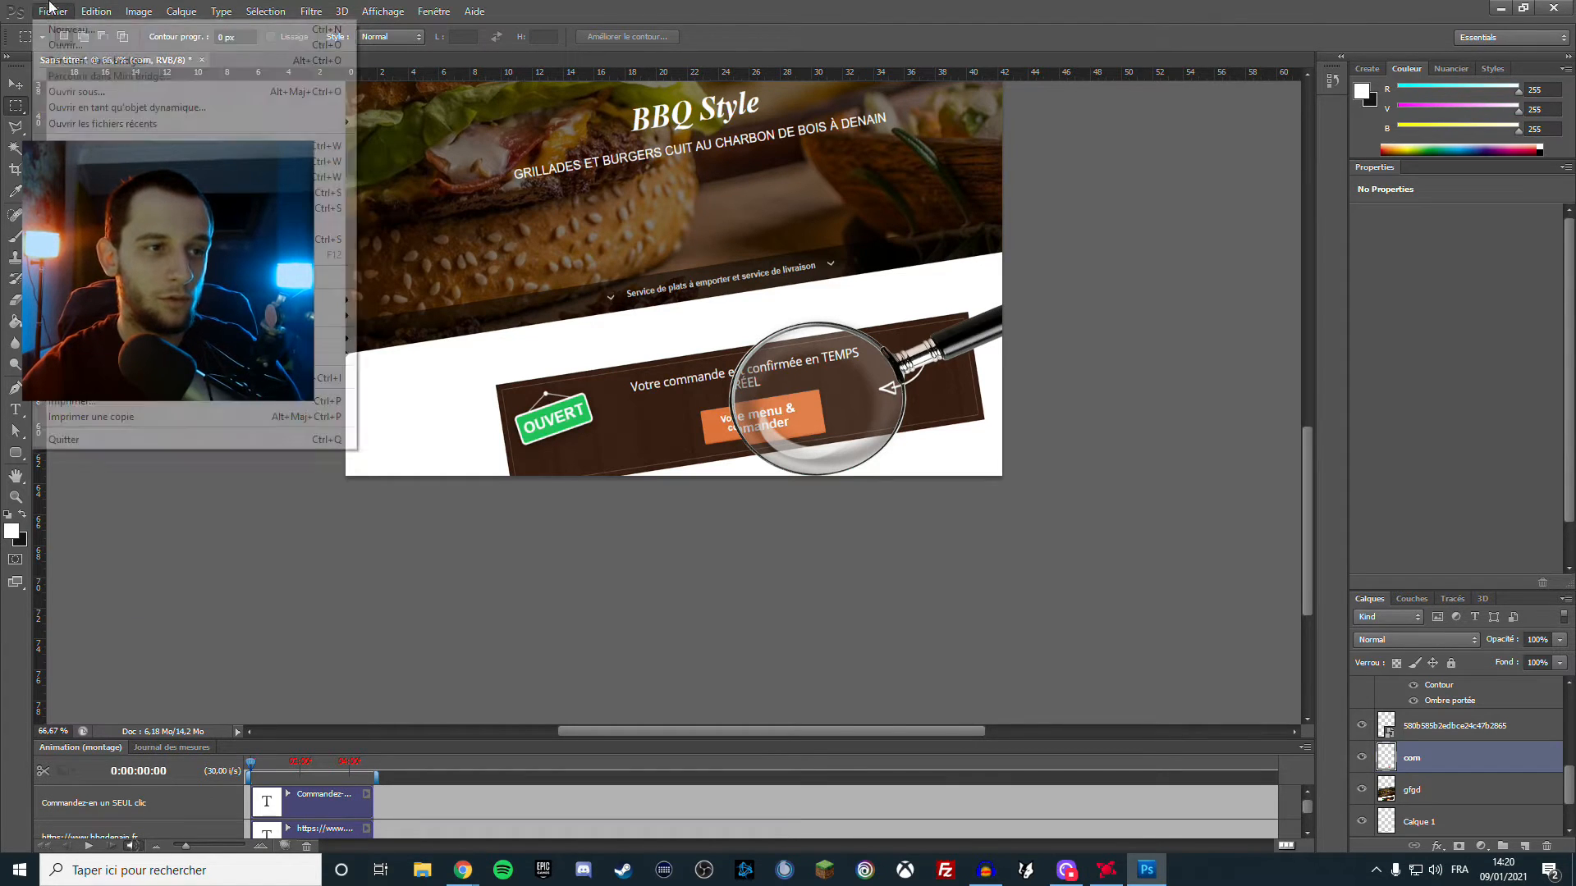
{"action": "left_click", "coordinate": [189, 278]}
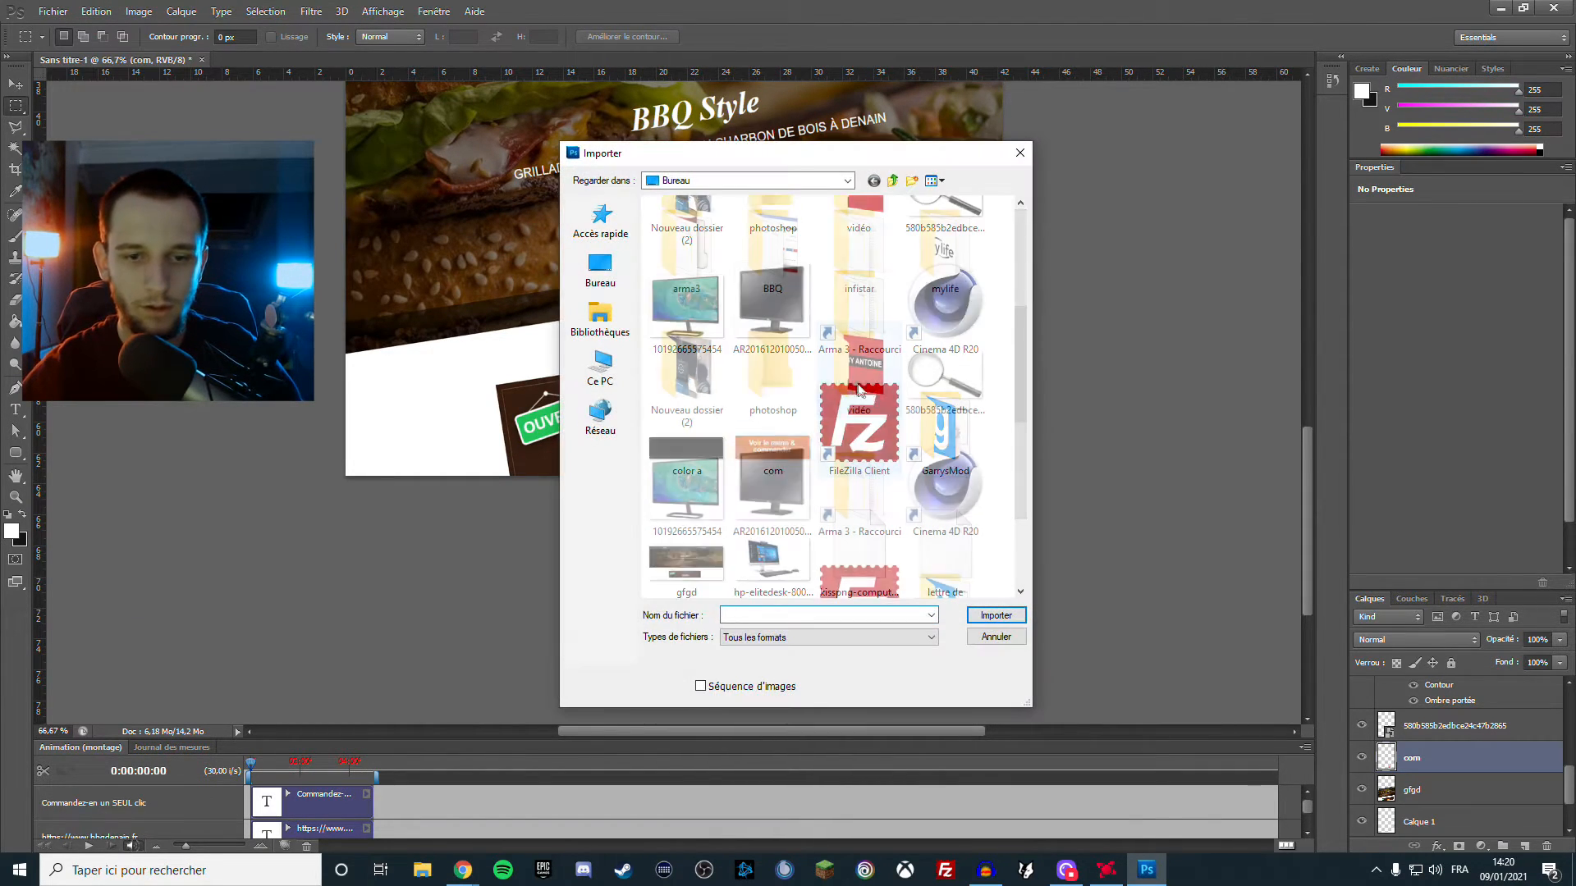
{"action": "left_click", "coordinate": [936, 532]}
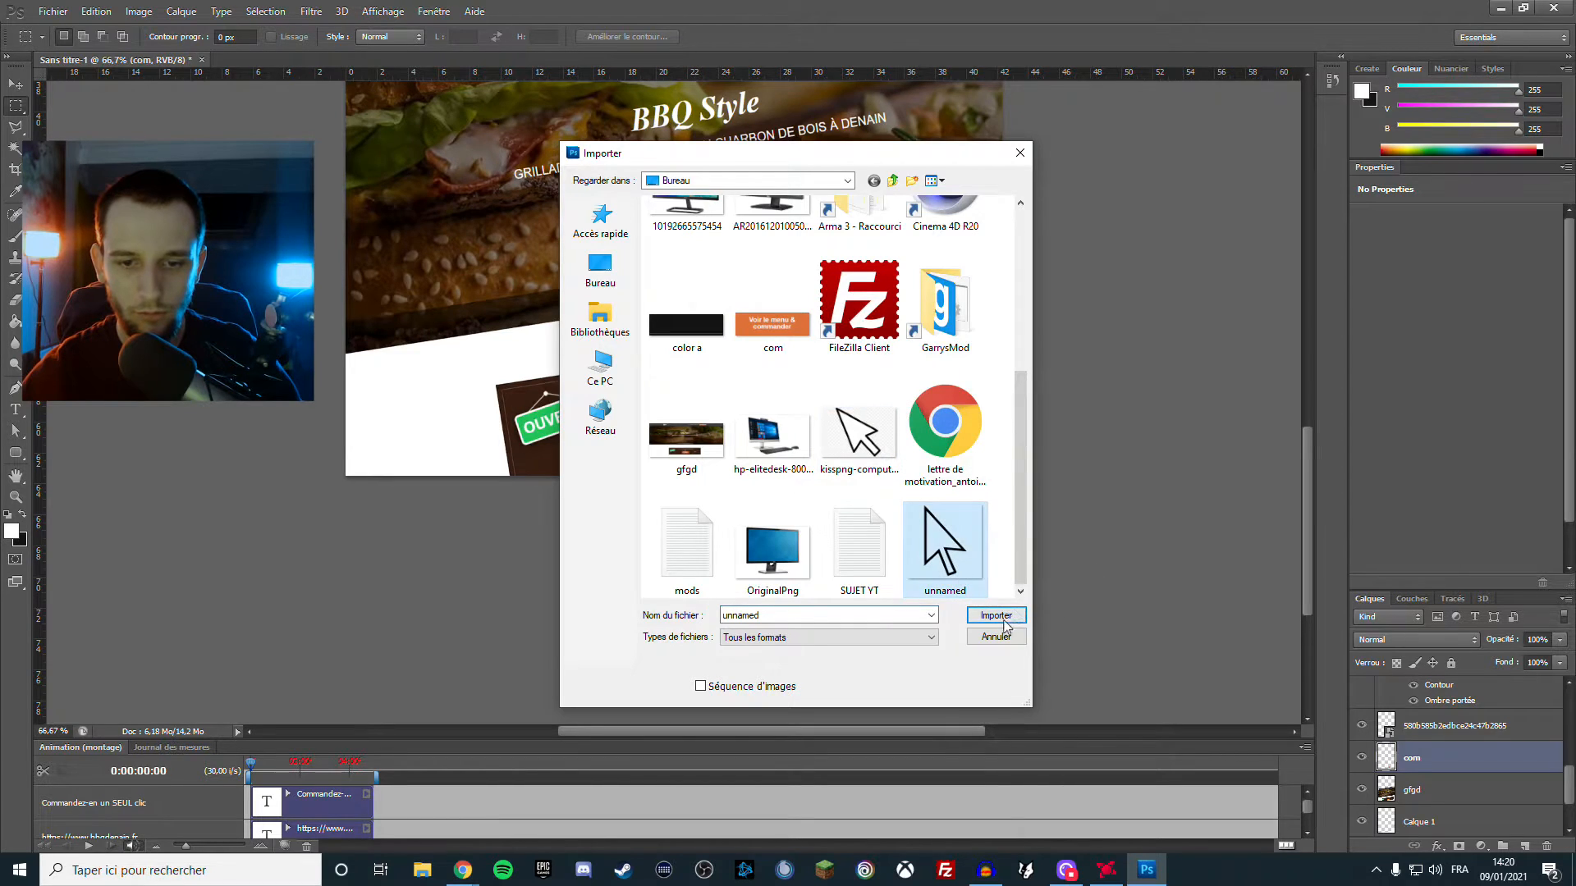
{"action": "left_click", "coordinate": [994, 616]}
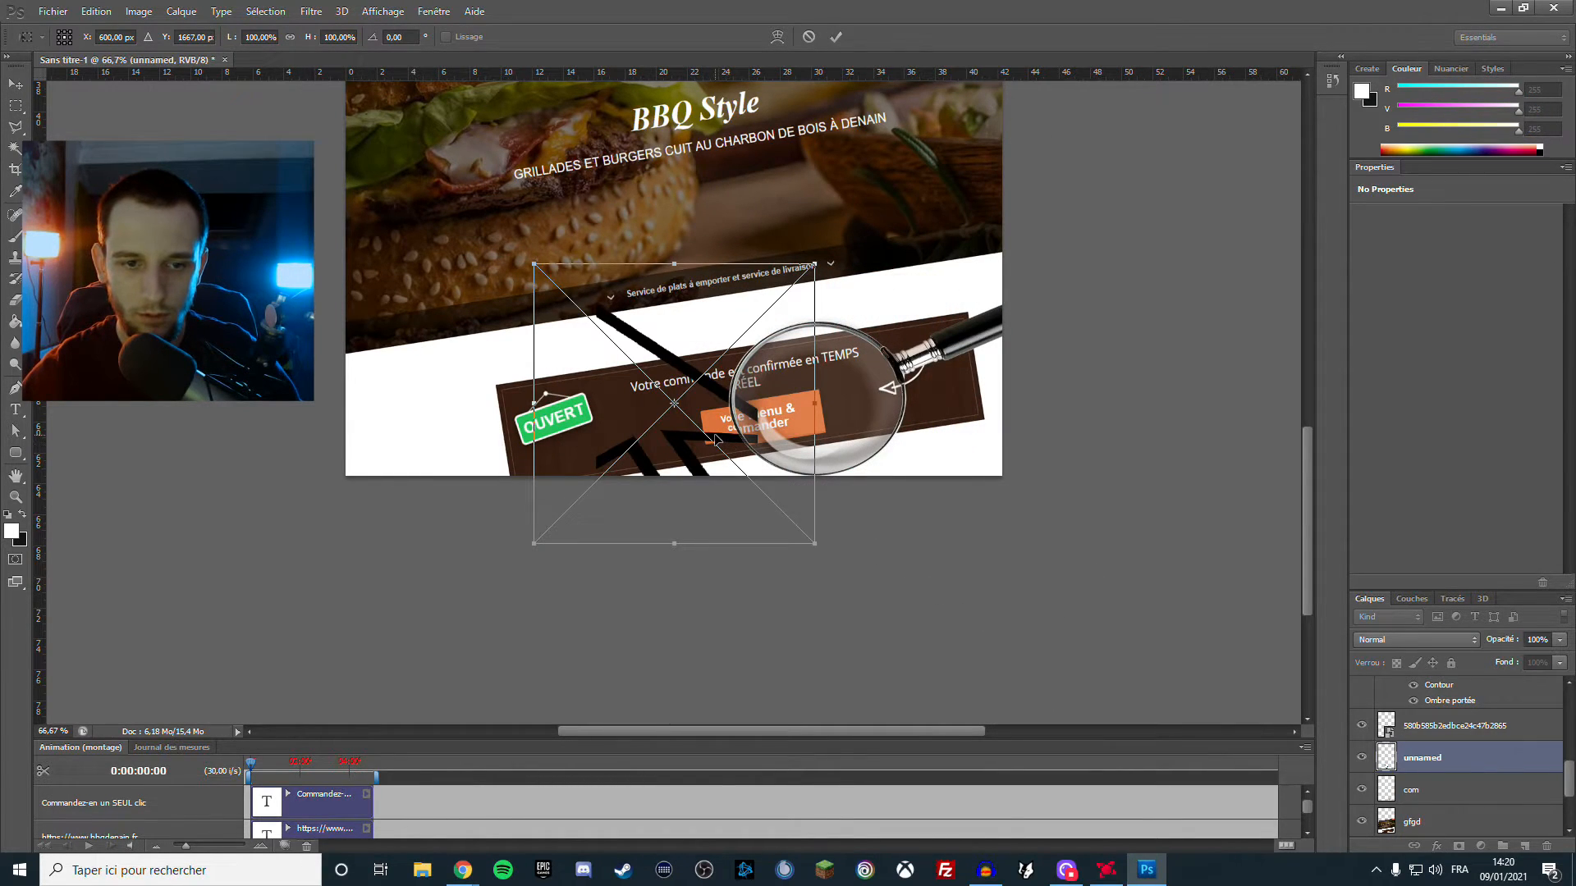
{"action": "key", "text": "Return"}
{"action": "right_click", "coordinate": [1469, 757]}
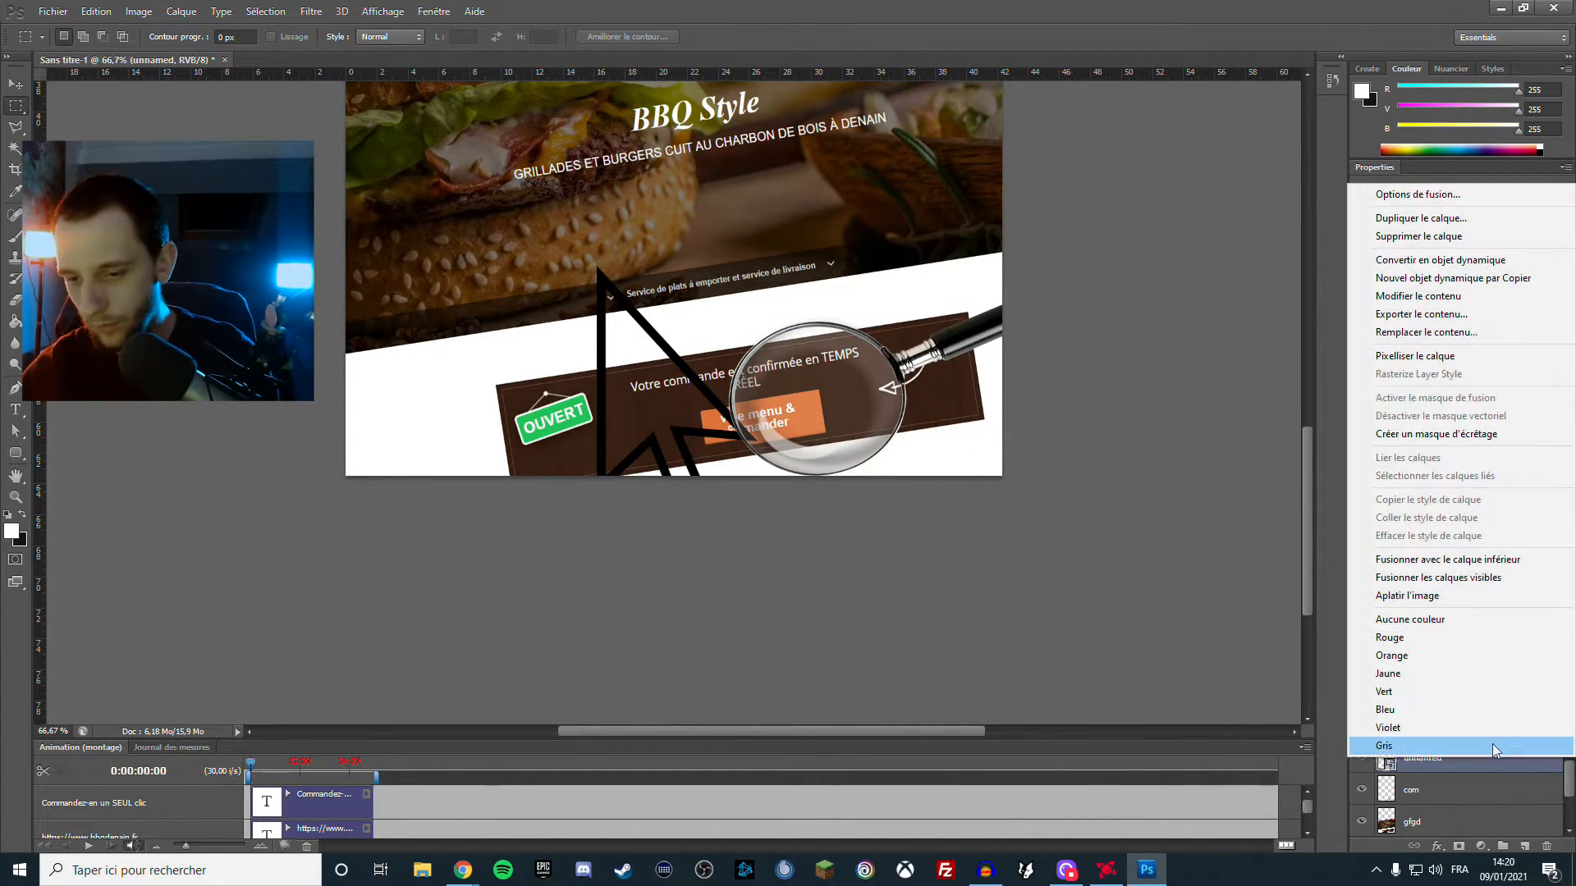
{"action": "left_click", "coordinate": [1411, 356]}
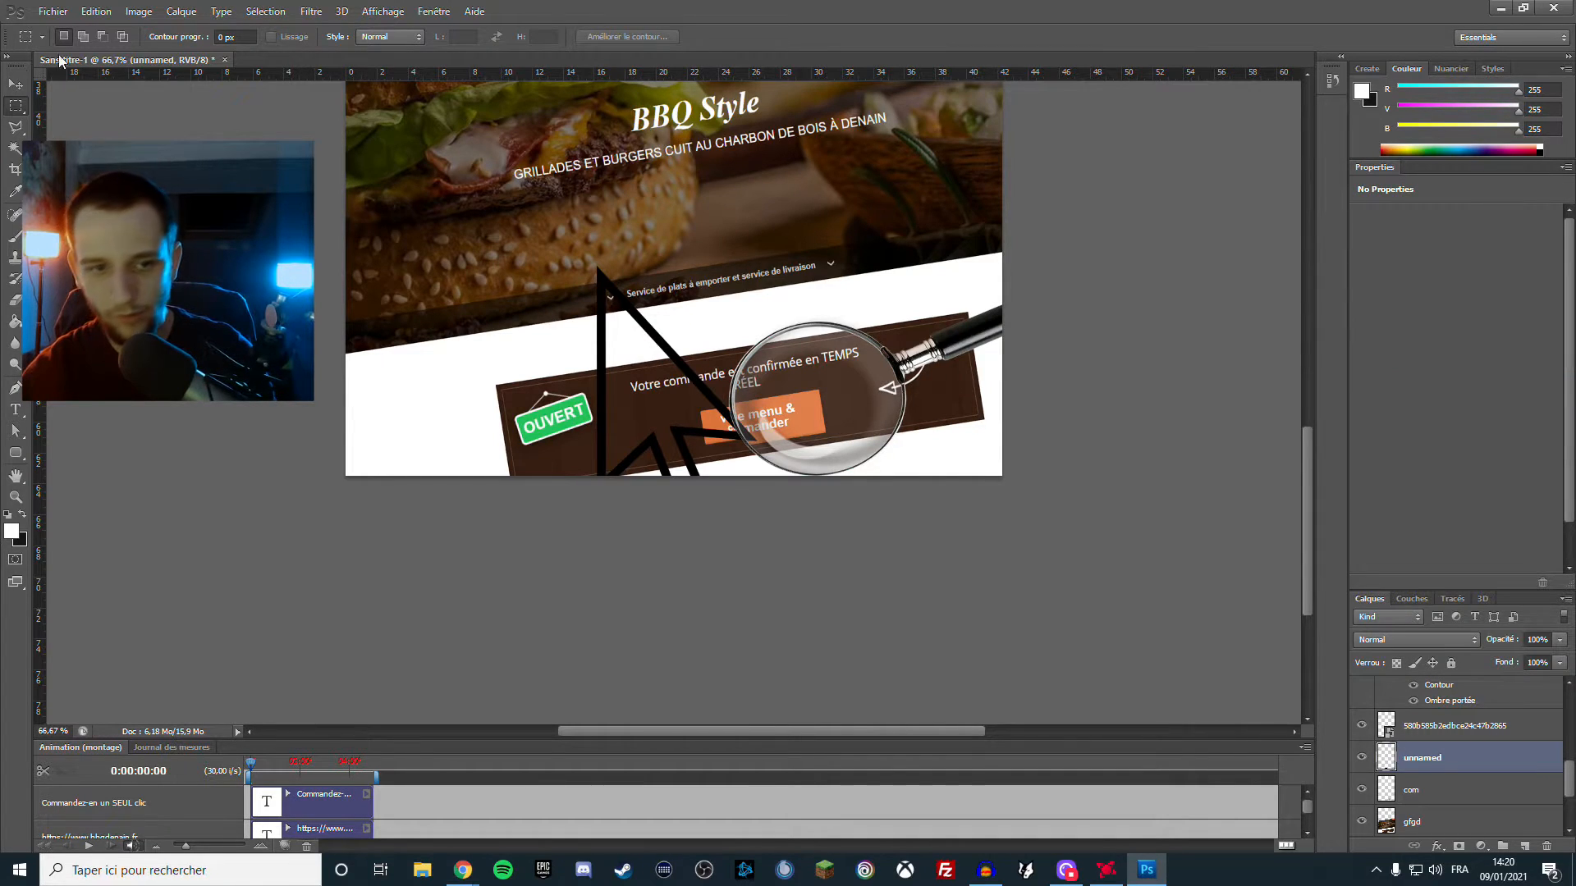
Shrink the cursor arrow to about 2.25 × 2.94 cm, rotate it about -19.7°, and position it over the order button's lower right corner
{"action": "left_click", "coordinate": [16, 86]}
{"action": "left_click_drag", "start_coordinate": [595, 268], "coordinate": [812, 425]}
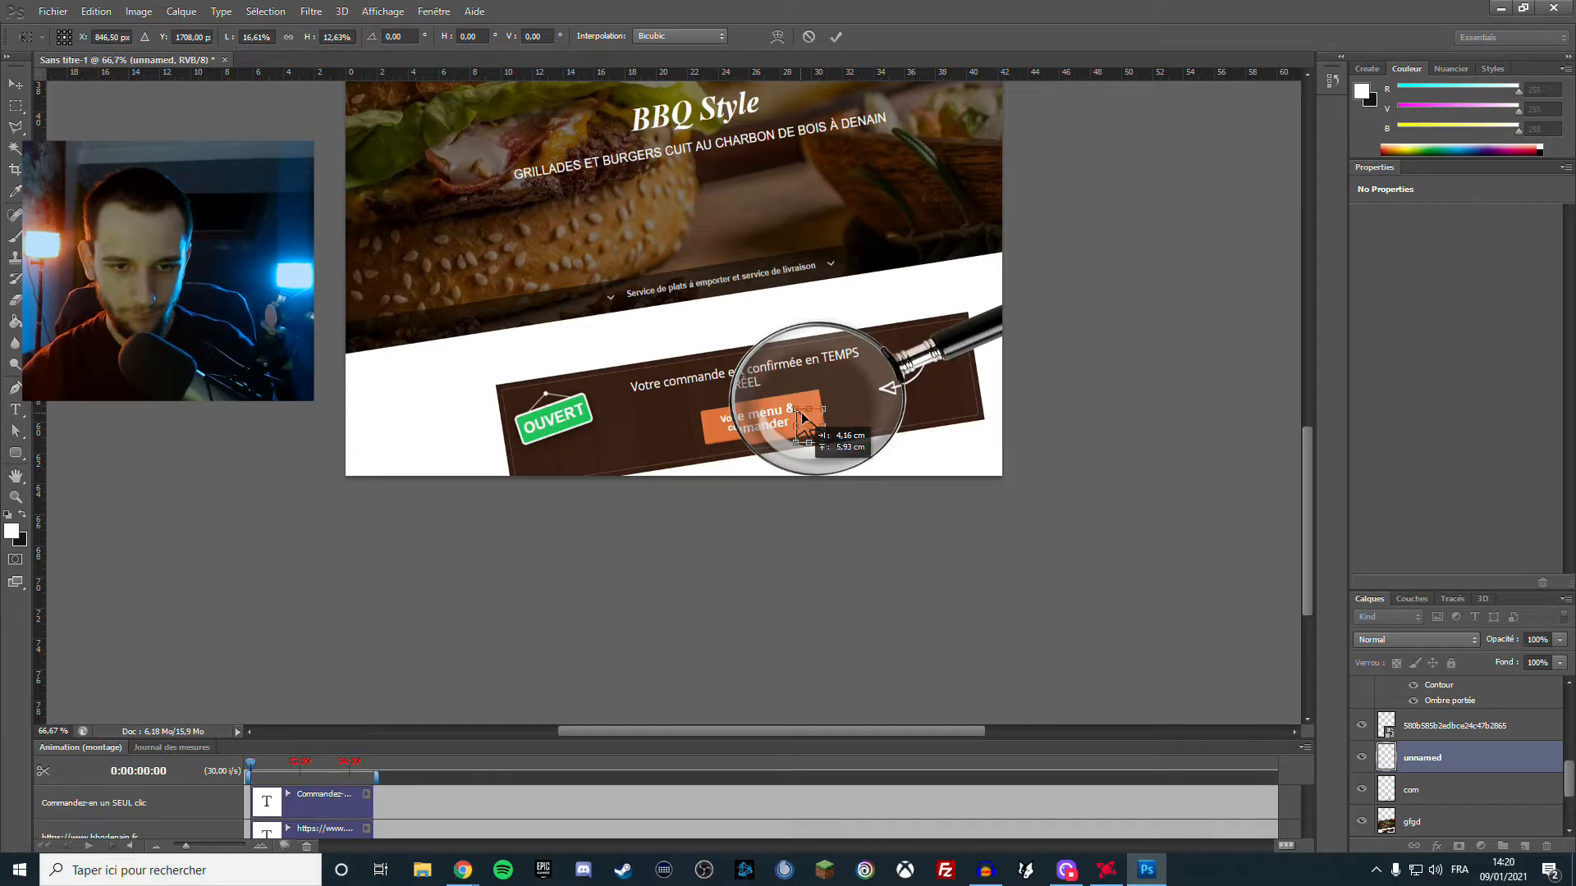
{"action": "key", "text": "ctrl+plus"}
{"action": "key", "text": "ctrl+plus"}
{"action": "key", "text": "ctrl+plus"}
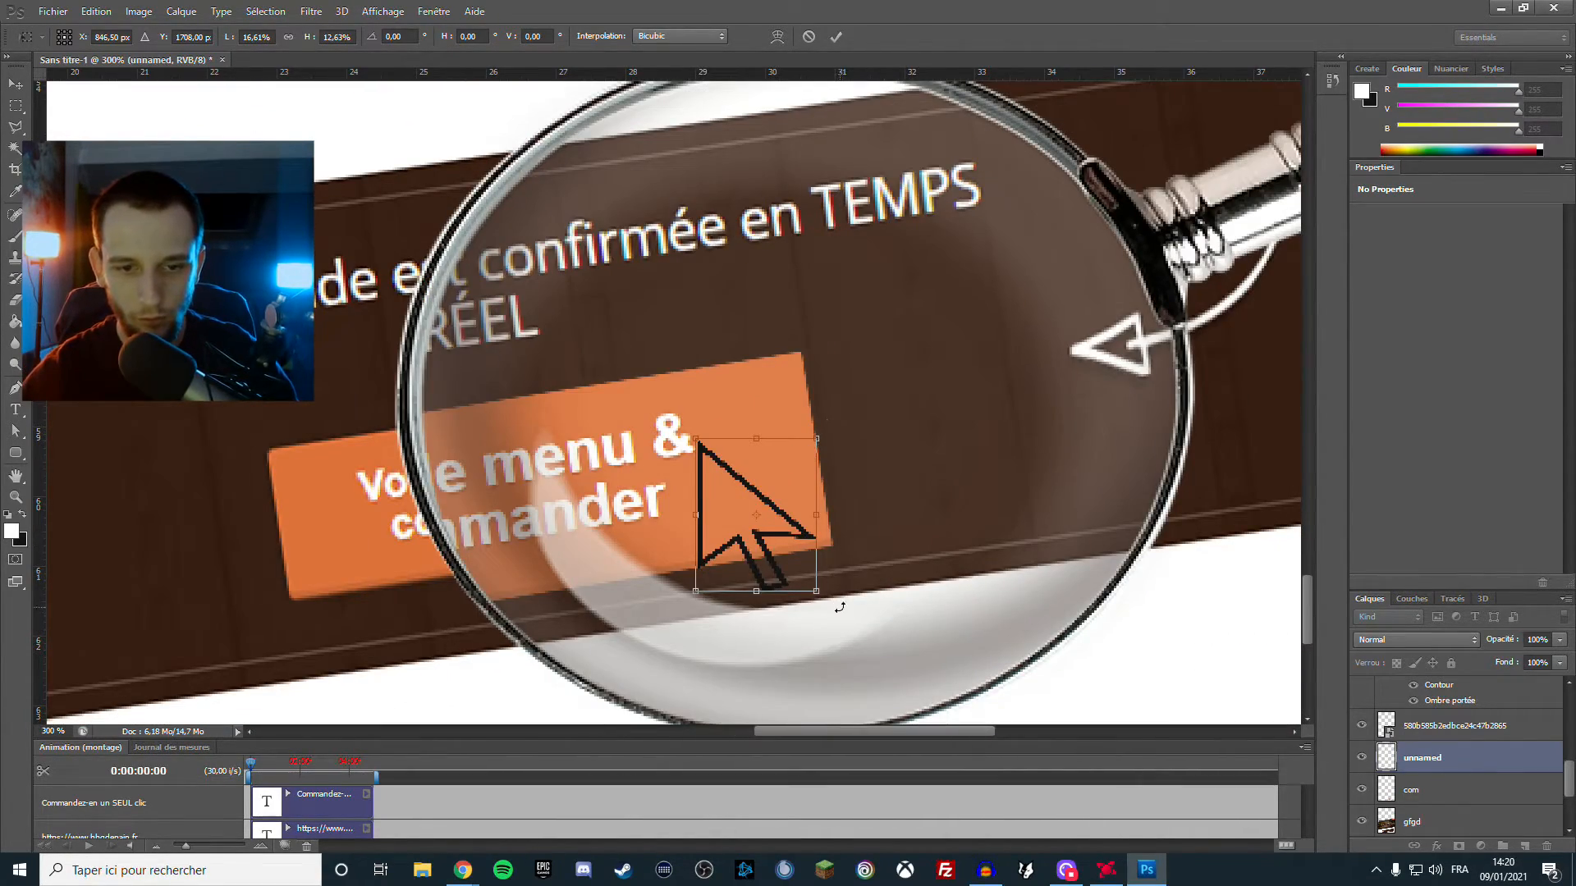
{"action": "left_click_drag", "start_coordinate": [839, 607], "coordinate": [891, 607]}
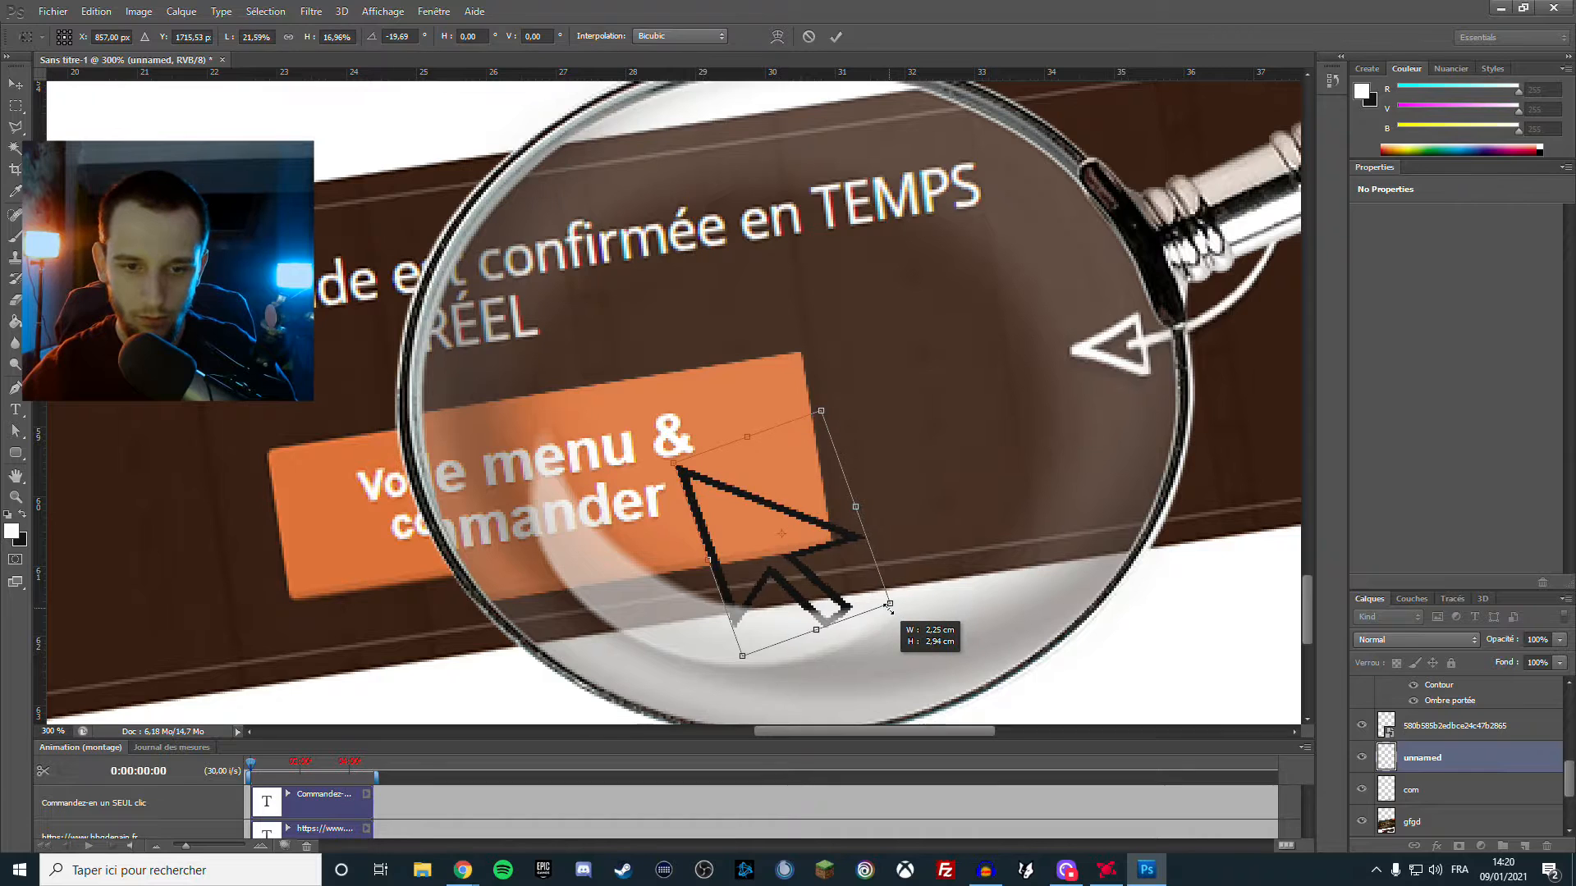
{"action": "key", "text": "Return"}
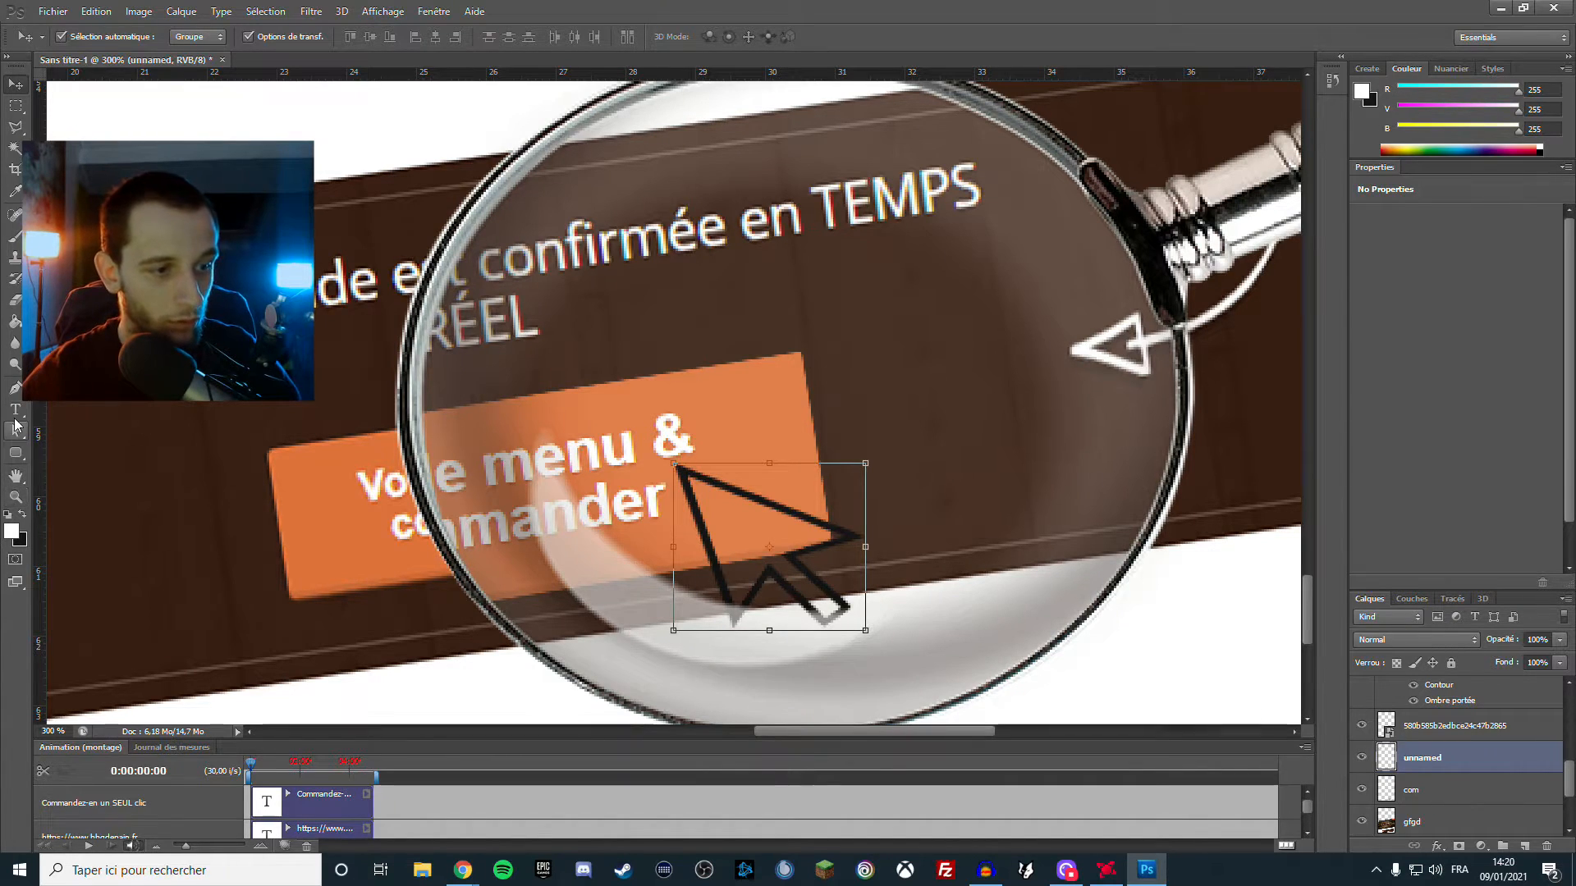
Fill the inside of the cursor arrow with white using the Paint Bucket
{"action": "left_click", "coordinate": [15, 322]}
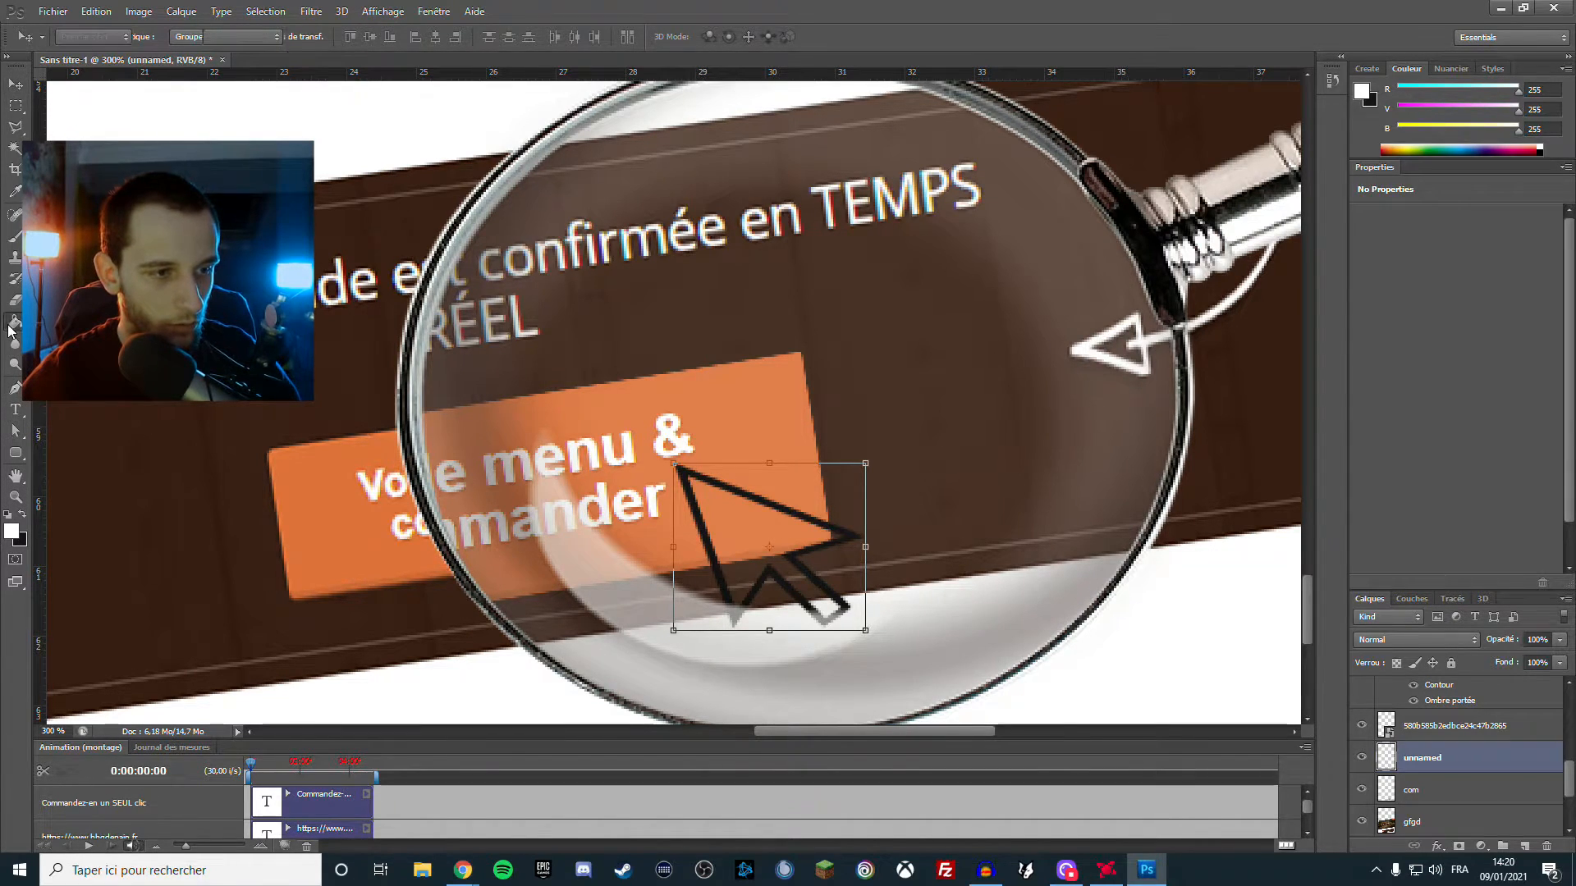
{"action": "left_click", "coordinate": [776, 548]}
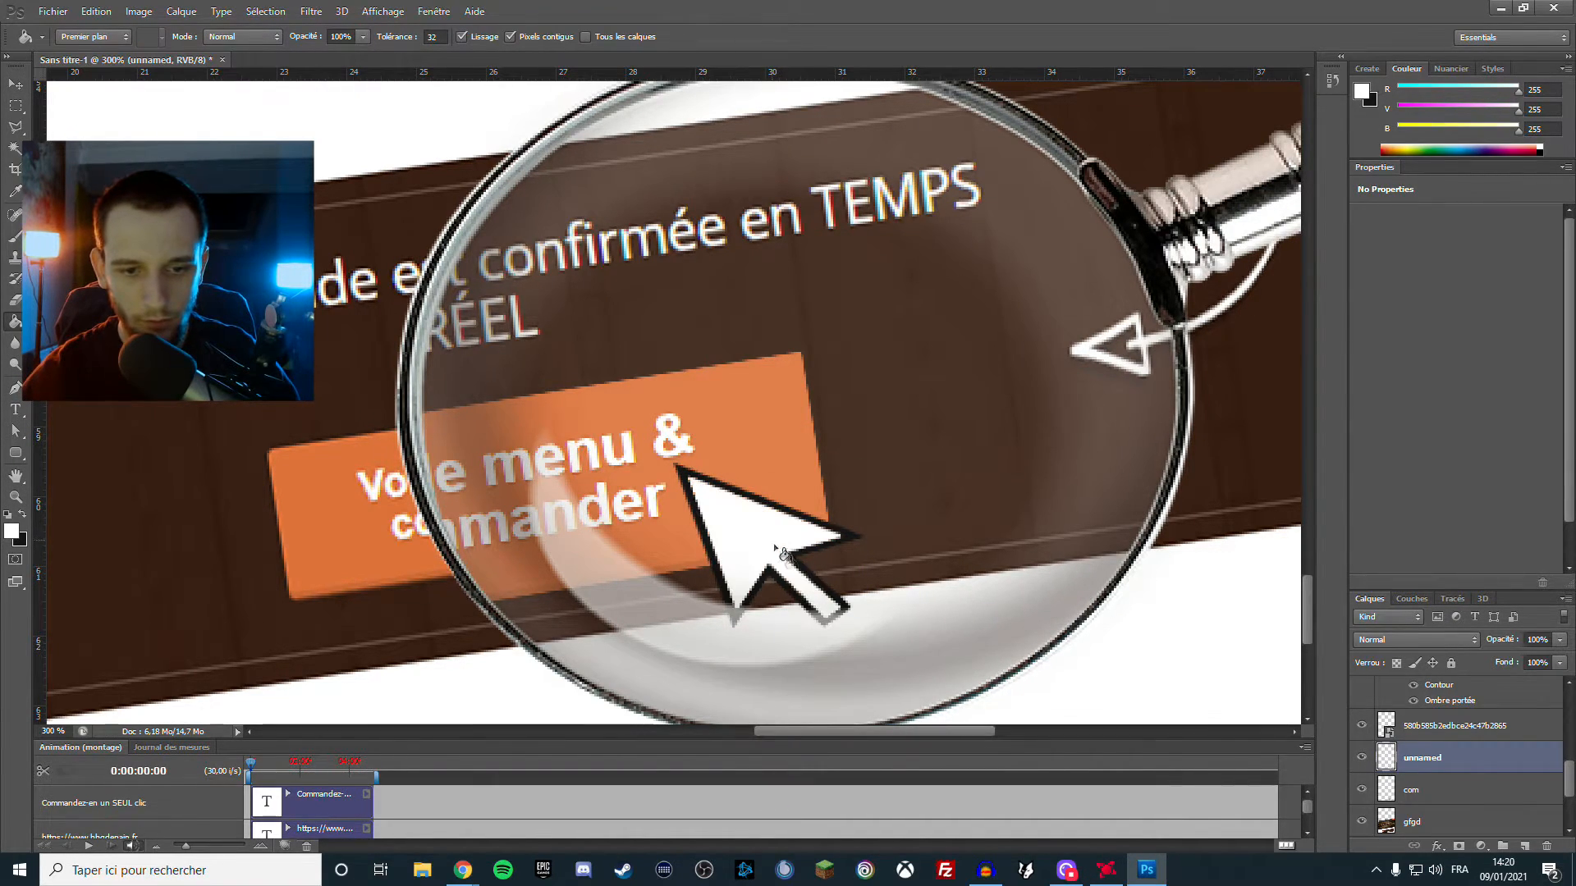
{"action": "left_click", "coordinate": [16, 106]}
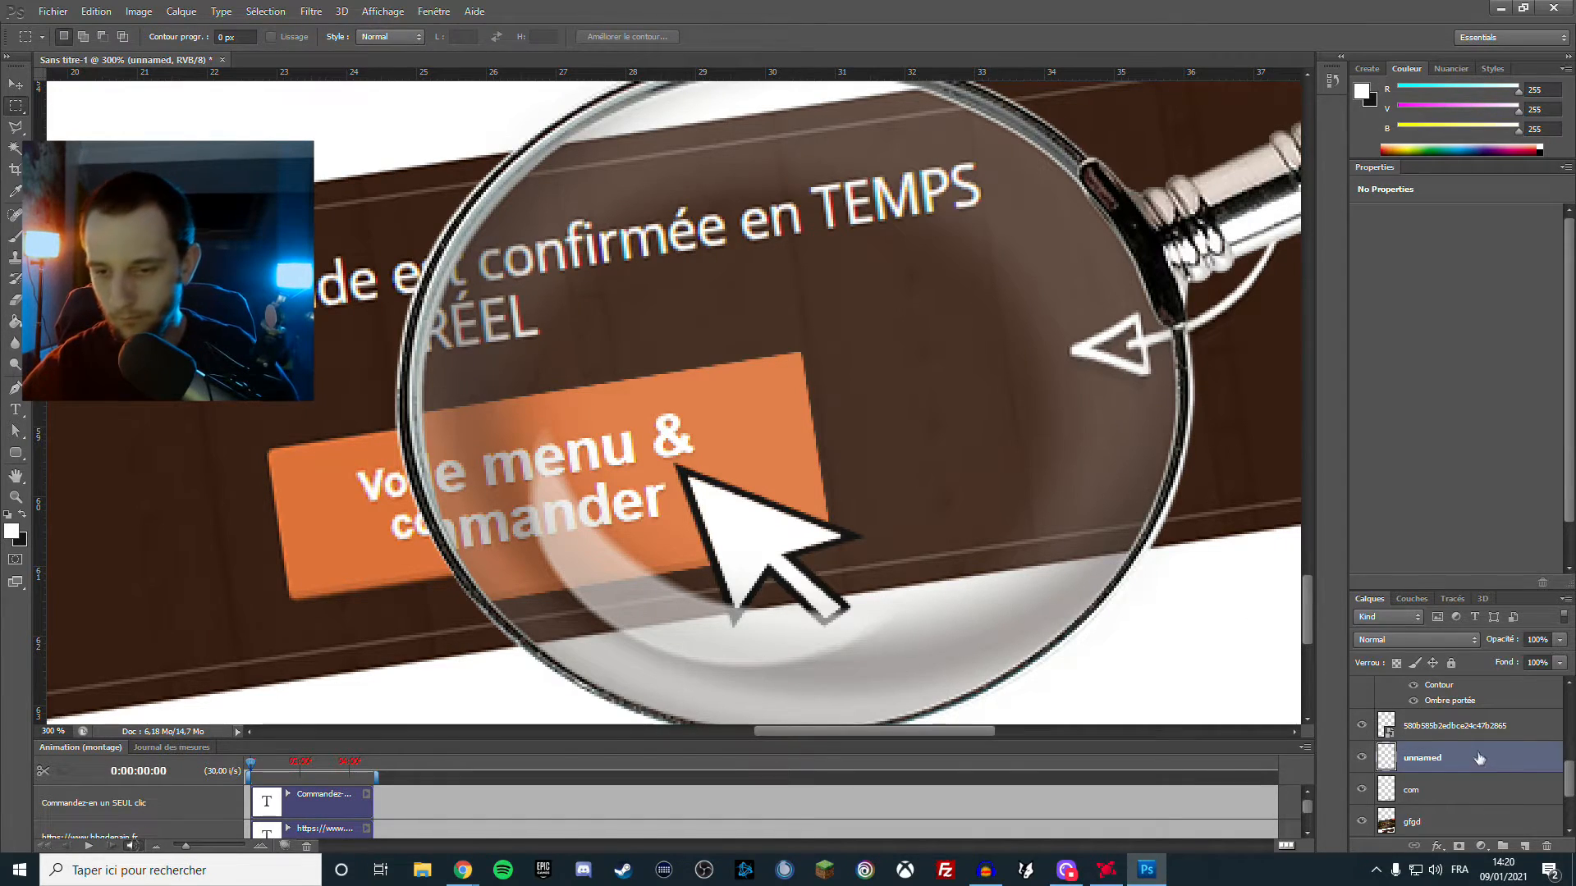
Hide and show the magnifying glass layer and examine how the cursor looks on the flyer
{"action": "left_click", "coordinate": [1361, 727]}
{"action": "left_click", "coordinate": [1362, 726]}
{"action": "key", "text": "ctrl+plus"}
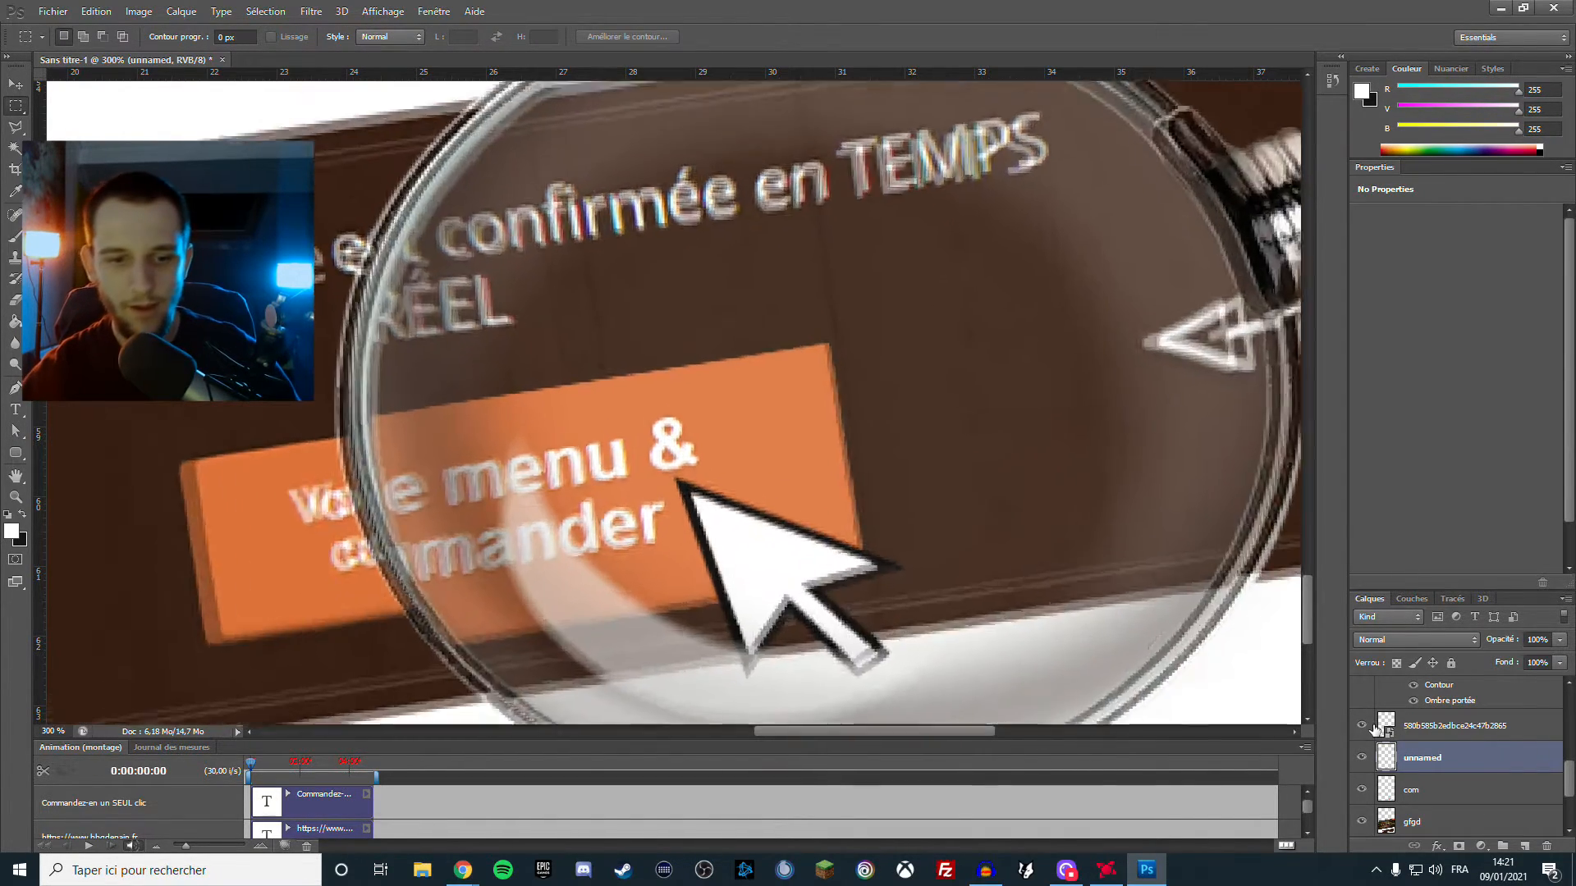
{"action": "key", "text": "ctrl+minus"}
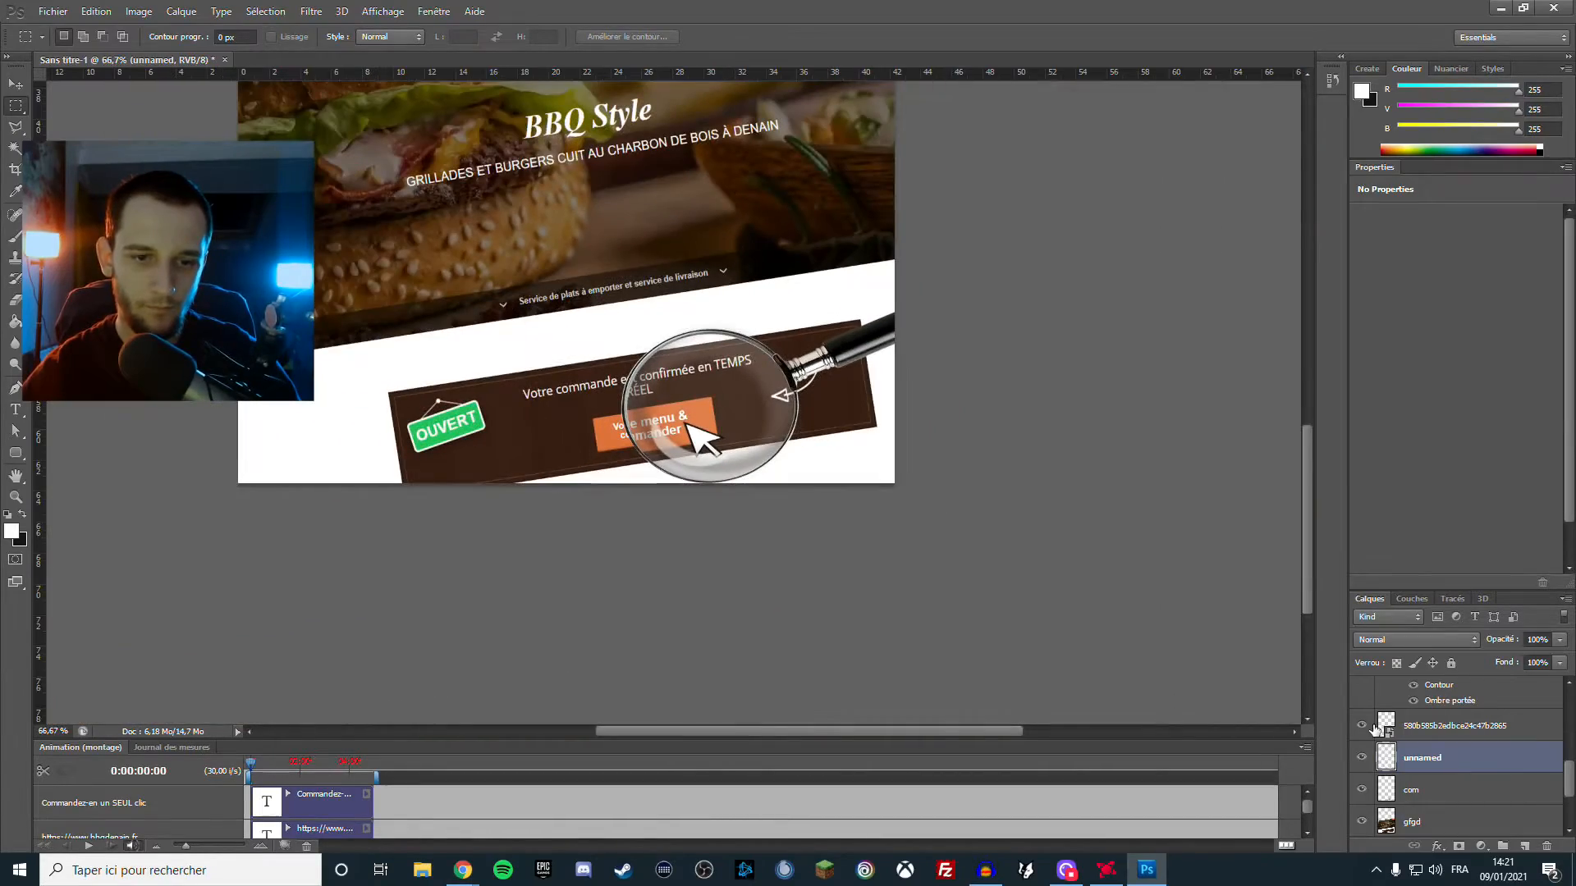
{"action": "key", "text": "ctrl+minus"}
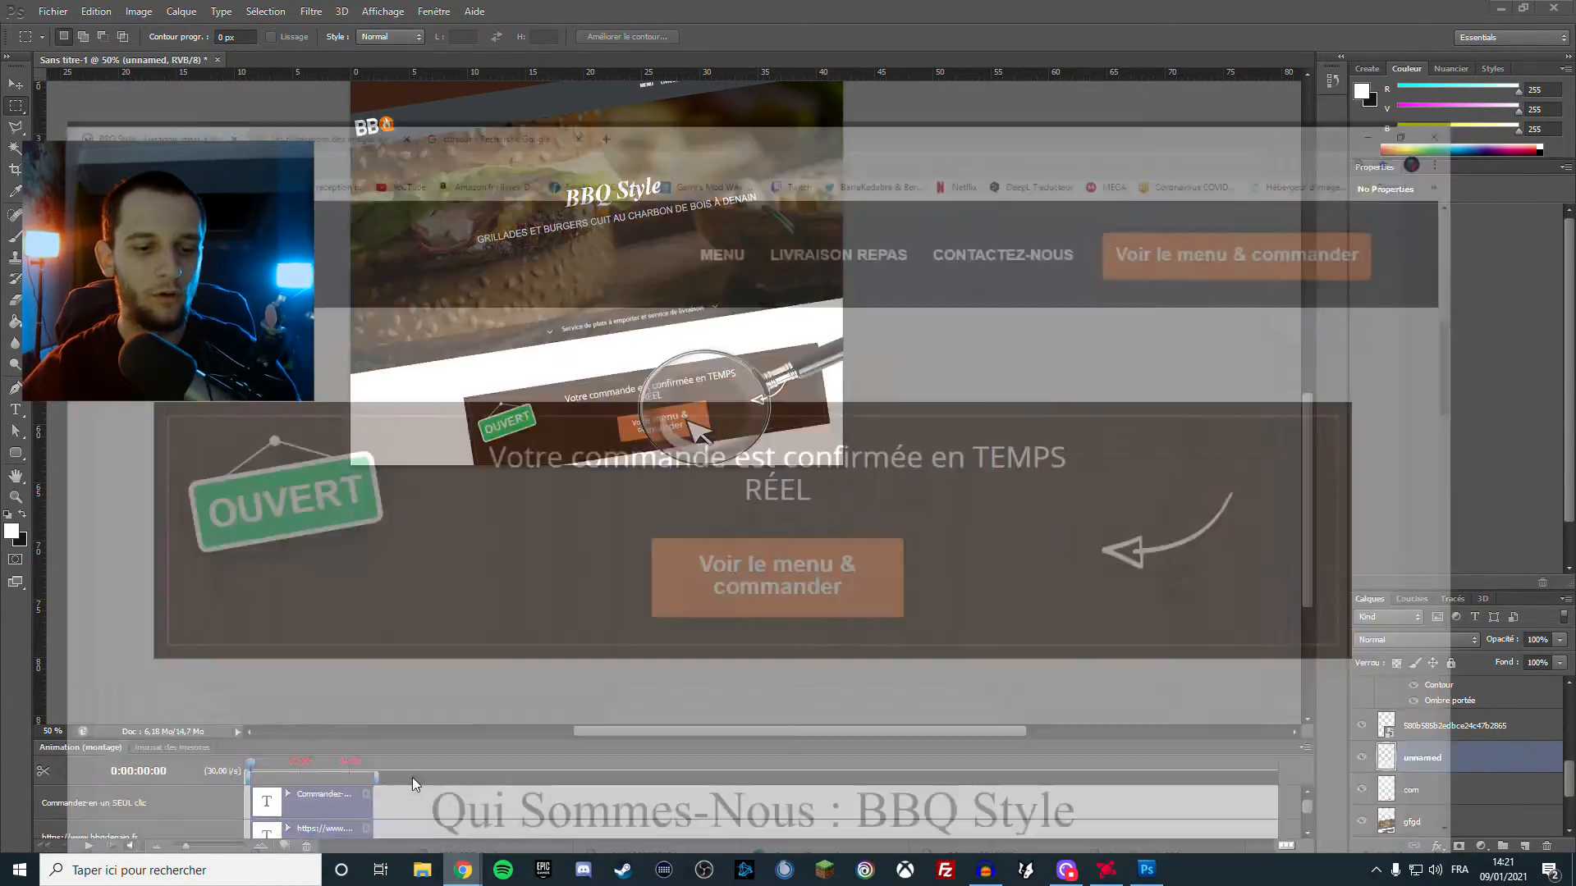
Switch to Chrome and search Google Images for "clic", closing the empty new tab
{"action": "left_click", "coordinate": [412, 777]}
{"action": "left_click", "coordinate": [614, 11]}
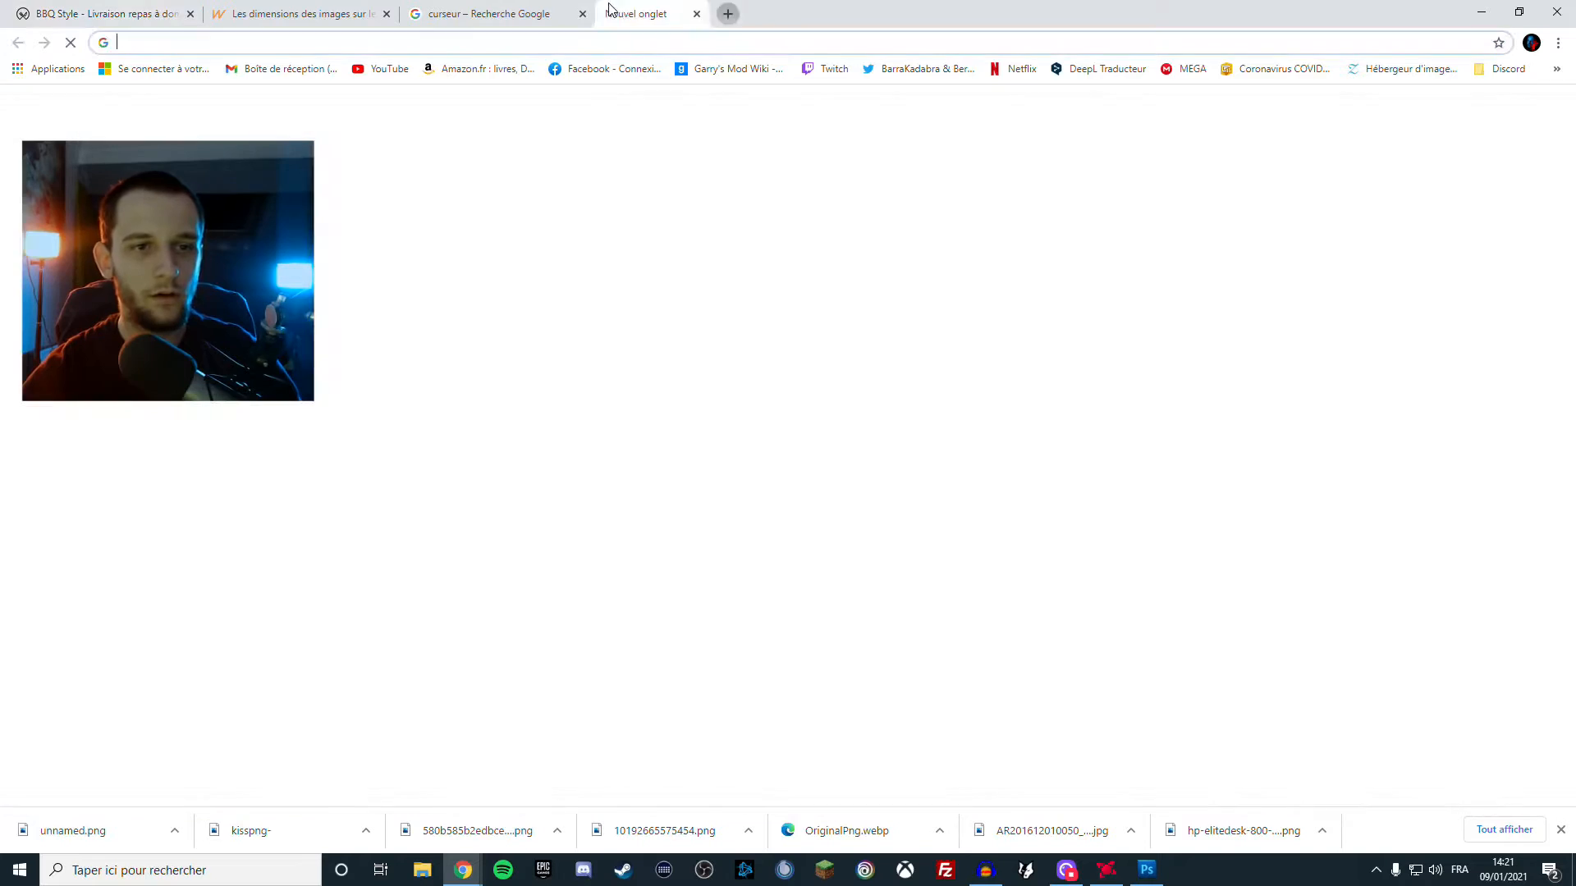
{"action": "left_click", "coordinate": [493, 13]}
{"action": "left_click", "coordinate": [697, 13]}
{"action": "left_click", "coordinate": [791, 13]}
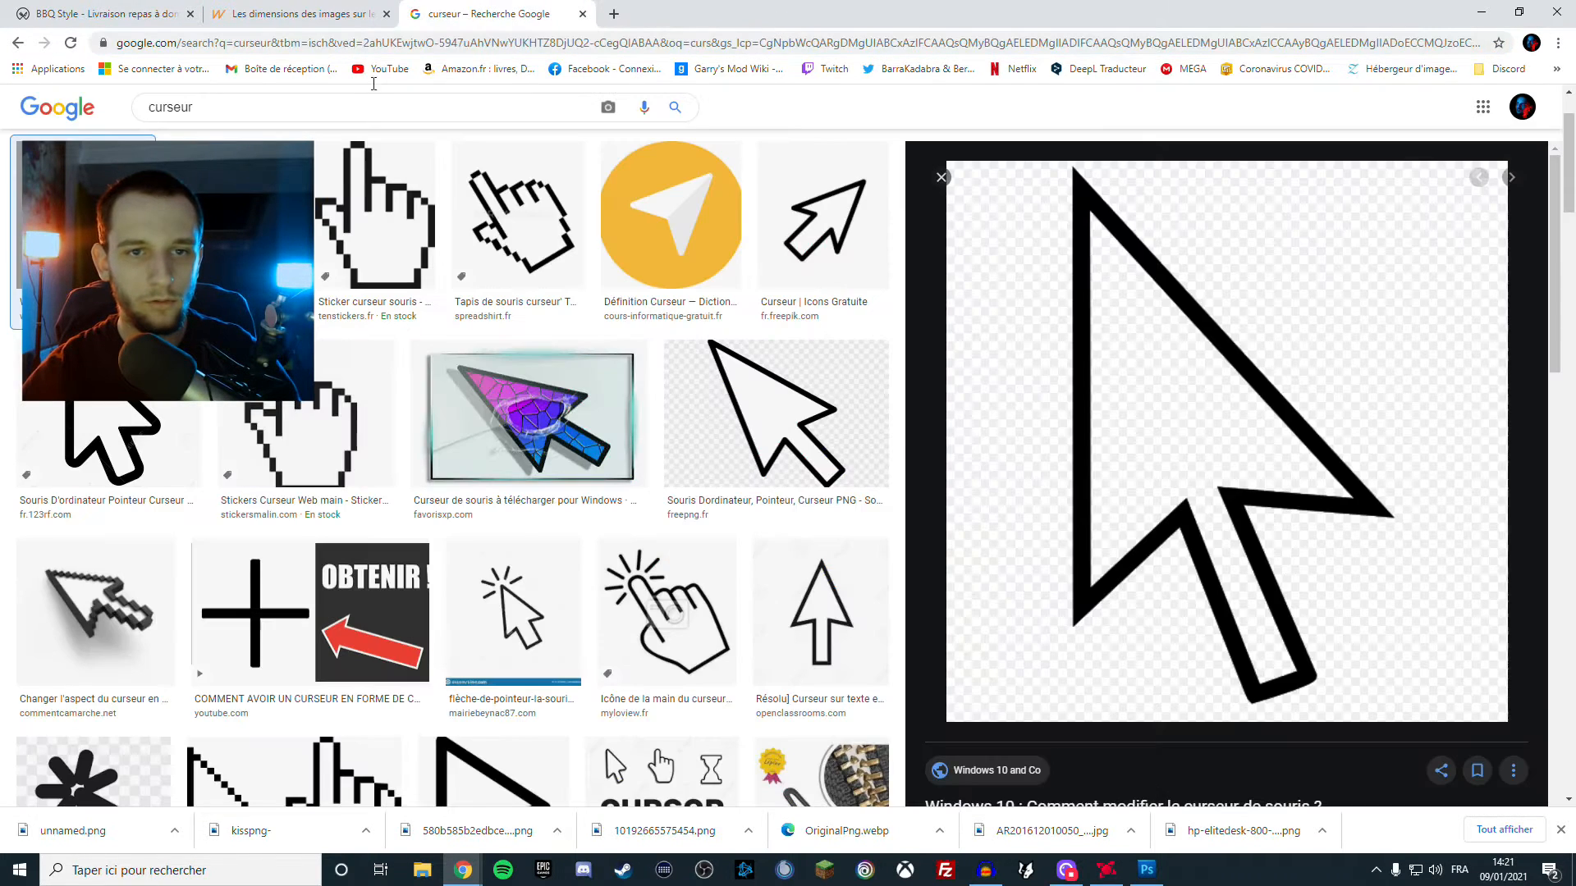
{"action": "type", "text": "clic"}
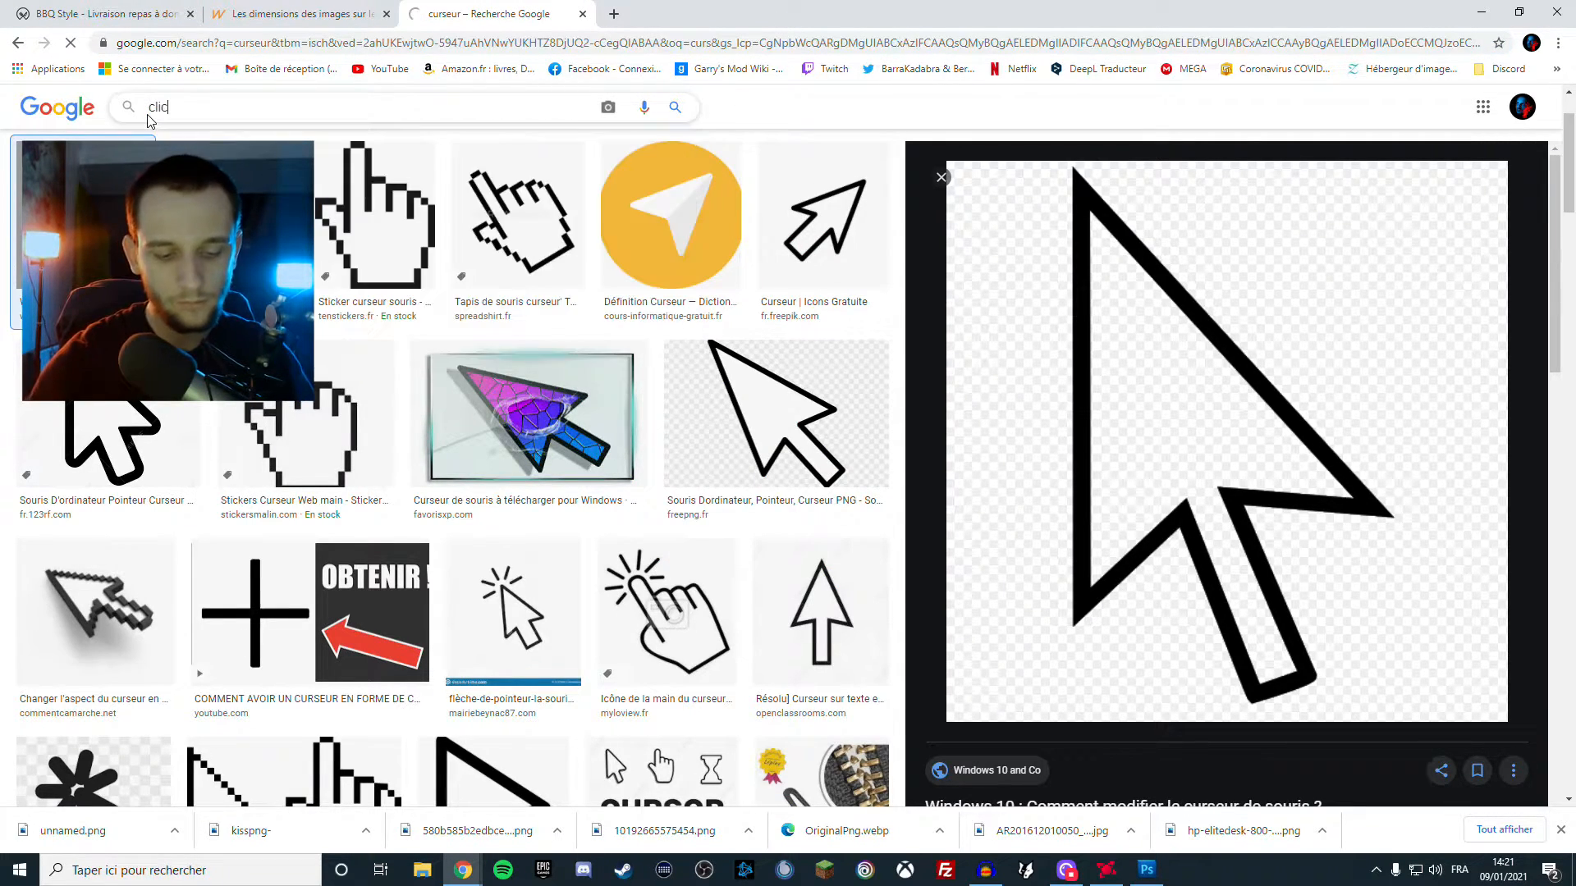
{"action": "key", "text": "Return"}
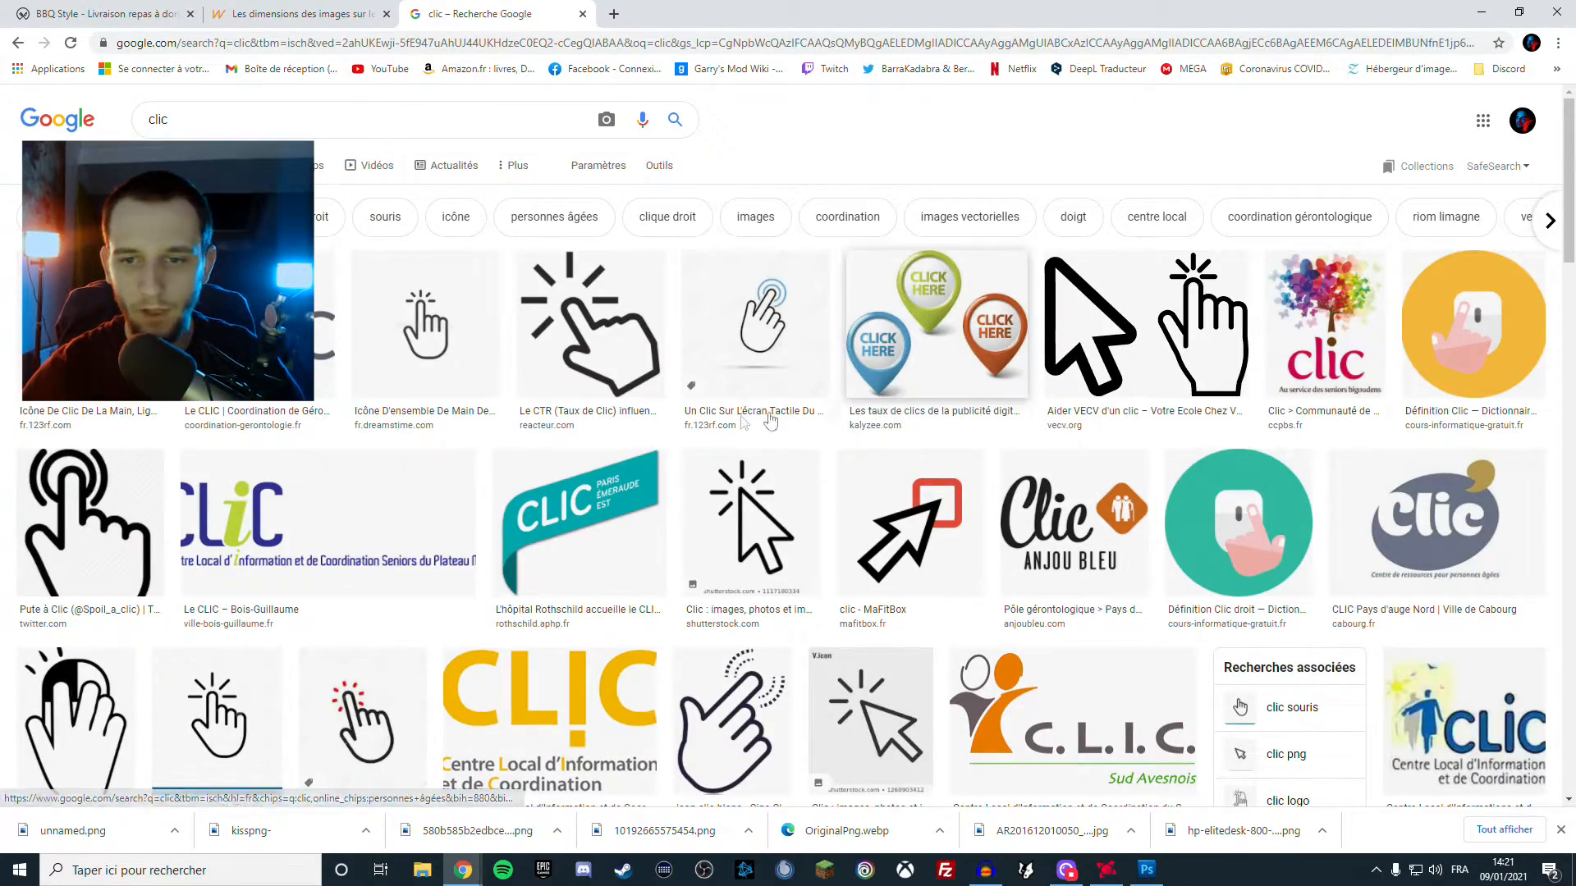
{"action": "scroll", "coordinate": [541, 433], "scroll_direction": "down", "scroll_amount": 2}
{"action": "scroll", "coordinate": [530, 415], "scroll_direction": "up", "scroll_amount": 3}
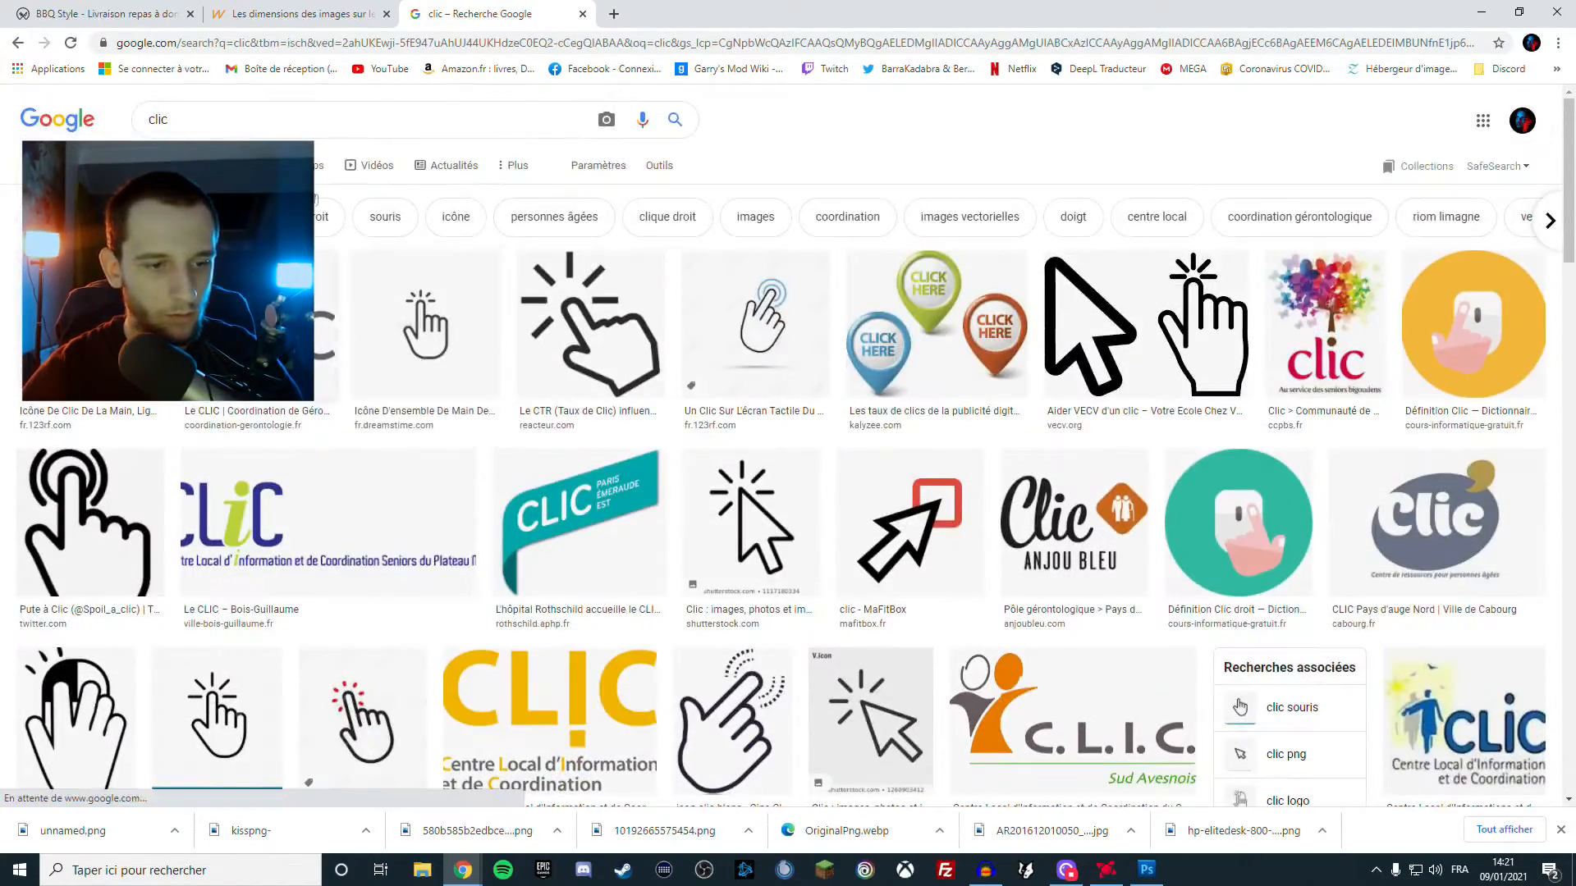
Refine the image search to "clic cartoon" and look through the results for a click graphic
{"action": "left_click", "coordinate": [223, 123]}
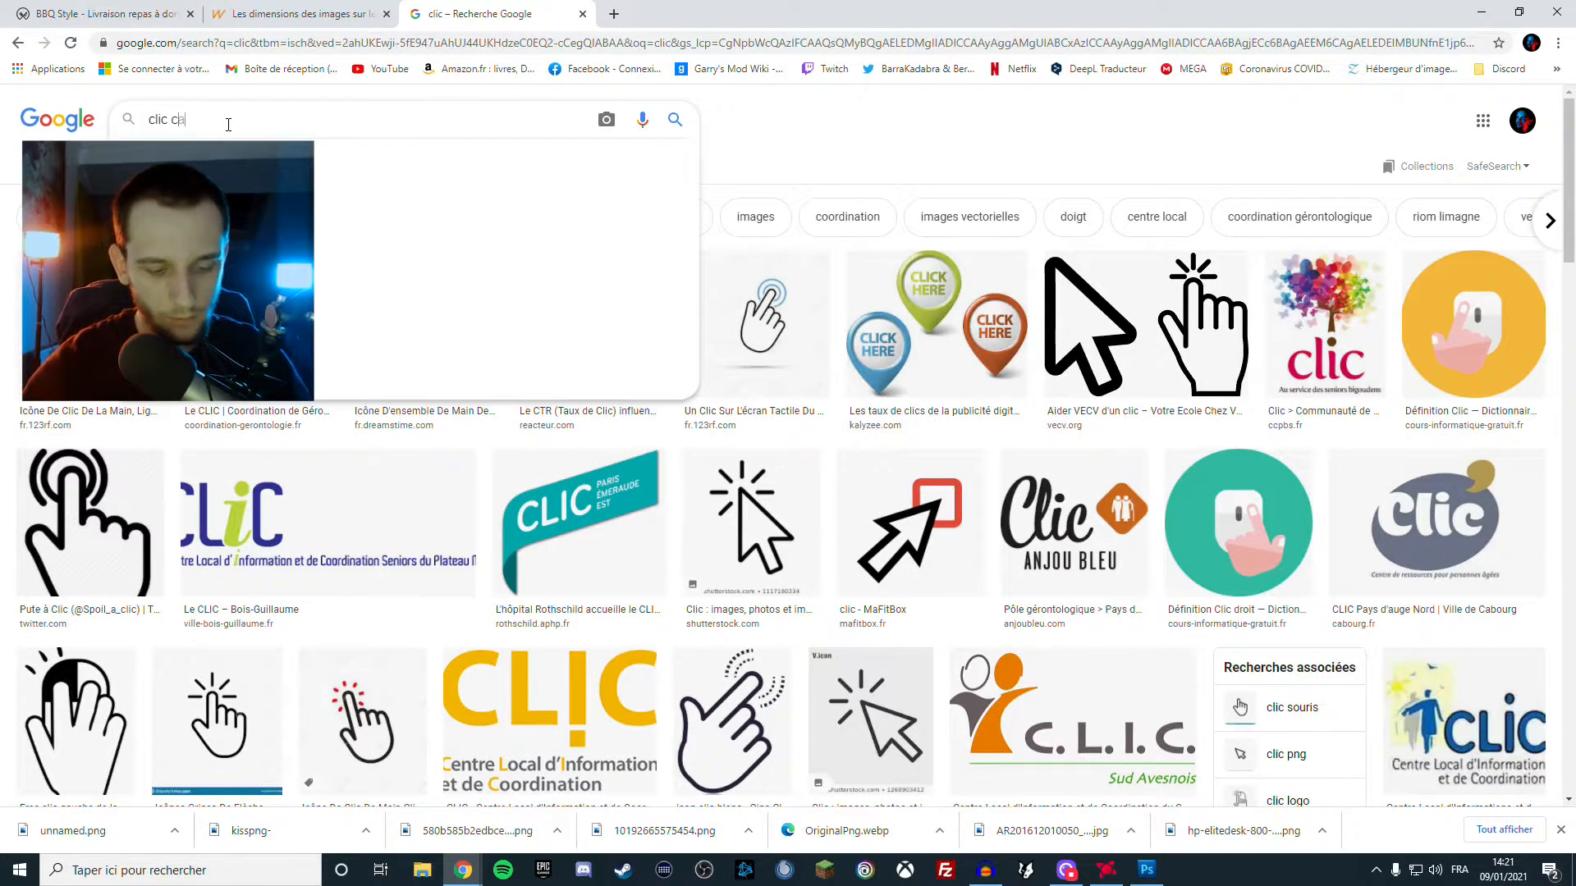
{"action": "type", "text": "cartoo"}
{"action": "key", "text": "Return"}
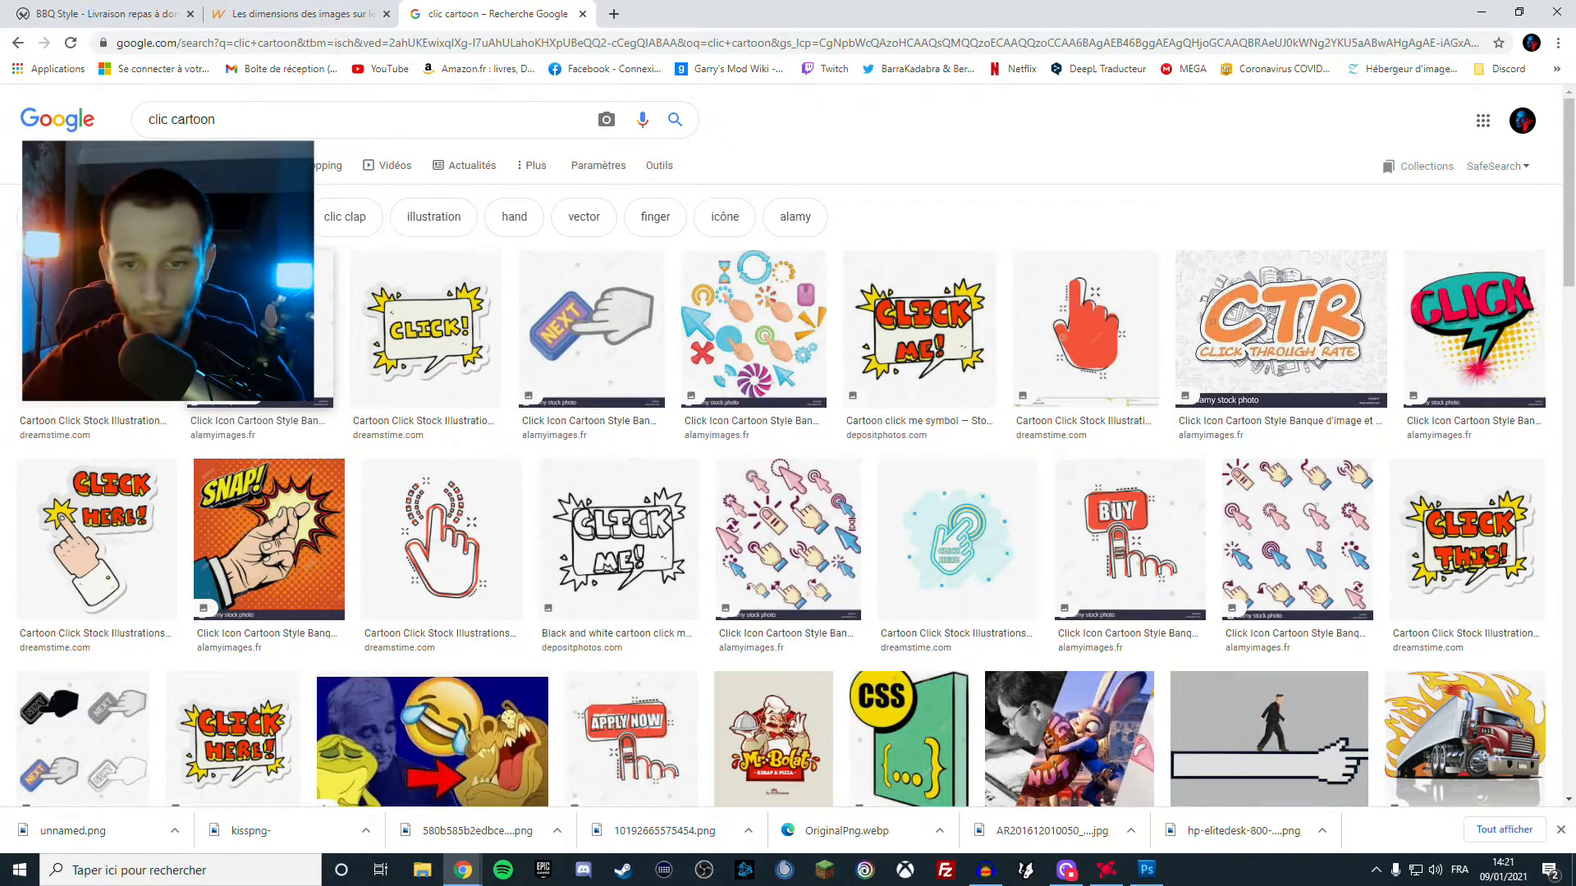
{"action": "scroll", "coordinate": [659, 380], "scroll_direction": "down", "scroll_amount": 10}
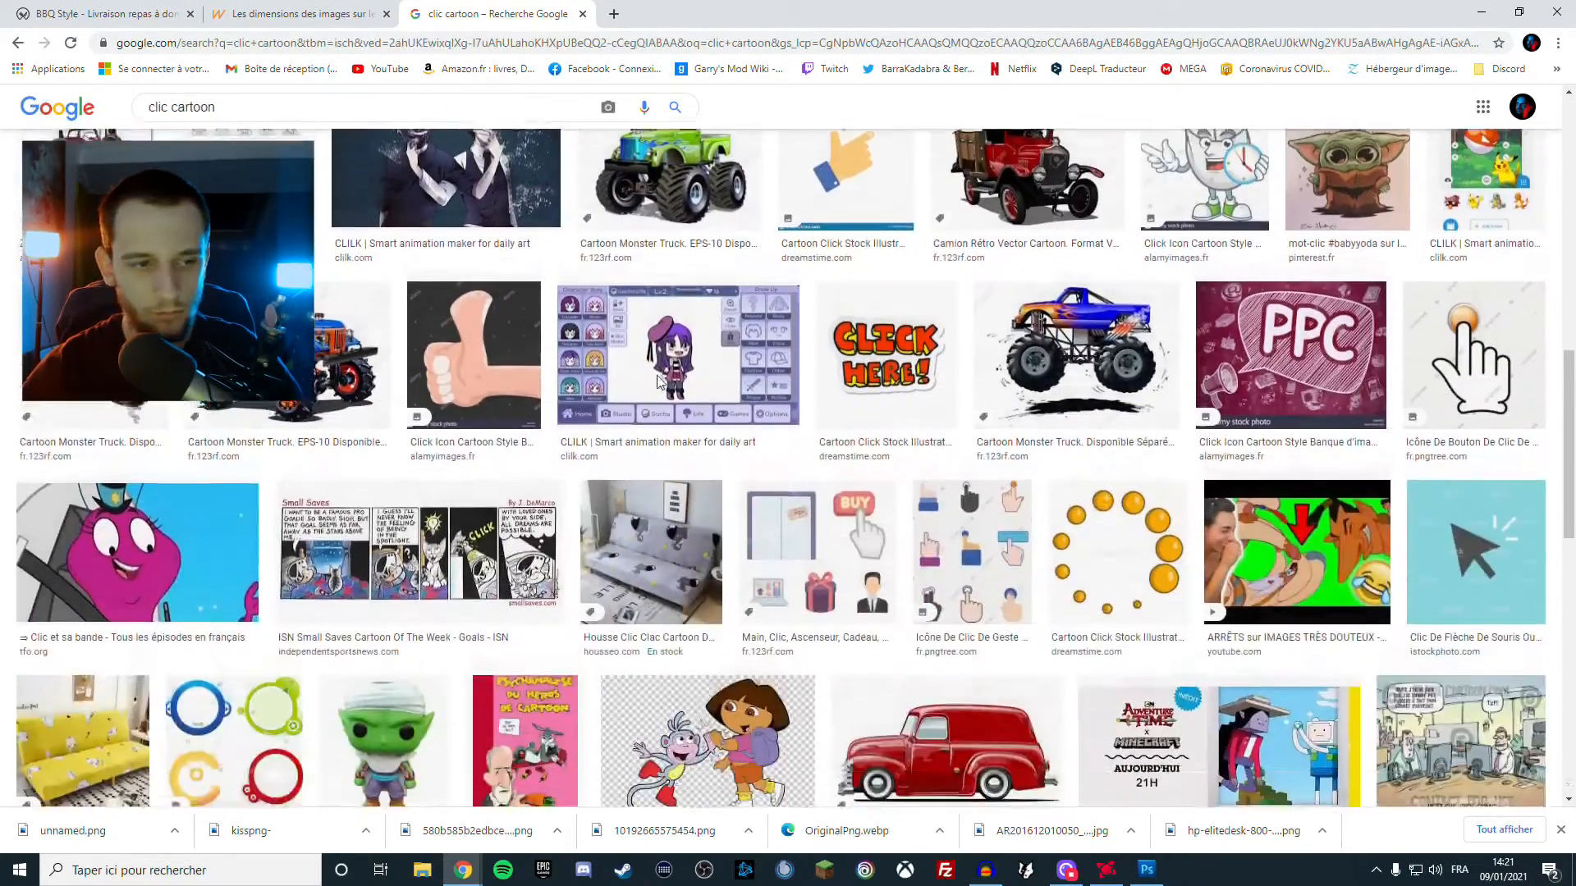
{"action": "scroll", "coordinate": [659, 380], "scroll_direction": "down", "scroll_amount": 10}
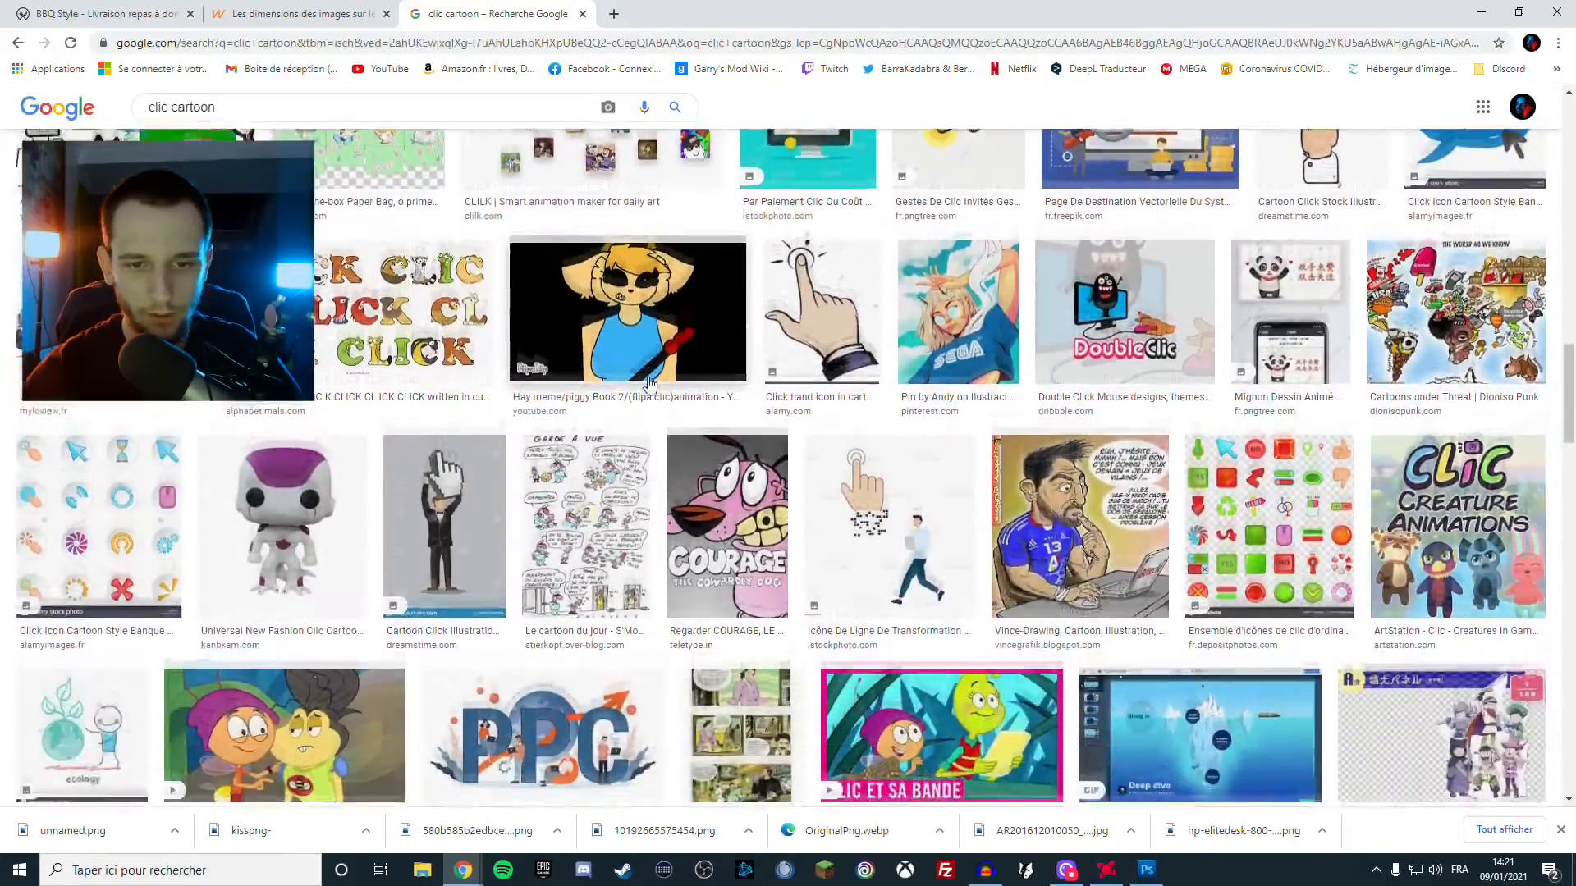
{"action": "scroll", "coordinate": [649, 383], "scroll_direction": "down", "scroll_amount": 10}
{"action": "scroll", "coordinate": [626, 398], "scroll_direction": "up", "scroll_amount": 20}
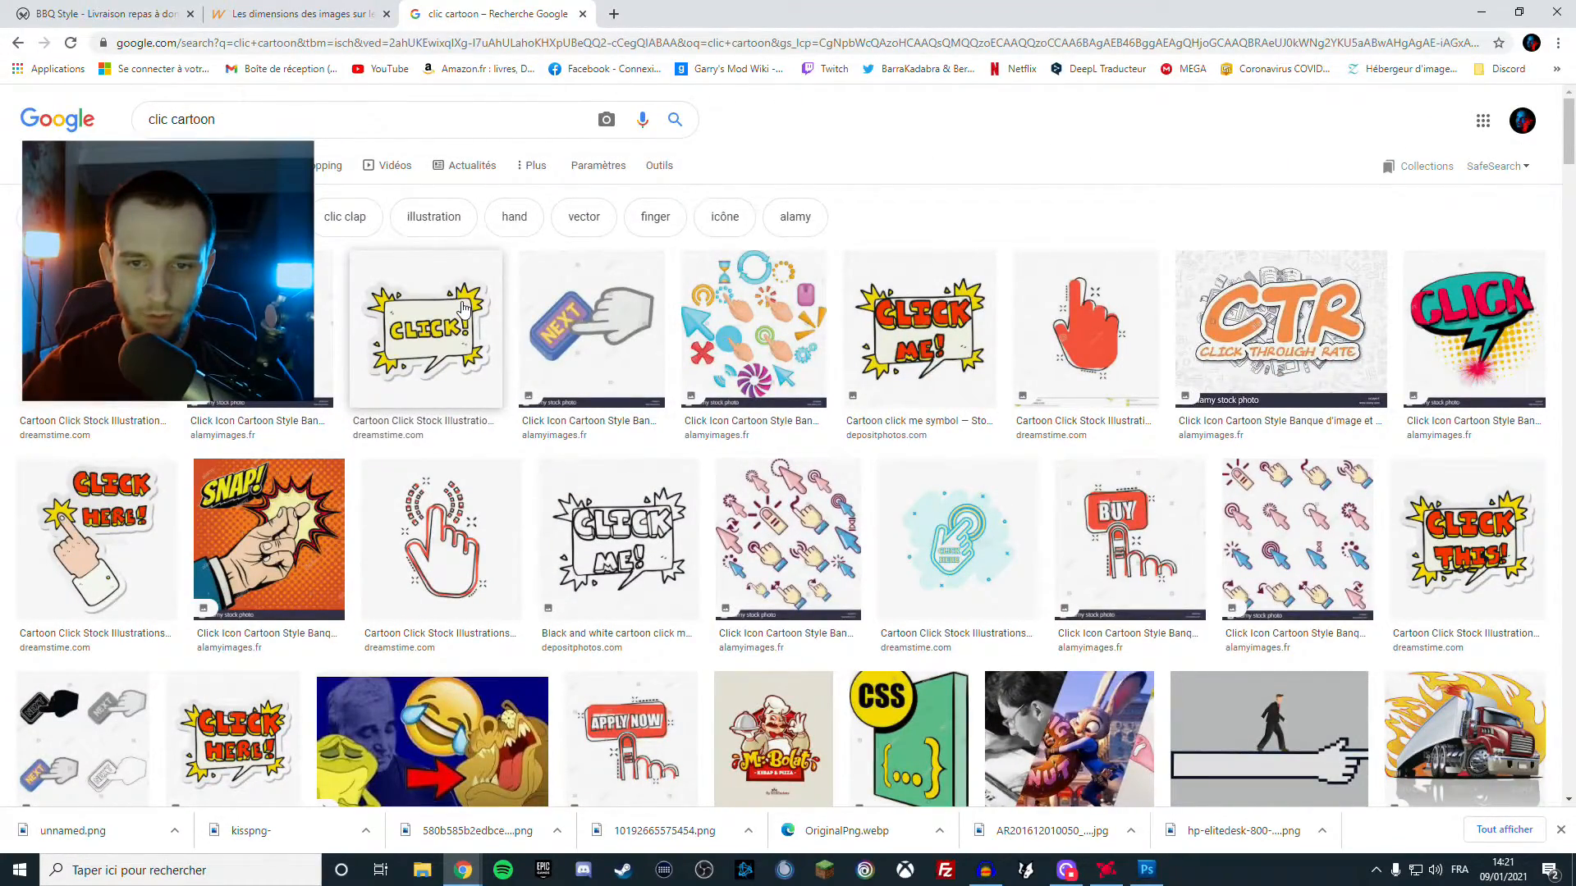
Return to the transparent-background "clic" image results and open the similar image showing a white pointing hand with click rays
{"action": "key", "text": "alt+Left"}
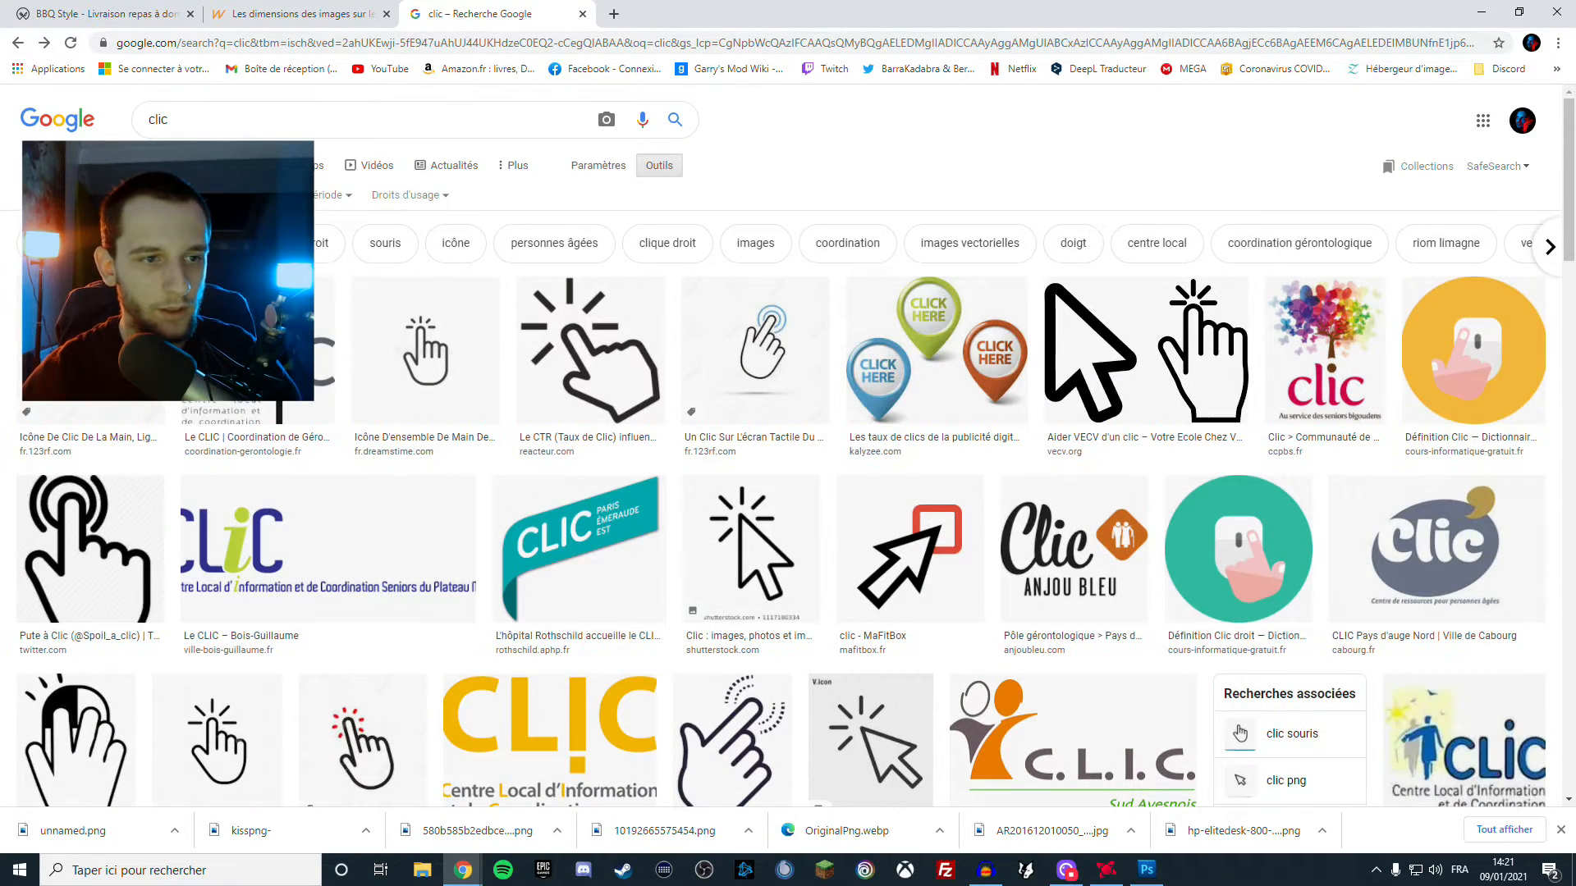
{"action": "key", "text": "alt+Left"}
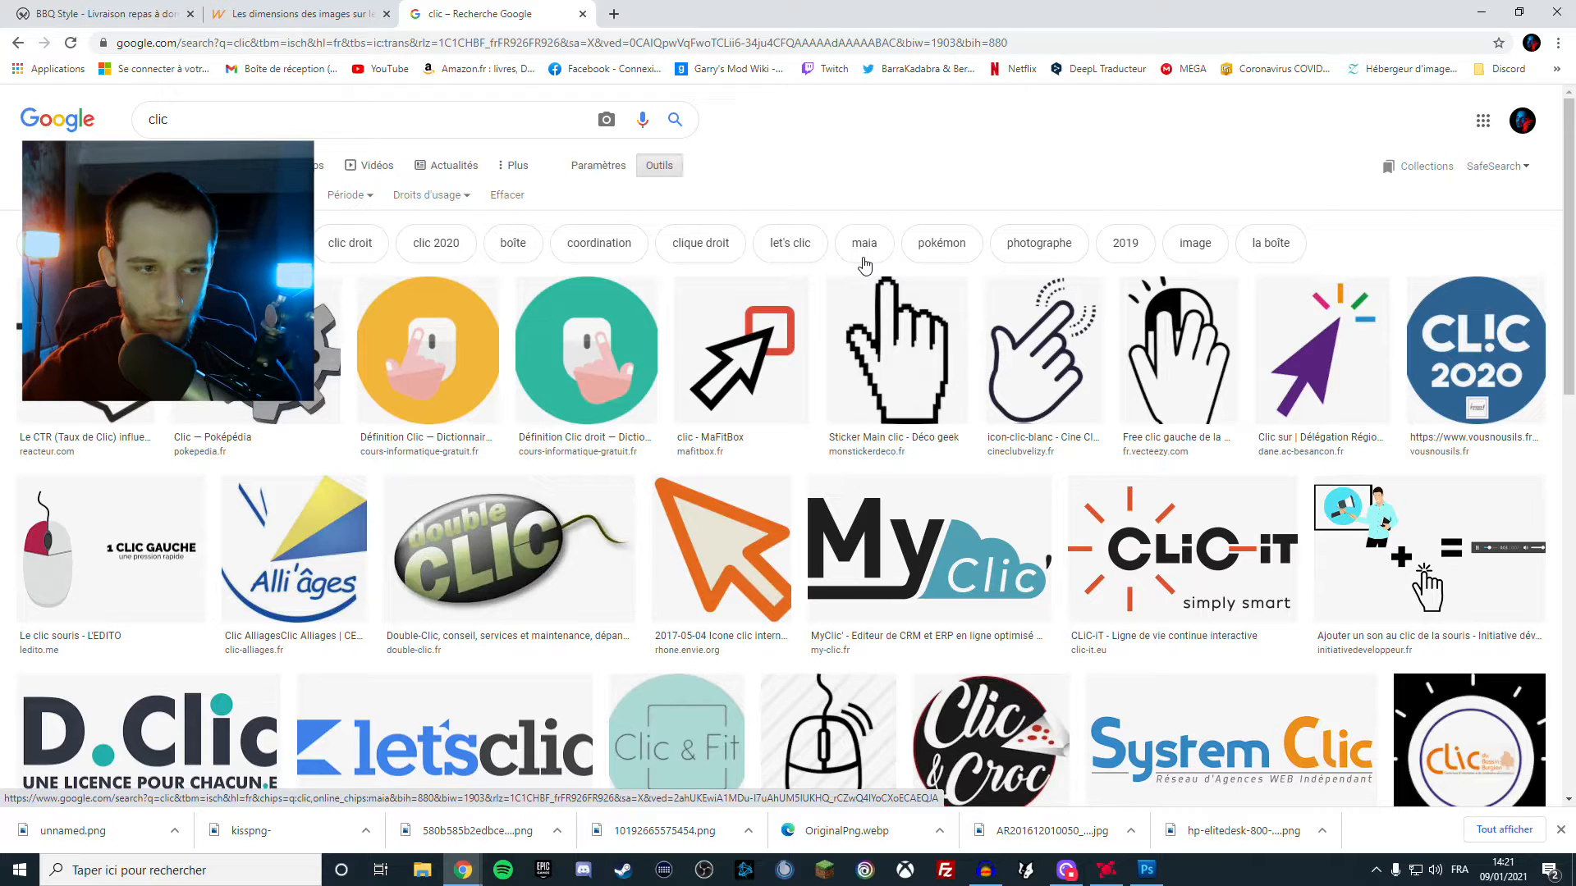
{"action": "left_click", "coordinate": [86, 353]}
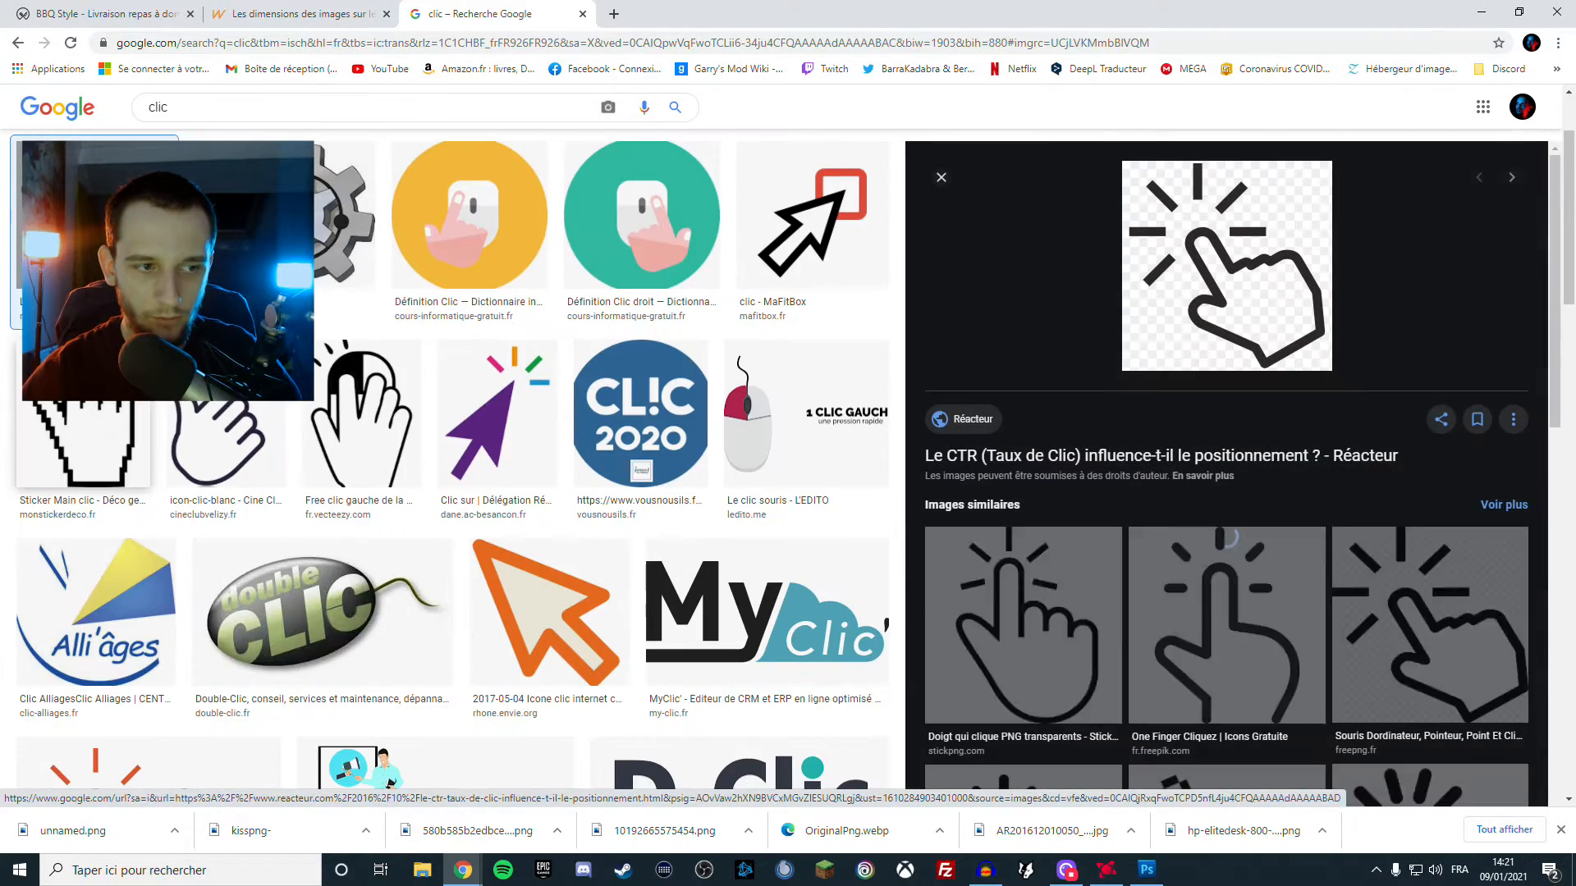
{"action": "left_click", "coordinate": [1457, 598]}
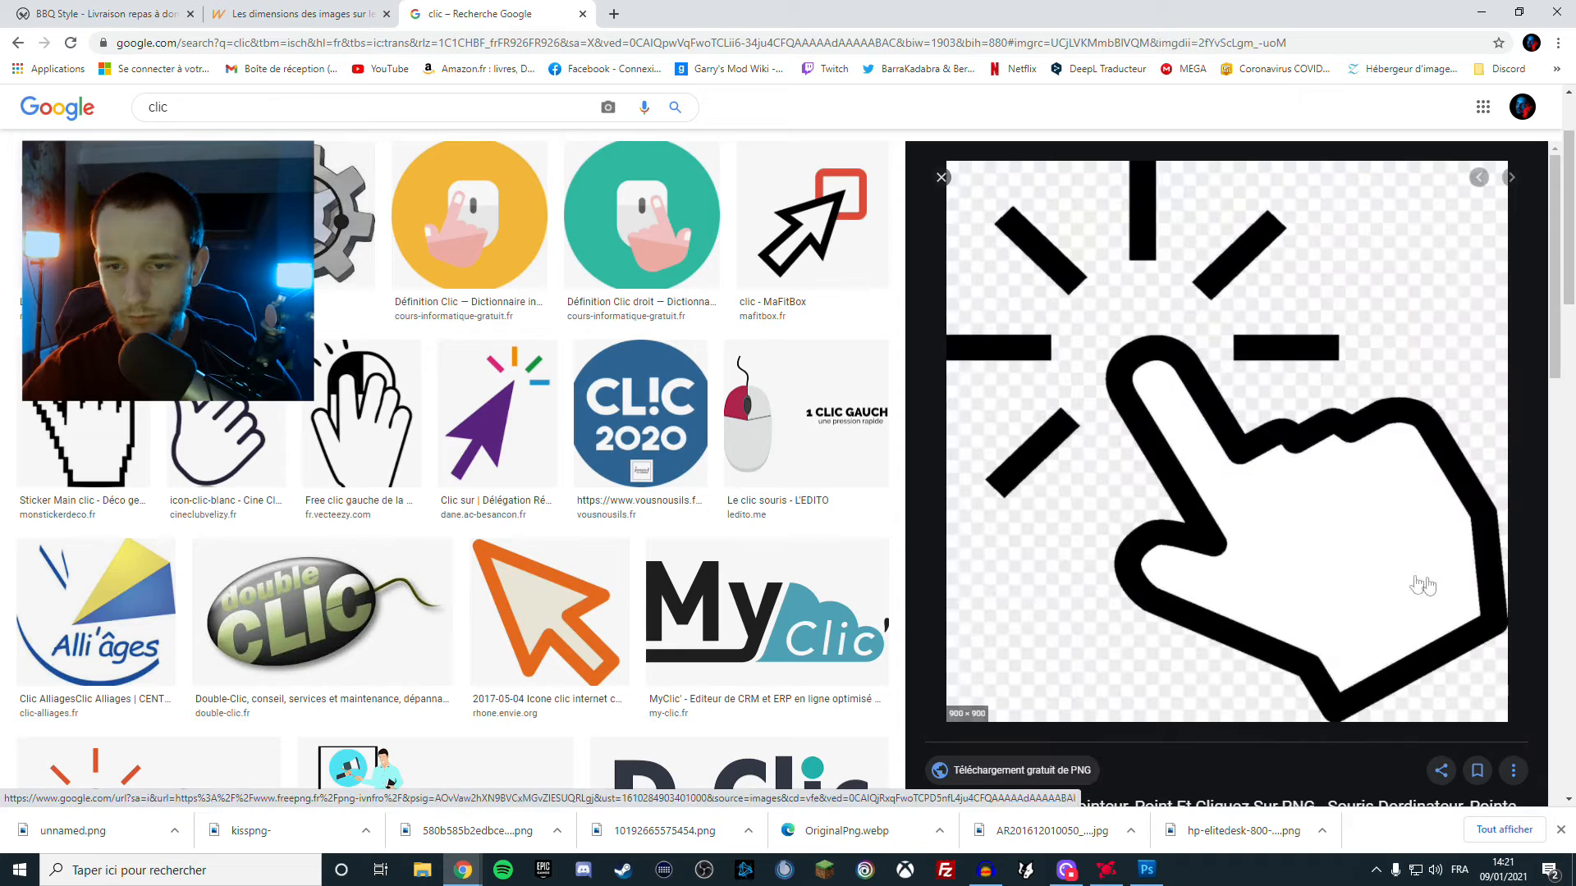
Save the white pointing hand image with click rays to the desktop under its default file name
{"action": "right_click", "coordinate": [1192, 551]}
{"action": "left_click", "coordinate": [1228, 698]}
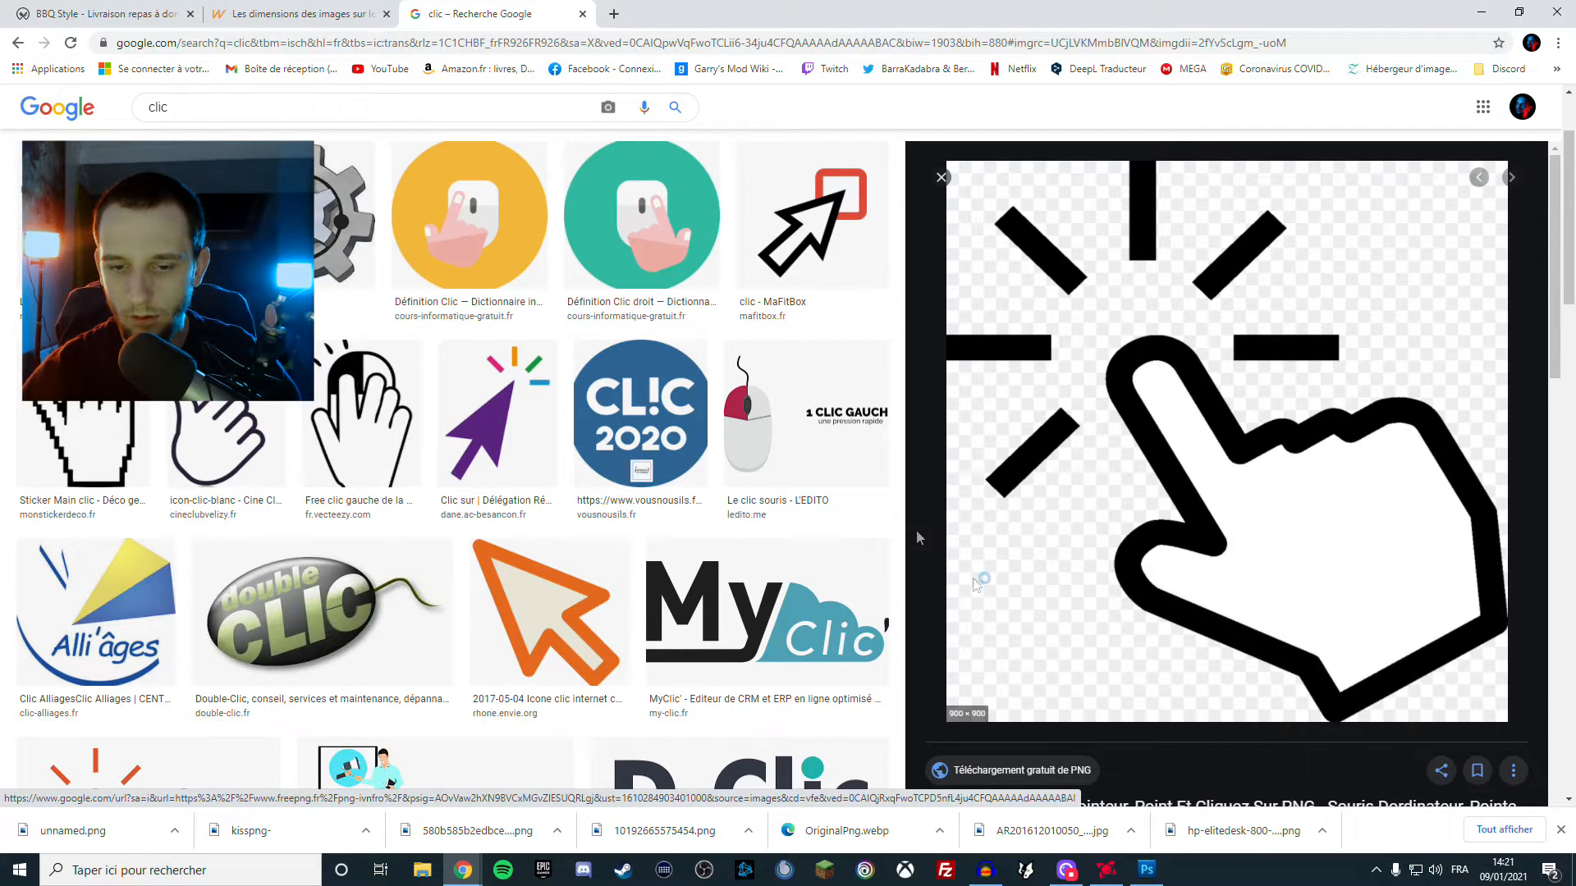
{"action": "left_click", "coordinate": [731, 415]}
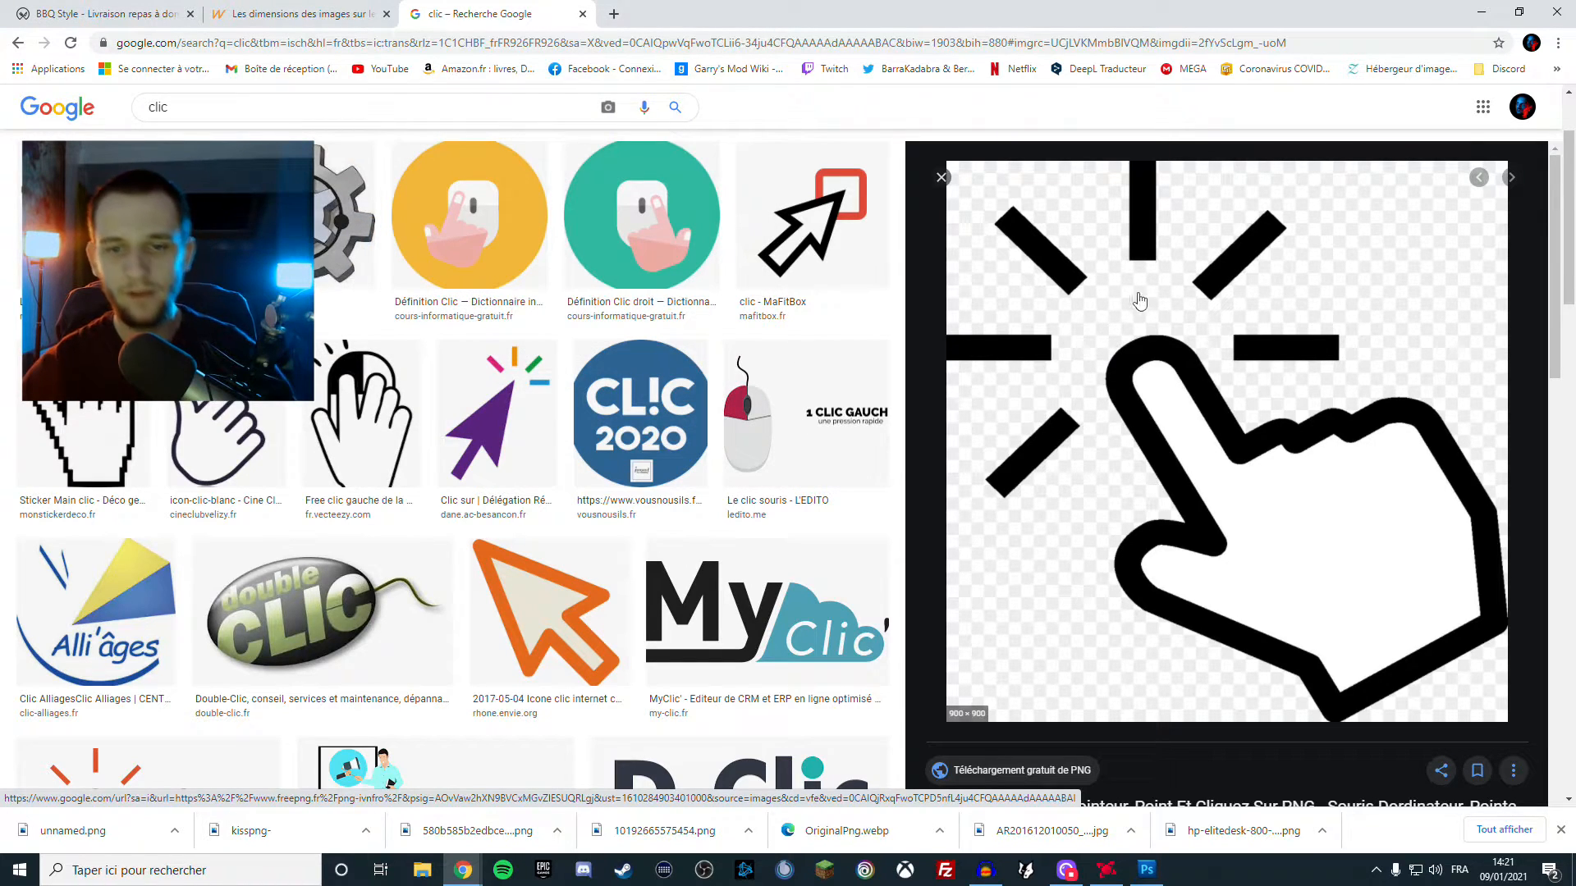
{"action": "right_click", "coordinate": [1243, 561]}
{"action": "left_click", "coordinate": [1305, 709]}
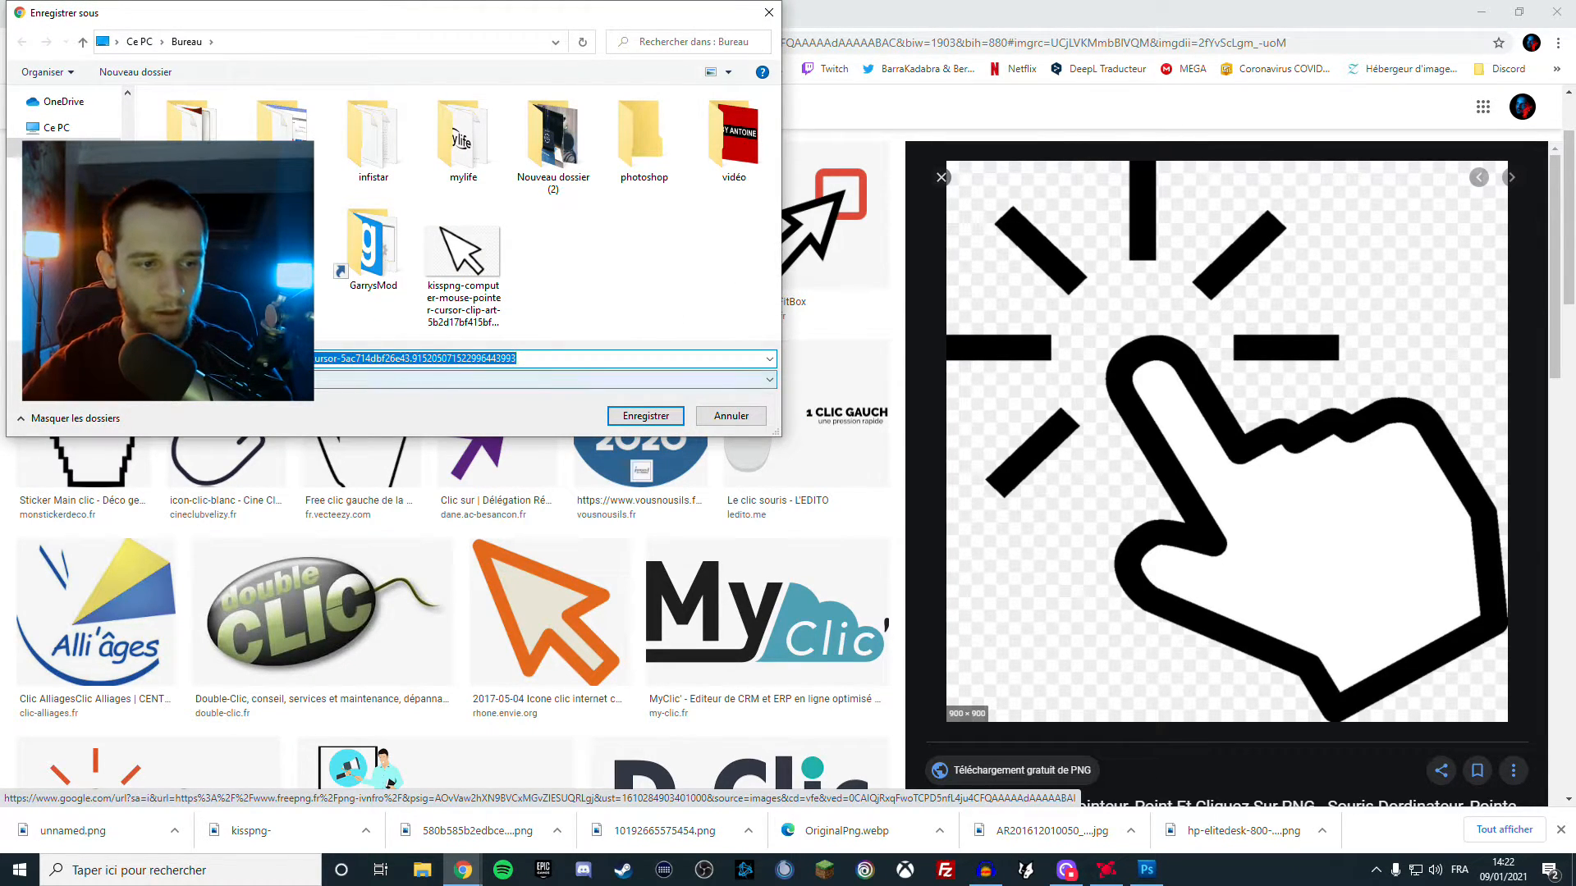
{"action": "left_click", "coordinate": [646, 416]}
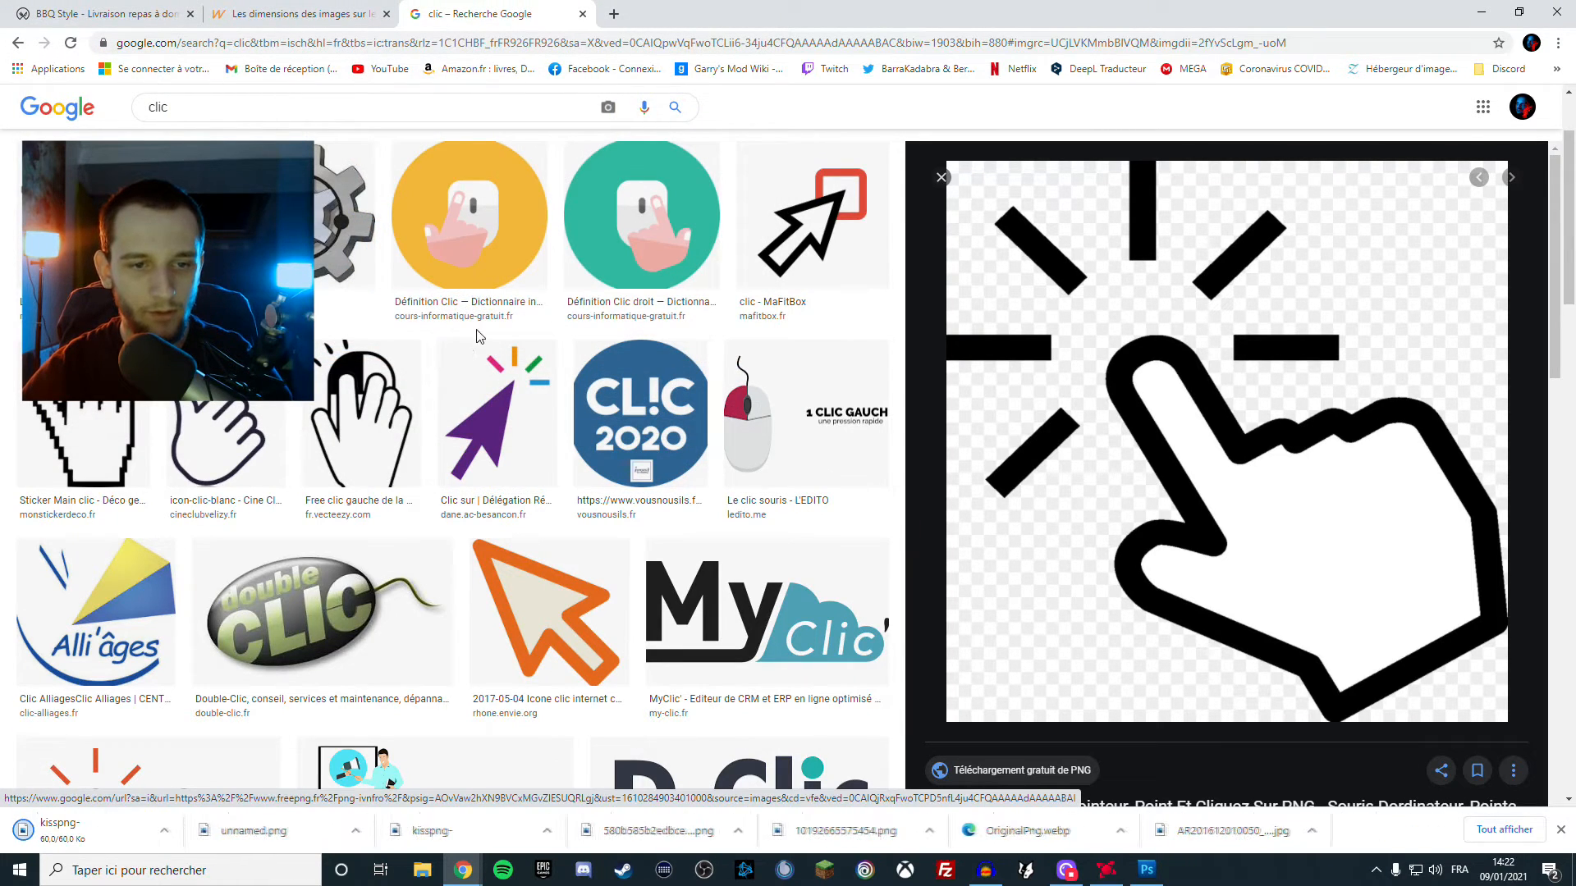
Open the first pointing hand image from Réacteur and save it to the desktop as well
{"action": "left_click", "coordinate": [17, 213]}
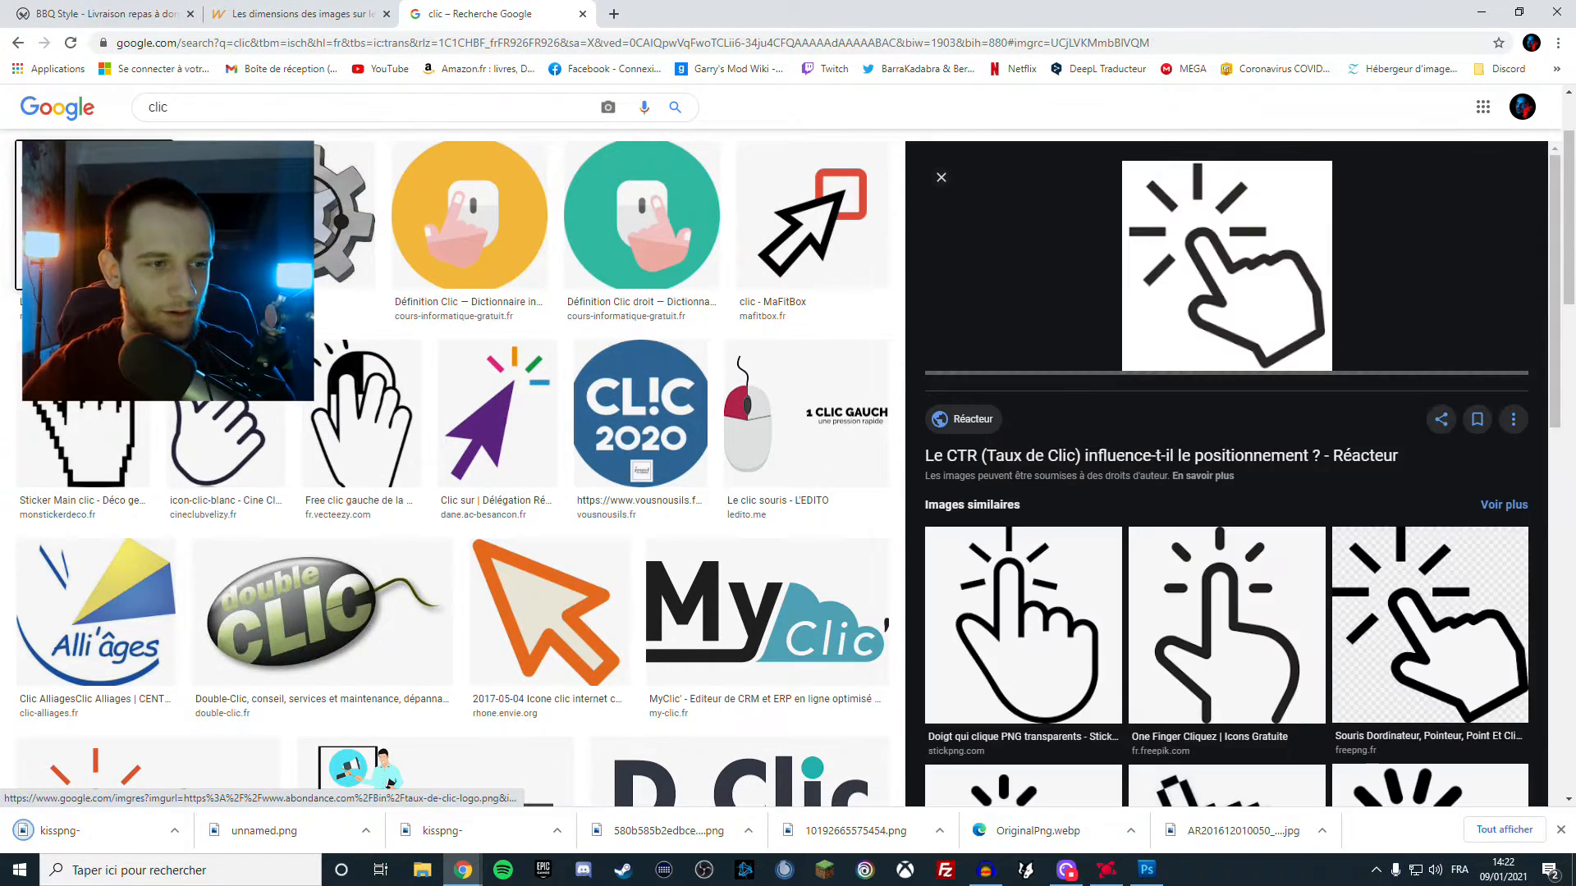
{"action": "right_click", "coordinate": [1274, 291]}
{"action": "left_click", "coordinate": [1301, 420]}
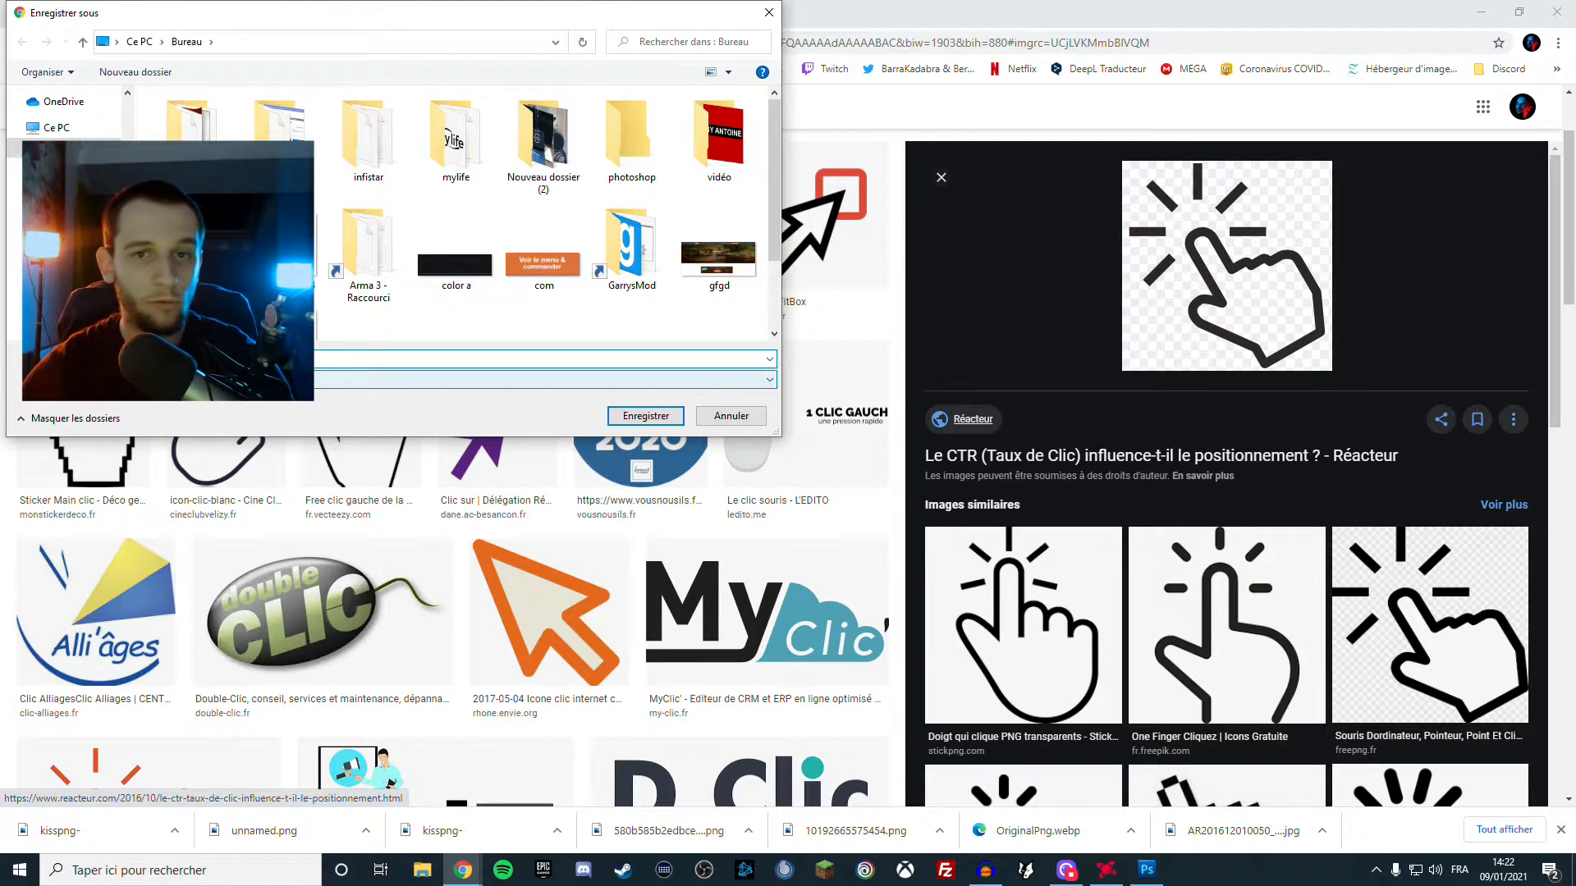
{"action": "left_click", "coordinate": [631, 415]}
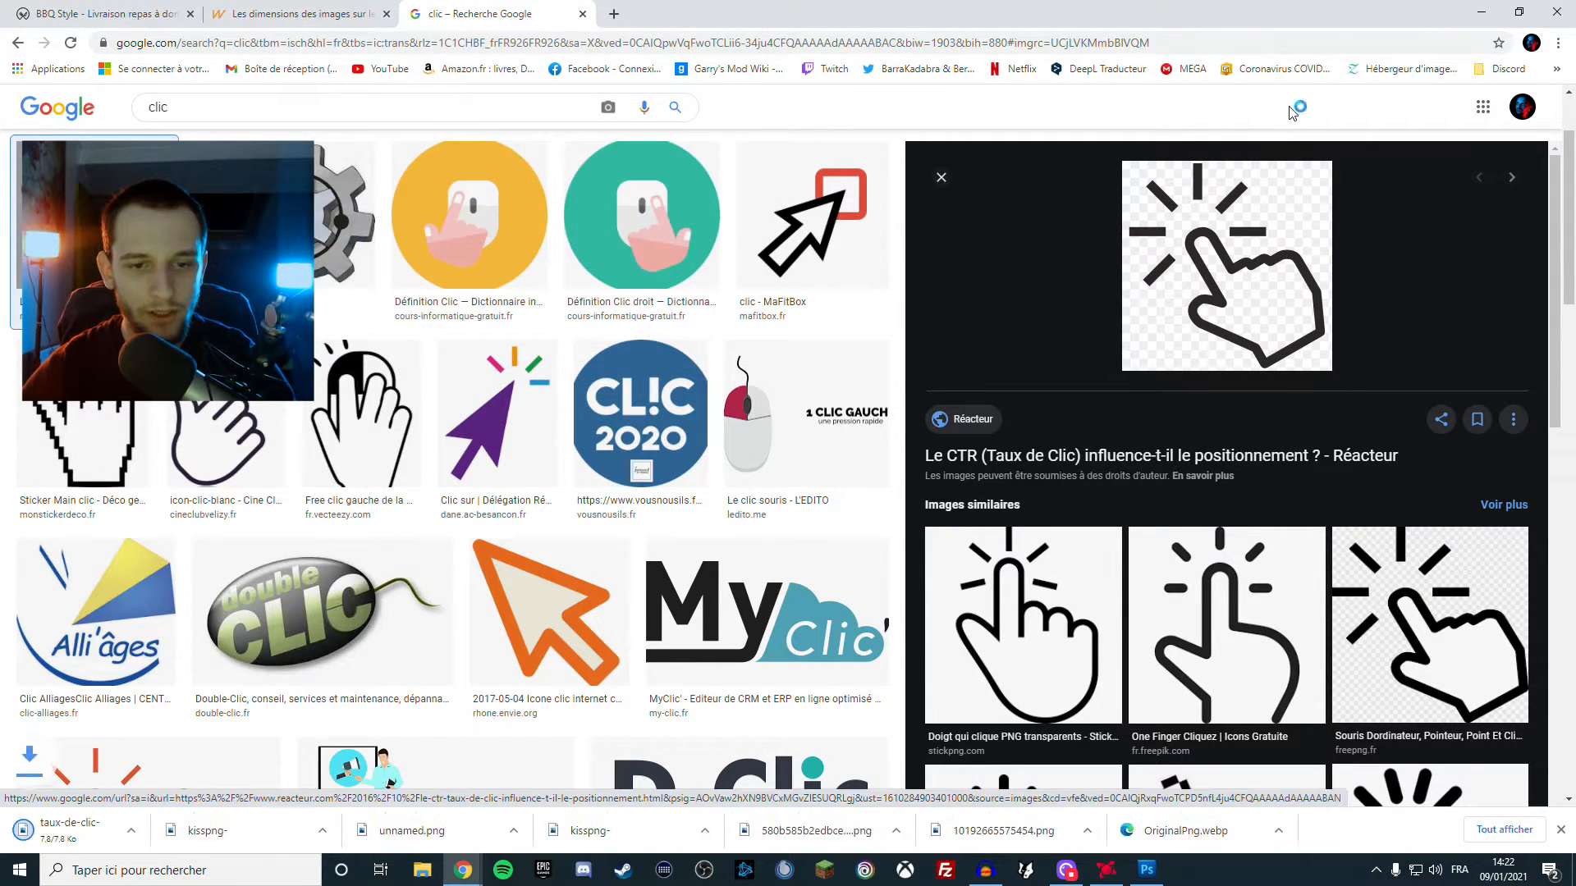
Switch to Photoshop and place the saved kisspng pointing hand image onto the flyer over the burger photo
{"action": "left_click", "coordinate": [1482, 11]}
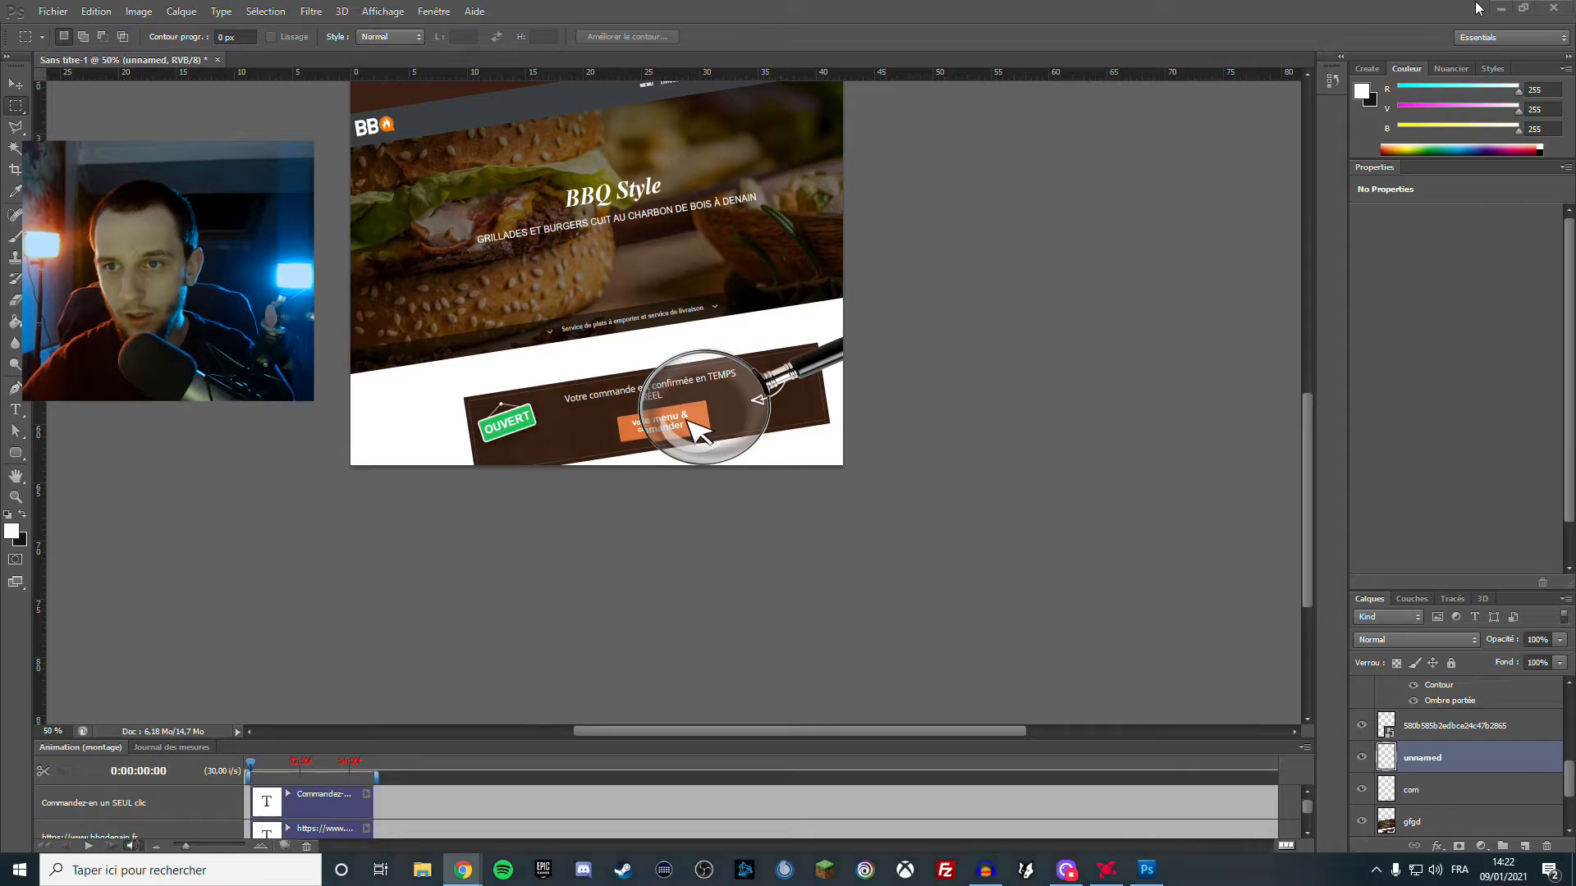
{"action": "left_click", "coordinate": [62, 16]}
{"action": "left_click", "coordinate": [337, 277]}
{"action": "scroll", "coordinate": [820, 378], "scroll_direction": "down", "scroll_amount": 5}
{"action": "scroll", "coordinate": [944, 443], "scroll_direction": "up", "scroll_amount": 1}
{"action": "scroll", "coordinate": [935, 329], "scroll_direction": "down", "scroll_amount": 1}
{"action": "left_click", "coordinate": [952, 351]}
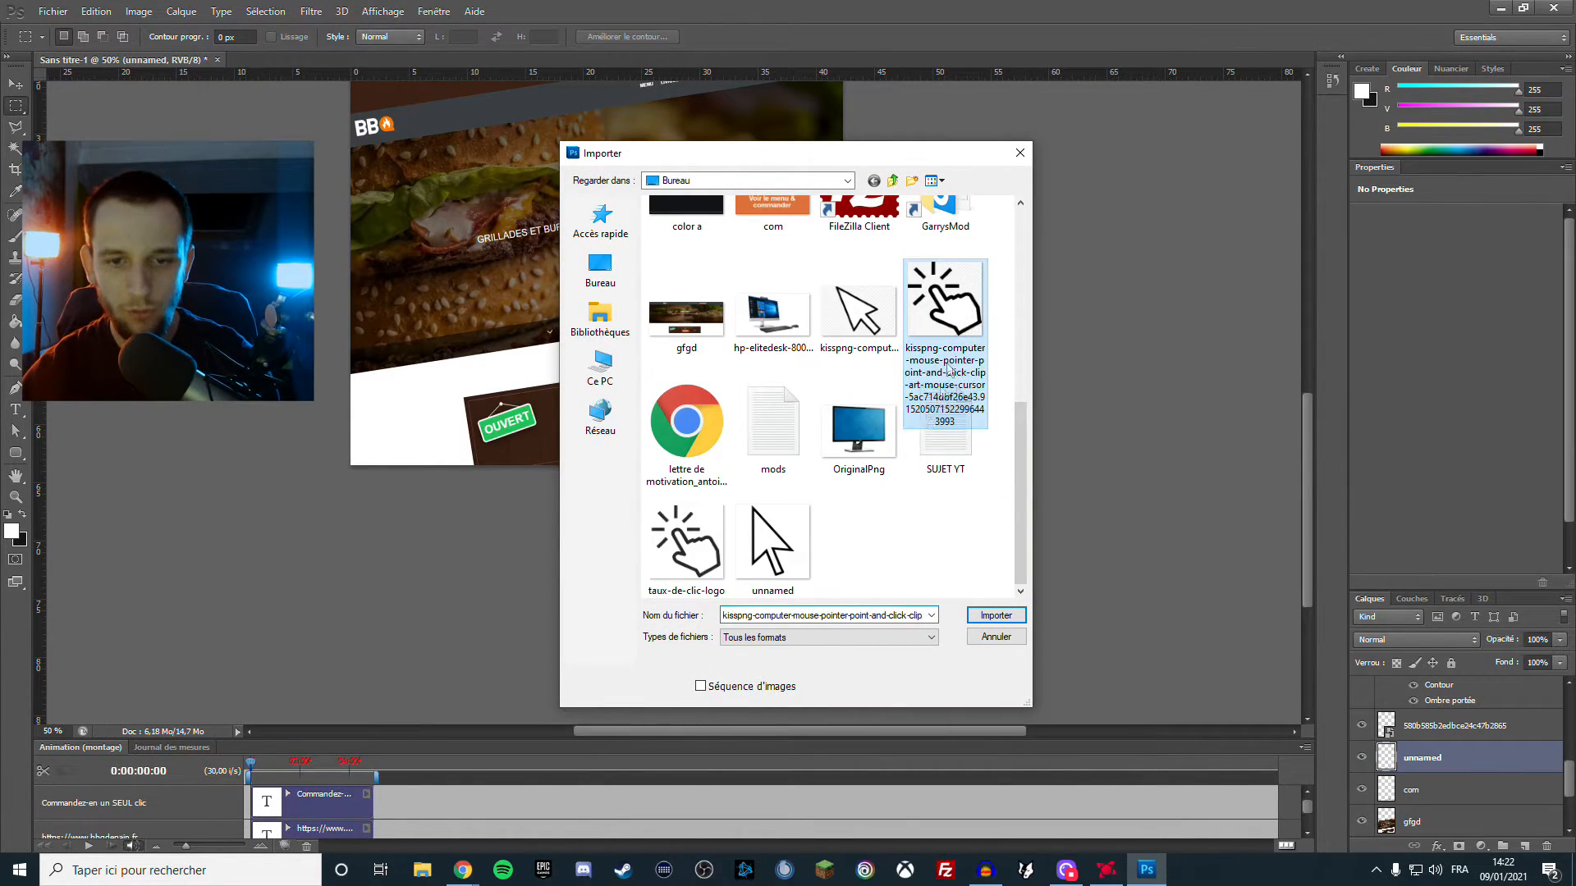
{"action": "left_click", "coordinate": [995, 615]}
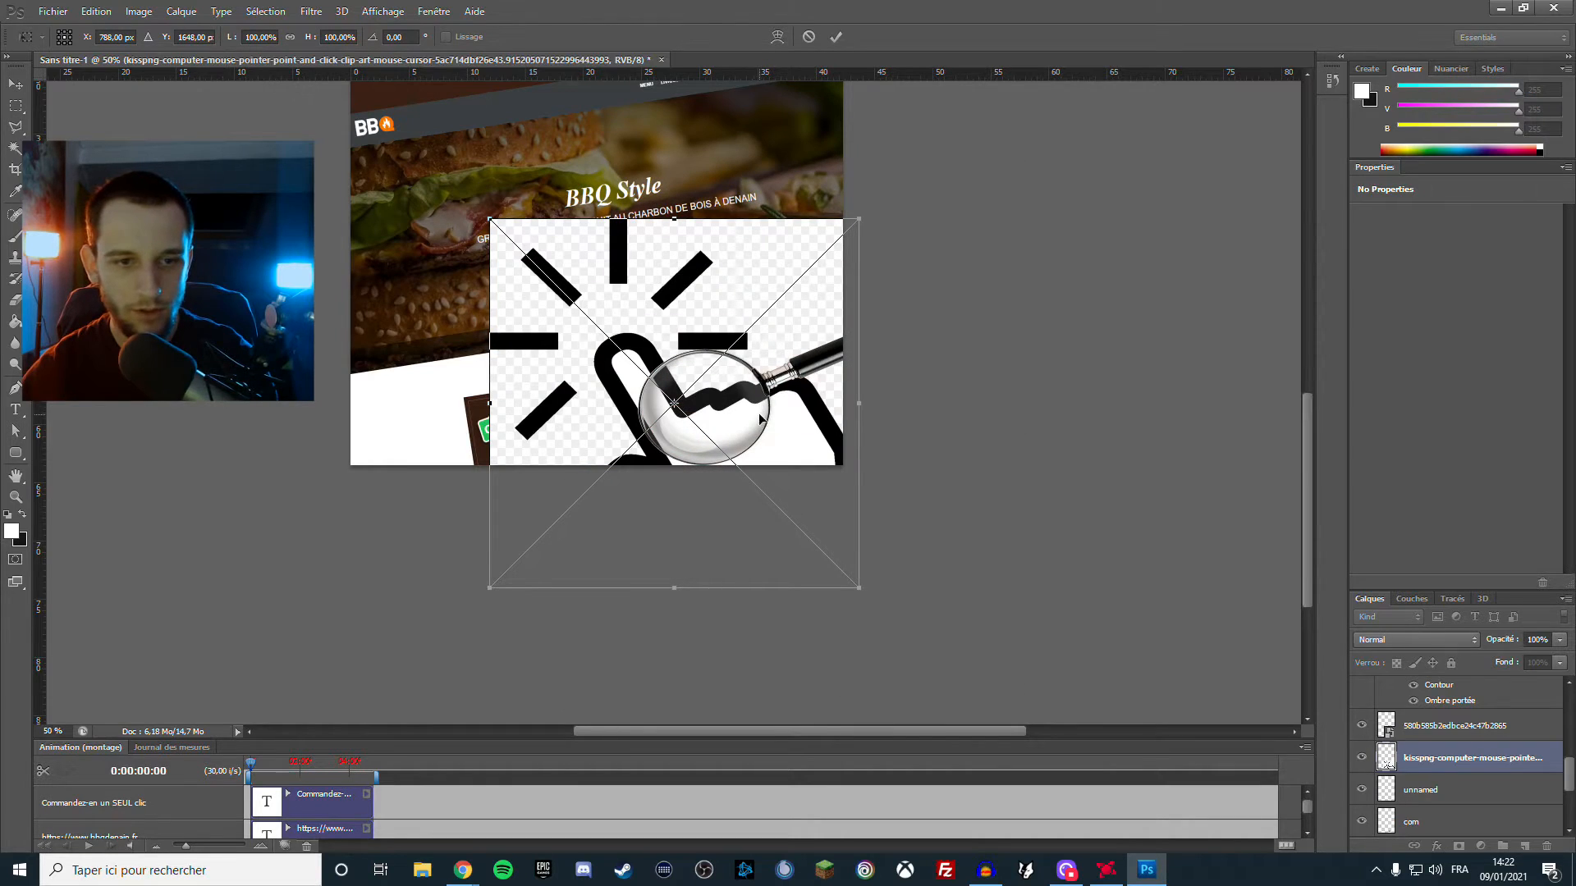
{"action": "left_click_drag", "start_coordinate": [766, 375], "coordinate": [706, 239]}
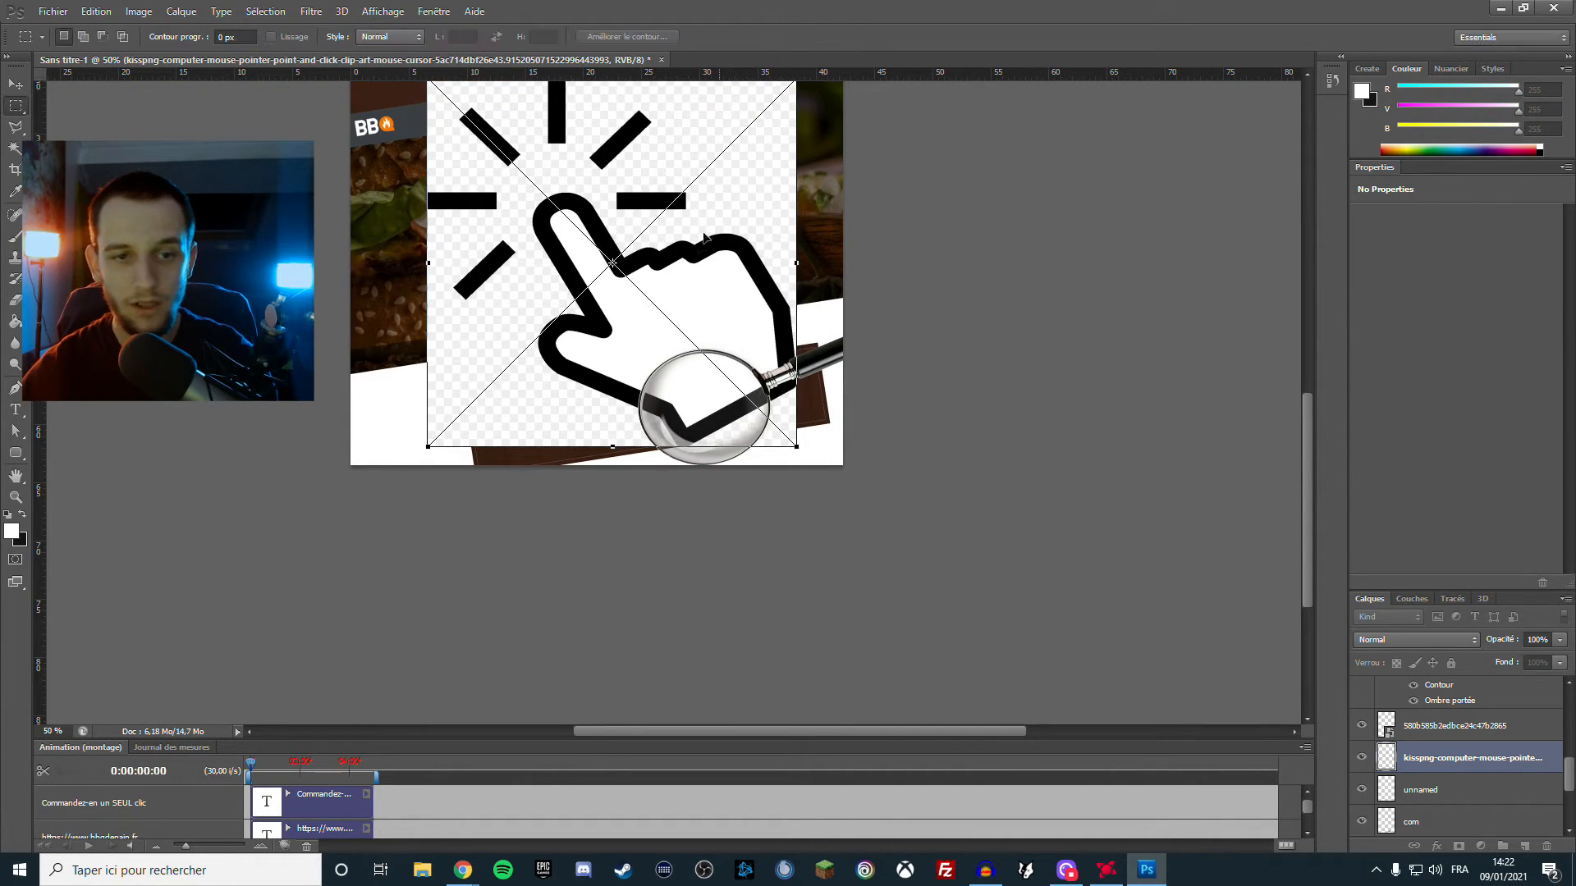
{"action": "key", "text": "Return"}
Remove the checkered background and the hand's white fill from the placed image with the Magic Eraser
{"action": "scroll", "coordinate": [690, 246], "scroll_direction": "up", "scroll_amount": 3}
{"action": "scroll", "coordinate": [644, 271], "scroll_direction": "up", "scroll_amount": 1}
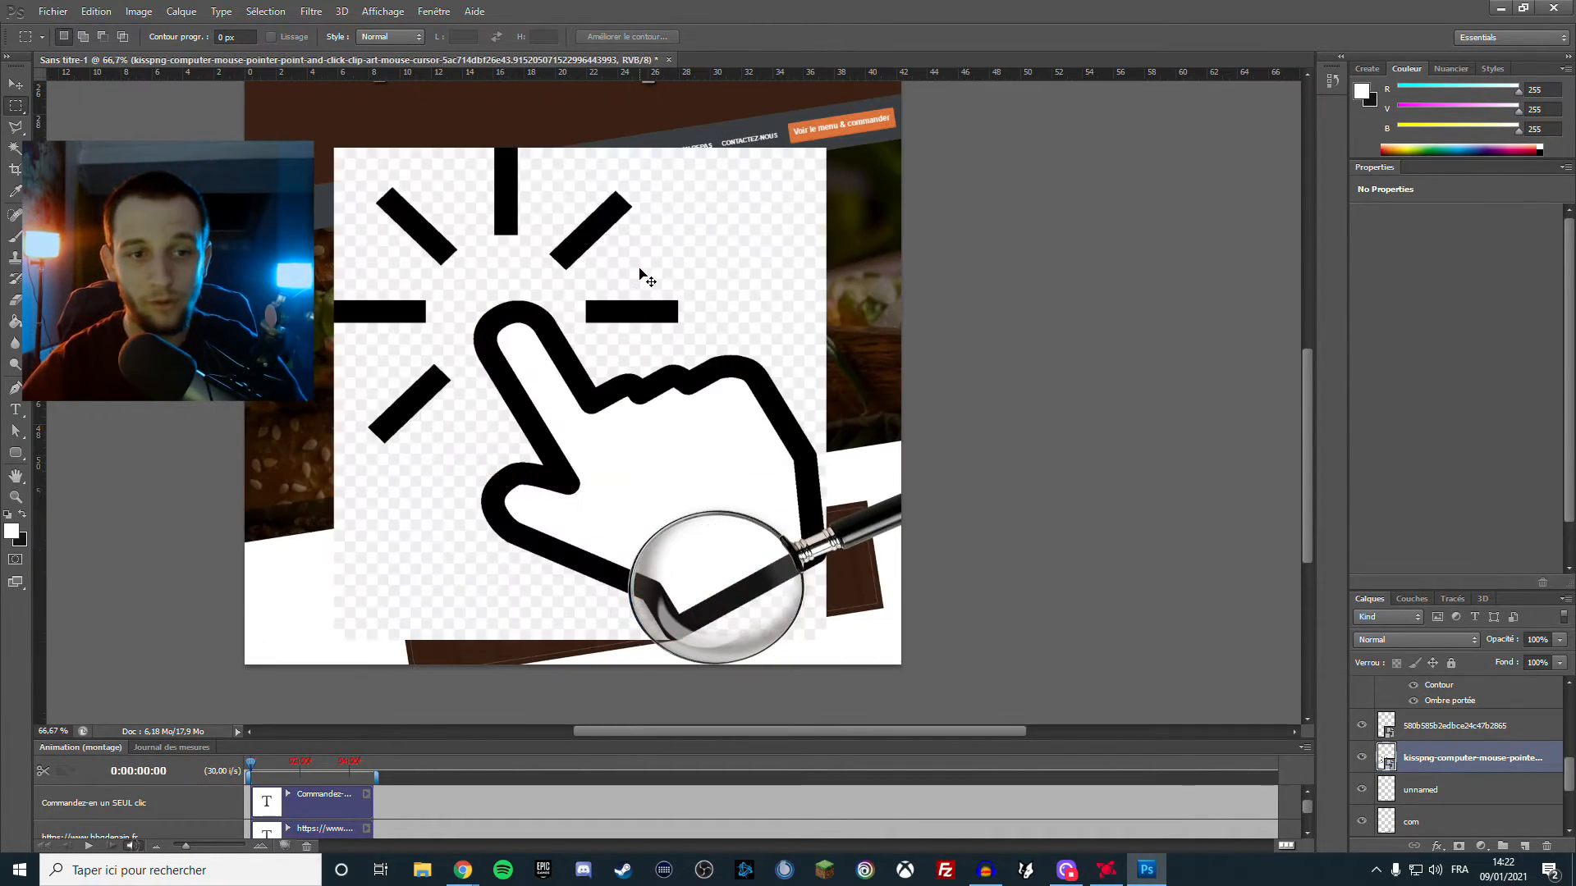
{"action": "scroll", "coordinate": [644, 279], "scroll_direction": "up", "scroll_amount": 1}
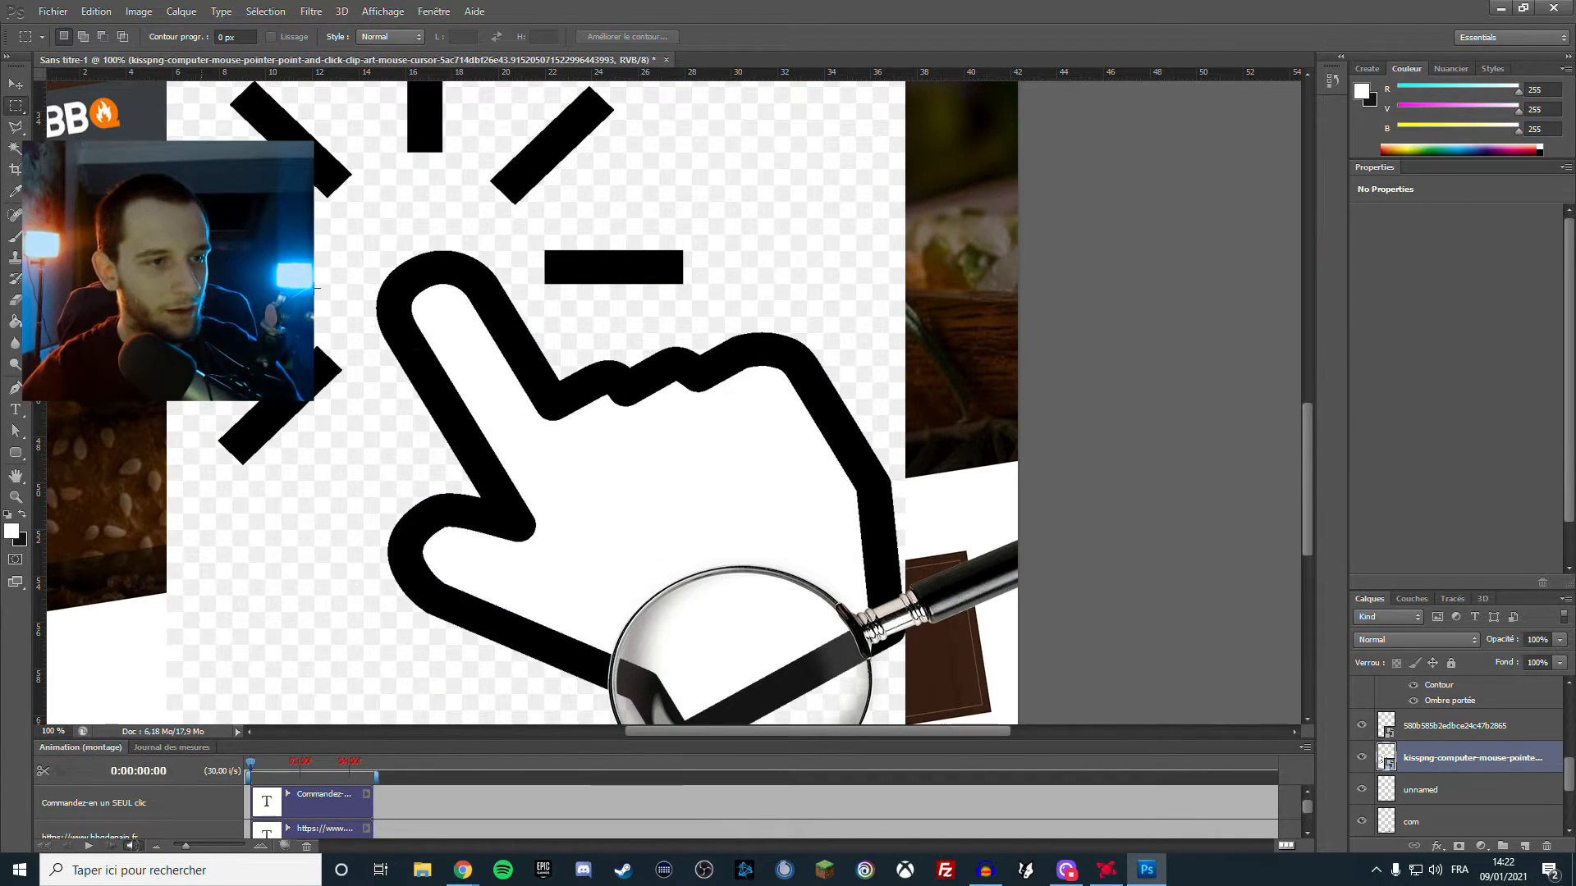
{"action": "left_click", "coordinate": [15, 299]}
{"action": "key", "text": "shift+e"}
{"action": "left_click", "coordinate": [732, 301]}
{"action": "left_click", "coordinate": [715, 331]}
{"action": "left_click", "coordinate": [741, 206]}
{"action": "left_click", "coordinate": [657, 444]}
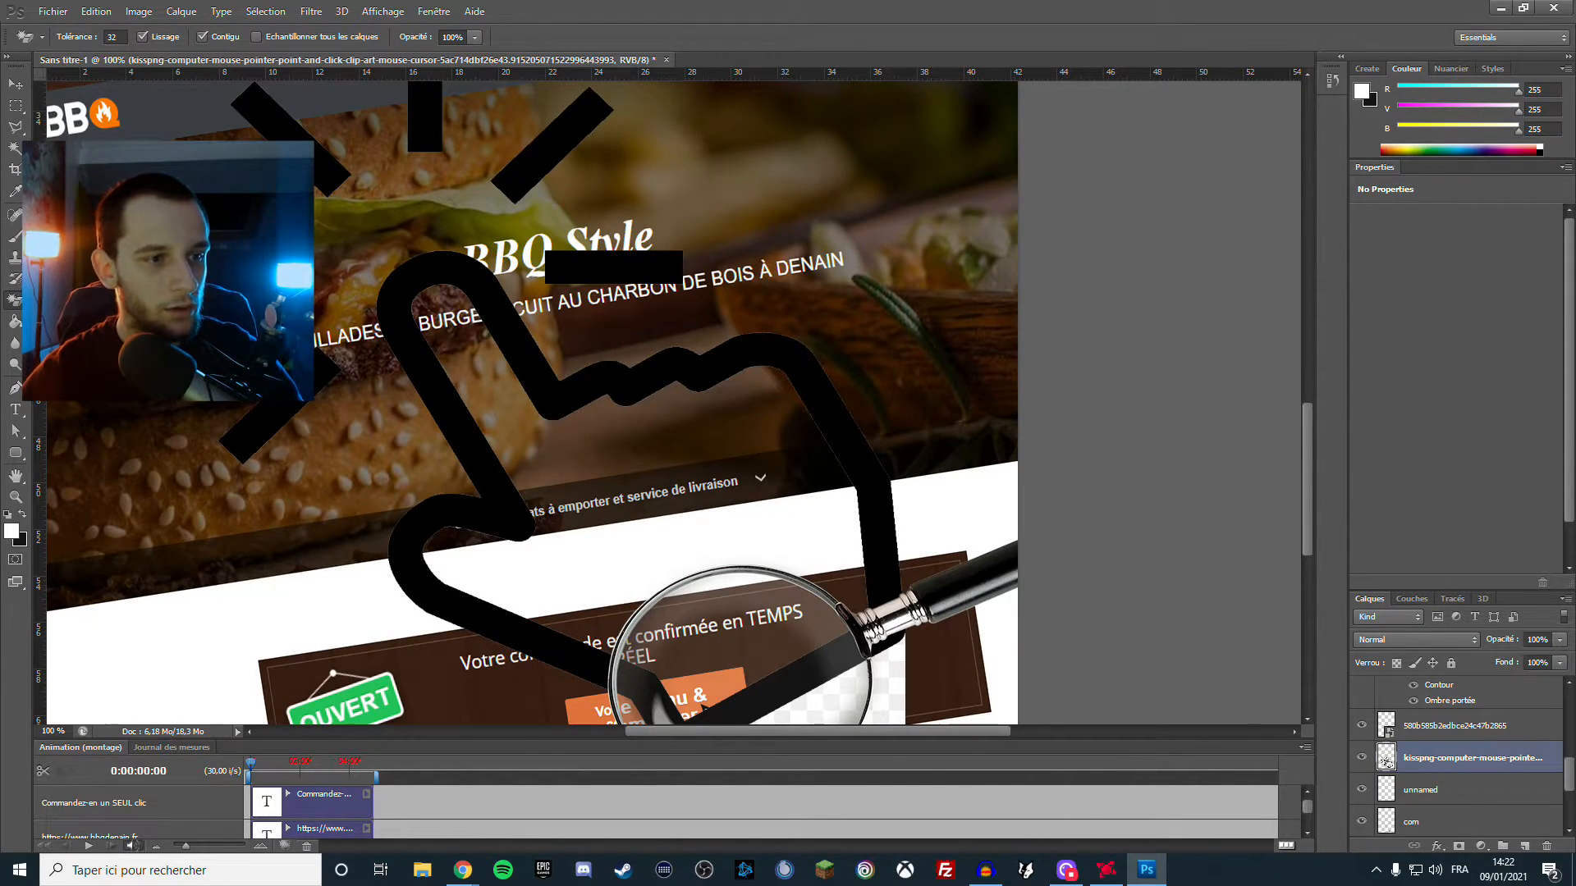
Erase the hand outline and leftover background with the Eraser, keeping only the click rays
{"action": "key", "text": "shift+e"}
{"action": "mouse_move", "coordinate": [472, 492]}
{"action": "left_mouse_down"}
{"action": "mouse_move", "coordinate": [480, 525]}
{"action": "mouse_move", "coordinate": [427, 513]}
{"action": "mouse_move", "coordinate": [433, 343]}
{"action": "mouse_move", "coordinate": [443, 378]}
{"action": "mouse_move", "coordinate": [410, 533]}
{"action": "mouse_move", "coordinate": [492, 623]}
{"action": "mouse_move", "coordinate": [632, 681]}
{"action": "mouse_move", "coordinate": [608, 657]}
{"action": "mouse_move", "coordinate": [665, 599]}
{"action": "mouse_move", "coordinate": [693, 620]}
{"action": "mouse_move", "coordinate": [862, 534]}
{"action": "mouse_move", "coordinate": [878, 591]}
{"action": "mouse_move", "coordinate": [813, 649]}
{"action": "left_mouse_up"}
{"action": "scroll", "coordinate": [607, 656], "scroll_direction": "down", "scroll_amount": 3}
{"action": "scroll", "coordinate": [821, 624], "scroll_direction": "down", "scroll_amount": 3}
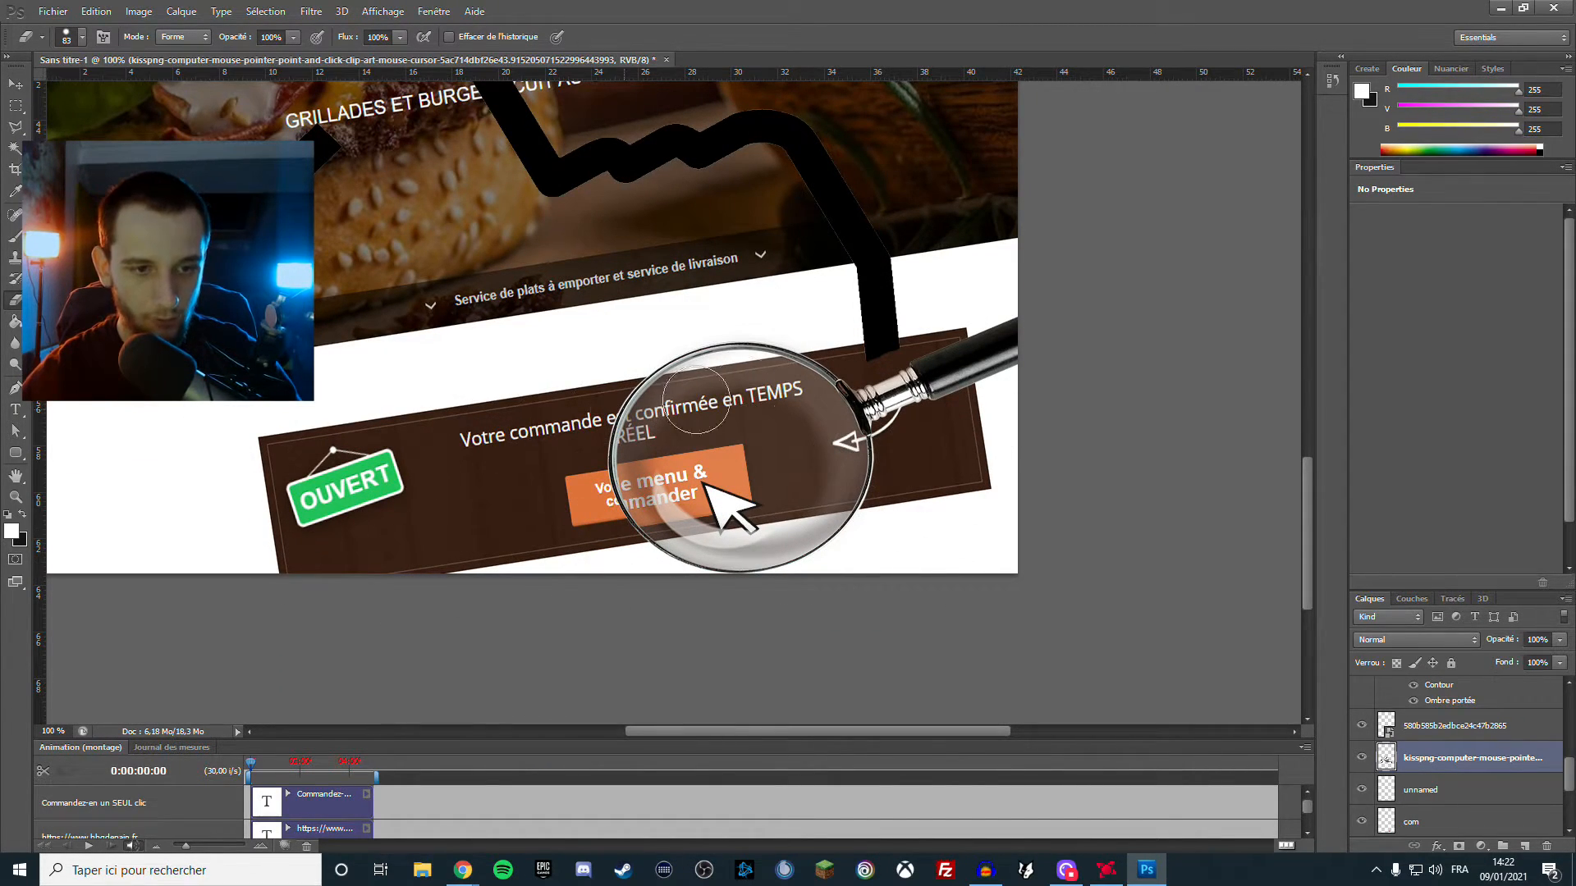
{"action": "scroll", "coordinate": [696, 401], "scroll_direction": "up", "scroll_amount": 3}
{"action": "mouse_move", "coordinate": [886, 574]}
{"action": "left_mouse_down"}
{"action": "mouse_move", "coordinate": [814, 344]}
{"action": "mouse_move", "coordinate": [707, 316]}
{"action": "mouse_move", "coordinate": [517, 333]}
{"action": "mouse_move", "coordinate": [495, 291]}
{"action": "mouse_move", "coordinate": [535, 316]}
{"action": "mouse_move", "coordinate": [460, 206]}
{"action": "mouse_move", "coordinate": [332, 295]}
{"action": "left_mouse_up"}
{"action": "scroll", "coordinate": [332, 295], "scroll_direction": "up", "scroll_amount": 1}
Apply a black (000000) Color Overlay layer style to the click rays
{"action": "left_click", "coordinate": [9, 86]}
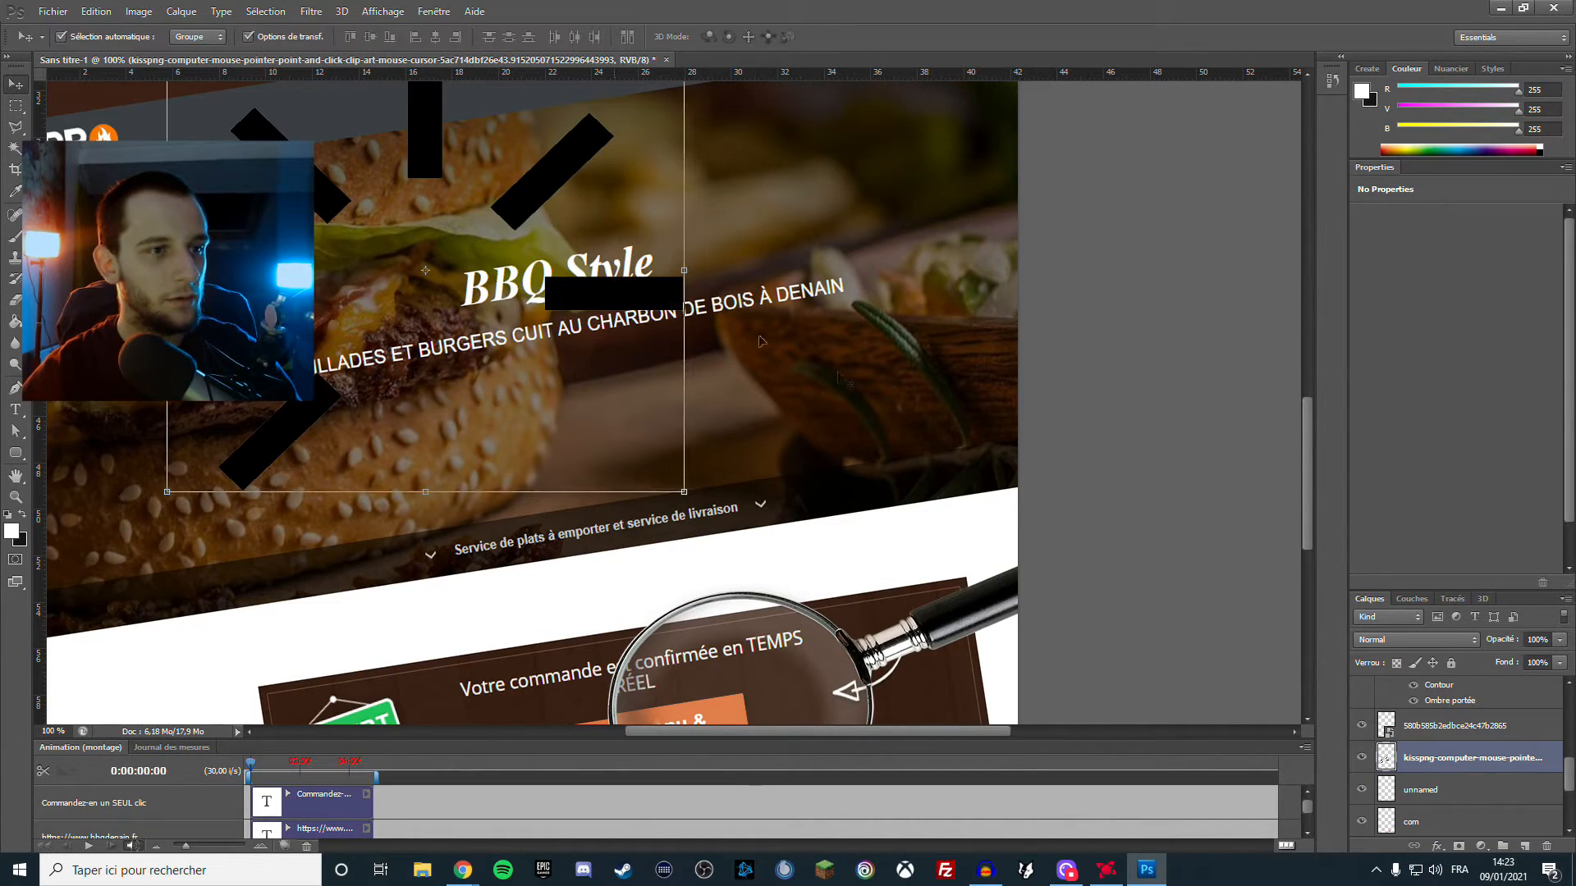
{"action": "double_click", "coordinate": [1553, 766]}
{"action": "left_click", "coordinate": [999, 441]}
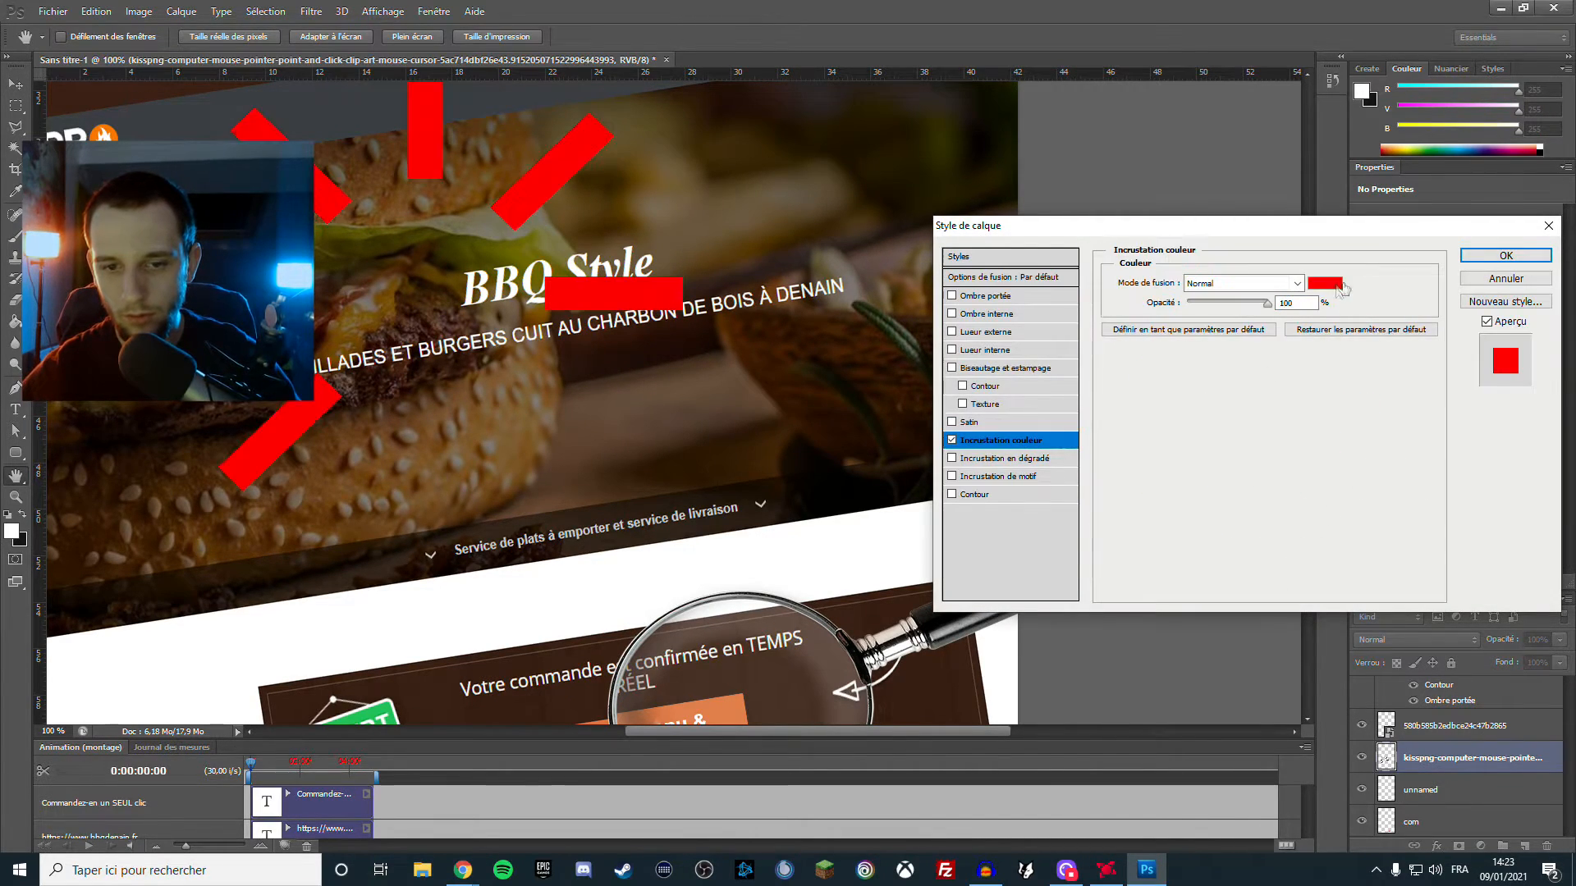
{"action": "left_click", "coordinate": [1325, 283]}
{"action": "type", "text": "0"}
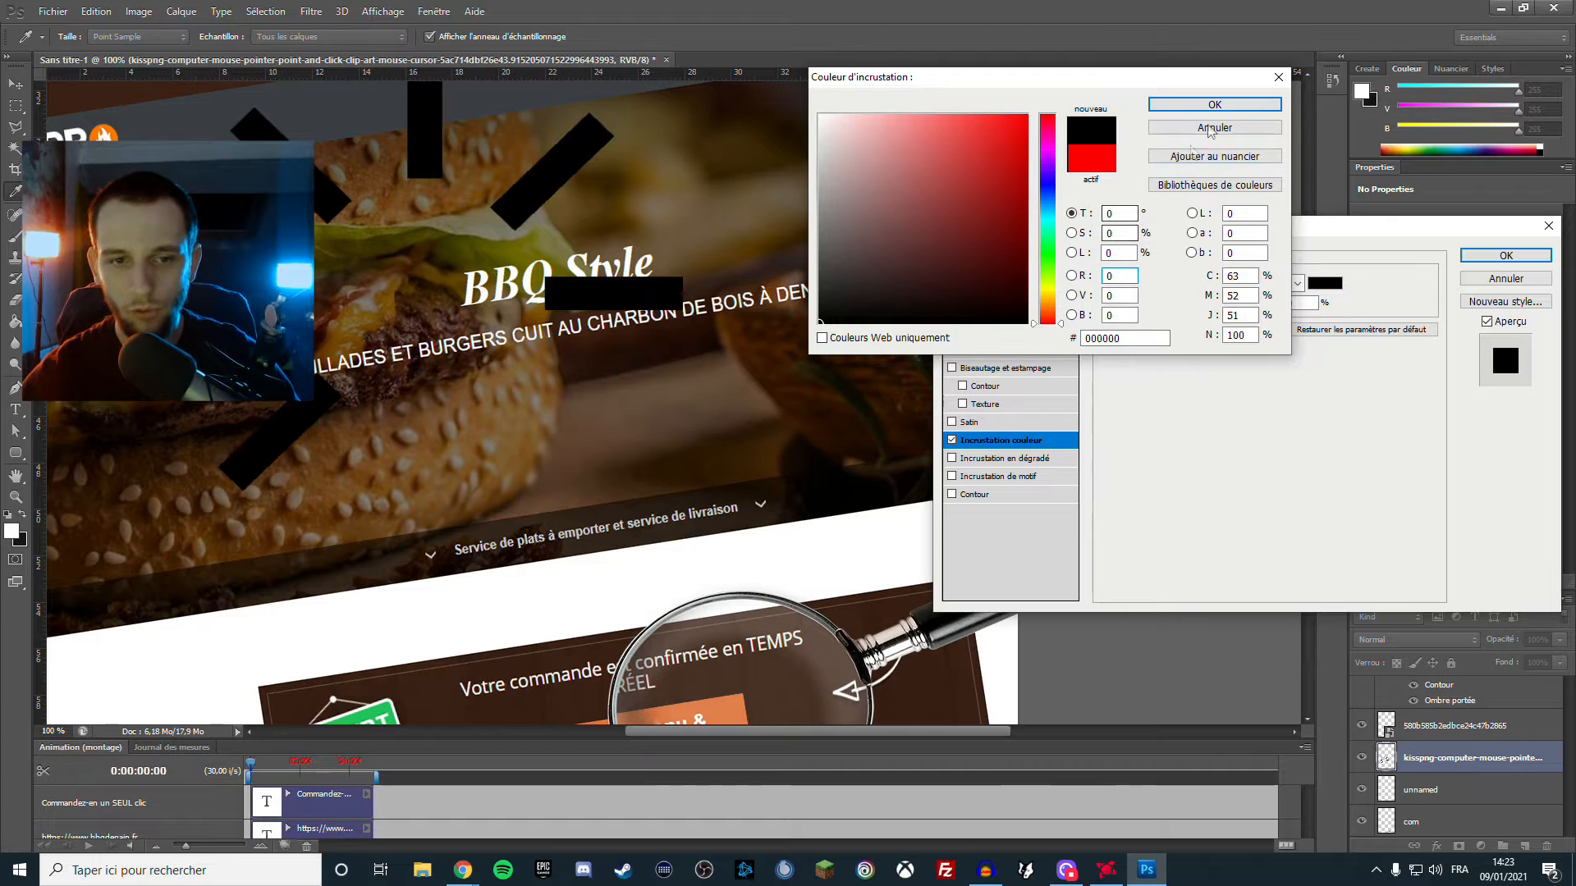
{"action": "left_click", "coordinate": [1216, 106]}
{"action": "left_click", "coordinate": [1505, 255]}
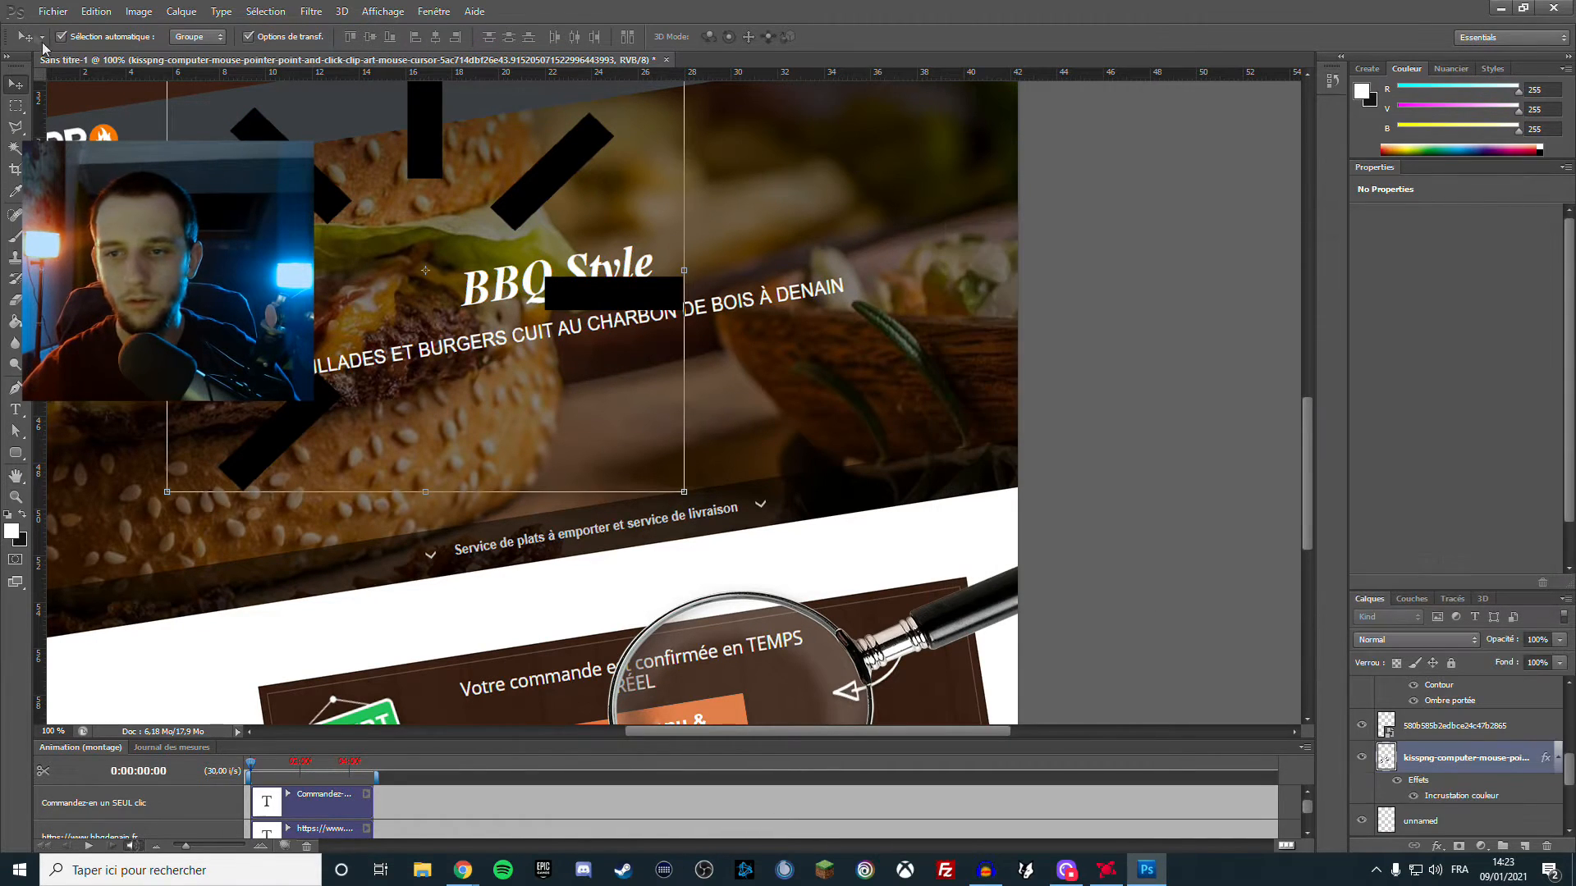
{"action": "scroll", "coordinate": [494, 283], "scroll_direction": "down", "scroll_amount": 3}
{"action": "left_click_drag", "start_coordinate": [527, 235], "coordinate": [654, 339]}
{"action": "key", "text": "ctrl+z"}
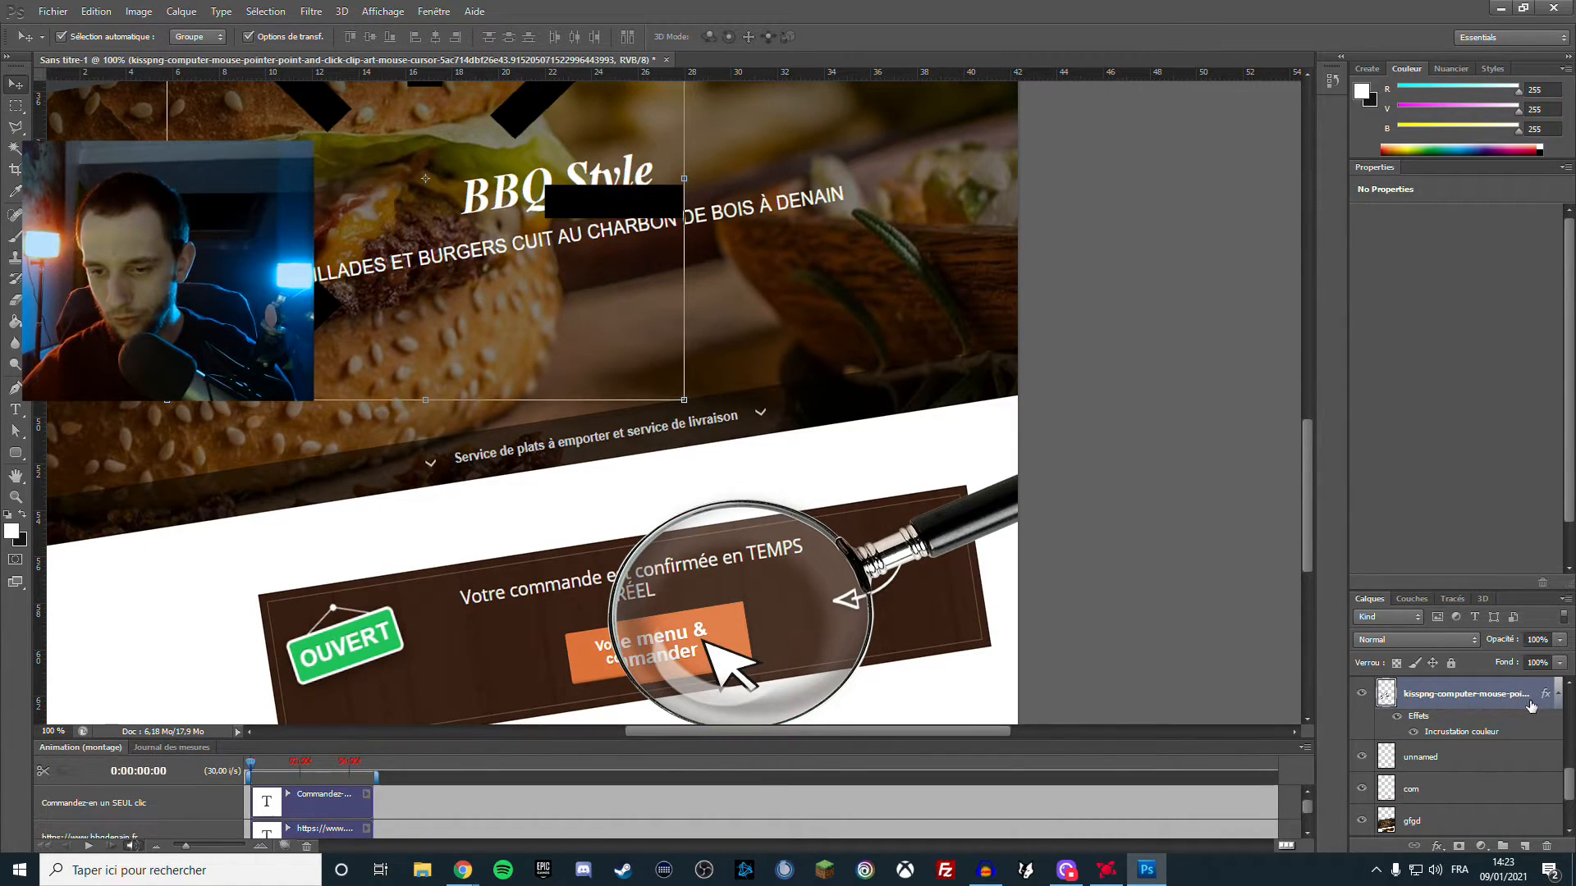
{"action": "left_click_drag", "start_coordinate": [391, 270], "coordinate": [420, 305]}
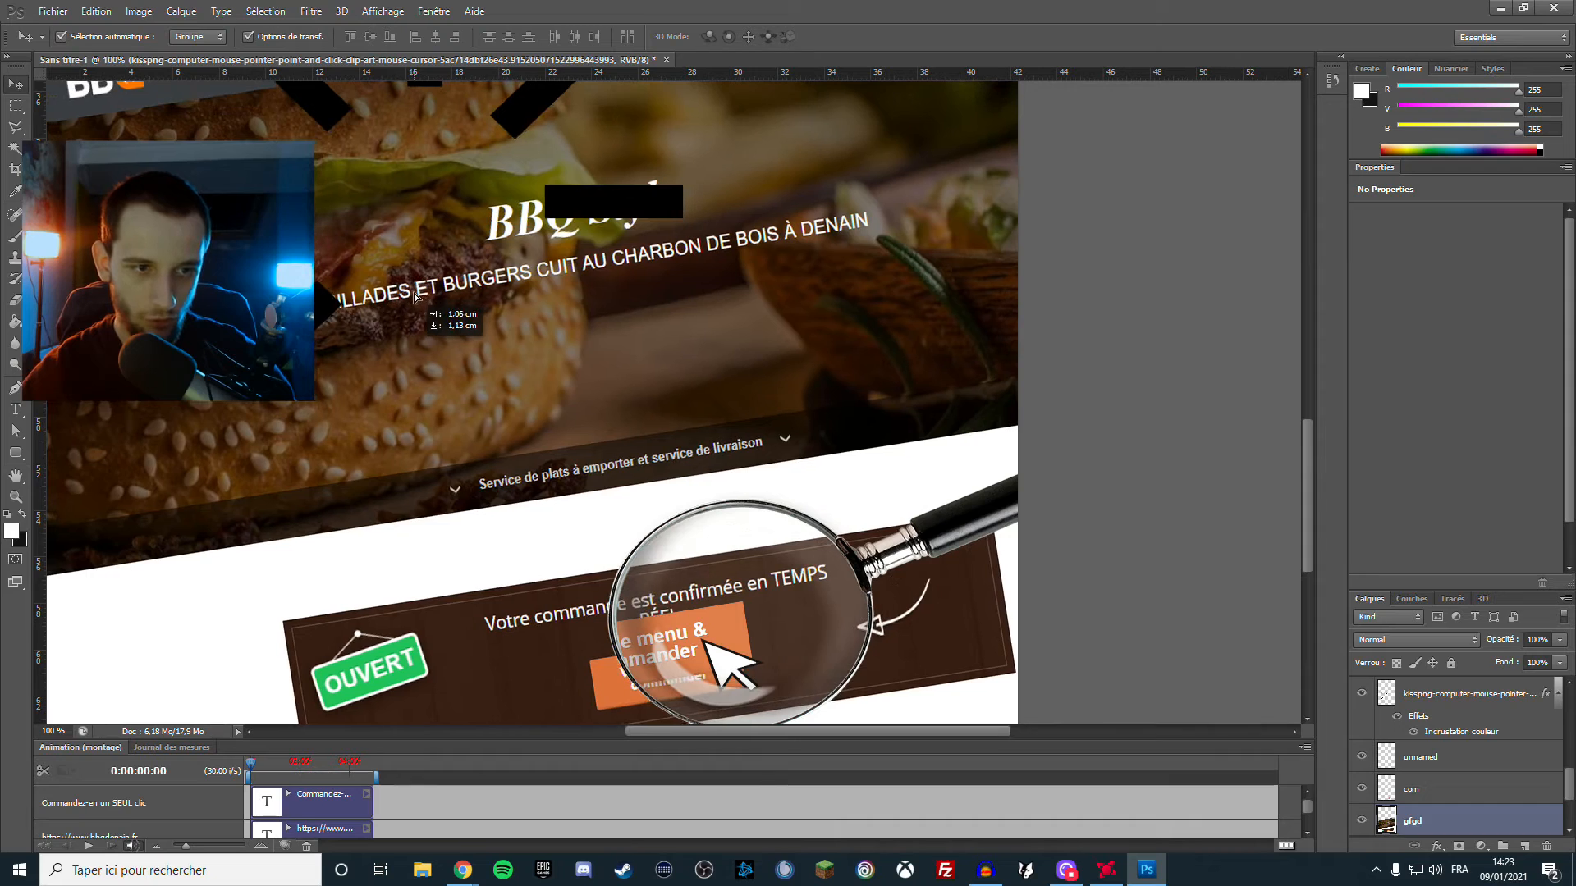
{"action": "key", "text": "ctrl+z"}
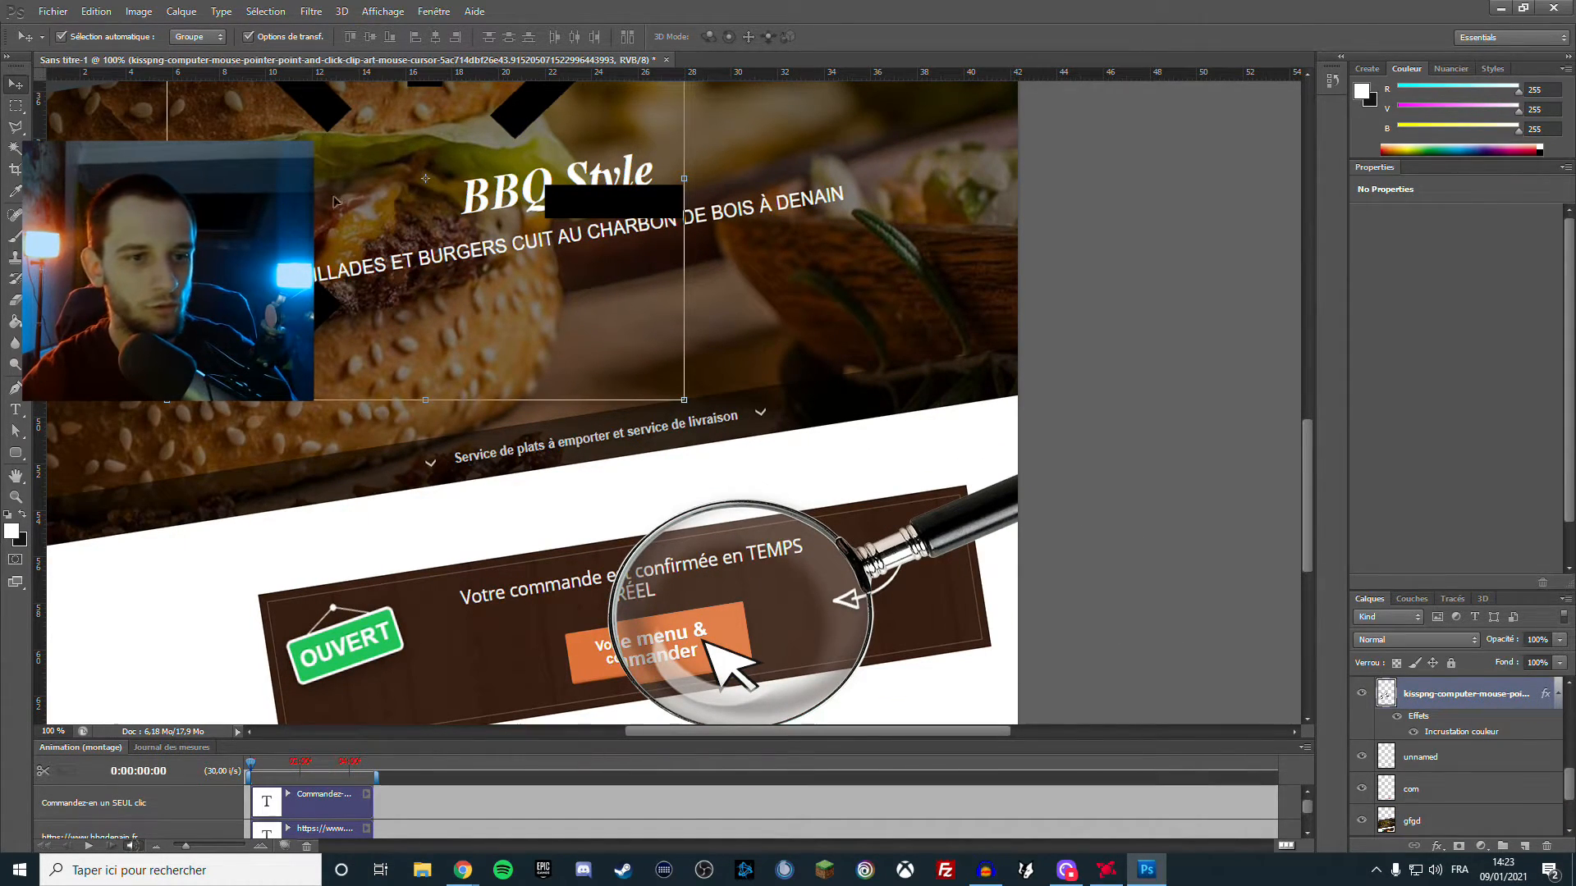
Move the click rays over the orange order button and scale them to about 8% around the cursor's tip
{"action": "left_click_drag", "start_coordinate": [189, 194], "coordinate": [510, 599]}
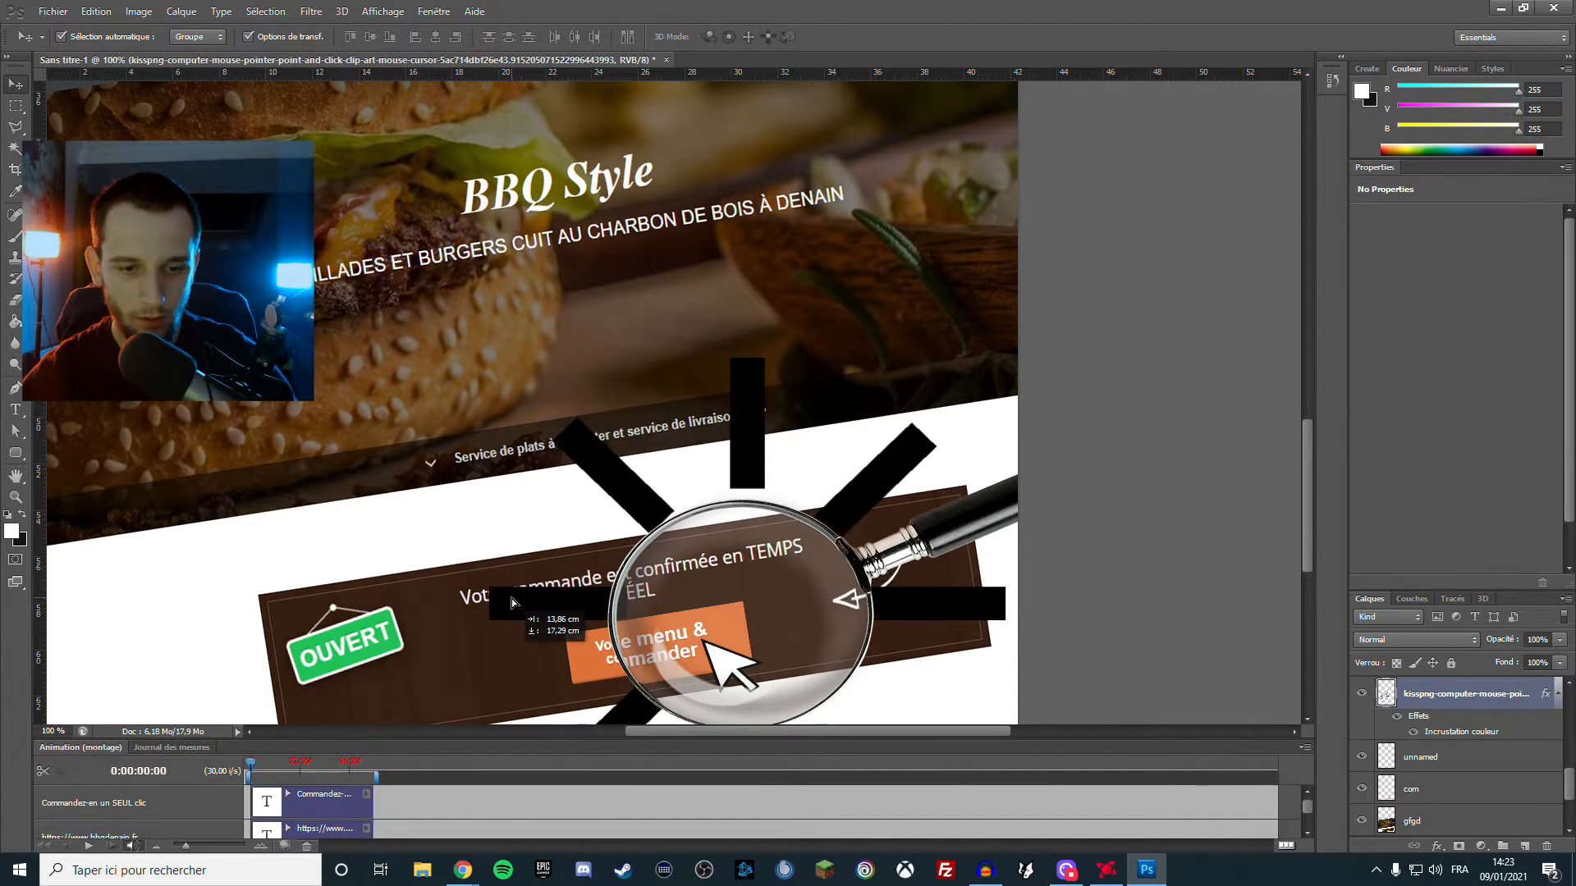
{"action": "key", "text": "ctrl+t"}
{"action": "scroll", "coordinate": [590, 473], "scroll_direction": "down", "scroll_amount": 3}
{"action": "left_click_drag", "start_coordinate": [489, 240], "coordinate": [694, 510]}
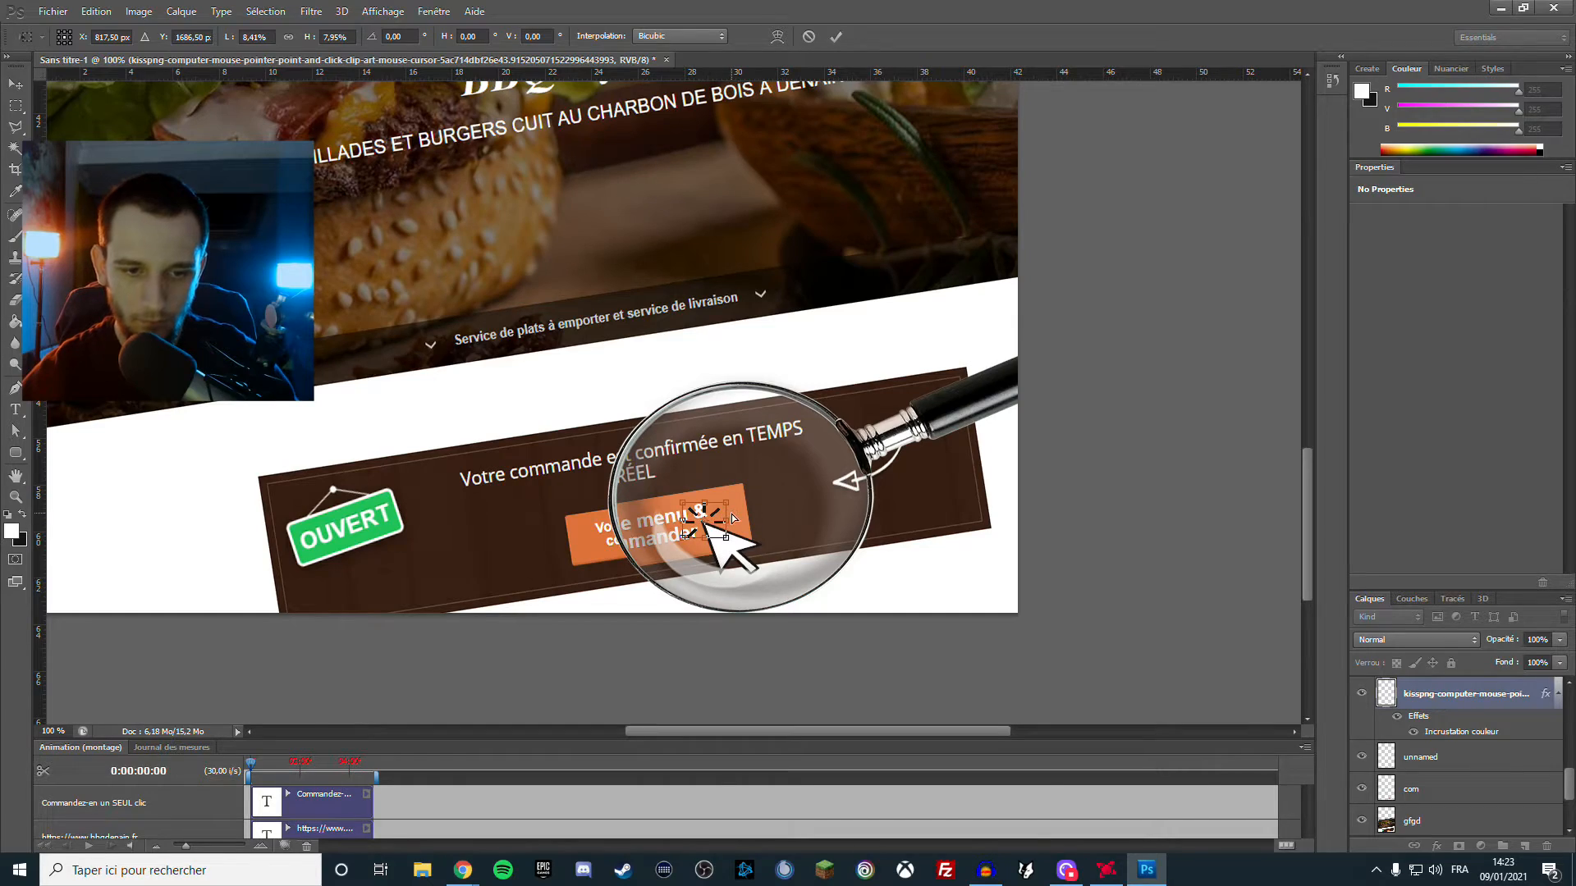
{"action": "key", "text": "ctrl+plus"}
{"action": "key", "text": "ctrl+plus"}
{"action": "key", "text": "ctrl+plus"}
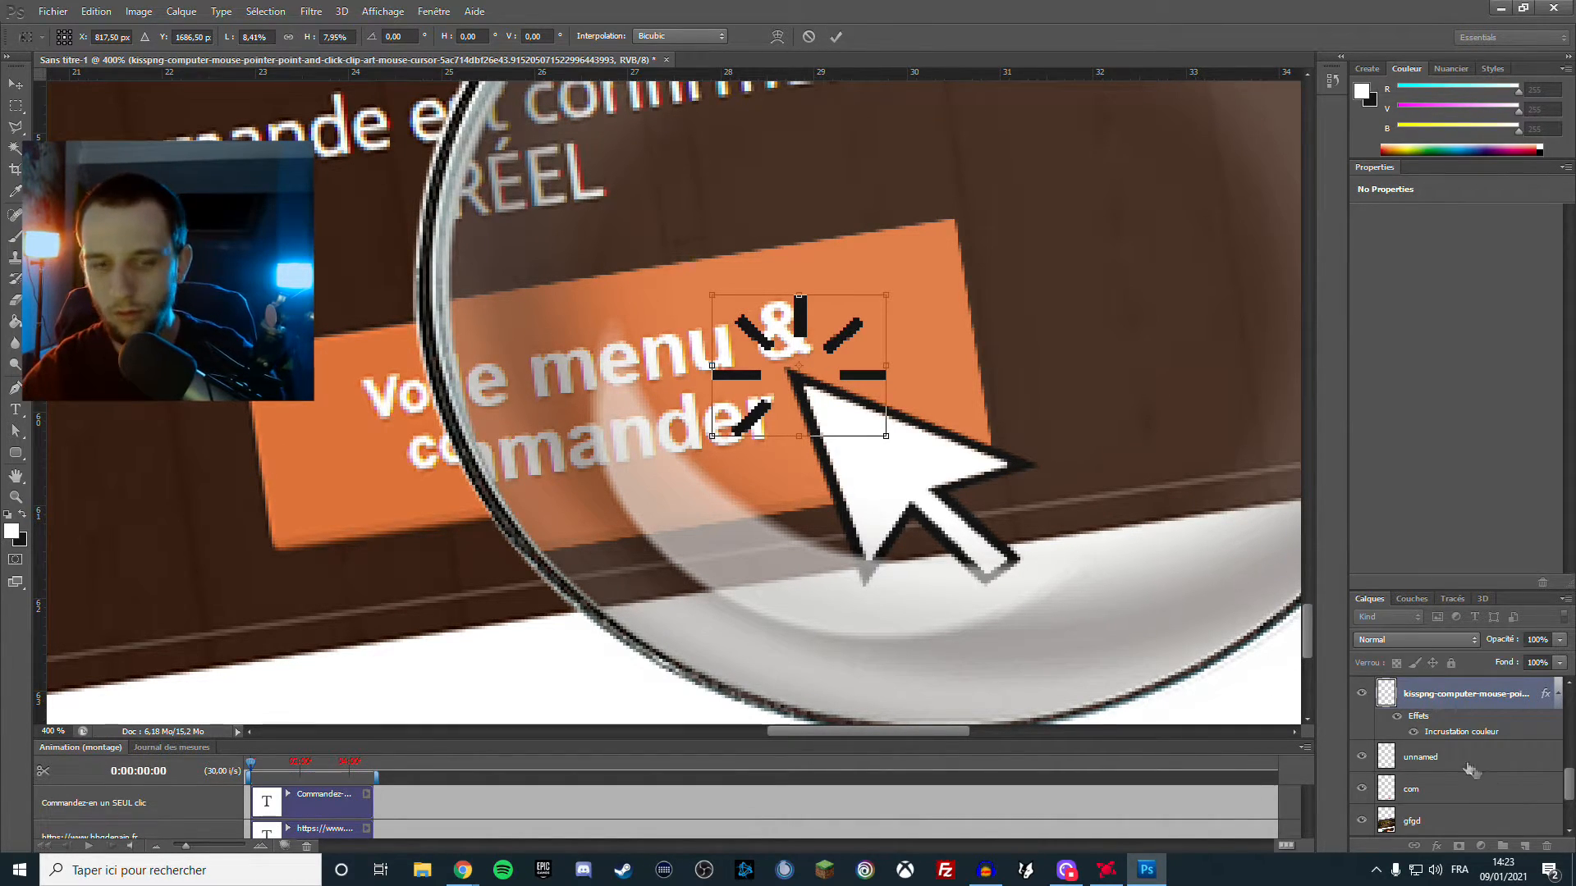
{"action": "key", "text": "Return"}
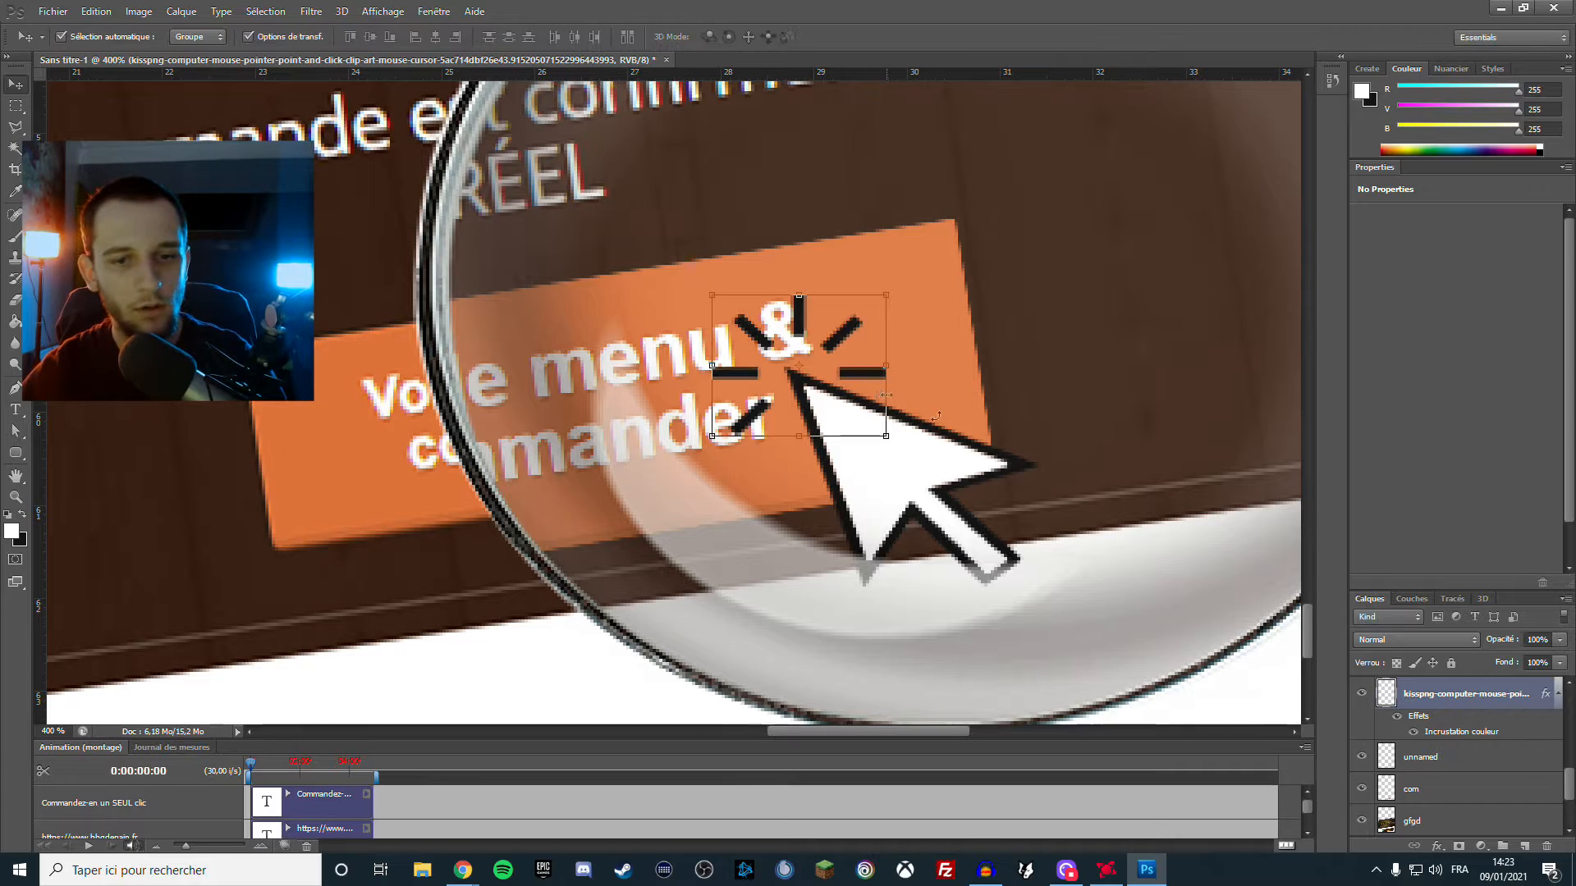
Move the white cursor arrow diagonally down and away from the order button's text
{"action": "left_click", "coordinate": [1418, 753]}
{"action": "left_click_drag", "start_coordinate": [892, 479], "coordinate": [952, 519]}
{"action": "key", "text": "ctrl+t"}
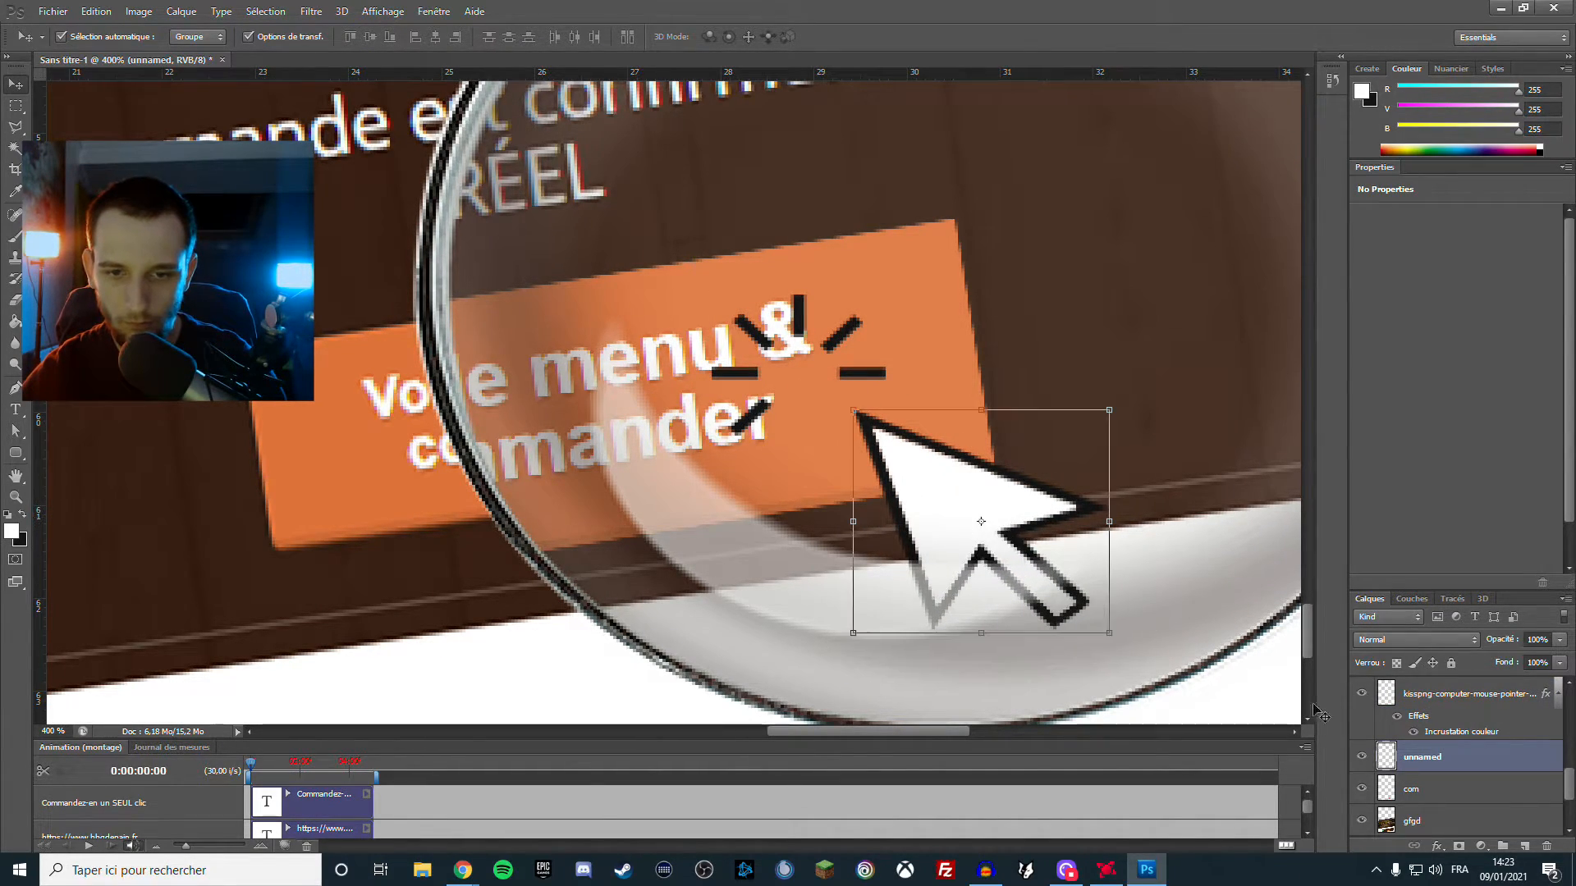
Move the click rays so they surround the tip of the repositioned cursor arrow
{"action": "left_click", "coordinate": [1448, 696]}
{"action": "left_click_drag", "start_coordinate": [786, 380], "coordinate": [803, 387]}
{"action": "key", "text": "ctrl+z"}
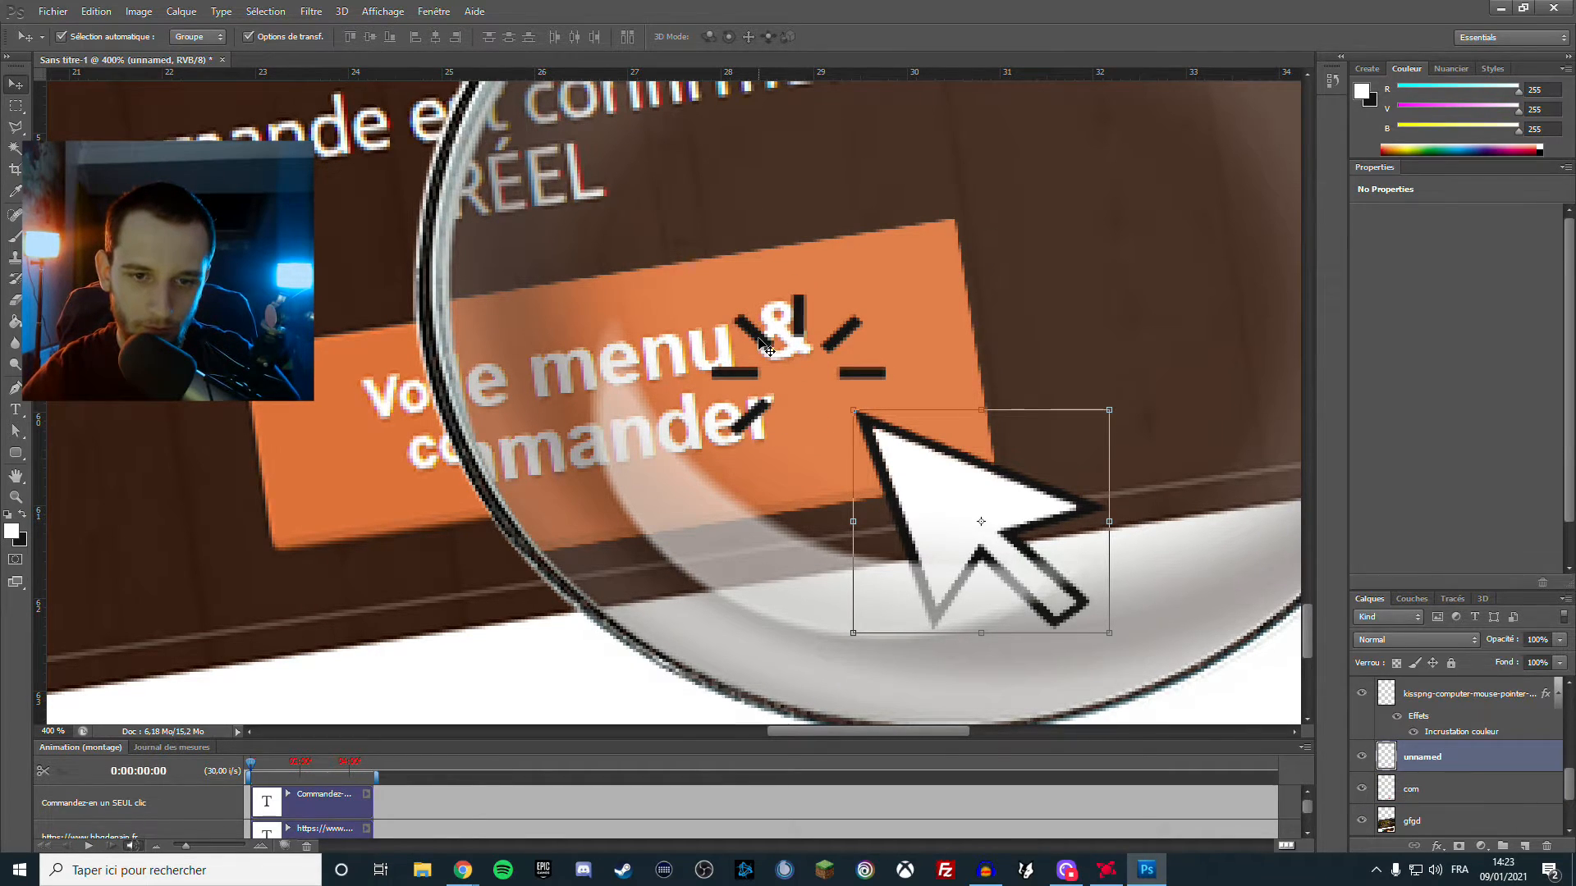
{"action": "left_click", "coordinate": [1485, 711]}
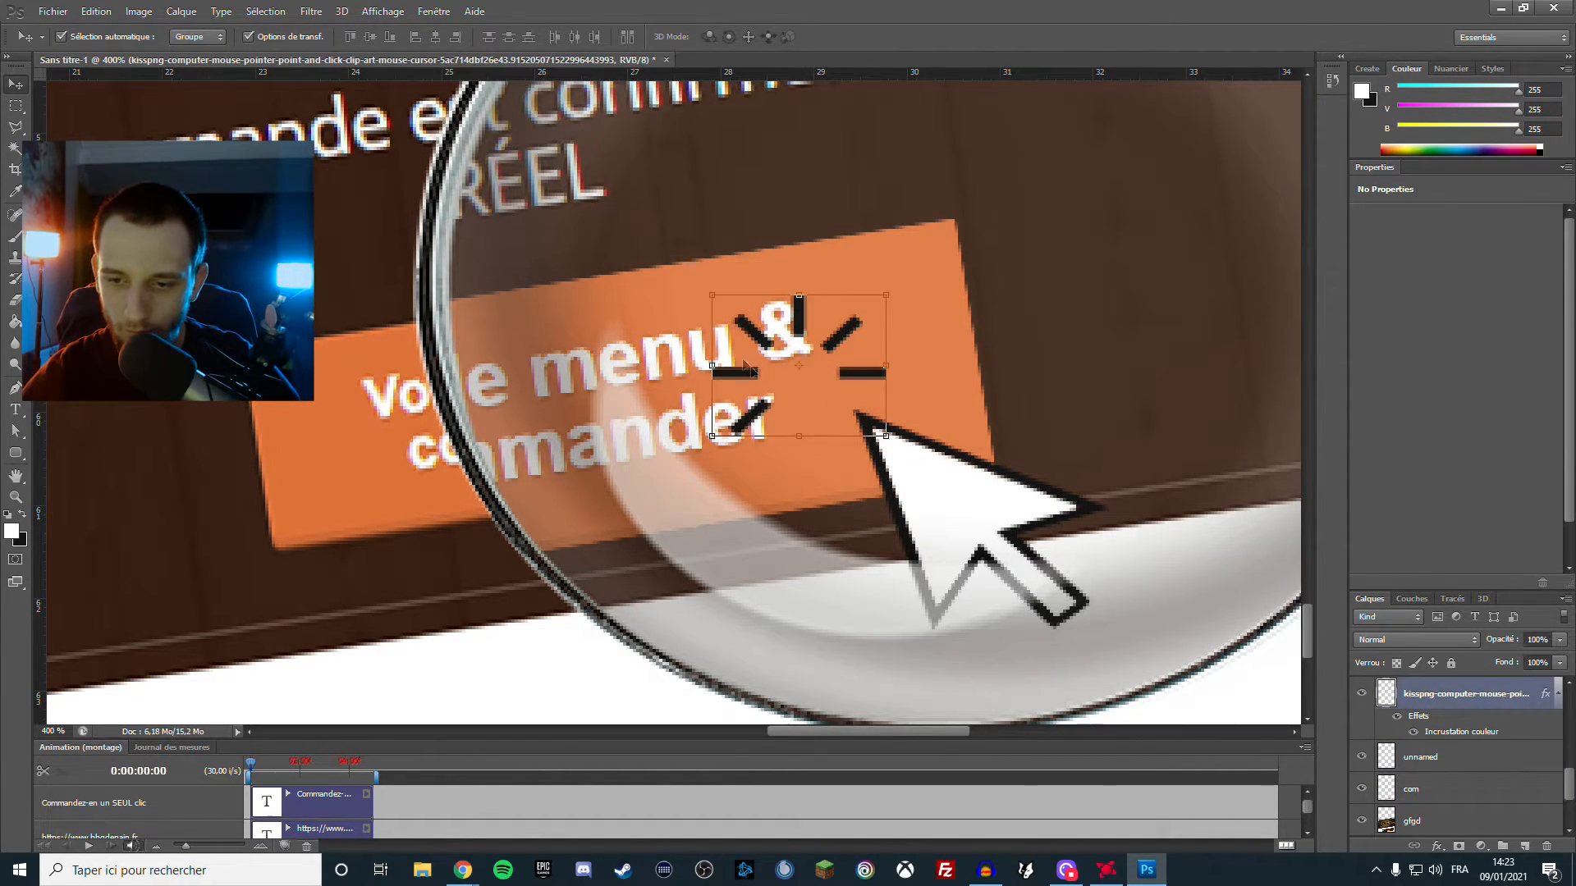
{"action": "left_click_drag", "start_coordinate": [746, 380], "coordinate": [834, 456]}
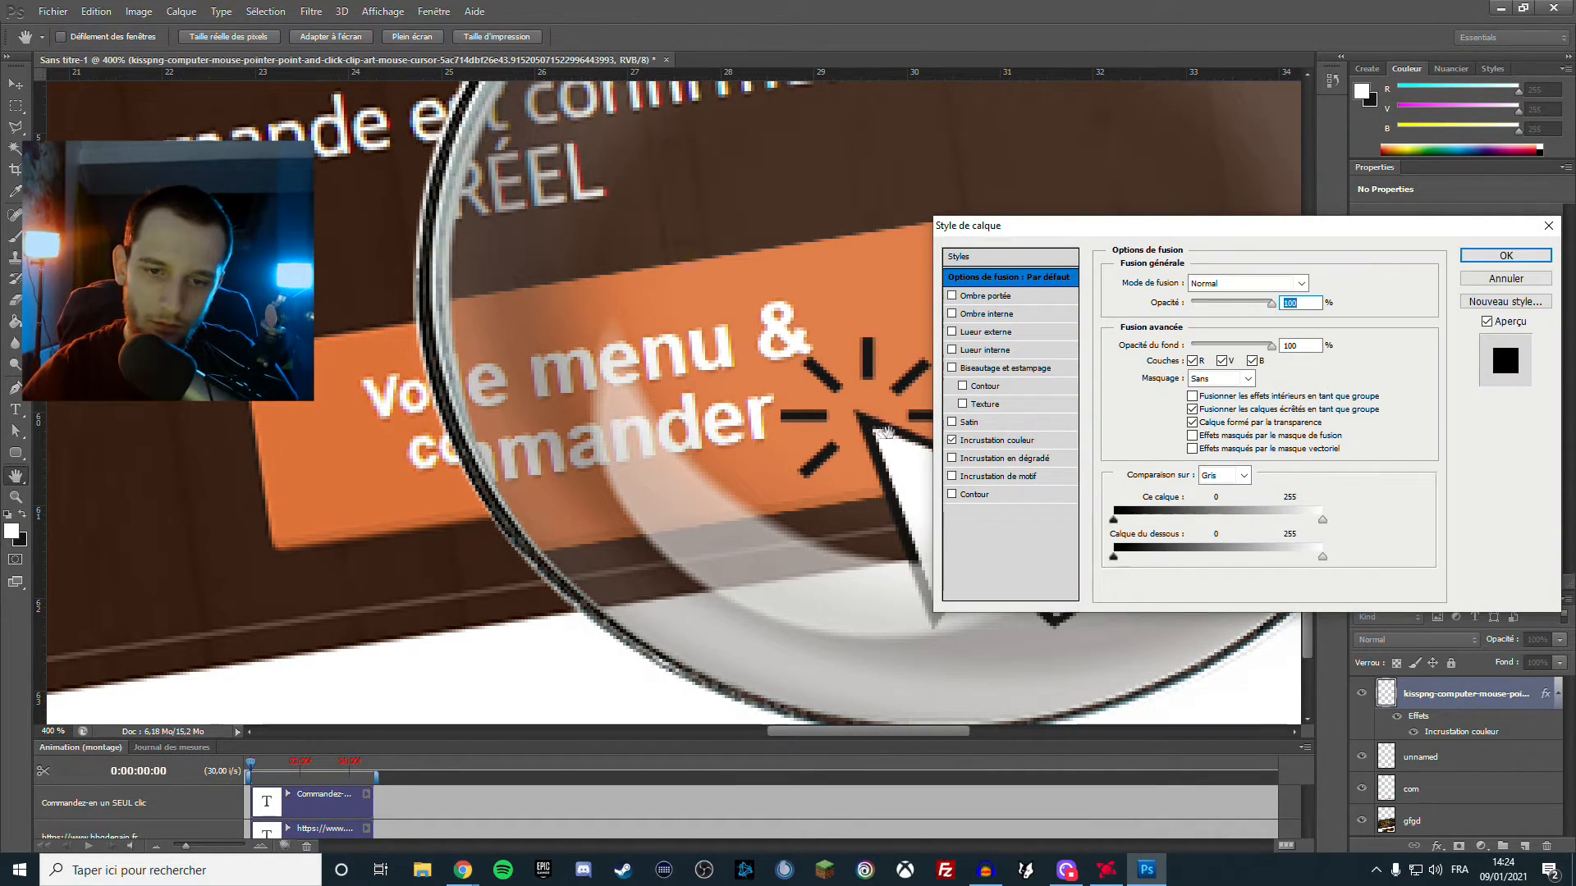
Change the click rays' Color Overlay to dark grey 151515
{"action": "left_click", "coordinate": [999, 442]}
{"action": "left_click", "coordinate": [1325, 283]}
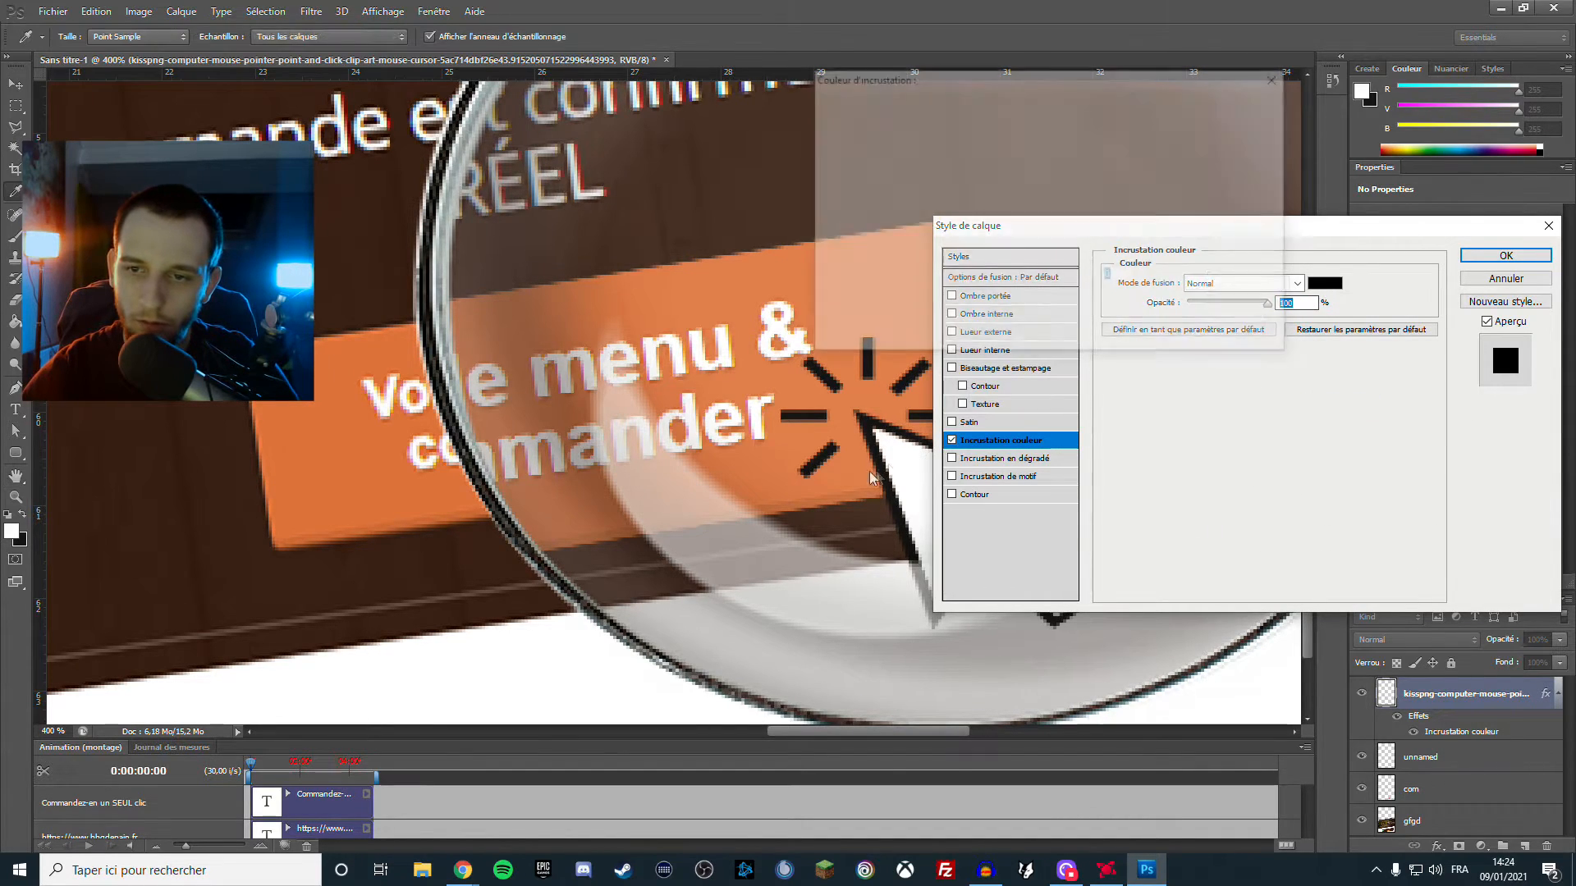
{"action": "left_click", "coordinate": [820, 307]}
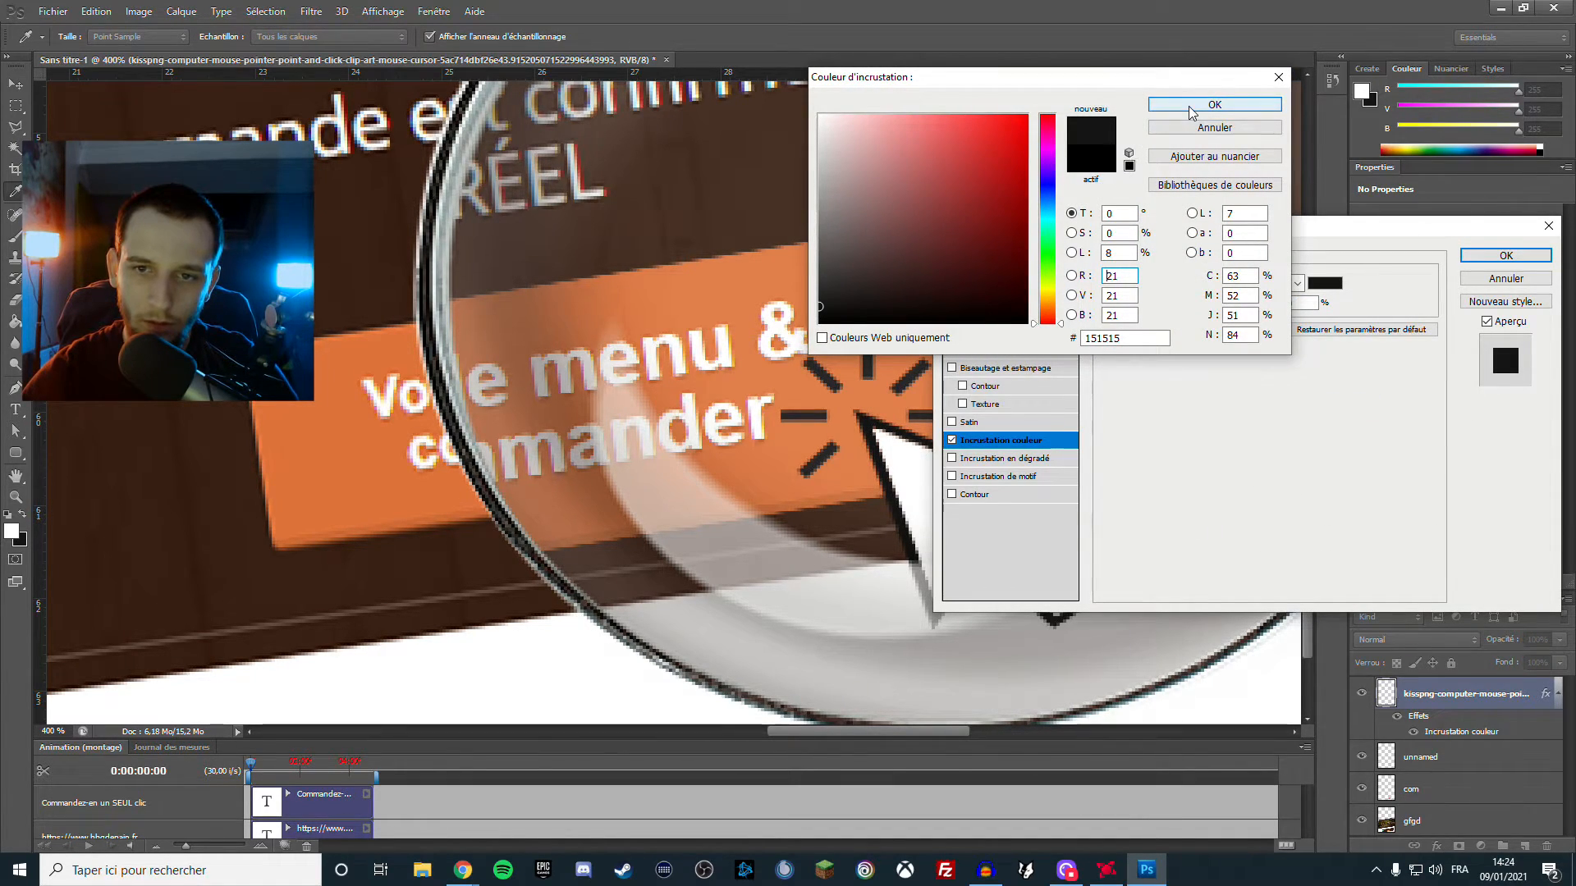
{"action": "left_click", "coordinate": [1215, 105]}
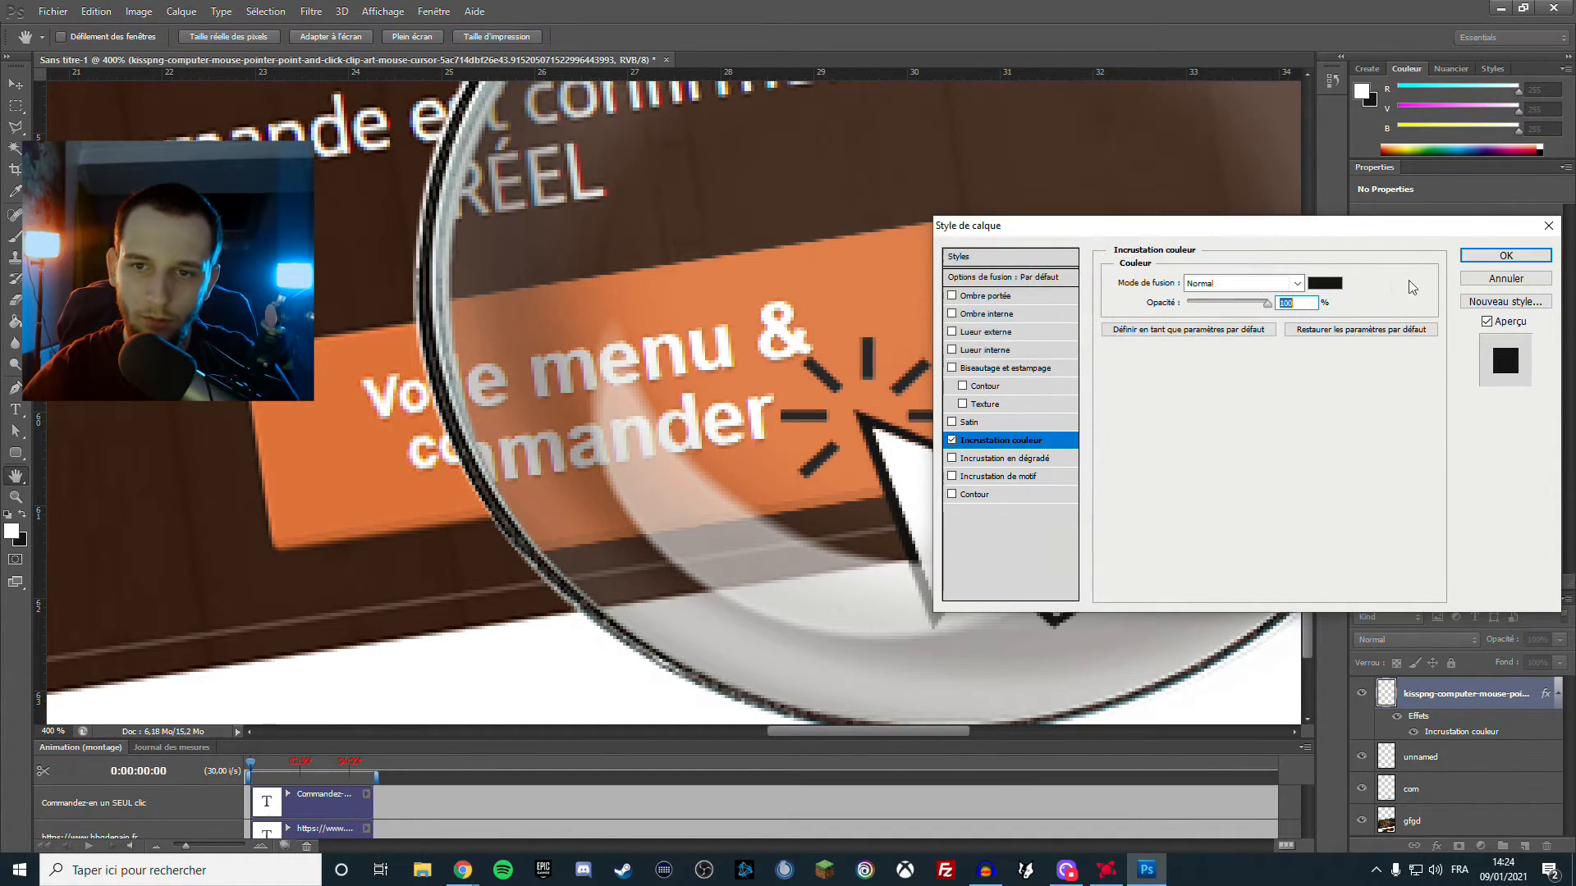
{"action": "left_click", "coordinate": [1501, 258]}
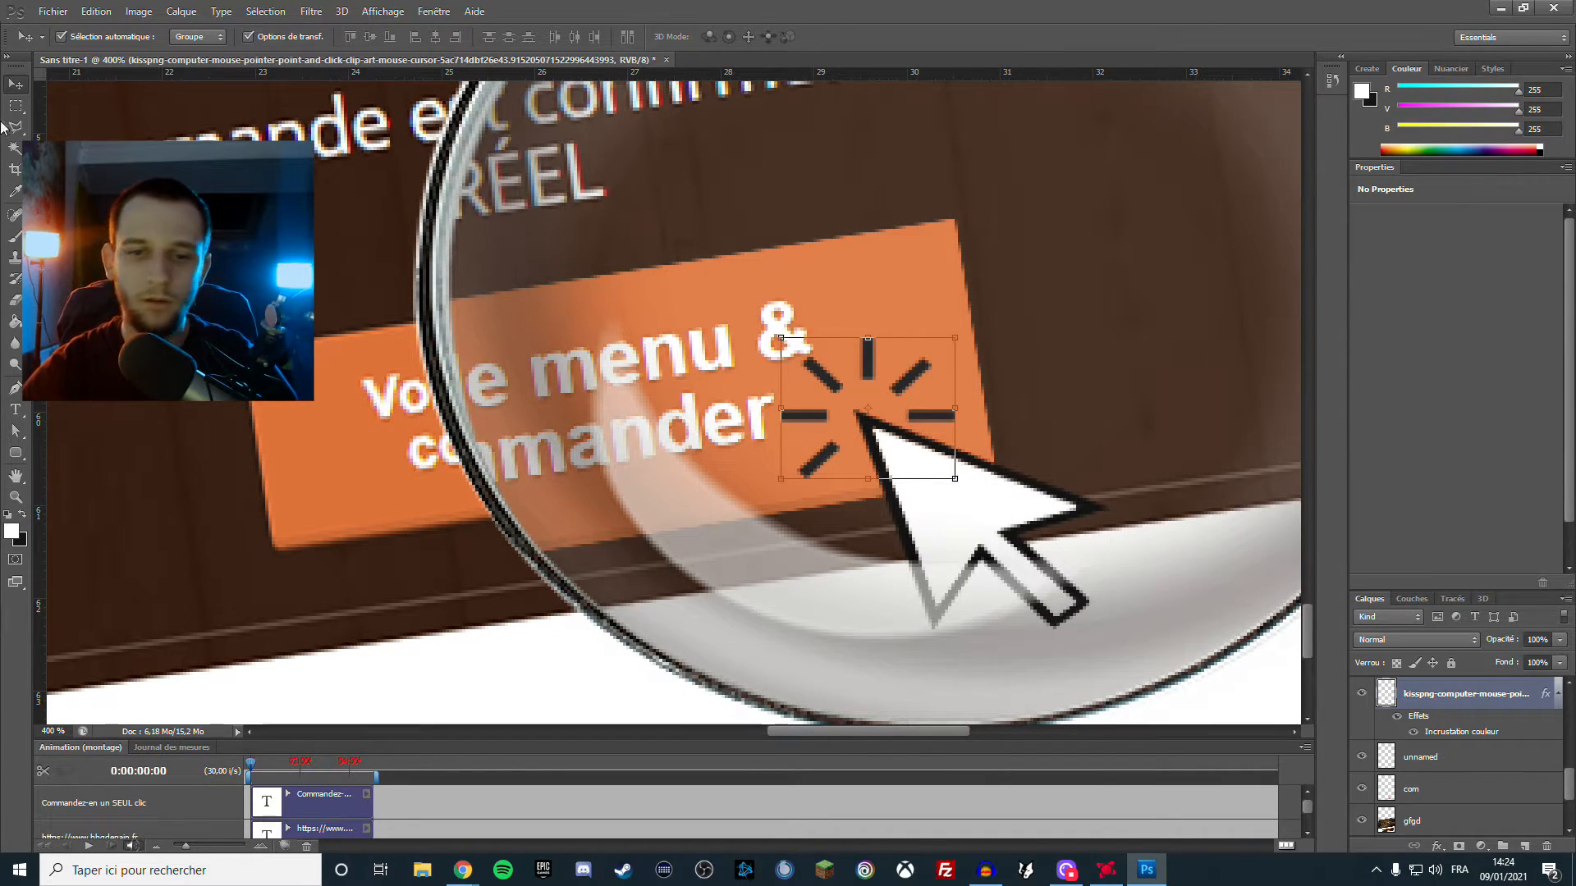
Examine the recoloured click rays over the order button, both close up and within the whole flyer
{"action": "key", "text": "m"}
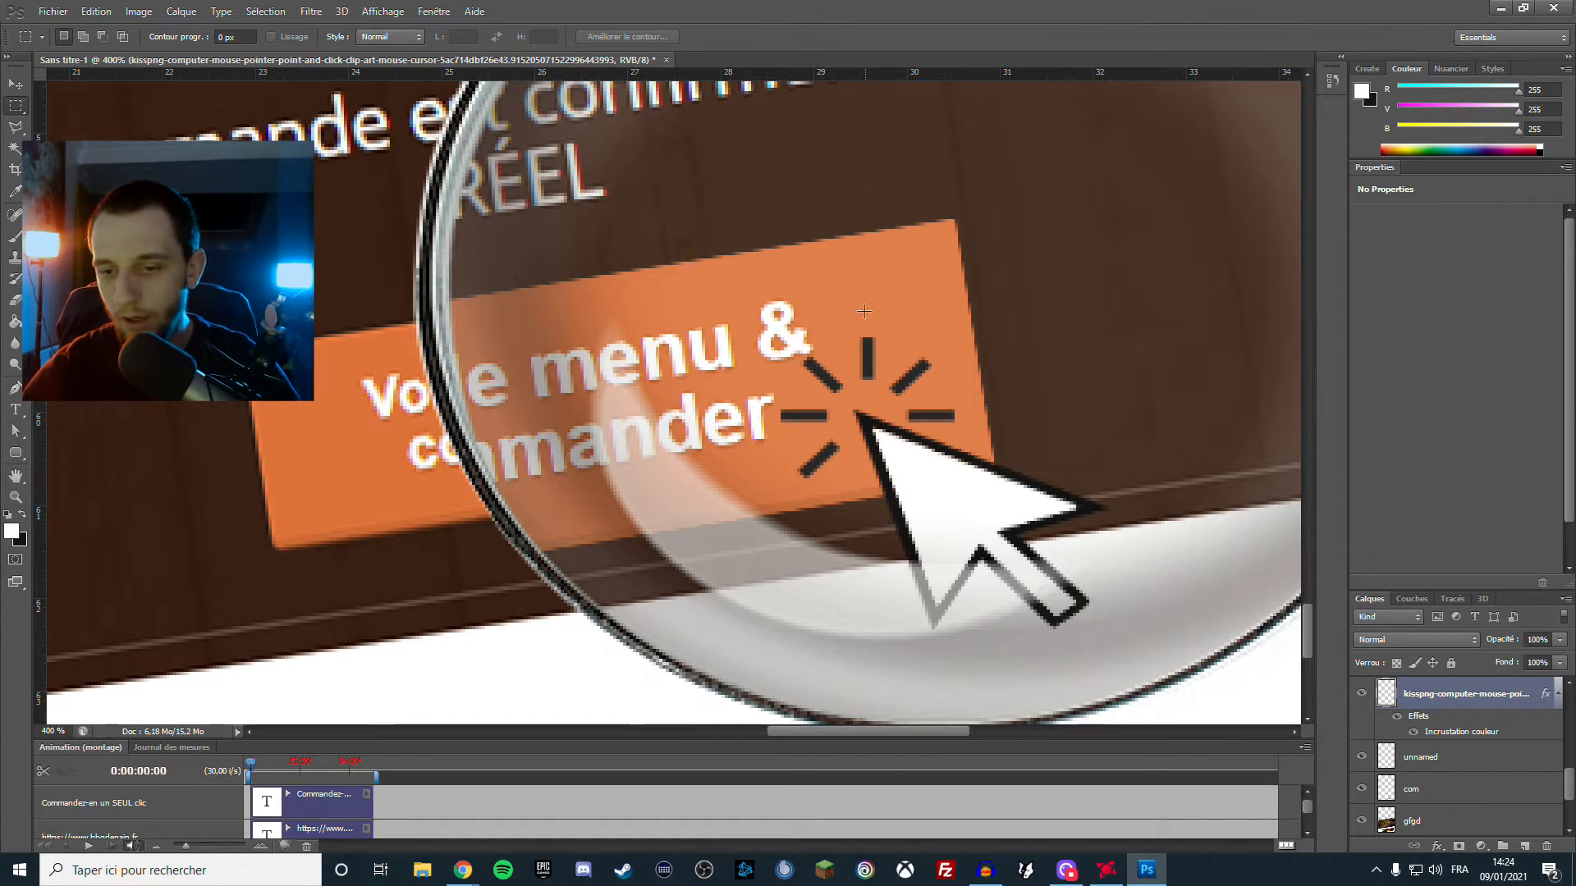
{"action": "key", "text": "ctrl+minus"}
{"action": "key", "text": "ctrl+minus"}
{"action": "key", "text": "ctrl+minus"}
{"action": "key", "text": "ctrl+minus"}
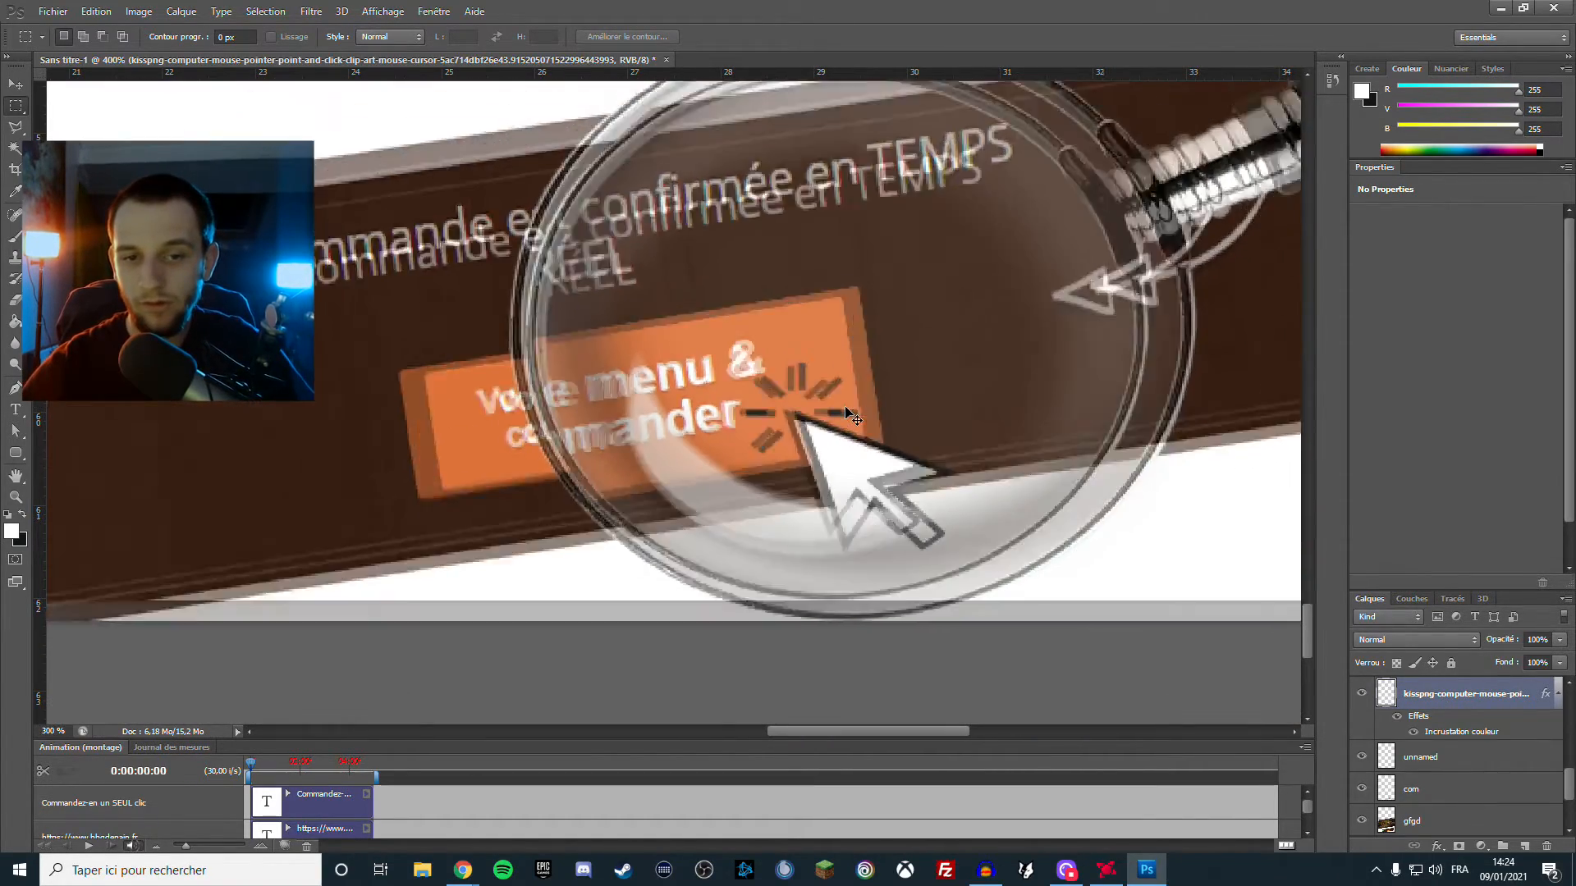
{"action": "key", "text": "ctrl+minus"}
{"action": "key", "text": "ctrl+minus"}
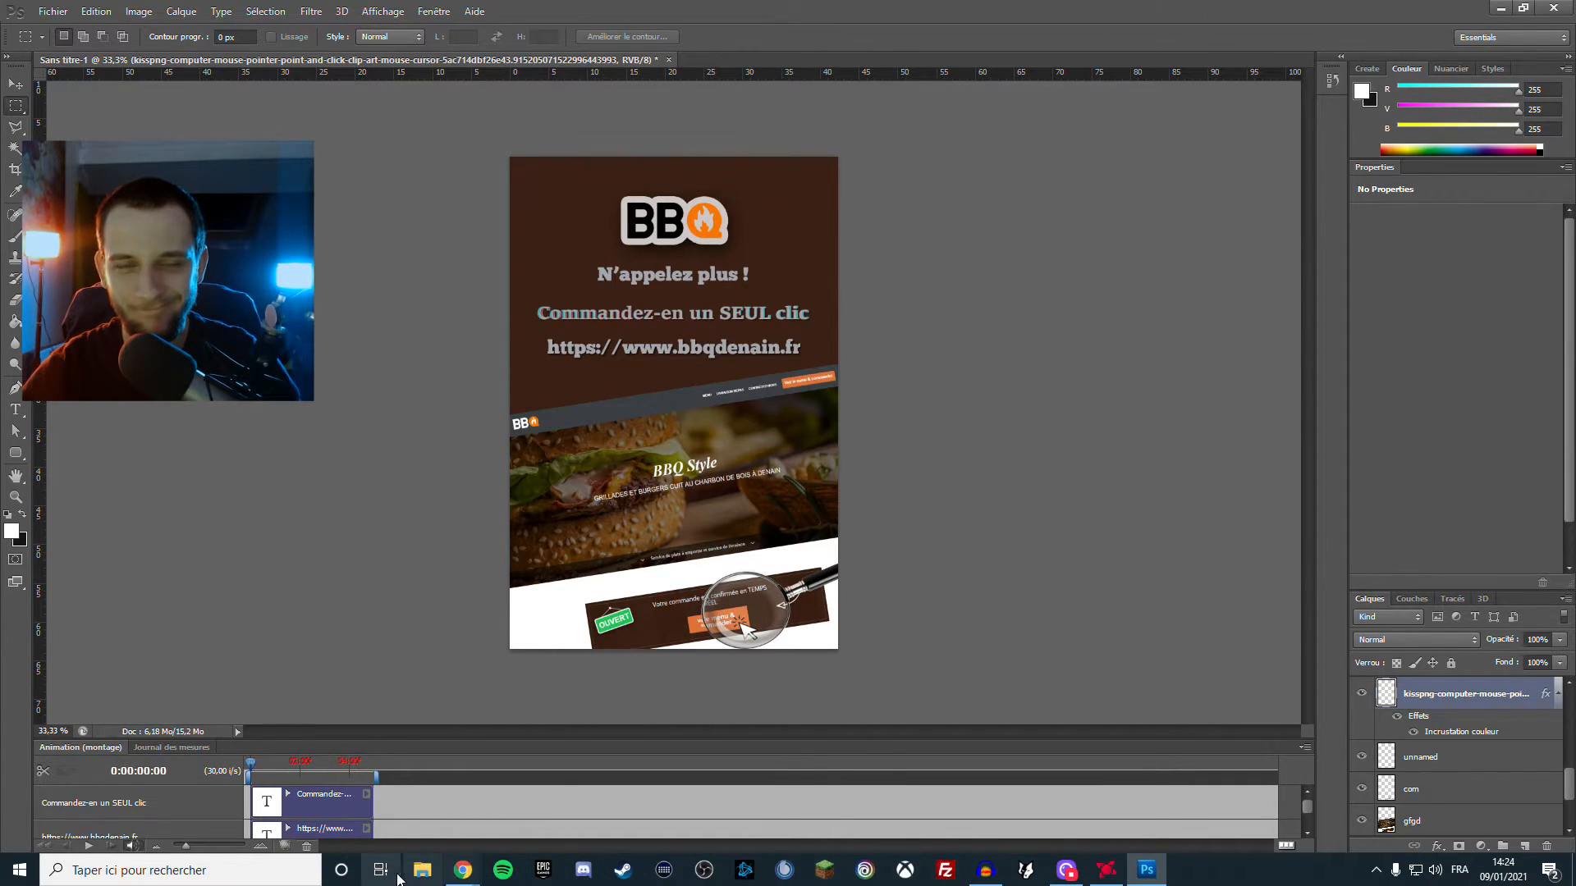
Switch to Chrome and search Google Images for "motif grill"
{"action": "mouse_move", "coordinate": [462, 870]}
{"action": "left_click", "coordinate": [381, 800]}
{"action": "scroll", "coordinate": [246, 329], "scroll_direction": "up", "scroll_amount": 2}
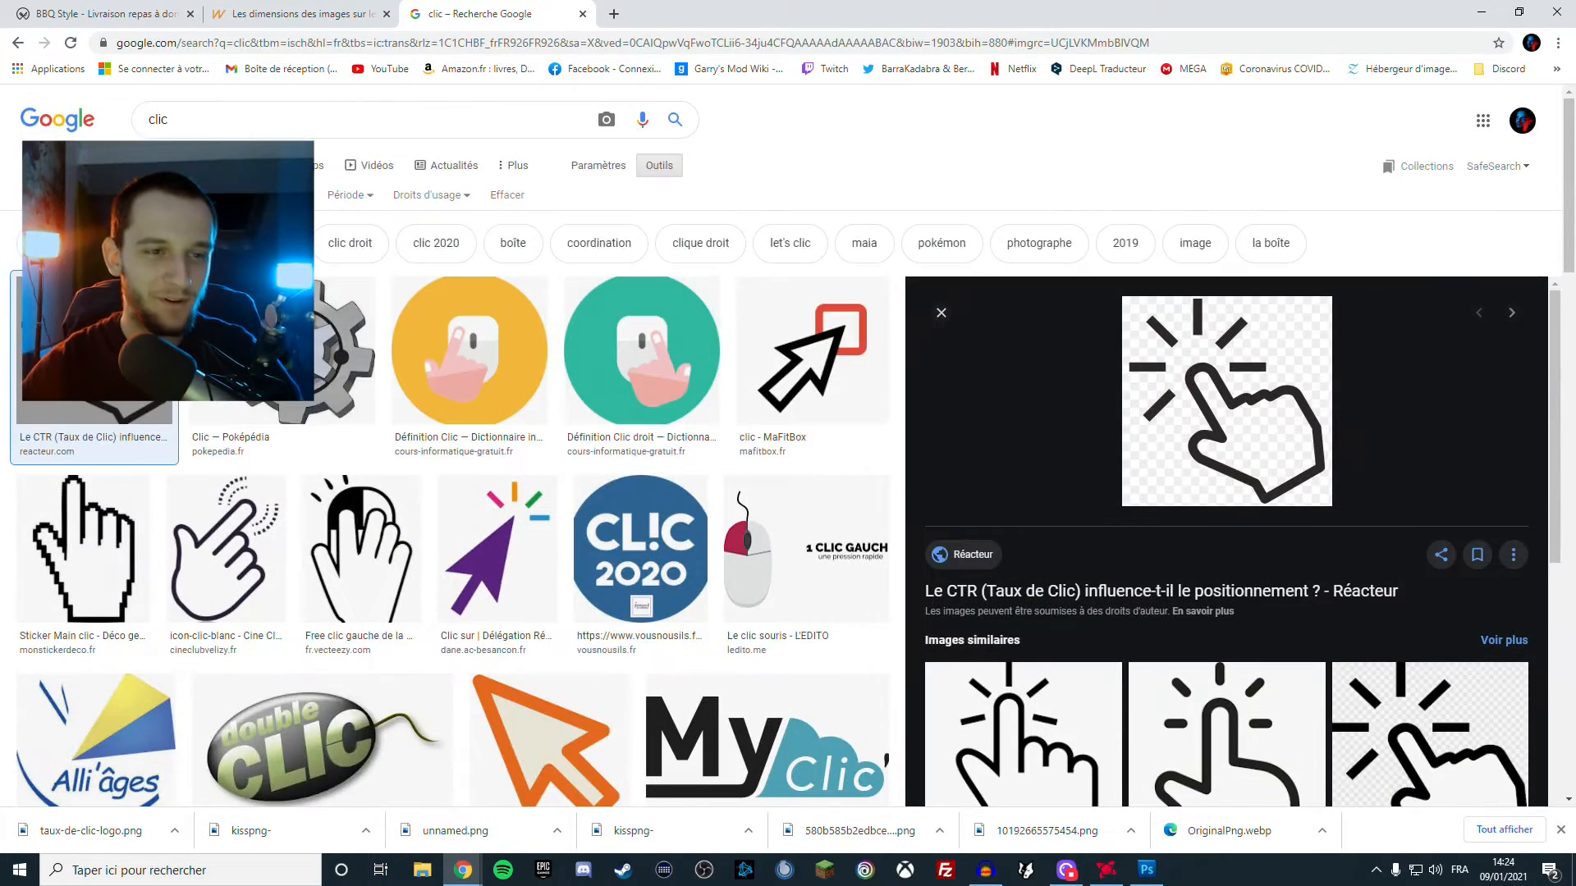
{"action": "left_click_drag", "start_coordinate": [176, 119], "coordinate": [80, 124]}
{"action": "type", "text": "mo"}
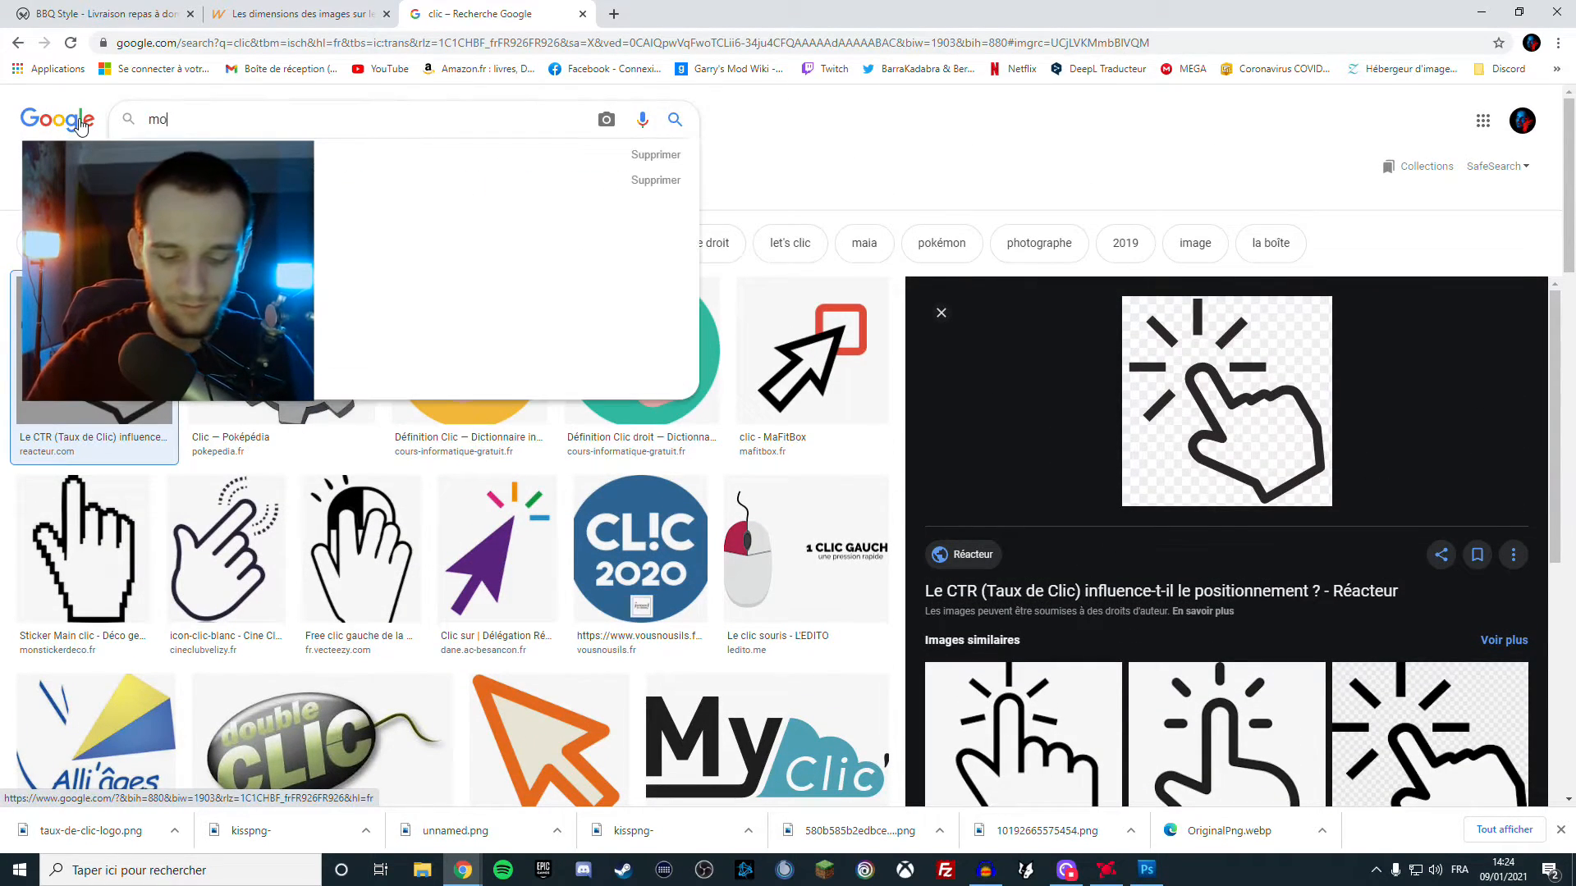
{"action": "type", "text": "tif"}
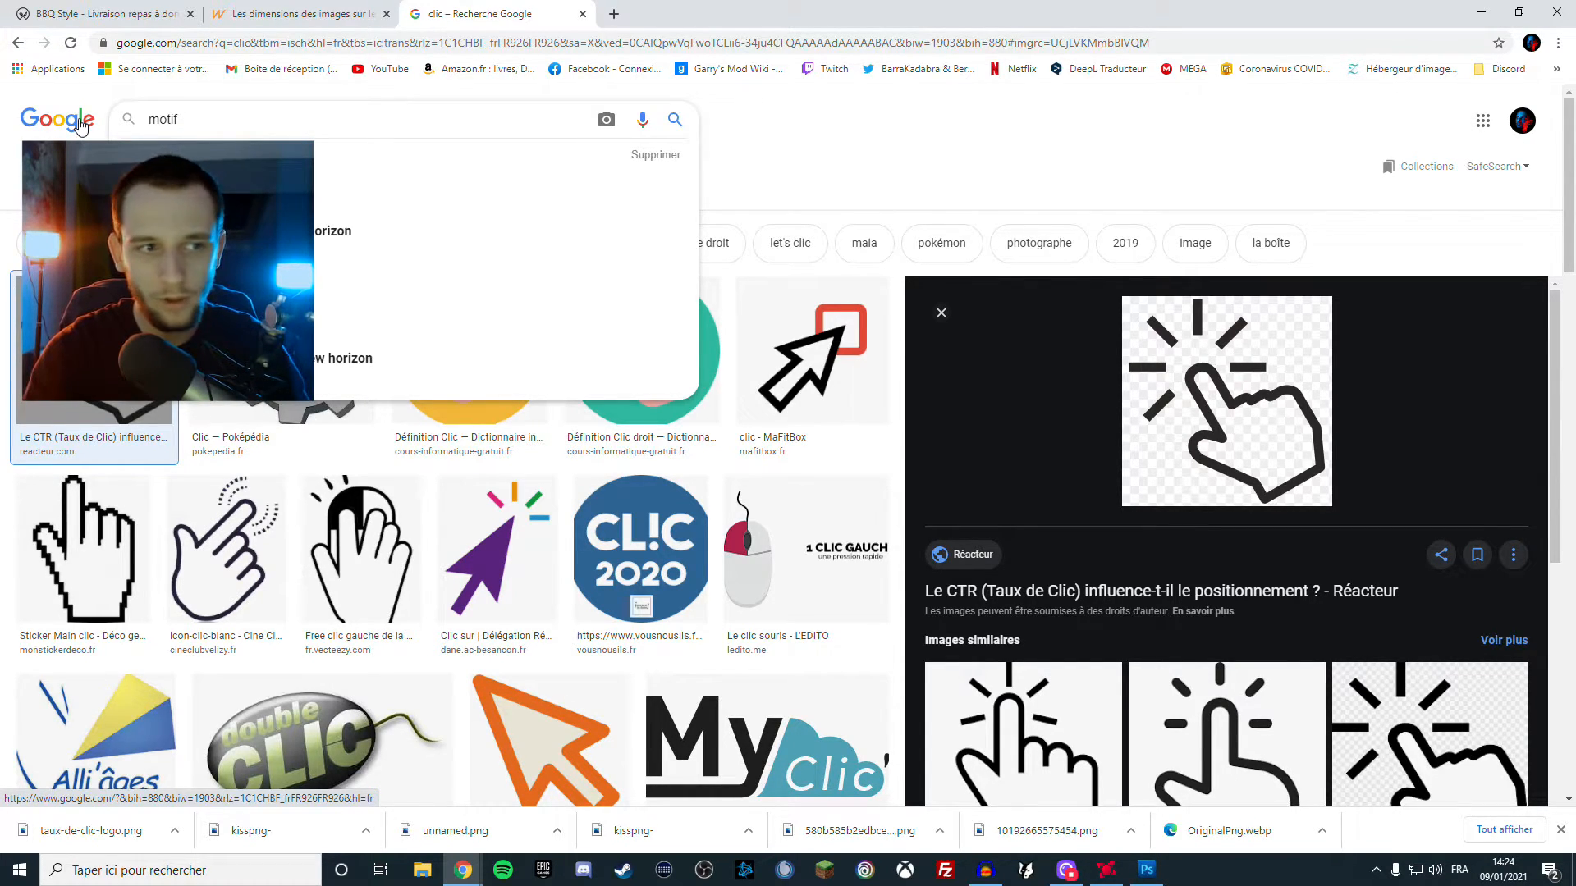
{"action": "type", "text": "grill"}
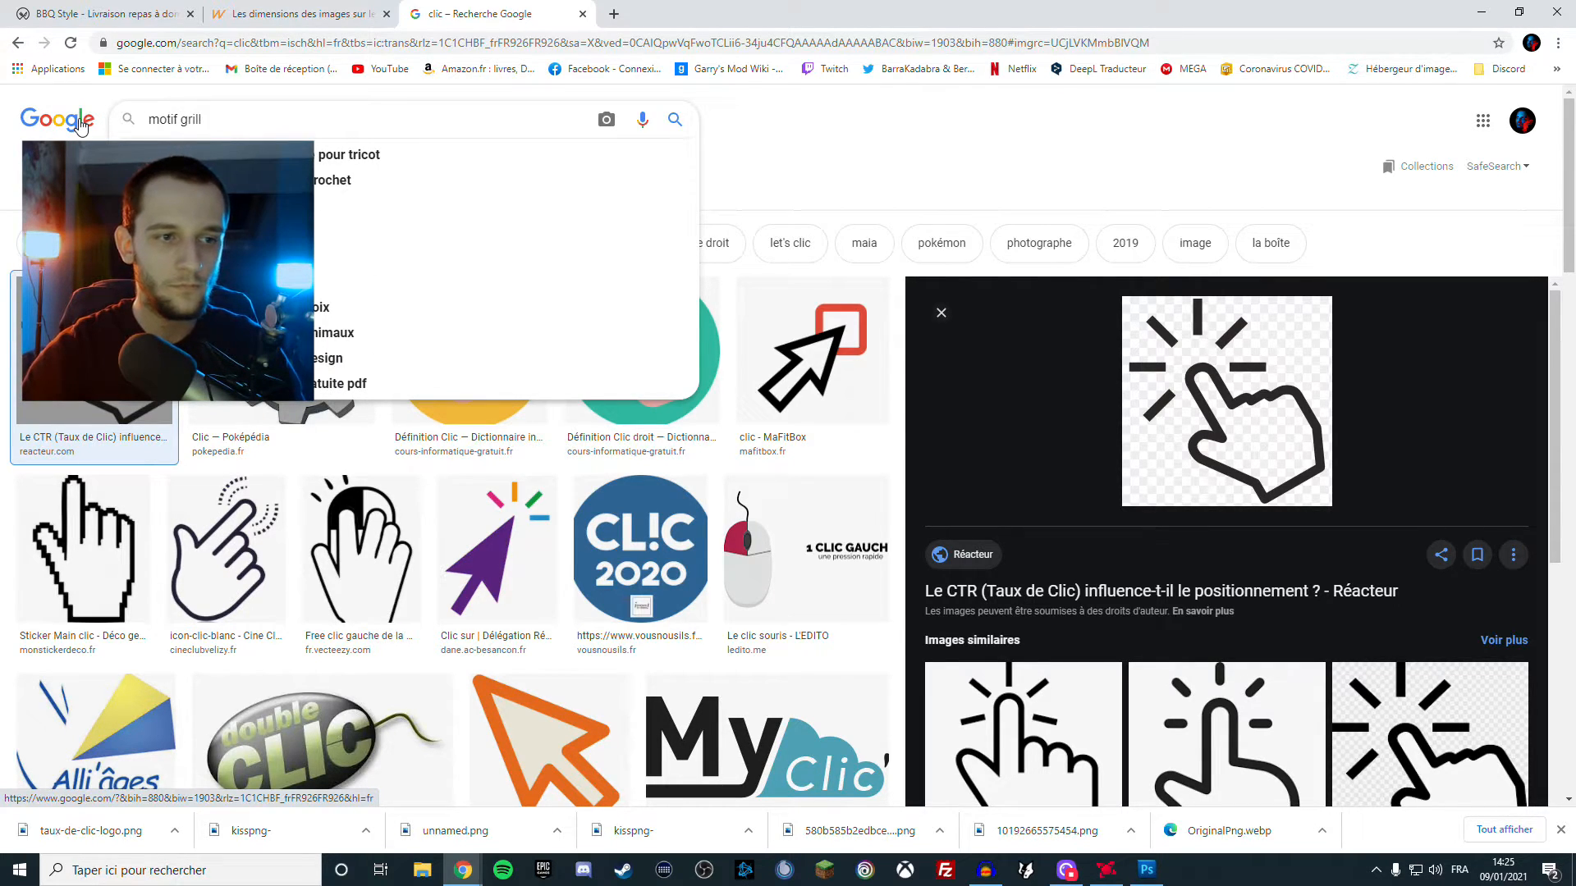
{"action": "key", "text": "Return"}
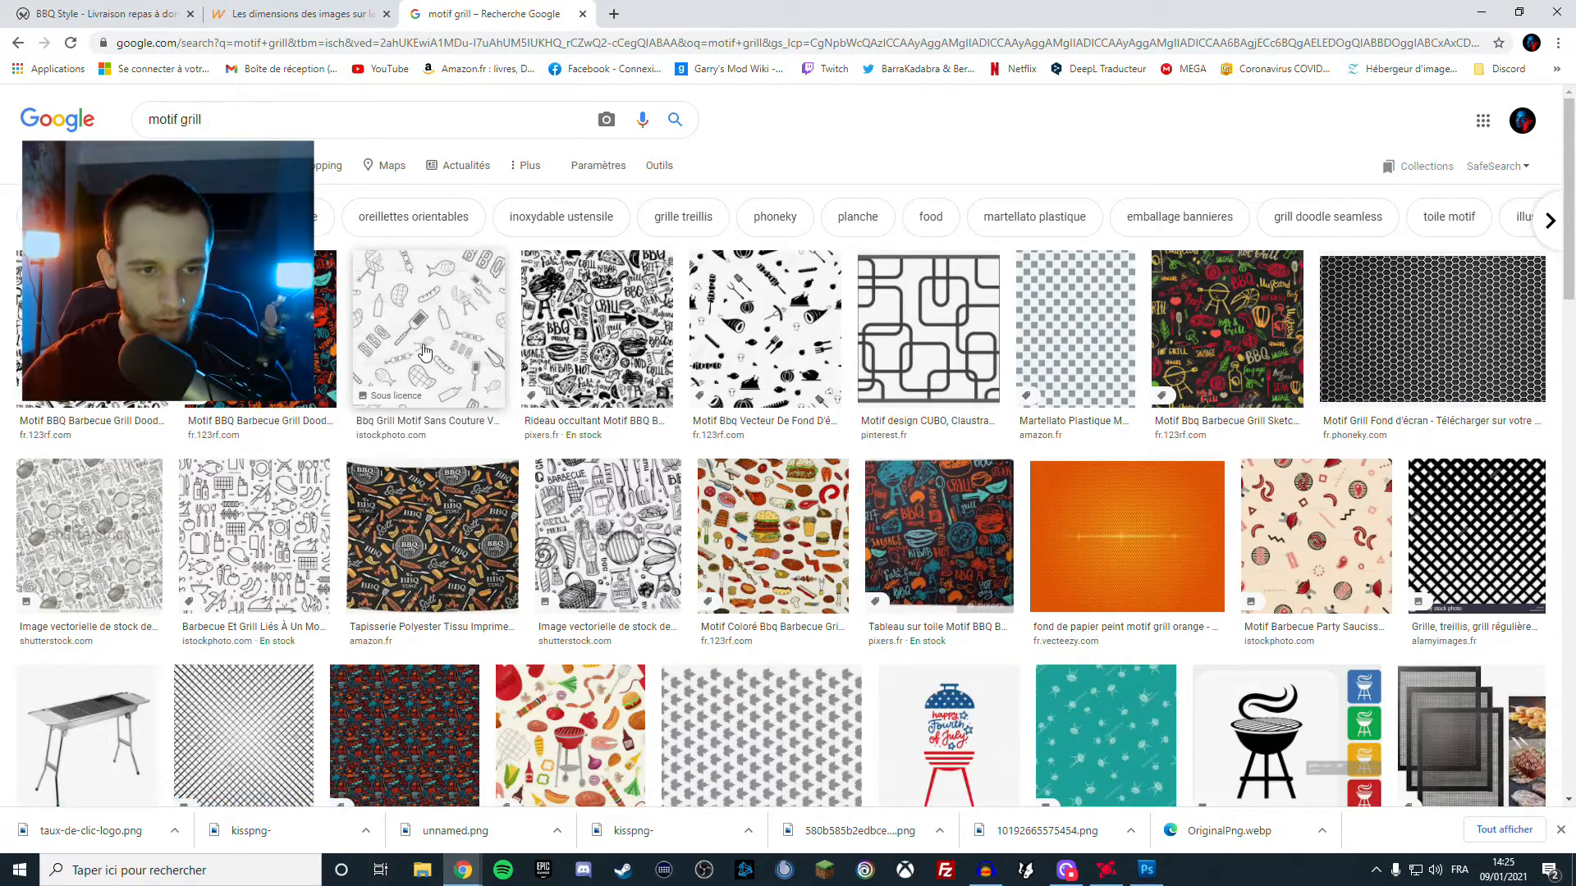
Compare the barbecue pattern images and save the black-and-white BBQ doodle pattern from Pixers to the desktop
{"action": "left_click", "coordinate": [424, 348]}
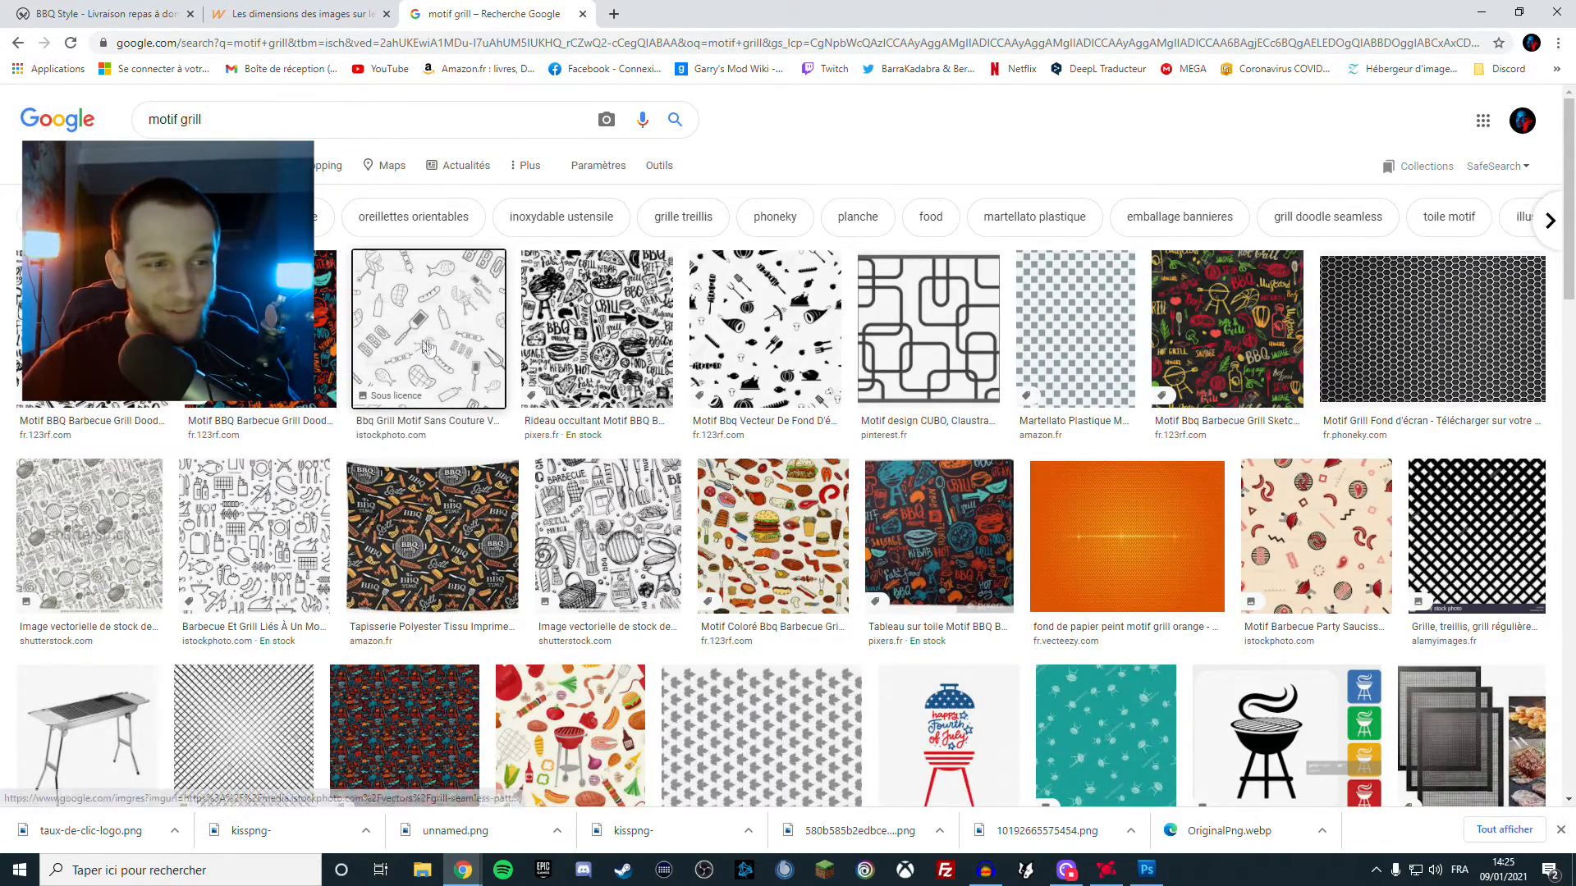
{"action": "left_click", "coordinate": [189, 221]}
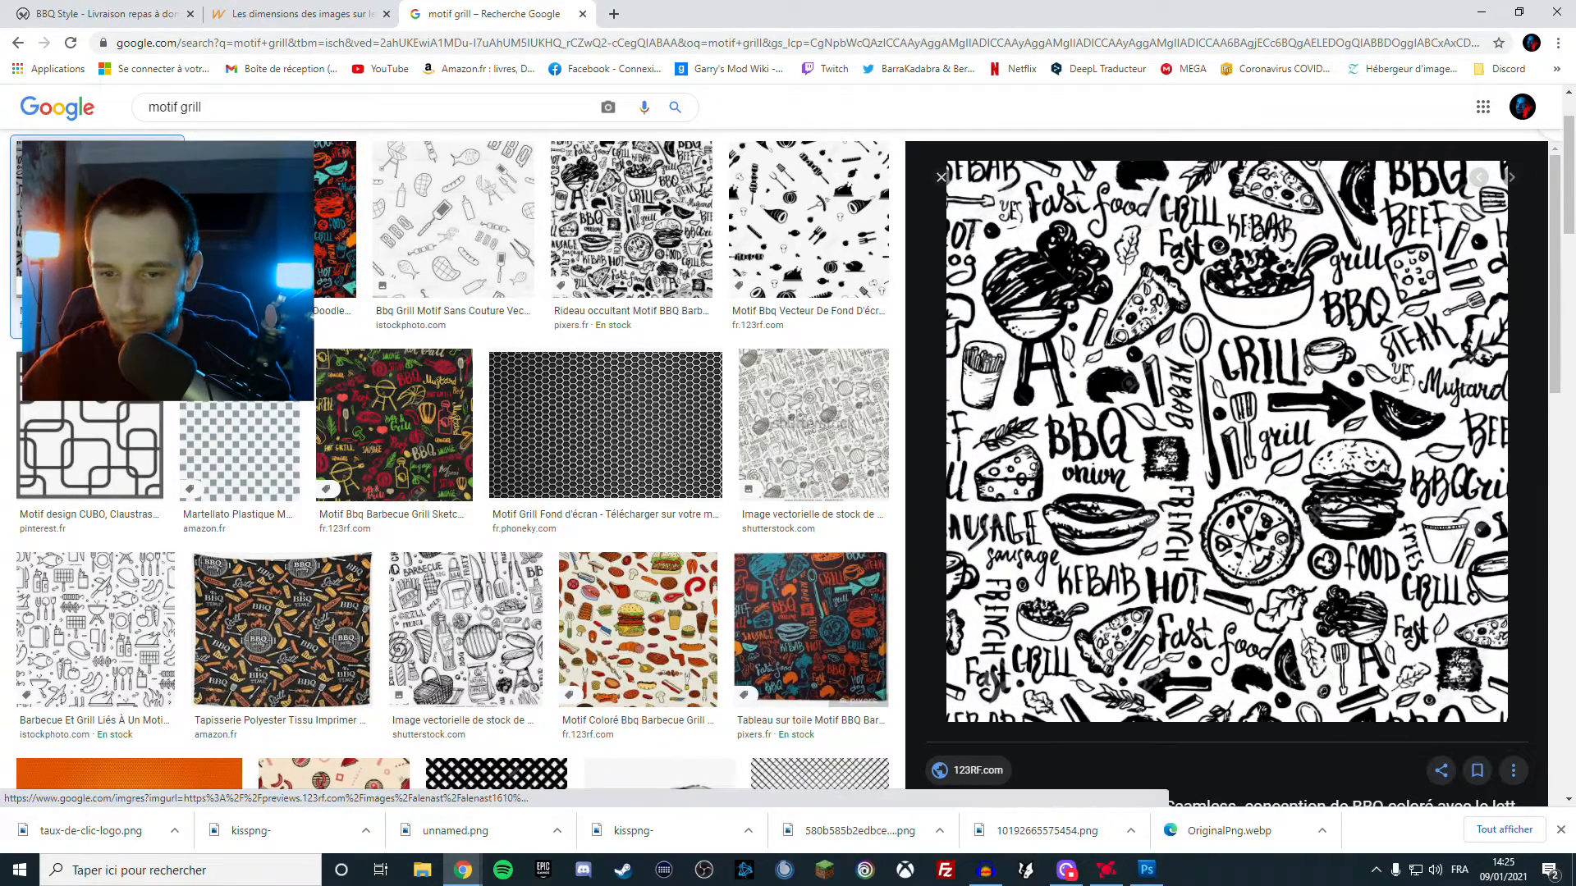
{"action": "left_click", "coordinate": [124, 639]}
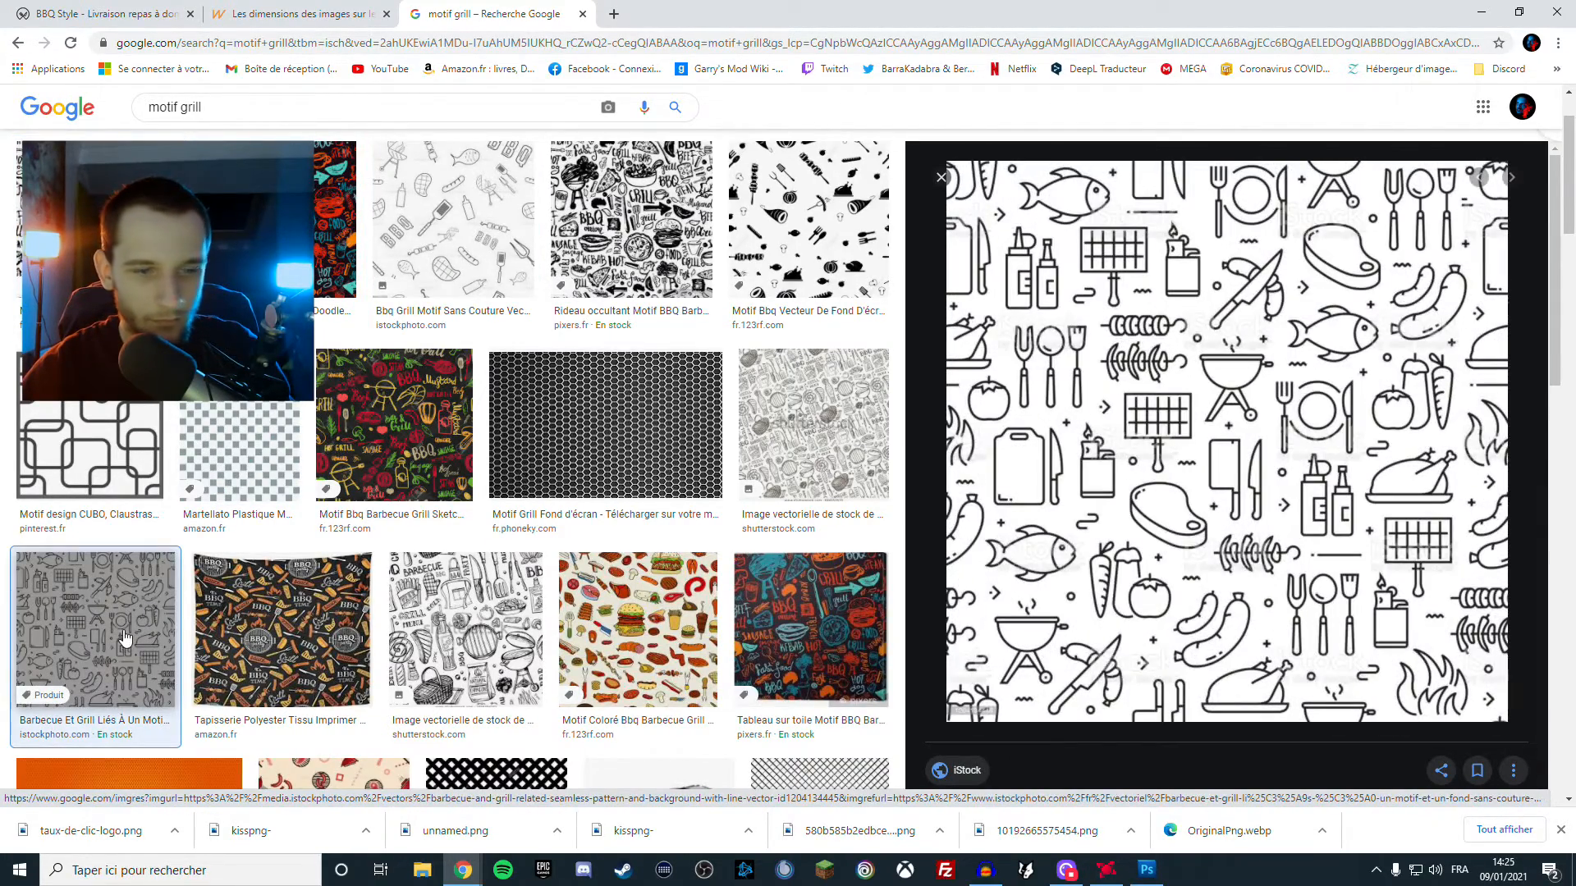
{"action": "scroll", "coordinate": [620, 444], "scroll_direction": "up", "scroll_amount": 1}
{"action": "scroll", "coordinate": [620, 444], "scroll_direction": "down", "scroll_amount": 1}
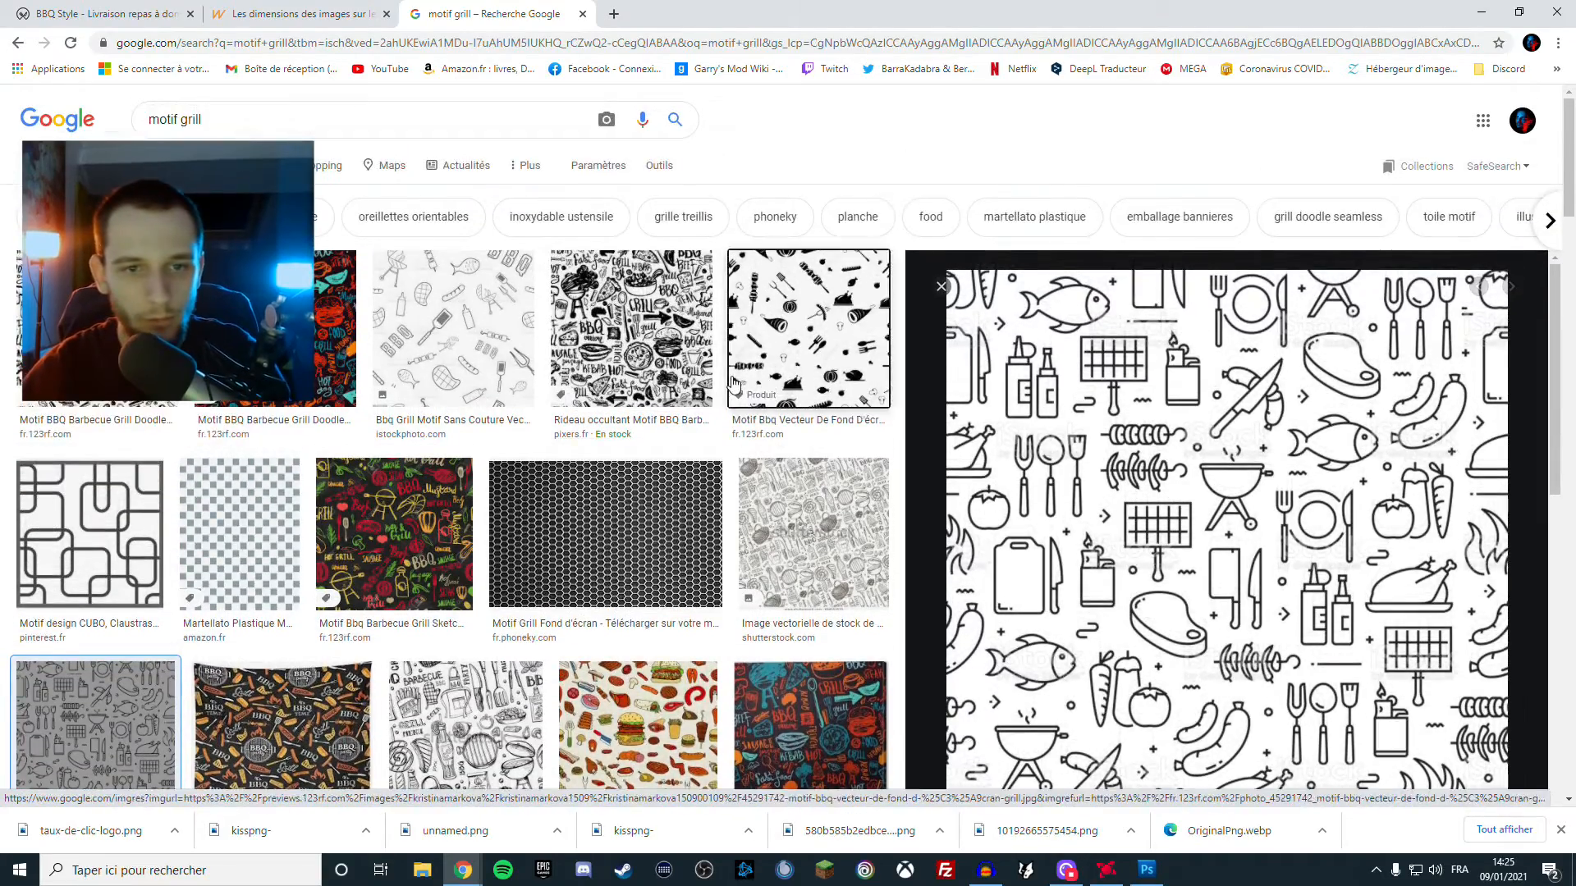
{"action": "left_click", "coordinate": [808, 220]}
{"action": "left_click", "coordinate": [607, 242]}
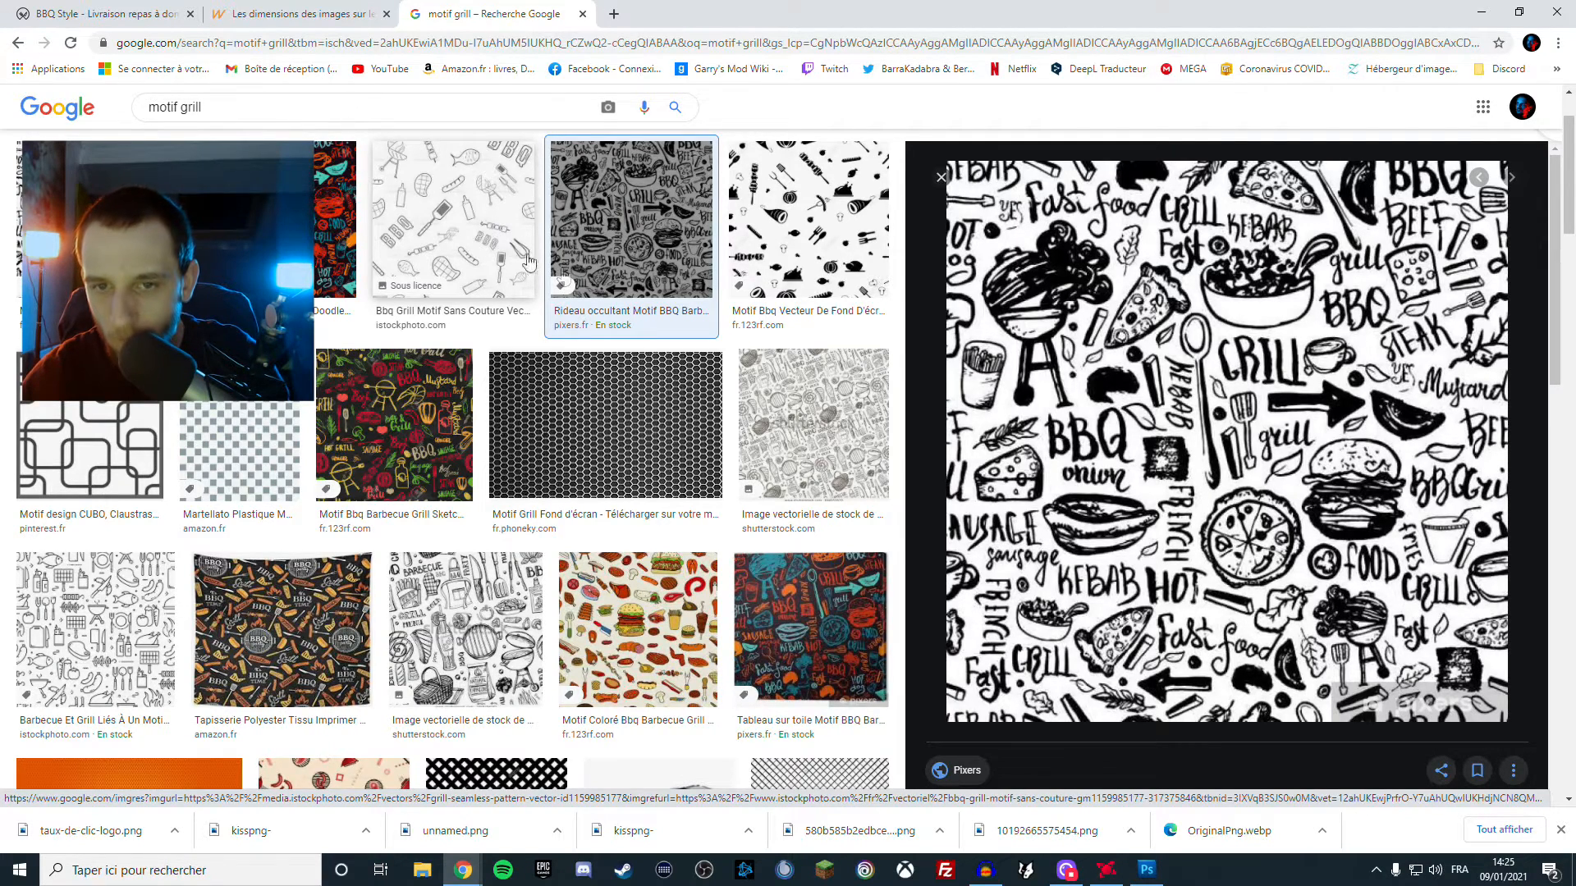
{"action": "right_click", "coordinate": [1183, 412]}
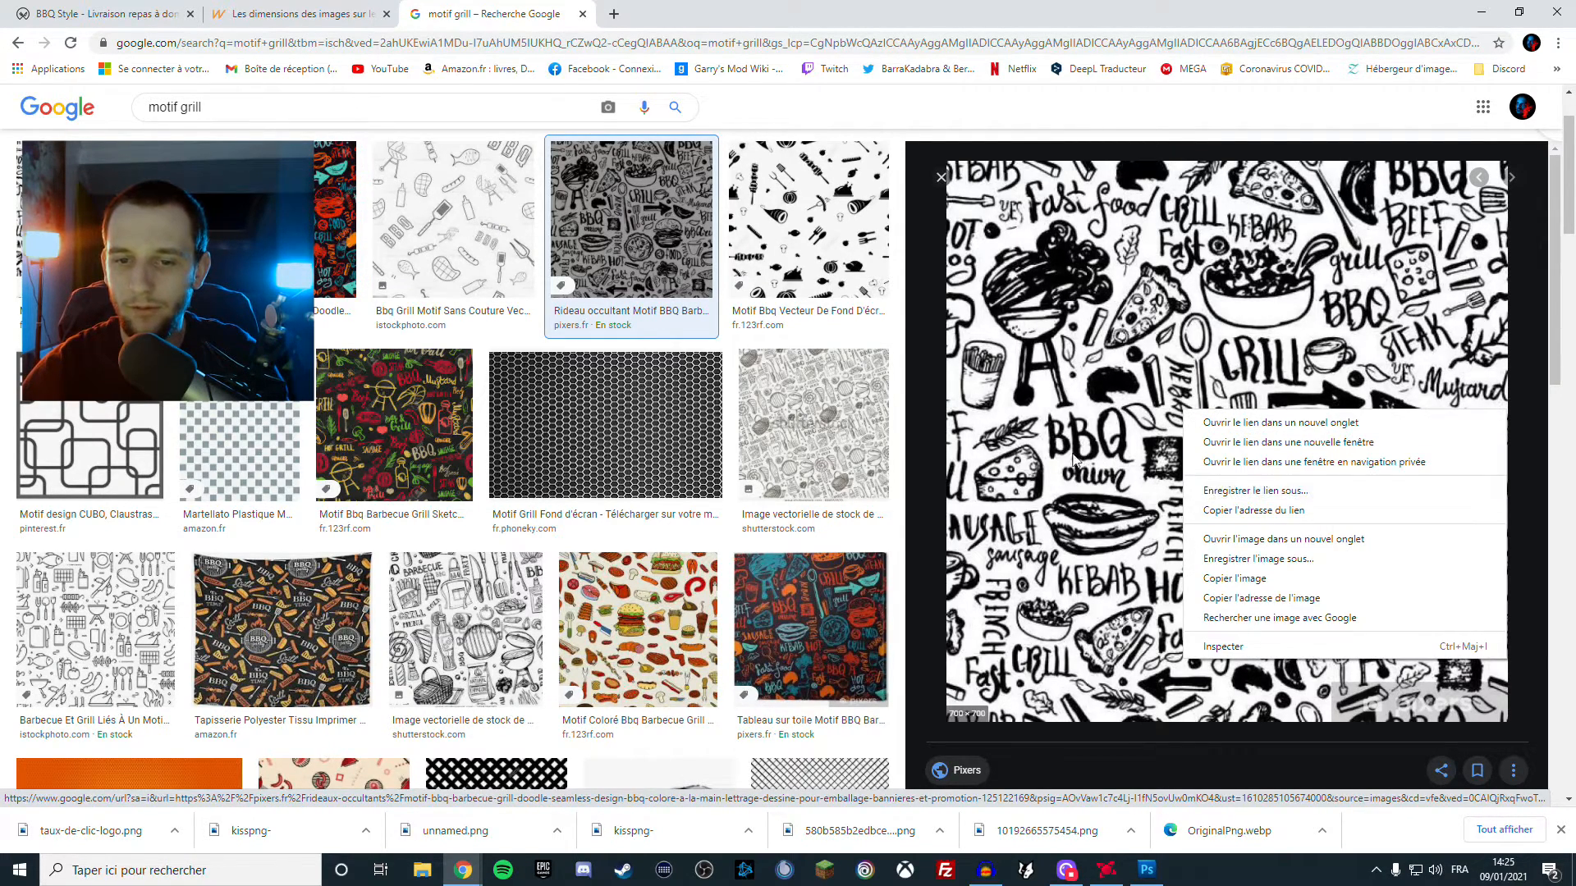
{"action": "left_click", "coordinate": [1247, 559]}
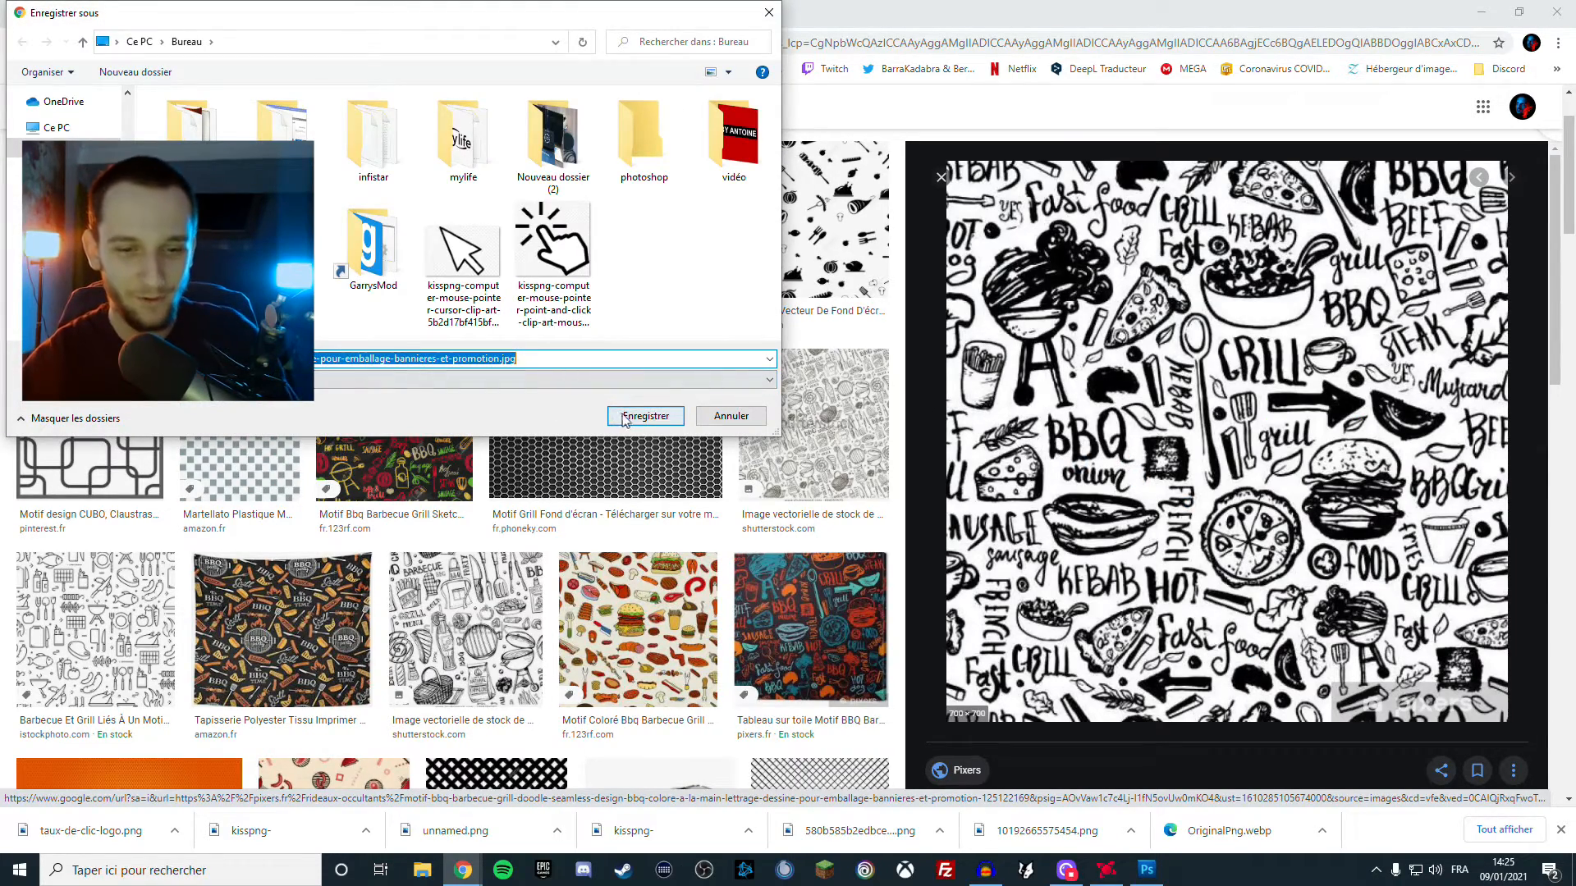
{"action": "left_click", "coordinate": [625, 416]}
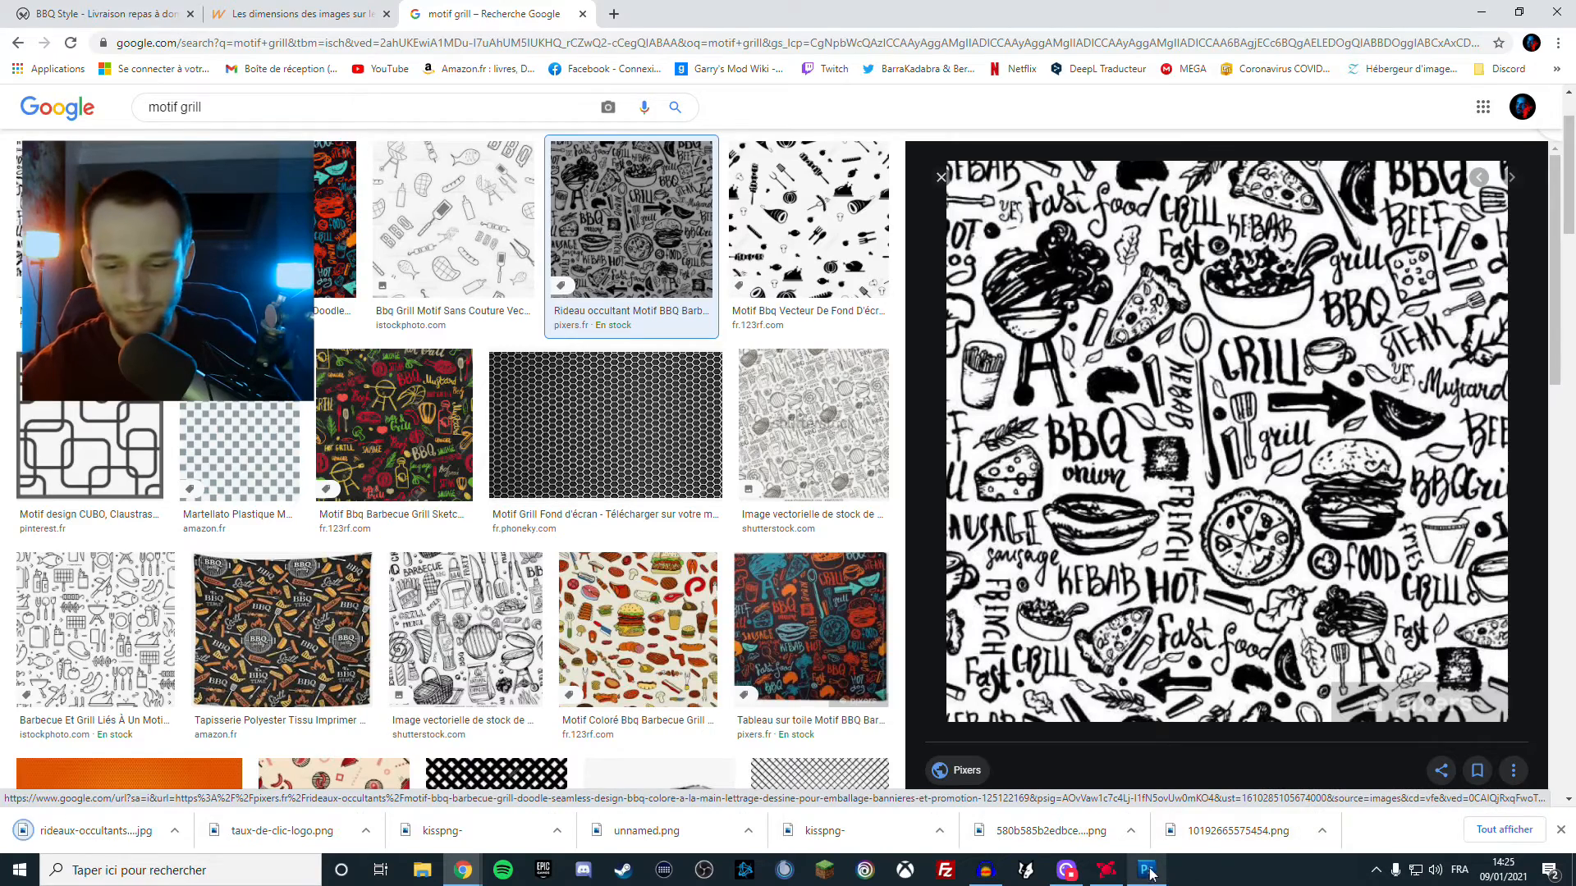
Switch to Photoshop and place the saved BBQ doodle pattern image in the upper-left area of the flyer
{"action": "left_click", "coordinate": [1146, 869]}
{"action": "left_click", "coordinate": [52, 11]}
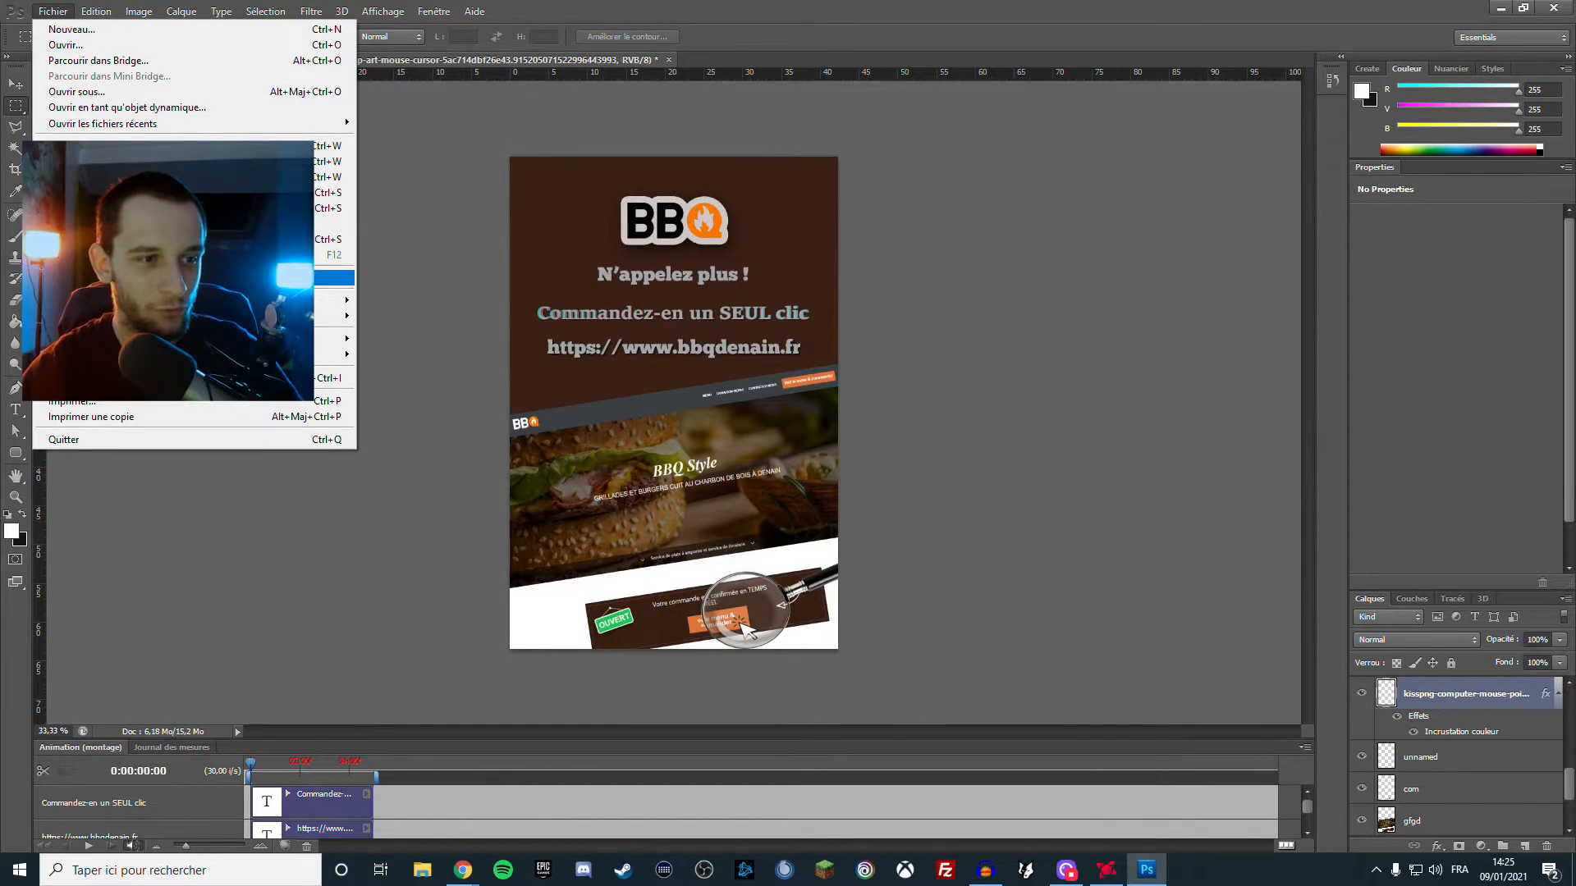
{"action": "left_click", "coordinate": [98, 276]}
{"action": "scroll", "coordinate": [861, 377], "scroll_direction": "down", "scroll_amount": 5}
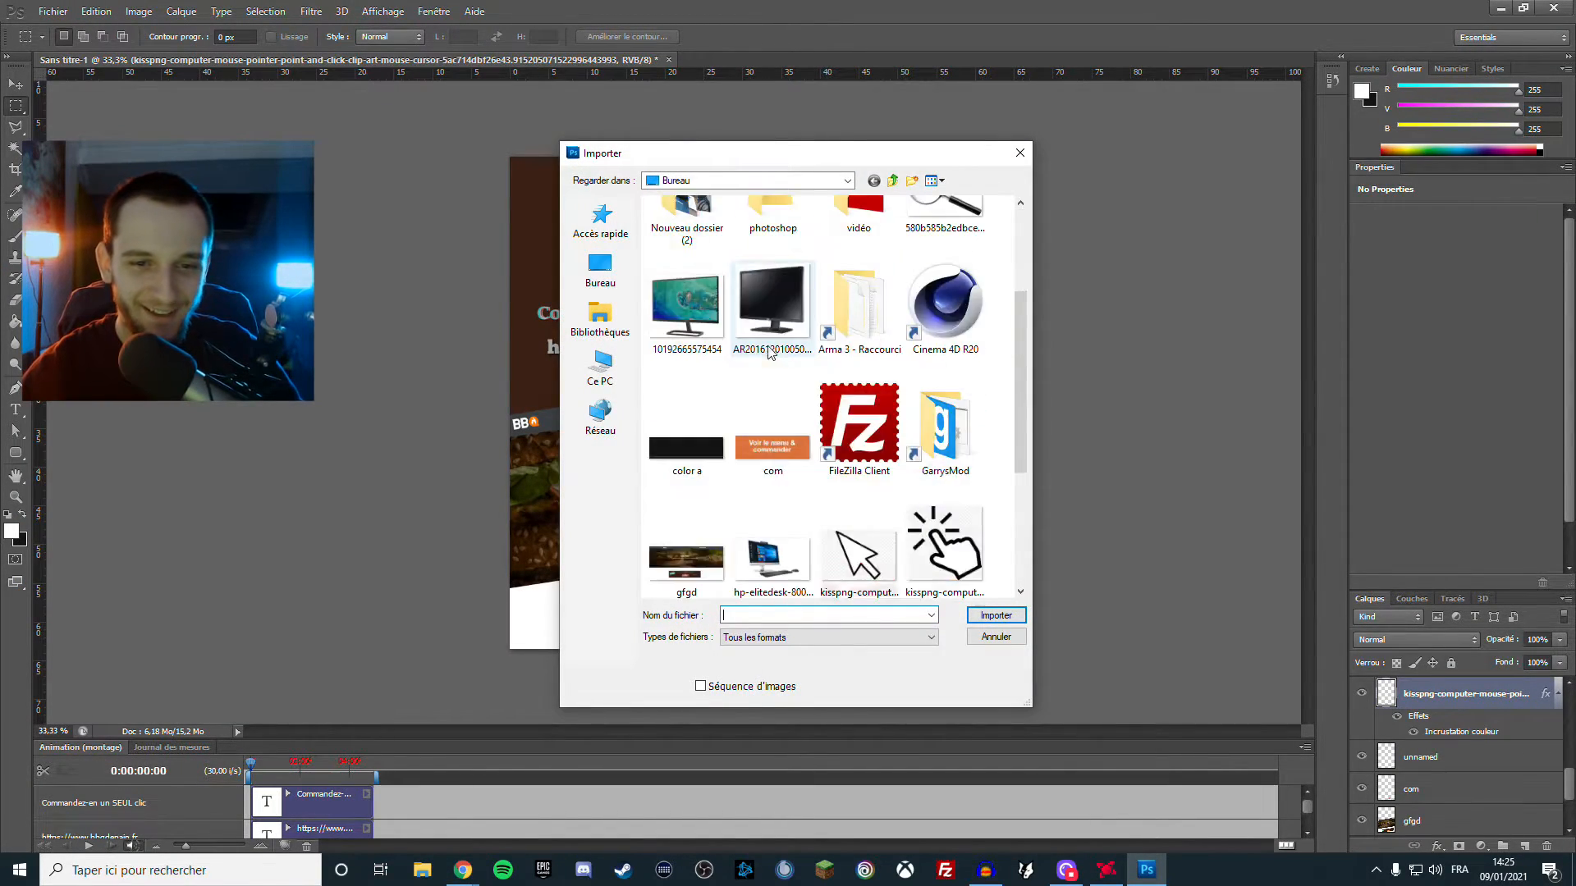
{"action": "left_click", "coordinate": [938, 428]}
{"action": "left_click", "coordinate": [996, 615]}
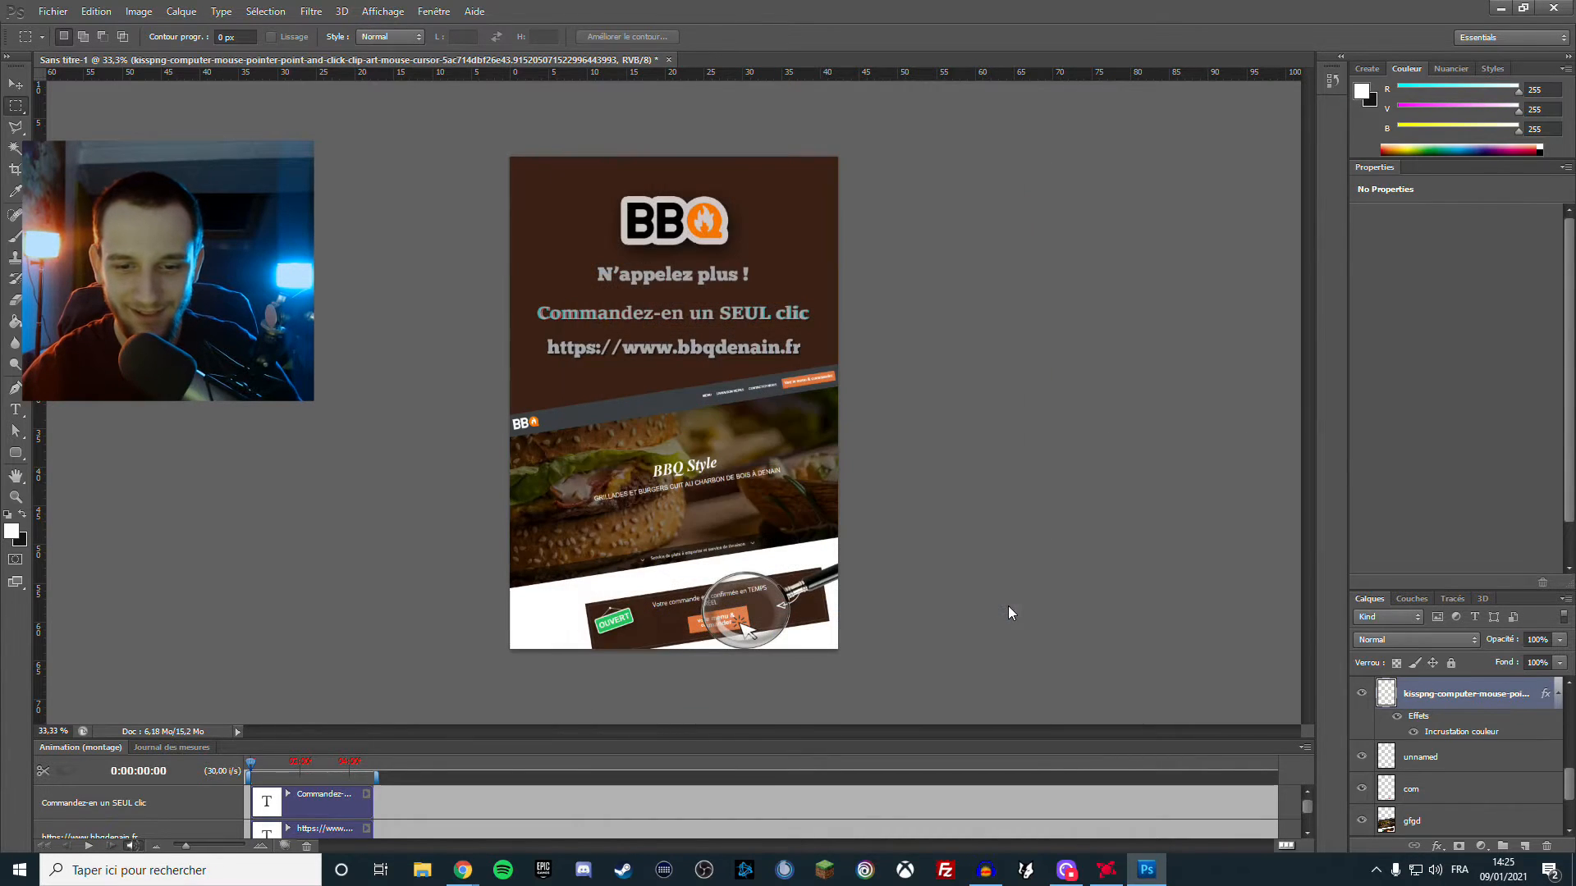
{"action": "left_click_drag", "start_coordinate": [742, 422], "coordinate": [636, 277]}
{"action": "key", "text": "Return"}
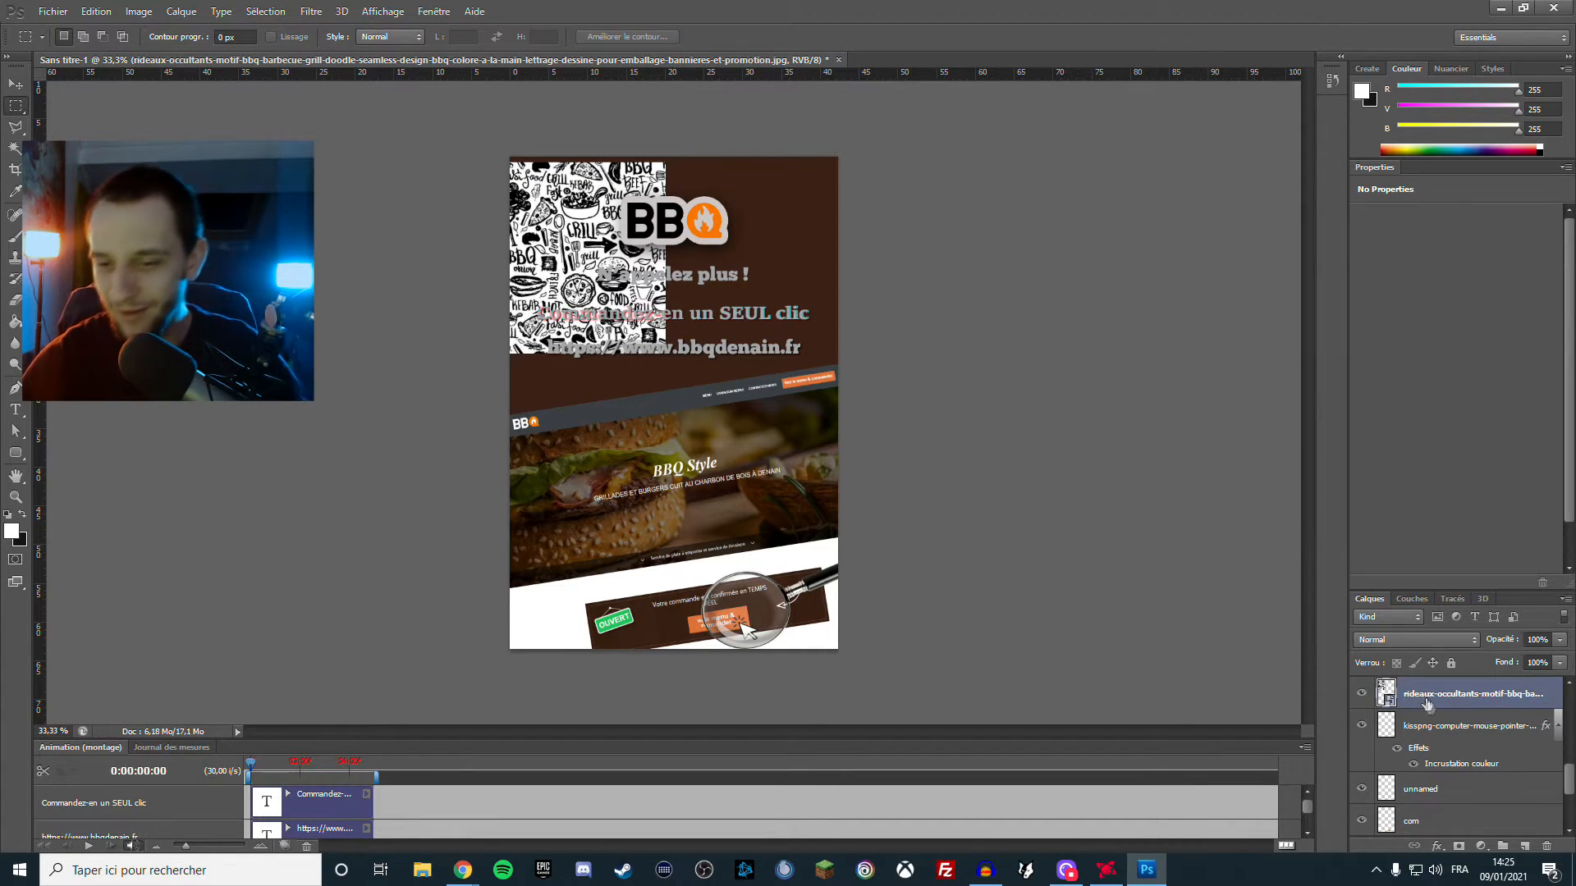
Select the background layer Calque 0 and add a vertical guide through the flyer's horizontal centre
{"action": "scroll", "coordinate": [1453, 811], "scroll_direction": "down", "scroll_amount": 3}
{"action": "left_click", "coordinate": [1459, 789]}
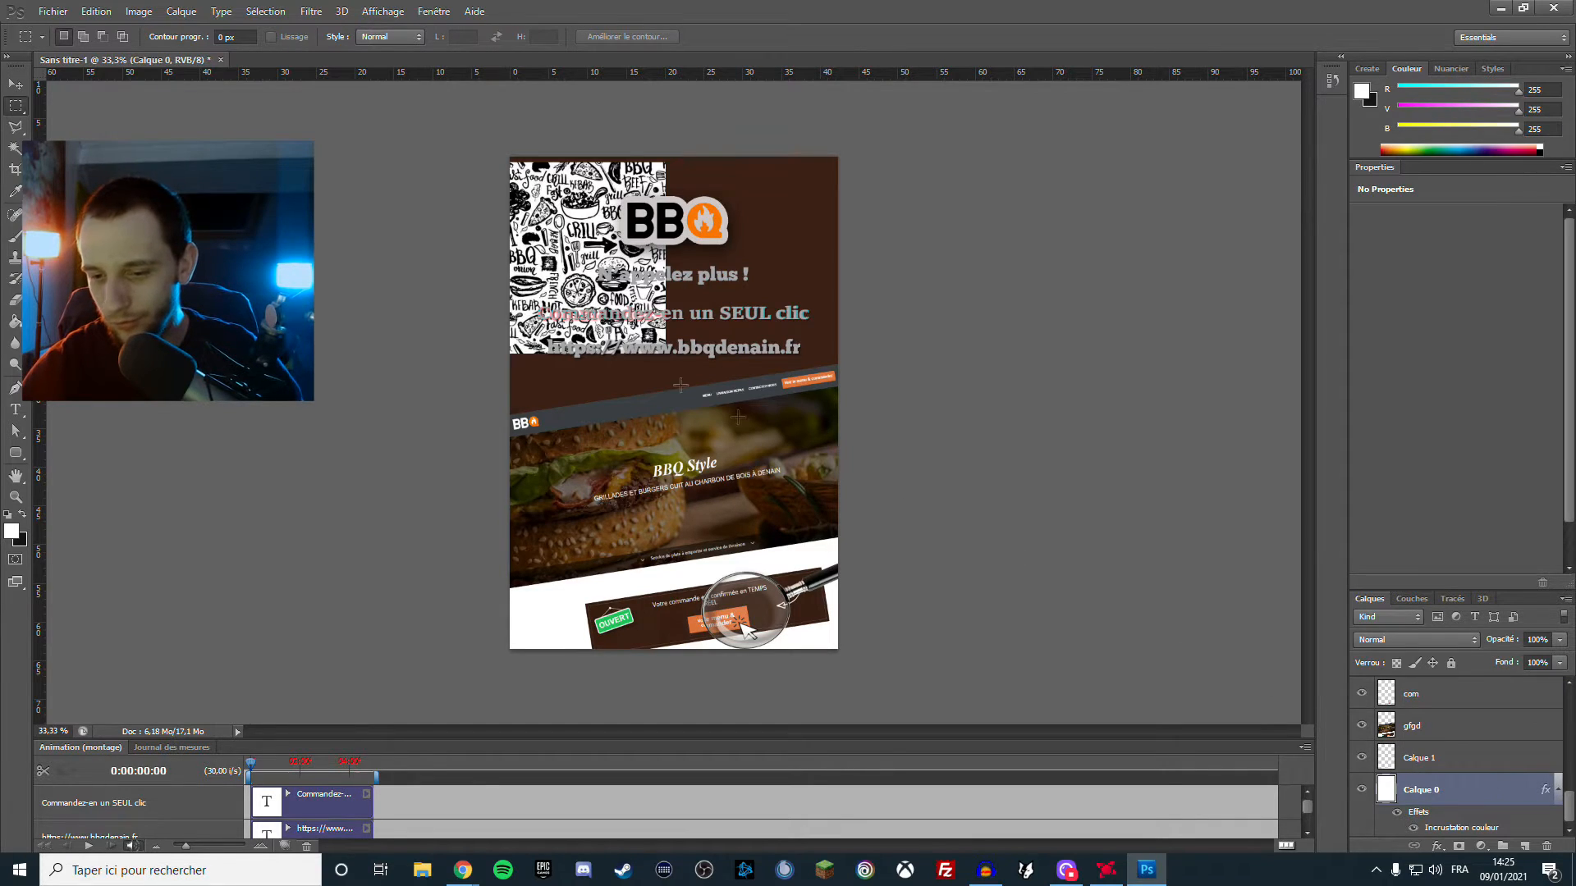
{"action": "key", "text": "v"}
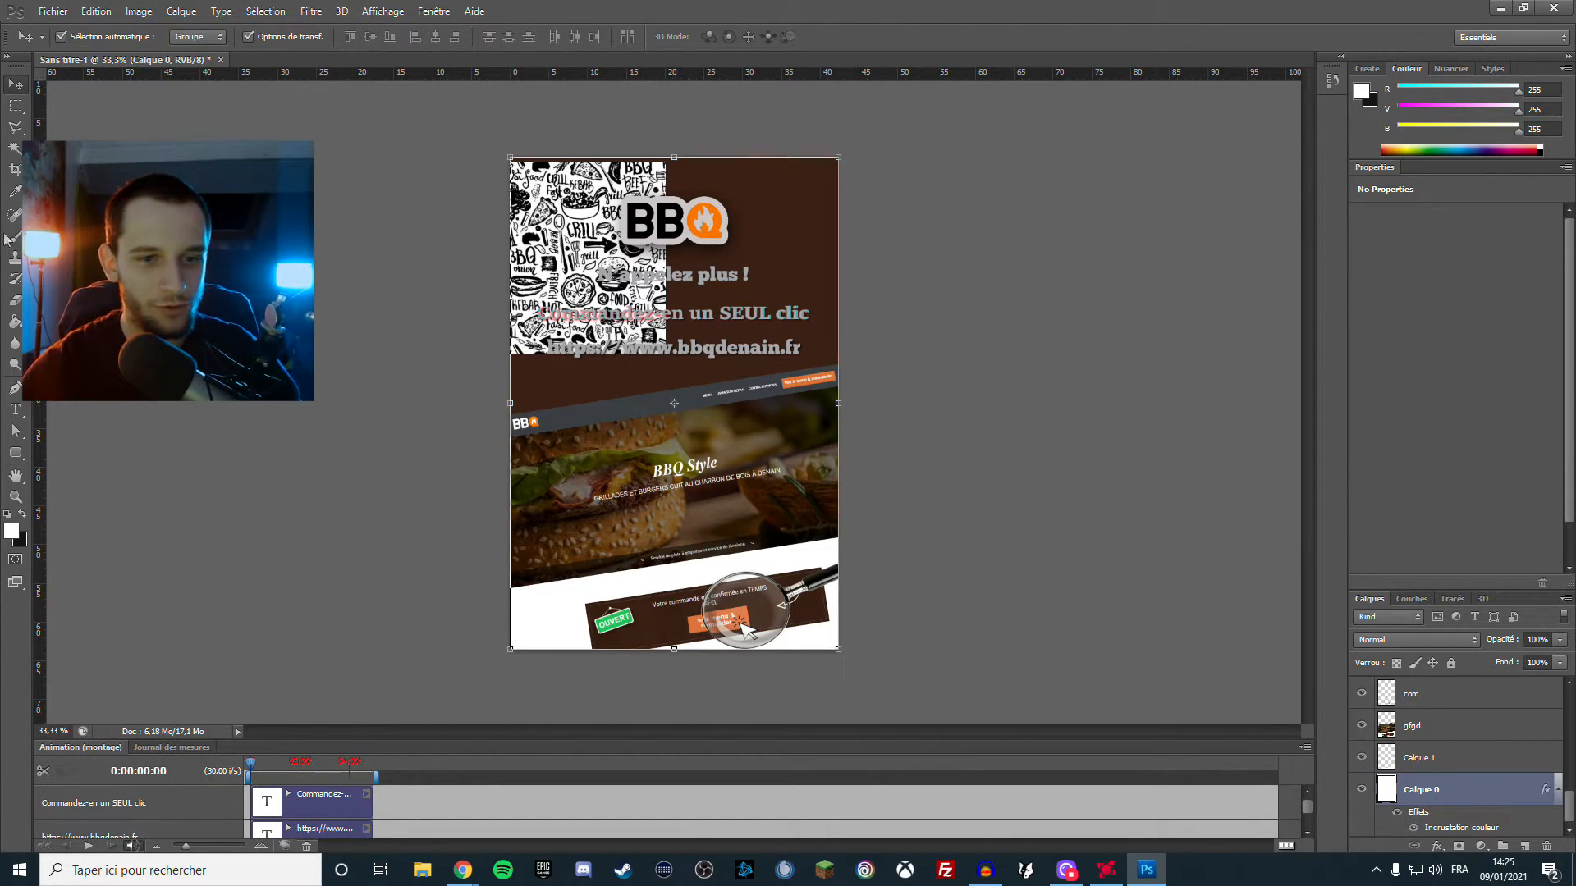
{"action": "left_click_drag", "start_coordinate": [38, 312], "coordinate": [674, 402]}
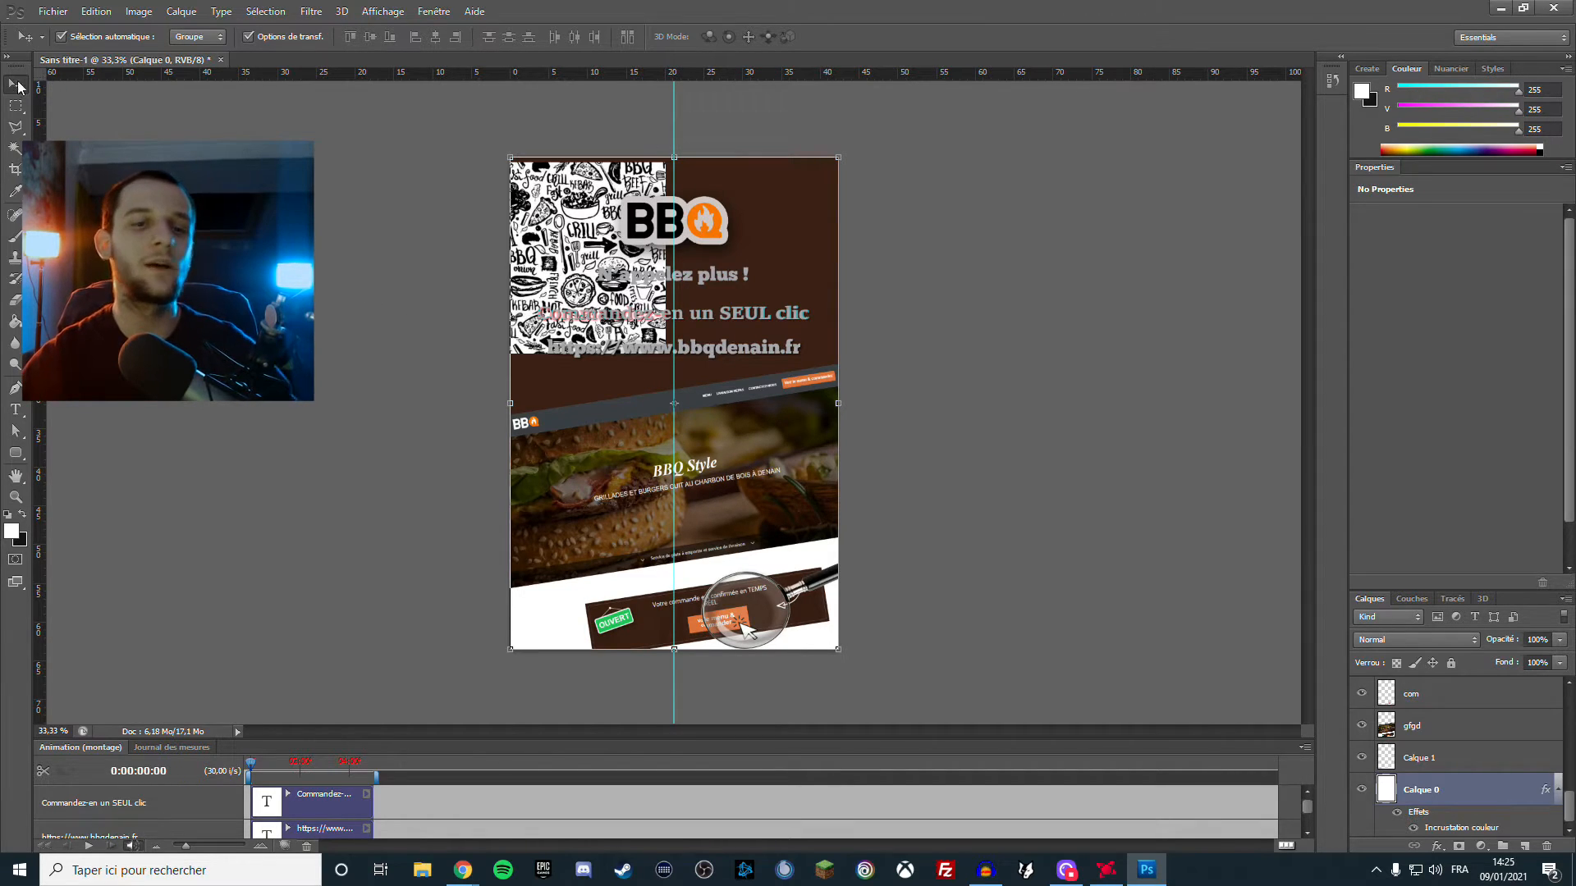
Move the BBQ doodle pattern layer to the top of the layer stack, above the headline text layers
{"action": "scroll", "coordinate": [1469, 713], "scroll_direction": "up", "scroll_amount": 5}
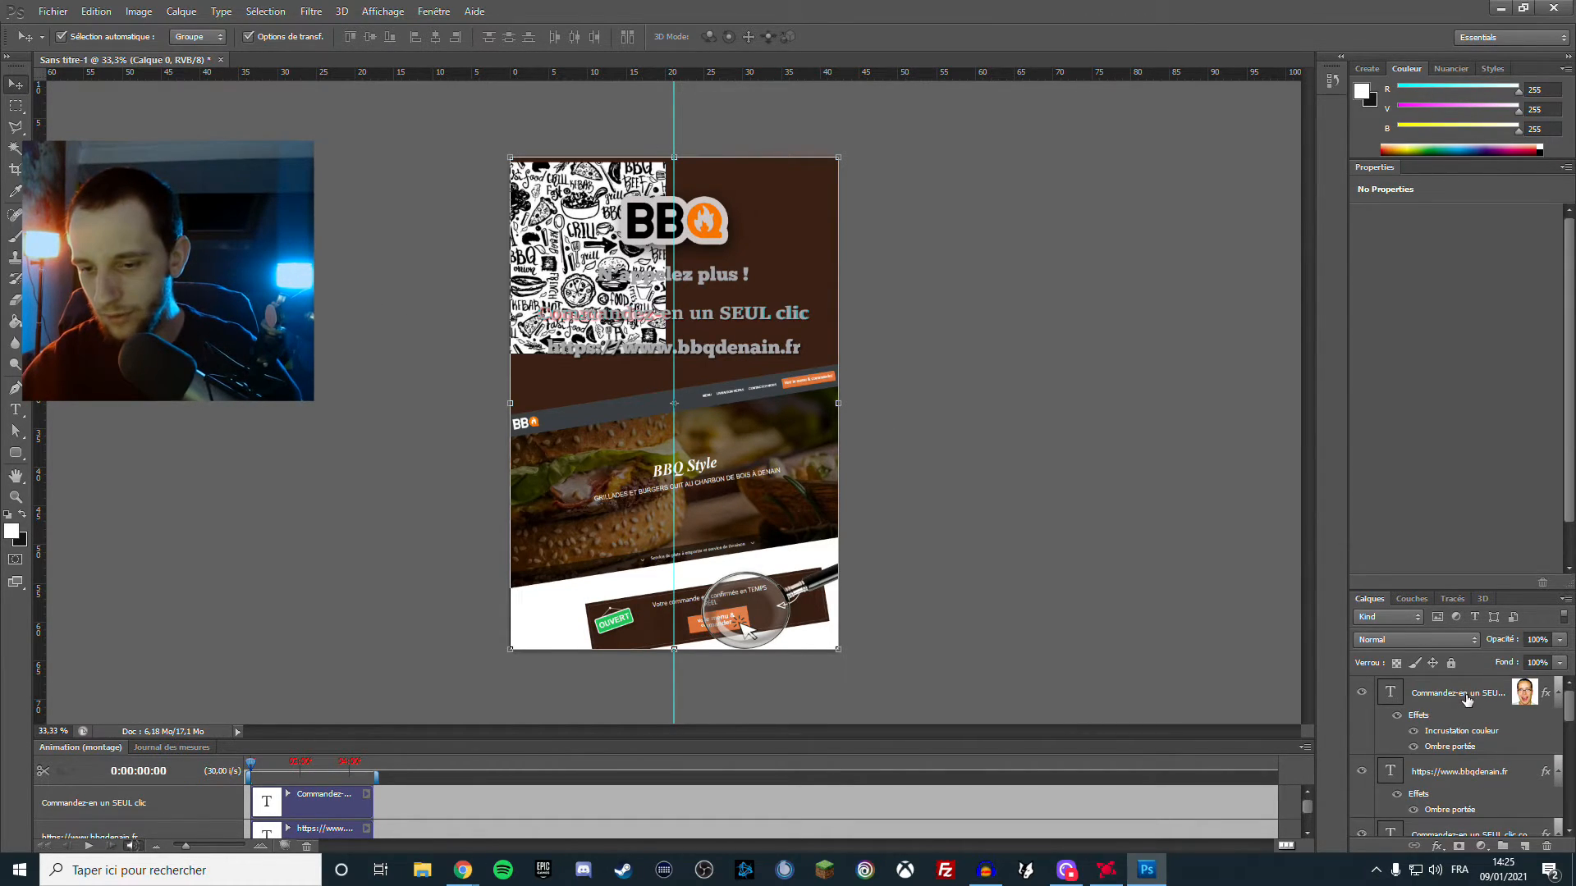
{"action": "scroll", "coordinate": [1487, 711], "scroll_direction": "down", "scroll_amount": 5}
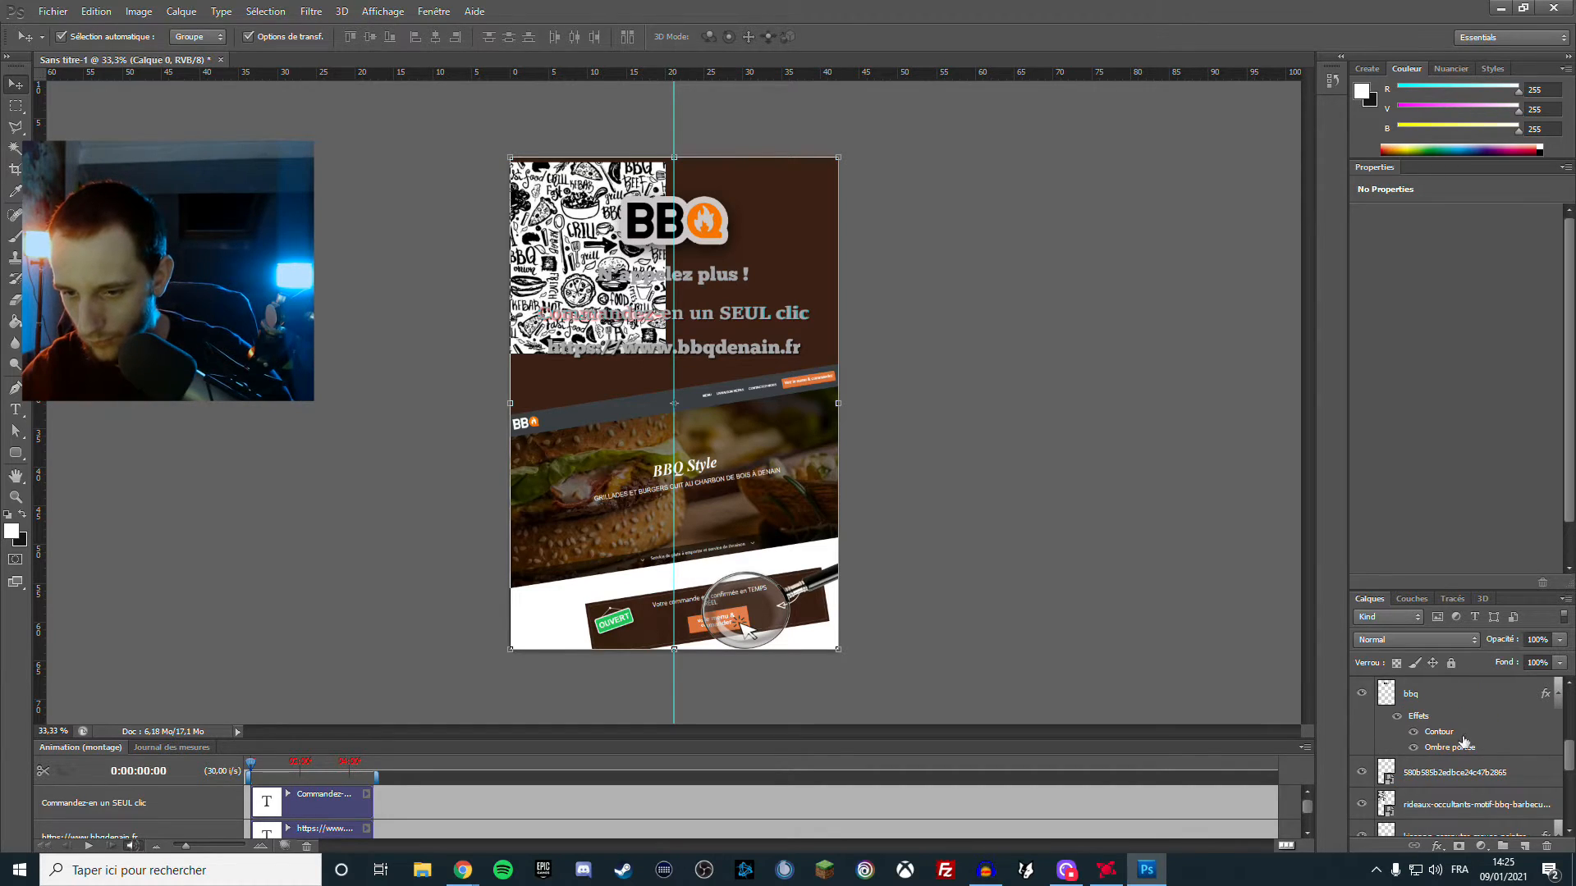
{"action": "left_click", "coordinate": [1362, 725]}
{"action": "left_click", "coordinate": [1362, 726]}
{"action": "left_click_drag", "start_coordinate": [1518, 732], "coordinate": [1523, 689]}
Align the pattern's right edge to the centre guide and scale it to about 143% wide and 145% high
{"action": "left_click_drag", "start_coordinate": [667, 164], "coordinate": [675, 156]}
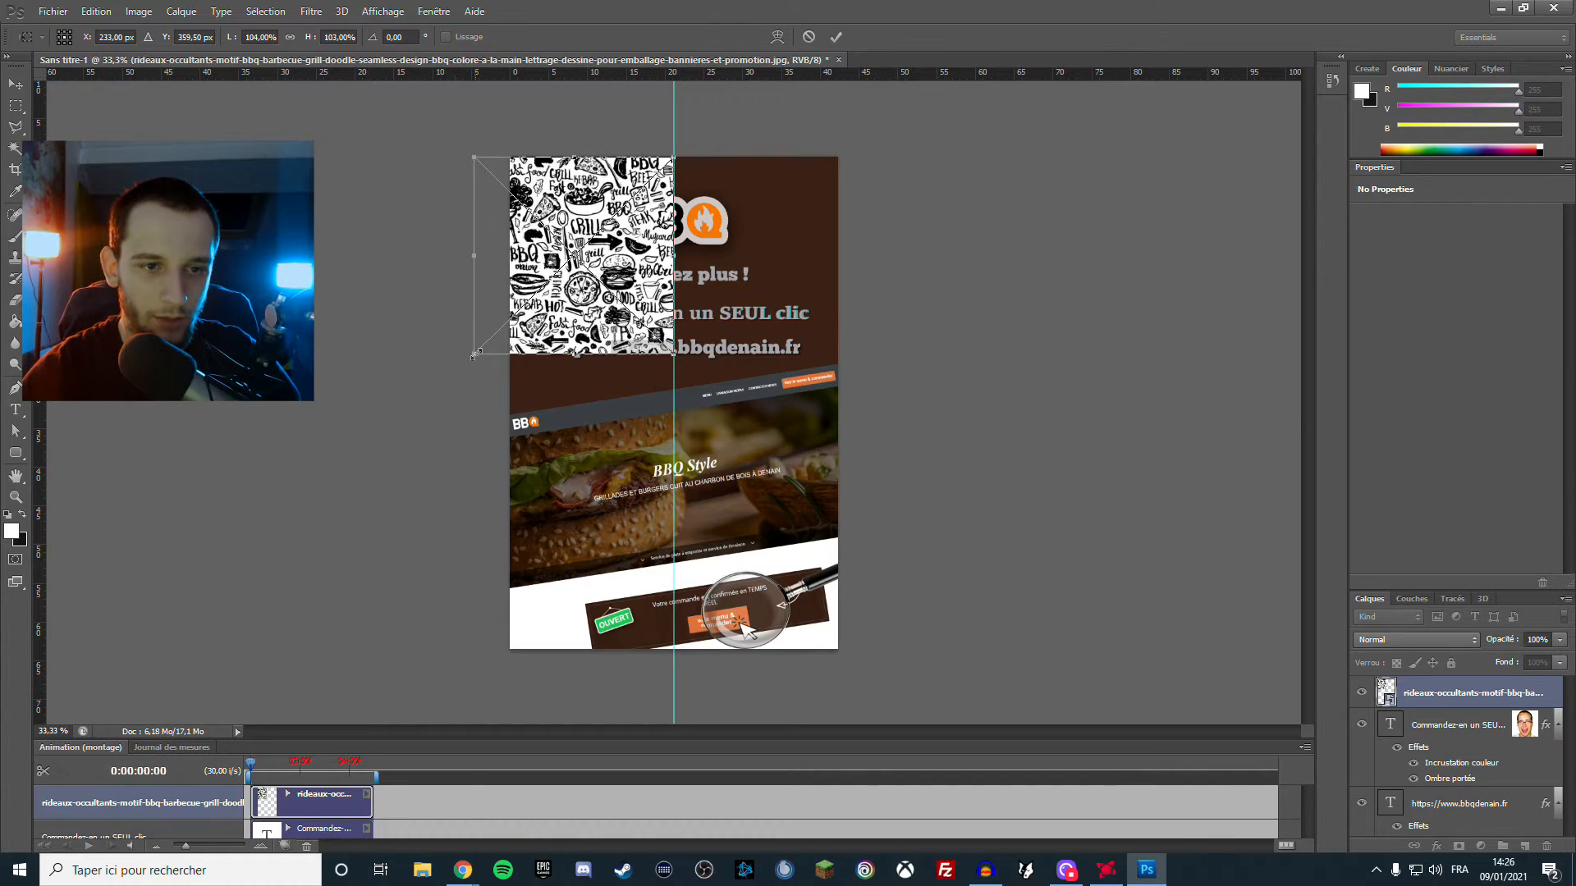
{"action": "left_click_drag", "start_coordinate": [476, 349], "coordinate": [404, 430]}
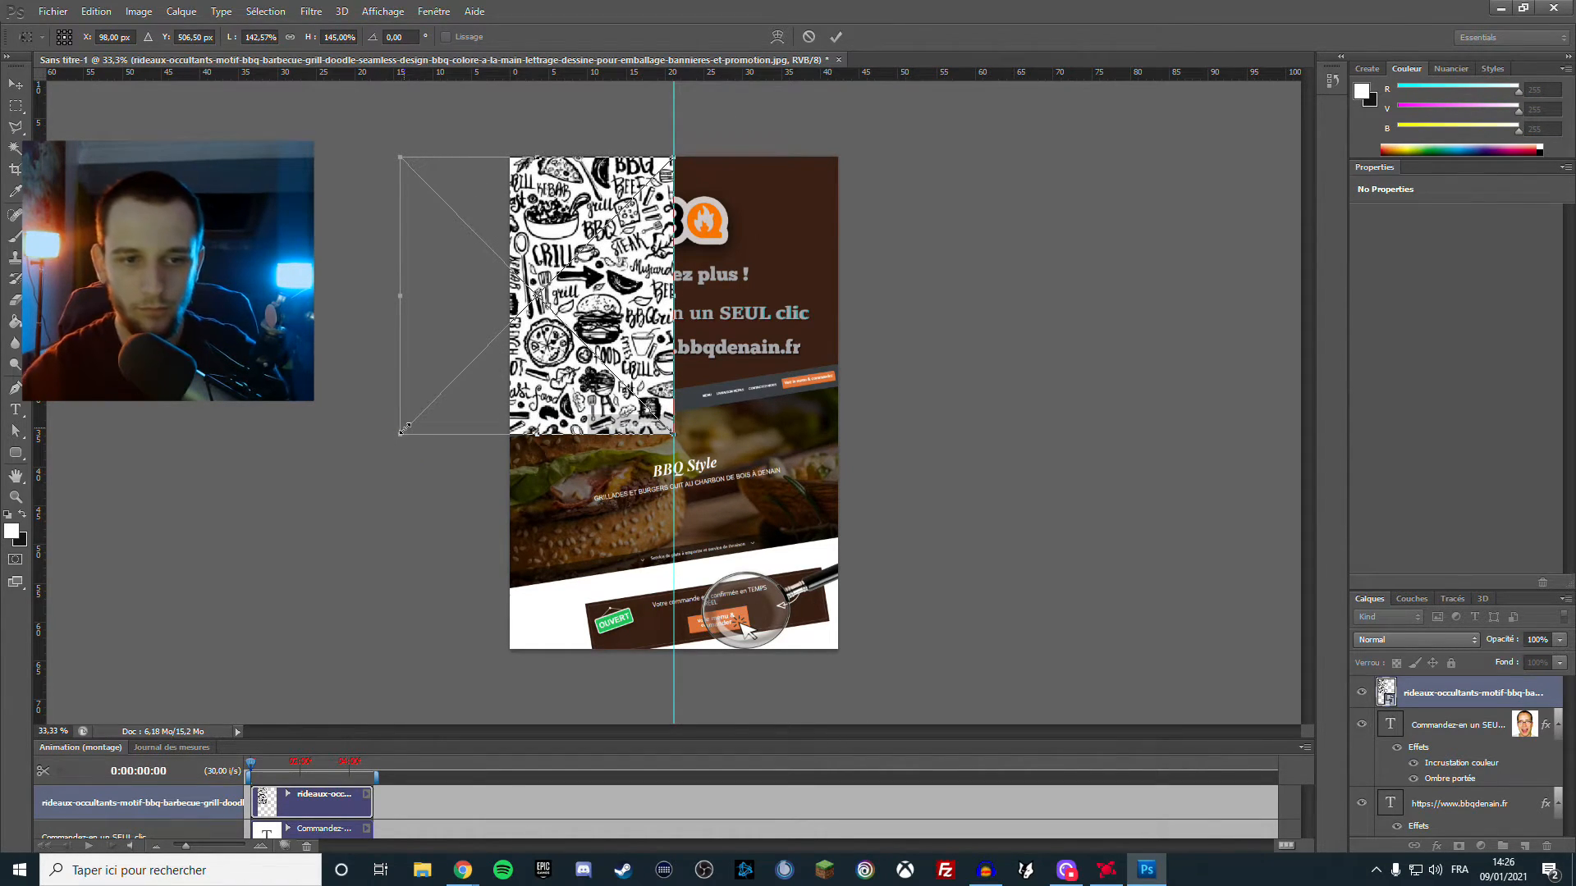
{"action": "key", "text": "Return"}
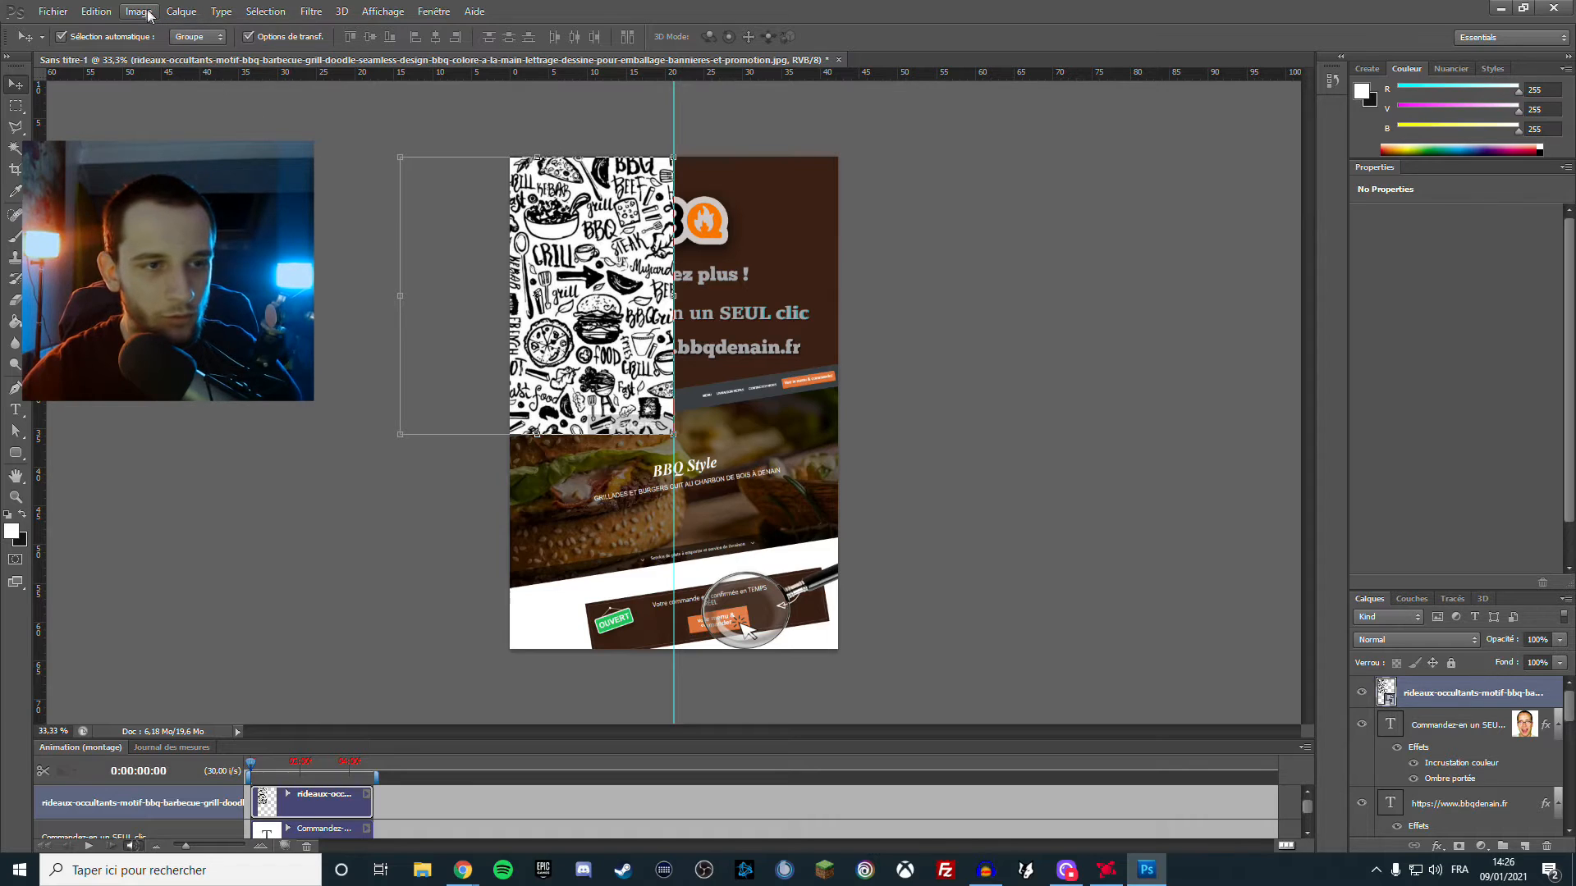
Try flipping the BBQ doodle pattern horizontally, and undo the flip
{"action": "left_click", "coordinate": [96, 11]}
{"action": "mouse_move", "coordinate": [295, 331]}
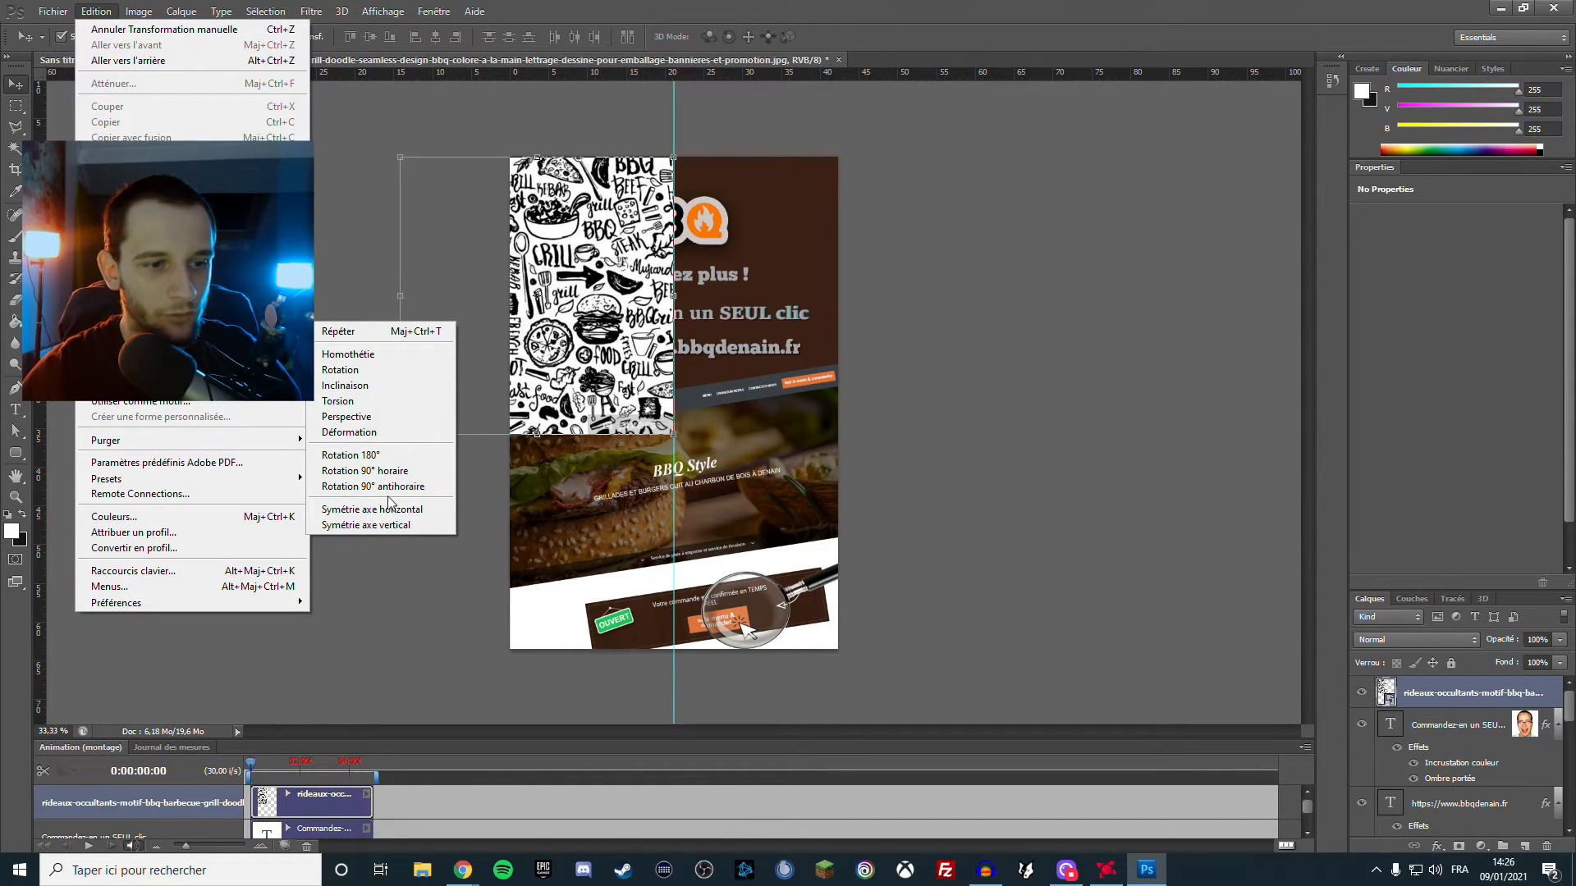
{"action": "left_click", "coordinate": [373, 509]}
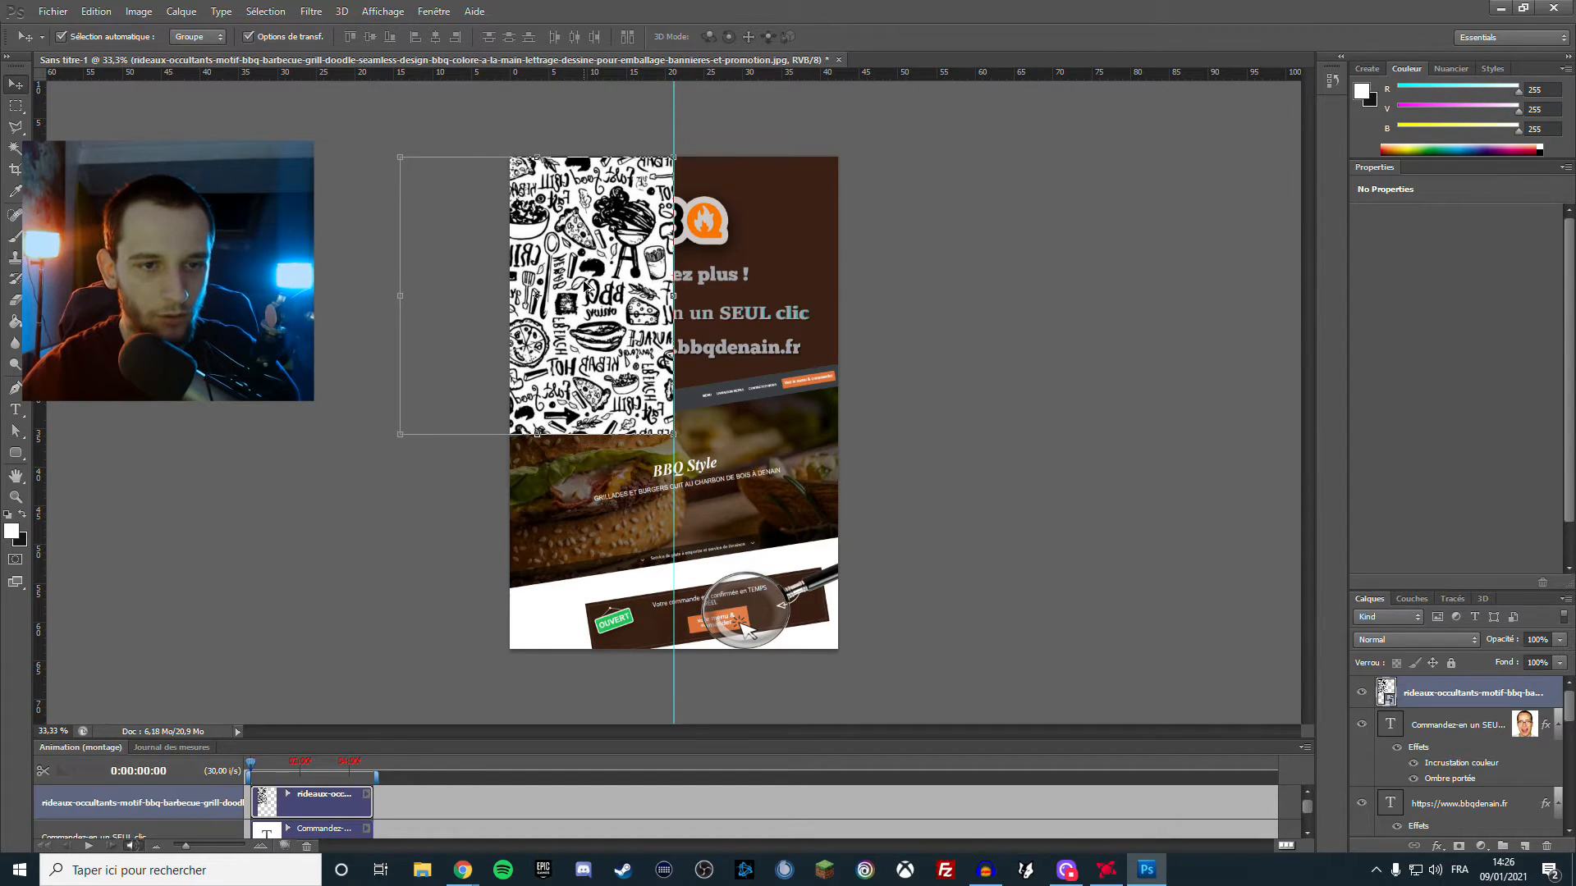
{"action": "key", "text": "ctrl+z"}
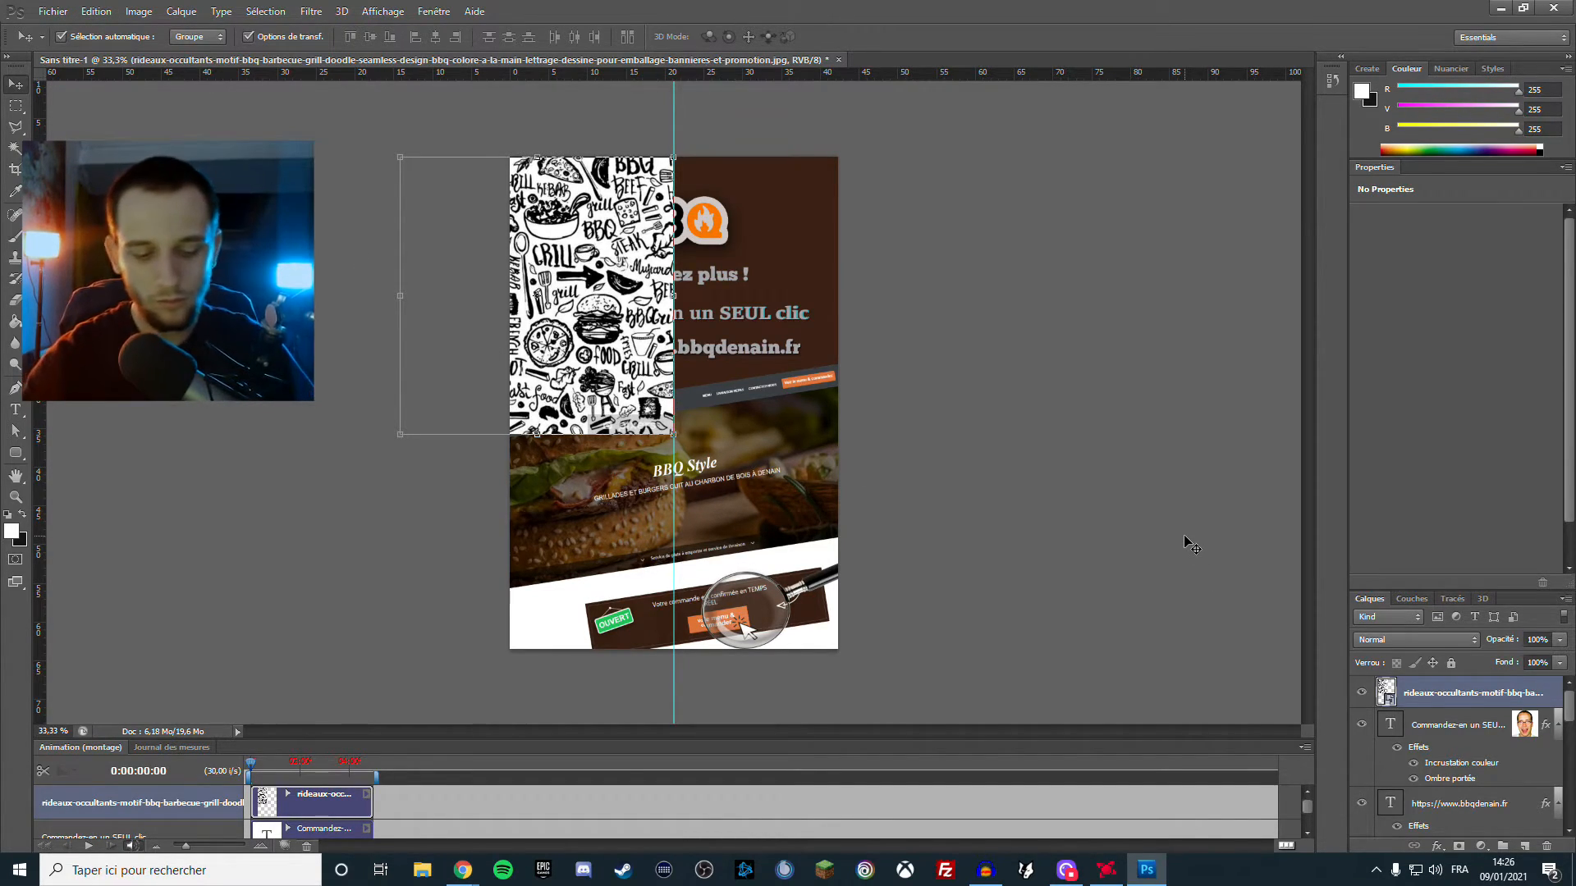
Duplicate the BBQ doodle pattern layer and move the copy beside the original, with its left edge on the centre guide
{"action": "key", "text": "ctrl+j"}
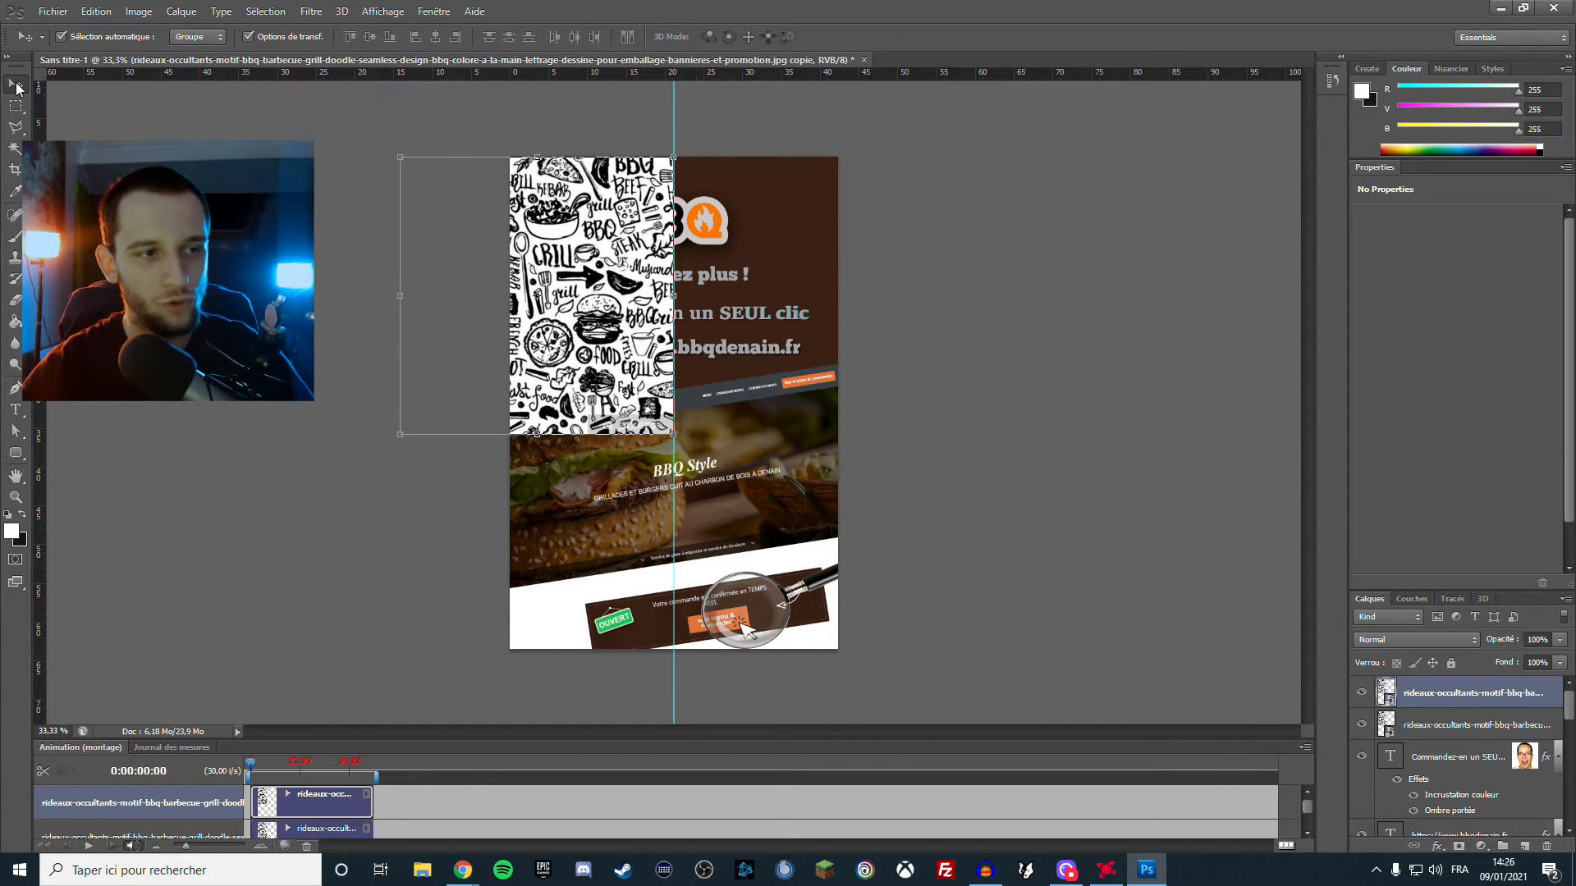
{"action": "key", "text": "shift+Right"}
{"action": "key", "text": "shift+Right"}
{"action": "key", "text": "shift+Right"}
{"action": "key", "text": "shift+Right"}
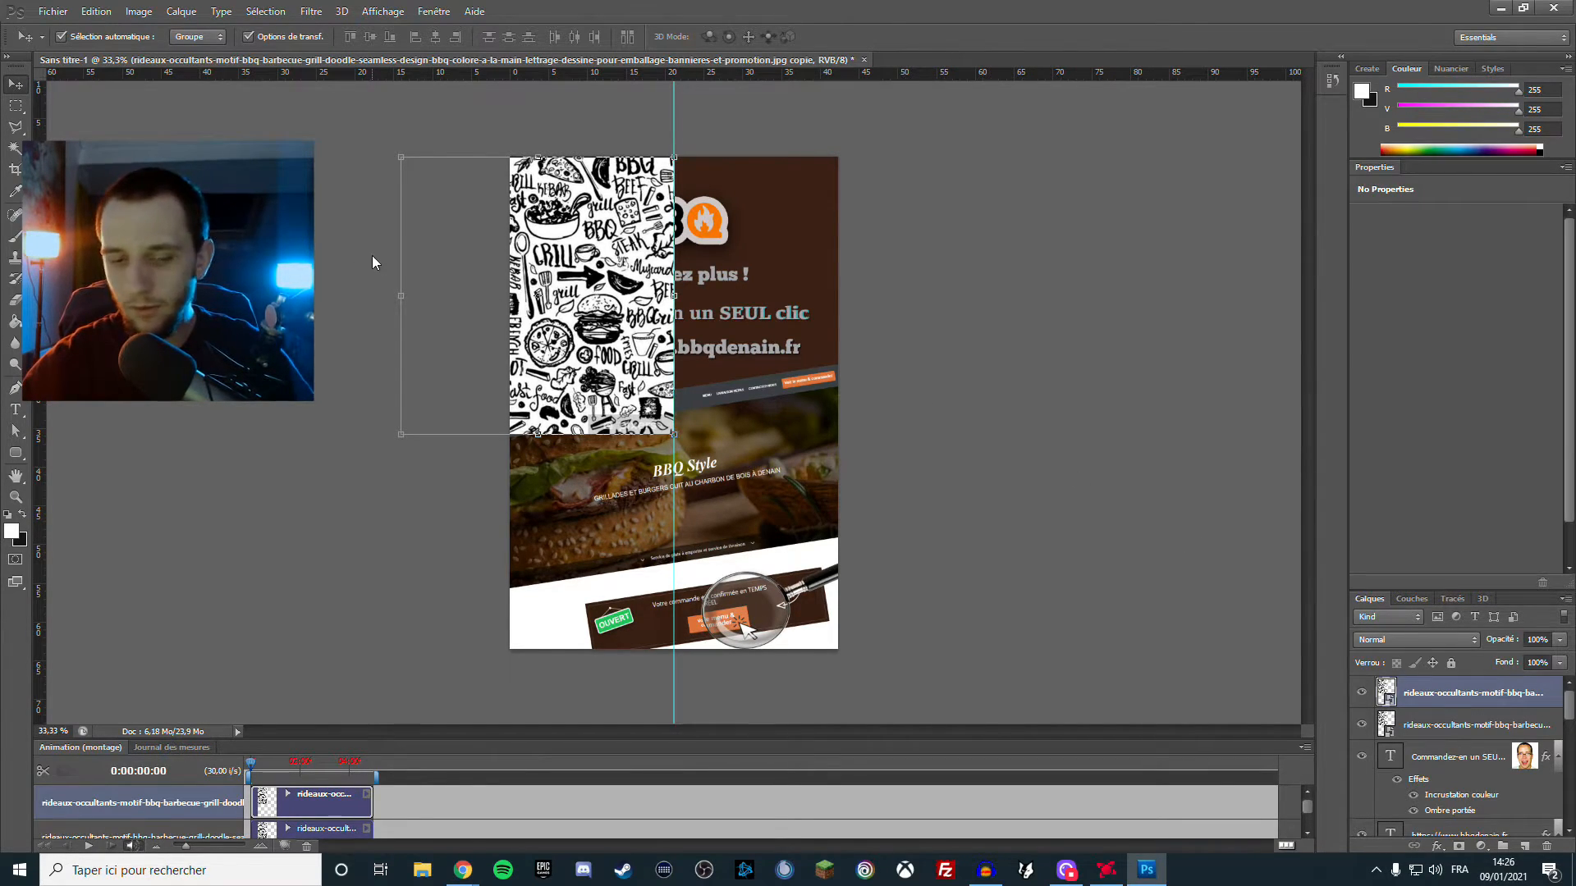
{"action": "key", "text": "shift+Right"}
{"action": "key", "text": "shift+Right"}
{"action": "key", "text": "shift+Right"}
{"action": "key", "text": "shift+Right"}
{"action": "key", "text": "shift+Right"}
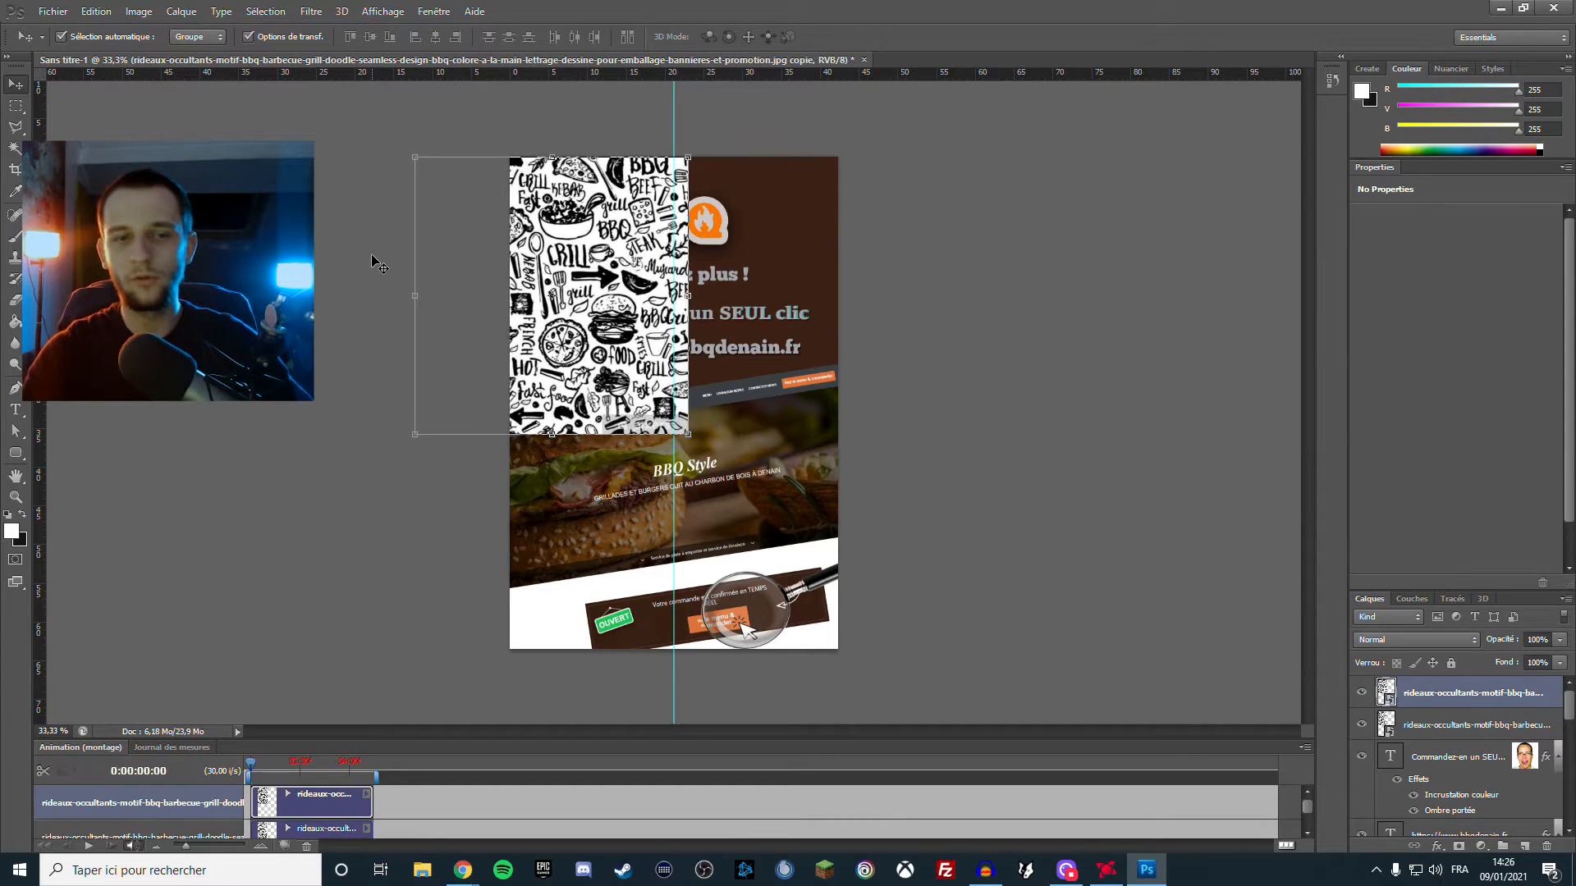
{"action": "key", "text": "shift+Right"}
{"action": "key", "text": "shift+Right"}
{"action": "key", "text": "shift+Right"}
{"action": "key", "text": "shift+Right"}
{"action": "key", "text": "shift+Right"}
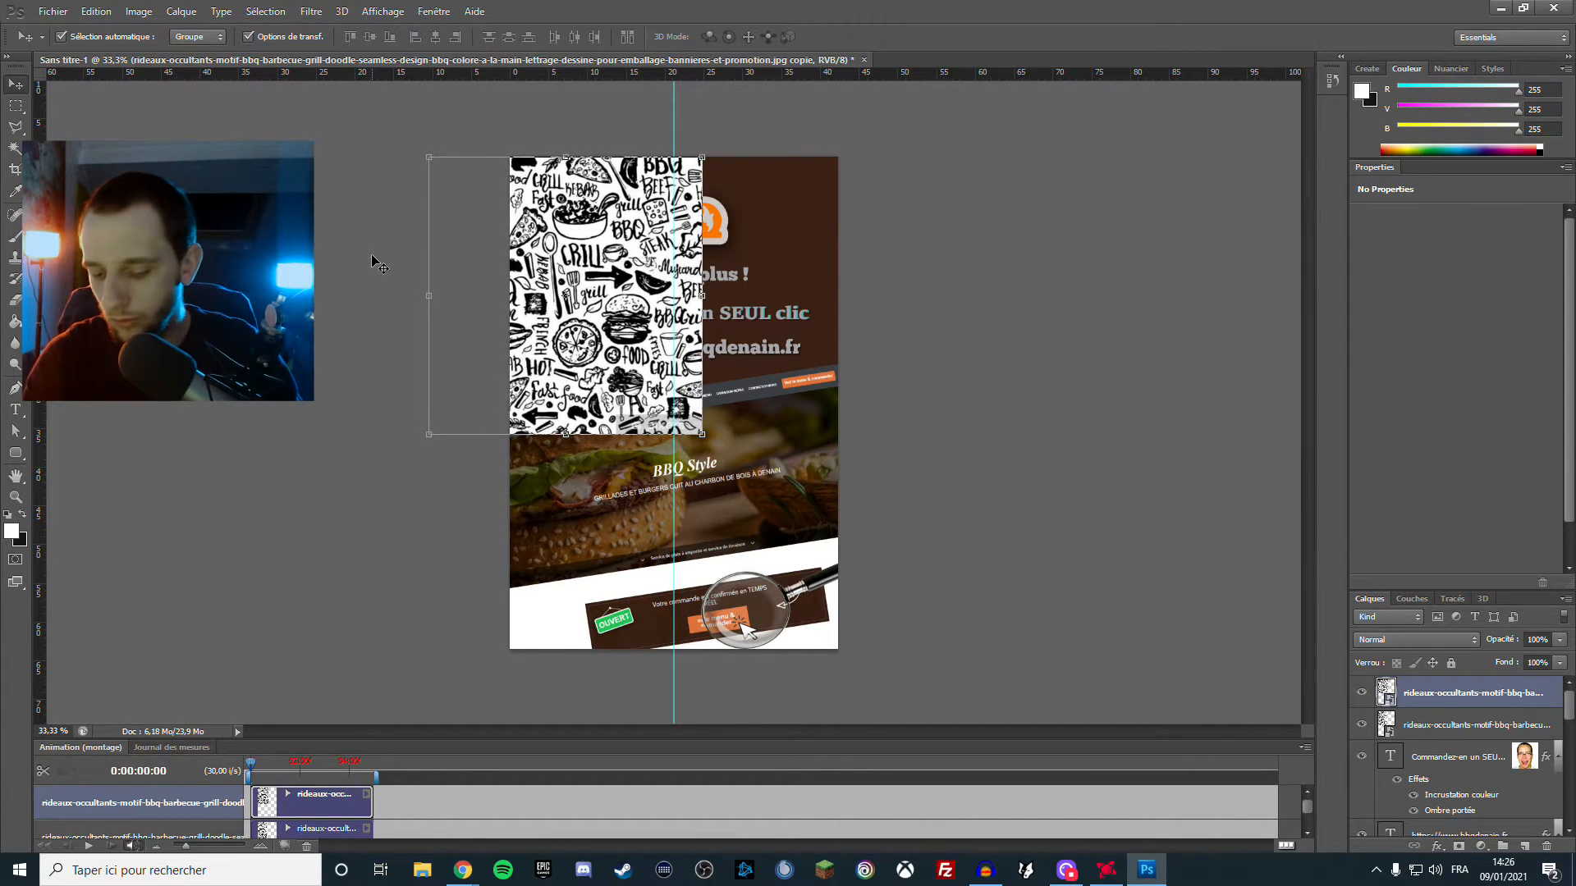
{"action": "key", "text": "shift+Right"}
{"action": "key", "text": "shift+Right"}
{"action": "key", "text": "shift+Right"}
{"action": "key", "text": "shift+Right"}
{"action": "key", "text": "shift+Right"}
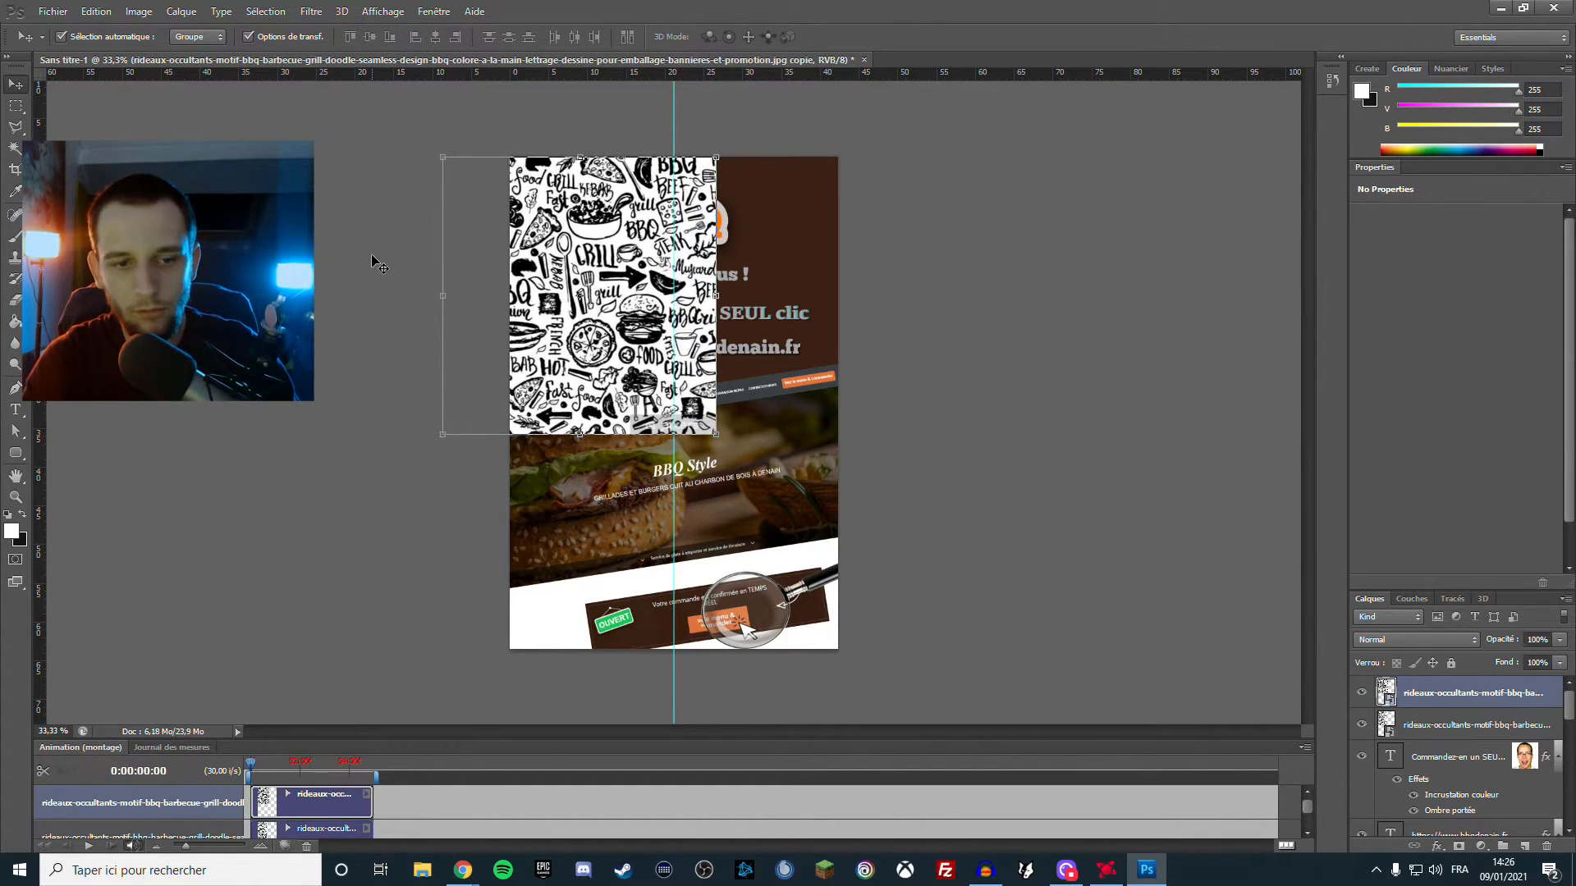
{"action": "key", "text": "shift+Right"}
{"action": "key", "text": "shift+Right"}
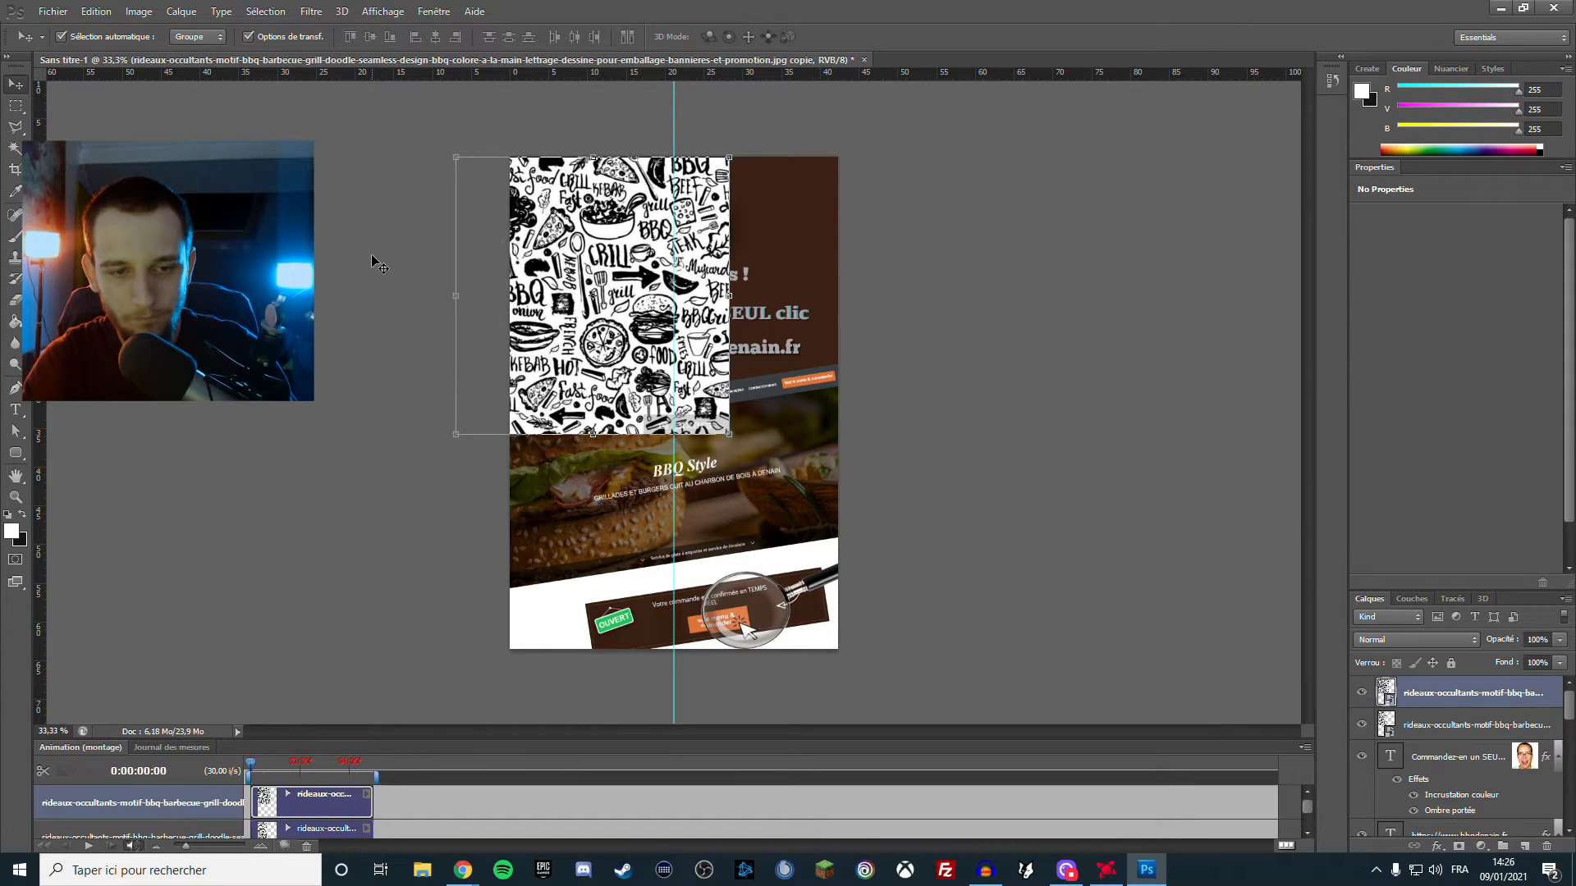
{"action": "left_click_drag", "start_coordinate": [589, 347], "coordinate": [809, 348]}
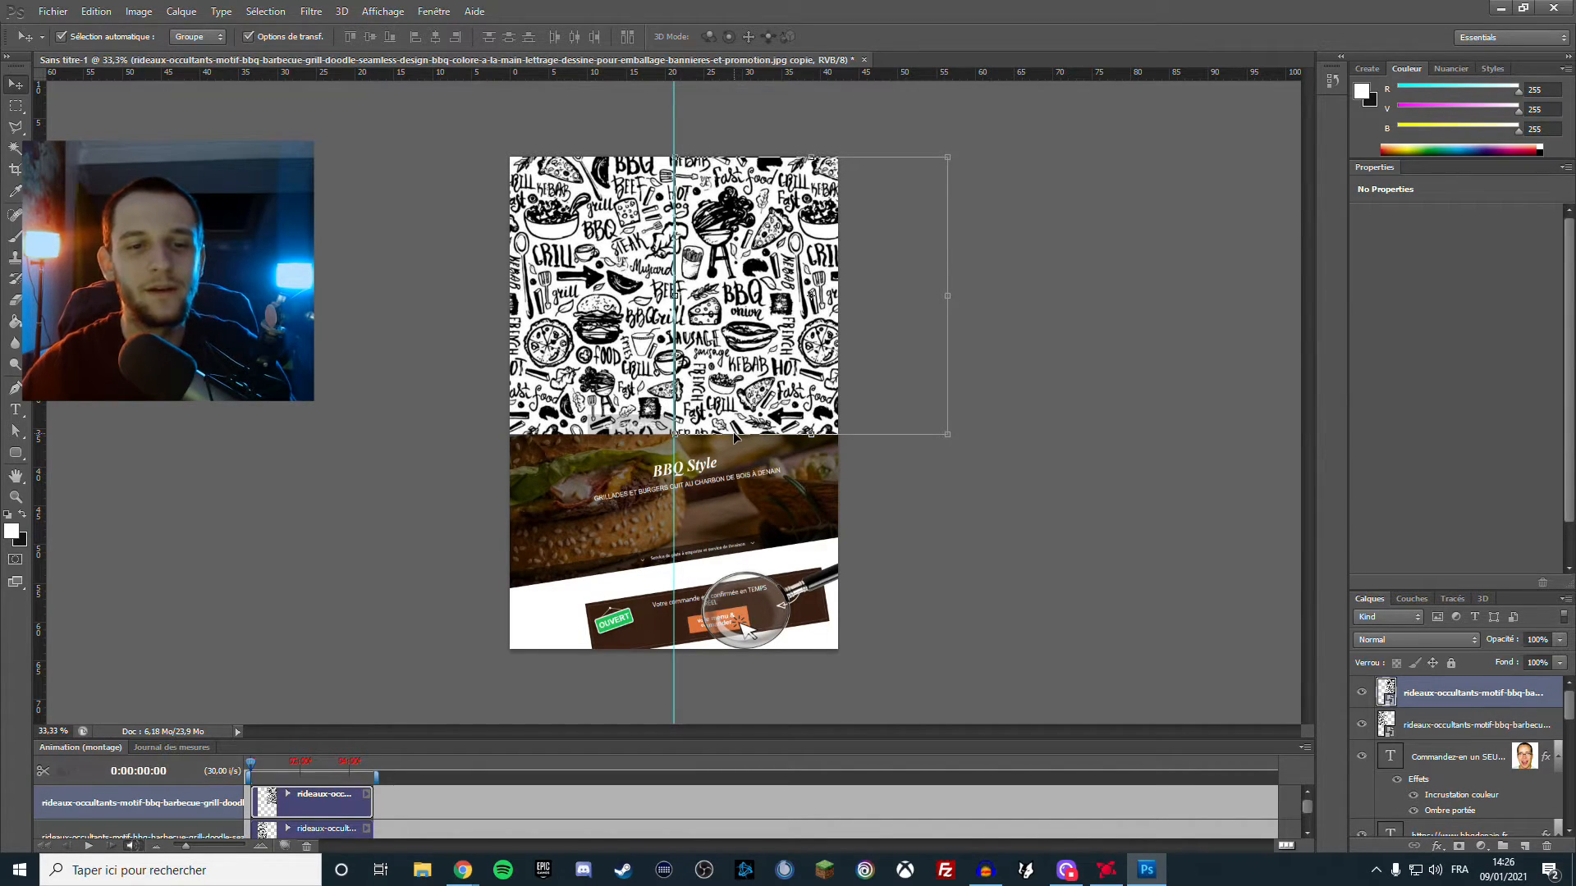
Try flipping the pattern copy vertically, and undo the flip
{"action": "left_click", "coordinate": [16, 106]}
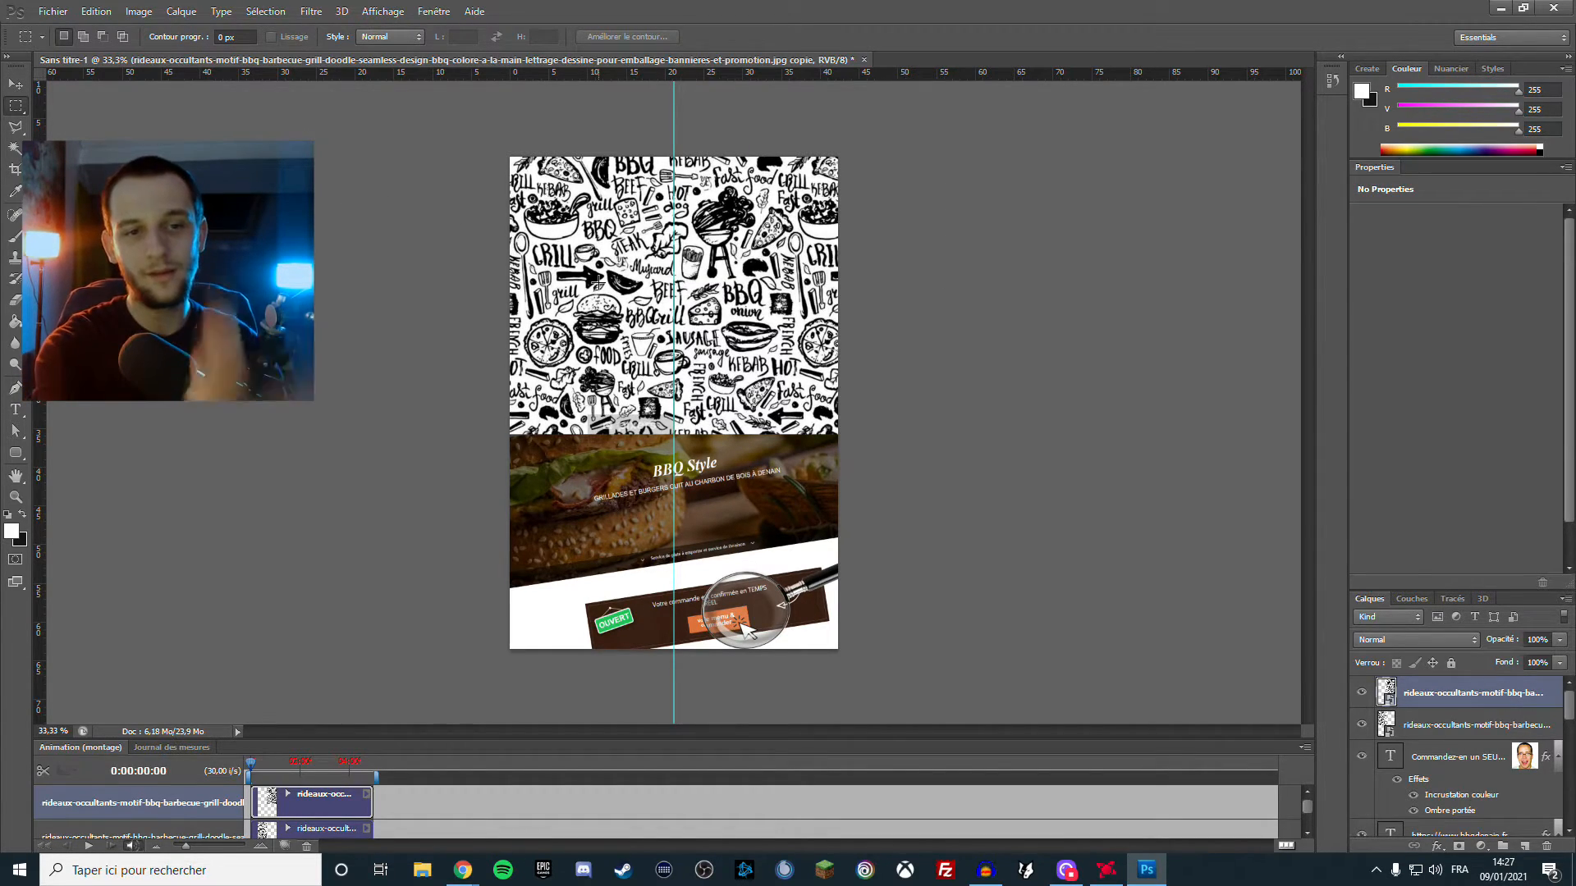
{"action": "left_click", "coordinate": [96, 11]}
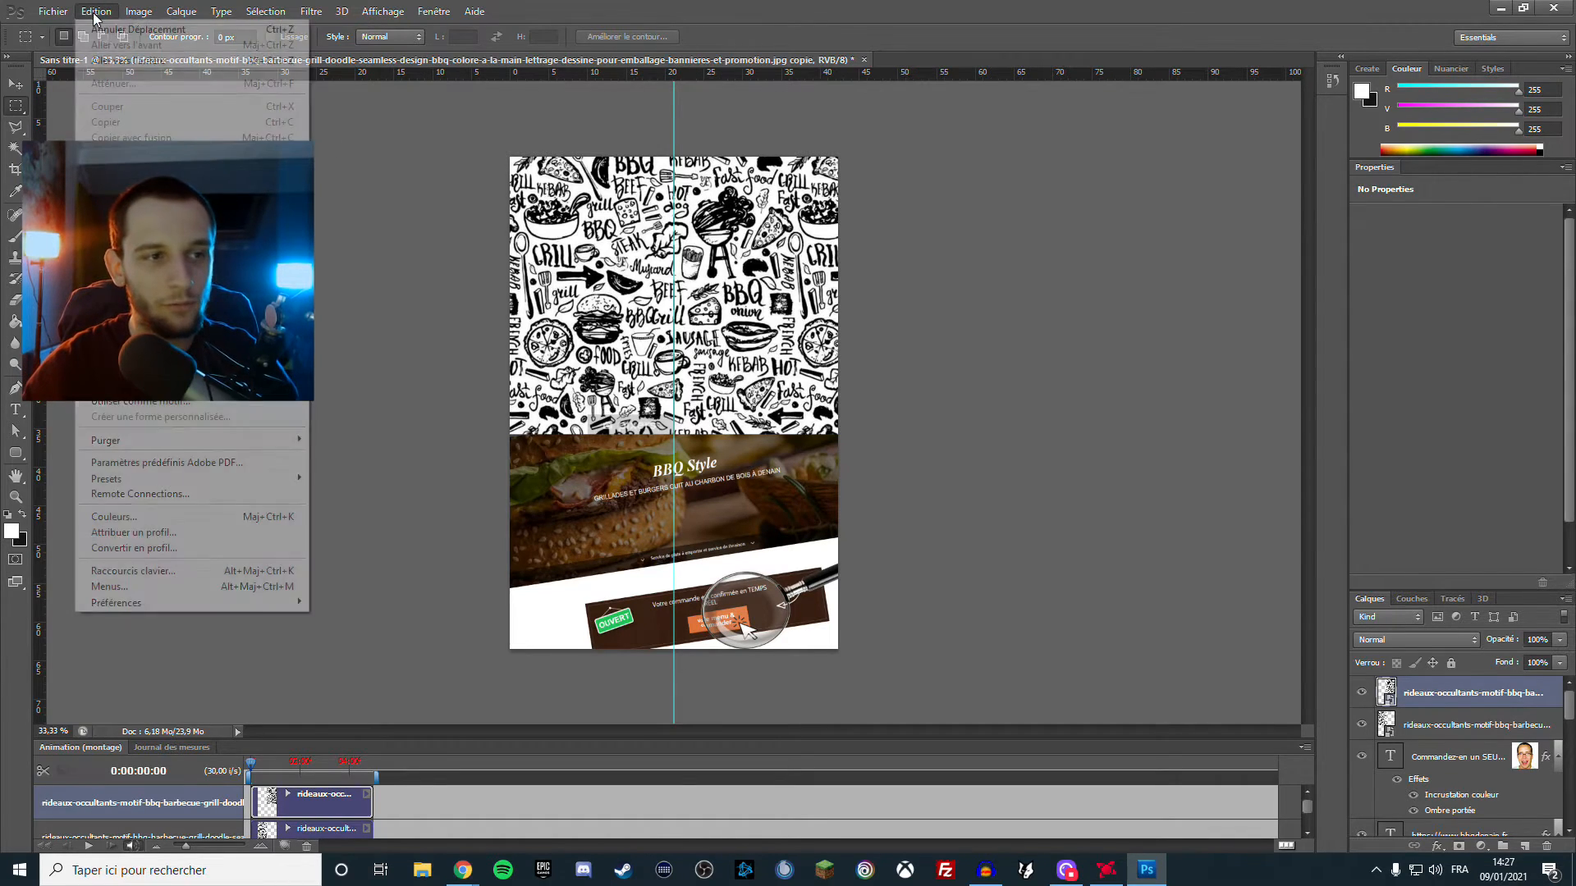
{"action": "mouse_move", "coordinate": [271, 330]}
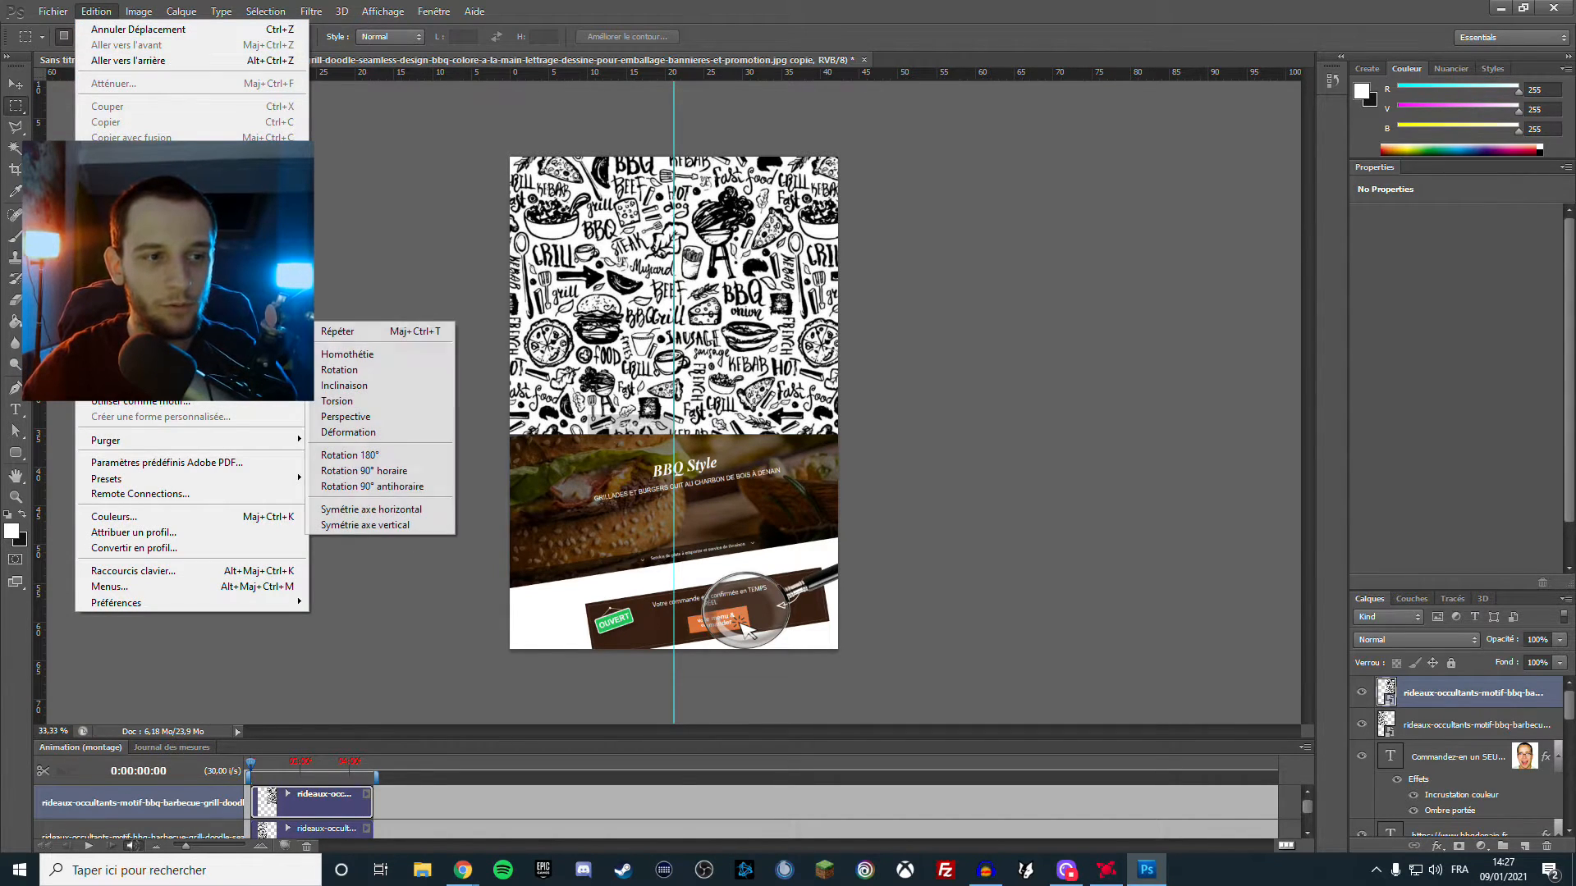
{"action": "left_click", "coordinate": [362, 526]}
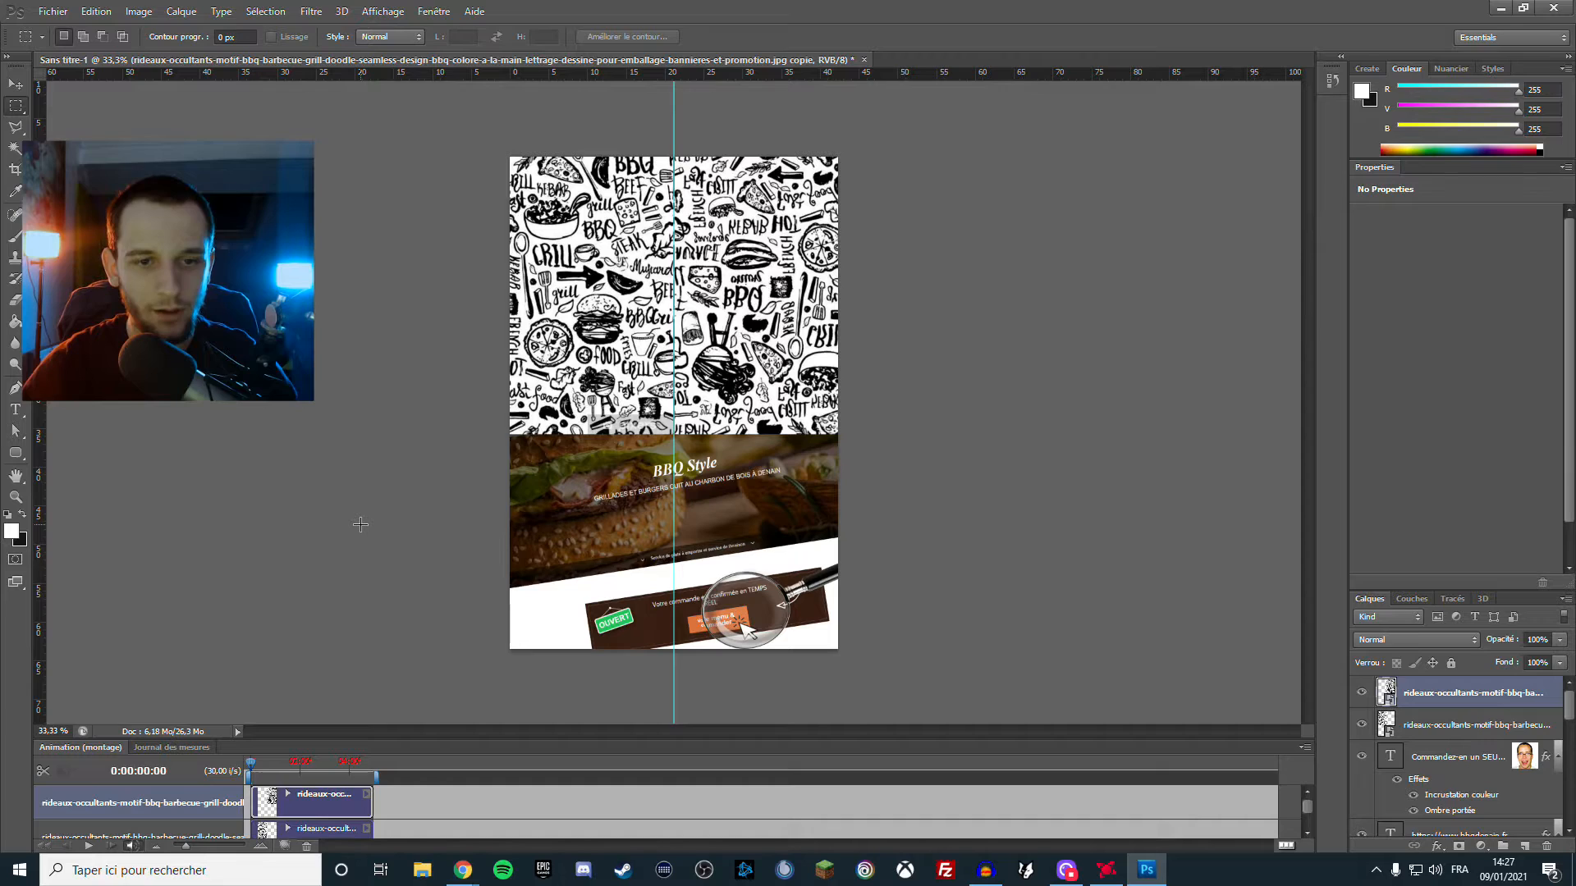
{"action": "key", "text": "ctrl+z"}
Try mirroring the pattern copy horizontally, compare the seam at the centre guide with and without the flip, and restore the original orientation
{"action": "left_click", "coordinate": [96, 11]}
{"action": "mouse_move", "coordinate": [271, 330]}
{"action": "left_click", "coordinate": [362, 510]}
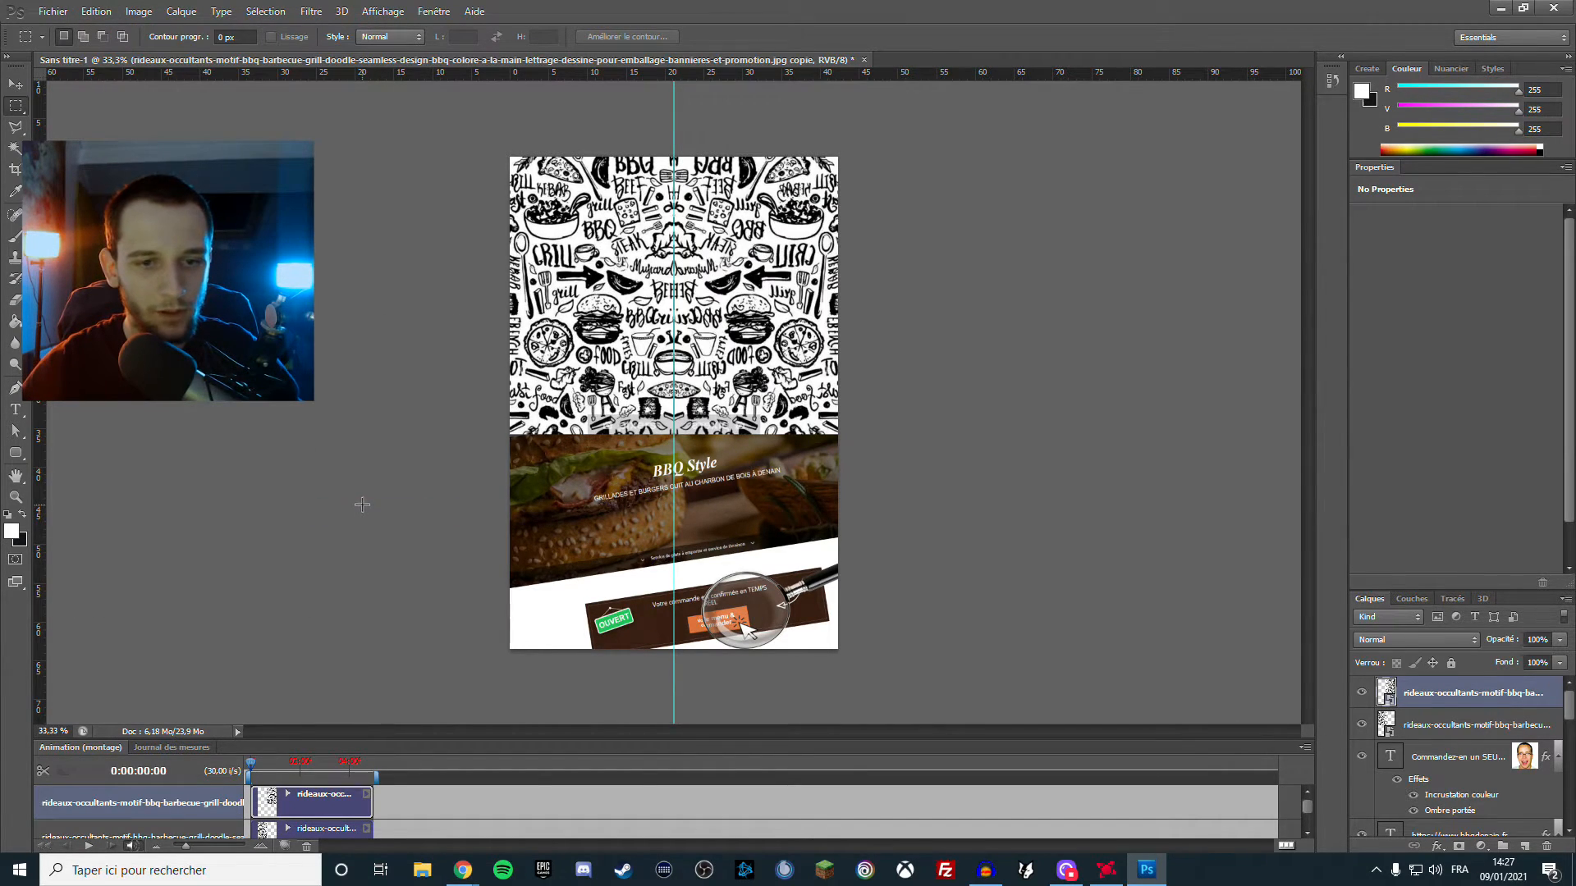
{"action": "scroll", "coordinate": [681, 308], "scroll_direction": "up", "scroll_amount": 2}
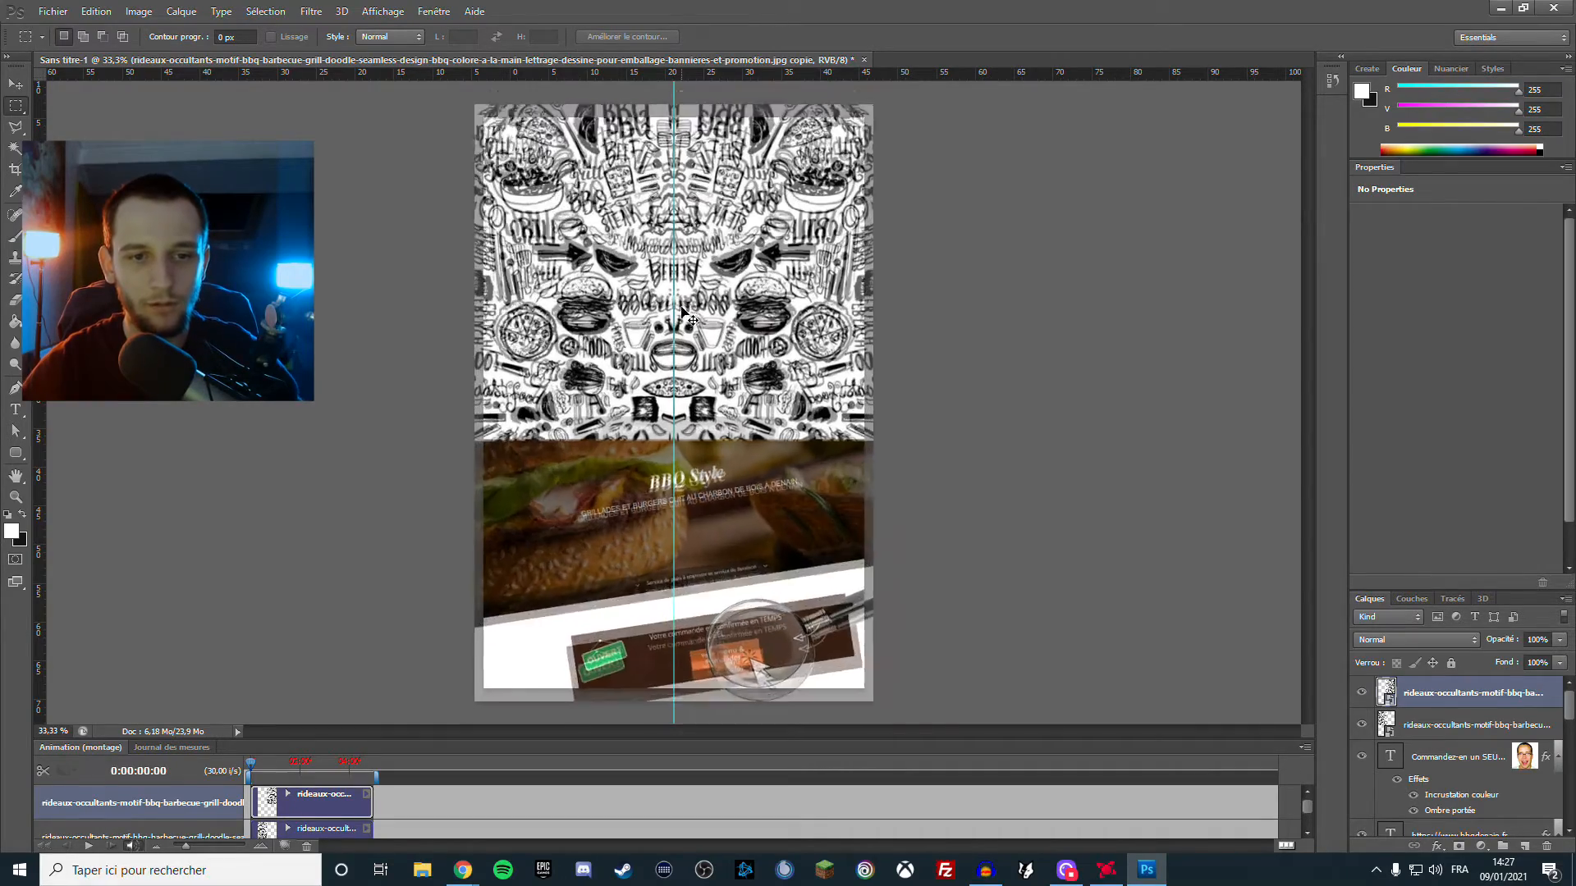
{"action": "scroll", "coordinate": [680, 320], "scroll_direction": "up", "scroll_amount": 1}
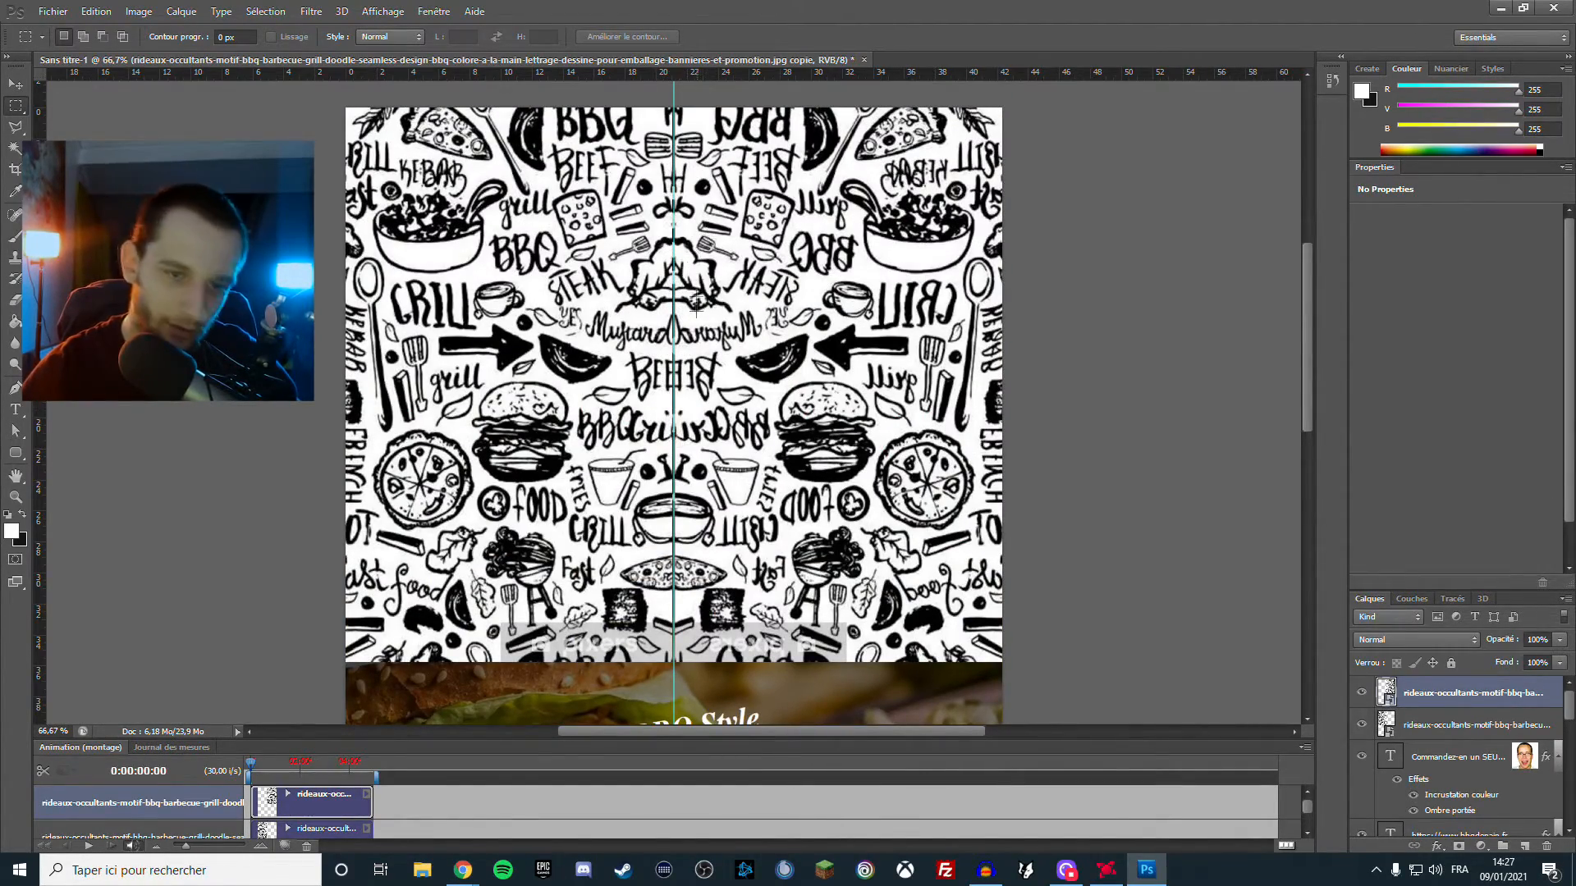
{"action": "scroll", "coordinate": [696, 308], "scroll_direction": "up", "scroll_amount": 4}
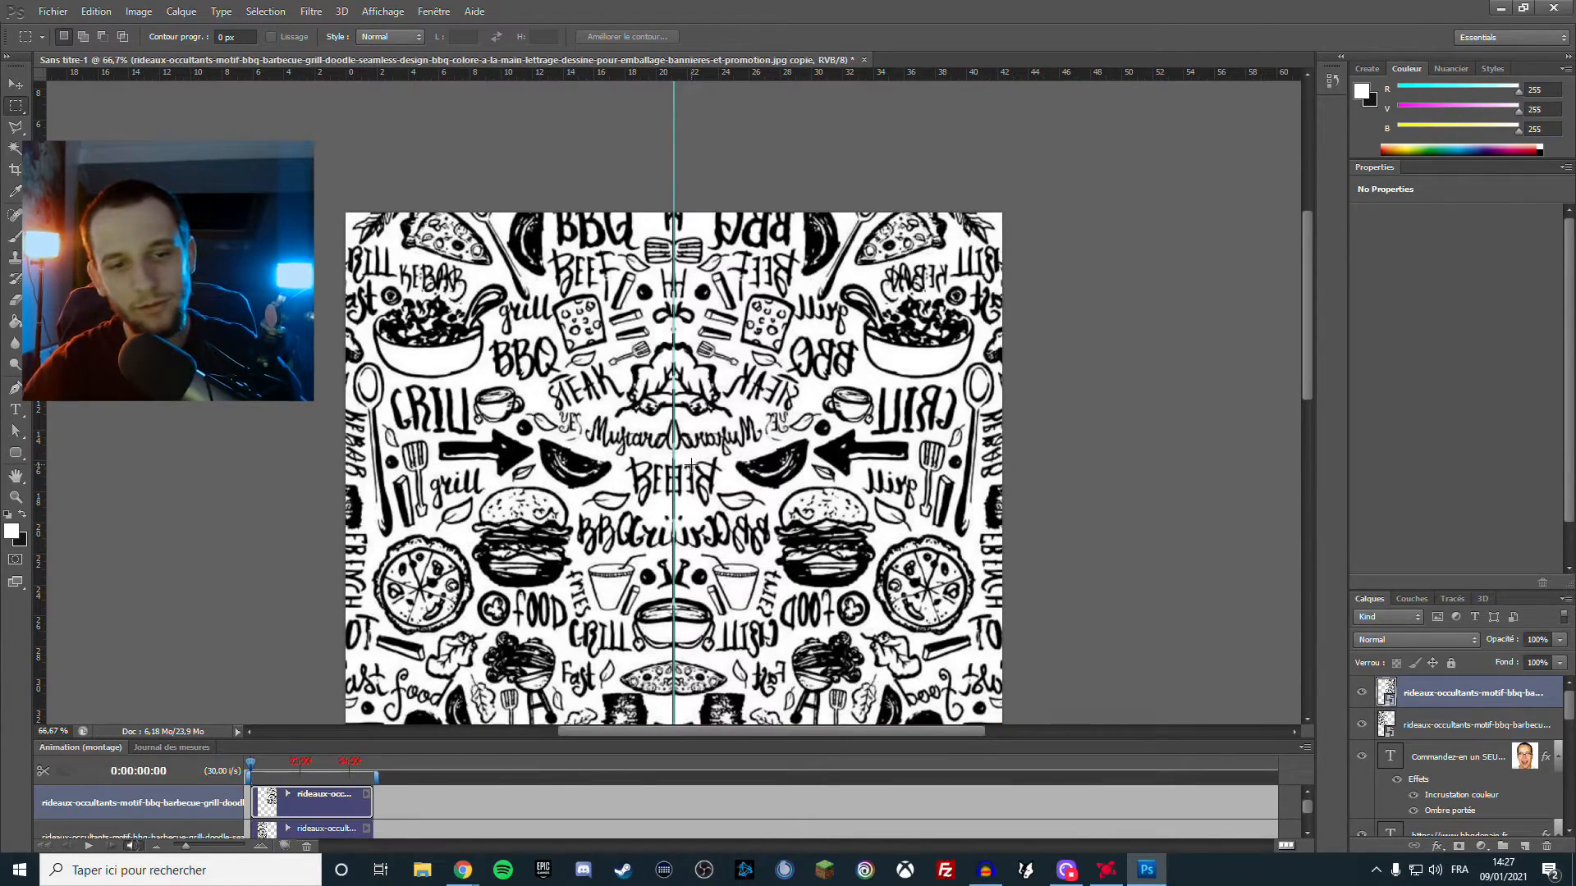
{"action": "key", "text": "ctrl+z"}
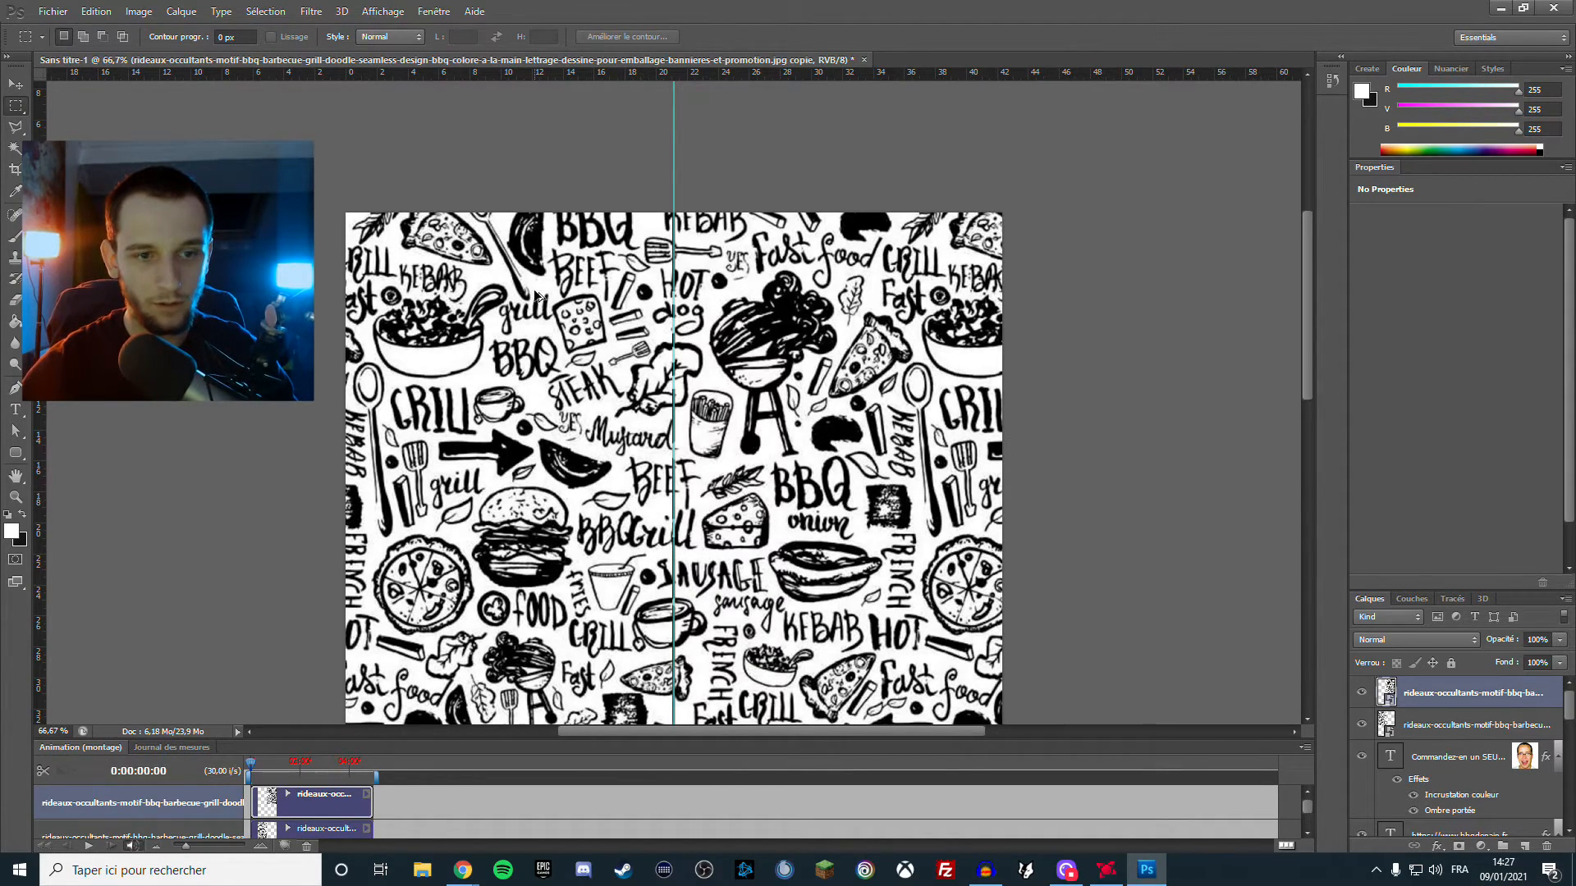
{"action": "key", "text": "ctrl+alt+z"}
{"action": "key", "text": "ctrl+shift+z"}
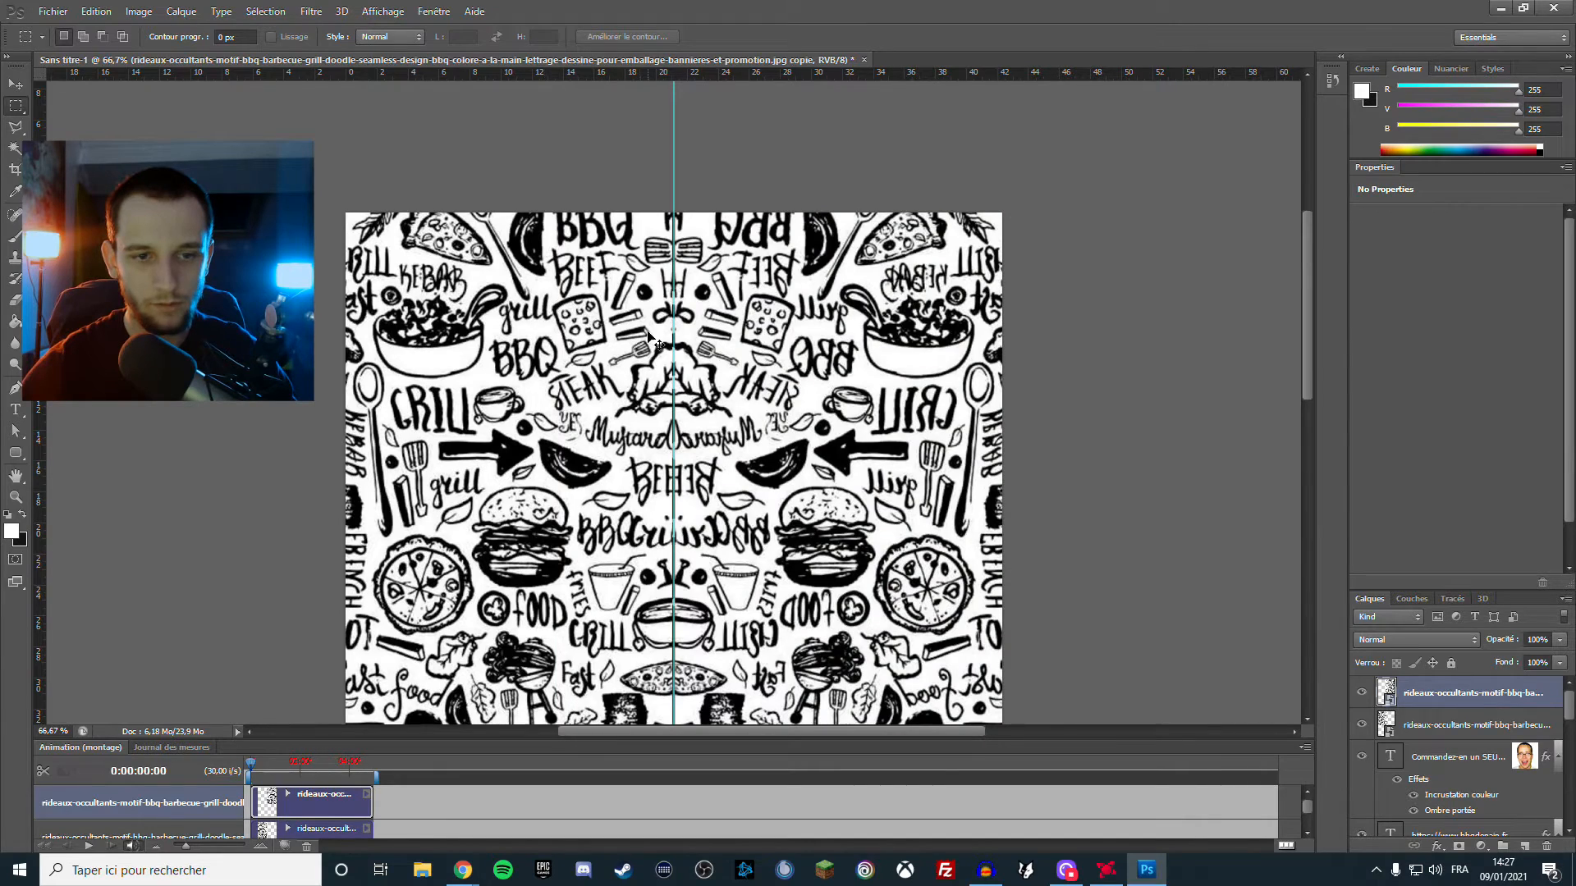
{"action": "left_click", "coordinate": [96, 12]}
{"action": "mouse_move", "coordinate": [246, 329]}
{"action": "left_click", "coordinate": [393, 509]}
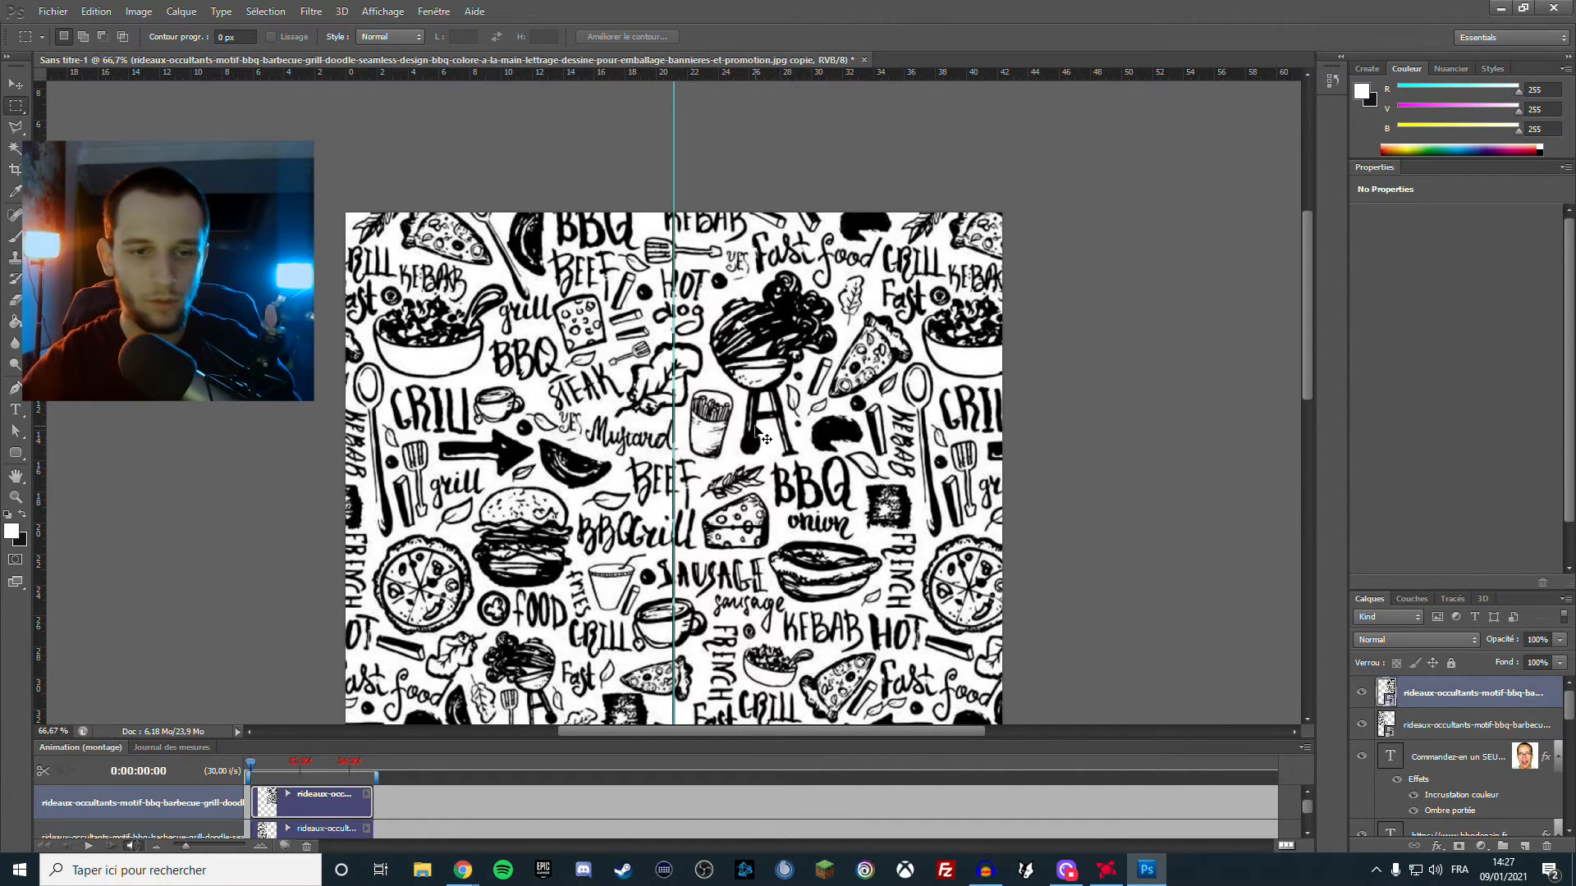
Merge the two BBQ doodle pattern layers and move the merged layer directly above the background layer Calque 0
{"action": "key", "text": "ctrl+minus"}
{"action": "scroll", "coordinate": [1030, 419], "scroll_direction": "down", "scroll_amount": 1}
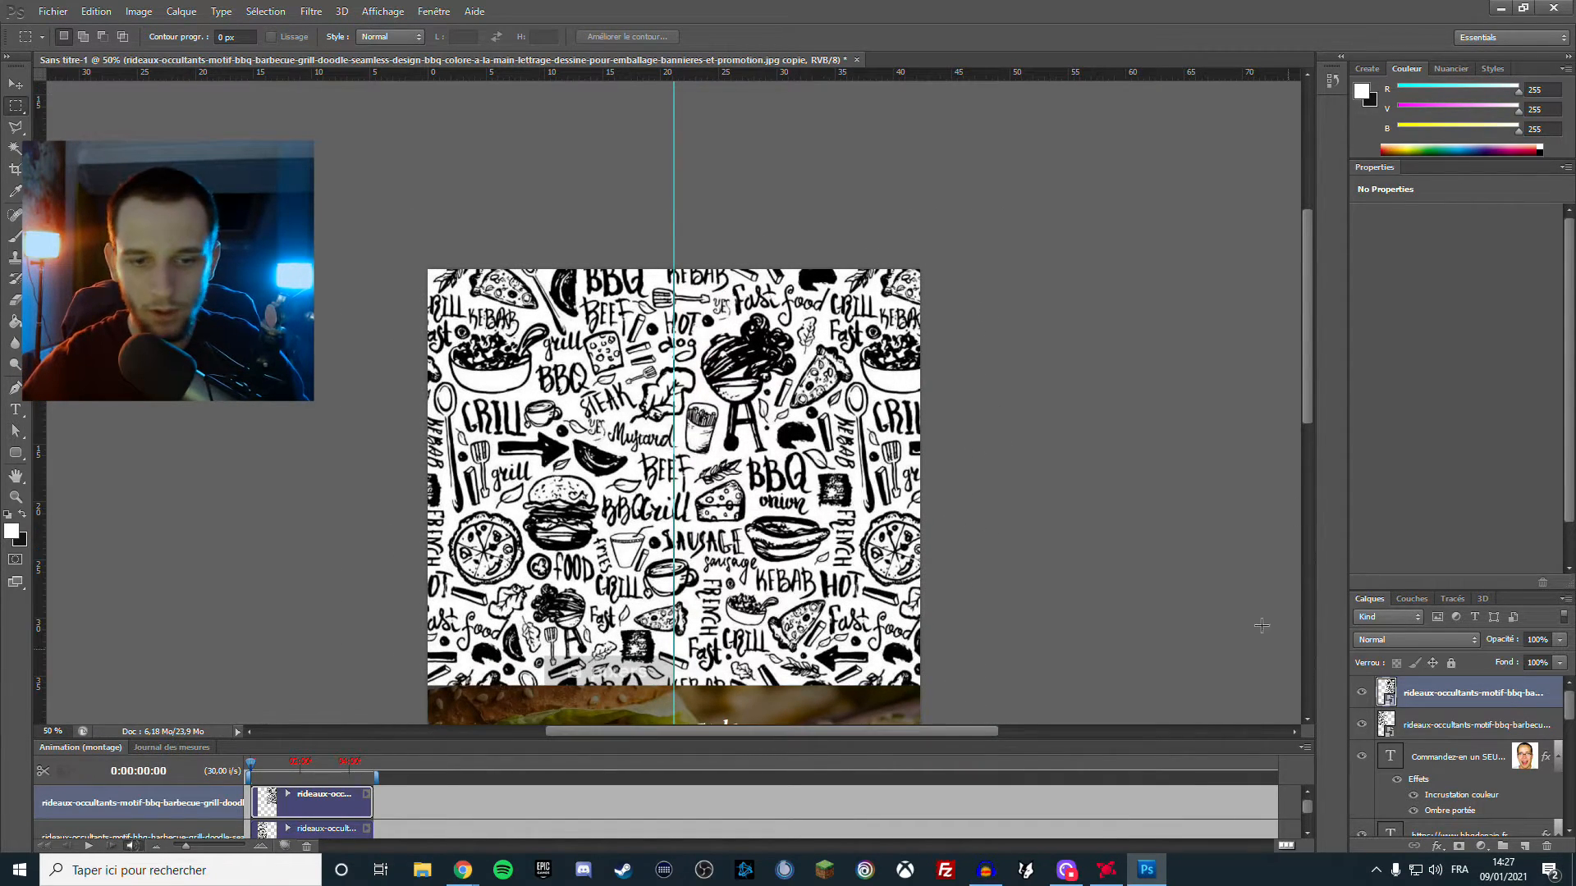
{"action": "left_click", "coordinate": [1451, 726], "text": "ctrl"}
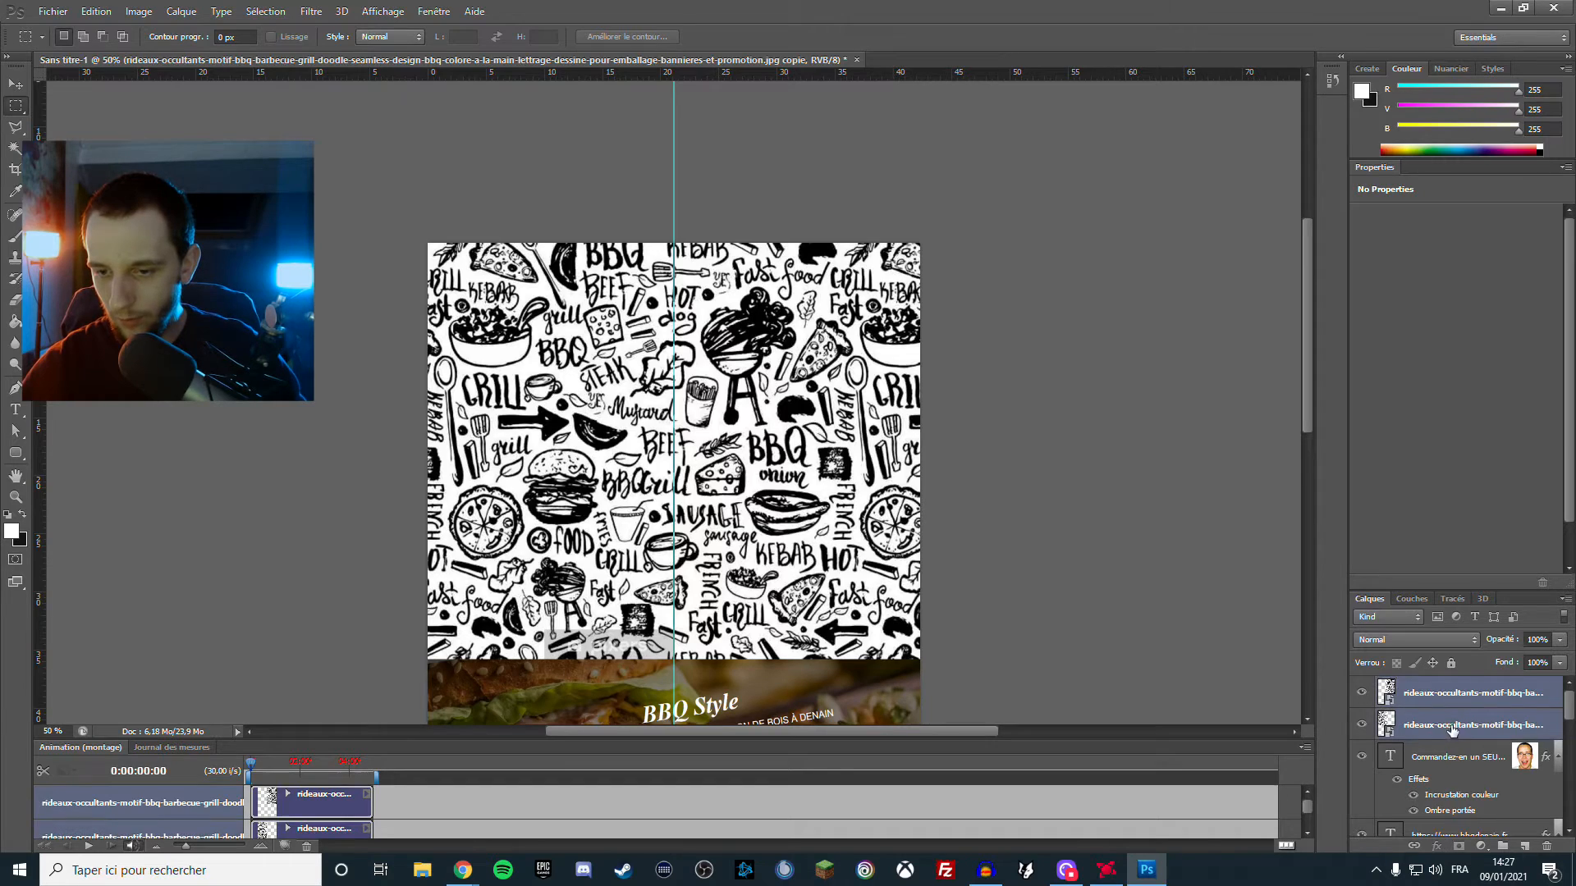
{"action": "right_click", "coordinate": [1451, 726]}
{"action": "left_click", "coordinate": [1413, 530]}
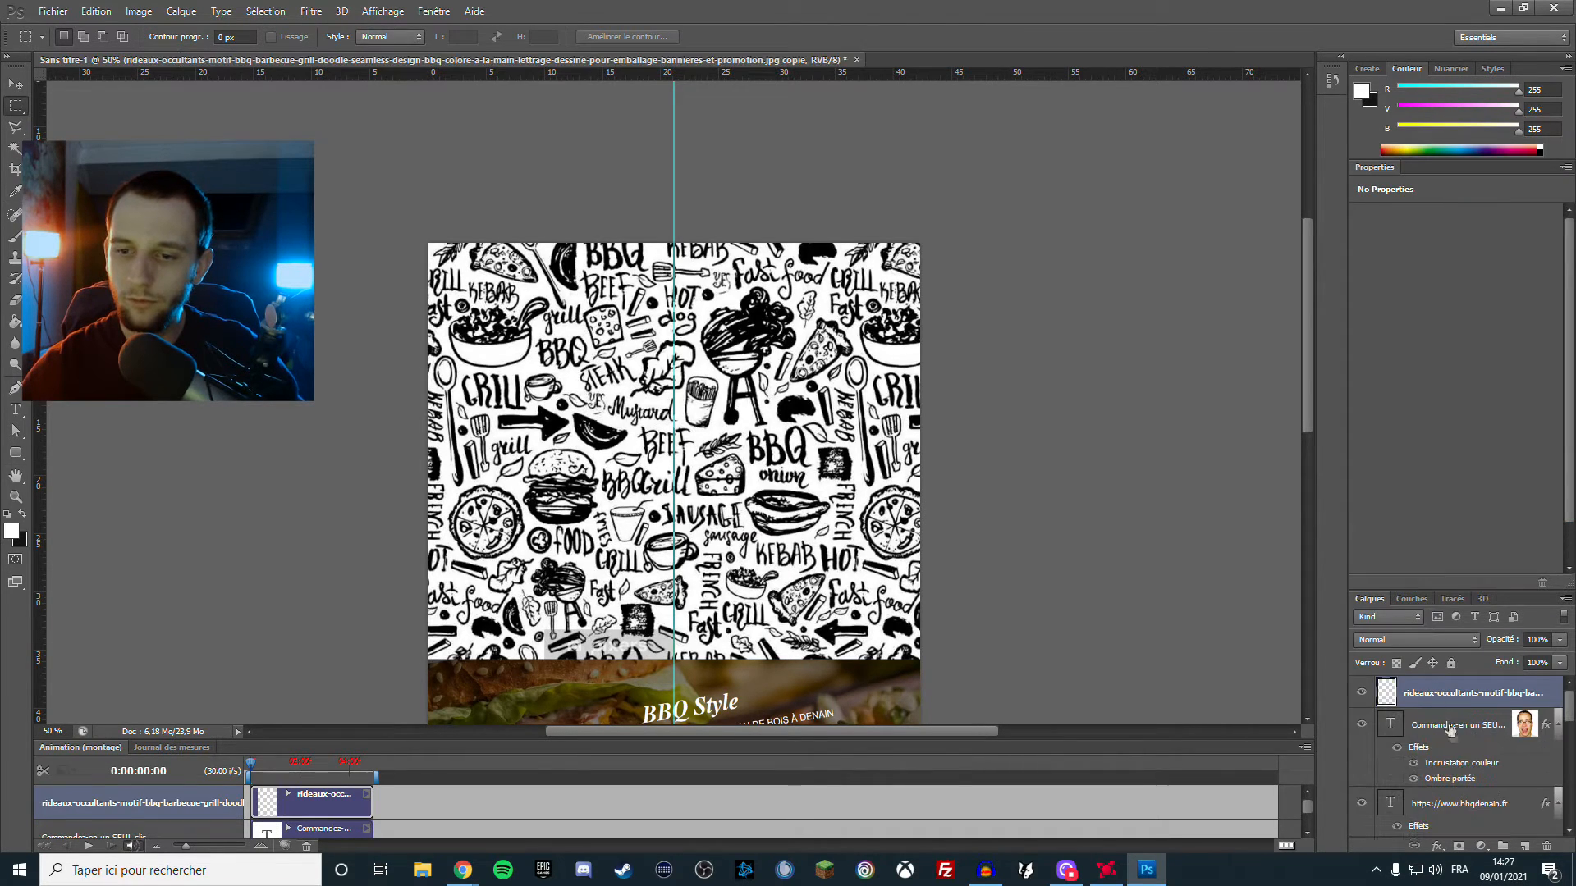
{"action": "left_click_drag", "start_coordinate": [1553, 708], "coordinate": [1524, 776]}
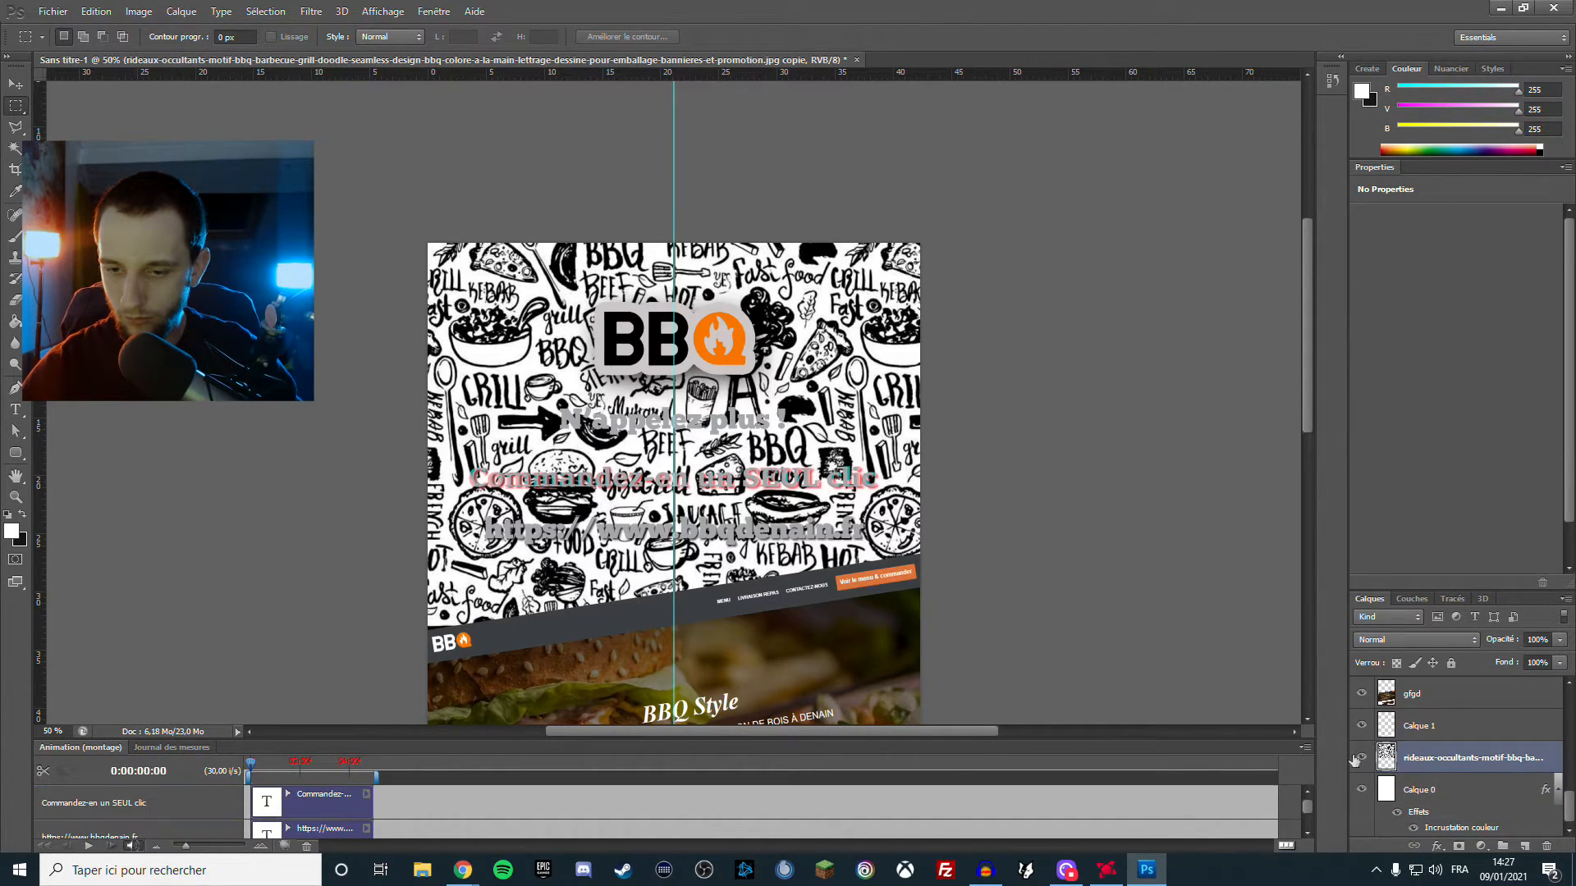
Set the merged pattern layer's blend mode to Incrustation and its opacity to 11%
{"action": "left_click", "coordinate": [1436, 641]}
{"action": "left_click", "coordinate": [1380, 415]}
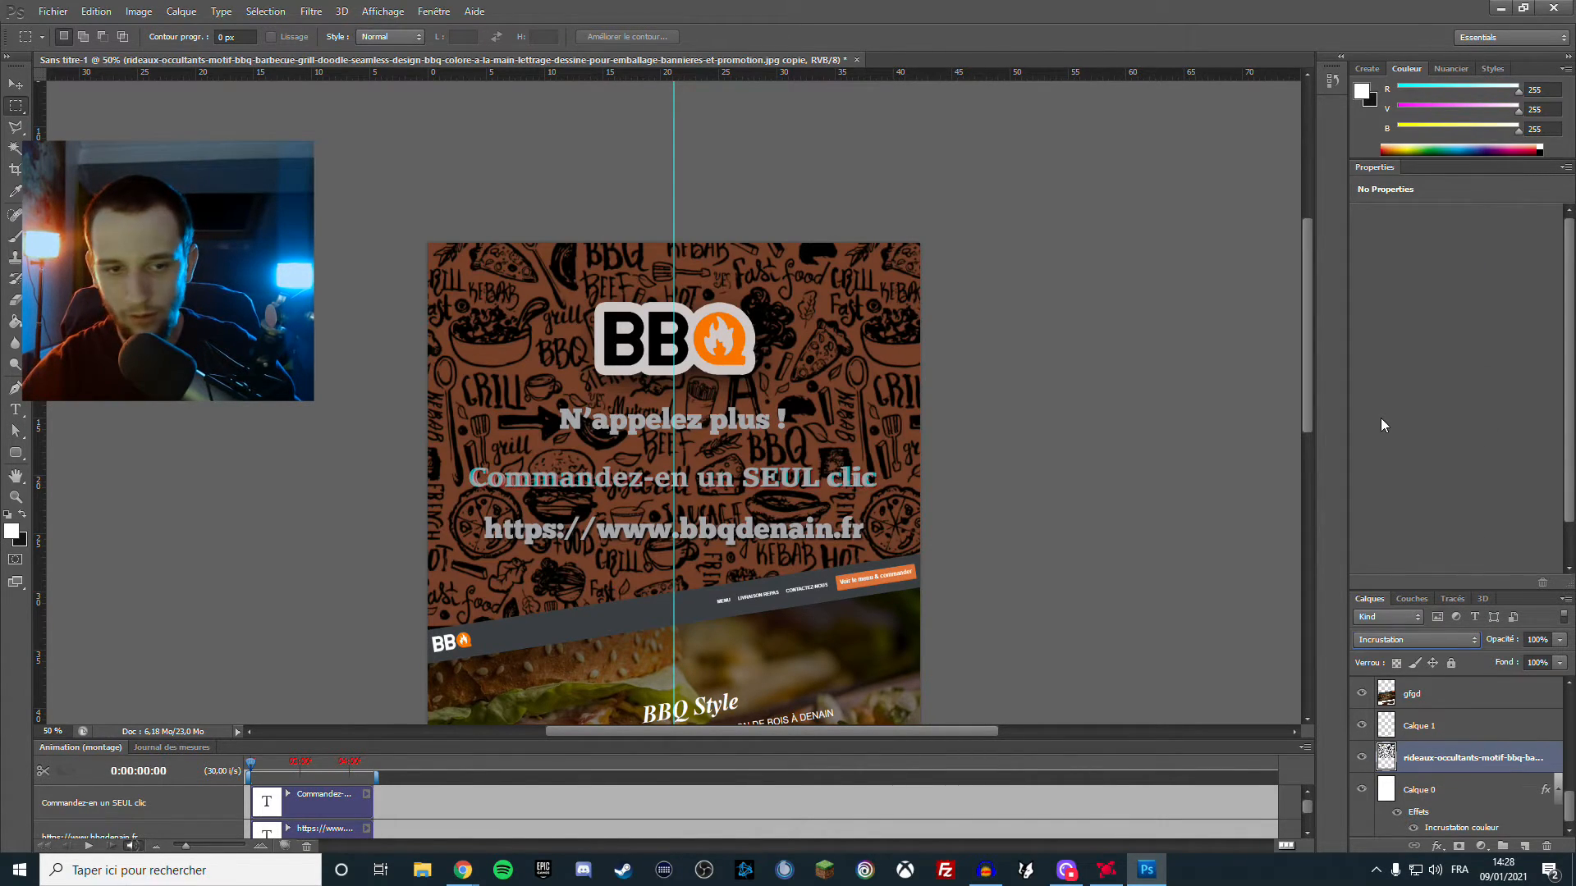
{"action": "left_click", "coordinate": [1559, 640]}
{"action": "left_click_drag", "start_coordinate": [1559, 659], "coordinate": [1491, 663]}
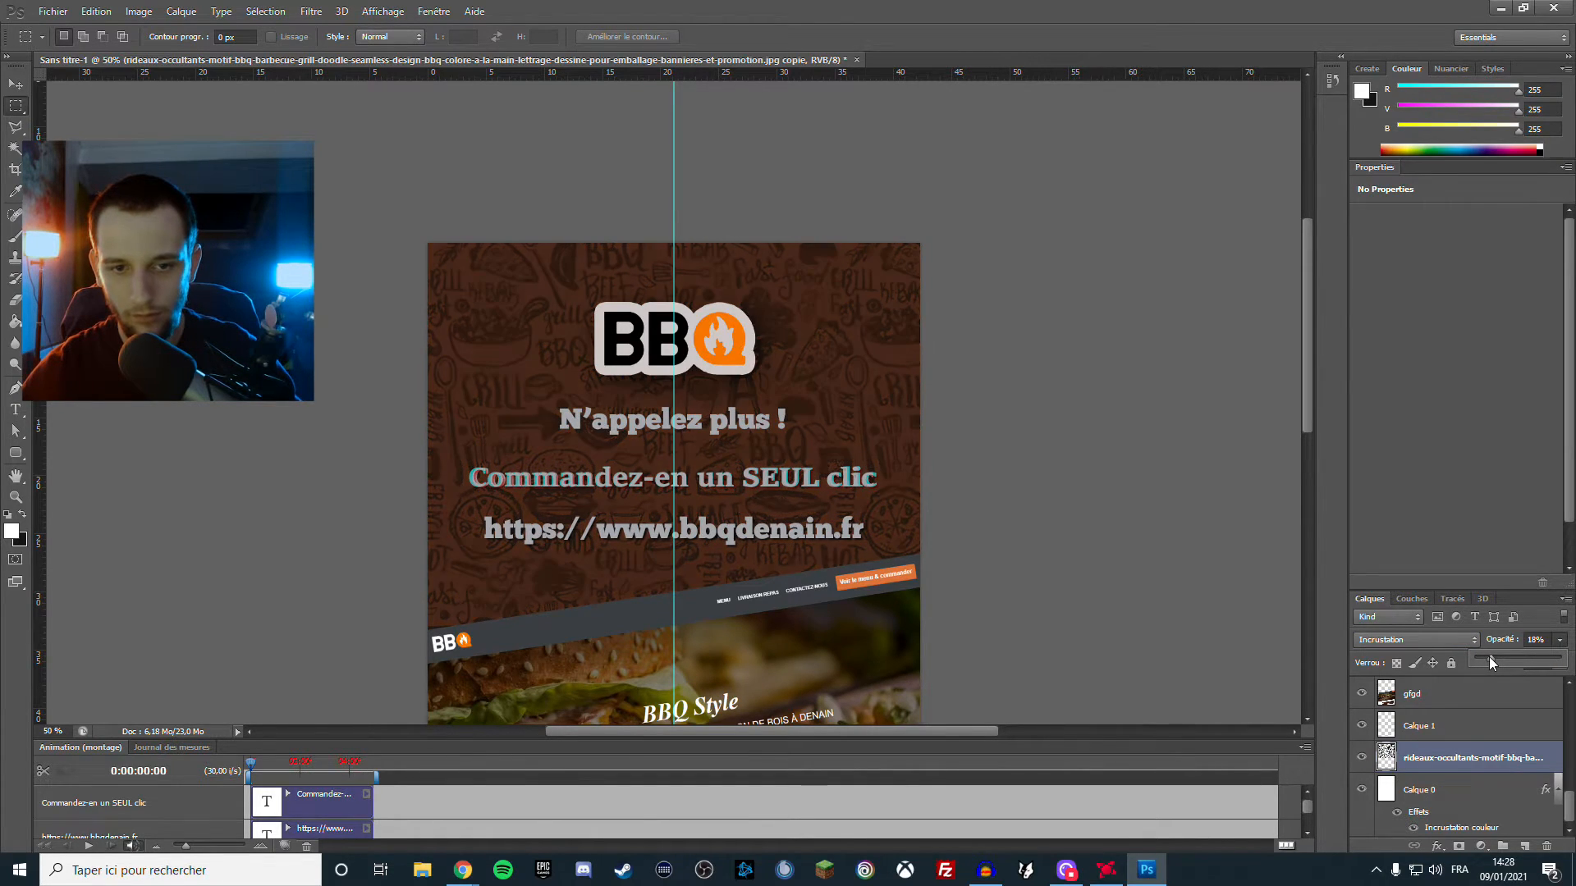
{"action": "scroll", "coordinate": [1182, 583], "scroll_direction": "down", "scroll_amount": 3}
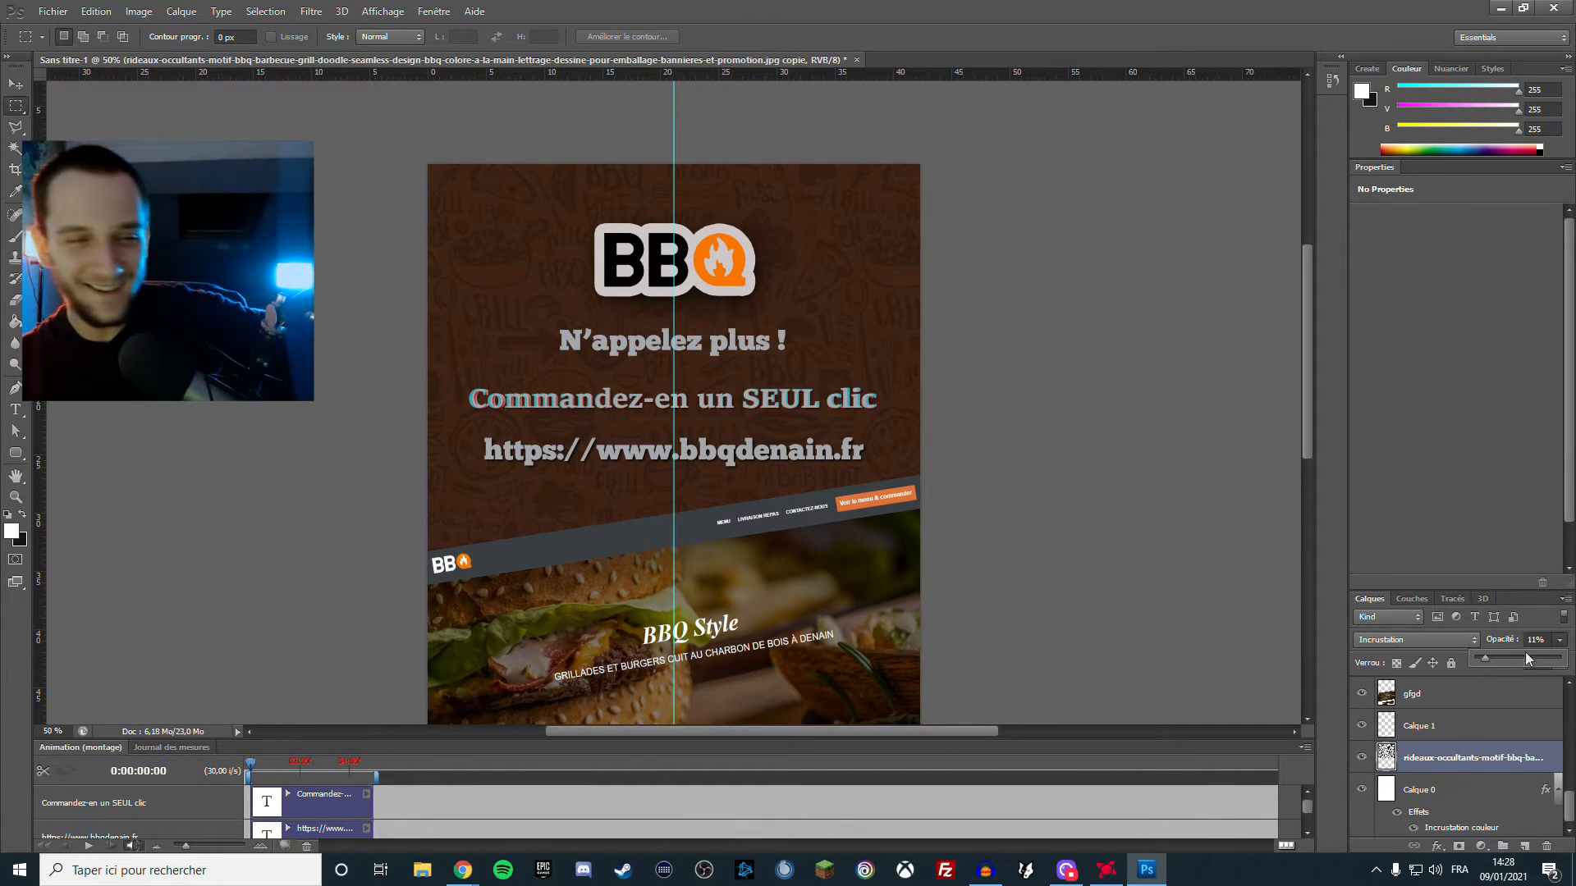
{"action": "key", "text": "Return"}
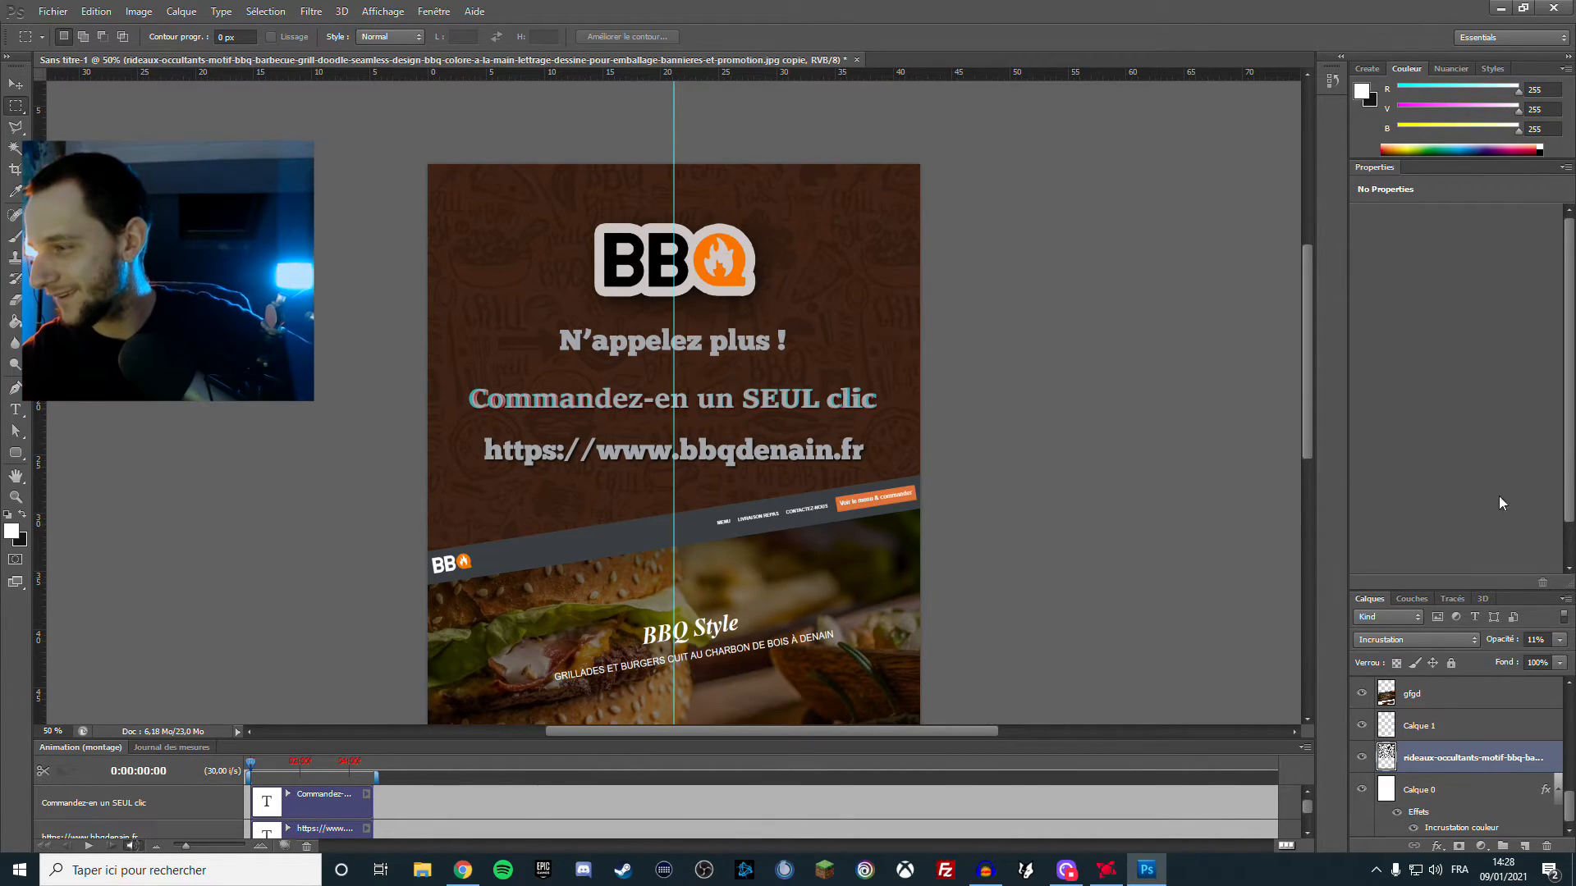
Remove the vertical centre guide from the flyer
{"action": "key", "text": "ctrl+minus"}
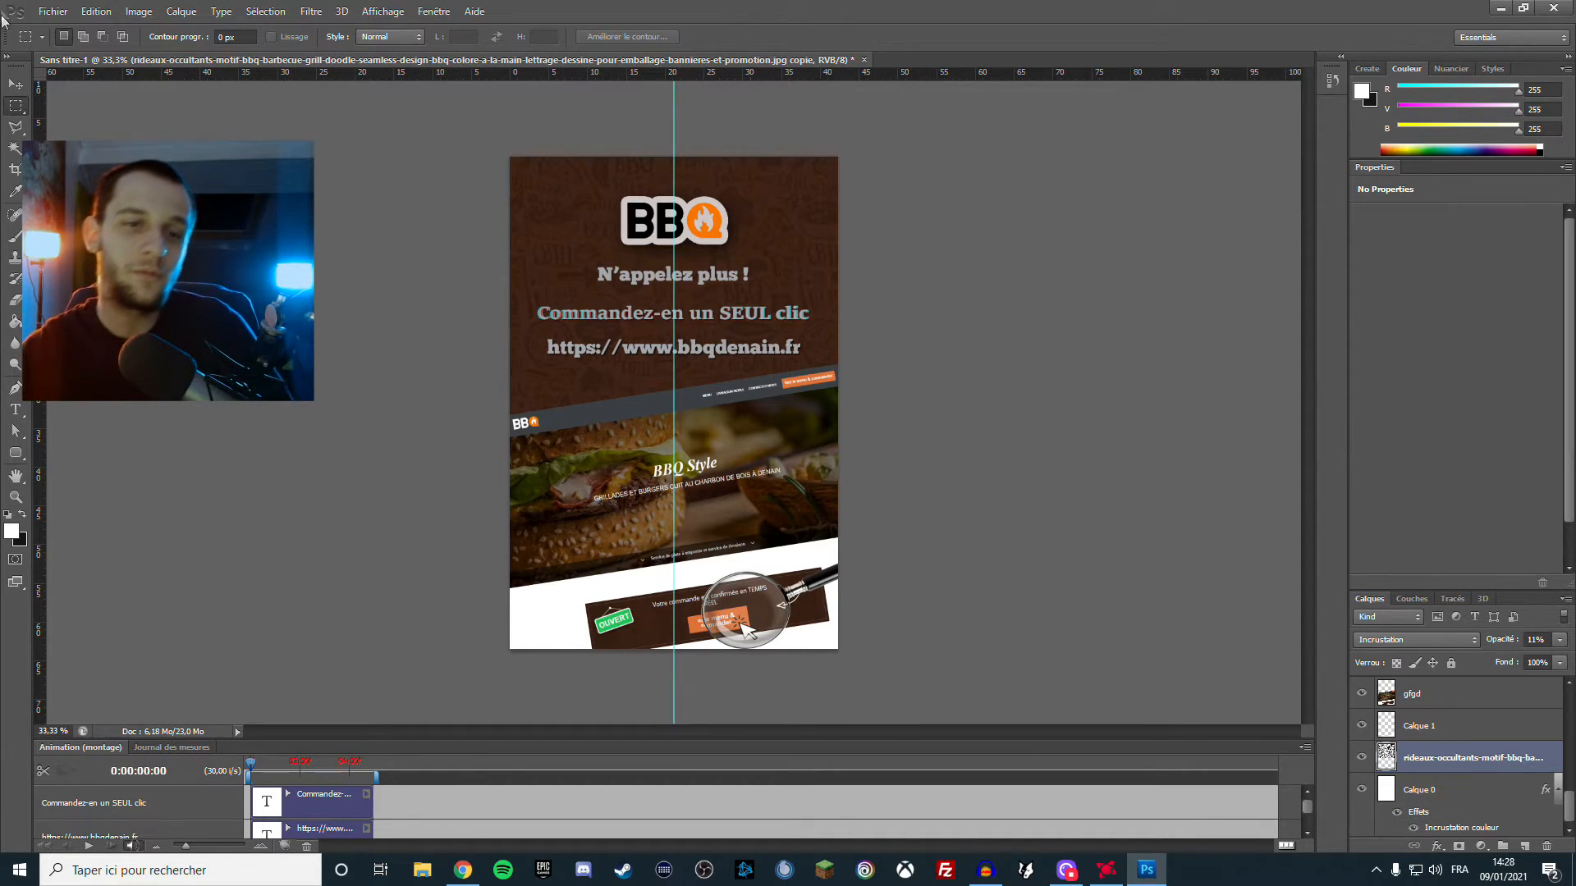
{"action": "left_click", "coordinate": [16, 85]}
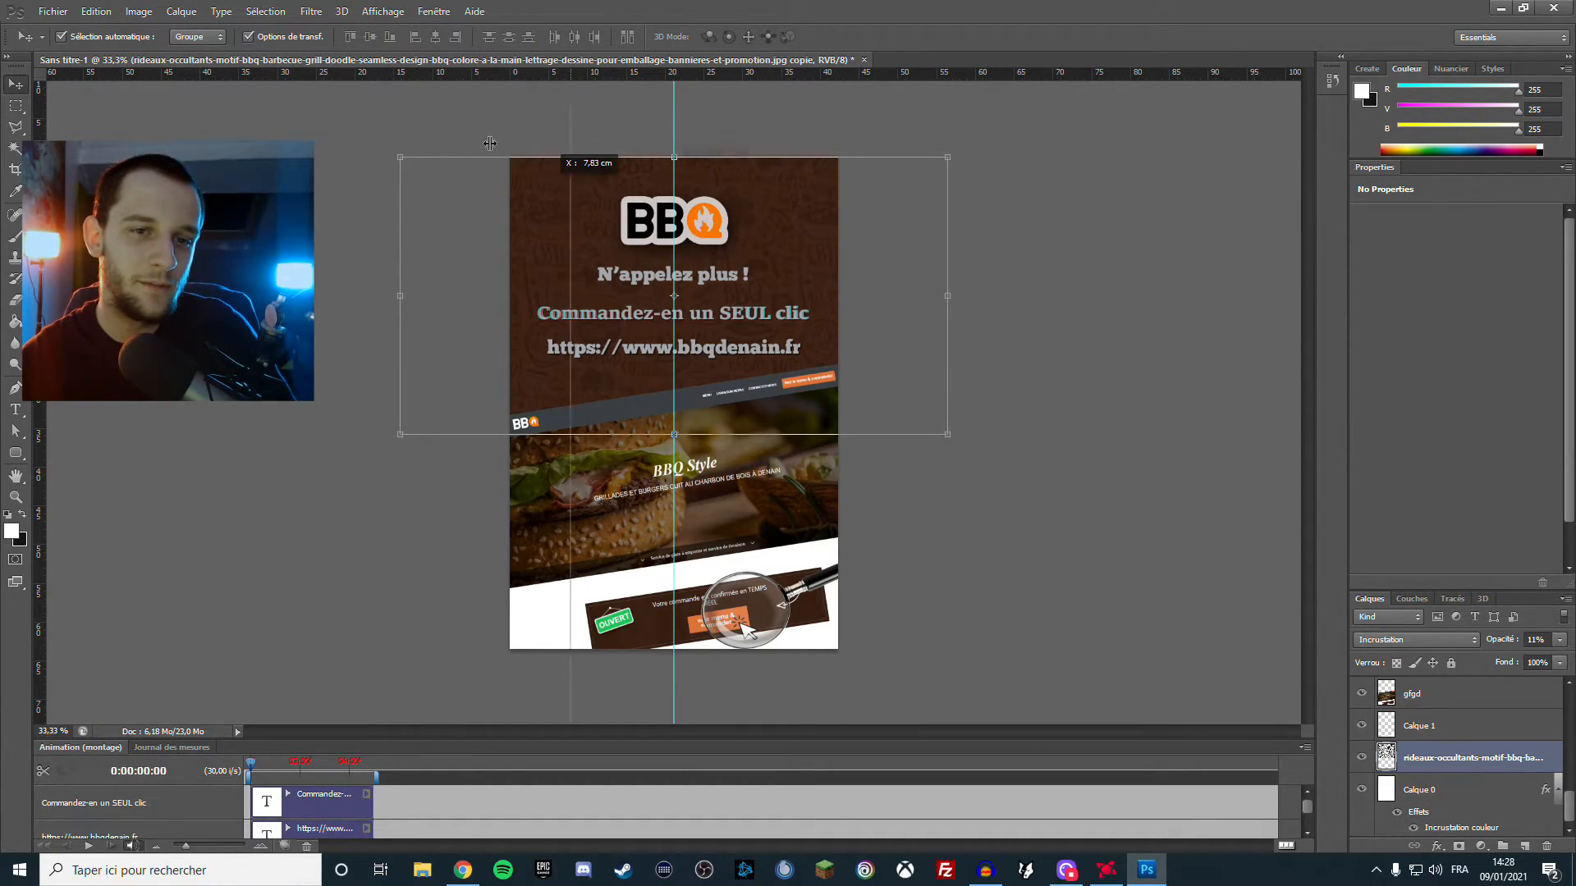
{"action": "left_click", "coordinate": [16, 105]}
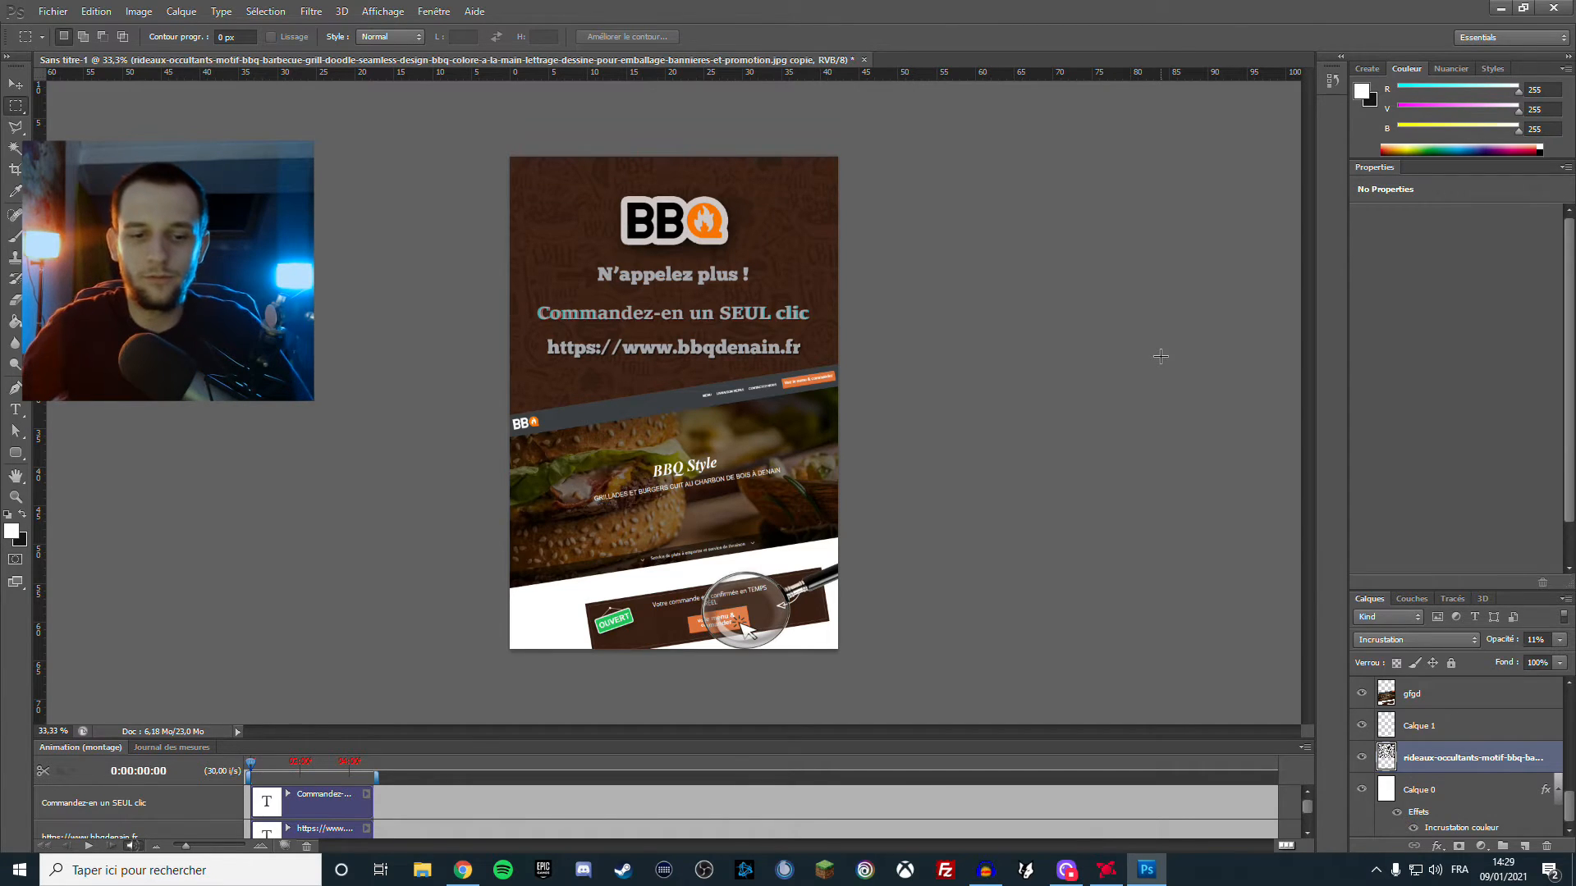
Switch to Chrome, bring up the order banner on the bbqdenain.fr page, and start a screen capture with Outil Capture d'écran
{"action": "key", "text": "ctrl+plus"}
{"action": "scroll", "coordinate": [1160, 359], "scroll_direction": "down", "scroll_amount": 5}
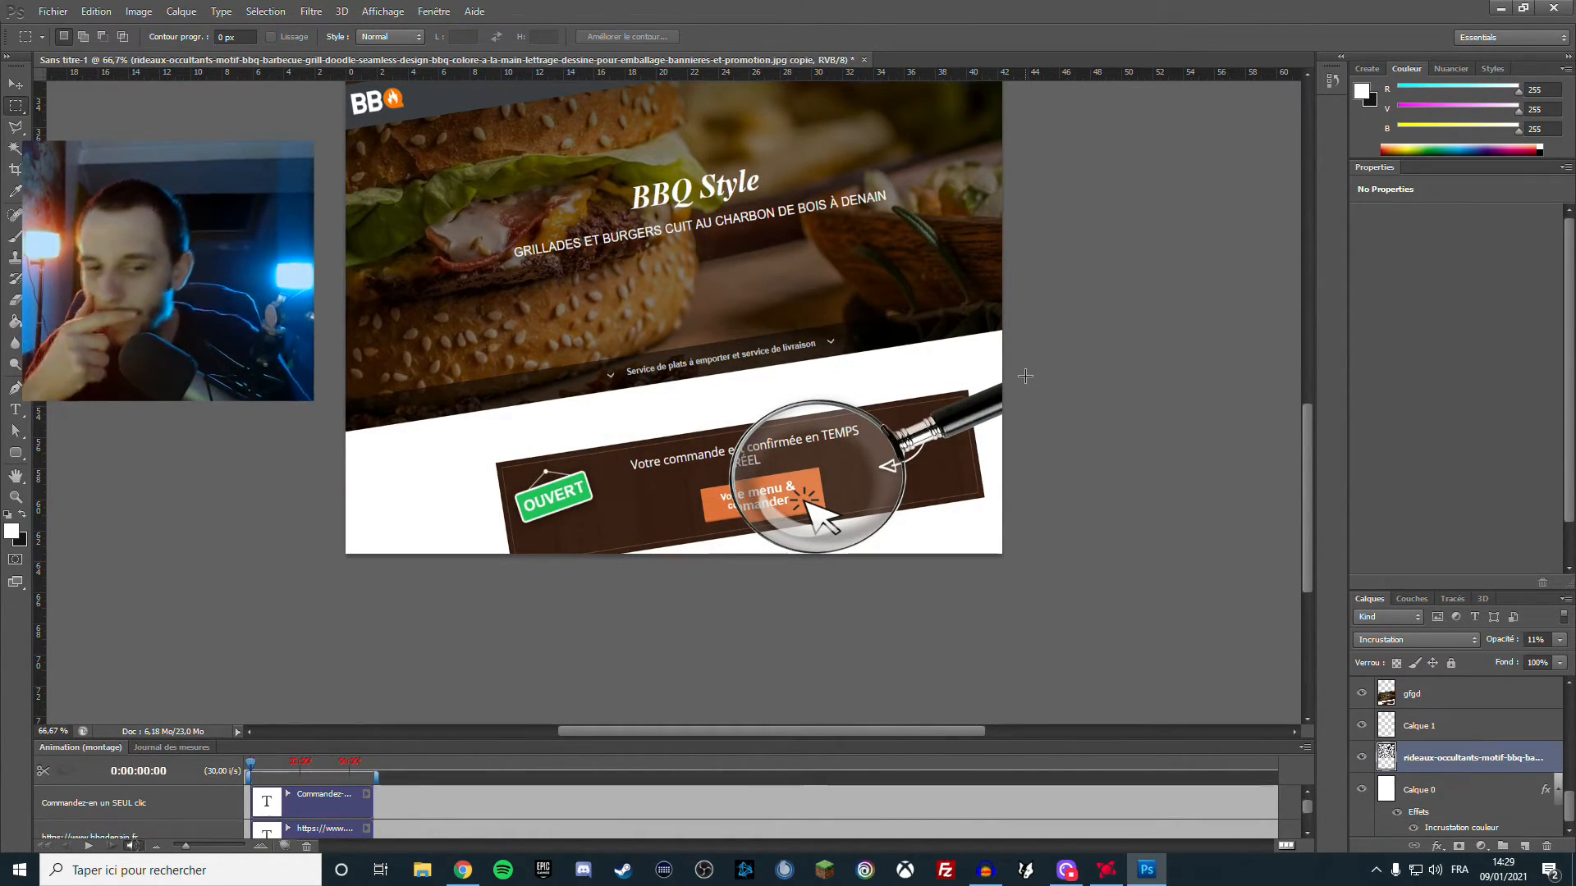
{"action": "key", "text": "ctrl+plus"}
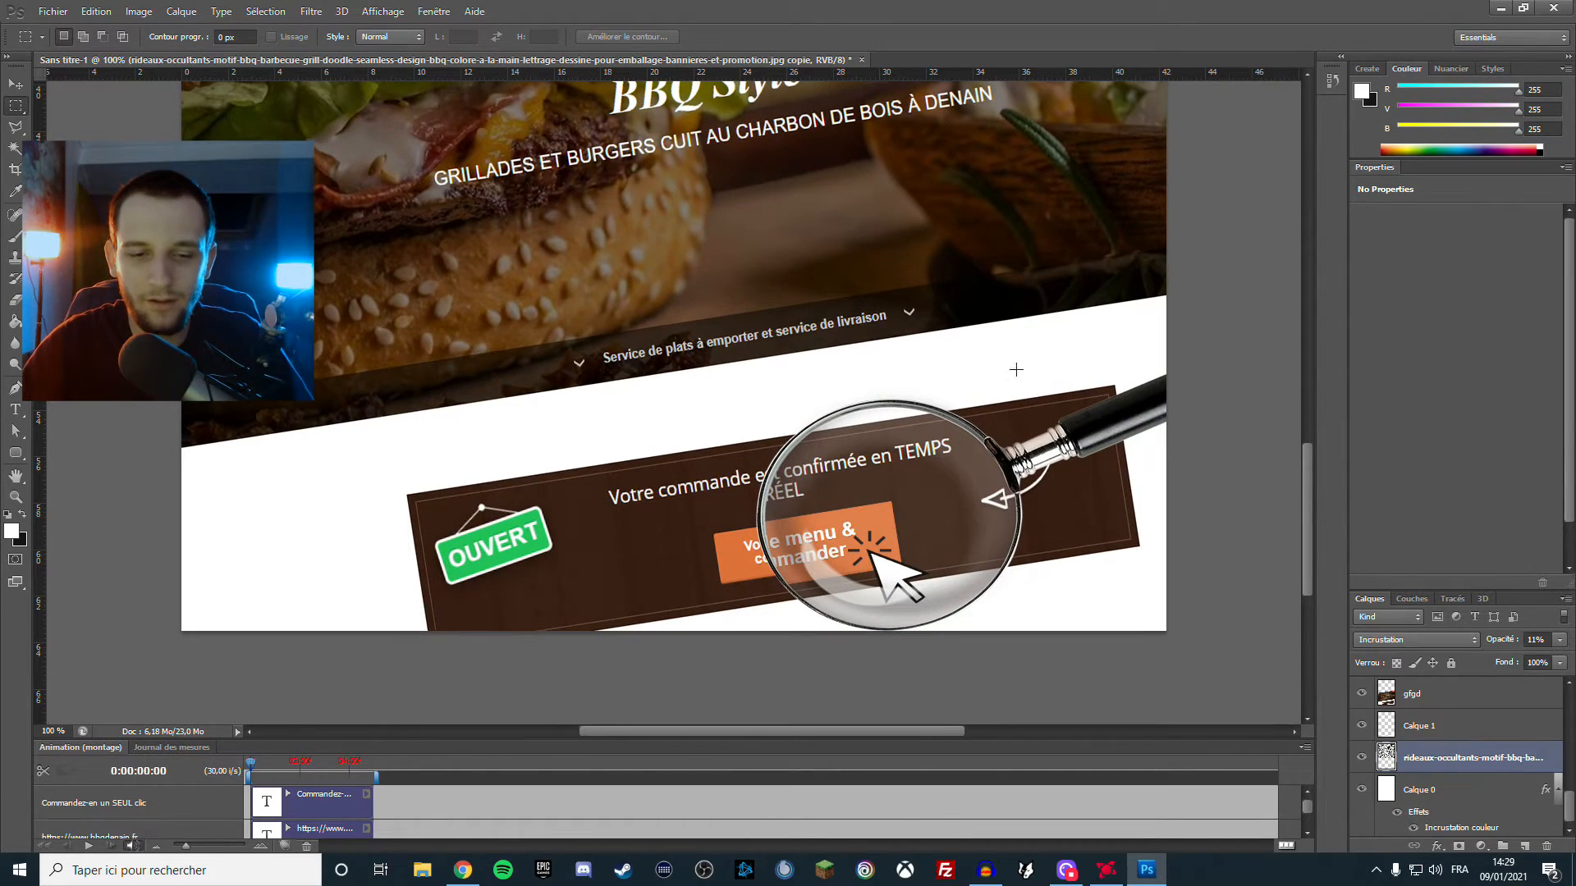
{"action": "scroll", "coordinate": [1012, 366], "scroll_direction": "down", "scroll_amount": 2}
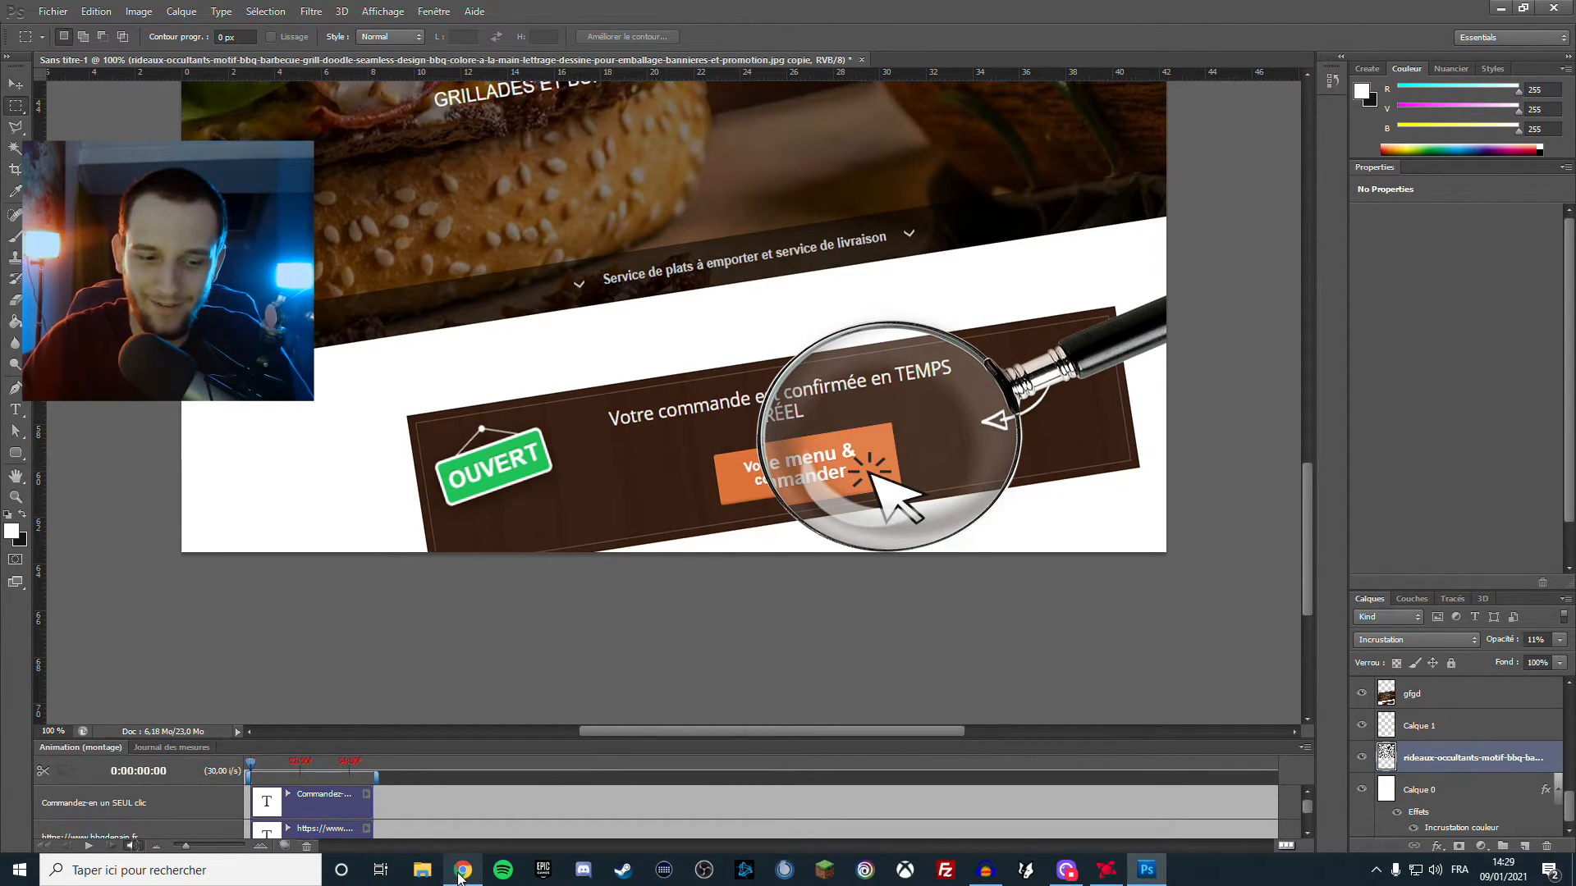
{"action": "mouse_move", "coordinate": [461, 878]}
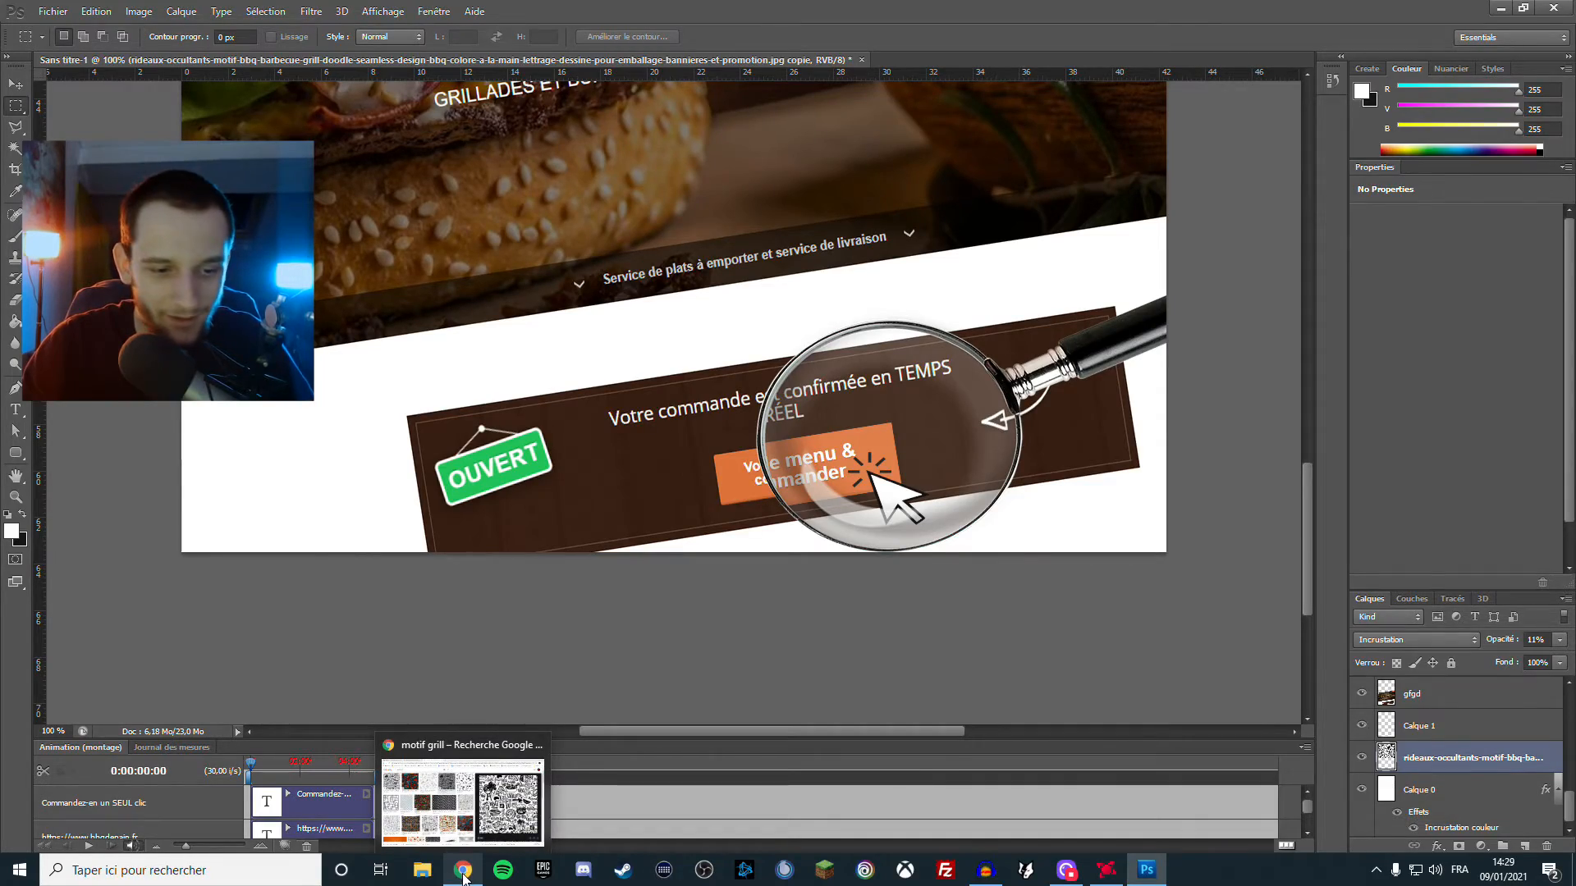
{"action": "left_click", "coordinate": [463, 876]}
{"action": "key", "text": "ctrl+1"}
{"action": "scroll", "coordinate": [633, 476], "scroll_direction": "down", "scroll_amount": 5}
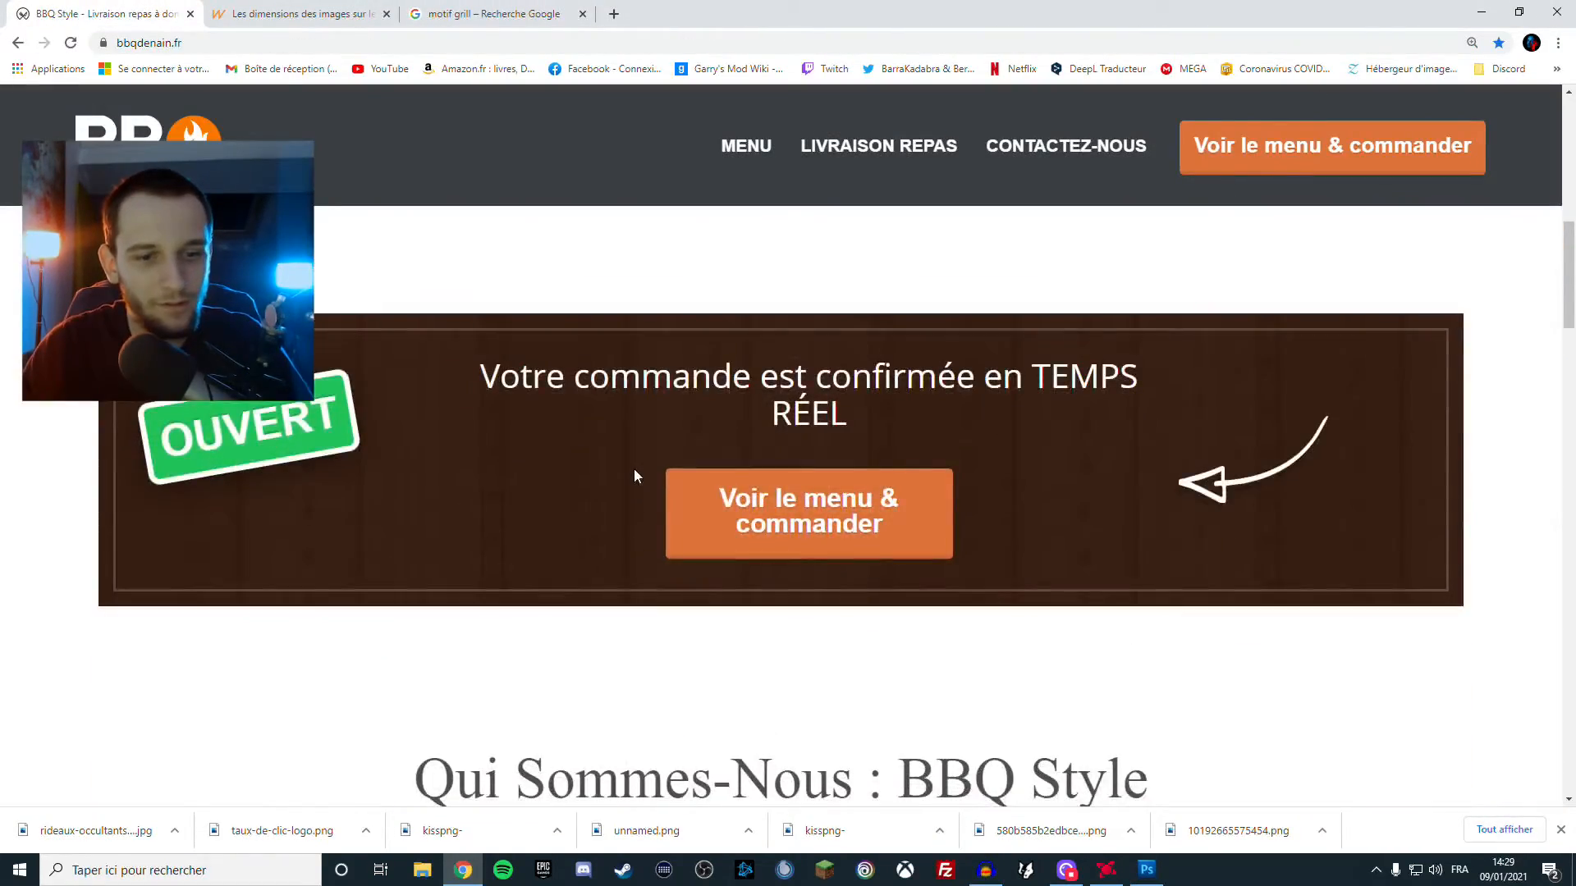
{"action": "scroll", "coordinate": [633, 475], "scroll_direction": "up", "scroll_amount": 1}
{"action": "left_click", "coordinate": [170, 872]}
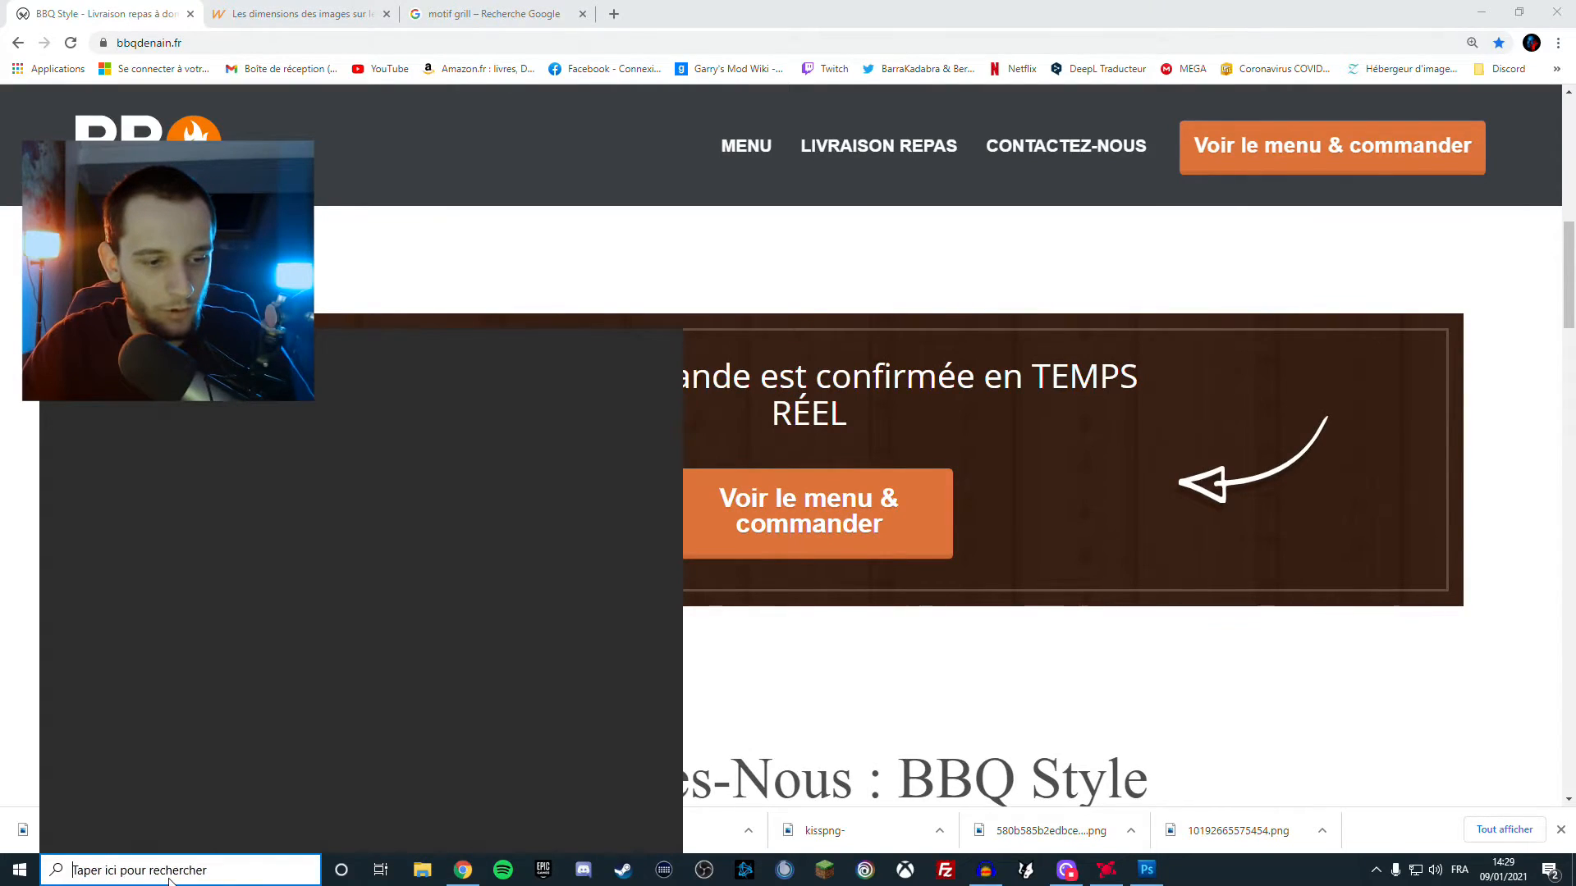
{"action": "type", "text": "capture"}
{"action": "key", "text": "Return"}
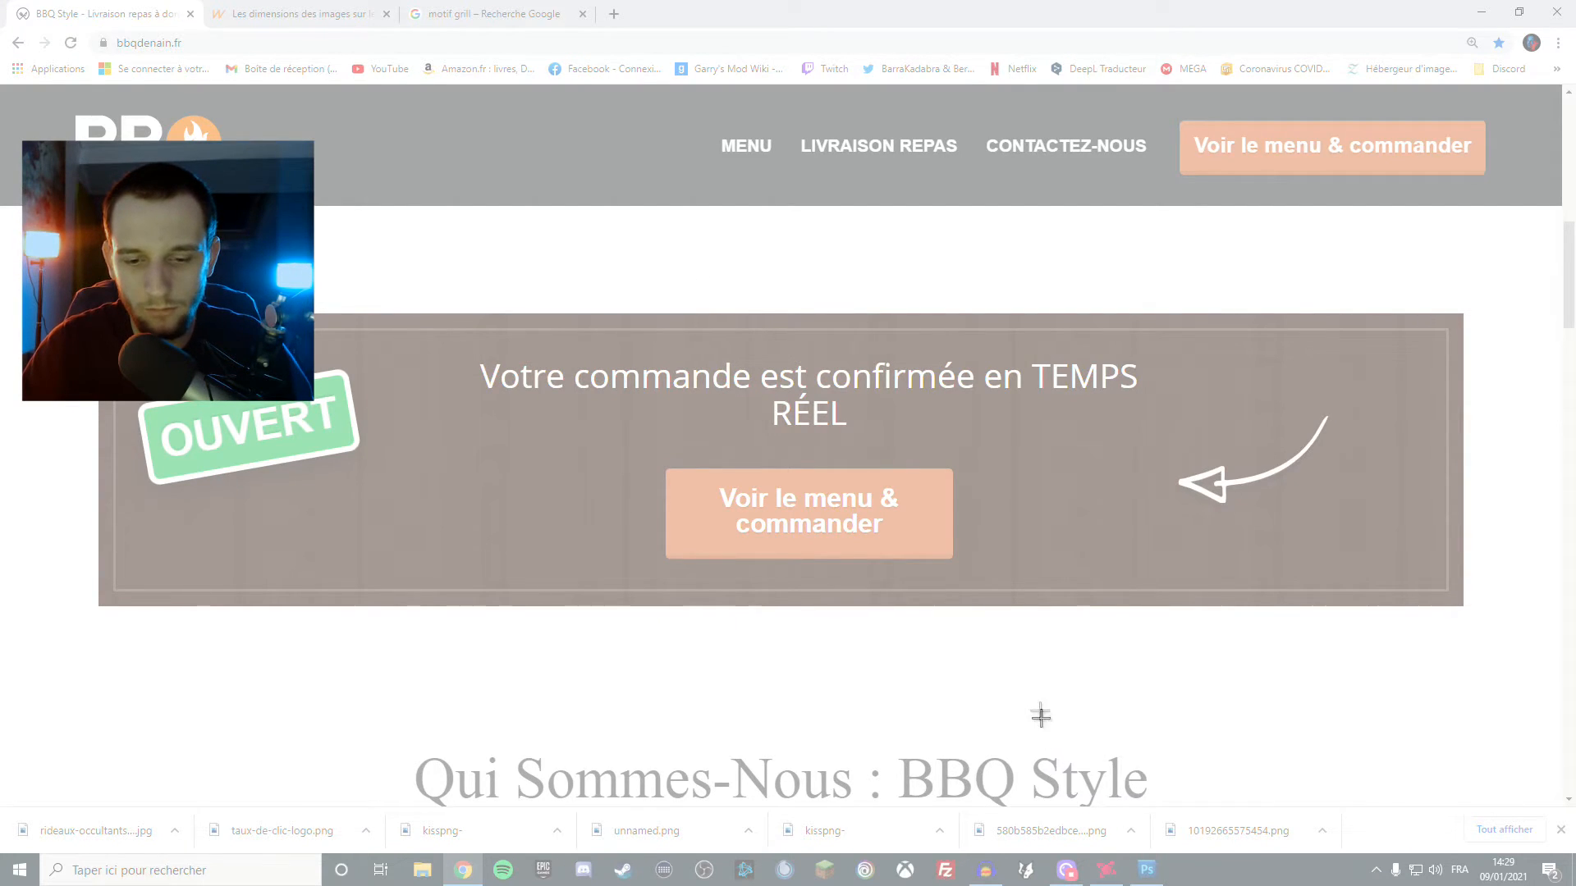
Capture the banner's order confirmation text and save it as the image ddfsq on the desktop
{"action": "left_click_drag", "start_coordinate": [567, 353], "coordinate": [1169, 449]}
{"action": "left_click", "coordinate": [509, 233]}
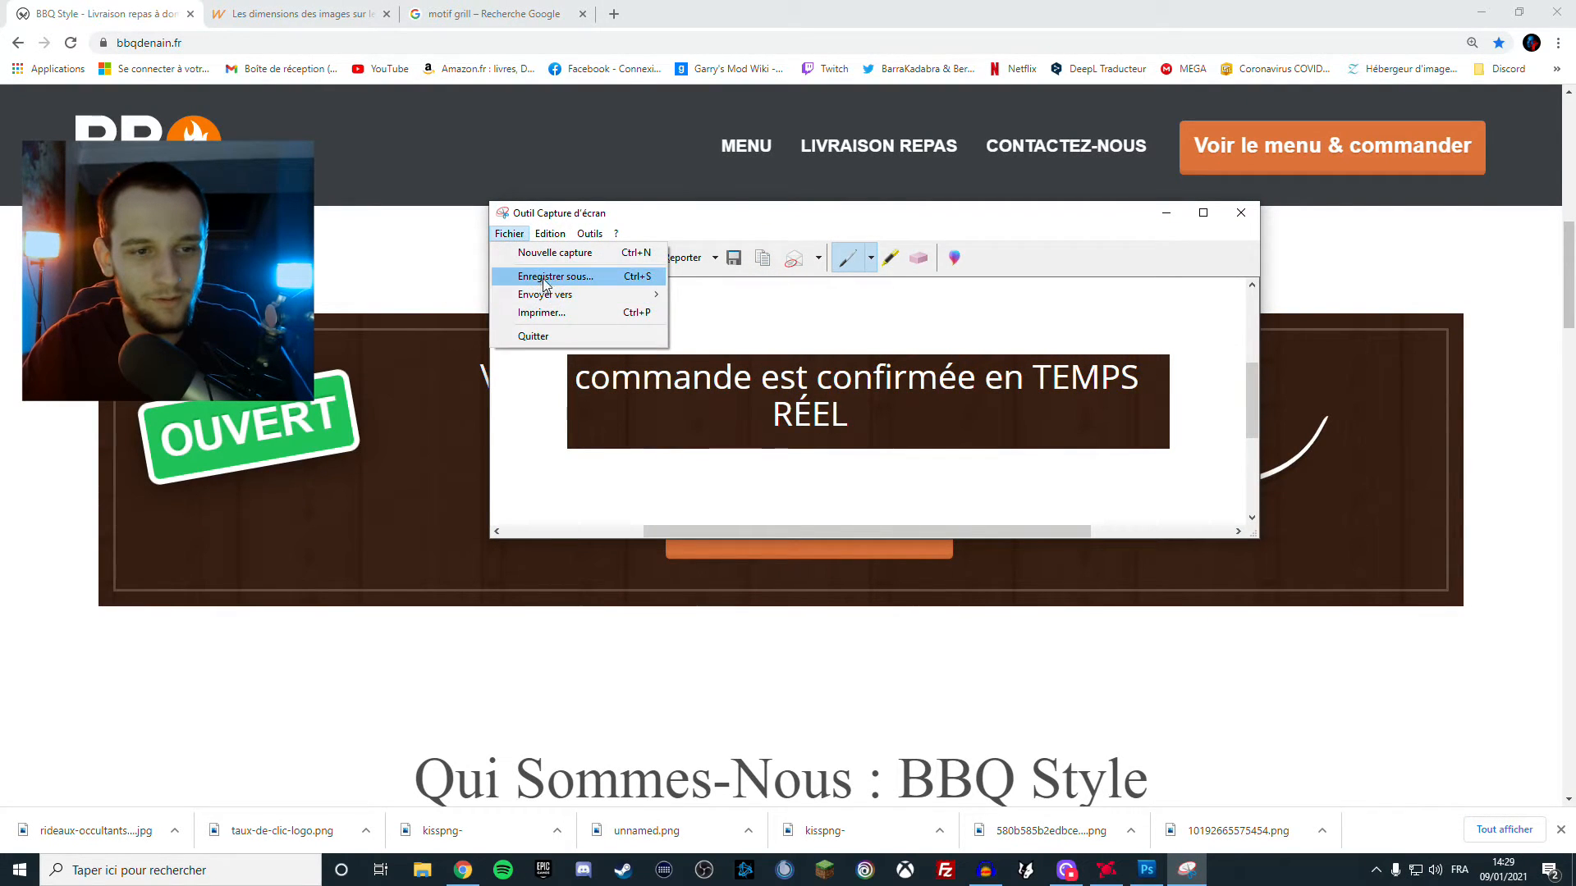
{"action": "left_click", "coordinate": [772, 508]}
{"action": "key", "text": "ctrl+s"}
{"action": "type", "text": "d"}
{"action": "left_click", "coordinate": [1133, 657]}
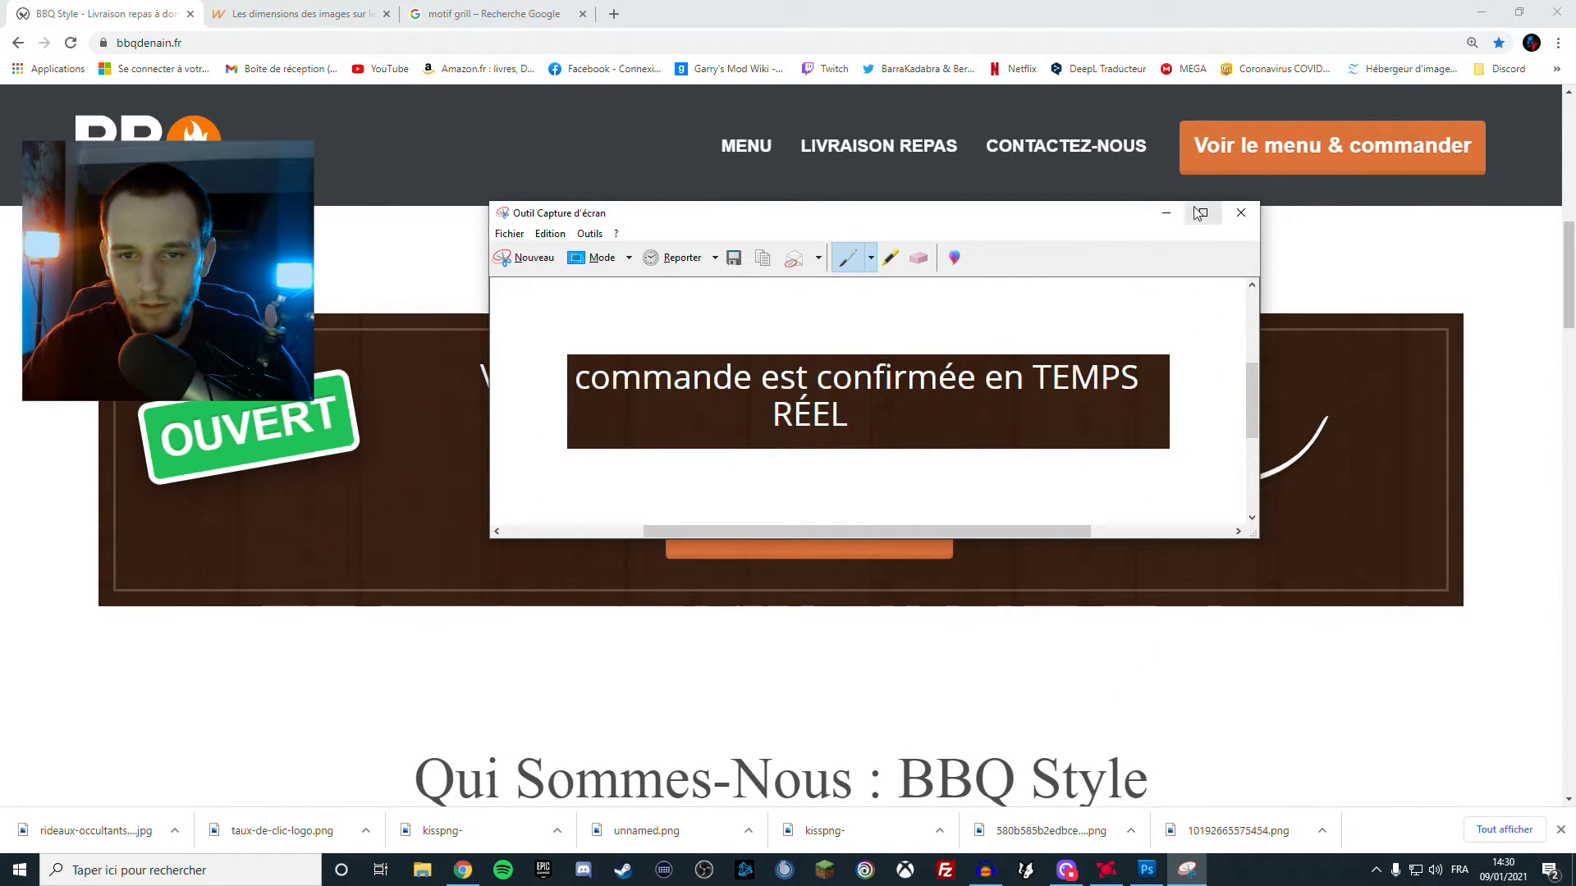
Capture the banner's confirmation text together with its order button, save it over ddfsq on the desktop, and close the capture tool
{"action": "left_click", "coordinate": [522, 257]}
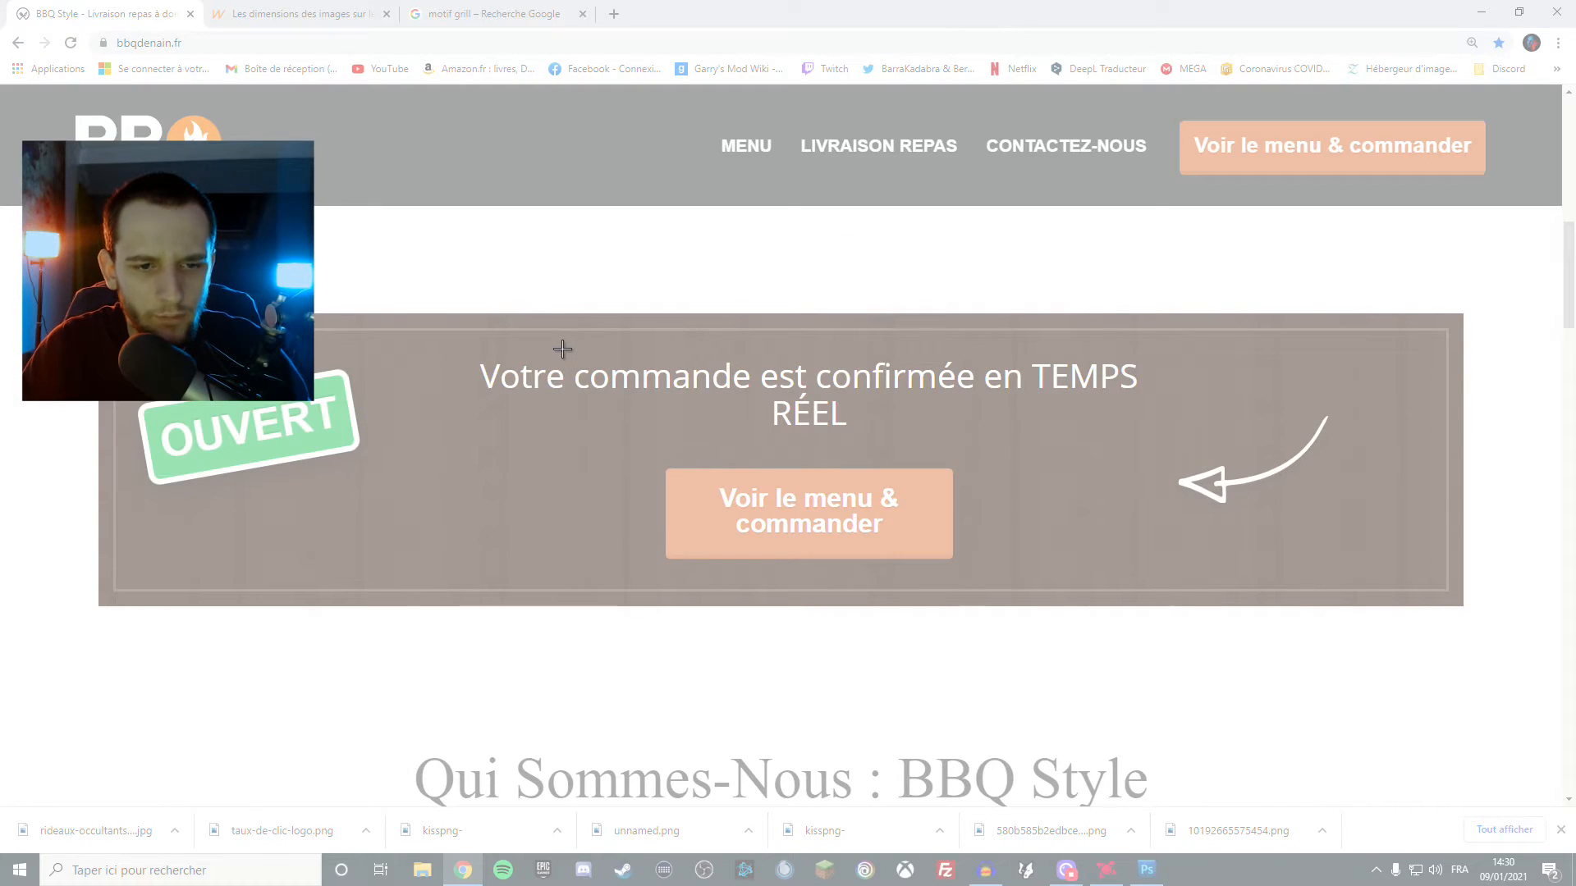
{"action": "left_click_drag", "start_coordinate": [564, 266], "coordinate": [1174, 658]}
{"action": "left_click", "coordinate": [508, 145]}
{"action": "left_click", "coordinate": [554, 188]}
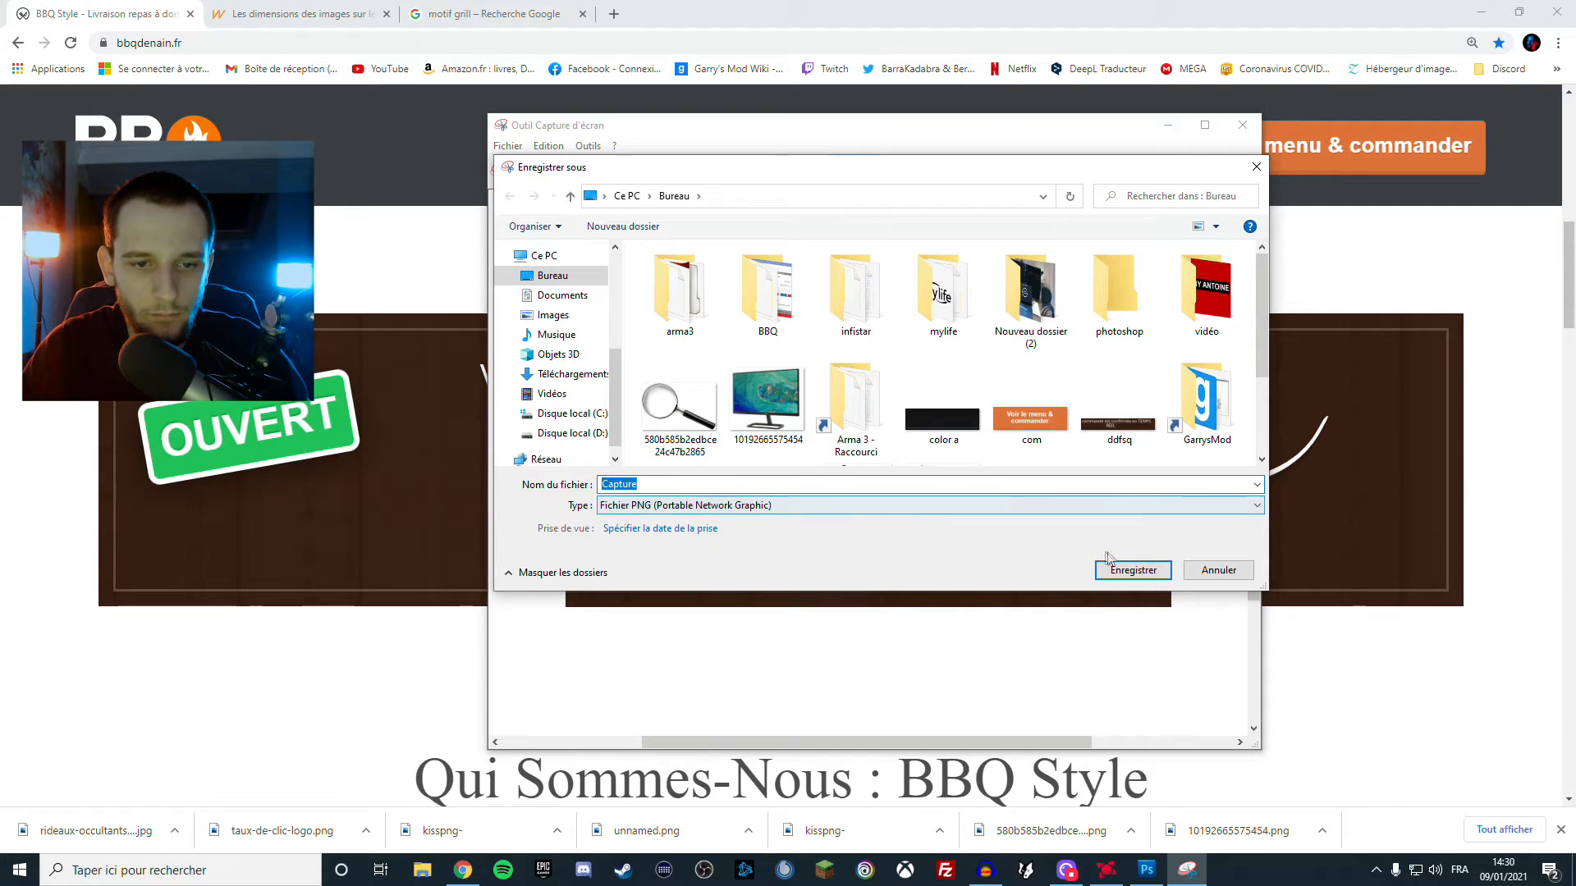
{"action": "scroll", "coordinate": [1066, 394], "scroll_direction": "down", "scroll_amount": 2}
{"action": "left_click", "coordinate": [1119, 295]}
{"action": "key", "text": "Return"}
{"action": "left_click", "coordinate": [831, 435]}
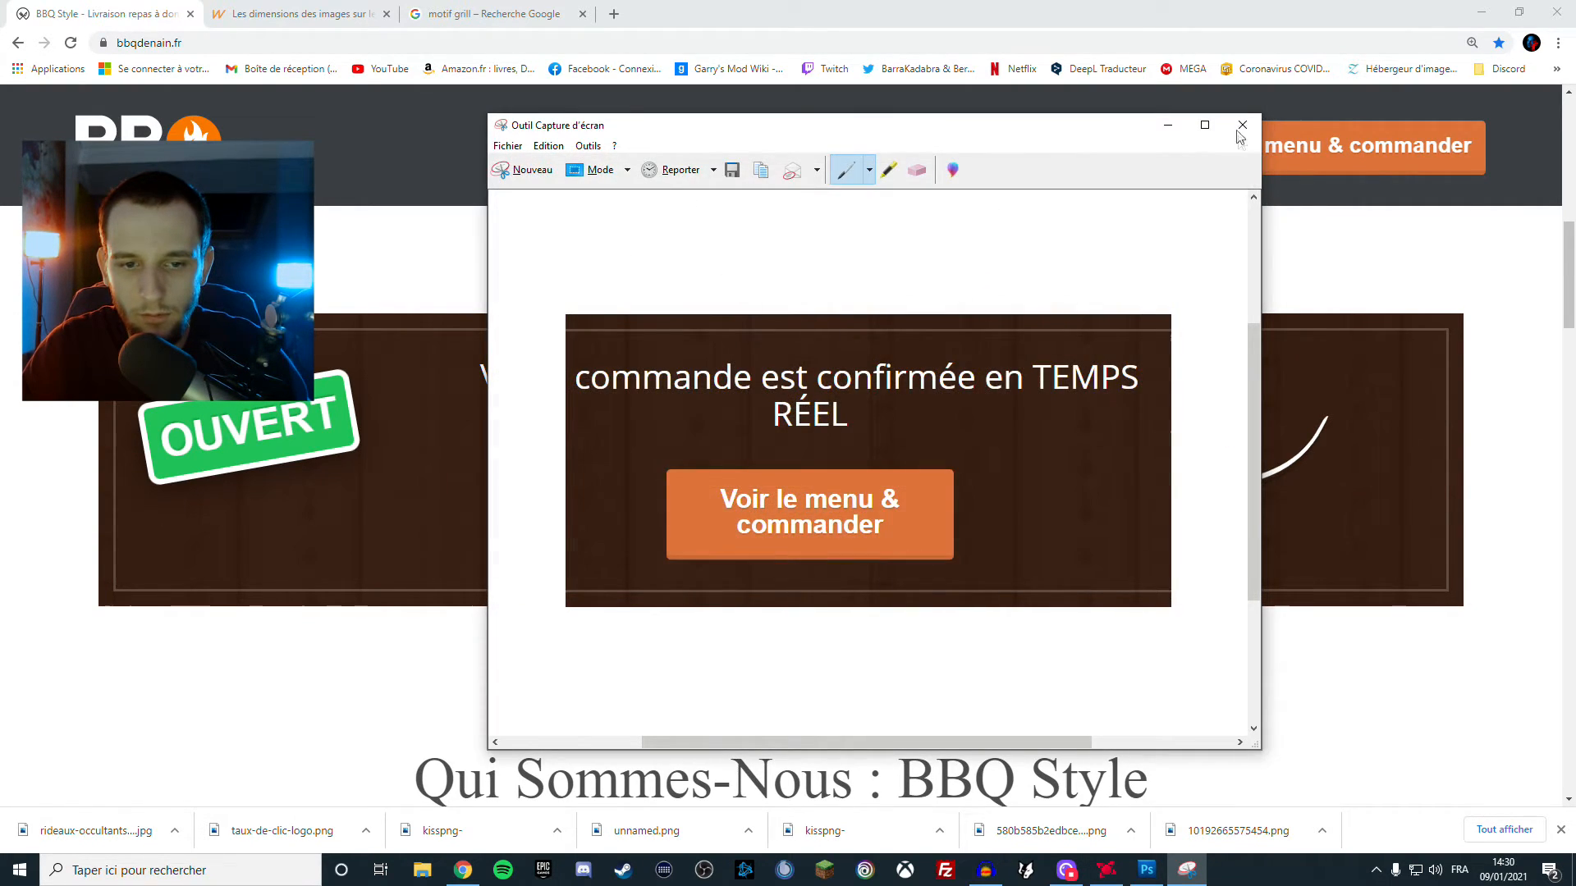
{"action": "key", "text": "alt+F4"}
Return to Photoshop and place the ddfsq capture from the desktop into the flyer
{"action": "key", "text": "alt+Tab"}
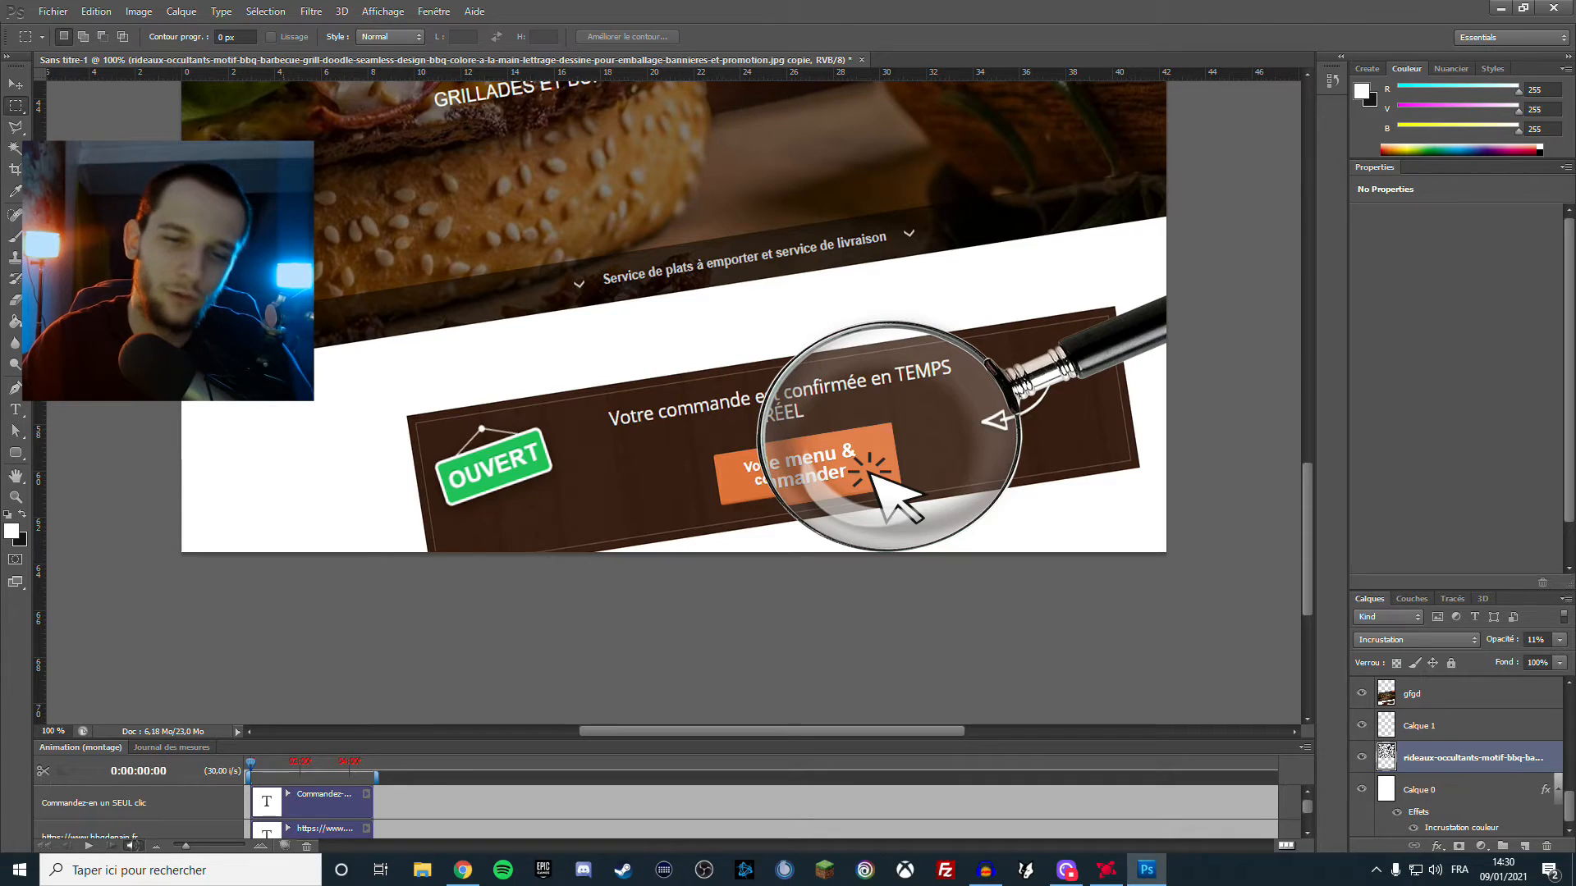
{"action": "left_click", "coordinate": [52, 11]}
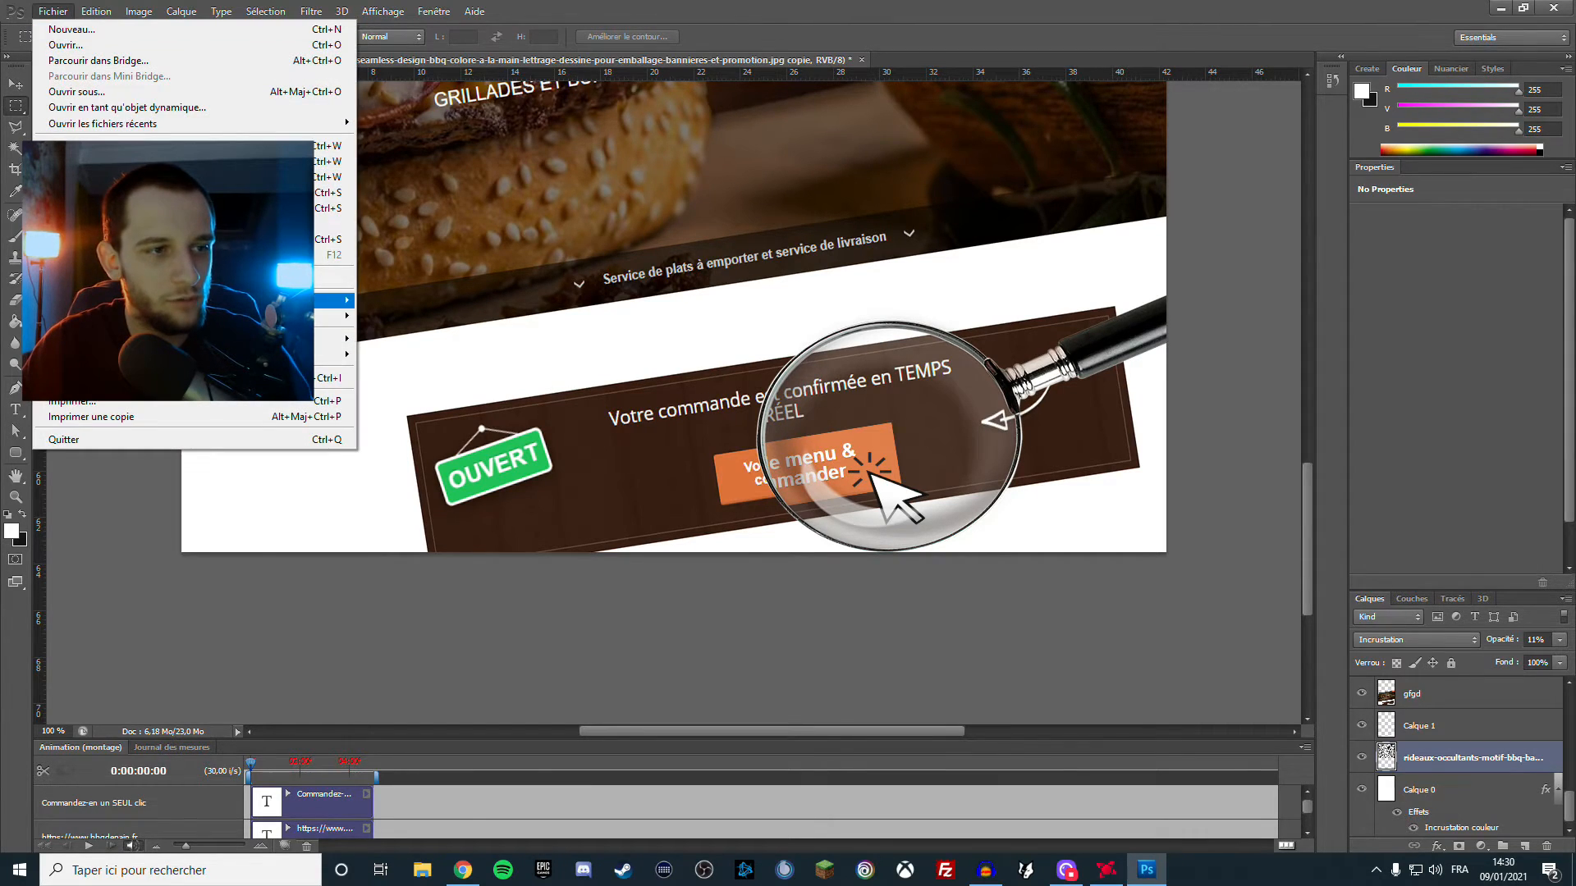
{"action": "left_click", "coordinate": [123, 279]}
{"action": "scroll", "coordinate": [804, 328], "scroll_direction": "down", "scroll_amount": 5}
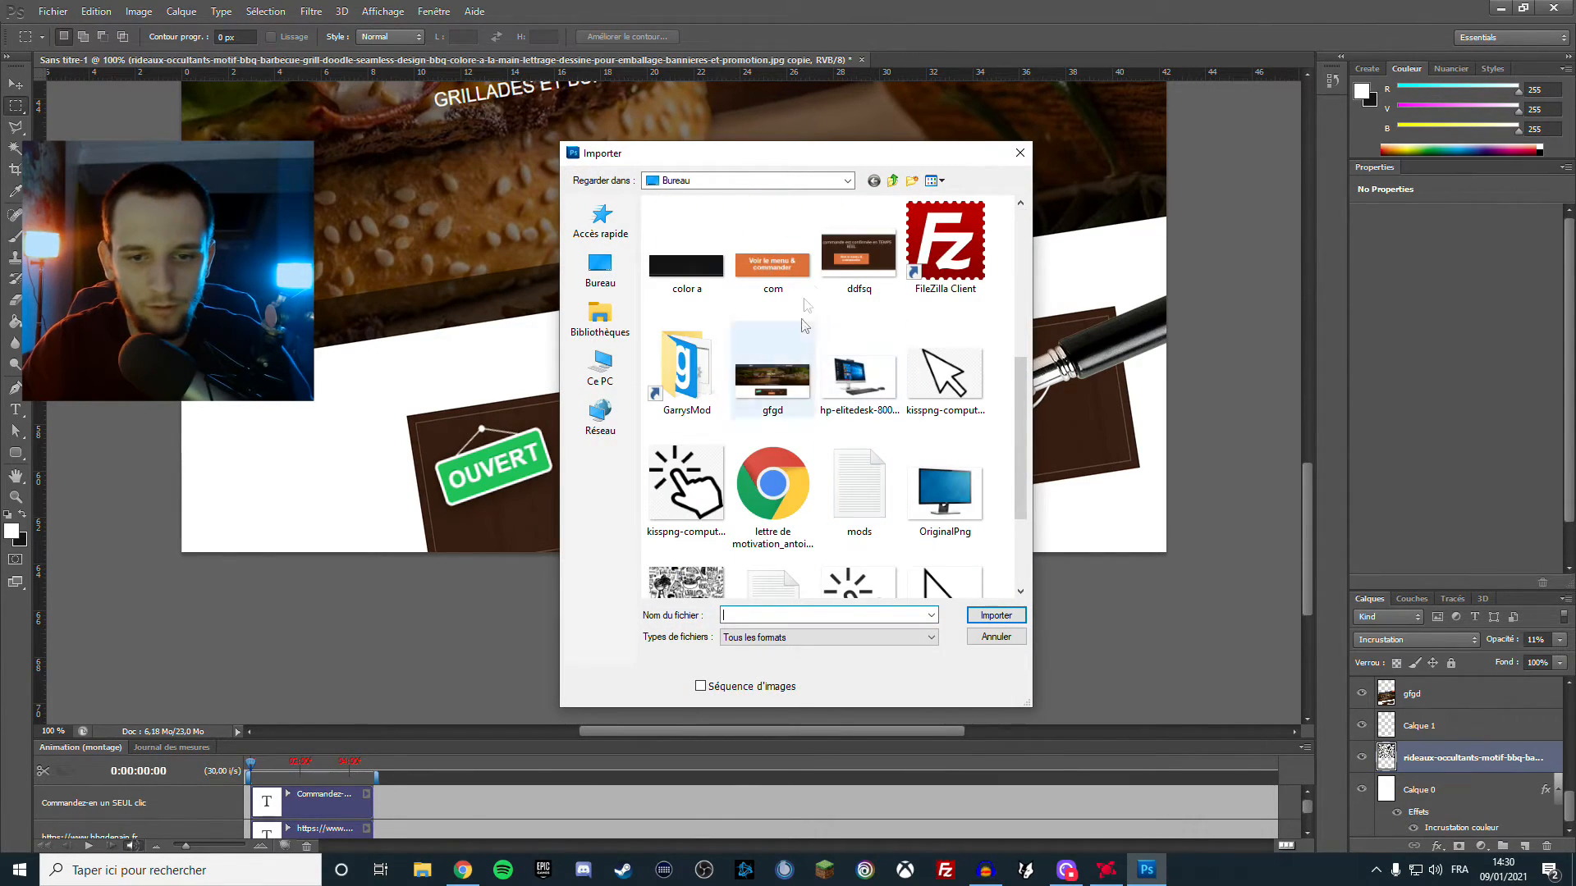
{"action": "left_click", "coordinate": [859, 256]}
{"action": "left_click", "coordinate": [994, 615]}
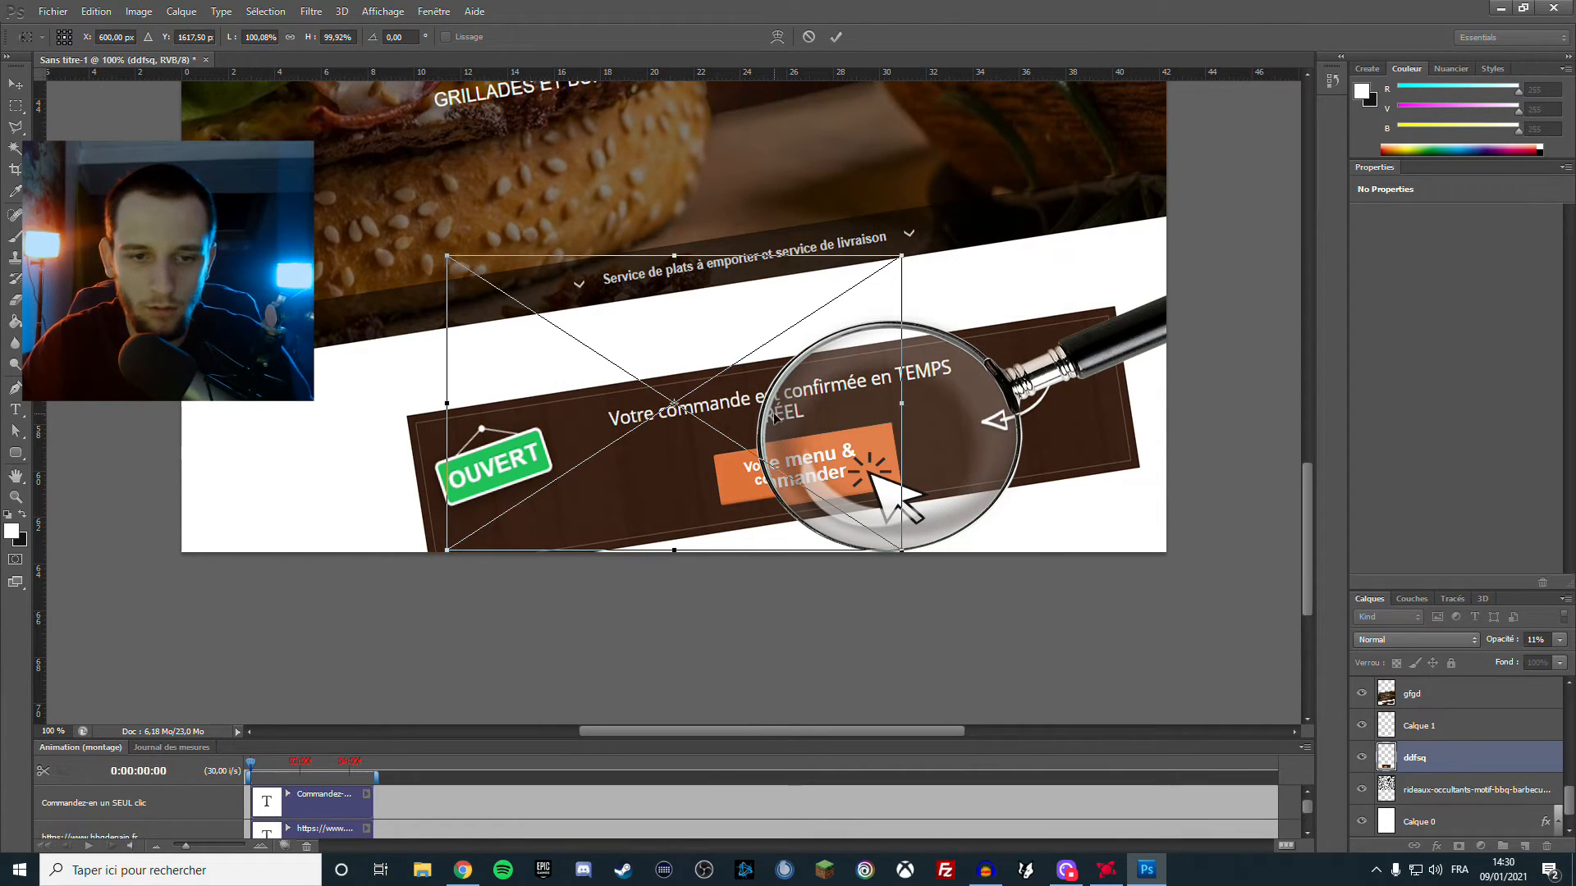
{"action": "key", "text": "Return"}
Move the ddfsq layer up the stack, directly above the mouse pointer layer and below the magnifying glass layer
{"action": "left_click_drag", "start_coordinate": [1498, 776], "coordinate": [1512, 693]}
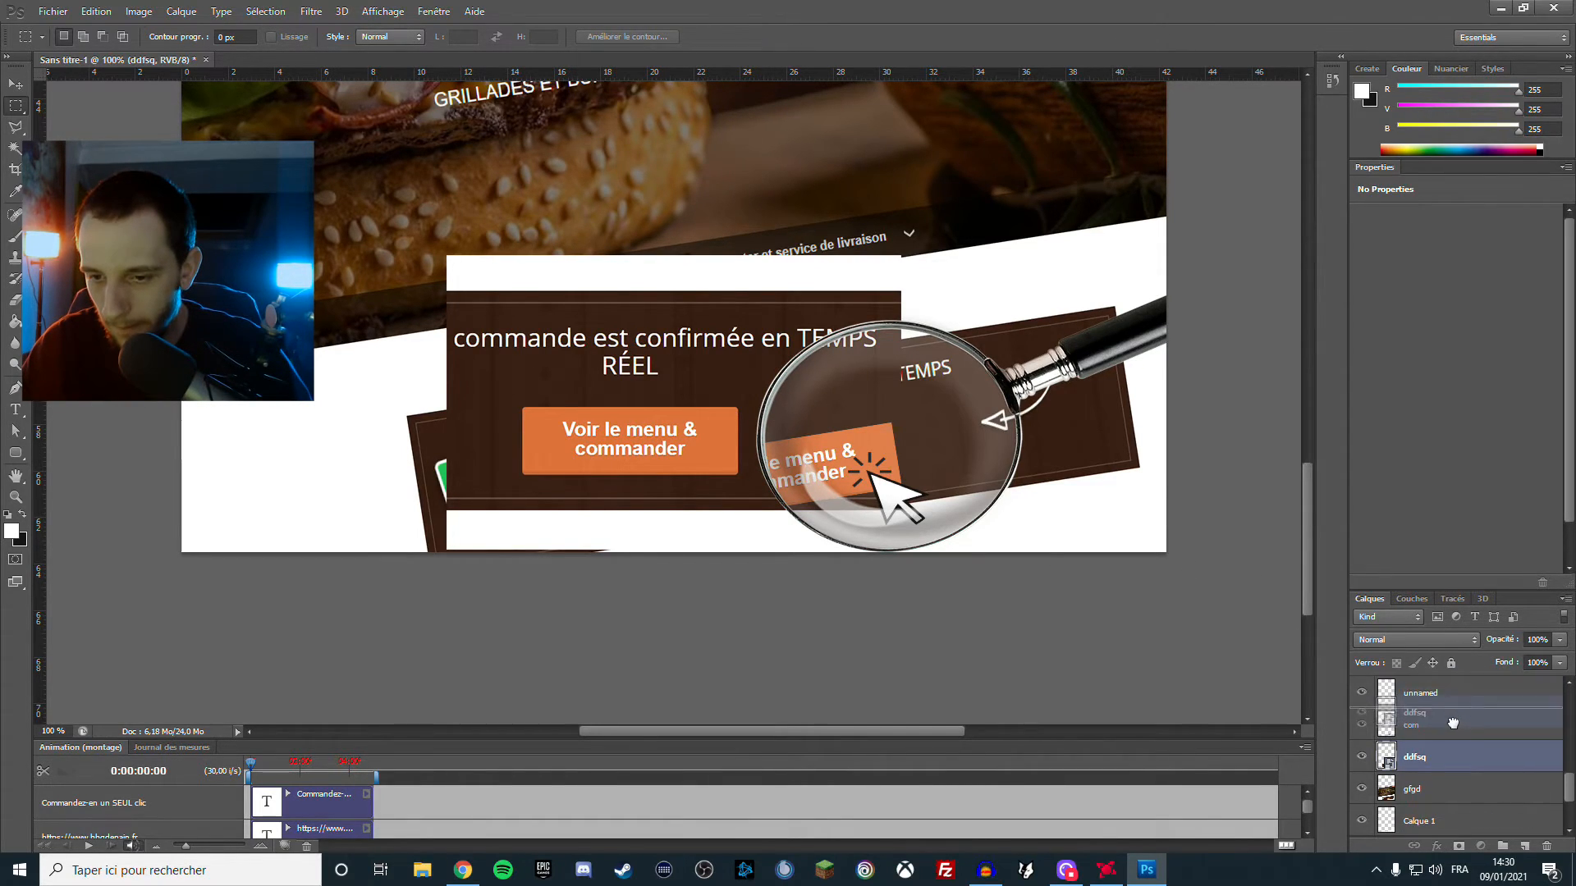
{"action": "left_click_drag", "start_coordinate": [1450, 702], "coordinate": [1454, 715]}
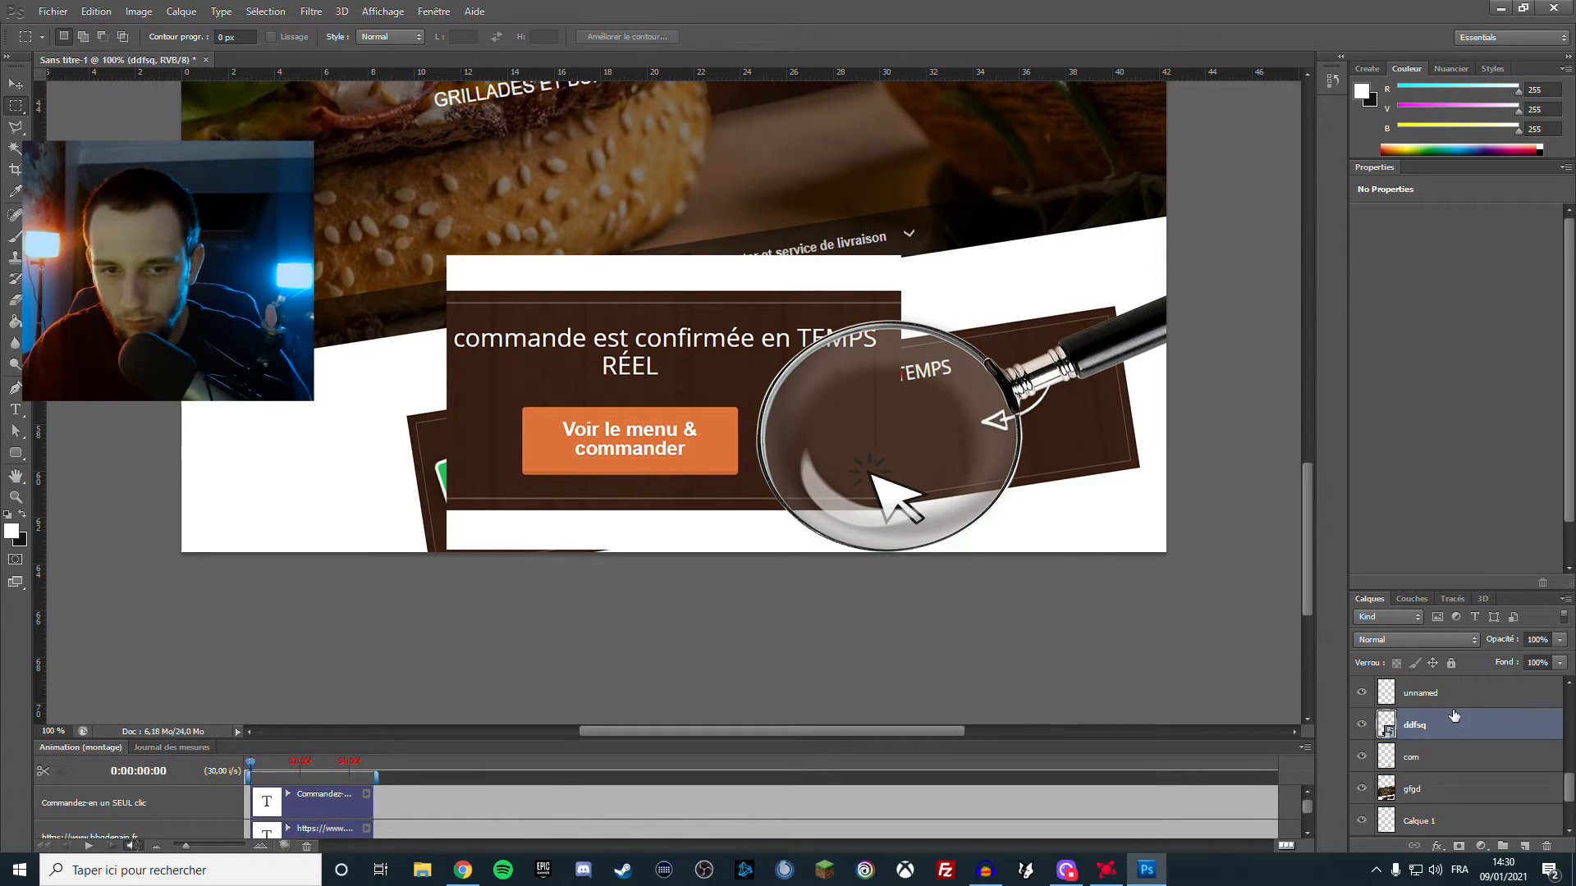
{"action": "scroll", "coordinate": [1454, 715], "scroll_direction": "up", "scroll_amount": 2}
{"action": "left_click_drag", "start_coordinate": [1443, 804], "coordinate": [1451, 704]}
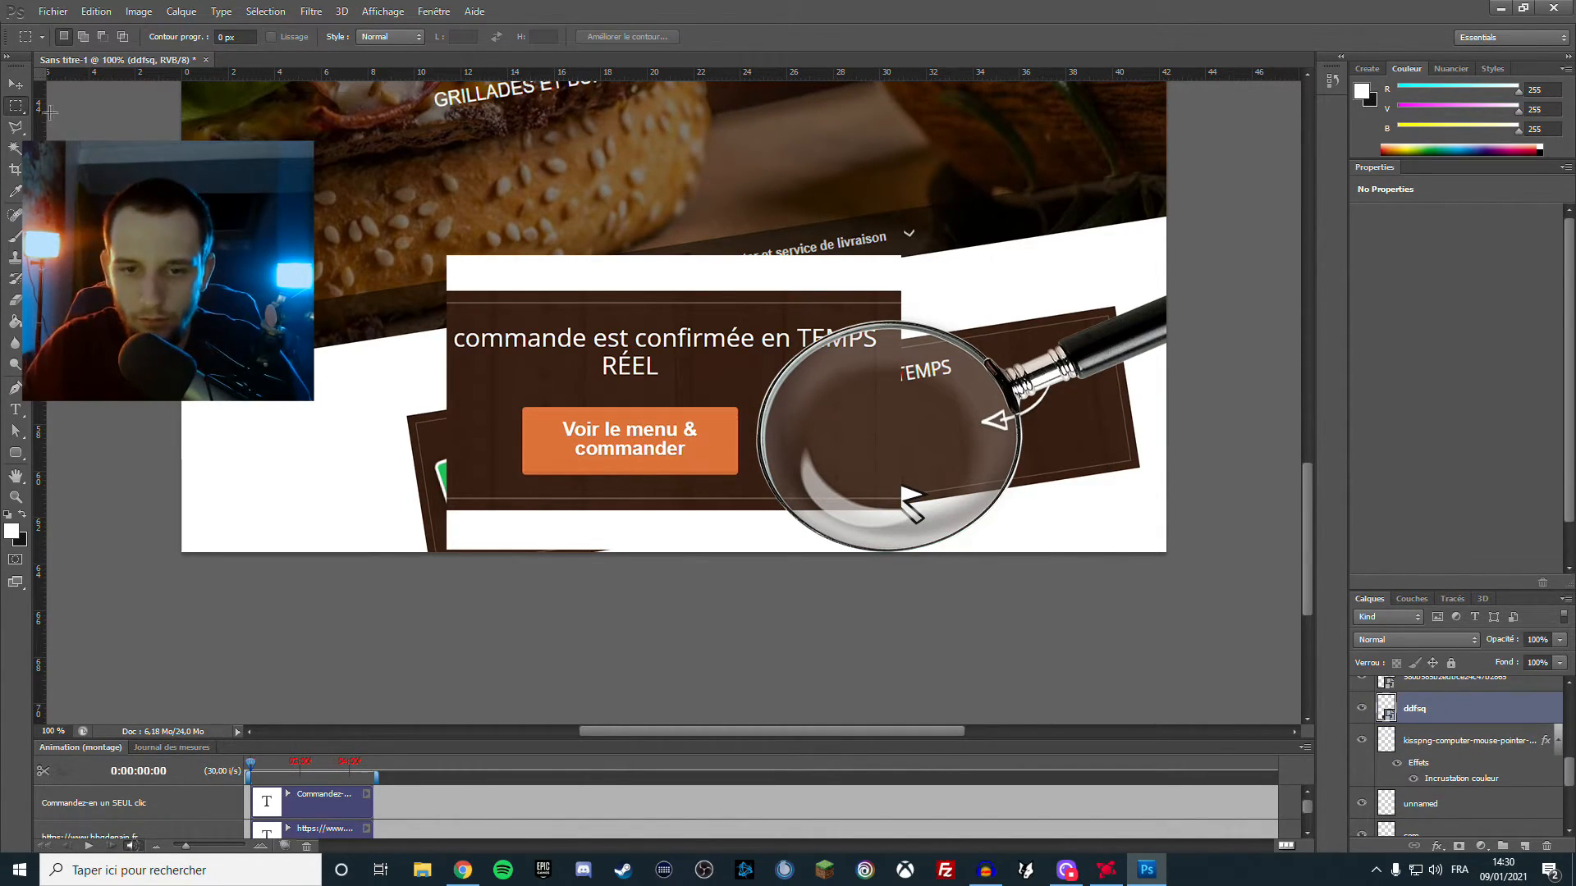
Move the ddfsq capture over the flyer's order button and lower its opacity to 16%
{"action": "key", "text": "v"}
{"action": "left_click_drag", "start_coordinate": [769, 506], "coordinate": [943, 537]}
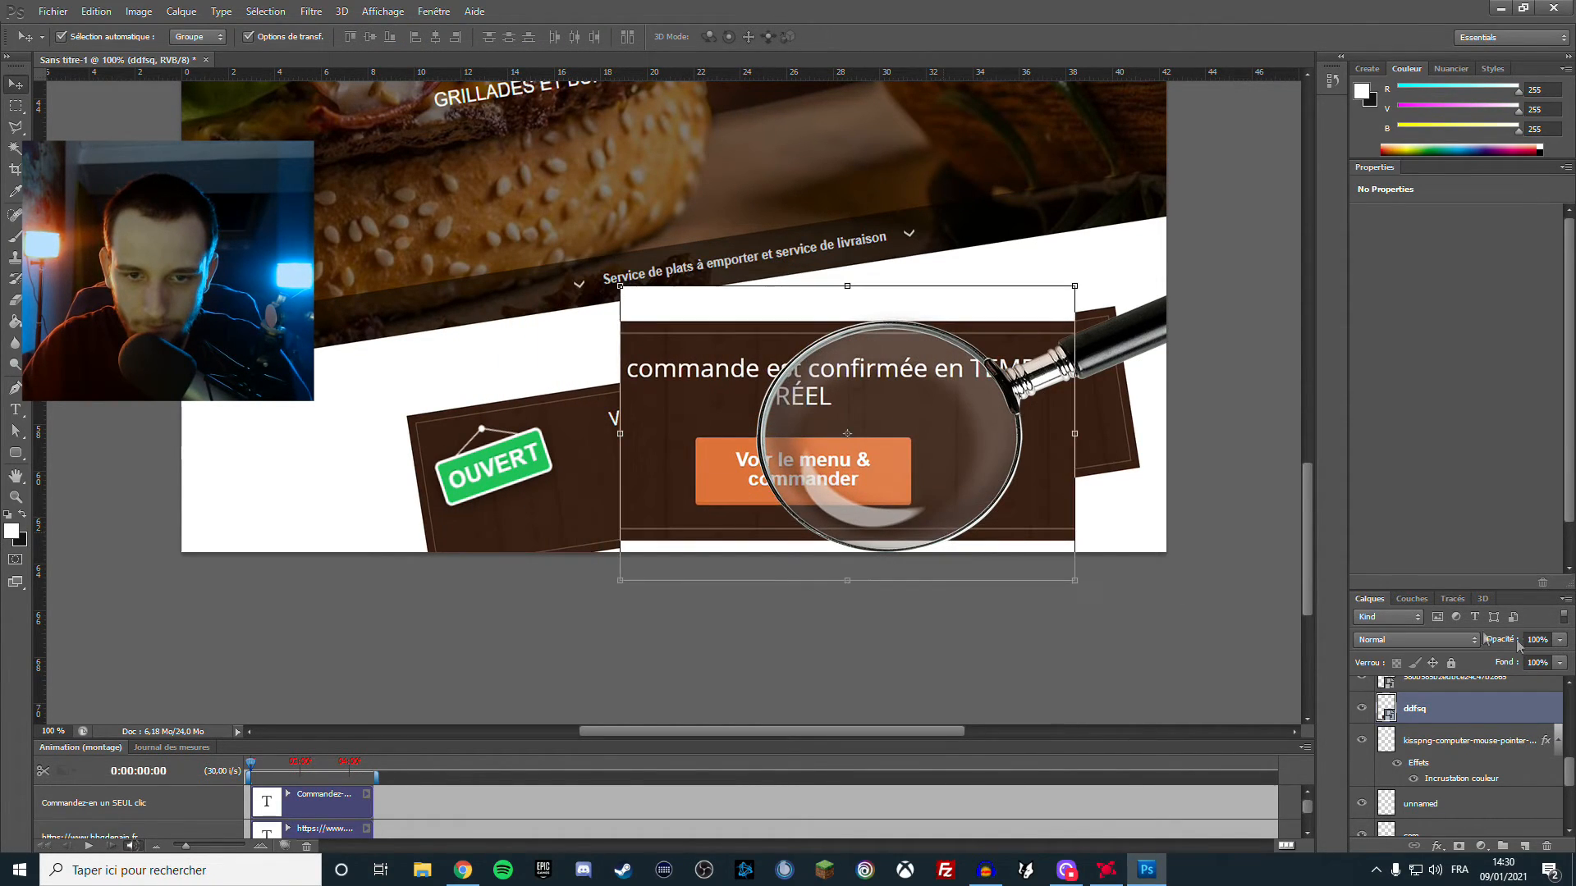
{"action": "left_click", "coordinate": [1559, 639]}
{"action": "left_click_drag", "start_coordinate": [1499, 660], "coordinate": [1481, 659]}
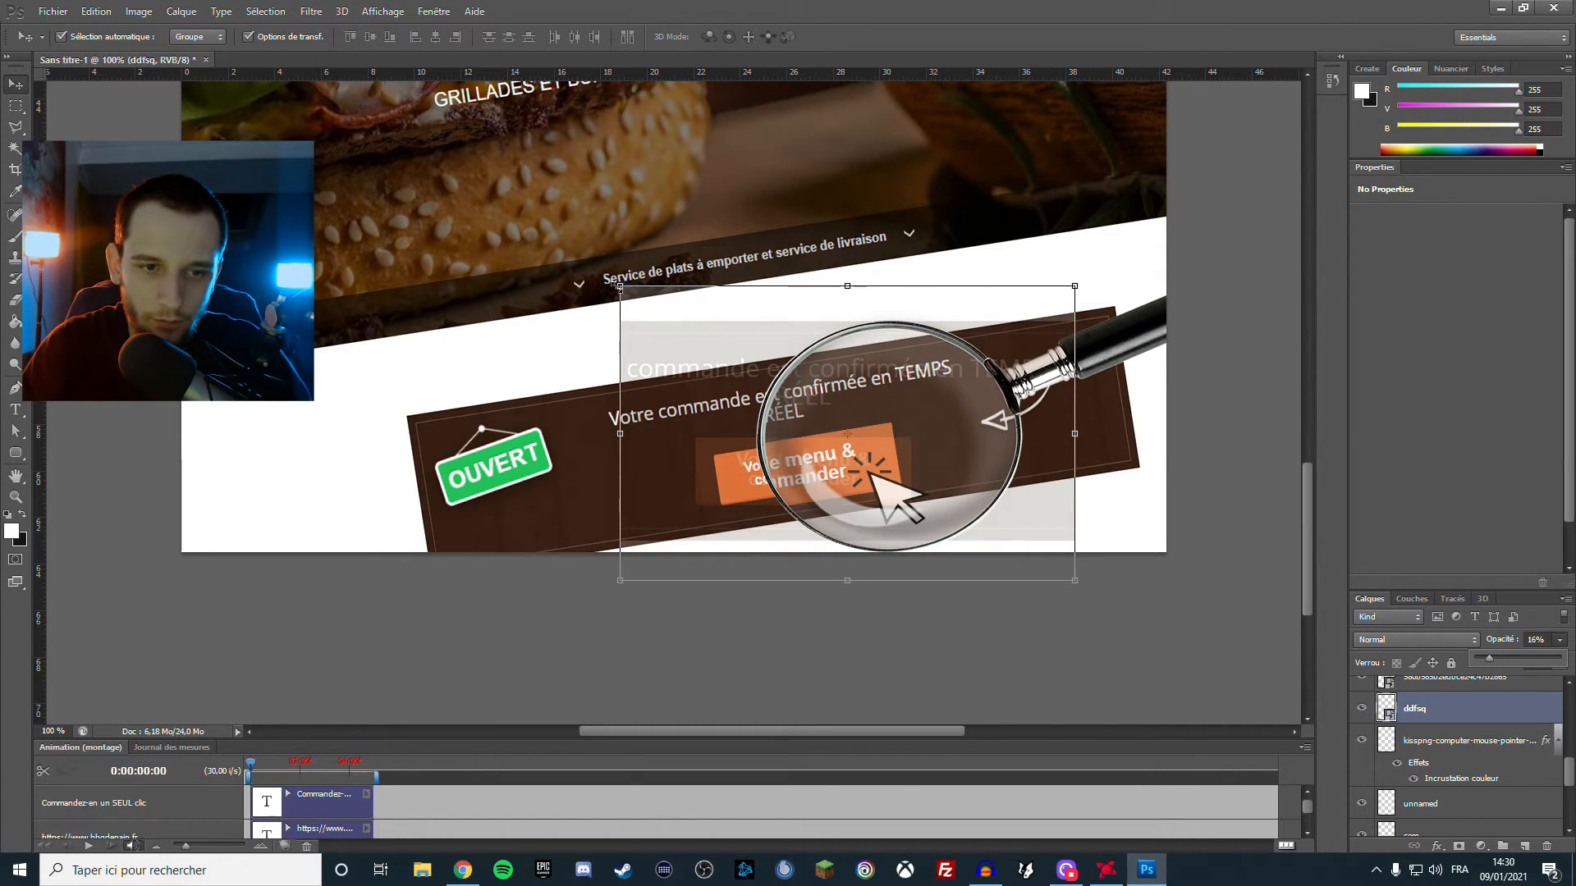
Rotate the ddfsq capture to about -8.04°, scale it to about 61.74% by 69.16%, and reposition it over the order banner
{"action": "left_click_drag", "start_coordinate": [609, 276], "coordinate": [599, 308]}
{"action": "key", "text": "ctrl+plus"}
{"action": "key", "text": "ctrl+plus"}
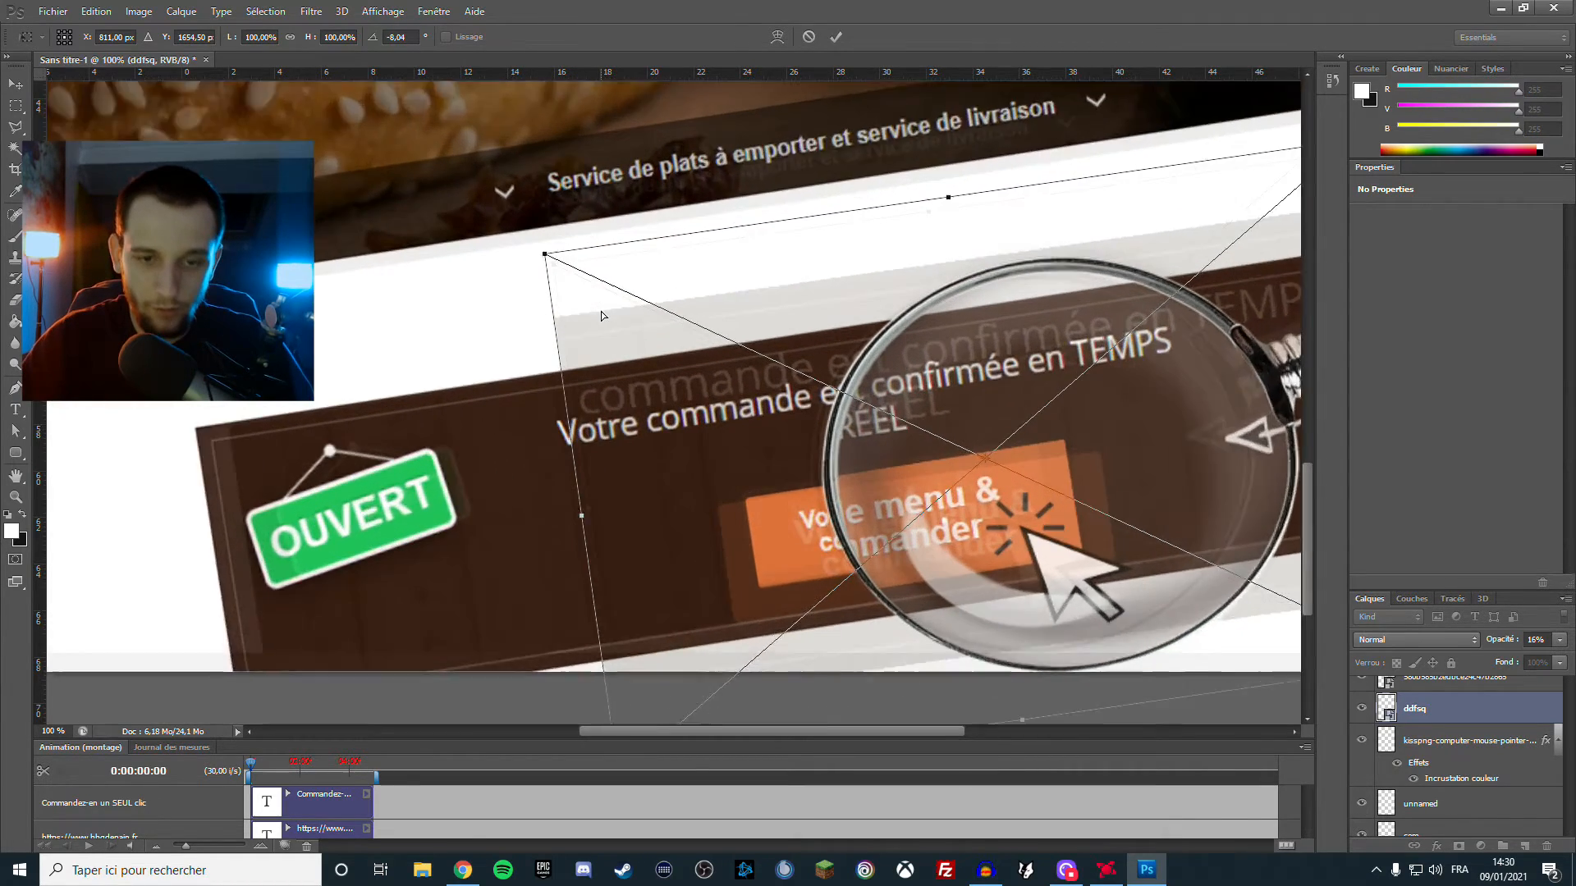
{"action": "left_click_drag", "start_coordinate": [649, 220], "coordinate": [1010, 348]}
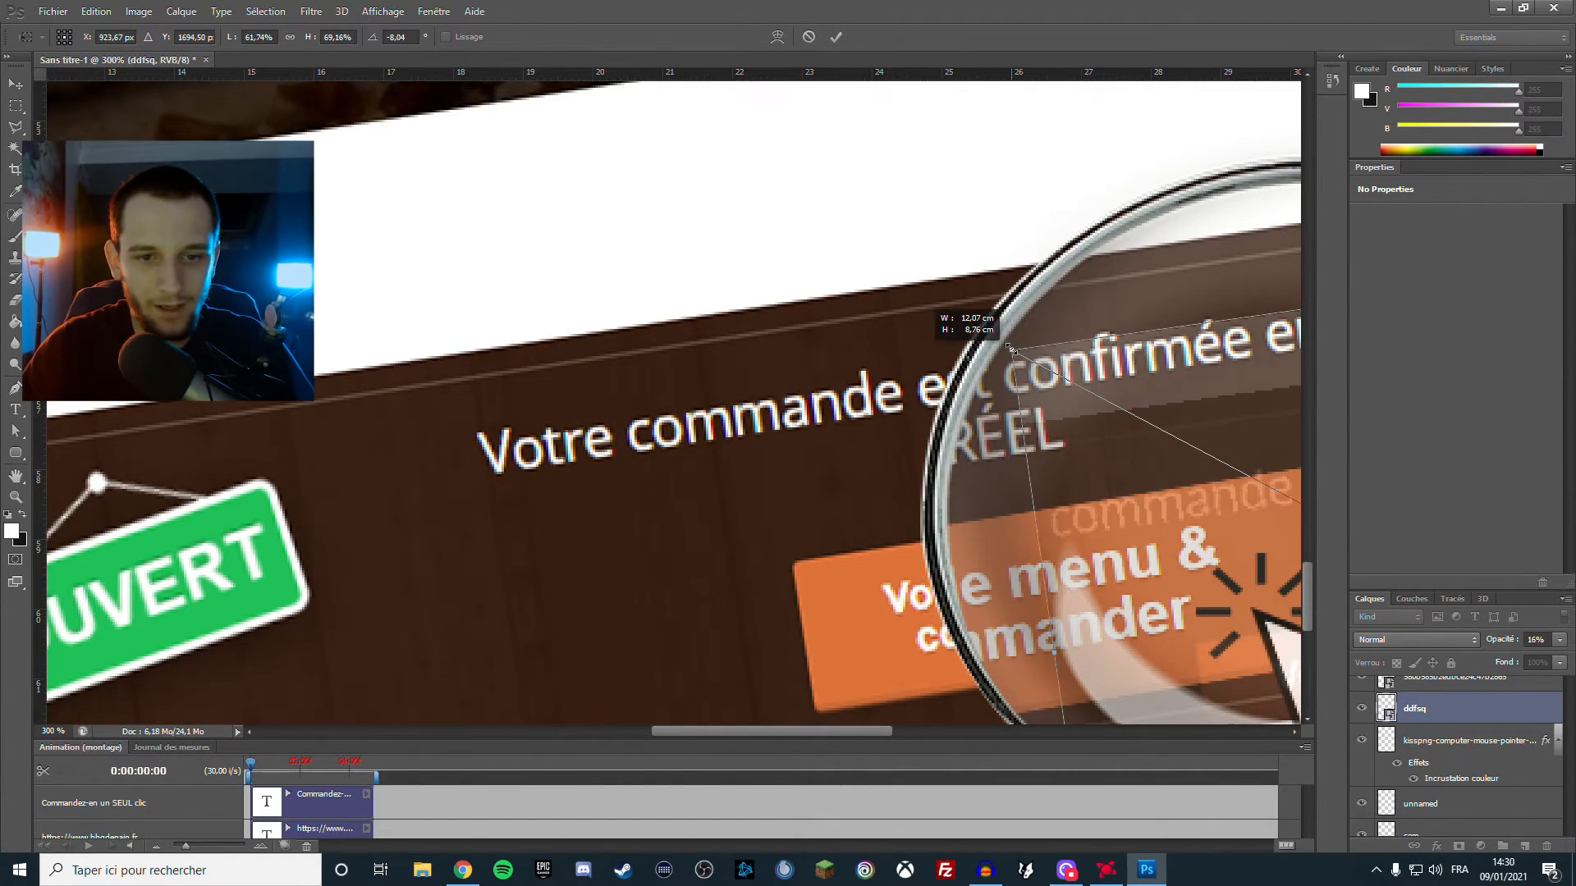
{"action": "left_click_drag", "start_coordinate": [1237, 437], "coordinate": [857, 353]}
Raise the ddfsq layer's opacity to 54%, enlarge the capture to about 69.80% by 79.36%, and align its text with the banner
{"action": "left_click", "coordinate": [1560, 639]}
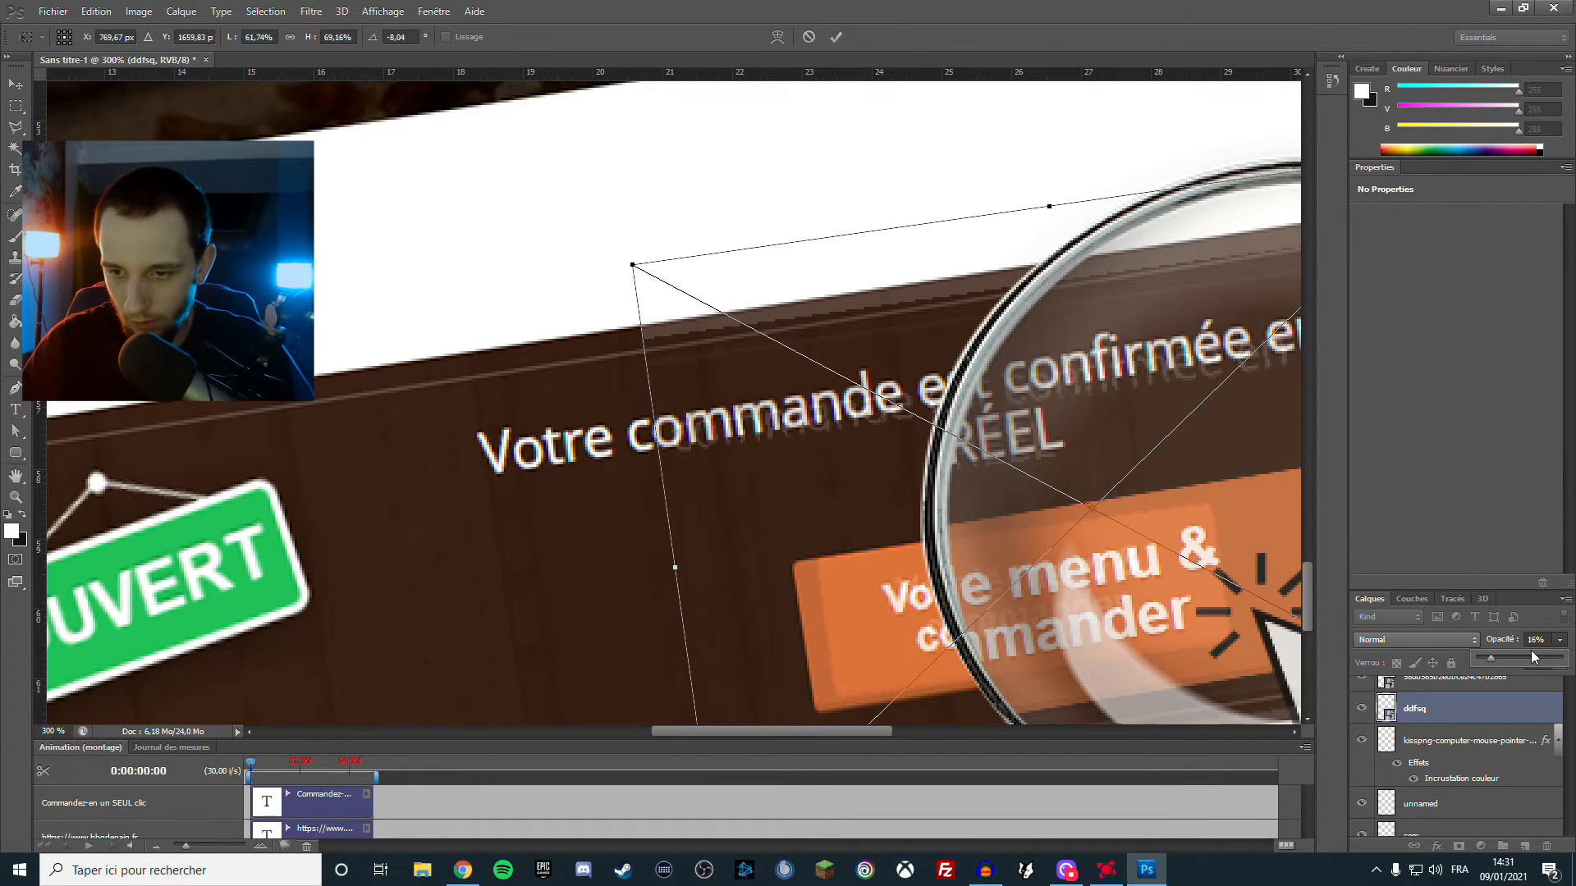
{"action": "left_click_drag", "start_coordinate": [1494, 661], "coordinate": [1528, 662]}
{"action": "left_click_drag", "start_coordinate": [634, 262], "coordinate": [512, 192]}
{"action": "left_click_drag", "start_coordinate": [664, 351], "coordinate": [733, 401]}
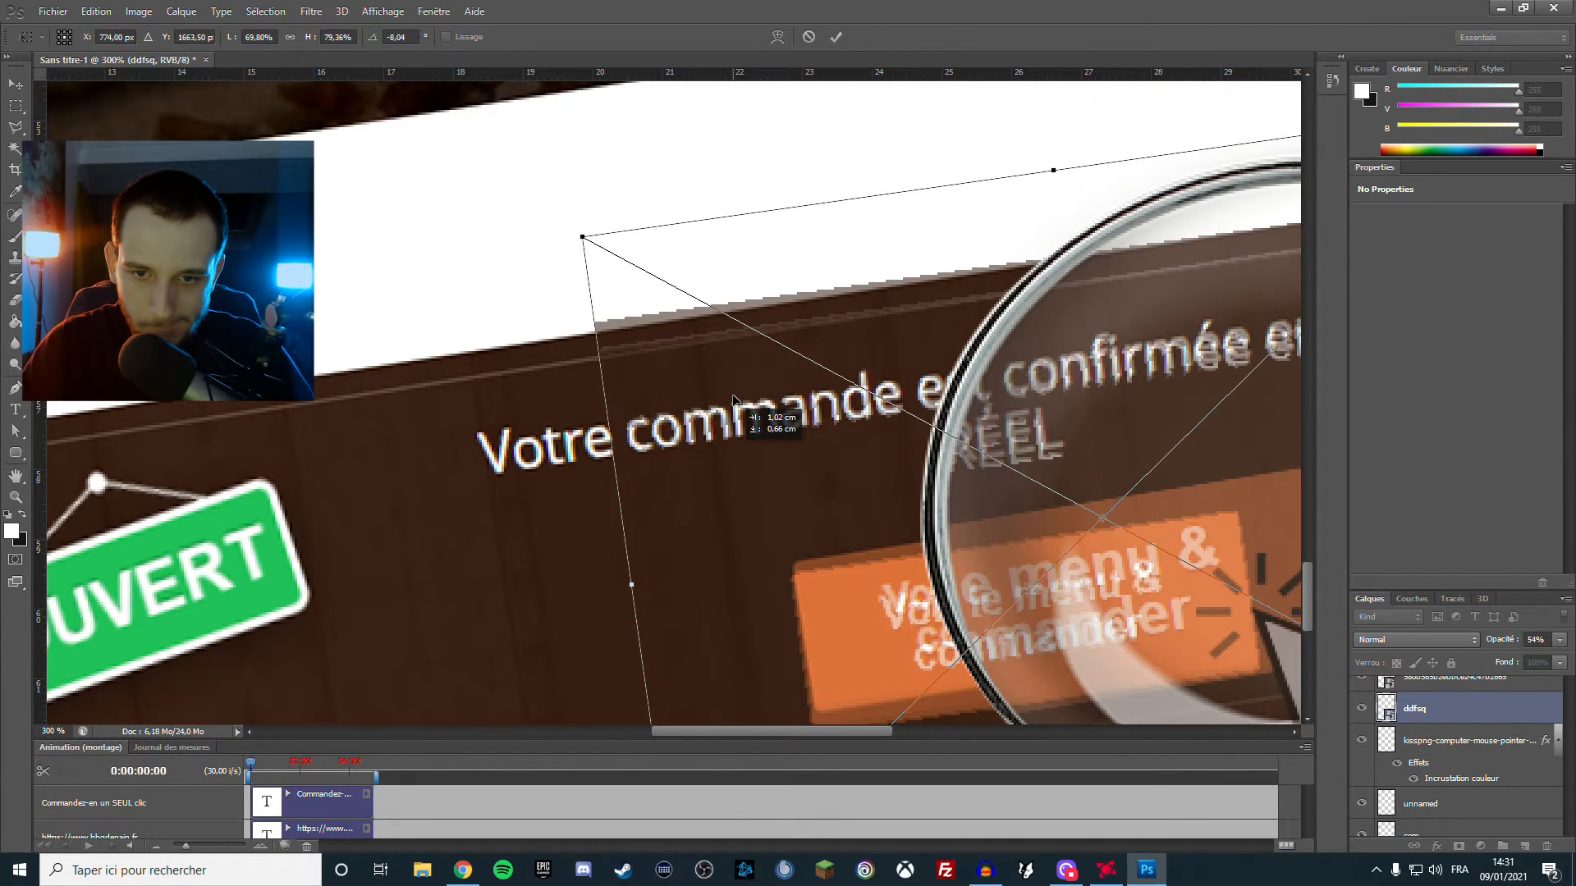
{"action": "left_click_drag", "start_coordinate": [733, 400], "coordinate": [733, 401]}
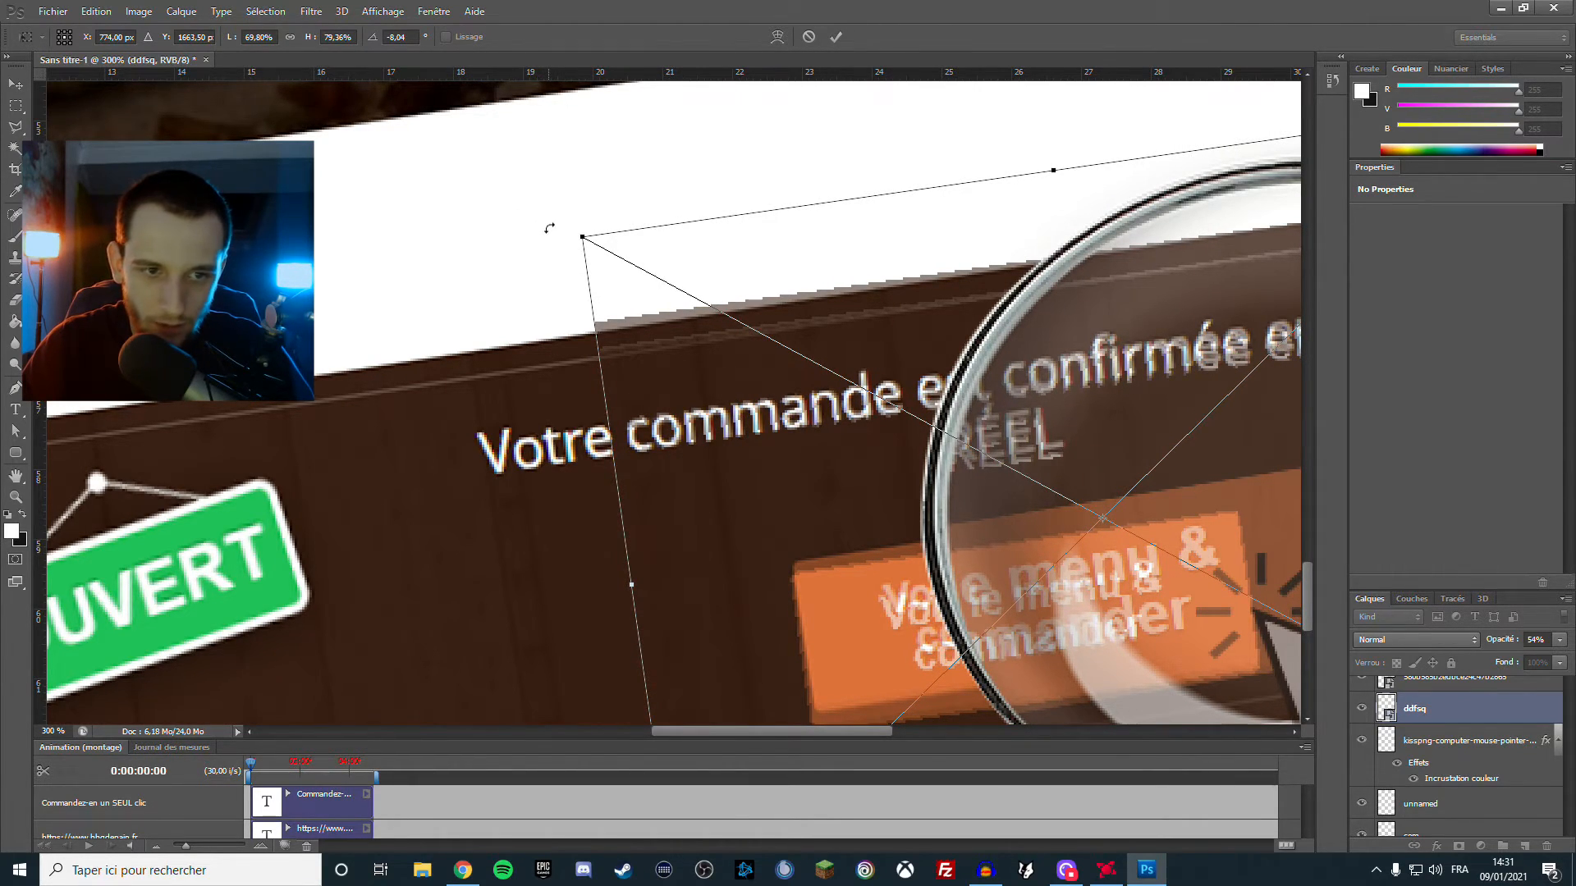
Rotate the ddfsq capture to about -9.05° and adjust its scale to about 69.26% by 80.18% to match the banner
{"action": "left_click_drag", "start_coordinate": [553, 225], "coordinate": [547, 234]}
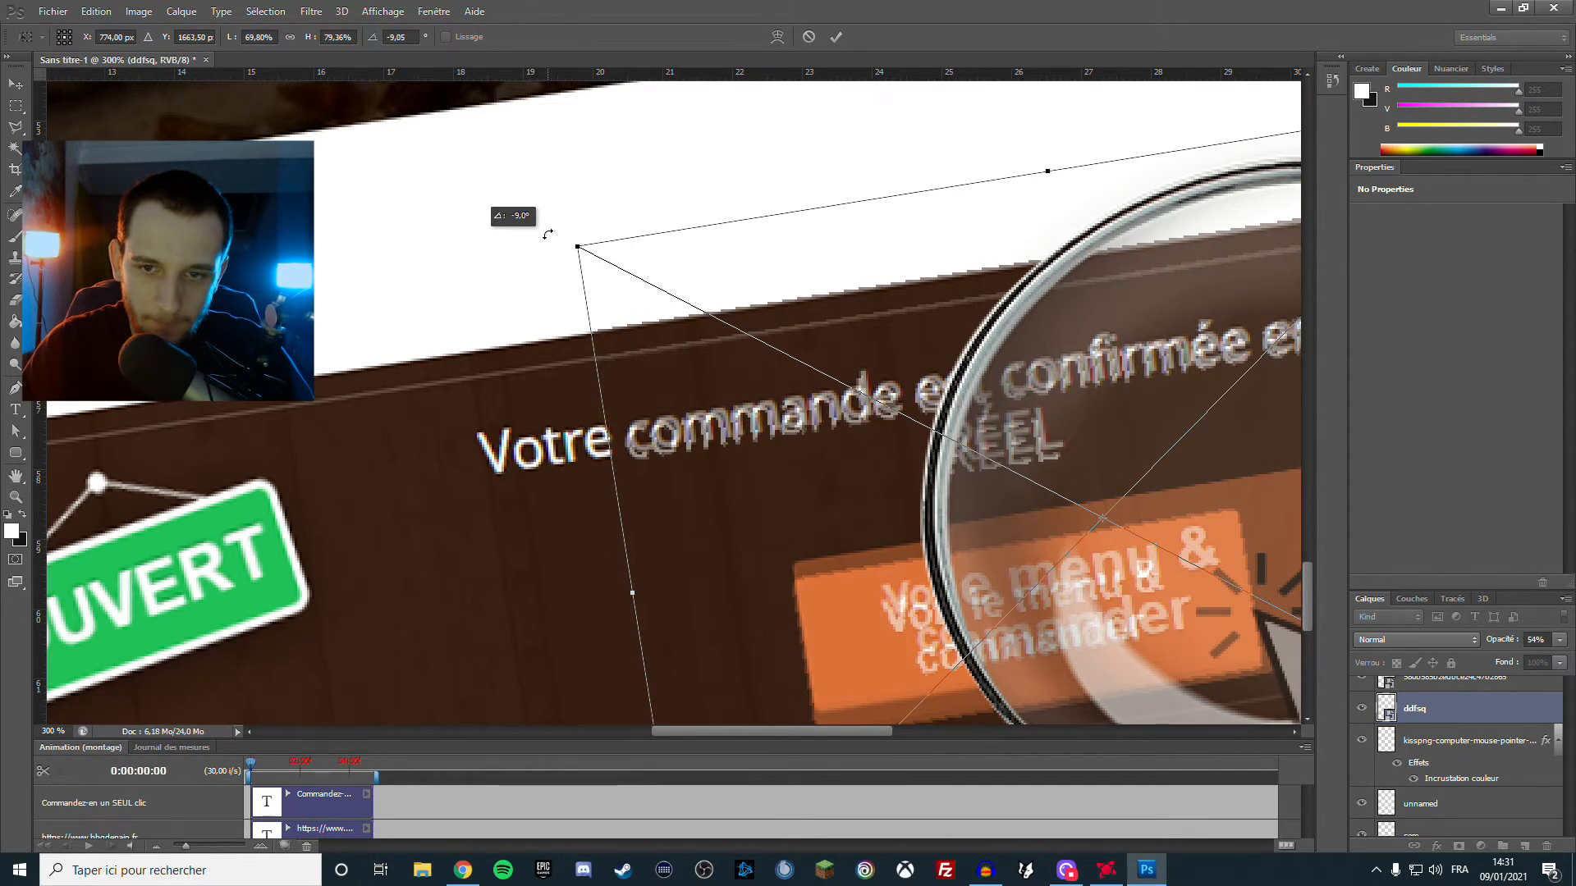
{"action": "left_click_drag", "start_coordinate": [548, 234], "coordinate": [583, 228]}
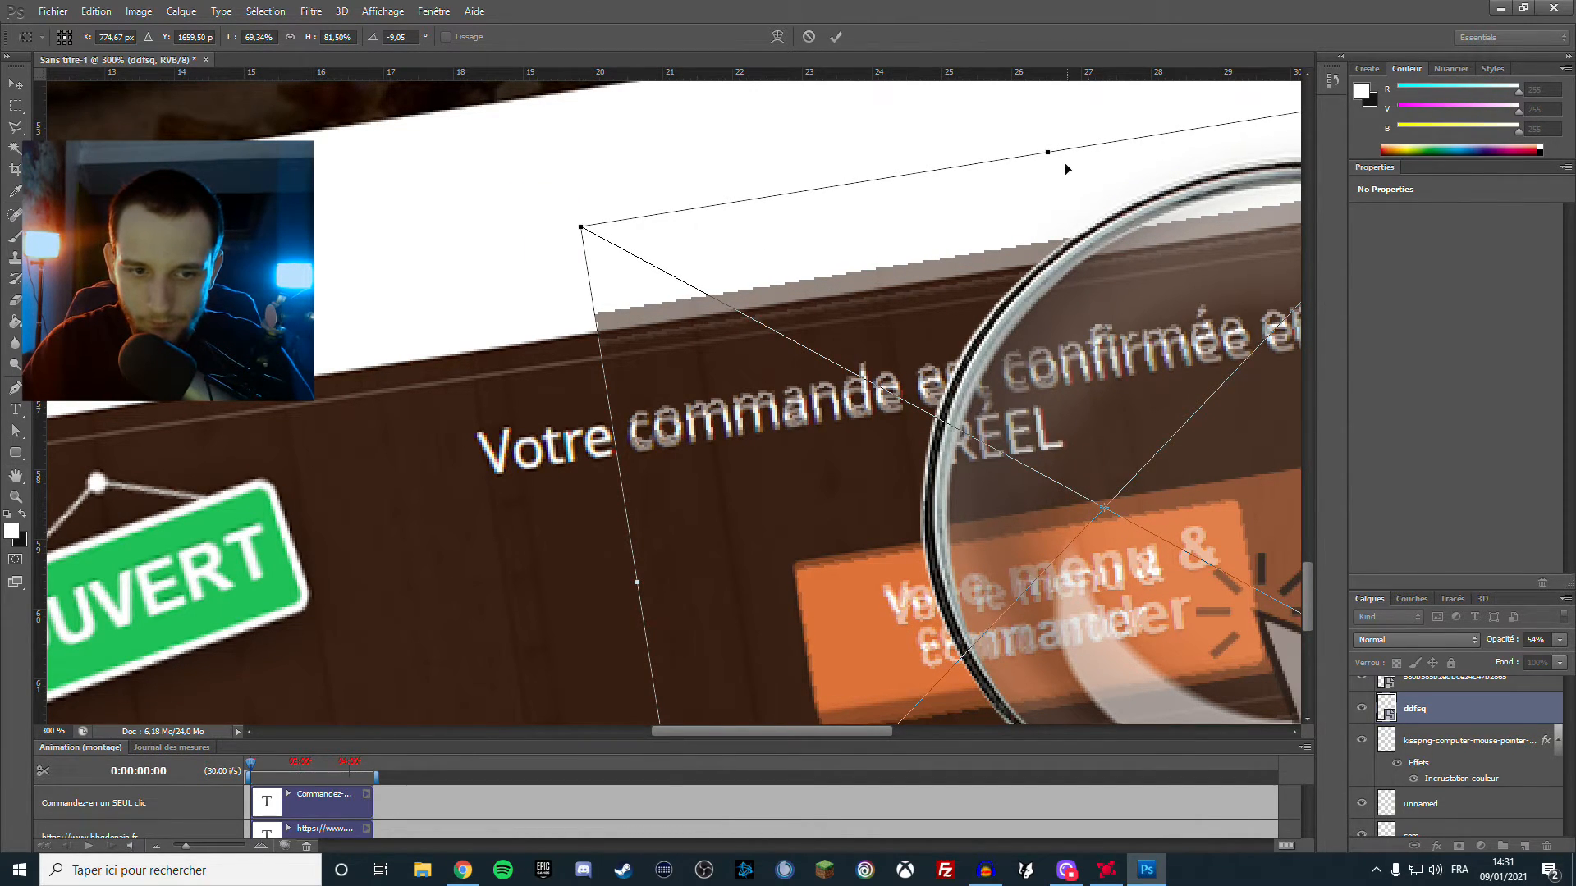
{"action": "left_click_drag", "start_coordinate": [1048, 152], "coordinate": [1051, 161]}
{"action": "scroll", "coordinate": [776, 608], "scroll_direction": "down", "scroll_amount": 2}
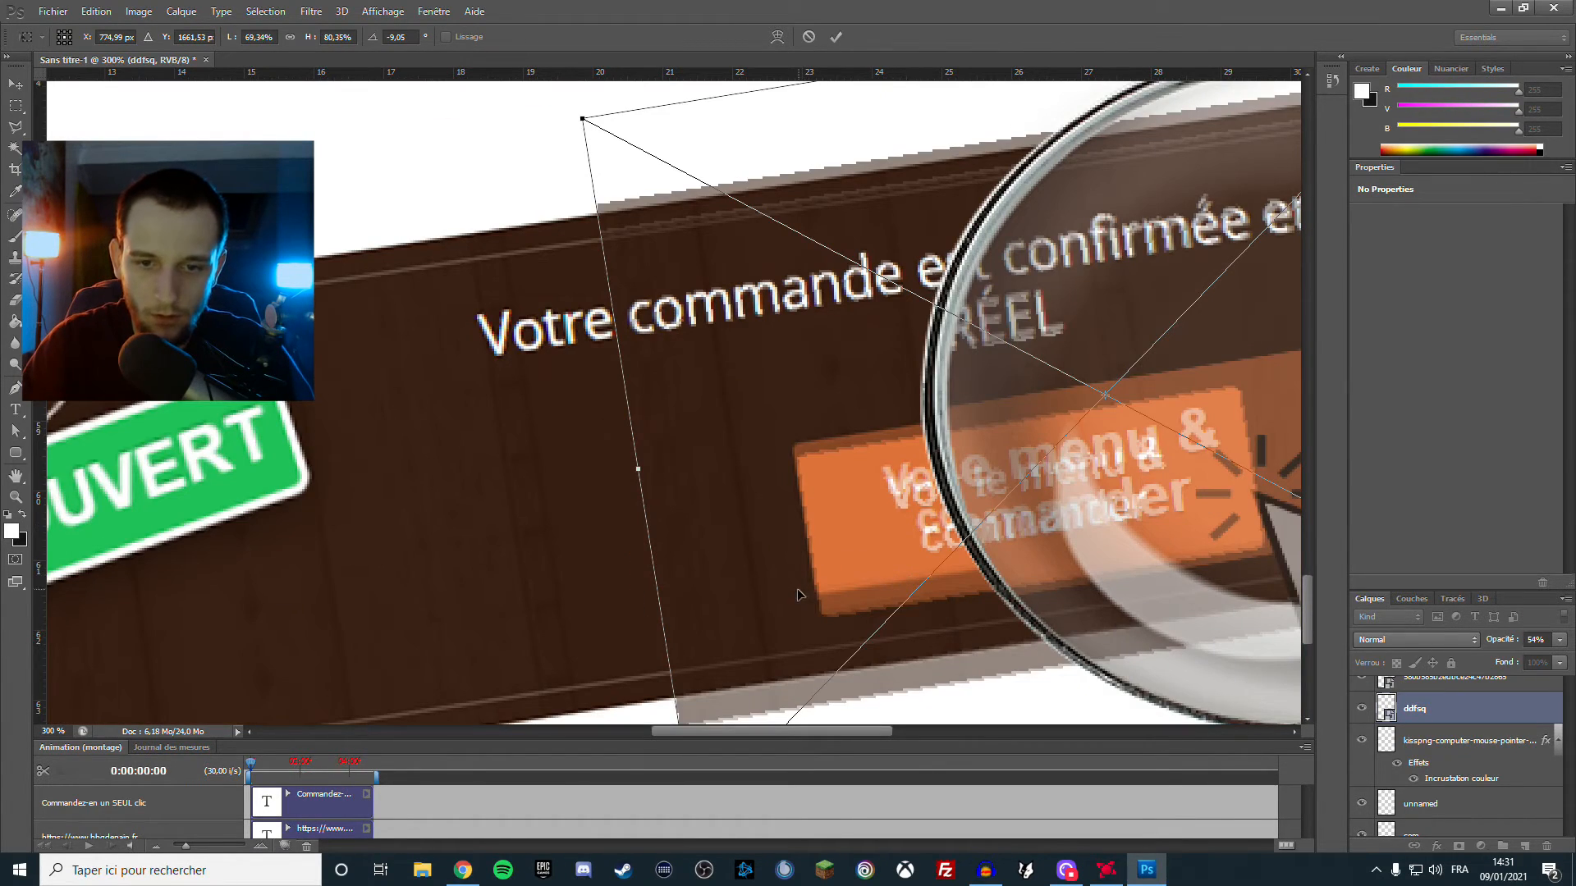
{"action": "scroll", "coordinate": [776, 608], "scroll_direction": "down", "scroll_amount": 2}
{"action": "scroll", "coordinate": [704, 719], "scroll_direction": "down", "scroll_amount": 3}
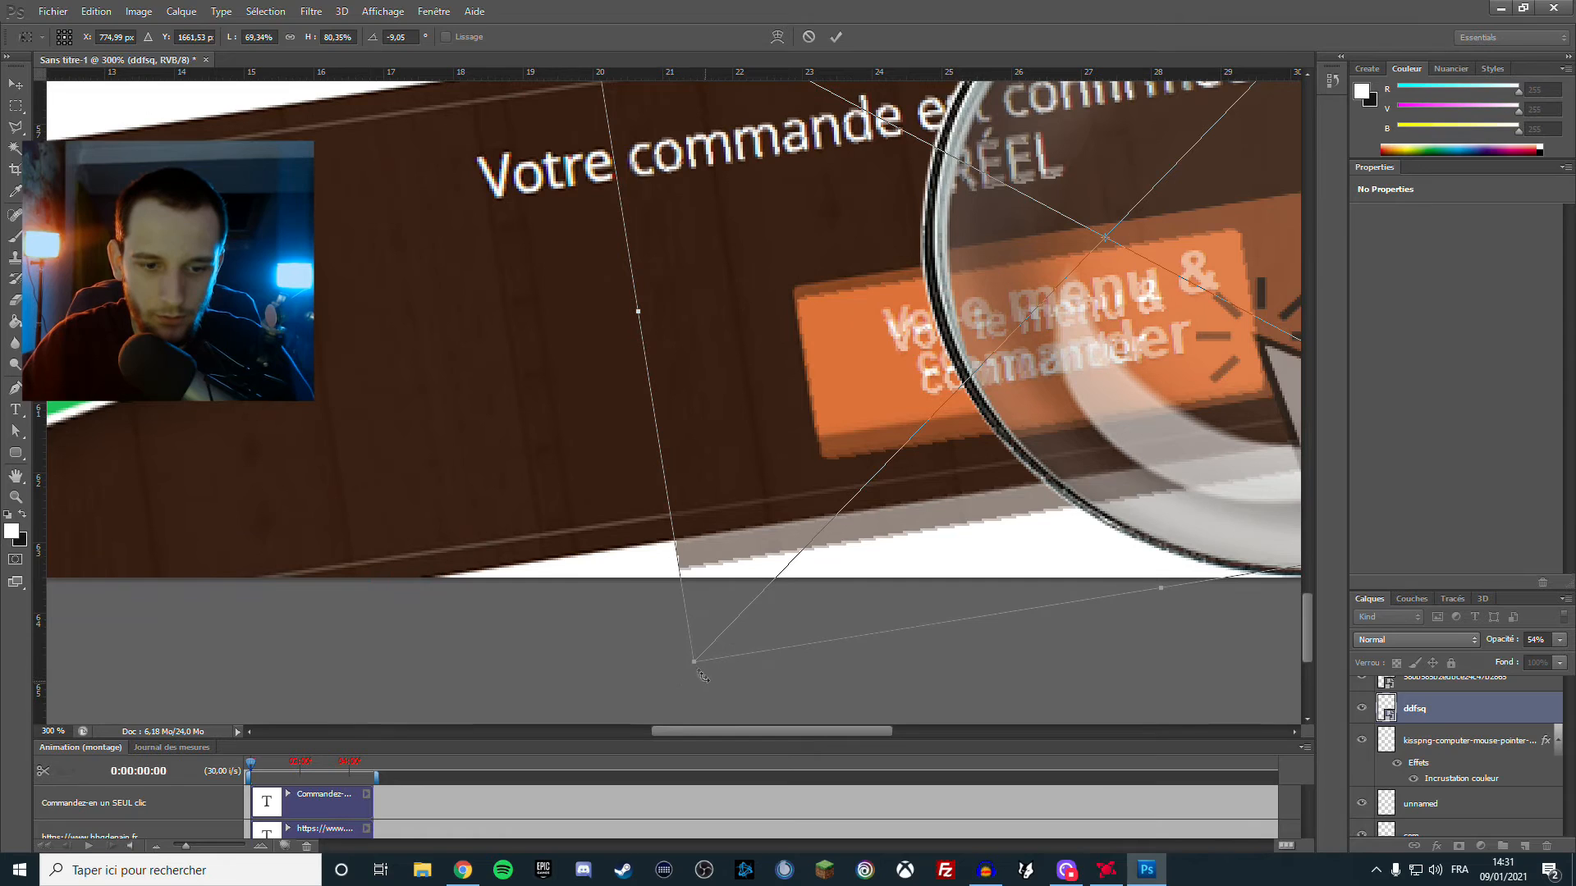
{"action": "mouse_move", "coordinate": [695, 663]}
{"action": "left_mouse_down"}
{"action": "mouse_move", "coordinate": [700, 630]}
{"action": "mouse_move", "coordinate": [696, 663]}
{"action": "left_mouse_up"}
Fine-tune the ddfsq capture's rotation to about -8.81° and apply the transformation
{"action": "key", "text": "ctrl+minus"}
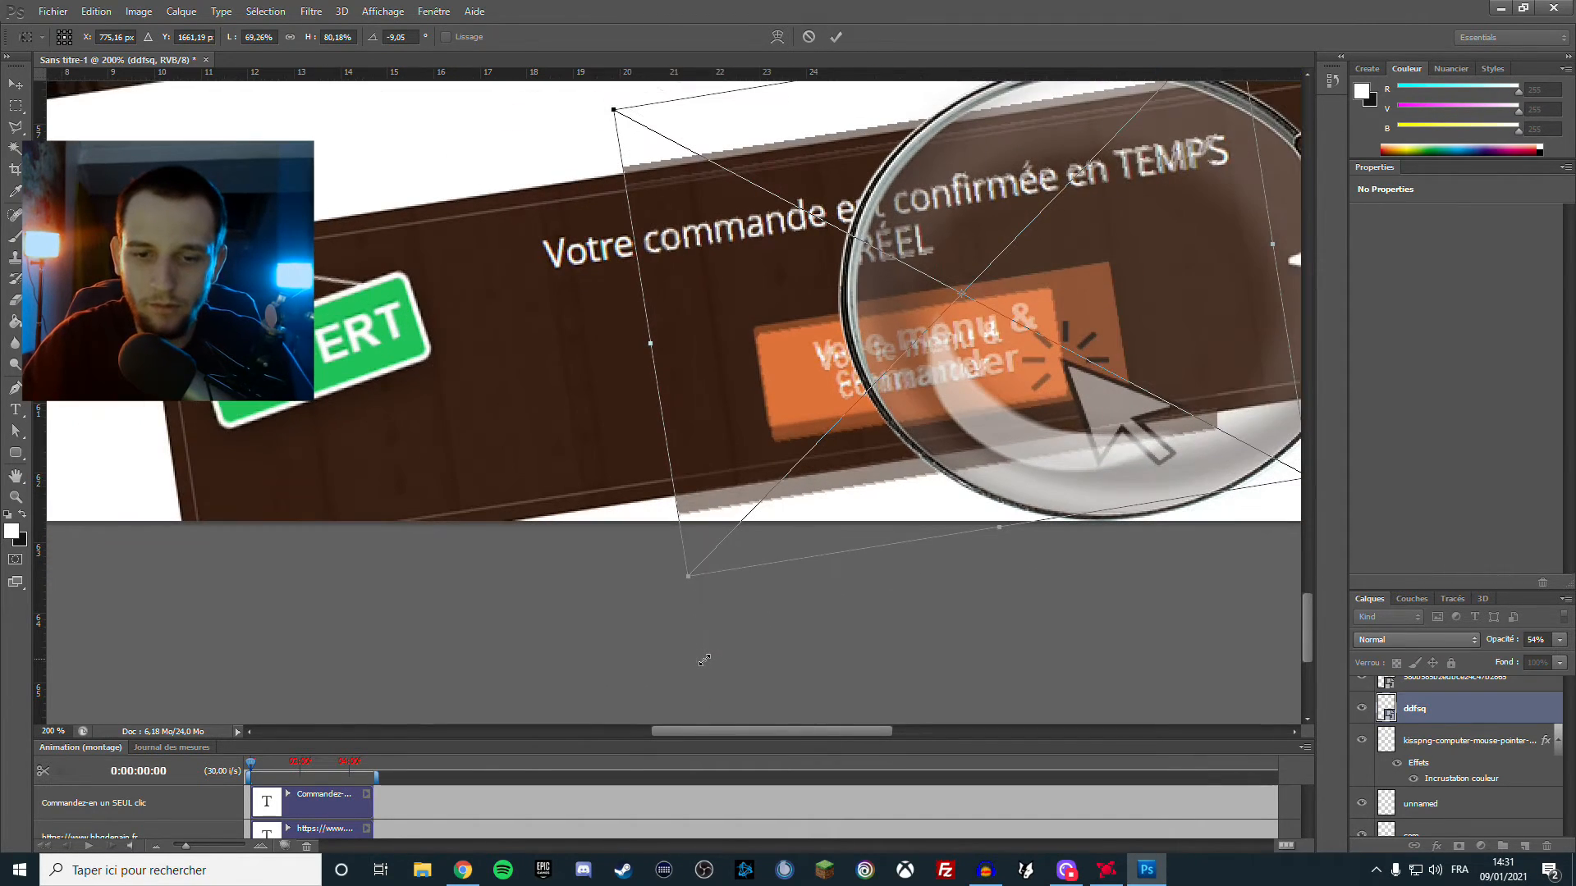
{"action": "scroll", "coordinate": [728, 603], "scroll_direction": "down", "scroll_amount": 2}
{"action": "scroll", "coordinate": [716, 603], "scroll_direction": "up", "scroll_amount": 4}
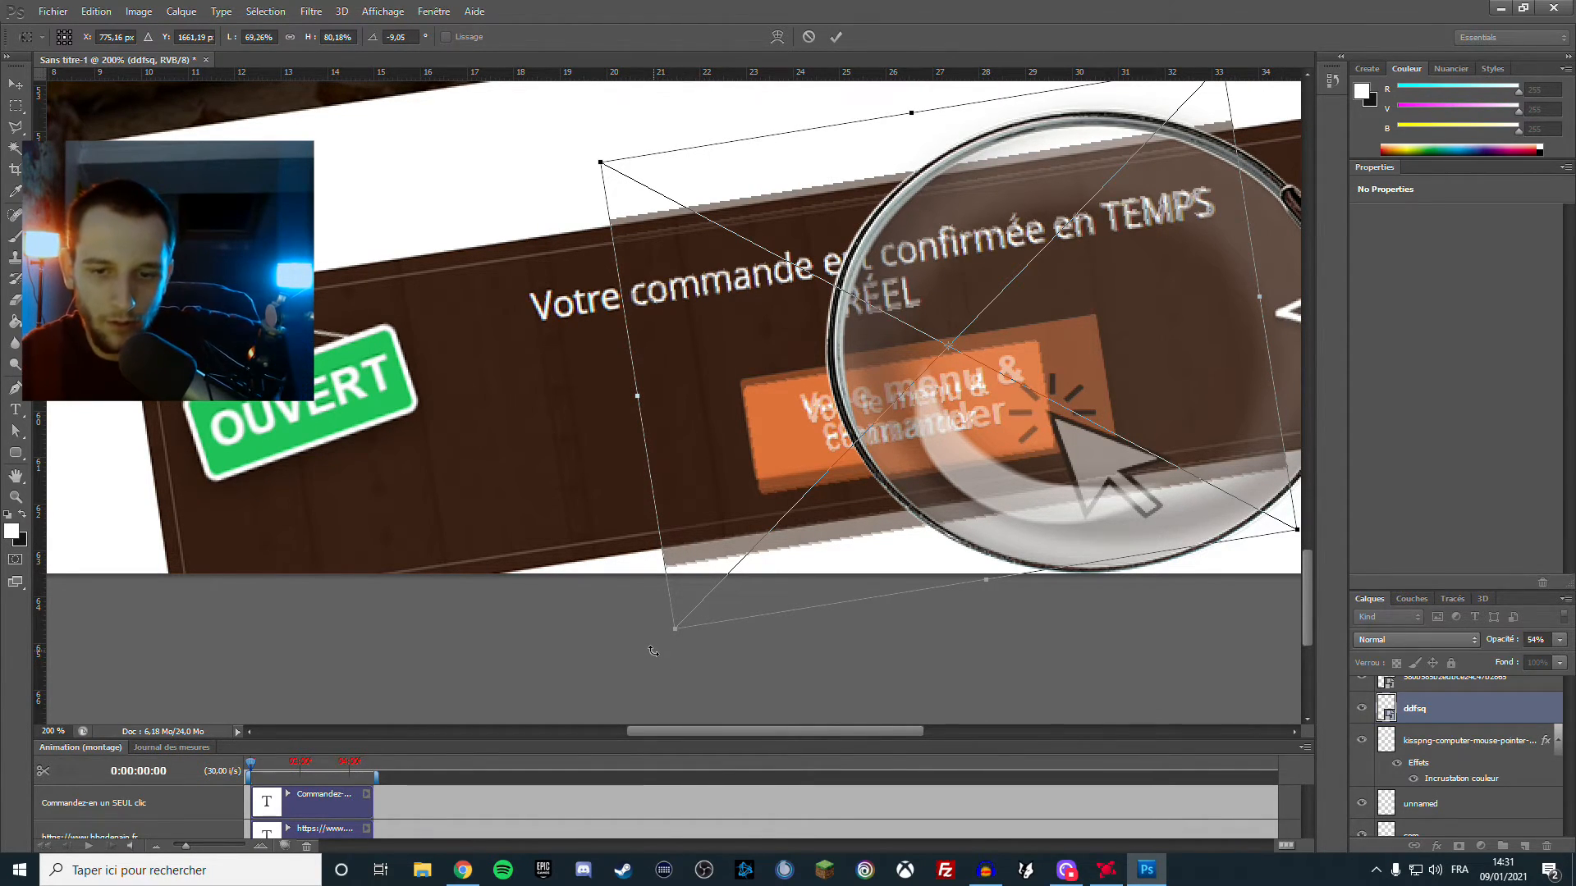
{"action": "mouse_move", "coordinate": [651, 651]}
{"action": "left_mouse_down"}
{"action": "mouse_move", "coordinate": [635, 645]}
{"action": "mouse_move", "coordinate": [653, 650]}
{"action": "left_mouse_up"}
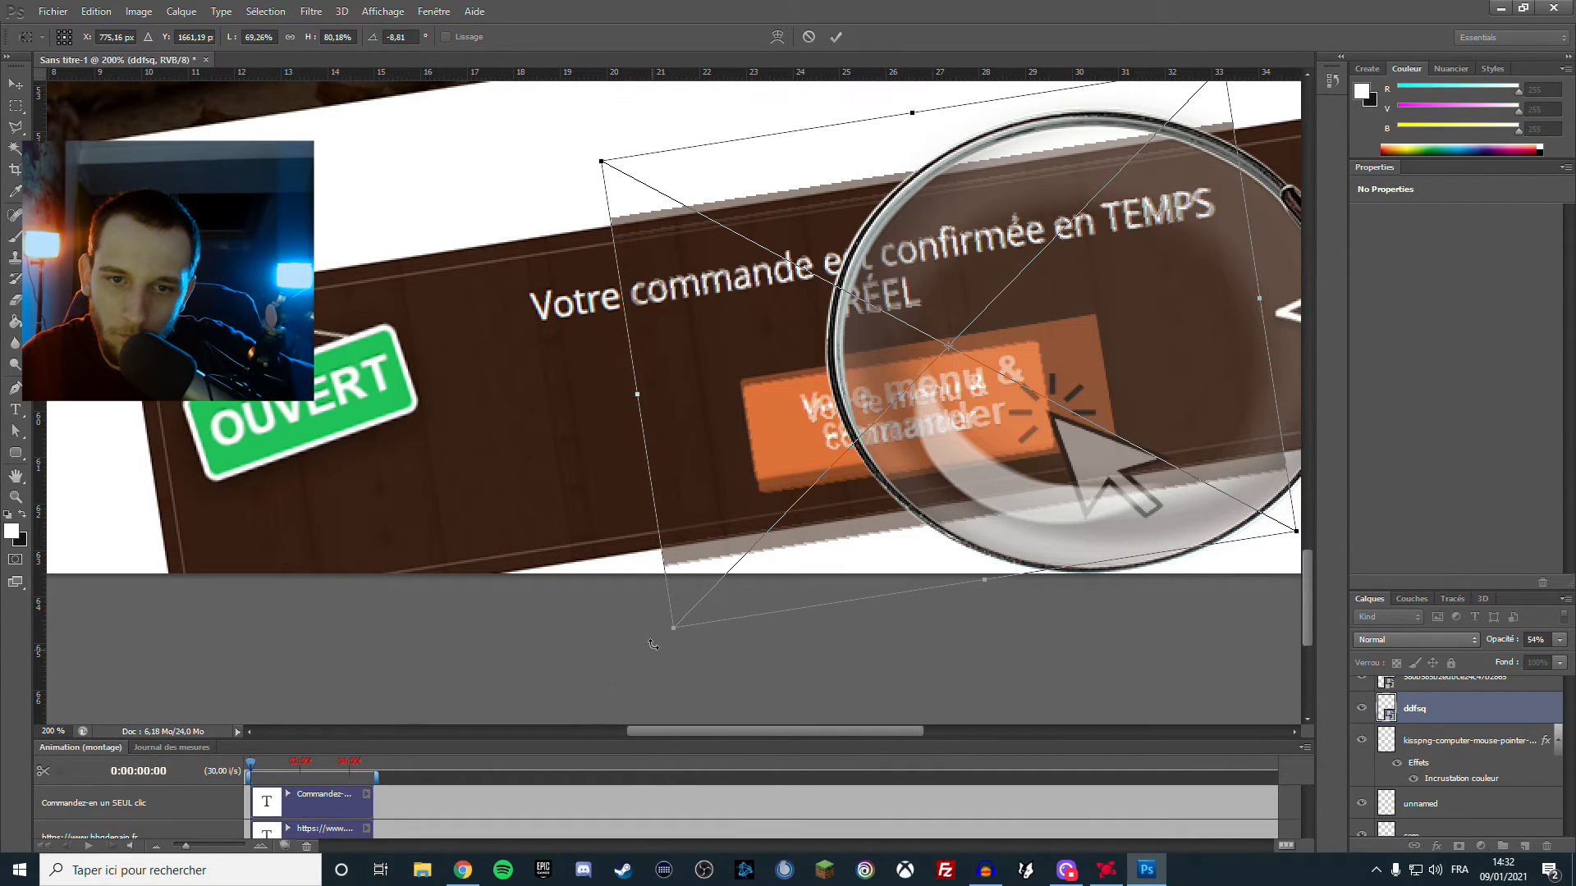
{"action": "key", "text": "Return"}
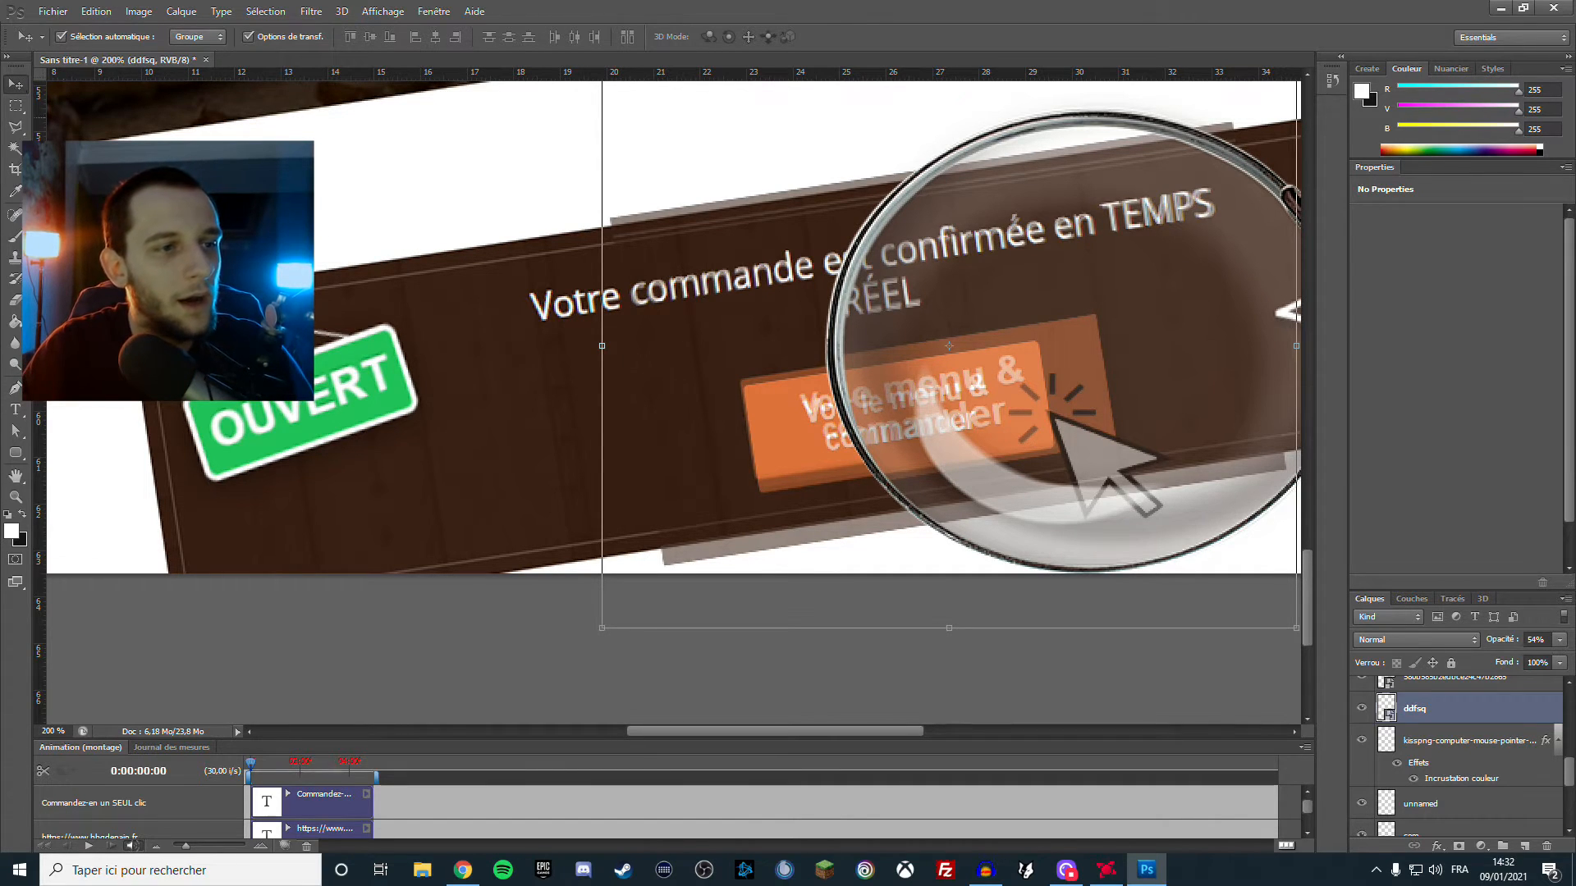
{"action": "scroll", "coordinate": [639, 271], "scroll_direction": "up", "scroll_amount": 2}
{"action": "scroll", "coordinate": [632, 259], "scroll_direction": "up", "scroll_amount": 2}
{"action": "scroll", "coordinate": [611, 205], "scroll_direction": "down", "scroll_amount": 1}
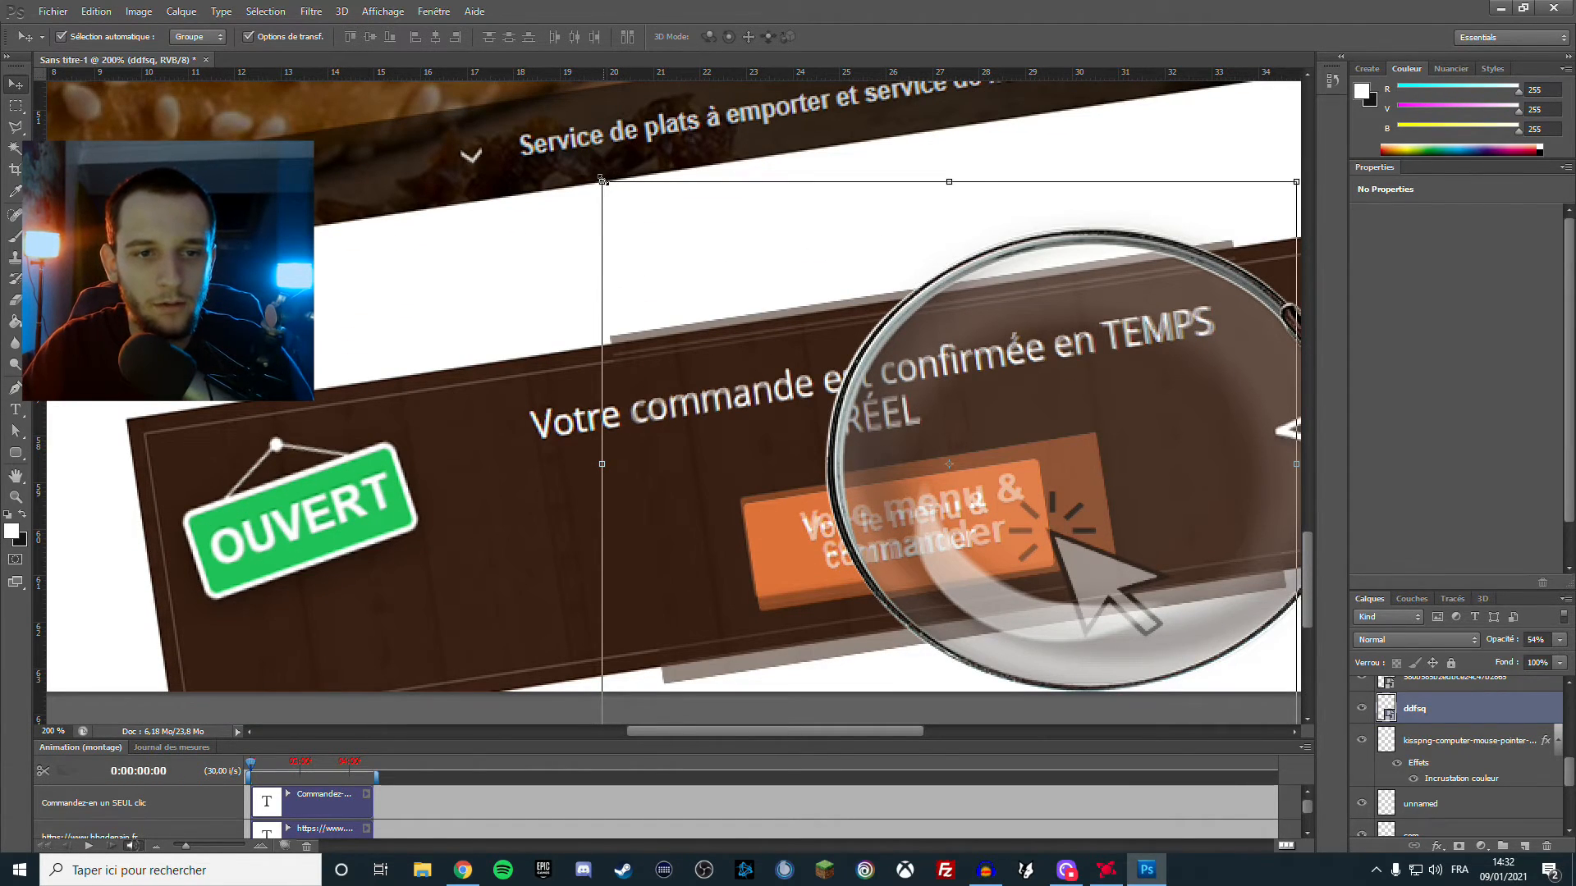
{"action": "key", "text": "ctrl+minus"}
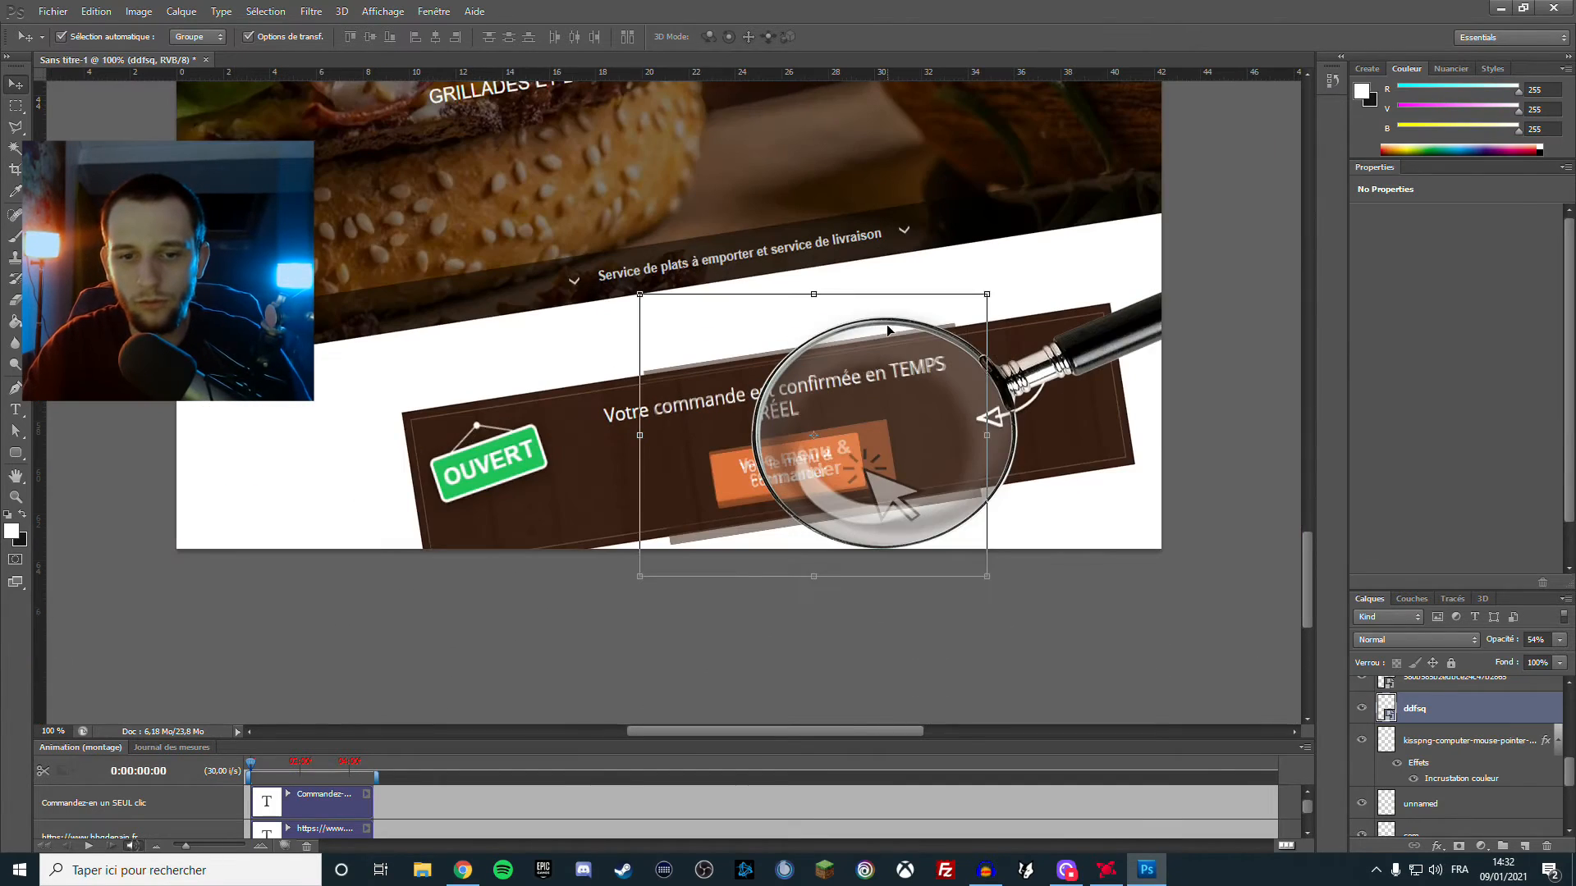
{"action": "left_click", "coordinate": [990, 578]}
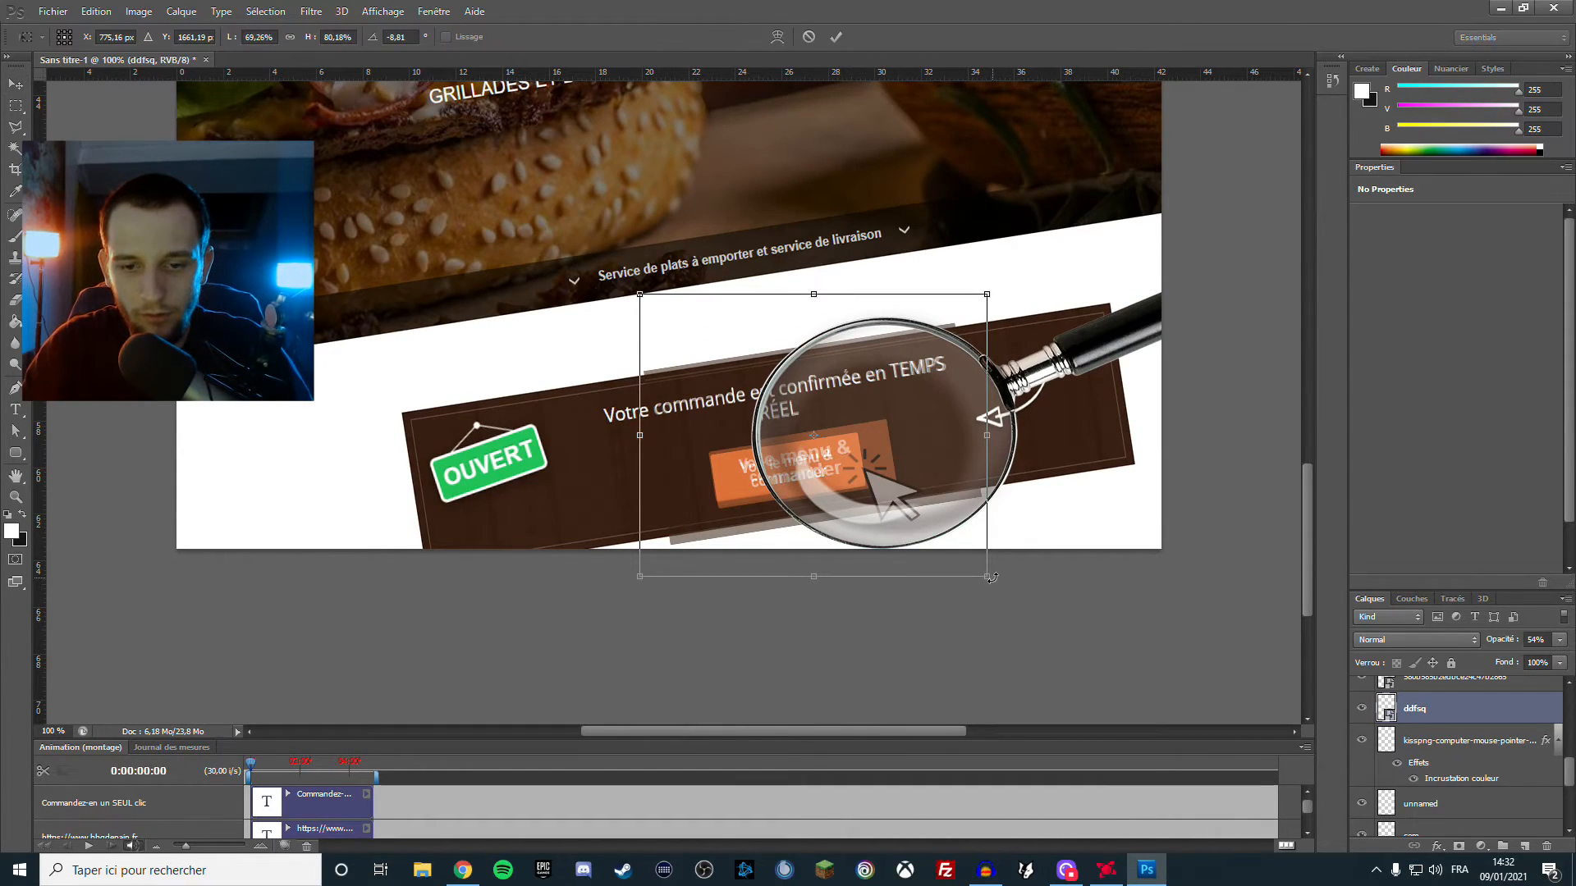
{"action": "left_click_drag", "start_coordinate": [993, 578], "coordinate": [998, 580]}
{"action": "key", "text": "Return"}
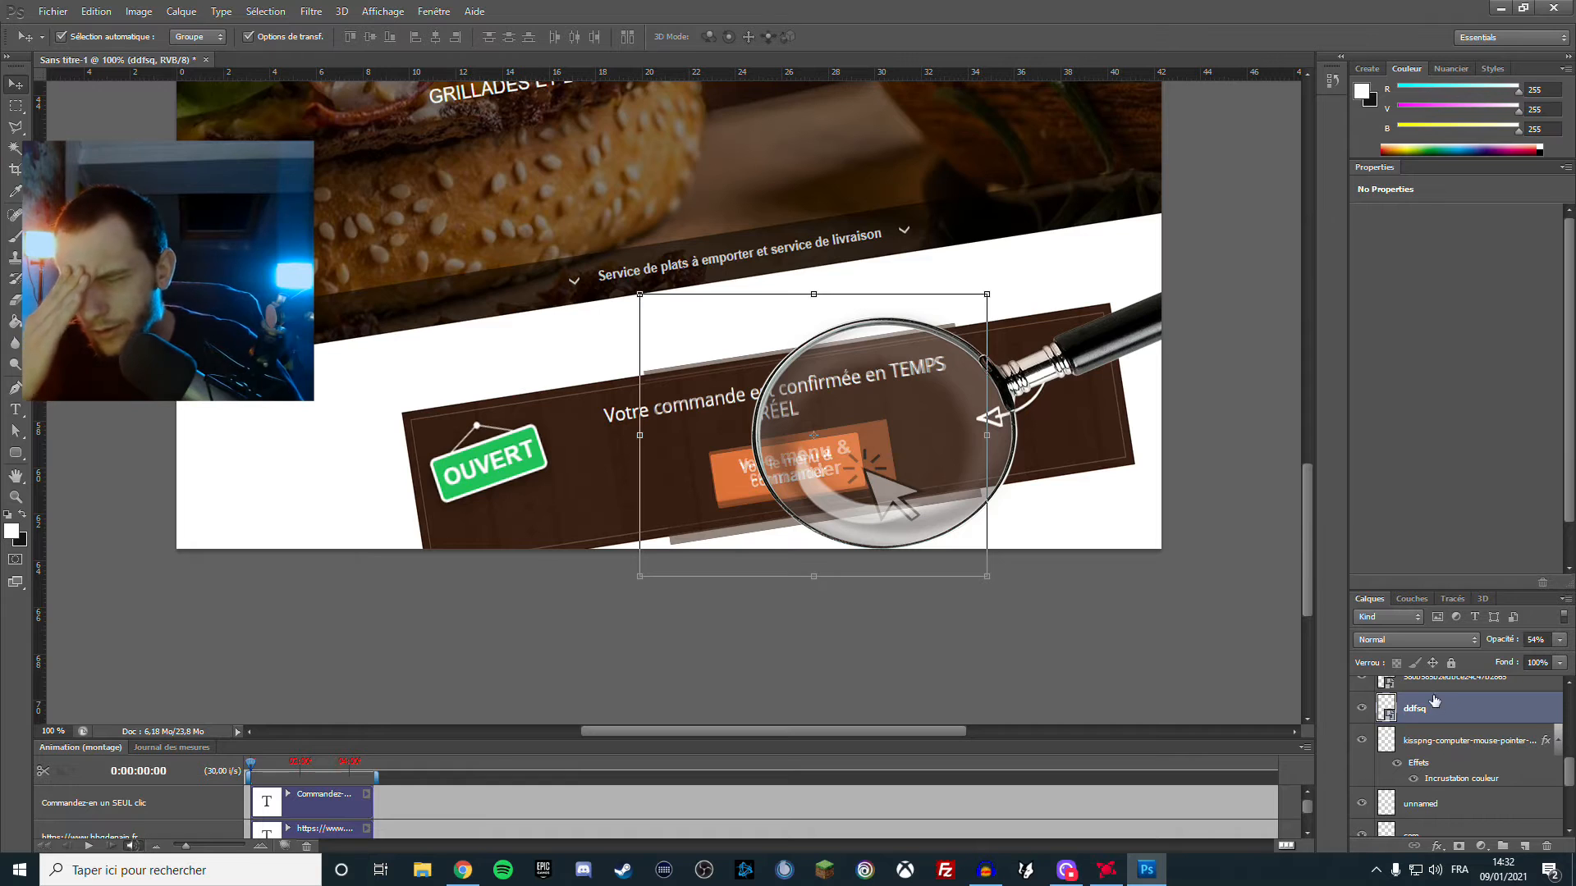
Outline the part of the ddfsq capture left of the magnifying glass with the Polygonal Lasso, following the lens rim
{"action": "left_click", "coordinate": [16, 125]}
{"action": "key", "text": "ctrl+plus"}
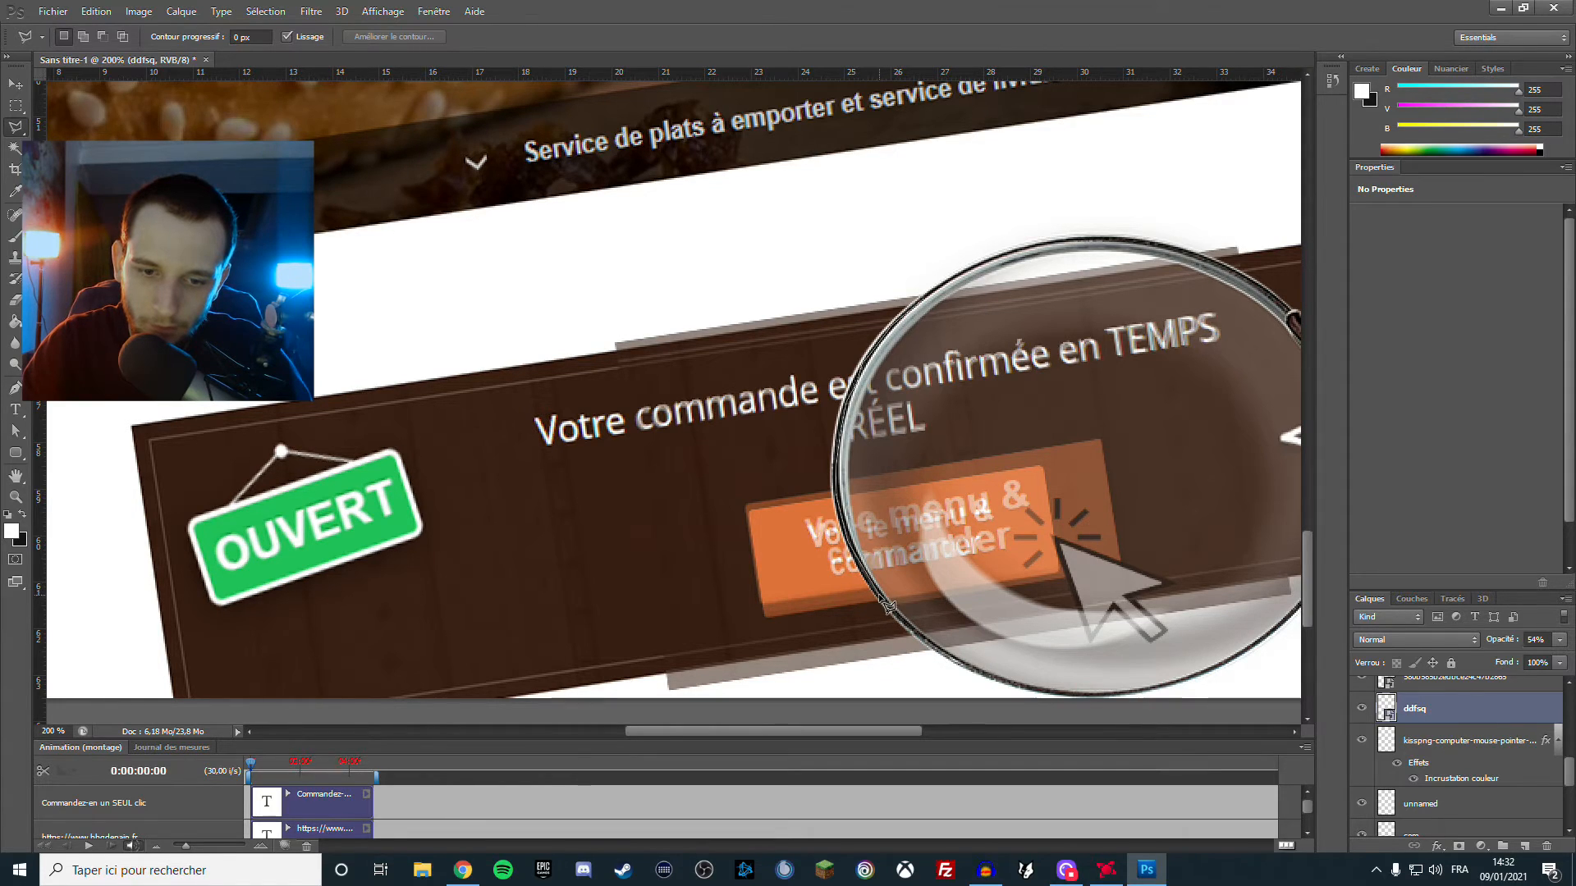
{"action": "left_click", "coordinate": [942, 666]}
{"action": "left_click", "coordinate": [846, 684]}
{"action": "left_click", "coordinate": [648, 694]}
{"action": "left_click", "coordinate": [495, 291]}
{"action": "left_click", "coordinate": [686, 261]}
{"action": "left_click", "coordinate": [892, 267]}
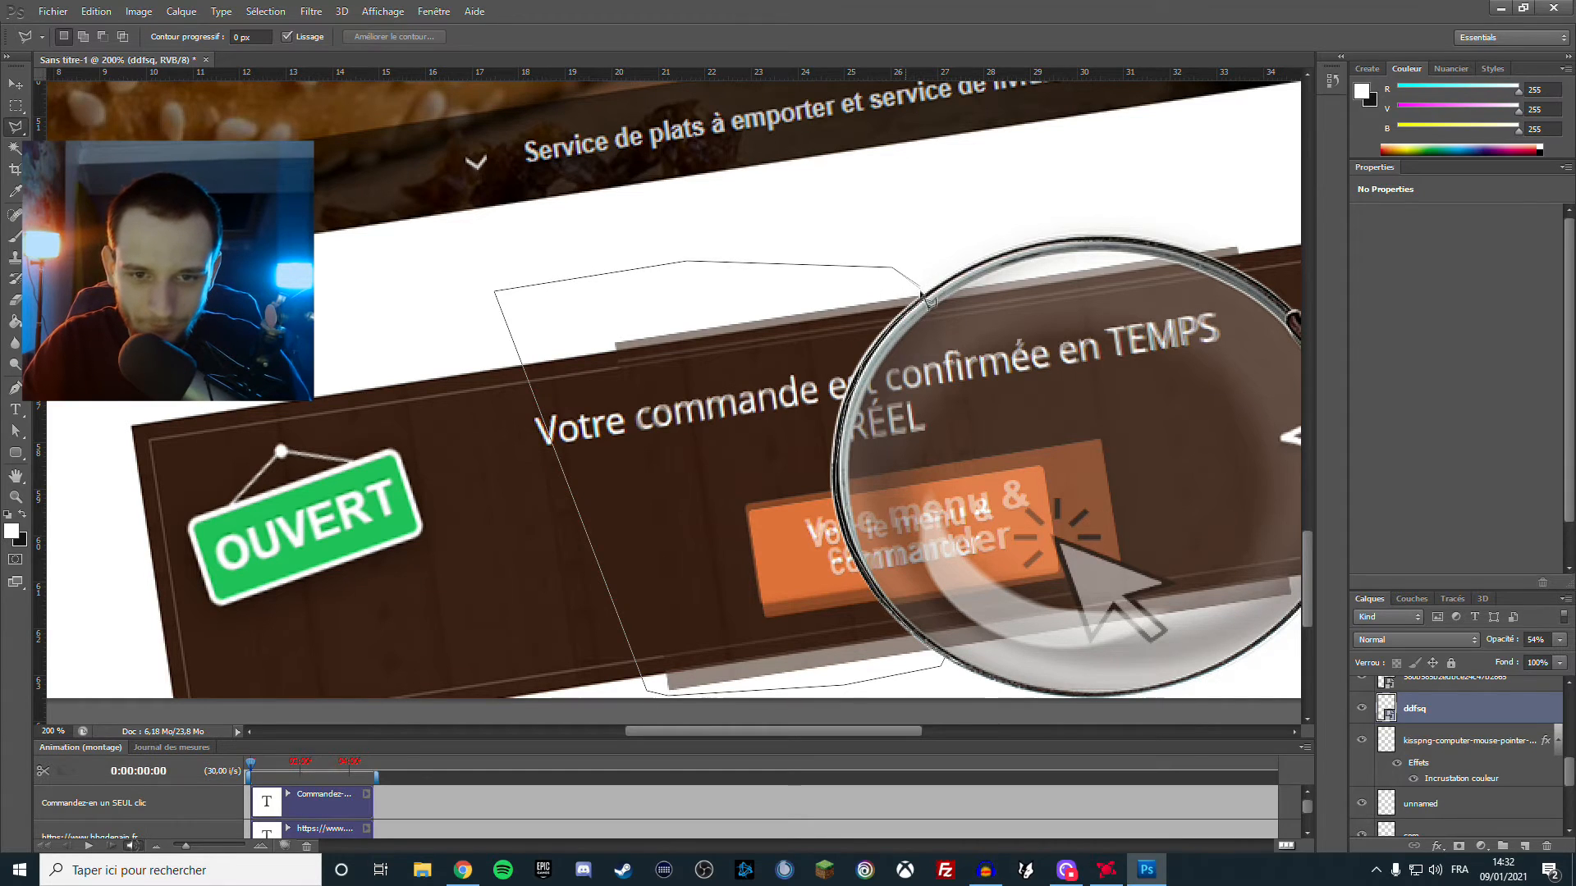
{"action": "double_click", "coordinate": [924, 300]}
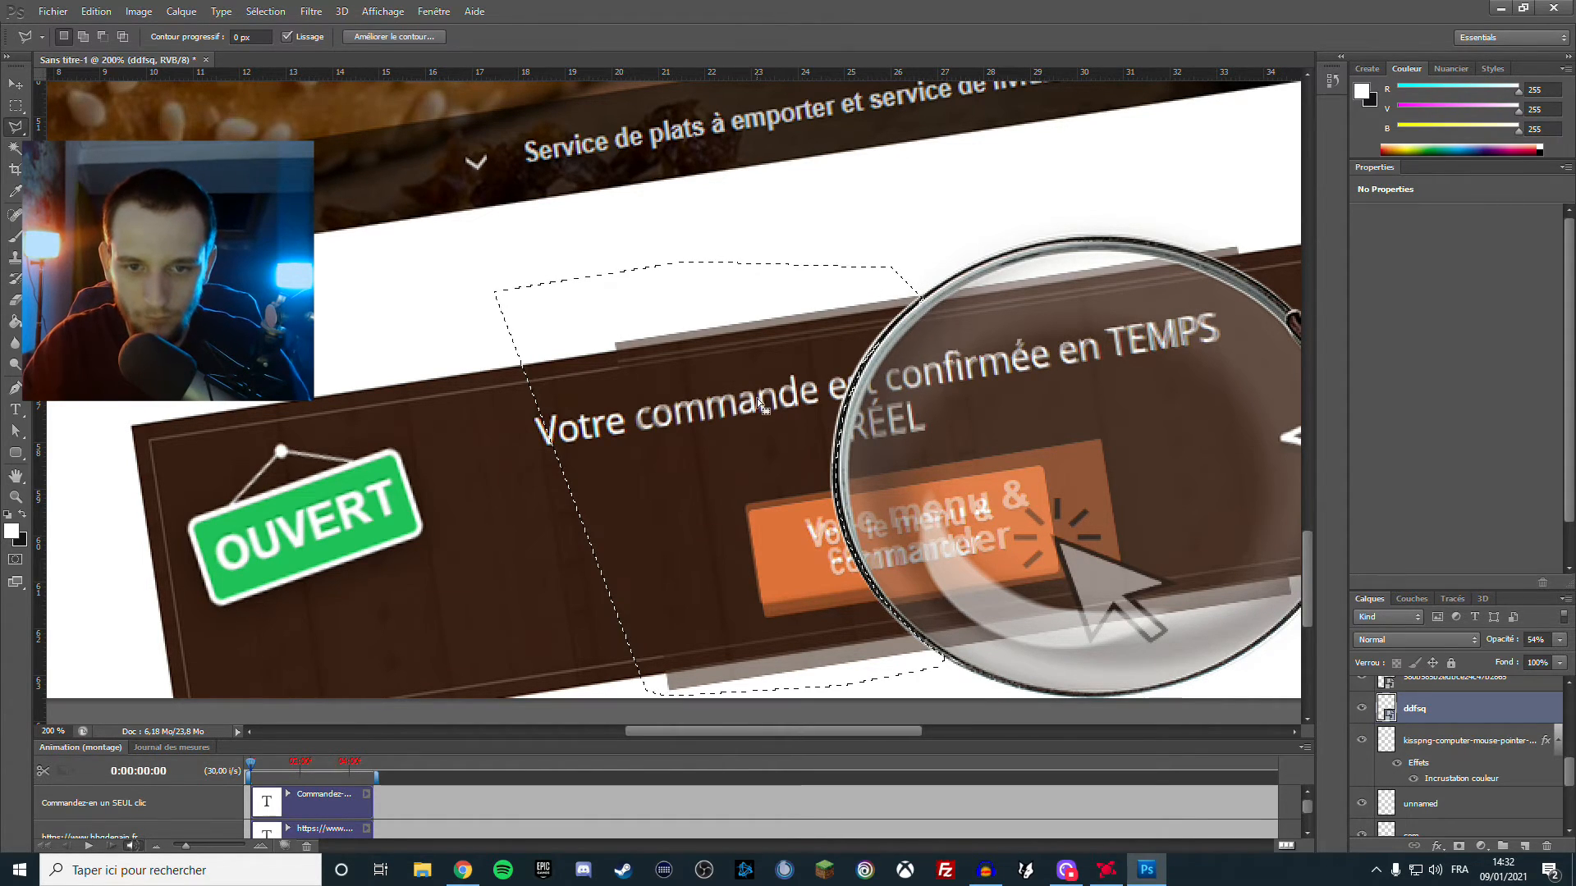
Rasterize the ddfsq layer, erase its selected area outside the lens, and clear the selection
{"action": "key", "text": "Delete"}
{"action": "key", "text": "Return"}
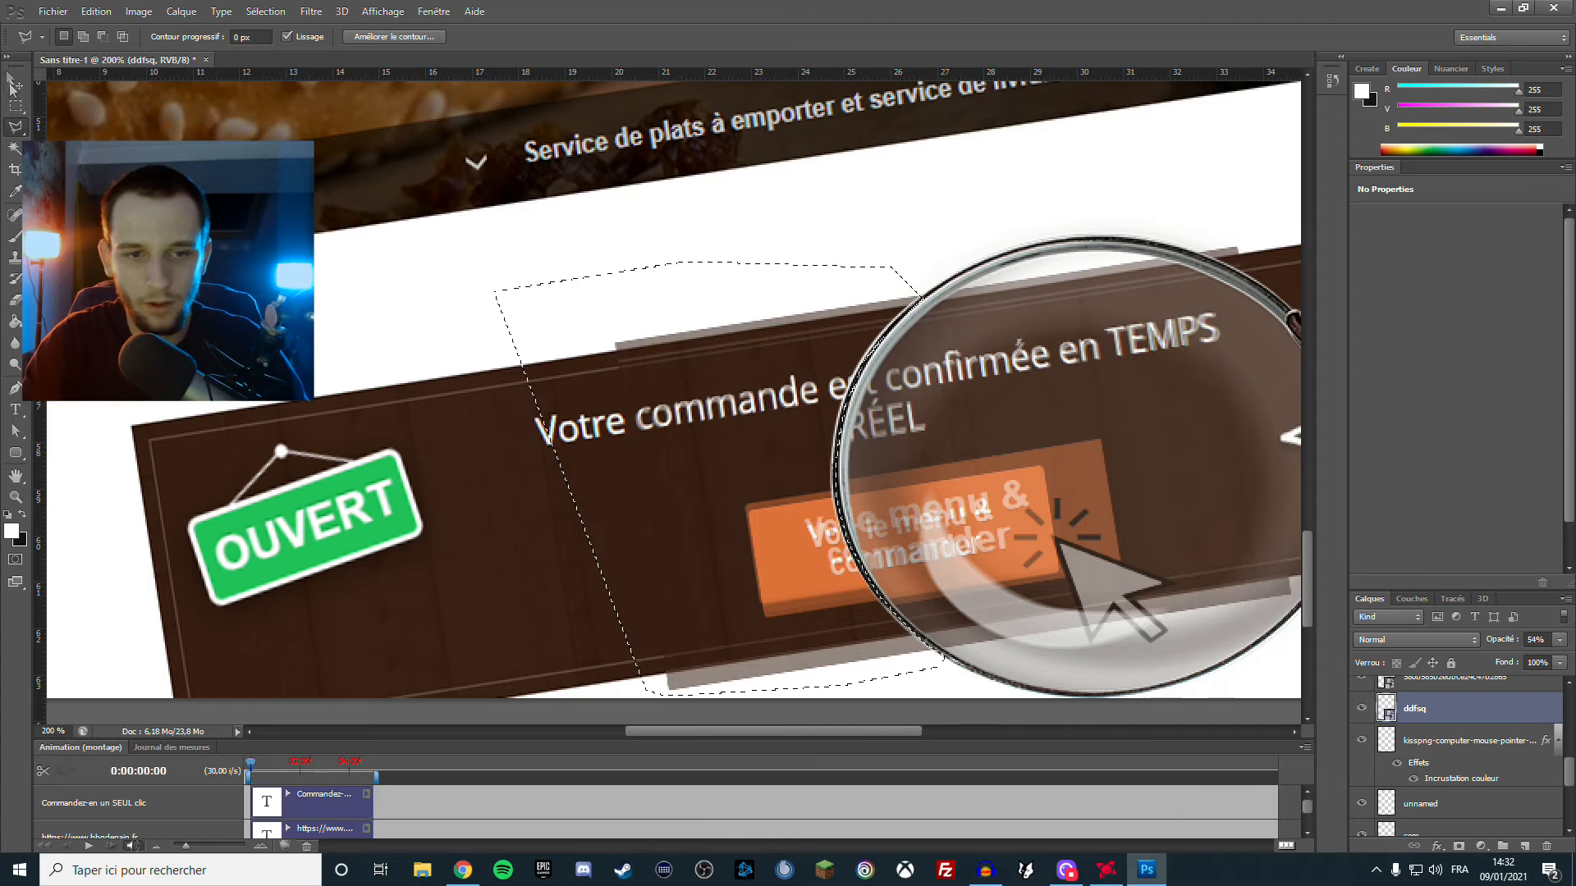
{"action": "key", "text": "e"}
{"action": "left_click", "coordinate": [757, 331]}
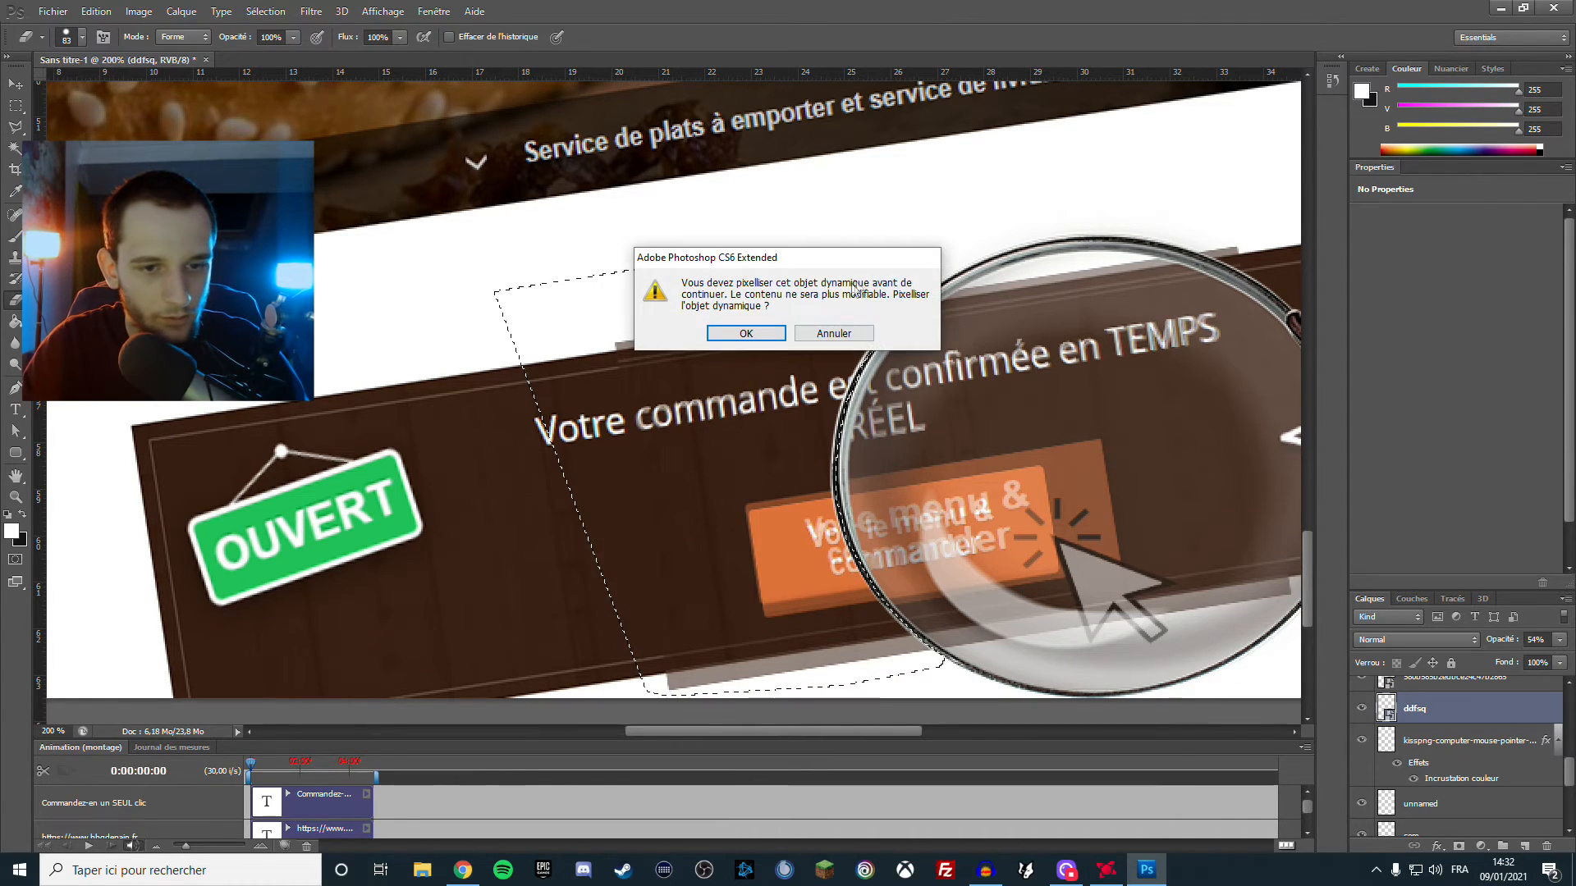
{"action": "left_click", "coordinate": [757, 332]}
{"action": "mouse_move", "coordinate": [869, 321]}
{"action": "left_mouse_down"}
{"action": "mouse_move", "coordinate": [739, 410]}
{"action": "mouse_move", "coordinate": [749, 597]}
{"action": "mouse_move", "coordinate": [702, 631]}
{"action": "mouse_move", "coordinate": [821, 624]}
{"action": "left_mouse_up"}
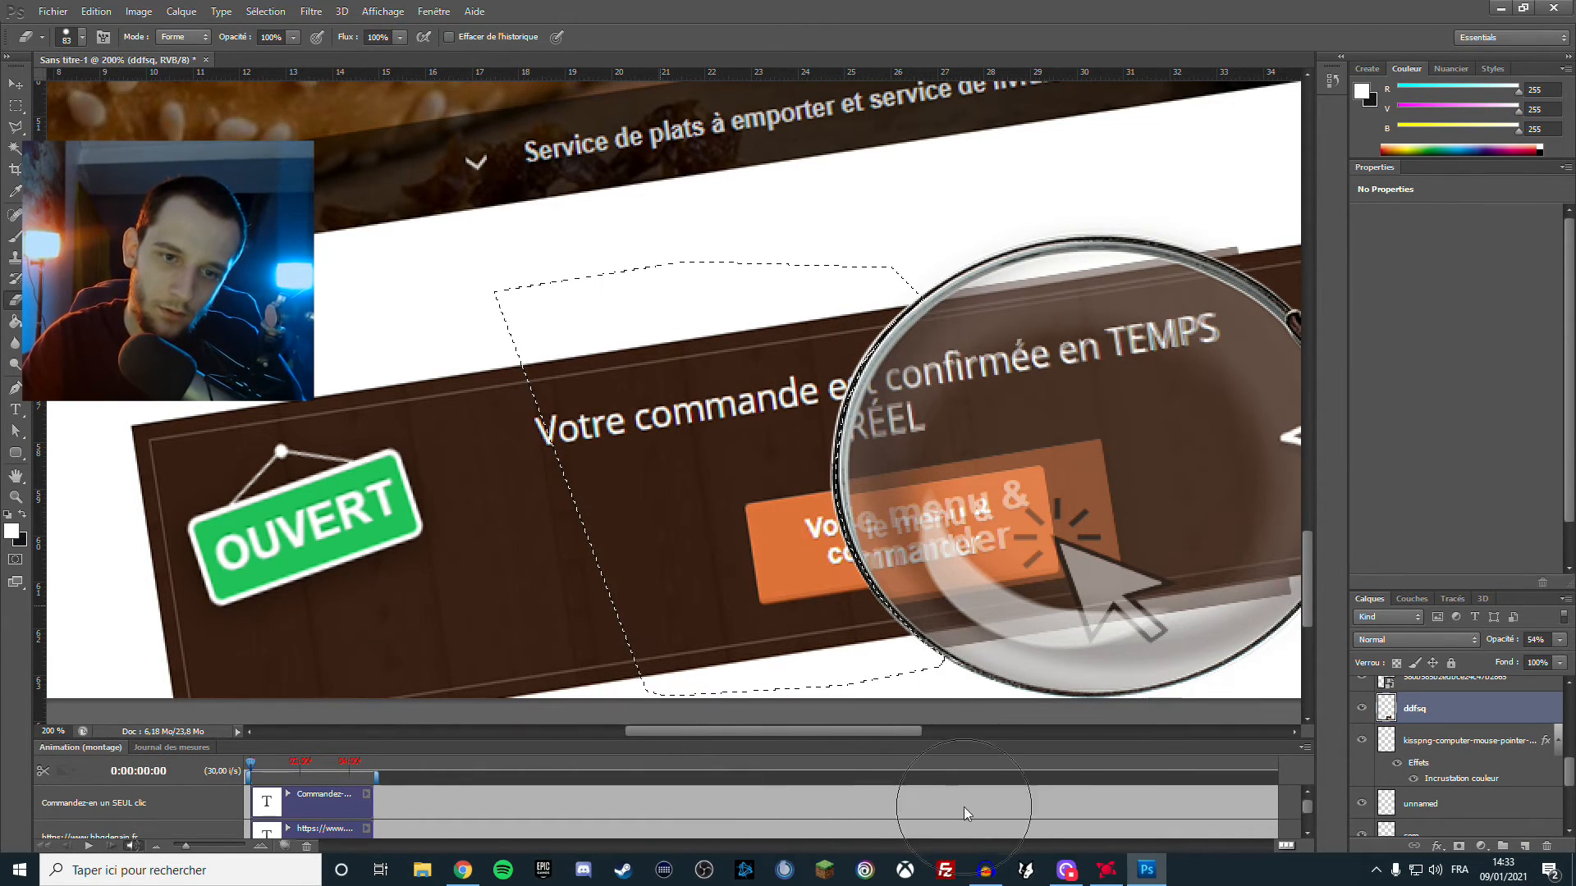
{"action": "key", "text": "m"}
{"action": "left_click", "coordinate": [798, 395]}
Move the ddfsq layer directly below the com layer and raise its opacity to 100%
{"action": "scroll", "coordinate": [798, 395], "scroll_direction": "down", "scroll_amount": 1}
{"action": "scroll", "coordinate": [798, 394], "scroll_direction": "up", "scroll_amount": 1}
{"action": "scroll", "coordinate": [880, 420], "scroll_direction": "down", "scroll_amount": 1}
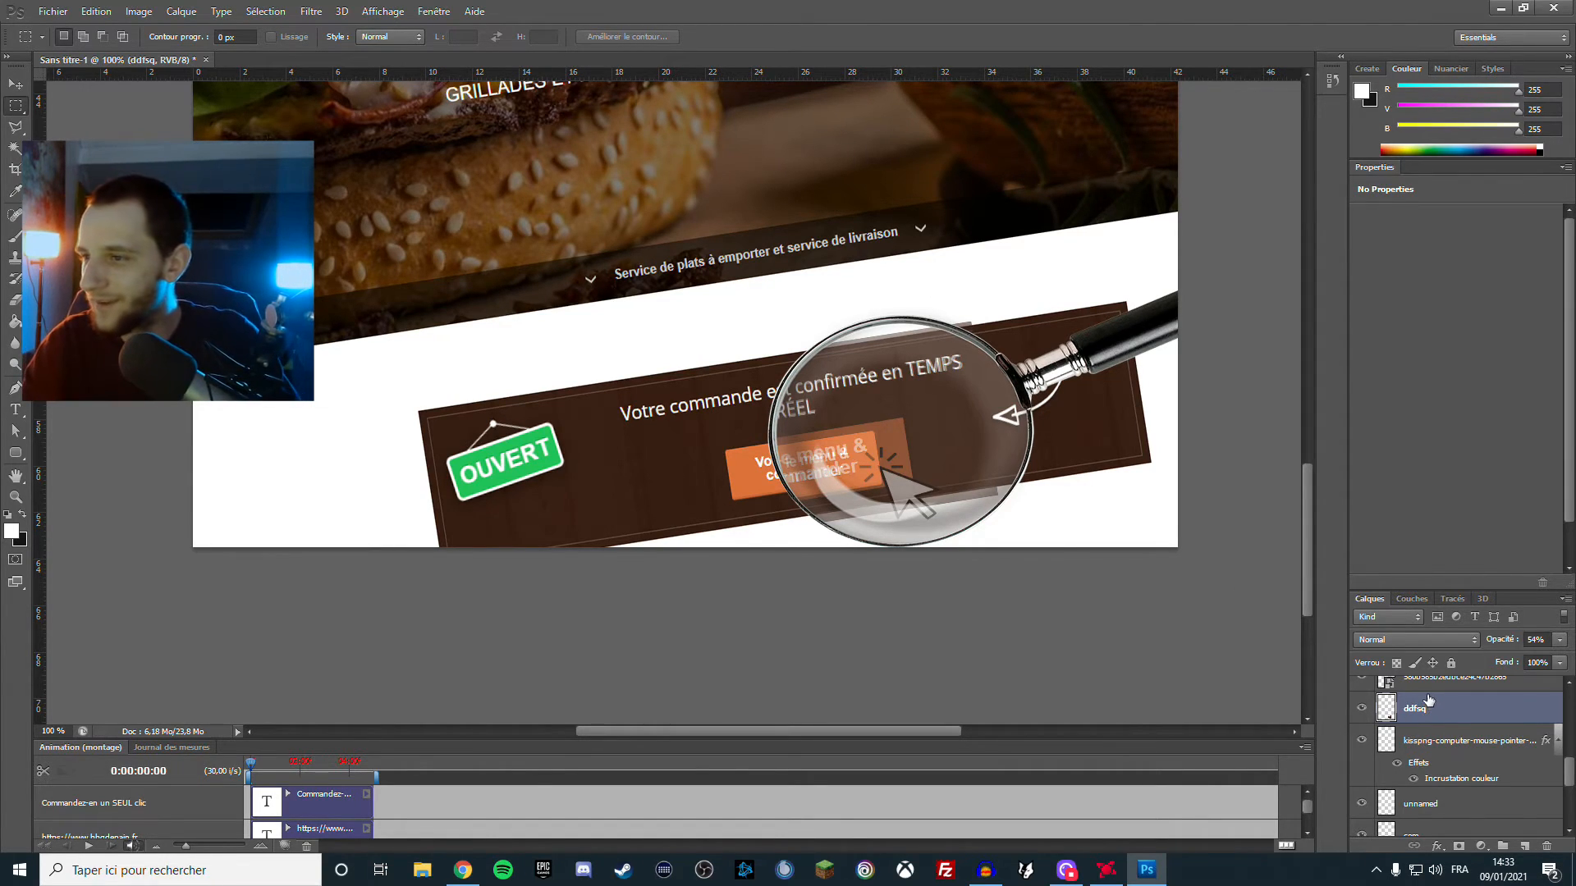
{"action": "left_click_drag", "start_coordinate": [1483, 726], "coordinate": [1465, 752]}
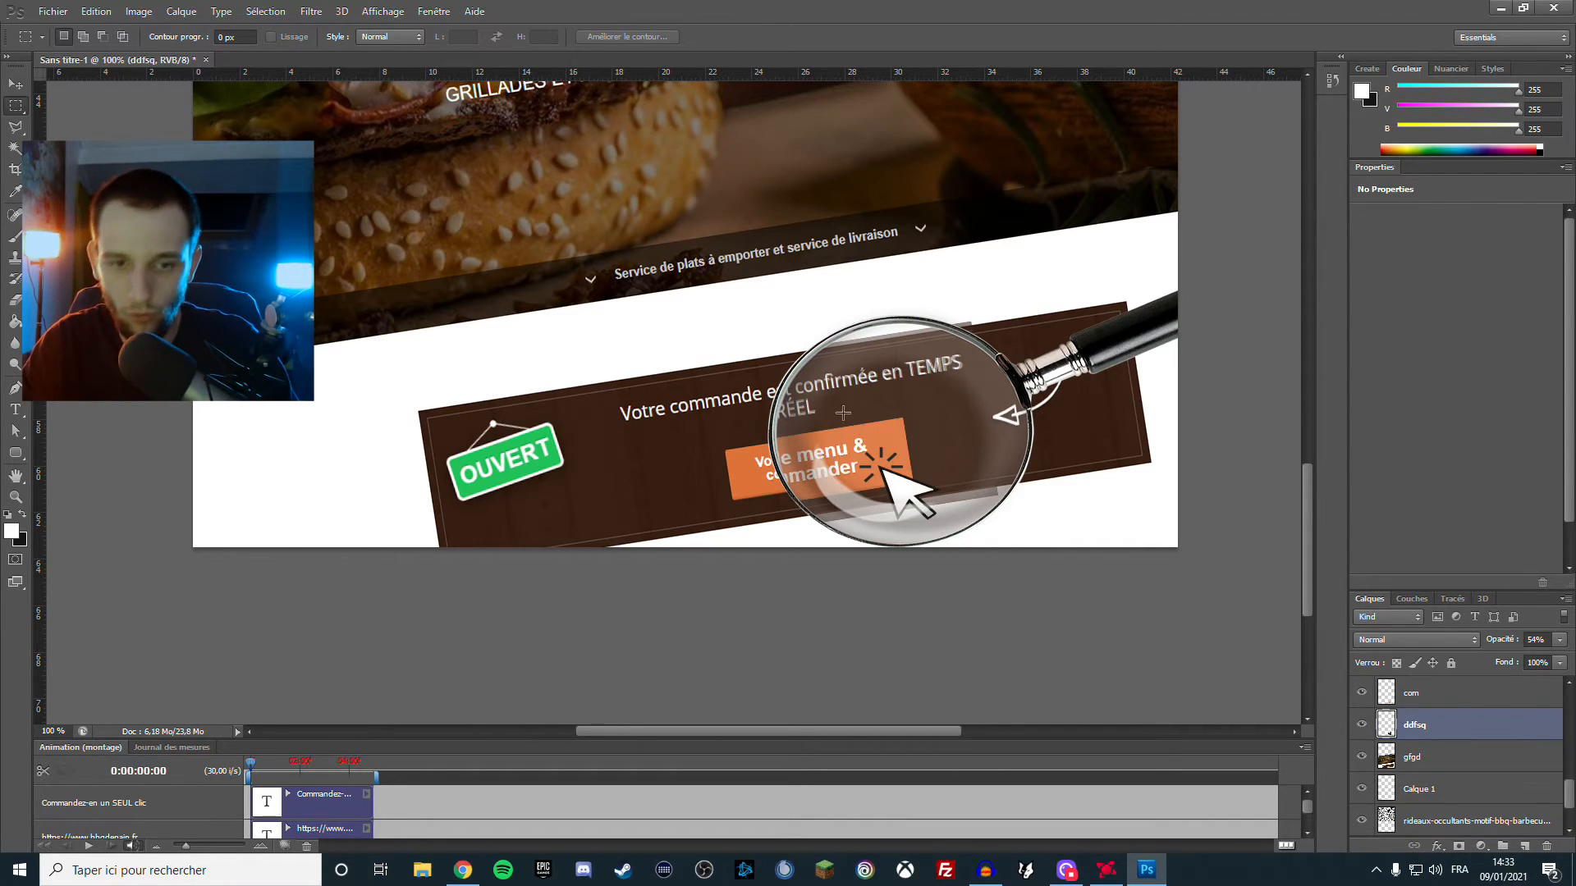
{"action": "left_click", "coordinate": [15, 84]}
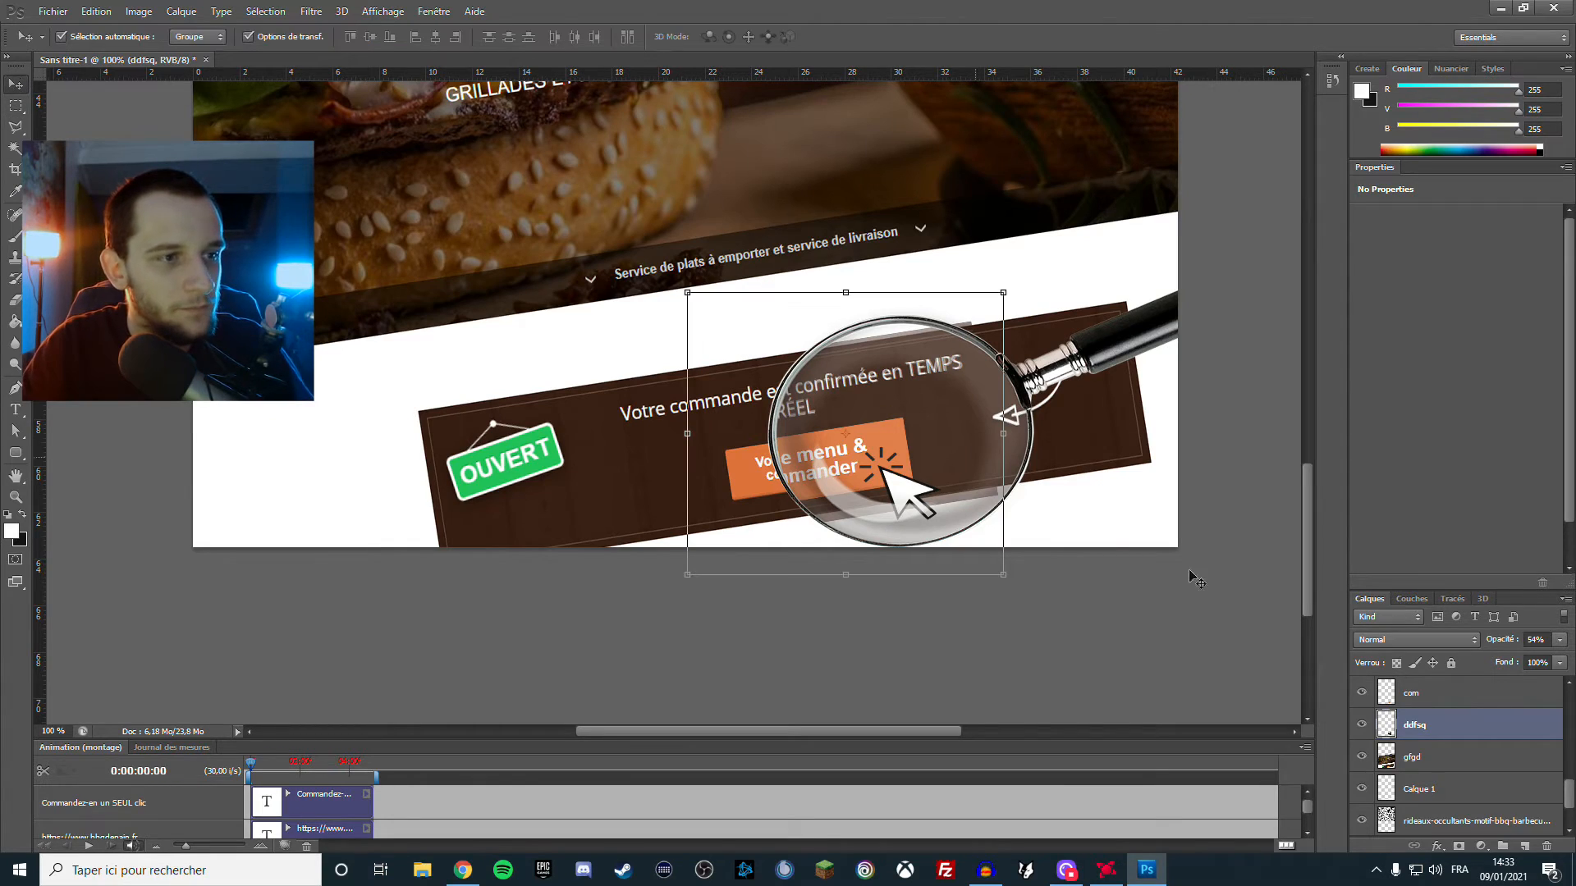
{"action": "left_click", "coordinate": [1561, 641]}
{"action": "left_click_drag", "start_coordinate": [1523, 659], "coordinate": [1561, 658]}
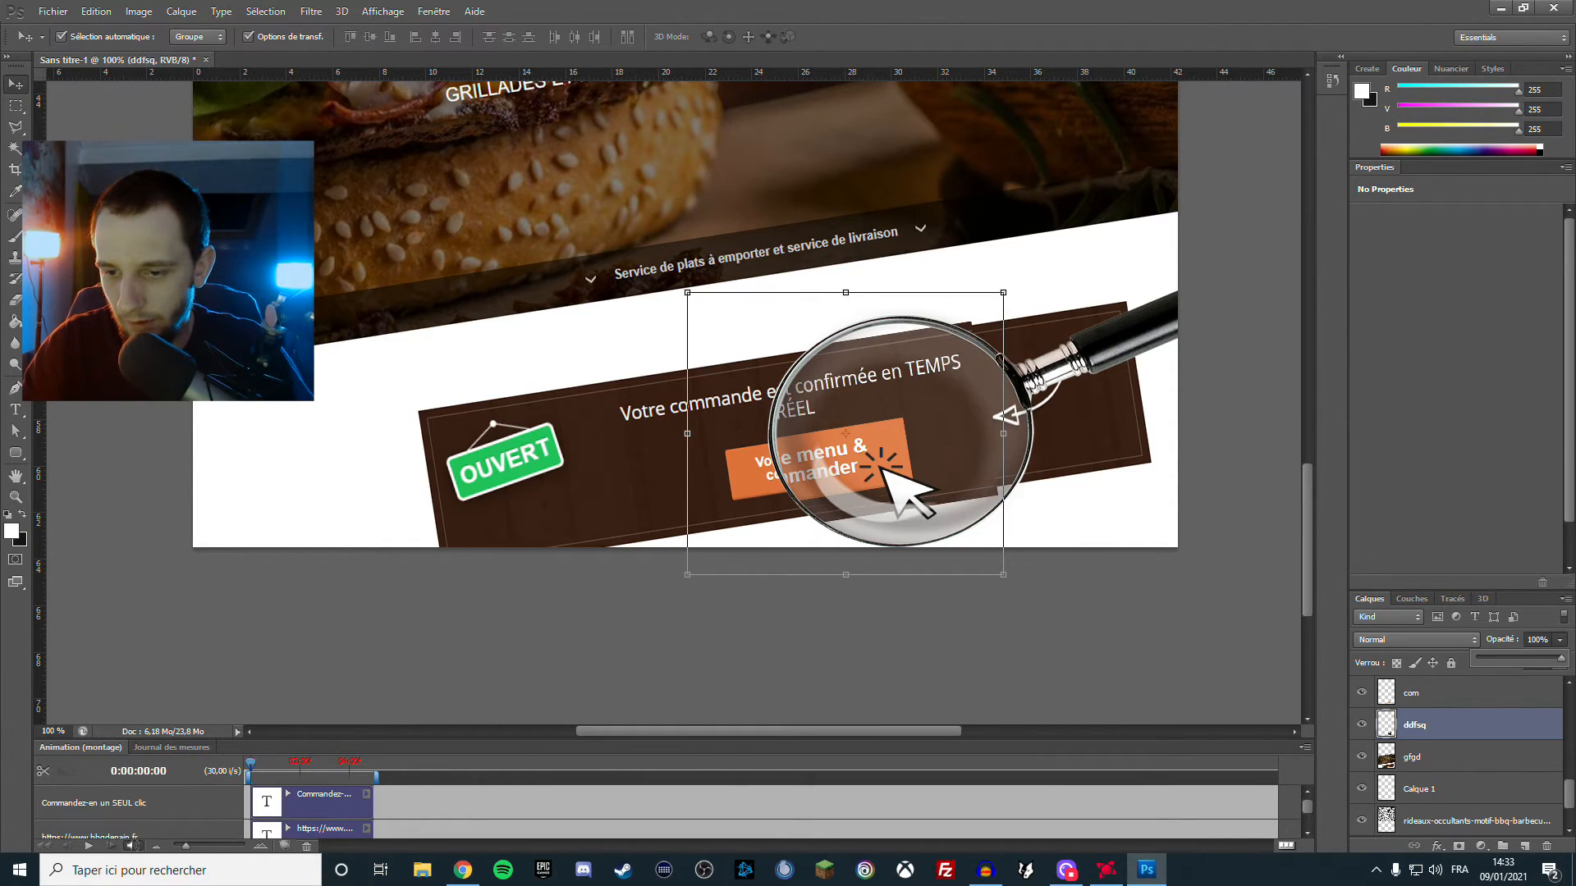
Scale the ddfsq capture to about 108.83% by 106.10% toward the upper right and apply the transformation
{"action": "left_click", "coordinate": [1006, 290]}
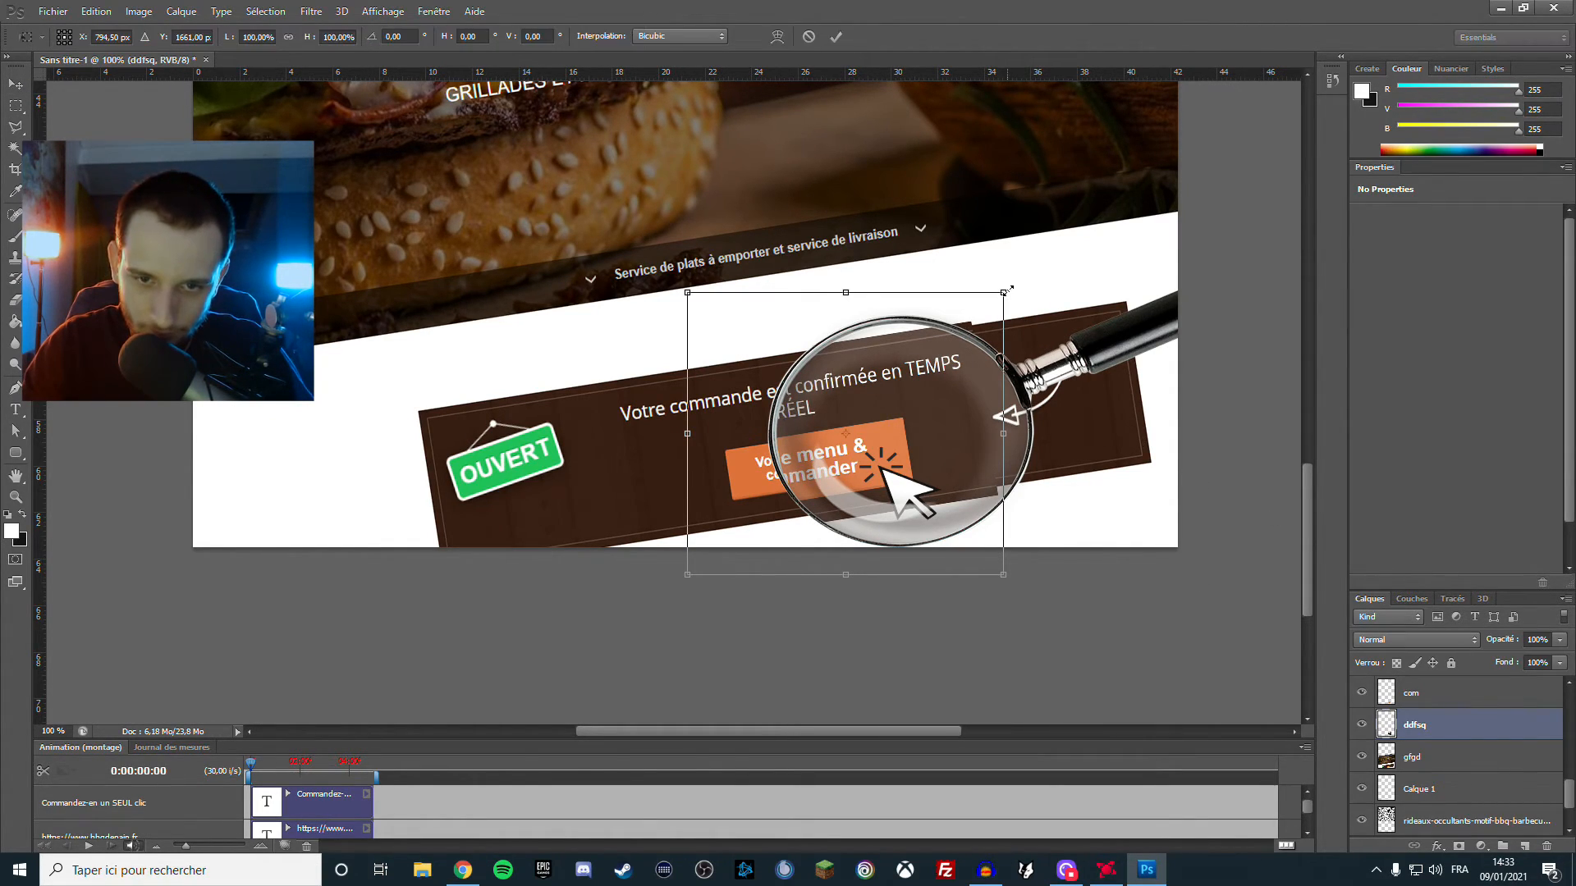
{"action": "left_click_drag", "start_coordinate": [1009, 287], "coordinate": [1035, 273]}
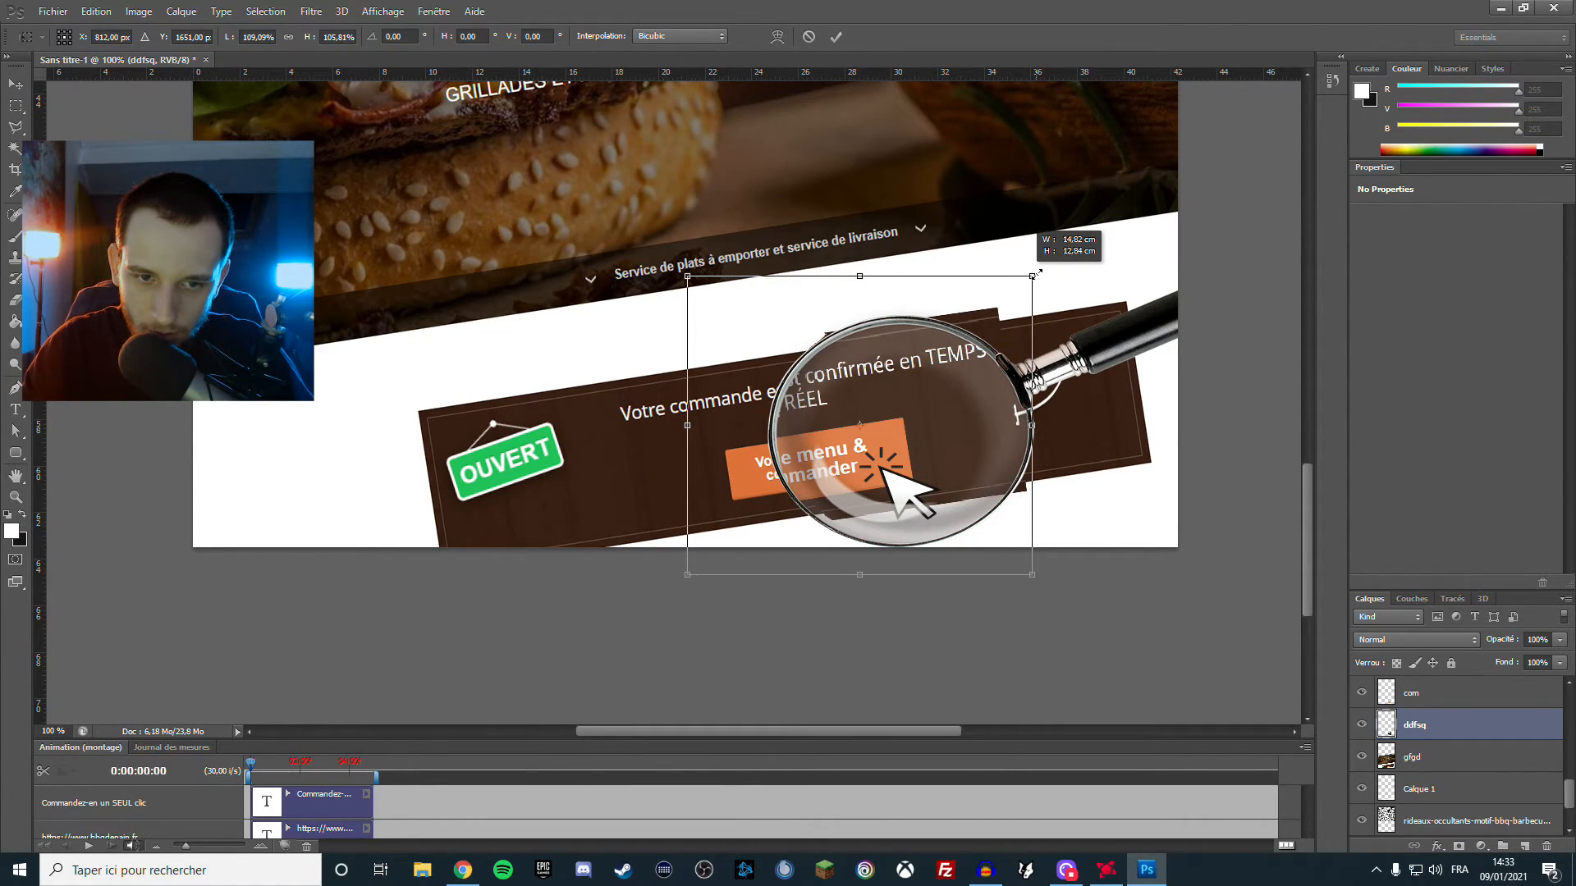
{"action": "key", "text": "ctrl+z"}
{"action": "key", "text": "ctrl+z"}
{"action": "key", "text": "ctrl+z"}
{"action": "key", "text": "ctrl+z"}
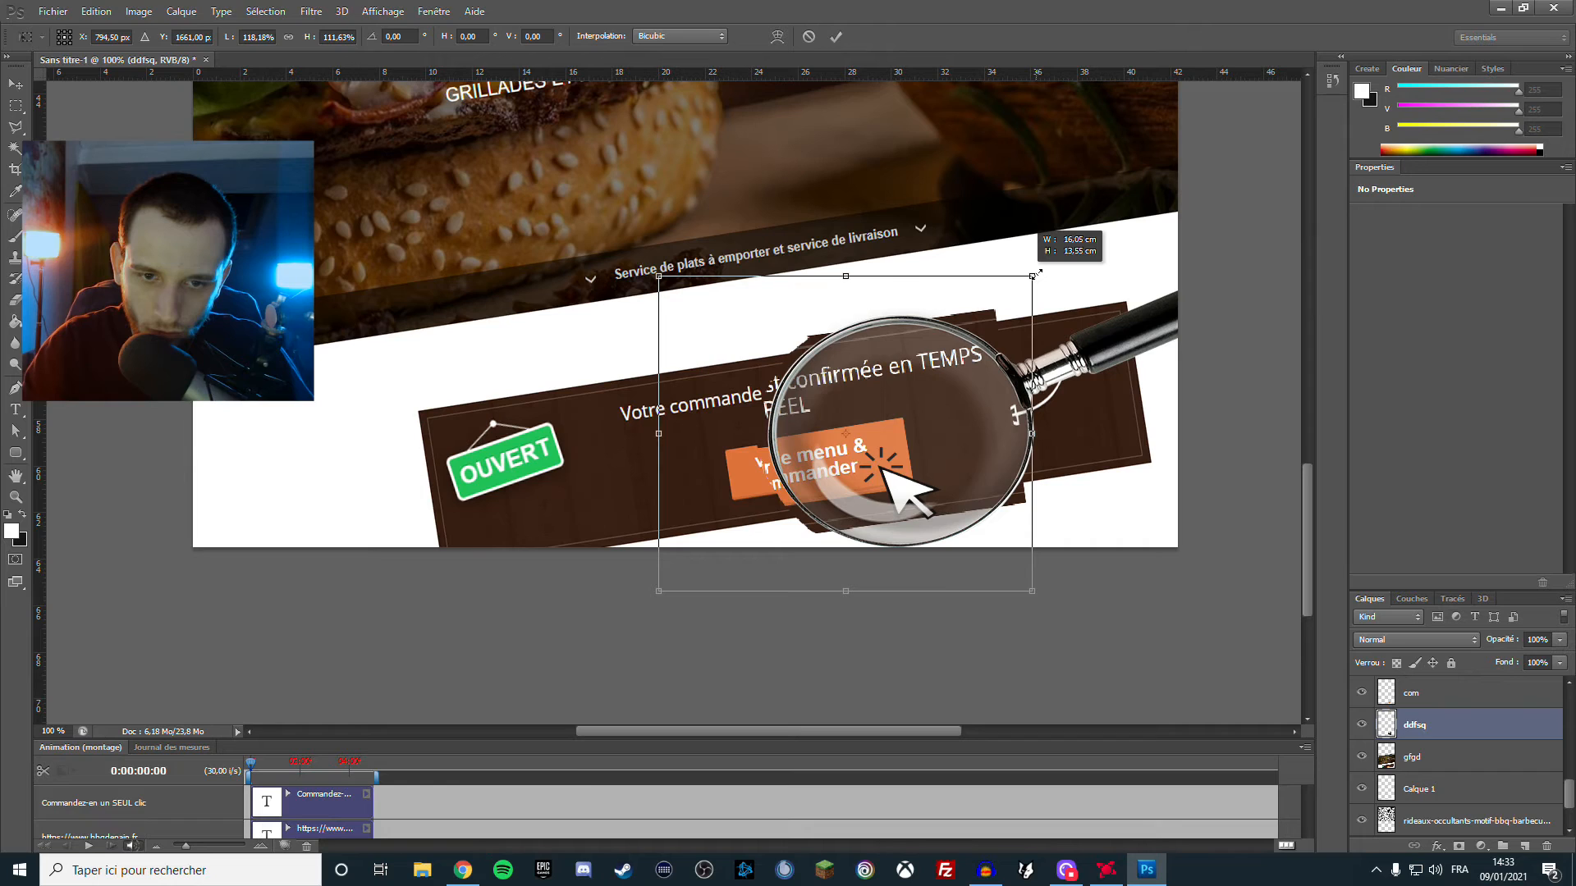
{"action": "left_click_drag", "start_coordinate": [1036, 273], "coordinate": [1035, 272]}
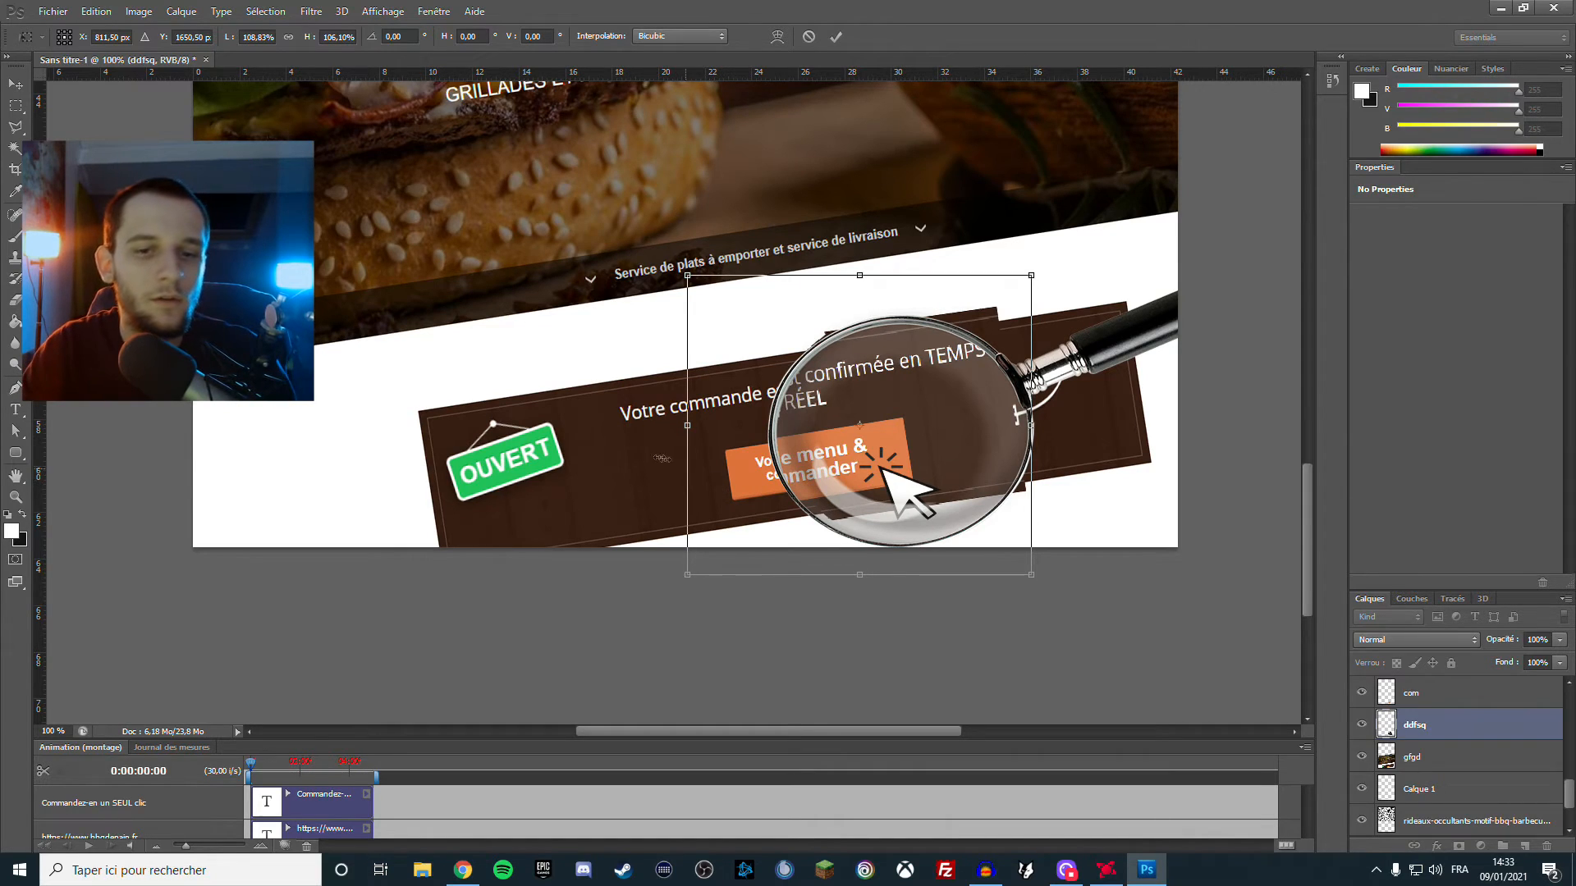
{"action": "left_click", "coordinate": [14, 107]}
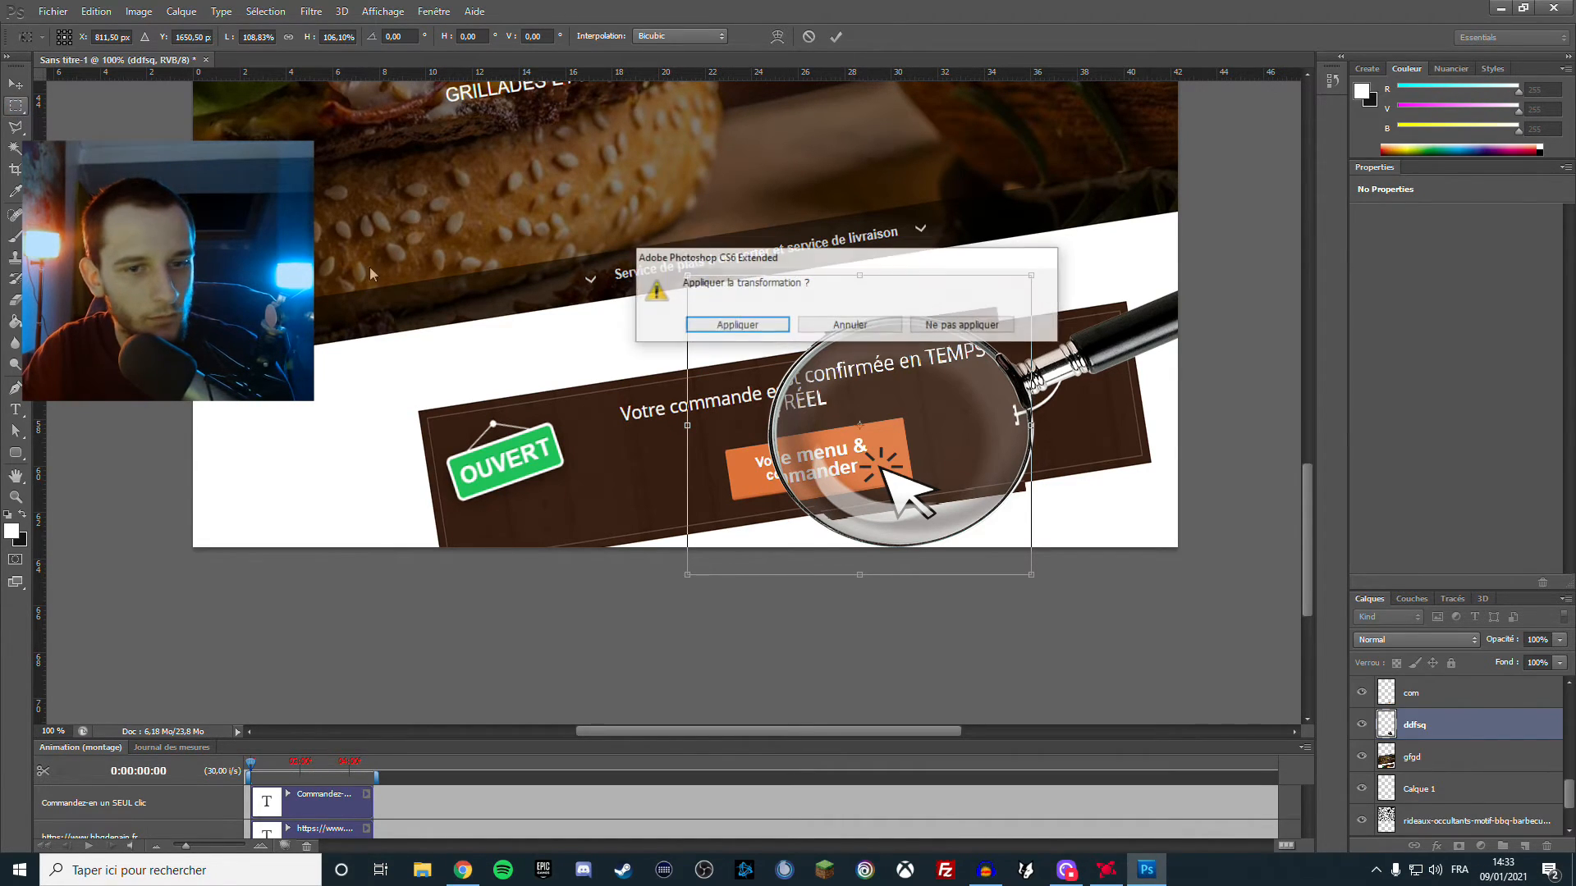
{"action": "left_click", "coordinate": [733, 326]}
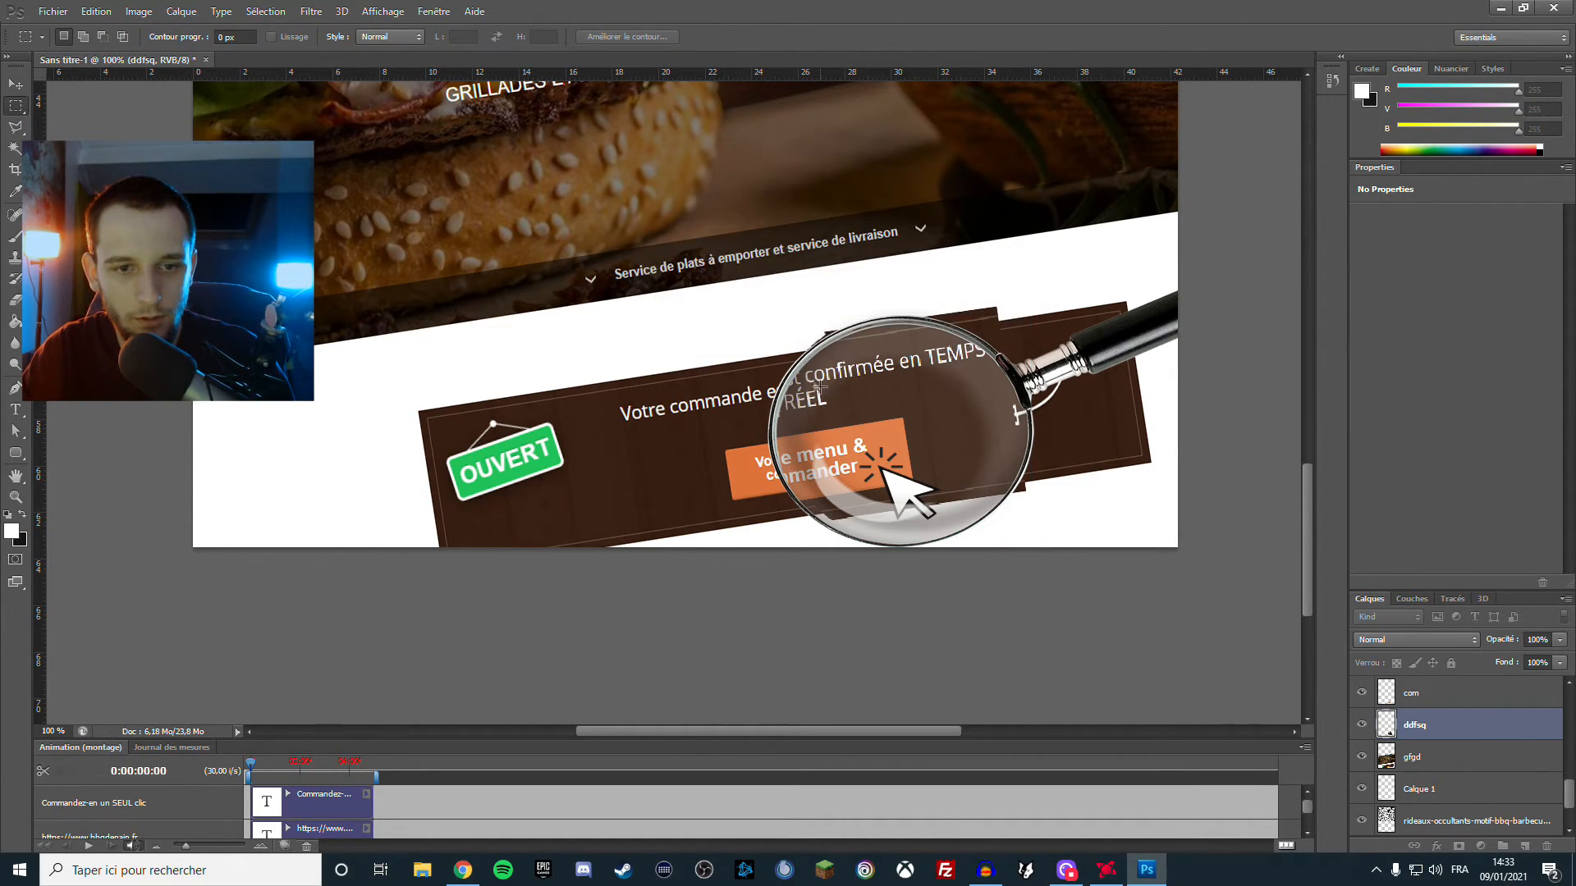
Draw a Polygonal Lasso selection around the ddfsq areas outside the magnifying glass, following the lens rim
{"action": "left_click", "coordinate": [18, 129]}
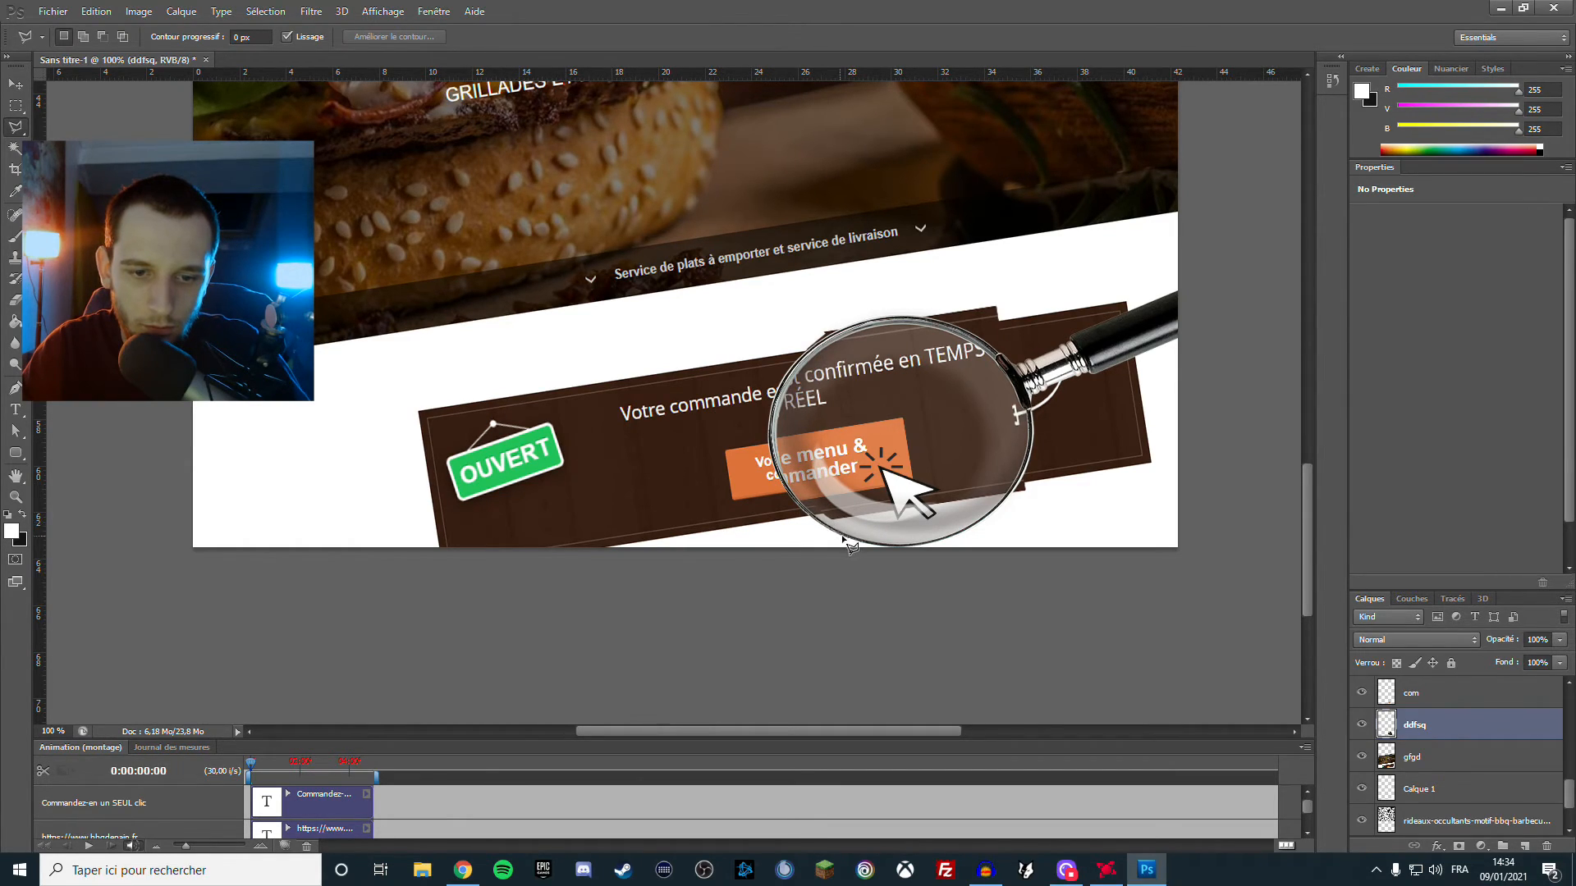
{"action": "left_click", "coordinate": [1040, 558]}
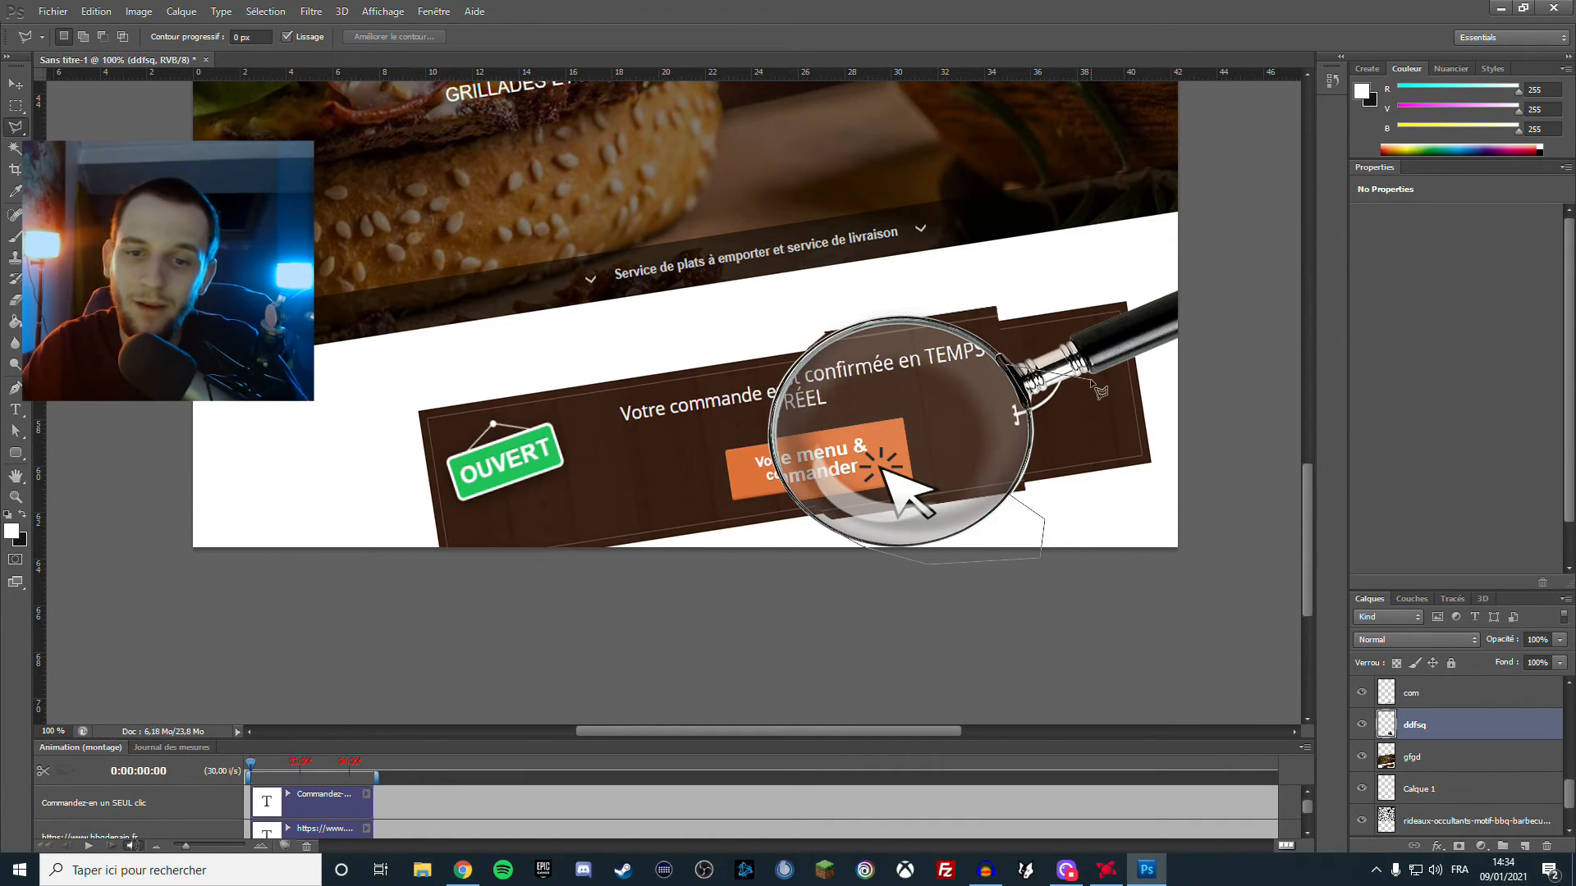
{"action": "left_click", "coordinate": [1137, 293]}
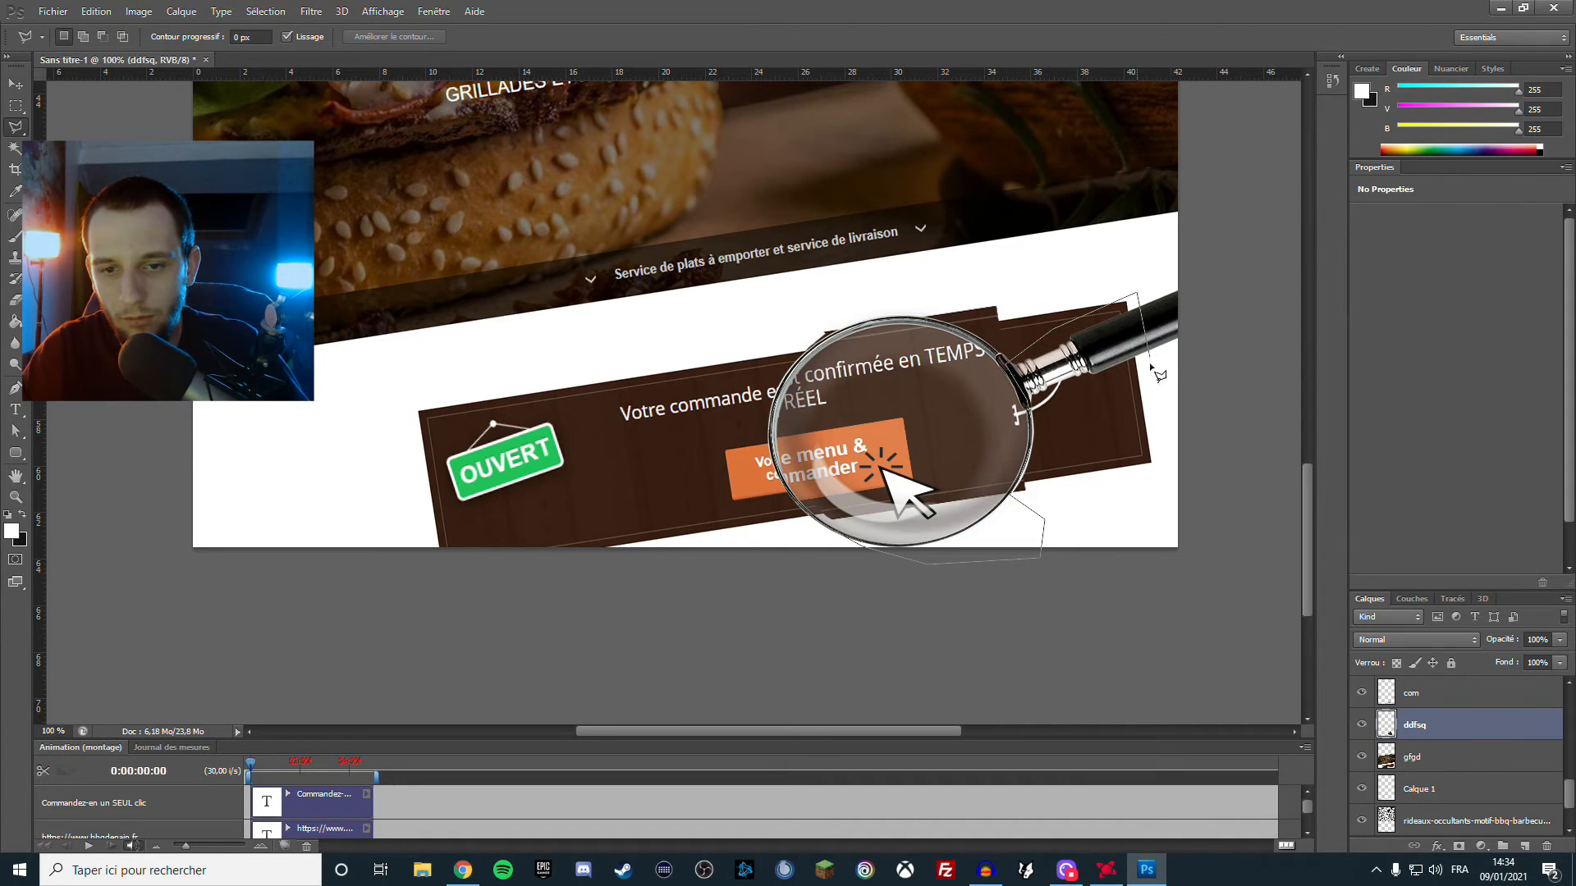
{"action": "left_click", "coordinate": [1177, 493]}
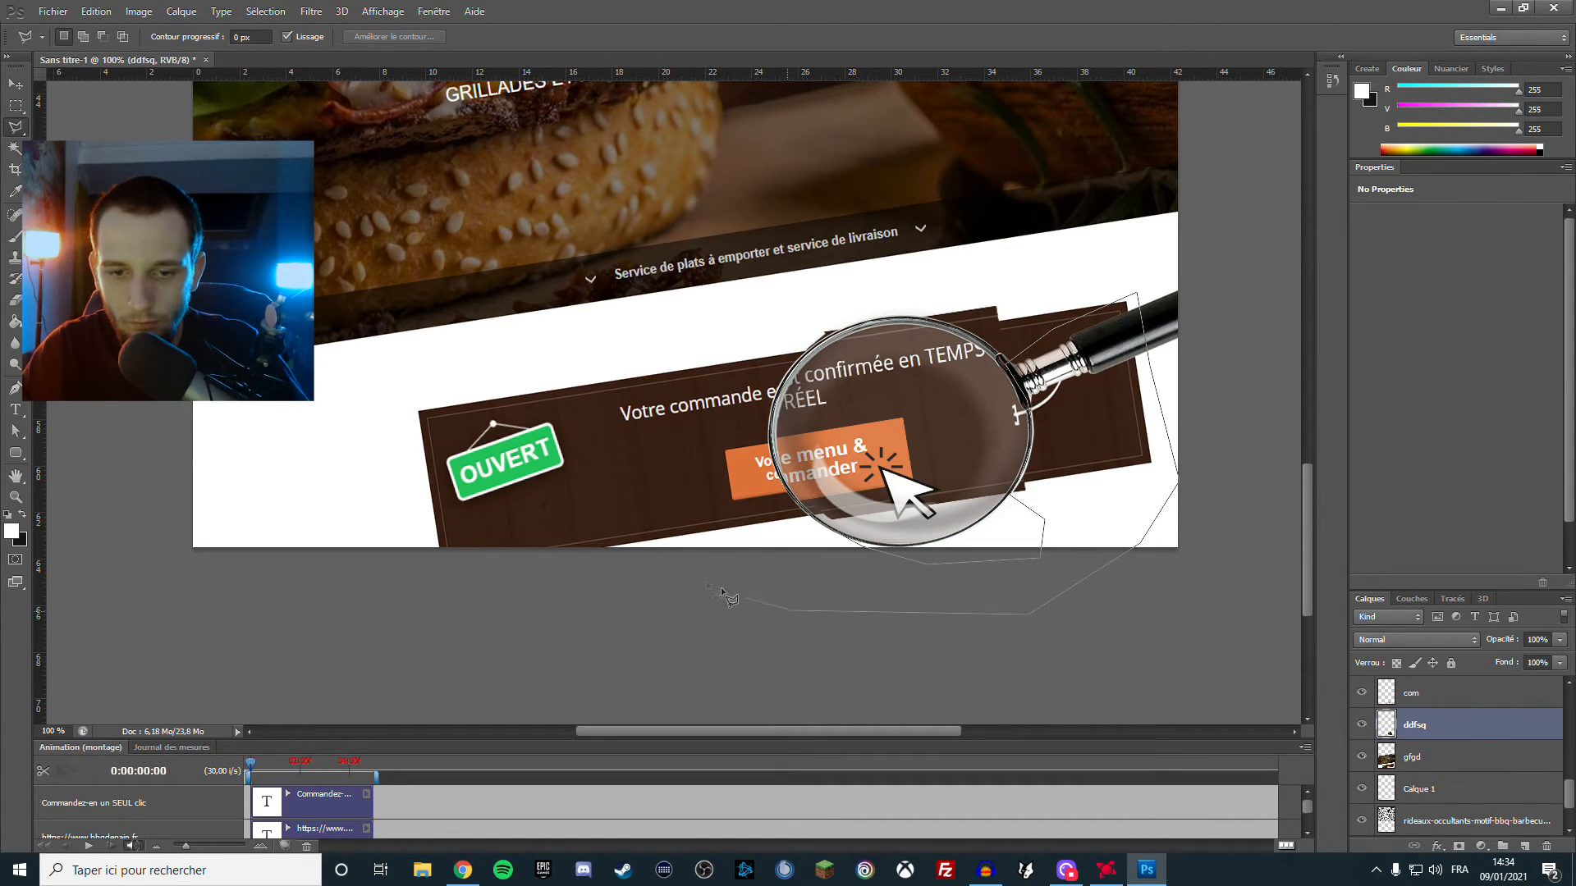
{"action": "left_click", "coordinate": [673, 550]}
{"action": "left_click", "coordinate": [619, 391]}
{"action": "left_click", "coordinate": [716, 321]}
{"action": "left_click", "coordinate": [1067, 267]}
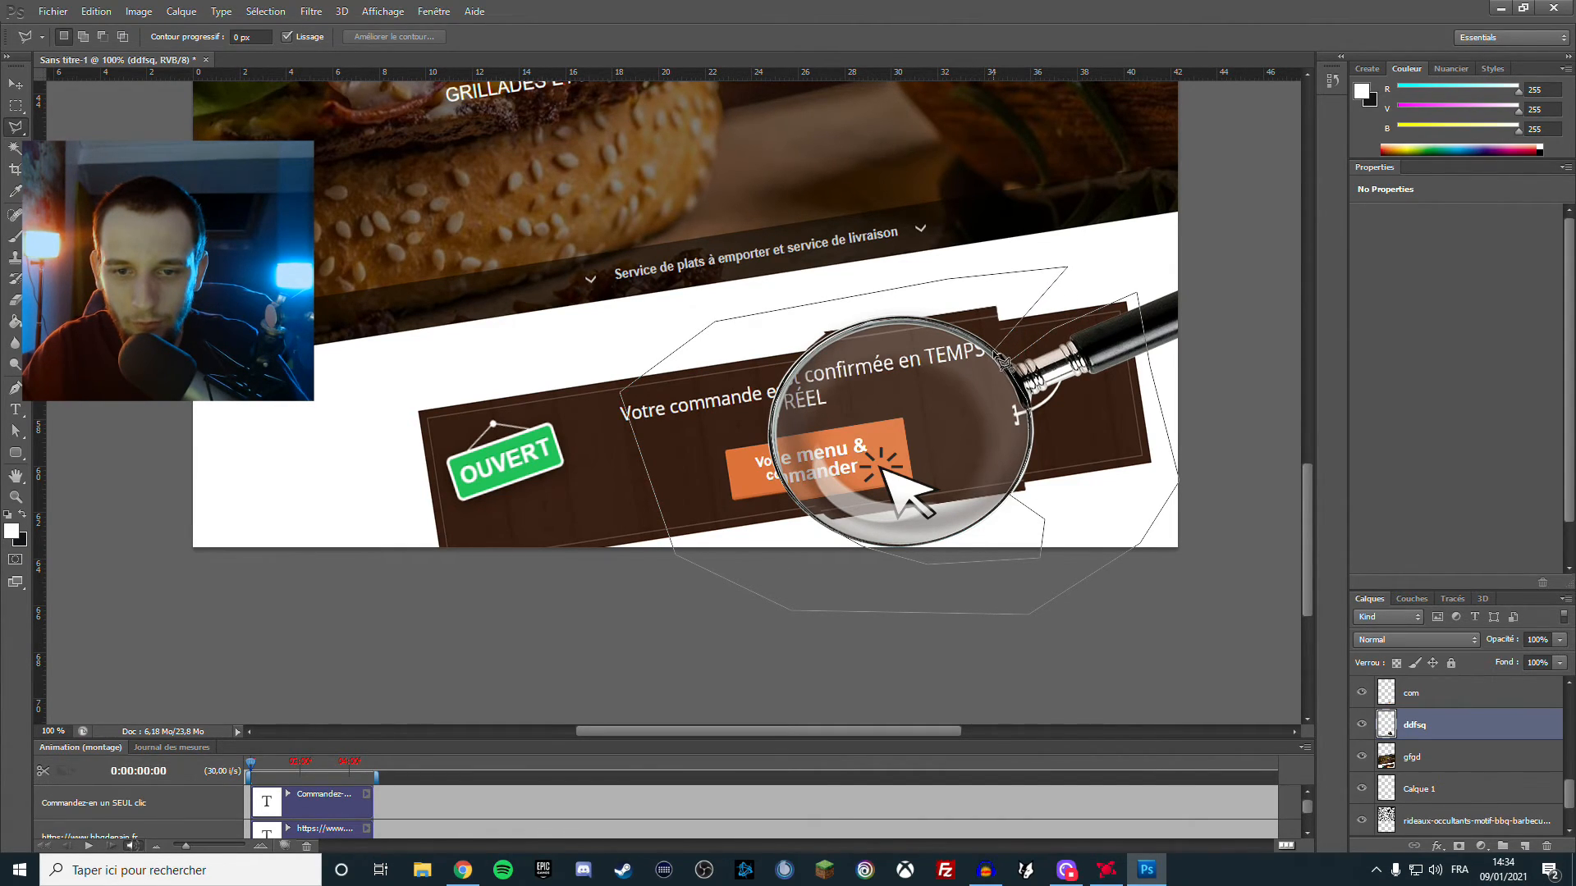
{"action": "left_click", "coordinate": [1003, 359]}
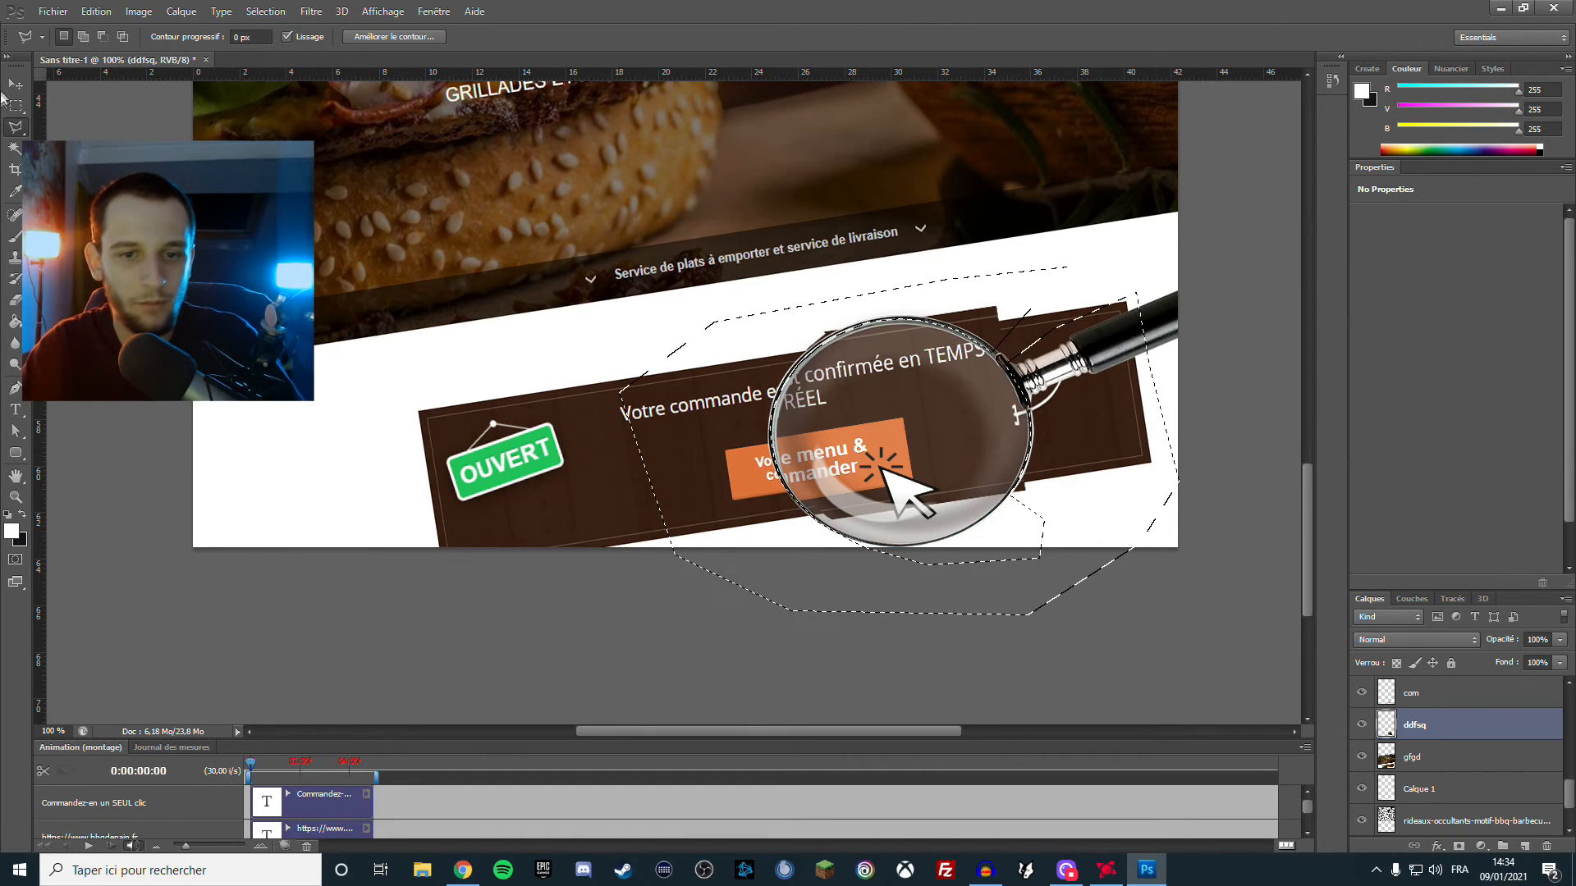
Erase the selected ddfsq overhang around the lens with the Eraser and clear the selection
{"action": "left_click", "coordinate": [15, 237]}
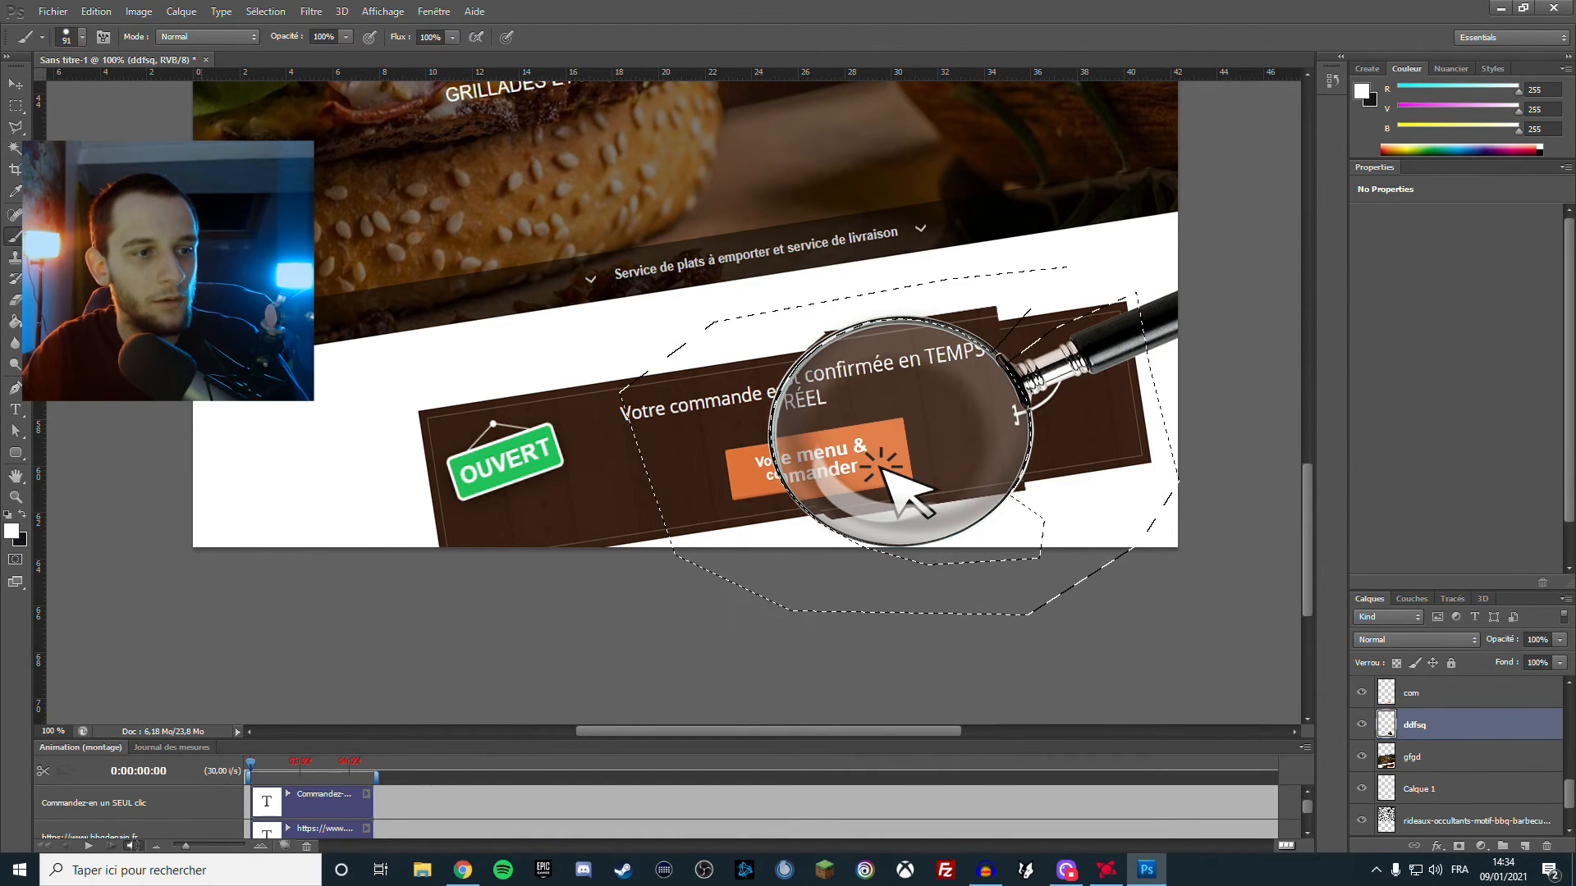
{"action": "left_click", "coordinate": [14, 299]}
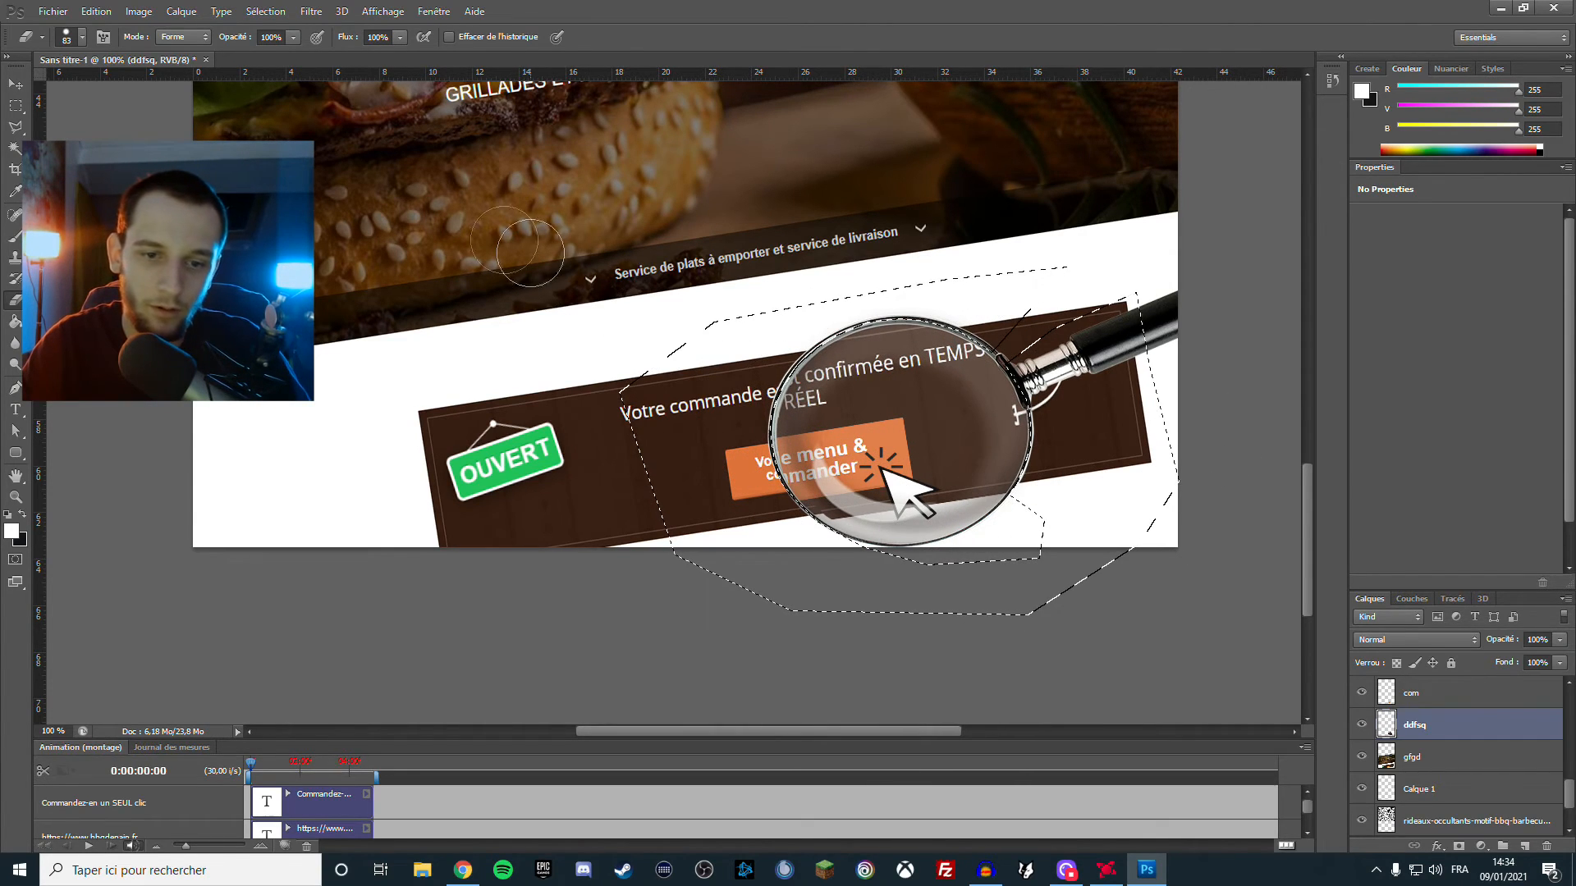
{"action": "left_click", "coordinate": [16, 105]}
{"action": "left_click", "coordinate": [814, 539]}
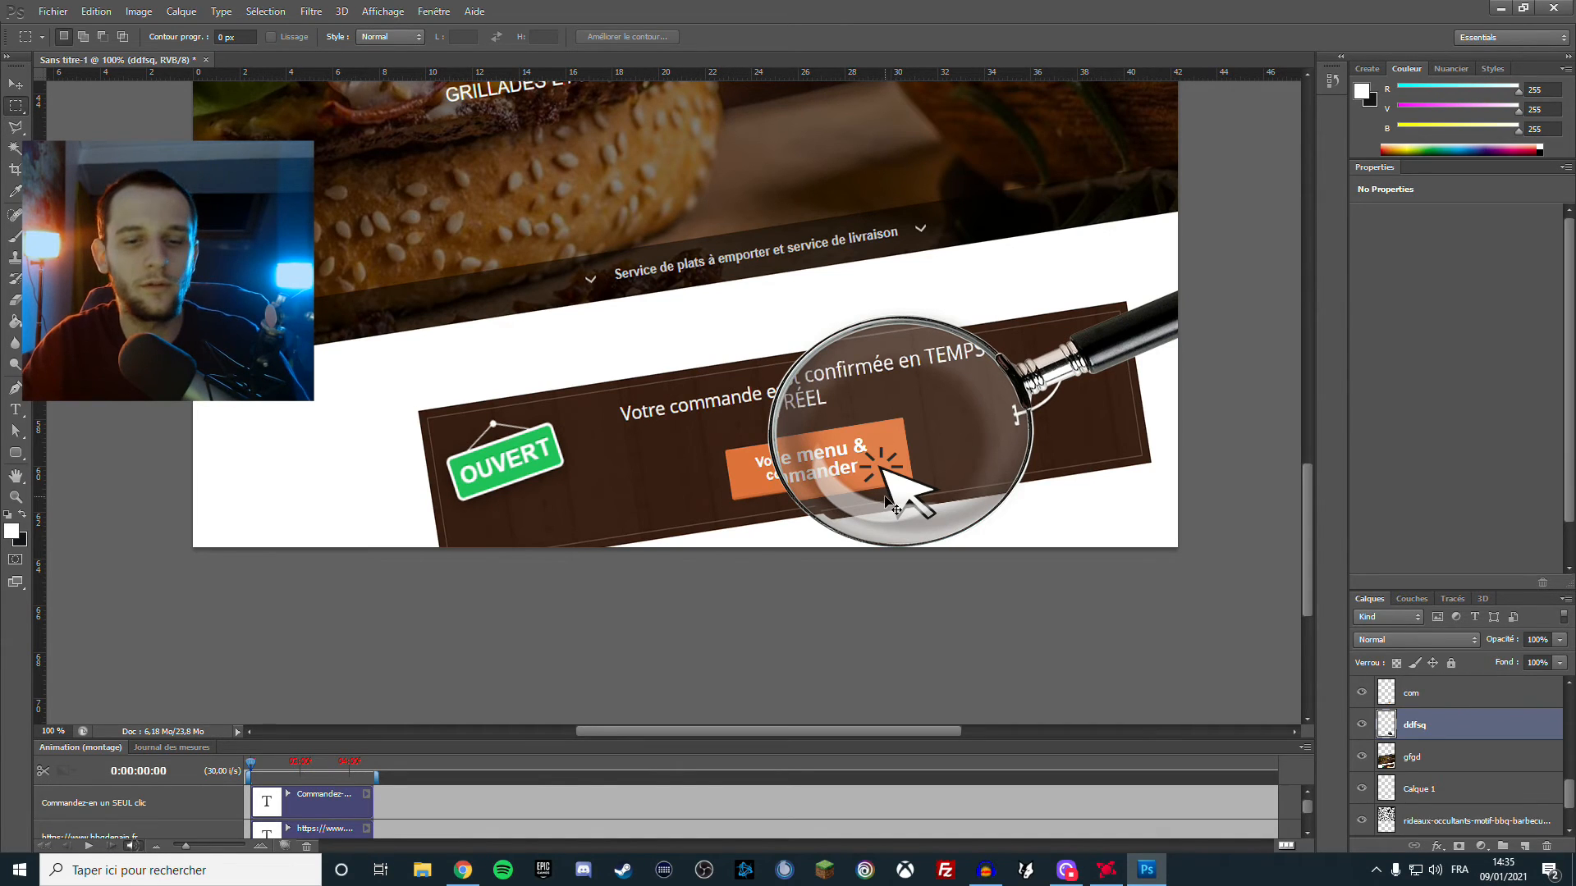
Copy a small rectangular patch of the brown banner's lower edge inside the lens onto a new layer
{"action": "key", "text": "ctrl+plus"}
{"action": "key", "text": "ctrl+plus"}
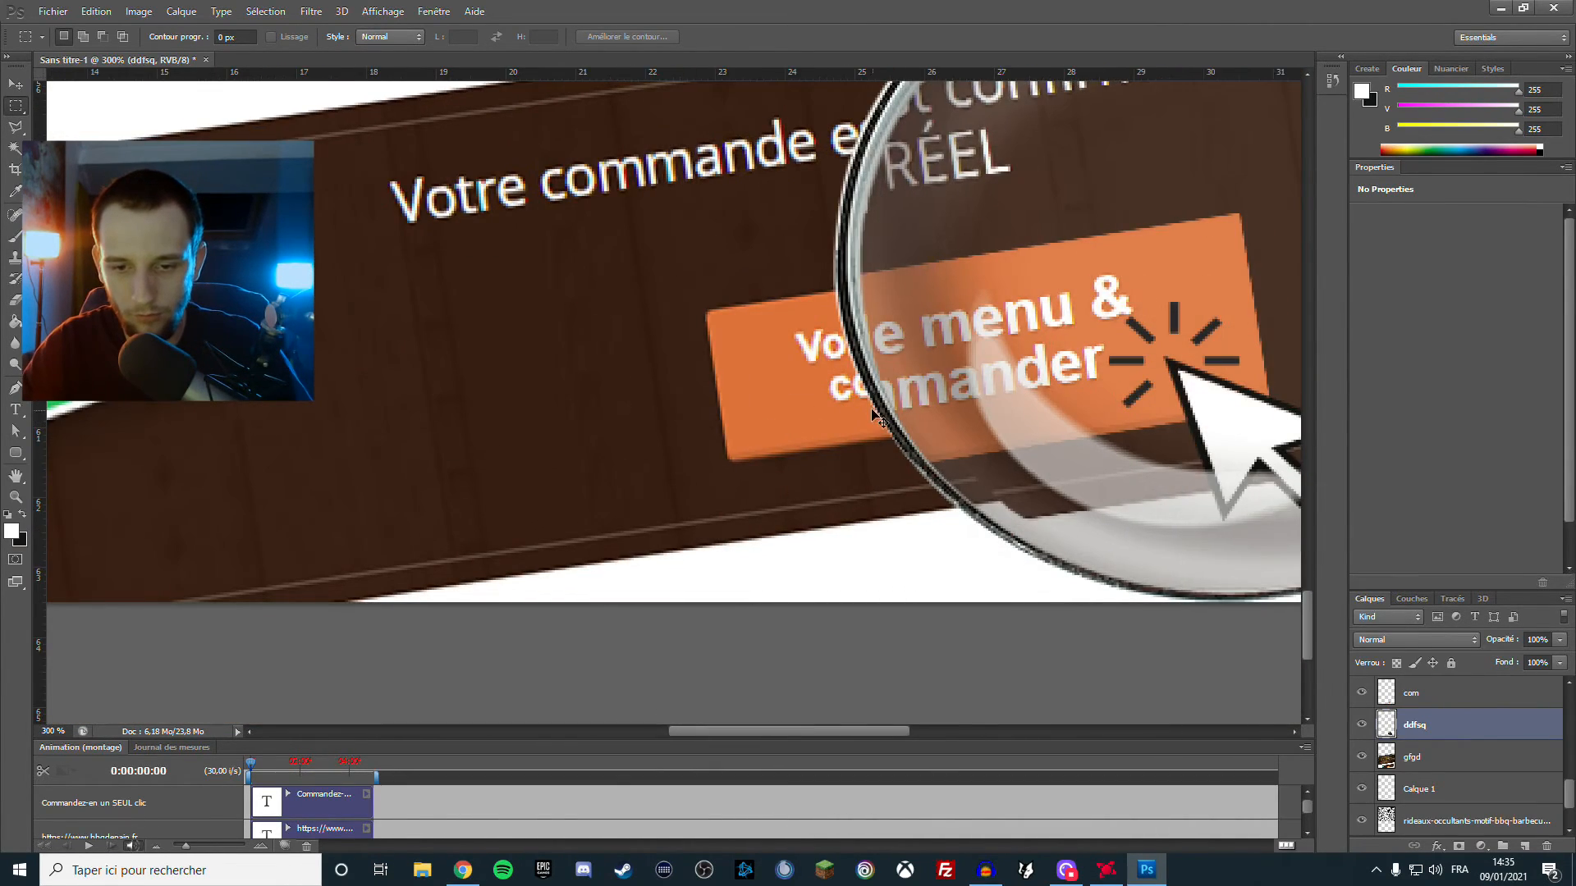
{"action": "scroll", "coordinate": [893, 443], "scroll_direction": "right", "scroll_amount": 2}
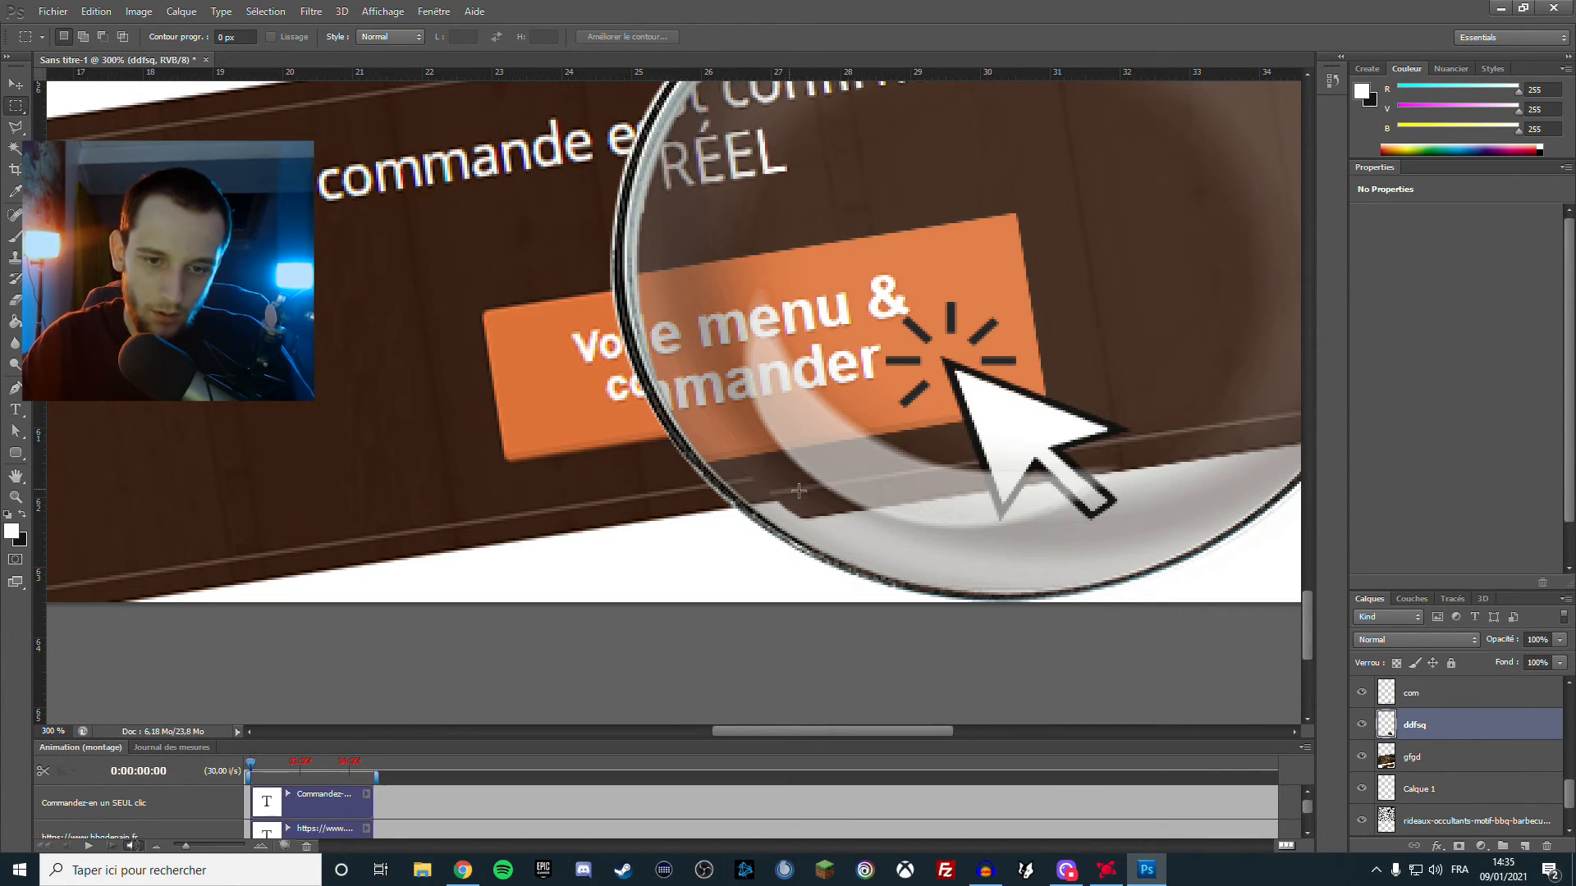
{"action": "left_click_drag", "start_coordinate": [872, 478], "coordinate": [822, 513]}
{"action": "key", "text": "ctrl+shift+alt+n"}
{"action": "key", "text": "ctrl+d"}
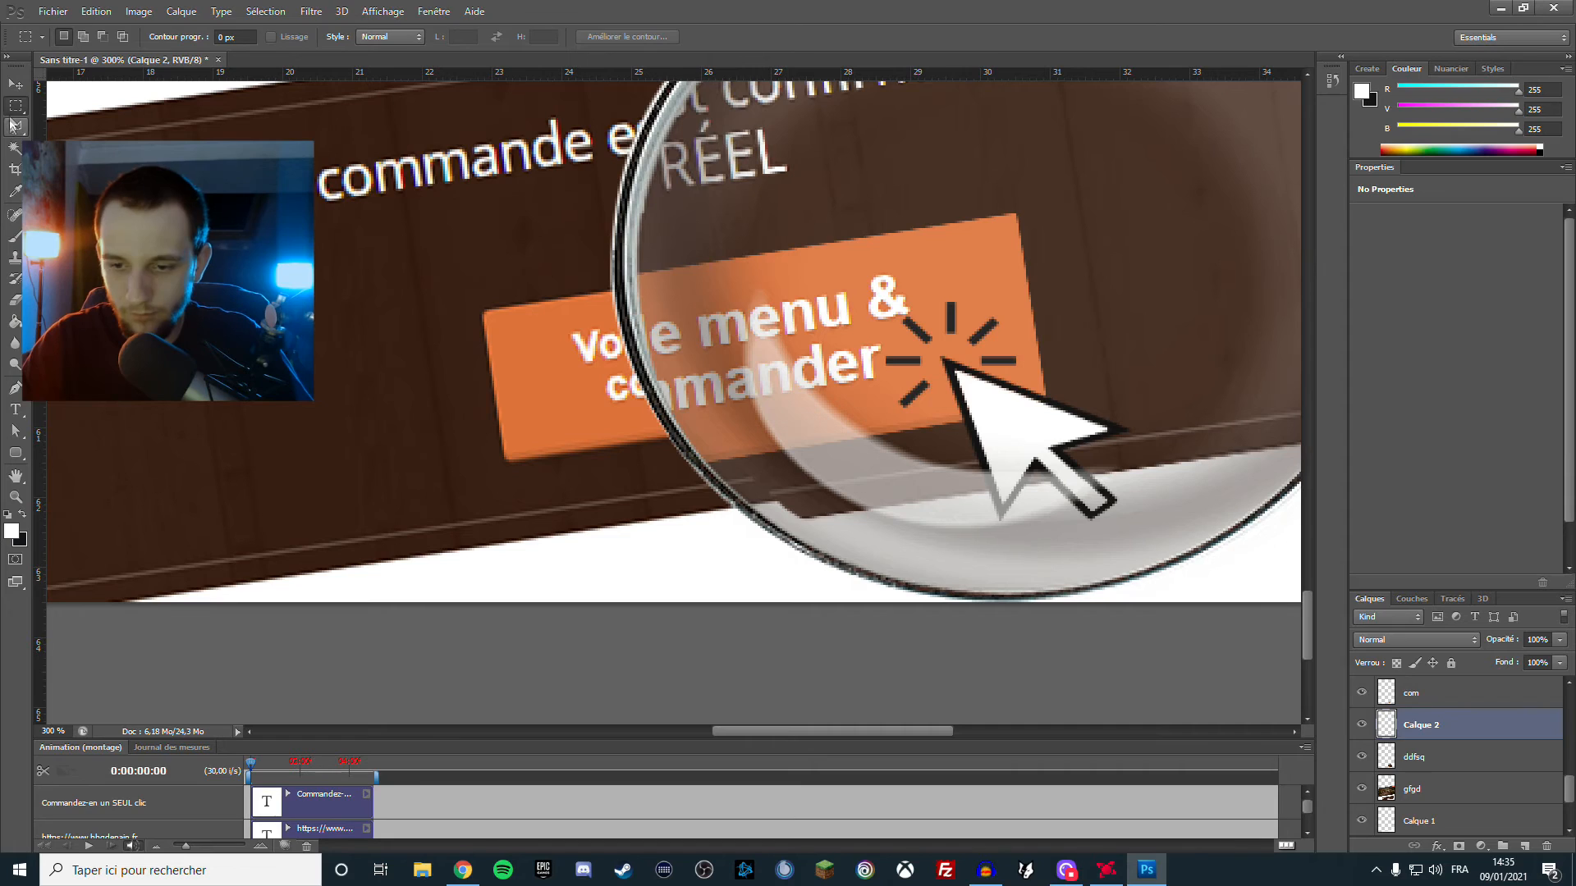
{"action": "key", "text": "v"}
{"action": "left_click_drag", "start_coordinate": [857, 513], "coordinate": [851, 512]}
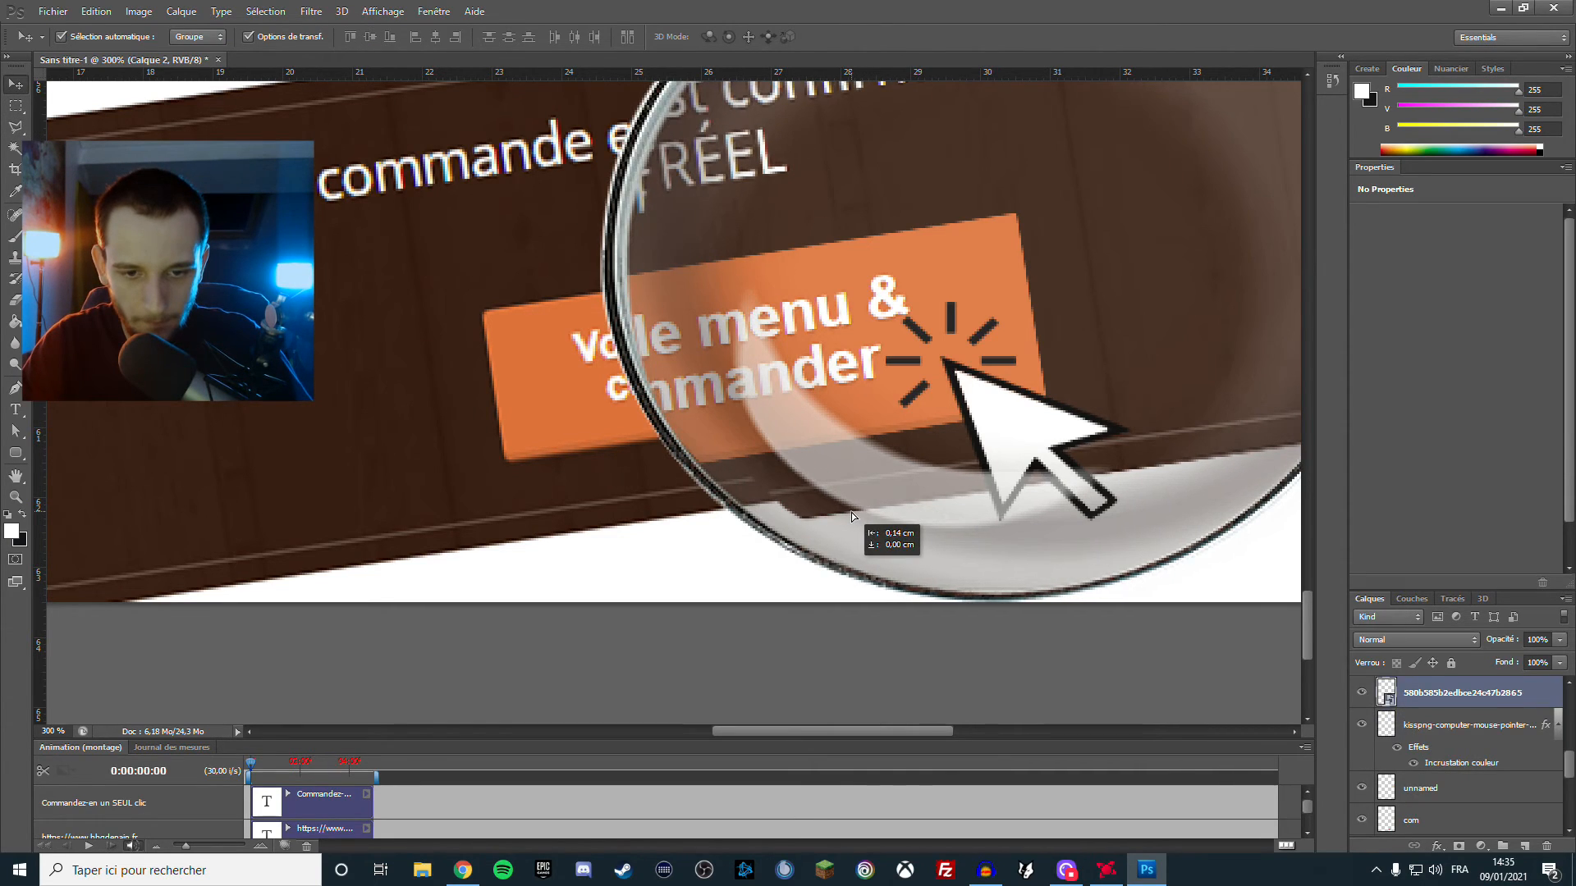
{"action": "key", "text": "ctrl+z"}
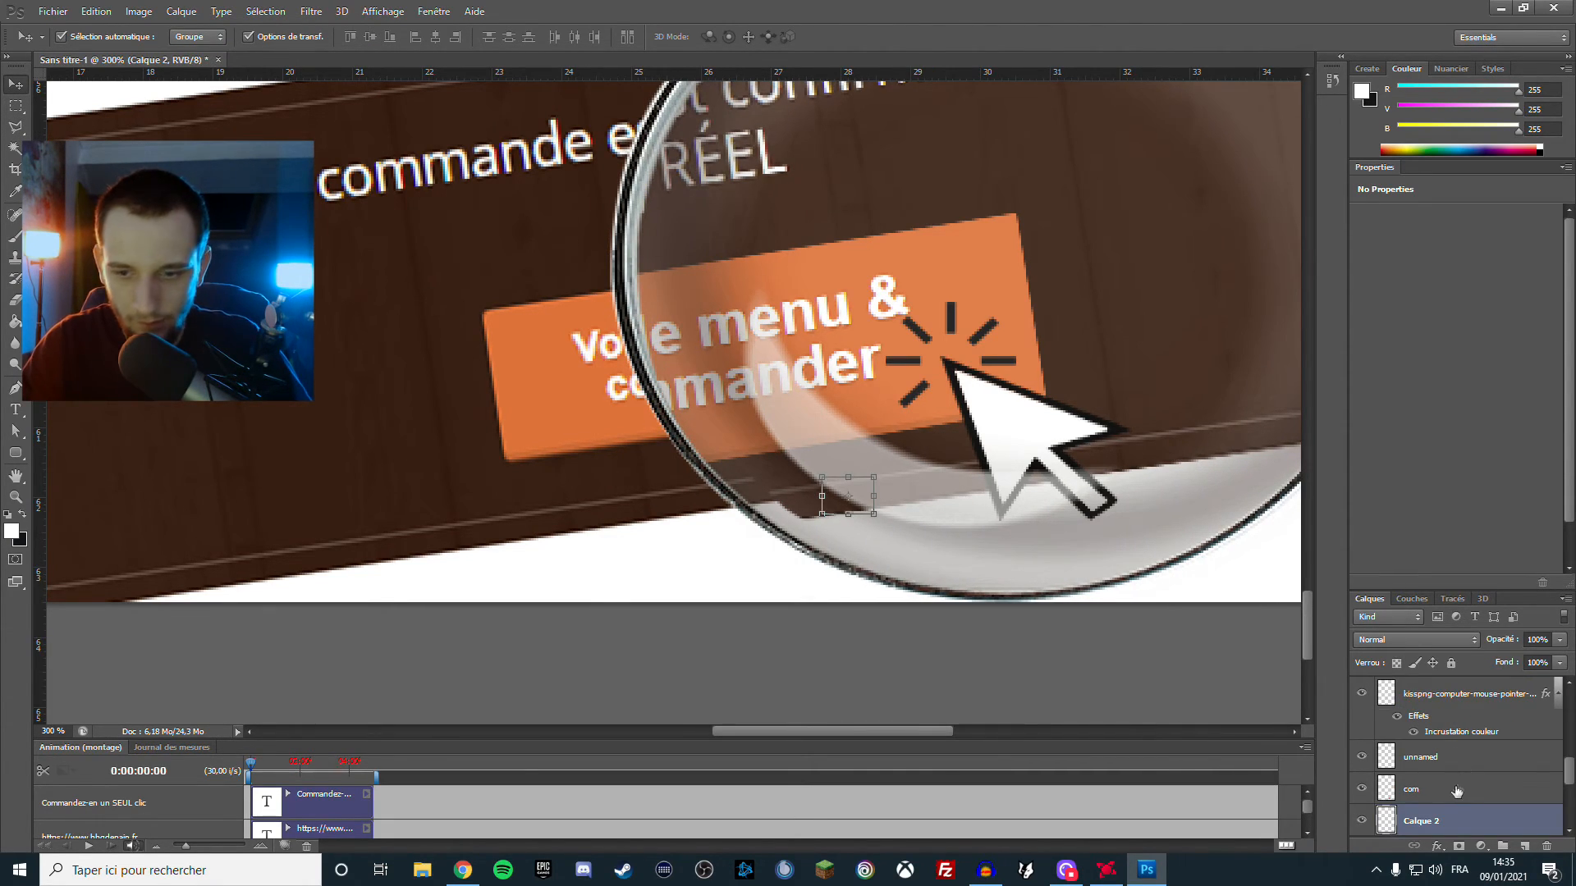
Move the brown patch on Calque 2 over the gap in the banner's lower edge at the lens's lower-left rim
{"action": "left_click_drag", "start_coordinate": [870, 510], "coordinate": [827, 509]}
{"action": "key", "text": "Down"}
{"action": "key", "text": "Down"}
{"action": "key", "text": "Down"}
{"action": "key", "text": "Down"}
{"action": "key", "text": "Down"}
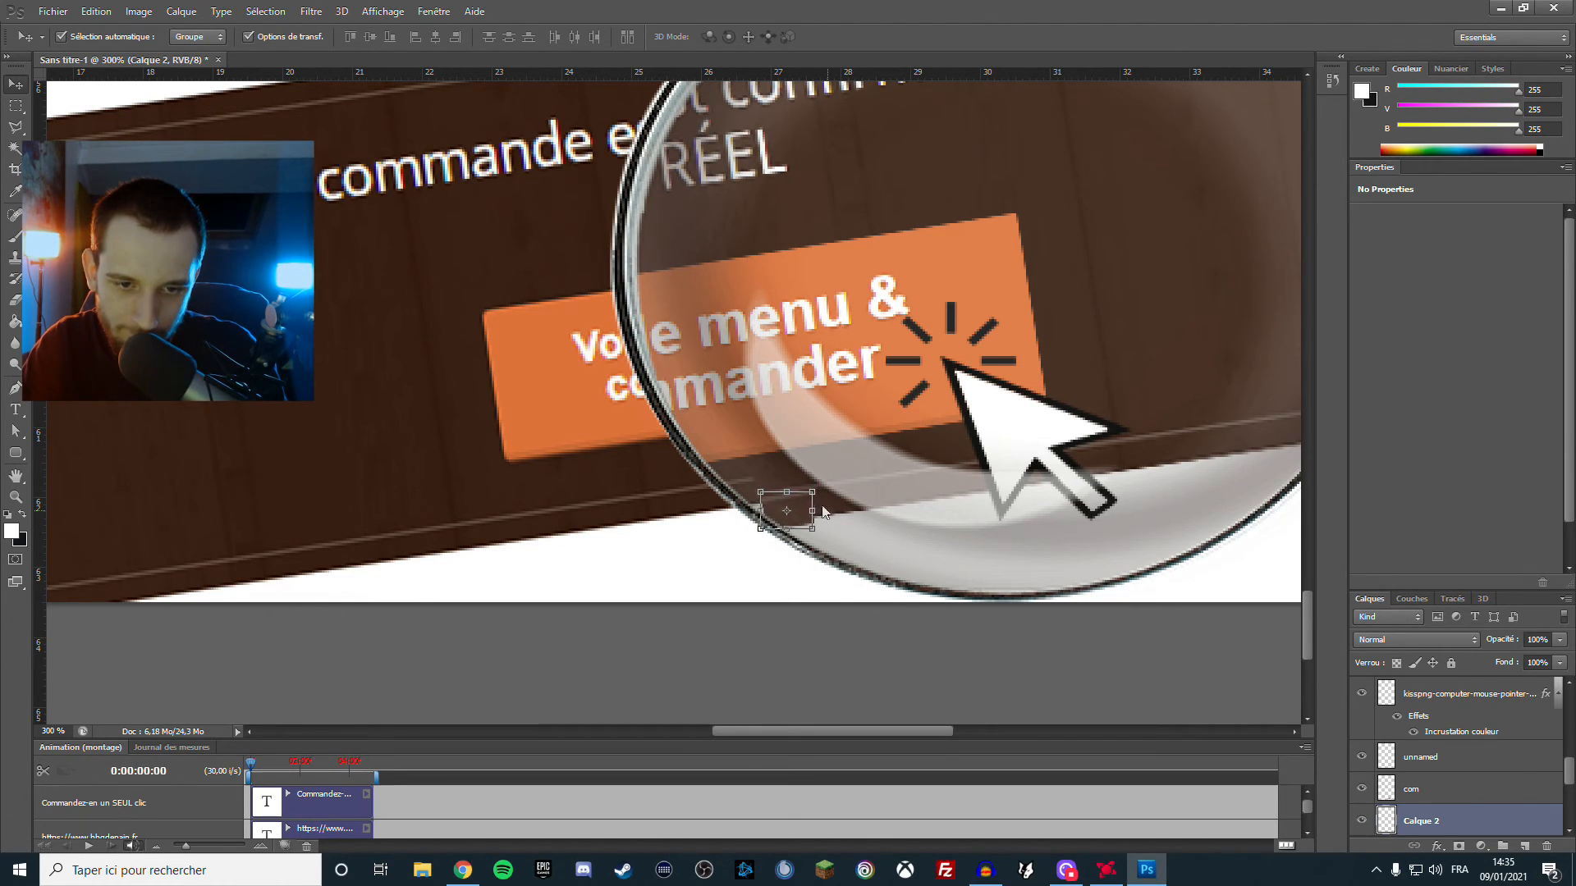
{"action": "key", "text": "Left"}
{"action": "key", "text": "Left"}
{"action": "key", "text": "Left"}
{"action": "key", "text": "Left"}
{"action": "key", "text": "Left"}
{"action": "key", "text": "Left"}
{"action": "key", "text": "Up"}
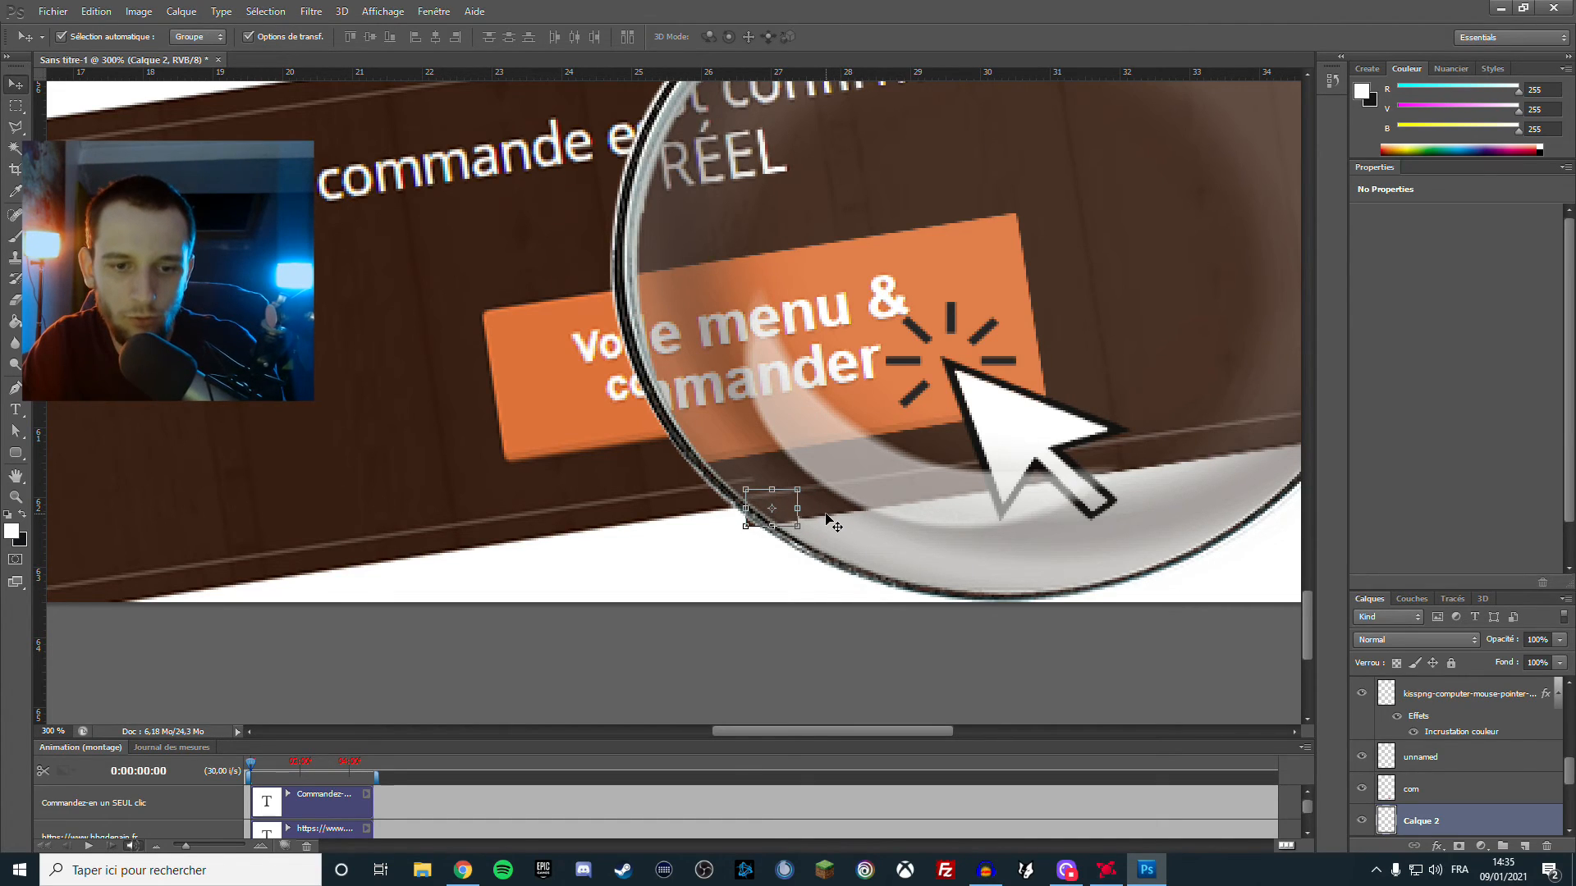
Nudge the brown patch on Calque 2 slightly right and check its fit against the lens's lower-left rim up close
{"action": "key", "text": "Right"}
{"action": "key", "text": "Right"}
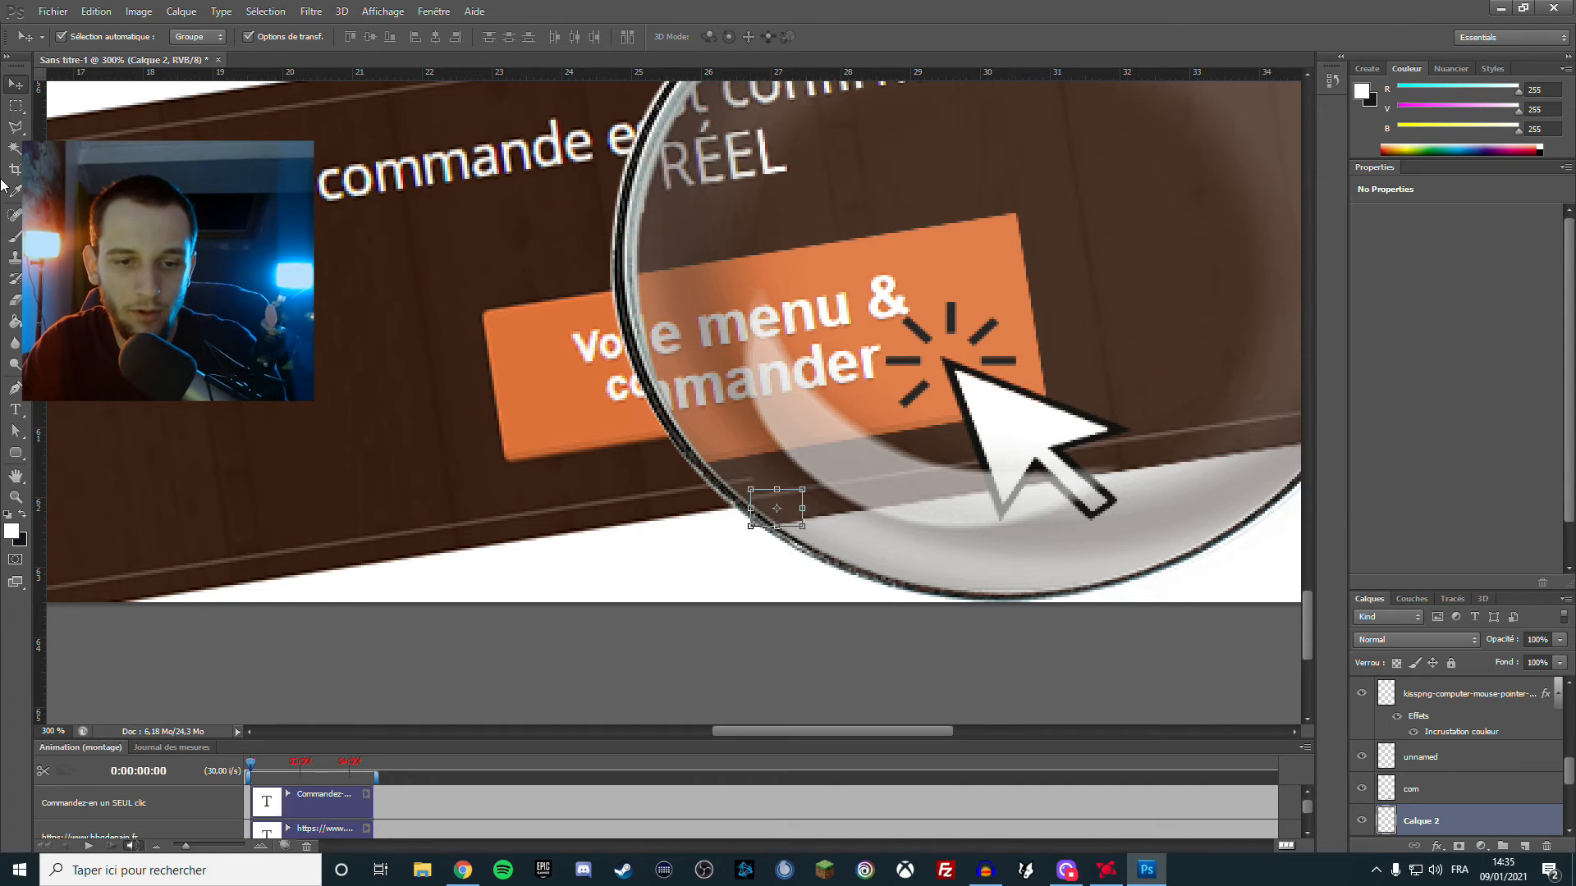
{"action": "left_click", "coordinate": [16, 106]}
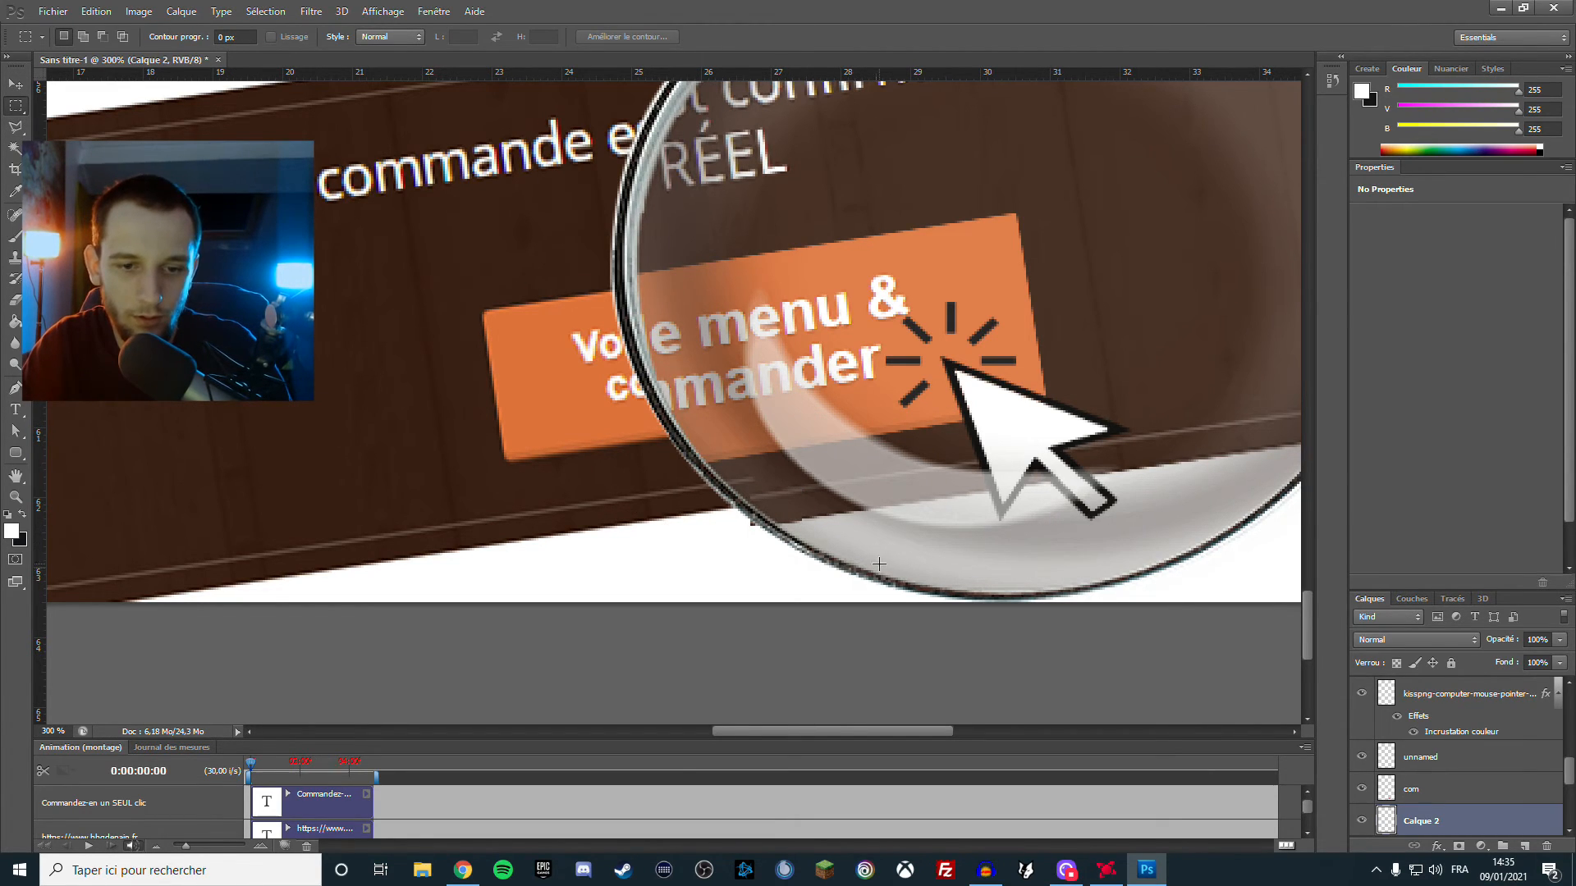
{"action": "key", "text": "ctrl+plus"}
{"action": "key", "text": "ctrl+plus"}
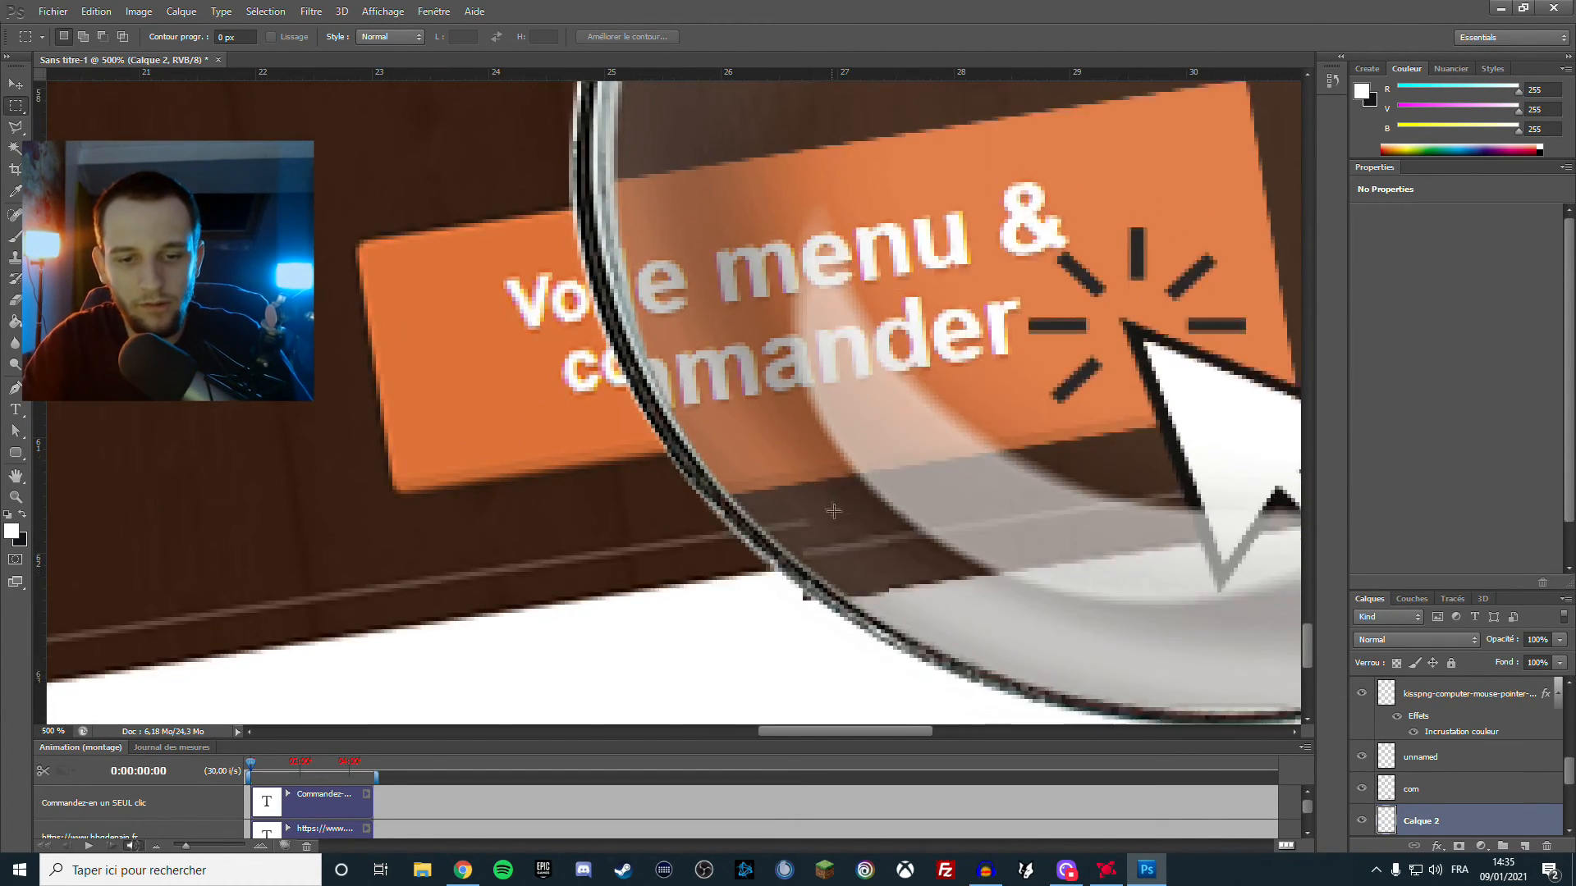
{"action": "key", "text": "ctrl+plus"}
{"action": "key", "text": "ctrl+plus"}
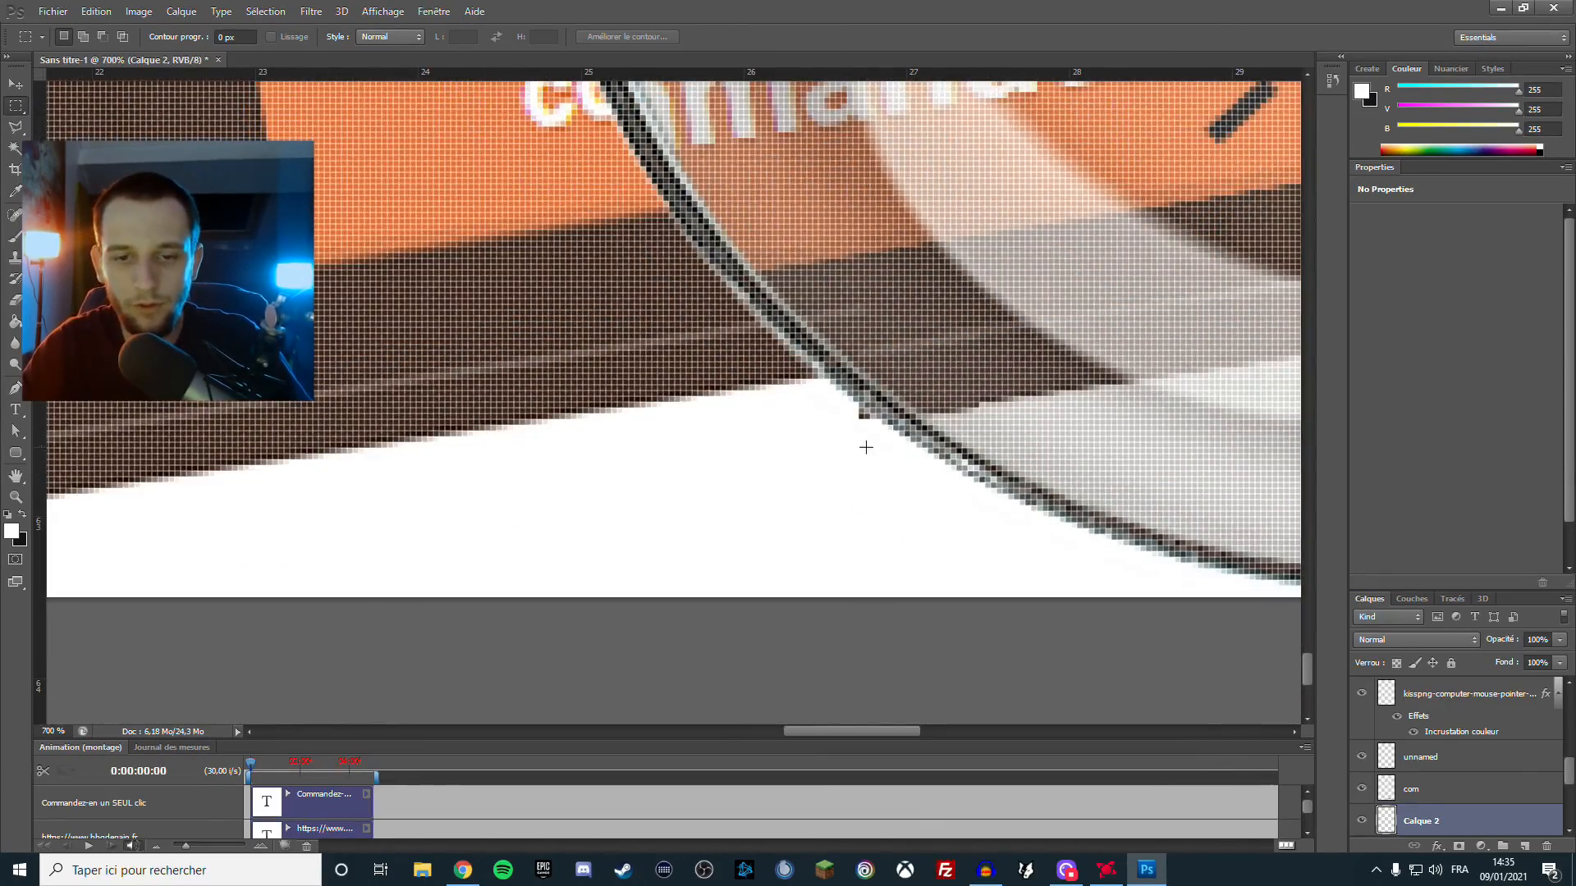
{"action": "key", "text": "ctrl+minus"}
{"action": "key", "text": "ctrl+minus"}
{"action": "key", "text": "ctrl+minus"}
Try blending the brown patch's lower edge inside the lens with a Mixer Brush stroke
{"action": "key", "text": "b"}
{"action": "key", "text": "shift+b"}
{"action": "key", "text": "shift+b"}
{"action": "key", "text": "shift+b"}
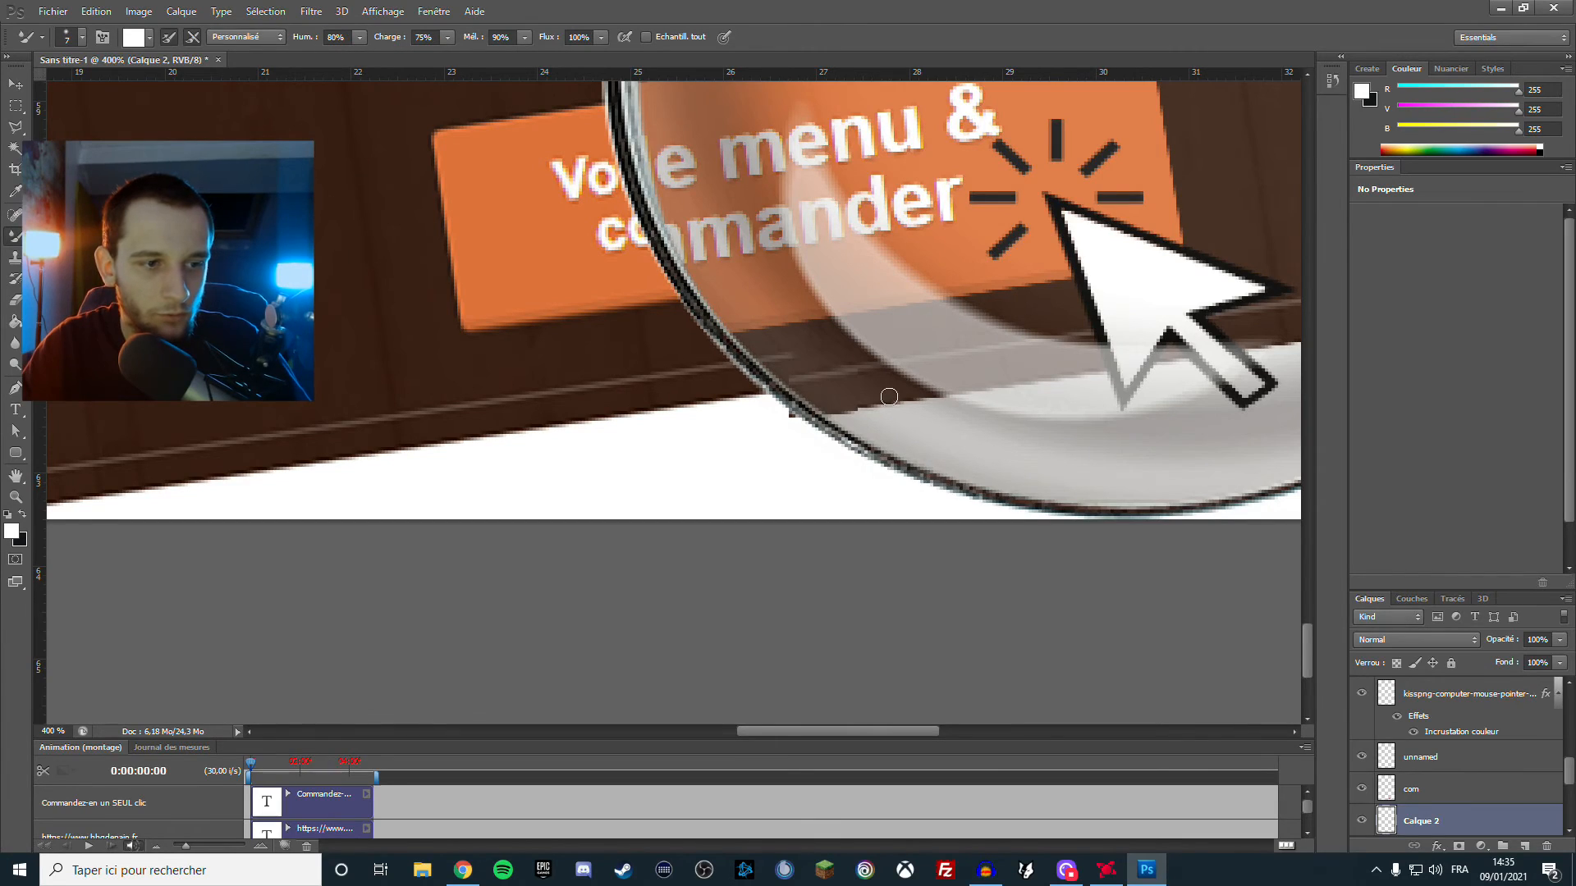
{"action": "left_click_drag", "start_coordinate": [862, 397], "coordinate": [863, 382]}
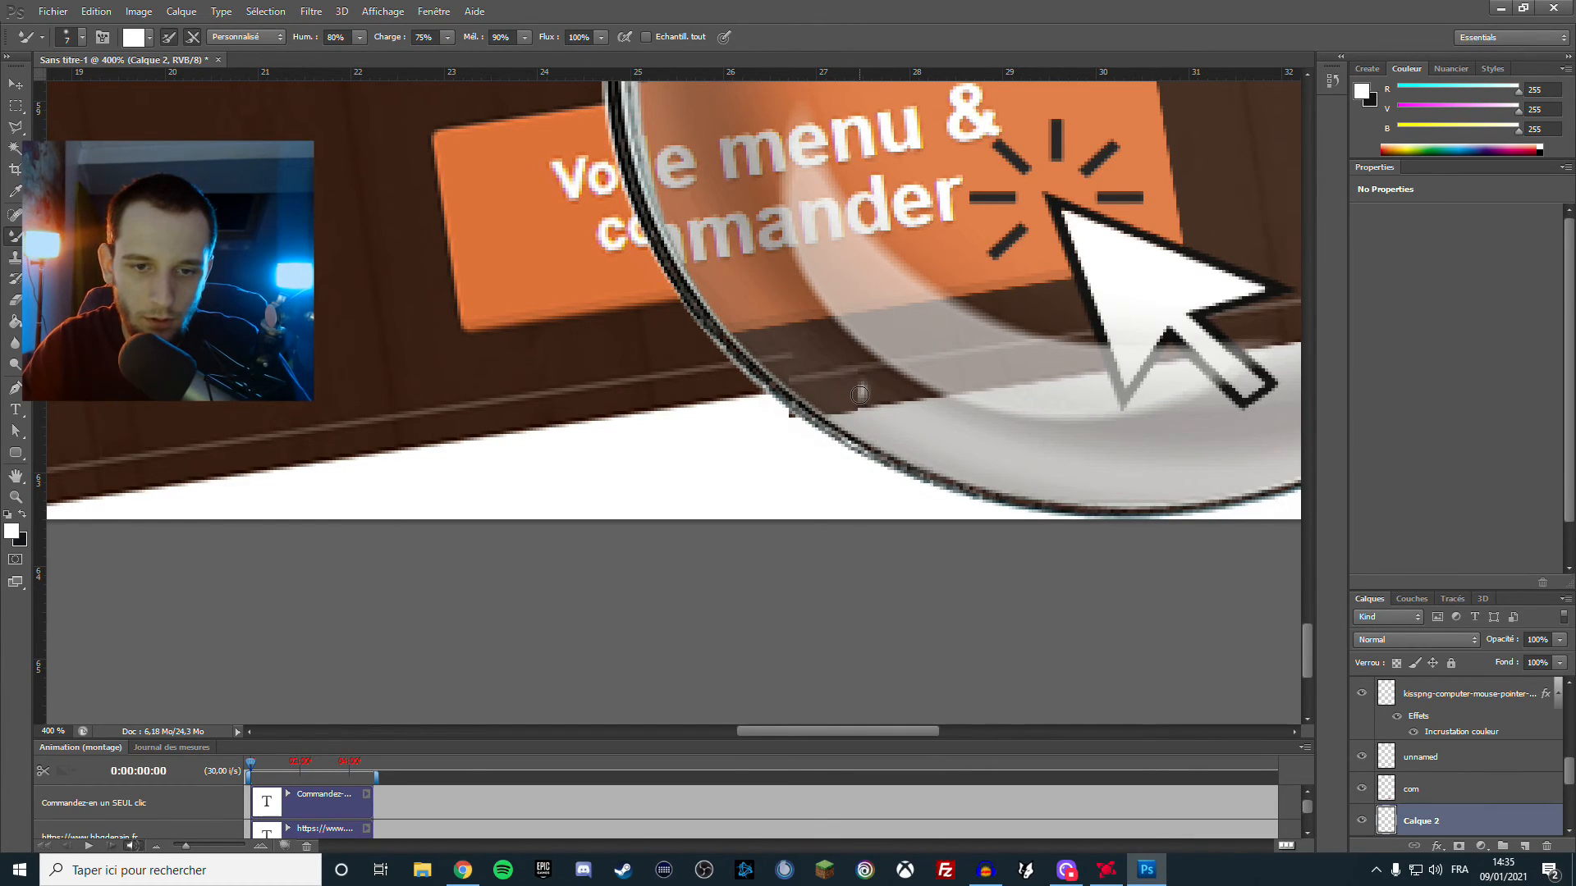
Merge the Calque 2, ddfsq and gfgd layers into one layer
{"action": "scroll", "coordinate": [1444, 738], "scroll_direction": "down", "scroll_amount": 3}
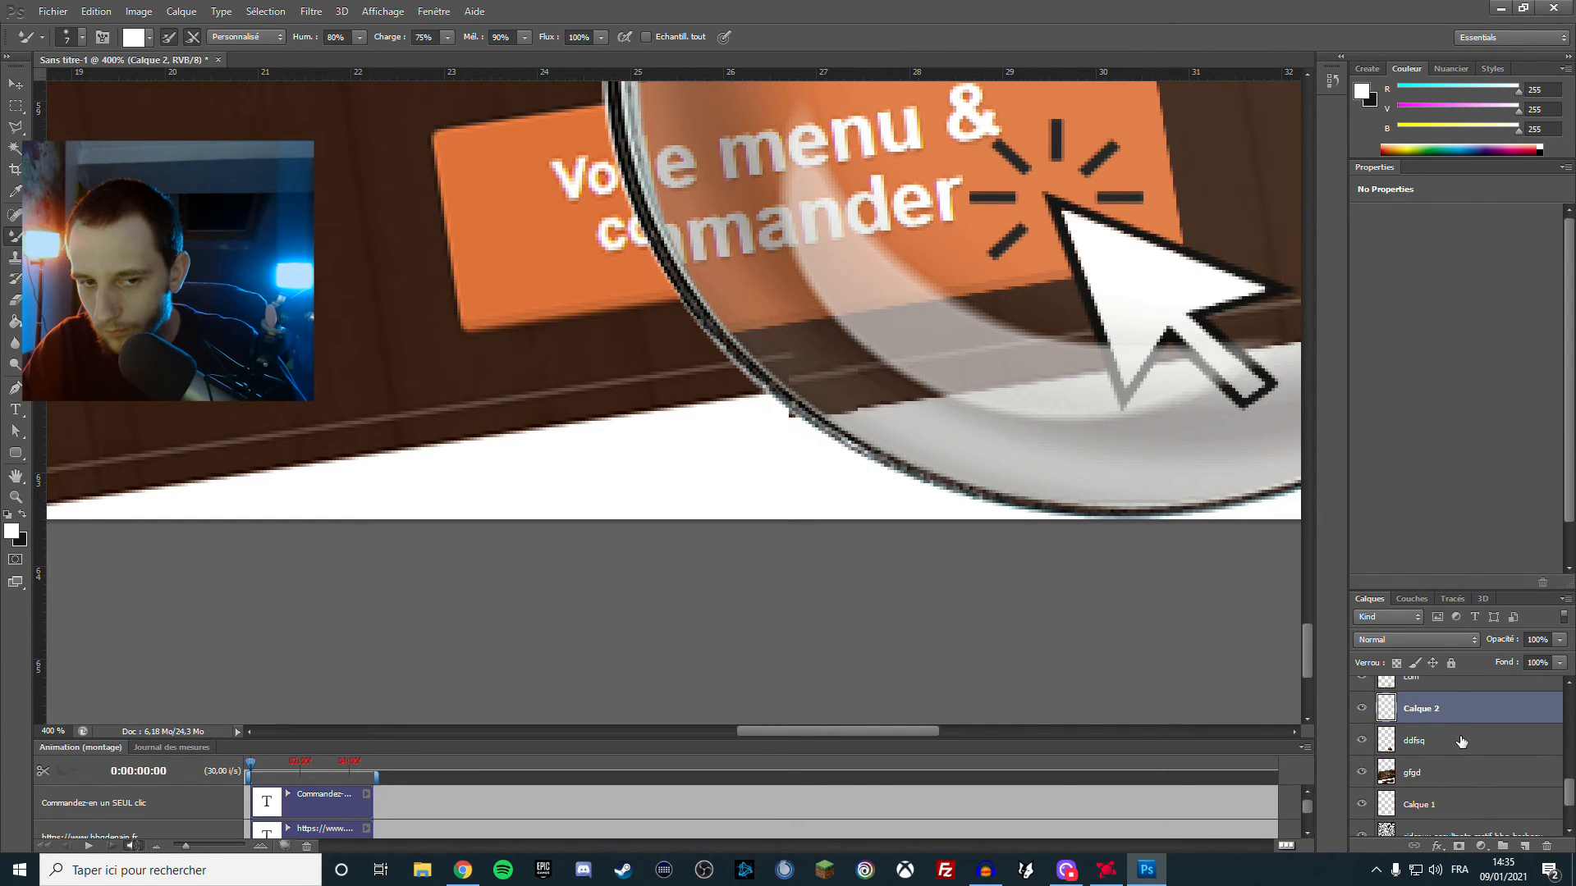
{"action": "left_click", "coordinate": [1454, 740], "text": "ctrl"}
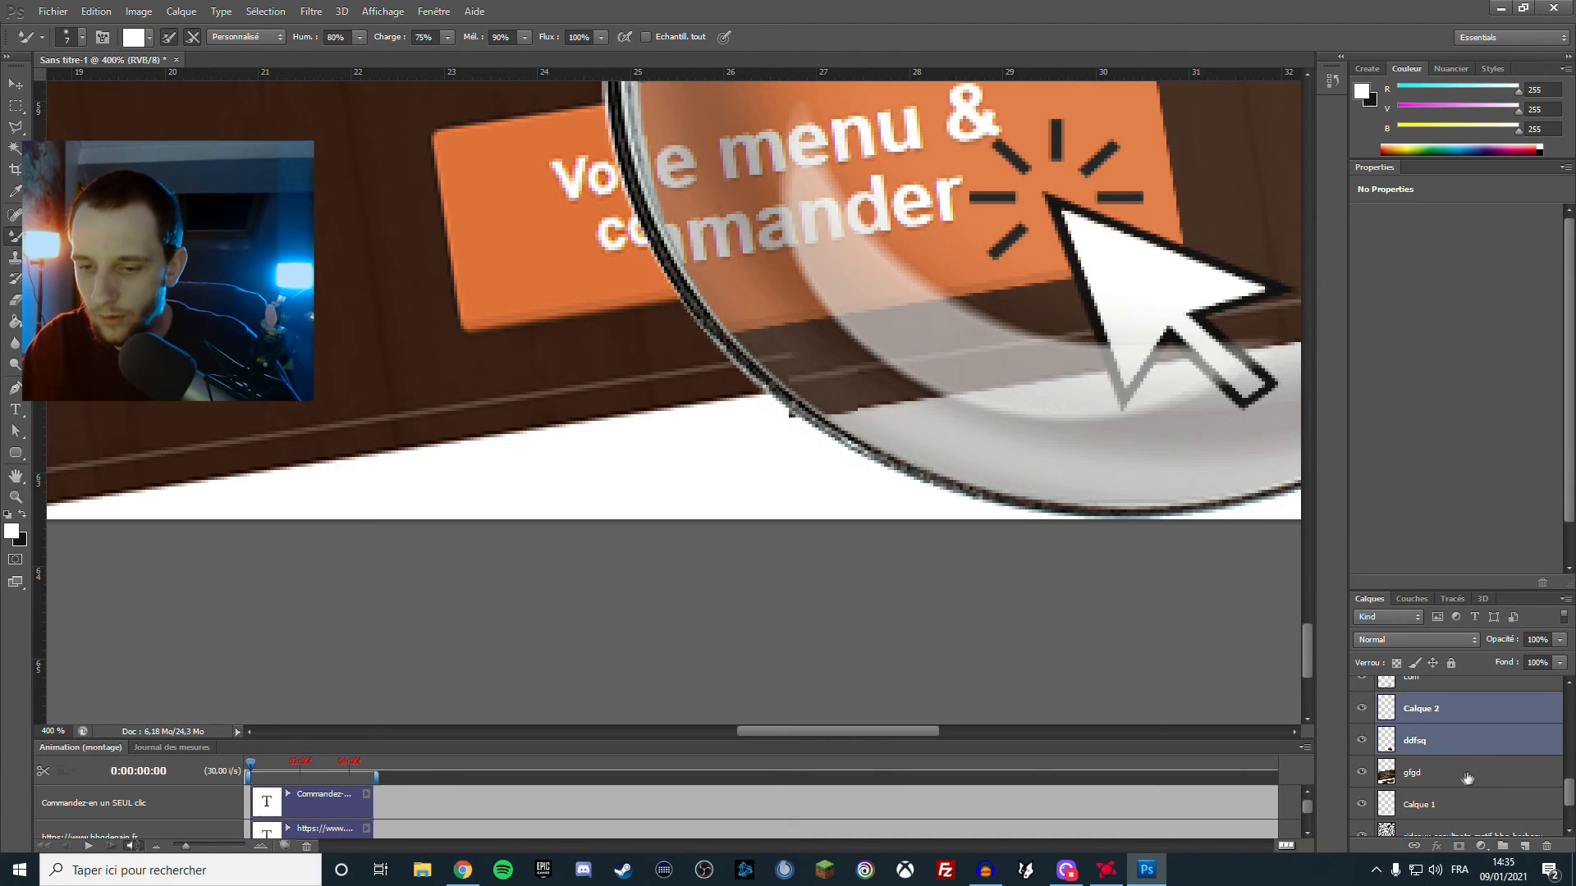
{"action": "left_click", "coordinate": [1462, 777], "text": "ctrl"}
{"action": "right_click", "coordinate": [1476, 763]}
{"action": "left_click", "coordinate": [1423, 563]}
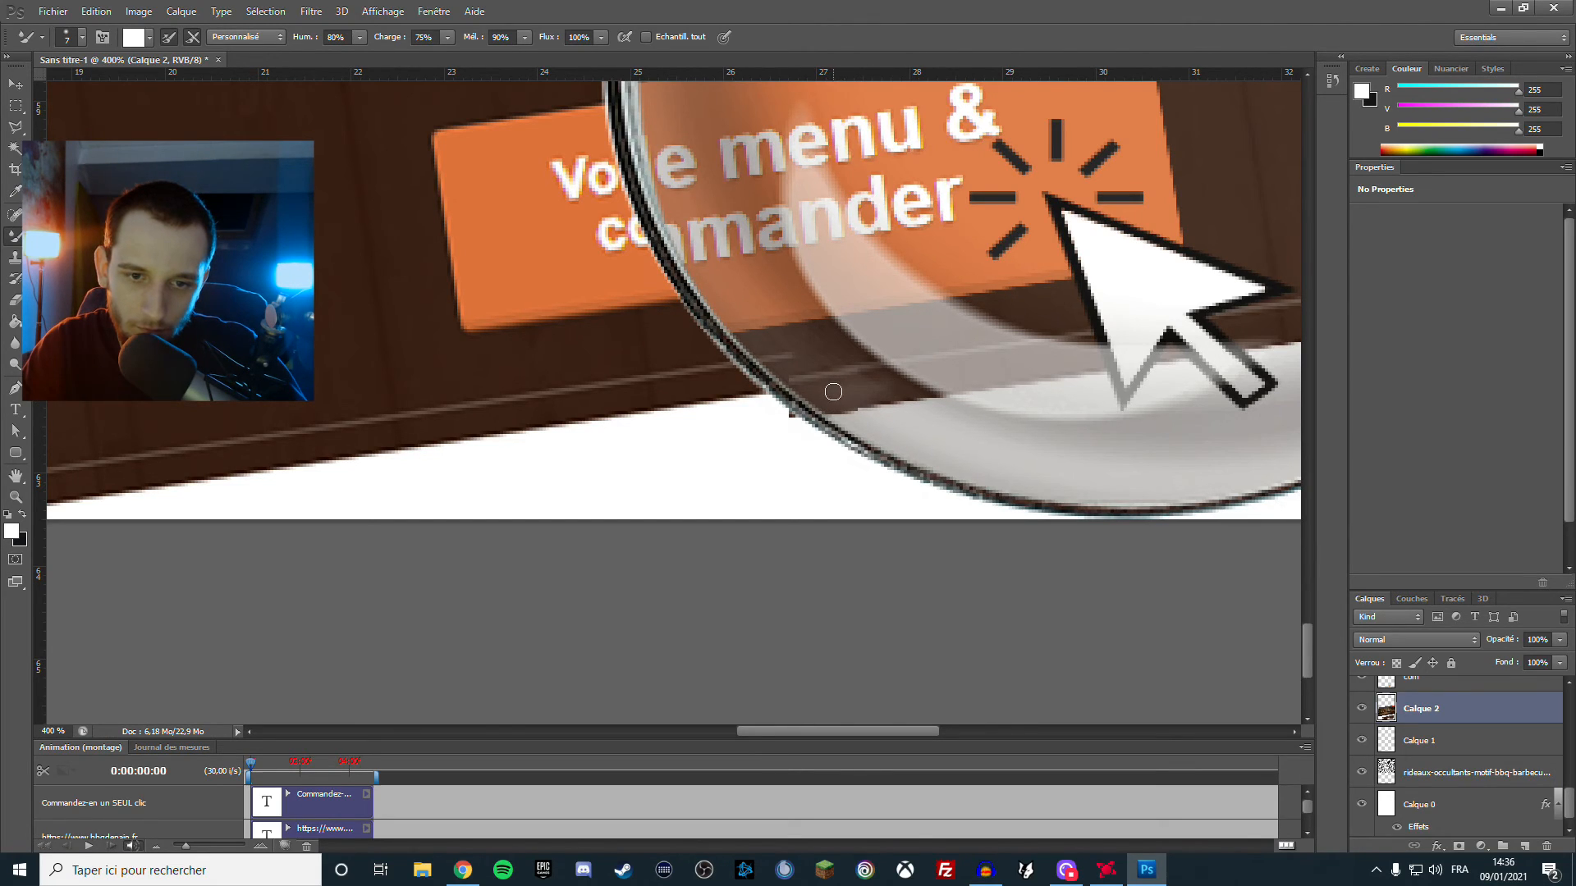
Set the Brush foreground colour to the brown sampled inside the lens (RGB 75, 55, 47) and reduce the brush to 9 px
{"action": "scroll", "coordinate": [923, 469], "scroll_direction": "down", "scroll_amount": 3}
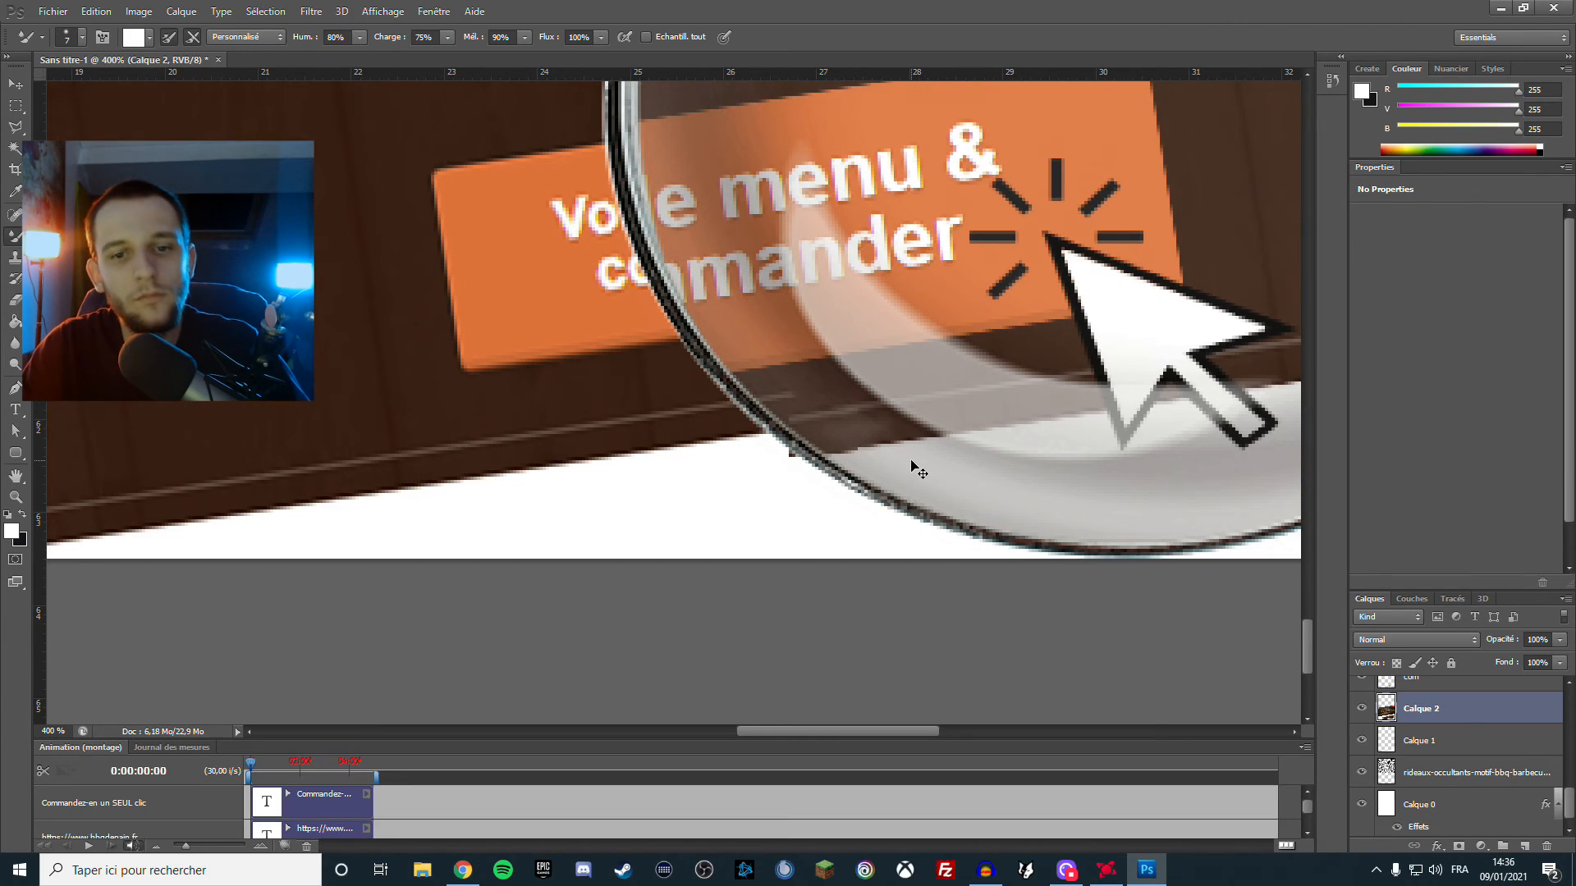
{"action": "scroll", "coordinate": [912, 464], "scroll_direction": "up", "scroll_amount": 4}
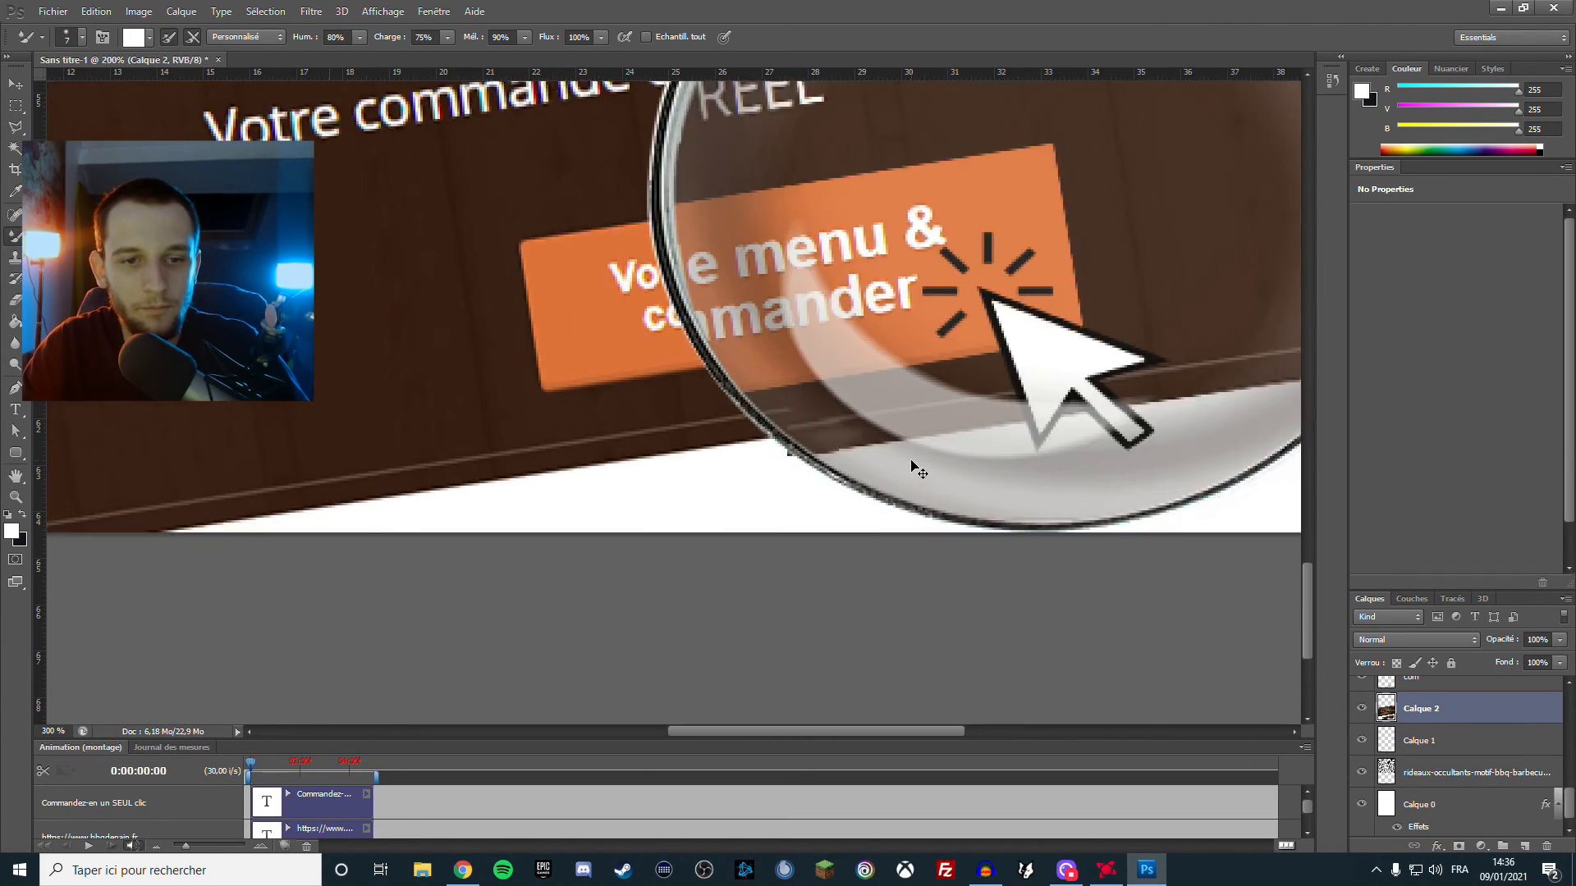
{"action": "scroll", "coordinate": [912, 464], "scroll_direction": "up", "scroll_amount": 1}
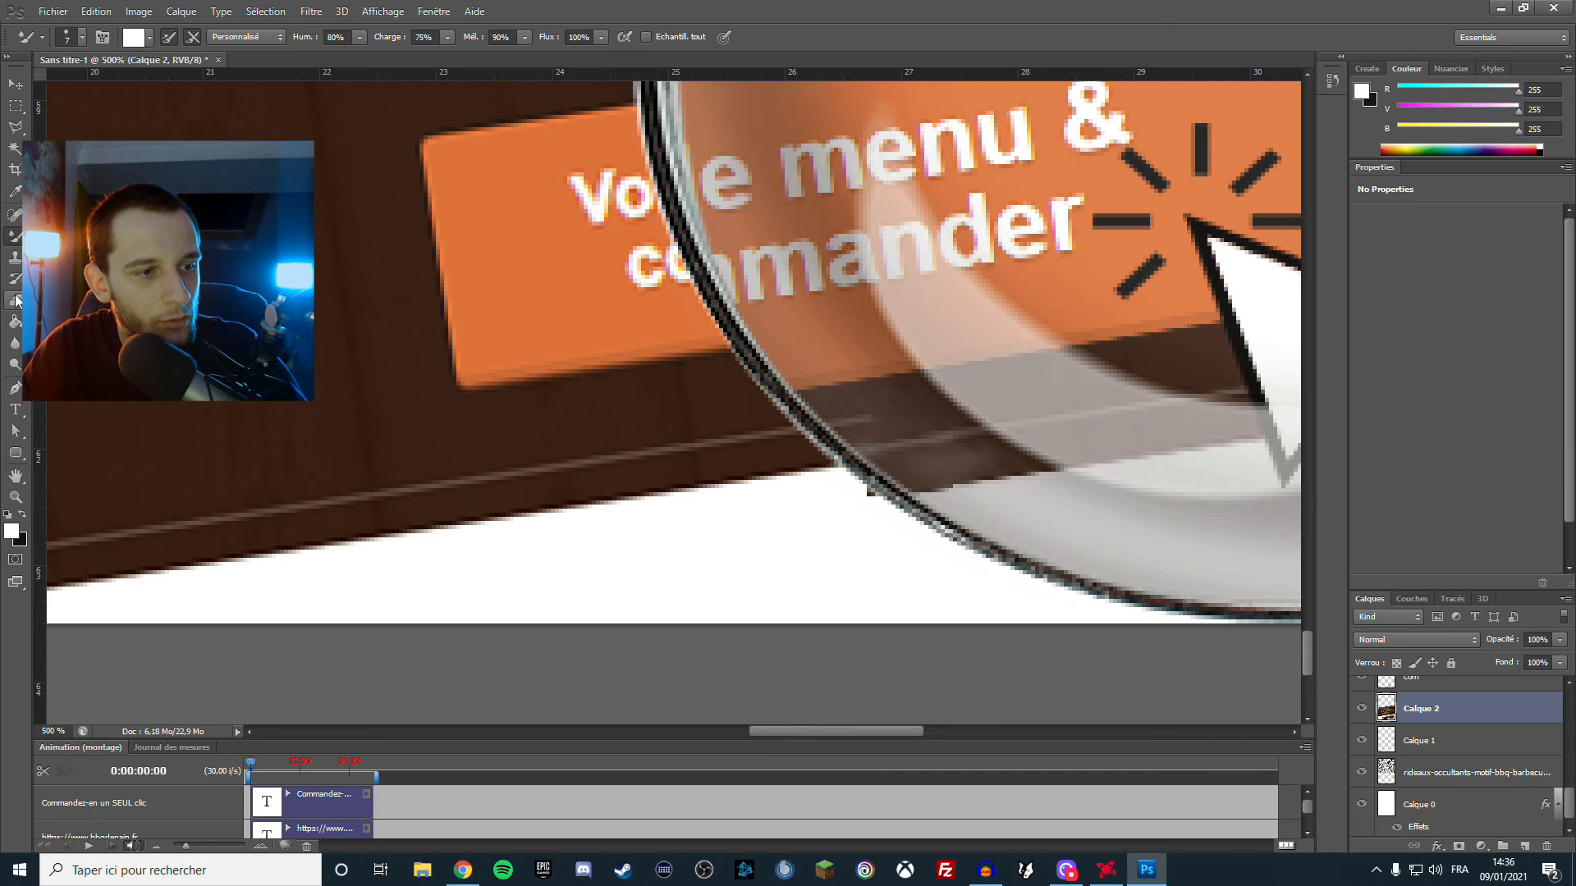
{"action": "key", "text": "shift+b"}
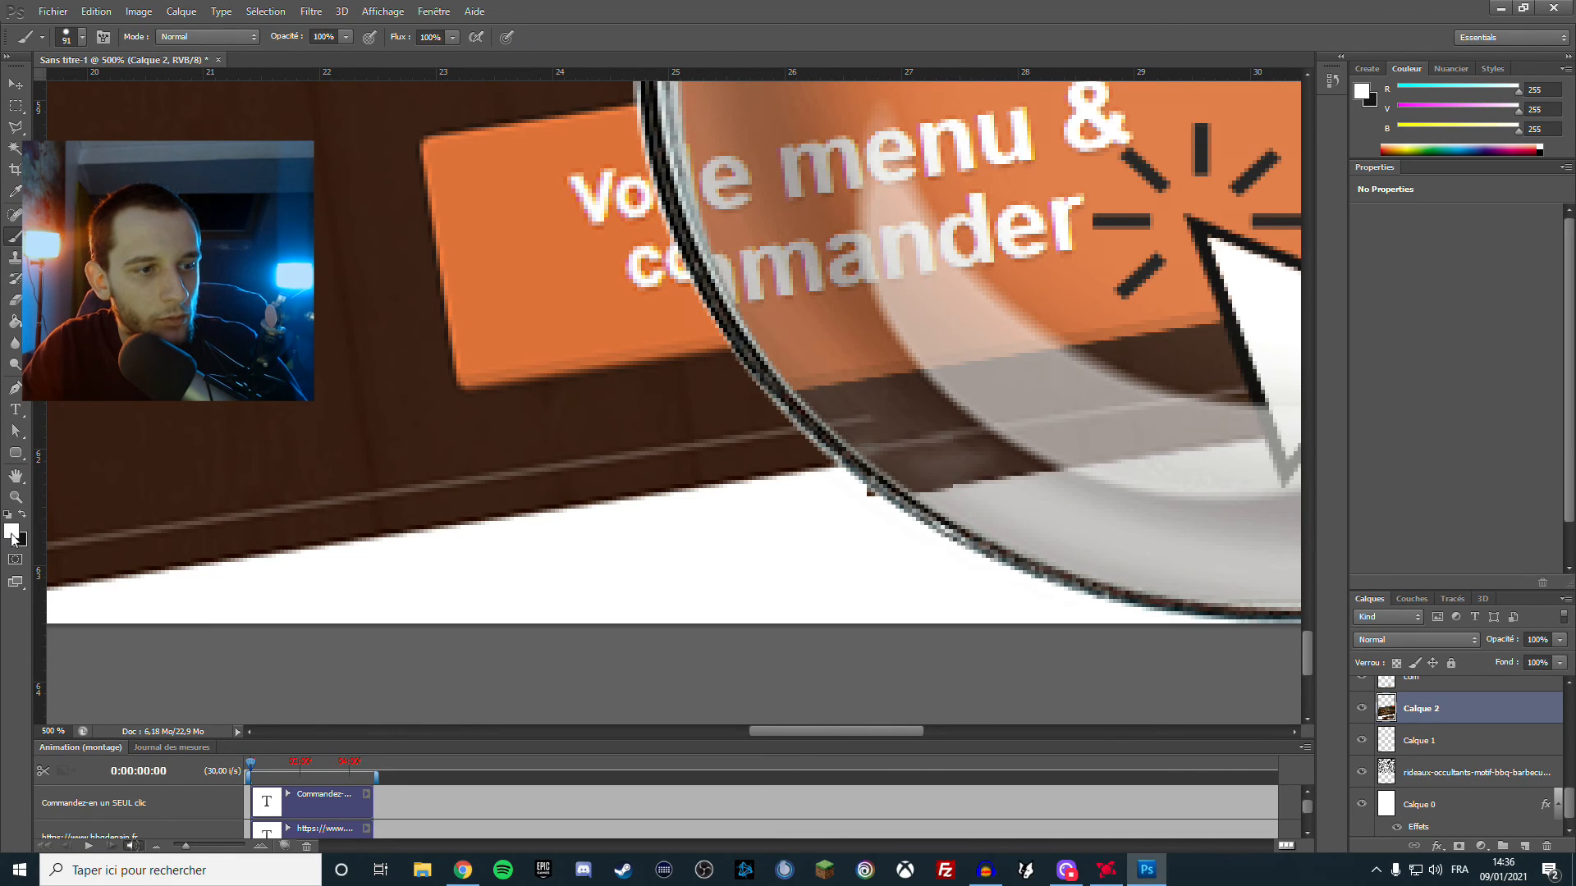
{"action": "left_click", "coordinate": [11, 532]}
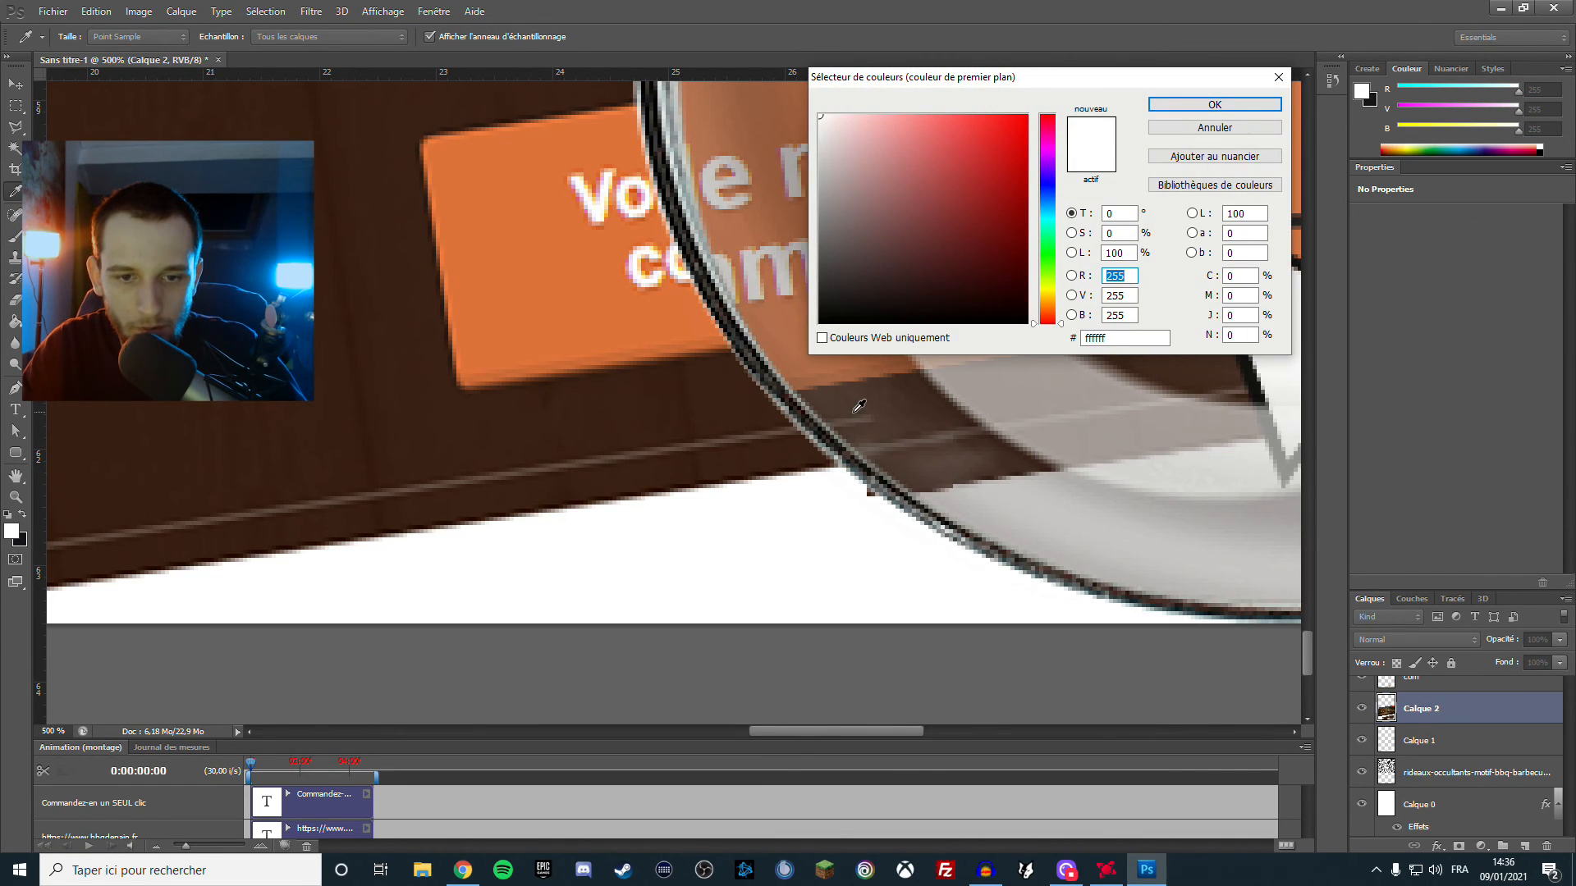
{"action": "left_click", "coordinate": [860, 405]}
{"action": "key", "text": "Return"}
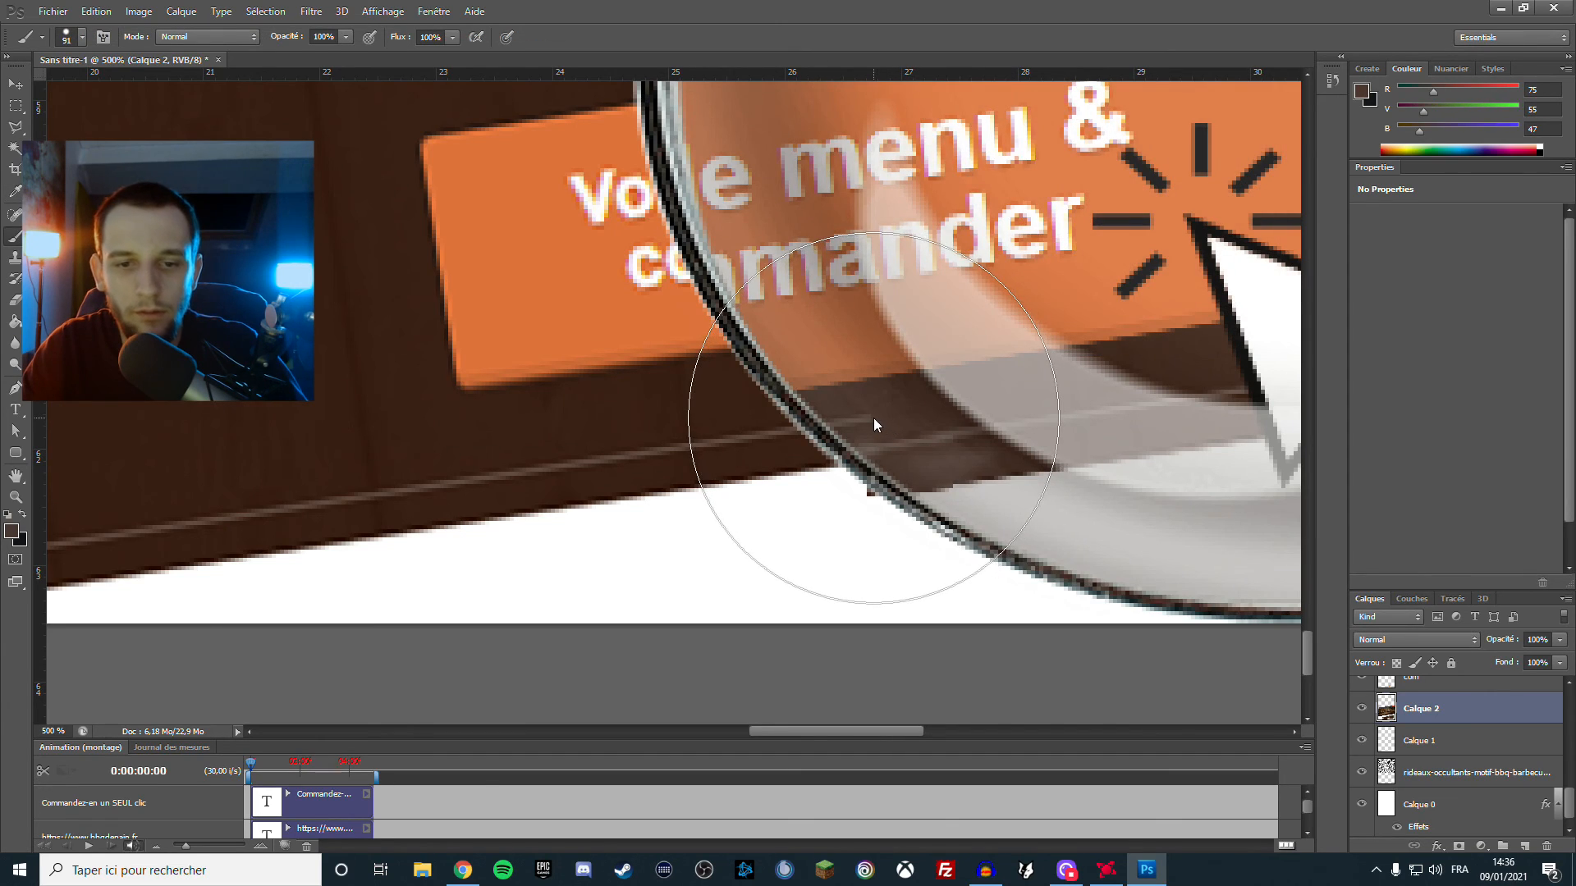
{"action": "right_click", "coordinate": [873, 417]}
{"action": "left_click_drag", "start_coordinate": [923, 458], "coordinate": [902, 456]}
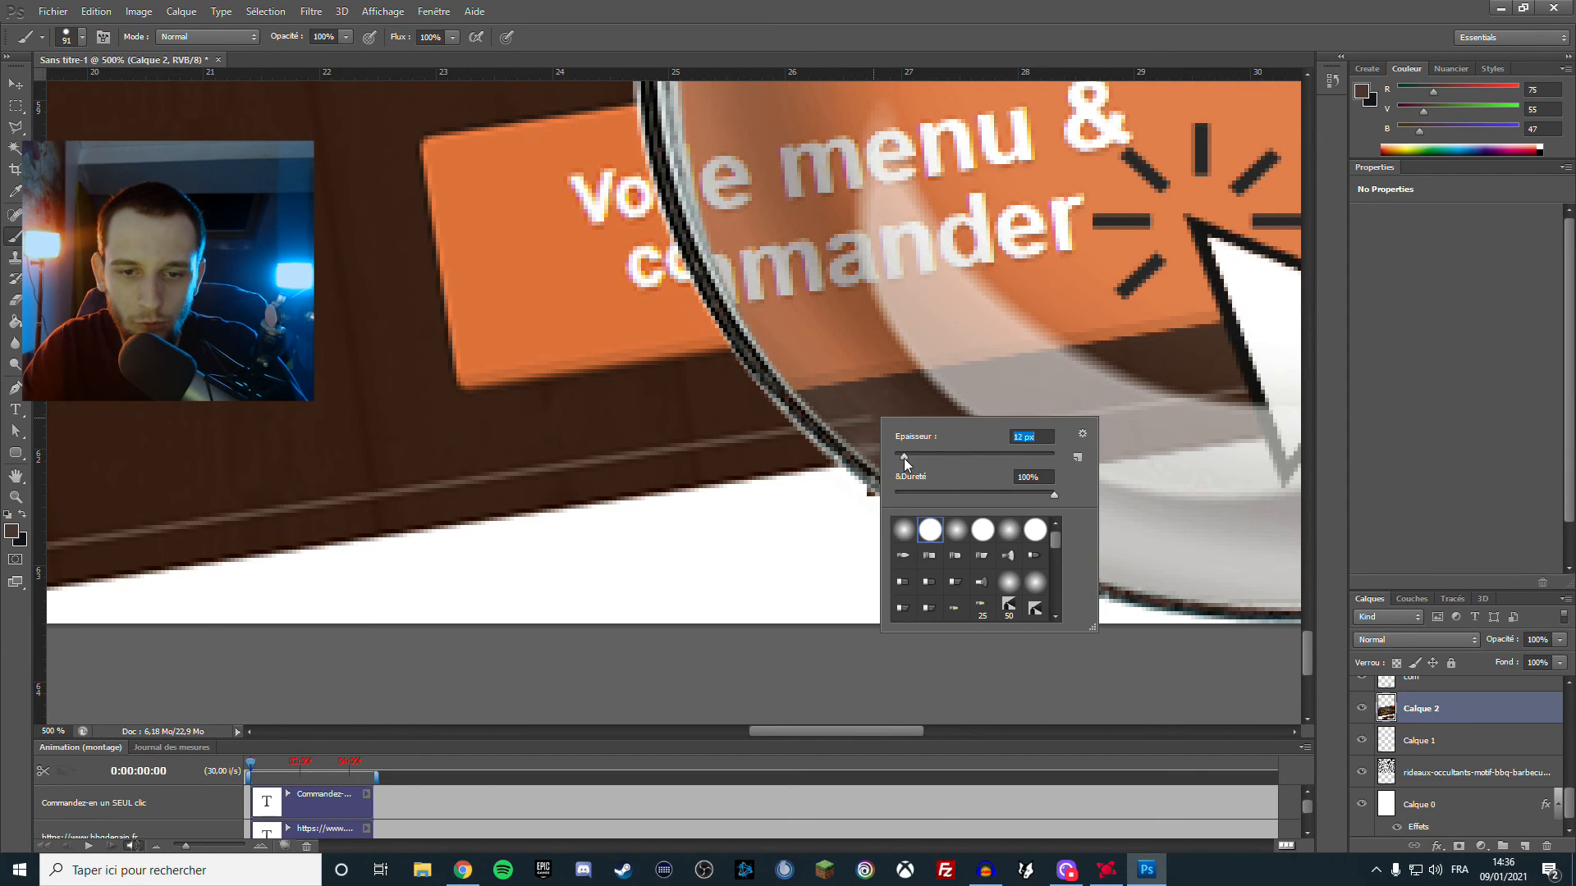
{"action": "left_click", "coordinate": [863, 417]}
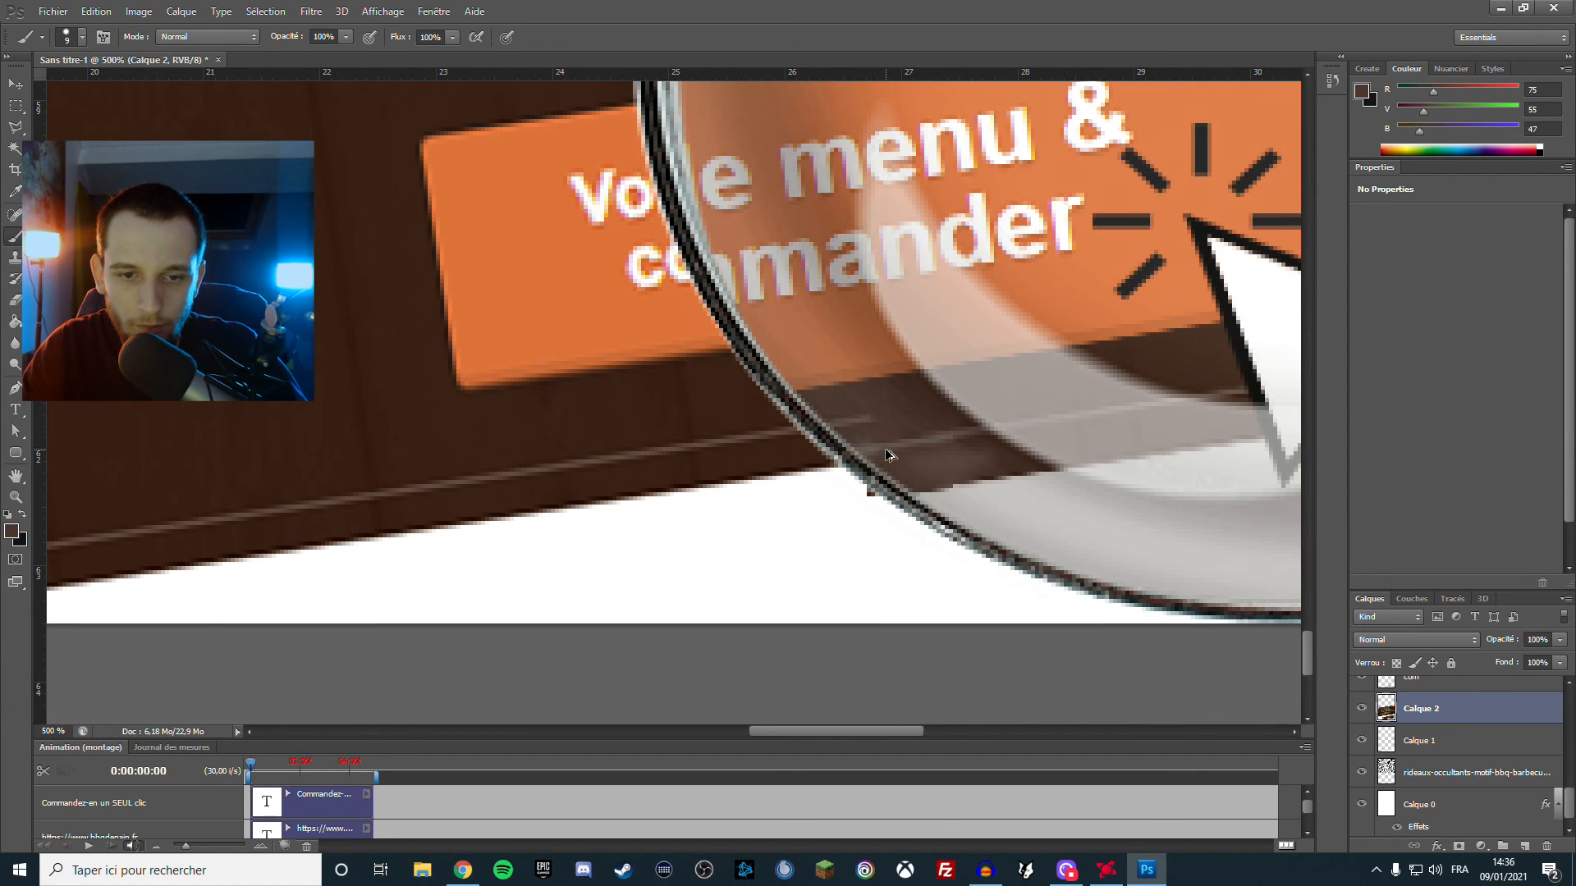
{"action": "scroll", "coordinate": [884, 448], "scroll_direction": "up", "scroll_amount": 3}
{"action": "scroll", "coordinate": [888, 429], "scroll_direction": "down", "scroll_amount": 3}
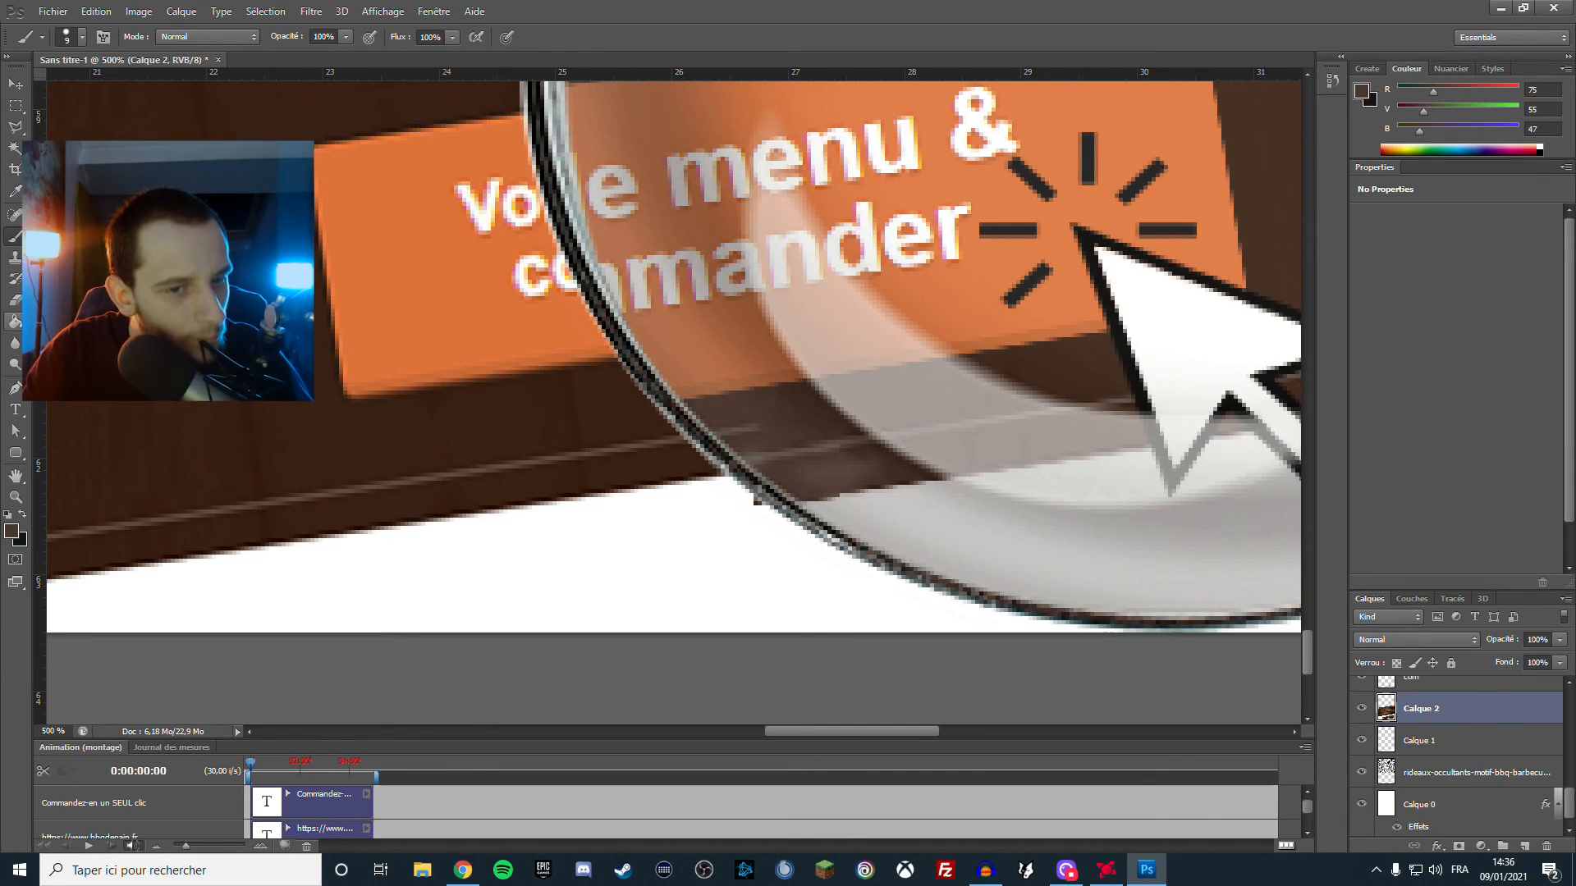
Change the foreground colour to the banner's darker brown, RGB 59, 33, 22
{"action": "left_click", "coordinate": [11, 531]}
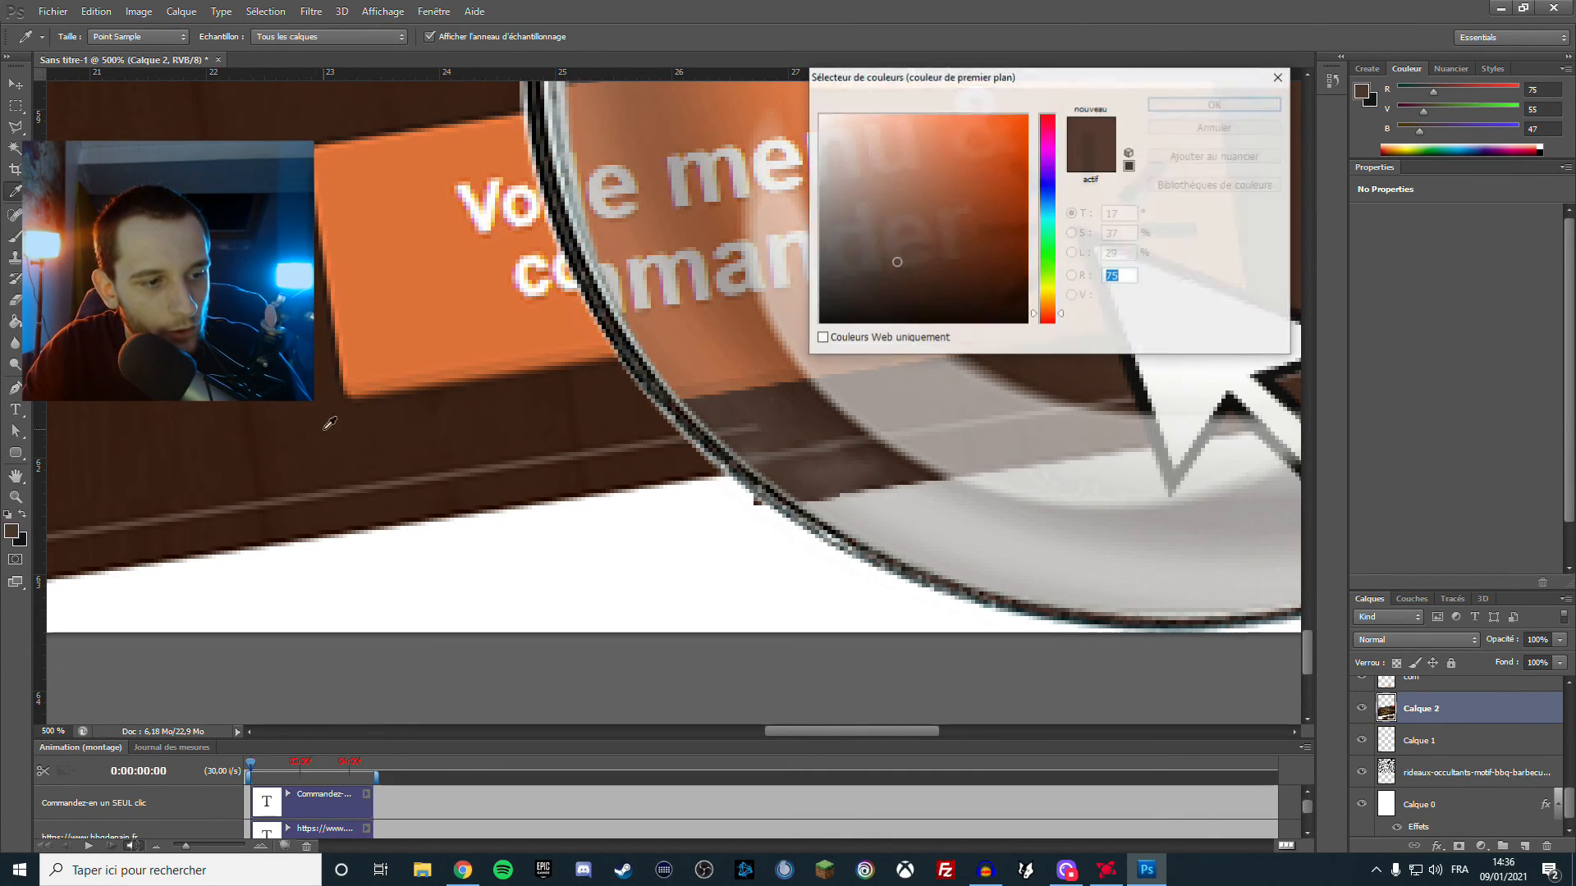
{"action": "left_click", "coordinate": [1199, 107]}
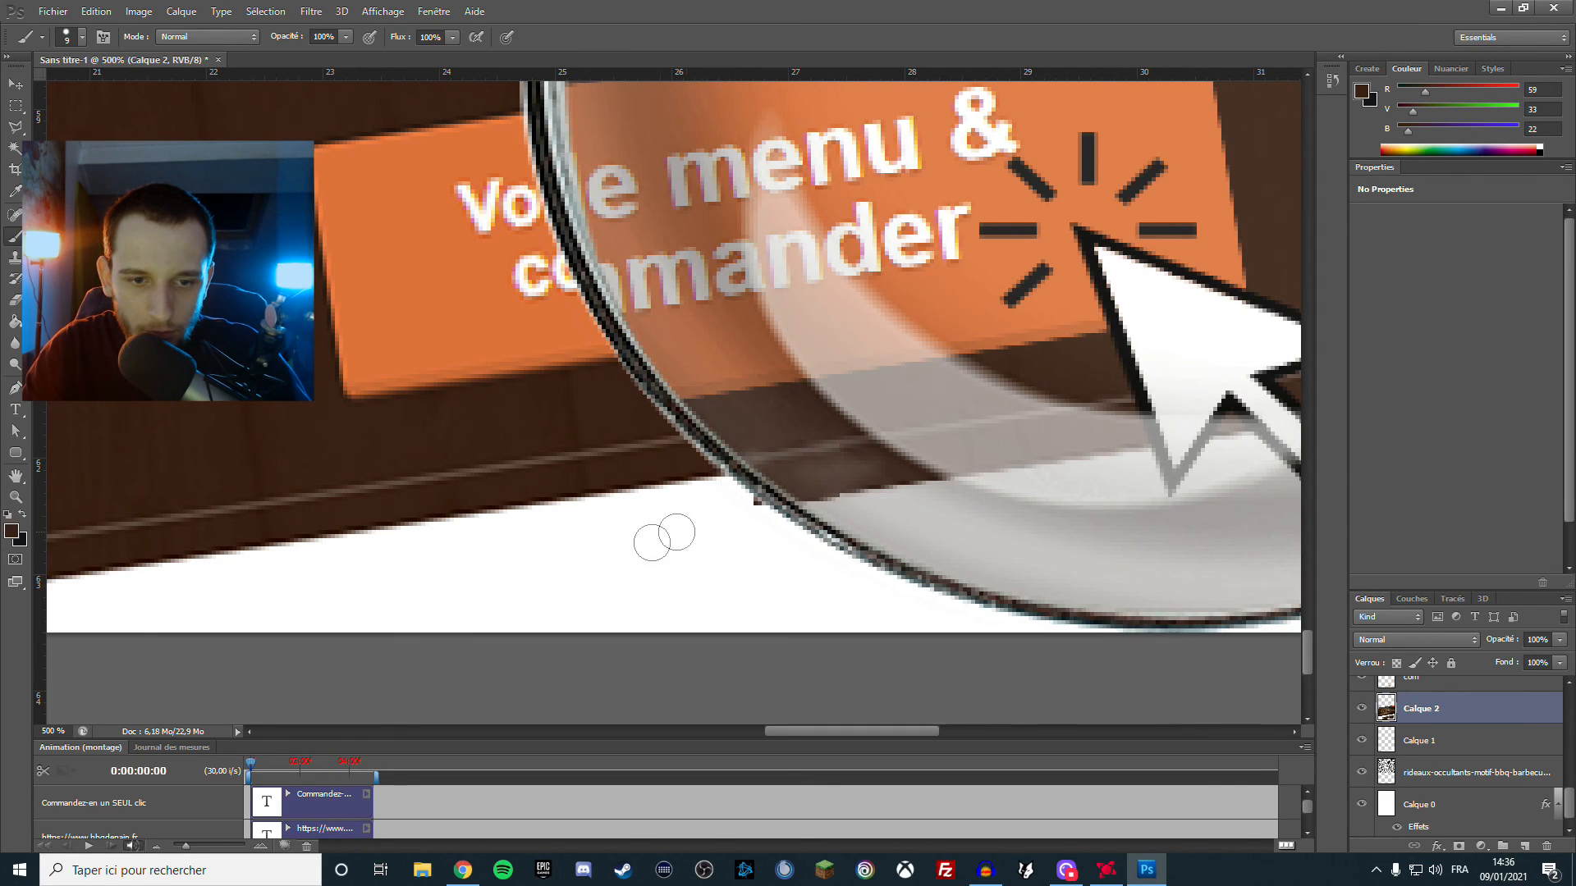
Erase the stray dark spot just outside the lens's lower-left rim with a 3 px Eraser
{"action": "scroll", "coordinate": [689, 562], "scroll_direction": "down", "scroll_amount": 1}
{"action": "key", "text": "e"}
{"action": "right_click", "coordinate": [775, 460]}
{"action": "left_click_drag", "start_coordinate": [837, 504], "coordinate": [791, 497]}
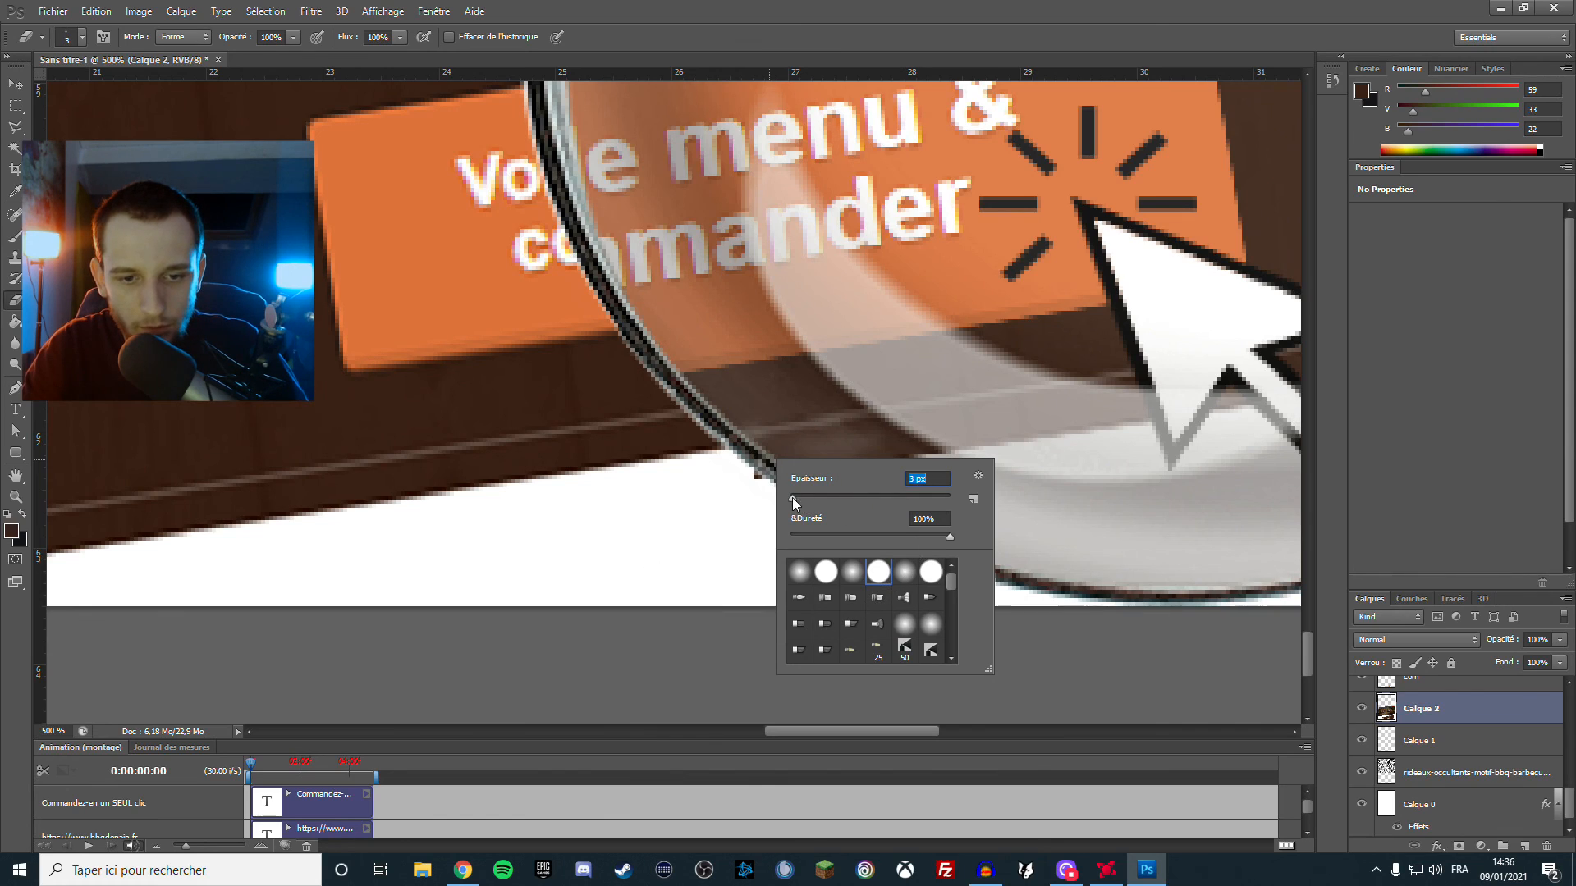
{"action": "key", "text": "Return"}
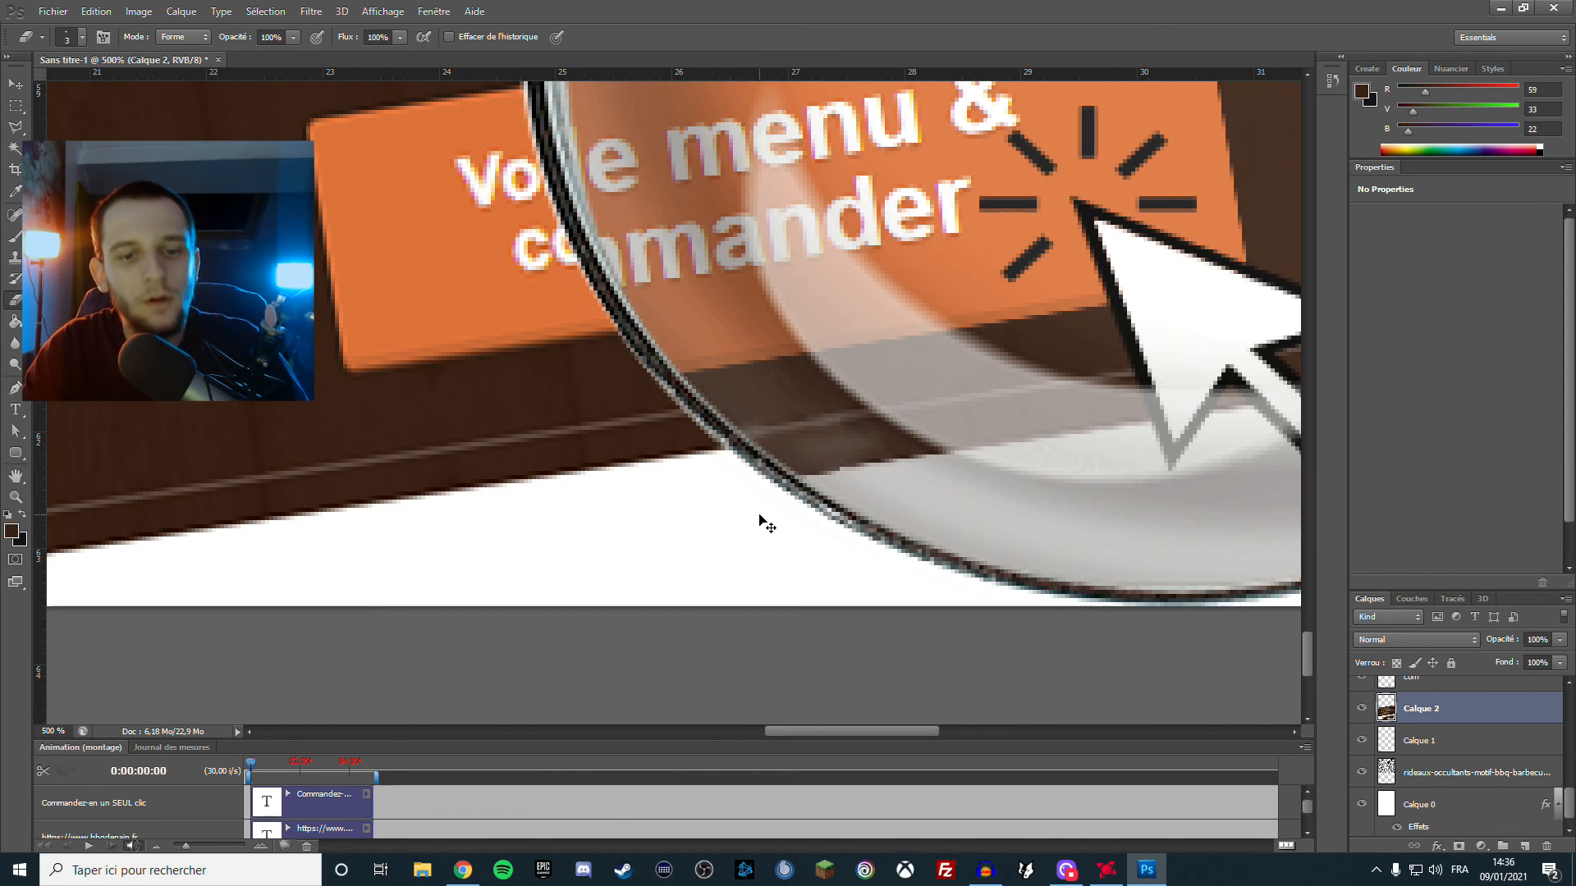
Examine the magnifying glass area at actual size and the complete flyer layout from top to bottom
{"action": "key", "text": "ctrl+1"}
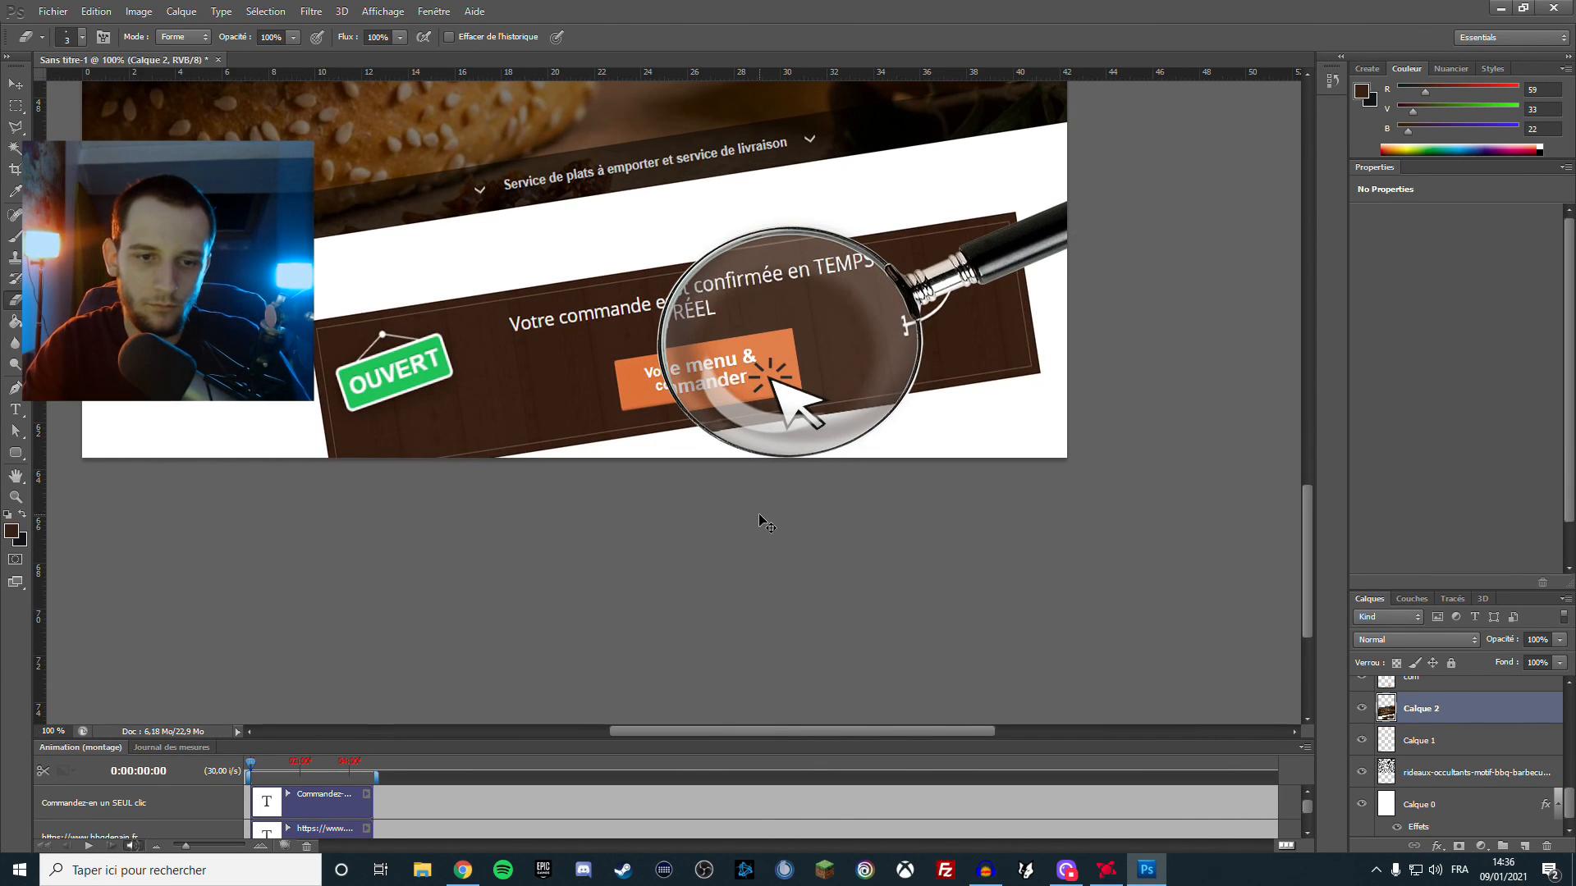
{"action": "scroll", "coordinate": [758, 522], "scroll_direction": "up", "scroll_amount": 2}
{"action": "key", "text": "ctrl+minus"}
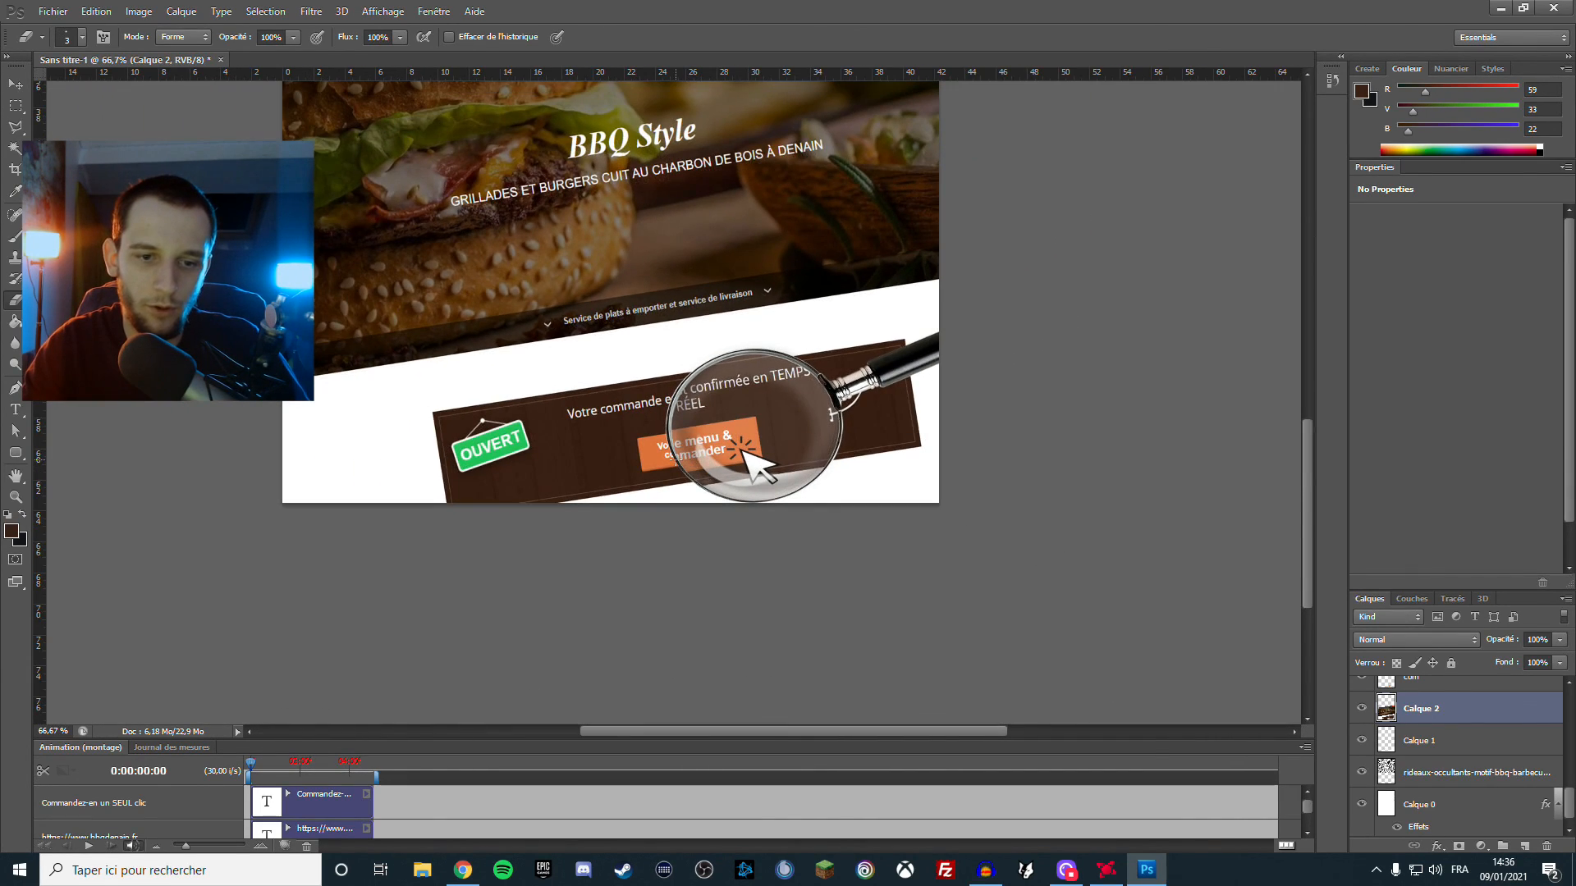
{"action": "scroll", "coordinate": [662, 447], "scroll_direction": "up", "scroll_amount": 1}
{"action": "key", "text": "ctrl+minus"}
{"action": "scroll", "coordinate": [662, 446], "scroll_direction": "up", "scroll_amount": 2}
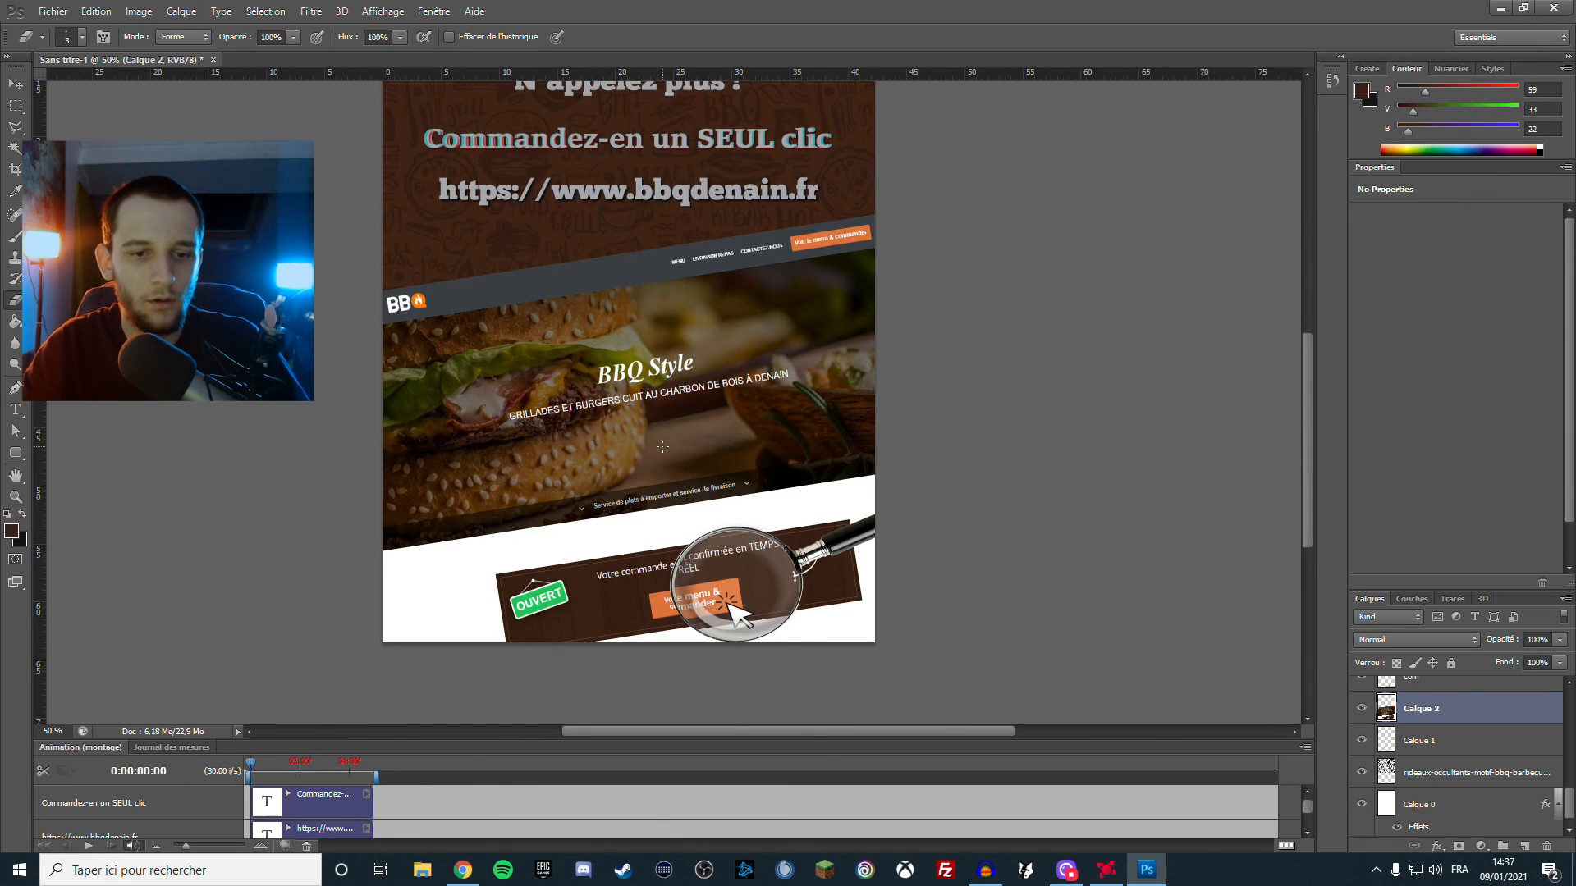
{"action": "key", "text": "ctrl+minus"}
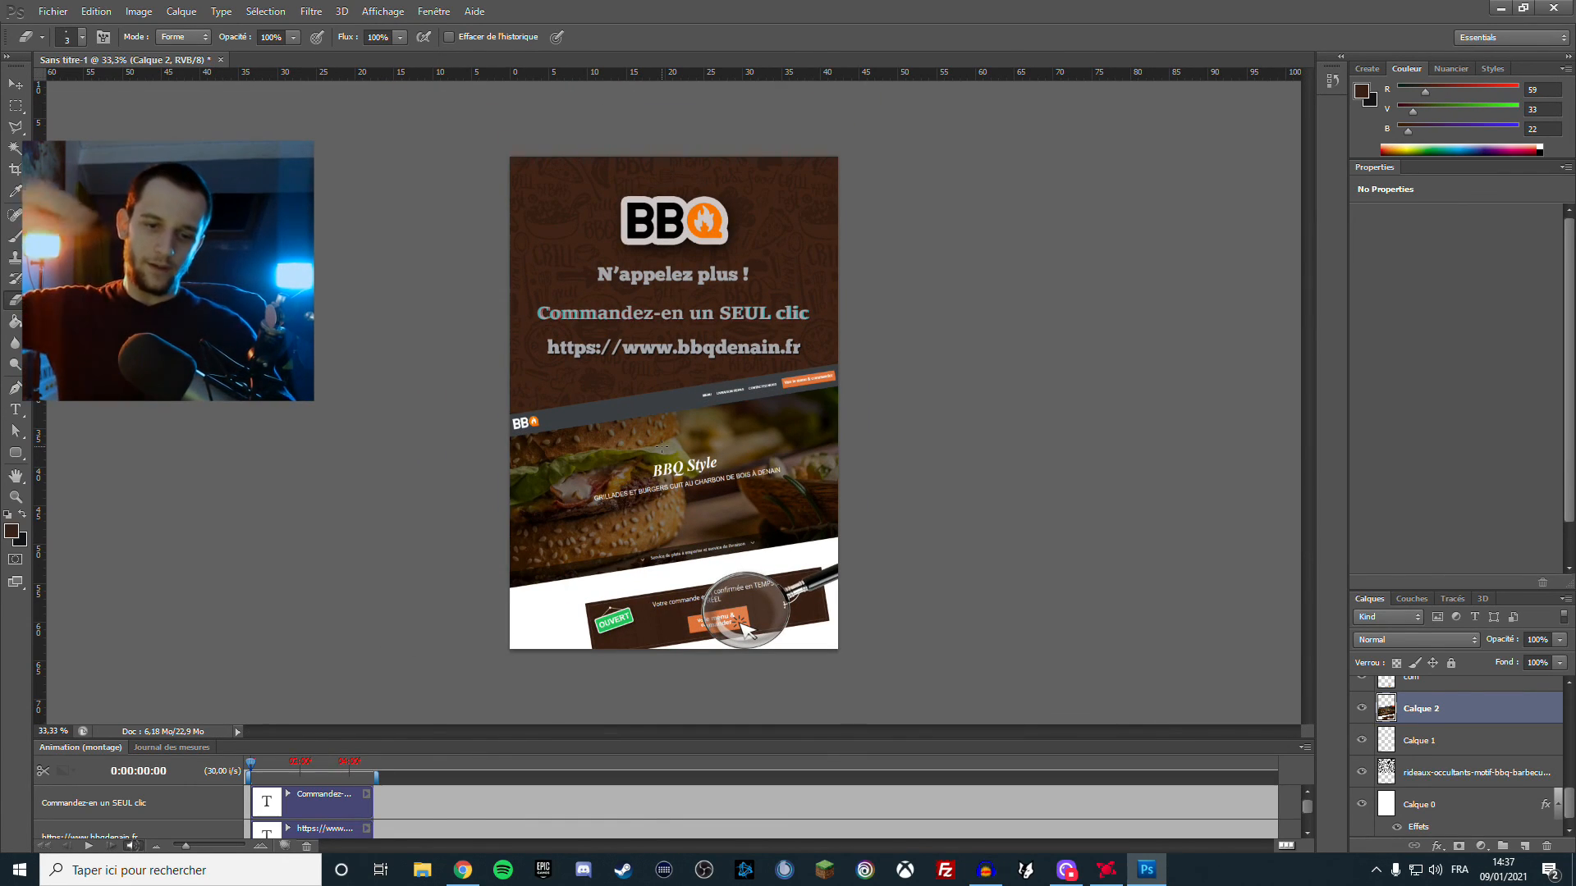